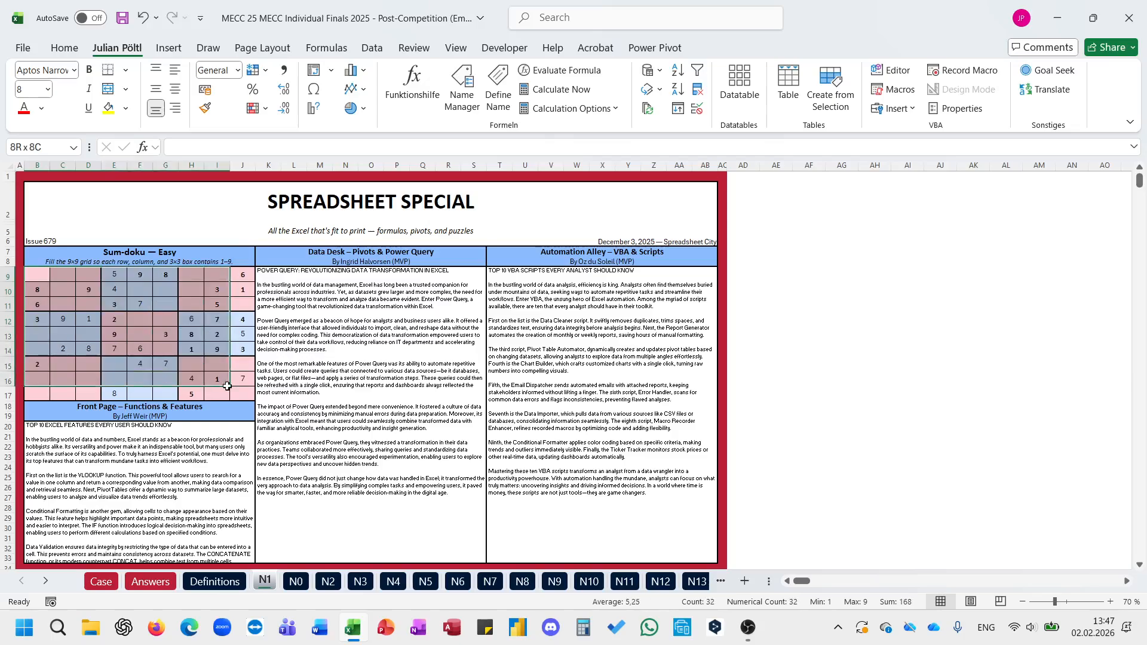
Step: Open the Case sheet and read the instructions, bonus questions and Level 1 task with its answer table
left_click(283, 393)
left_click(100, 581)
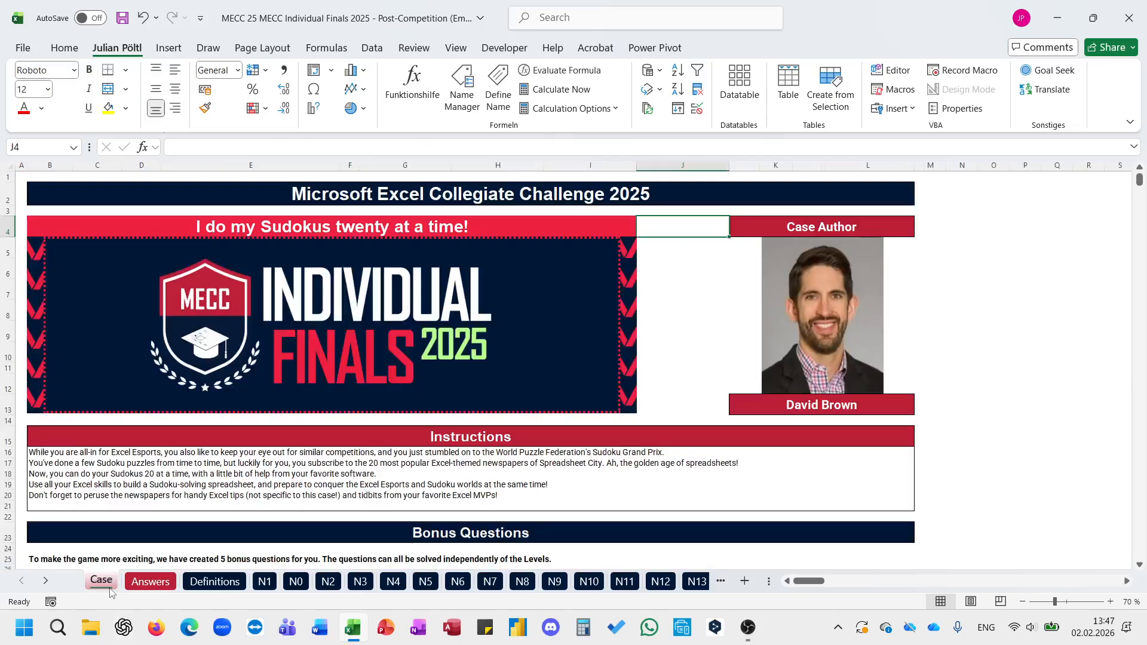
scroll(469, 454, "down", 4)
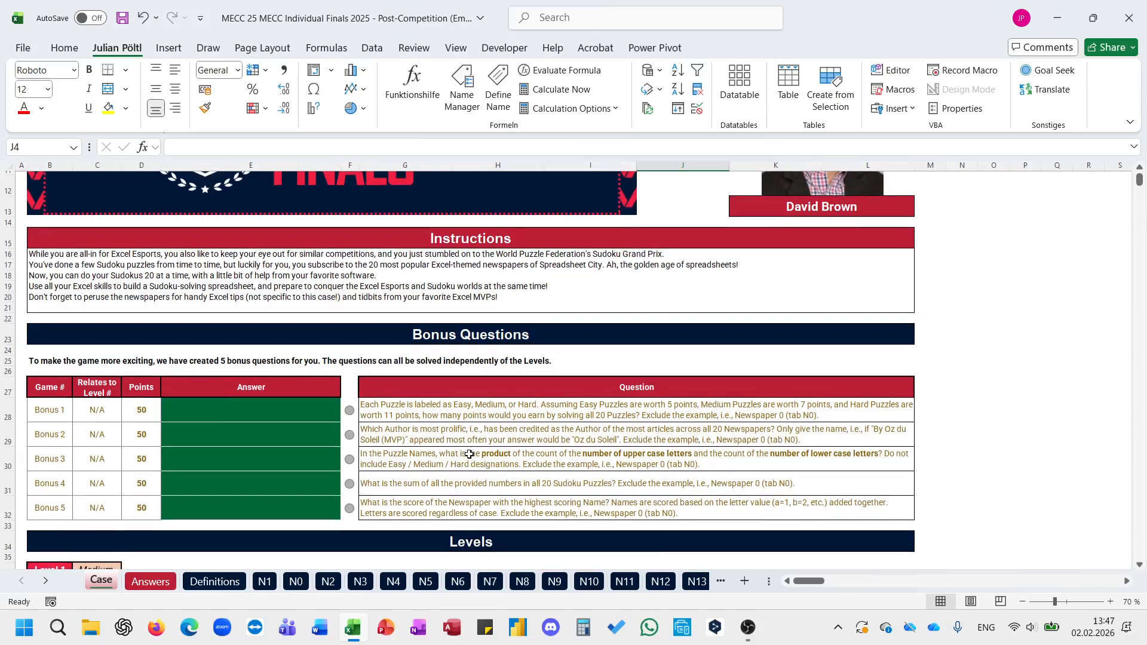
scroll(469, 455, "down", 1)
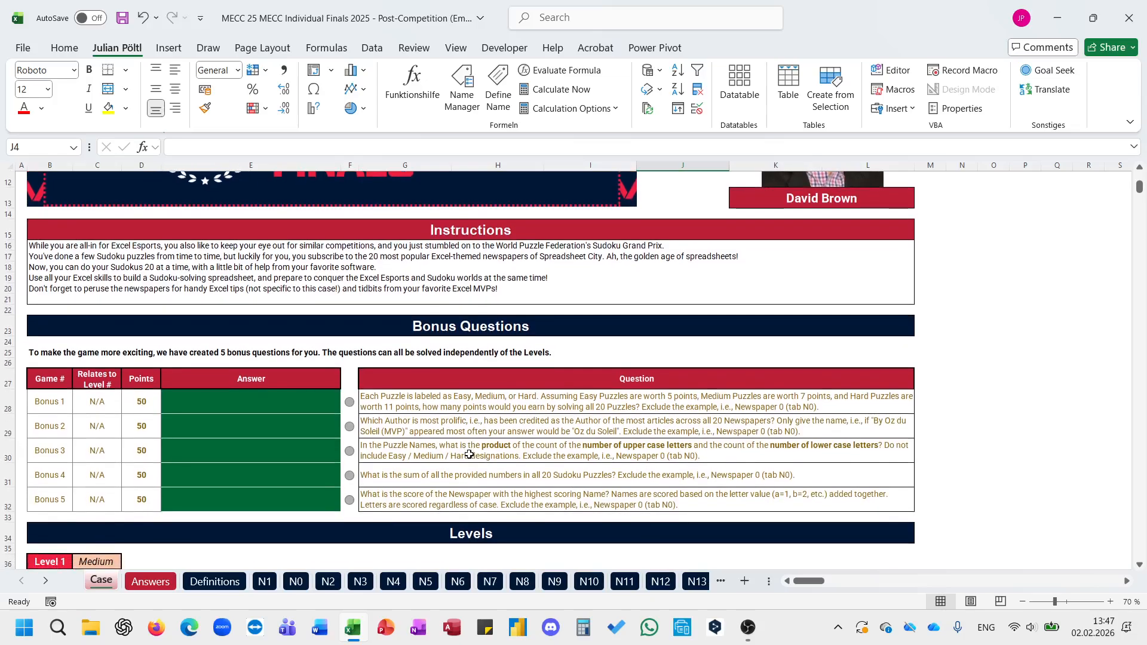
scroll(469, 454, "down", 7)
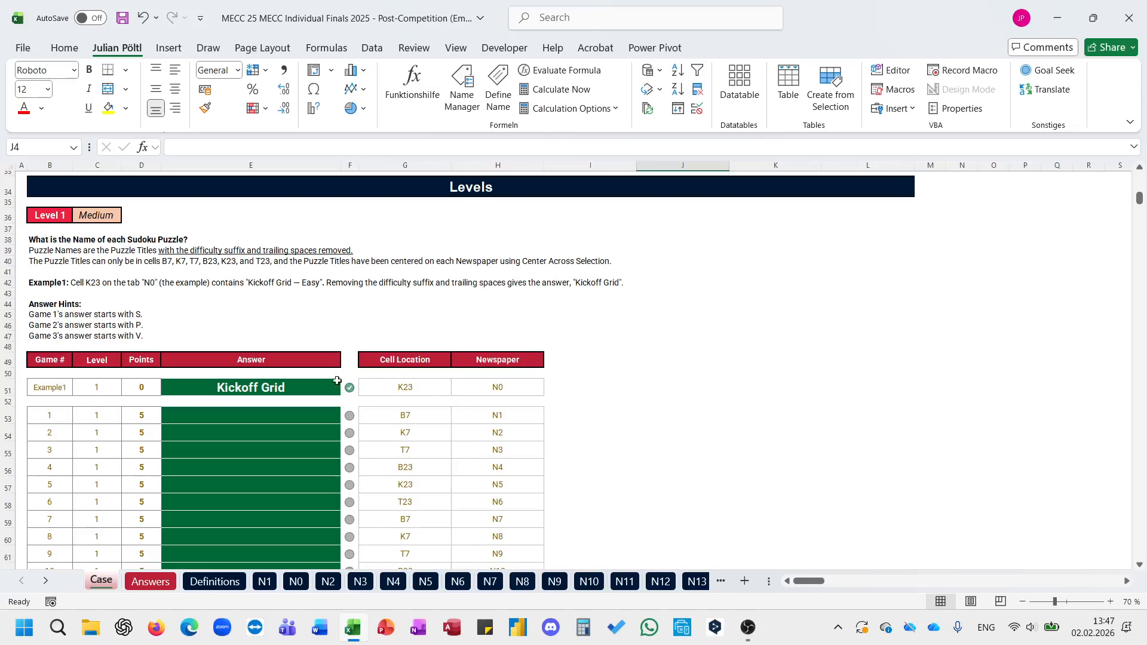
left_click(296, 426)
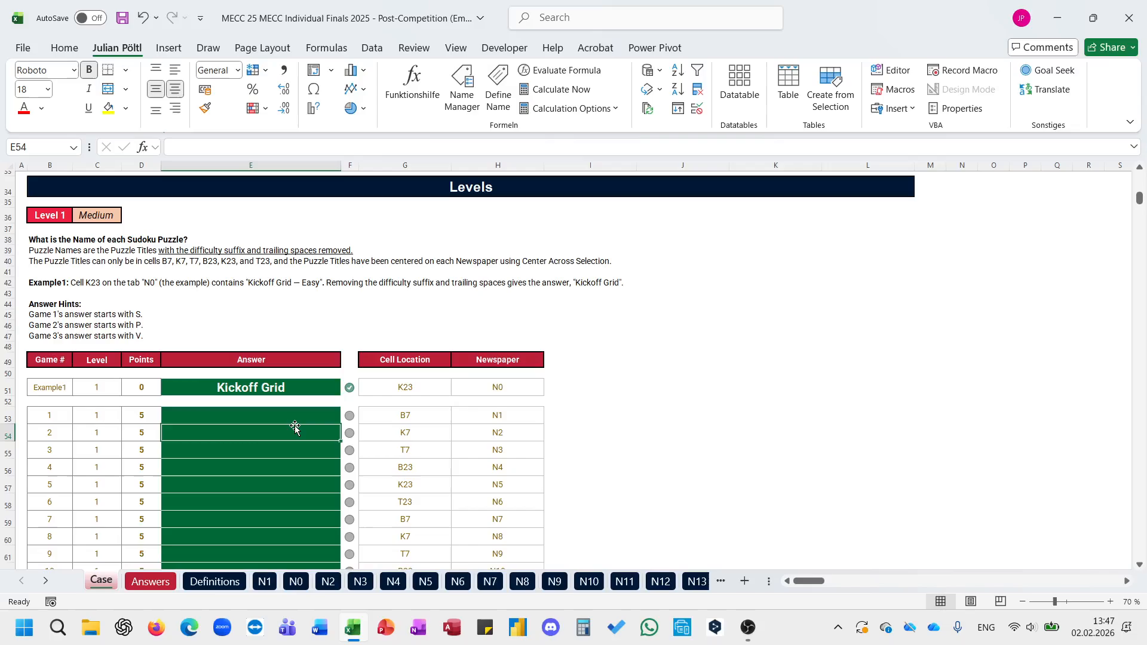
left_click(303, 415)
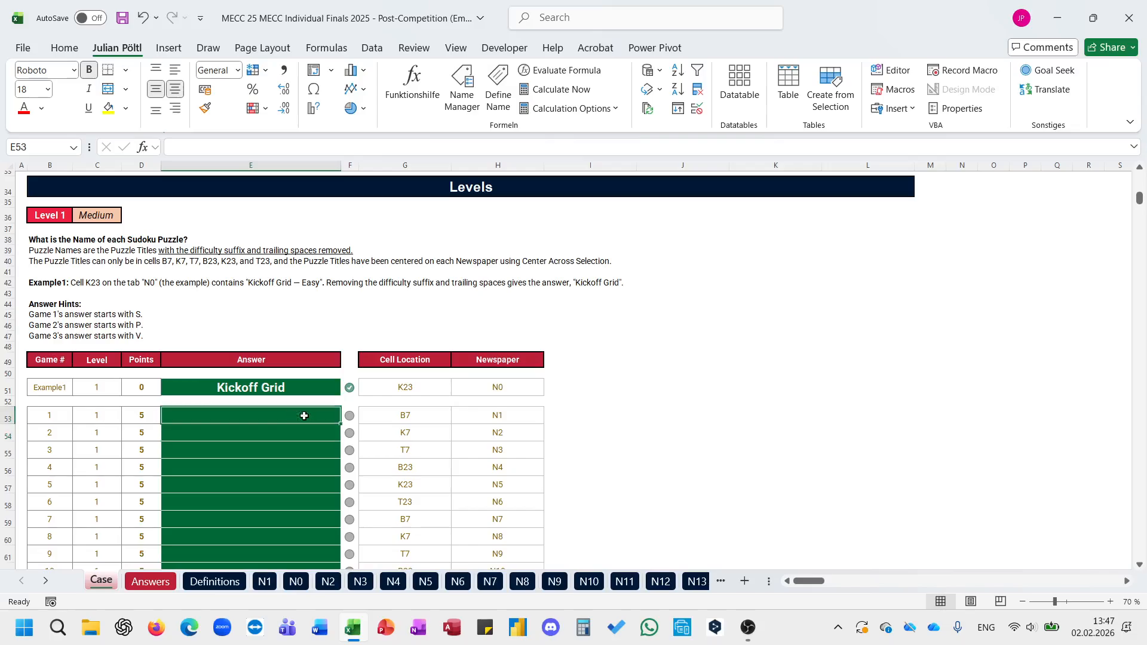
Step: Enter =L_Indirect_Easy(G53;H53) in I53 to retrieve the game 1 puzzle title from its newspaper sheet
left_click(551, 422)
type("=ead")
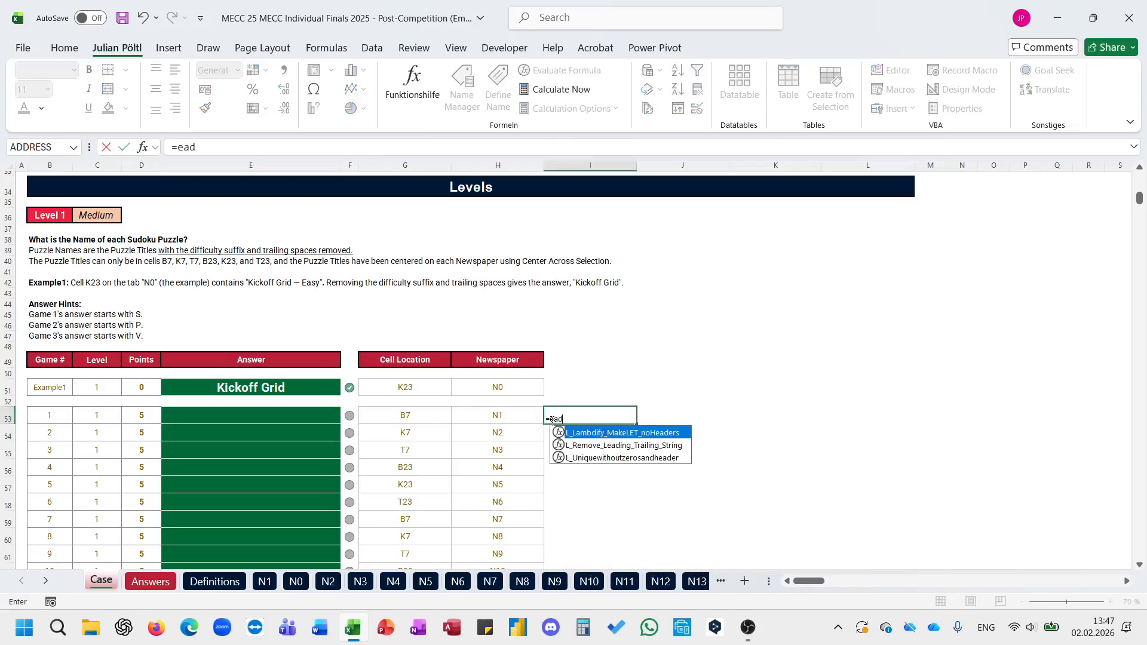
key("BackSpace")
type("s")
key("Down")
key("Down")
key("Down")
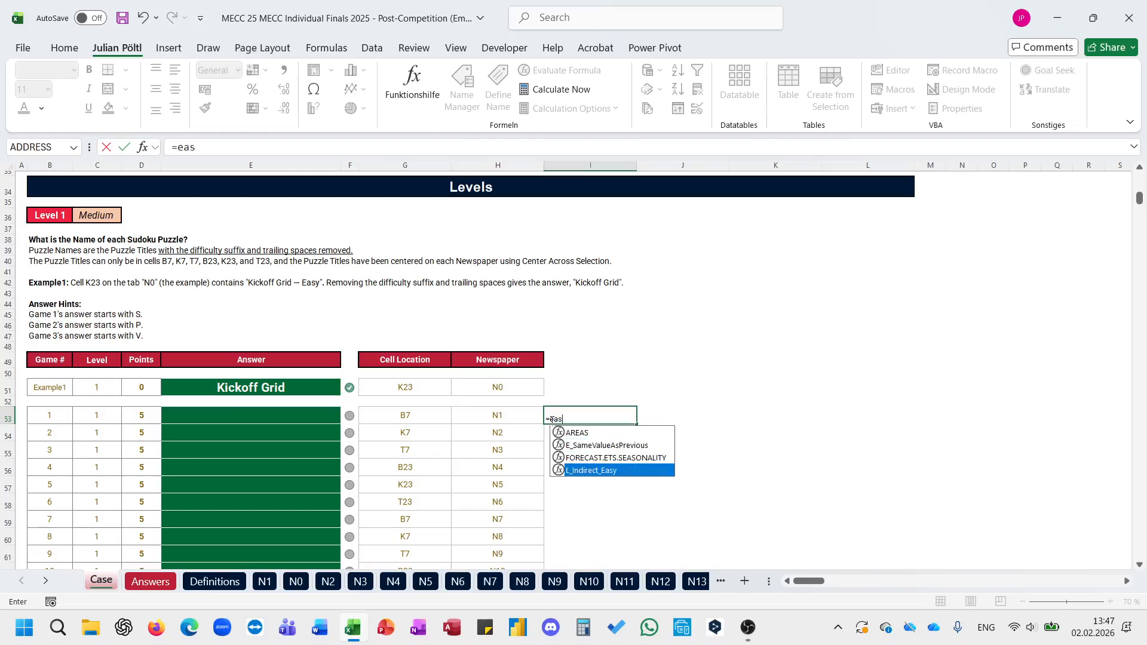
key("Tab")
key("Left")
key("Left")
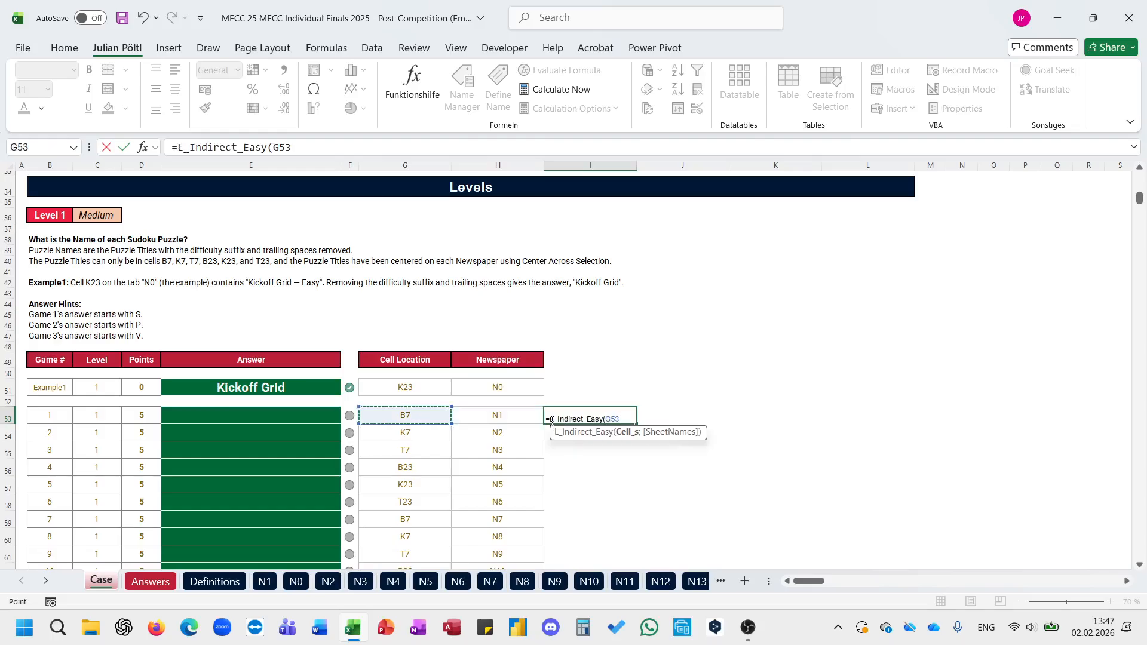
type(";")
key("Left")
key("ctrl+Return")
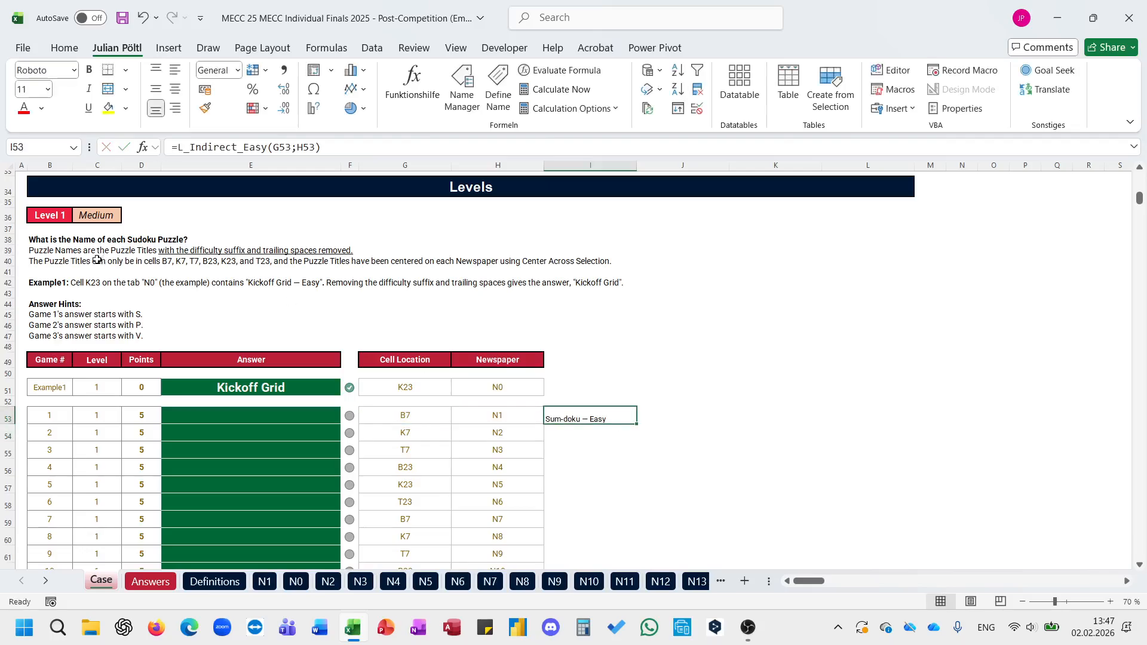
Step: Wrap the I53 formula in TEXTBEFORE with the delimiter " —" and fill it down for all Level 1 games
left_click(73, 254)
left_click(49, 283)
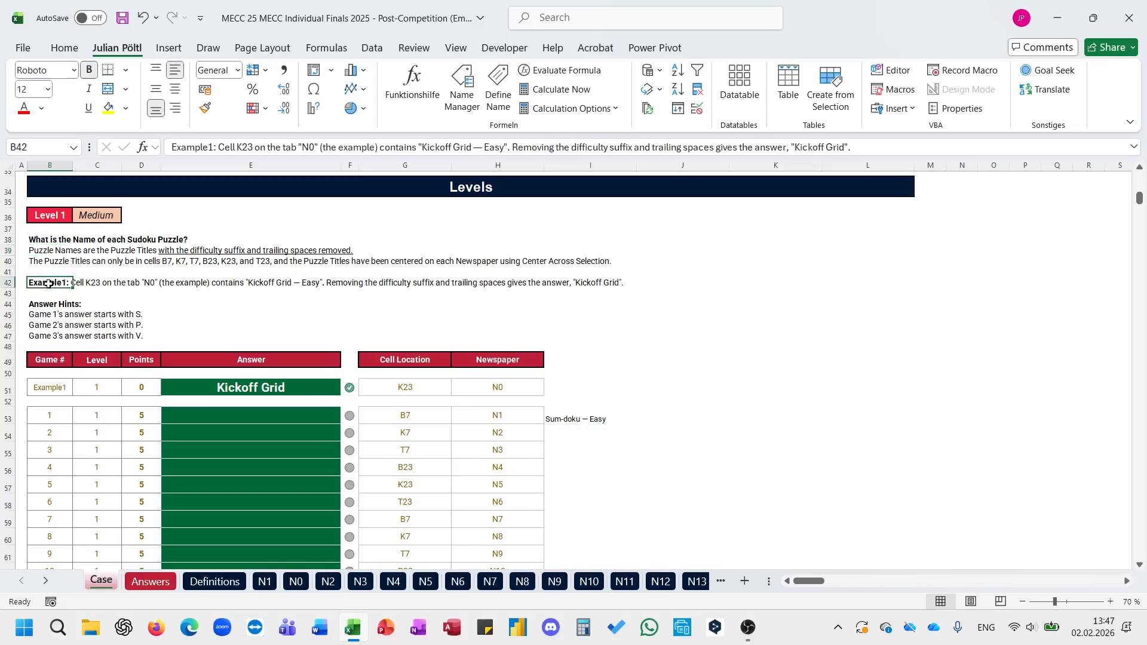
double_click(477, 150)
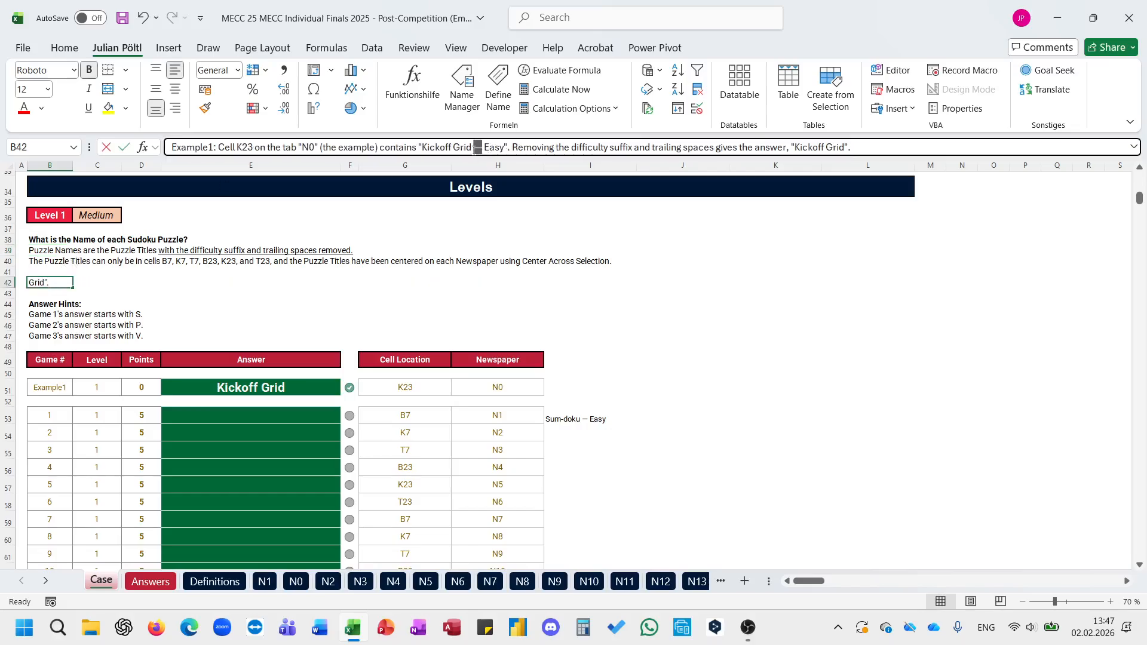
key("Escape")
left_click(569, 420)
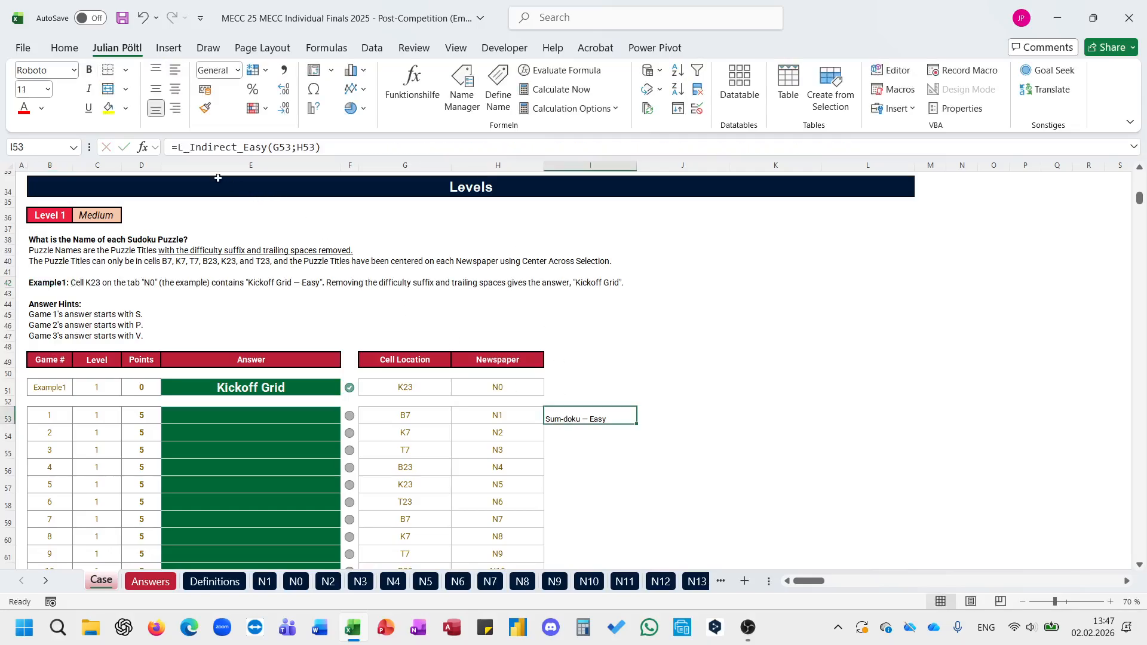
left_click(181, 150)
type("TEXTBEFORE(")
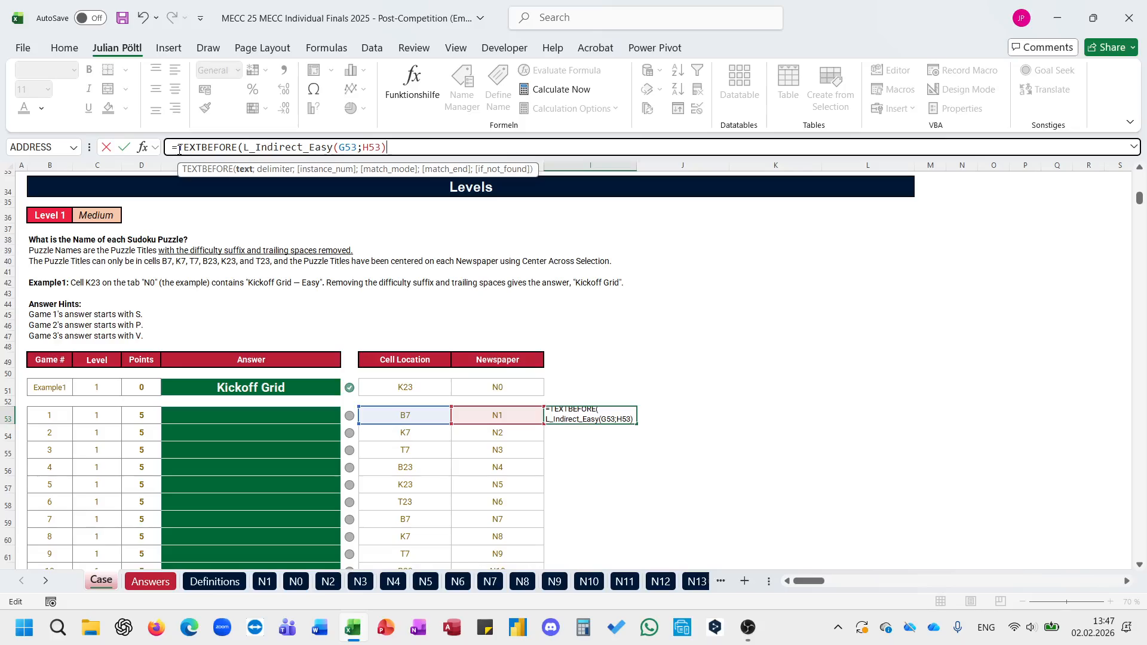
type(";\"")
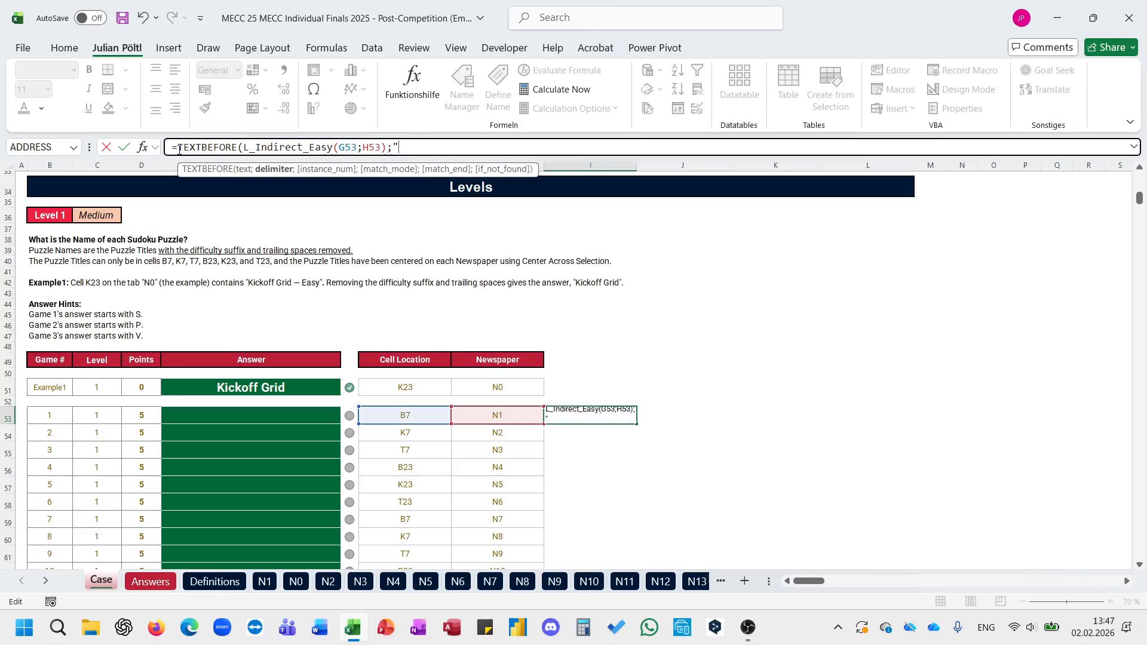
type(" –\")")
key("ctrl+Return")
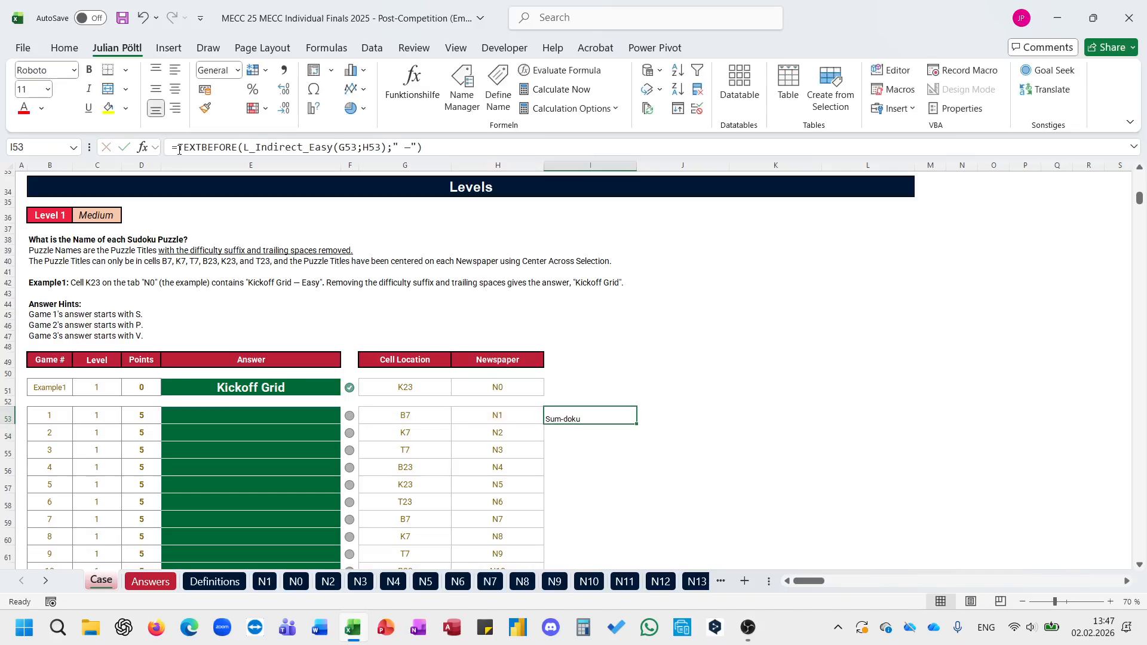
double_click(639, 426)
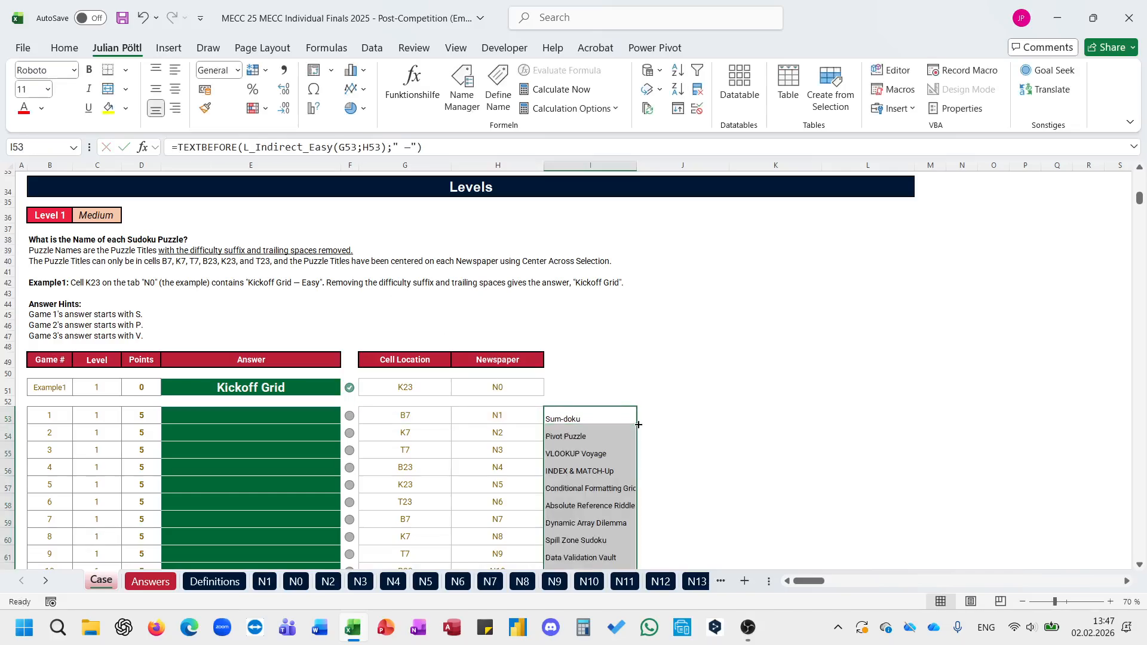
Step: Fill the Level 1 answers by entering =I53:I72 in E53
left_click(317, 422)
type("=")
key("Right")
key("Right")
key("Right")
key("Right")
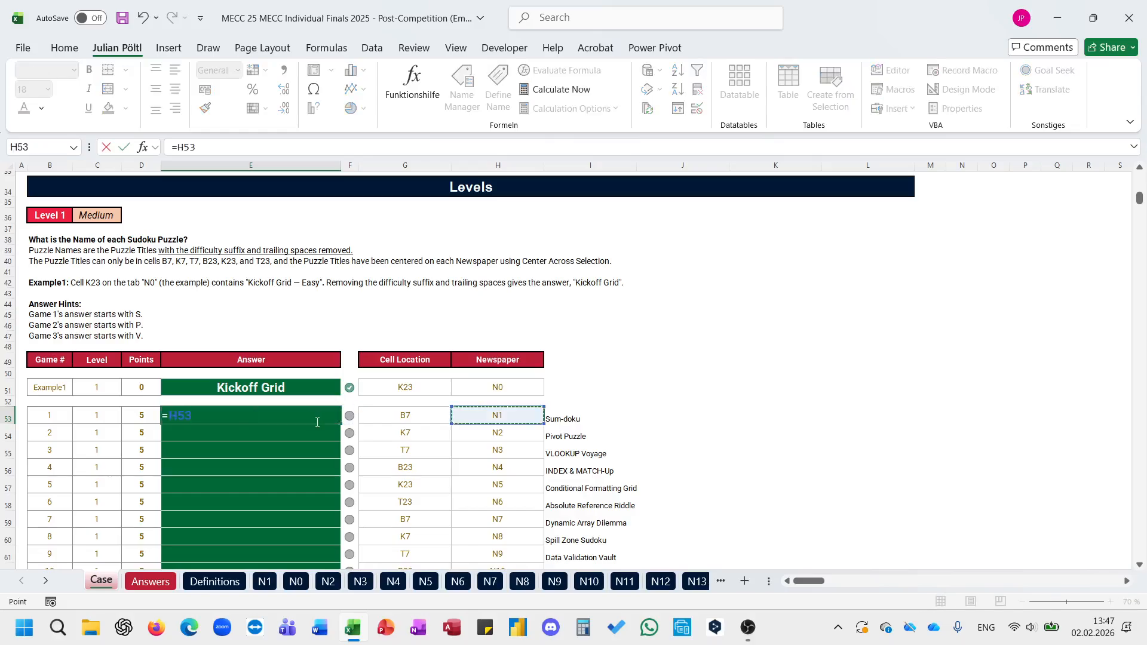
key("ctrl+shift+Down")
key("Return")
Step: Review the Level 1 answers and examine the puzzle layout on sheets N1 and N3, including the text in N1 cell B8
scroll(316, 422, "down", 6)
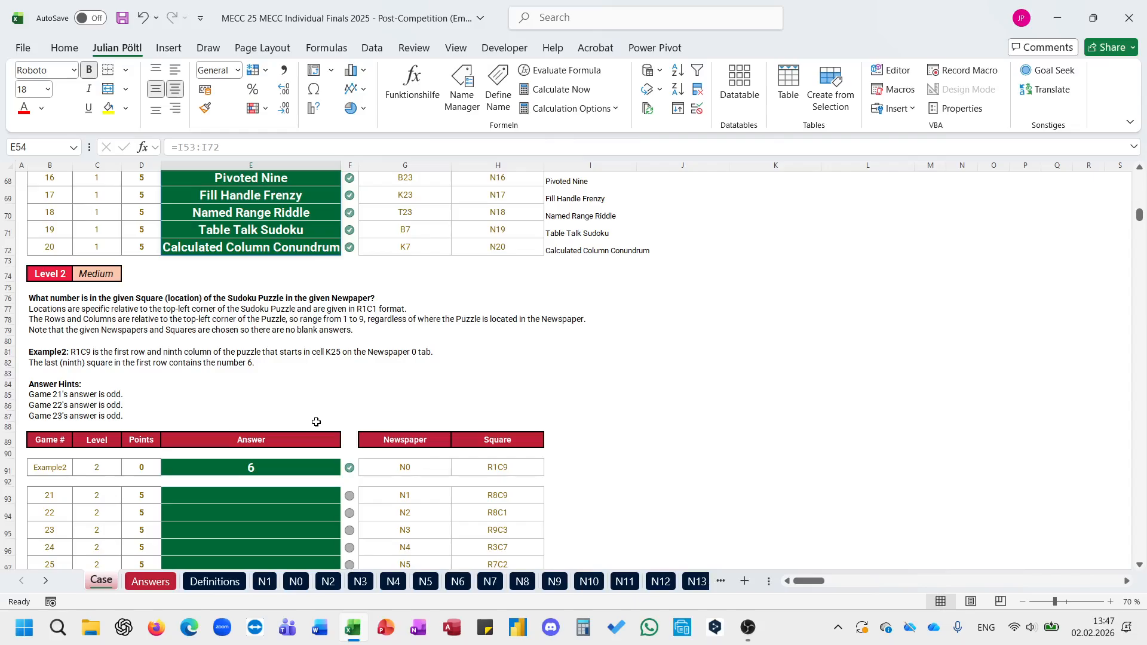
scroll(316, 422, "up", 4)
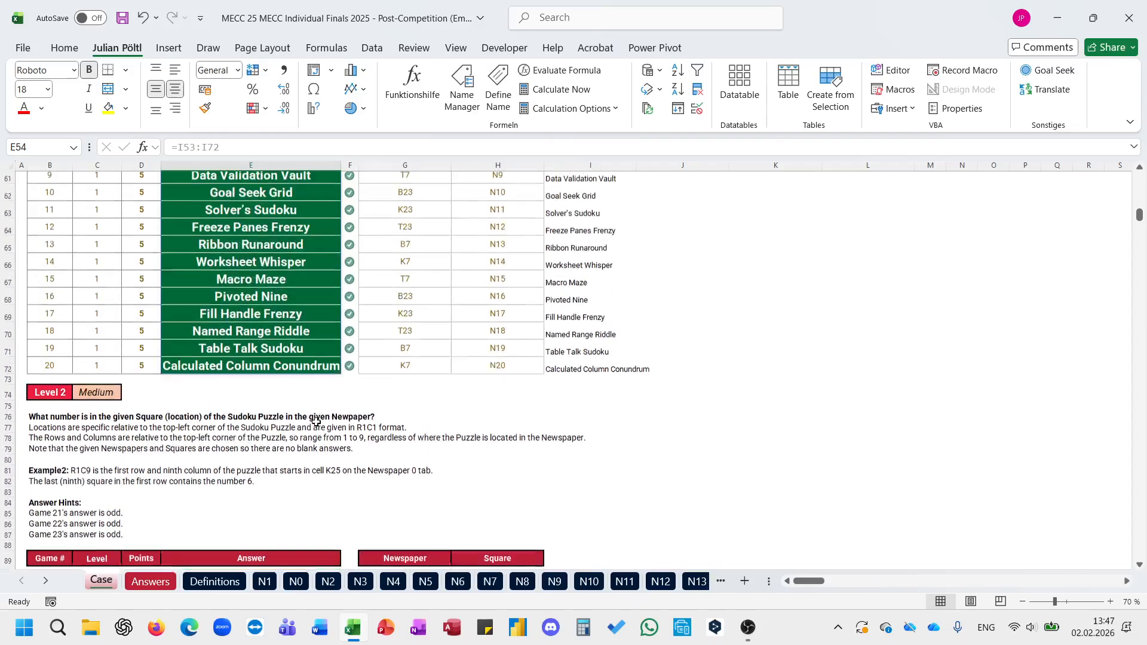
scroll(316, 423, "down", 1)
scroll(316, 422, "down", 4)
scroll(316, 423, "up", 8)
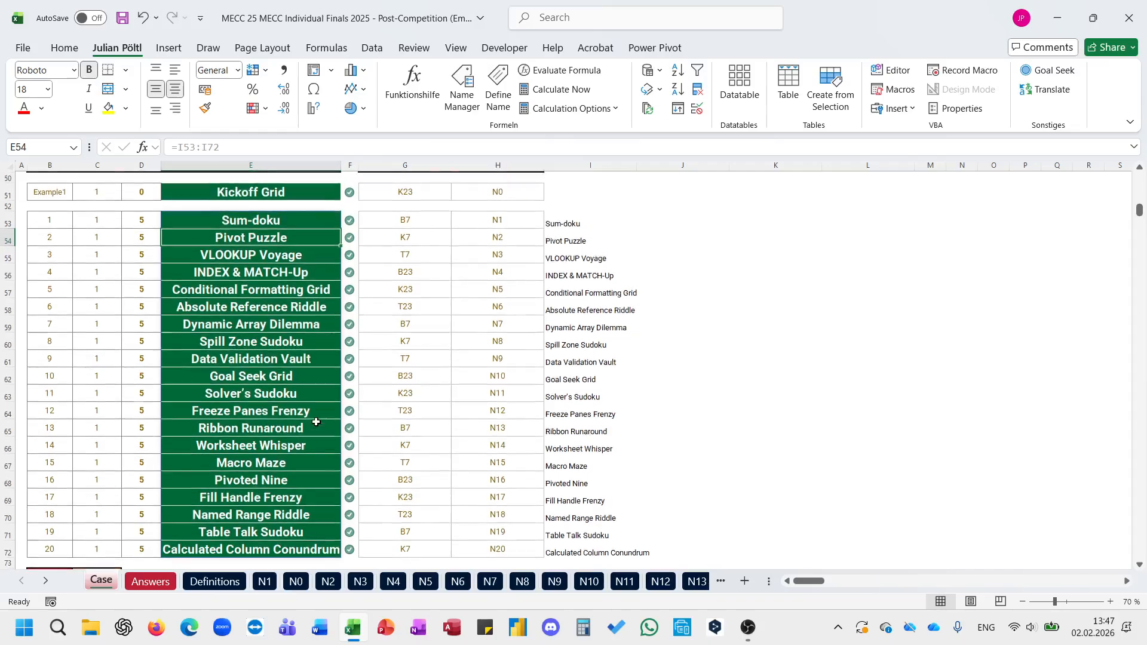
left_click(397, 209)
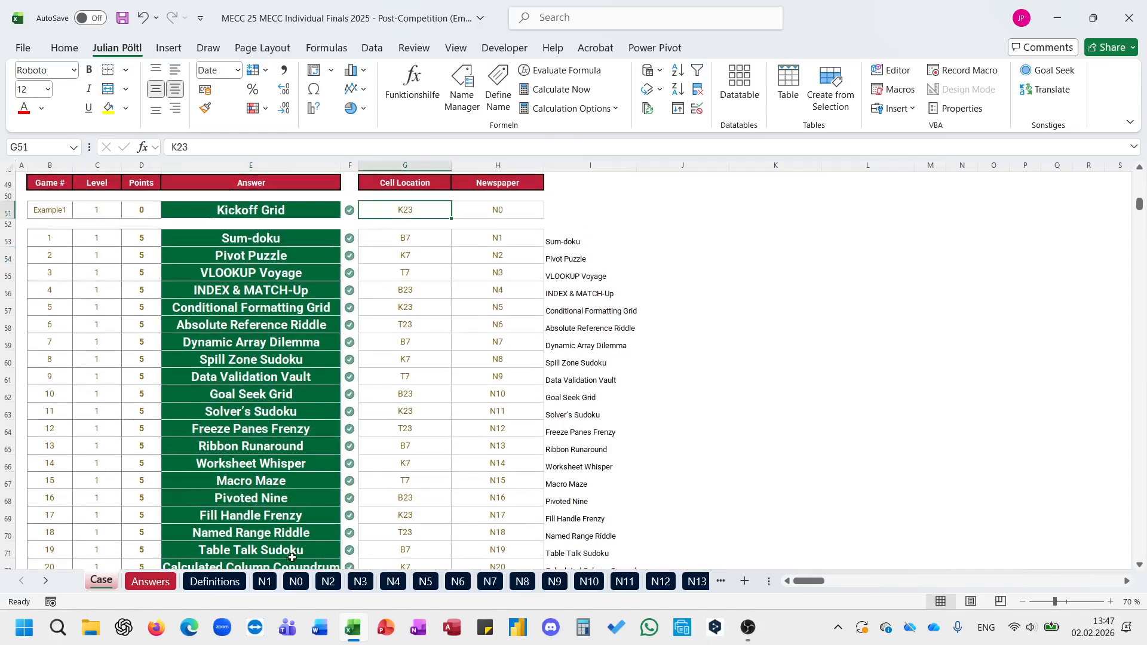
left_click(266, 582)
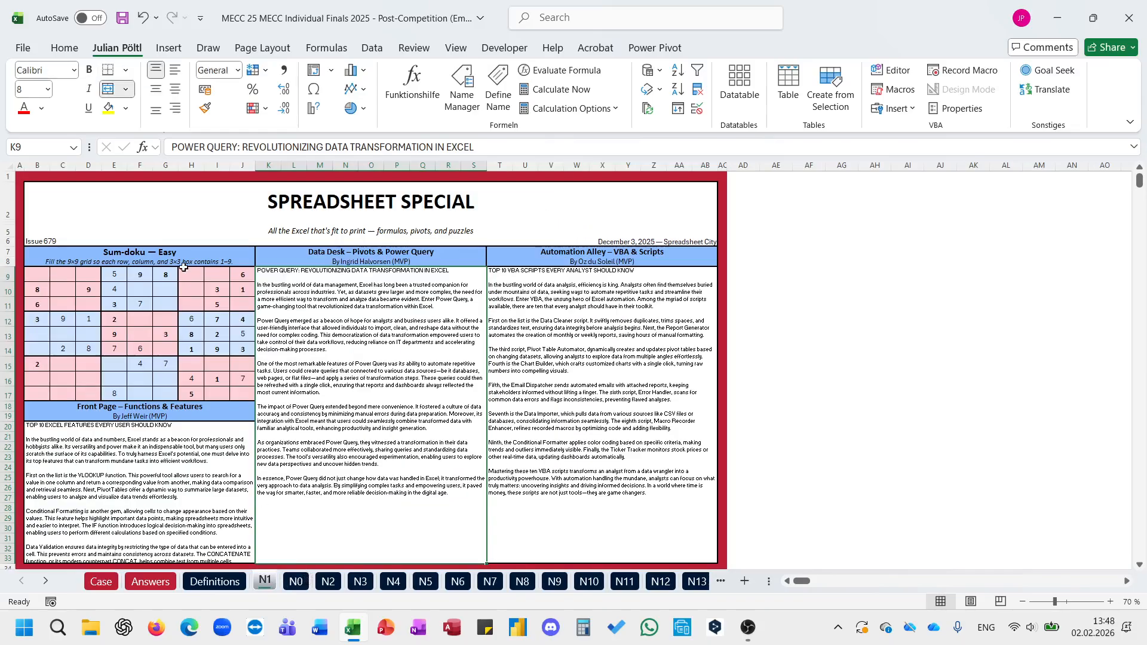
left_click(359, 582)
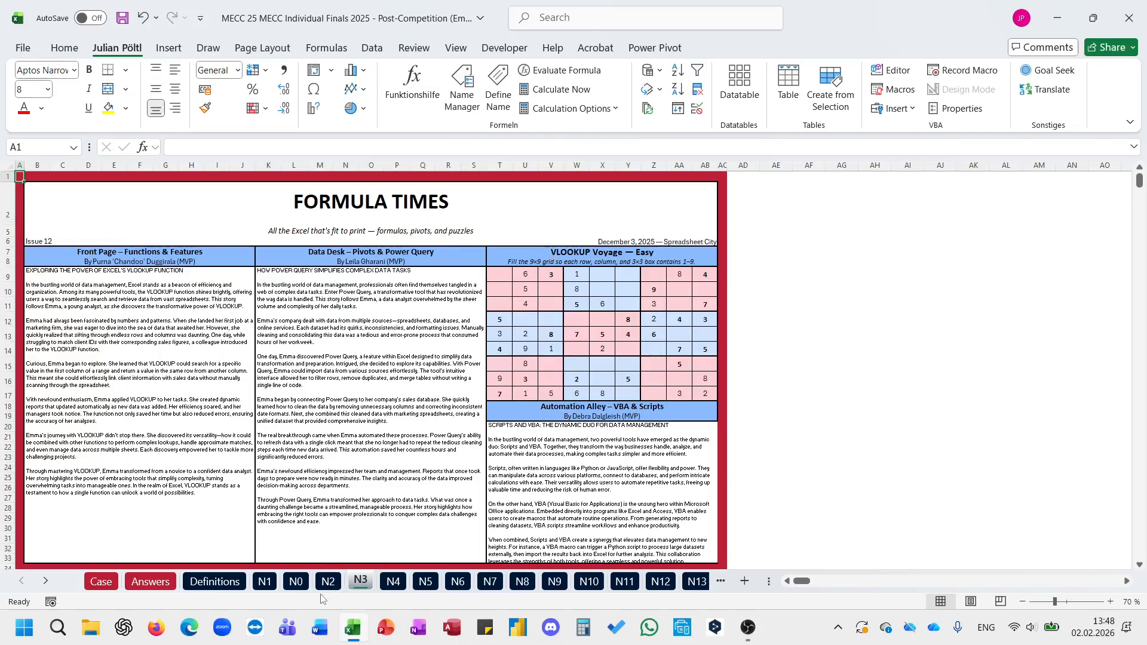
left_click(270, 586)
left_click(38, 261)
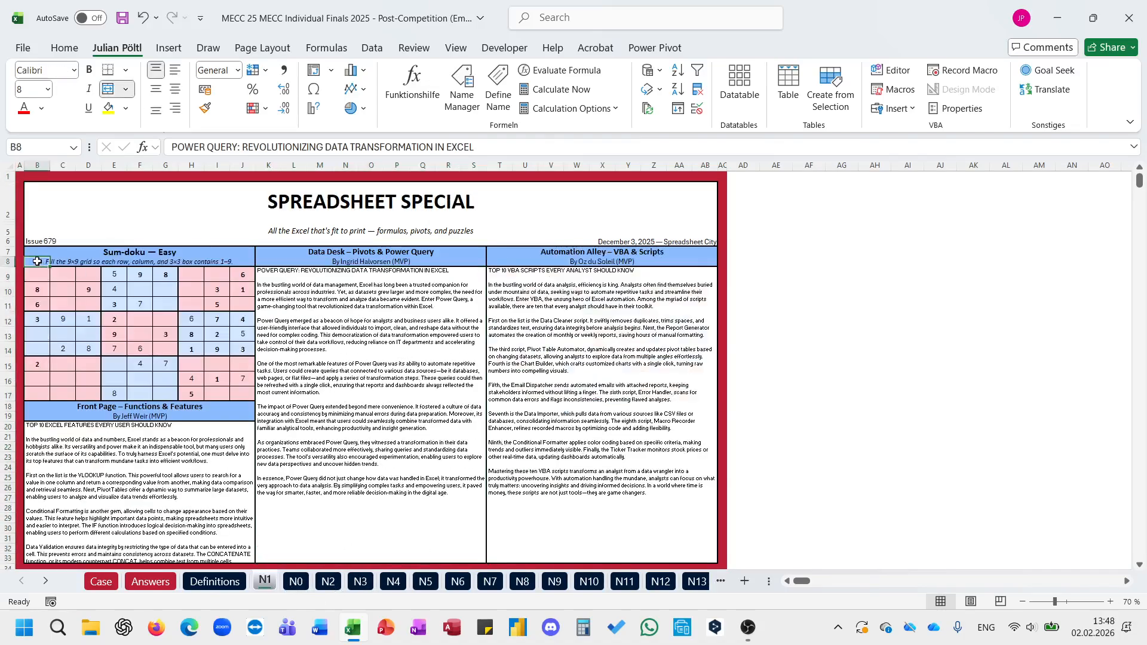
triple_click(257, 145)
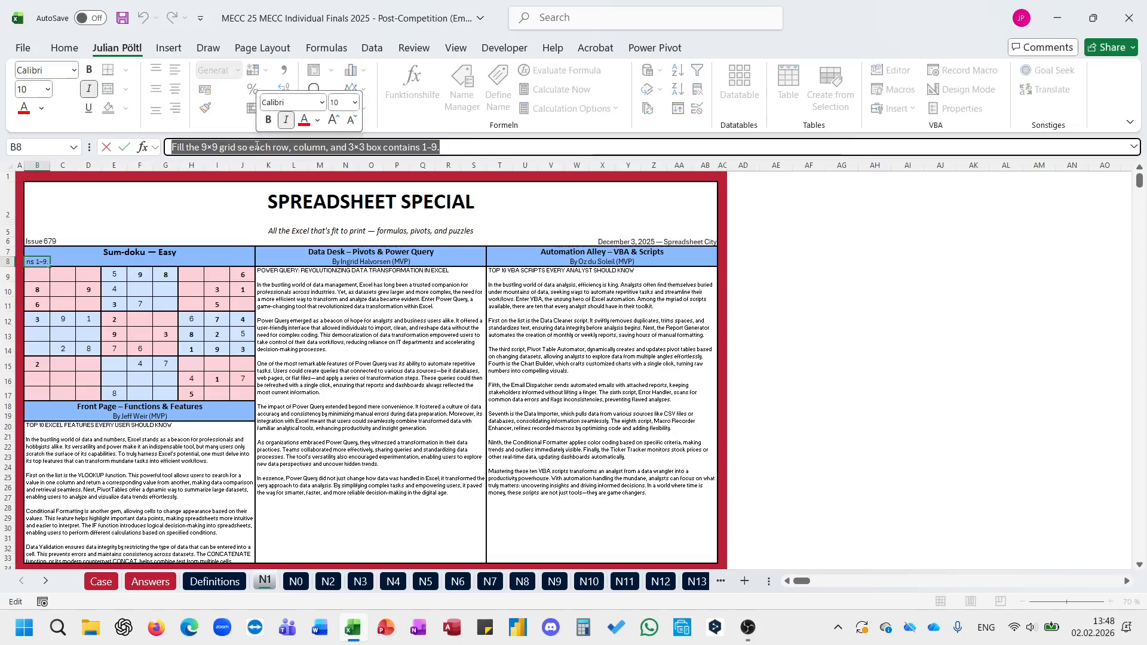
key("Escape")
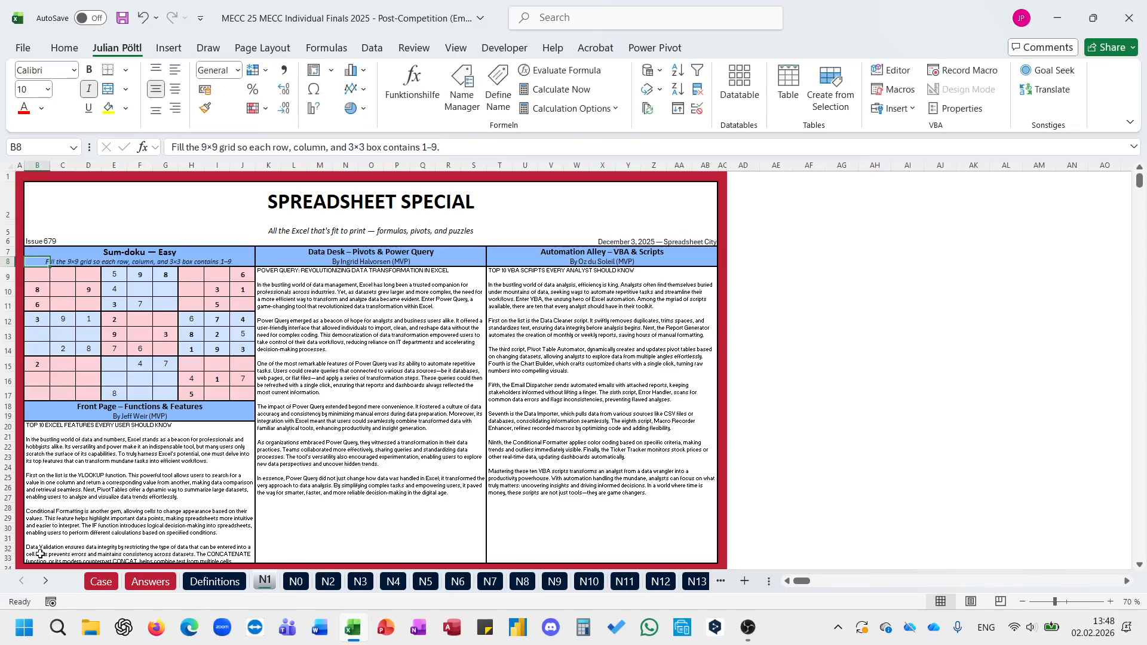
Step: Look over the bonus questions on the Answers sheet and recheck the Level 1 answers on the Case sheet
left_click(151, 582)
scroll(501, 350, "down", 1)
scroll(500, 349, "up", 1)
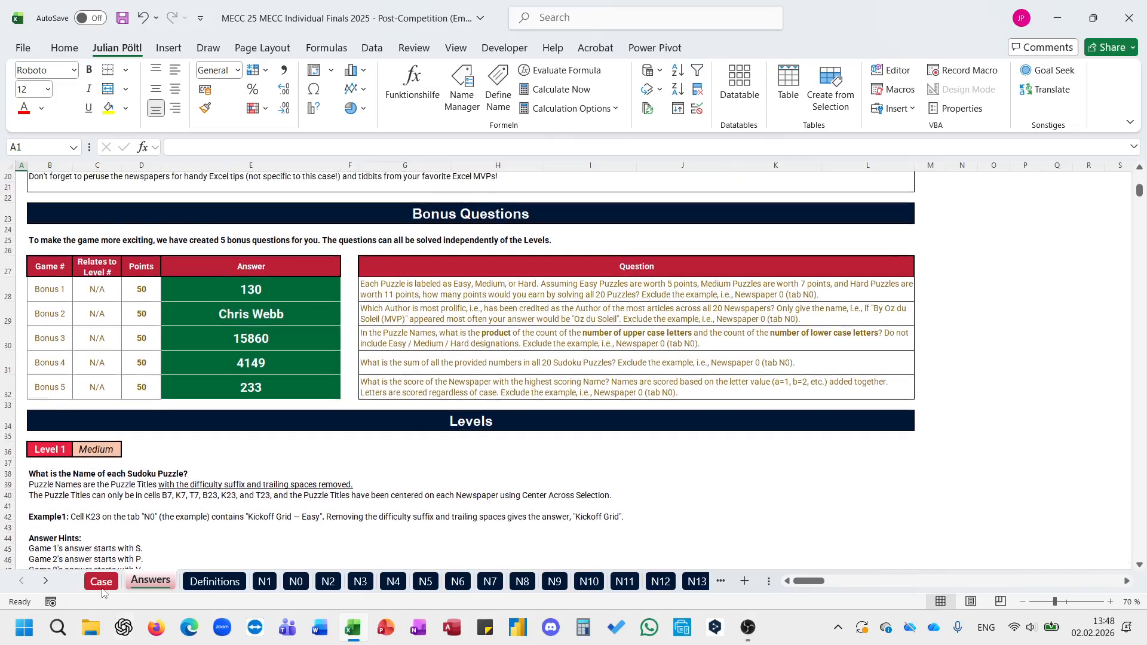
left_click(103, 584)
scroll(536, 361, "up", 6)
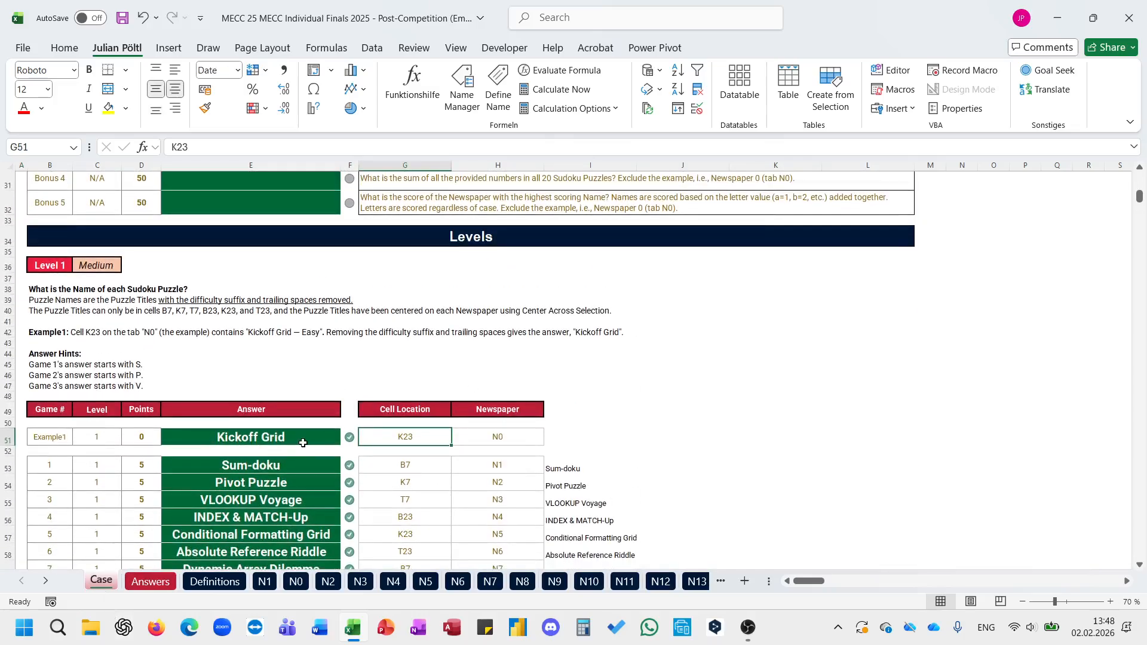
left_click_drag(303, 443, 314, 611)
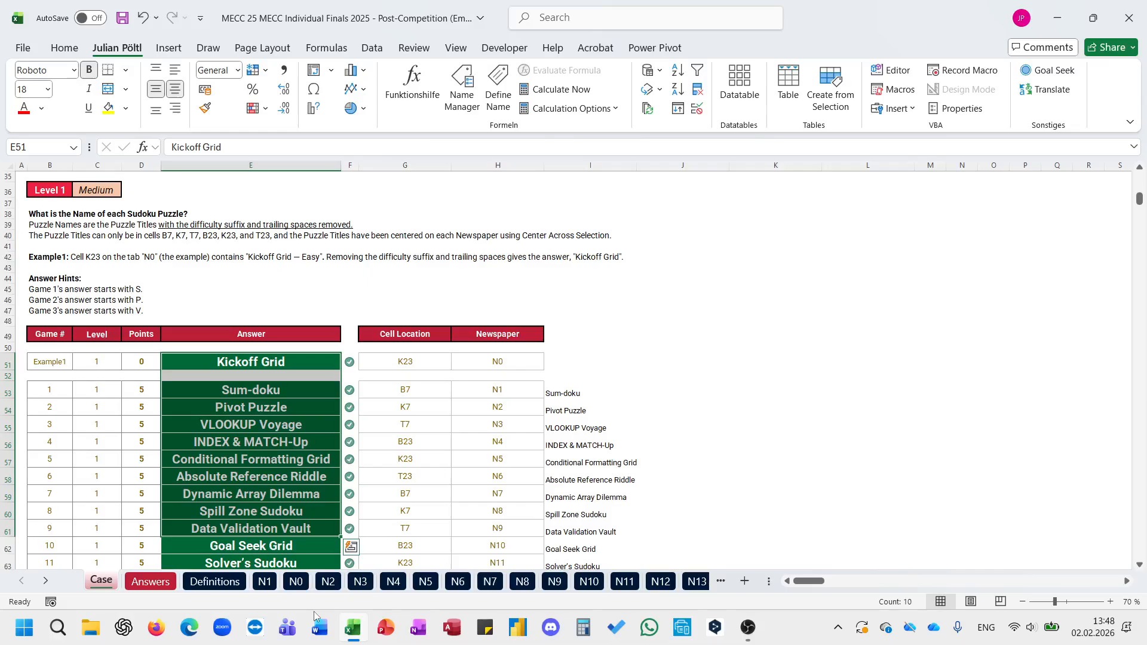
scroll(521, 478, "down", 5)
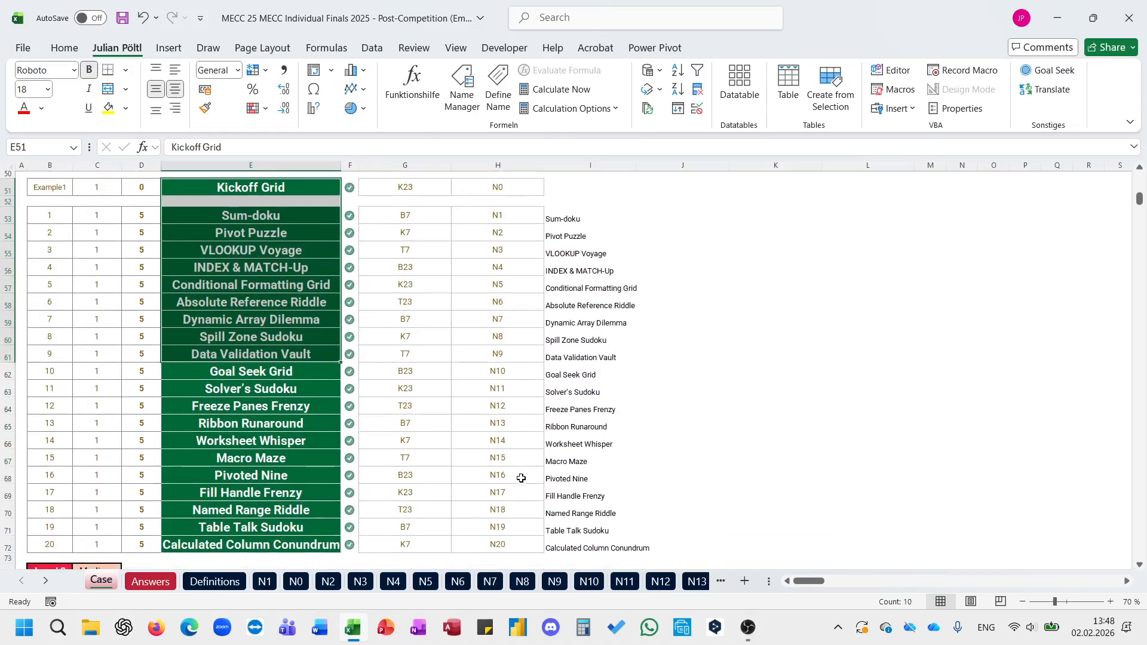
scroll(521, 478, "up", 3)
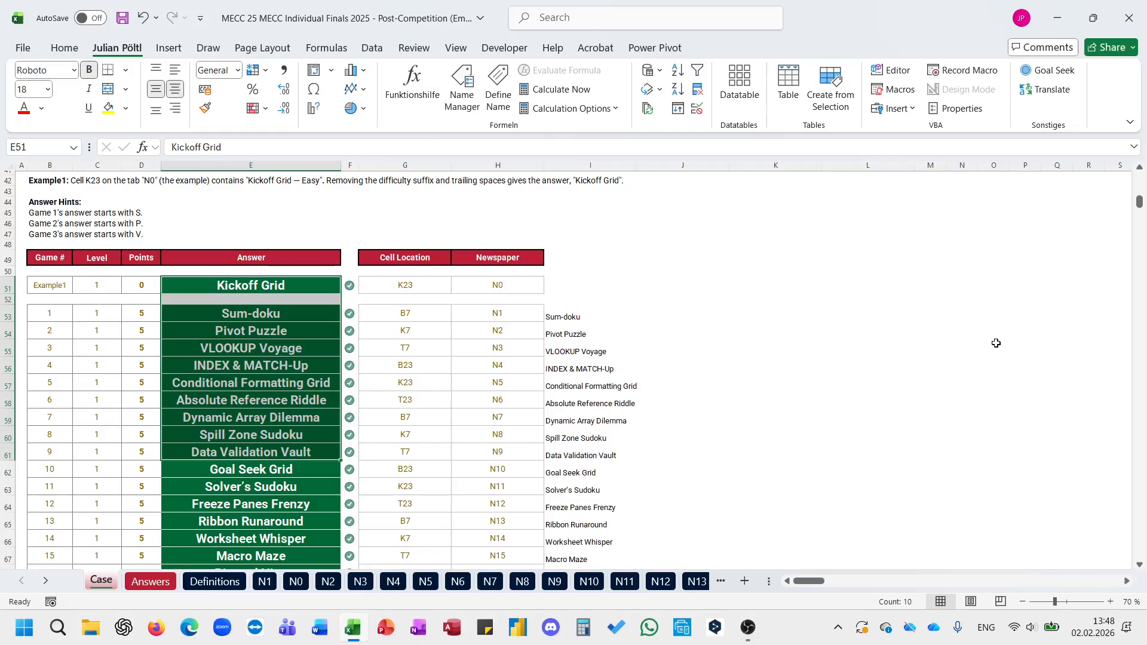
Step: Go to the Level 2 section of the Case sheet and read its task and game table
key("alt+Tab")
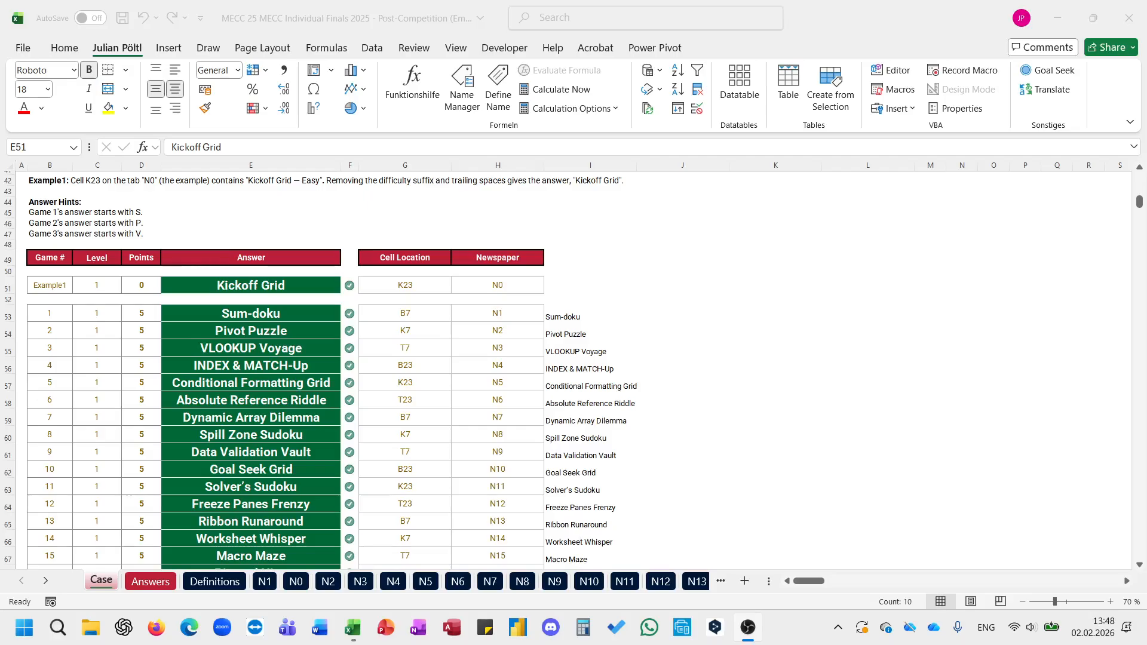
key("alt+Tab")
left_click(436, 286)
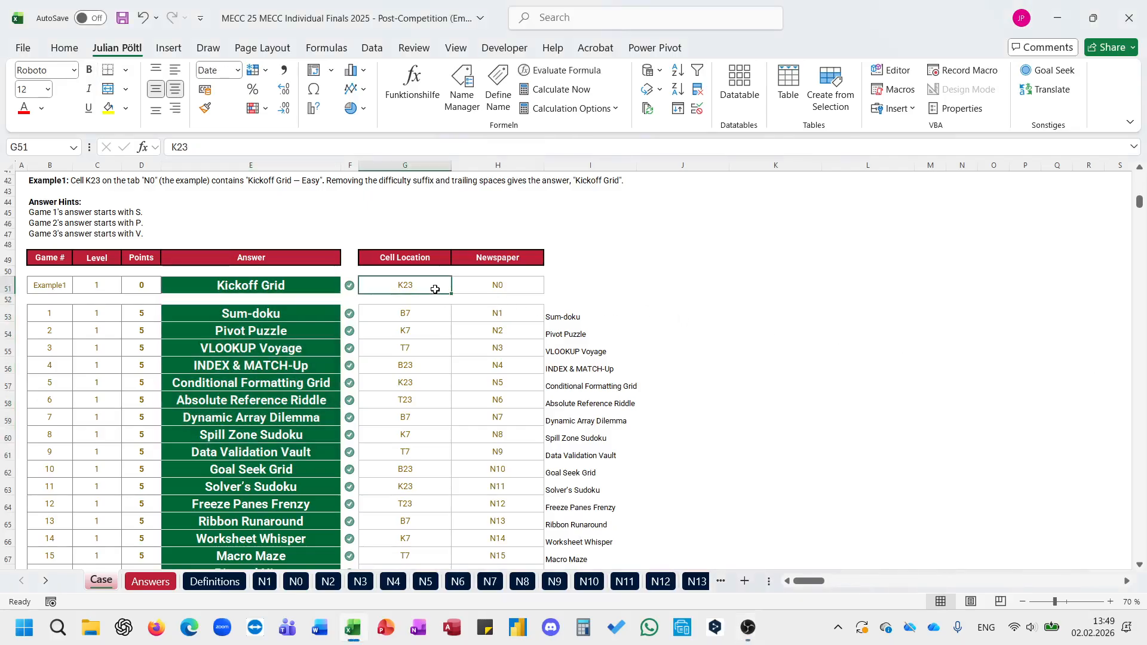
scroll(465, 378, "down", 4)
scroll(465, 377, "down", 7)
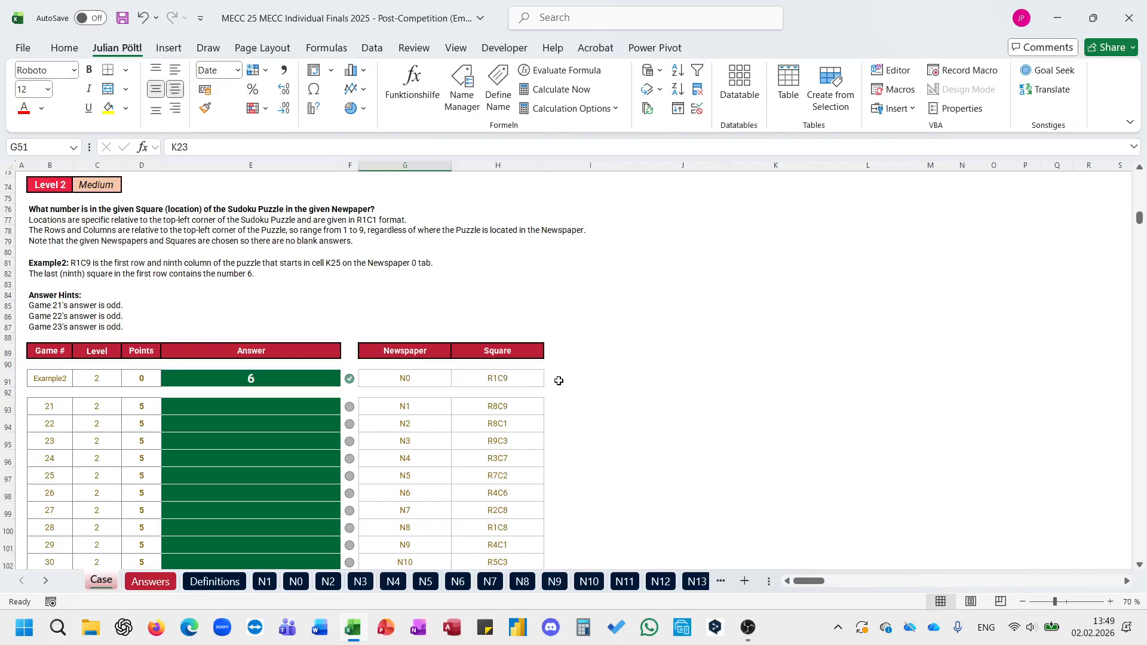
Step: Enter =E_CellRefbasedonReferenceandMovement(G51;;2) in I91 to derive the example puzzle's starting cell
left_click(560, 381)
type("=")
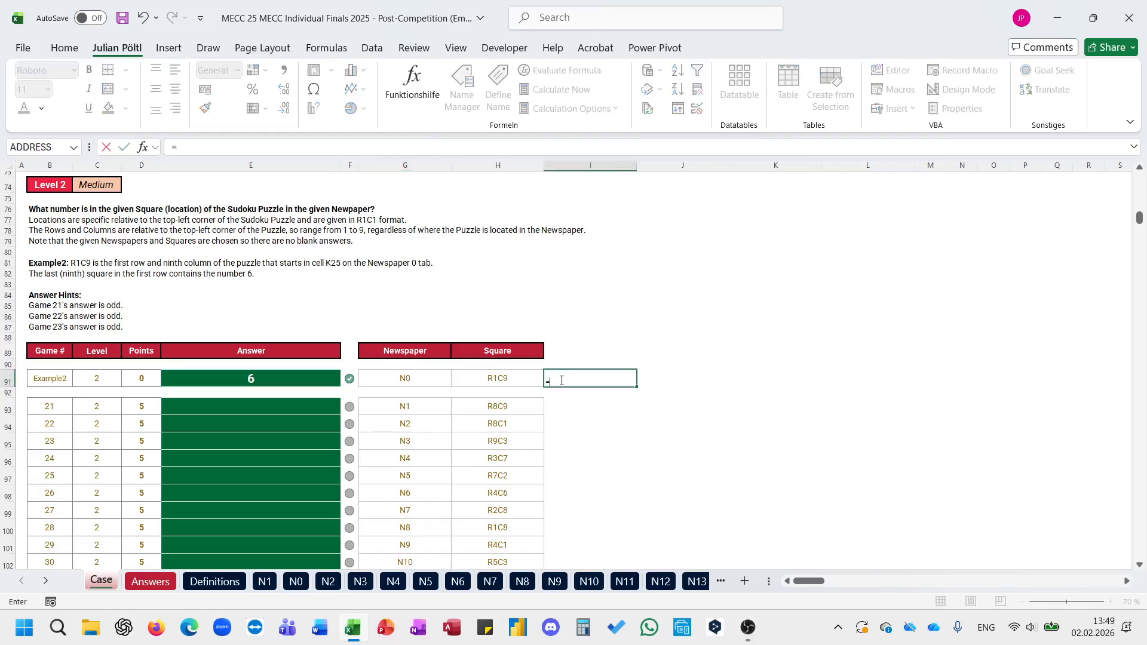
type("mo")
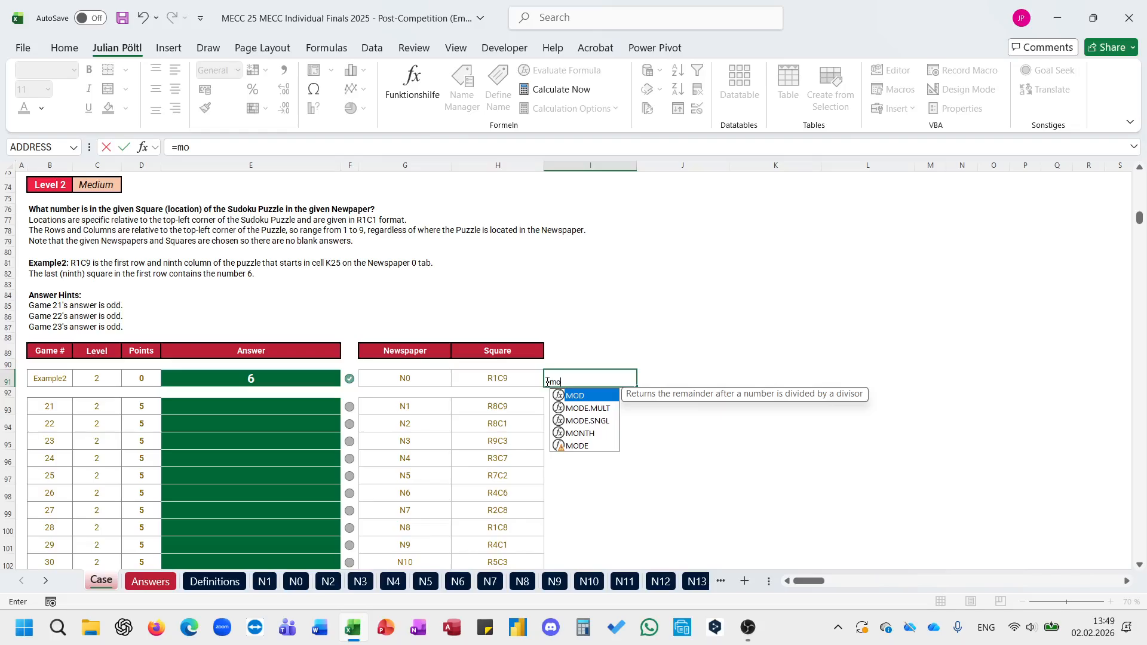
key("BackSpace")
key("BackSpace")
type("cellre")
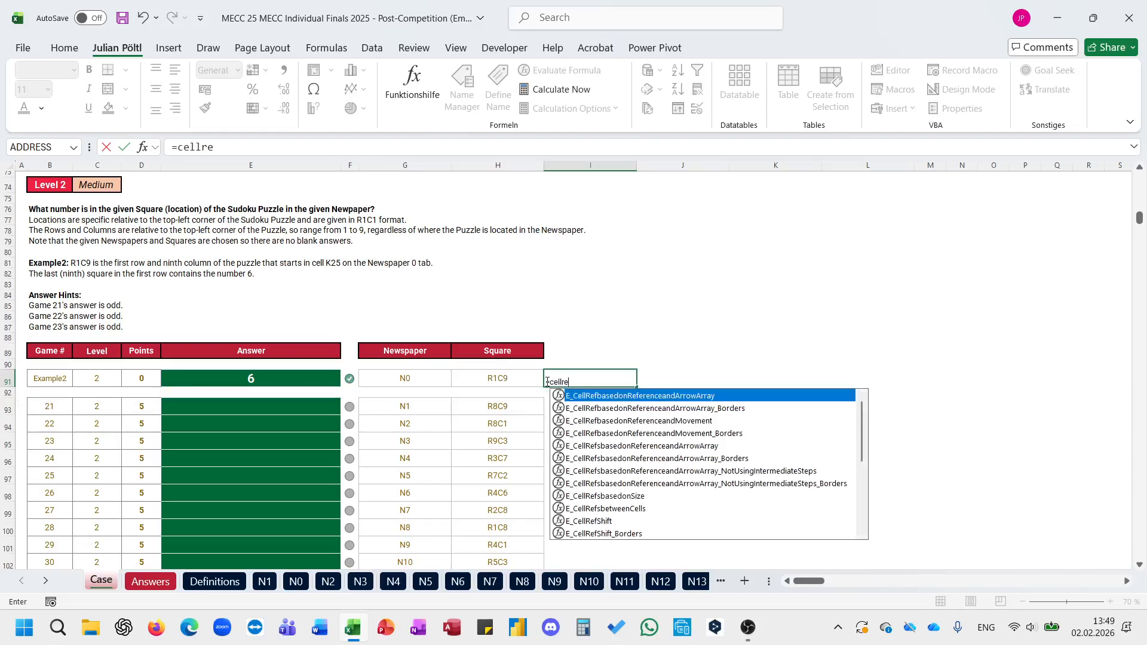
key("Down")
key("Down")
key("Tab")
scroll(547, 381, "up", 9)
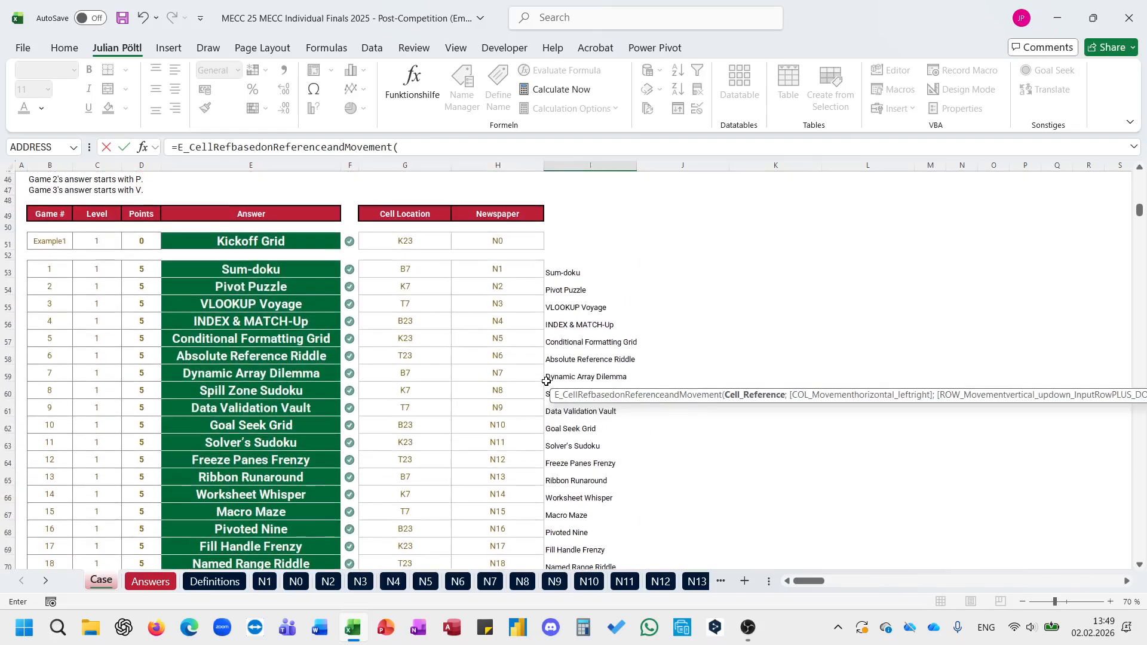
left_click(432, 239)
type(";")
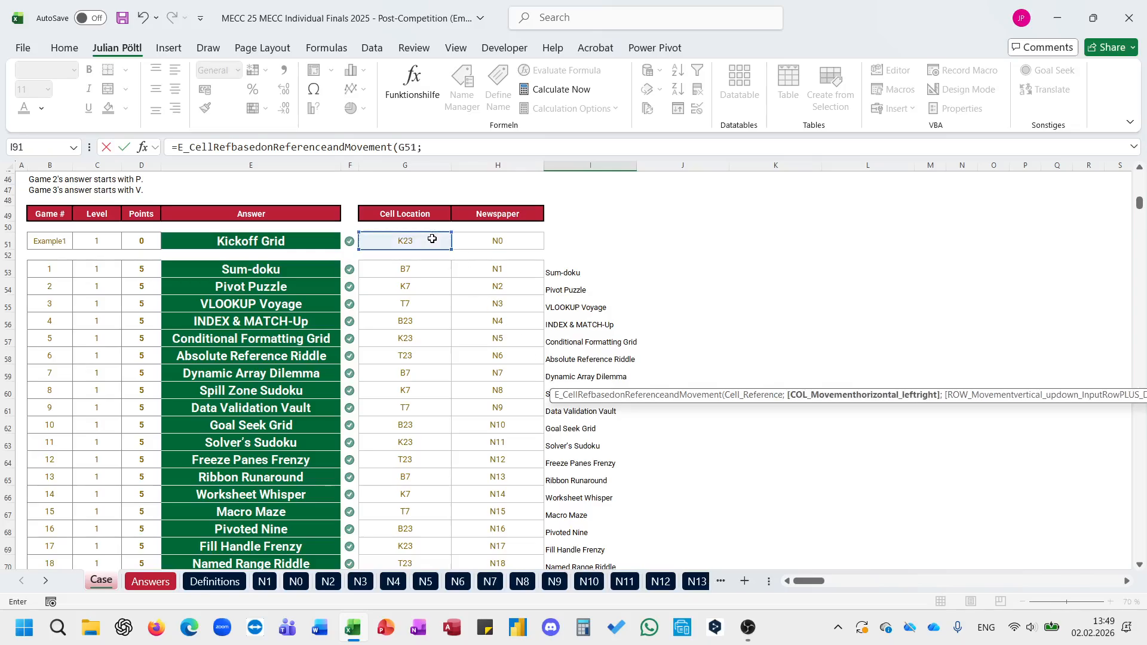
type(";2")
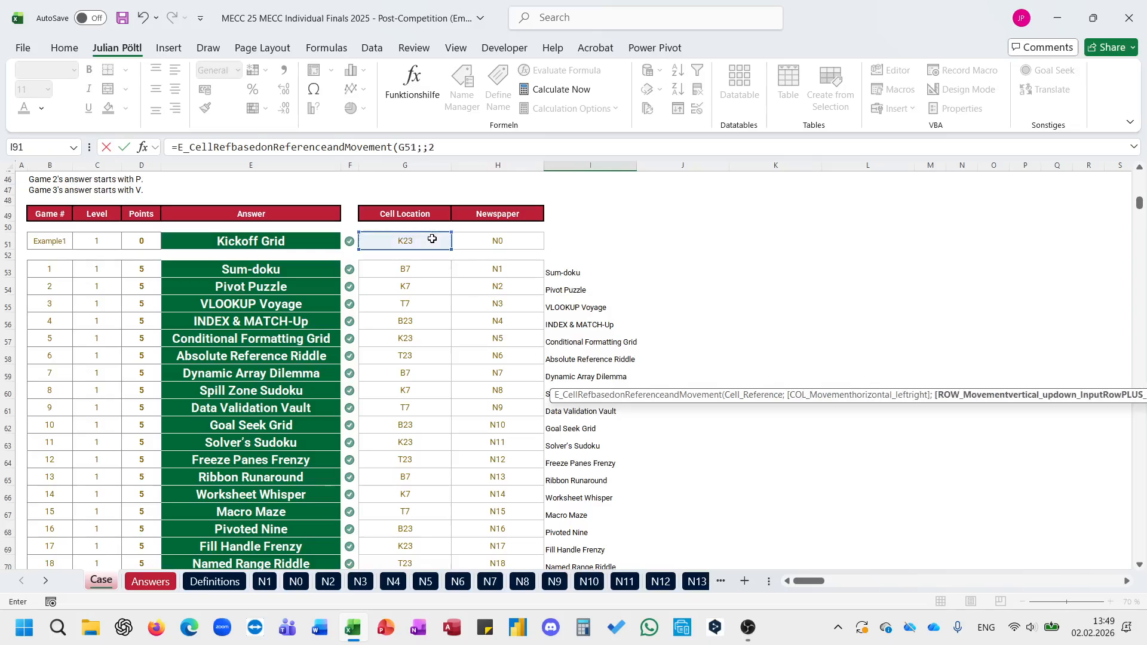
type(")")
key("Return")
Step: Copy the starting-cell formula from I91 to I93 and fill it down through row 112
key("ctrl+c")
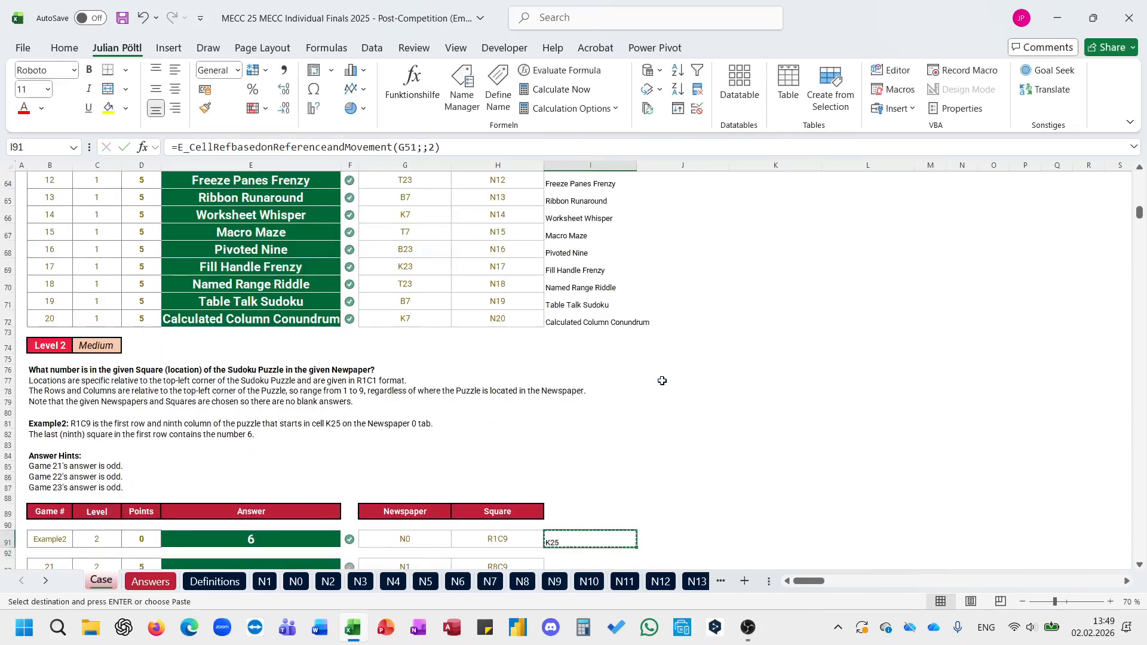
scroll(596, 387, "down", 10)
scroll(574, 231, "up", 4)
left_click(567, 279)
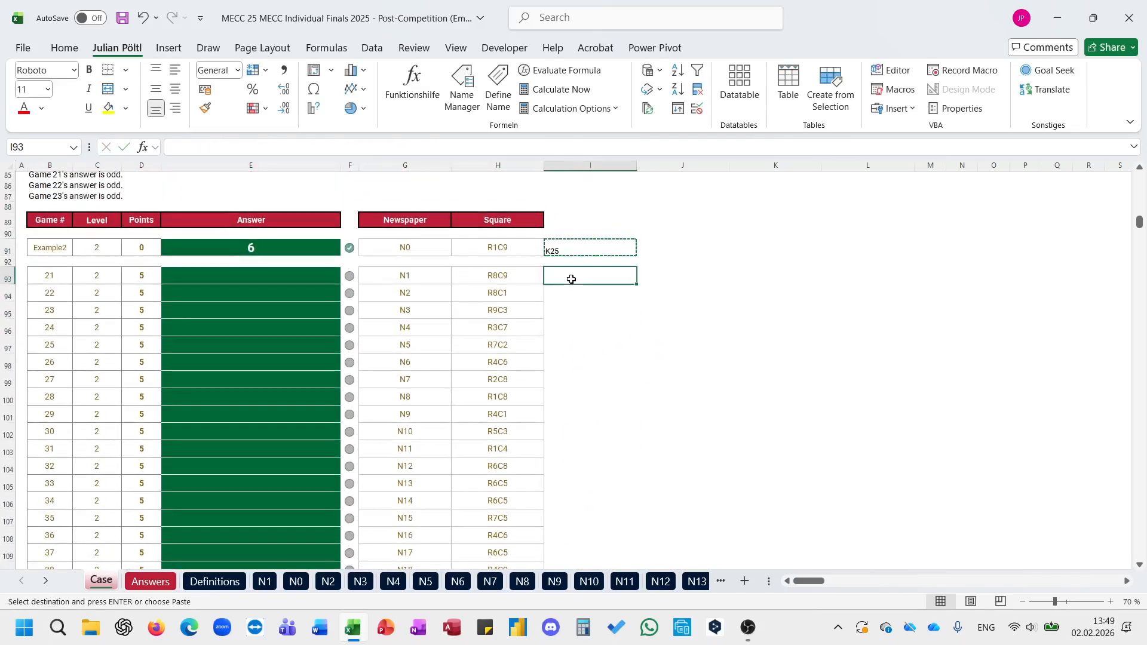
key("ctrl+v")
key("Escape")
double_click(637, 285)
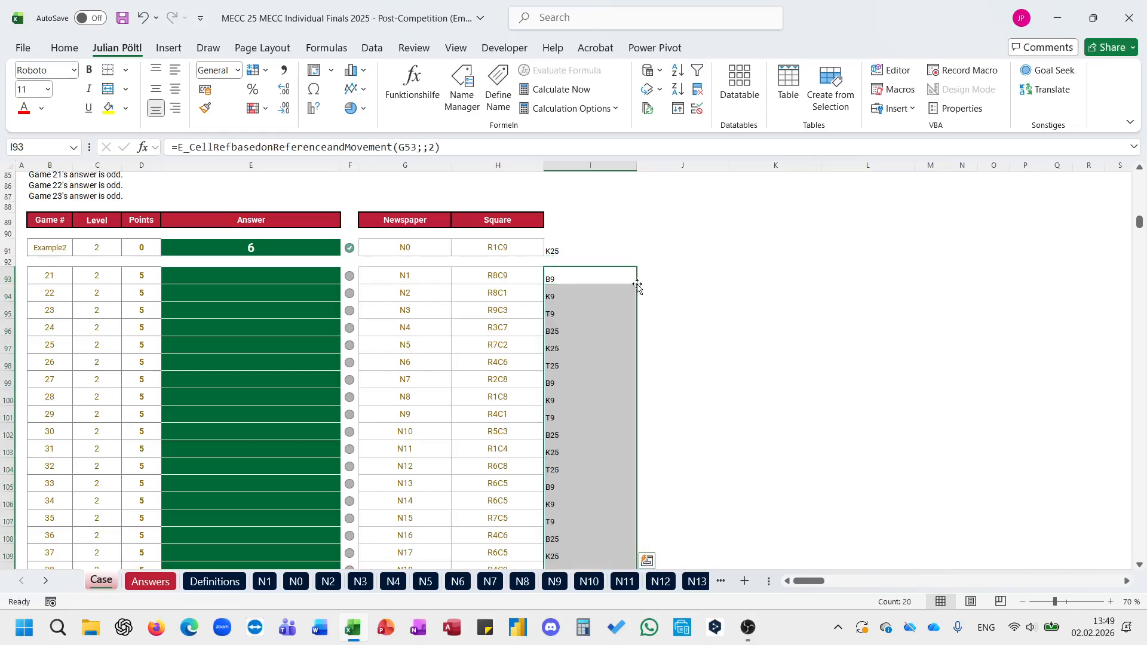
Step: Enter =E_ExtracteachNumberfromaString(H91) in J91 to split the example square into its row and column numbers
left_click(666, 248)
type("=")
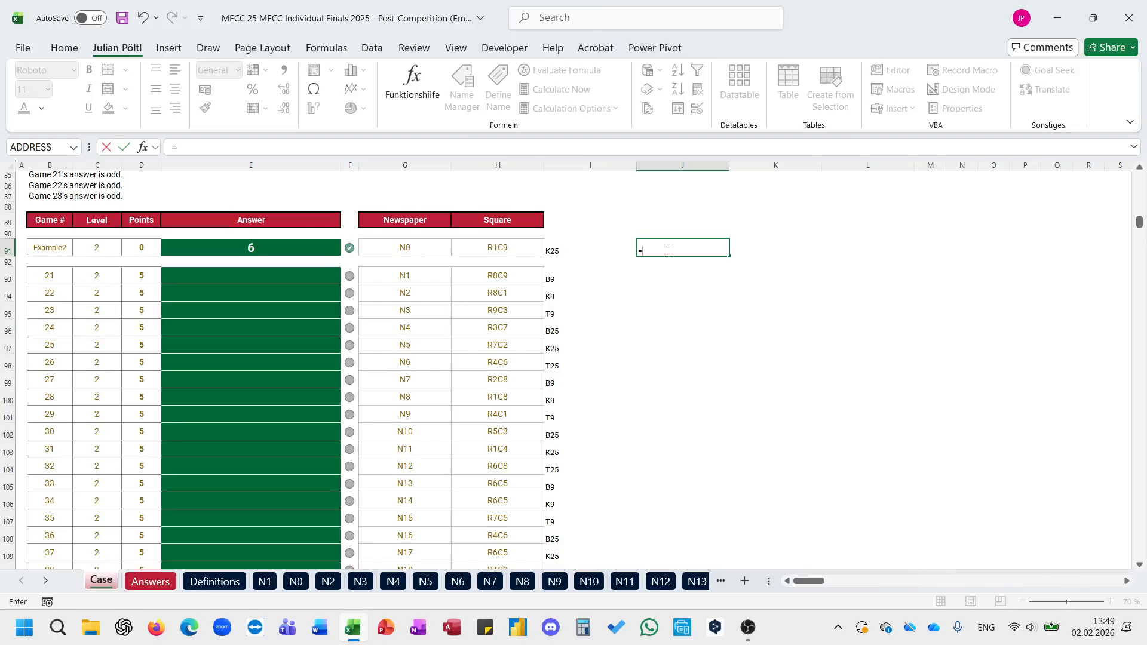
type("extra")
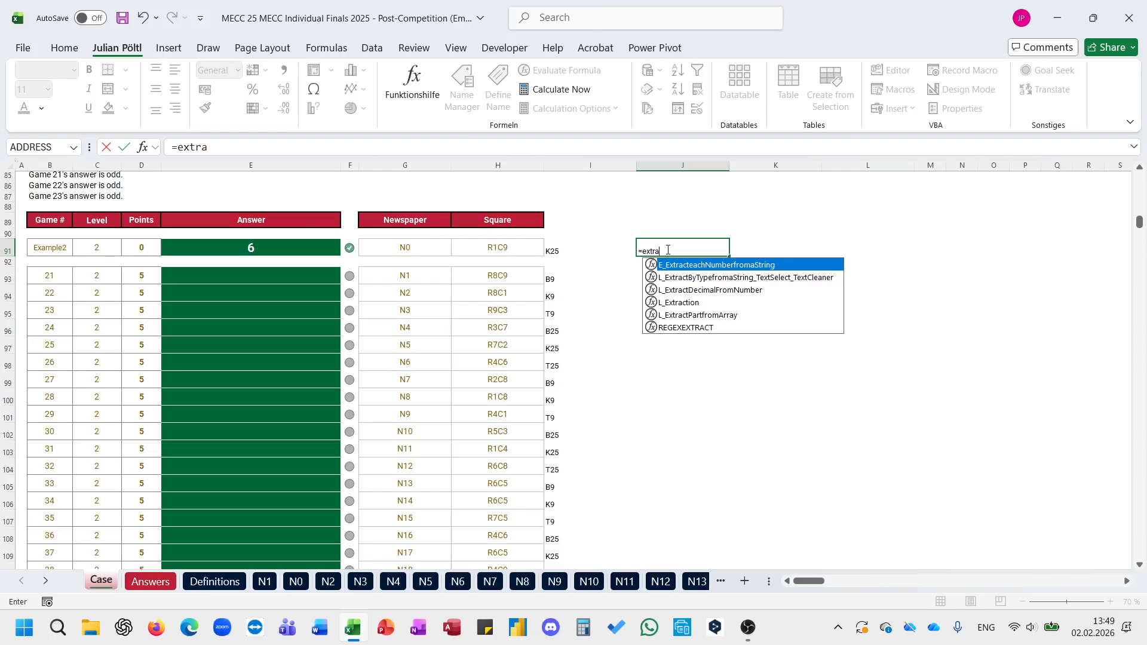
key("Tab")
key("Left")
key("Left")
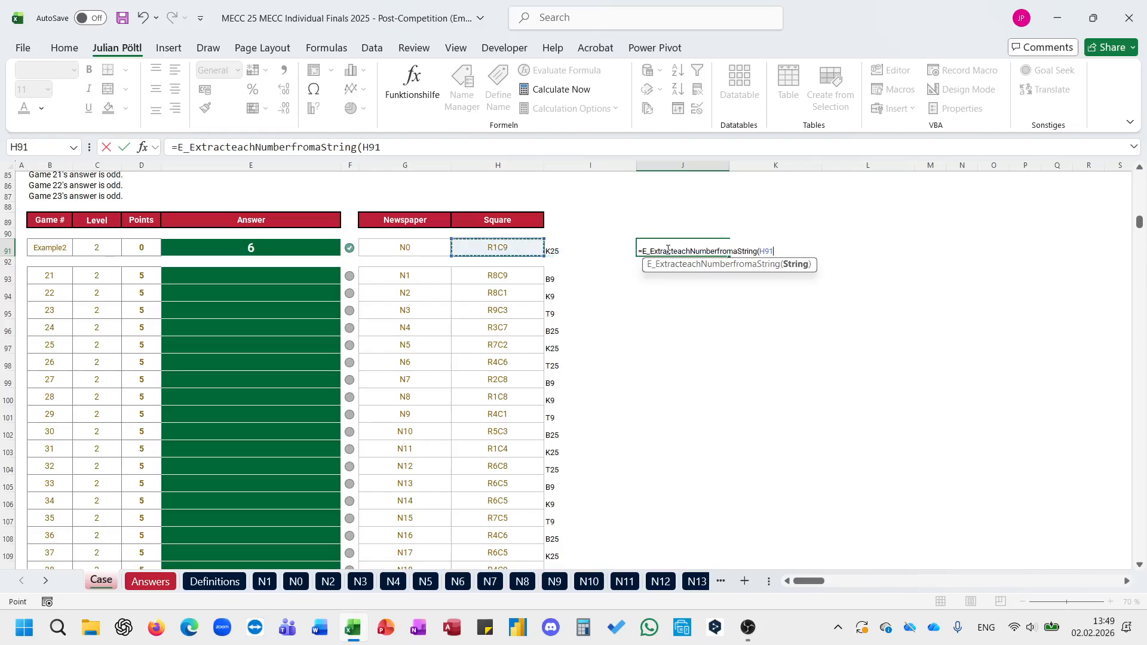
type(")")
key("Return")
Step: Copy the number-extraction formula from J91 to J93 and fill it down to J112
left_click(667, 249)
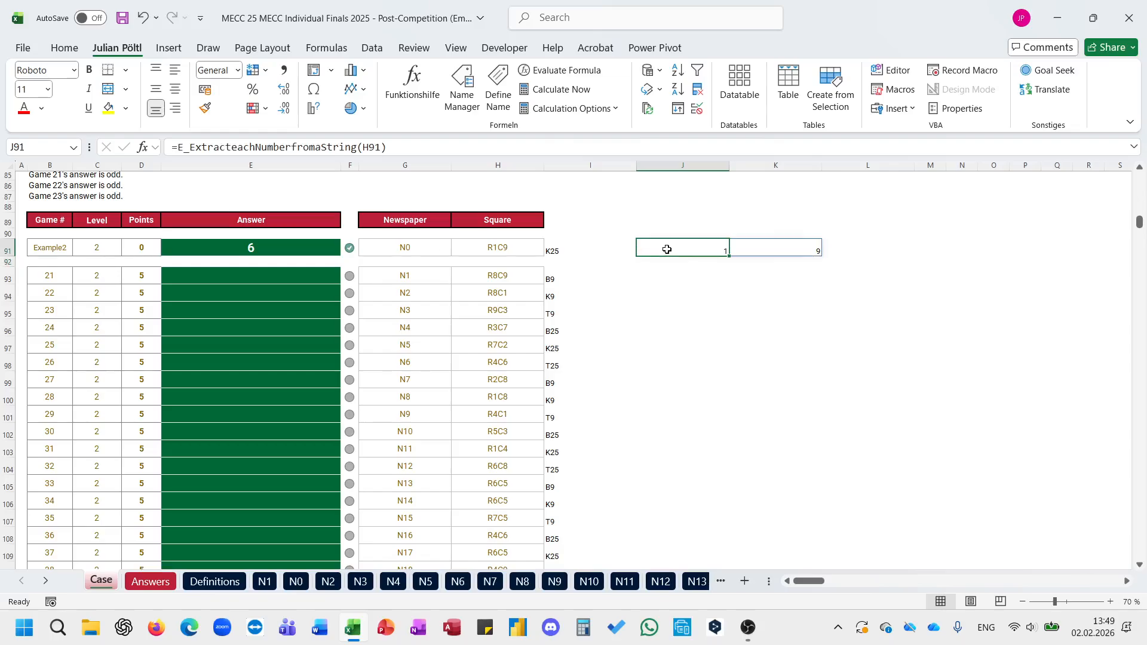
key("ctrl+c")
left_click(687, 274)
key("ctrl+v")
key("Escape")
left_click_drag(730, 285, 682, 553)
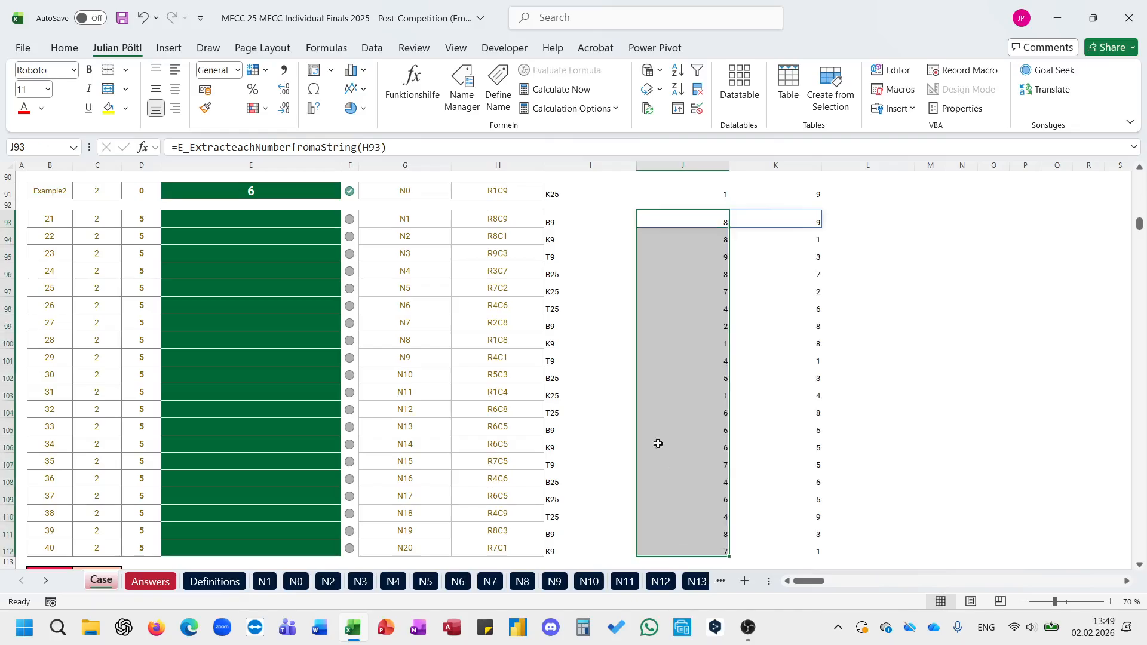
Step: Enter =E_CellRefbasedonReferenceandMovement(I91;K91-1;J91-1;G91;1) in L91 to return the number in the example square
scroll(651, 396, "up", 1)
scroll(651, 397, "right", 2)
left_click(755, 233)
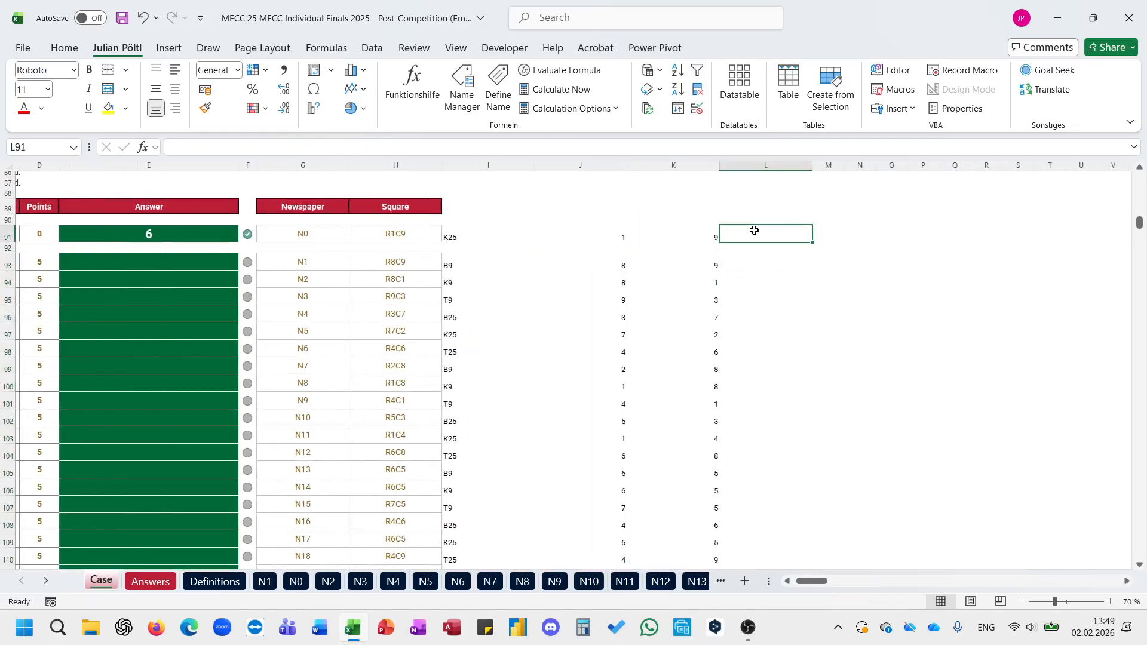
type("=cel")
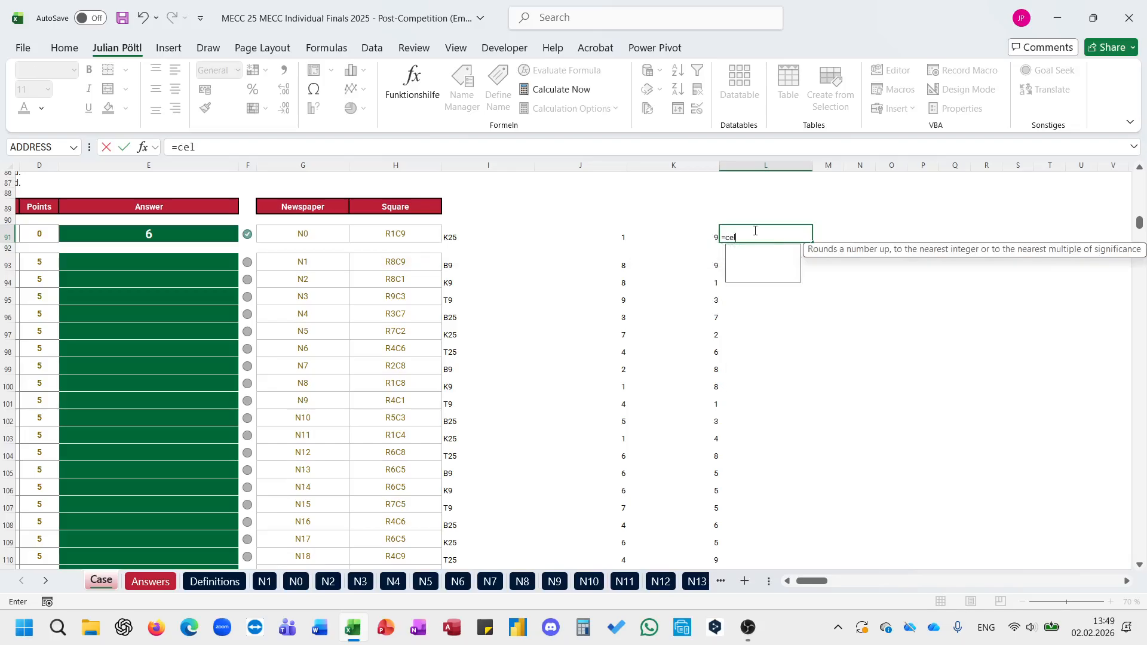
type("lre")
key("Down")
key("Down")
key("Tab")
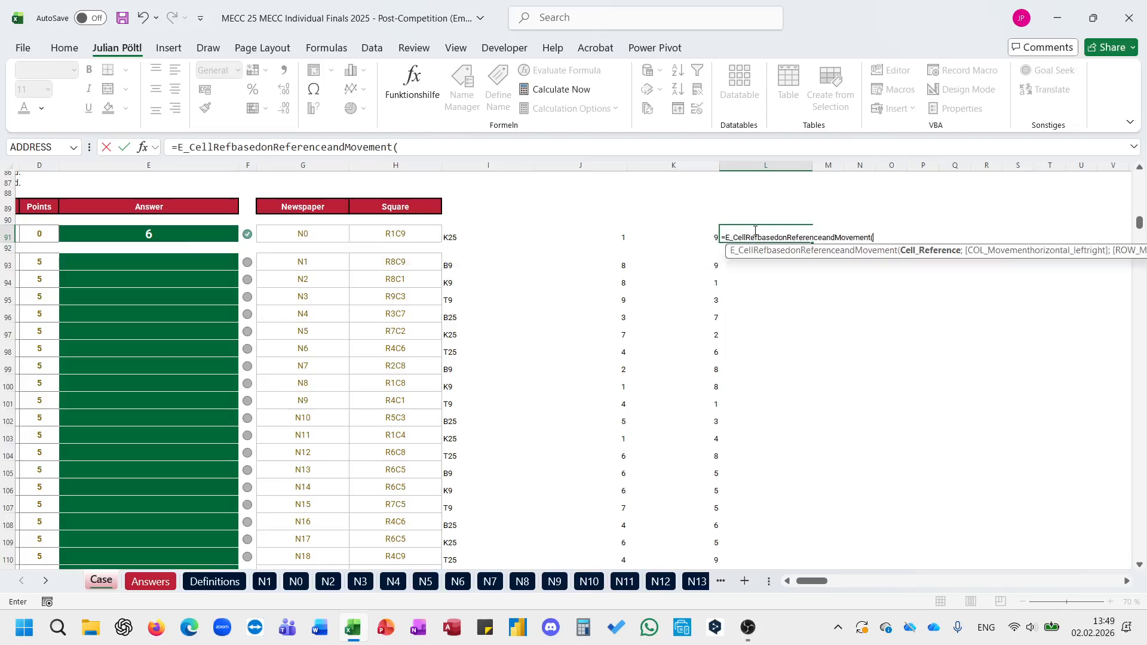
left_click(454, 234)
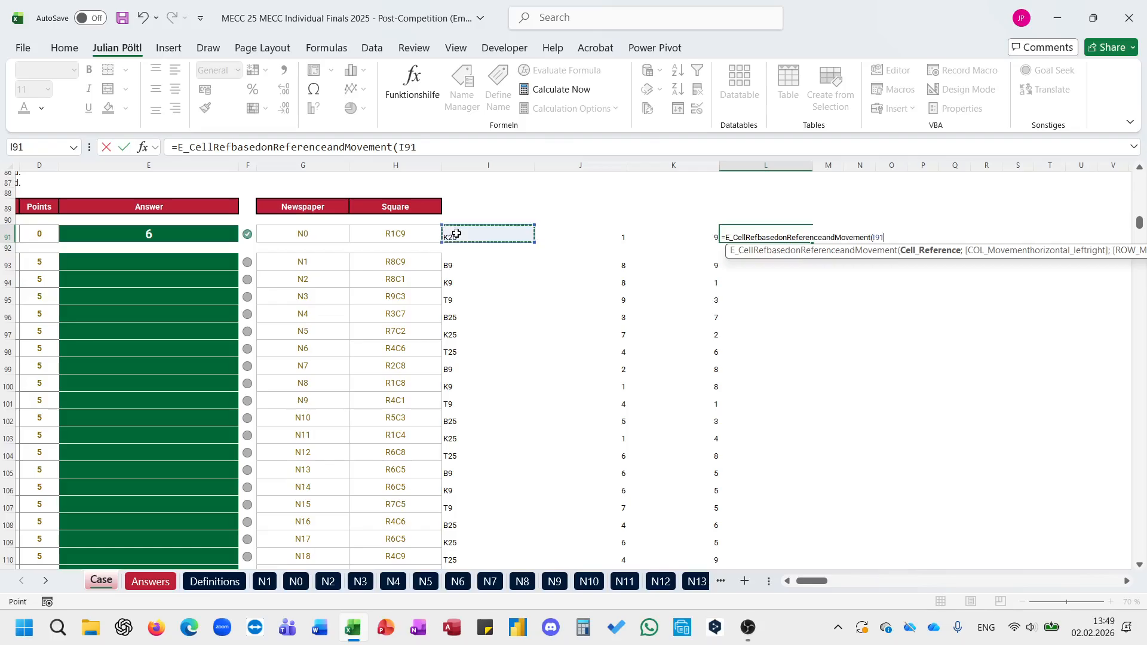
type(";")
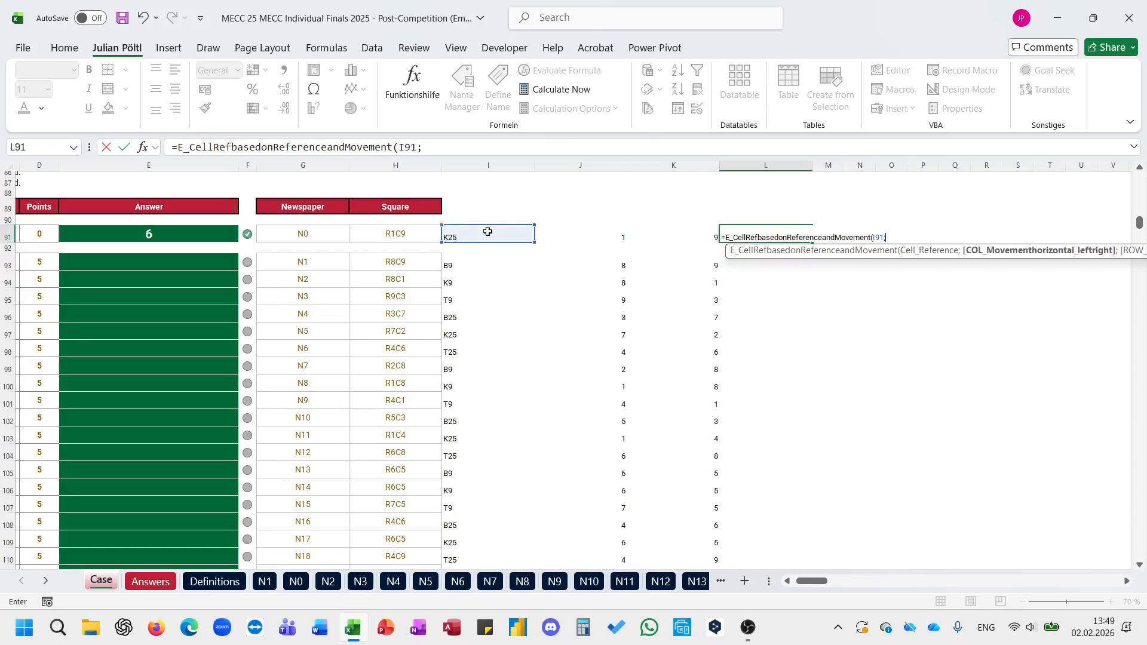
left_click(674, 233)
type("-1;")
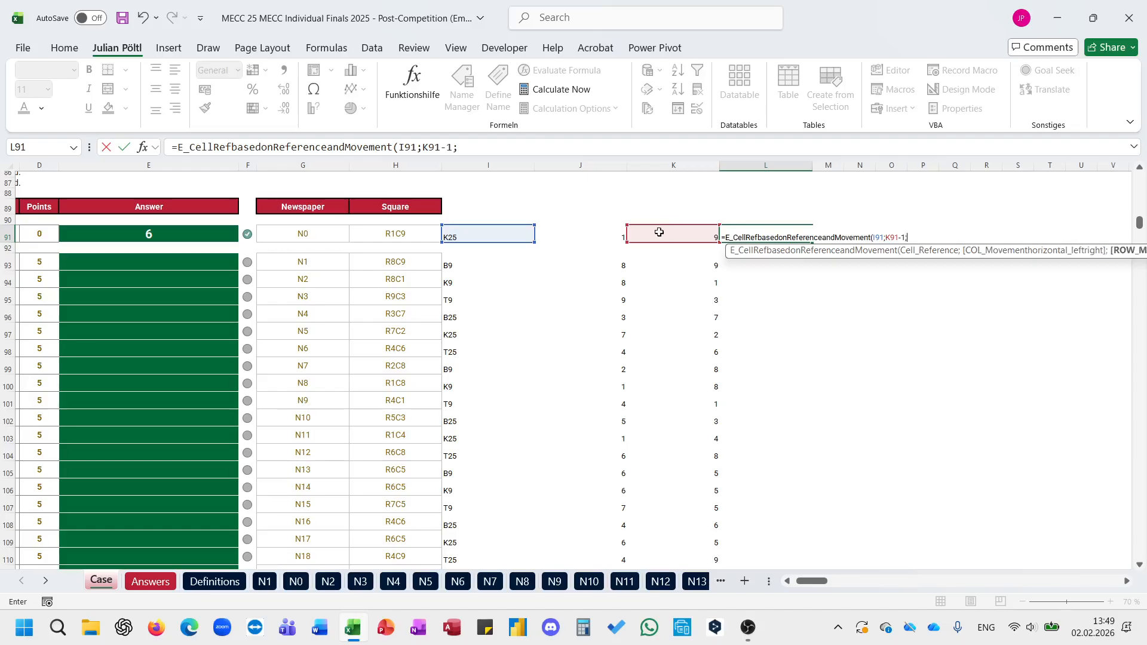
left_click(614, 229)
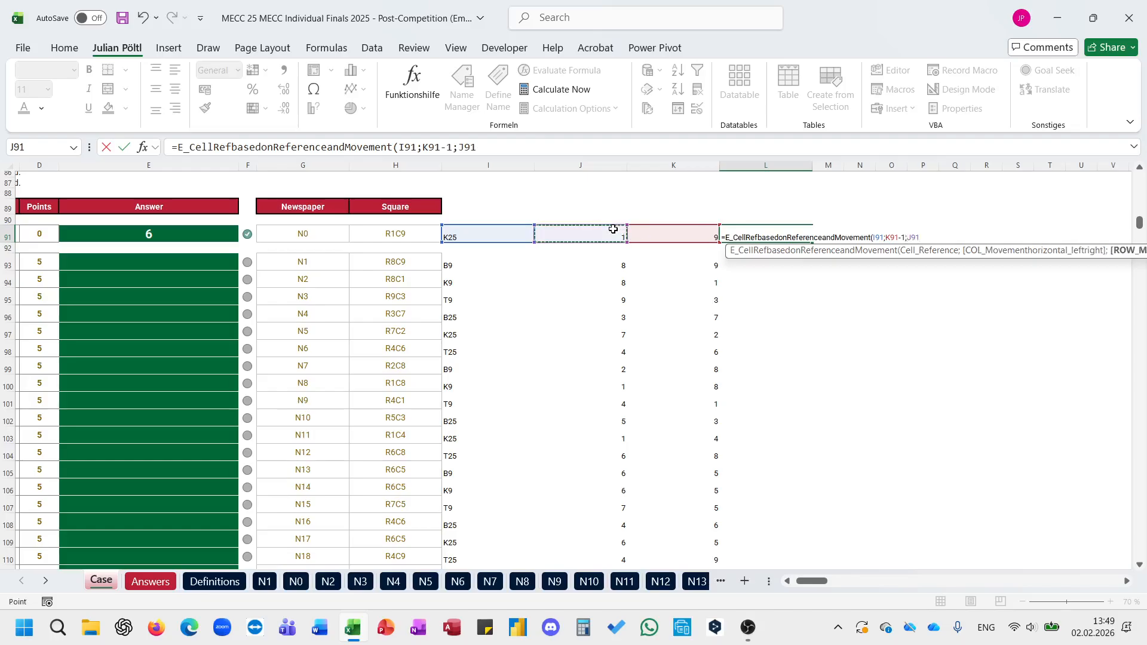
type("-1;")
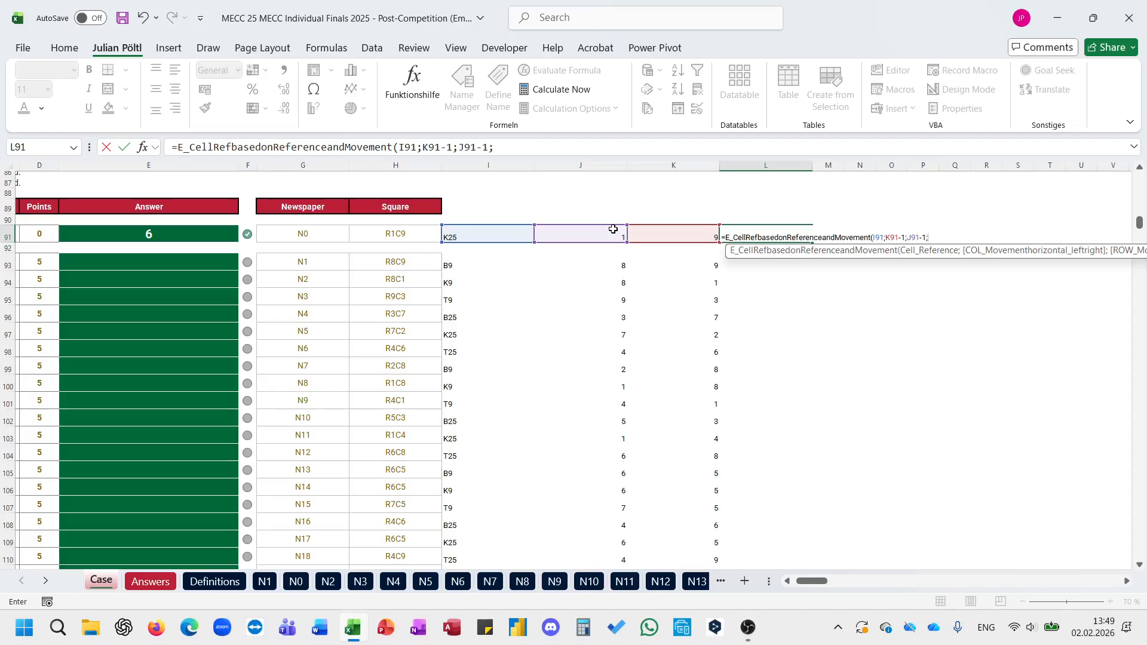
left_click(323, 233)
type(";")
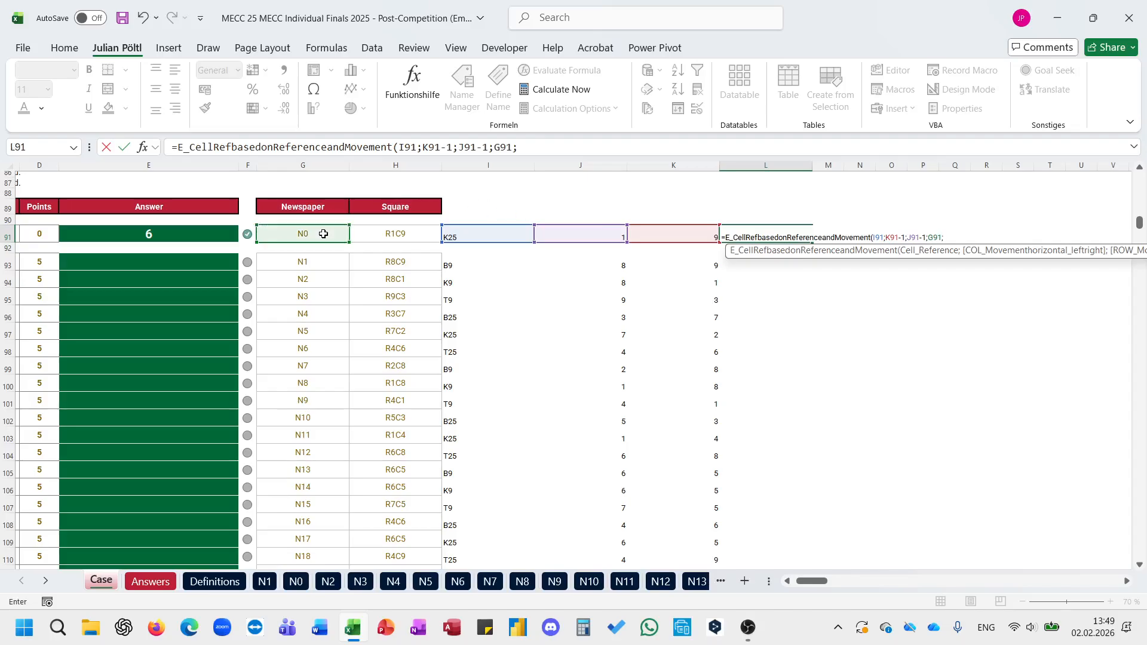
type("1)")
key("Return")
Step: Copy the square lookup formula from L91 to L93 and fill it down through row 112
key("Up")
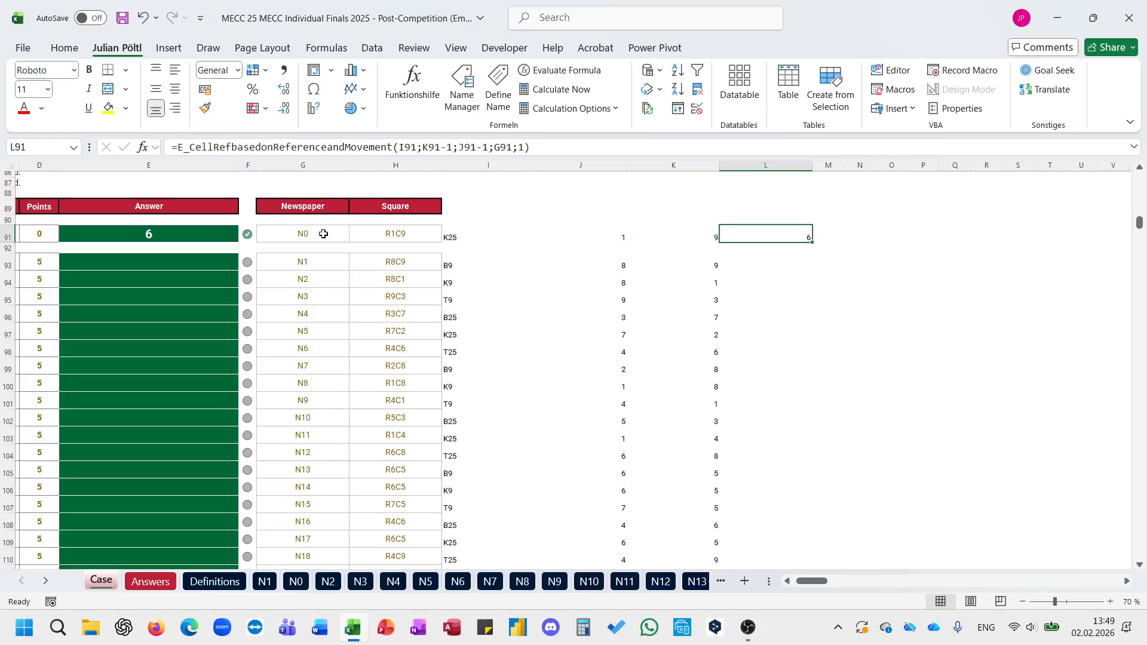
key("ctrl+c")
key("Down")
key("Down")
key("ctrl+v")
key("Escape")
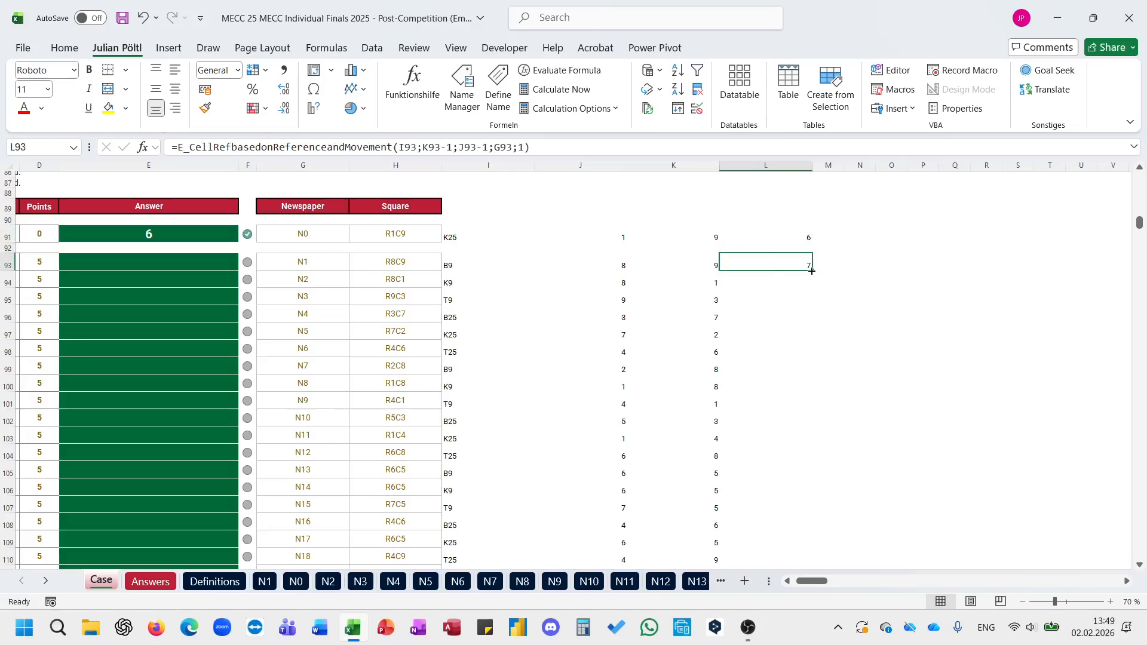
double_click(811, 270)
Step: Fill the Level 2 answers by entering =L93:L112 in E93
left_click(212, 270)
type("-")
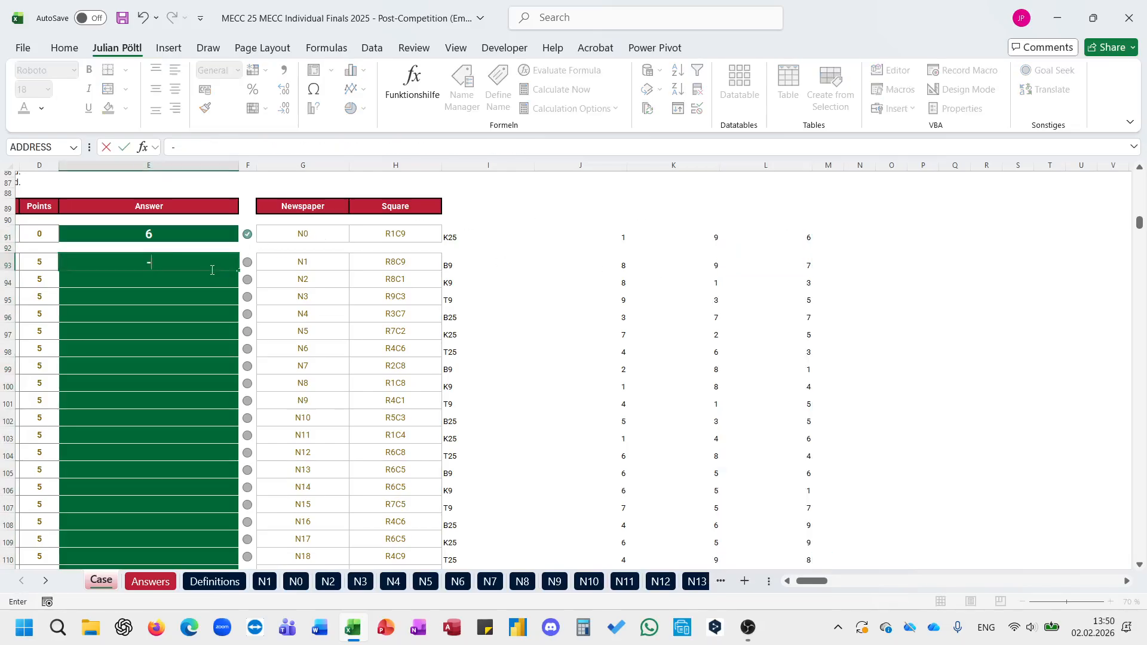
key("BackSpace")
type("=")
key("Right")
key("Right")
key("Right")
key("Right")
key("Right")
key("Right")
key("Right")
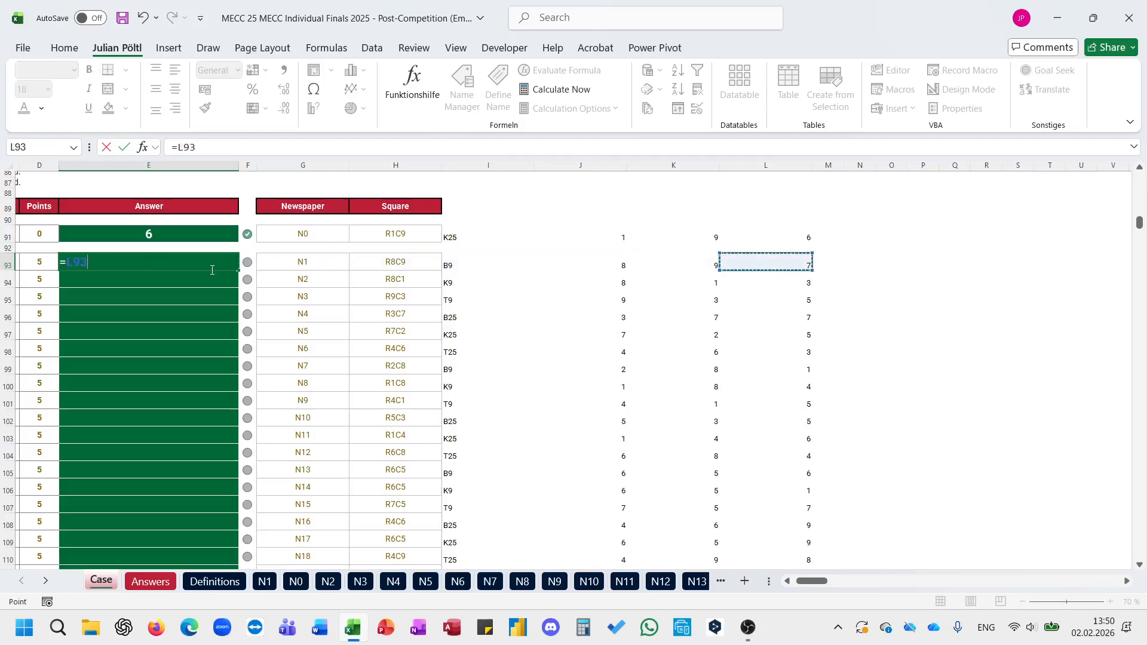
key("ctrl+shift+Down")
key("Return")
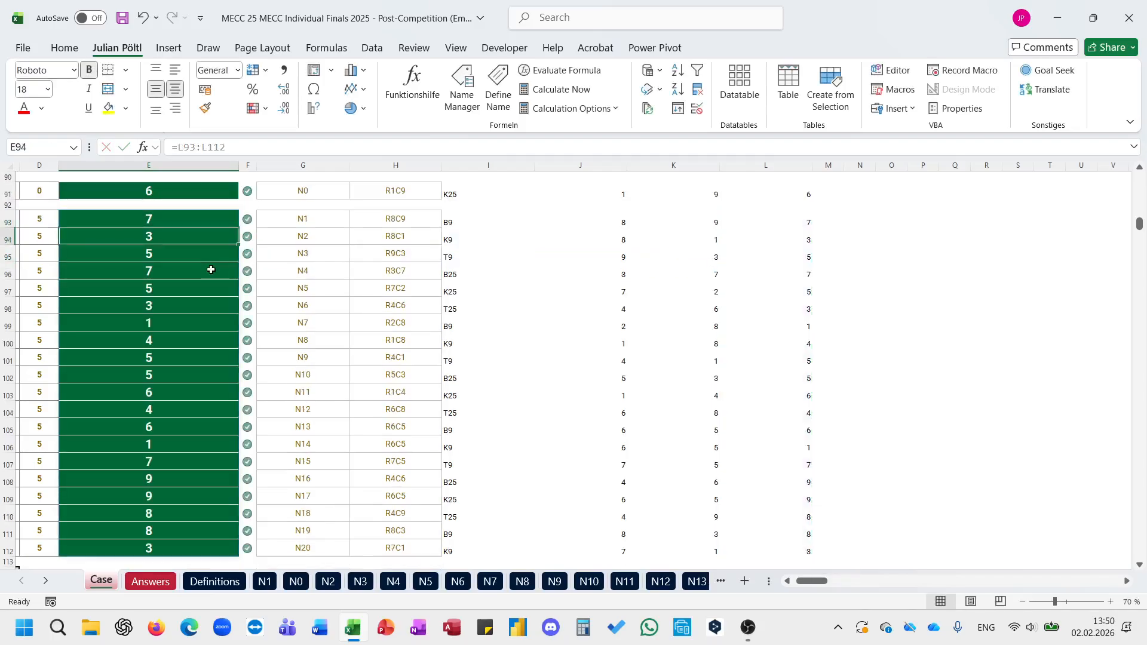
Step: Go to the Level 3 section and read its column-sum task, example, hints and game table
scroll(211, 269, "down", 6)
scroll(211, 270, "left", 2)
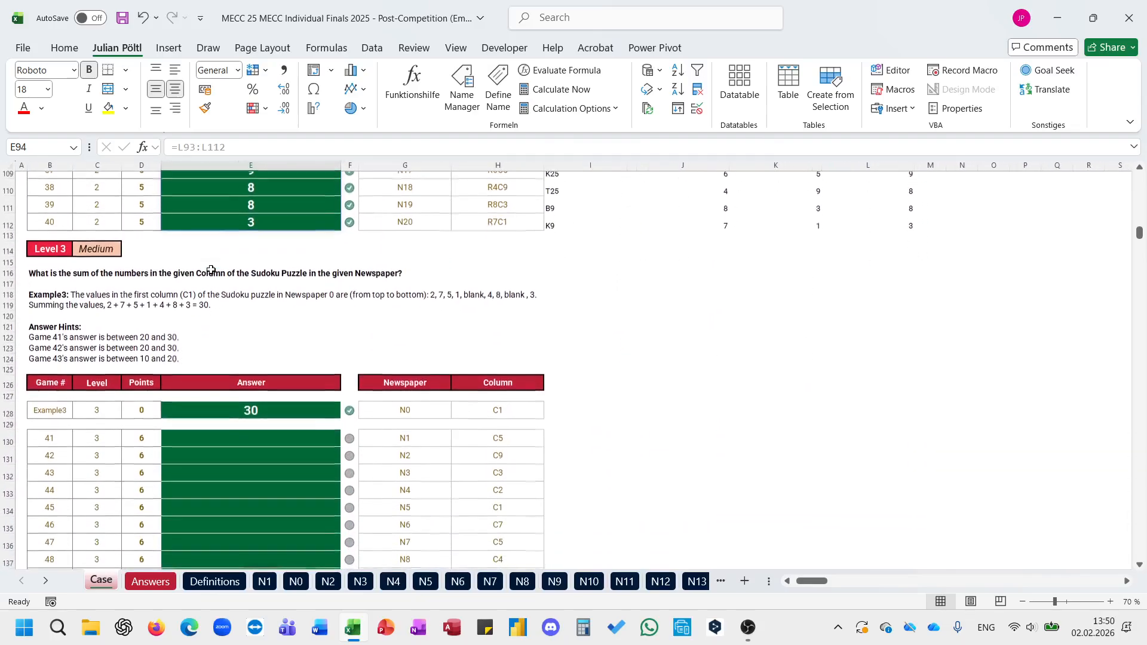
scroll(211, 270, "up", 2)
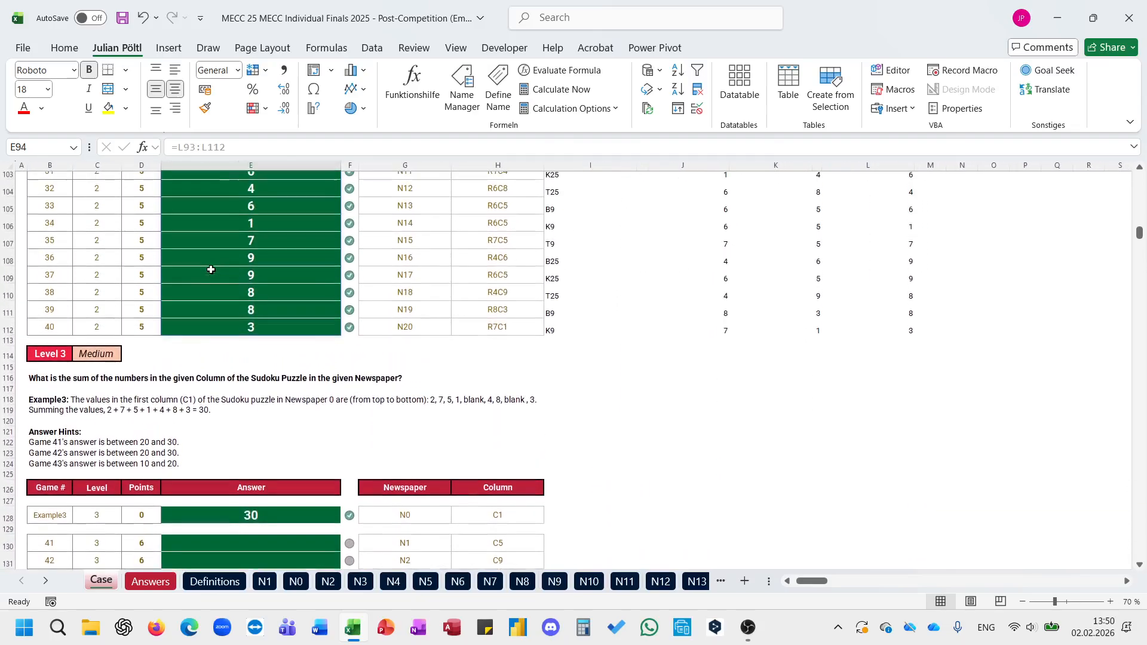
scroll(211, 269, "down", 1)
scroll(211, 269, "up", 2)
scroll(211, 270, "down", 5)
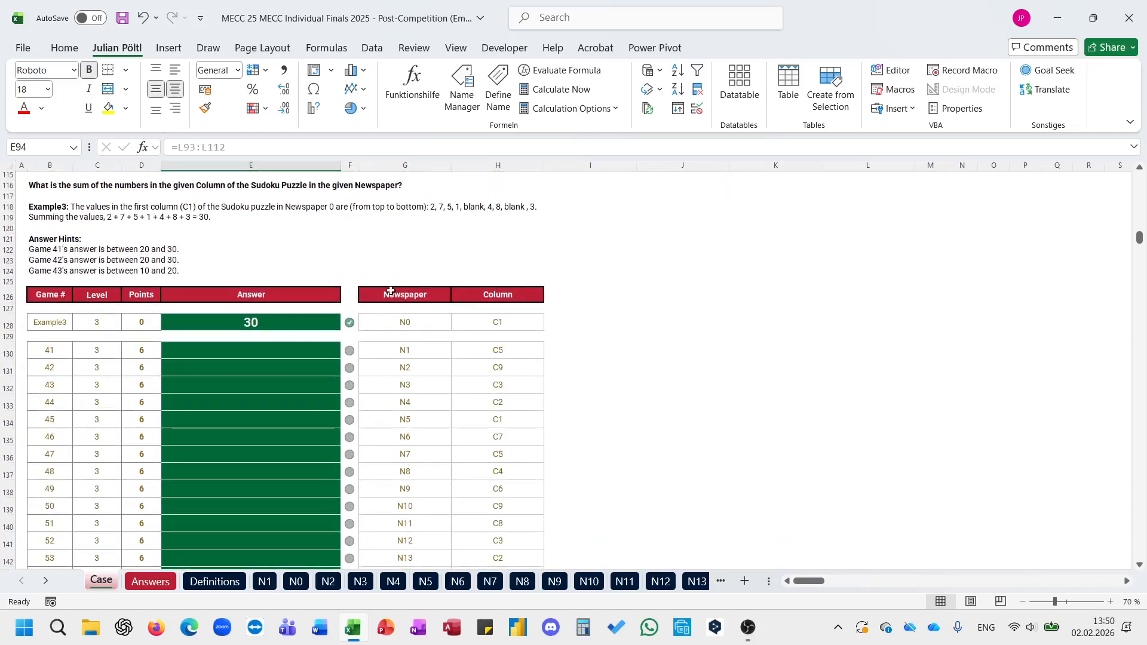
left_click(573, 325)
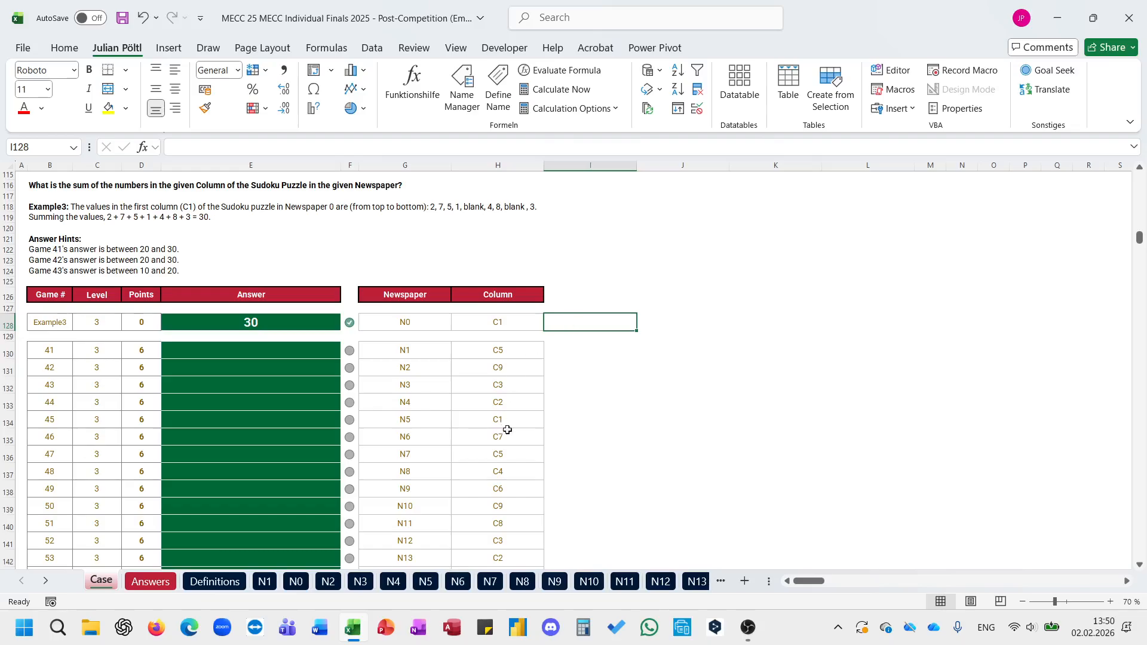
Step: Add a new sheet and list the newspapers from A2 down with ="N"&SEQUENCE(20)
left_click(745, 586)
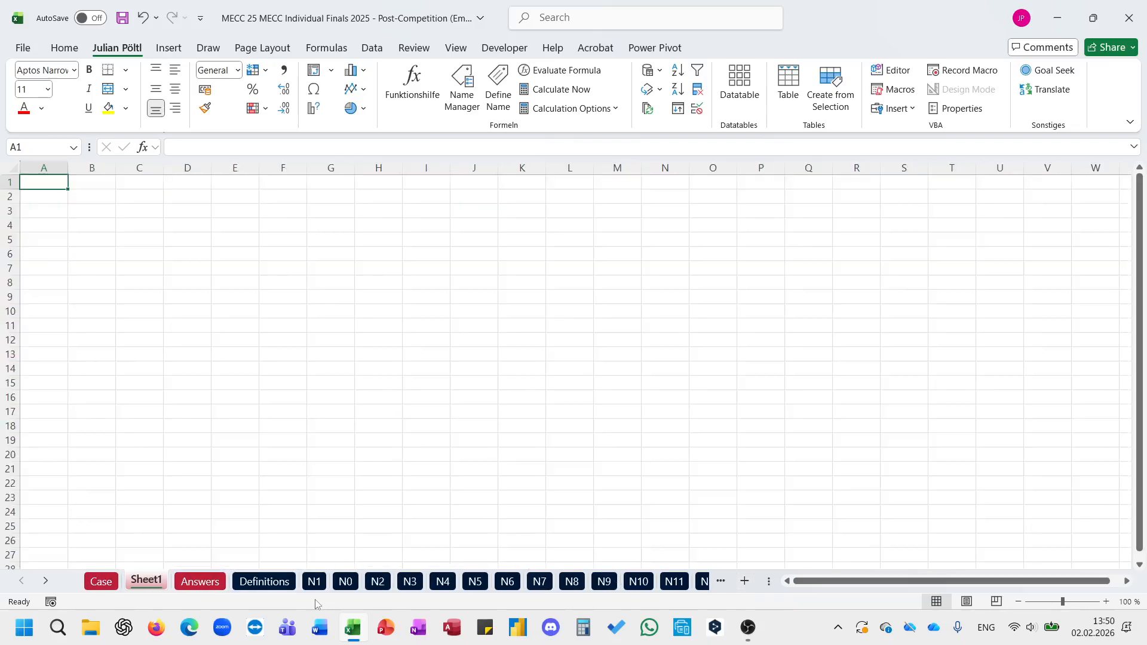
left_click(56, 198)
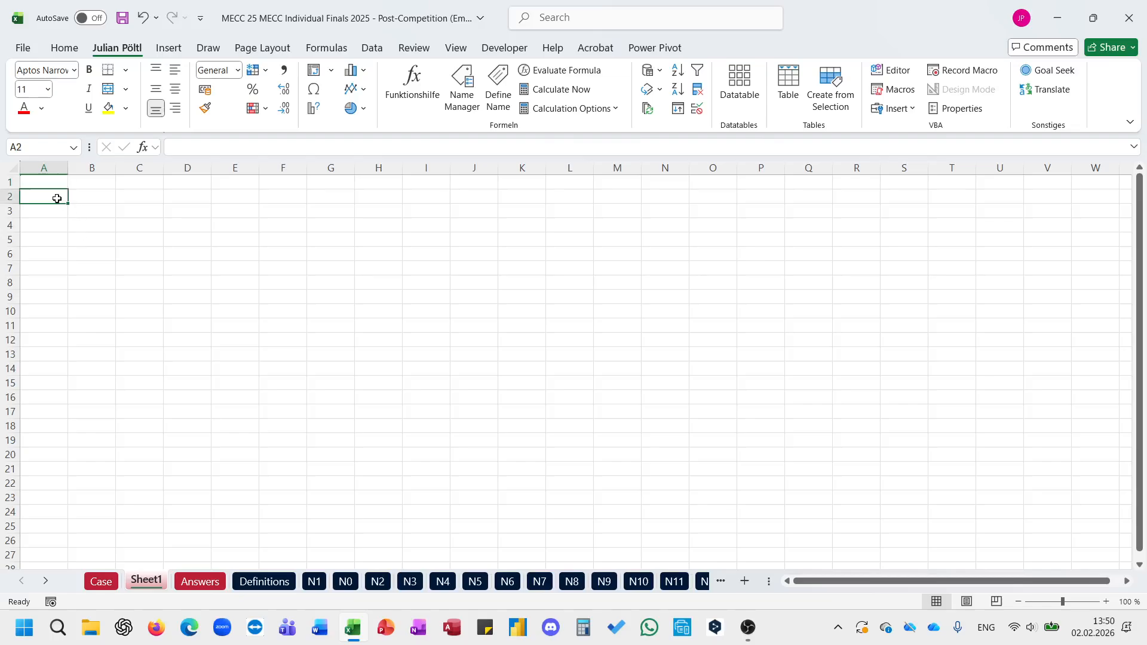
type("=\"N")
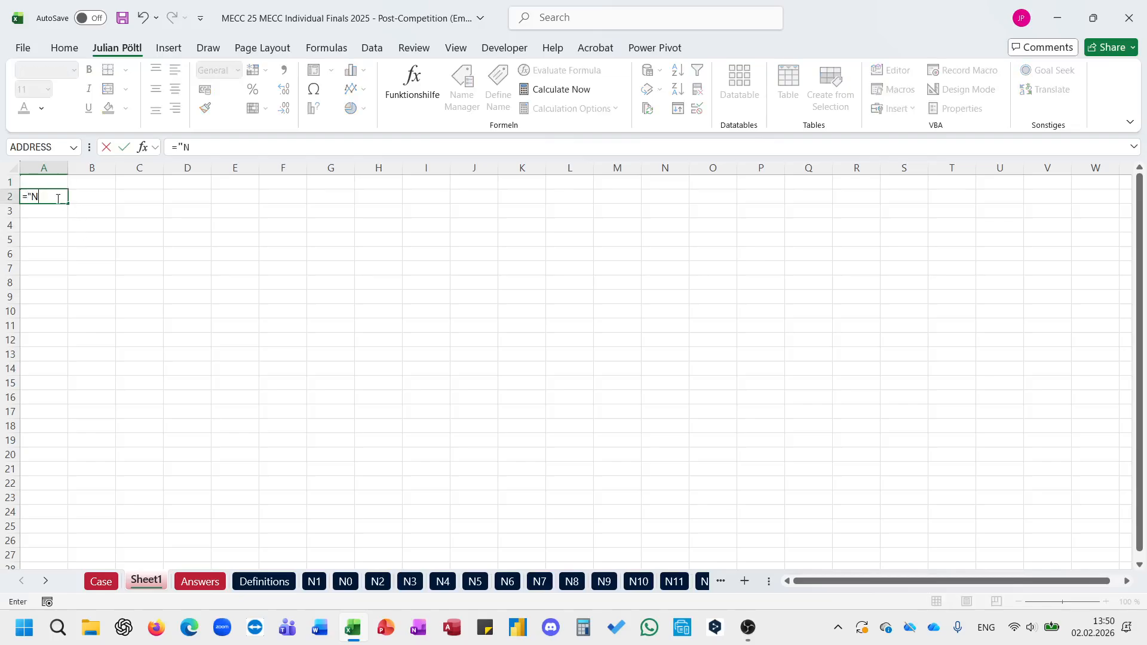
type("\"&SEQUENCE(")
key("Down")
key("Down")
key("Down")
key("Down")
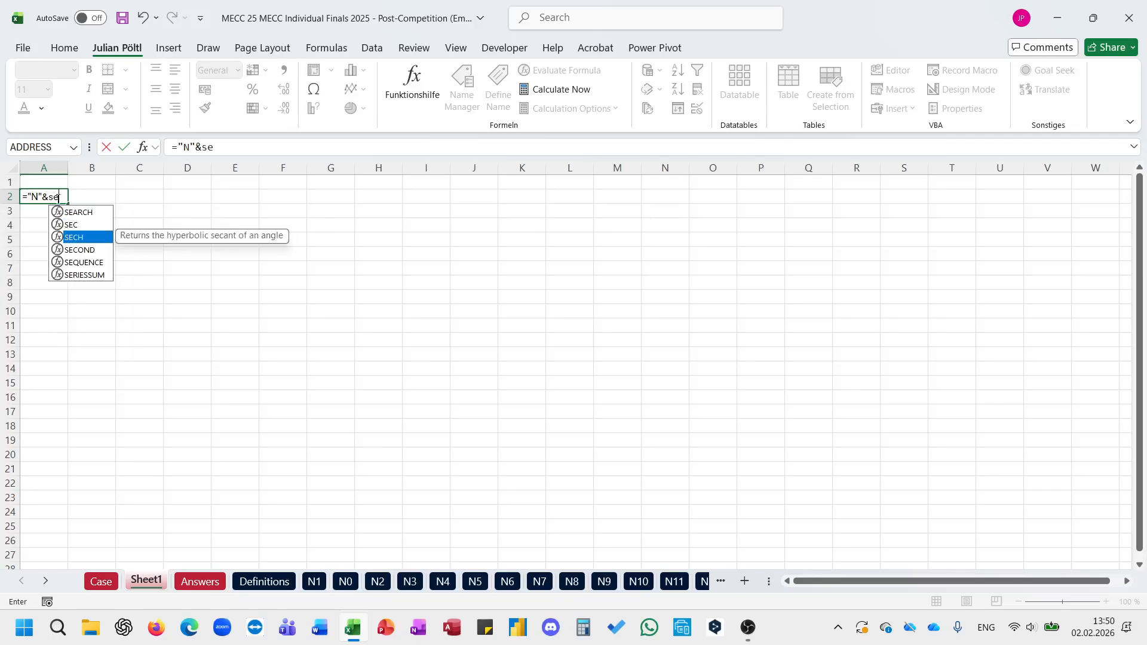
key("Tab")
type("20)")
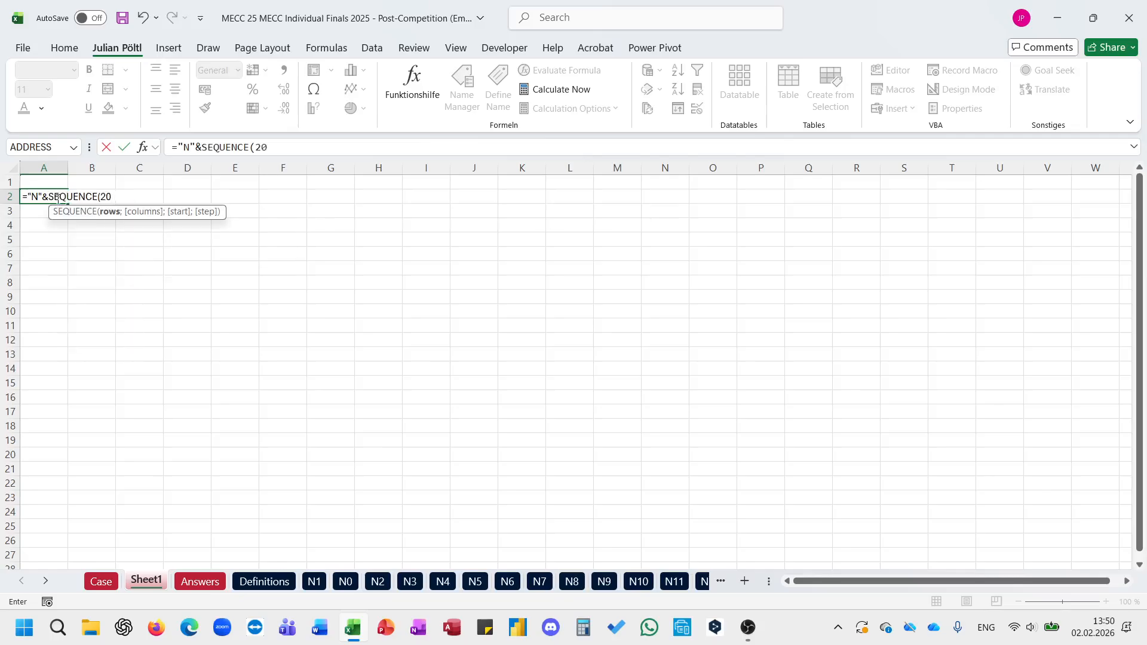
key("ctrl+Return")
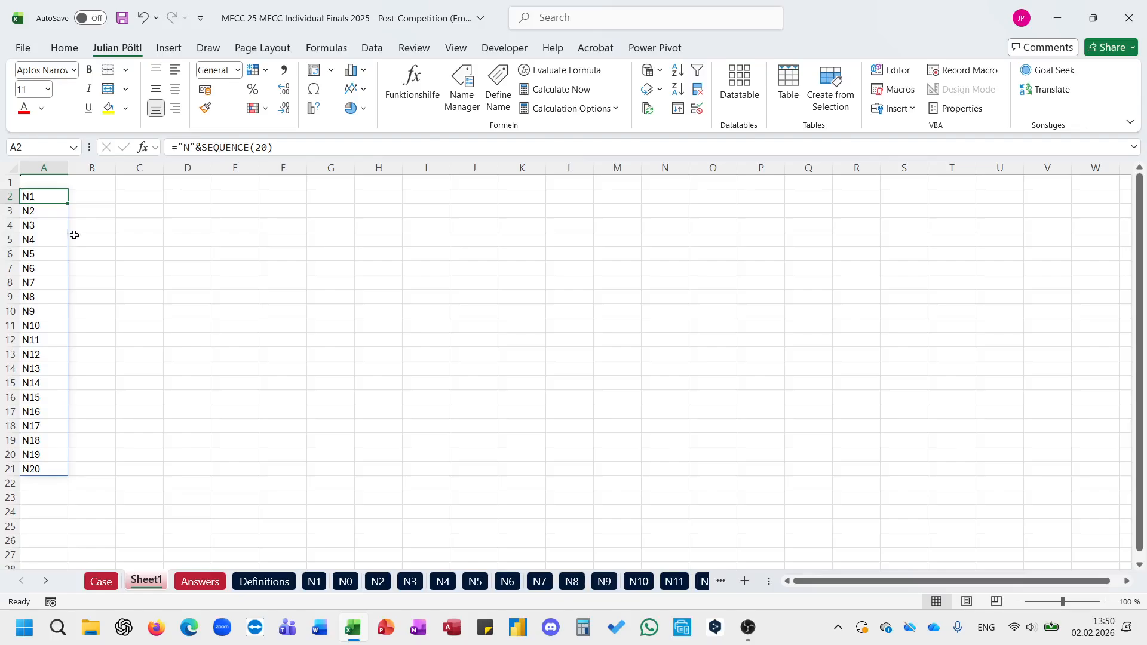
Step: Enter the header StartPos in B1, beside the newspaper list
left_click_drag(50, 200, 54, 472)
left_click(85, 181)
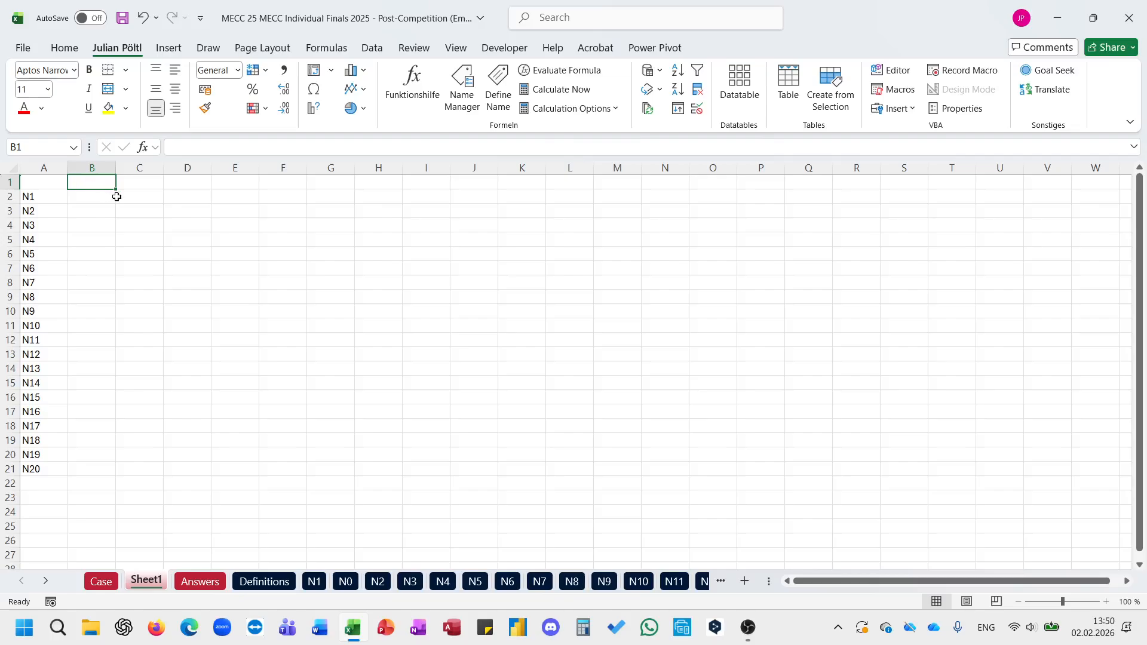
type("StartPos")
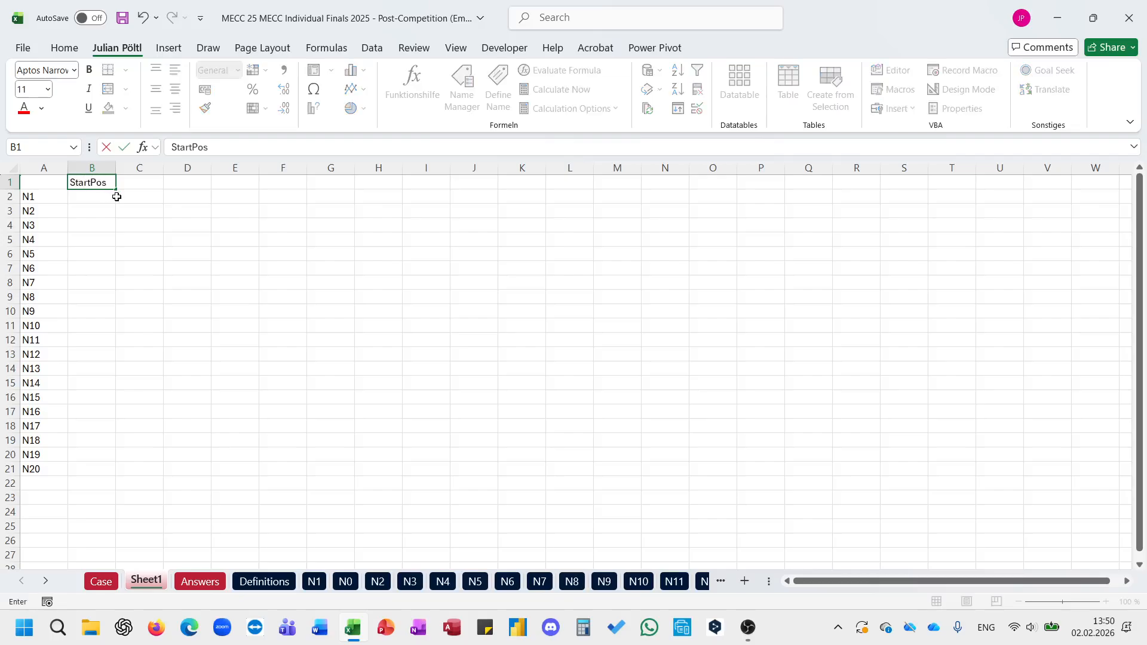
key("Return")
Step: Change the newspaper list formula in A2 to ="N"&SEQUENCE(21;;0) so the list starts at N0
key("Left")
left_click(265, 144)
key("BackSpace")
type("1;;0")
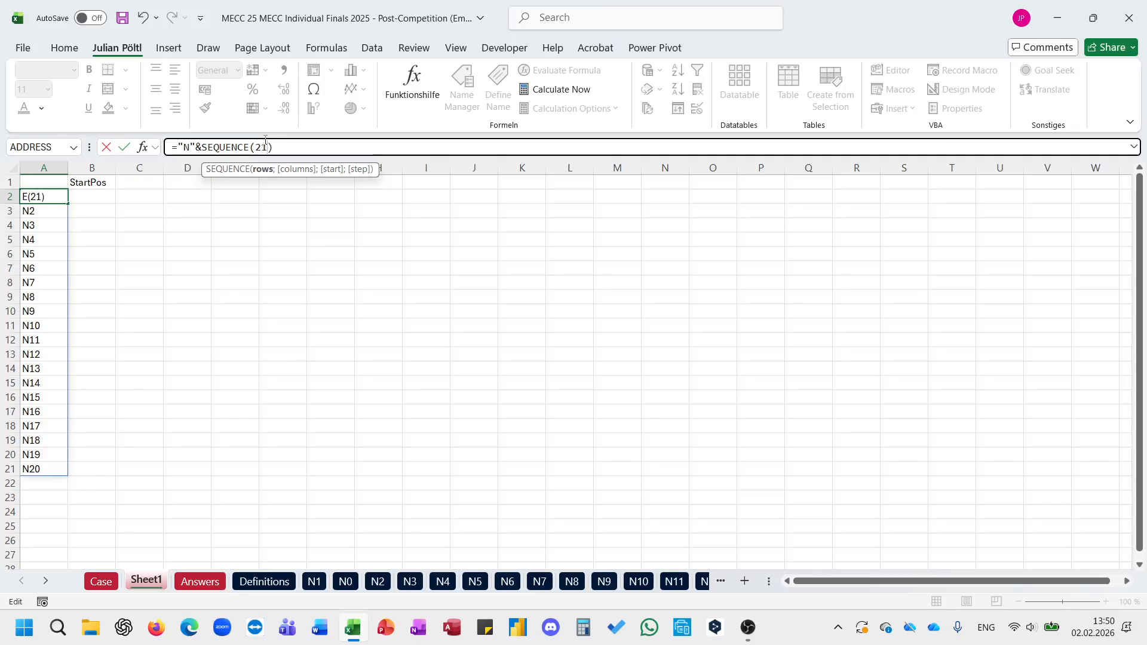
key("Return")
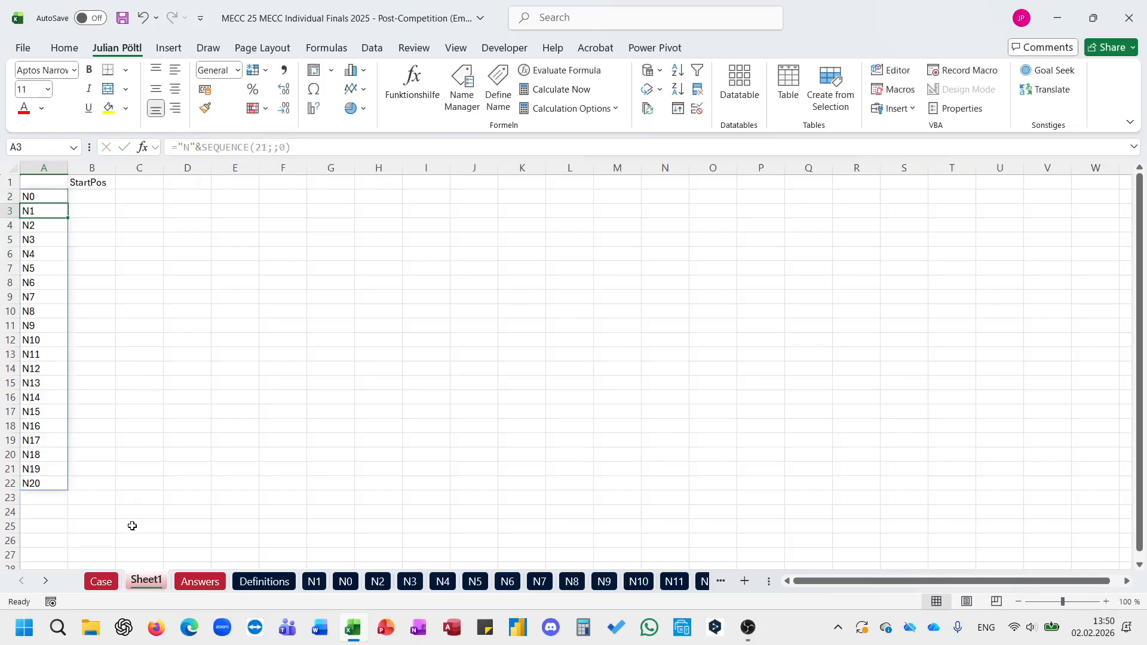
Step: Copy the puzzle start positions in I91:I112 of the Case sheet into Sheet1 from B2 down
left_click(101, 581)
scroll(555, 362, "down", 15)
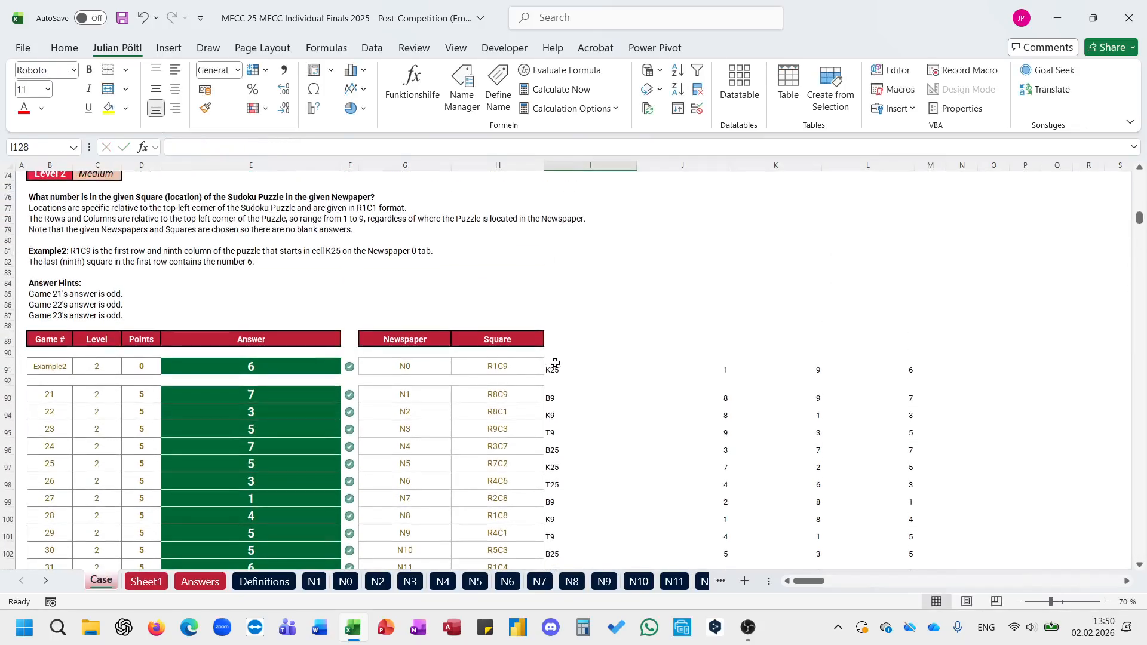
left_click(555, 363)
key("ctrl+shift+Down")
key("ctrl+c")
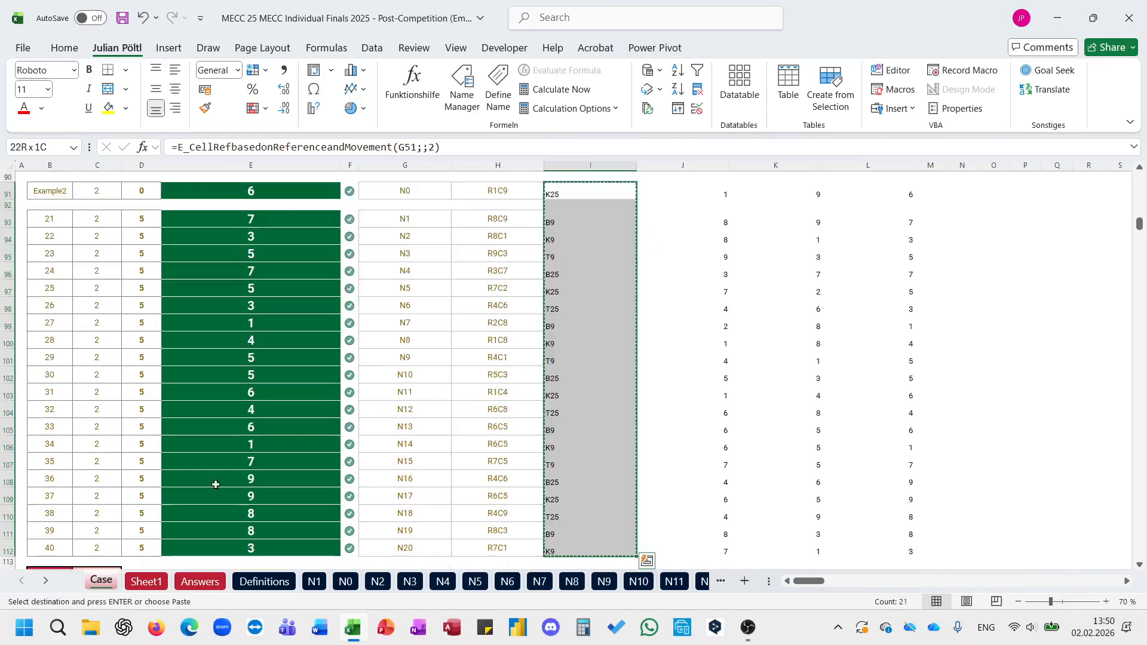
left_click(147, 581)
left_click(88, 198)
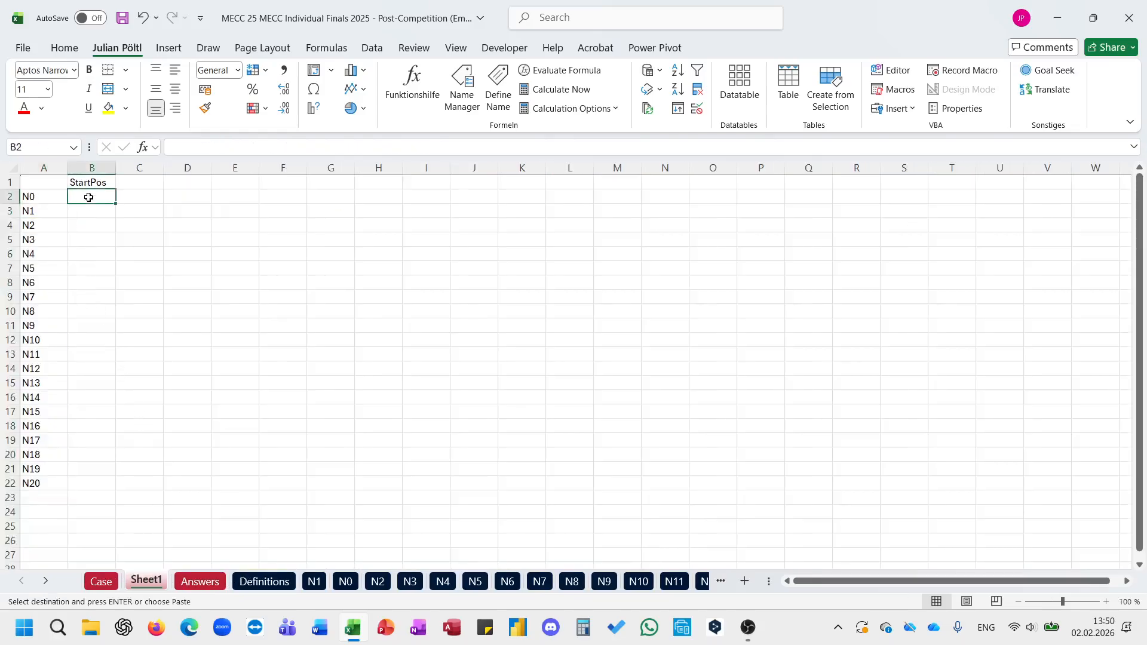
key("ctrl+v")
Step: Delete the blank cell B3 in the StartPos column, shifting the cells below up
key("ctrl+minus")
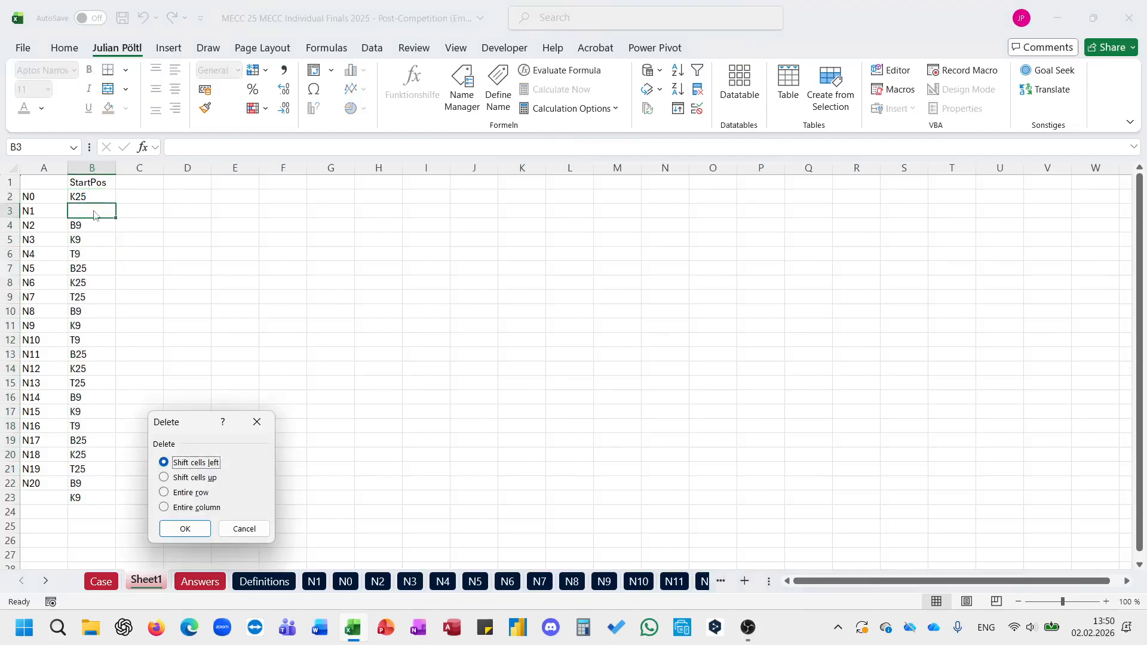
key("Down")
key("Return")
left_click(161, 224)
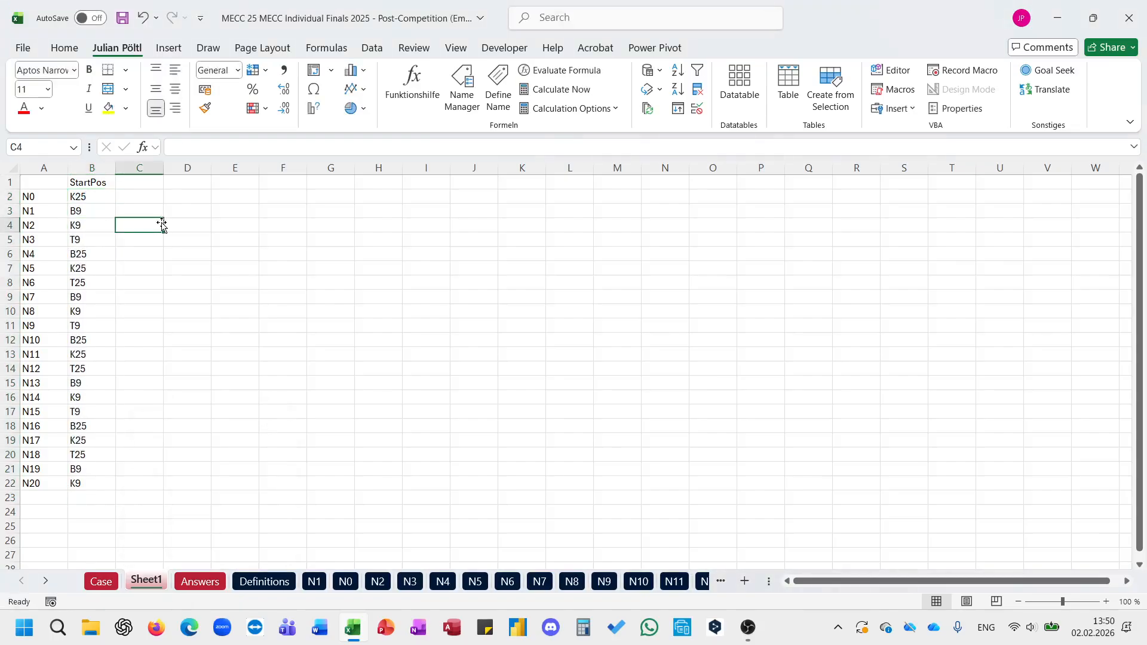
Step: Enter ="R"&SEQUENCE(9)&"C"&SEQUENCE(;9) in E2 to generate the grid of square labels
left_click(93, 181)
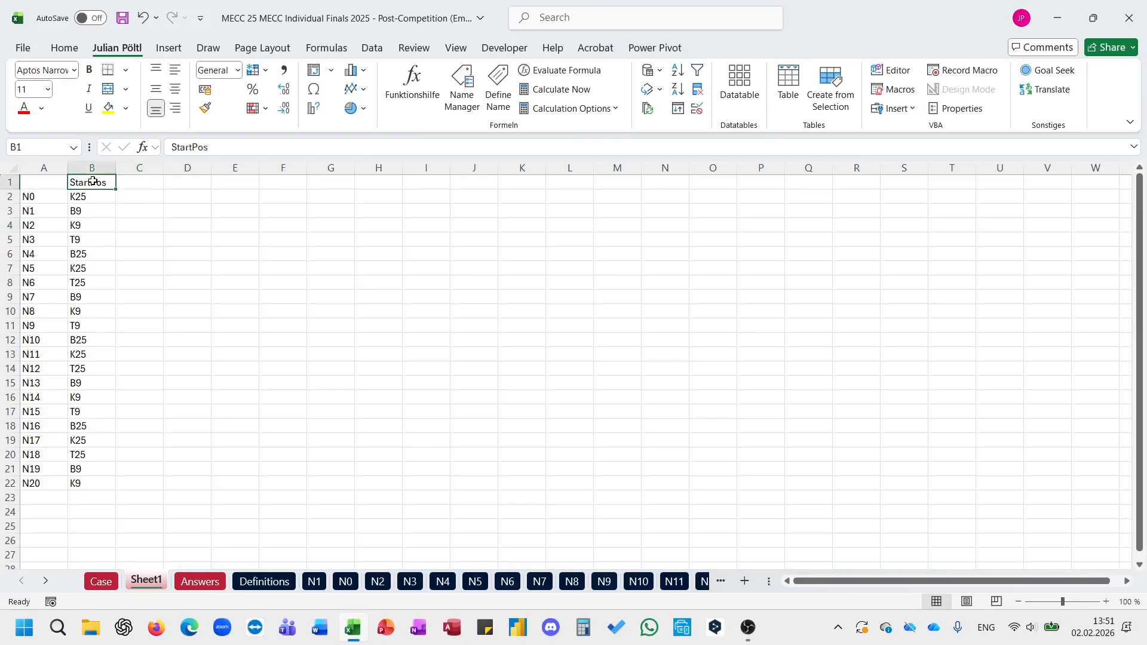
left_click(133, 184)
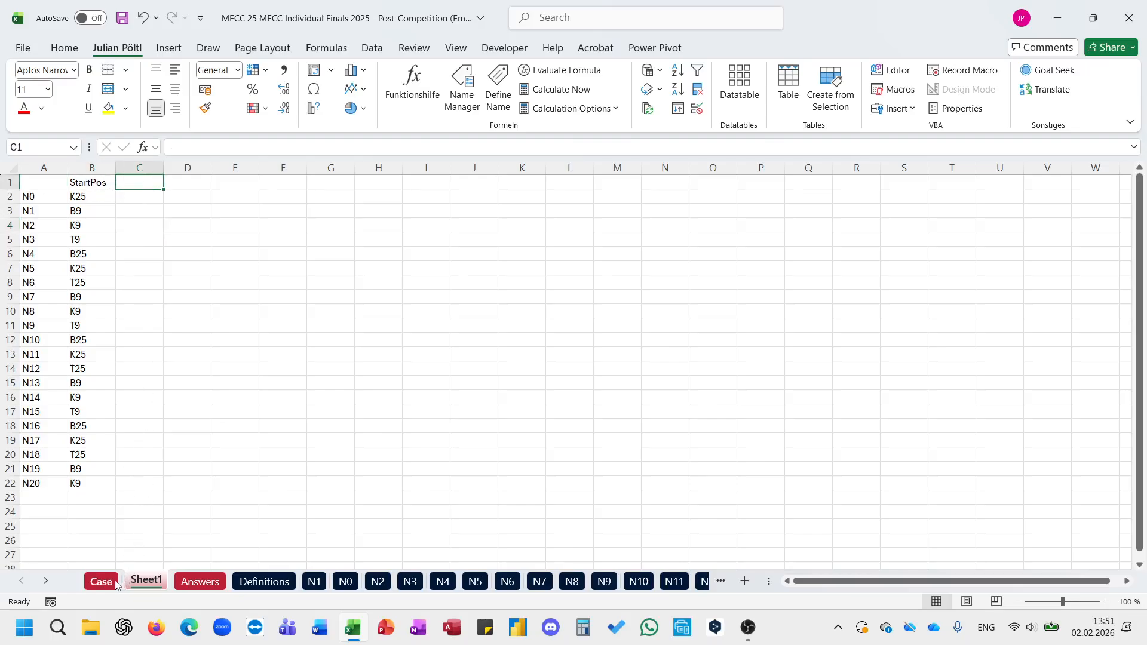
left_click(244, 195)
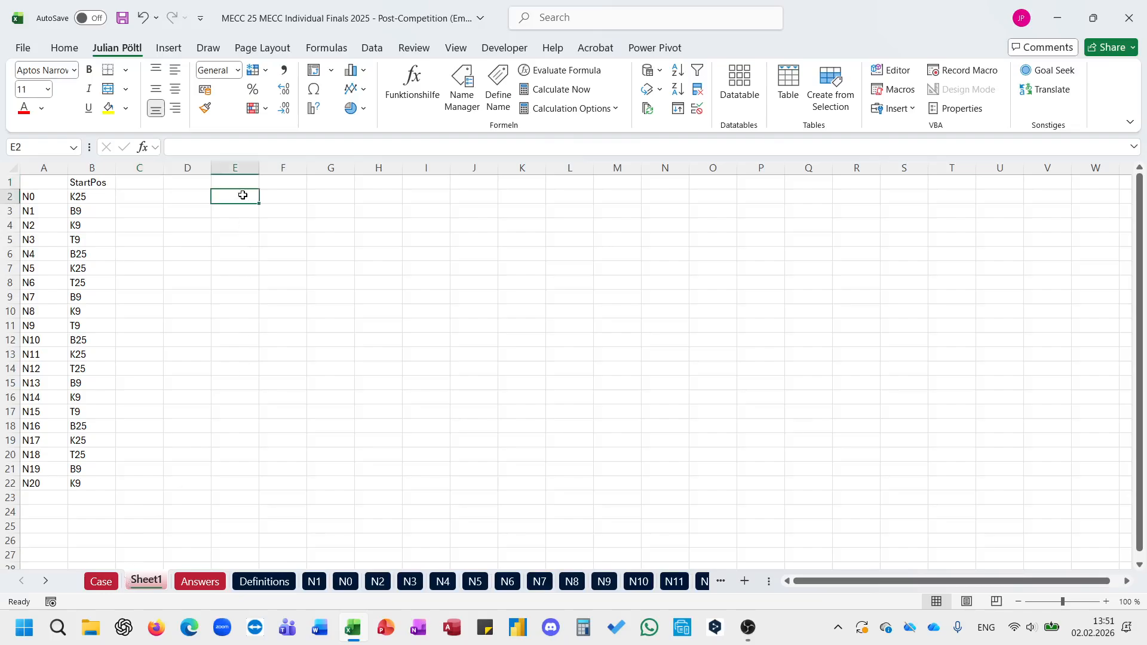
type("=\"R\"&s")
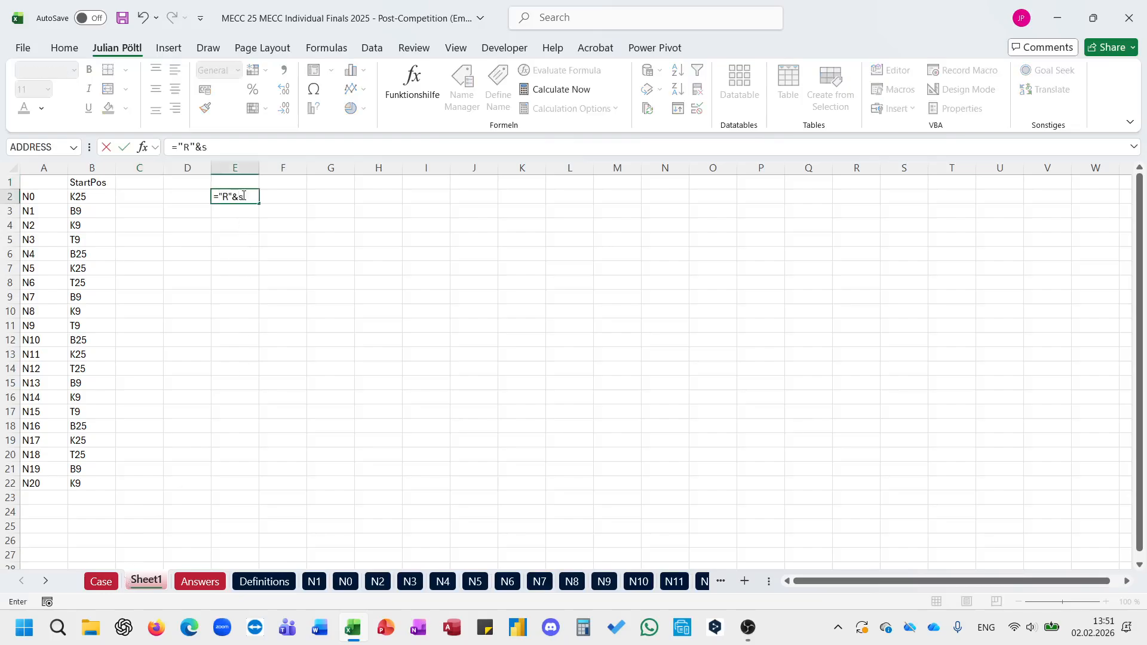
type("e")
key("Down")
key("Down")
key("Down")
key("Down")
key("Tab")
type("9")
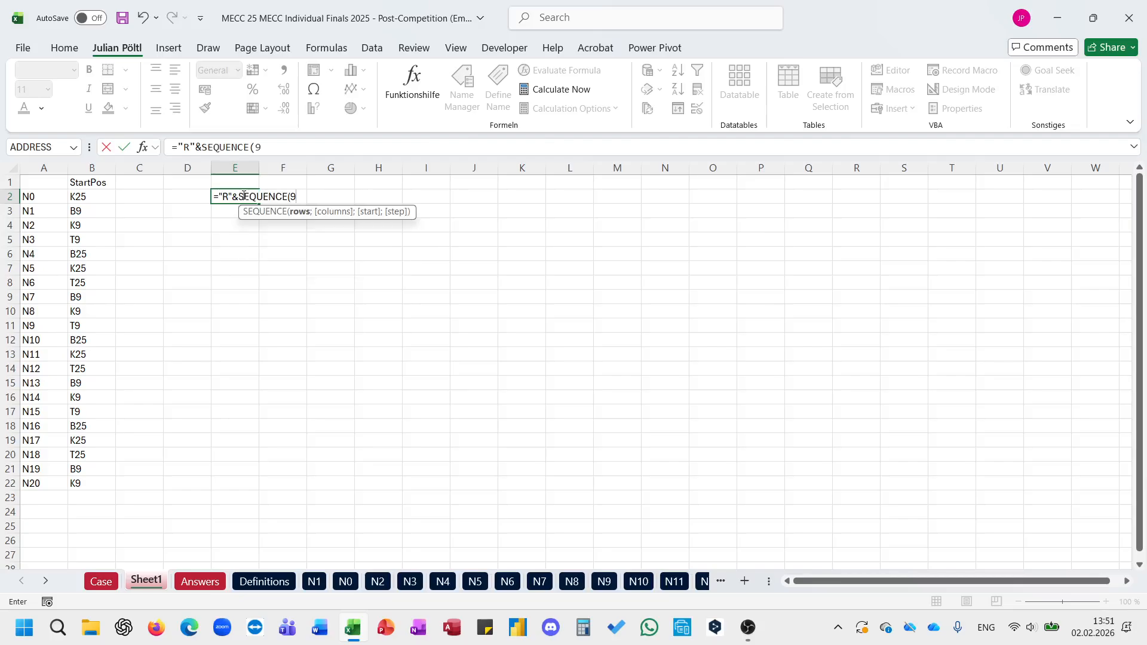
type(")&\"C")
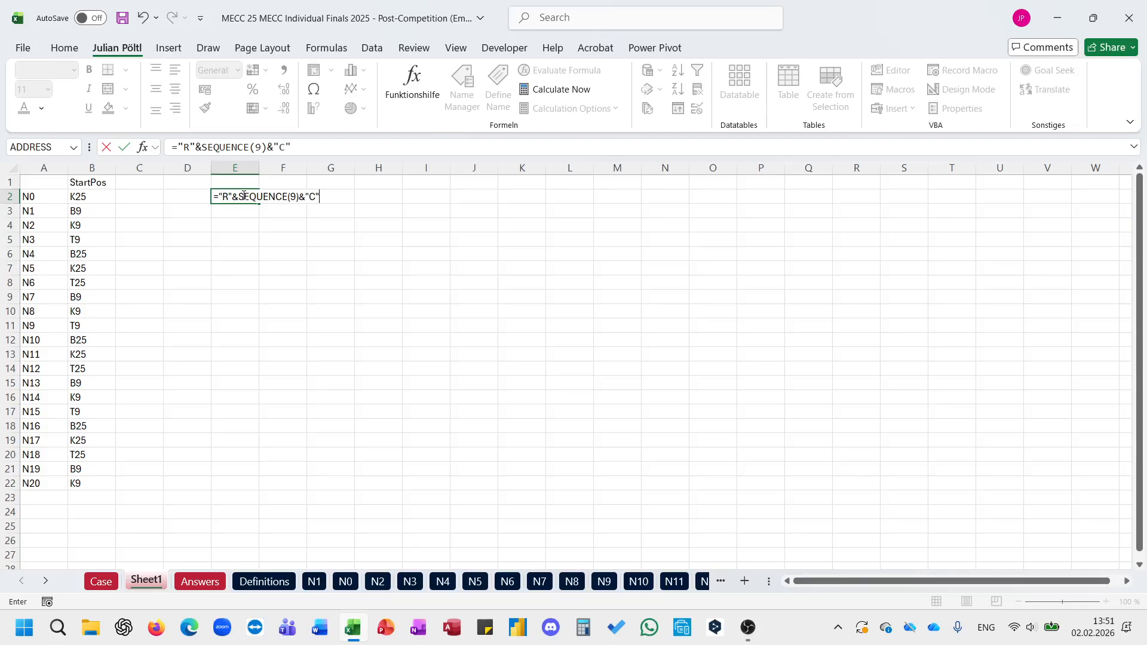
type("\"&se")
key("Down")
key("Down")
key("Down")
key("Down")
key("Tab")
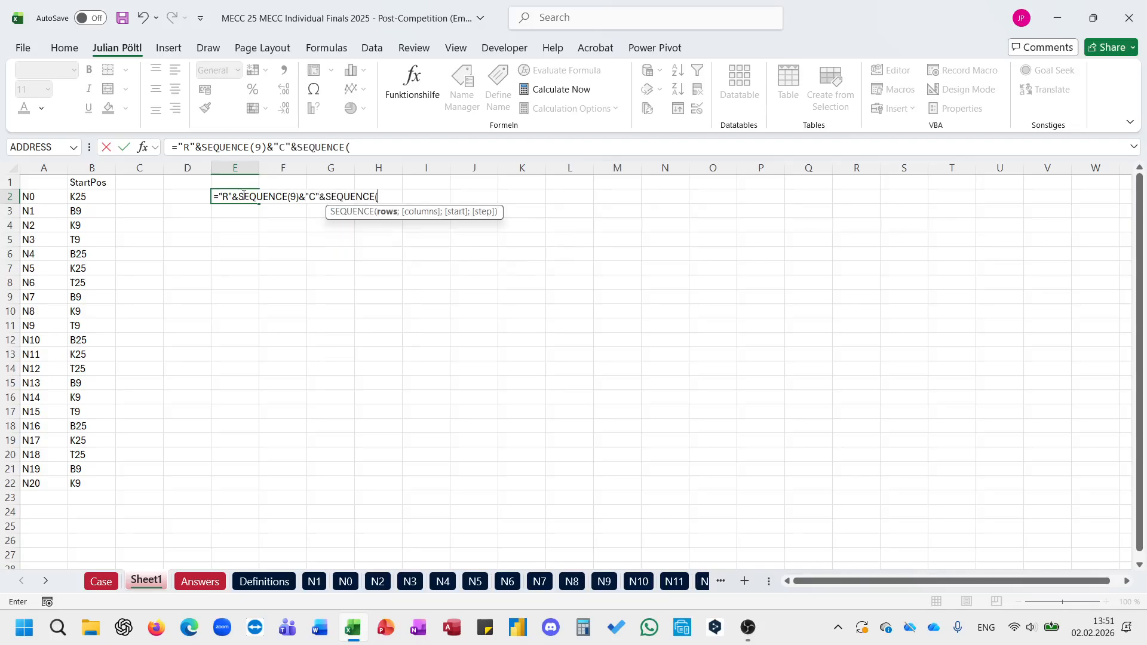
type(";")
type("9)")
key("ctrl+Return")
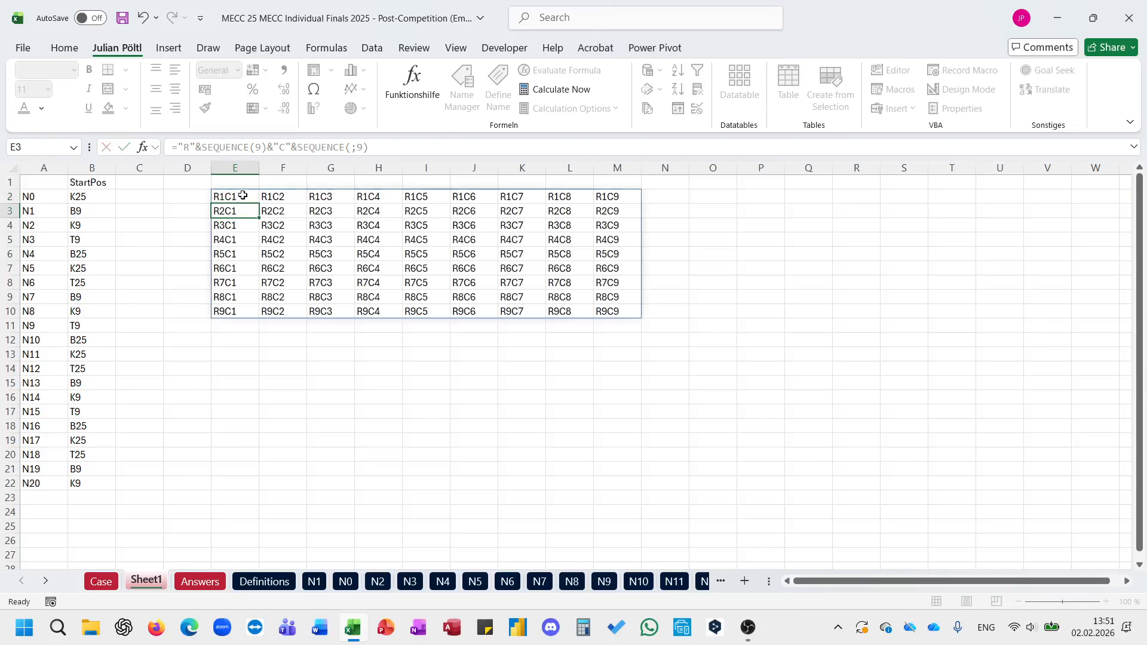
Step: Wrap the square label formula in E2 in TOCOL to stack the labels in one column
left_click(182, 147)
type("to")
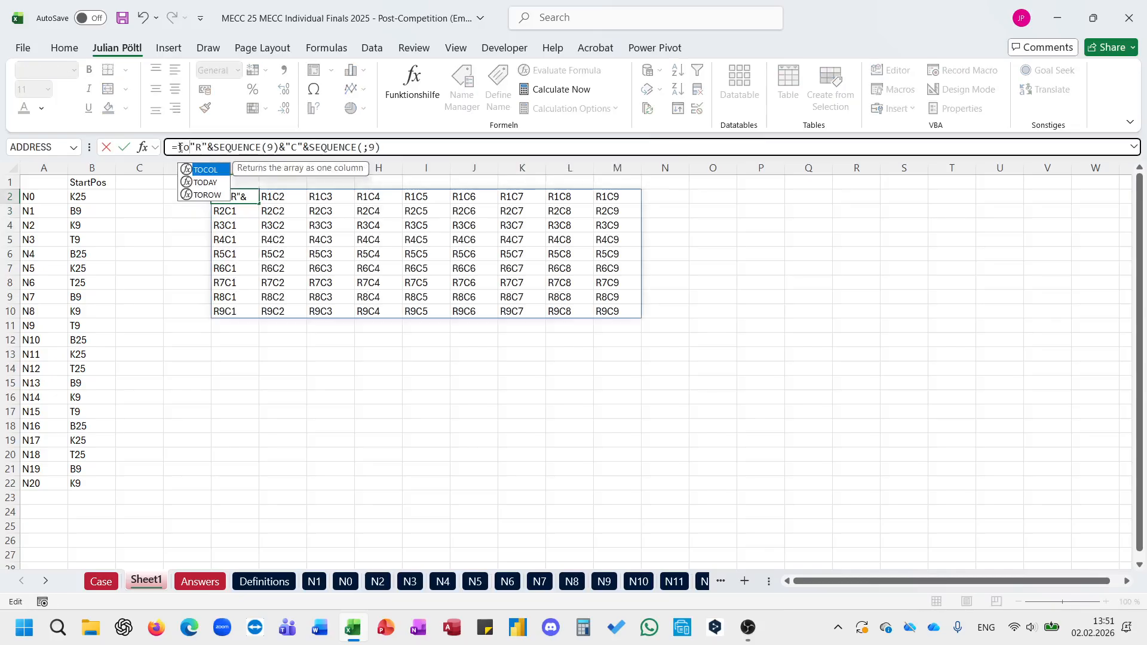
key("Tab")
type(")")
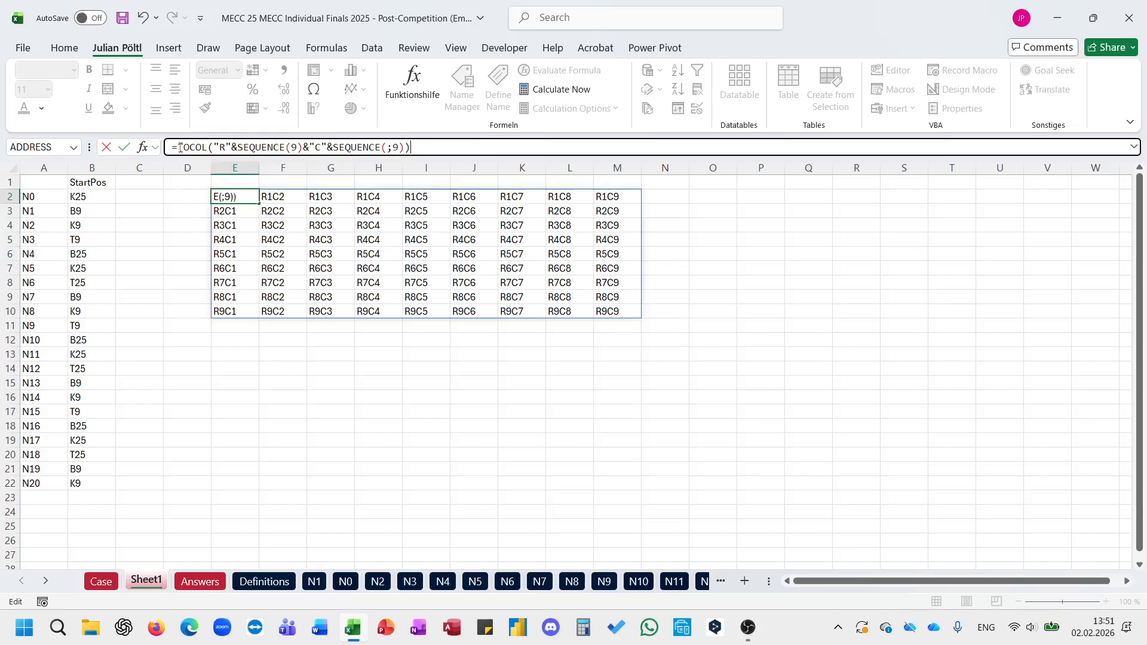
key("ctrl+Return")
Step: Change the label formula to =TOROW("R"&SEQUENCE(9)&"C"&SEQUENCE(;9)) and move it from E2 to C1 as the header row
double_click(184, 147)
type("to")
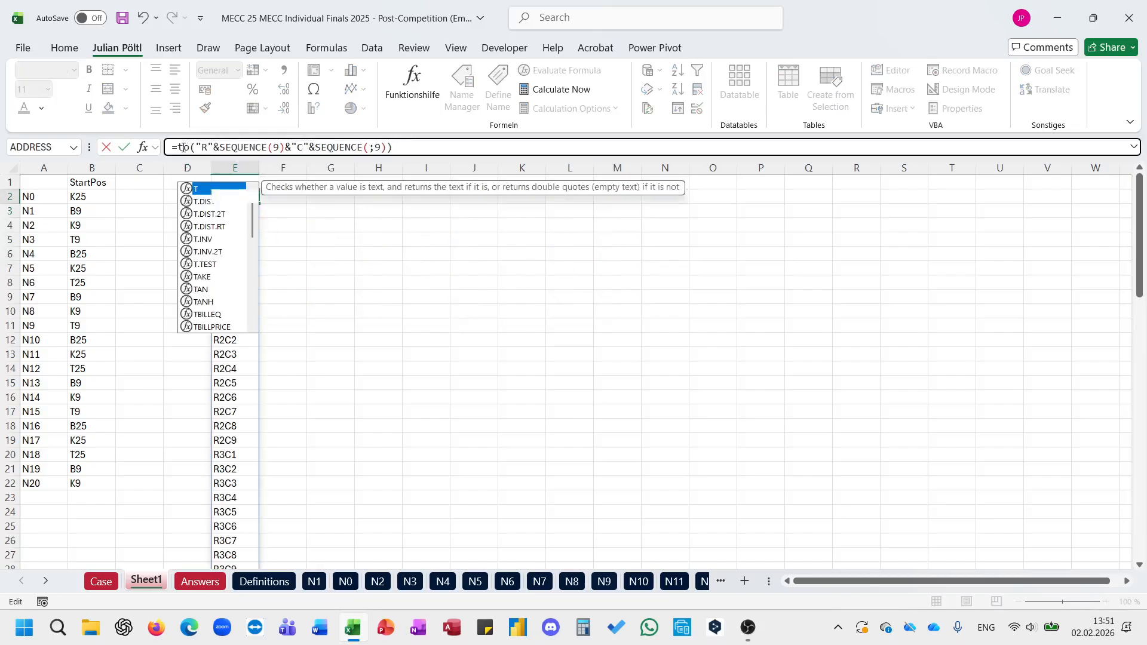
key("Down")
key("Down")
key("Tab")
key("ctrl+Return")
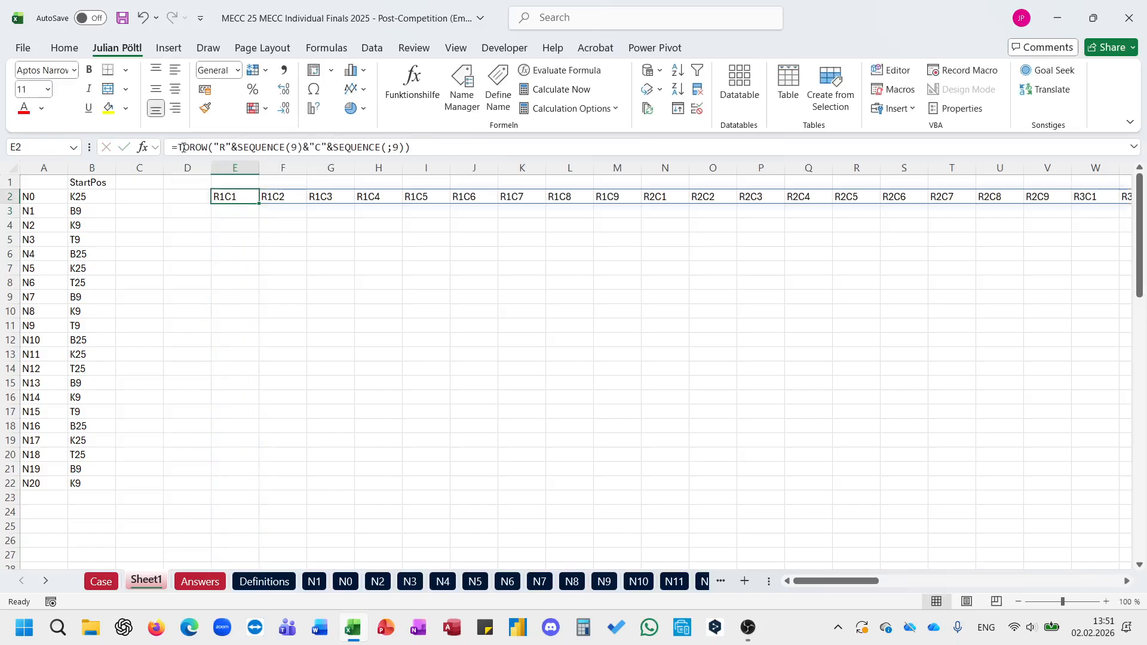
left_click_drag(238, 210, 152, 182)
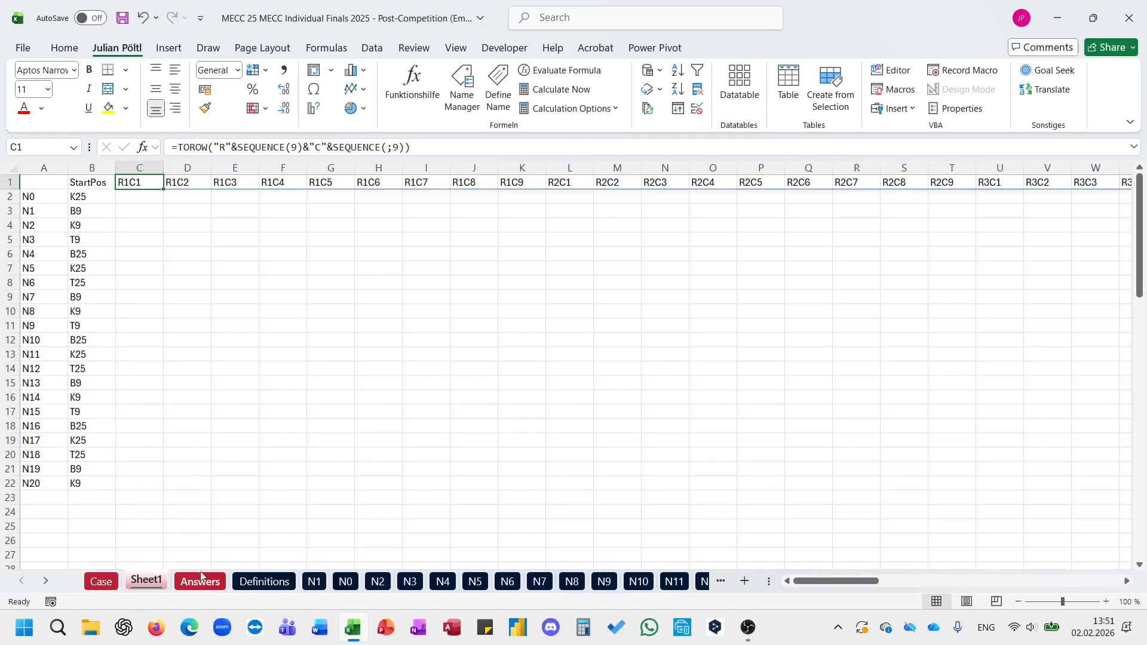
Step: Copy the text of the E_ExtracteachNumberfromaString formula in J91 on the Case sheet
left_click(101, 582)
scroll(328, 325, "up", 2)
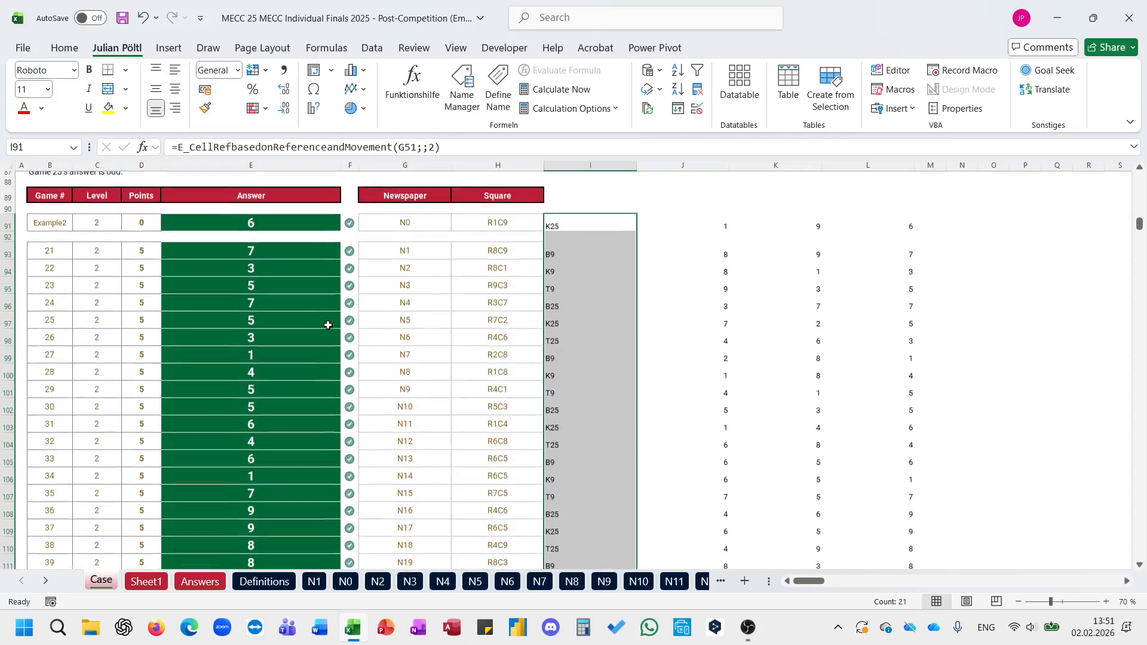
left_click(295, 238)
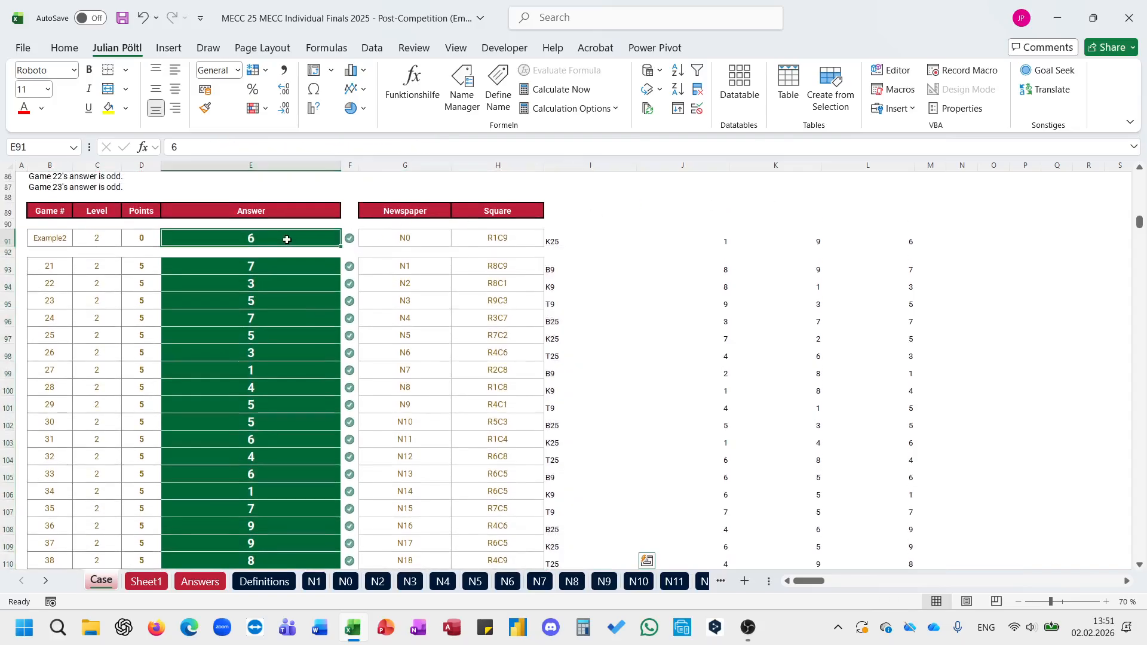
left_click(772, 238)
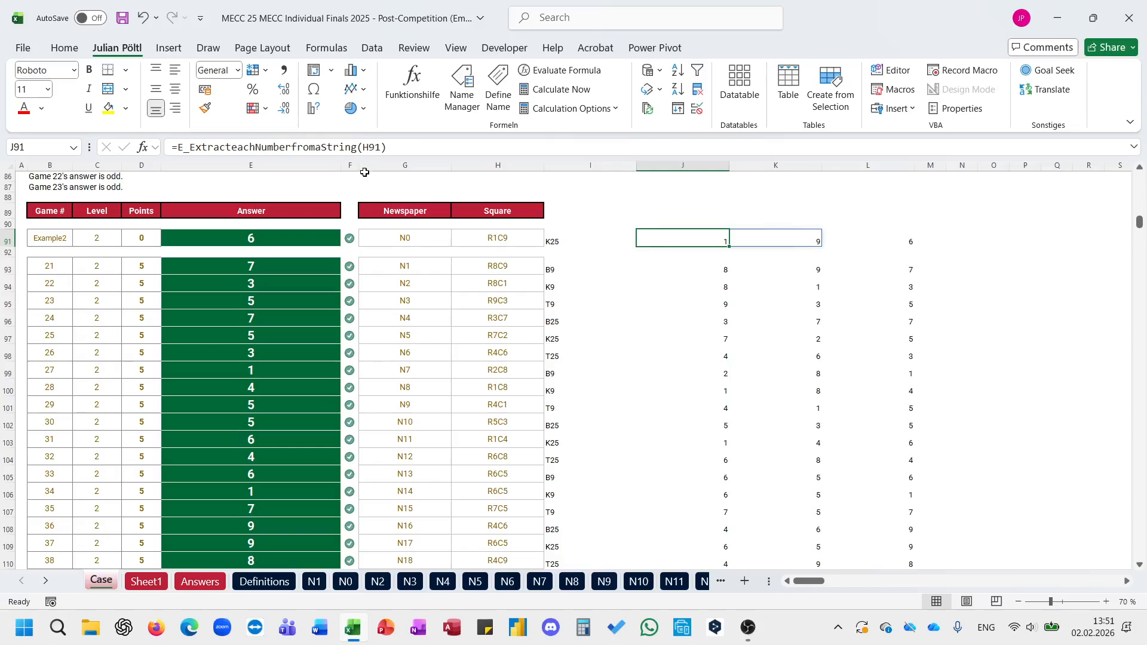
triple_click(326, 146)
key("ctrl+c")
key("Escape")
key("Right")
key("Right")
key("Right")
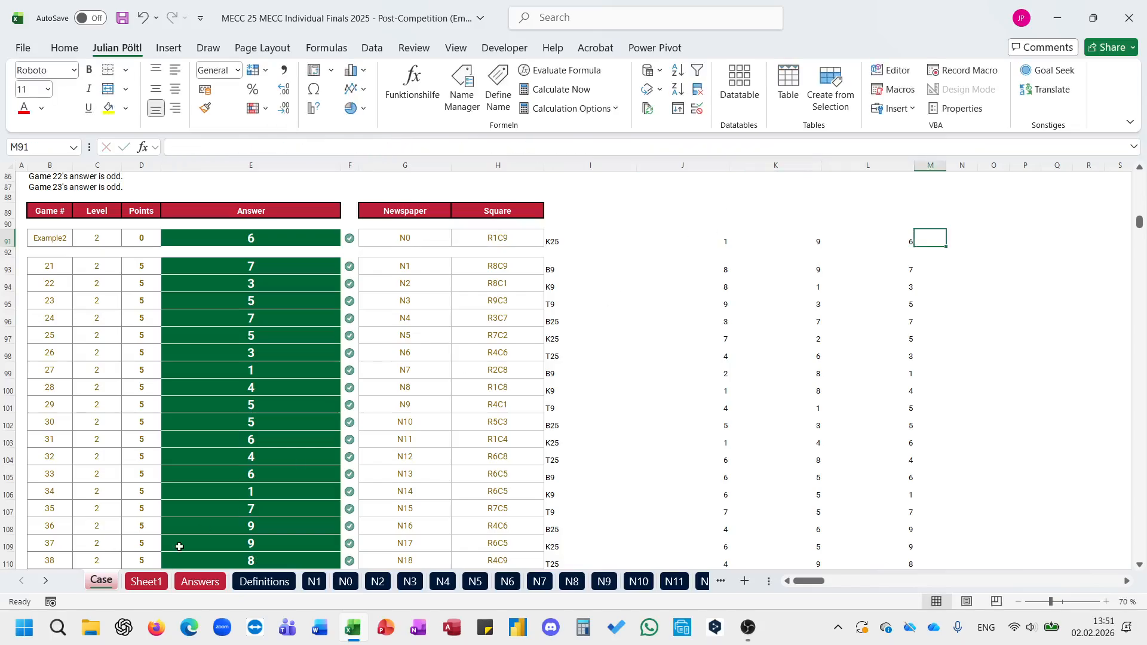
Step: Paste the number extraction formula into C2 of Sheet1 and point it to C1, giving =E_ExtracteachNumberfromaString(C1)
left_click(146, 583)
left_click(140, 202)
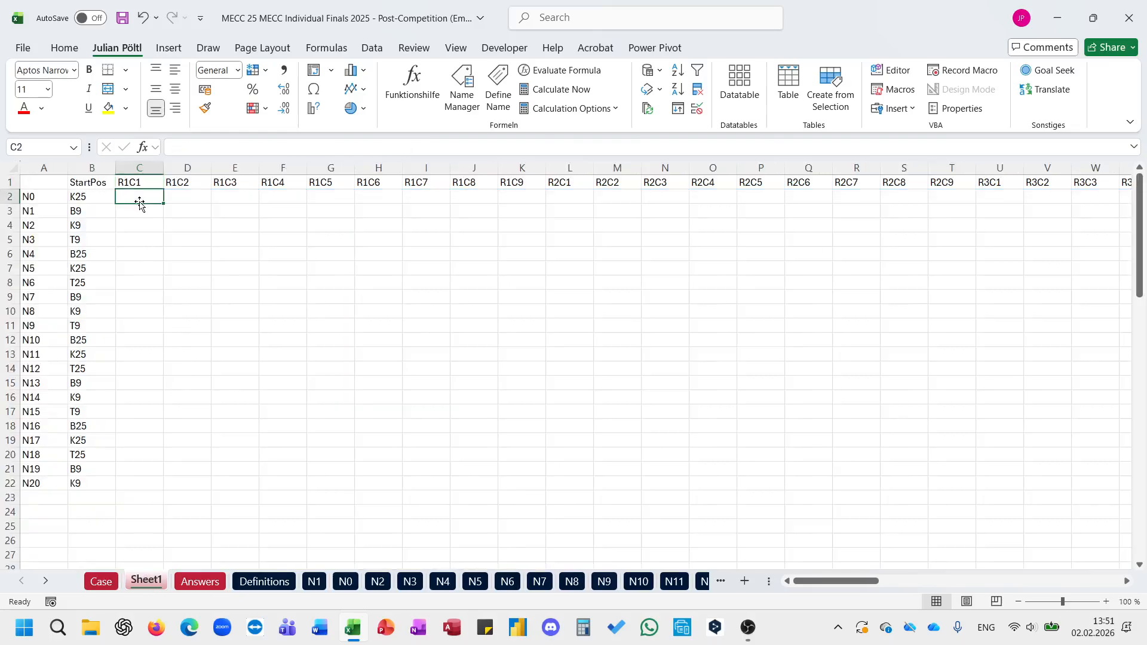
left_click(218, 148)
key("ctrl+v")
double_click(371, 147)
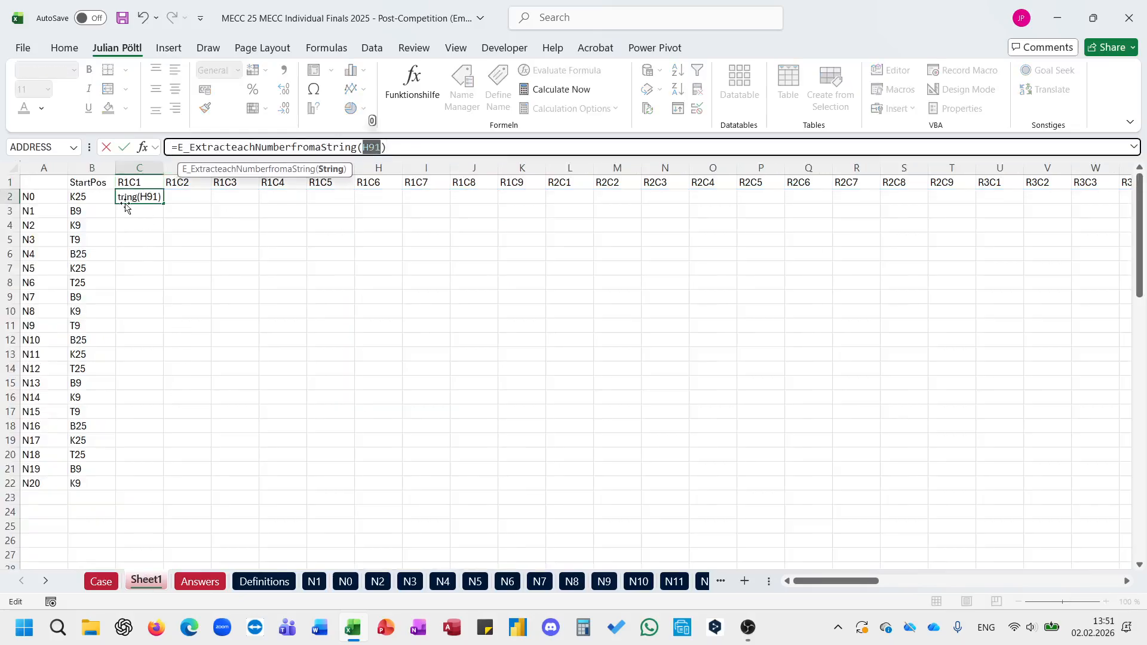
left_click(141, 181)
key("ctrl+Return")
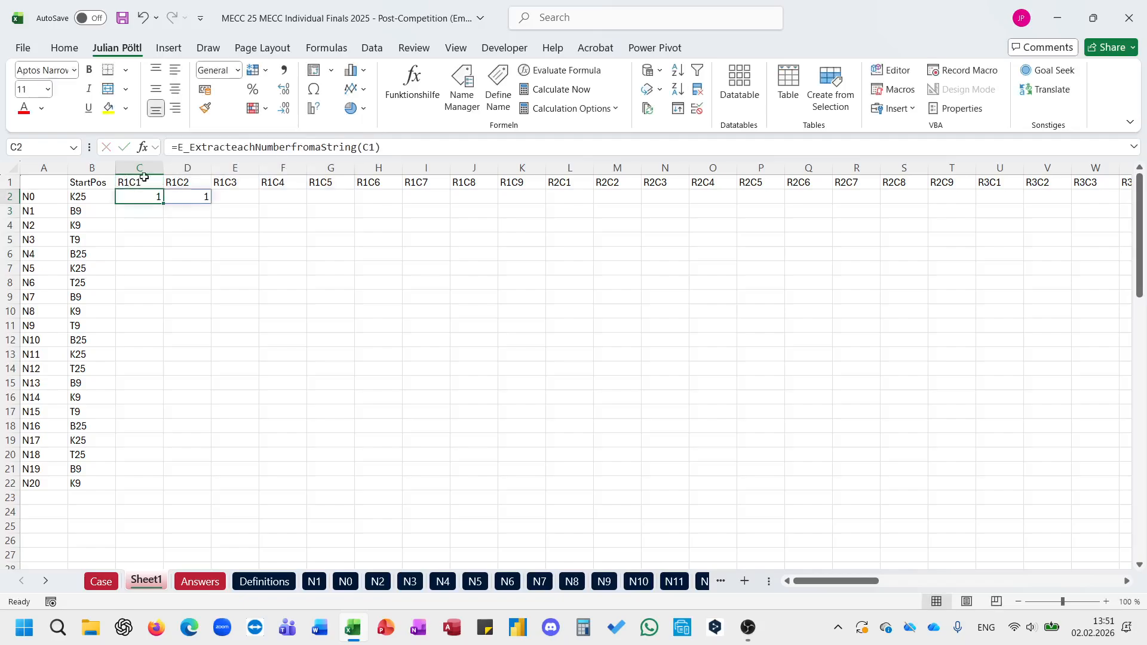
Step: Wrap the C2 formula in E_CellRefbasedonReferenceandMovement with $B2 as the cell reference
left_click(180, 150)
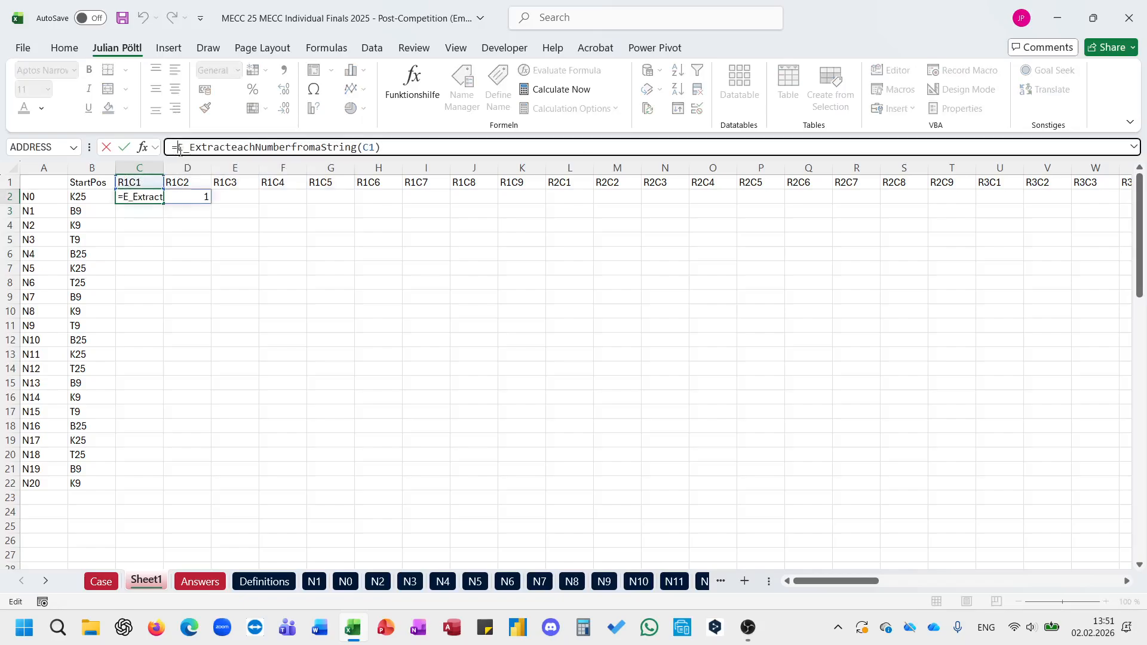
type("cllre")
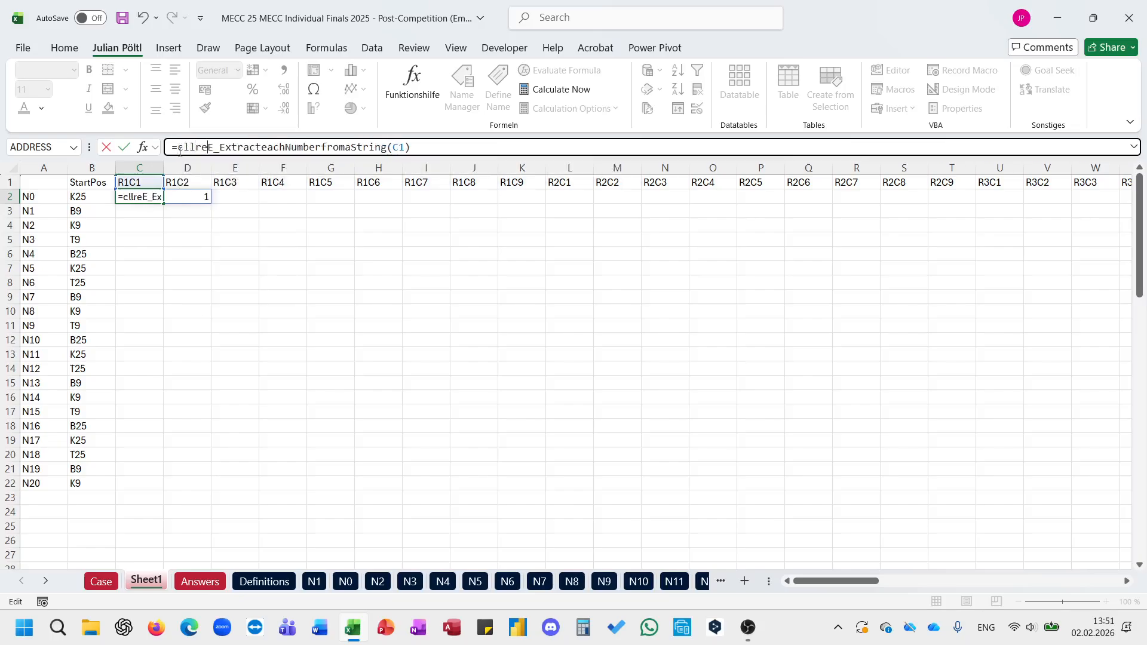
key("BackSpace")
key("BackSpace")
key("BackSpace")
key("BackSpace")
type("ell")
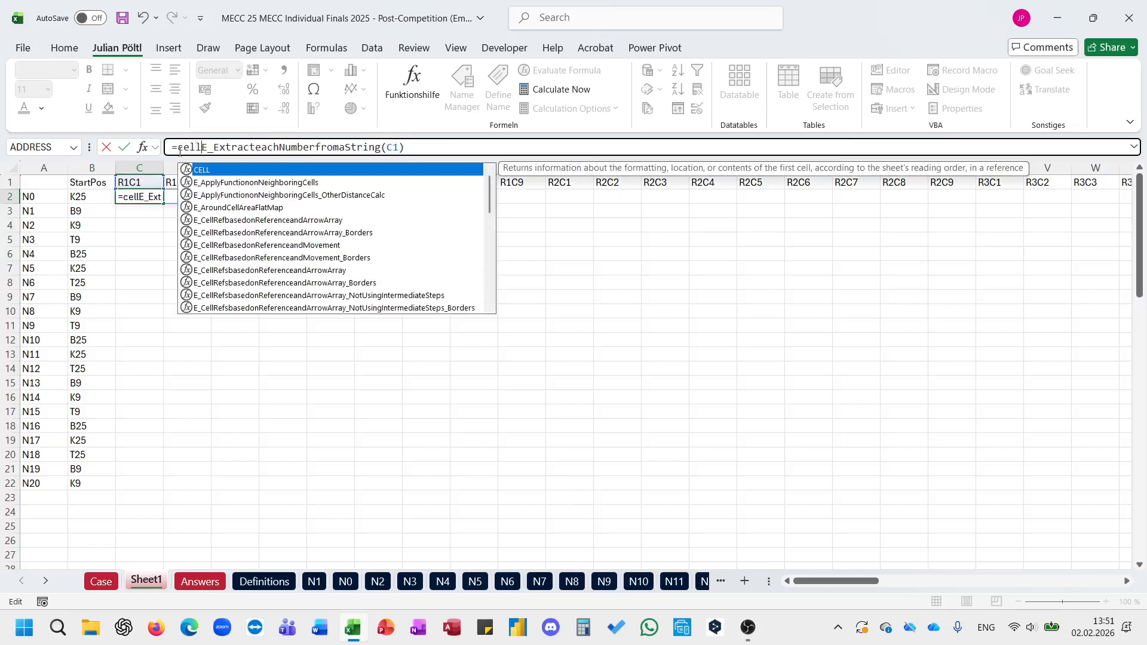
key("Down")
key("Down")
key("Down")
key("Down")
key("Down")
key("Down")
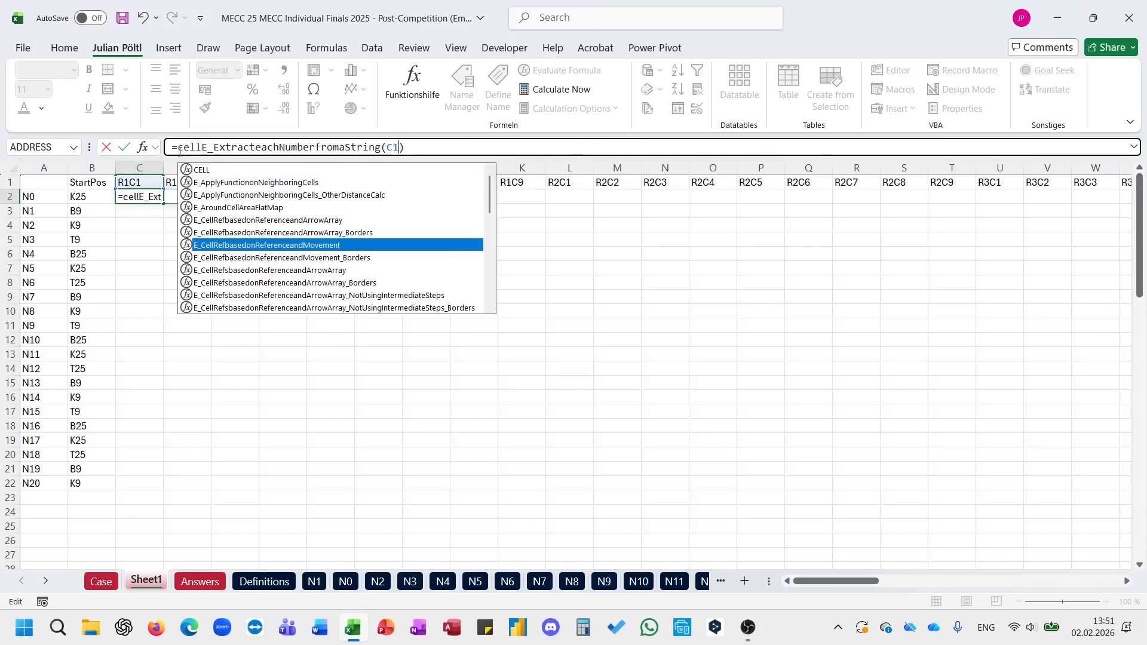
key("Tab")
left_click(89, 192)
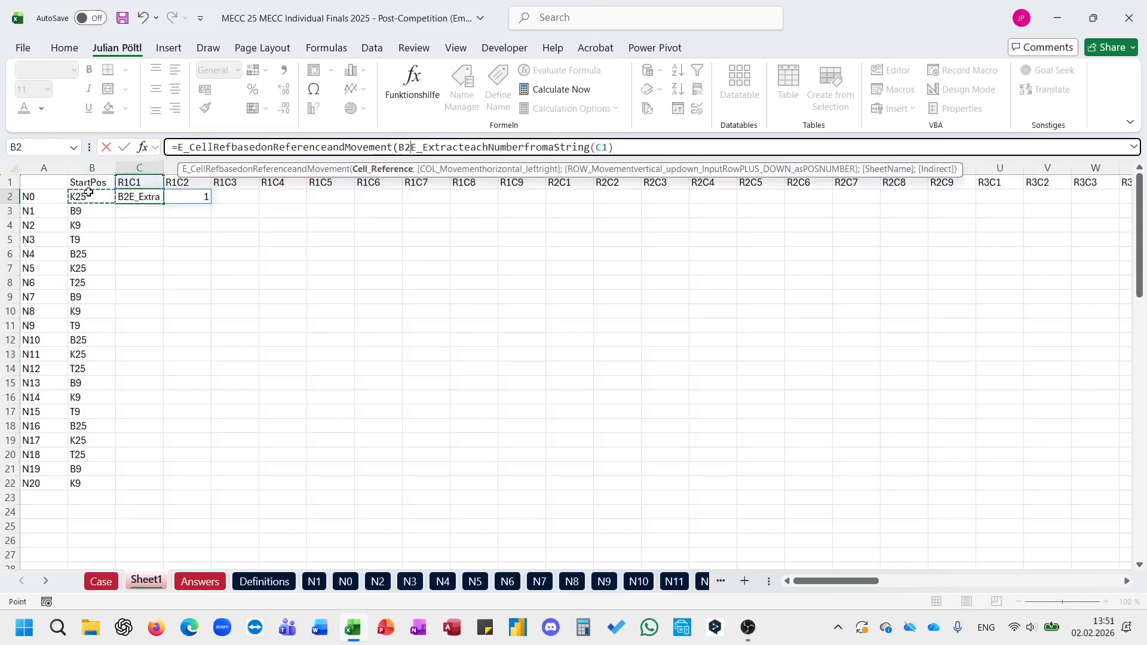
key("F4")
key("F4")
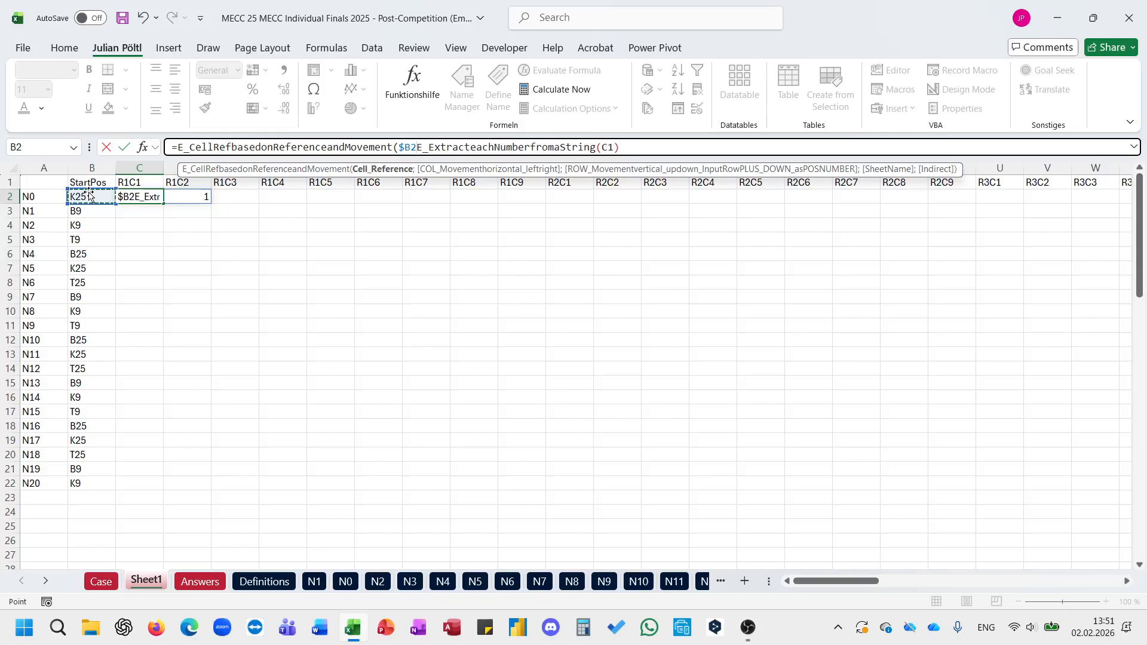
type(";")
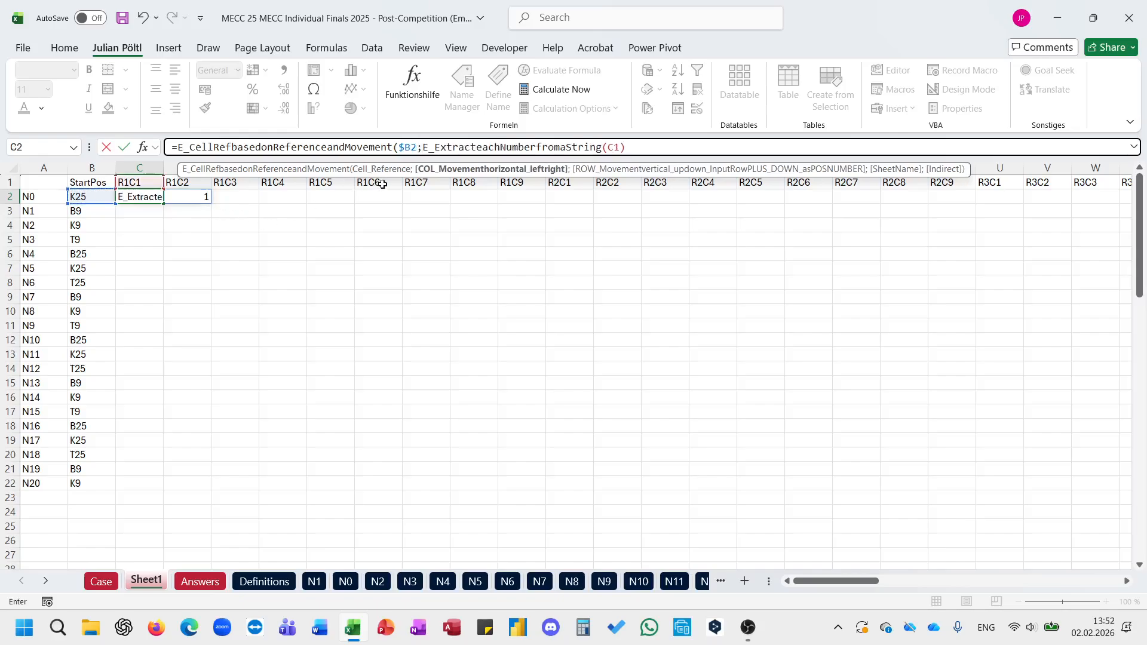
type("INDEX(")
Step: Set the column movement in C2 to INDEX(E_ExtracteachNumberfromaString(C$1);1;2)
key("ctrl+Down")
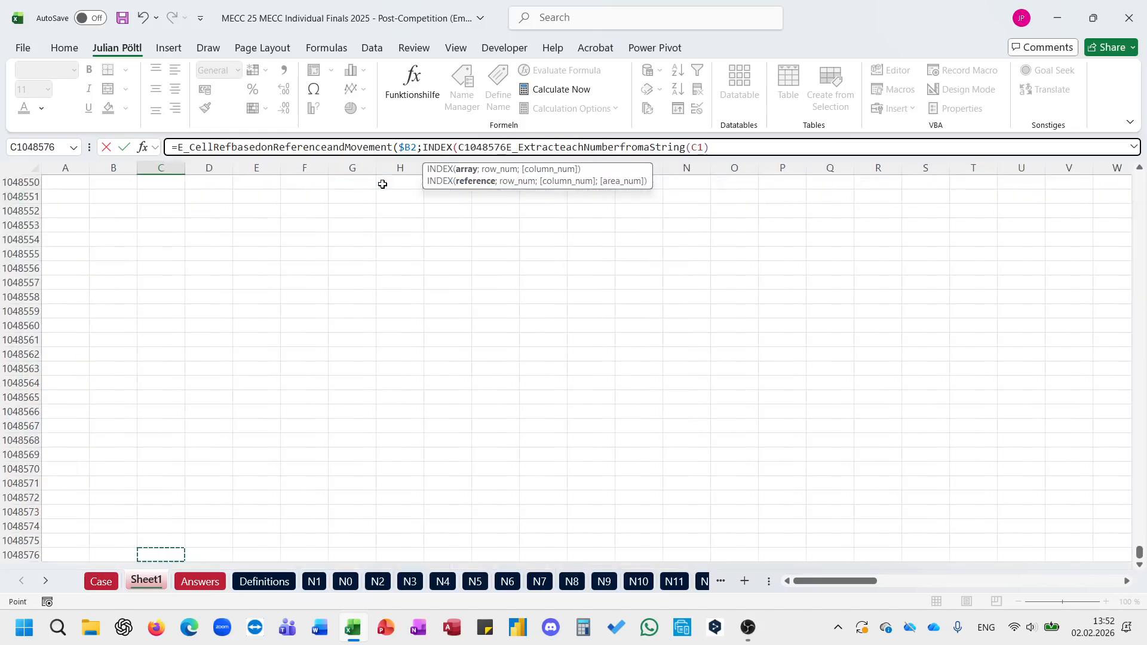
key("BackSpace")
key("BackSpace")
key("BackSpace")
key("BackSpace")
key("BackSpace")
key("BackSpace")
key("BackSpace")
key("BackSpace")
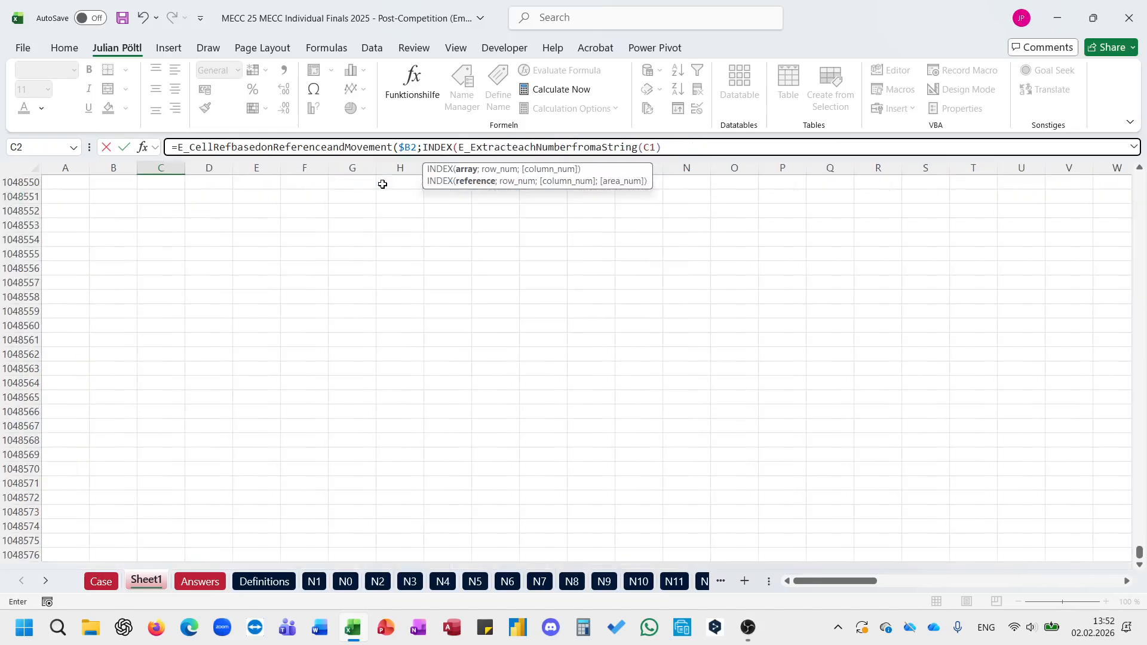
type(";1;2")
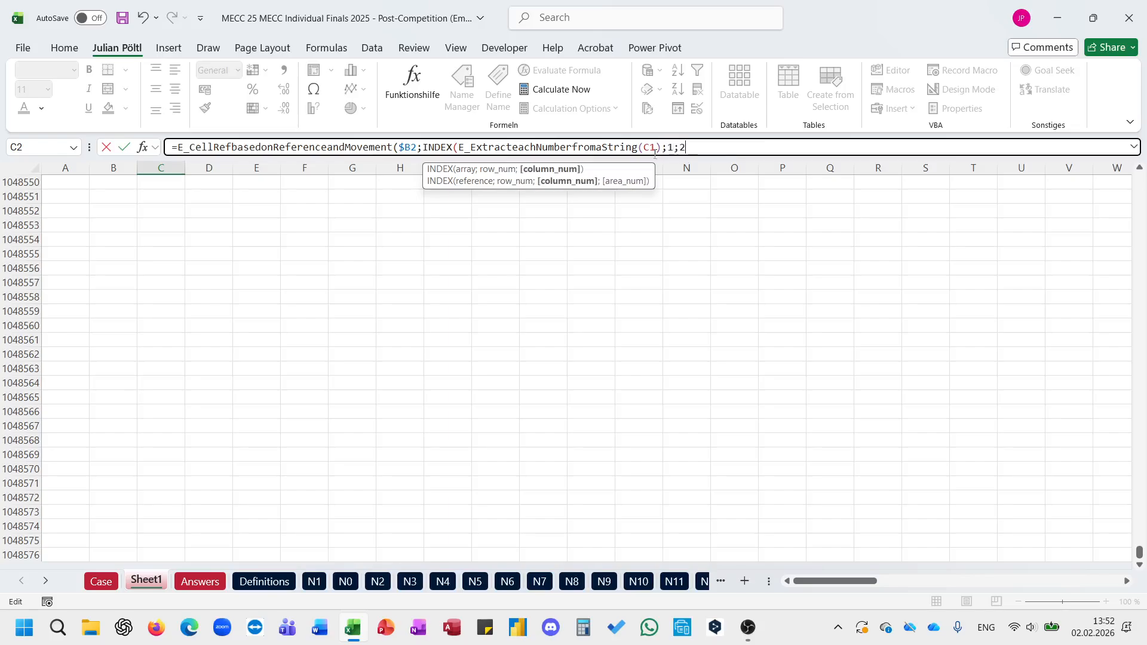
left_click(655, 152)
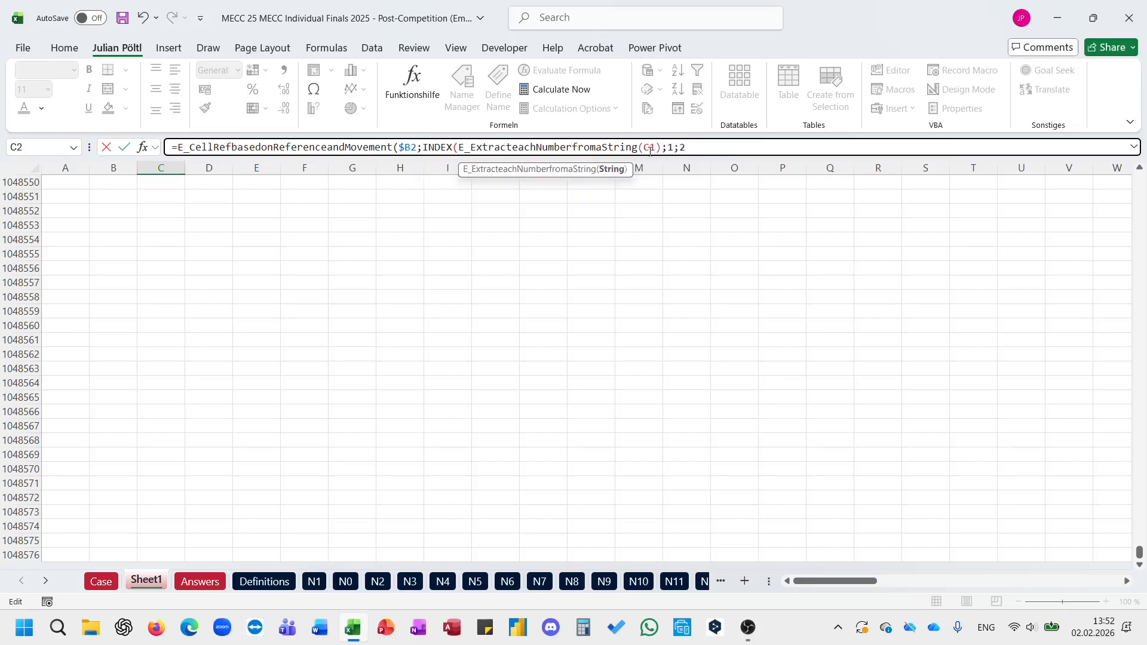
key("F4")
key("F4")
key("End")
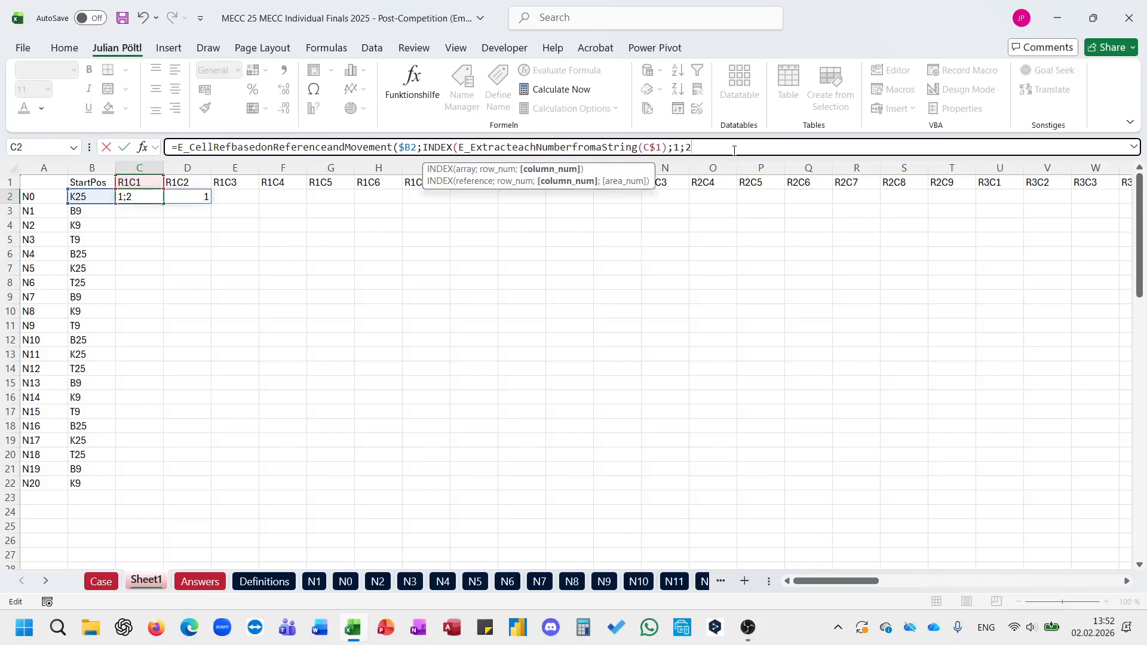
type("2);")
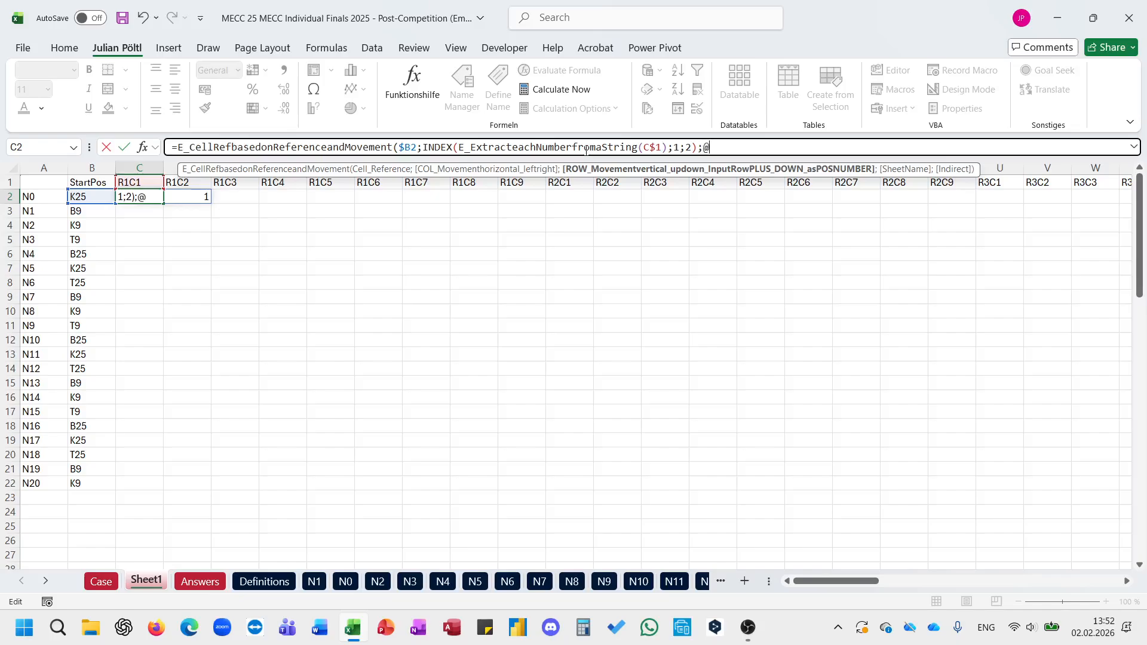
type("@i")
key("BackSpace")
type("extr")
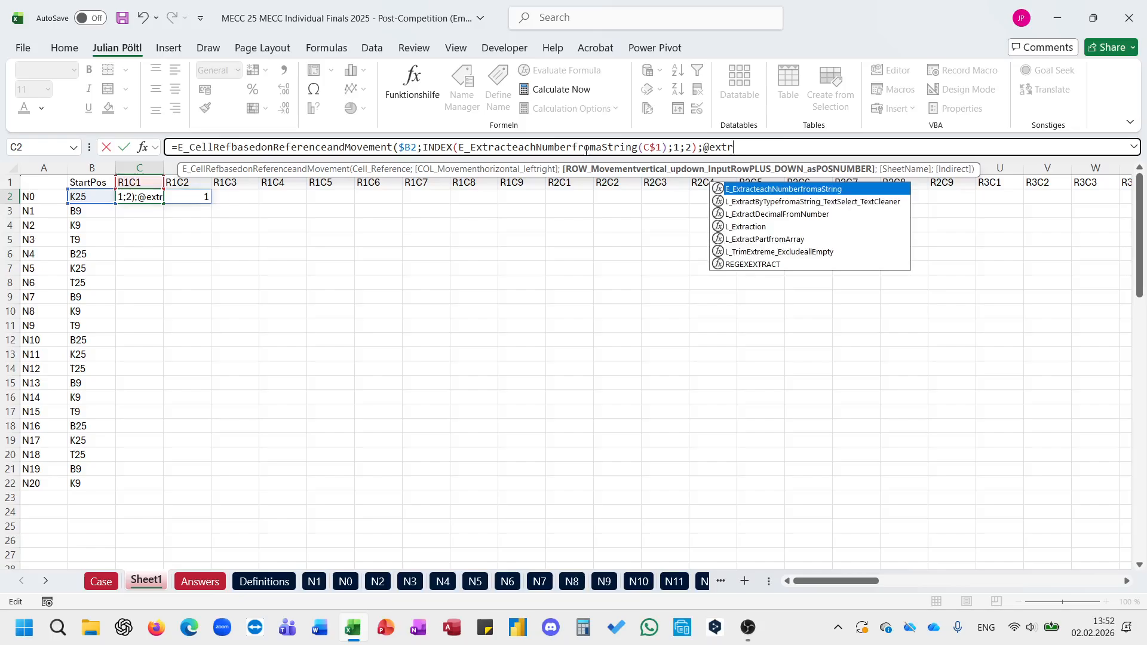
key("Tab")
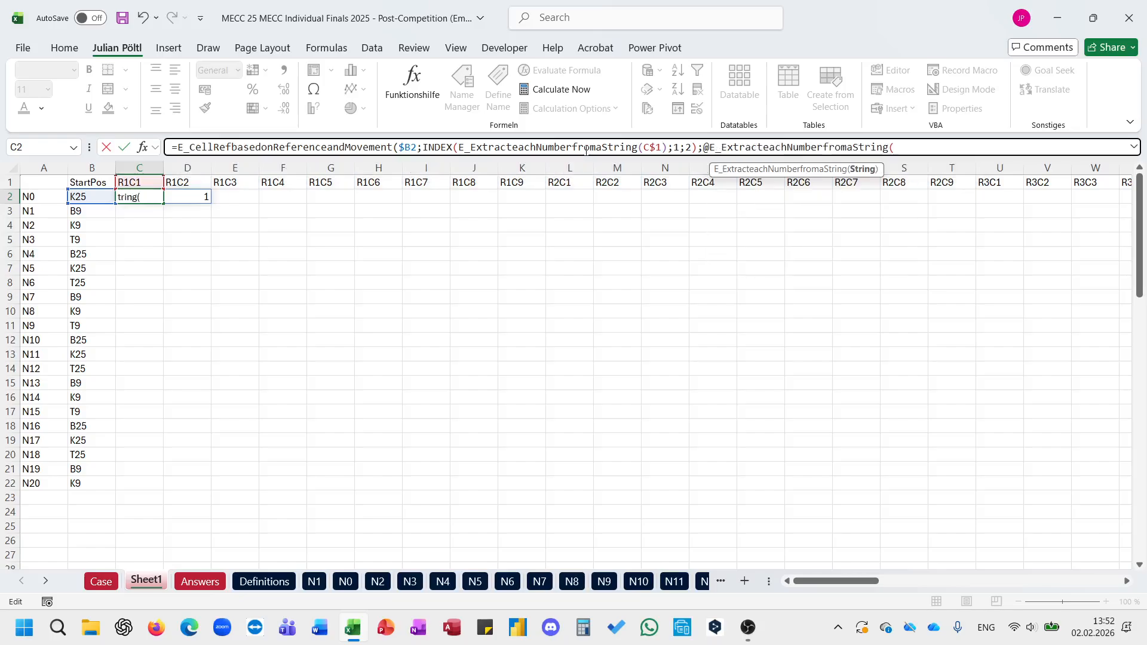
left_click(139, 183)
key("F4")
key("F4")
type(")")
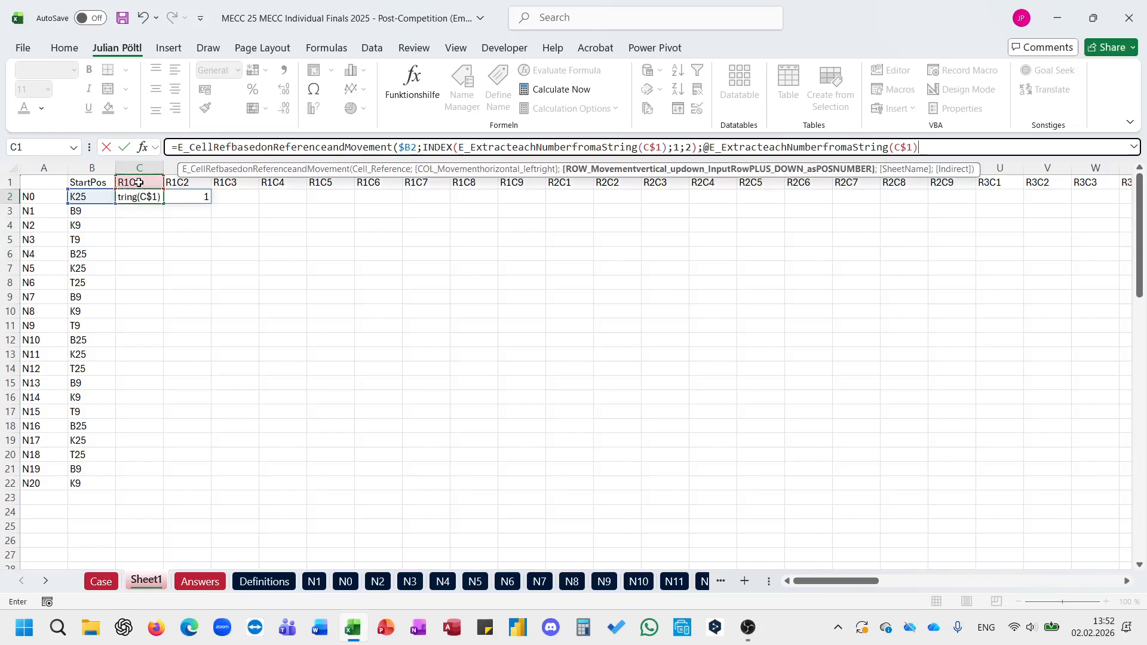
type(";")
Step: Complete the C2 formula with $A2 as the sheet name and 1 for the Indirect argument
left_click(51, 198)
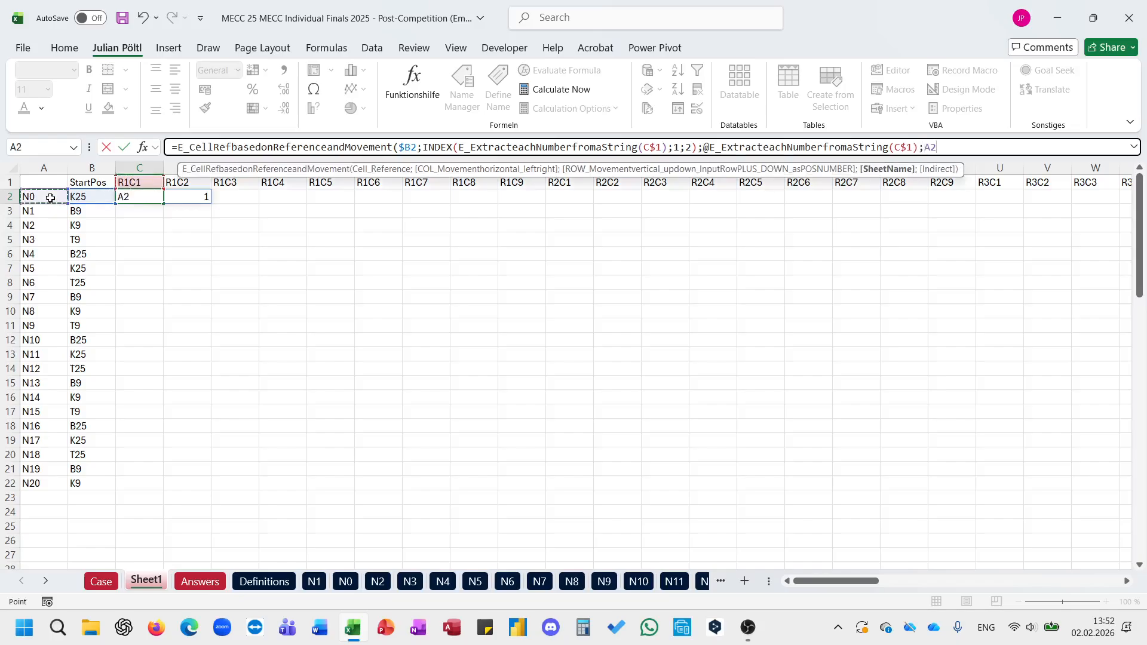
type(";1)")
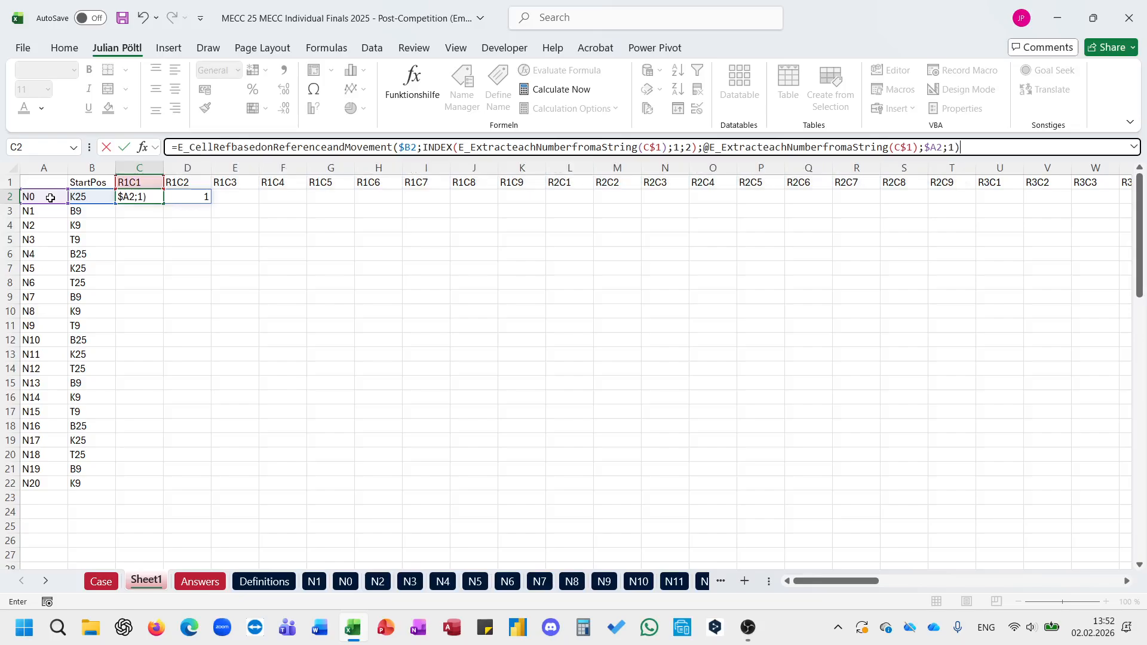
key("Return")
key("Up")
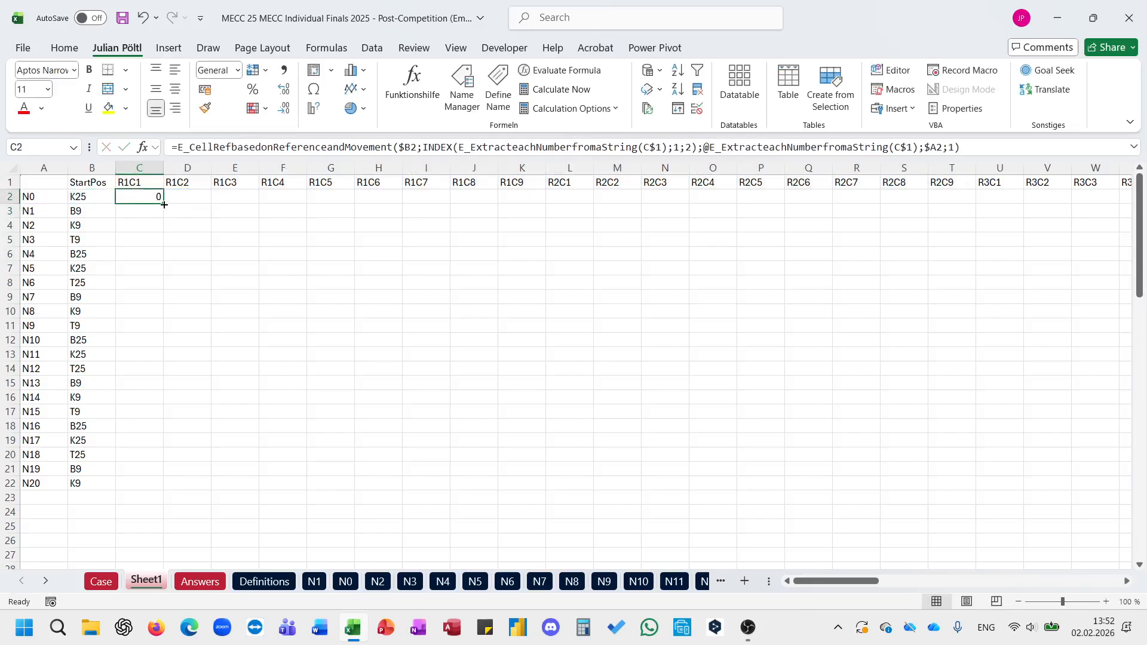
Step: Fill the C2 formula across to column CE and down to row 22 for all newspapers
left_click_drag(165, 204, 1032, 233)
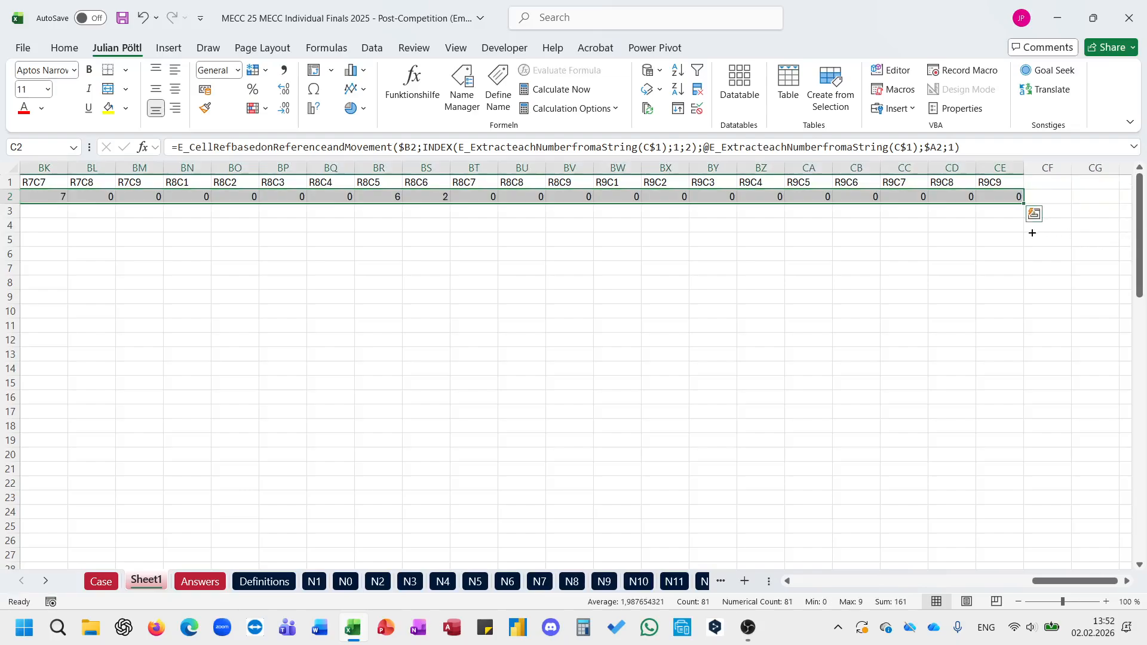
double_click(1024, 207)
scroll(620, 273, "left", 15)
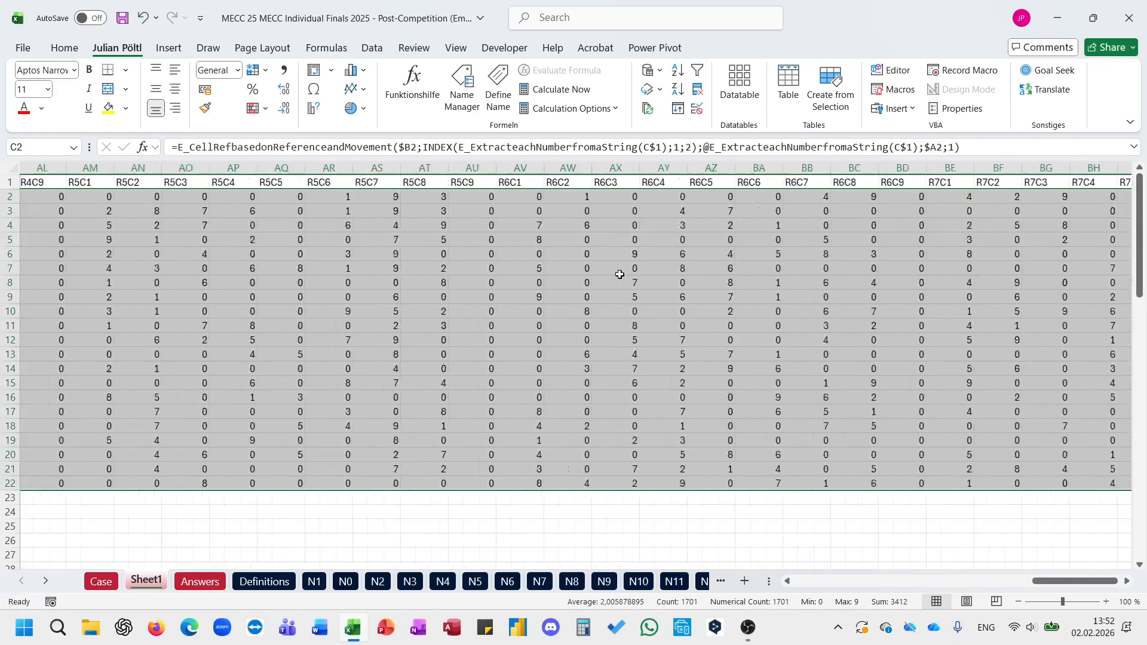
scroll(620, 274, "left", 5)
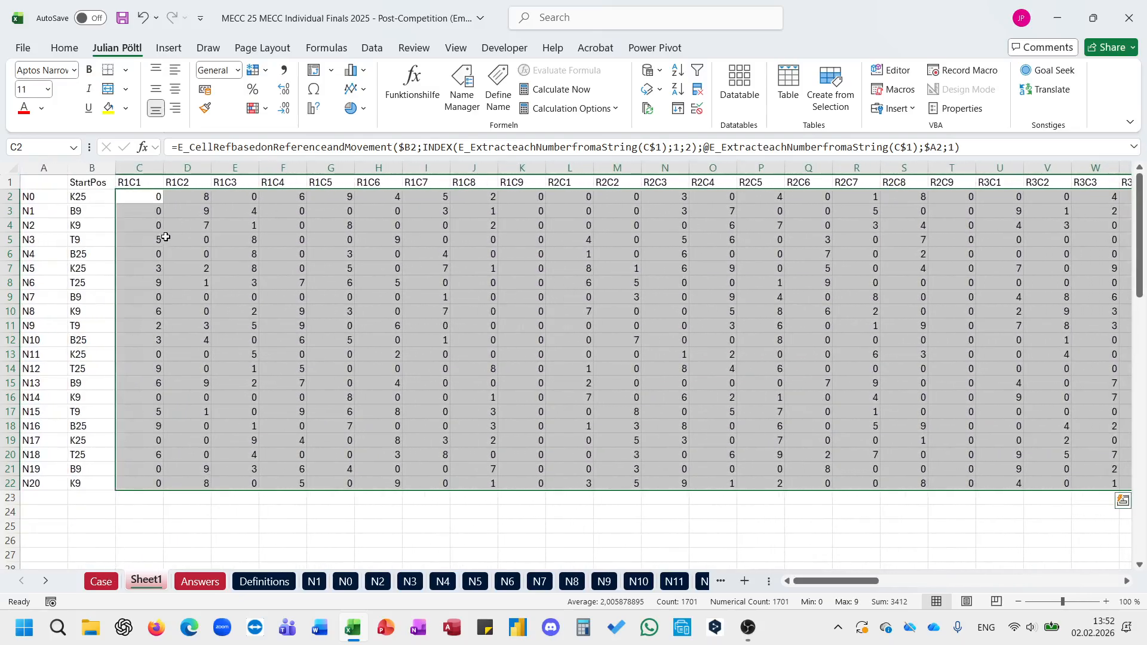
Step: Label cells A24, A25 and A26 as Column, Row and Field below the newspaper table
left_click(93, 511)
left_click(51, 511)
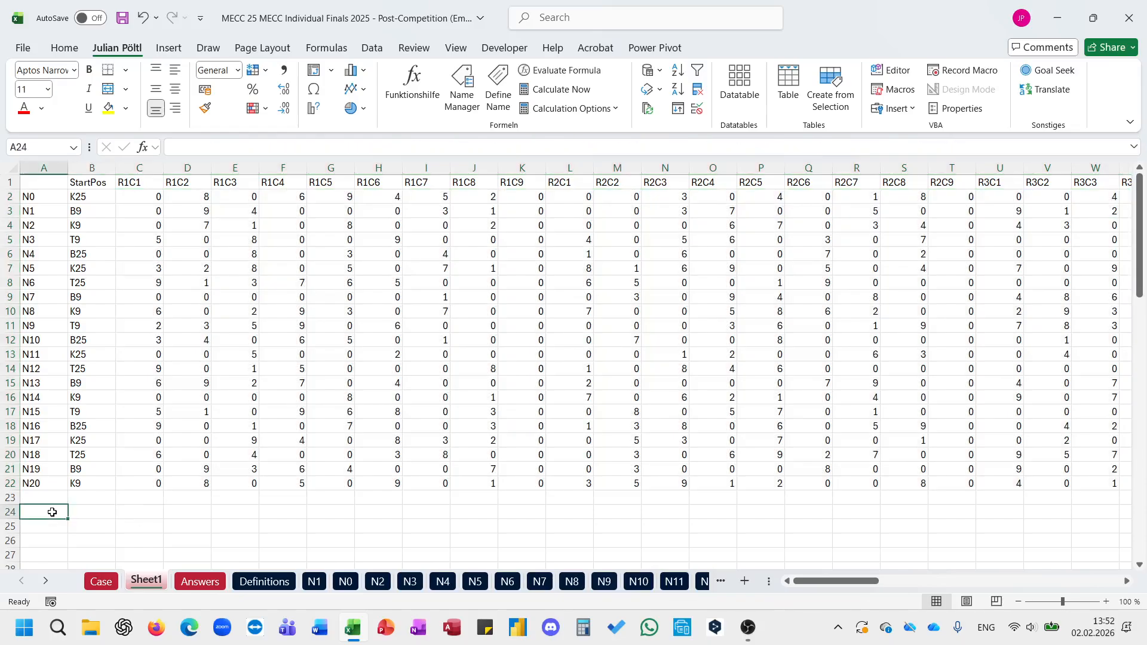
type("Column")
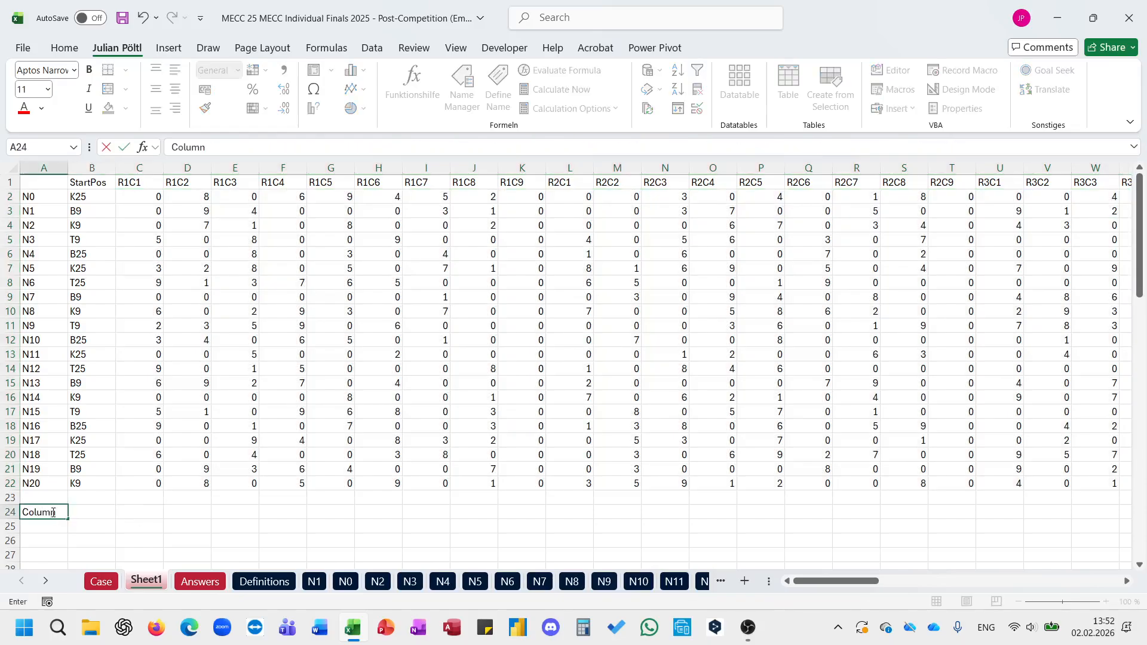
key("Return")
type("Row")
key("Return")
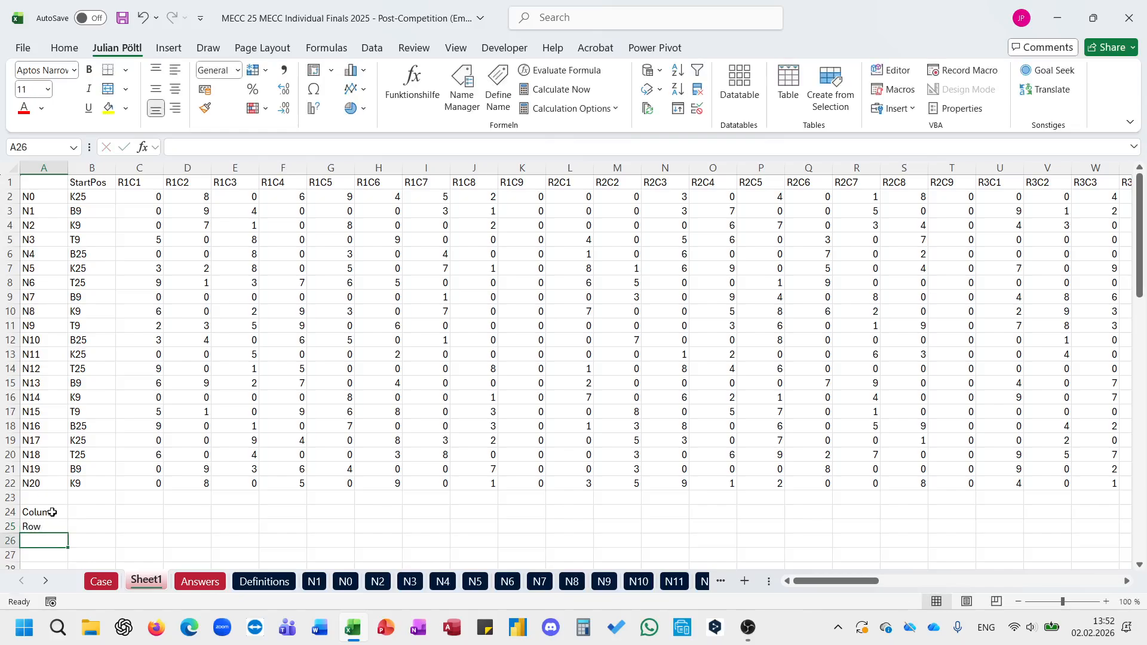
type("Field")
key("Tab")
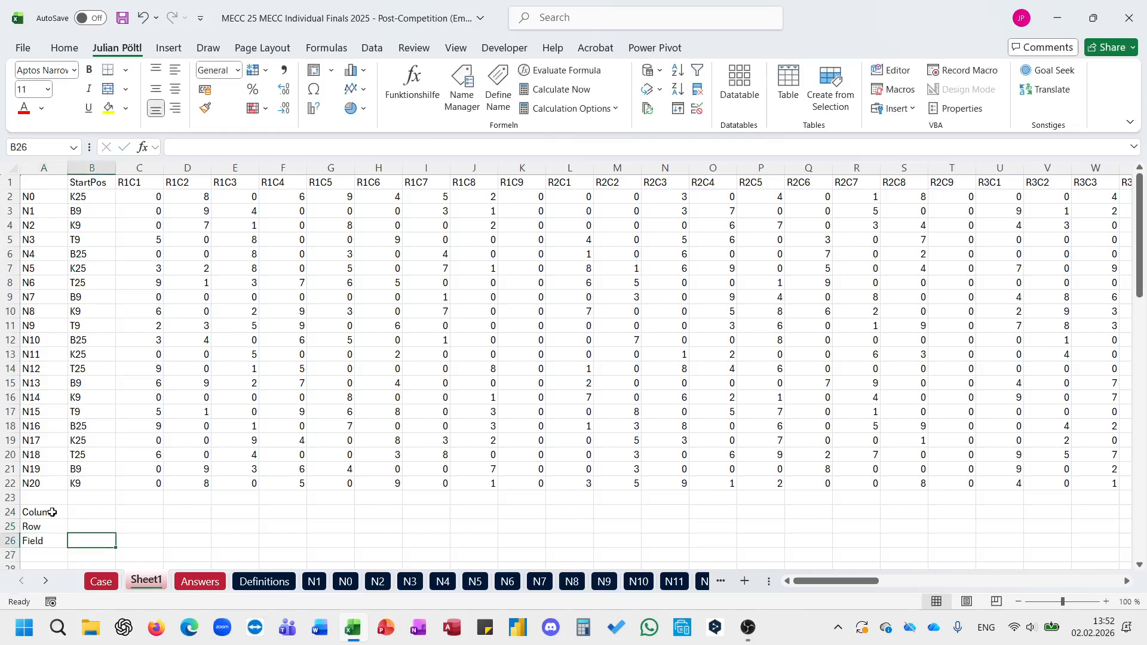
Step: Enter =RIGHT(C1#;2) in C24 to get the column label of every square
key("Up")
key("Right")
key("Right")
key("Up")
key("Left")
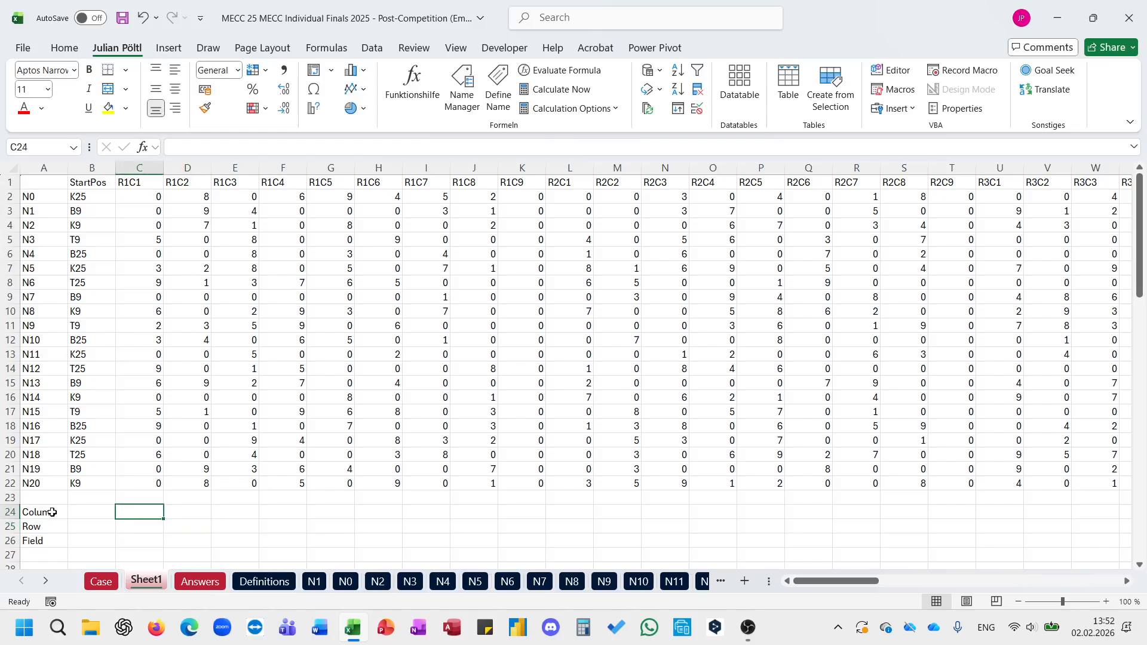
type("=le")
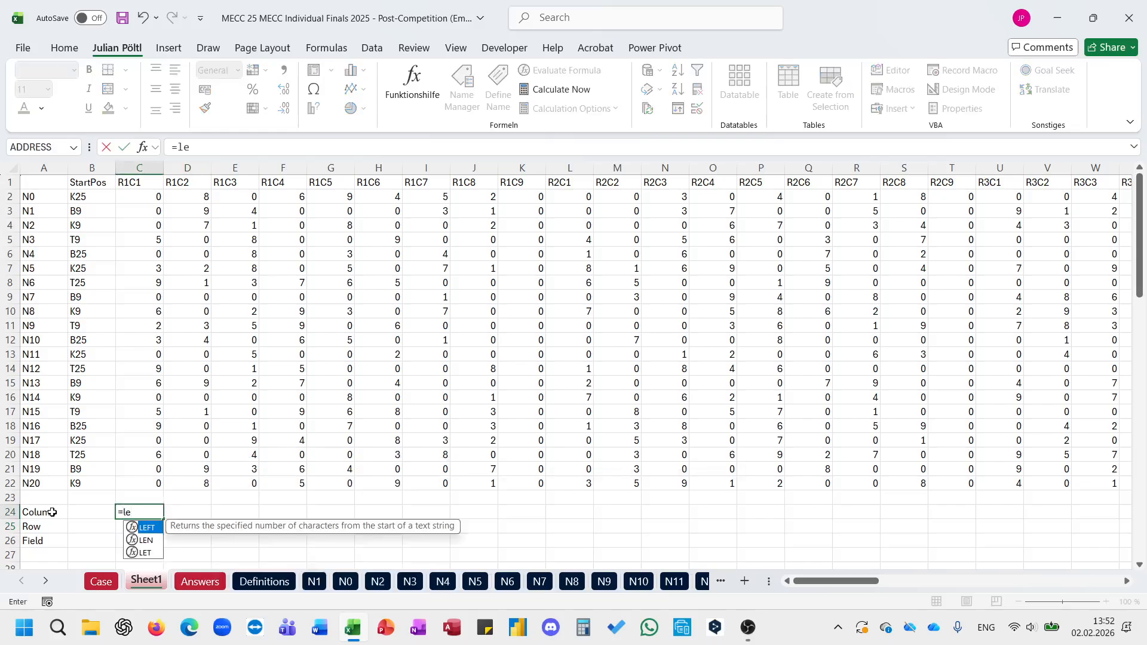
key("BackSpace")
key("BackSpace")
type("RIGHT(")
key("Tab")
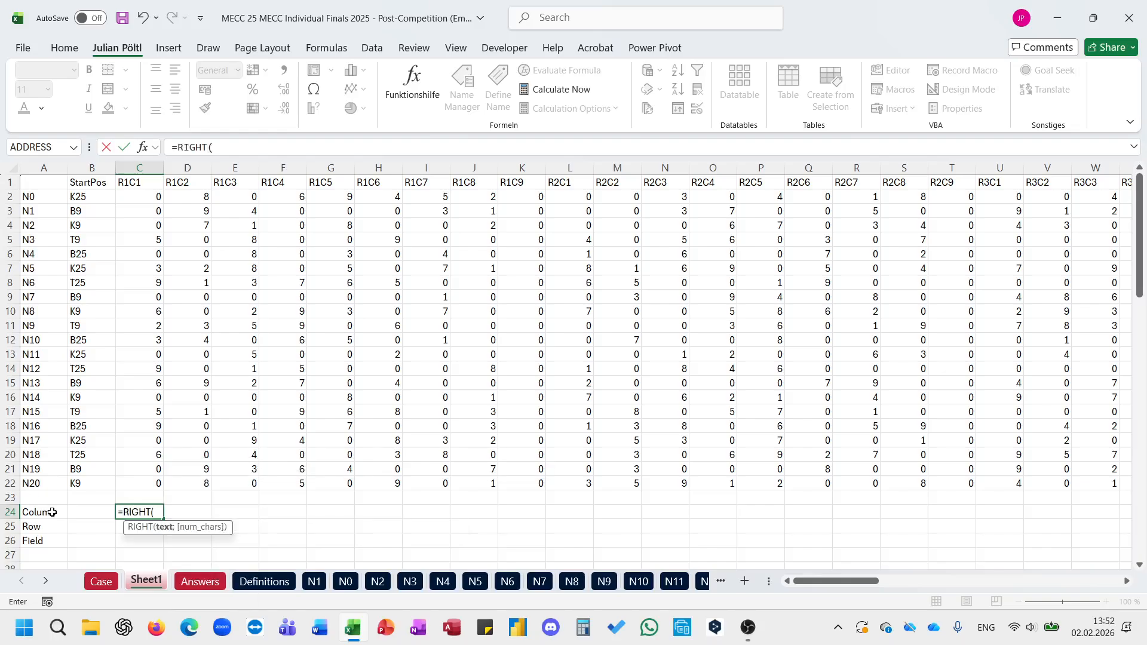
key("ctrl+Up")
key("ctrl+Up")
key("ctrl+shift+Right")
type(";2")
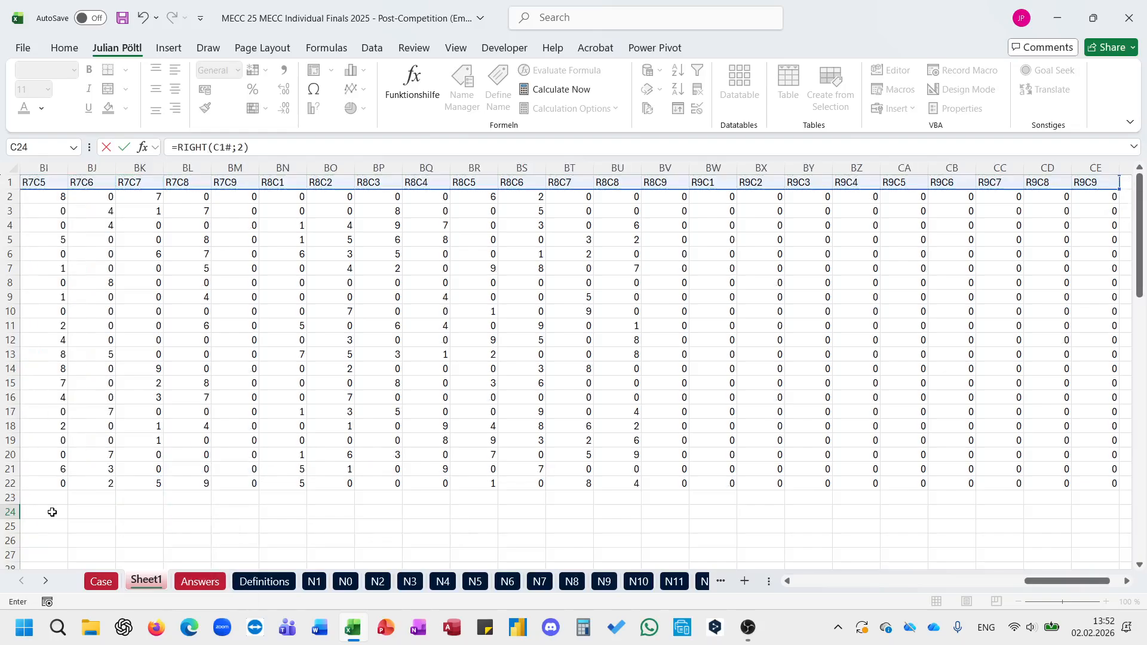
key("Return")
Step: Copy the C24 formula text into C25 and change it to =LEFT(C1#;2) for the row labels
left_click(52, 512)
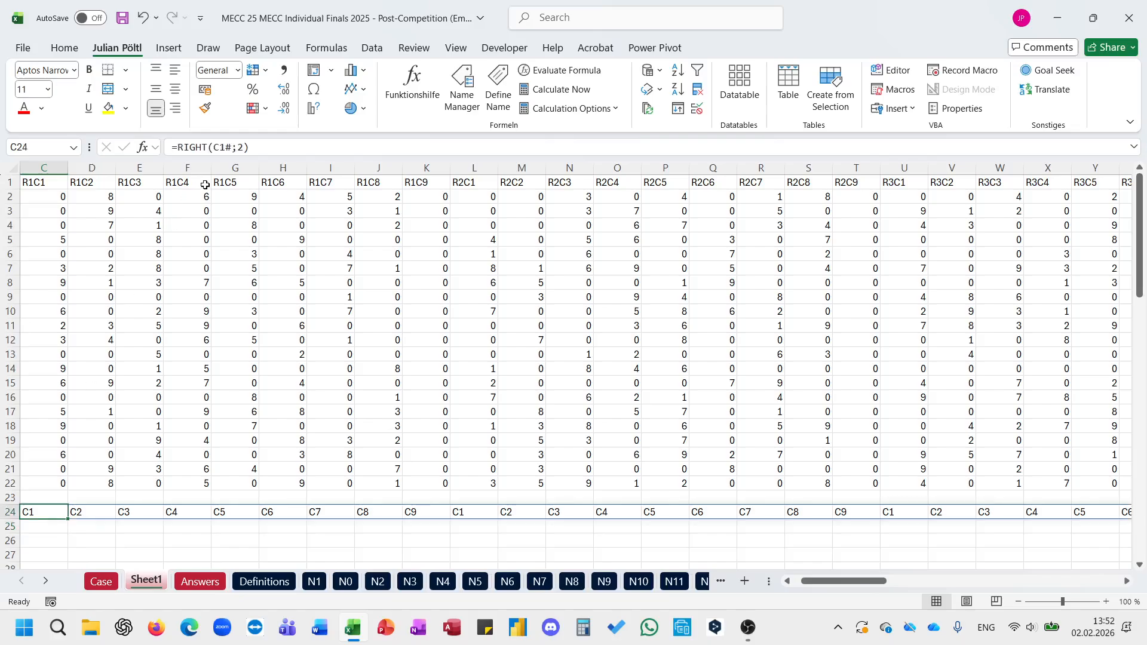
triple_click(219, 147)
key("ctrl+c")
key("Return")
left_click(219, 147)
key("ctrl+v")
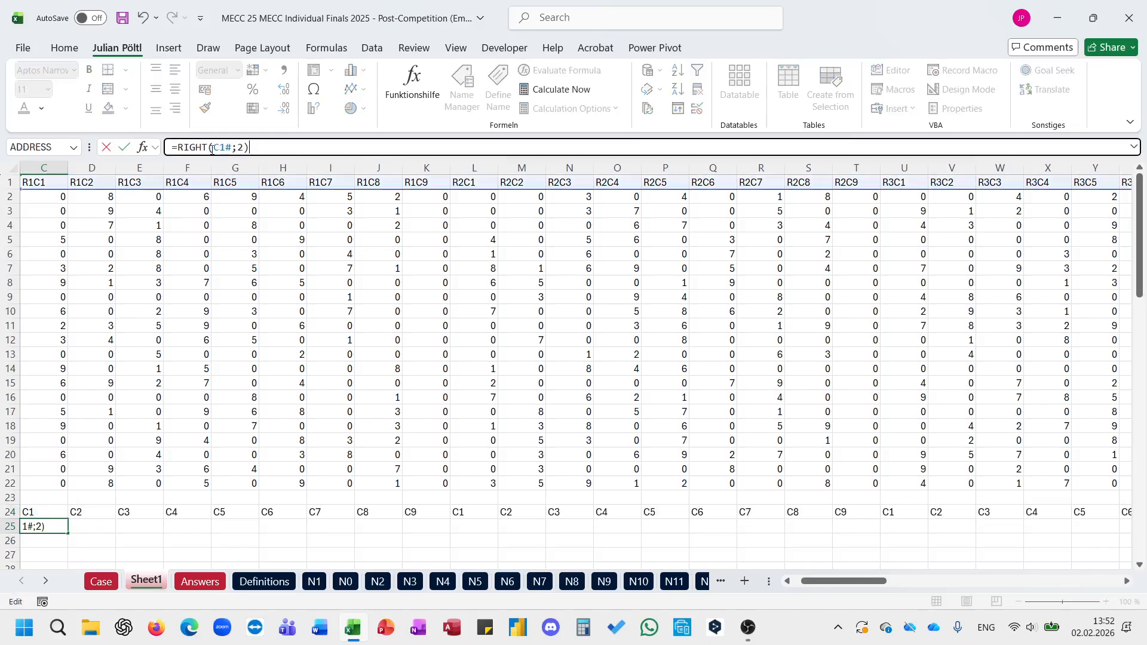
double_click(198, 148)
type("left")
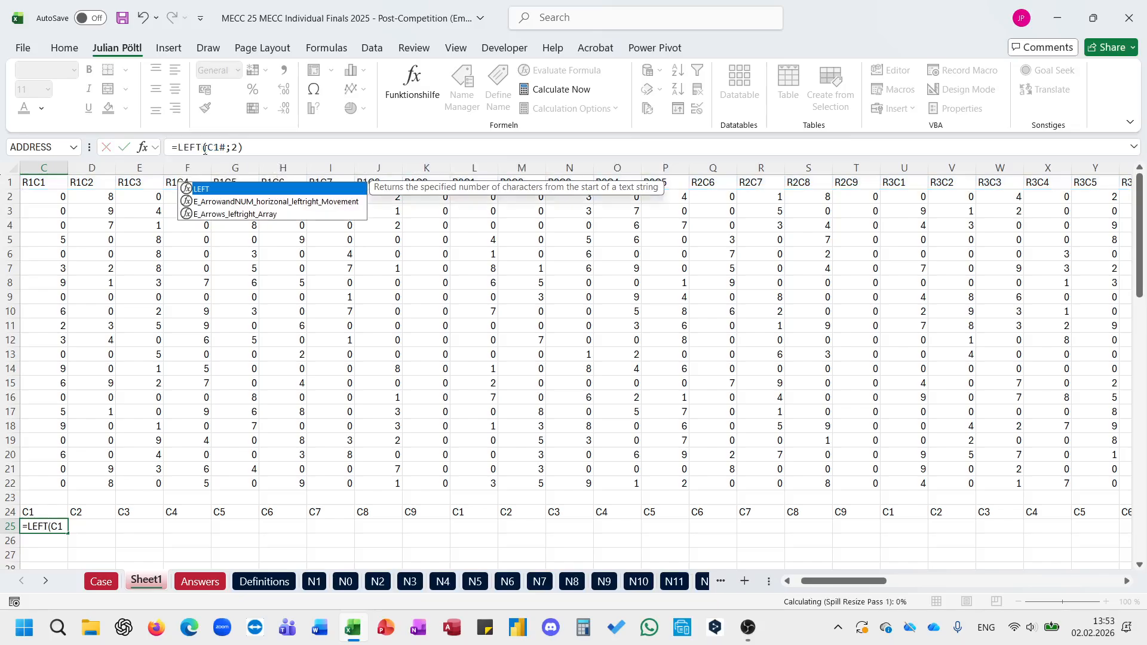
key("Return")
scroll(216, 319, "left", 2)
scroll(217, 319, "right", 1)
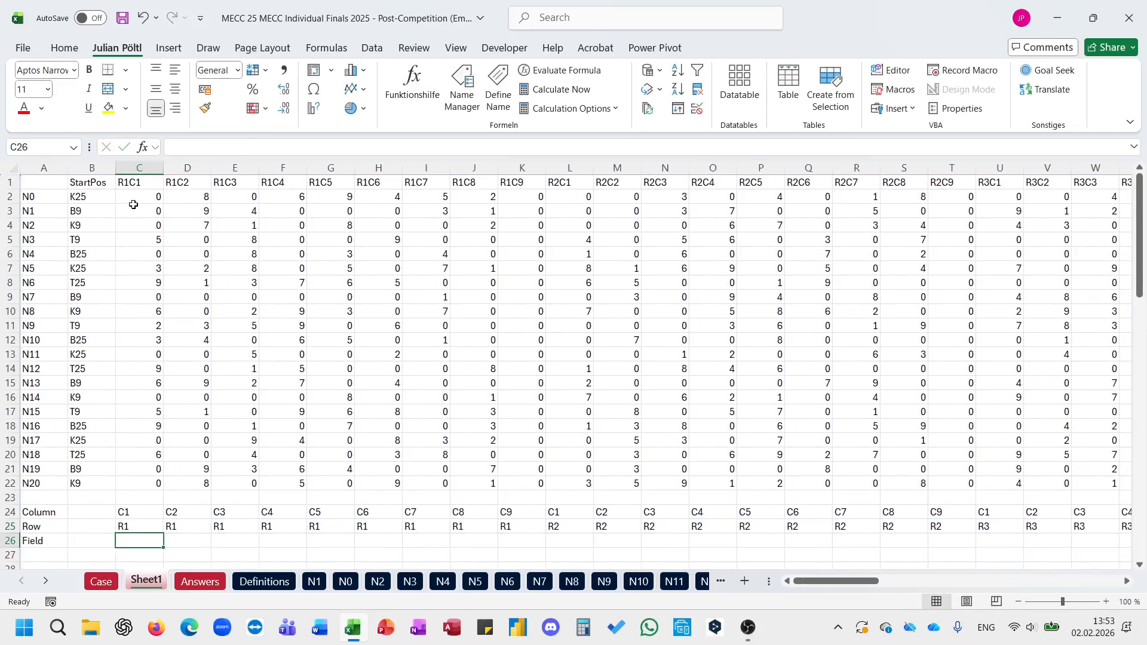
Step: Start an XLOOKUP formula in I128 of the Case sheet that looks up newspaper G128 in Sheet1!$A$2#
left_click(102, 581)
scroll(257, 487, "down", 10)
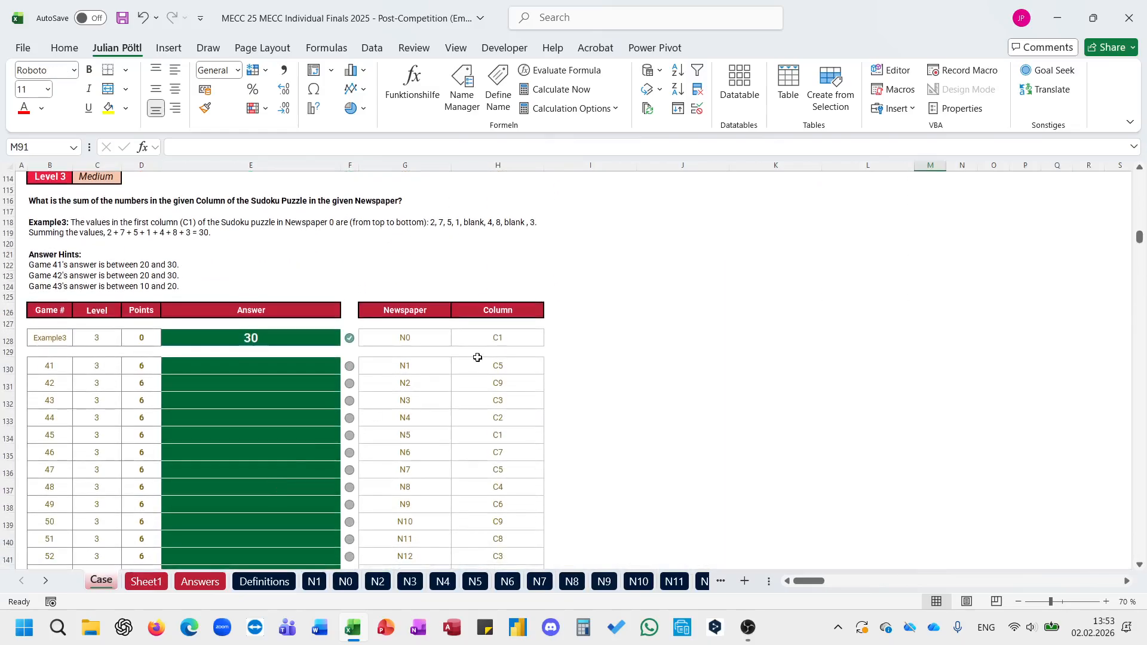
left_click(565, 343)
type("=xl")
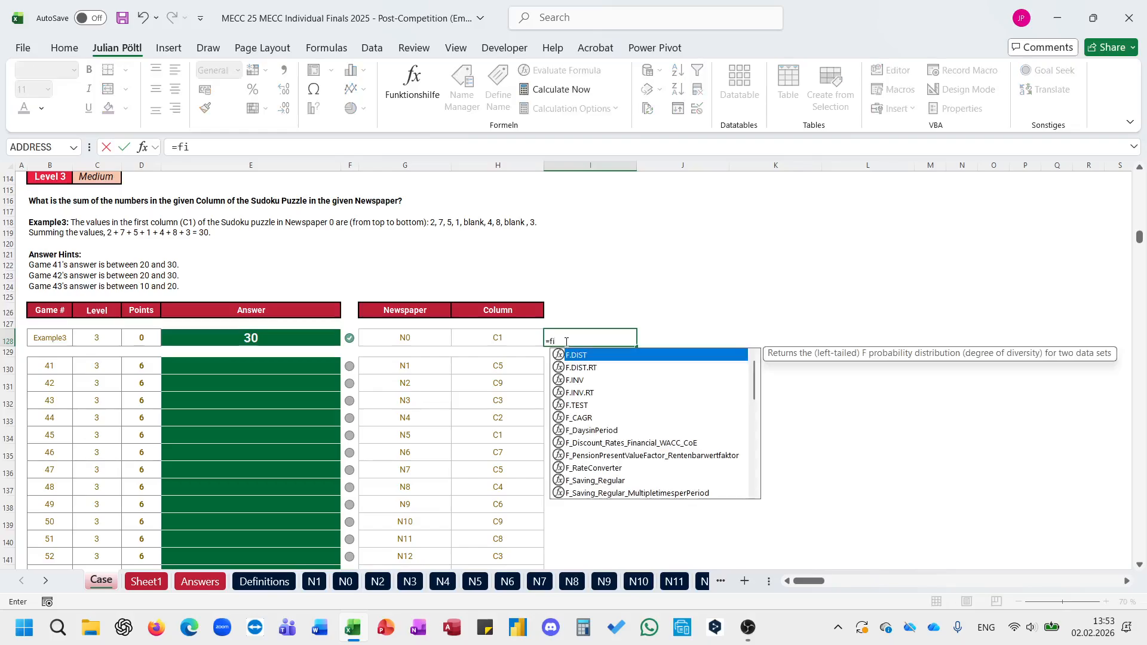
key("Tab")
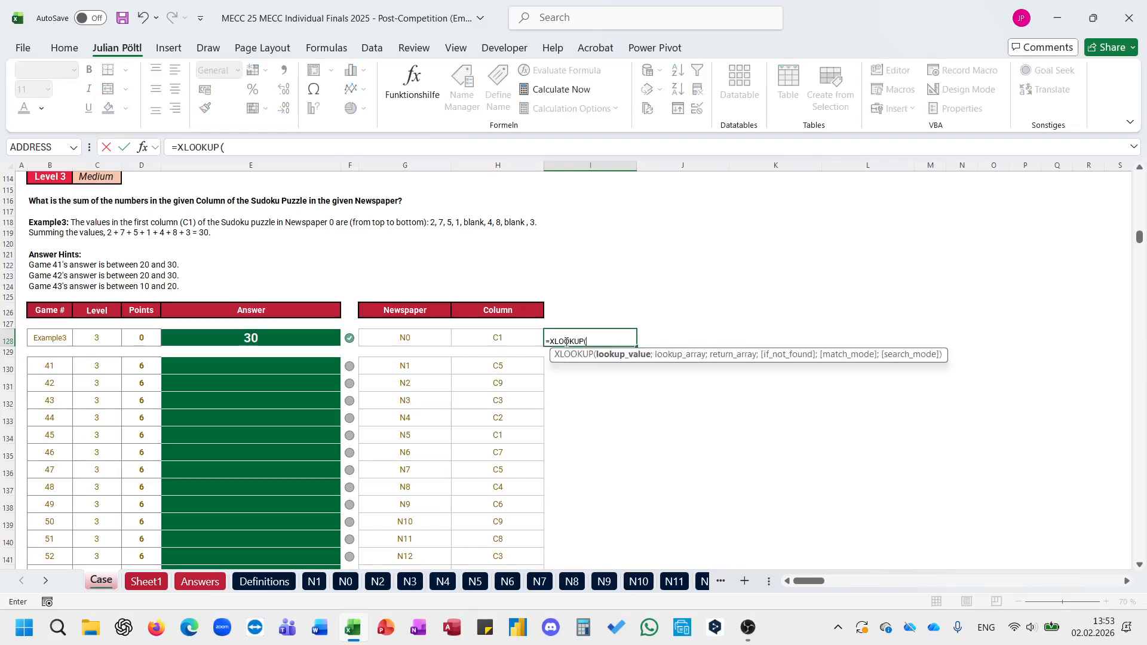
left_click(427, 338)
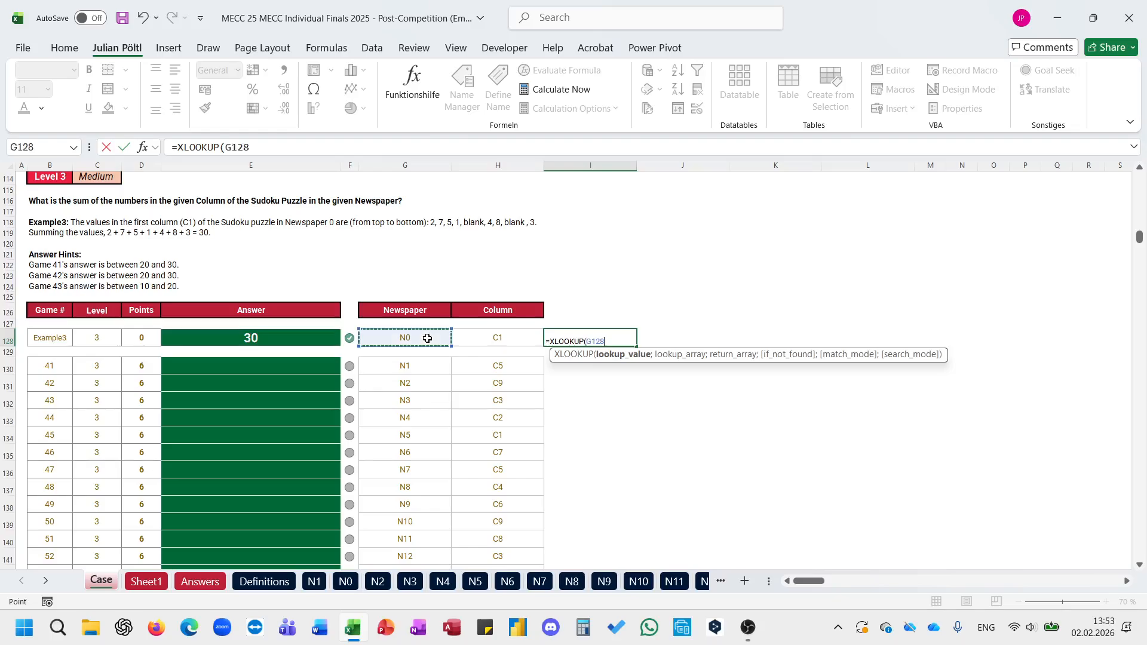
type(";")
left_click(160, 582)
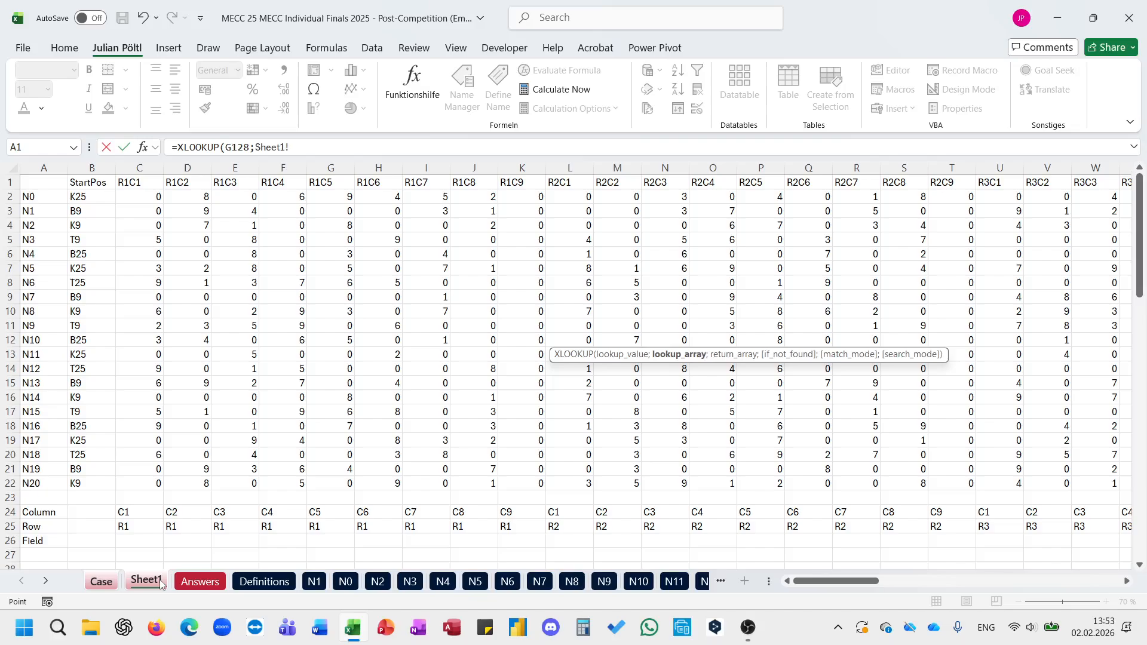
left_click(46, 199)
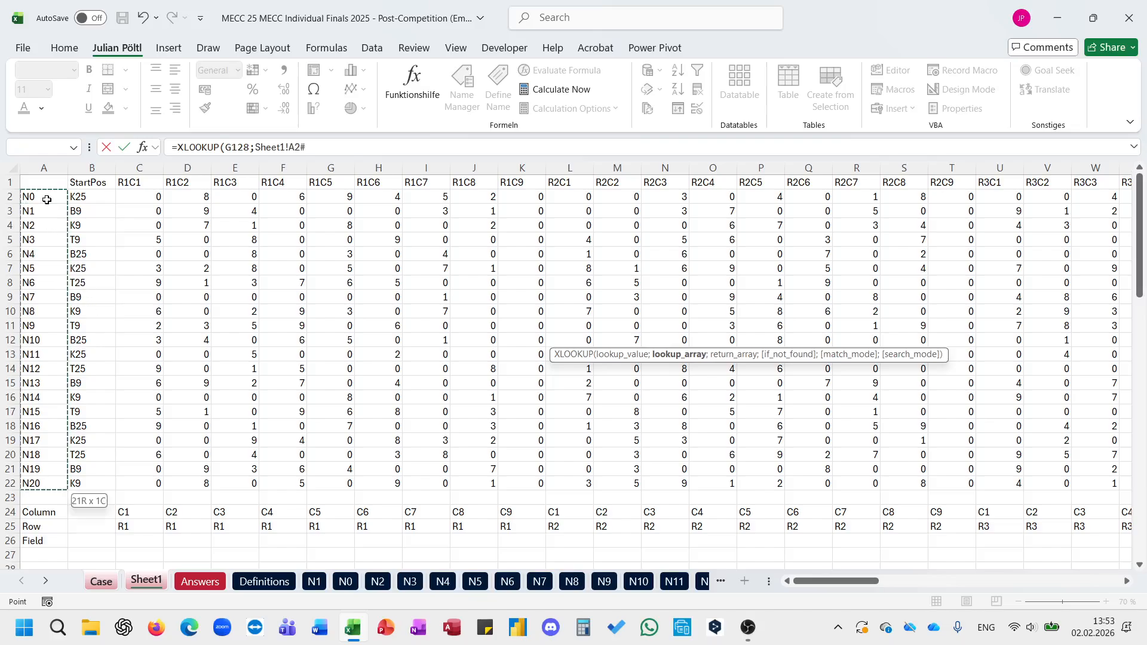
key("F4")
type(";")
Step: Complete the I128 XLOOKUP with Sheet1!$C$2:$CE$22 as the return array
left_click(146, 582)
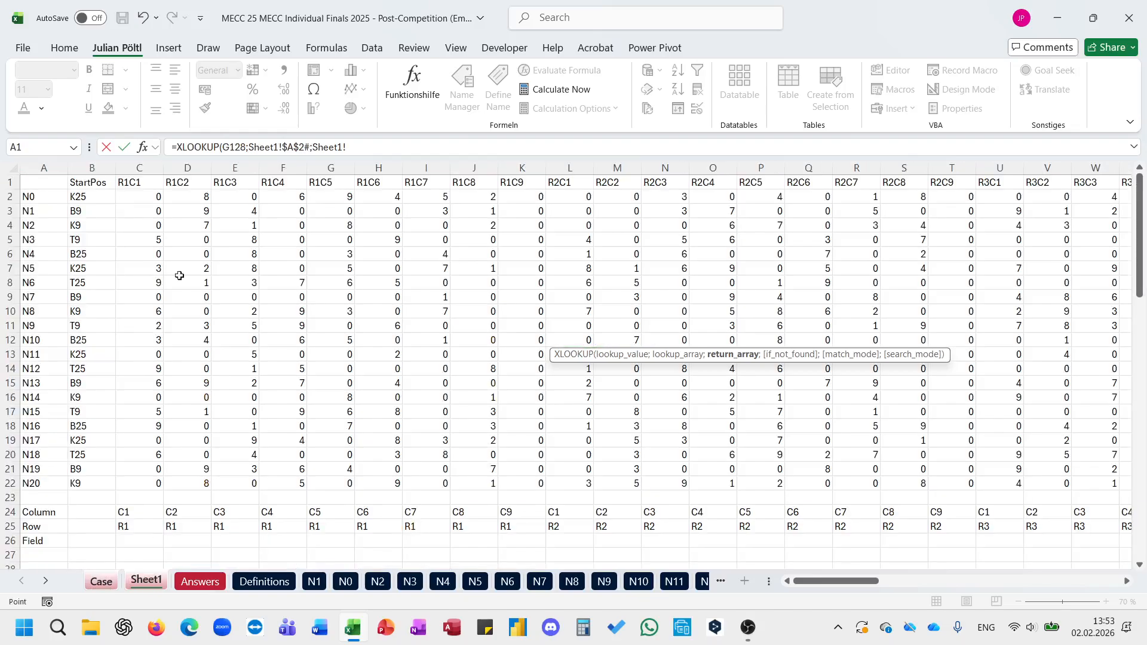
left_click(153, 196)
key("ctrl+shift+Right")
key("ctrl+shift+Down")
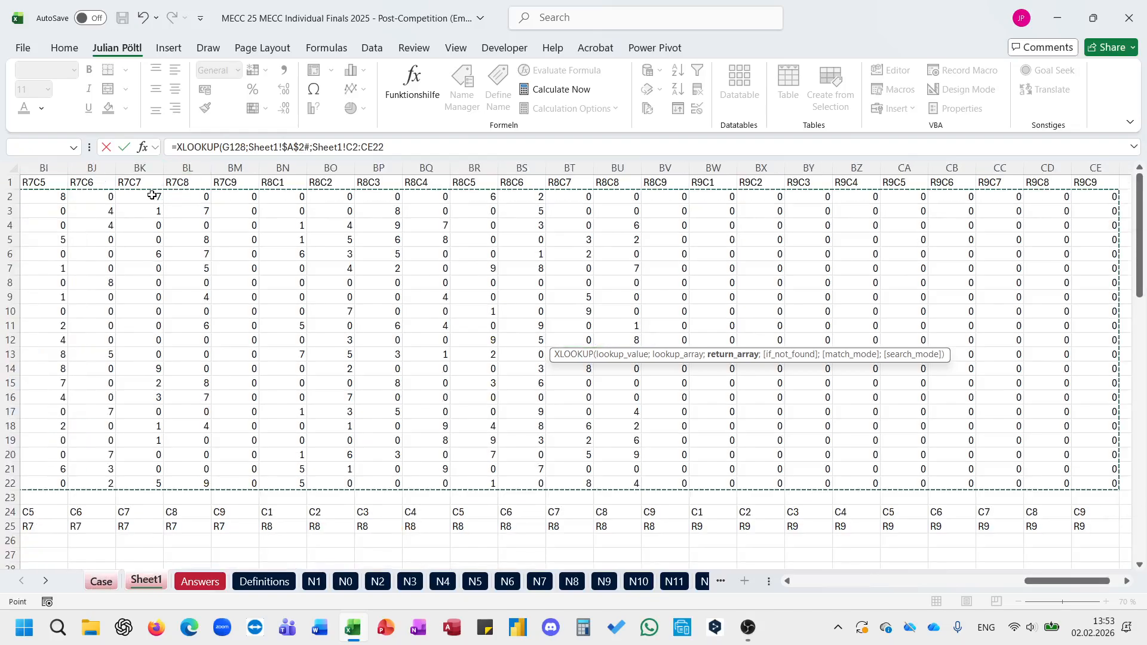
key("F4")
type(")")
key("Return")
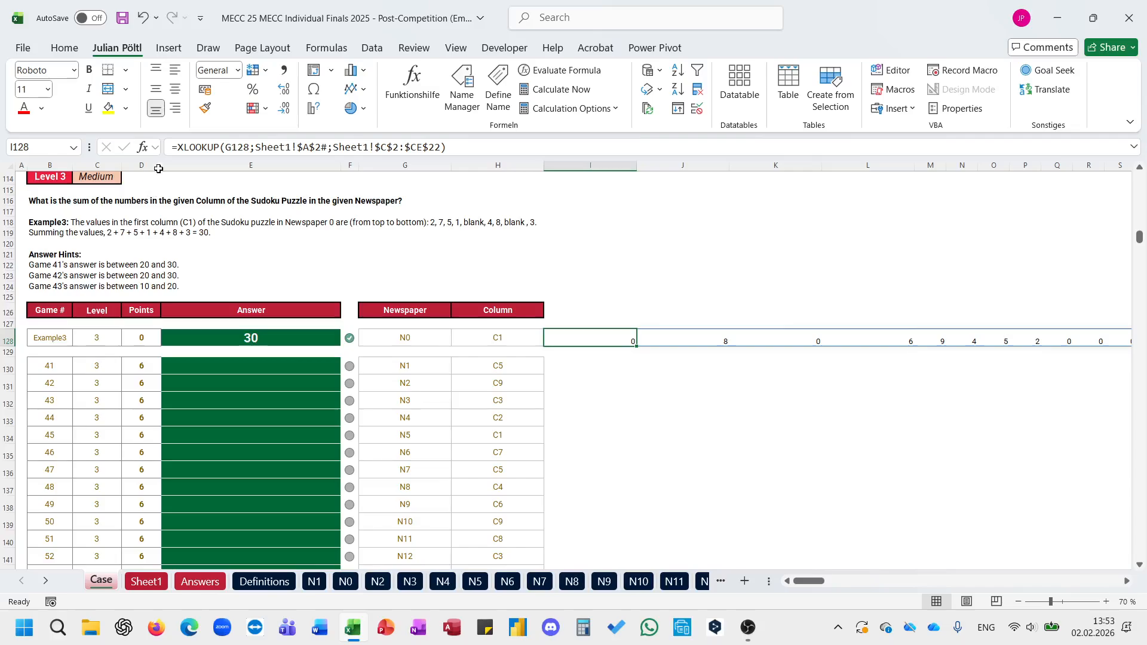
Step: Try wrapping the I128 formula in an outer XLOOKUP that looks up H128 in Sheet1!C24#
left_click(179, 140)
type("XLOOKUP(H128")
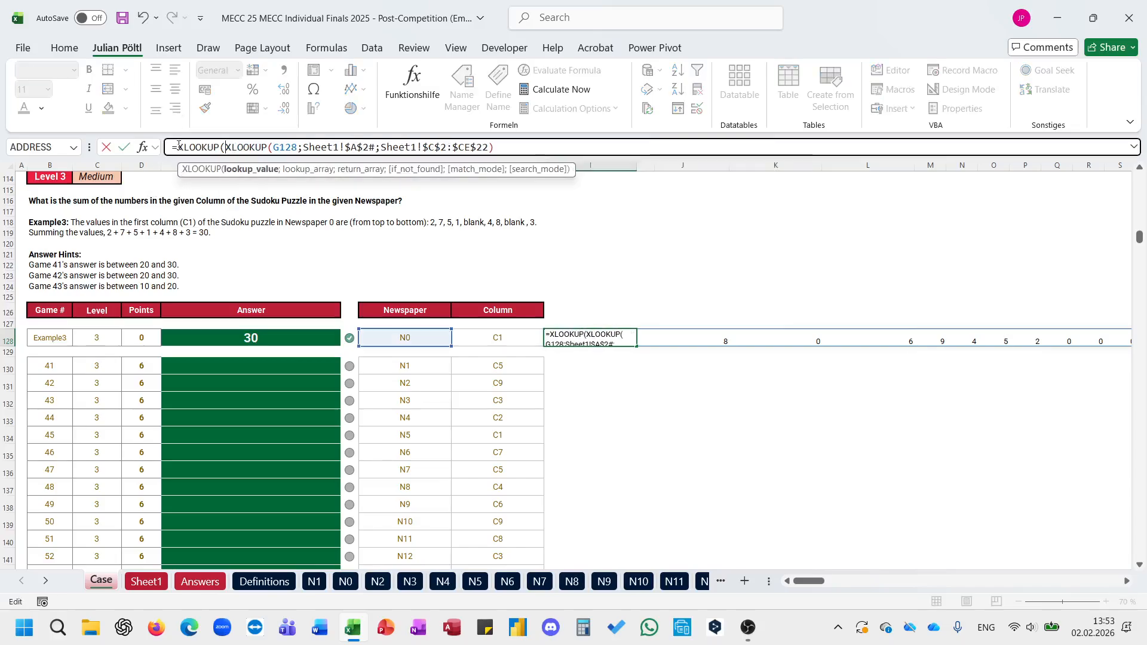
type(";")
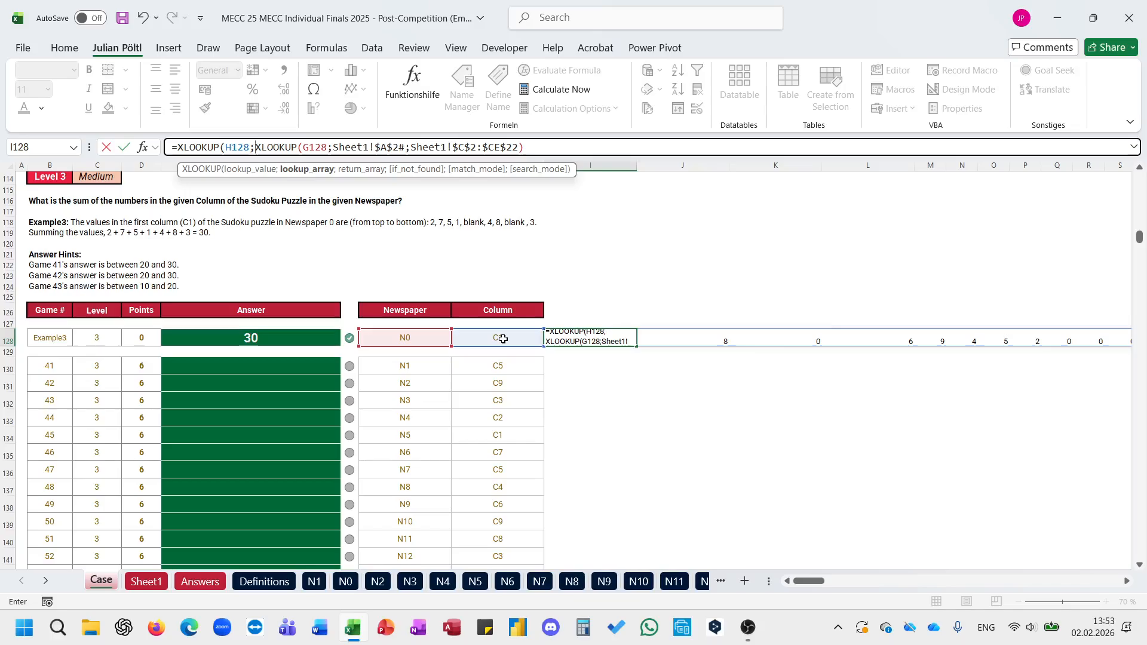
left_click(147, 581)
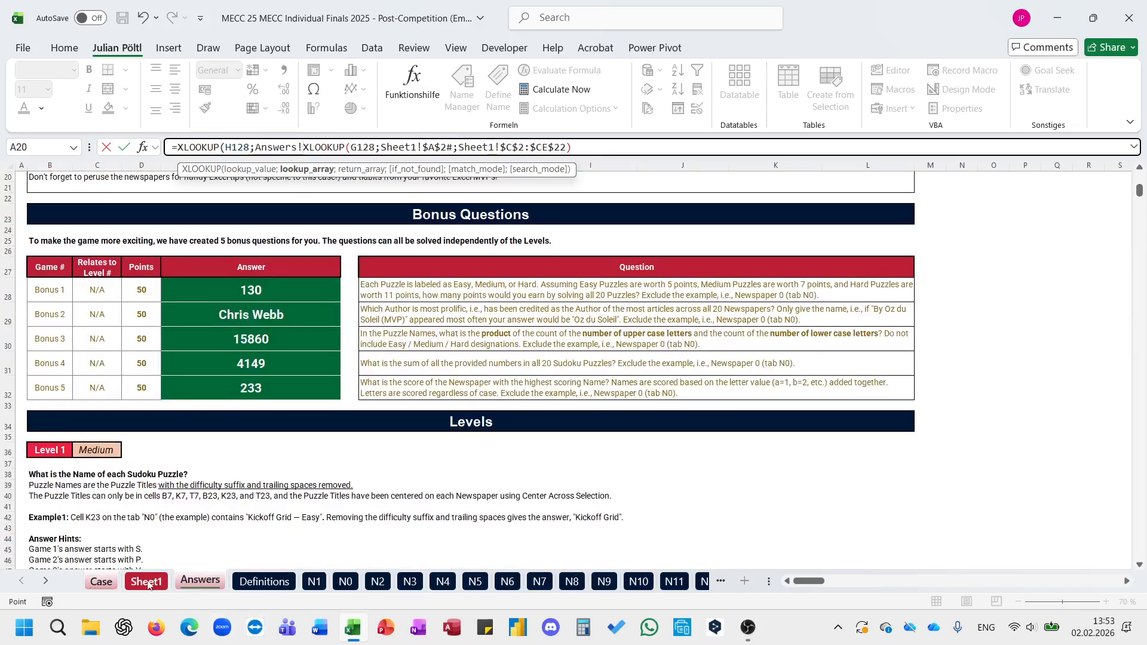
left_click(55, 510)
key("ctrl+Left")
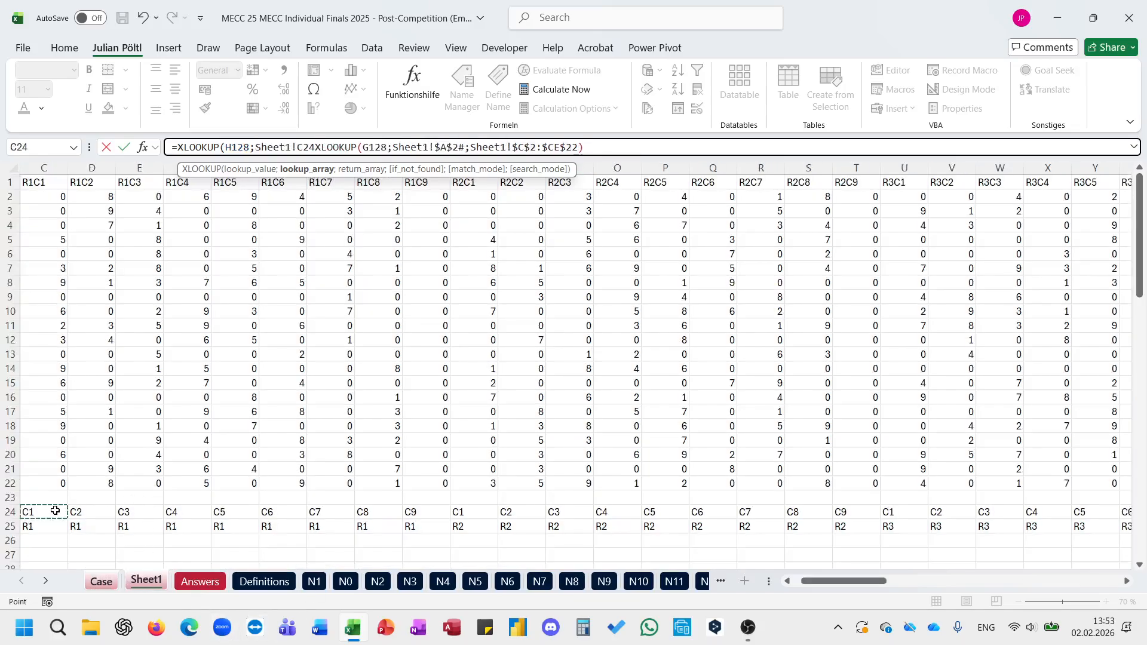
key("ctrl+shift+Right")
type(")")
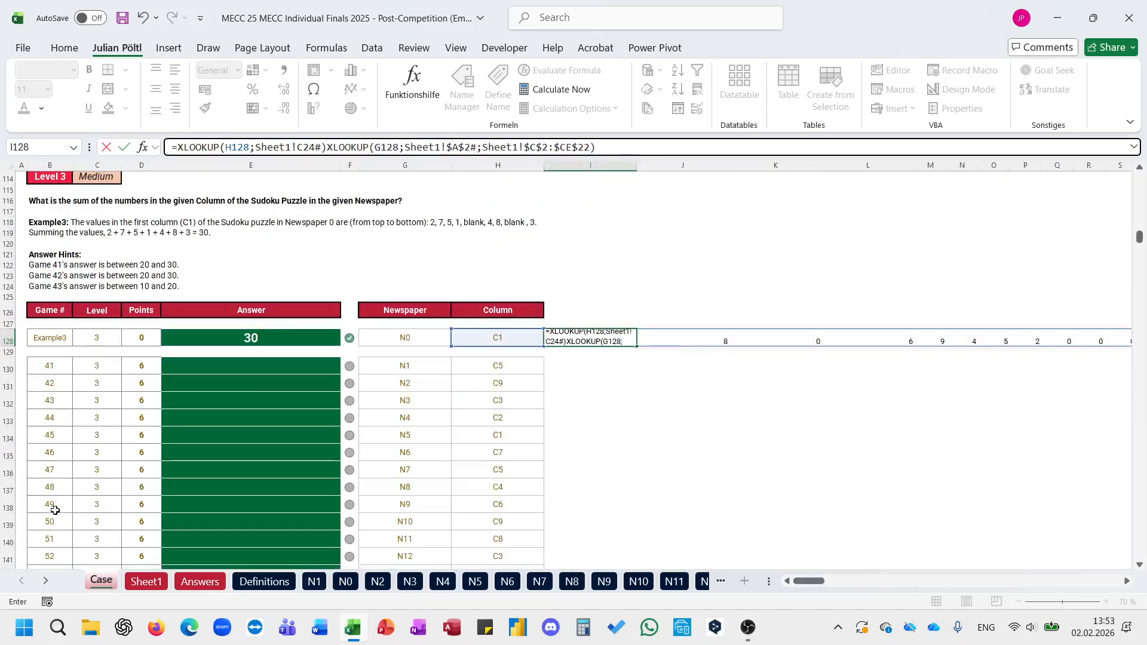
key("BackSpace")
type(";")
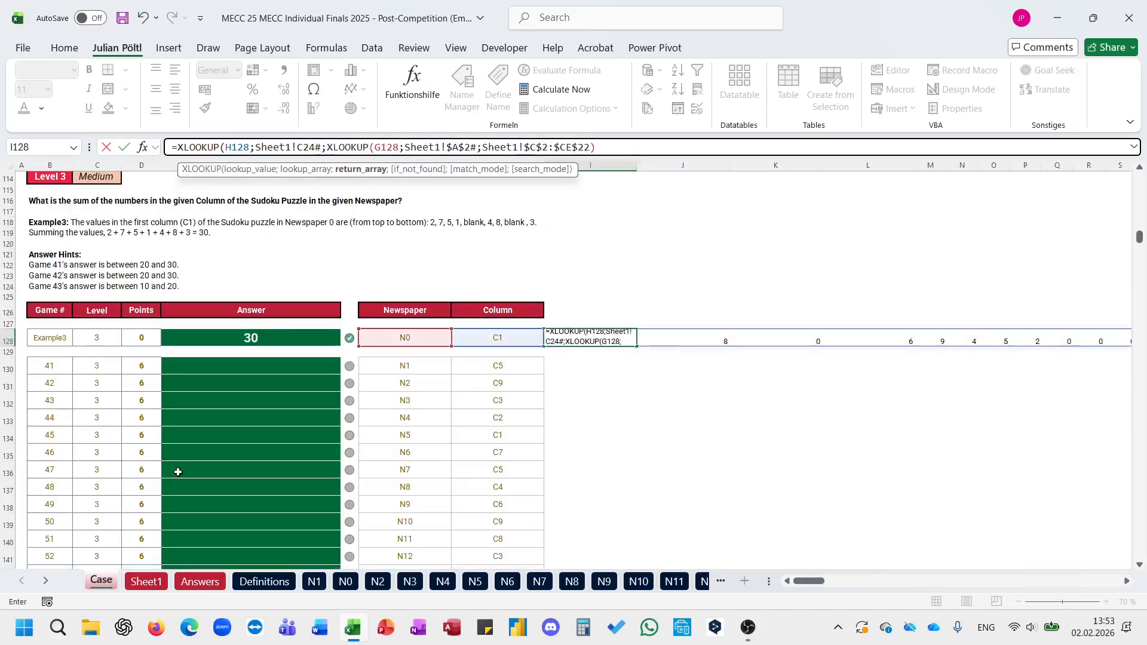
type(")")
key("Return")
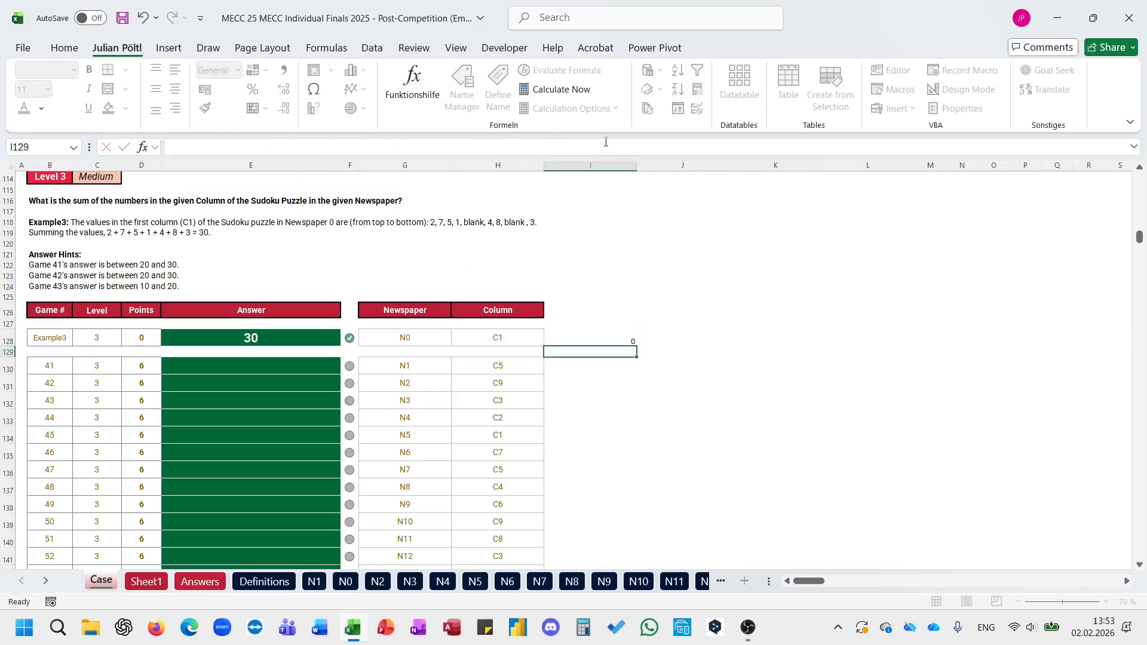
Step: Recheck the nested I128 formula and undo the outer XLOOKUP to review the spilled row of squares
left_click(606, 142)
key("Return")
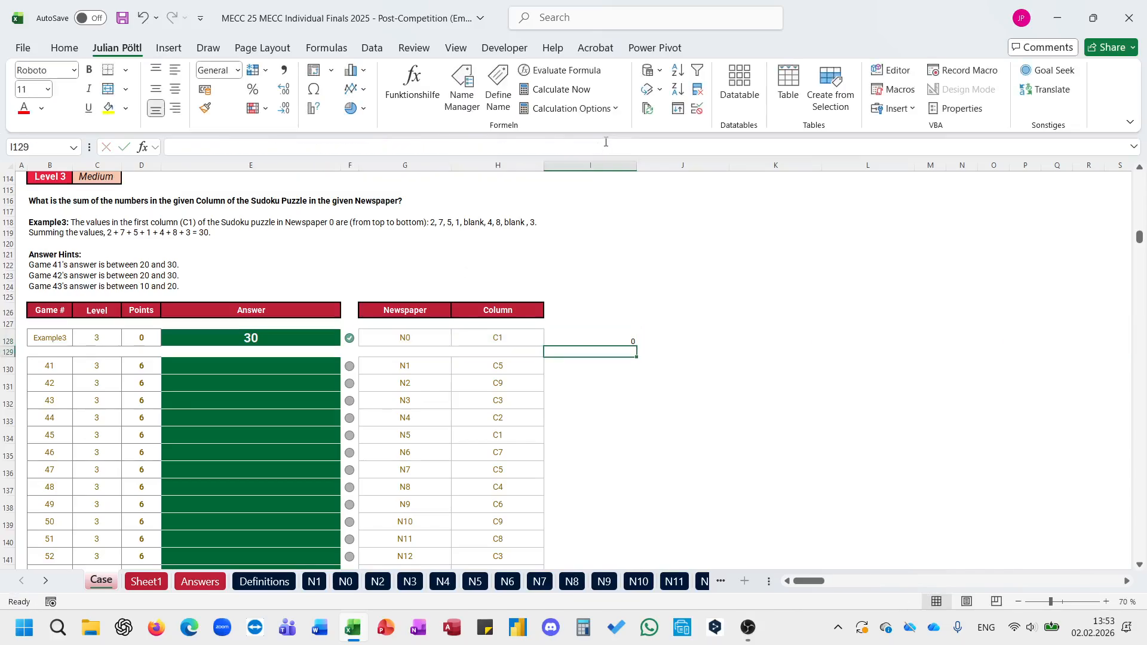
left_click(606, 141)
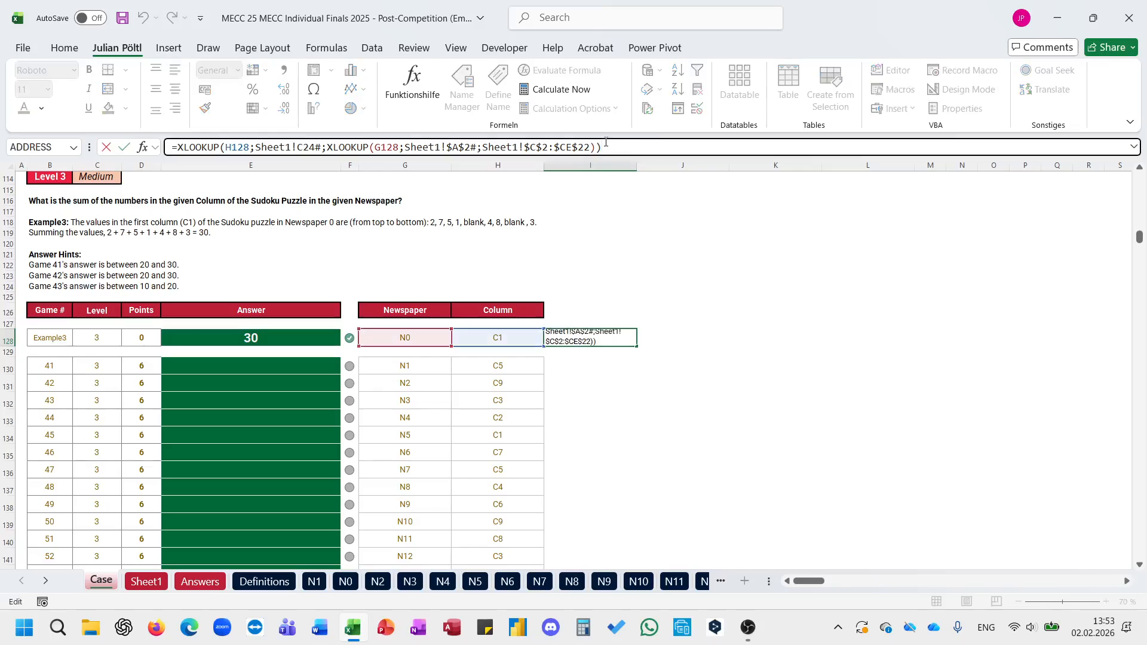
key("Return")
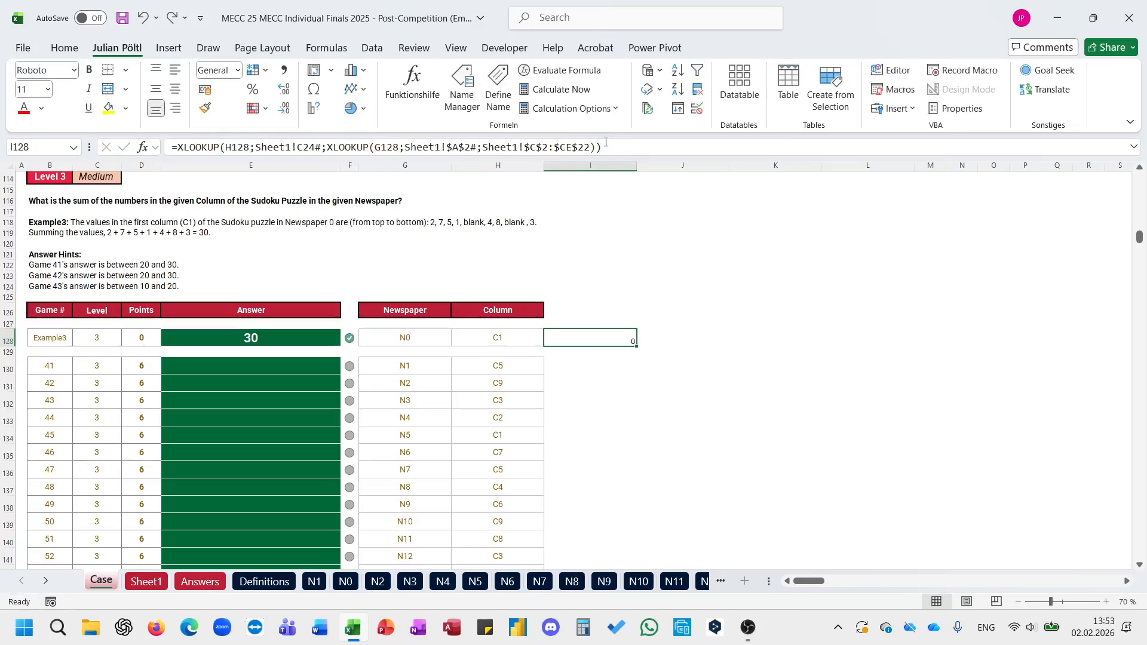
key("ctrl+z")
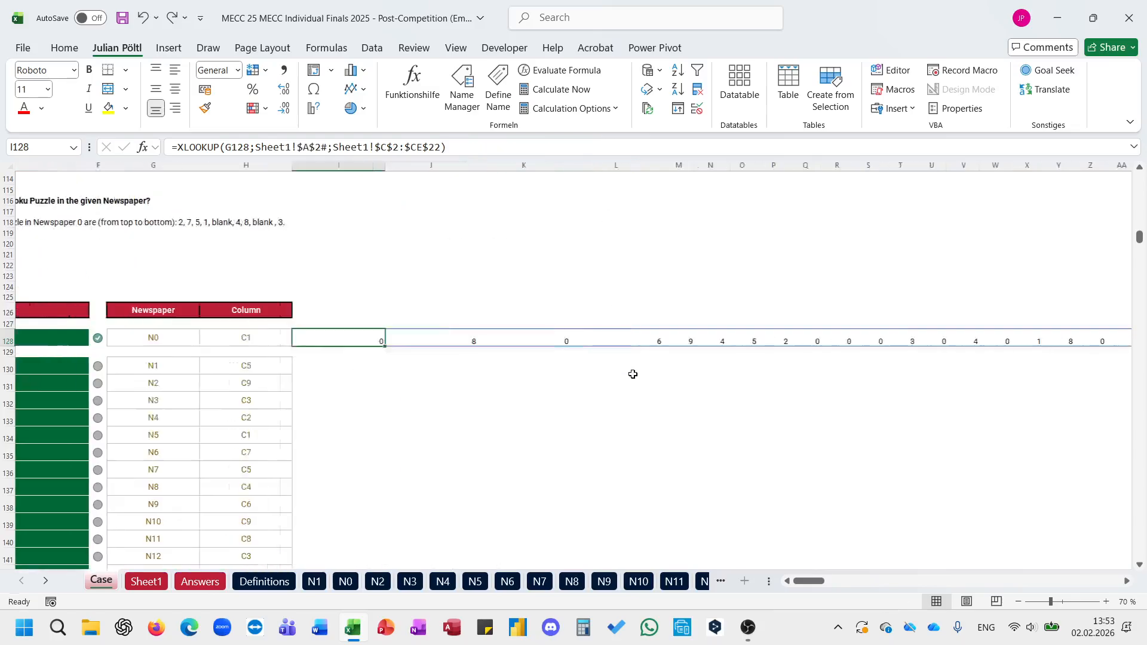
scroll(633, 374, "right", 5)
scroll(633, 374, "left", 5)
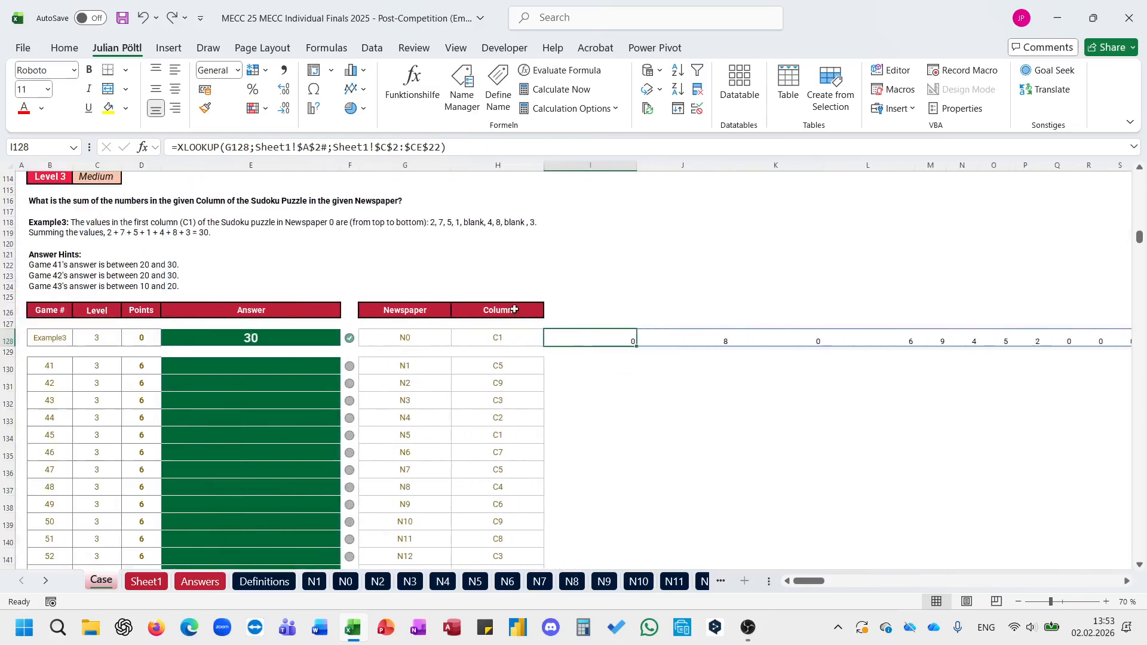
Step: Try the outer XLOOKUP in I128 again with H128 and the absolute range Sheet1!$C$24#, and undo it
left_click(179, 147)
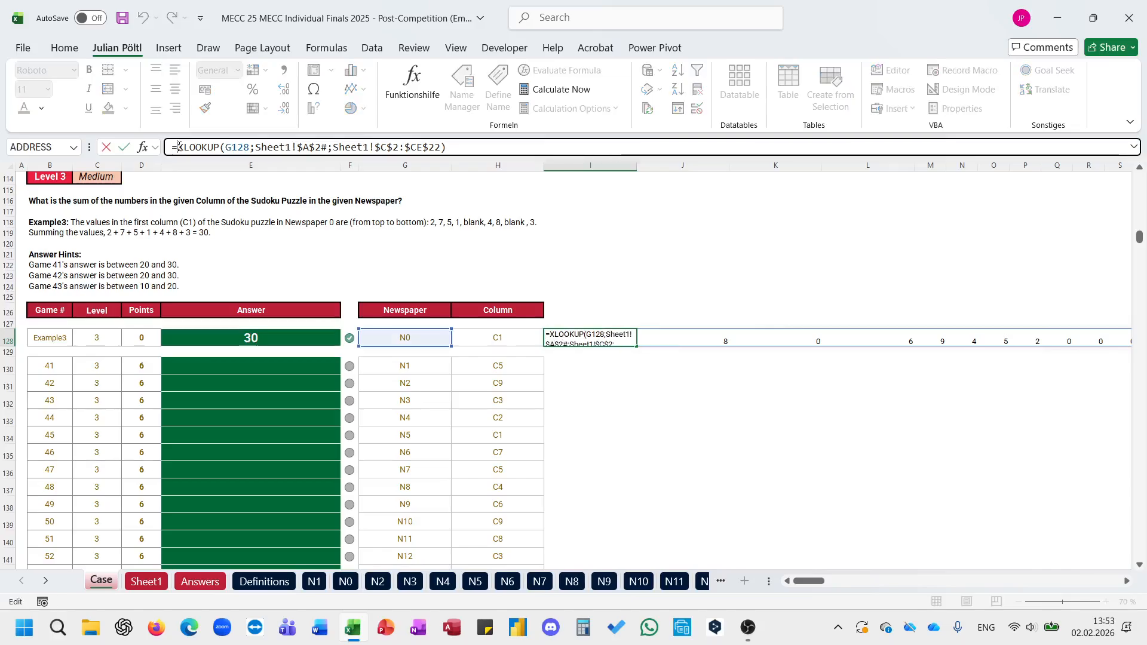
type("XLOOKUP(")
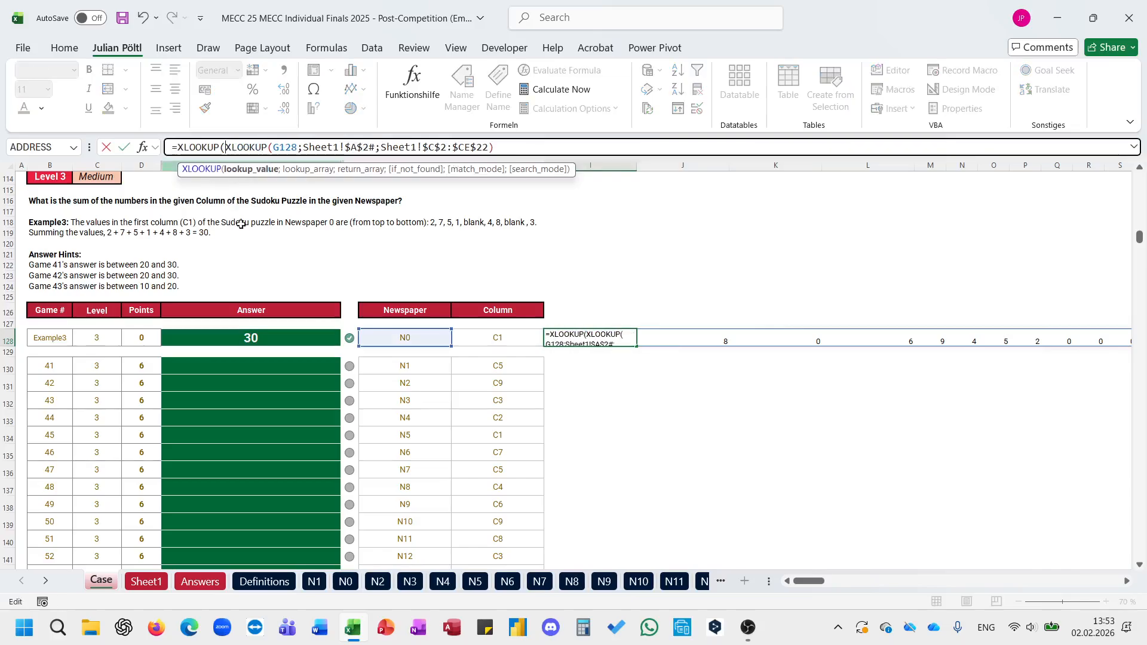
left_click(488, 338)
type(";")
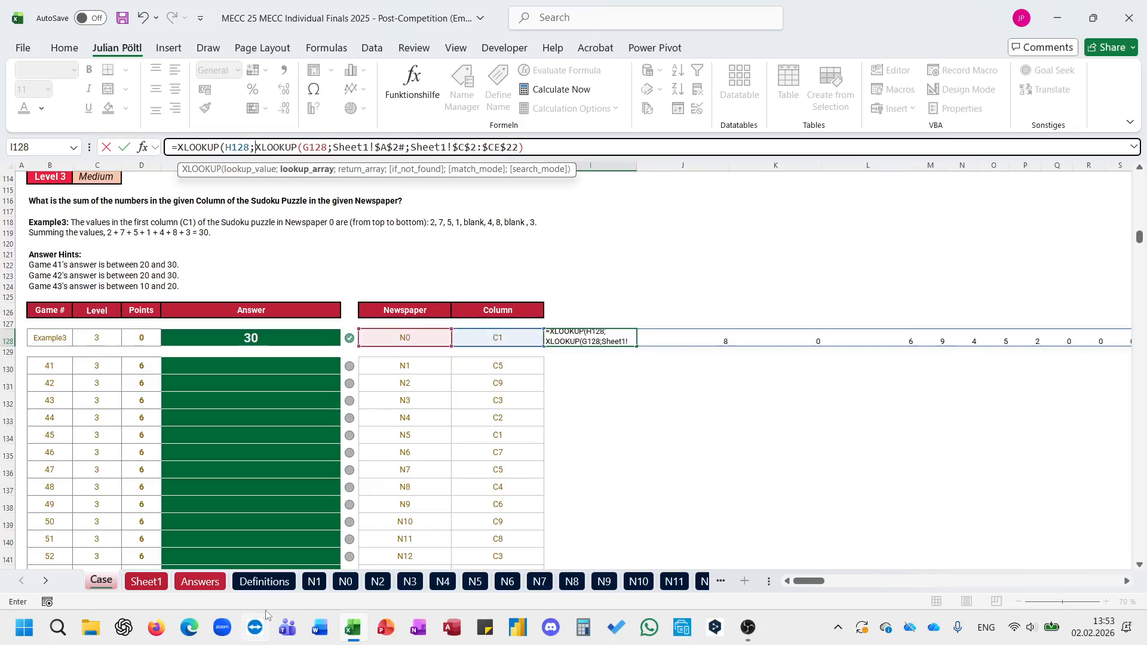
left_click(146, 581)
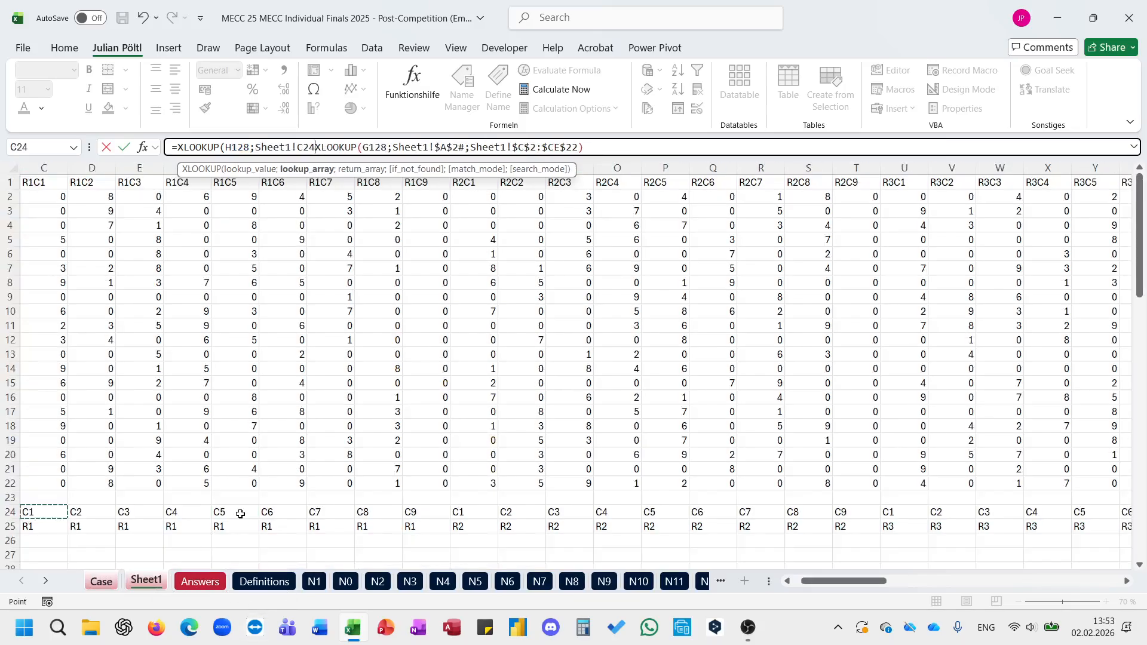
key("Left")
key("Right")
key("ctrl+shift+Right")
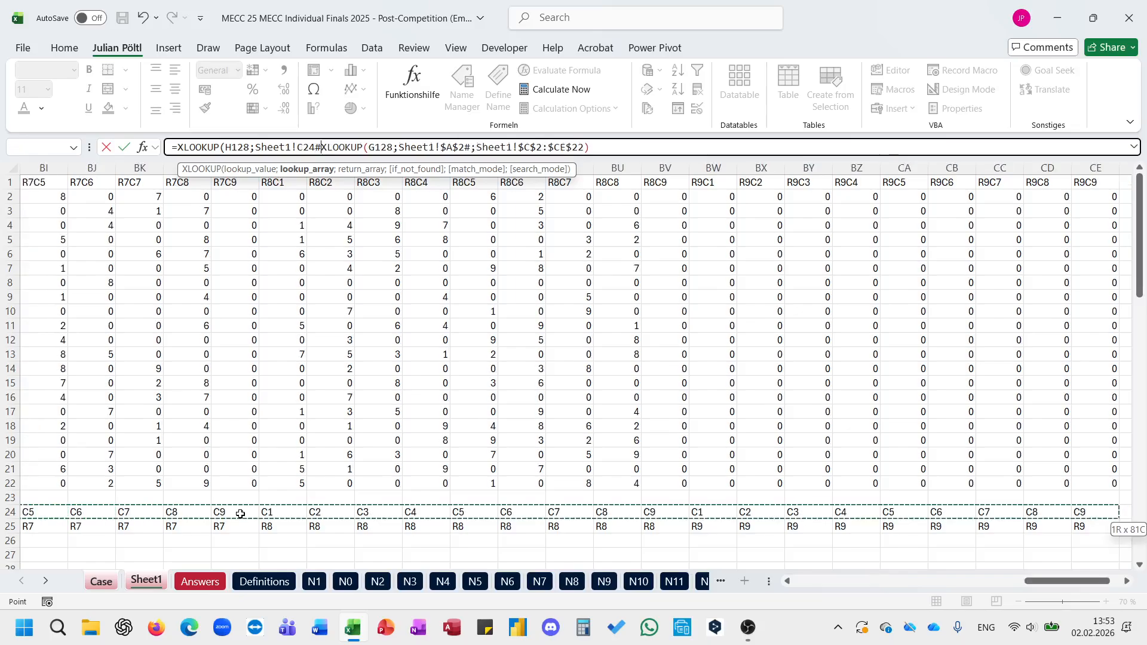
type(";")
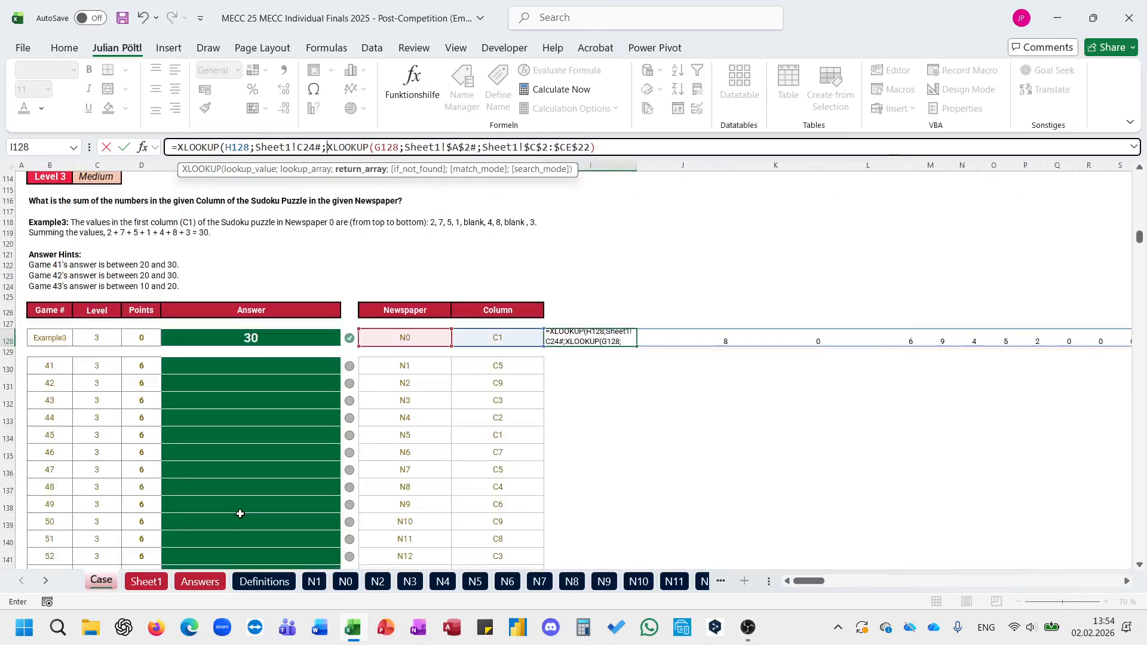
key("Left")
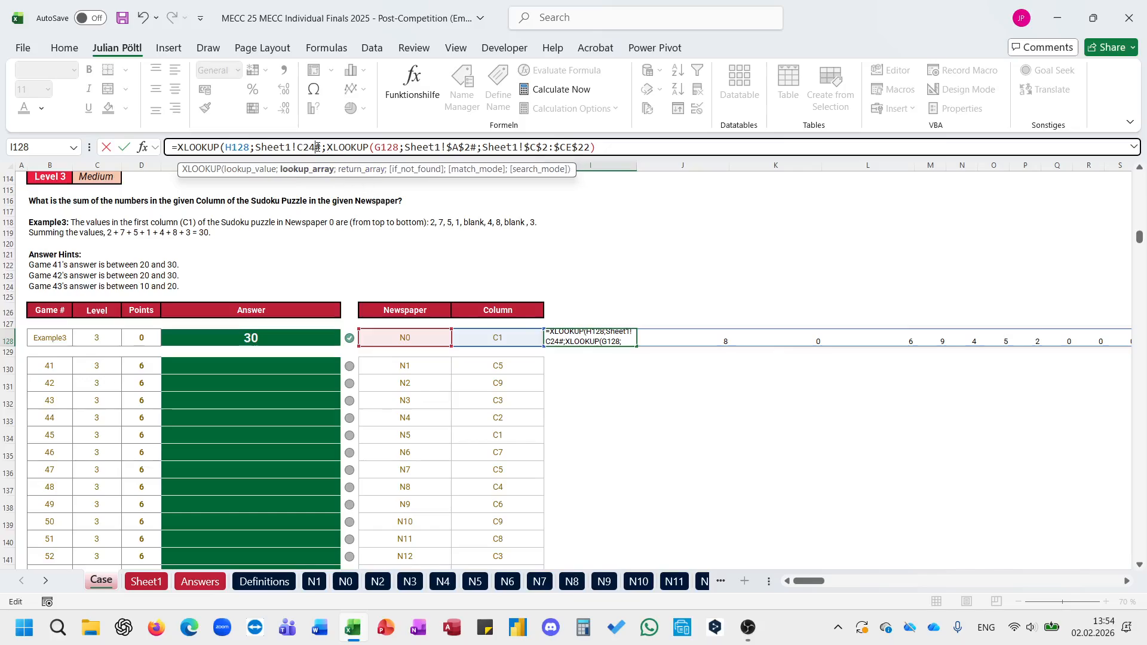
key("F4")
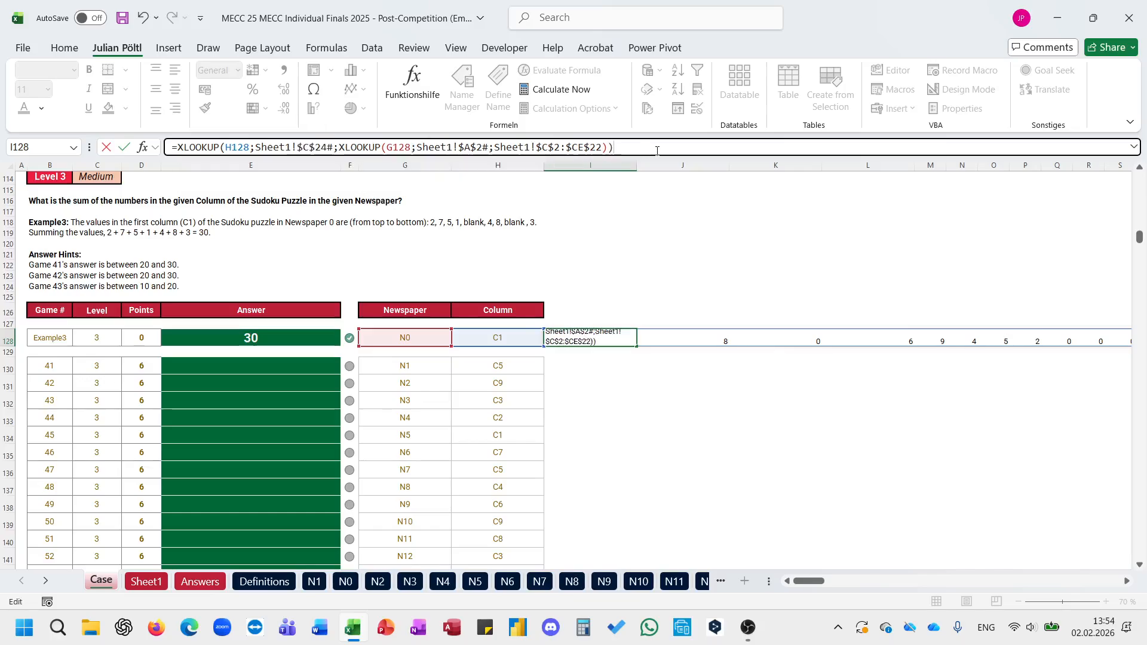
key("ctrl+Return")
key("ctrl+z")
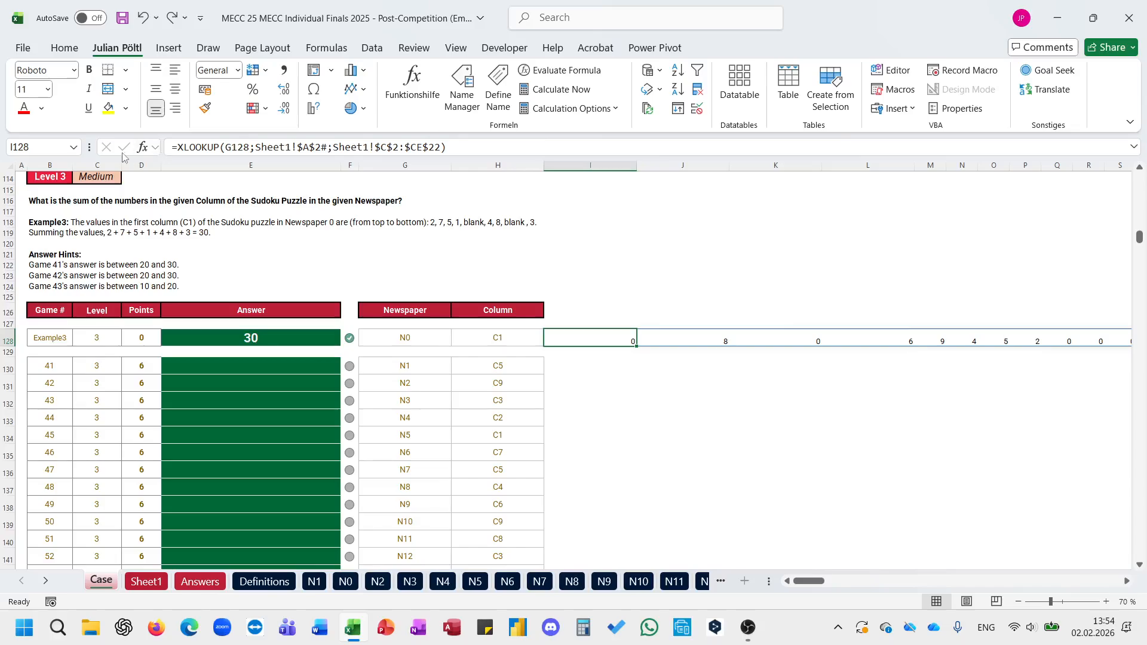
Step: Wrap the I128 XLOOKUP in a FILTER that keeps the squares where Sheet1!$C$24# equals H128
left_click(179, 146)
type("FILTER(")
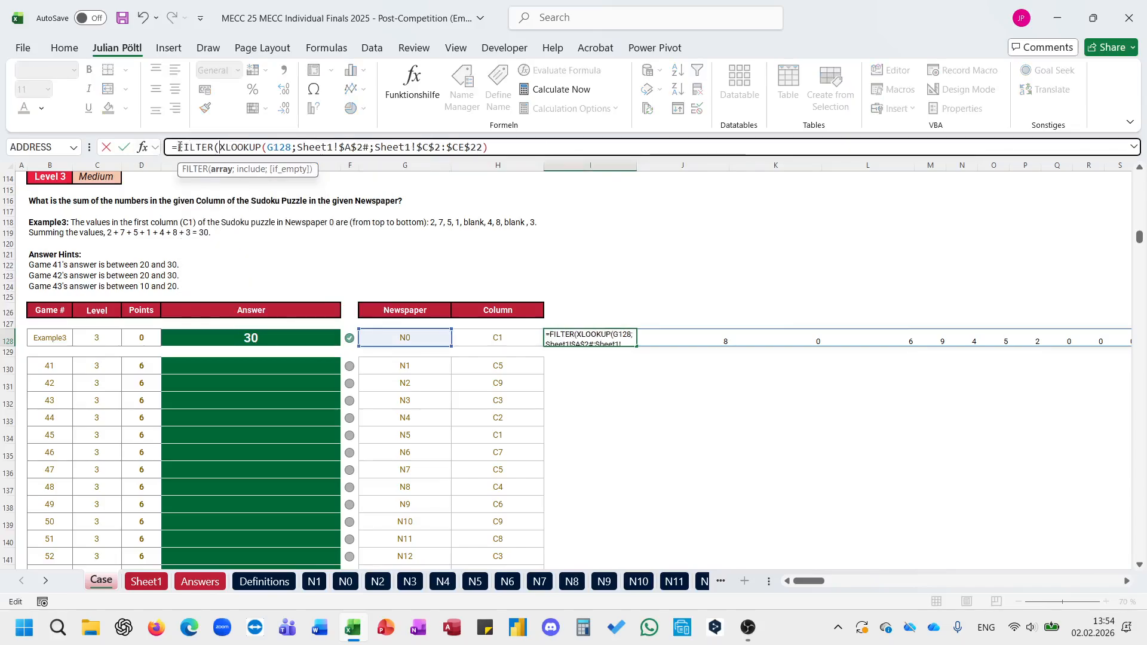
left_click(520, 141)
type(";")
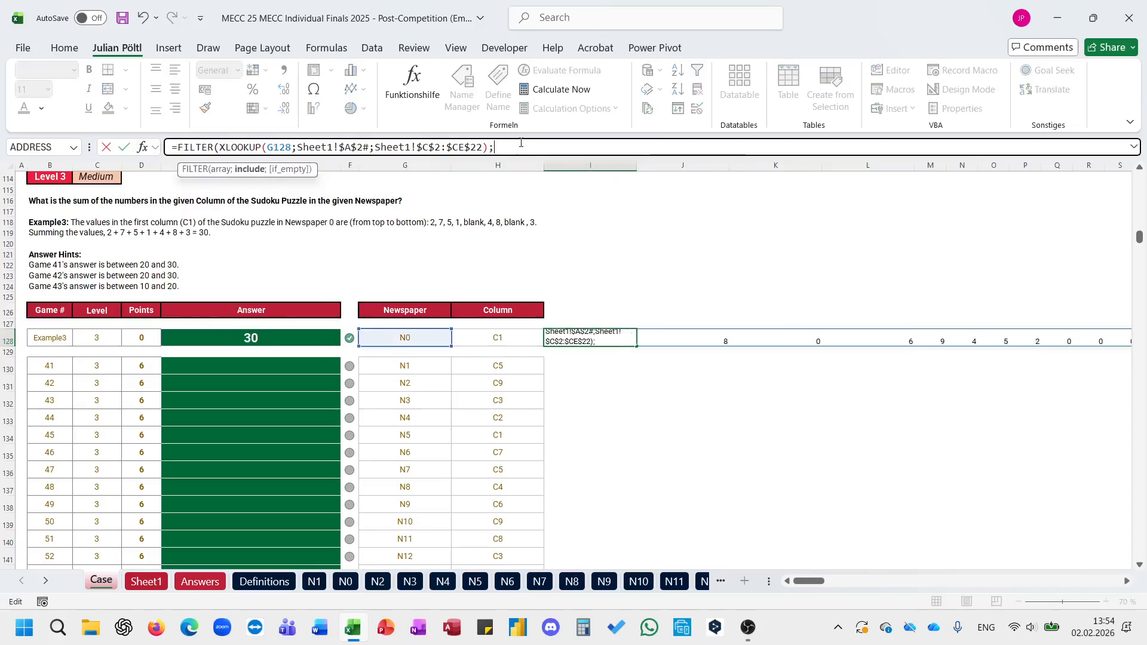
left_click(146, 582)
left_click(216, 512)
key("ctrl+Left")
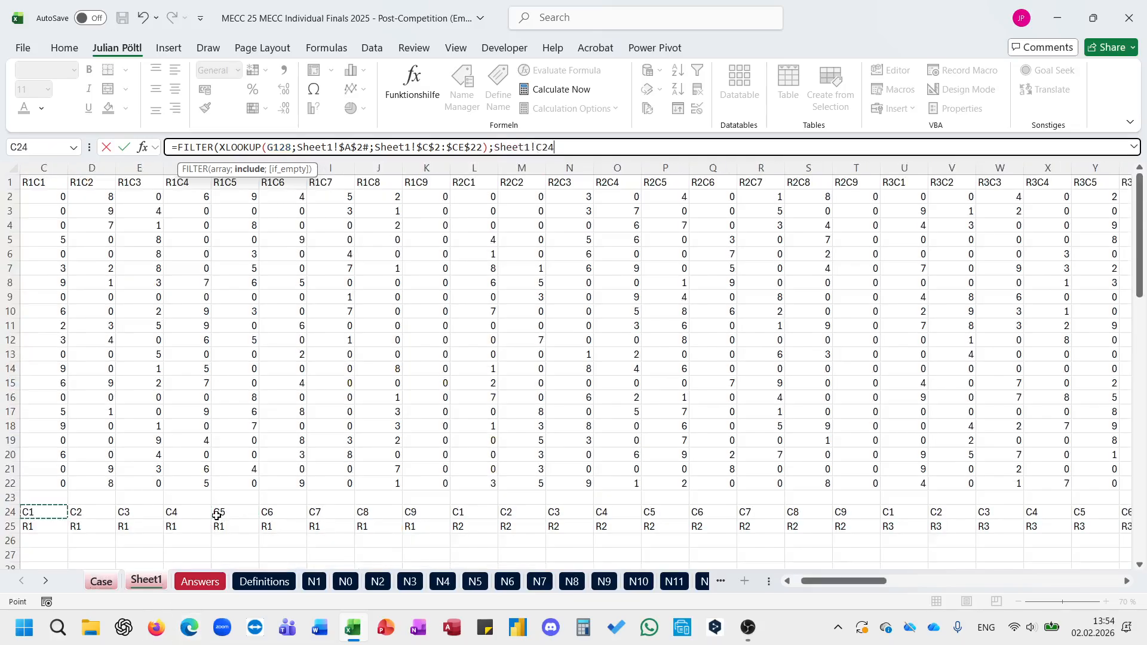
key("ctrl+shift+Right")
key("F4")
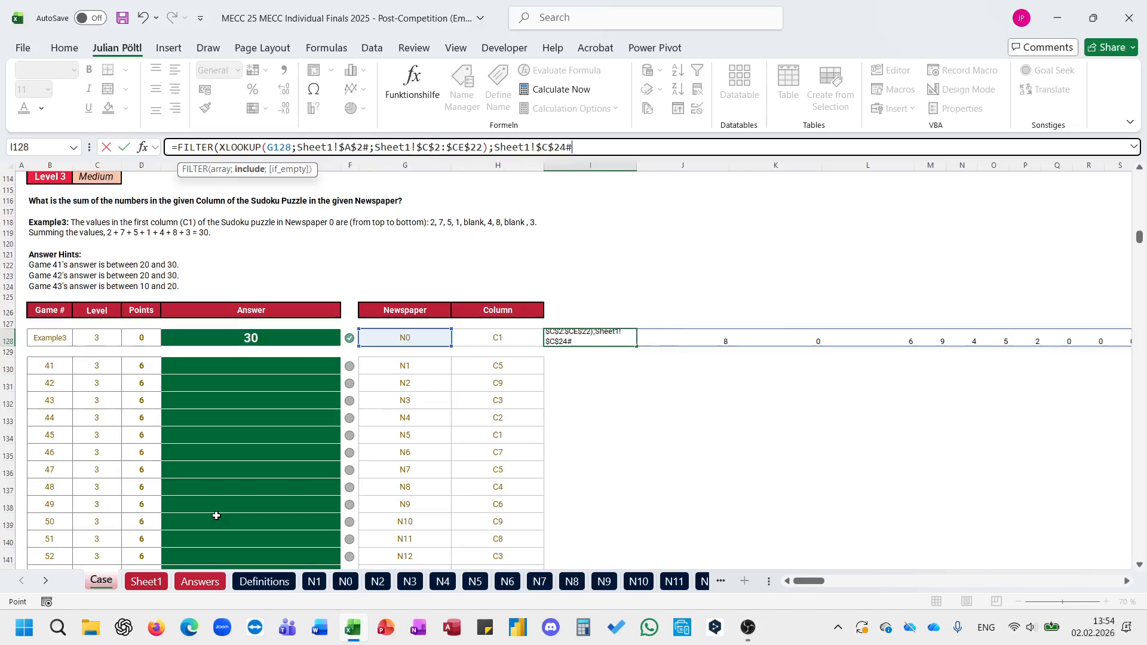
left_click(514, 337)
type(")")
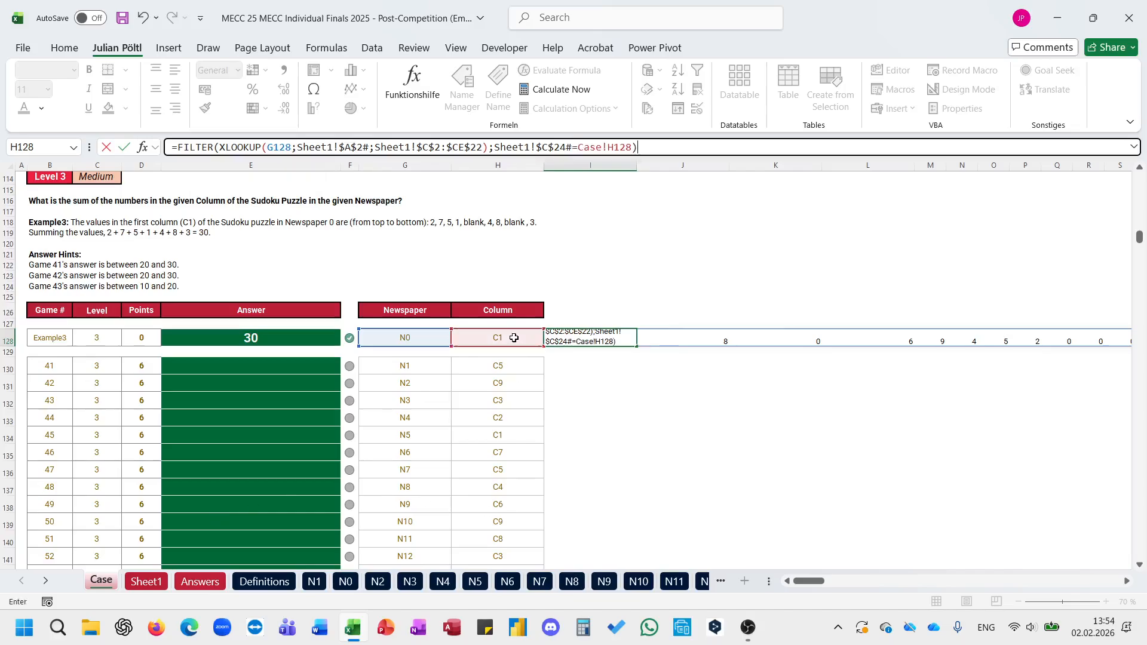
key("ctrl+Return")
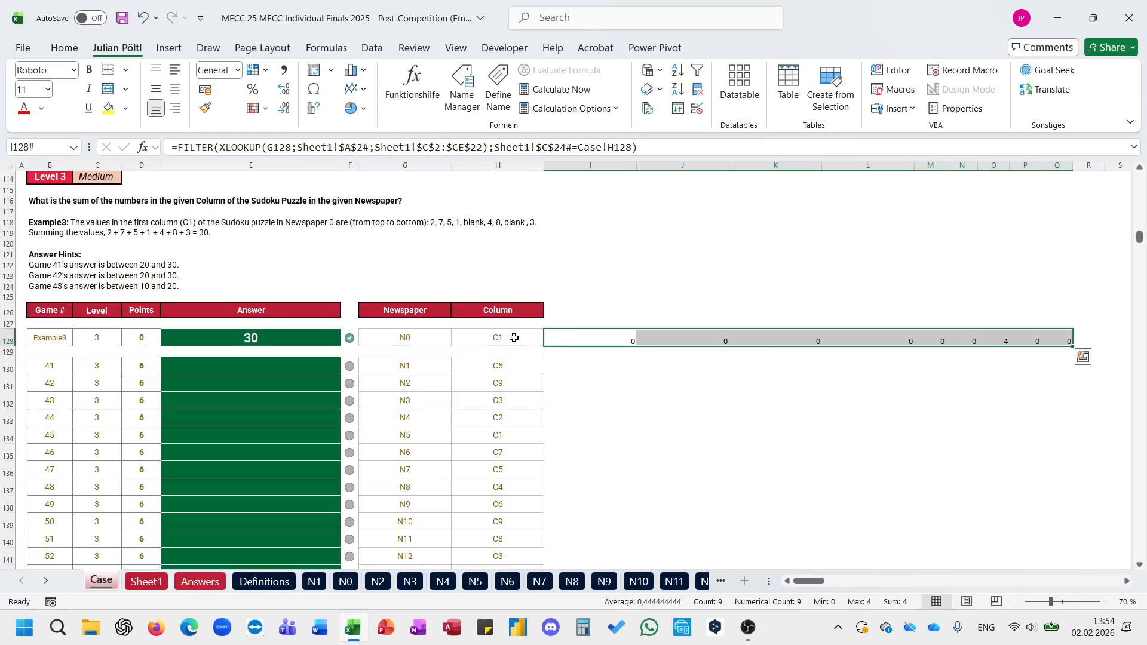
Step: Examine the helper sheet's square formulas in H8 and L2 and compare them with the Level 2 formulas in J91 and L91
left_click(159, 586)
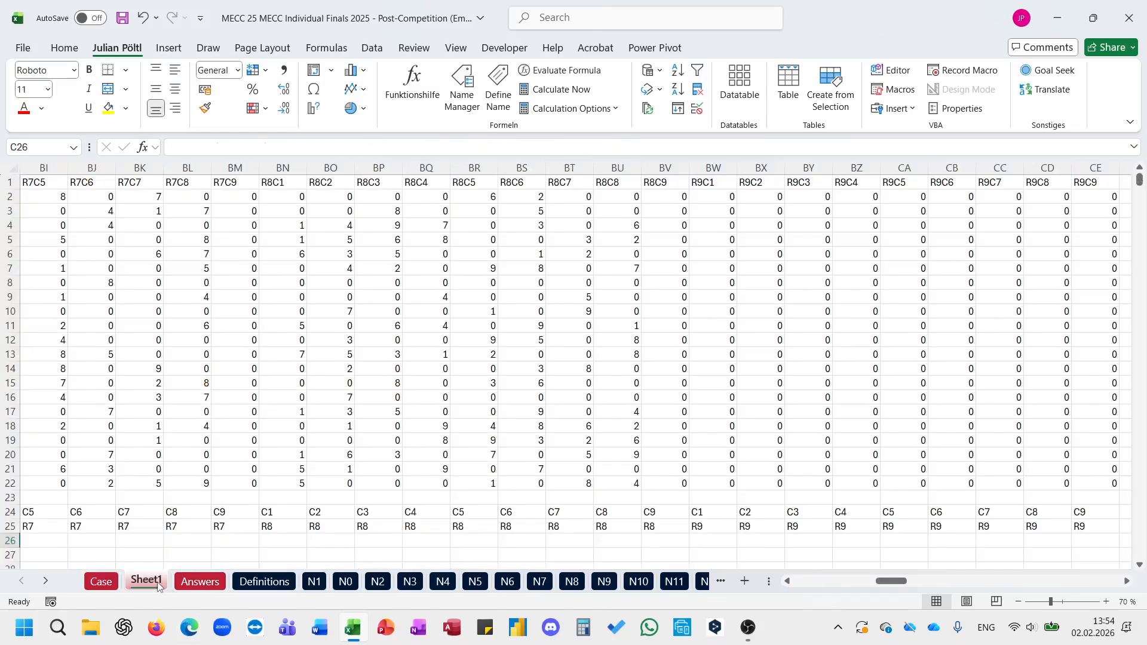
scroll(243, 374, "left", 20)
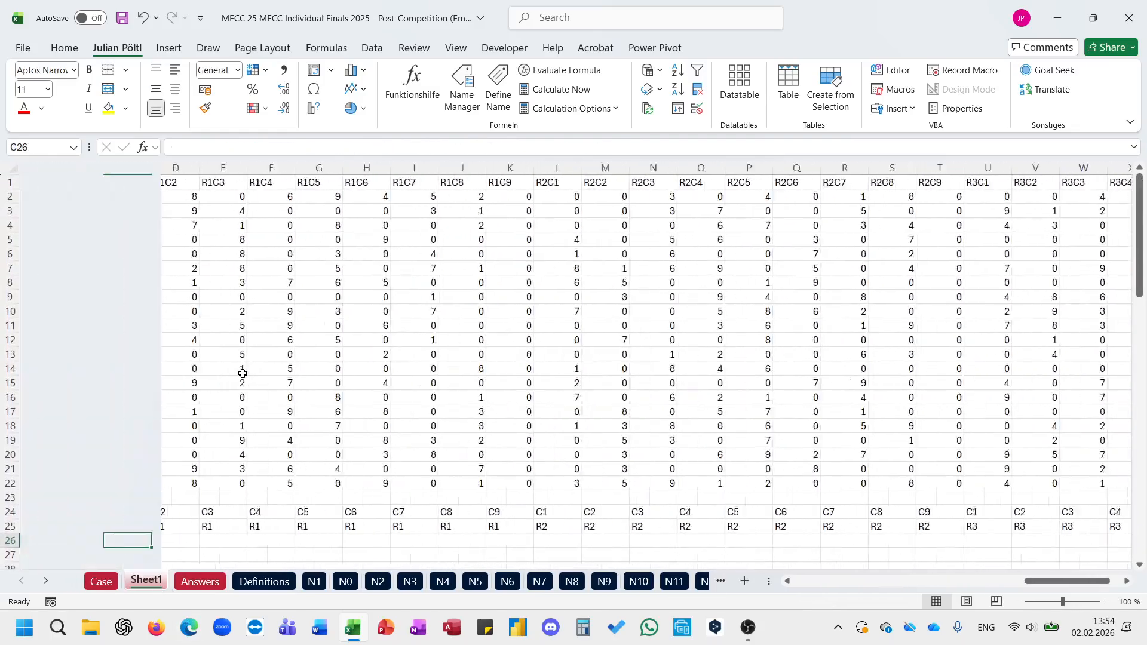
left_click(379, 283)
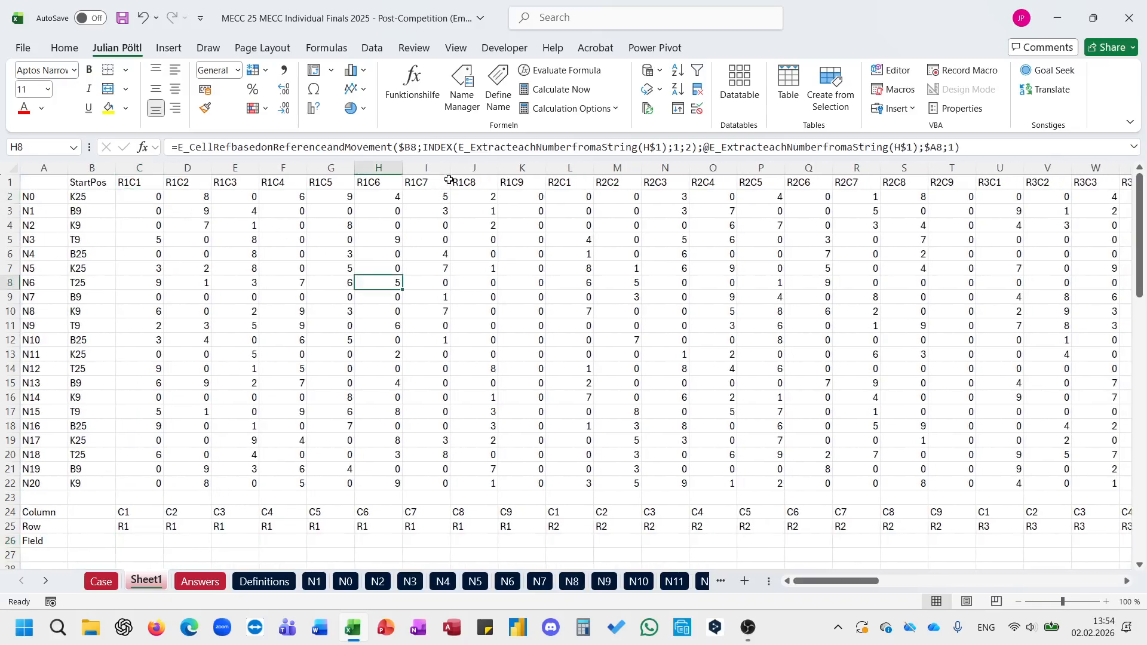
left_click(455, 148)
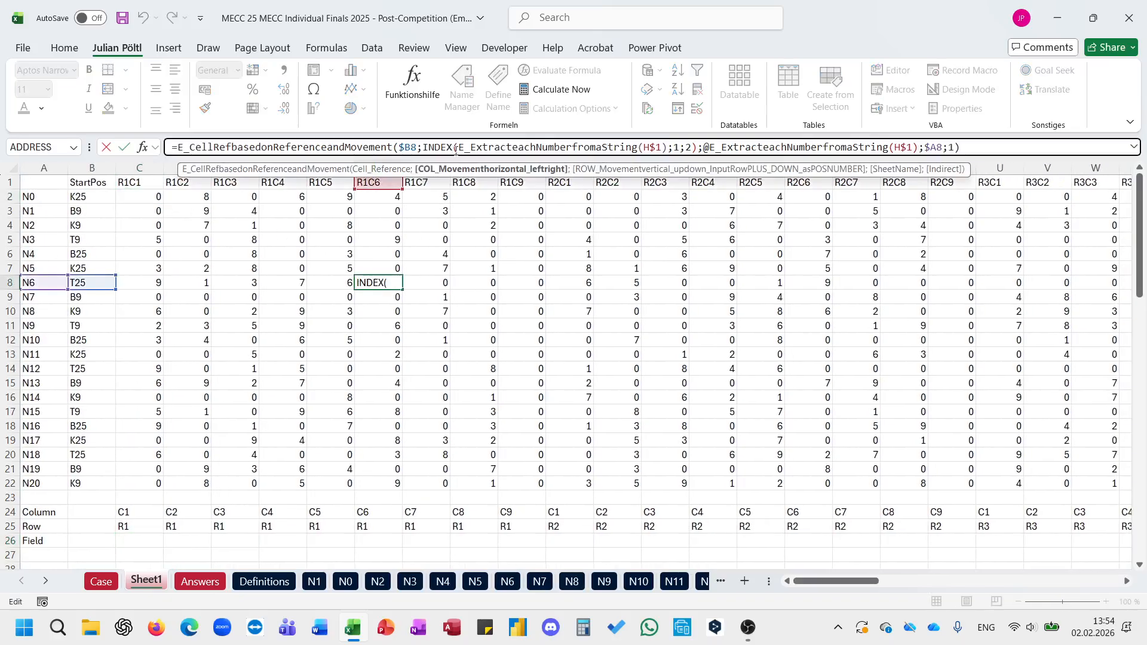
key("Escape")
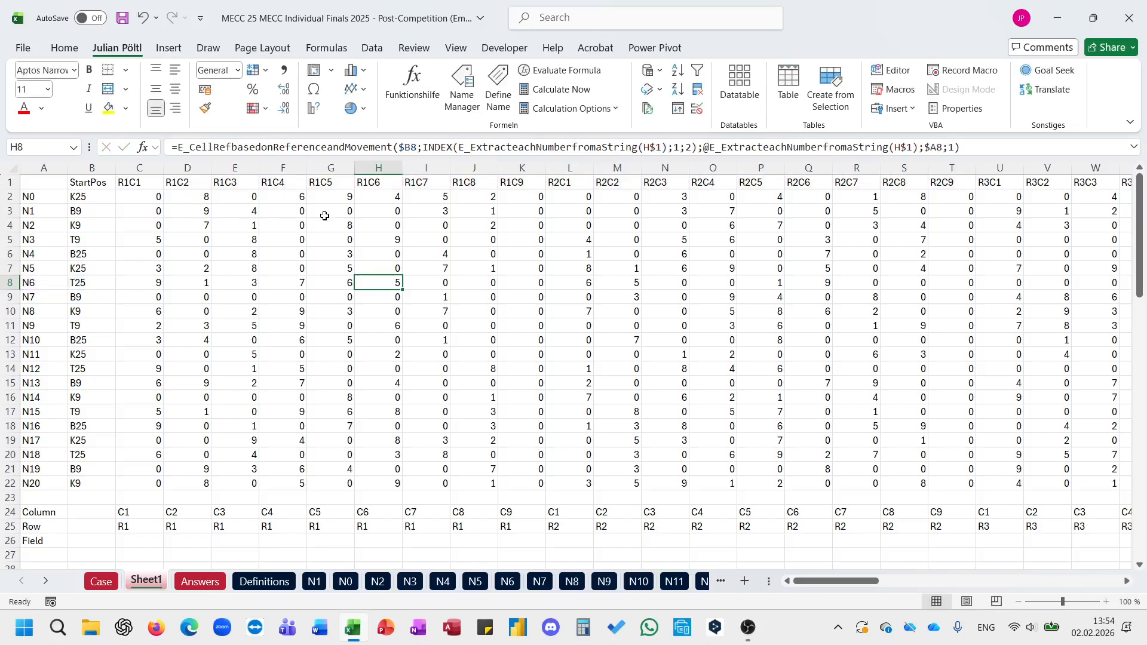
left_click(549, 196)
left_click(646, 147)
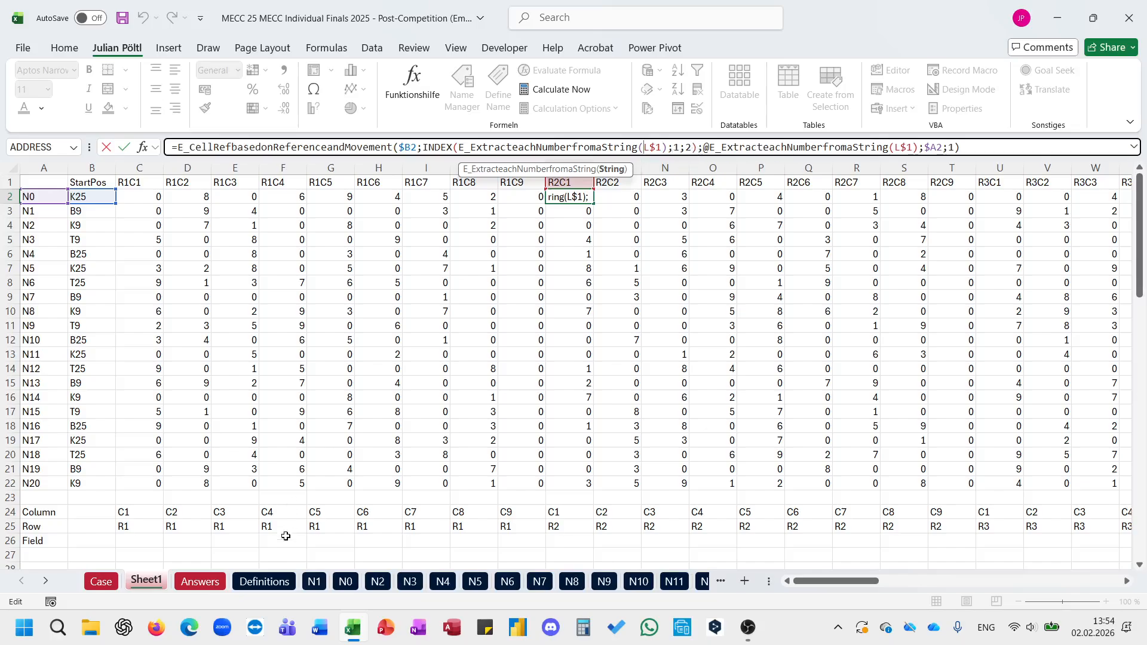
key("Escape")
left_click(102, 581)
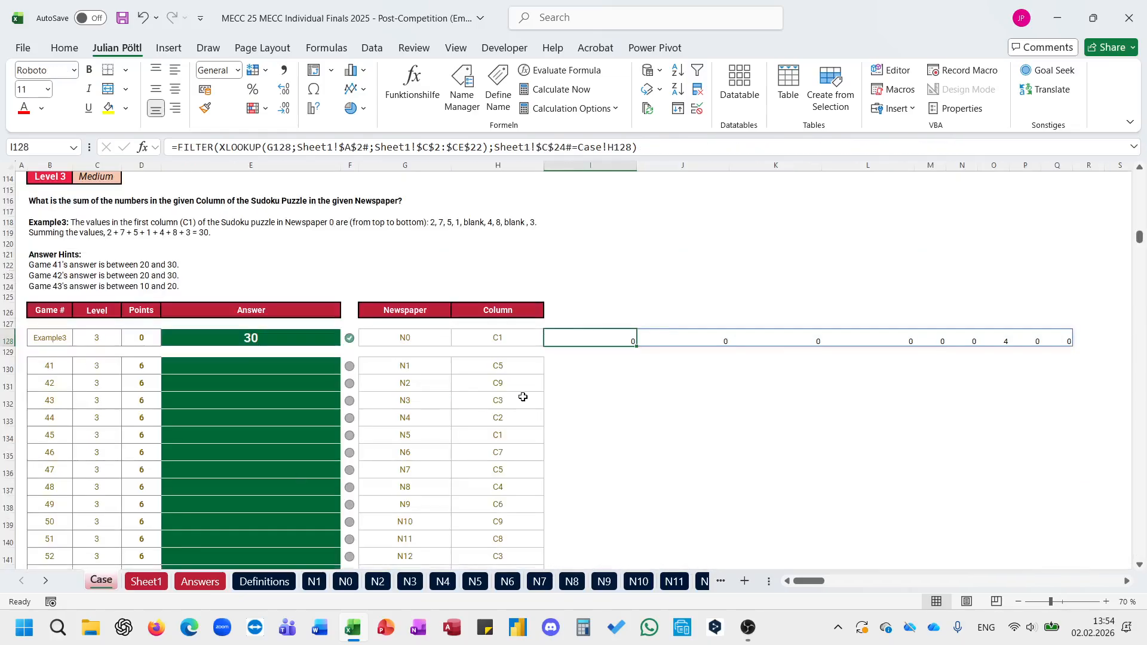
scroll(659, 359, "down", 2)
left_click(726, 231)
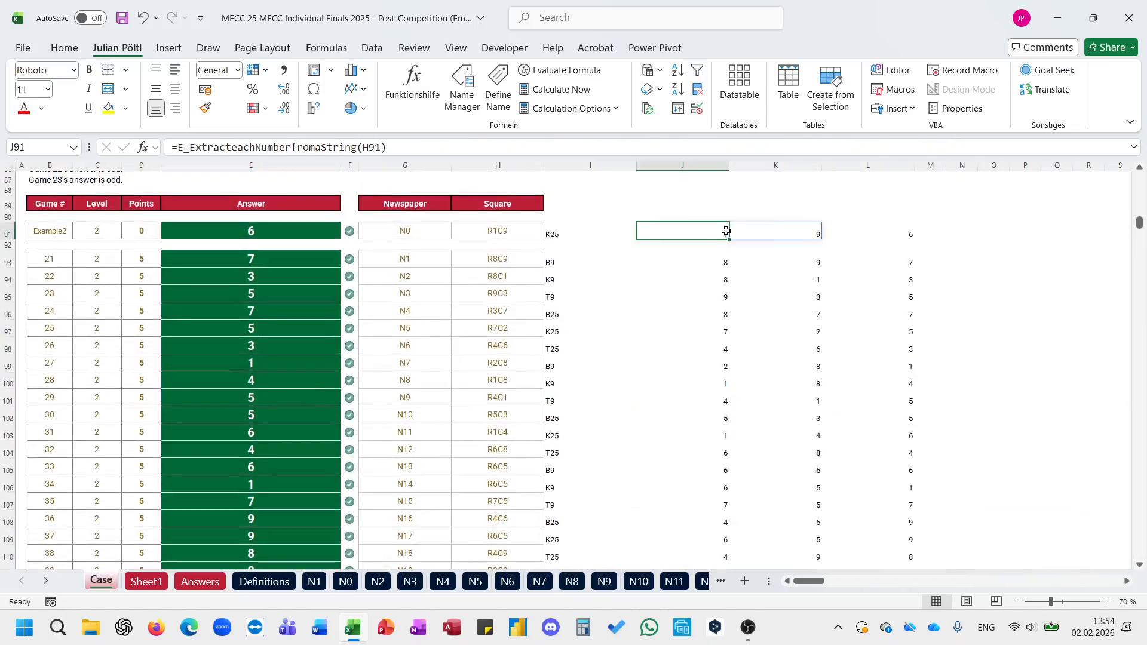
left_click(856, 224)
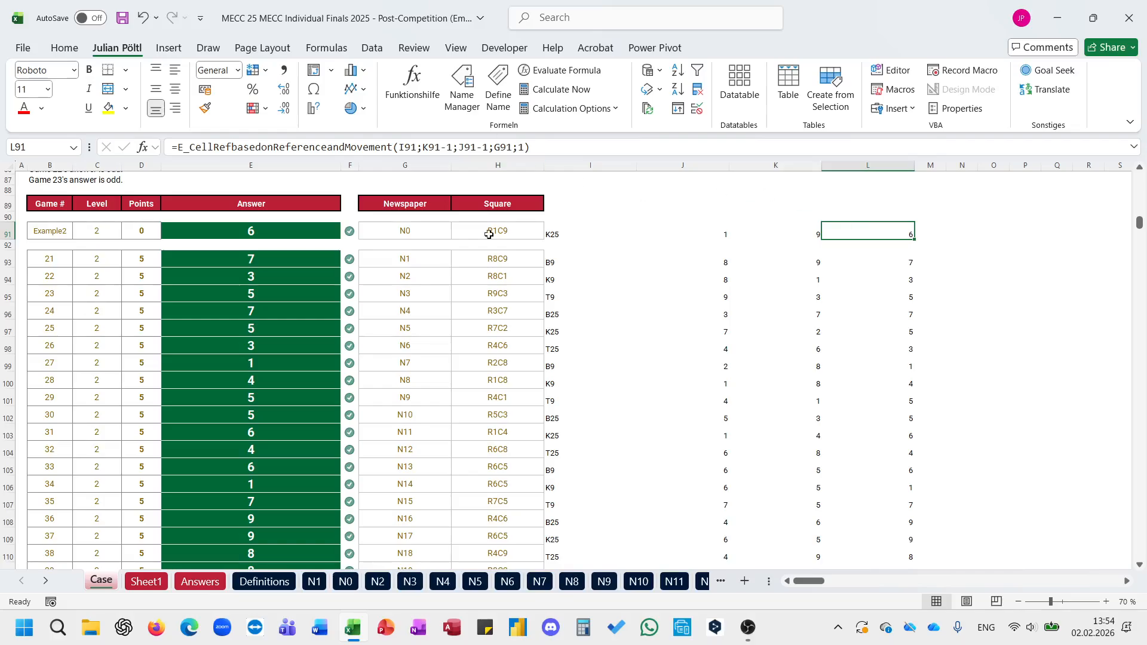
Step: Subtract 1 from both the column and row movement in Sheet1's C2 formula and copy it across C2:CE22
left_click(147, 581)
left_click(154, 198)
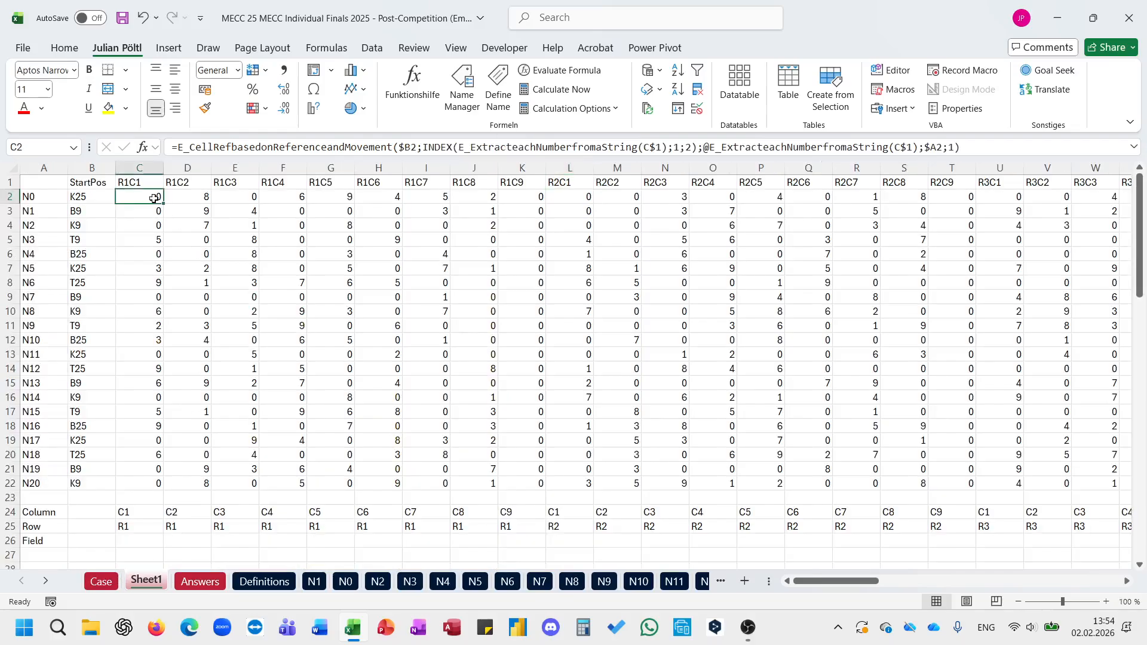
left_click(697, 146)
type("-1")
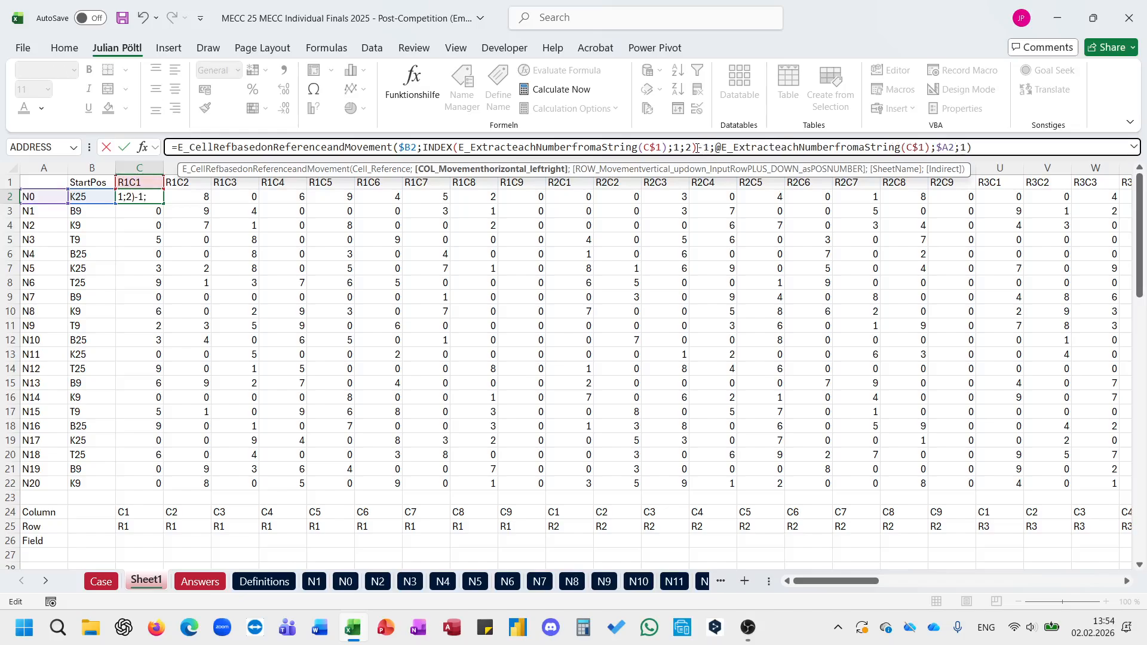
left_click(929, 146)
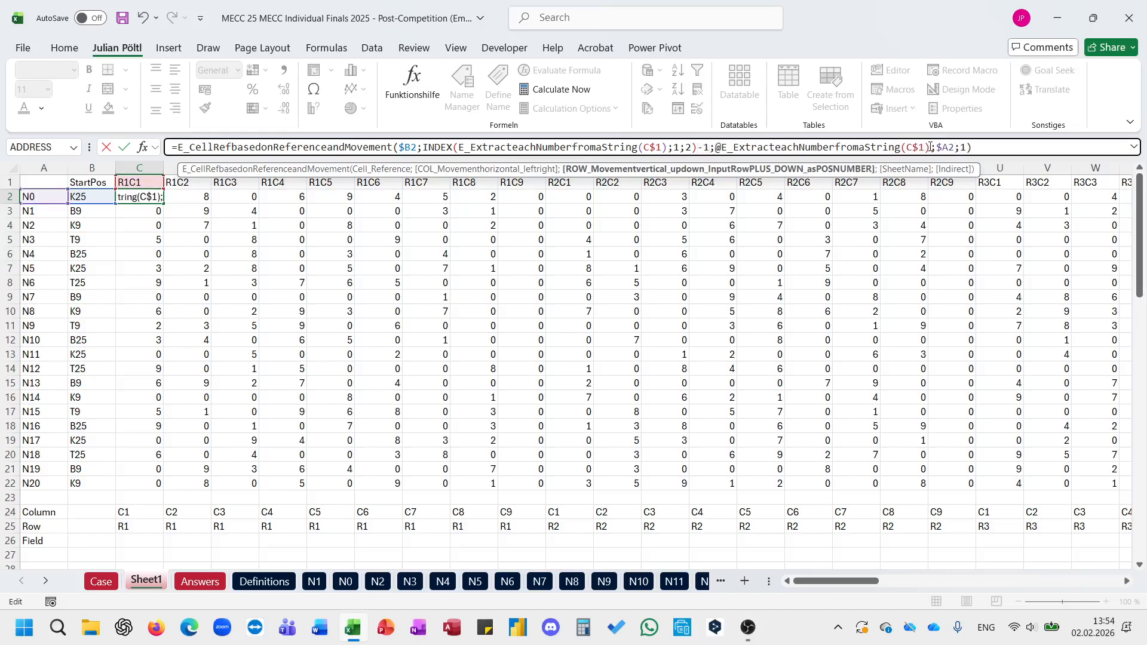
type("-1")
key("ctrl+Return")
key("ctrl+c")
key("ctrl+shift+Right")
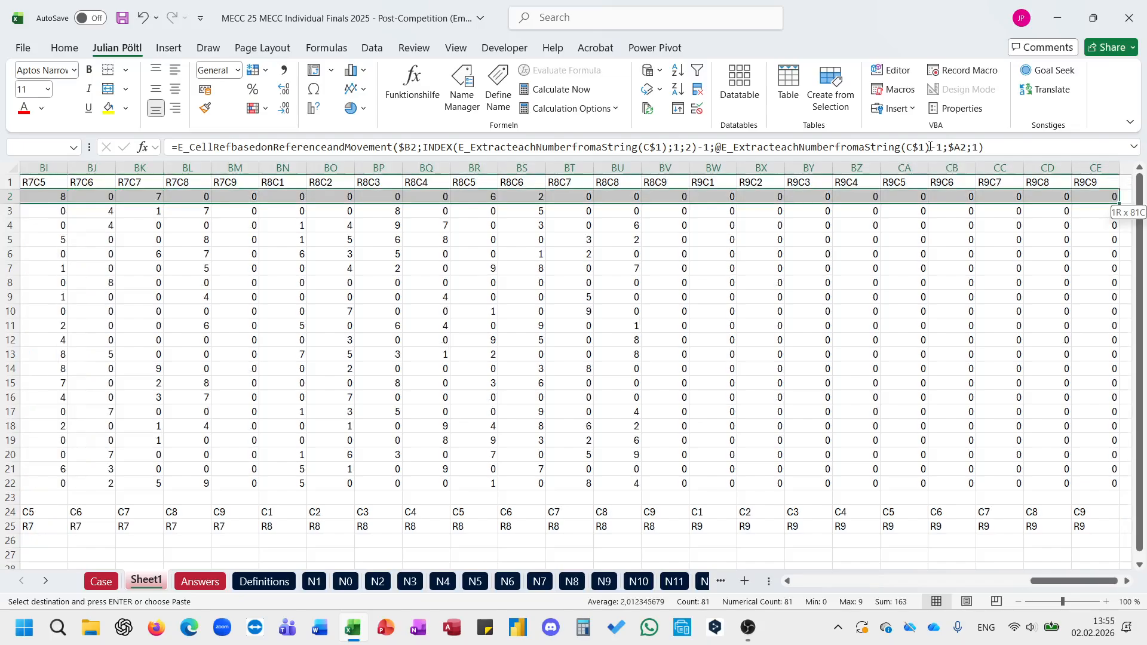
key("ctrl+shift+Down")
key("Return")
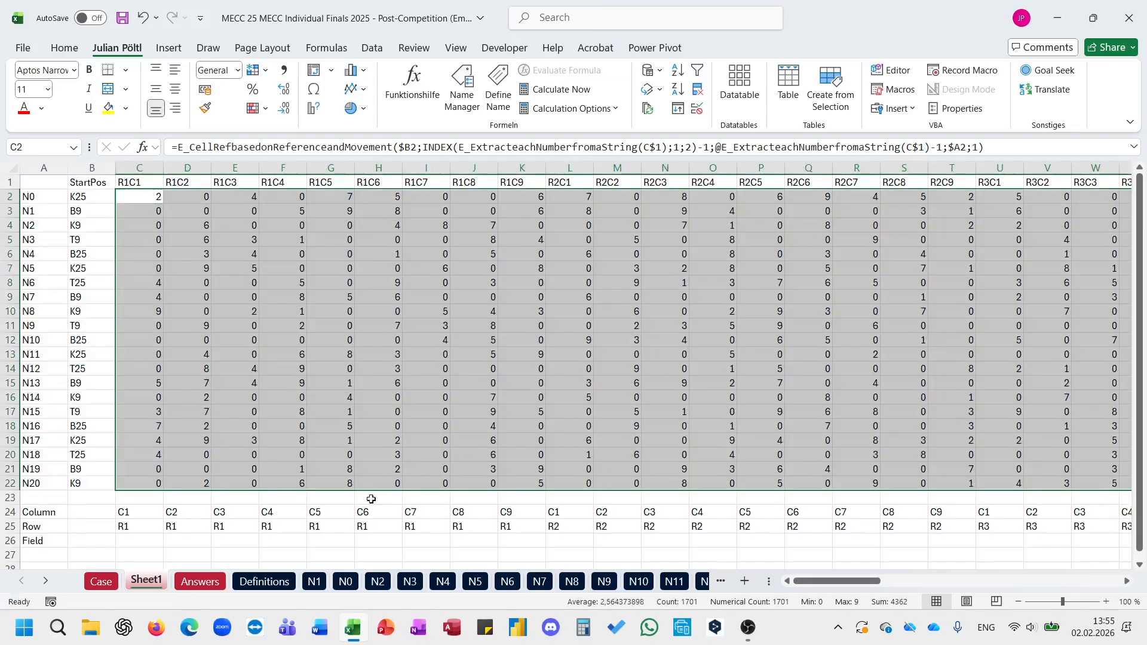
Step: Check the filtered column values for Example3 on the Case sheet and wrap the I128 formula in SUM
left_click(101, 582)
scroll(552, 329, "down", 9)
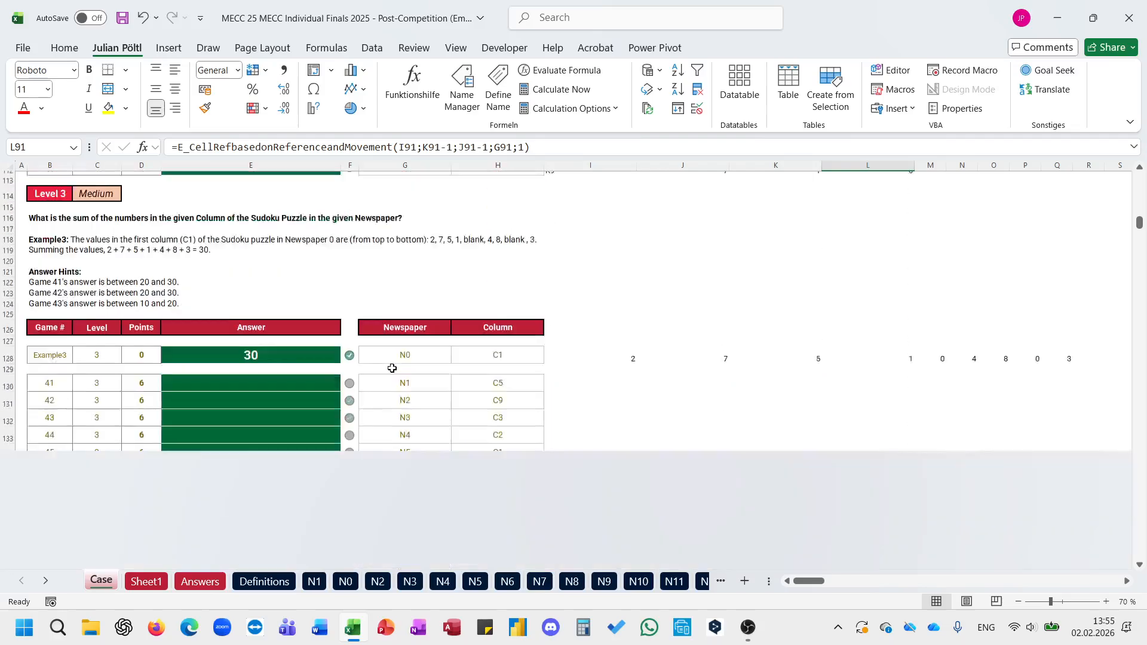
left_click(581, 336)
key("Left")
key("Up")
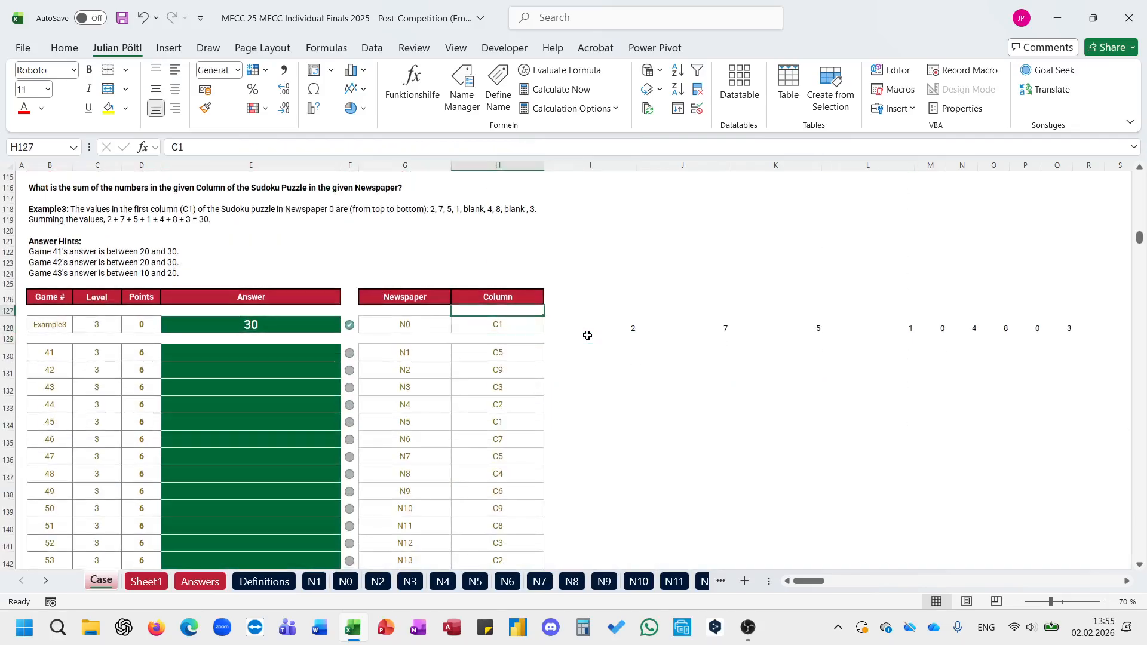
key("Right")
key("ctrl+shift+Right")
left_click(588, 334)
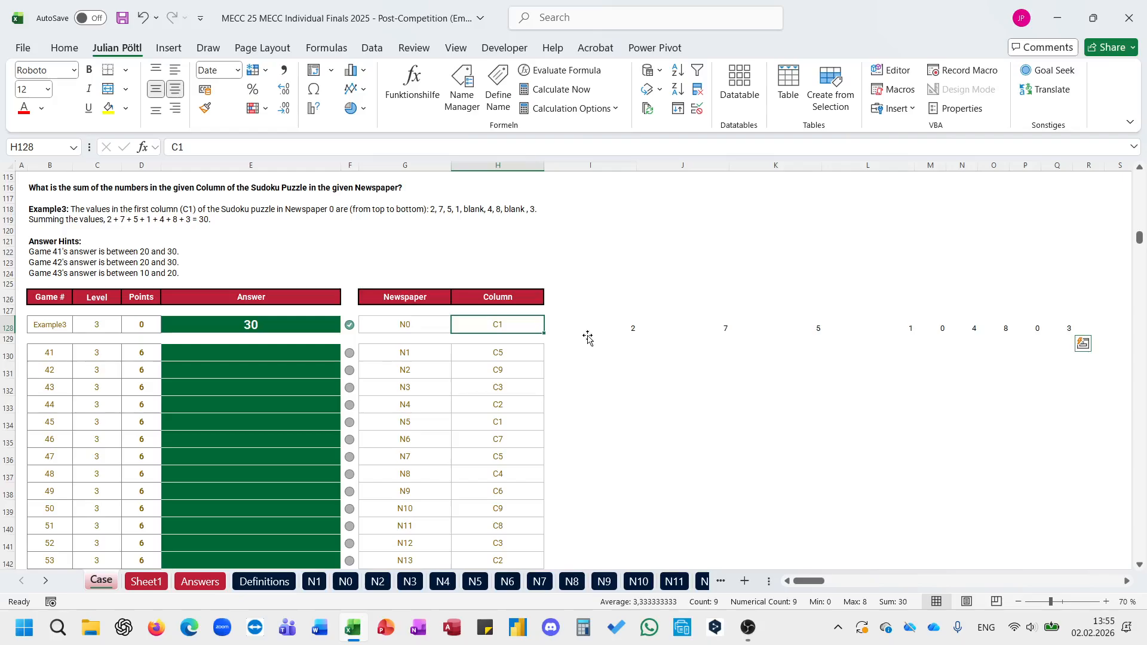
left_click(177, 148)
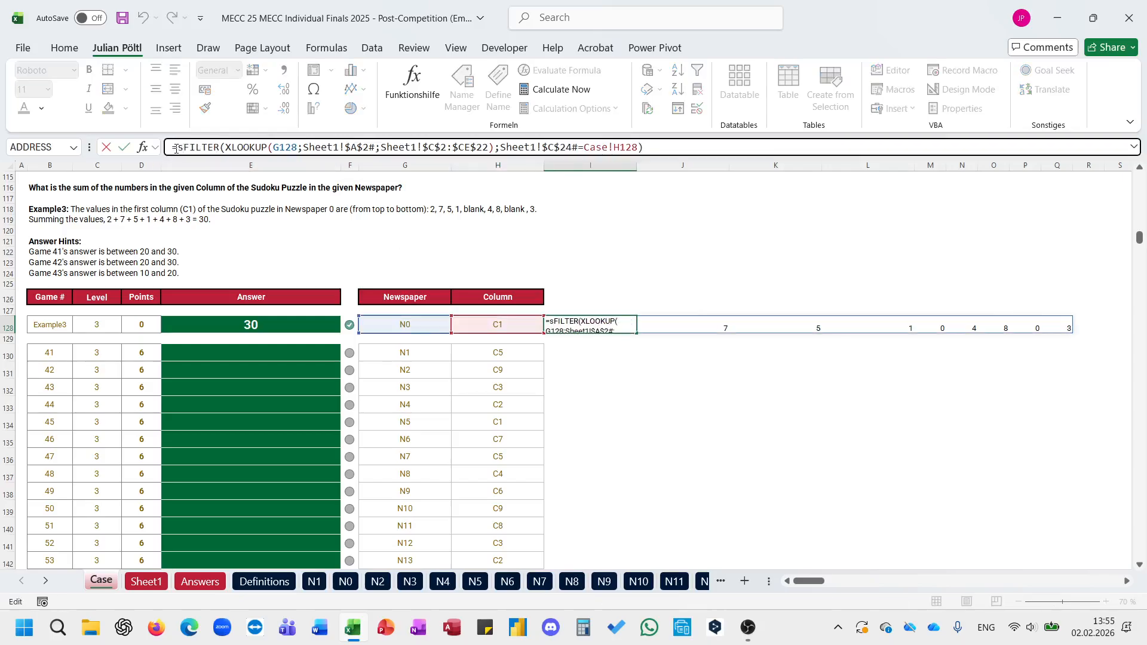
type("sum(")
type(")")
key("ctrl+Return")
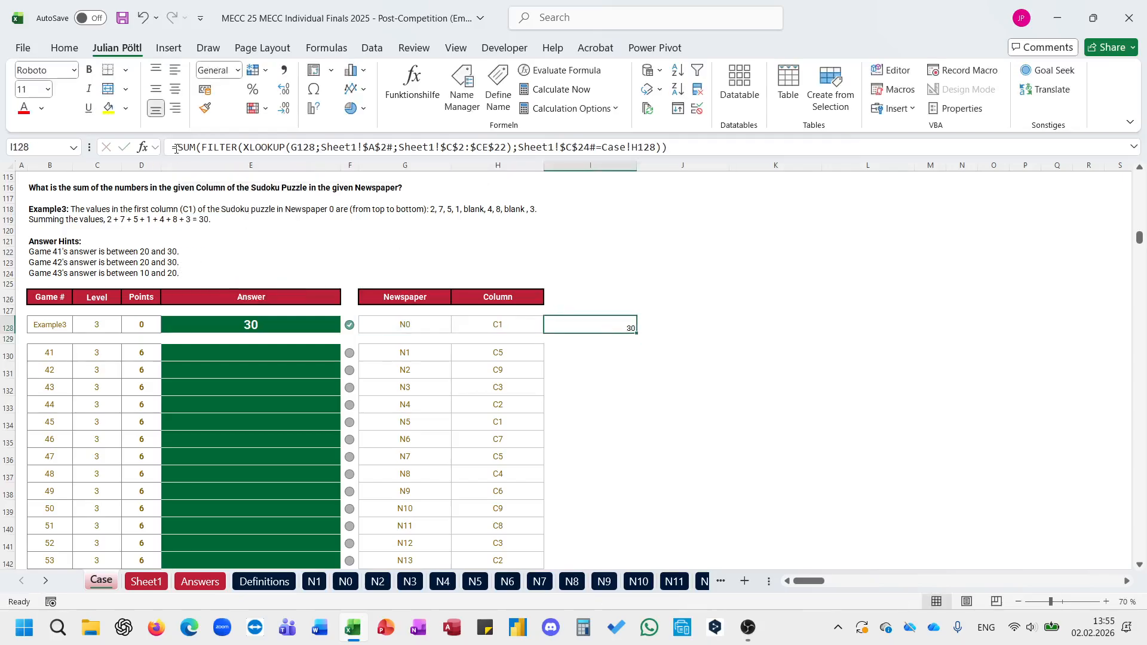
Step: Copy the I128 column-sum formula to I130 and fill it down through game 60
key("ctrl+c")
key("Down")
key("Down")
key("ctrl+v")
key("Escape")
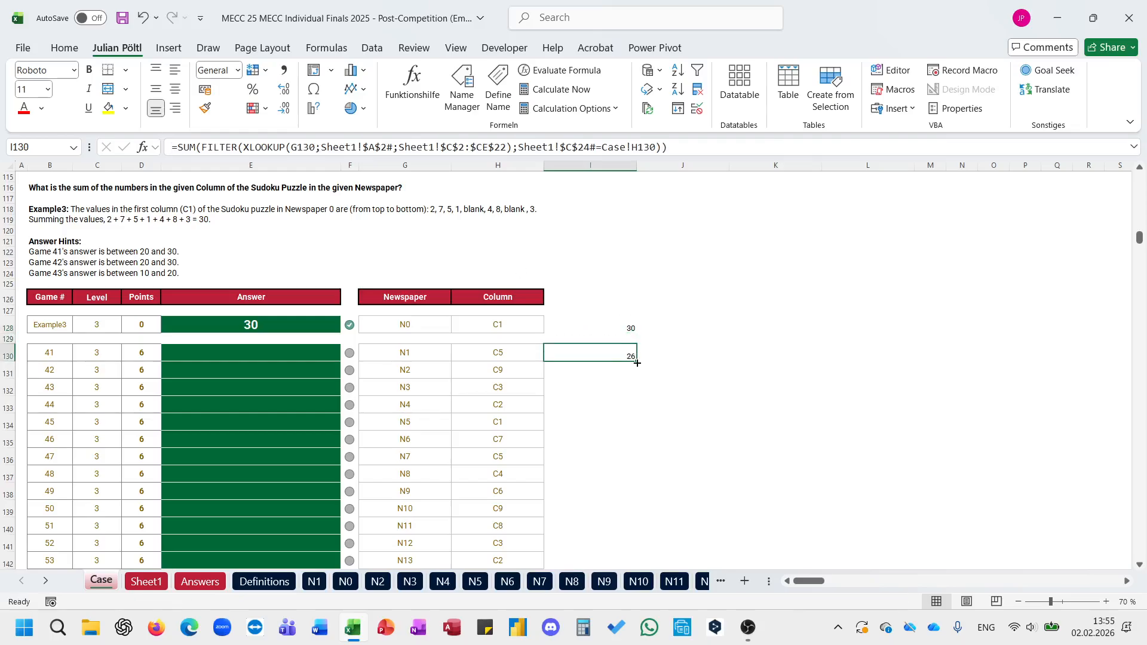
double_click(637, 363)
Step: Fill the Level 3 answers by entering =I130:I149 in E130
left_click(327, 354)
type("=")
key("Right")
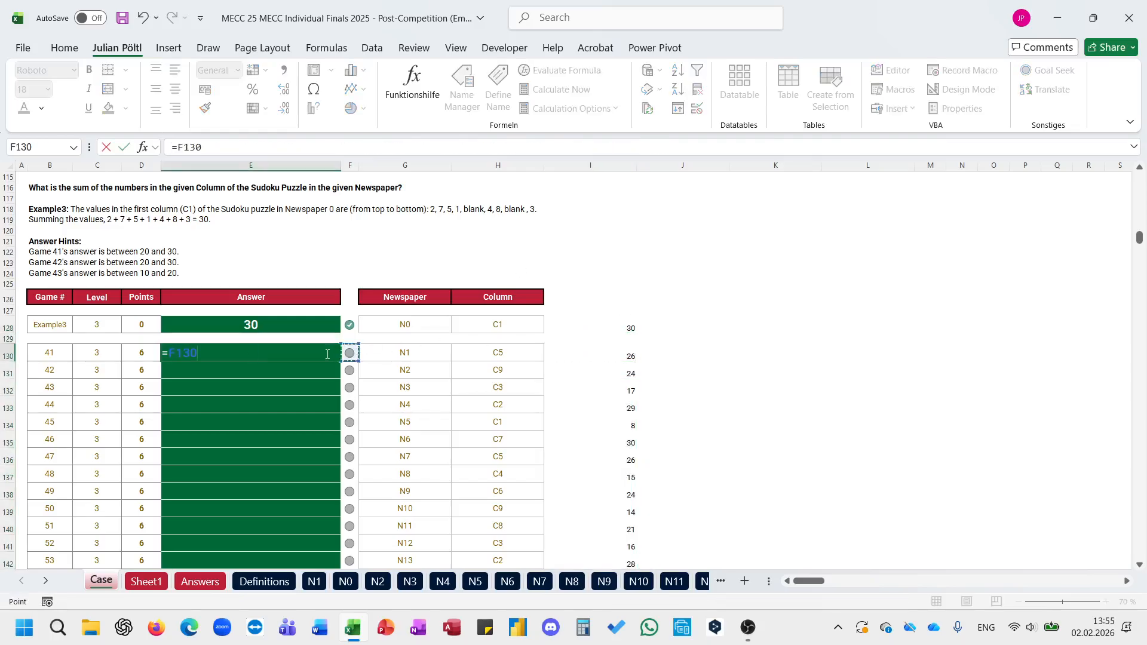
key("Right")
key("Right")
key("Right")
key("ctrl+shift+Down")
key("Return")
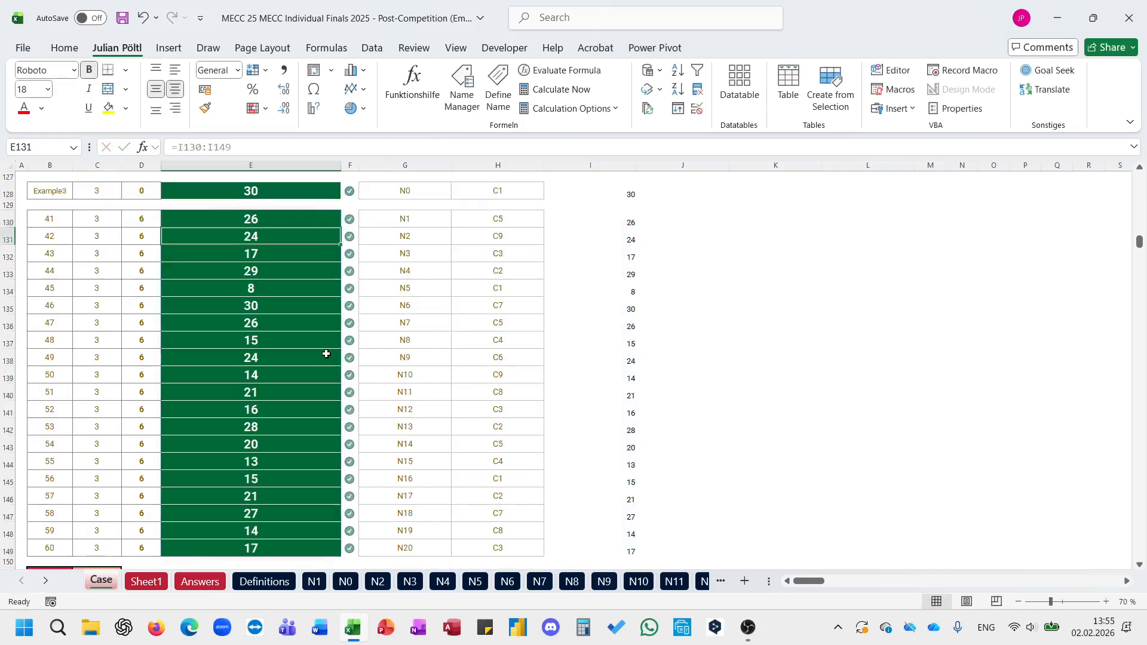
key("Up")
Step: Read the Level 4 question and move the Field label on Sheet1 from A26 to A28
scroll(326, 355, "down", 6)
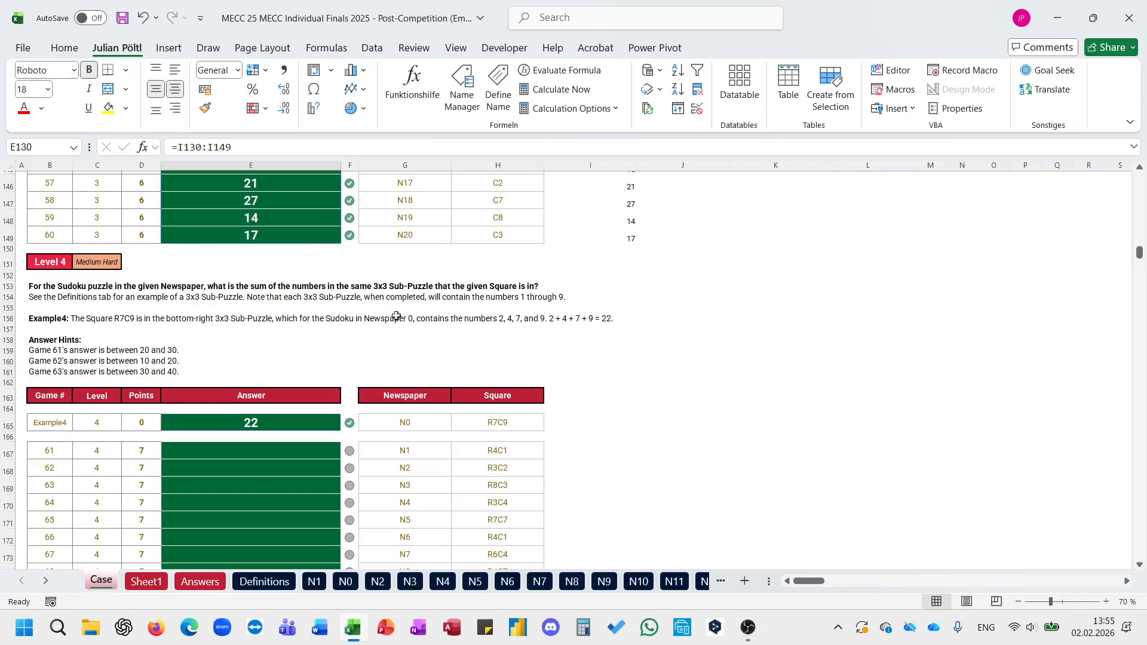
left_click(149, 584)
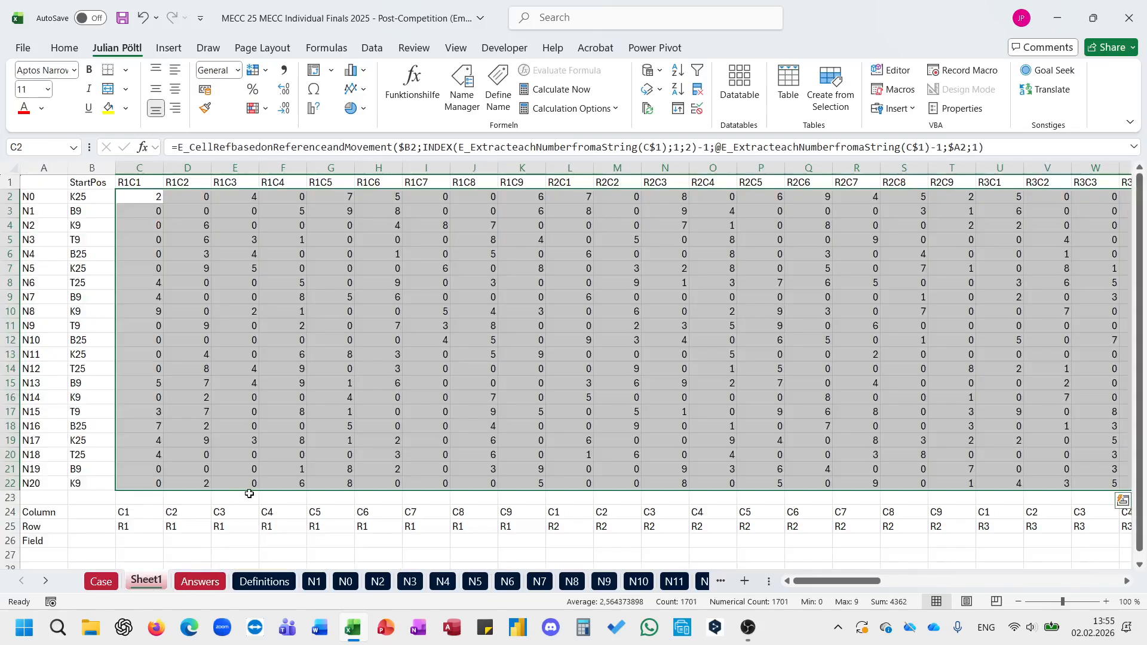
scroll(249, 493, "down", 2)
left_click(40, 458)
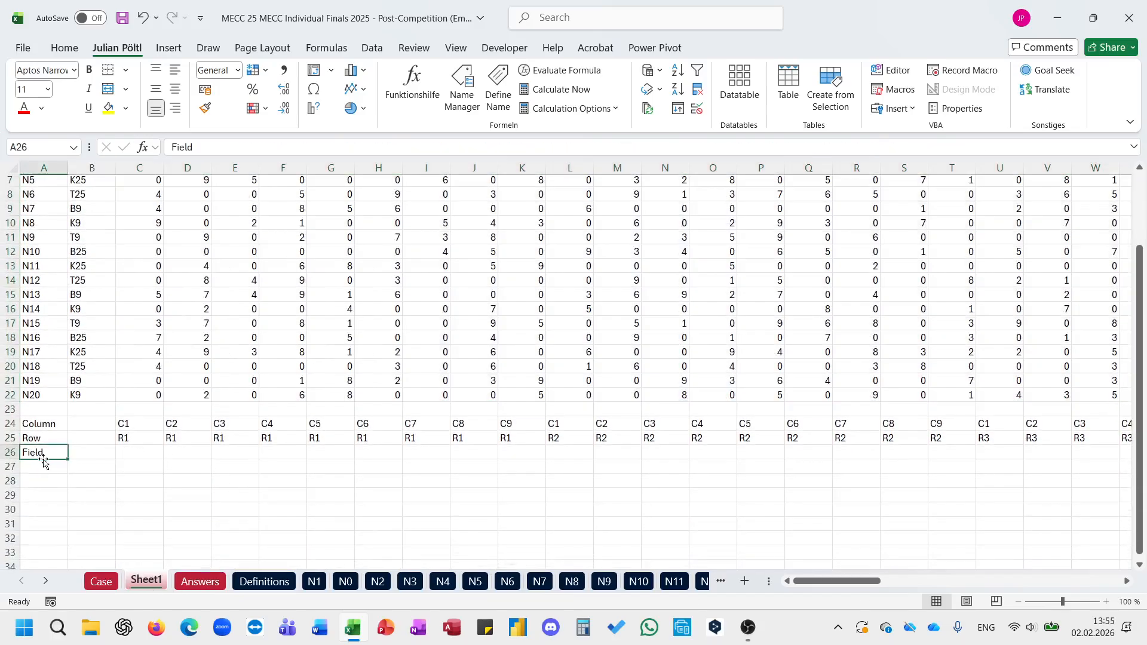
left_click_drag(41, 459, 43, 482)
Step: Extract the column and row numbers of all squares in C26 with =E_ExtracteachNumberfromString(C24:CE25)
left_click(143, 454)
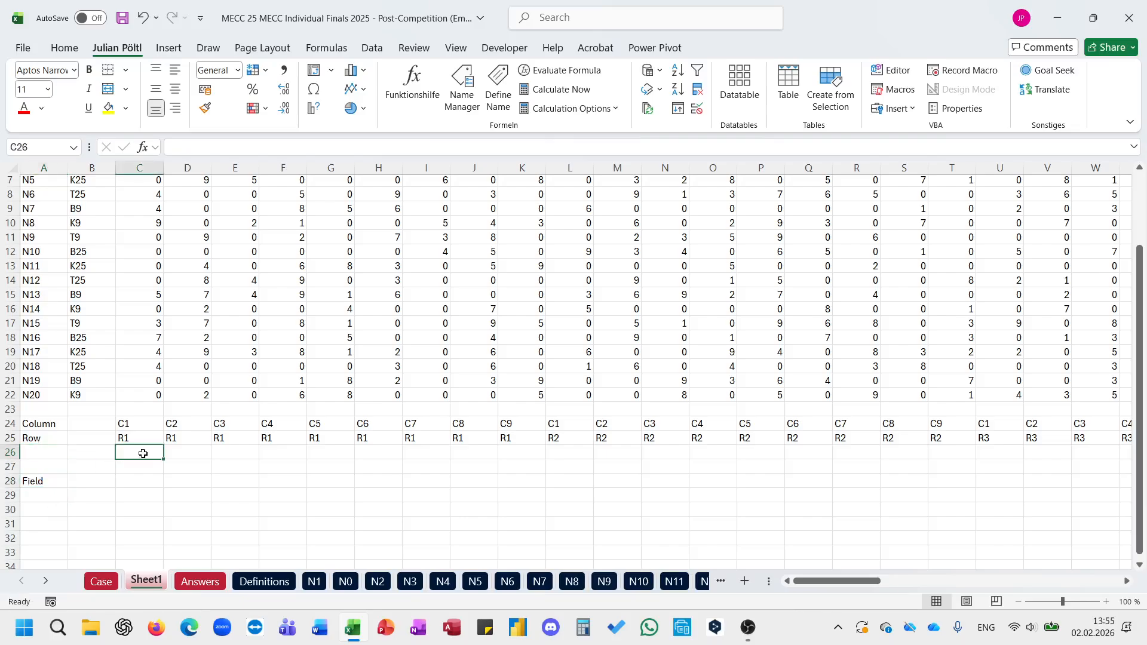
type("=extr")
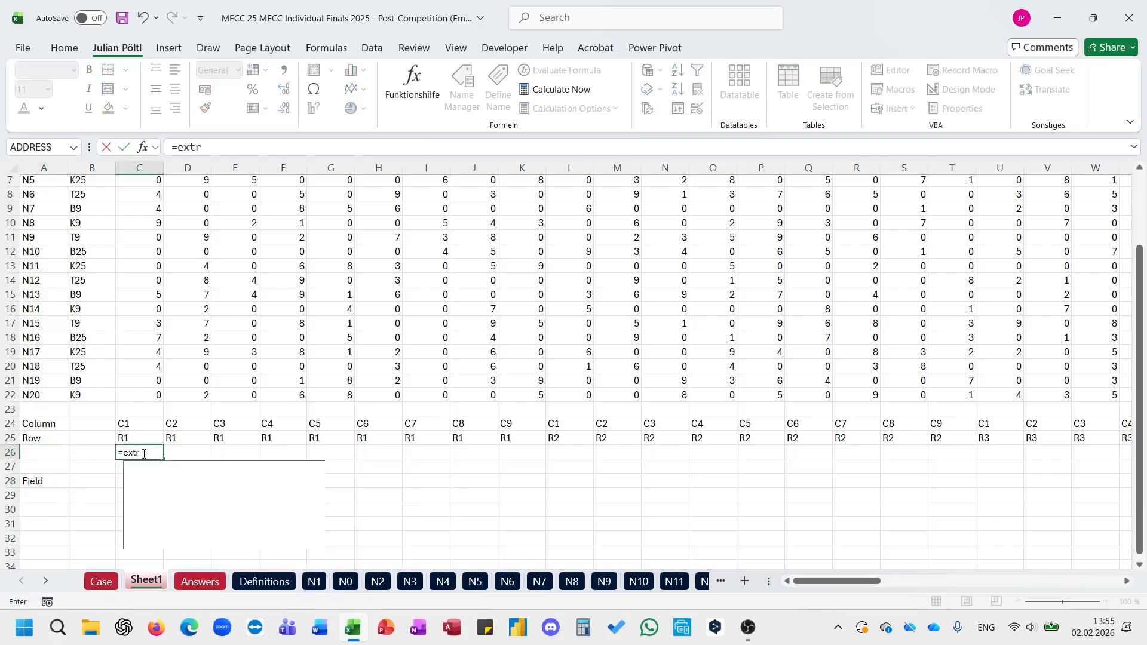
key("Tab")
key("Up")
key("Up")
key("shift+Down")
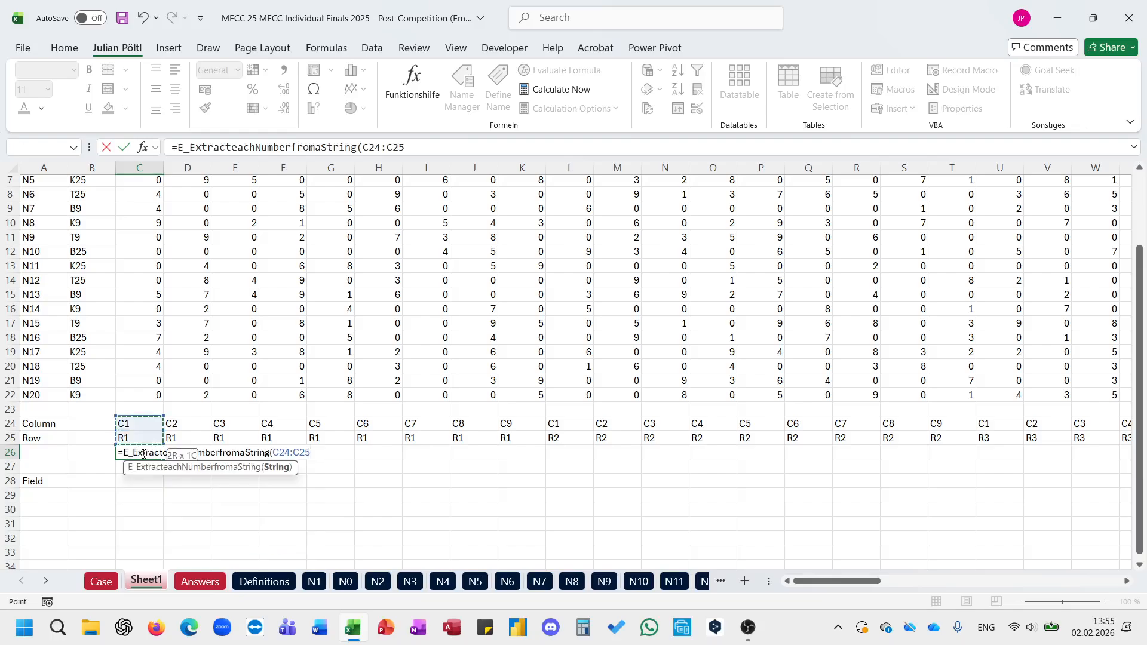
key("ctrl+shift+Right")
key("Return")
left_click(144, 454)
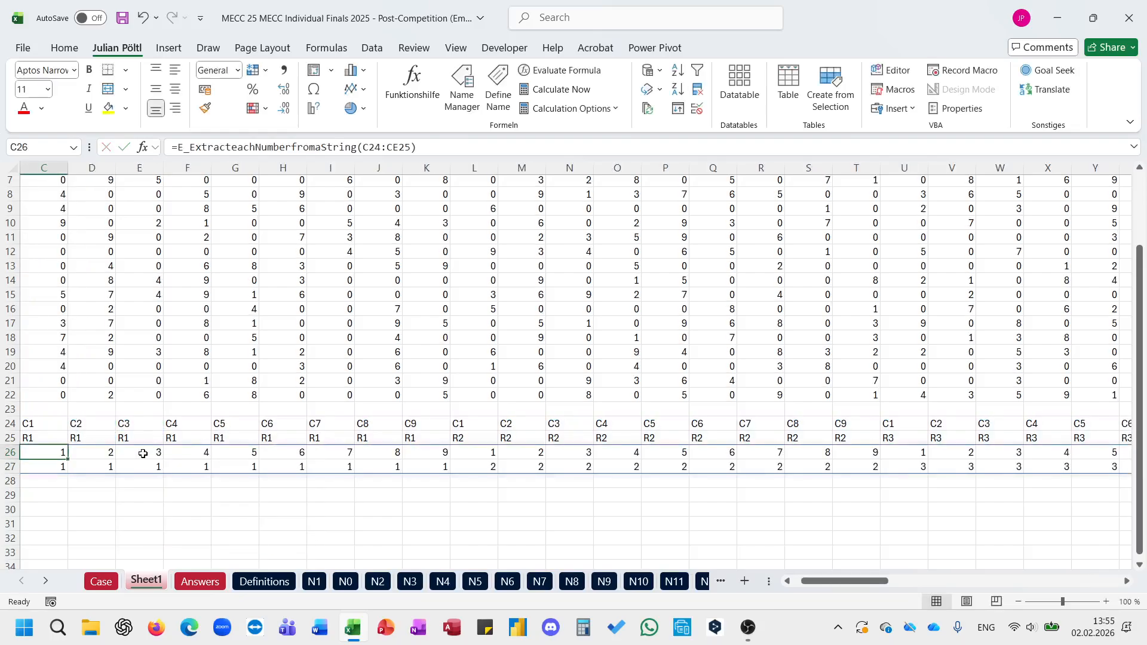
Step: Examine how the 3x3 sub-puzzles are laid out in the Sudoku grid on sheet N1 and return to Sheet1
left_click(133, 462)
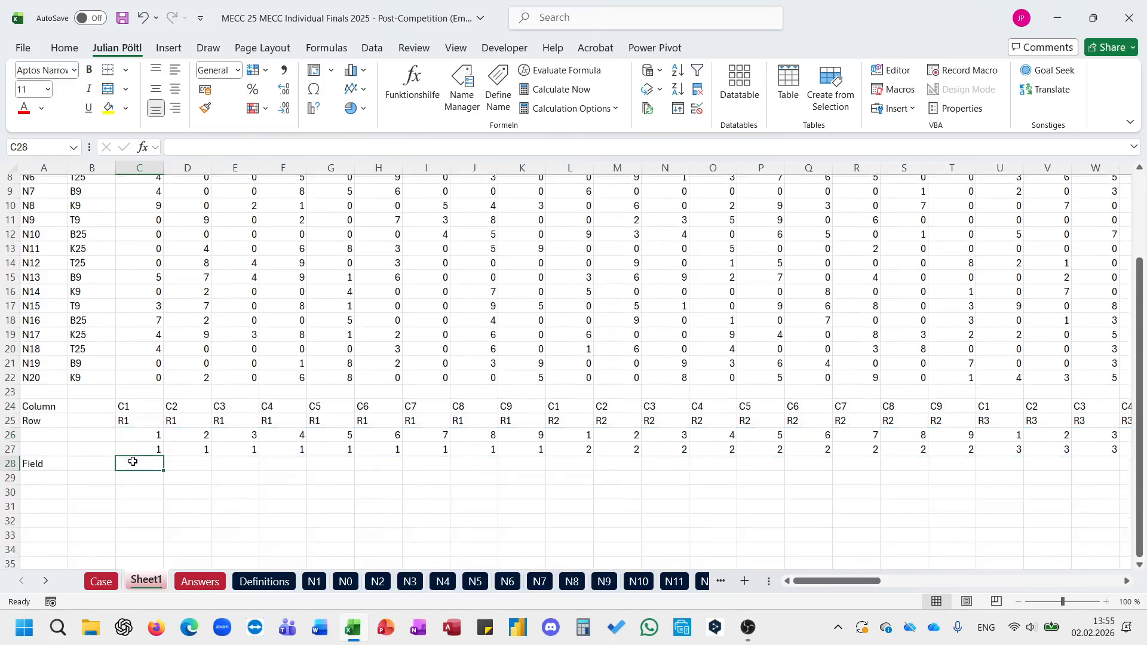
left_click(58, 463)
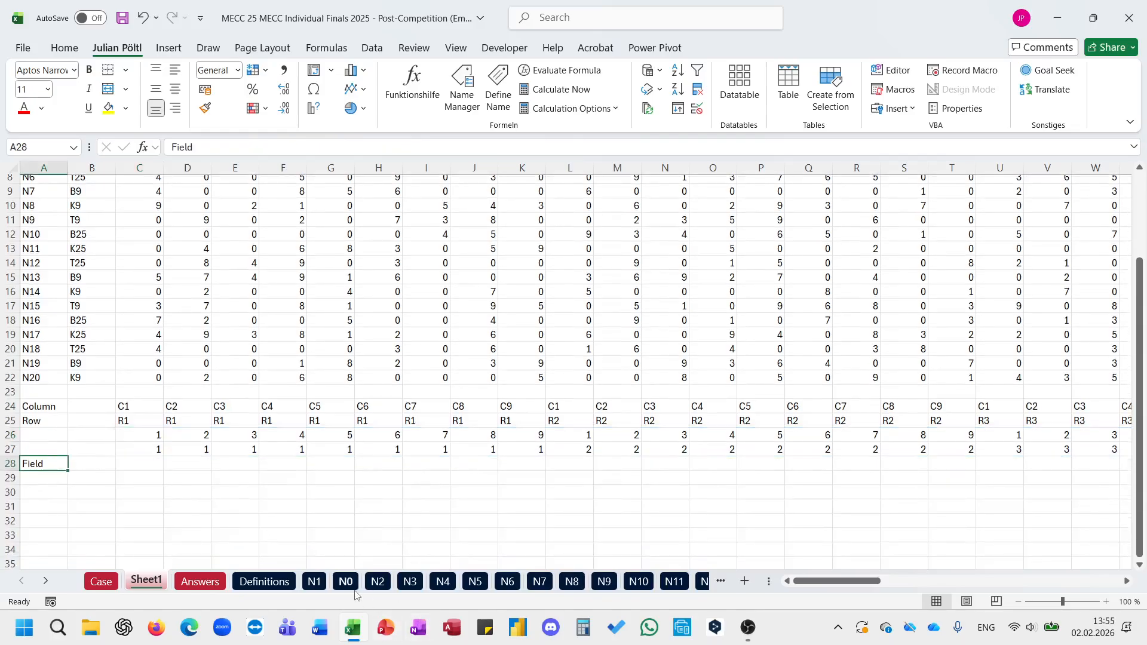
left_click(315, 582)
left_click(109, 306)
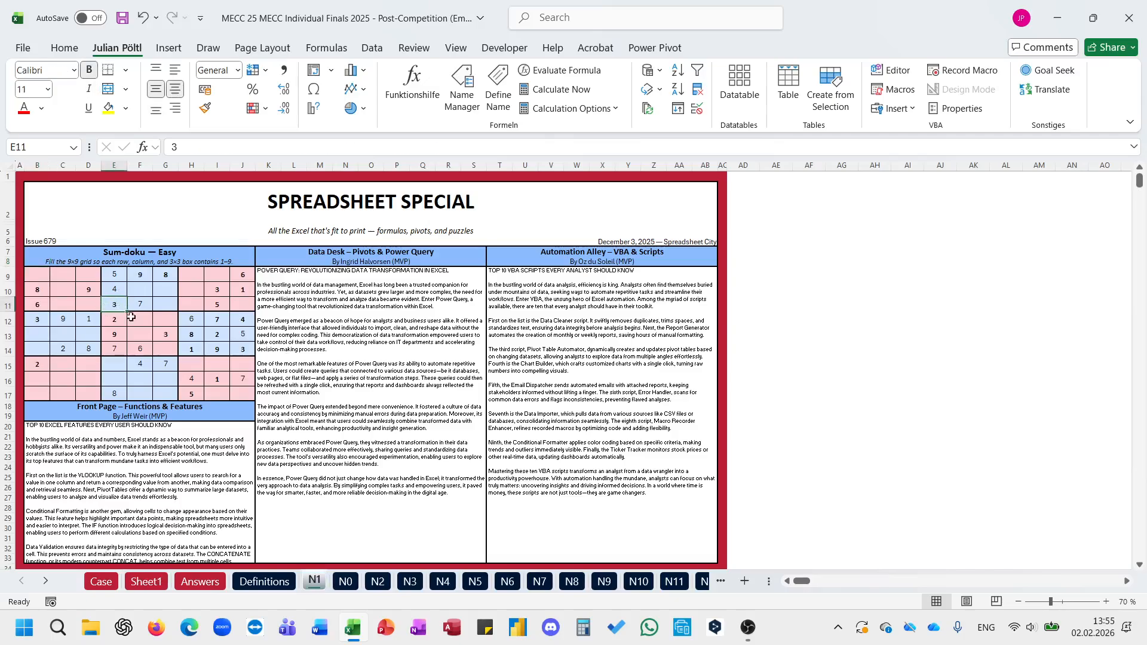
left_click_drag(33, 276, 166, 305)
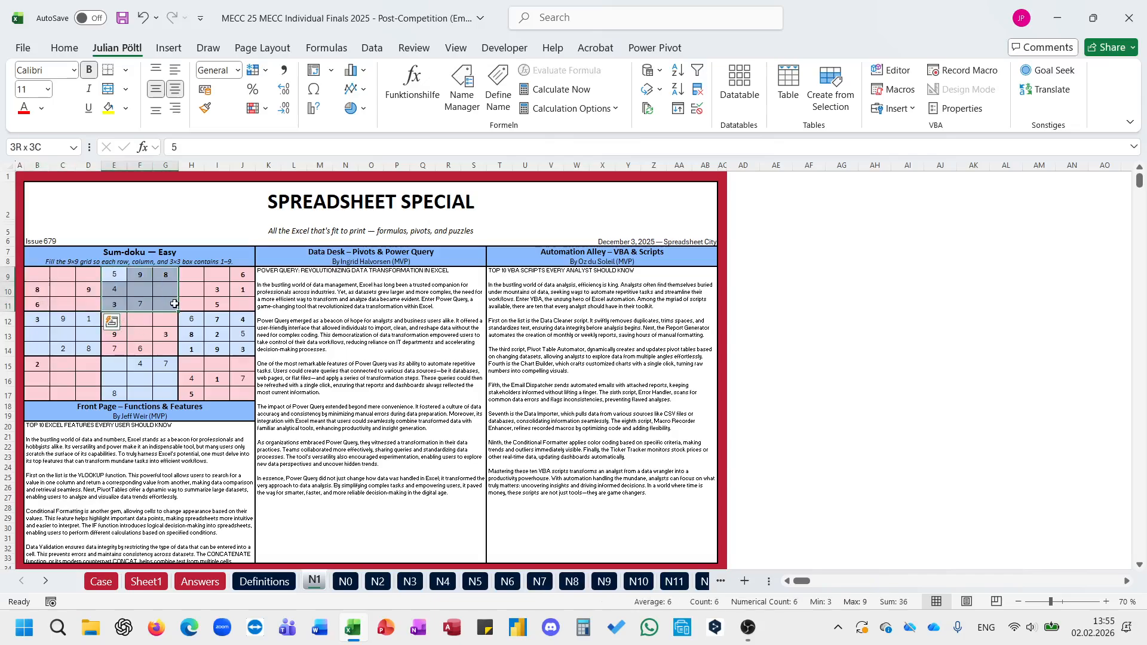
left_click(114, 585)
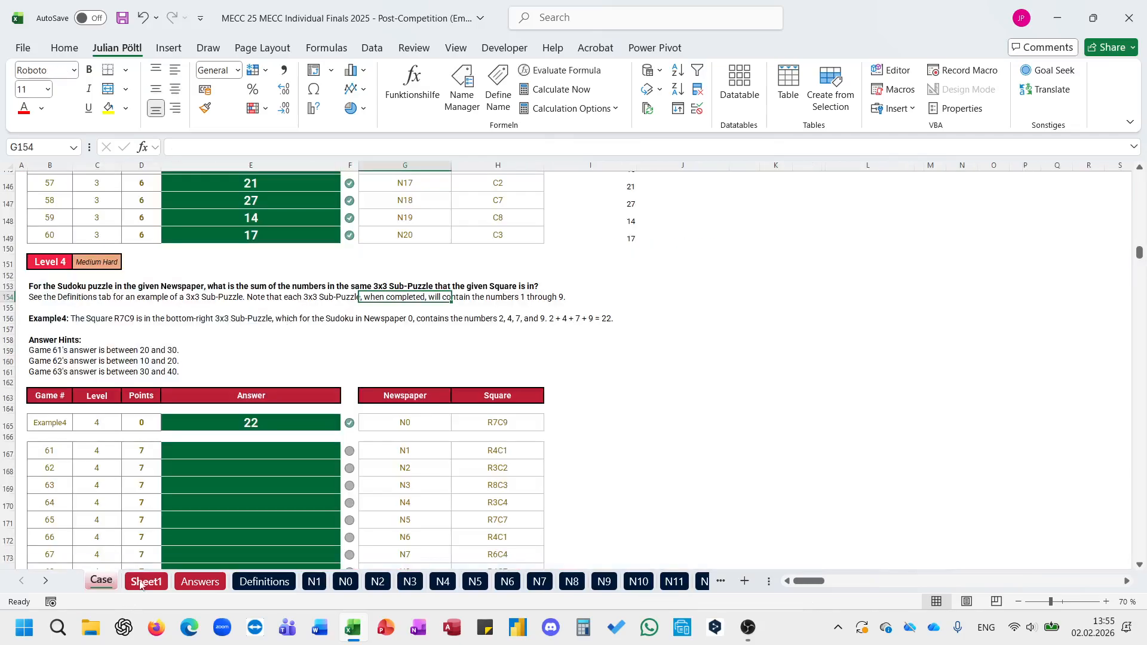
left_click(142, 583)
Step: Map every column and row number to its sub-puzzle's starting number by entering =XLOOKUP(C26#;VSTACK(1;4;7);VSTACK(1;4;7);;-1) in C28
left_click(151, 465)
type("=x")
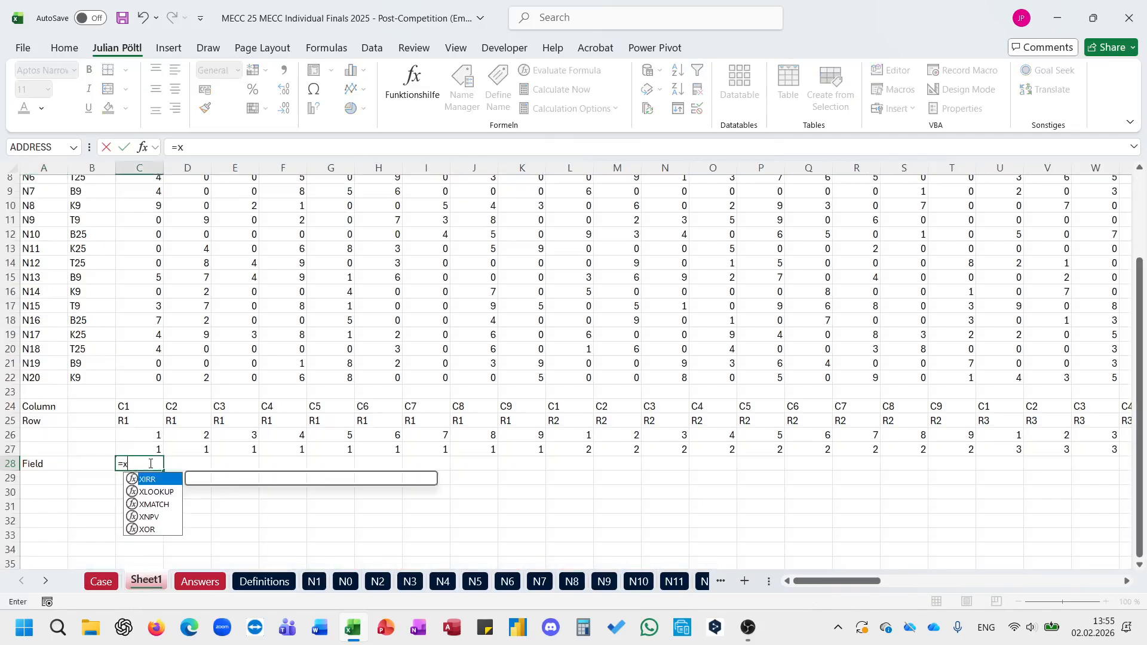
key("Tab")
key("Up")
key("Up")
key("ctrl+shift+Down")
key("ctrl+shift+Right")
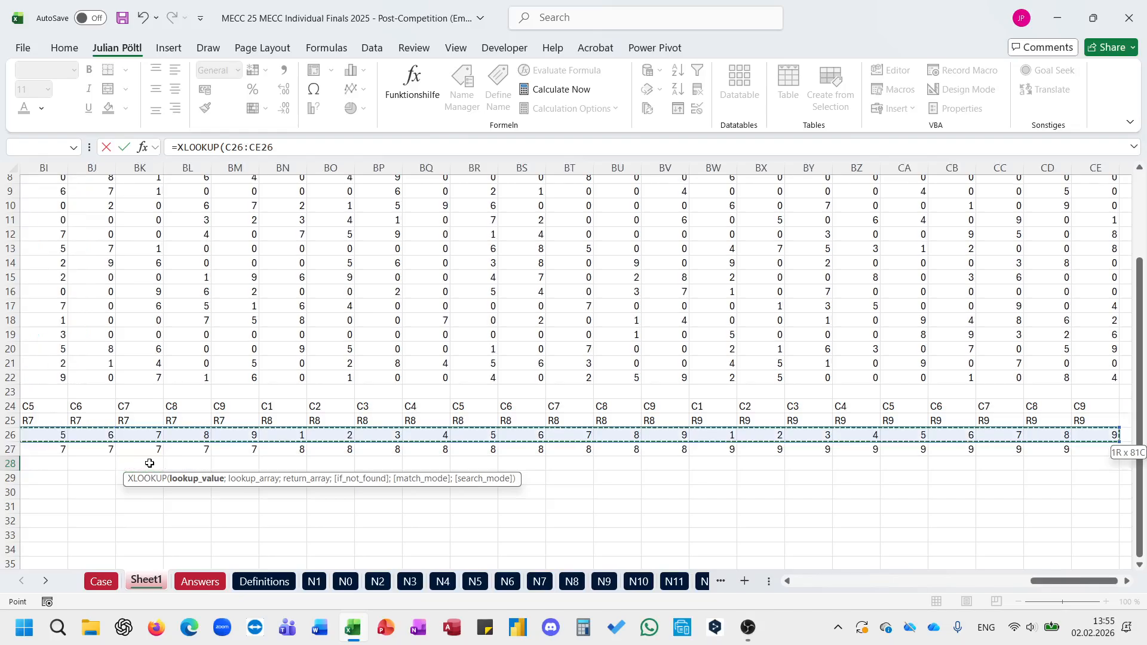
type(";vs")
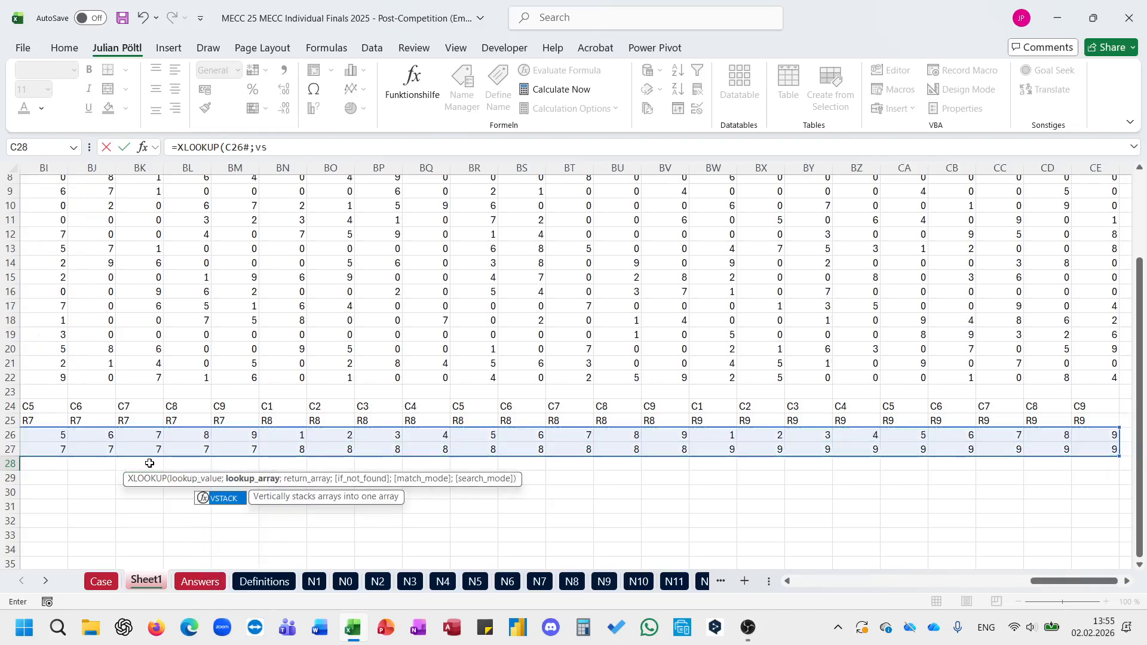
key("Tab")
type("1;4;7")
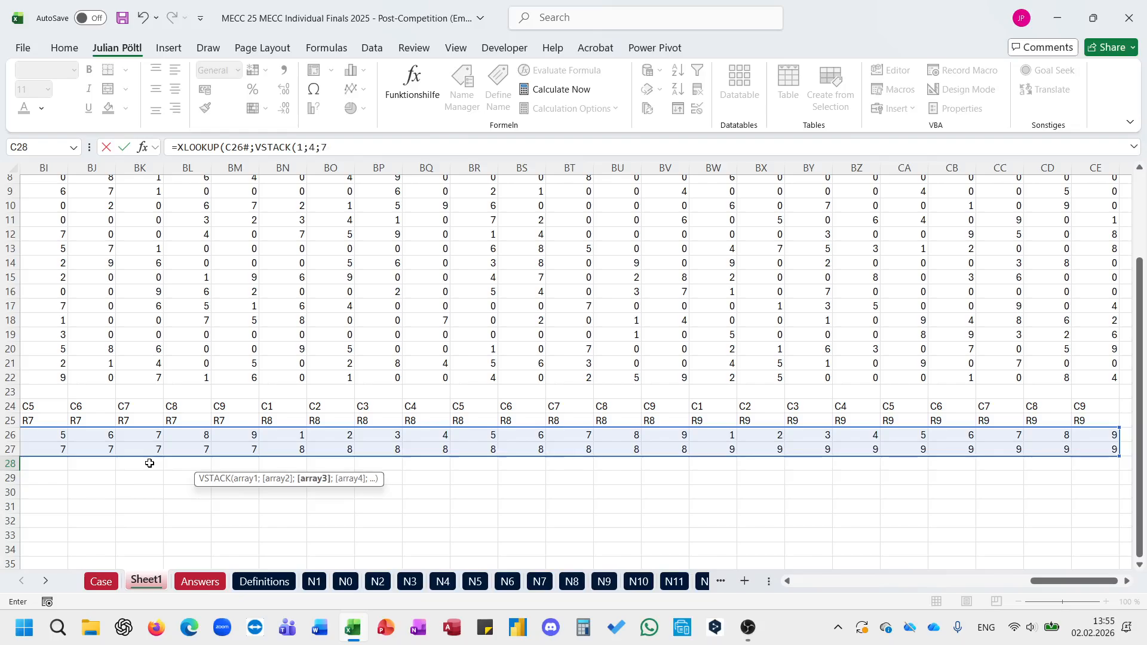
type(");vs")
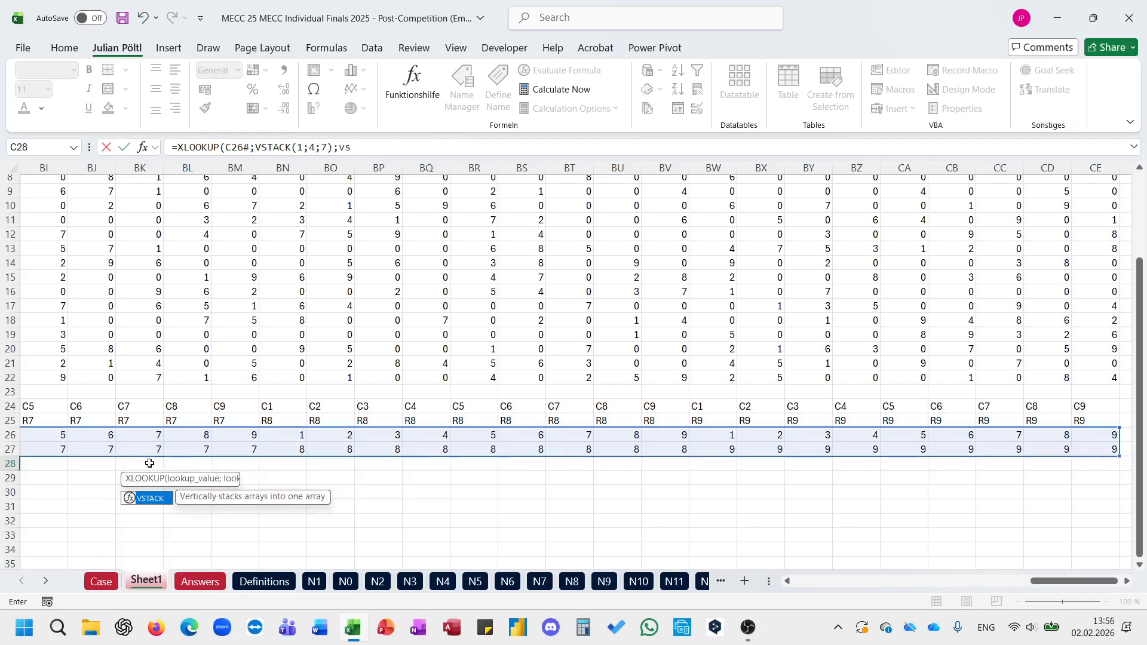
key("Tab")
type("1;4;7);;")
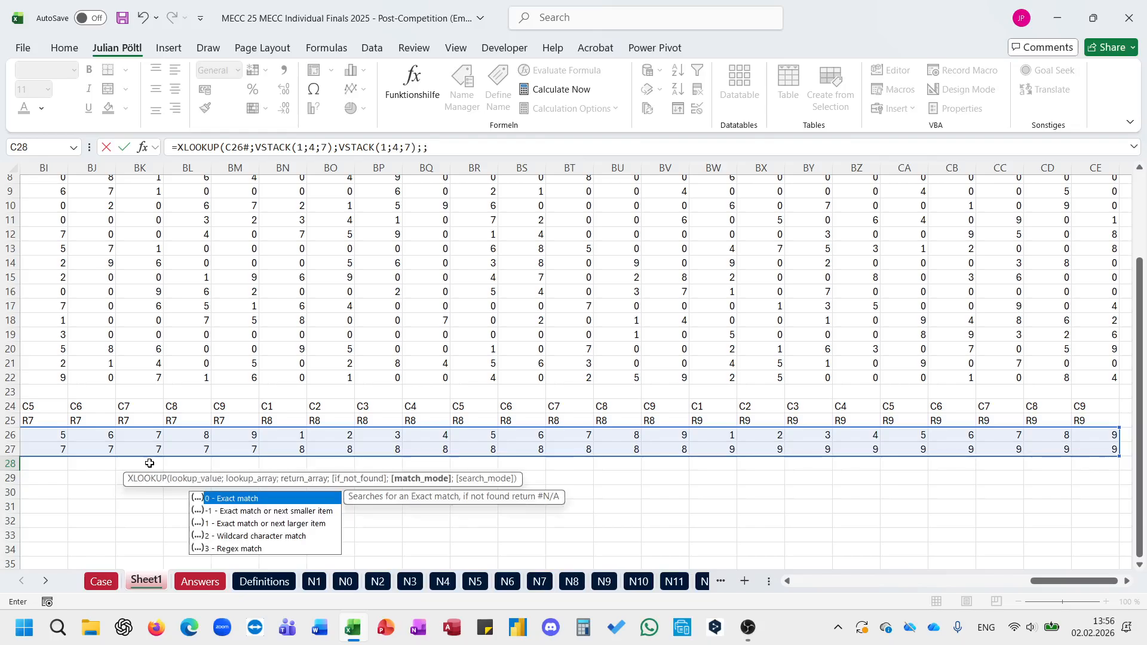
key("Down")
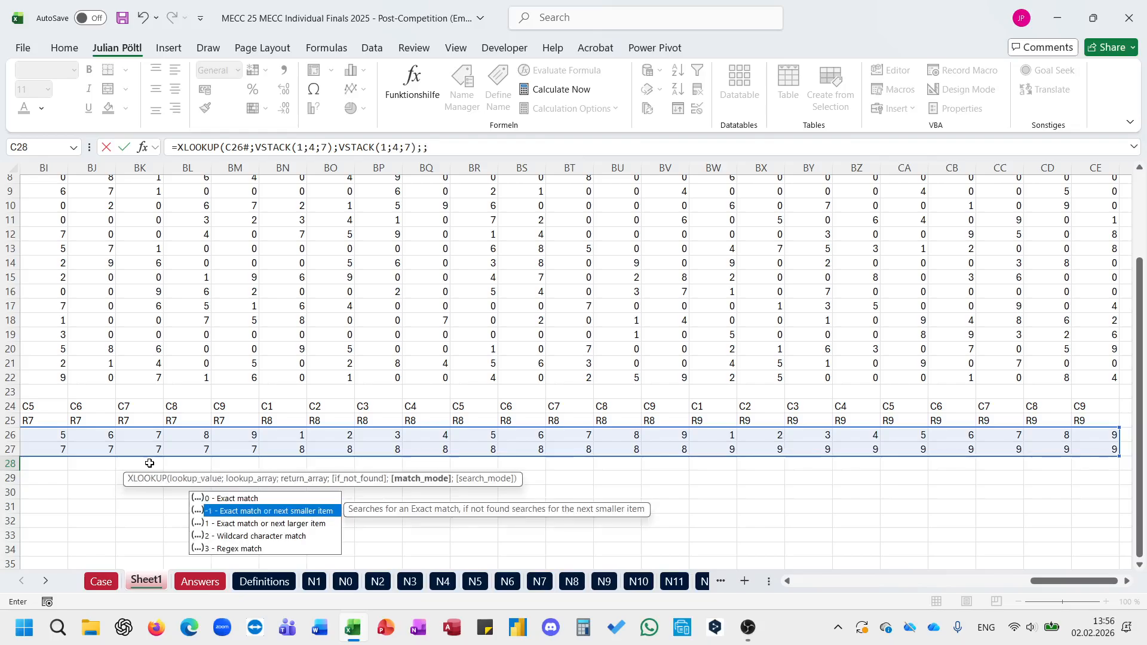
key("Tab")
type(")")
key("Return")
key("Up")
scroll(149, 464, "left", 3)
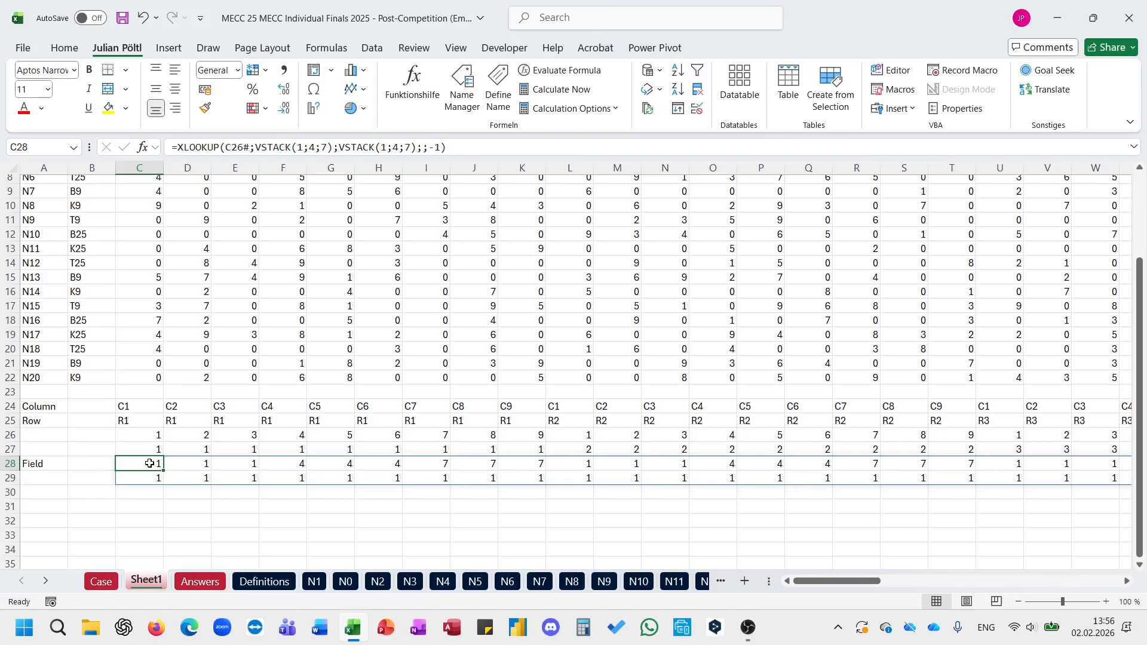
Step: Label the two sub-puzzle start rows with C in B28 and R in B29
left_click(91, 461)
type("C")
key("Return")
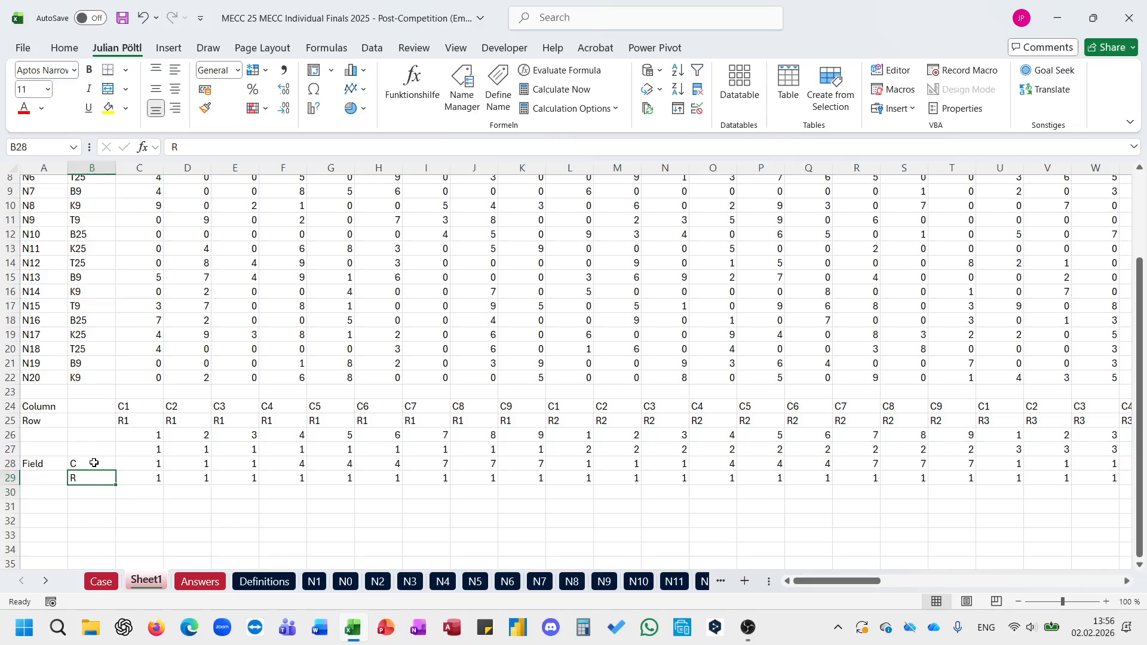
type("R")
key("Return")
Step: Build the sub-puzzle references in row 30 by entering ="R"&C28:CE28&"C"&C29:CE29 in C30
left_click(137, 492)
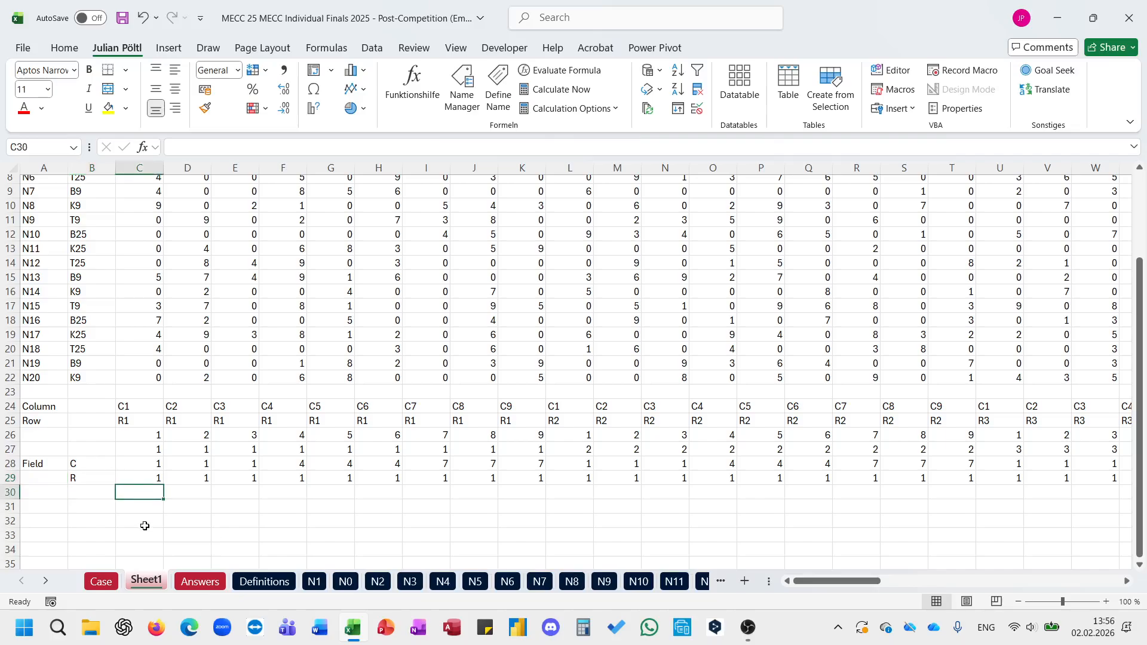
type("=")
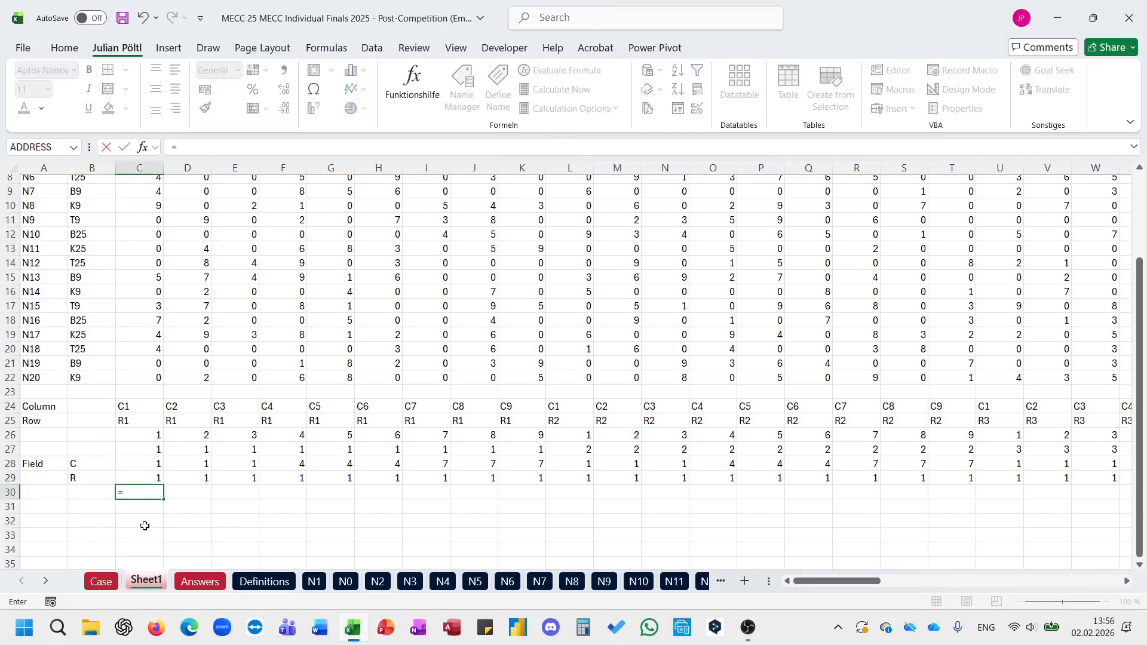
type("\"")
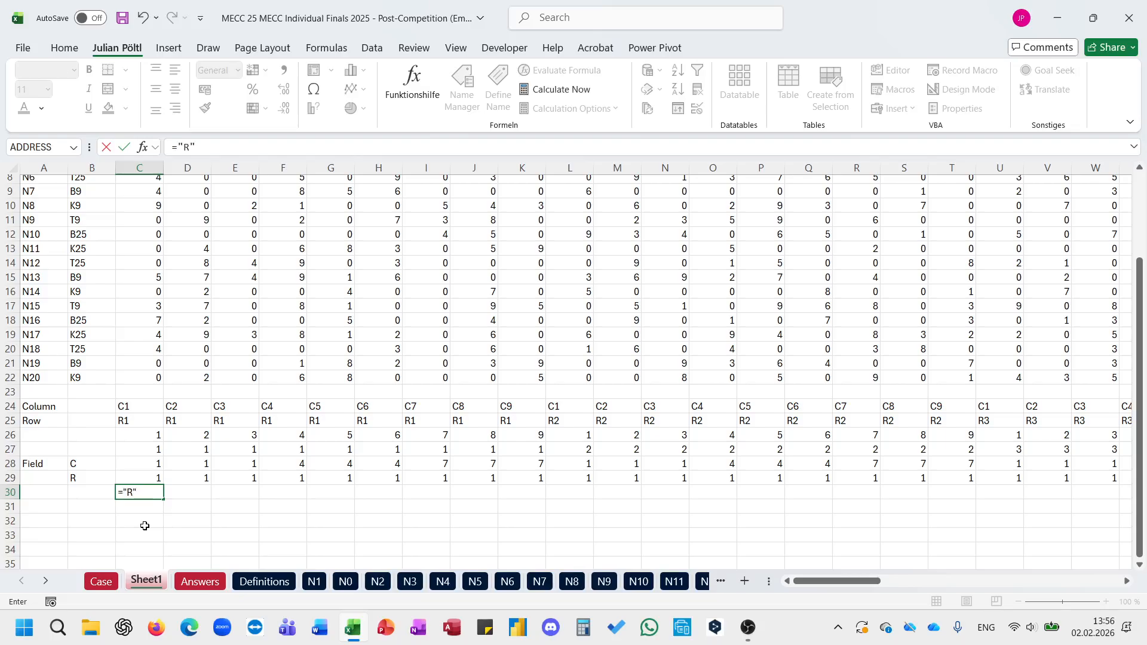
type("R\"")
scroll(191, 375, "up", 3)
scroll(192, 375, "down", 7)
type("&")
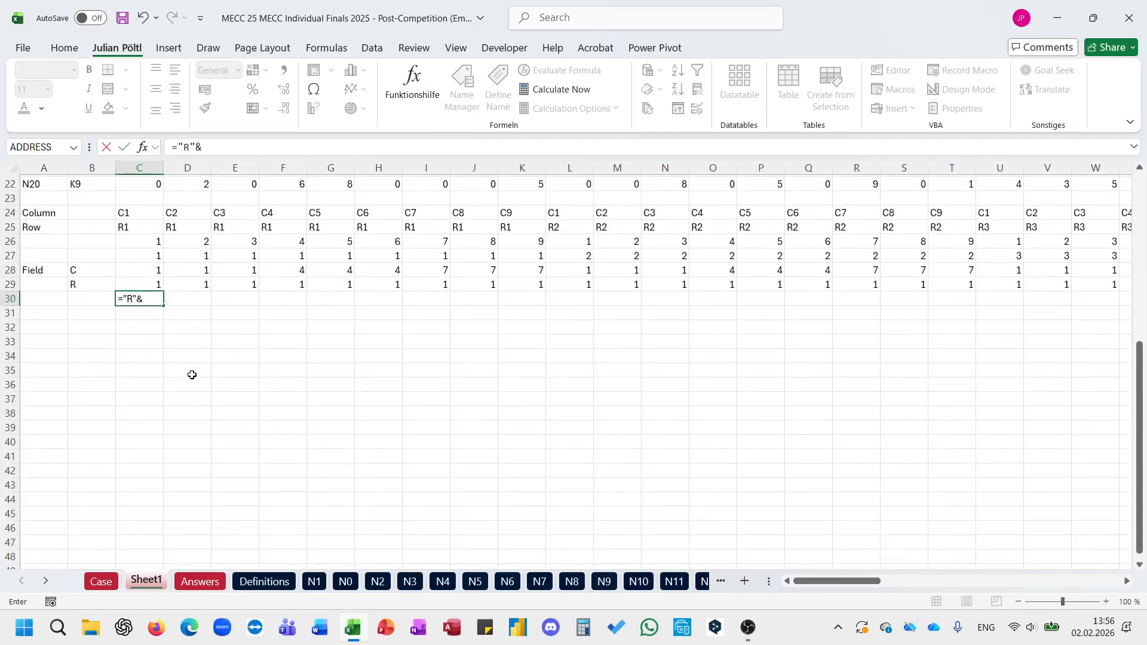
key("Up")
key("Up")
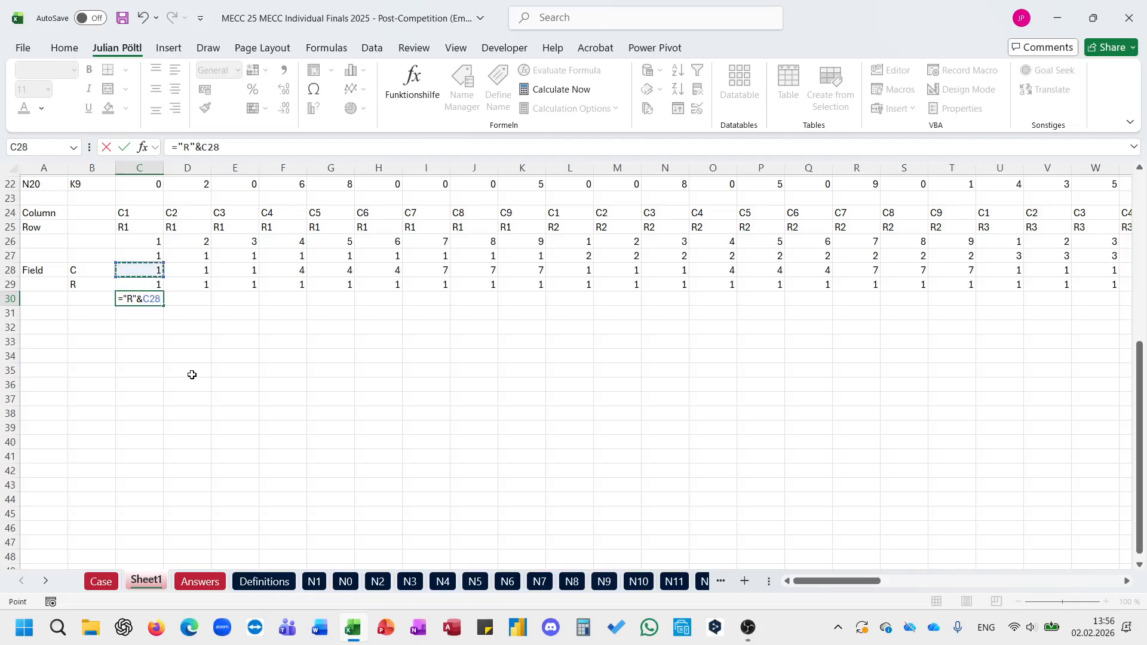
key("ctrl+shift+Right")
type("&\"")
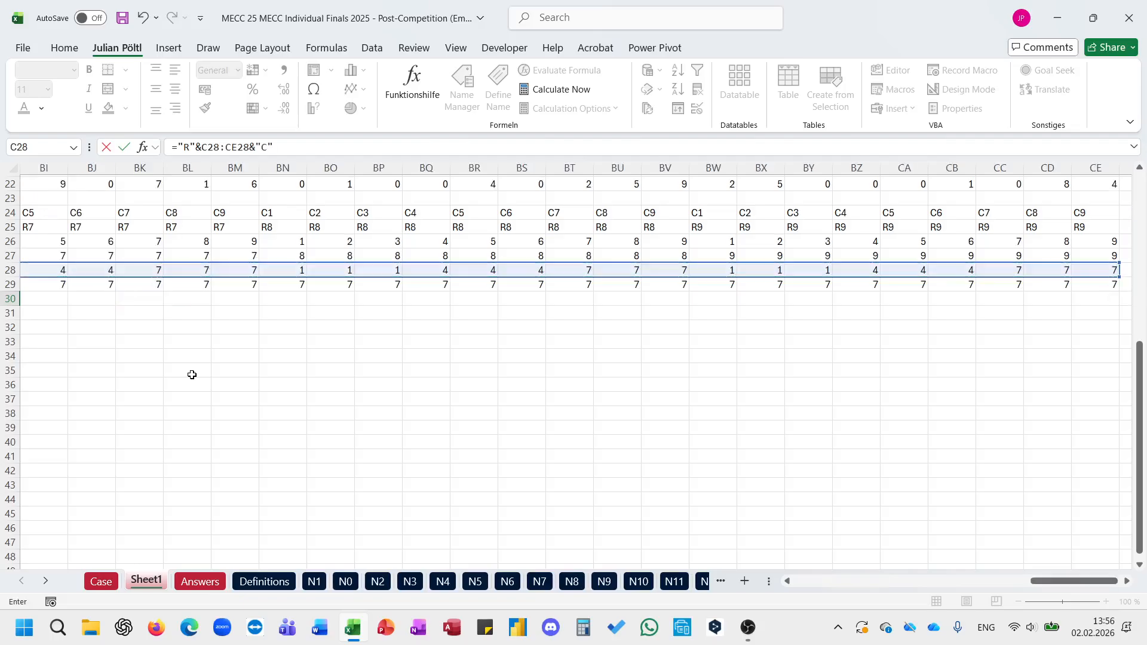
type("C\"&")
key("Up")
key("ctrl+shift+Right")
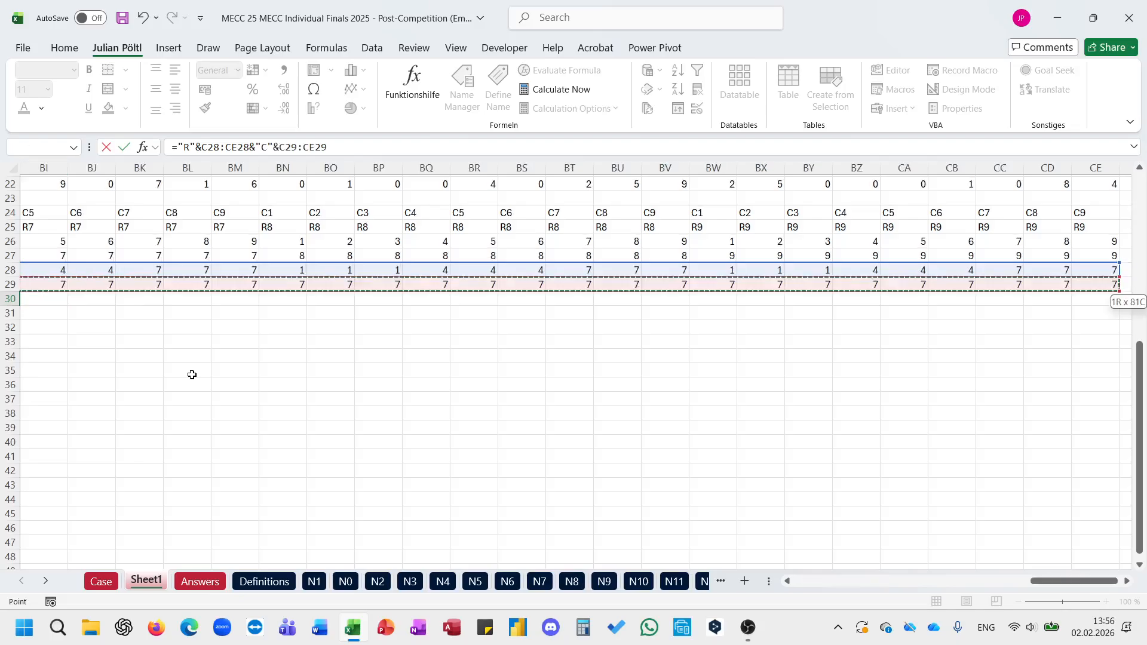
key("ctrl+Return")
Step: Label the sub-puzzle reference row Field in A30 and clear the old Field label from A28
key("Home")
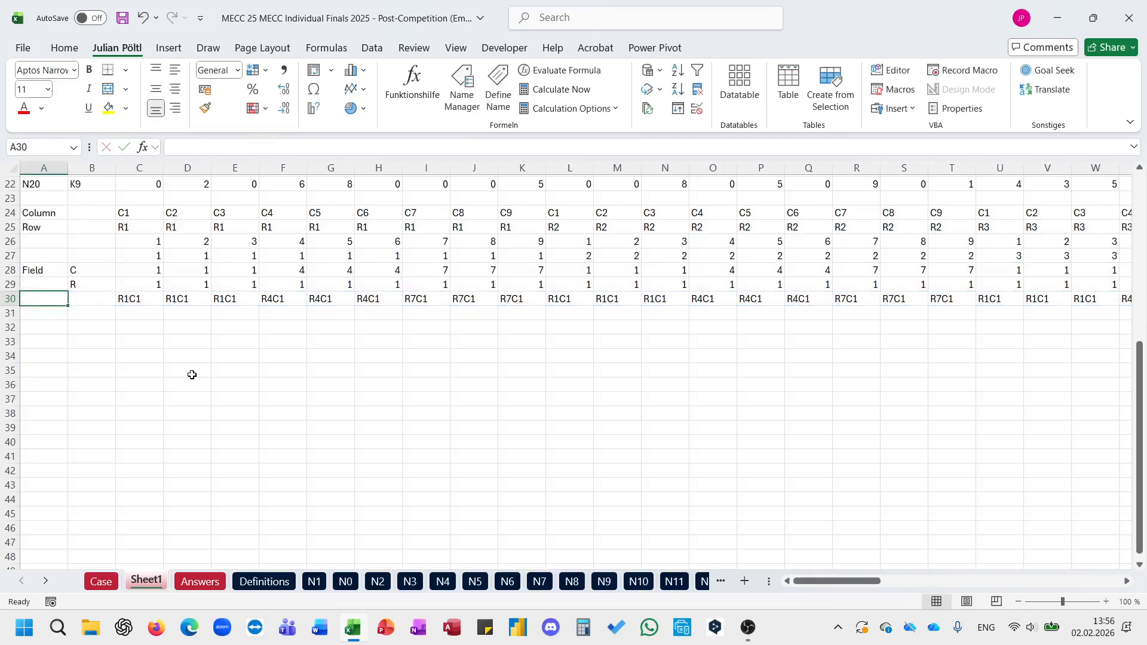
type("Fiele")
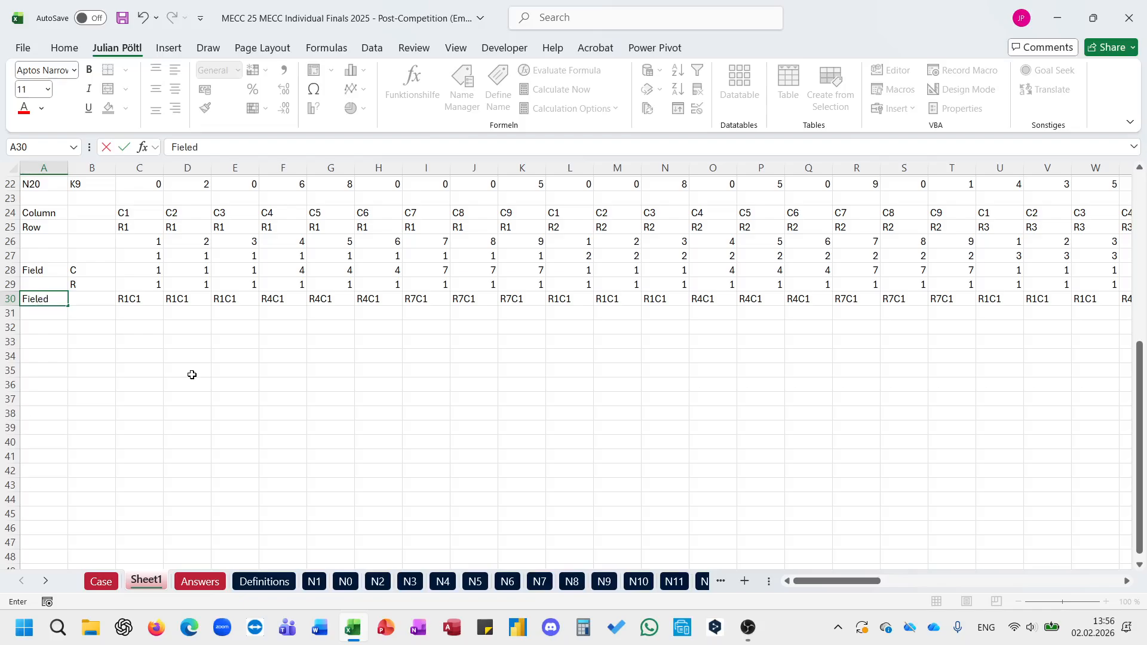
type("d")
key("Return")
key("Up")
key("Up")
key("Up")
key("Delete")
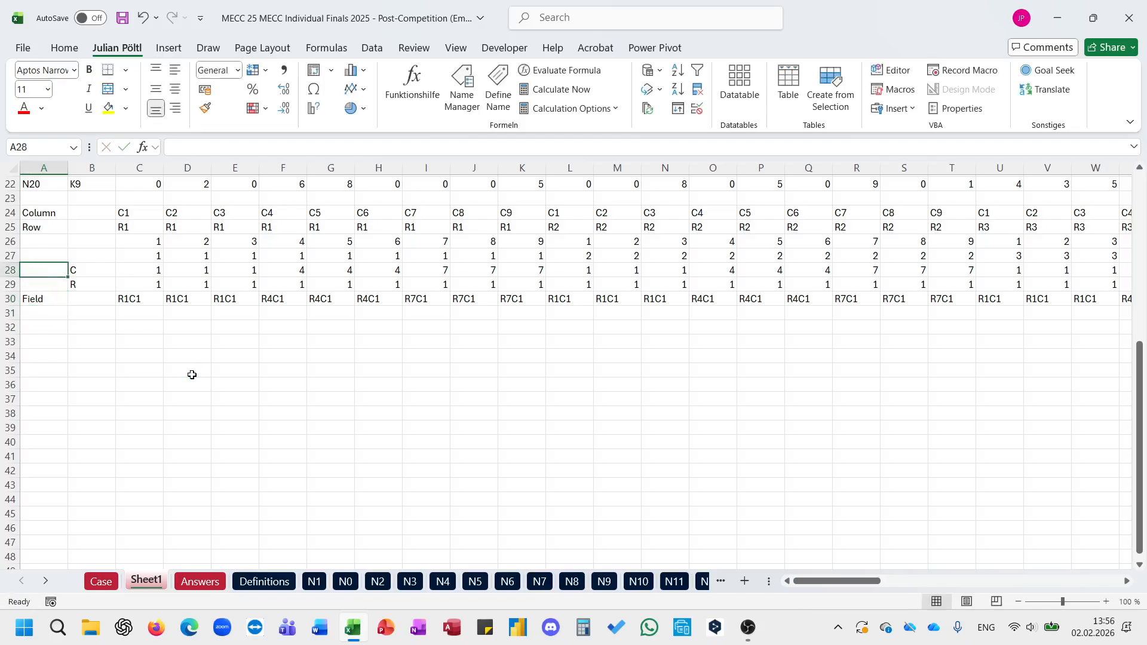
Step: Enter the label Cor in A28 and copy it to A29
left_click(94, 266)
left_click(60, 274)
type("Cor")
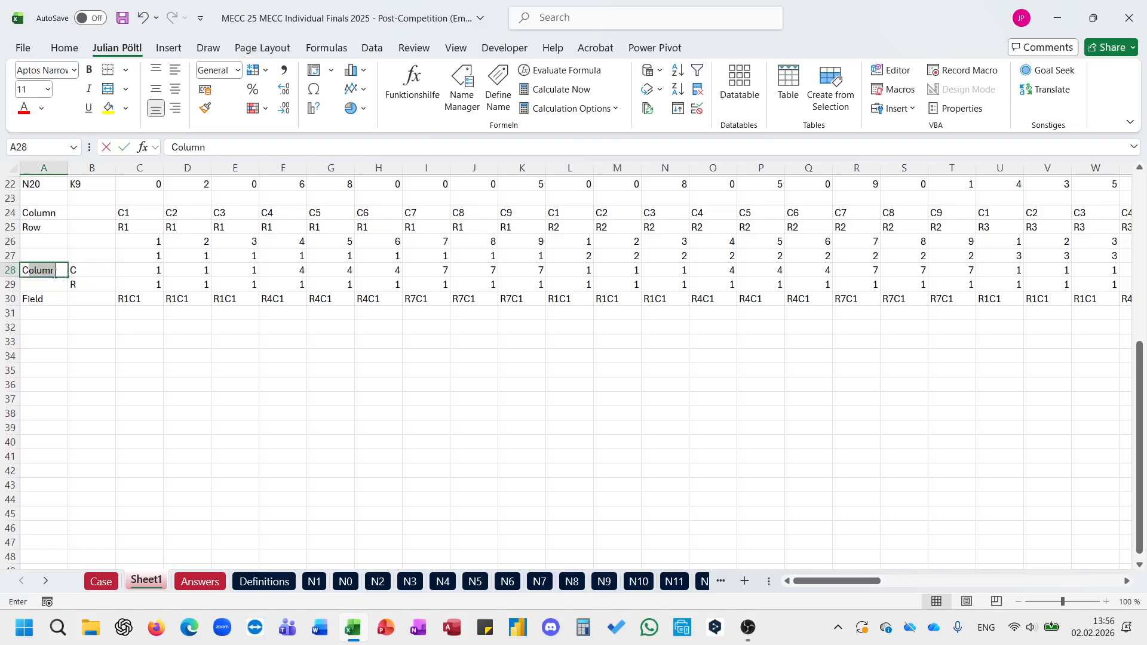
key("ctrl+Return")
key("ctrl+c")
key("Down")
key("ctrl+v")
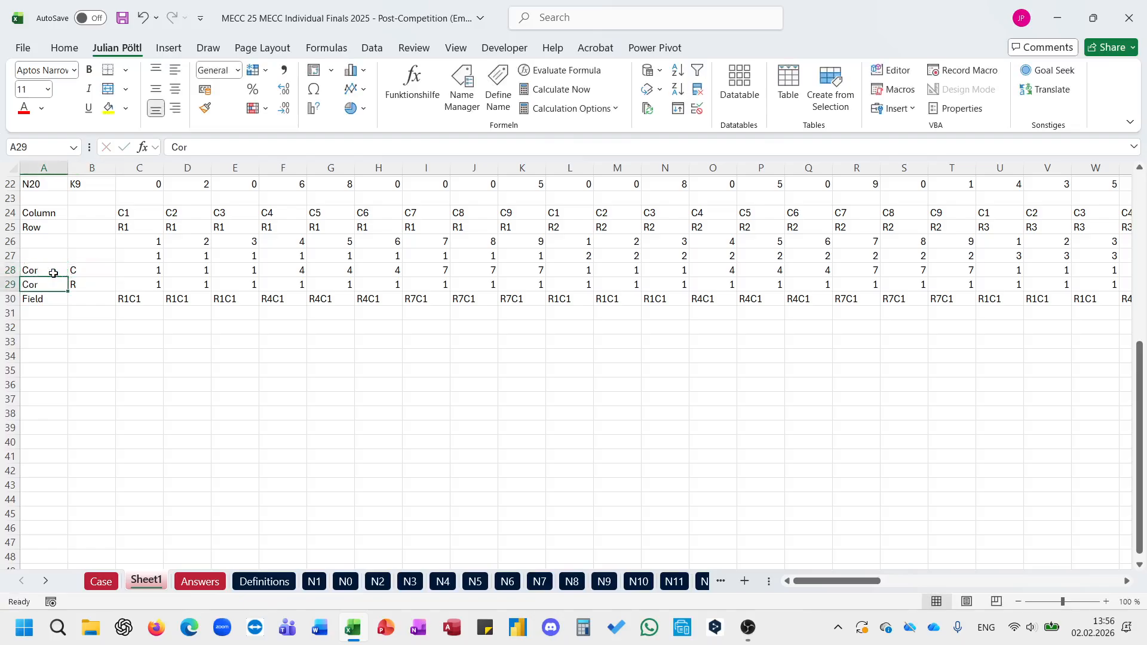
Step: Label the extracted number rows with C in B26 and R in B27
key("Up")
key("Right")
key("Up")
key("Up")
type("C")
key("Return")
type("R")
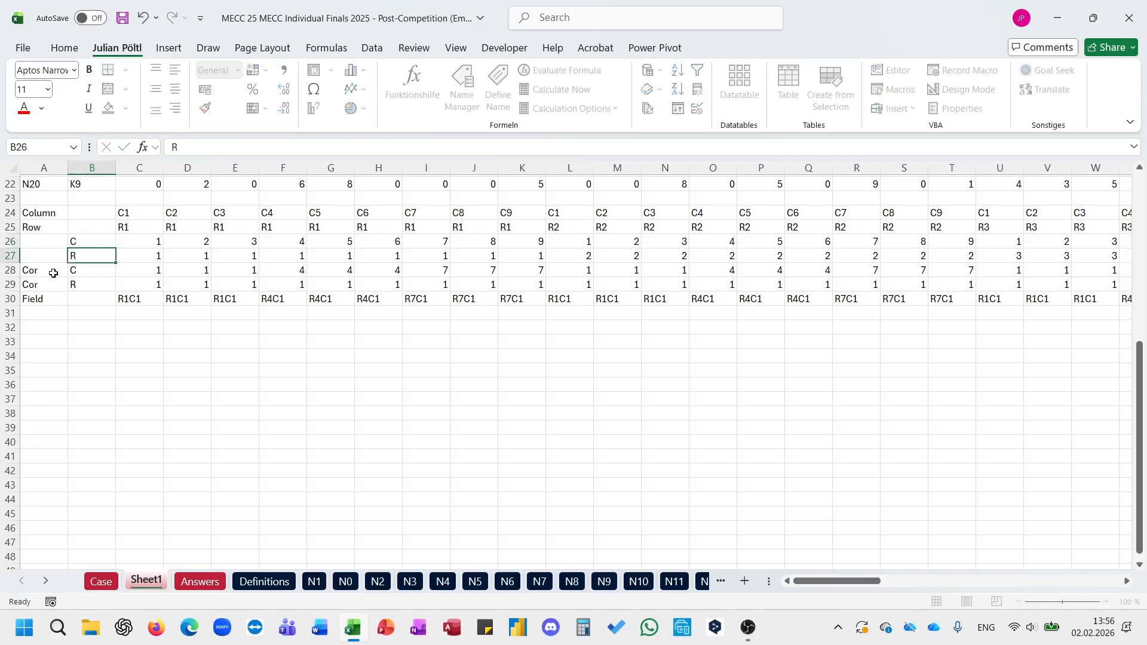
key("Return")
Step: Review the newspaper names in column A against the sub-puzzle references in the Field row of Sheet1
left_click(139, 303)
scroll(139, 302, "up", 1)
scroll(139, 302, "up", 3)
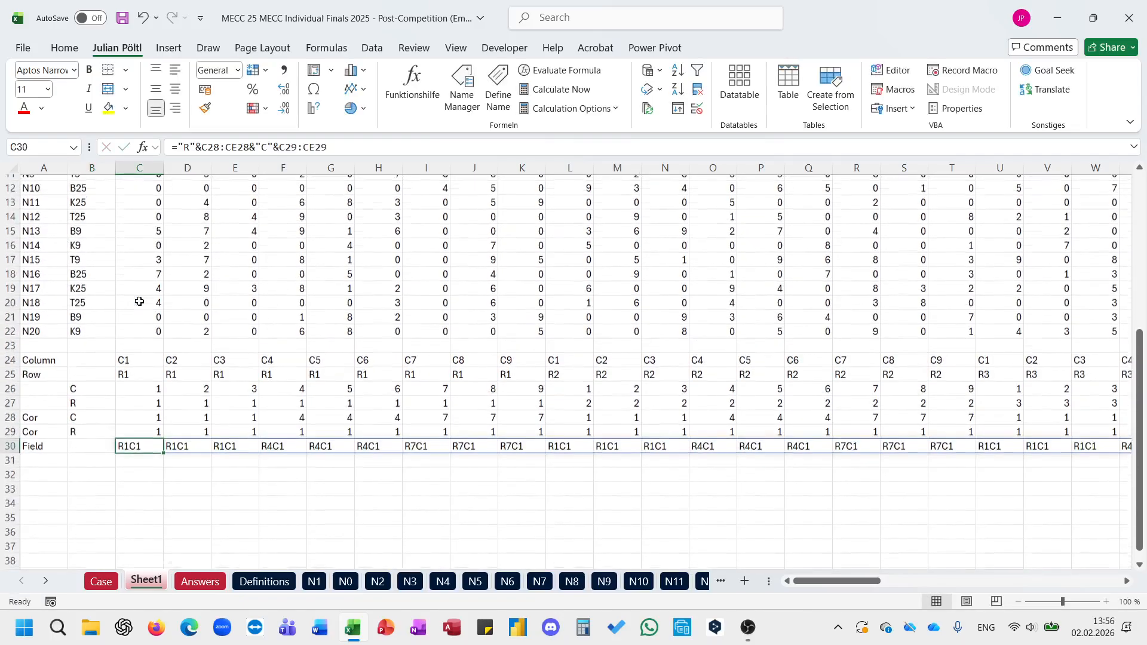
scroll(209, 307, "up", 3)
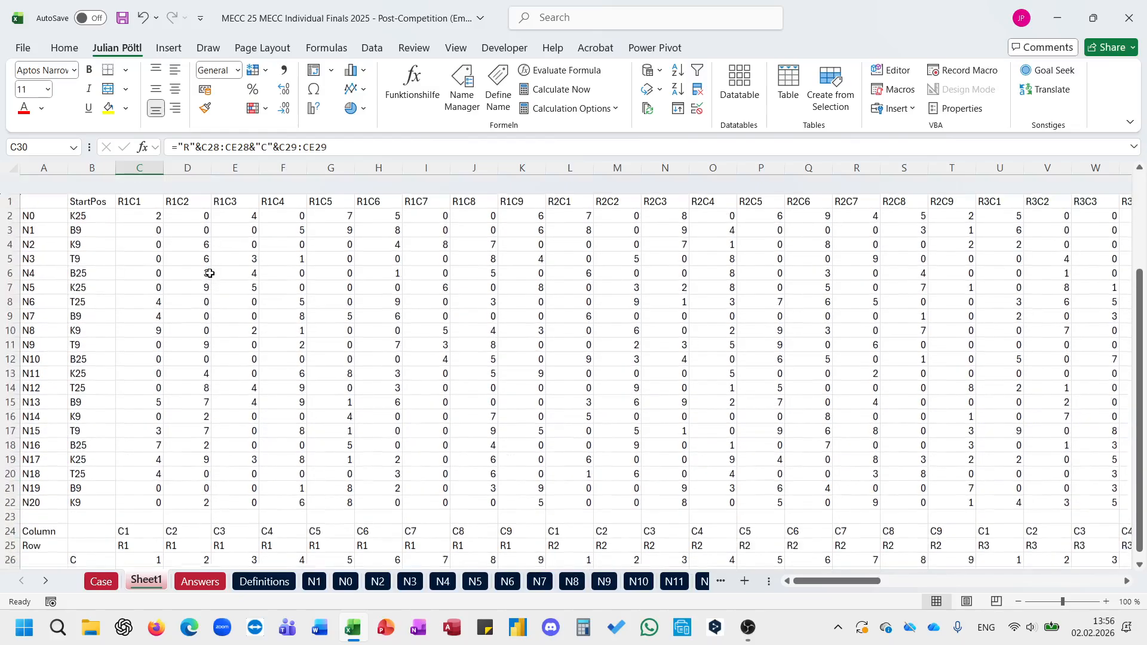
left_click_drag(37, 197, 46, 397)
scroll(196, 327, "down", 1)
scroll(196, 326, "down", 3)
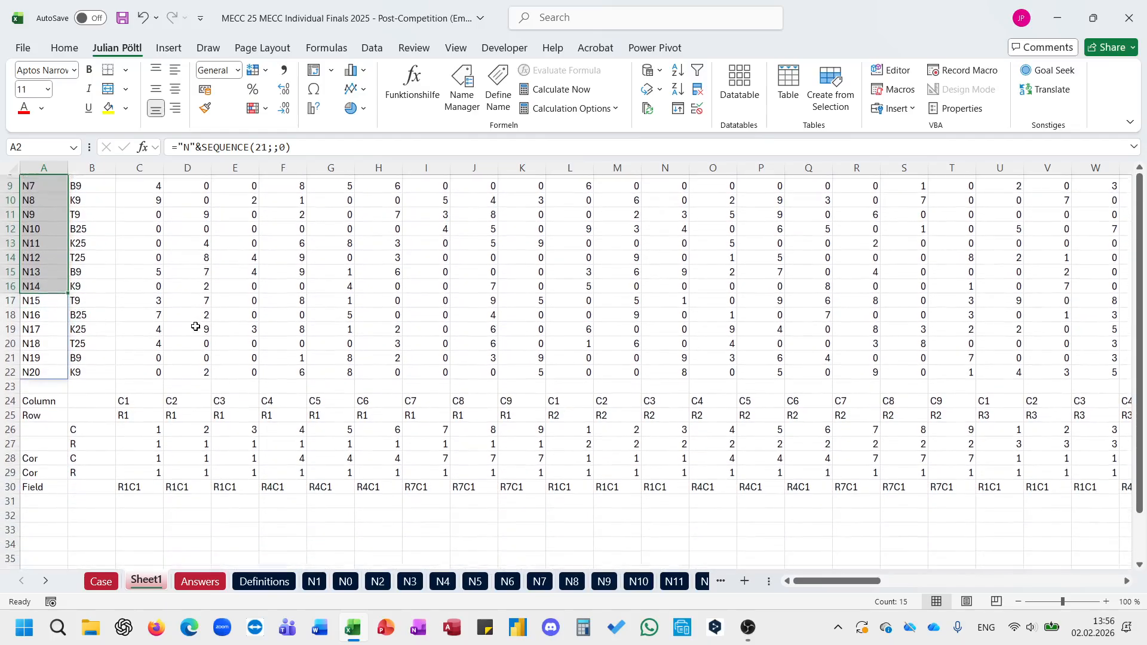
left_click_drag(141, 482, 397, 484)
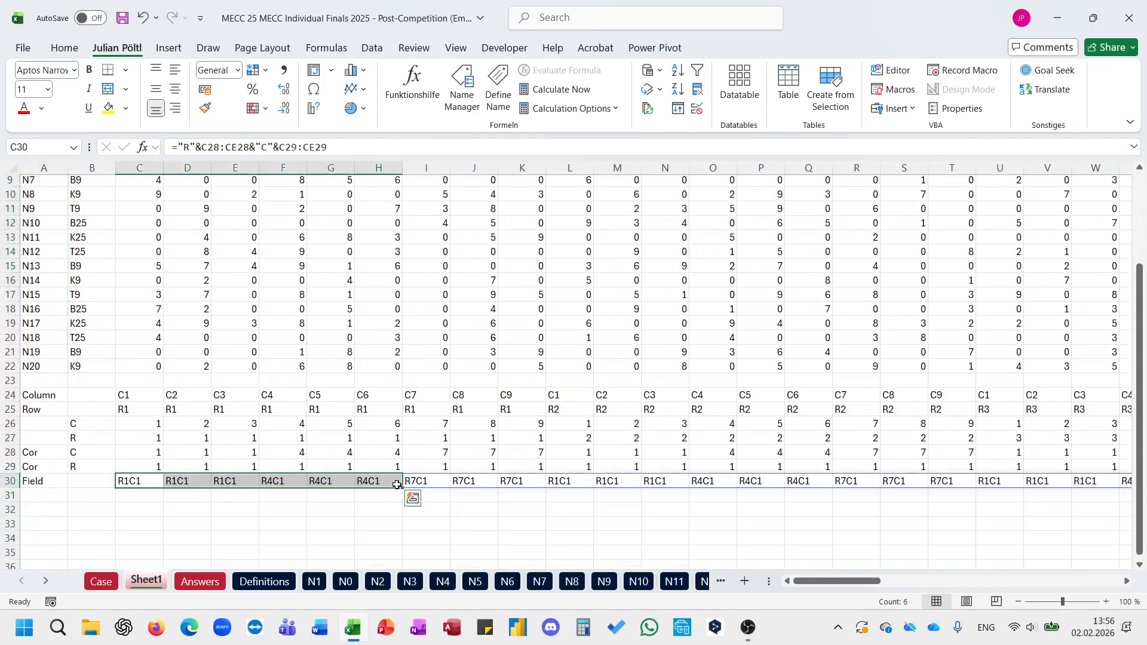
Step: On the Case sheet, extract the numbers from the example's Square H165 into I165 with E_ExtracteachNumberfromaString
left_click(102, 582)
scroll(391, 418, "down", 1)
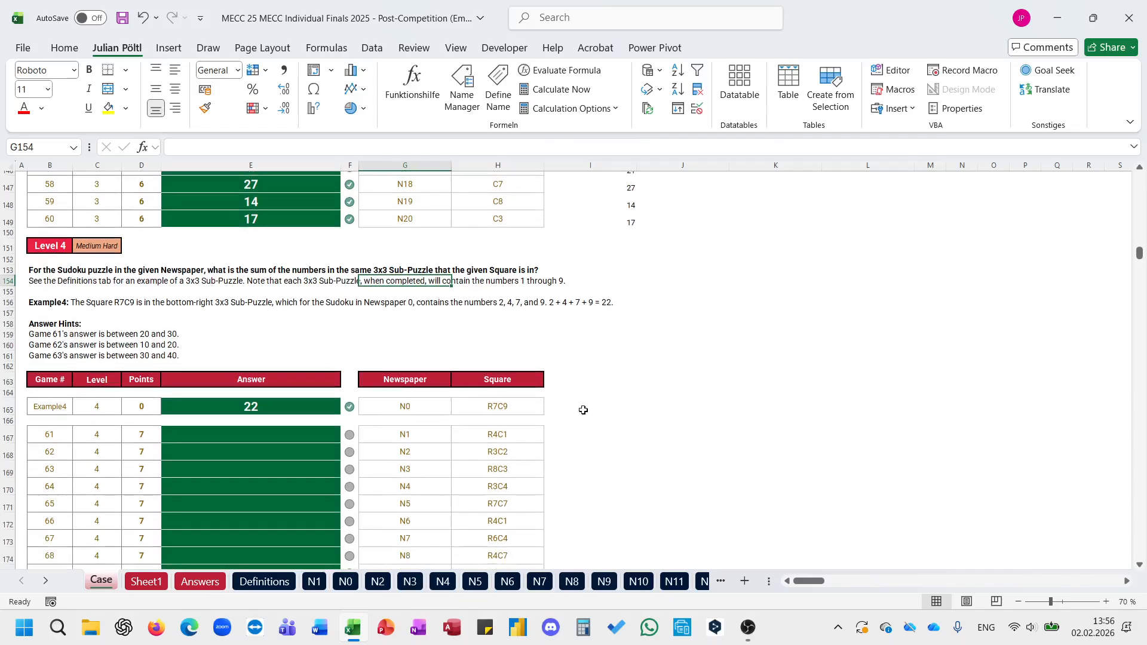
left_click(589, 410)
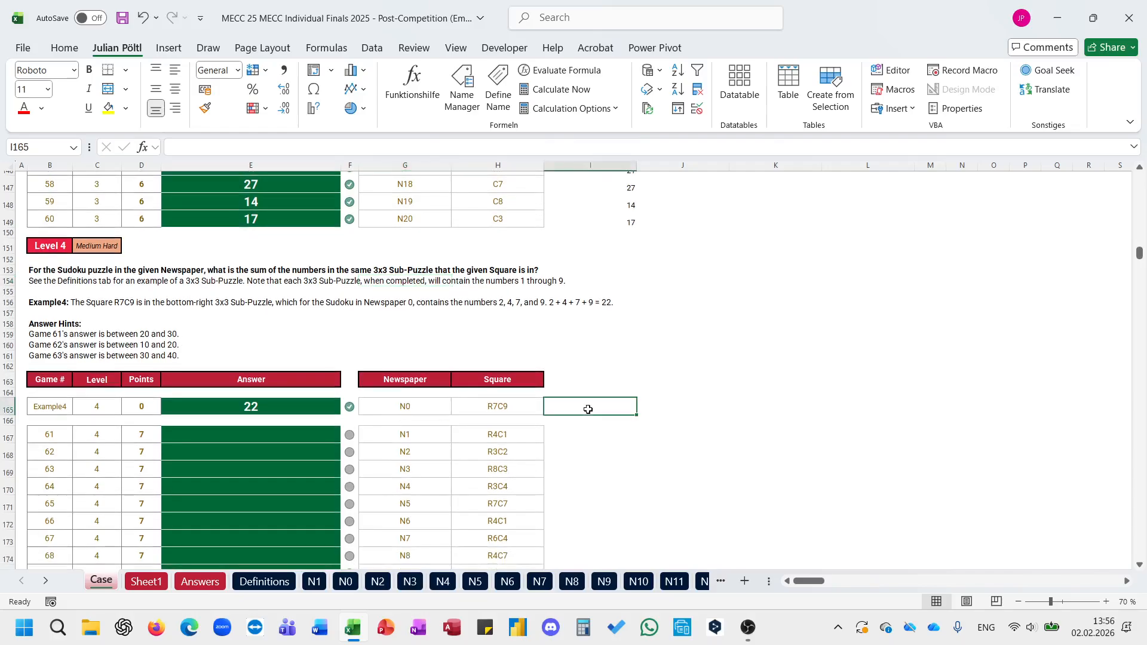
left_click(518, 408)
scroll(523, 425, "down", 5)
scroll(525, 436, "up", 4)
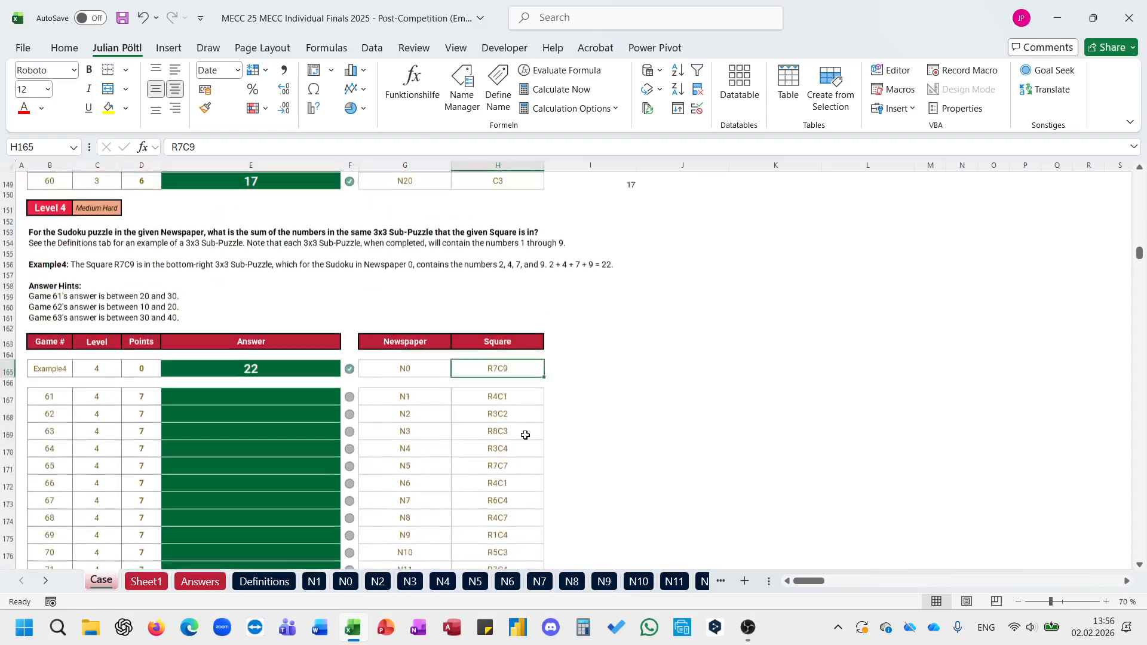
left_click(558, 376)
type("=extra")
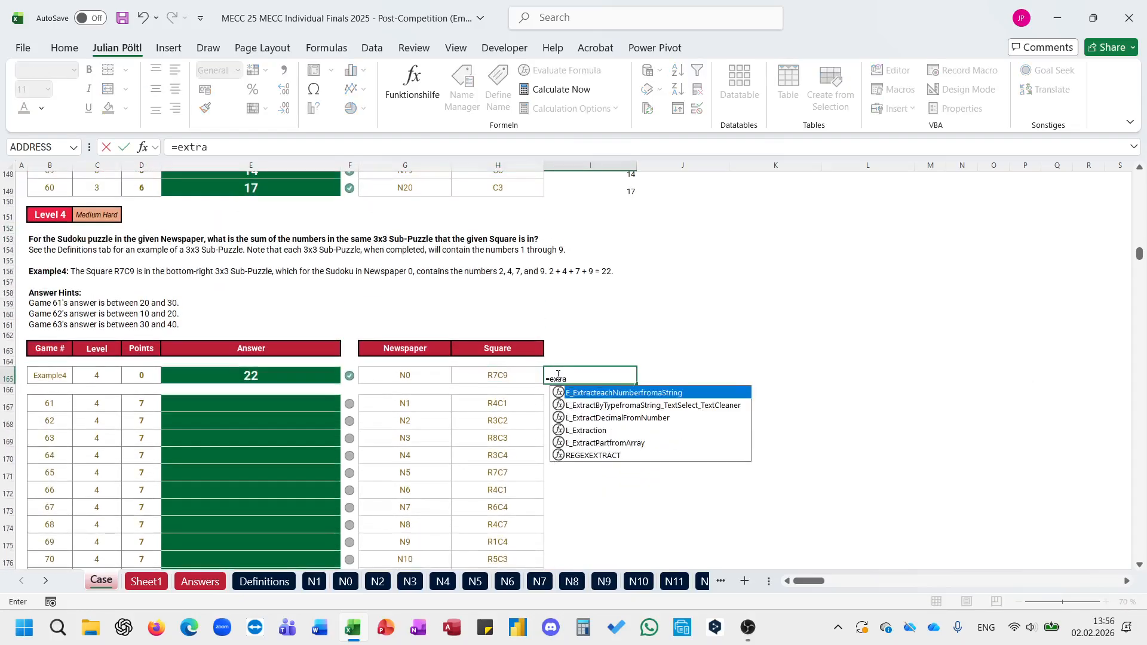
key("Tab")
key("Left")
type(")(")
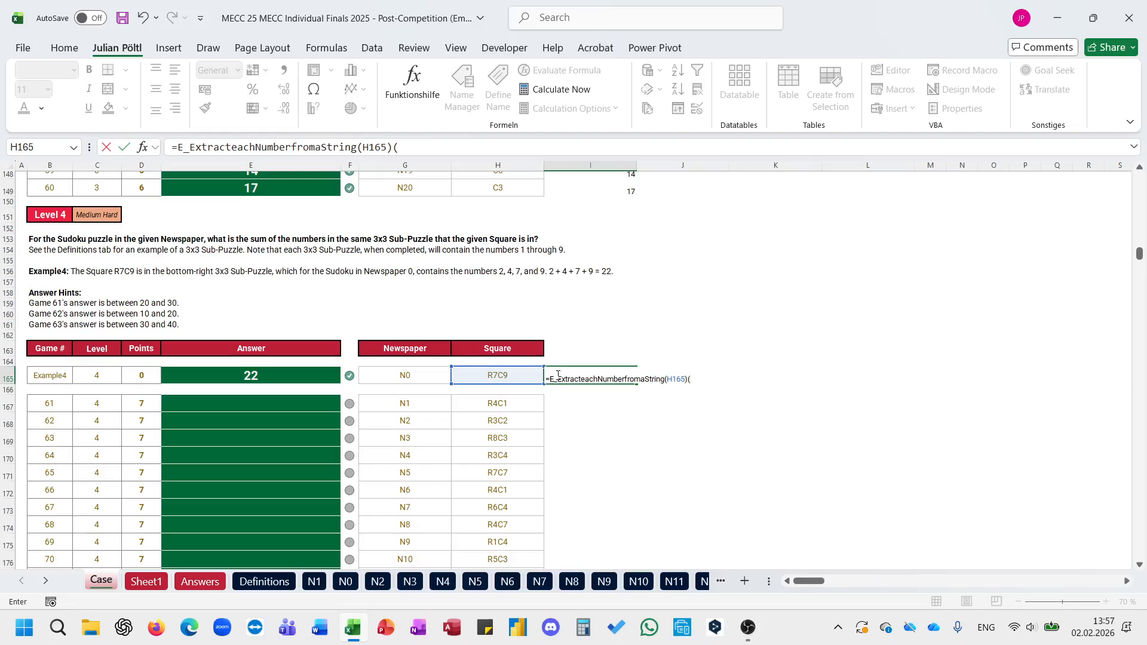
key("ctrl+Return")
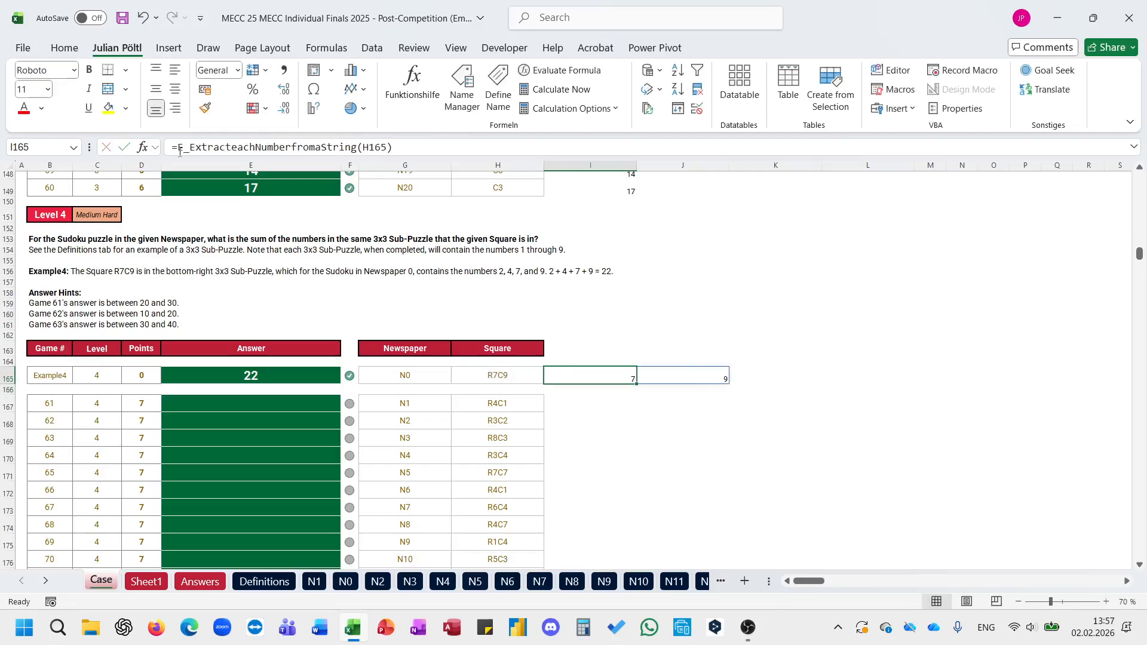
Step: Wrap the I165 formula in XLOOKUP with VSTACK(1;4;7) as both lookup and return array and match mode -1
left_click(180, 151)
type("XLOOKUP(")
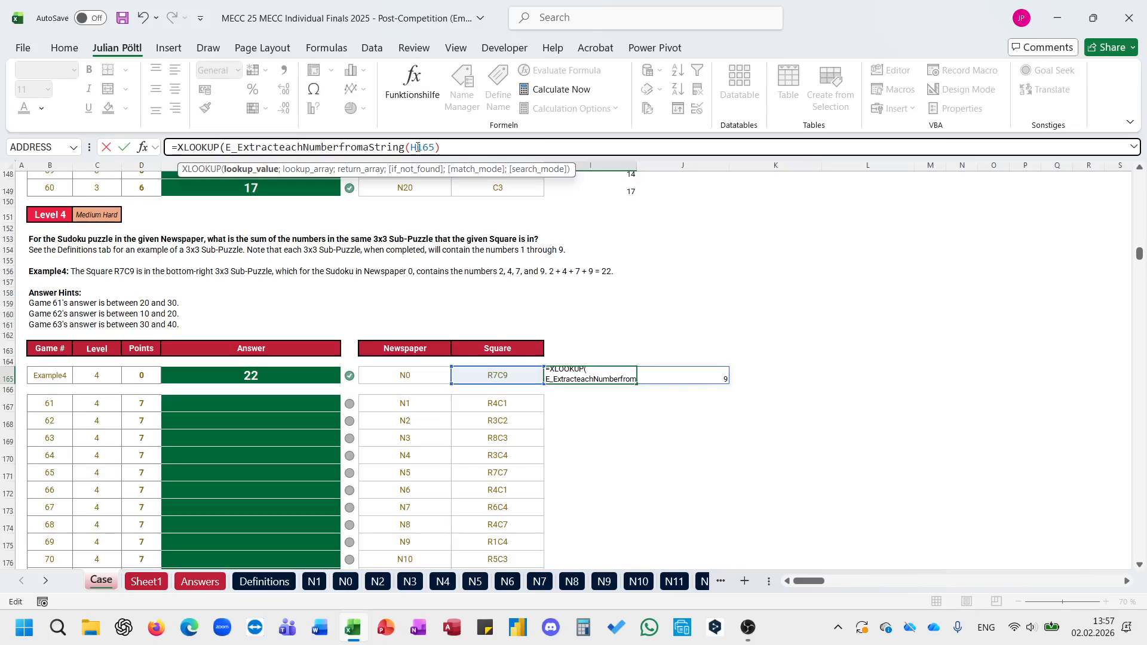
left_click(472, 144)
type(";VSTACK(1")
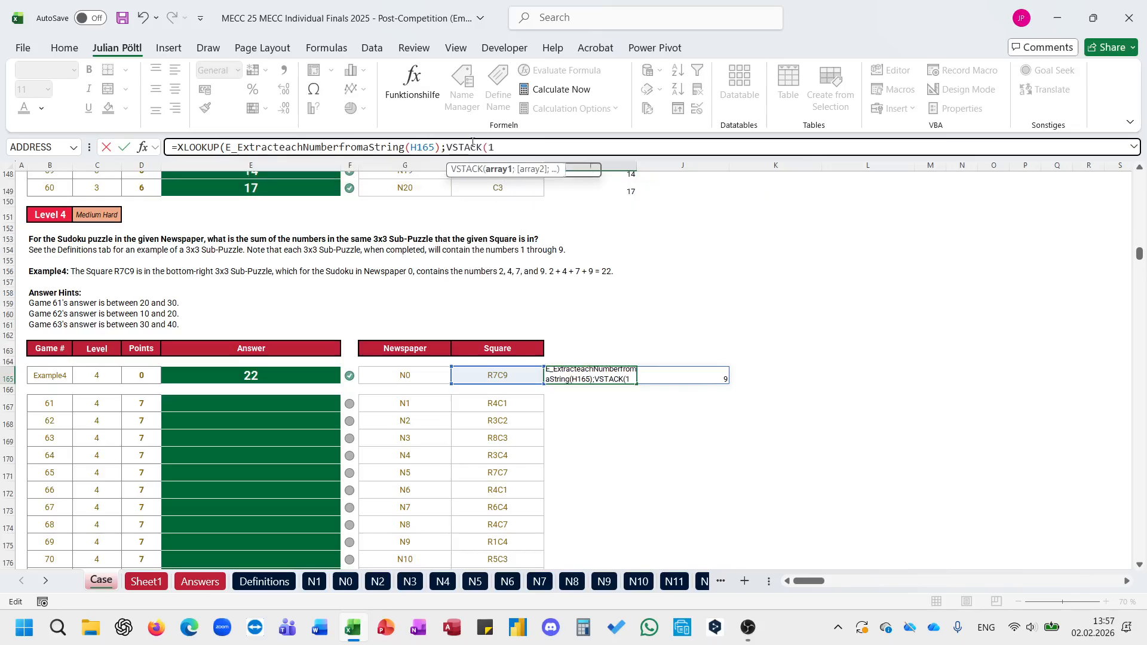
type(";4;7);")
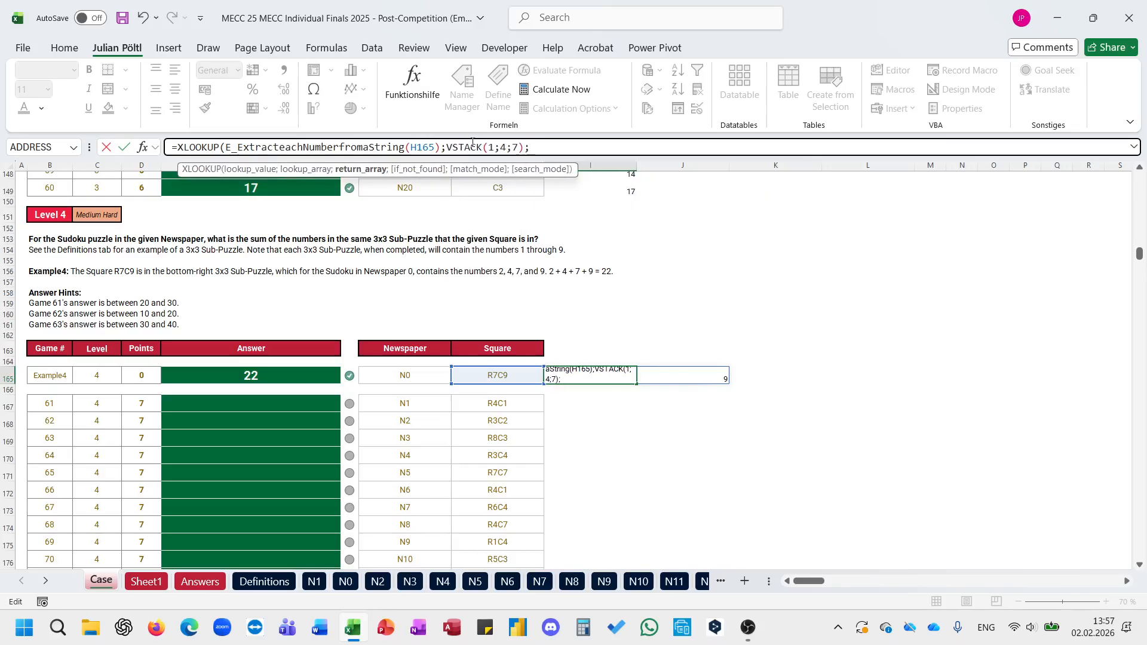
type("VSTACK(1;4;7")
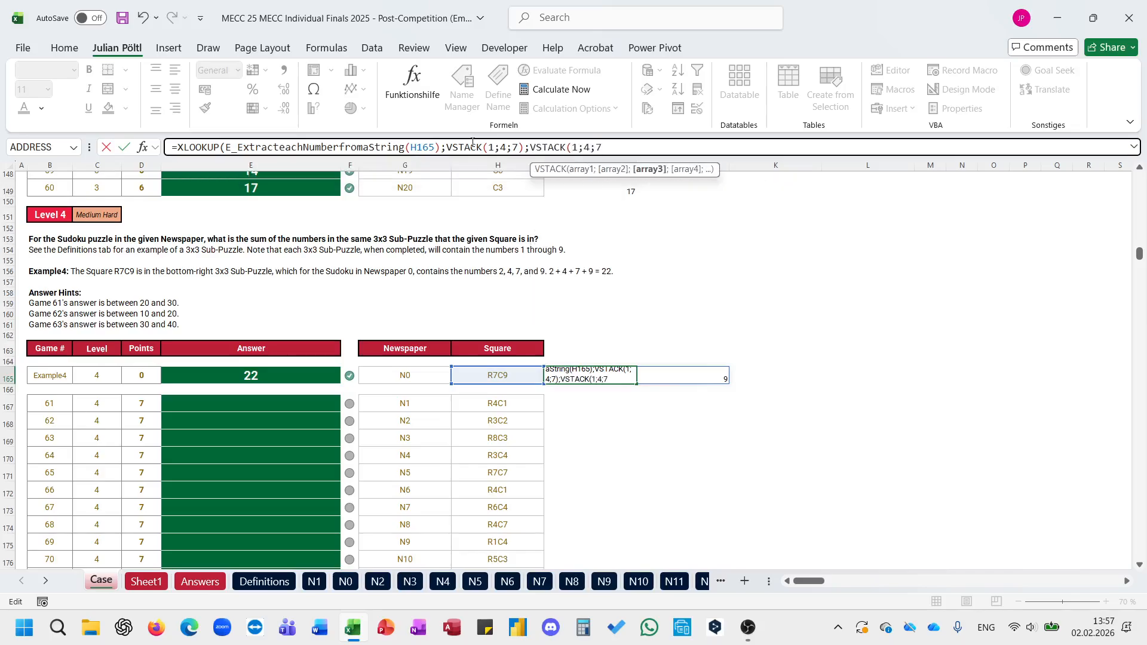
type(");;-1)")
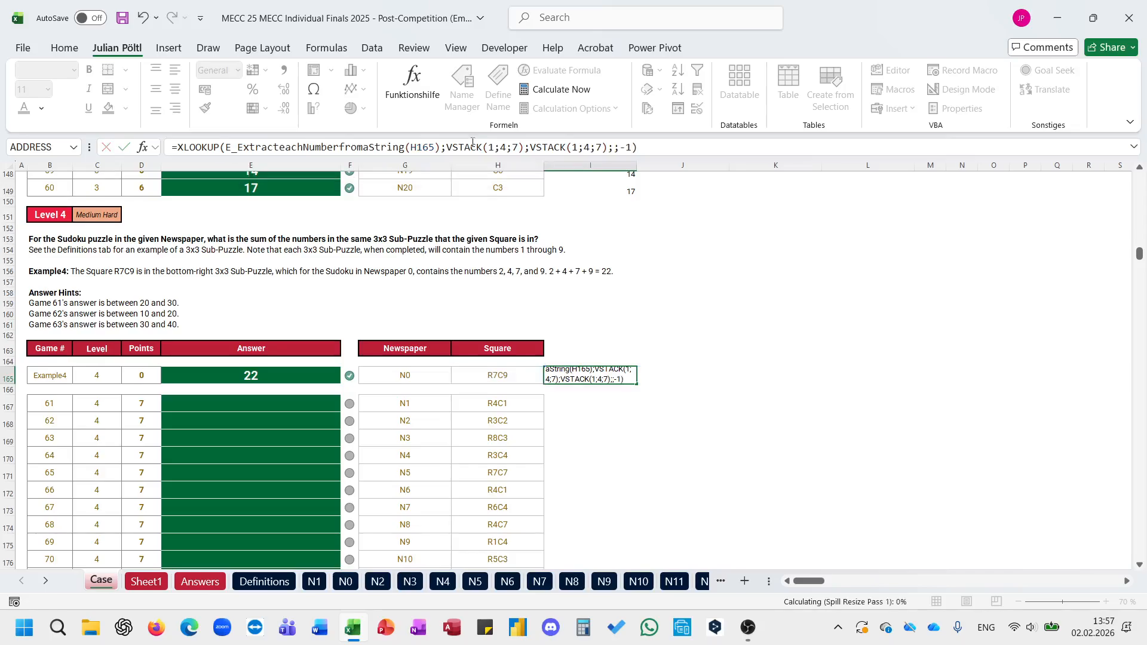
key("Return")
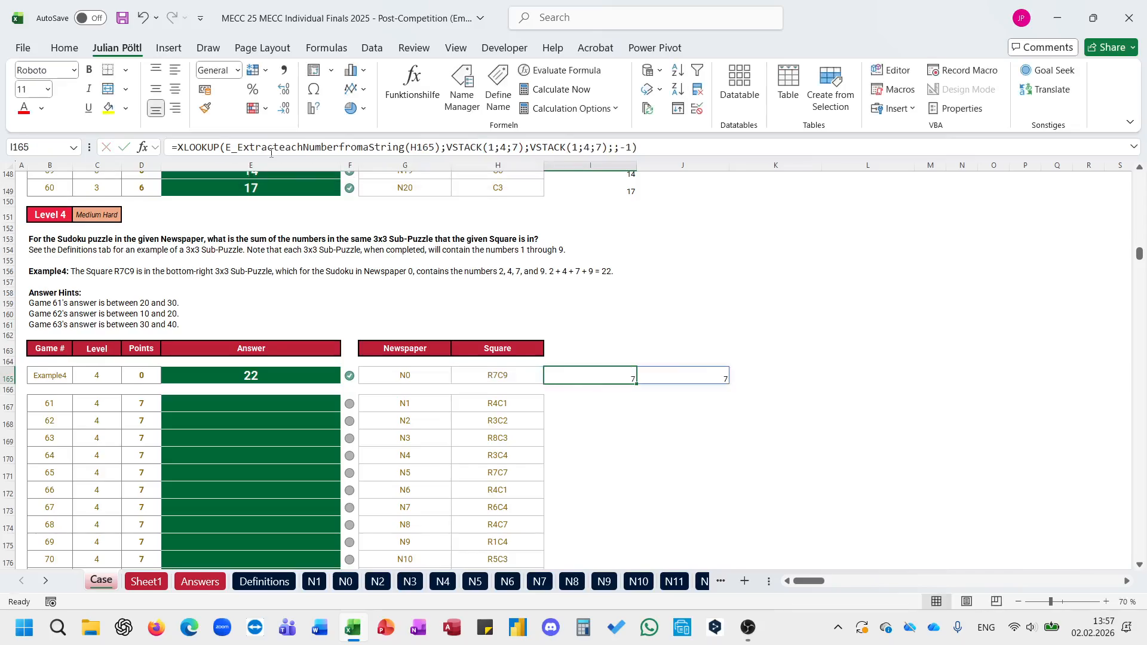
Step: Copy the I165 formula down to row 186 for games 61 to 80 and clear the blank spacer row's cell I166
left_click(743, 378)
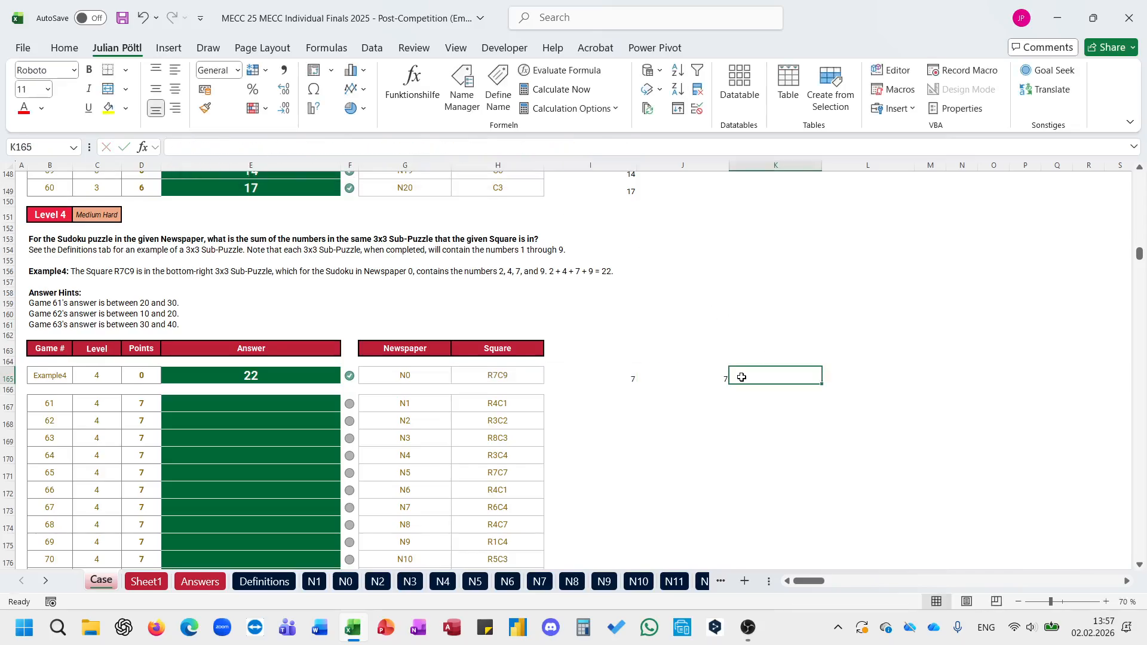
left_click(617, 379)
key("ctrl+c")
left_click(535, 404)
key("ctrl+Left")
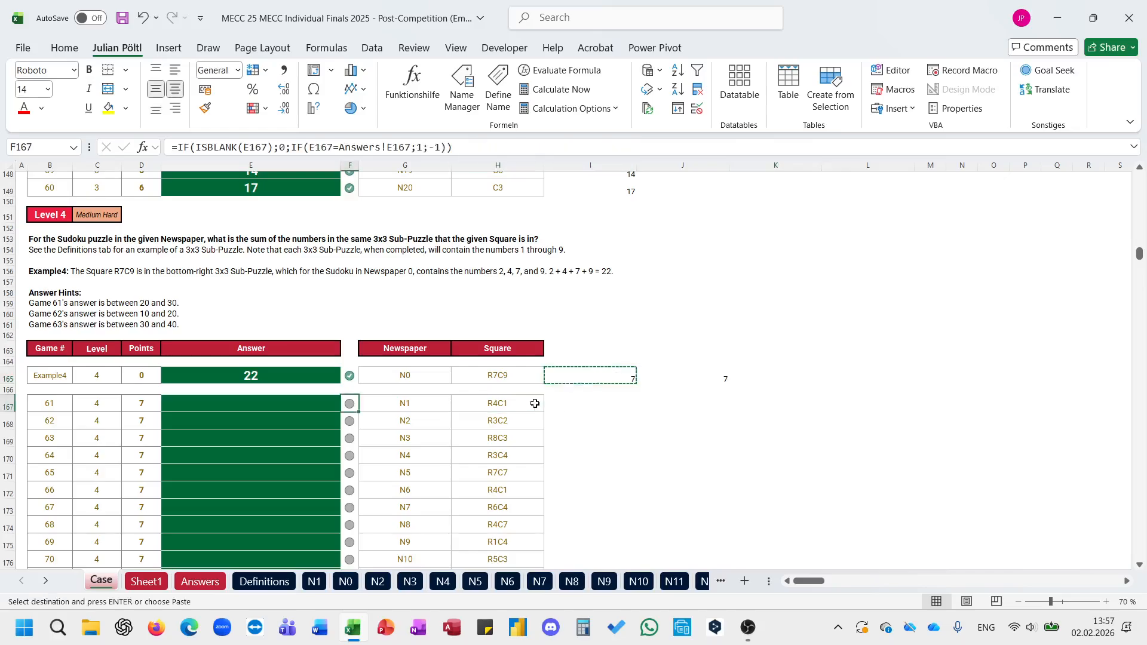
key("ctrl+Down")
key("Right")
key("Right")
key("Right")
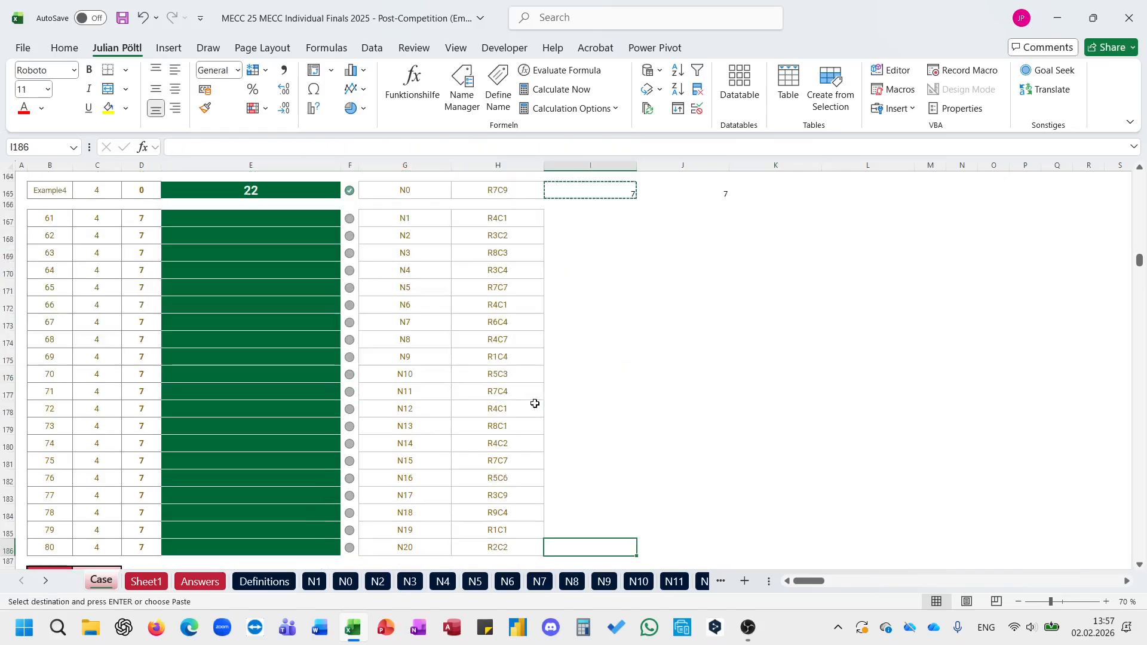
key("ctrl+shift+Up")
key("ctrl+v")
left_click(600, 216)
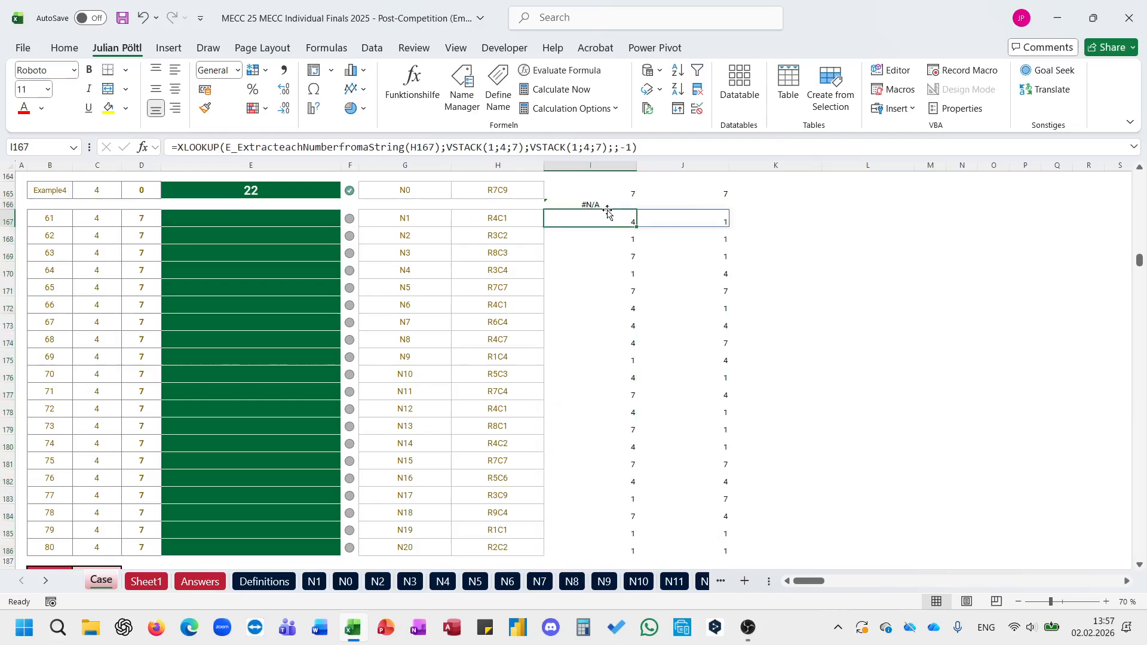
left_click(608, 205)
key("Delete")
Step: Build the sub-puzzle reference in K165 with the formula ="R"&I165&"C"&J165
left_click(765, 190)
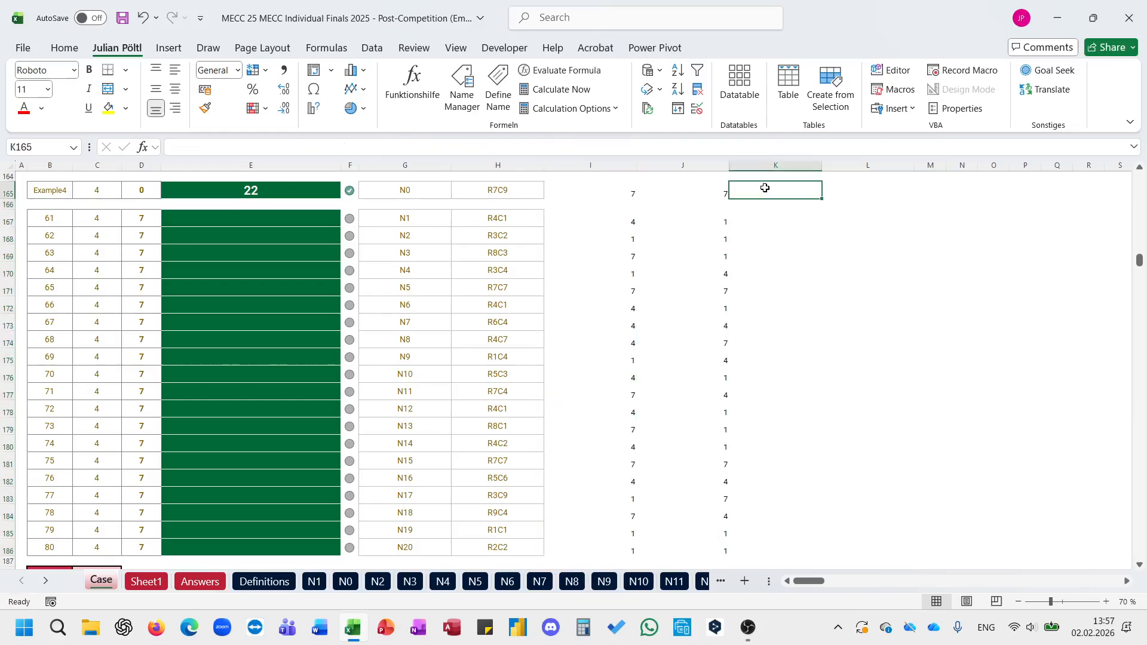
scroll(764, 187, "up", 1)
type("=\"R\"")
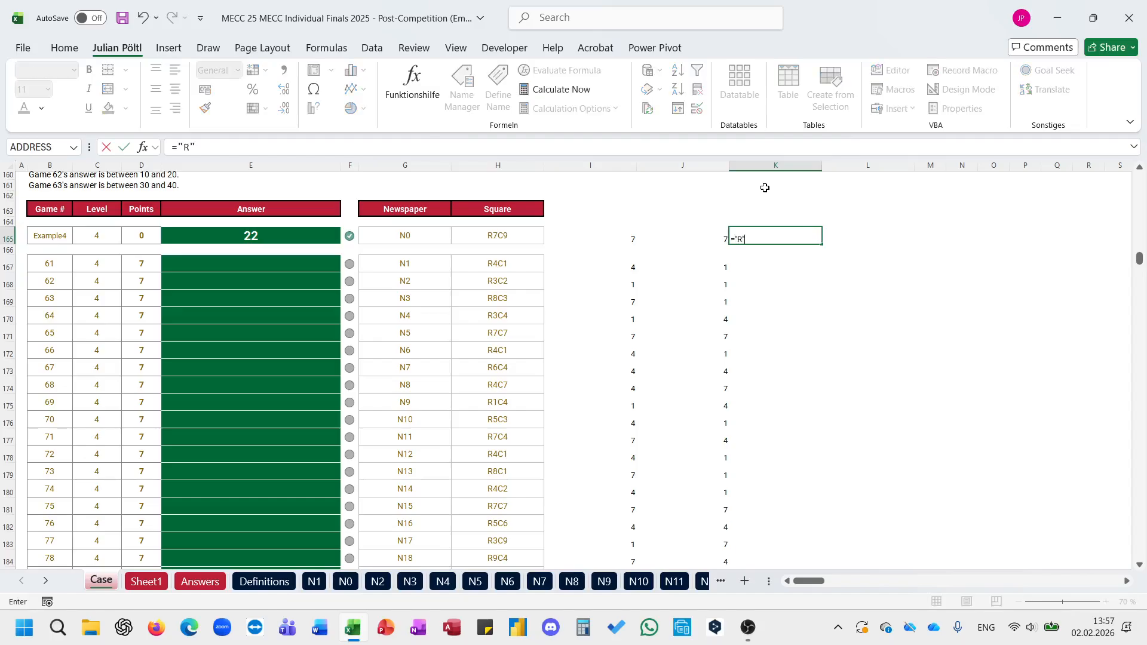
type("&")
key("Left")
key("Left")
type("&")
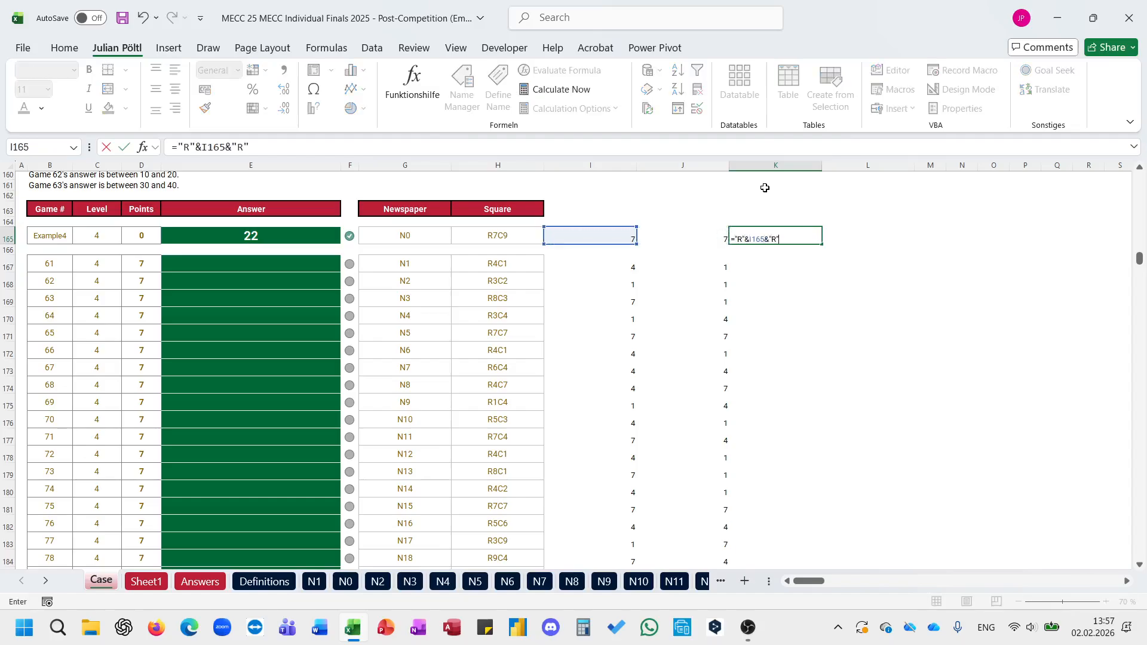
type("\"C\"&")
key("Left")
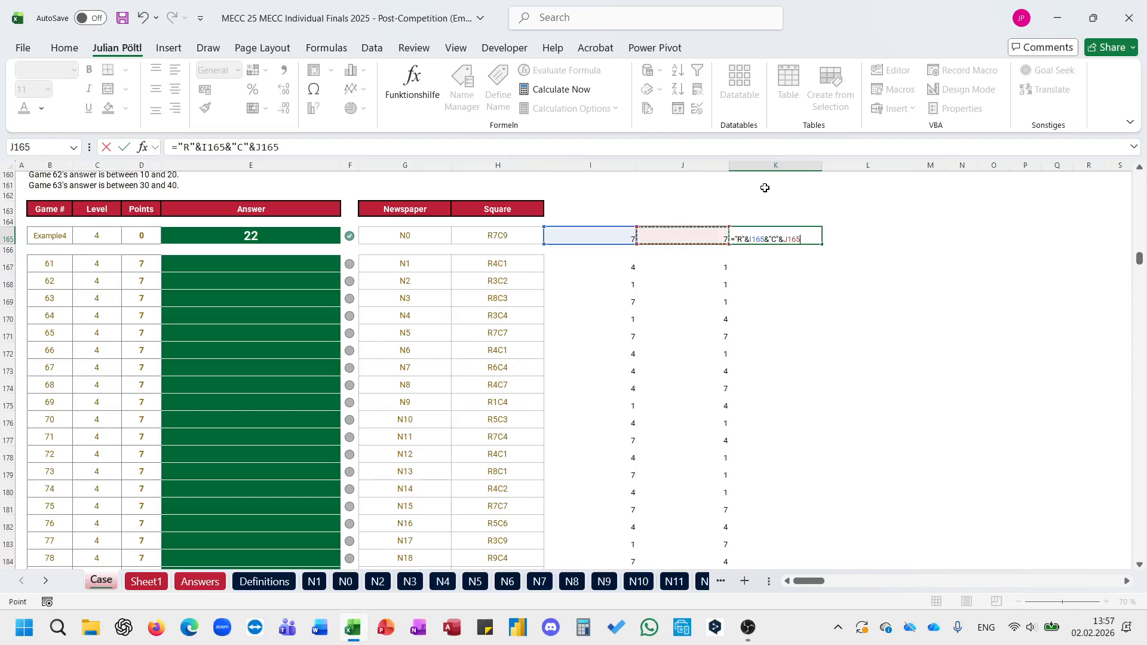
key("Return")
Step: Copy the K165 reference formula down to K186 and clear the blank spacer row's cell K166
key("Up")
key("ctrl+c")
key("Down")
key("Down")
key("Left")
key("ctrl+Down")
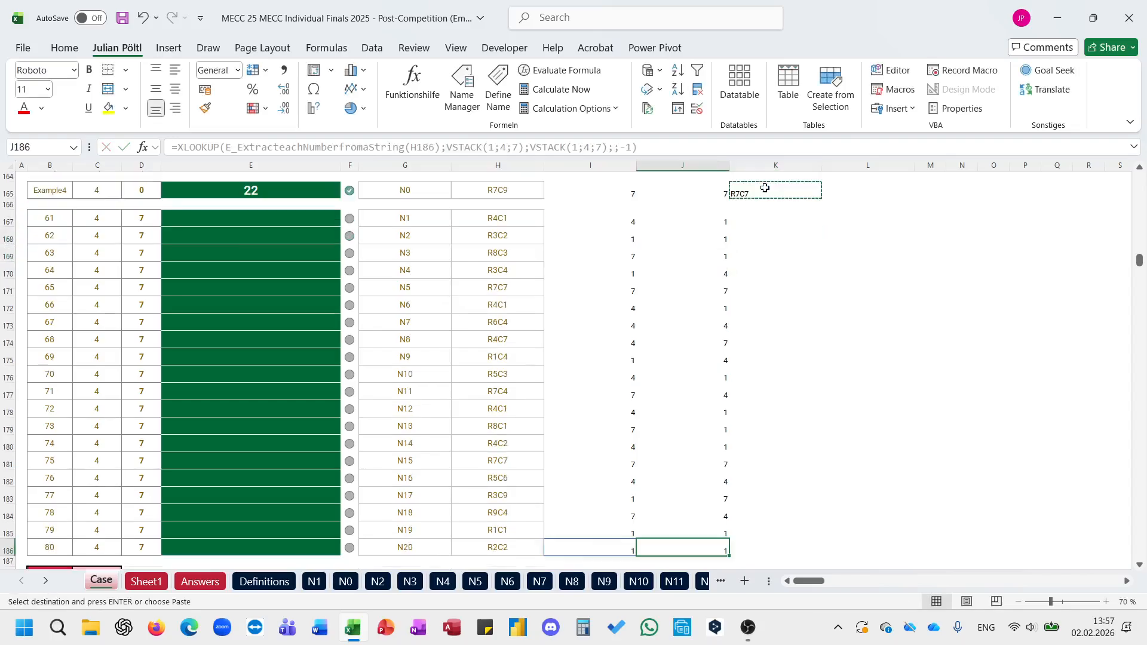
key("Right")
key("ctrl+shift+Up")
key("ctrl+v")
left_click(759, 206)
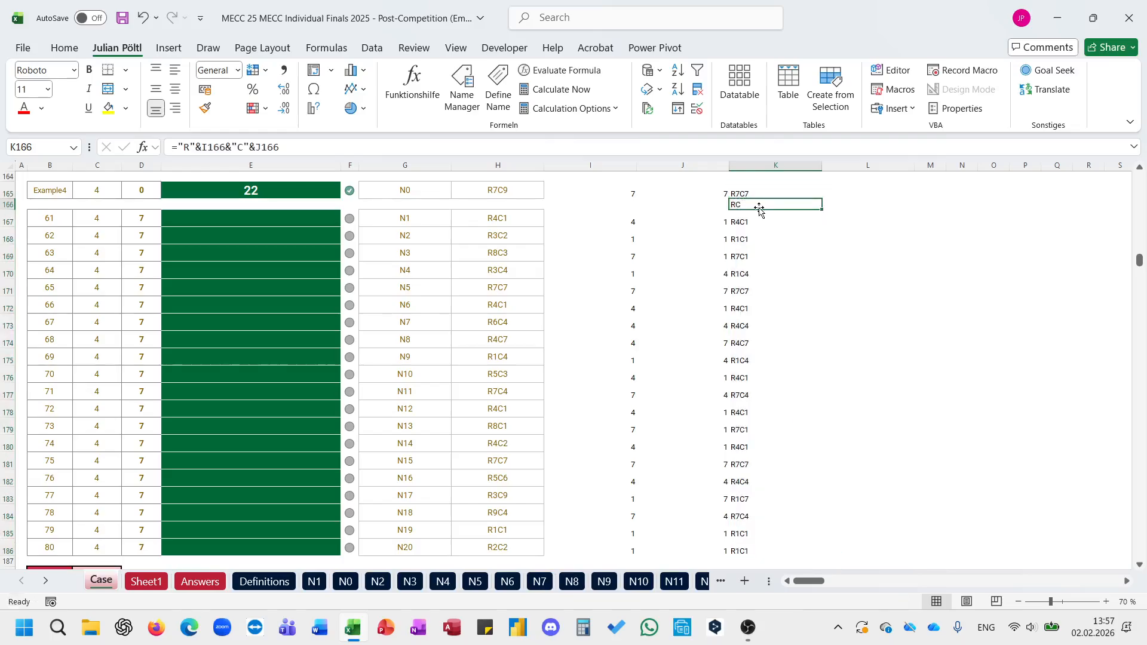
key("Delete")
Step: Start an XLOOKUP in L165 that looks up newspaper G165 in the names at Sheet1!$A$2#
scroll(759, 210, "up", 1)
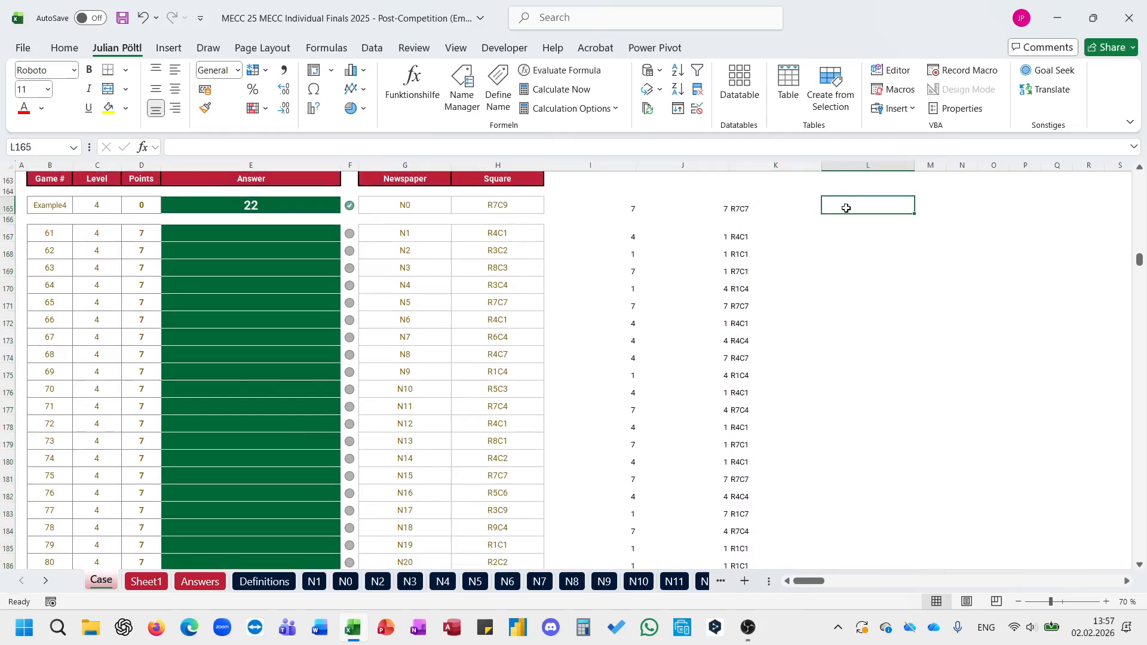
type("=")
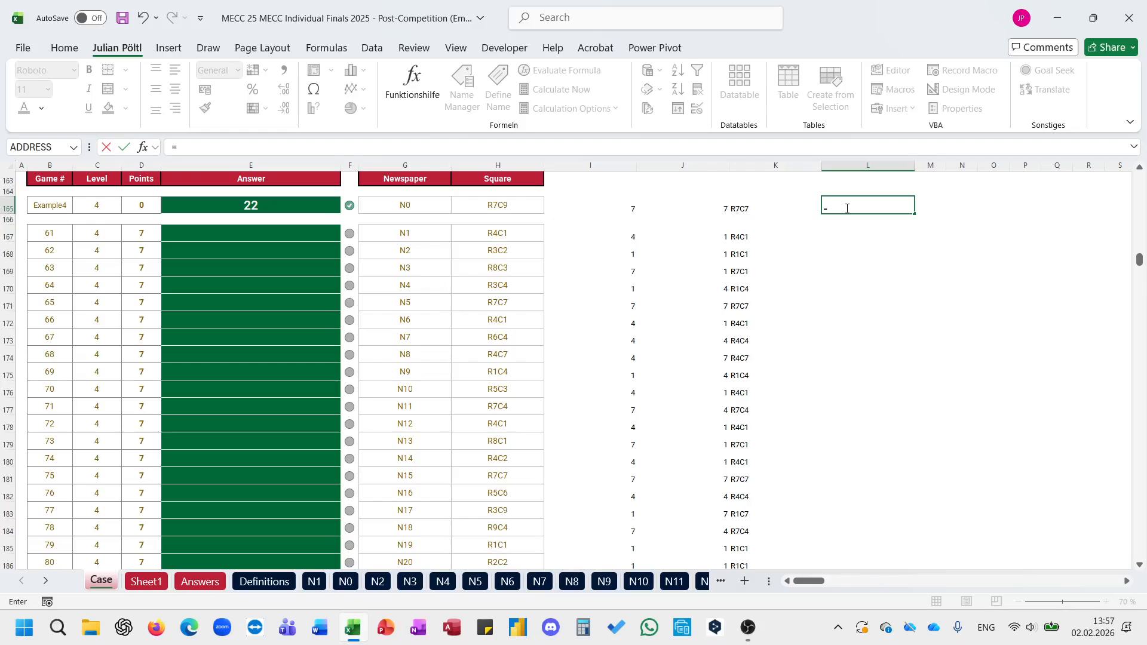
type("xl")
key("Tab")
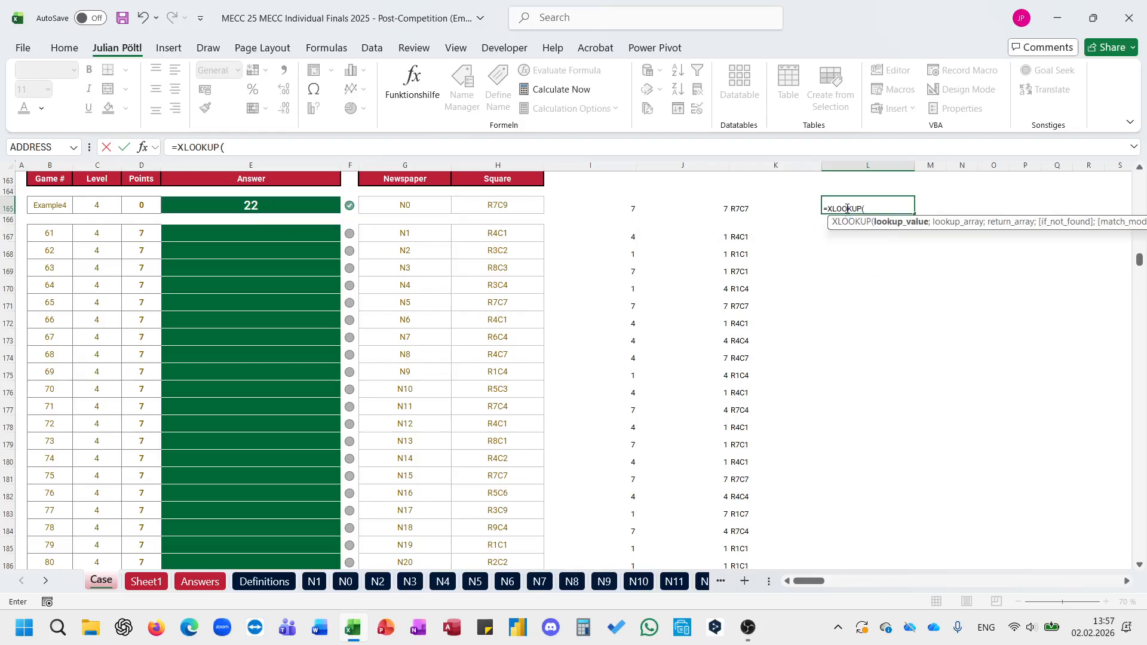
left_click(430, 205)
type(";")
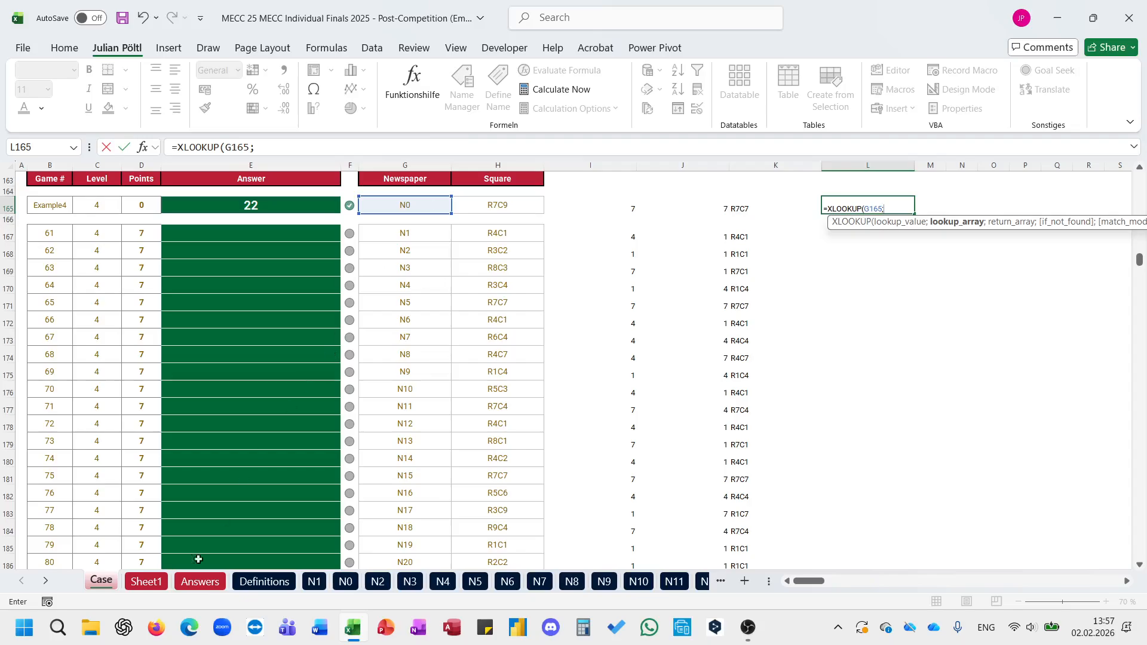
left_click(146, 582)
left_click(47, 366)
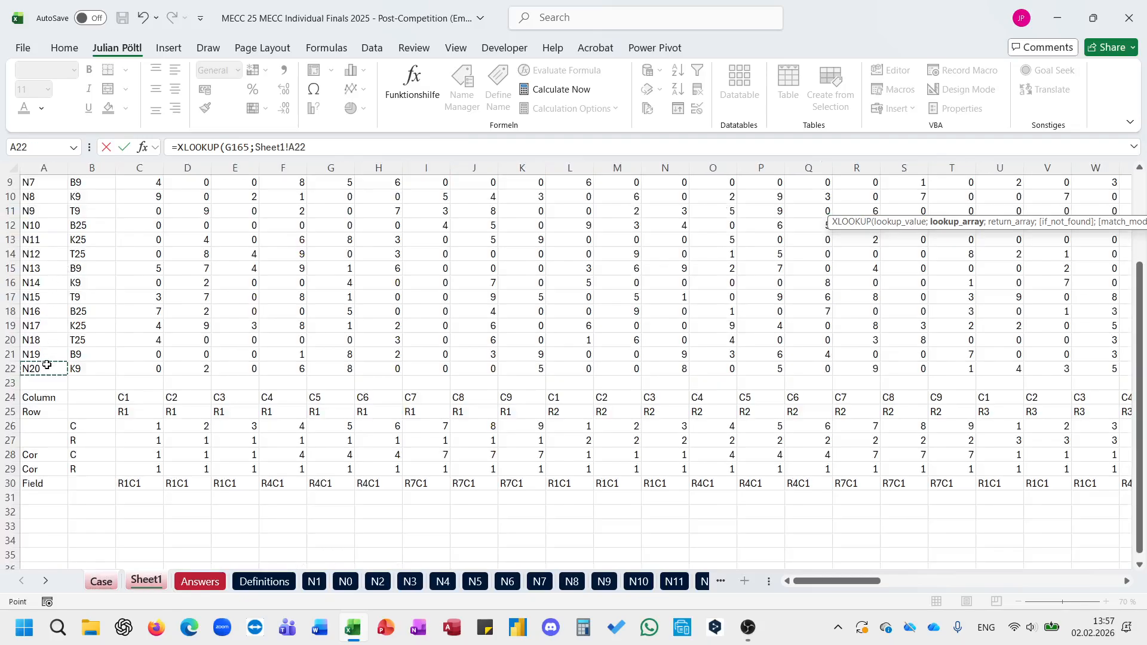
key("ctrl+shift+Up")
key("F4")
type(";")
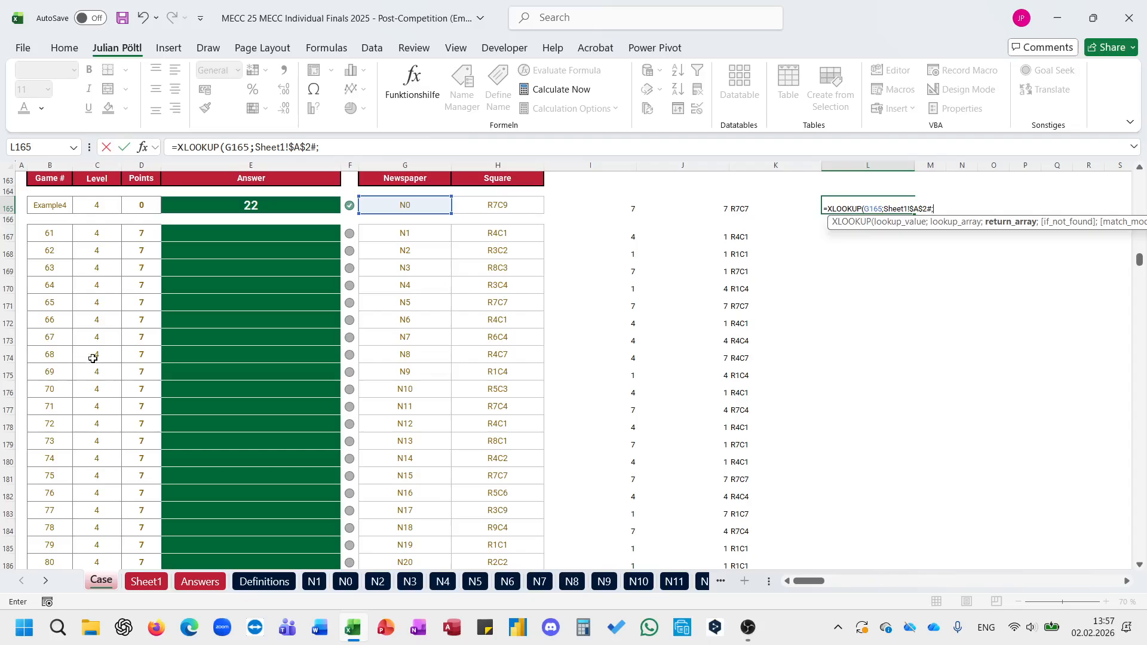
Step: Complete the L165 XLOOKUP with the digit grid Sheet1!$C$2:$CE$22 as its return array
left_click(147, 582)
left_click(179, 322)
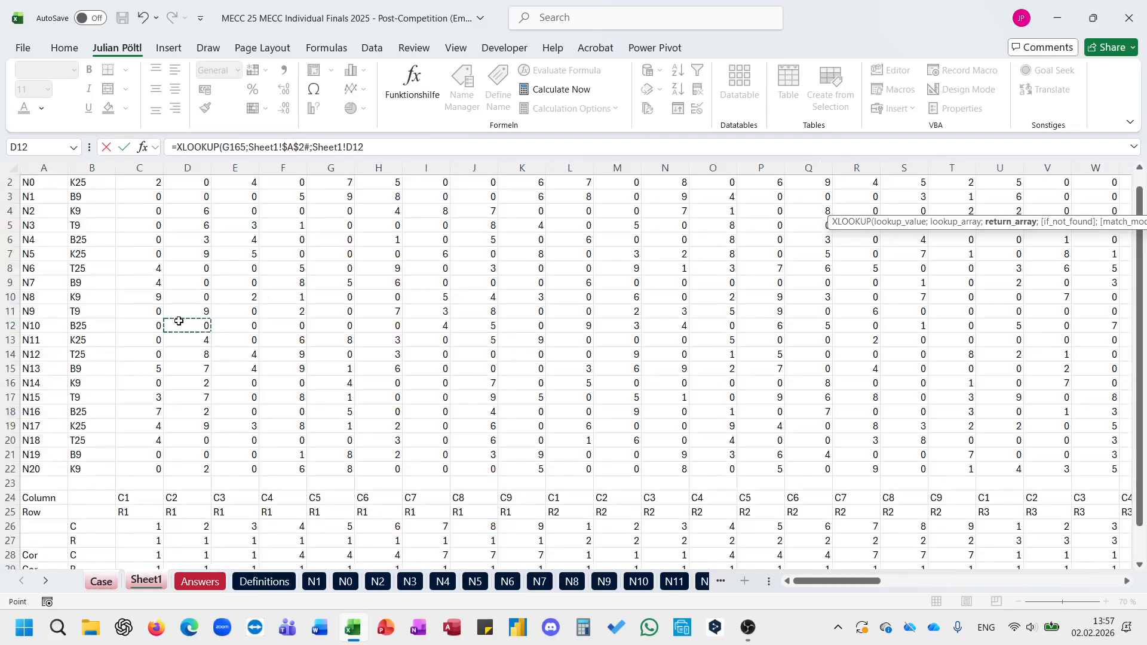
key("ctrl+Up")
key("Left")
key("Down")
key("ctrl+shift+Right")
key("ctrl+shift+Down")
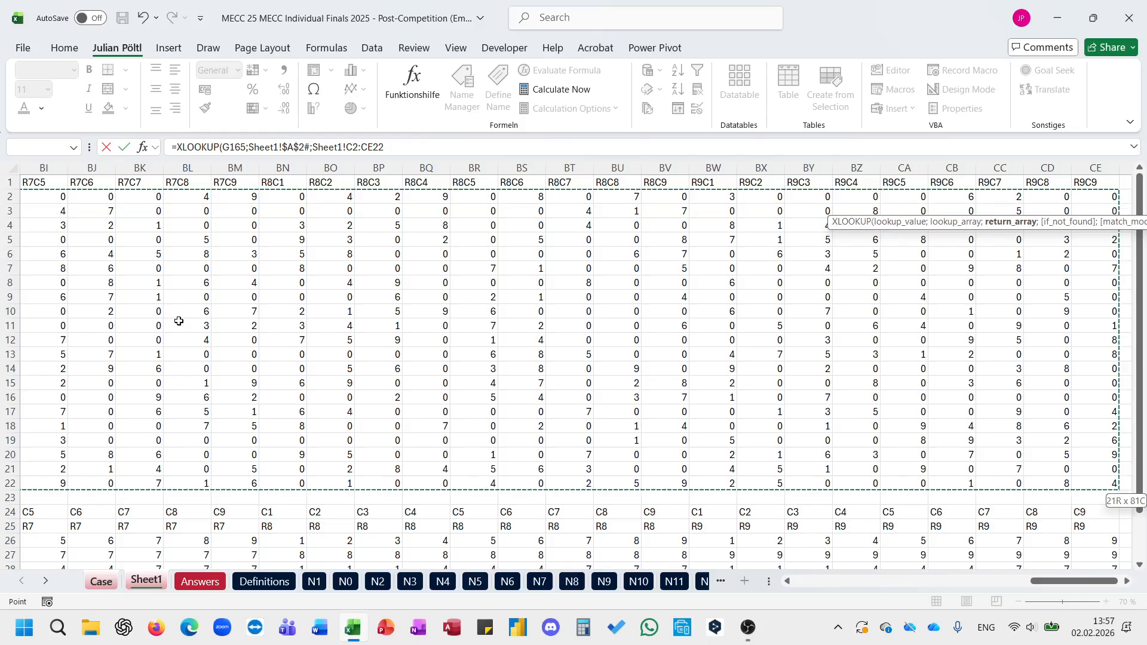
key("F4")
type(")")
key("Return")
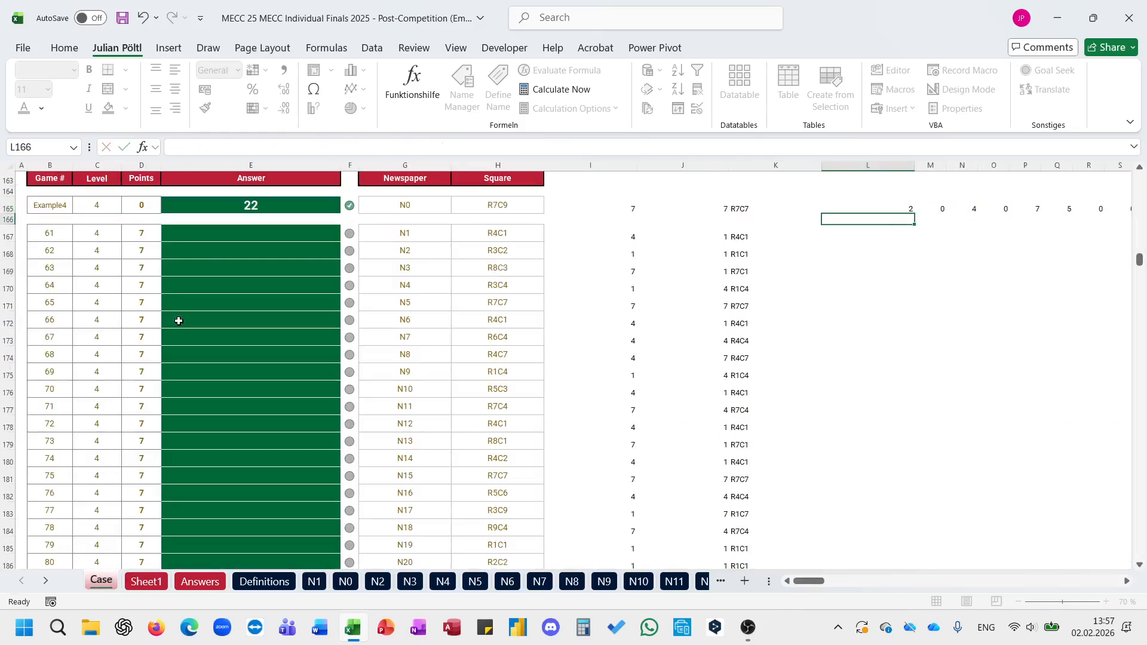
Step: Wrap the L165 lookup formula in an outer XLOOKUP
left_click(180, 148)
type("xl")
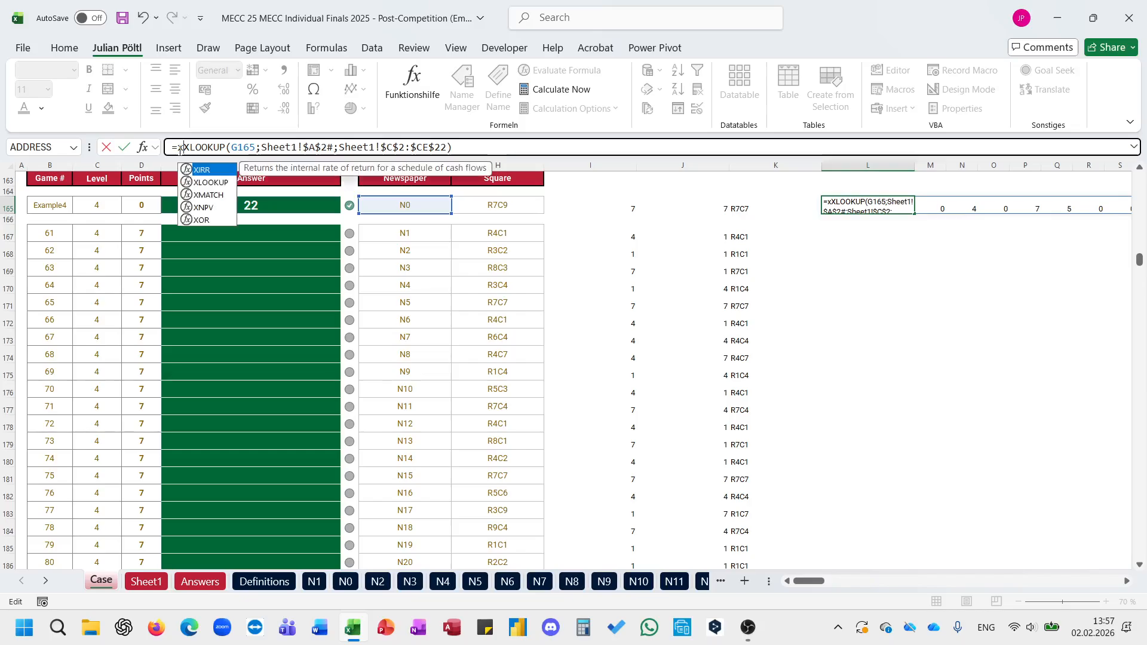
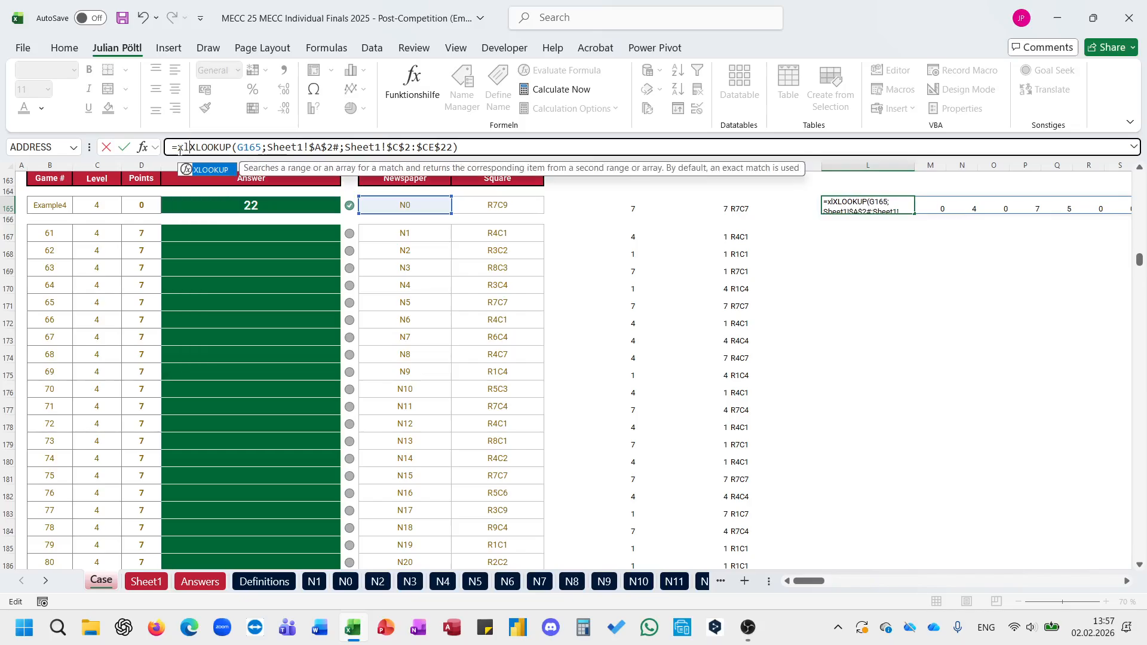
Step: Replace the outer lookup in L165 with a FILTER wrapped around XLOOKUP(G165;Sheet1!$A$2#;Sheet1!$C$2:$CE$22)
key("Escape")
key("Escape")
left_click(180, 148)
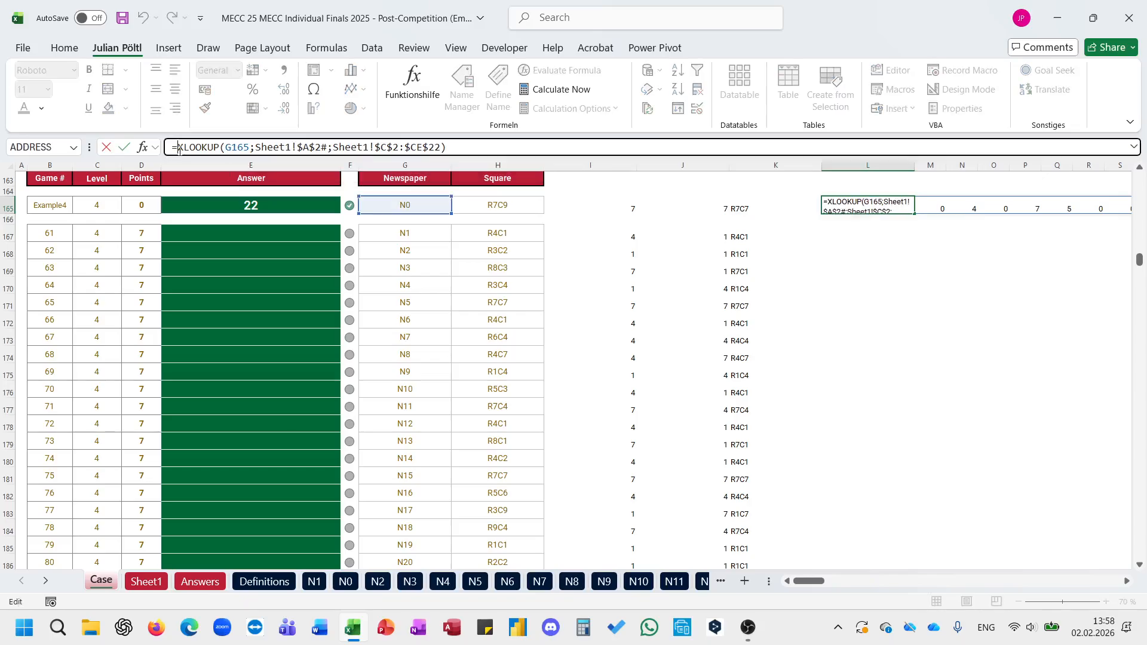
type("fil")
key("Escape")
key("Tab")
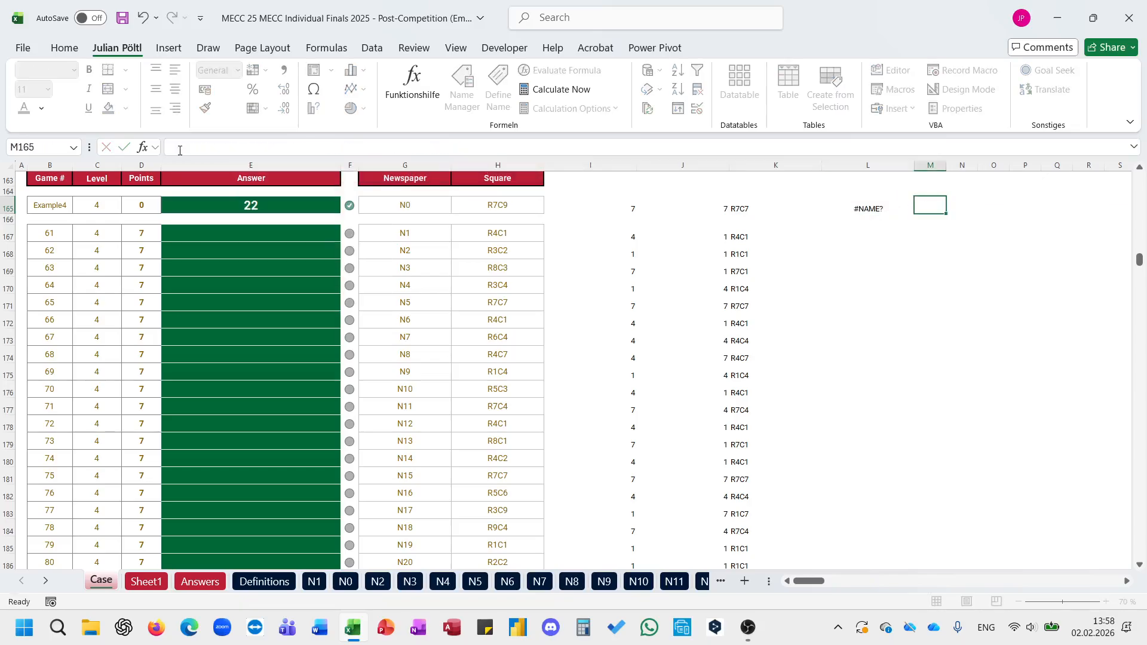
key("Left")
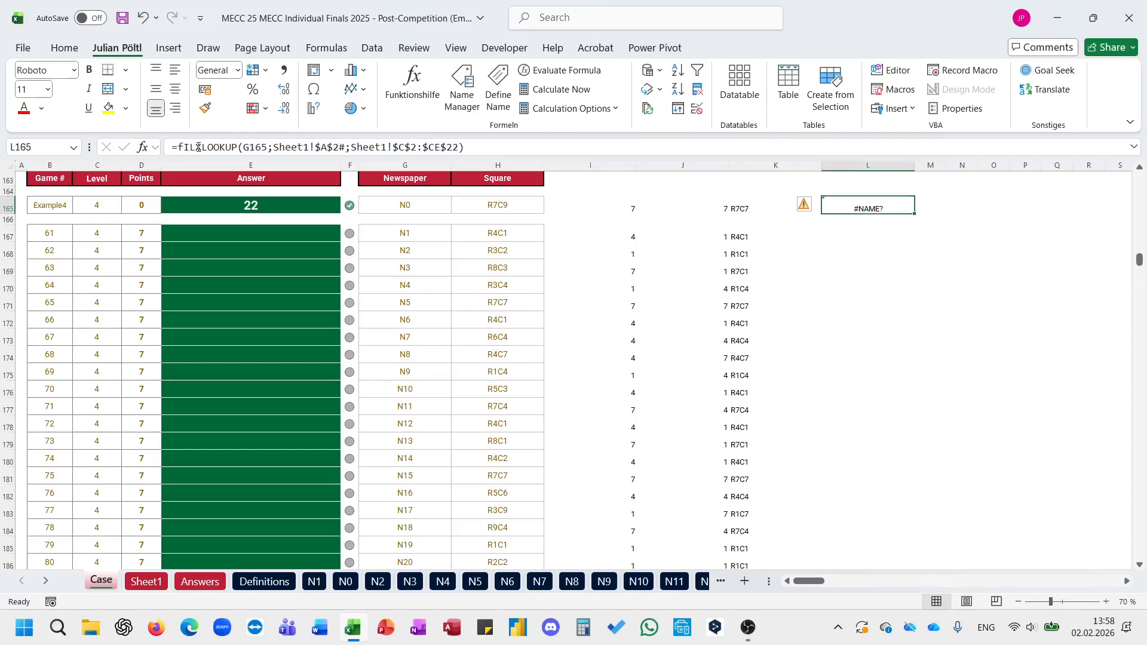
left_click(199, 147)
type("TER(")
key("Tab")
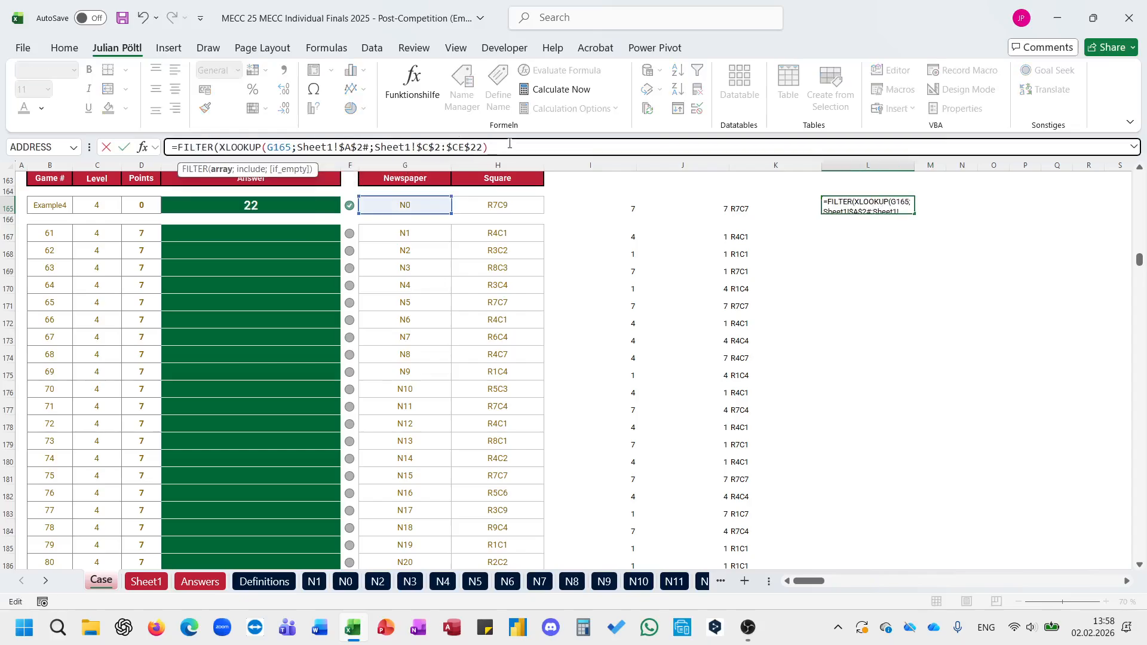
Step: Complete the L165 FILTER with the condition that K165 equals the field labels in Sheet1!$C$30#
type(";")
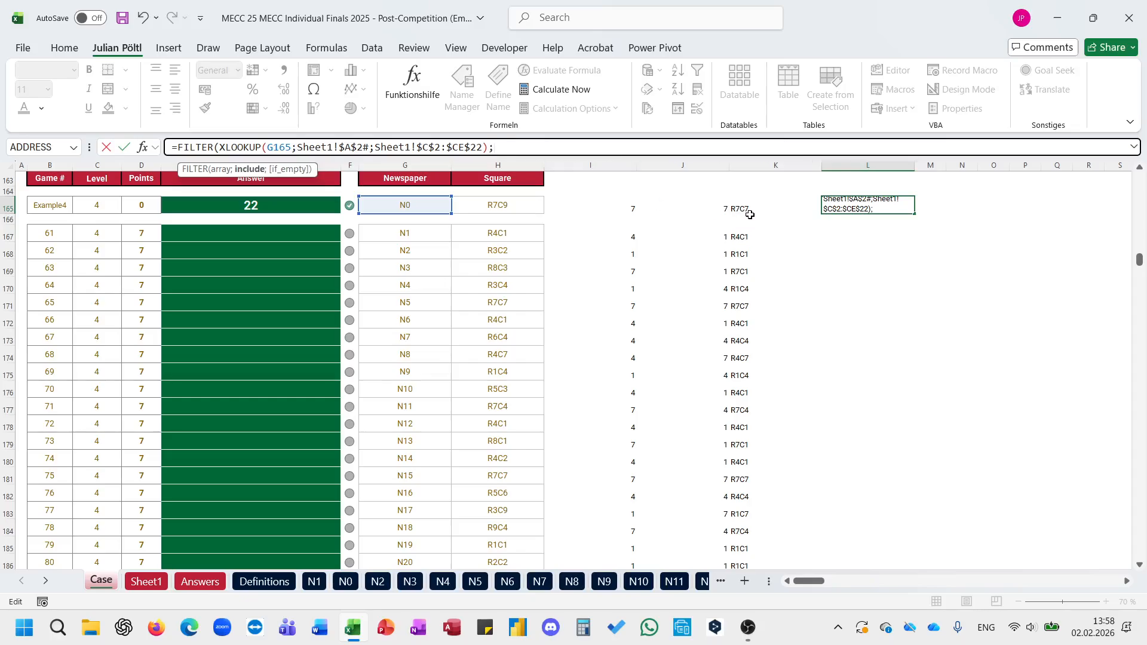
left_click(750, 213)
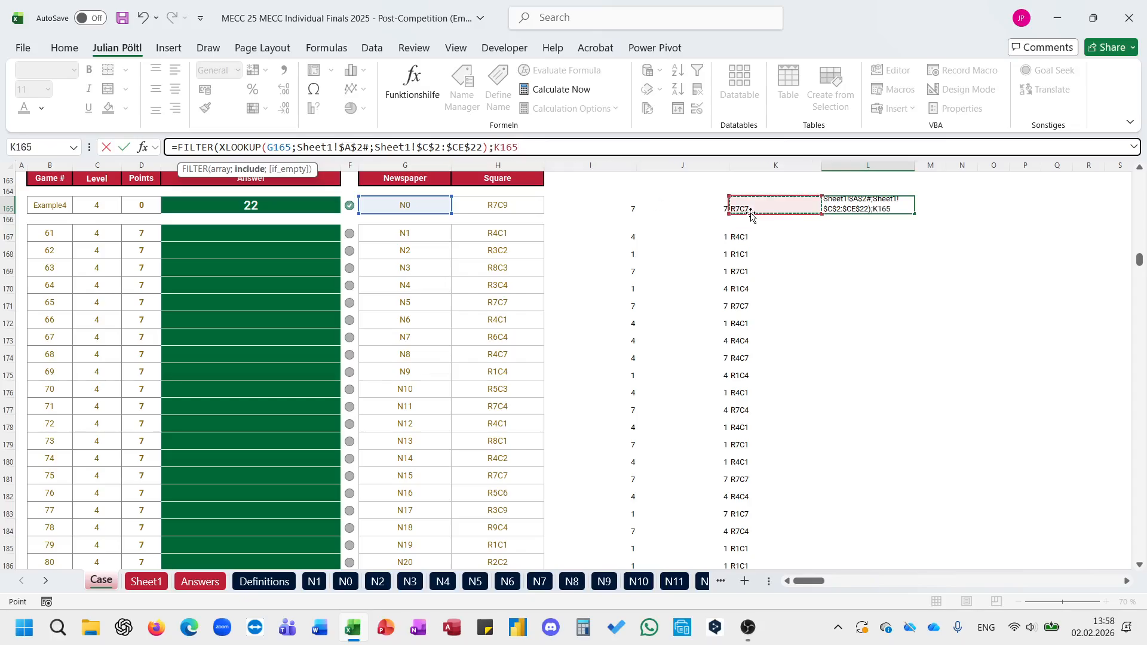
type("=")
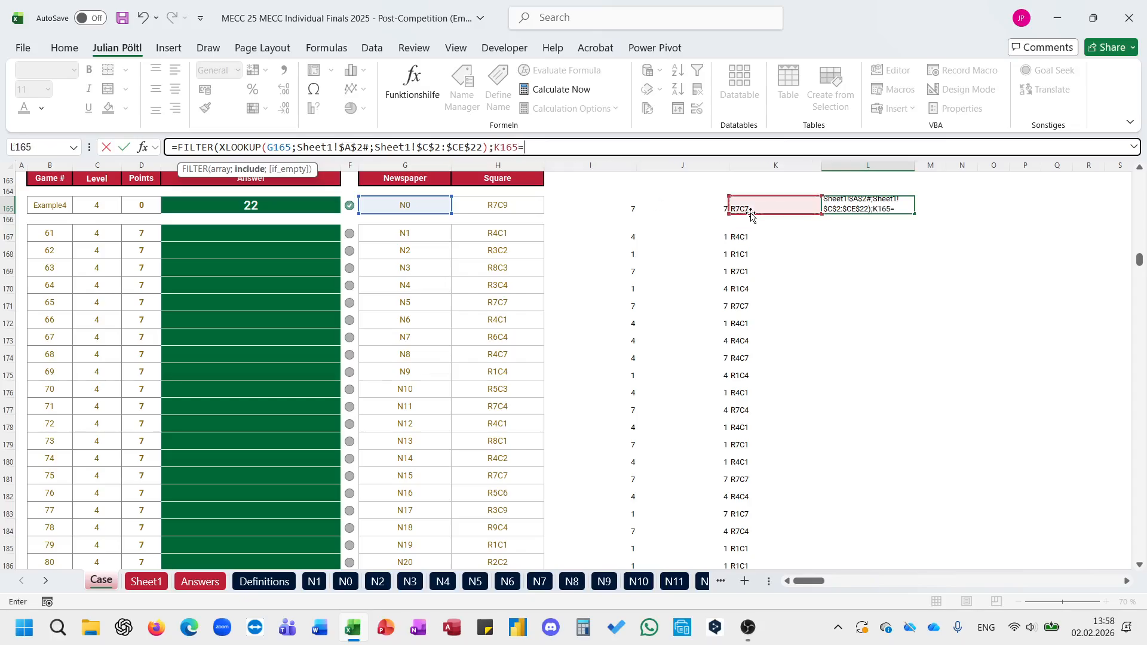
left_click(160, 587)
scroll(247, 495, "down", 3)
left_click(239, 471)
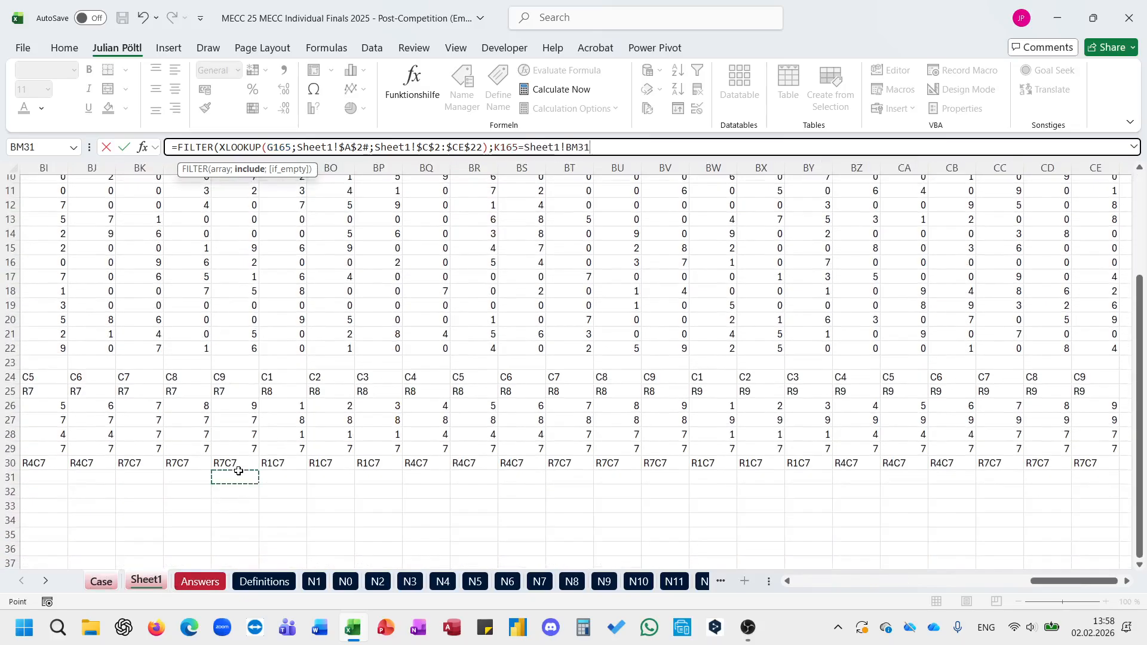
key("Home")
key("Up")
key("Right")
key("Right")
type("#")
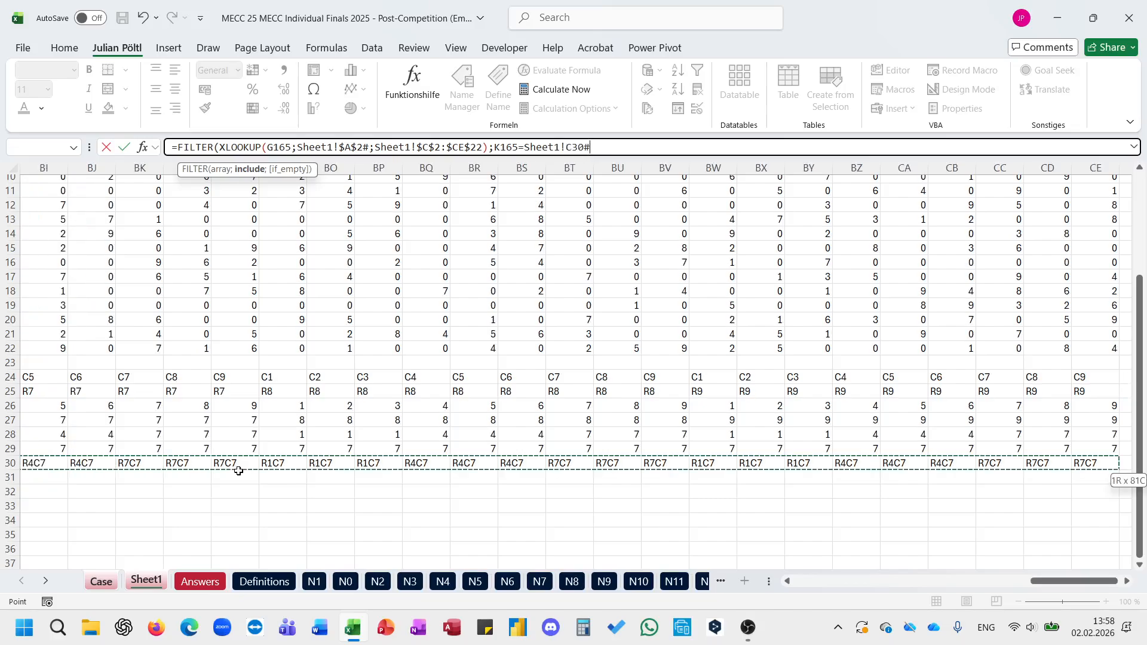
key("Return")
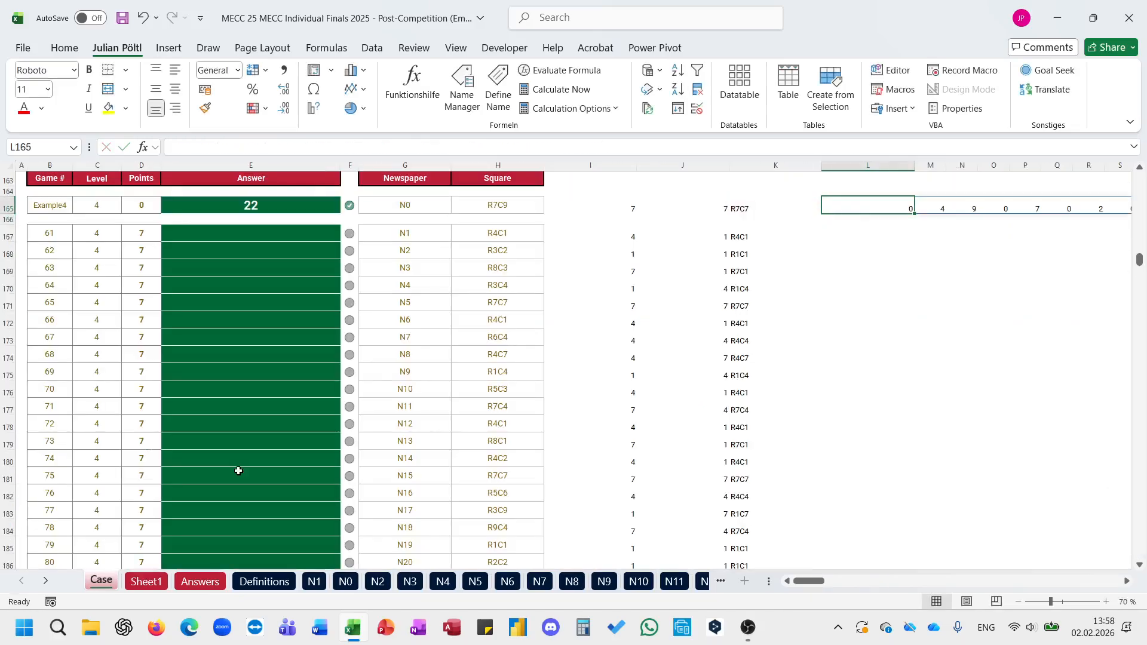
Step: Wrap the L165 FILTER formula in SUM to total the sub-puzzle's digits
scroll(239, 471, "right", 2)
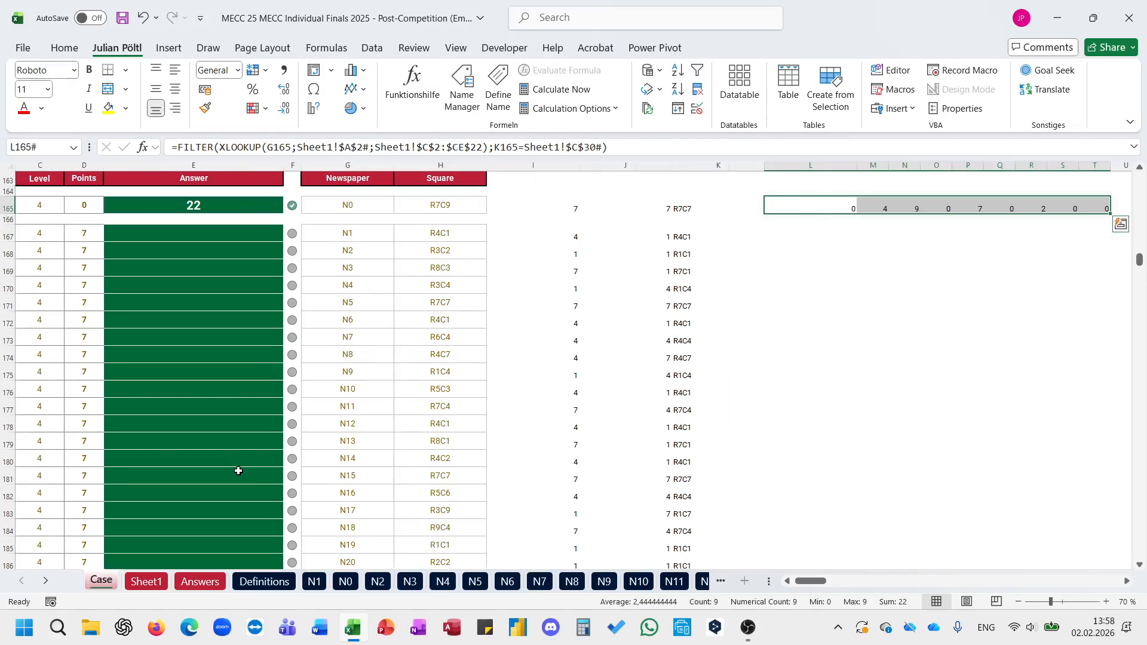
left_click(180, 146)
type("sum(")
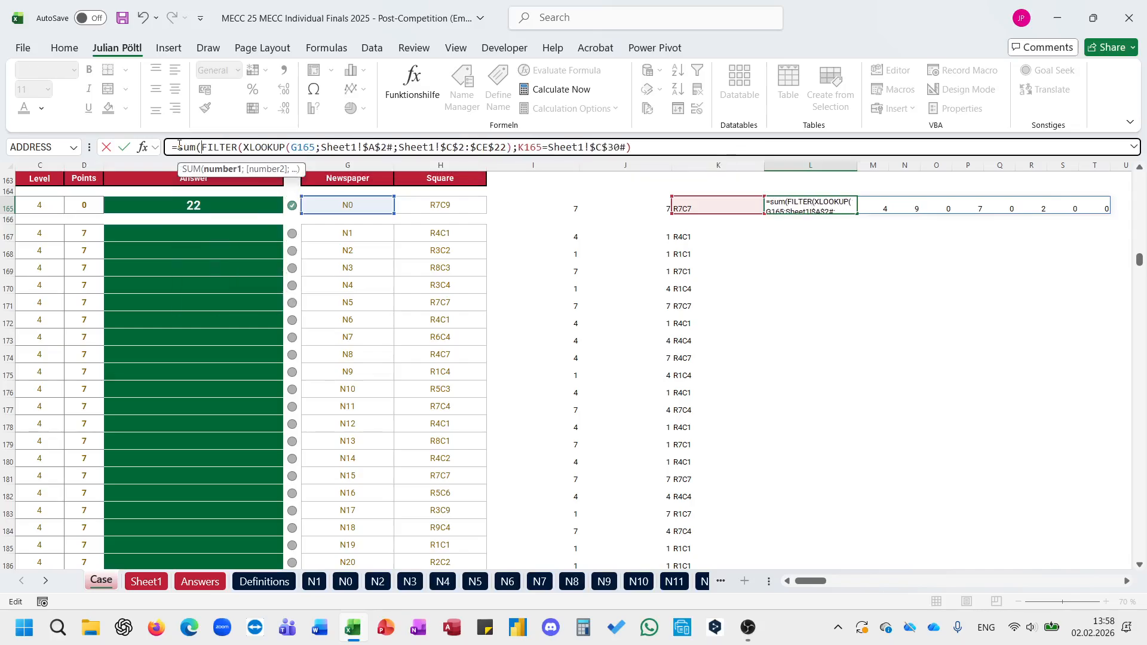
key("End")
type(")")
key("Return")
Step: Copy the L165 sum formula to L167 and fill it down to L186
key("Up")
key("ctrl+c")
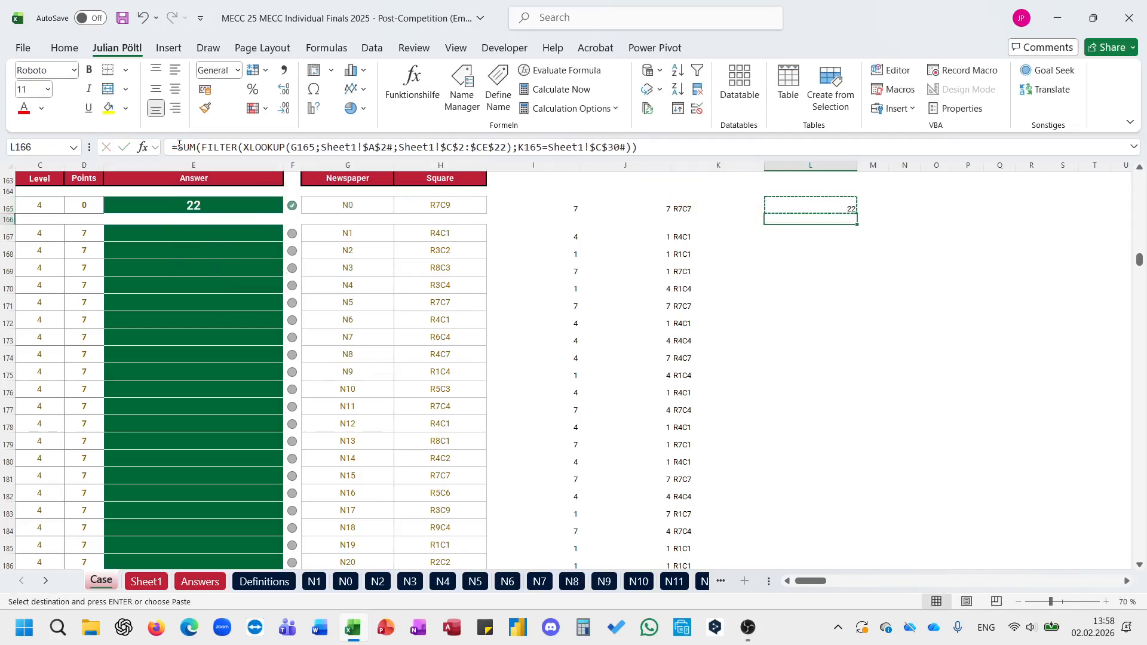
key("Down")
key("Down")
key("Return")
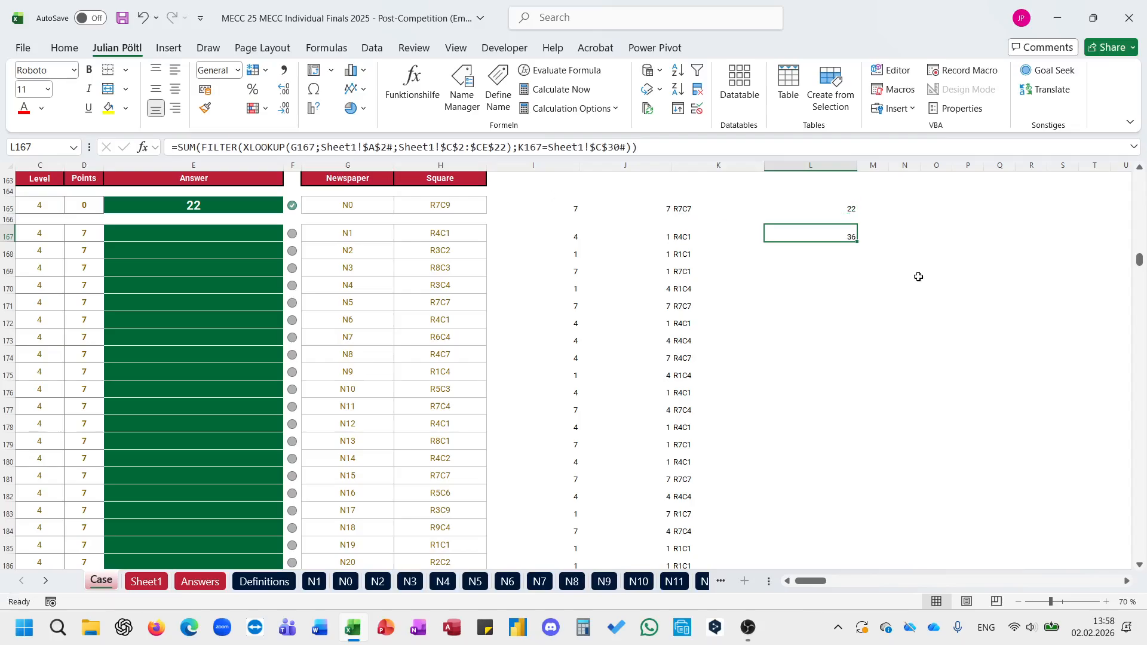
double_click(857, 241)
Step: Fill the Level 4 answers from E167 down with the spilled reference =L167:L186
left_click(270, 236)
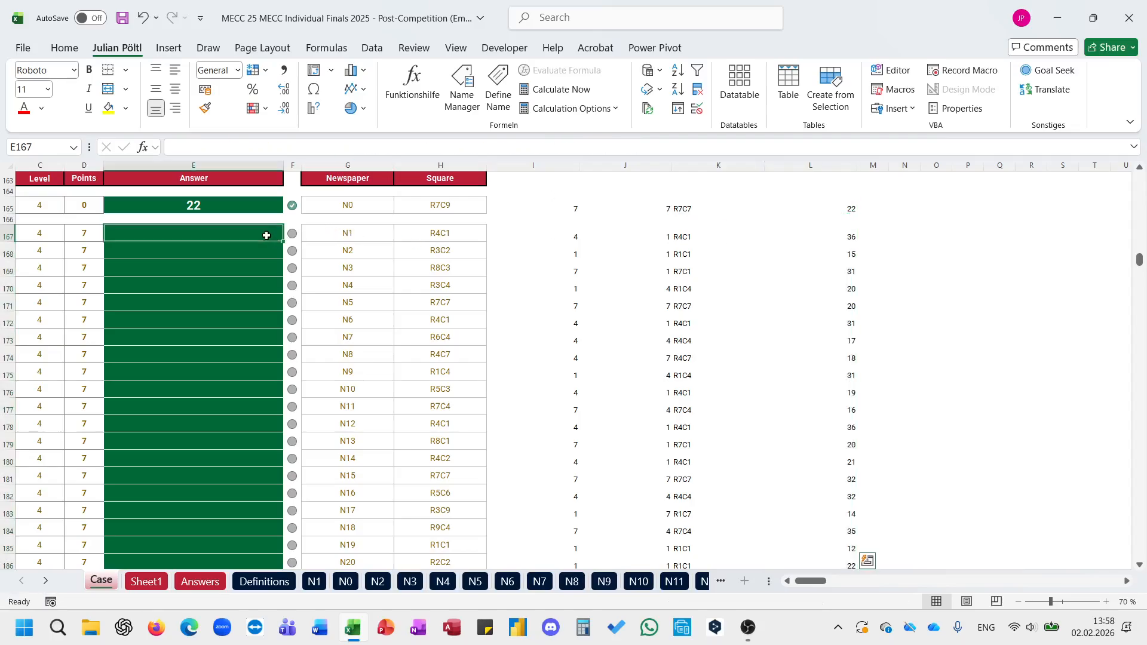
type("=")
key("Right")
key("Right")
key("Right")
key("Right")
key("Right")
key("Right")
key("Right")
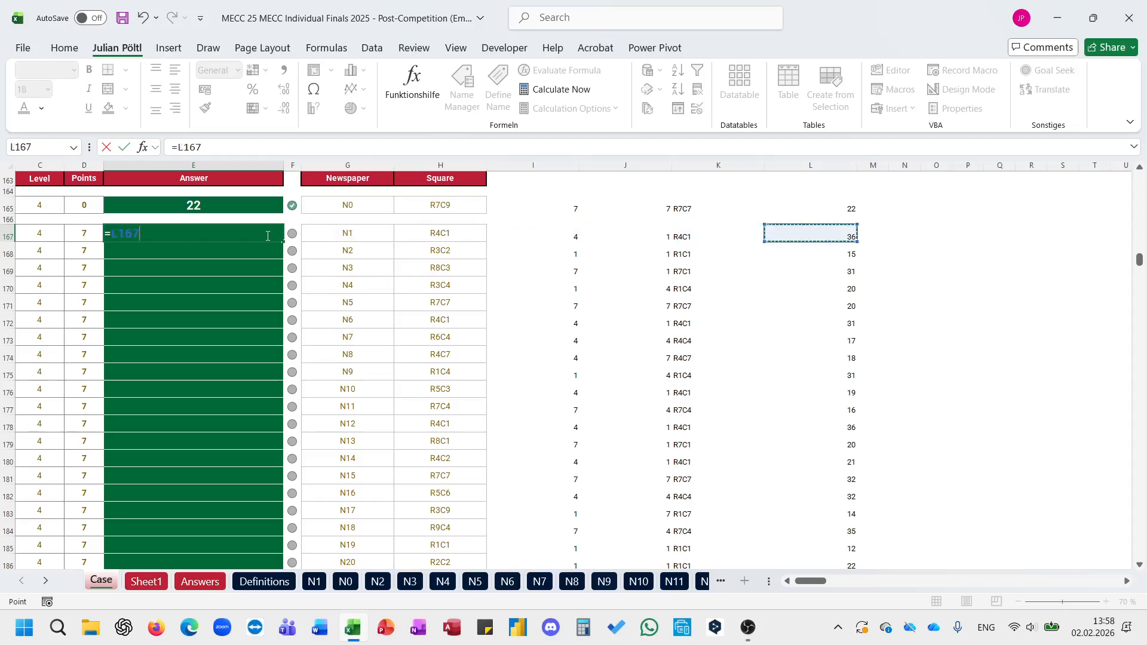
key("ctrl+shift+Down")
key("Return")
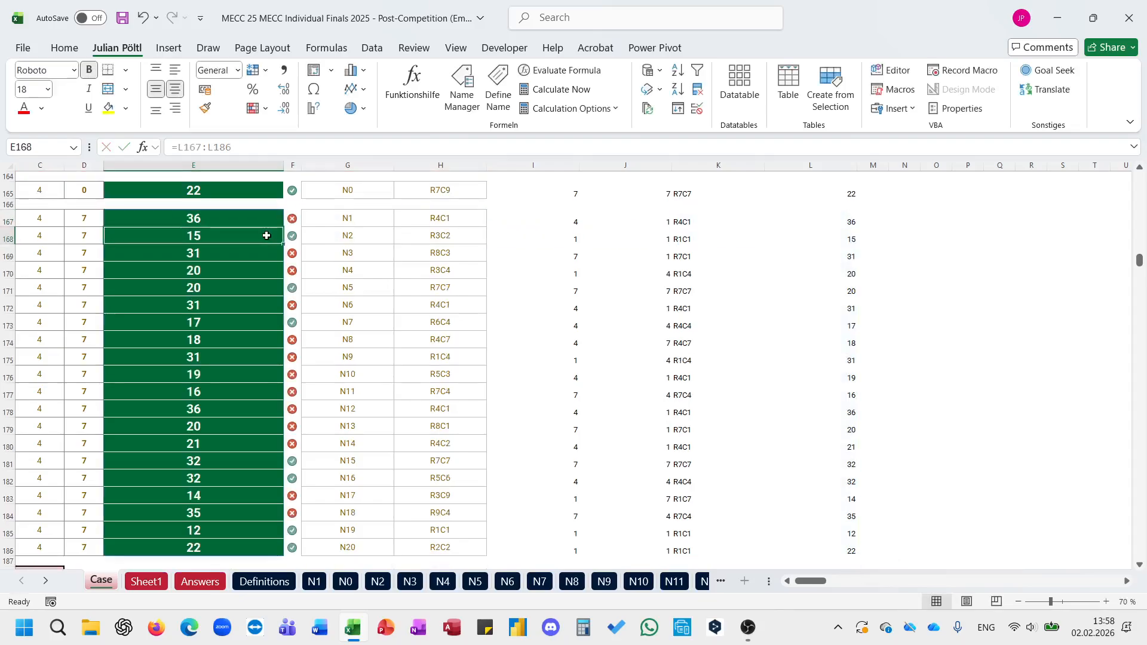
Step: Highlight the Game 61 answer hint in B159 with yellow fill
key("Up")
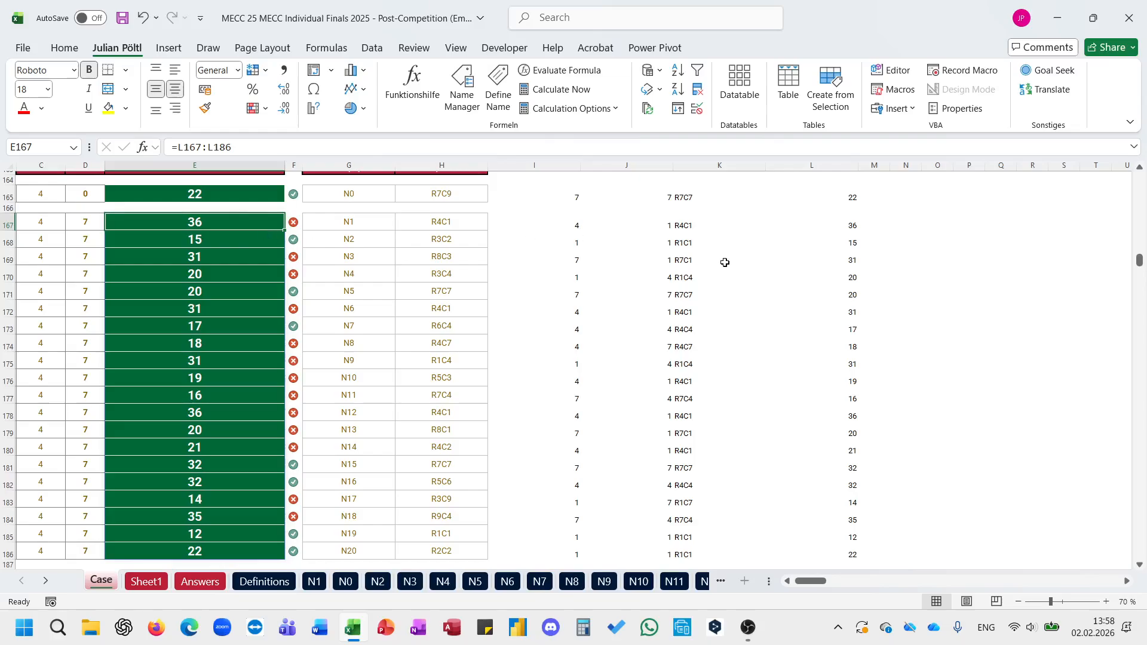
scroll(697, 236, "up", 2)
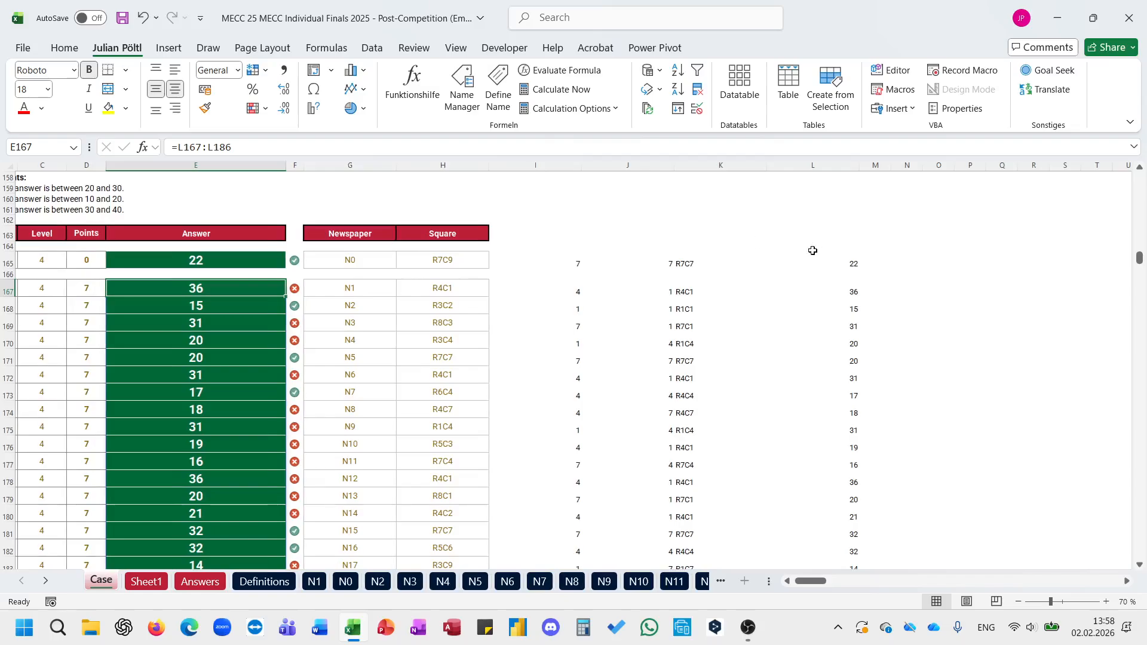
left_click(55, 189)
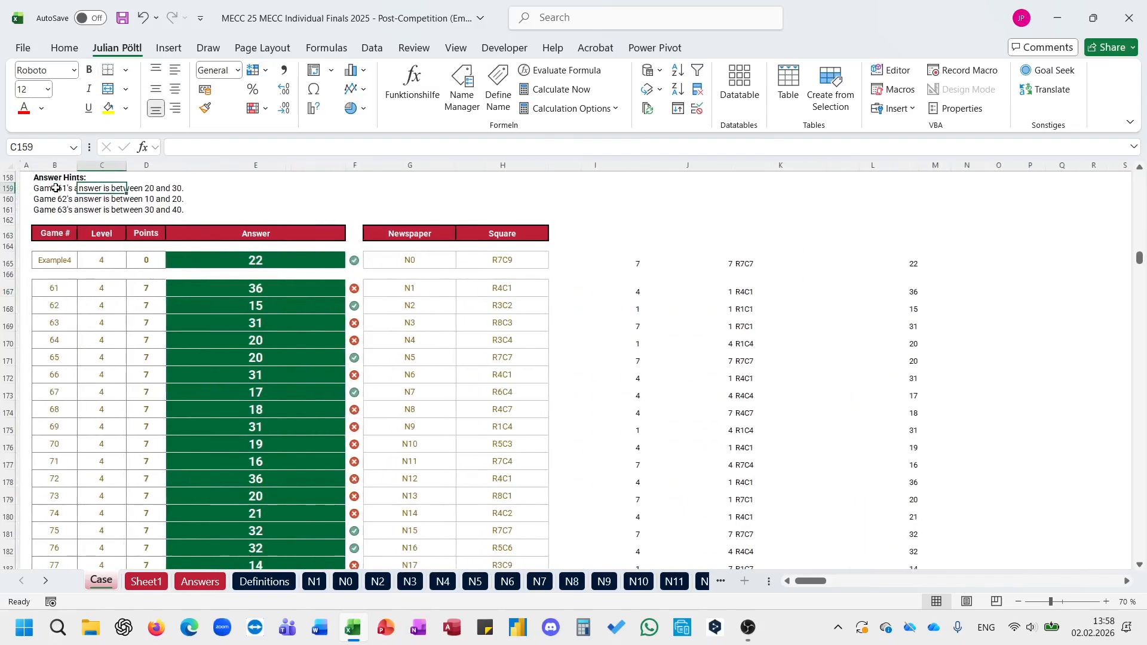
scroll(50, 189, "left", 2)
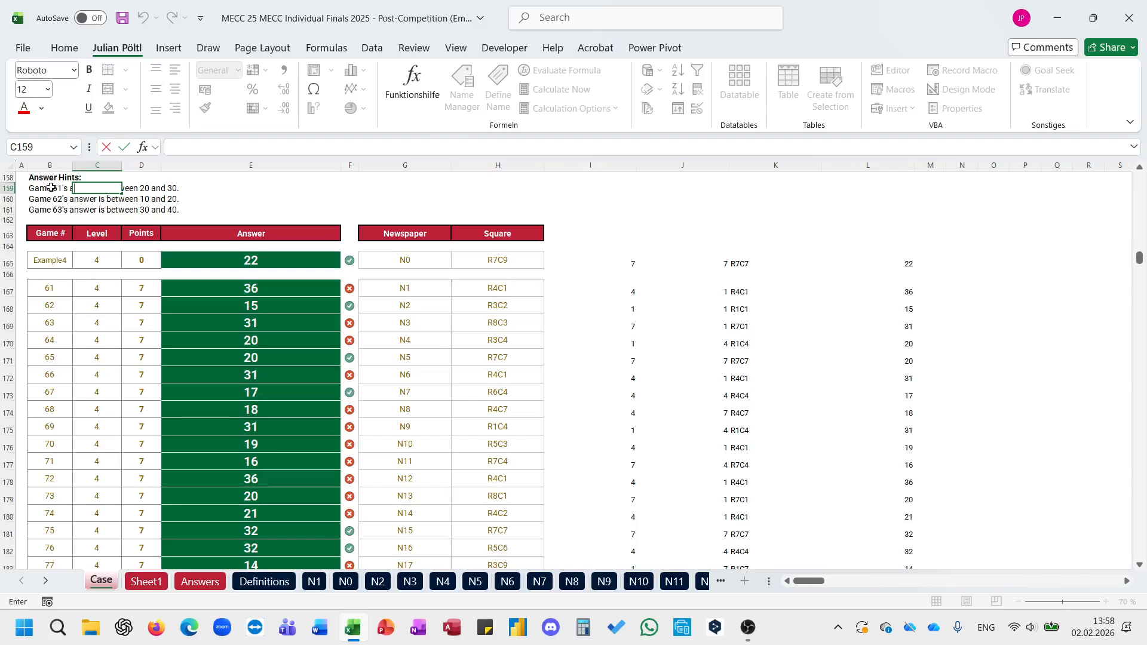
left_click(50, 188)
left_click(109, 108)
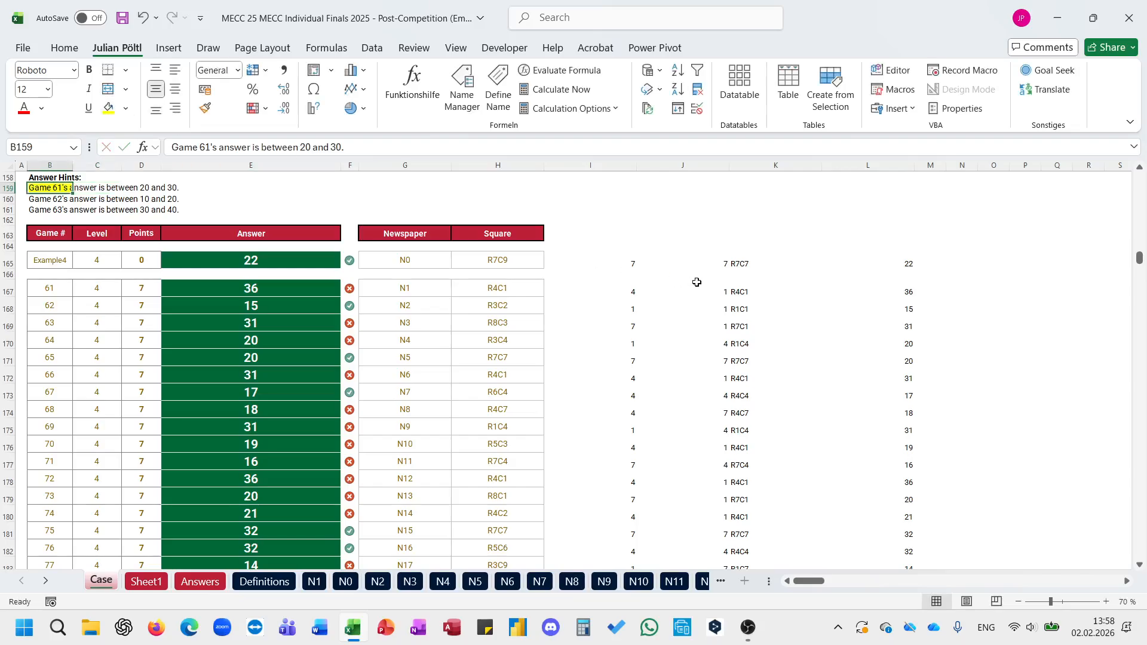
Step: Check Game 61's L167 formula against the sum of the R4C1 block B12:D14 on sheet N1
left_click(497, 291)
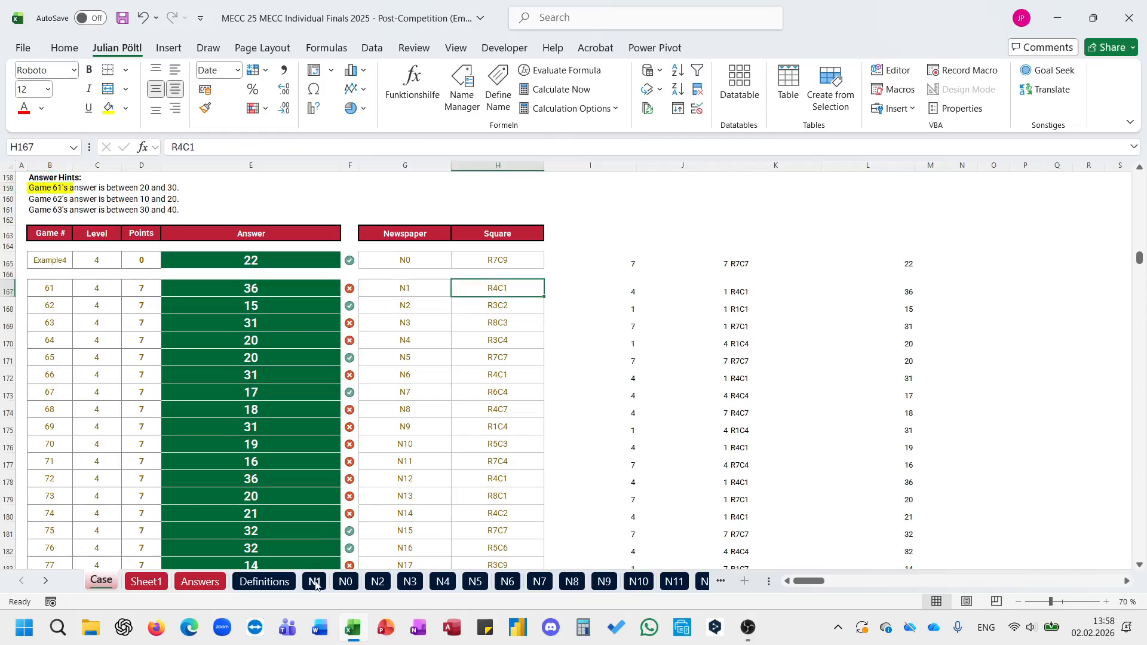
left_click(315, 582)
left_click_drag(46, 322, 91, 351)
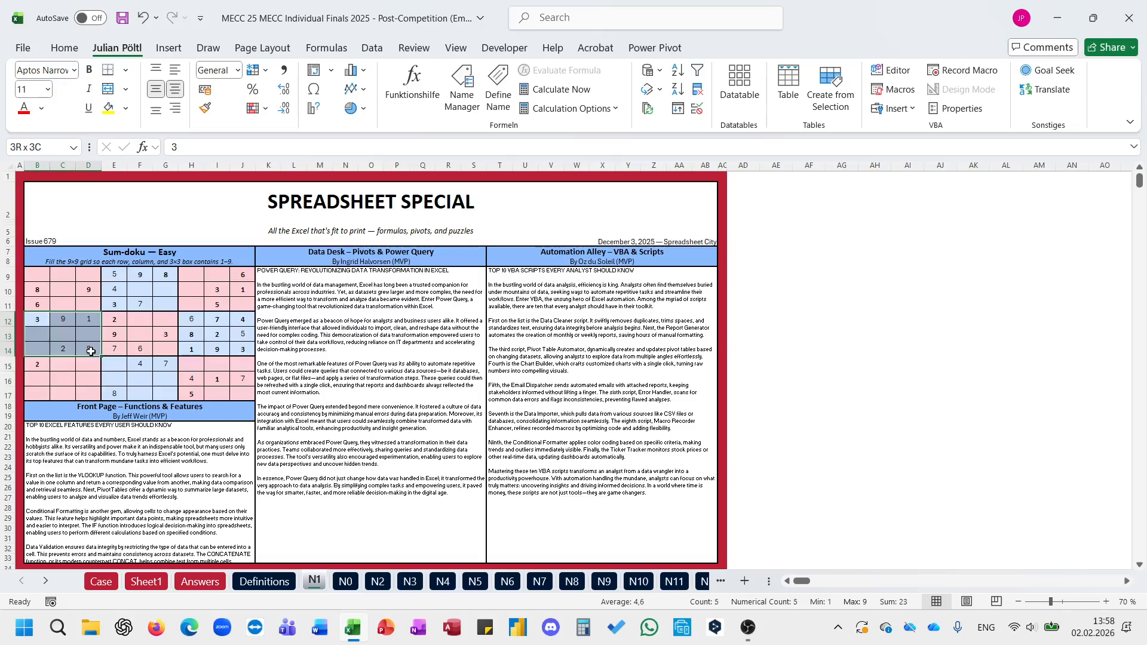
left_click(103, 580)
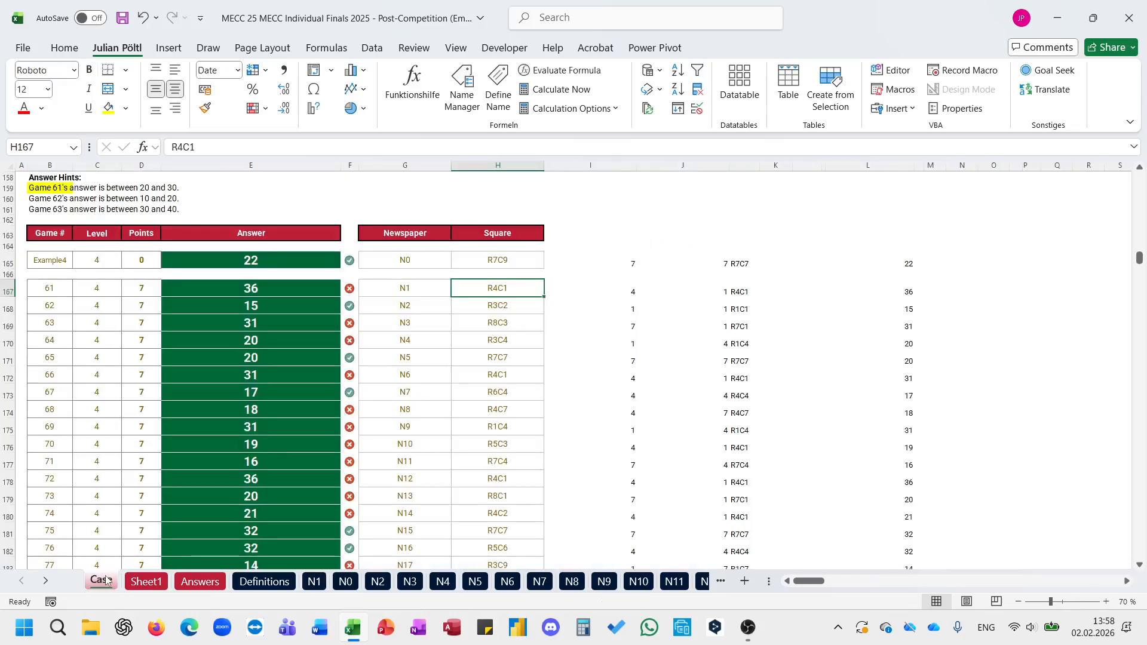
left_click(891, 296)
double_click(192, 149)
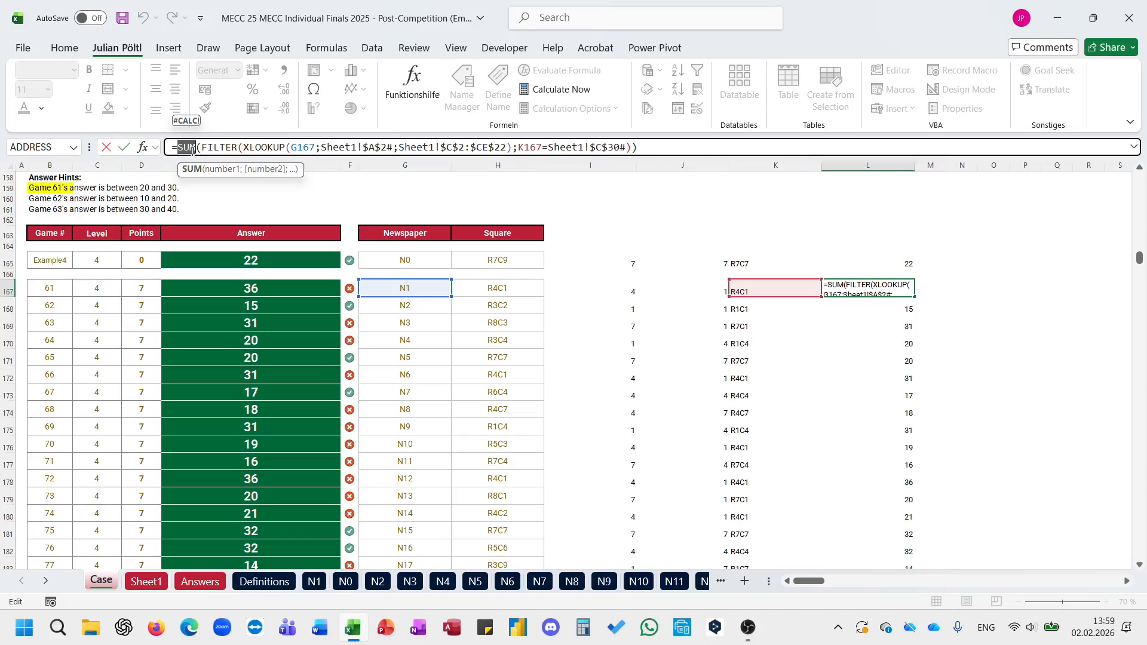
key("Escape")
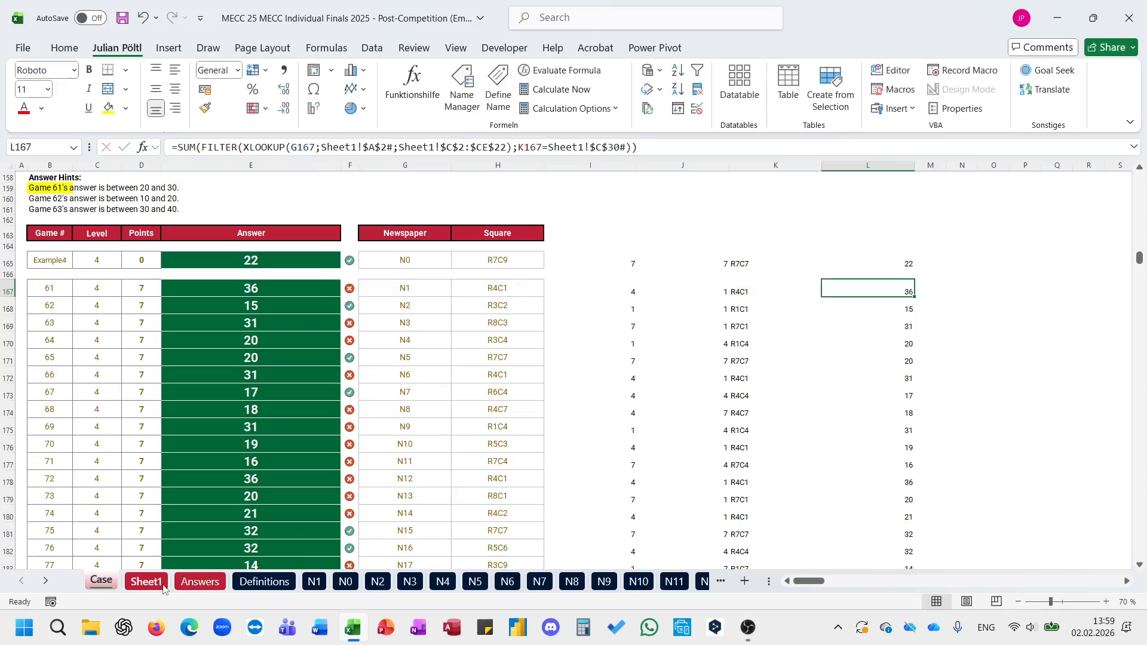
Step: Examine the Field labels in row 30 of Sheet1 and the C30 formula that builds them
left_click(160, 586)
left_click(237, 465)
key("ctrl+Left")
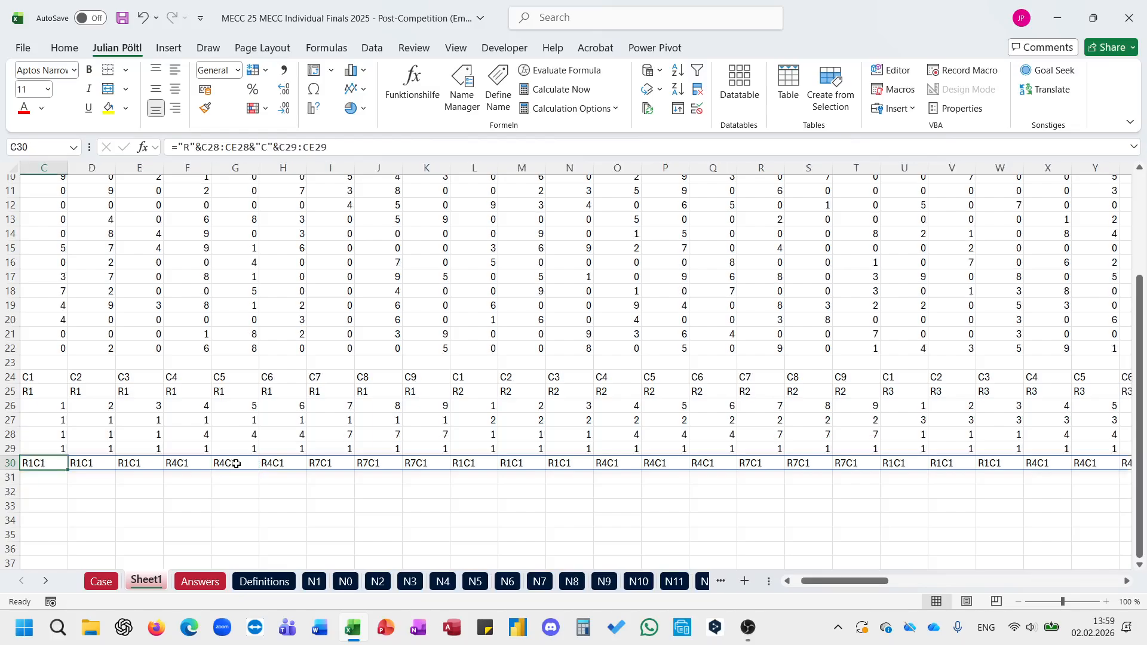
key("ctrl+Left")
key("ctrl+Right")
key("ctrl+shift+Right")
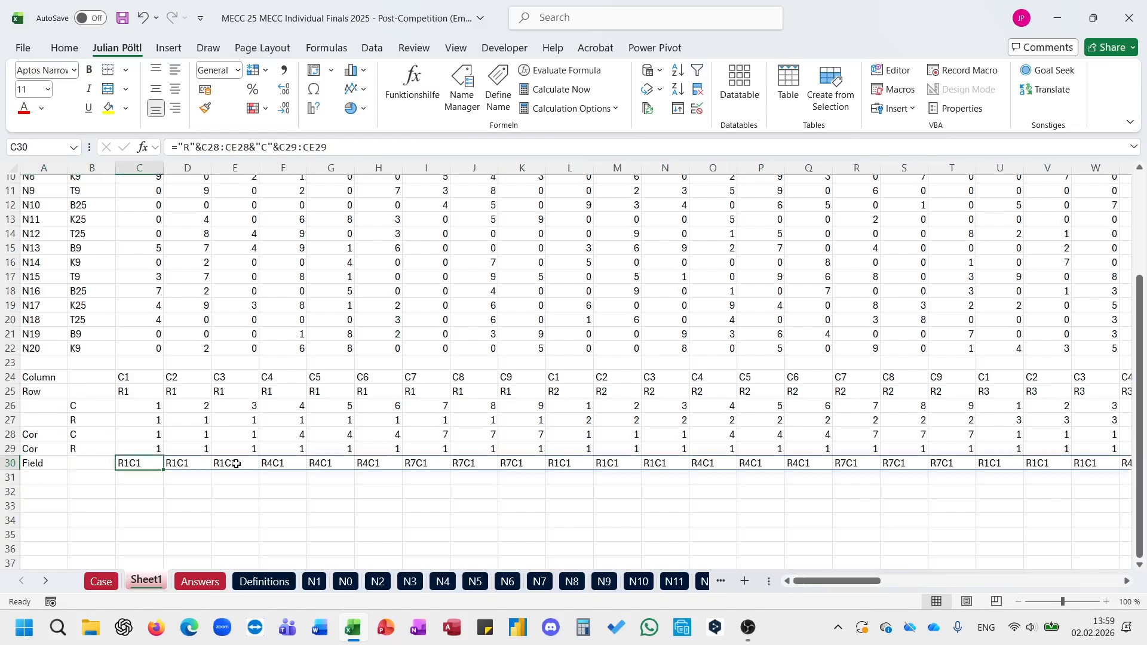
left_click(278, 458)
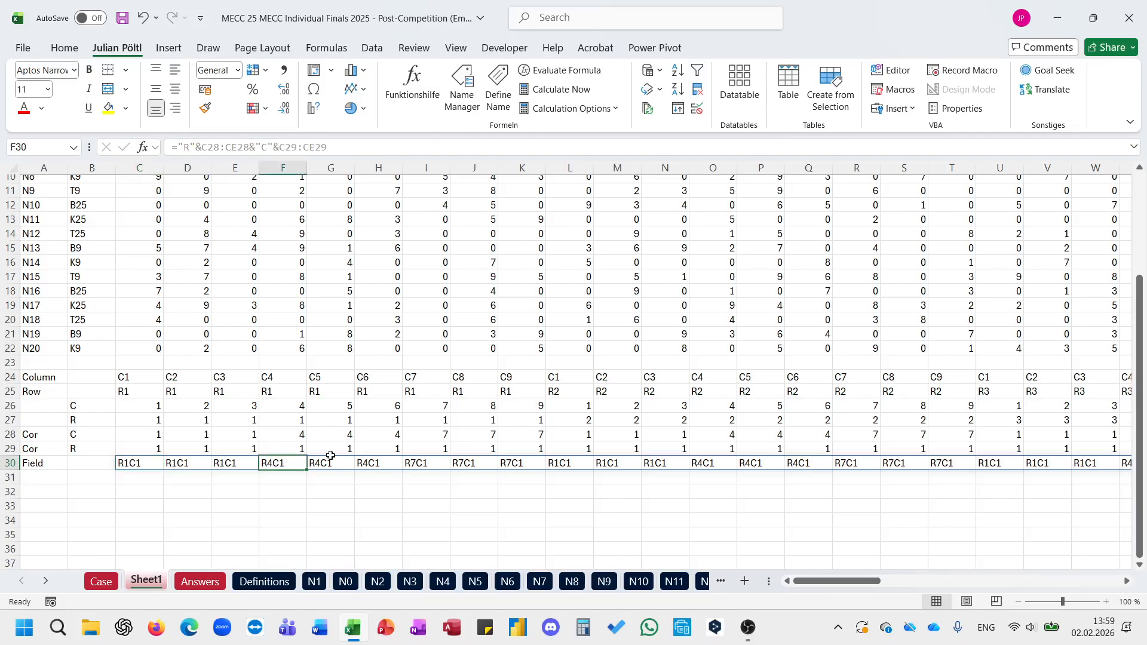
left_click(153, 464)
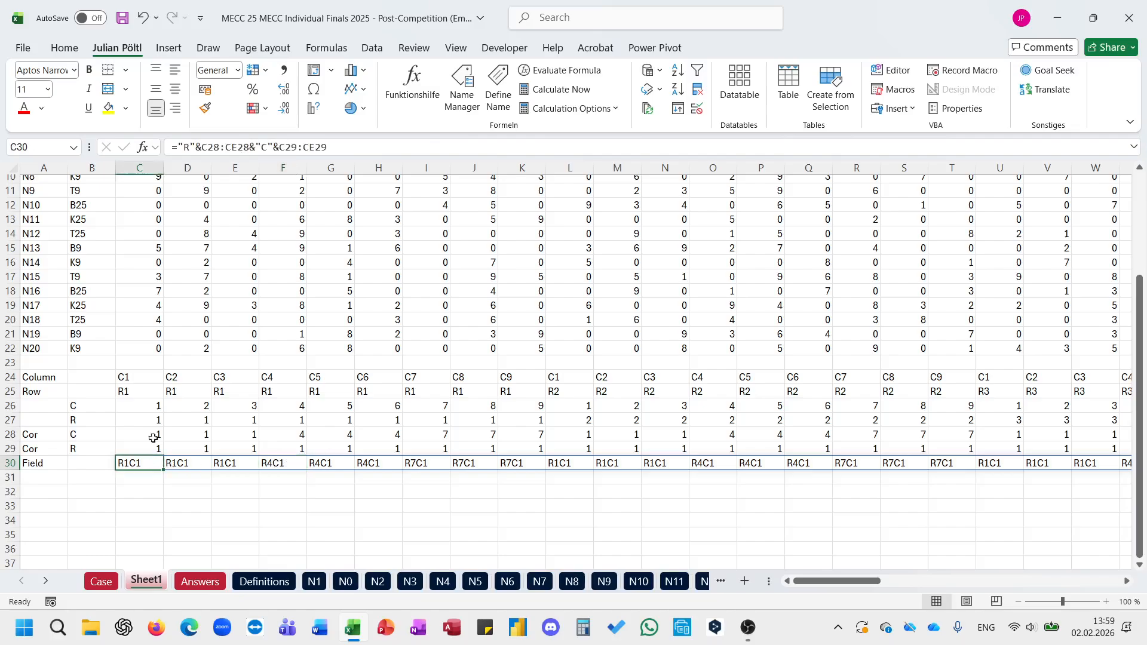
Step: In the C30 label formula, point the R part to C29:CE29 and remove the reference after "C"&
double_click(237, 152)
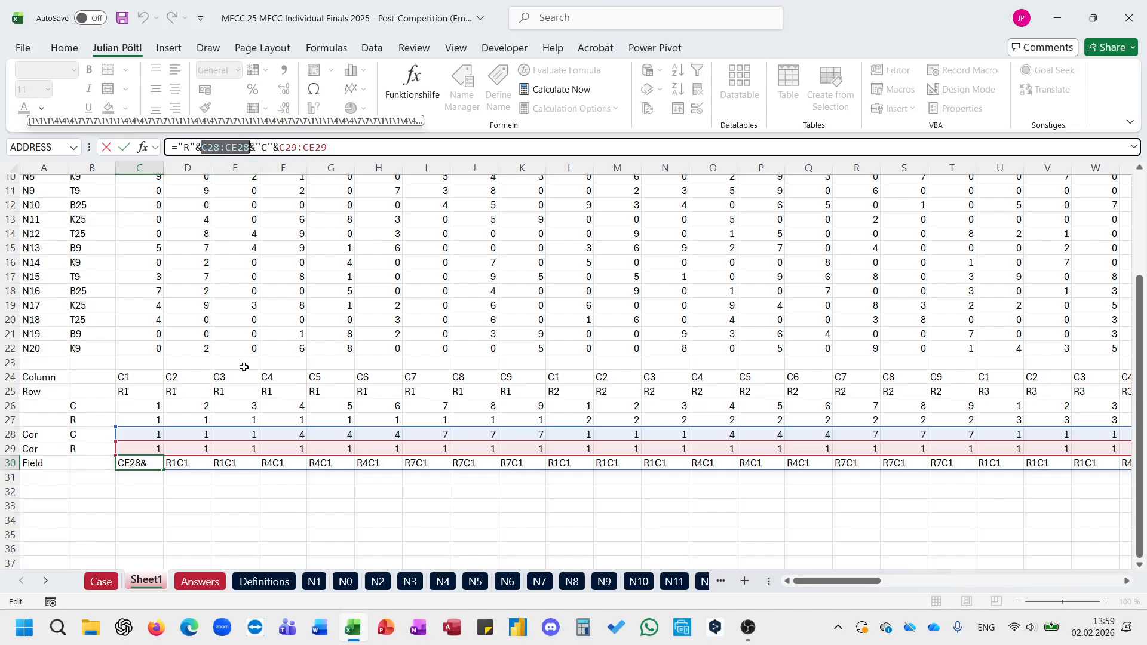
scroll(244, 367, "up", 3)
scroll(244, 367, "down", 7)
key("BackSpace")
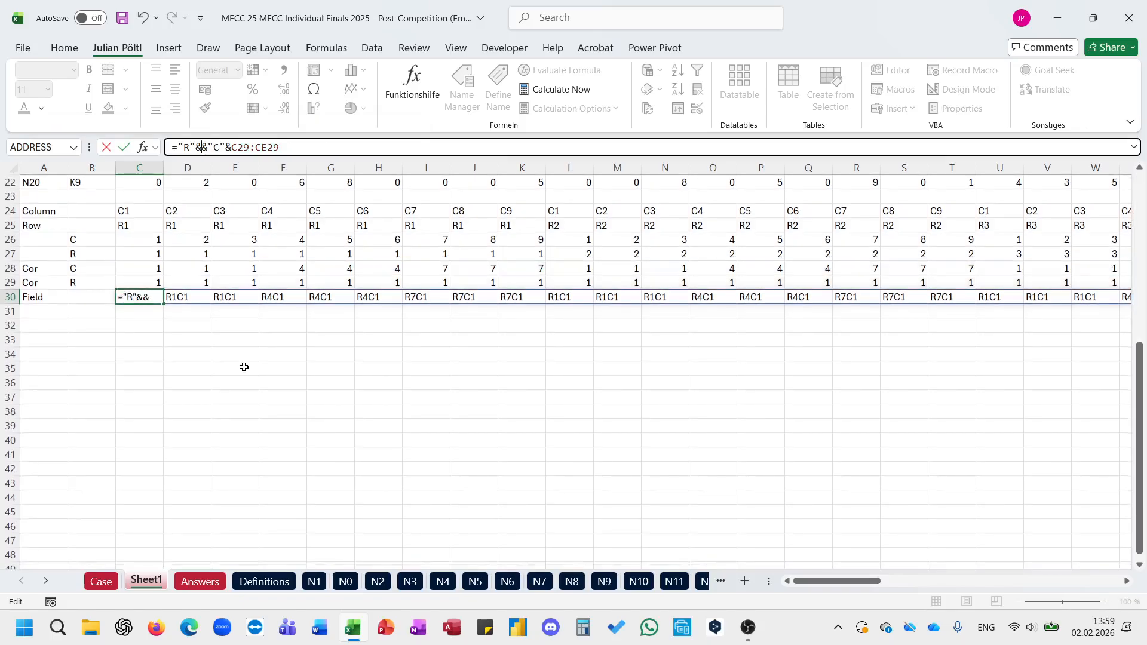
double_click(265, 147)
key("BackSpace")
key("BackSpace")
key("BackSpace")
key("BackSpace")
key("BackSpace")
left_click(204, 147)
left_click(157, 283)
key("ctrl+shift+Right")
Step: Complete the C30 label formula on Sheet1 by appending C28:CE28 after "C"&, giving ="R"&C29:CE29&"C"&C28:CE28
left_click(327, 149)
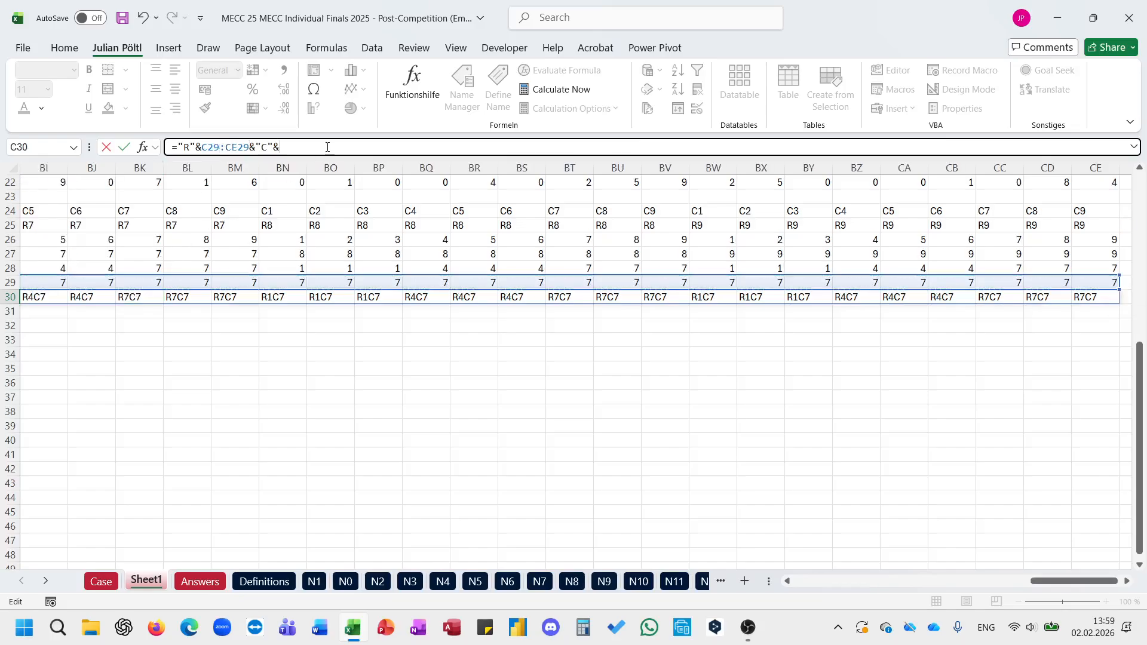
left_click(261, 272)
key("ctrl+Left")
key("Right")
key("Right")
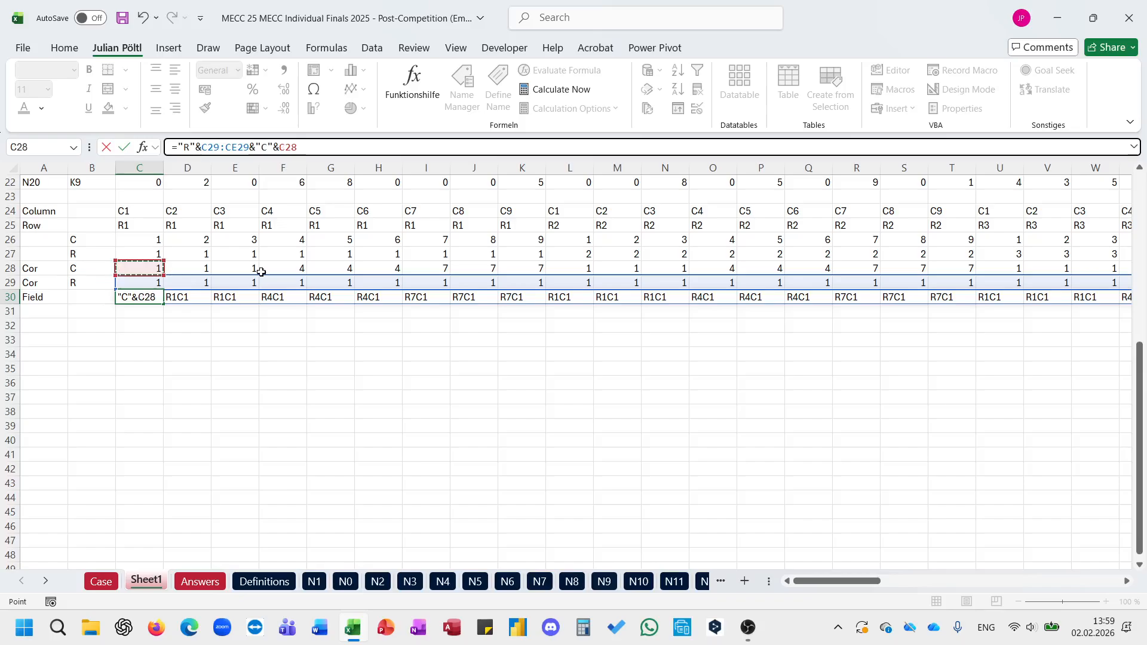
key("ctrl+shift+Right")
key("ctrl+Return")
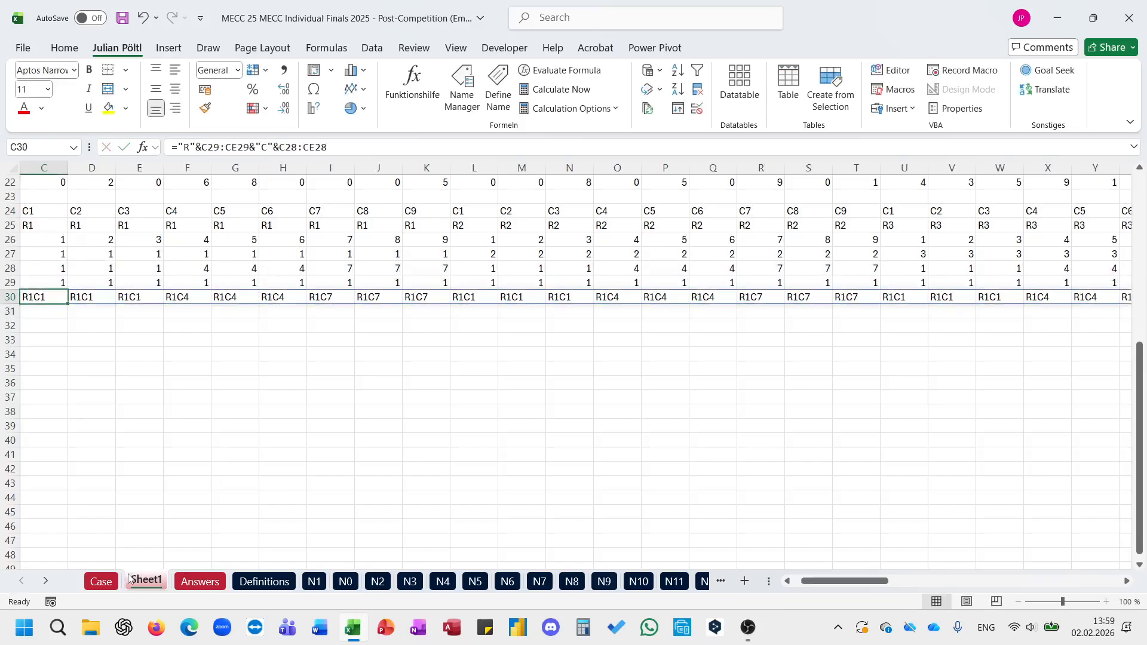
Step: Read the Level 5 instructions, Example5 and the answer hints on the Case sheet
left_click(119, 582)
scroll(371, 397, "down", 7)
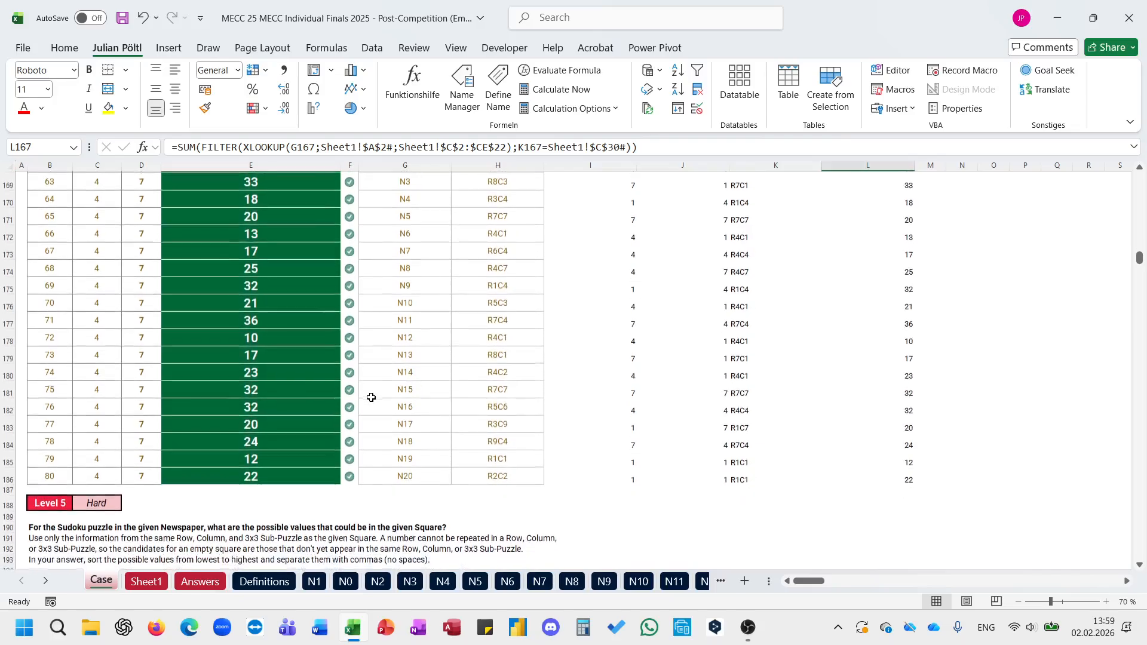
scroll(371, 397, "down", 1)
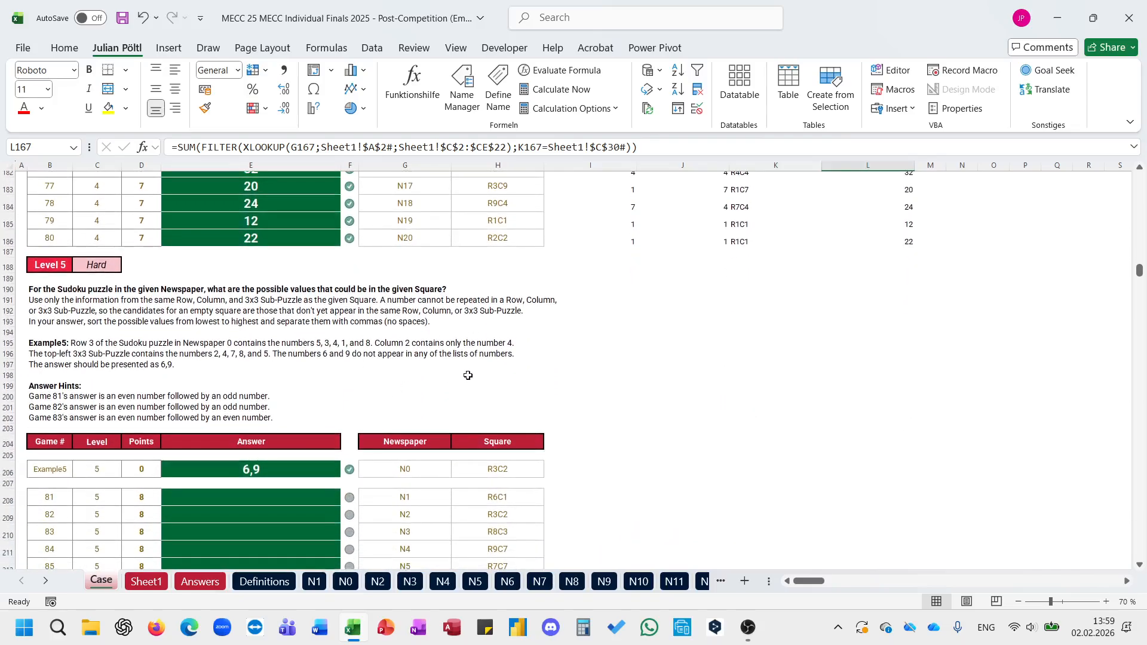
left_click(470, 375)
scroll(470, 375, "down", 2)
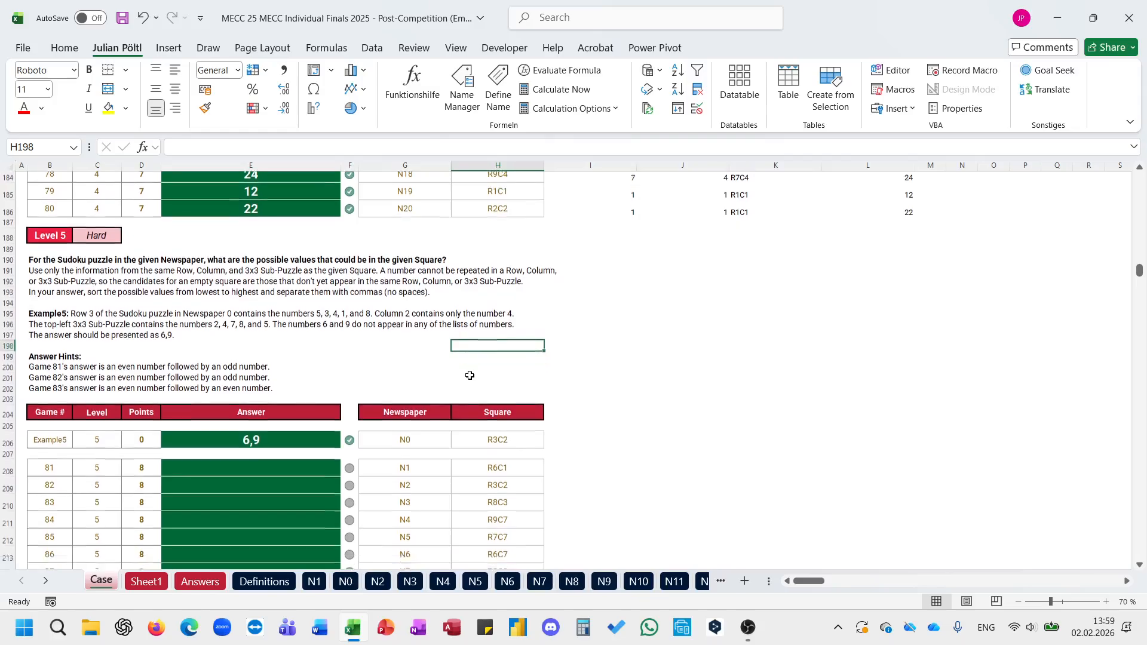
left_click(523, 386)
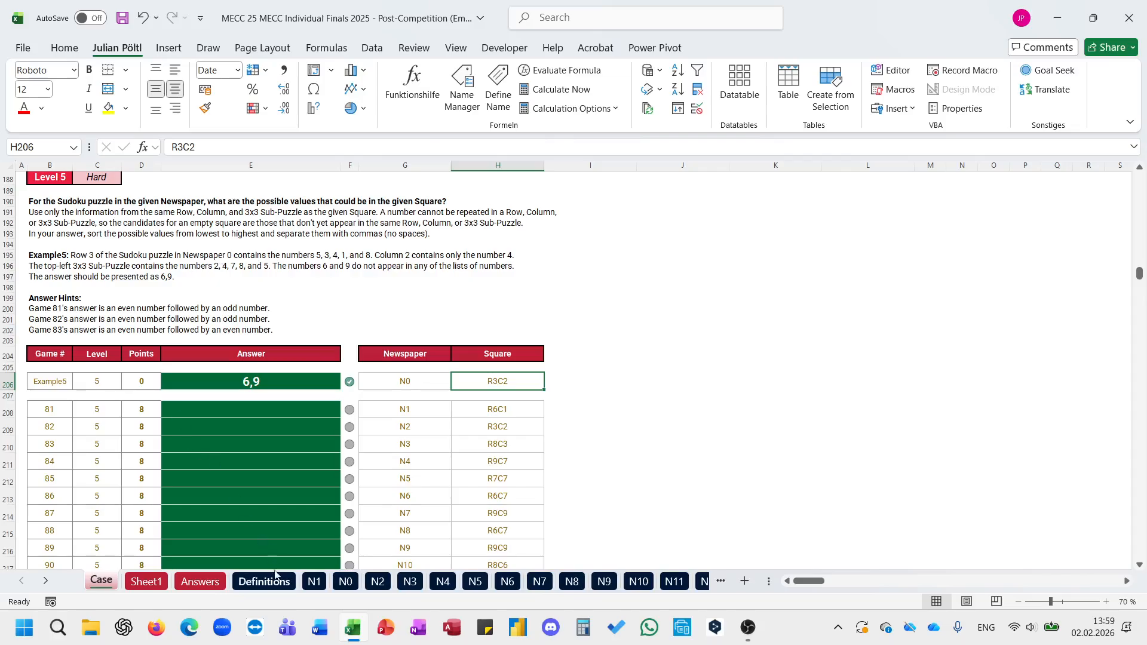
Step: Examine a sample column, row and 3x3 block of the N1 puzzle and compare them with the label rows on Sheet1
left_click(312, 583)
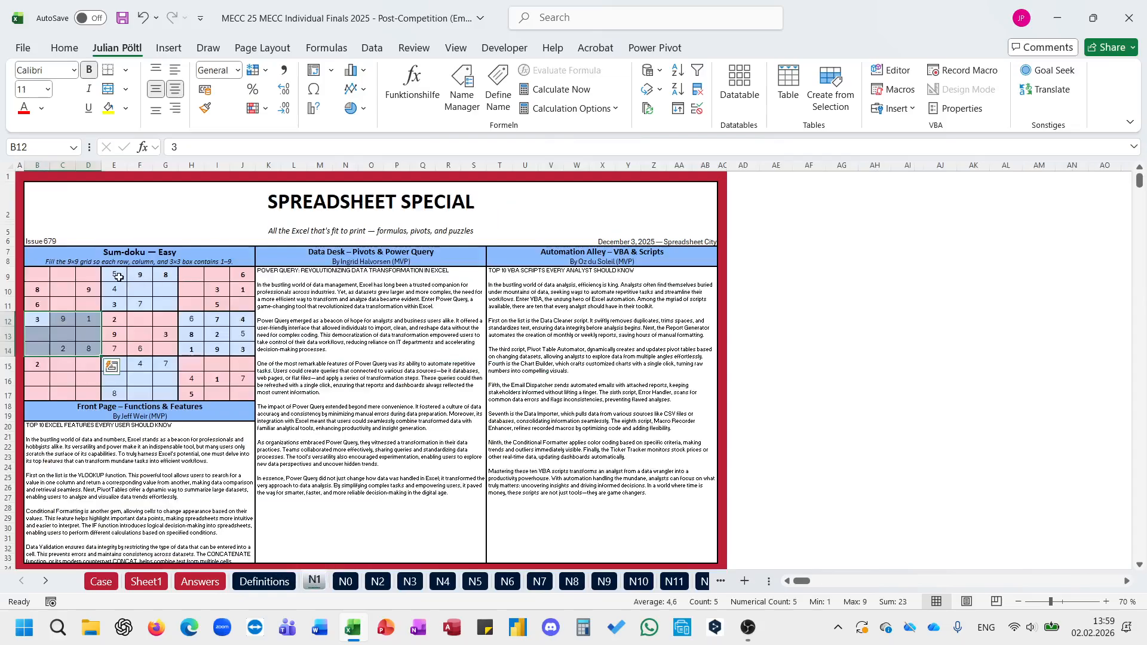
left_click_drag(120, 276, 118, 396)
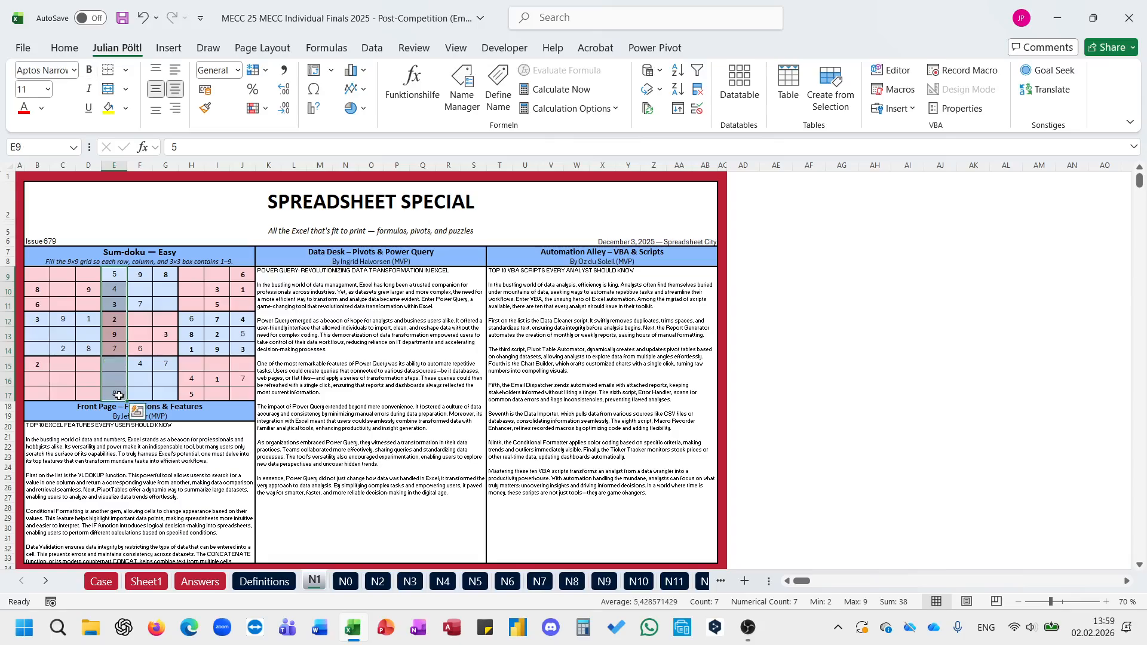
left_click_drag(113, 276, 120, 390)
left_click_drag(37, 363, 239, 361)
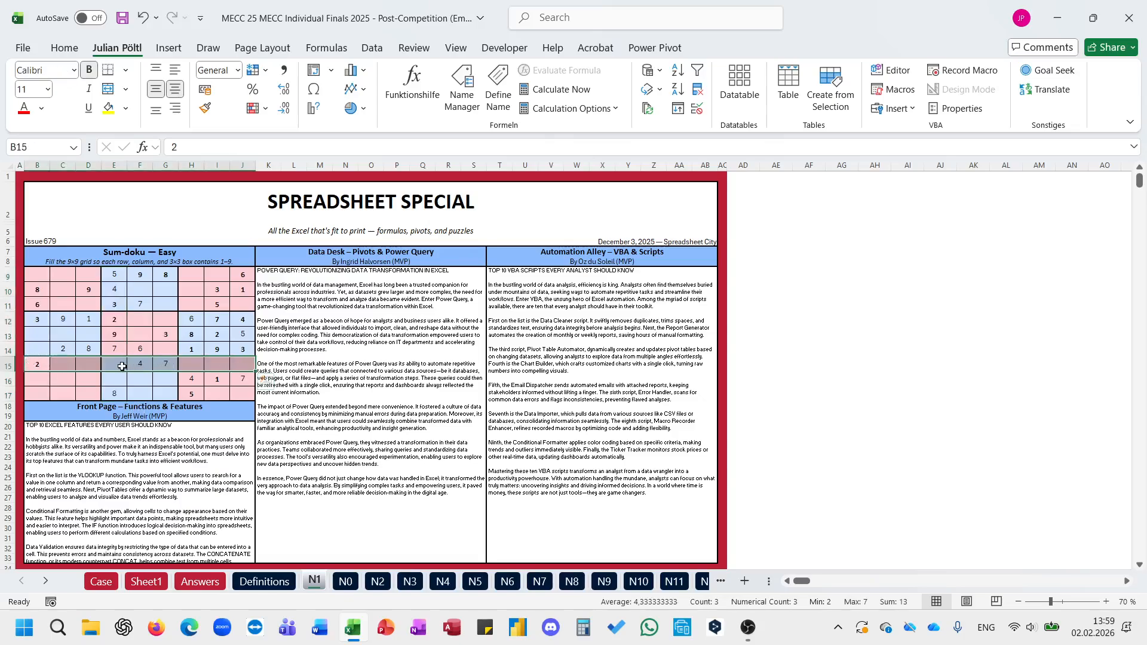
left_click_drag(118, 365, 162, 391)
left_click(236, 380)
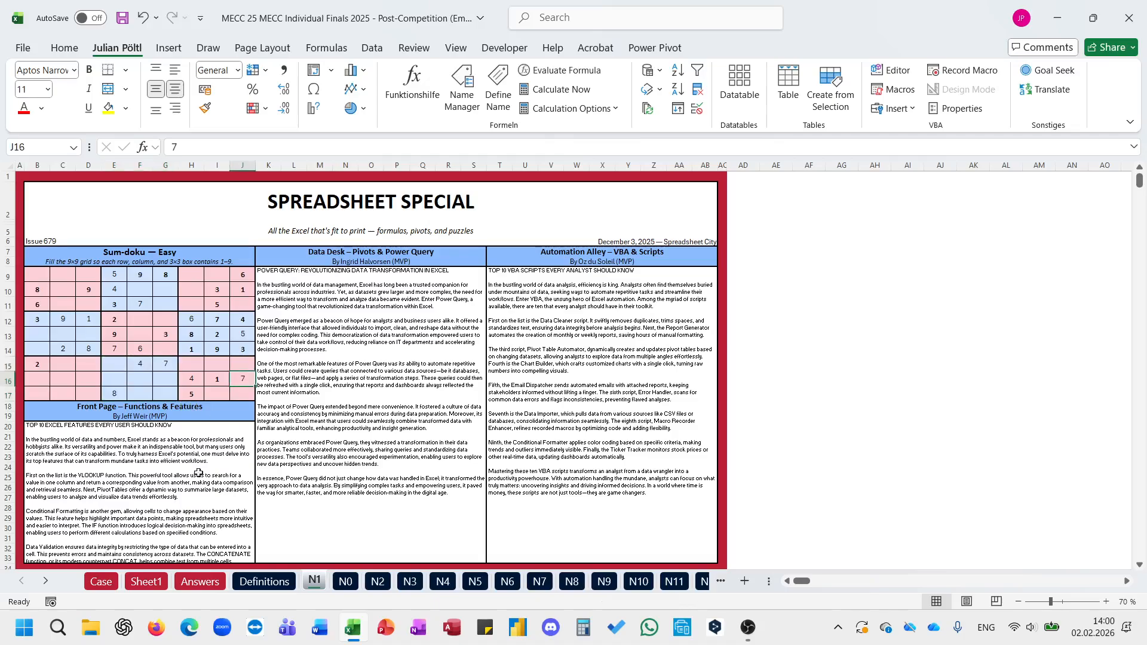
left_click(135, 583)
scroll(139, 441, "up", 5)
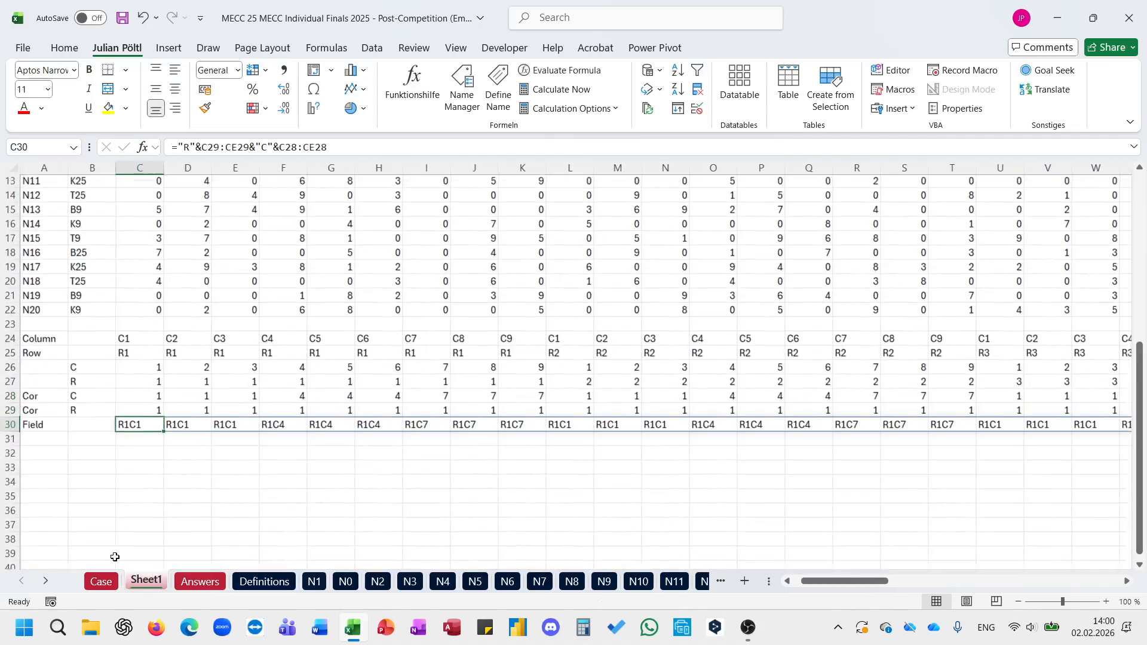
left_click(101, 582)
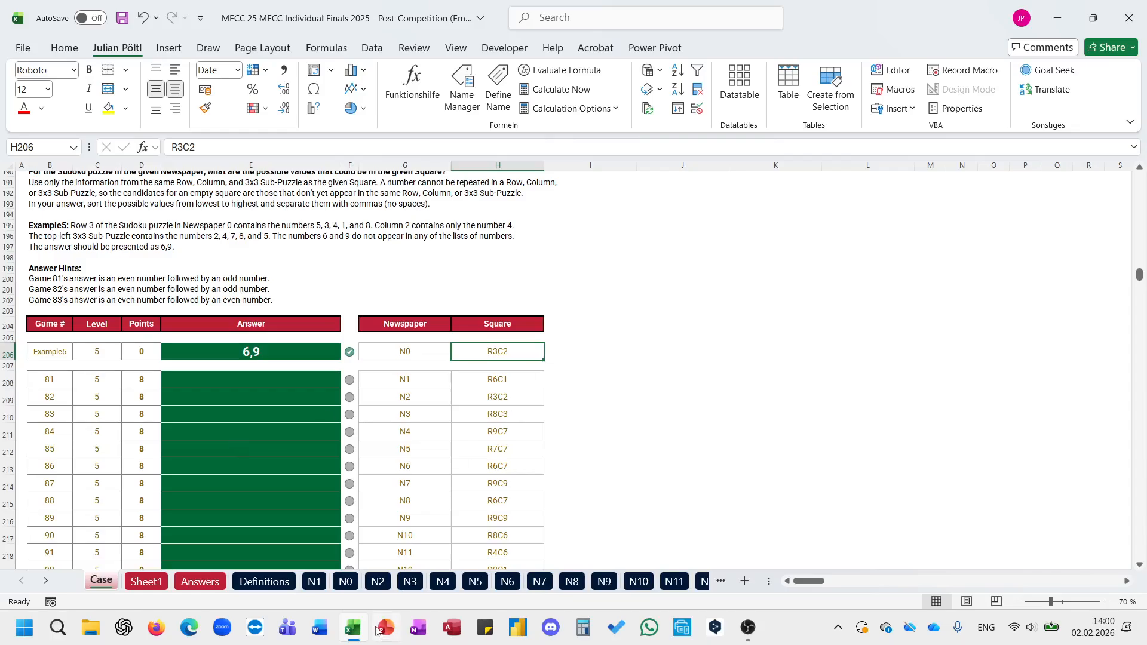
Step: Switch to File Explorer and open the E-Sports Makros workbook from the Excel ESports folder
left_click(92, 628)
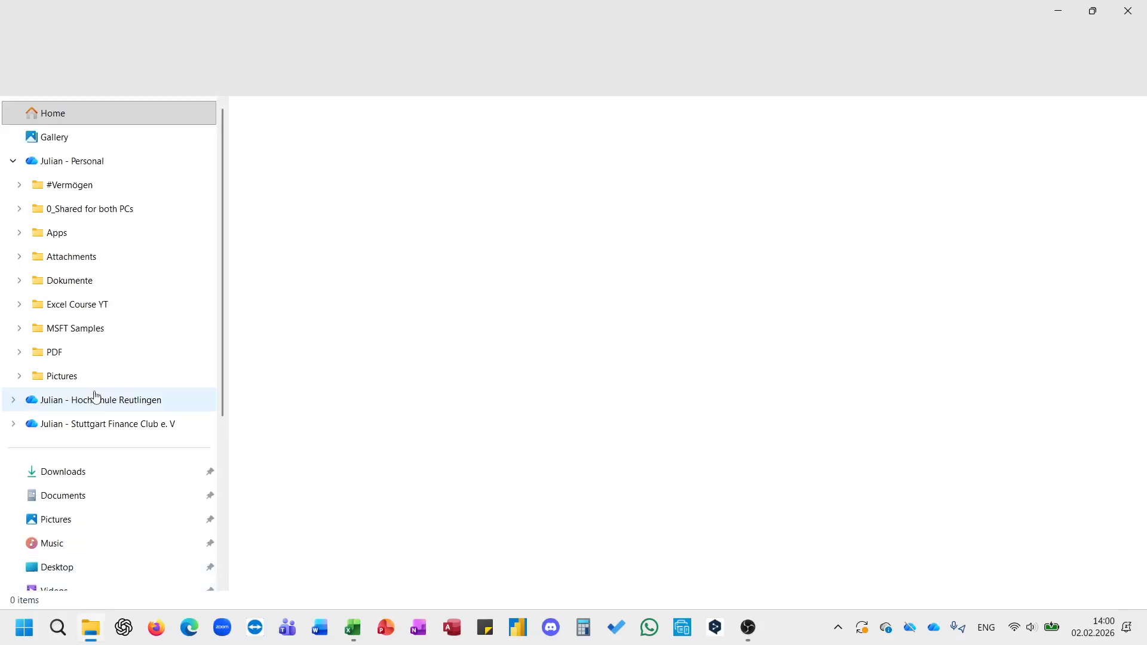
left_click(87, 518)
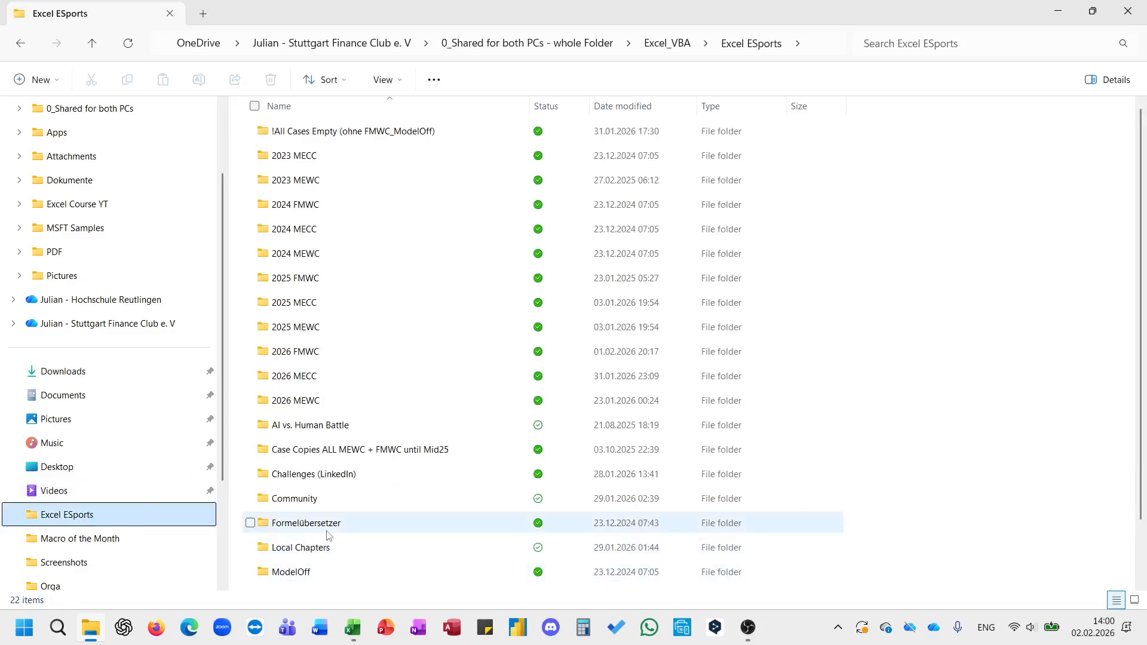
scroll(329, 536, "down", 1)
left_click(295, 581)
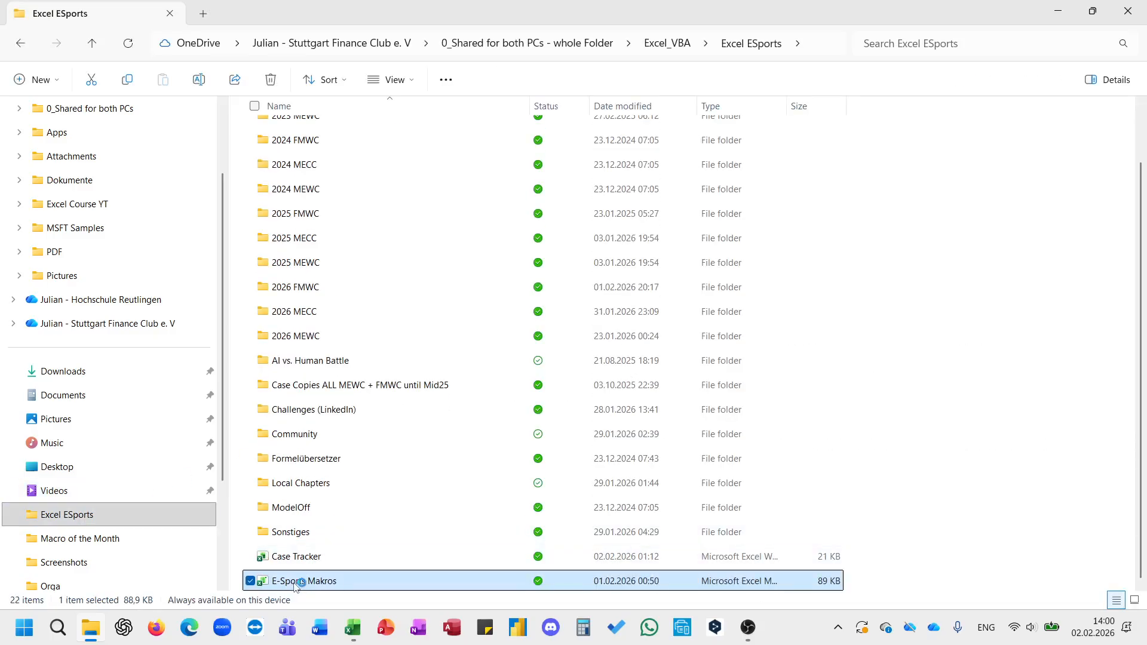
left_click(357, 568)
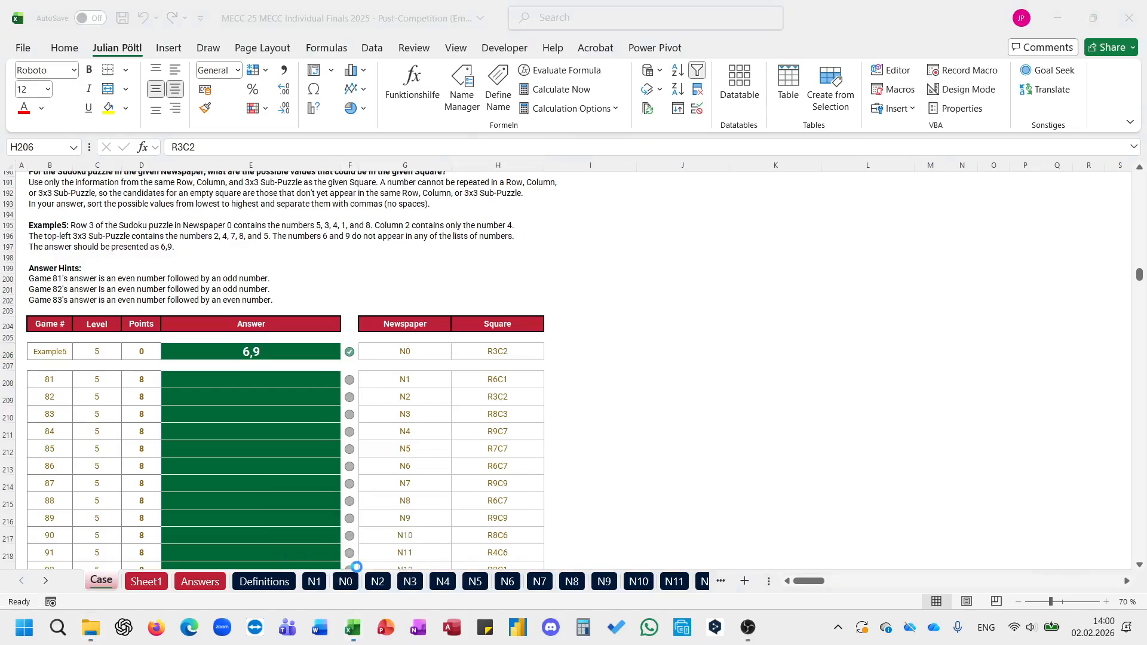
Step: Run the macro for level 5 to generate a working sheet with Example5 and games 81 to 100
left_click(429, 497)
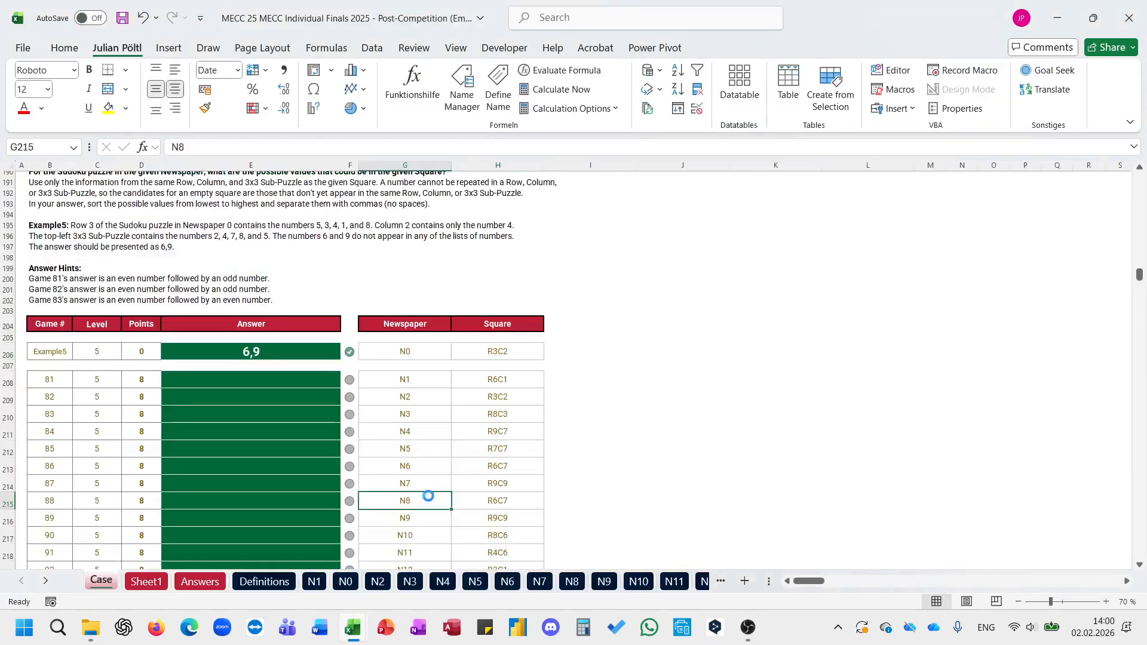
type("5")
key("Return")
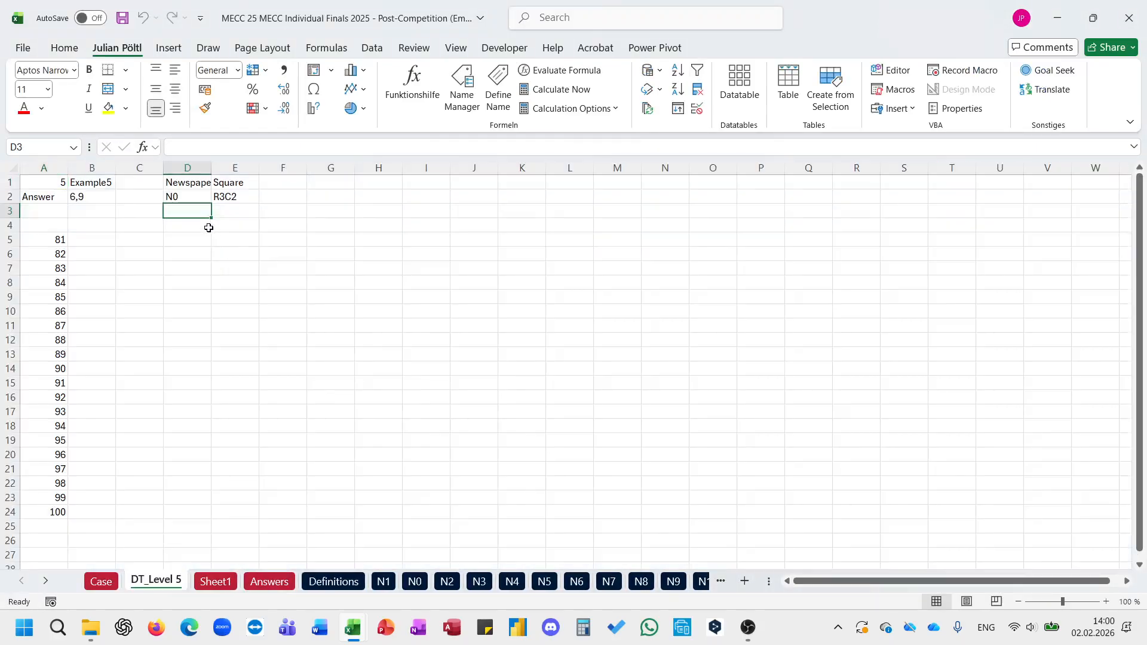
Step: Try splitting the square reference in F2 with =E_ExtracteachNumberfromaString(E2)
left_click(283, 197)
type("=")
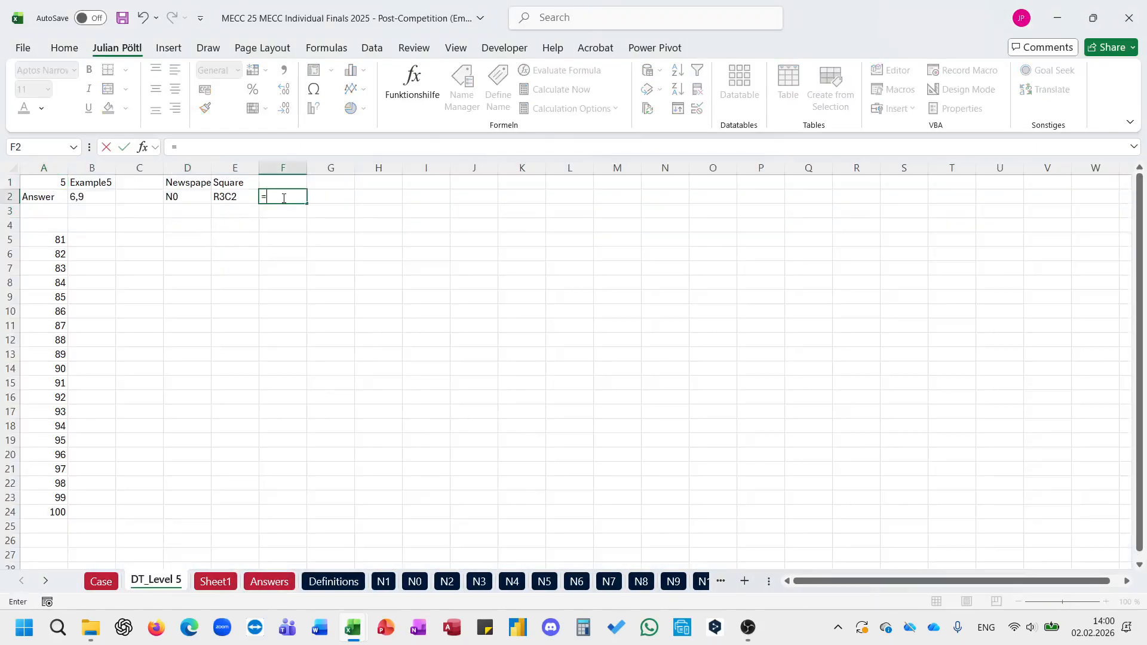
type("extra")
key("Down")
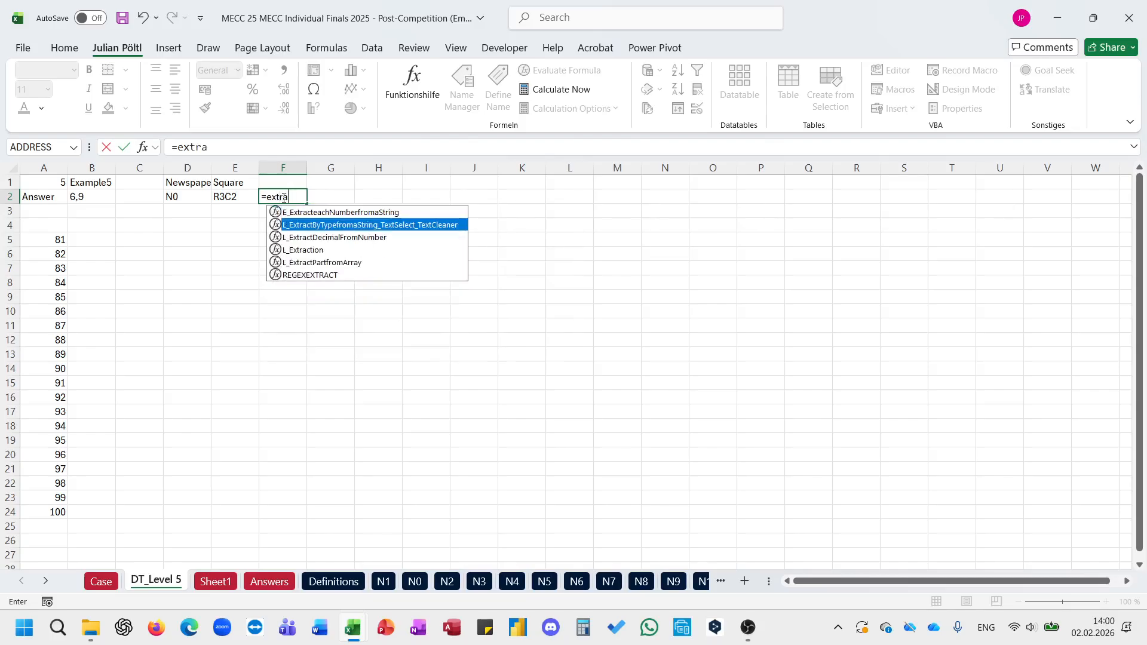
key("Up")
key("Tab")
key("Left")
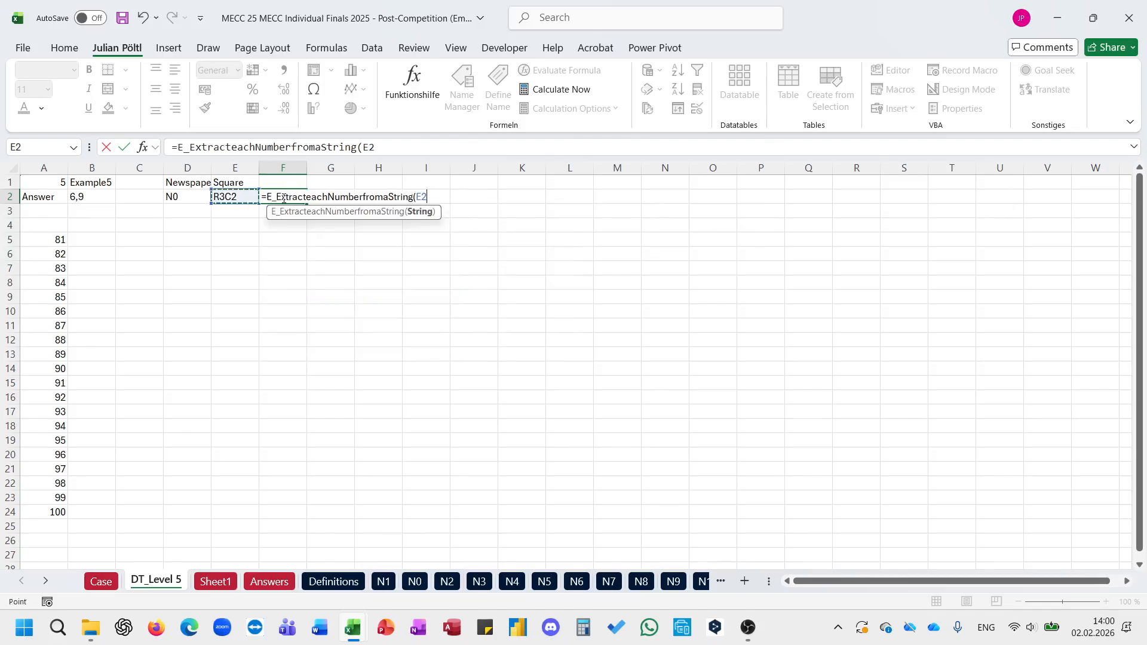
key("ctrl+Return")
Step: Extract the row label of the square in F2 with =LEFT(E2;2)
type("+")
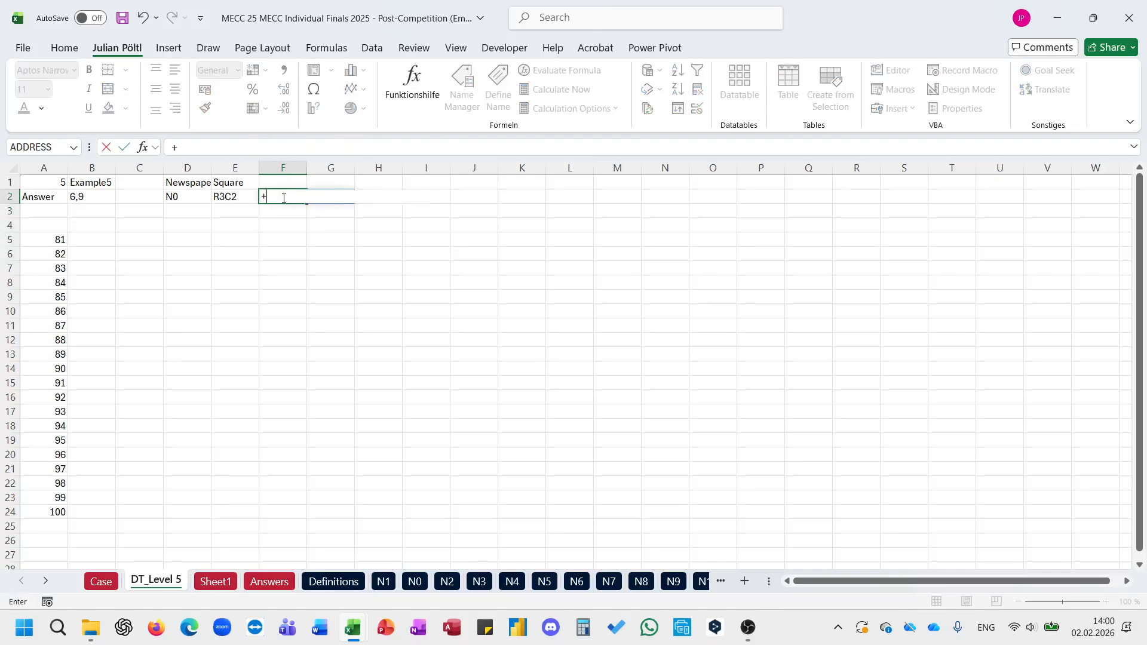
key("BackSpace")
type("=le")
key("Tab")
type("E2;2)")
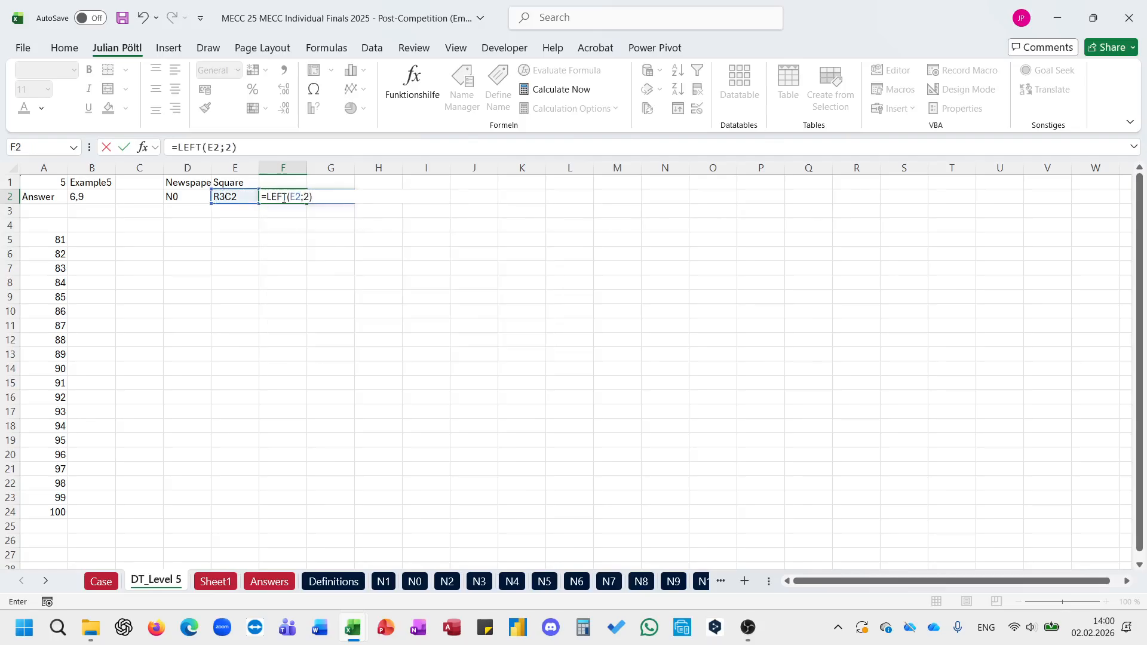
key("Tab")
Step: Extract the column label of the square in G2 with =RIGHT(E2;2)
type("=ri")
key("Tab")
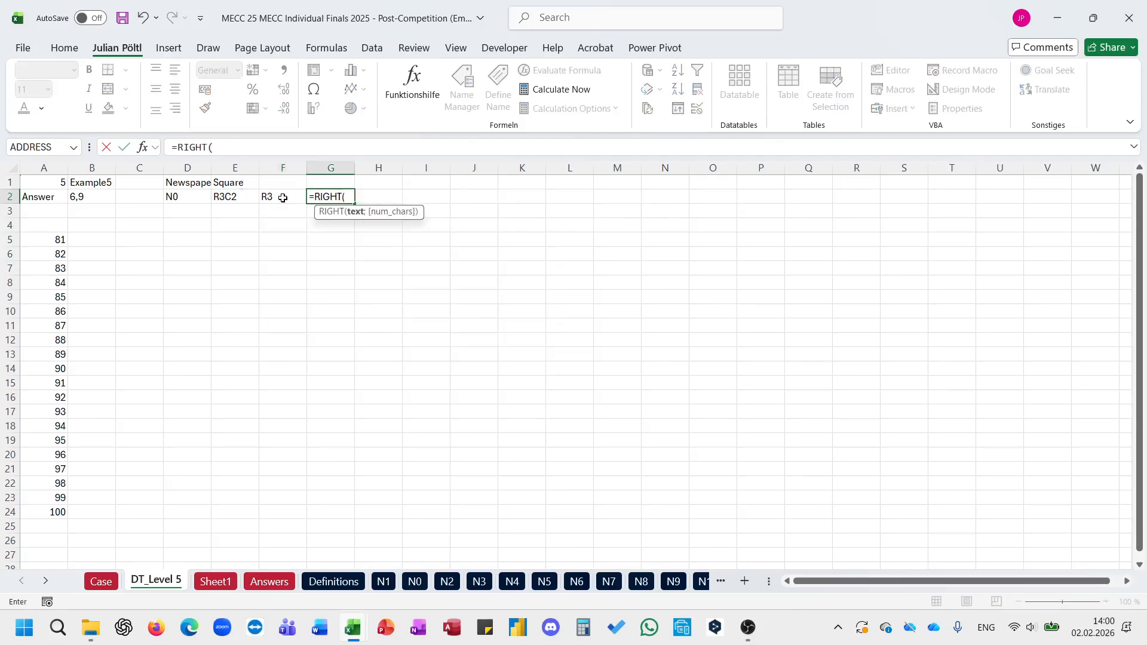
key("Left")
key("Left")
type(";2)")
key("Return")
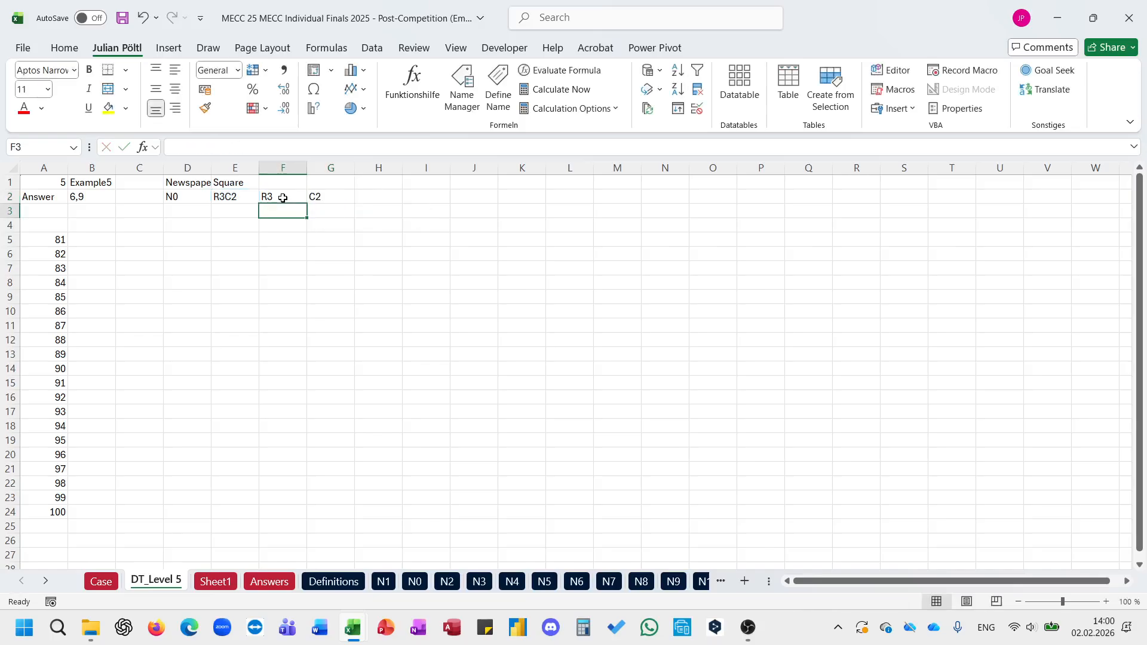
Step: Begin an XLOOKUP in F3 that searches for newspaper D2 in the spilled list Sheet1!$A$2#
type("=")
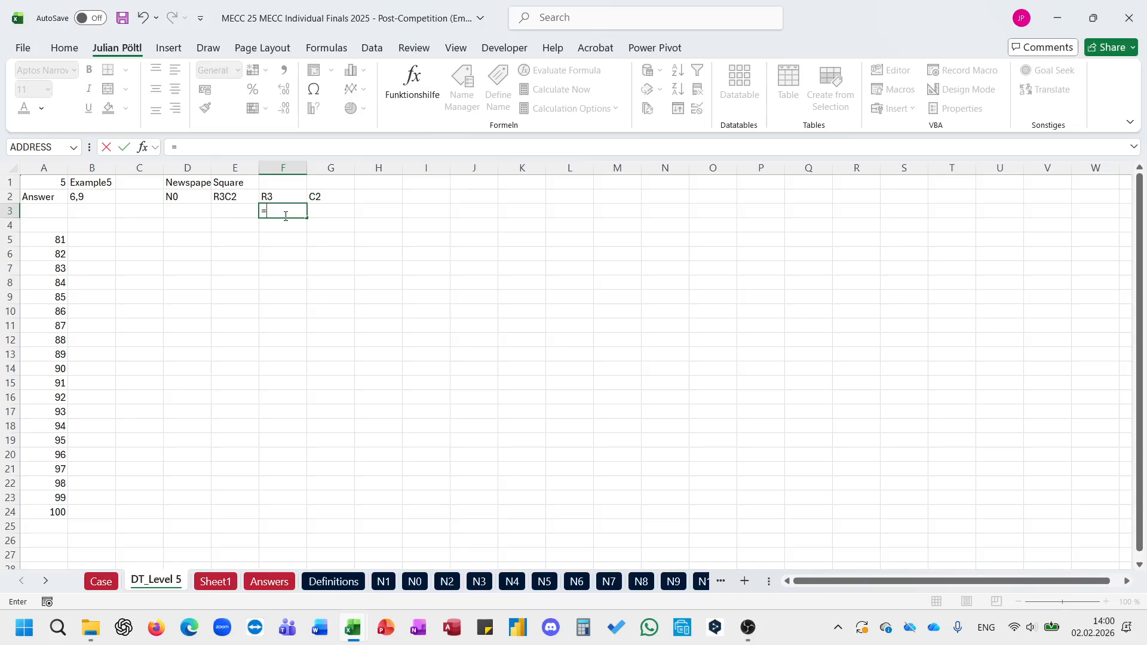
type("xlookup(")
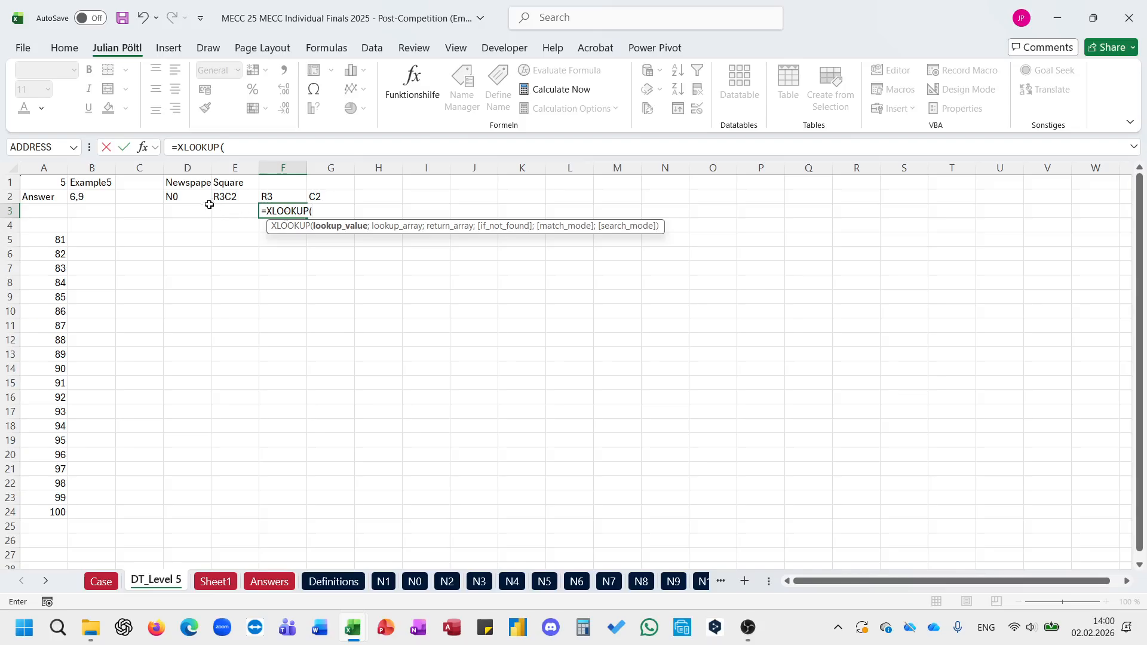
left_click(198, 194)
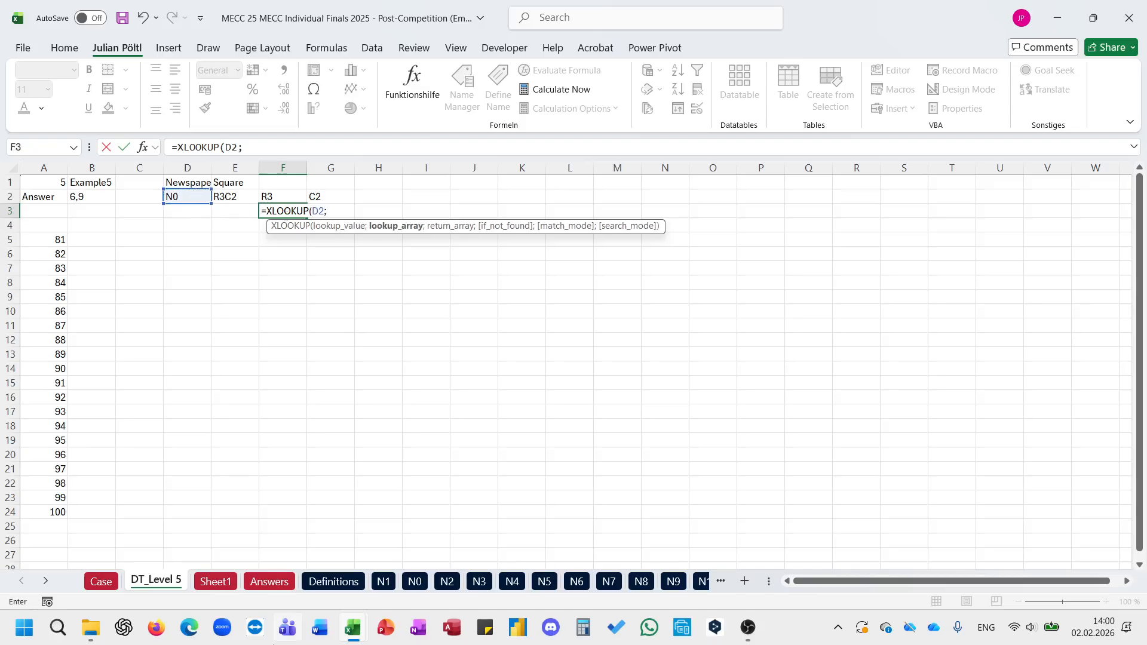
left_click(212, 579)
left_click(94, 253)
key("ctrl+Up")
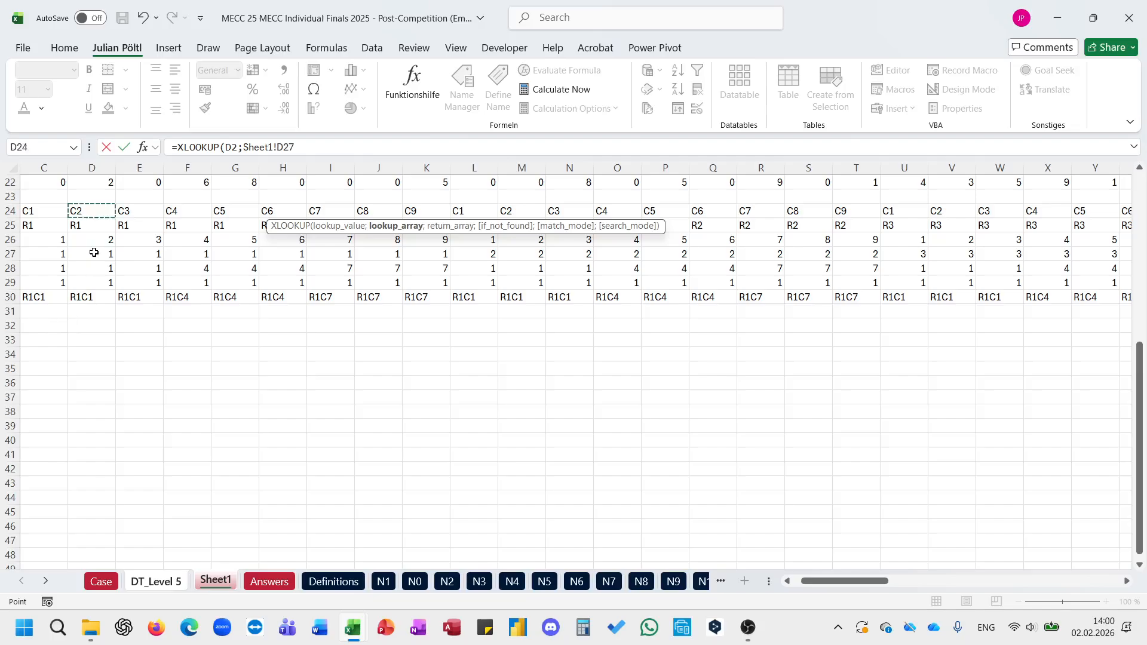
key("ctrl+Left")
key("ctrl+Up")
key("ctrl+Up")
key("ctrl+Left")
key("ctrl+Left")
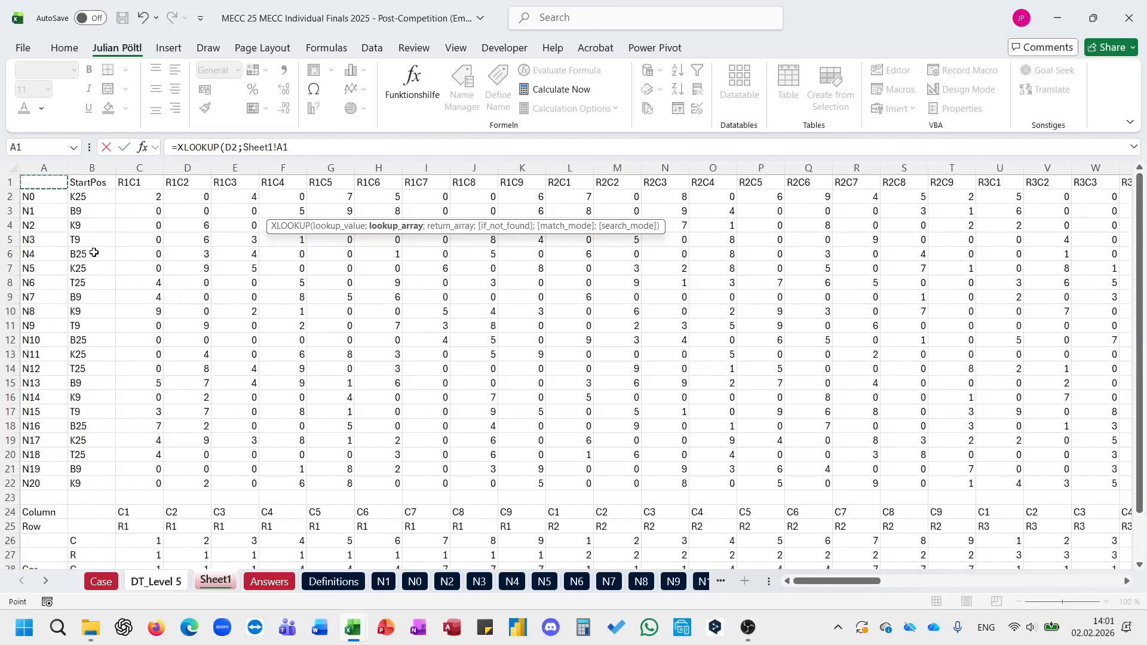
key("Down")
key("ctrl+shift+Down")
key("F4")
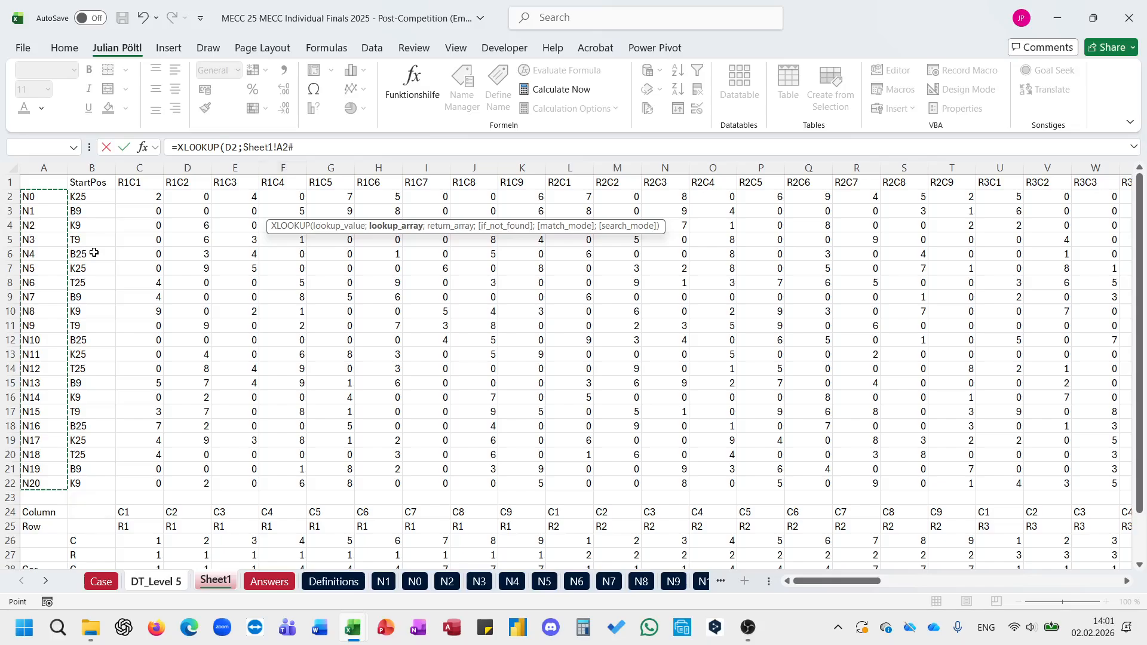
Step: Set the F3 XLOOKUP's return array to Sheet1!$C$2:$CE$22 and complete the formula
type(";")
left_click(215, 581)
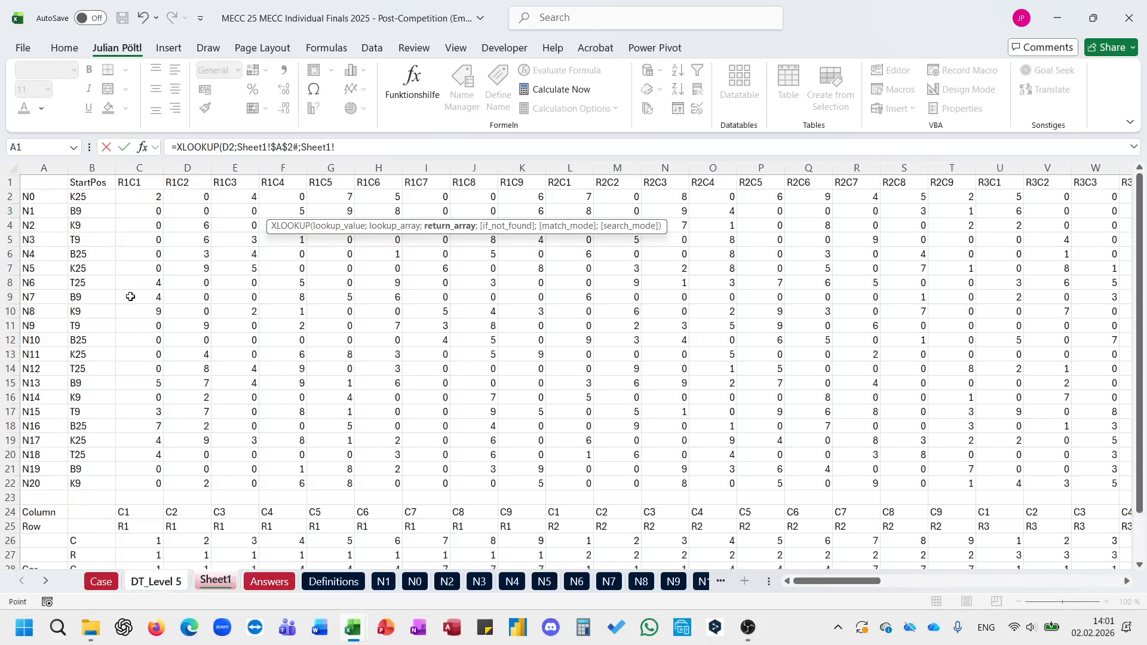
left_click(149, 195)
key("ctrl+shift+Right")
key("ctrl+shift+Down")
key("F4")
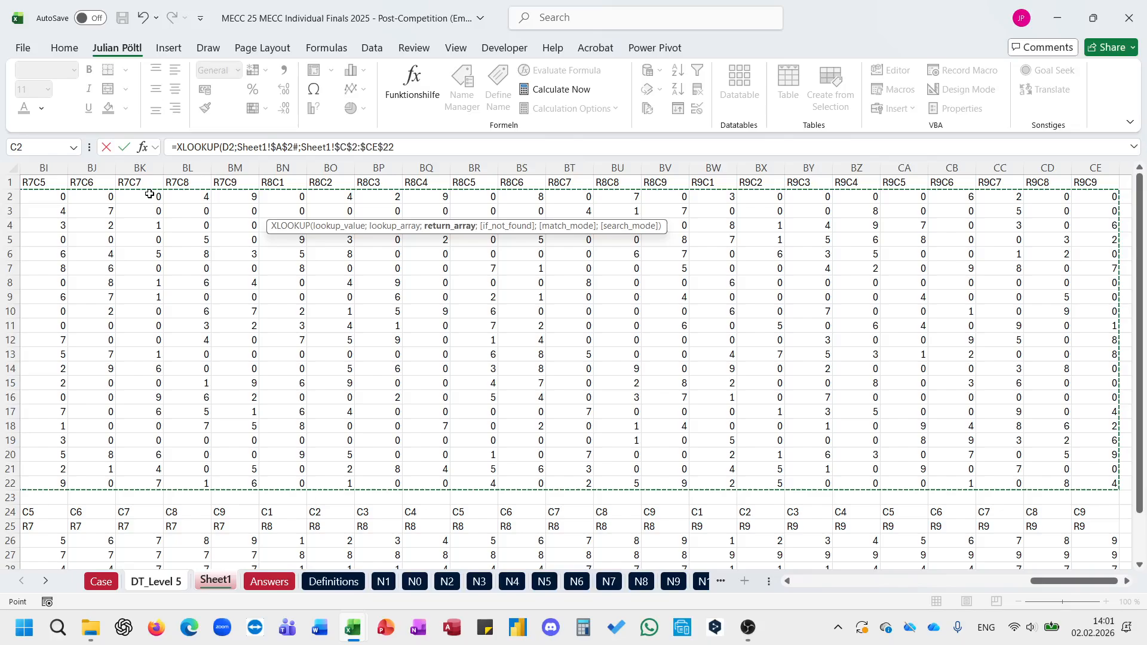
type(")")
key("Return")
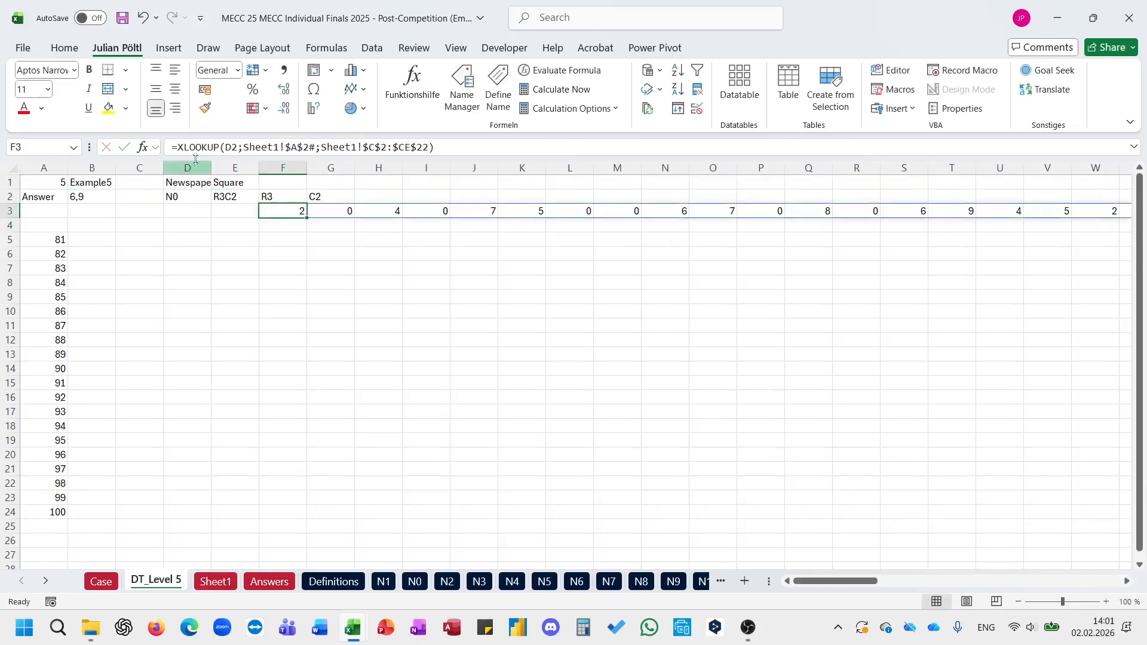
Step: Wrap the F3 XLOOKUP in a FILTER whose include condition begins with F2=
left_click(181, 152)
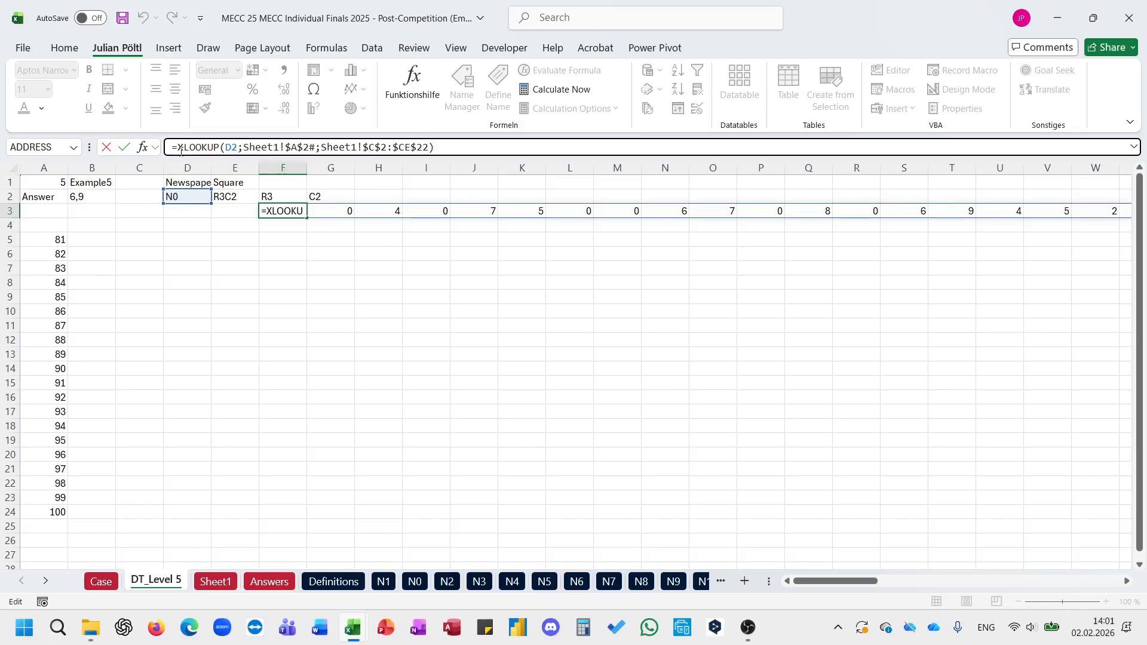
type("FILTER(")
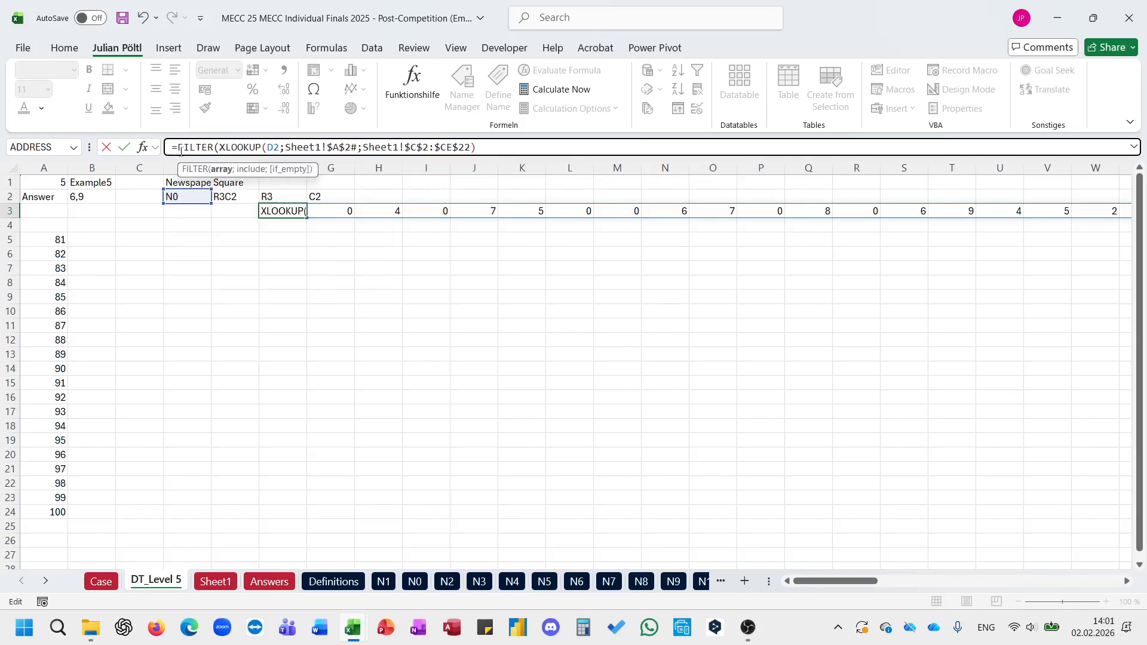
left_click(503, 146)
type(";")
left_click(299, 199)
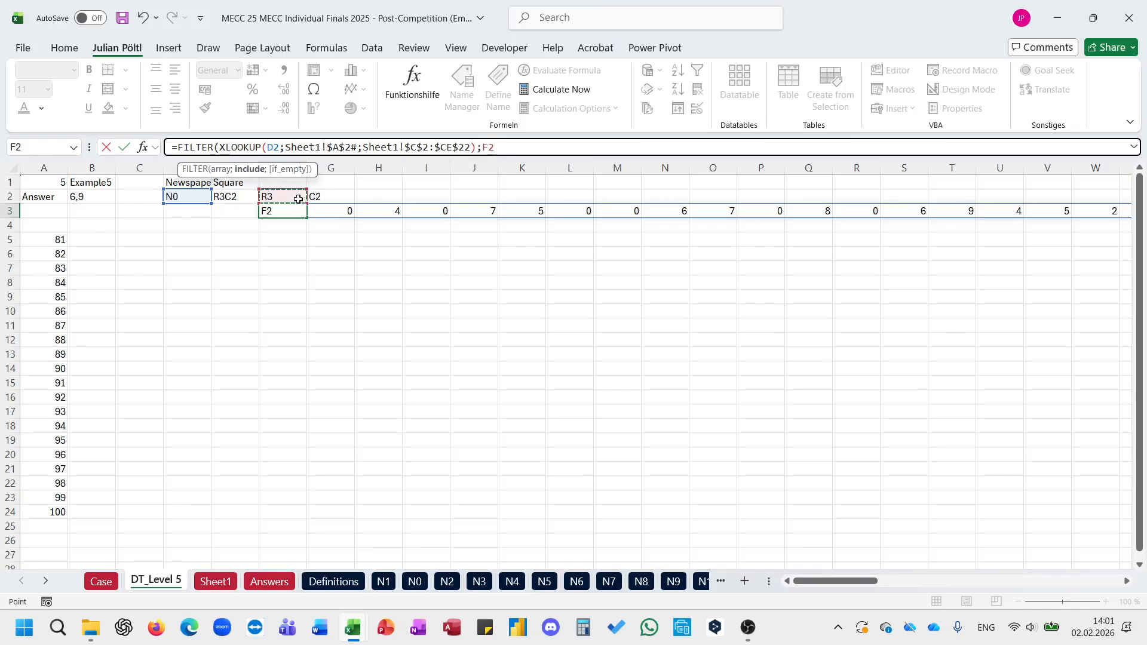
type("=")
Step: Complete the F3 FILTER condition by comparing F2 with the spilled row labels in Sheet1!$C$25#
left_click(216, 583)
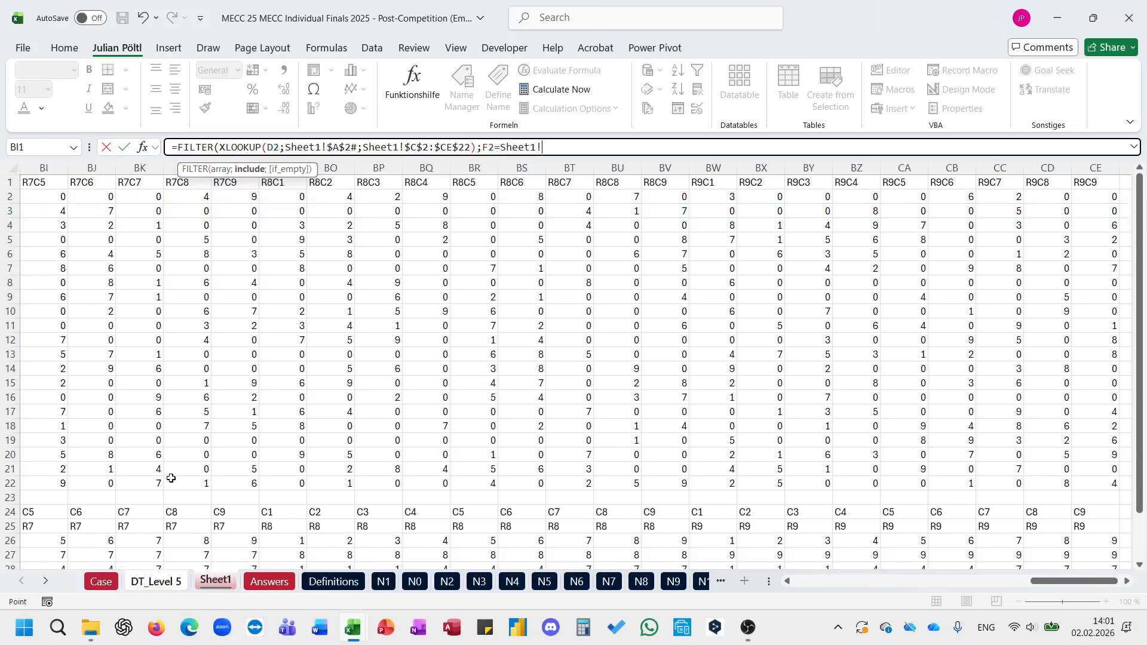
scroll(169, 476, "right", 15)
left_click(137, 526)
key("ctrl+Left")
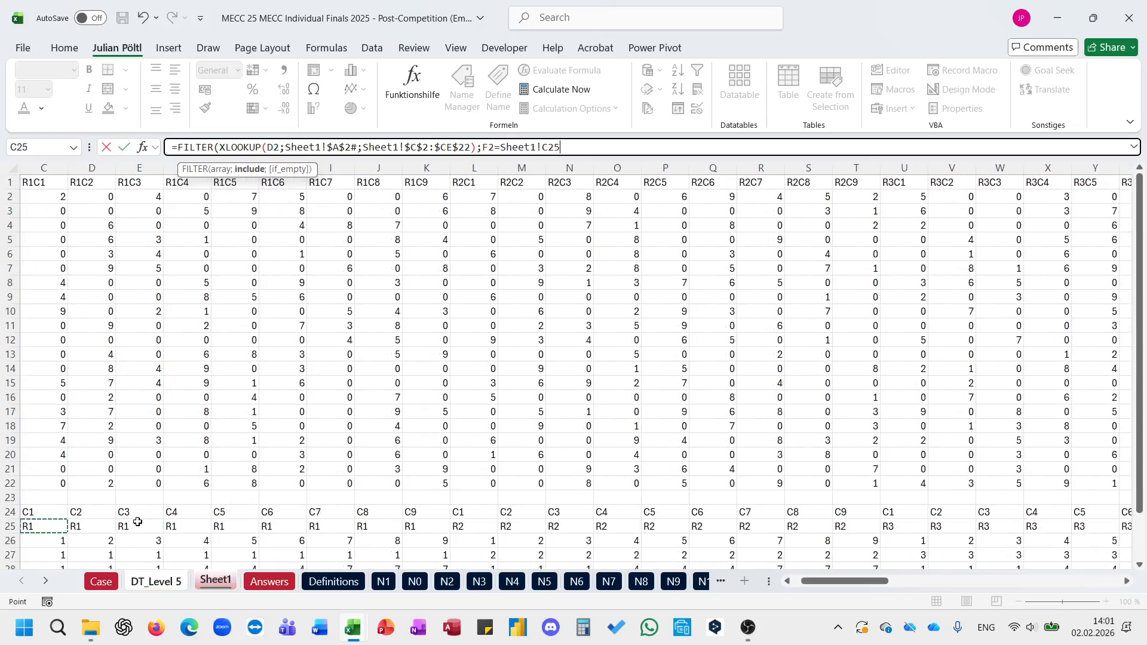
key("Right")
key("Left")
key("Left")
key("Right")
key("ctrl+shift+Right")
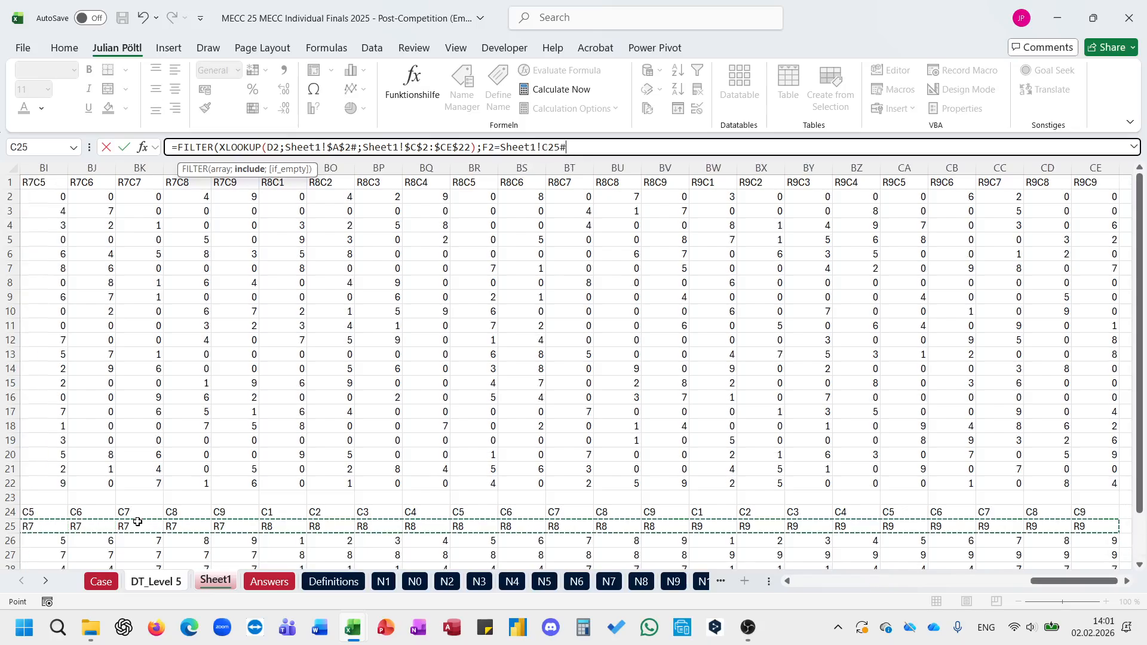
key("F4")
type(")")
key("Return")
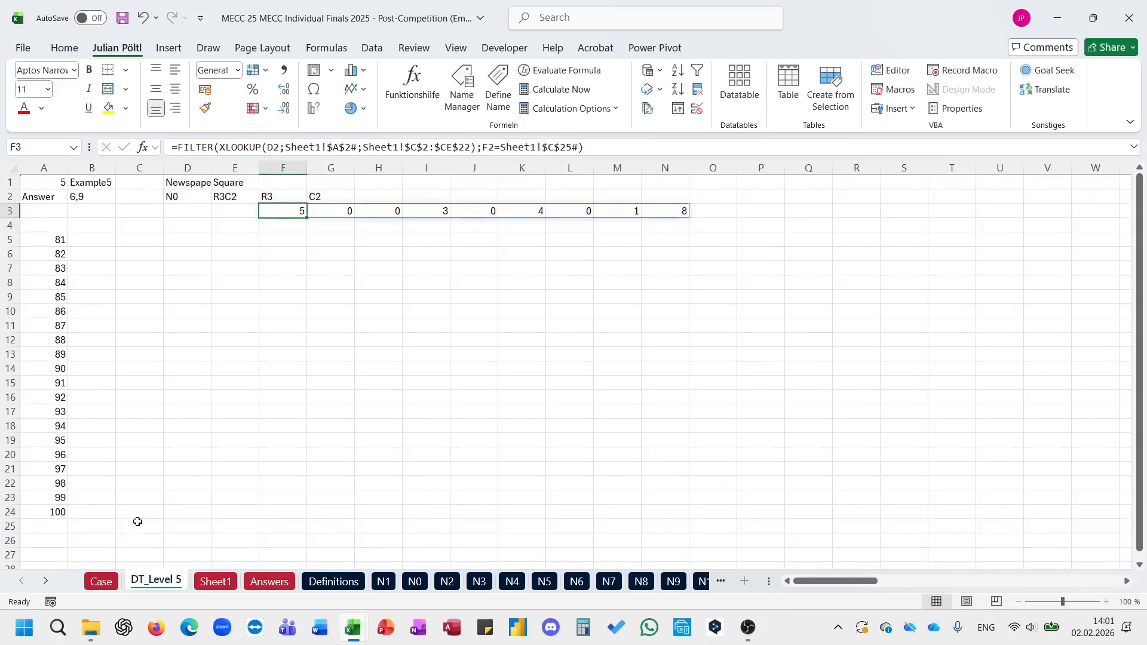
Step: Wrap the F3 formula in TOCOL with ignore option 3, blanks and errors
left_click(178, 147)
type("TOCOL(")
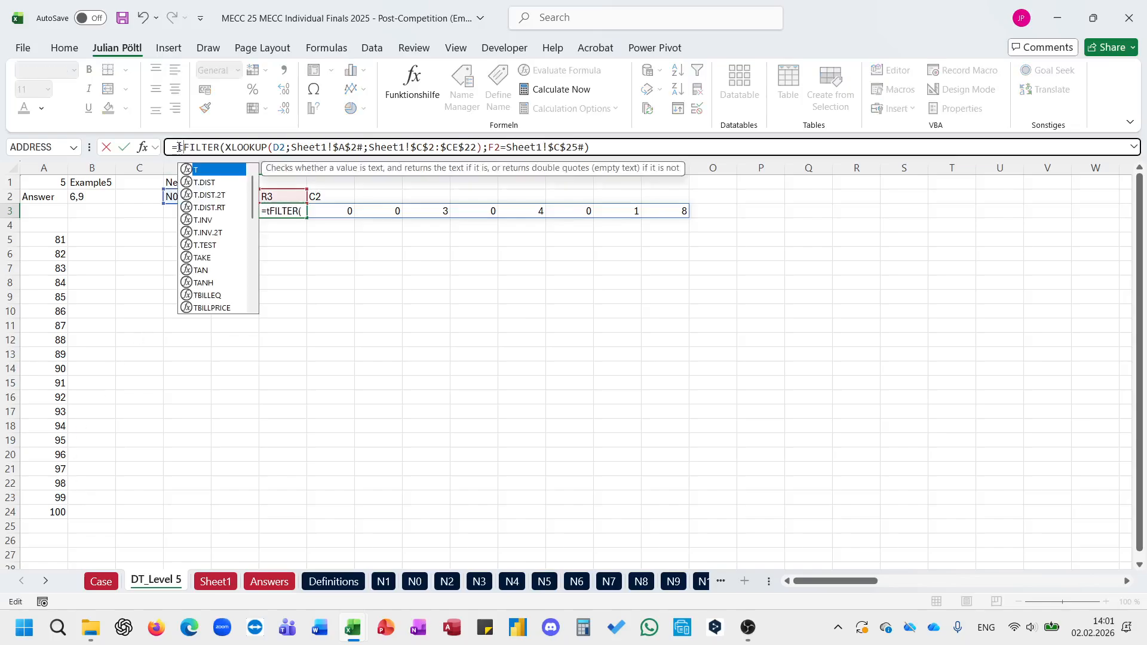
key("End")
type(";")
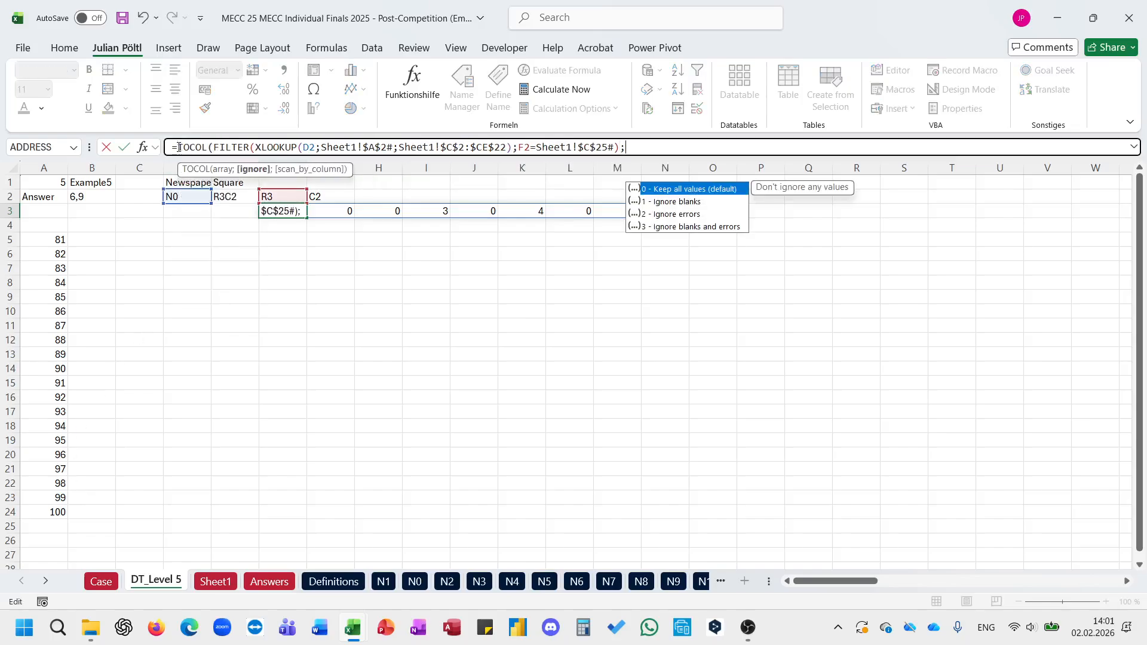
type("3")
key("Return")
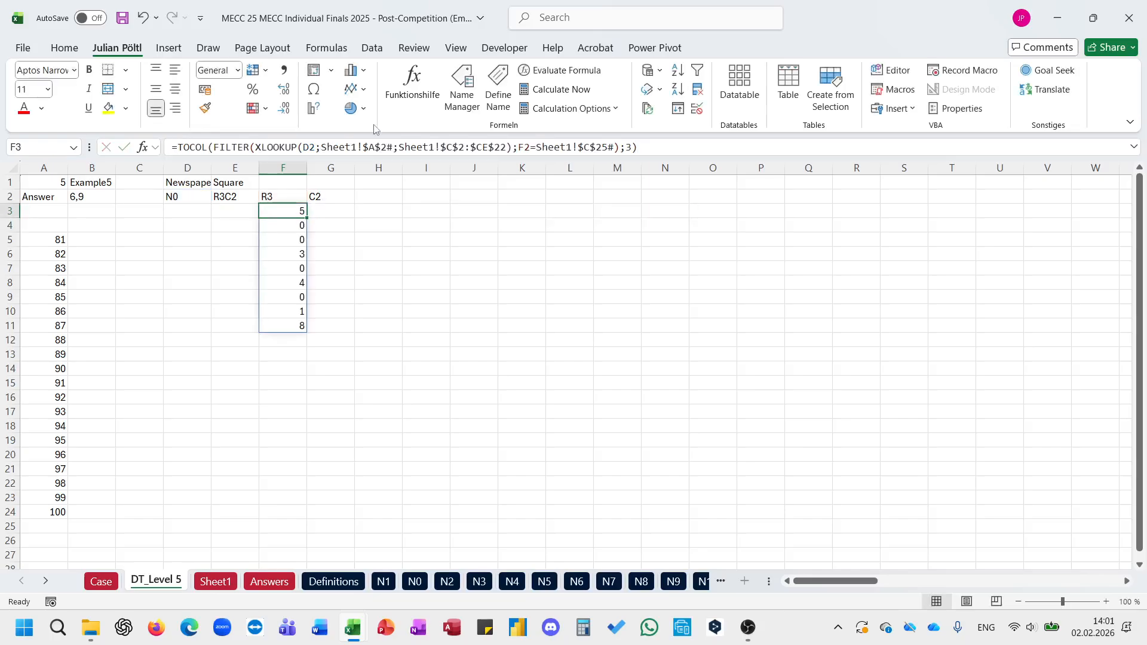
Step: Copy the full formula text from F3 into G3
left_click(376, 147)
key("ctrl+a")
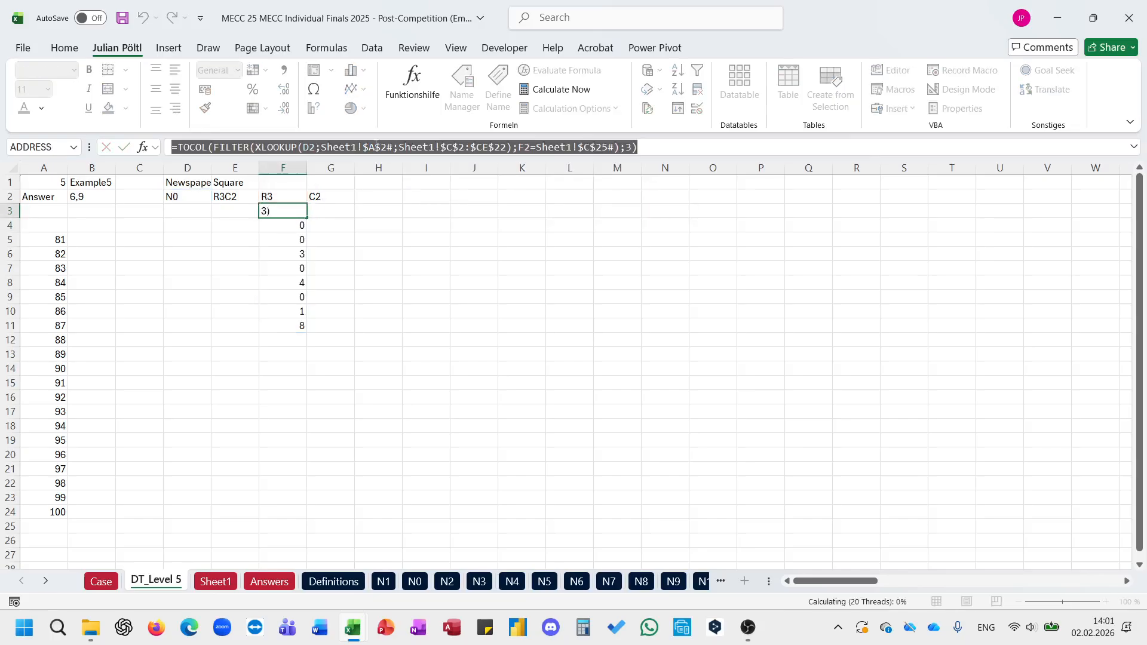
key("Tab")
left_click(376, 146)
key("ctrl+v")
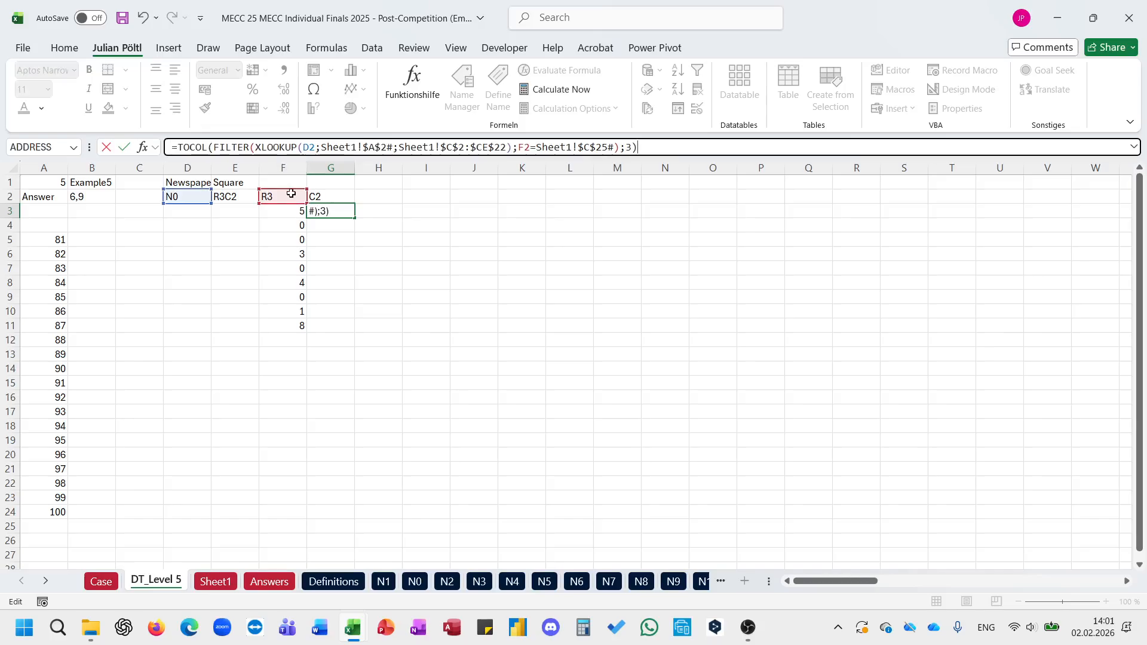
Step: Change the G3 filter condition to G2=Sheet1!$C$24# and check the column label row on Sheet1
left_click_drag(291, 193, 339, 195)
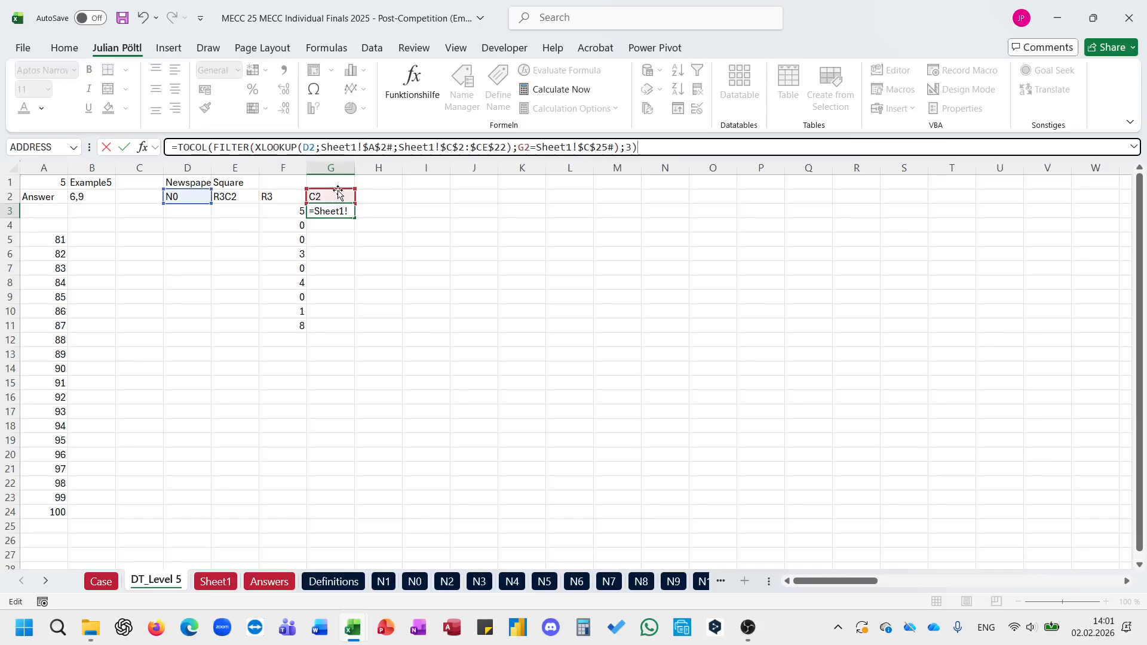
left_click(603, 147)
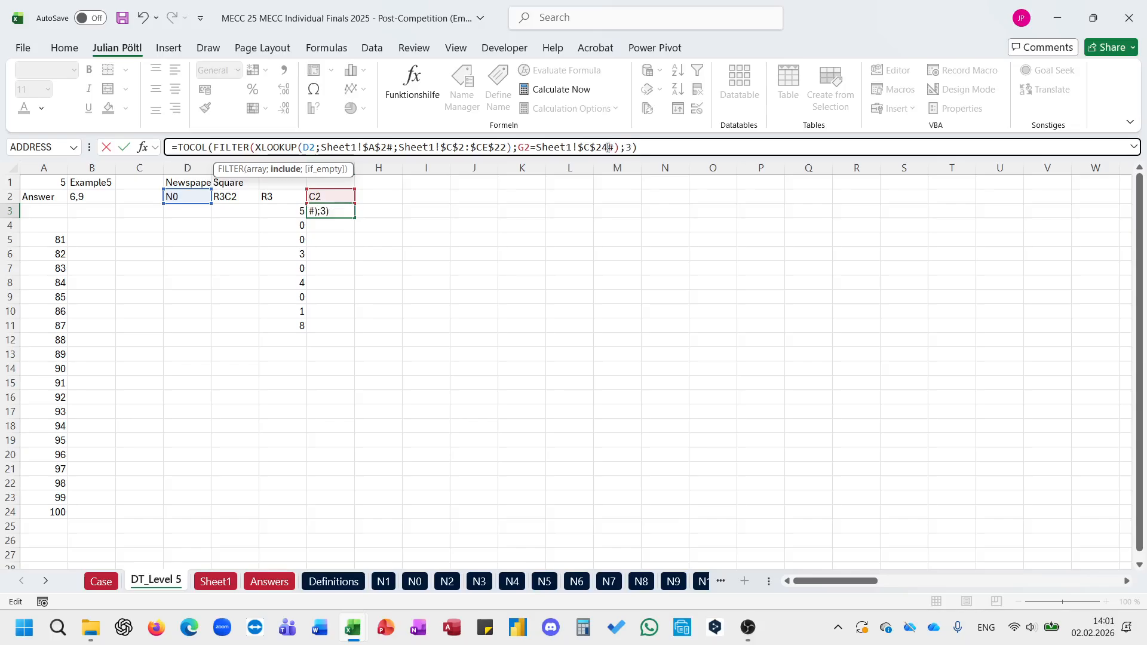
key("ctrl+Return")
key("Left")
left_click(216, 582)
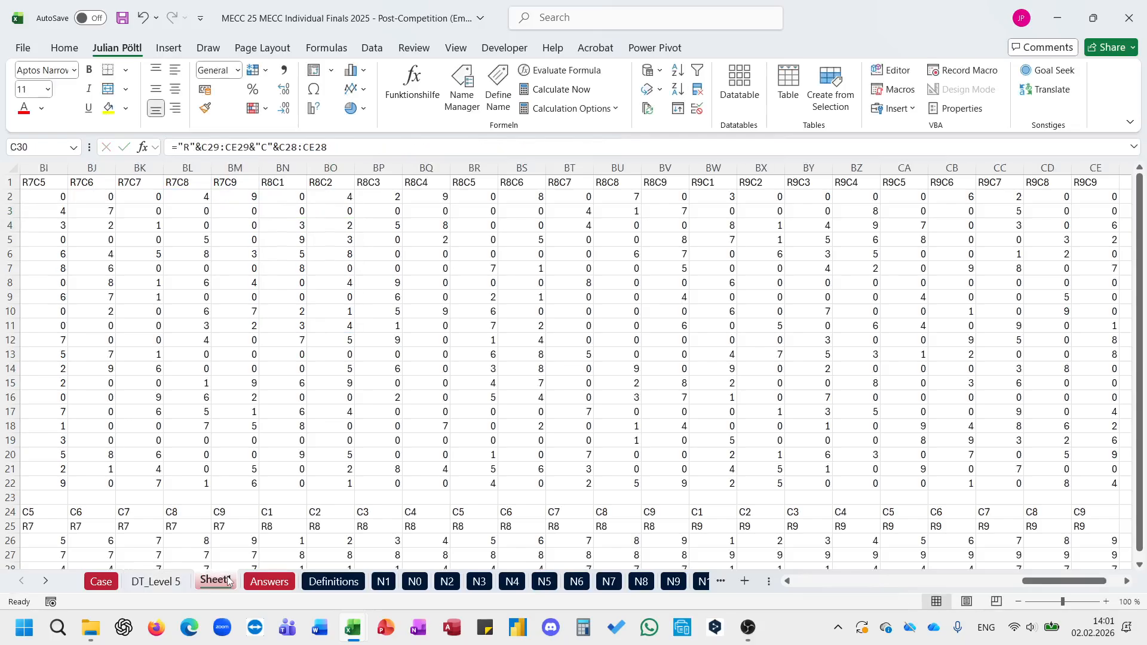
scroll(117, 495, "left", 2)
left_click(88, 513)
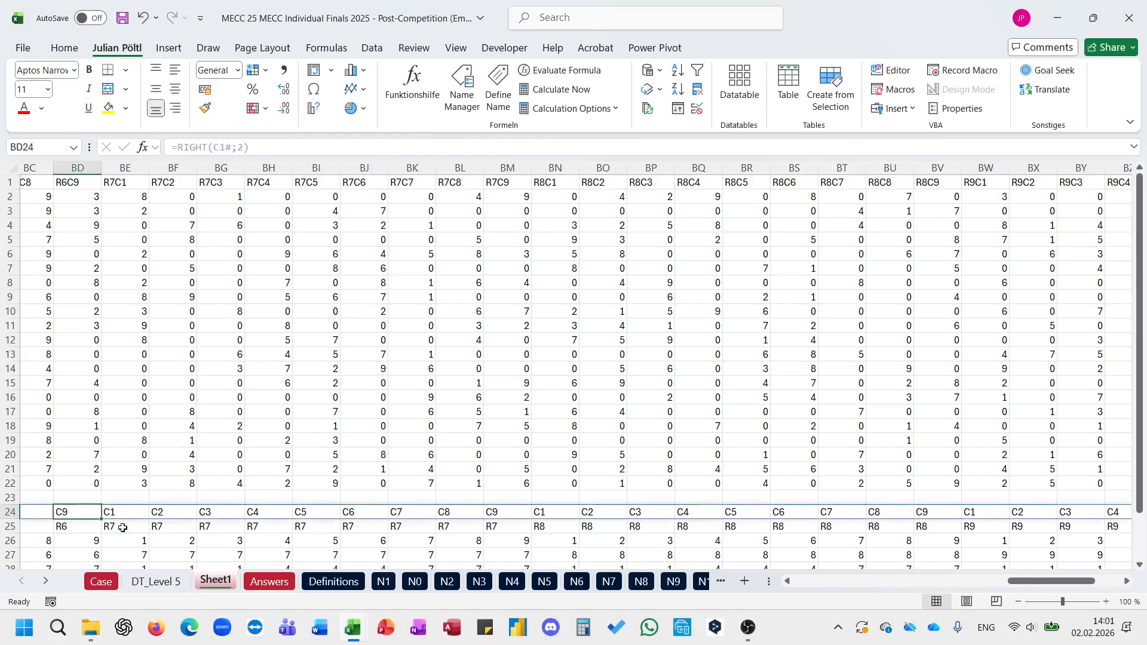
left_click(161, 585)
Step: Extract the row and column numbers of the square in H2 with =E_ExtracteachNumberfromaString(E2)
left_click(365, 192)
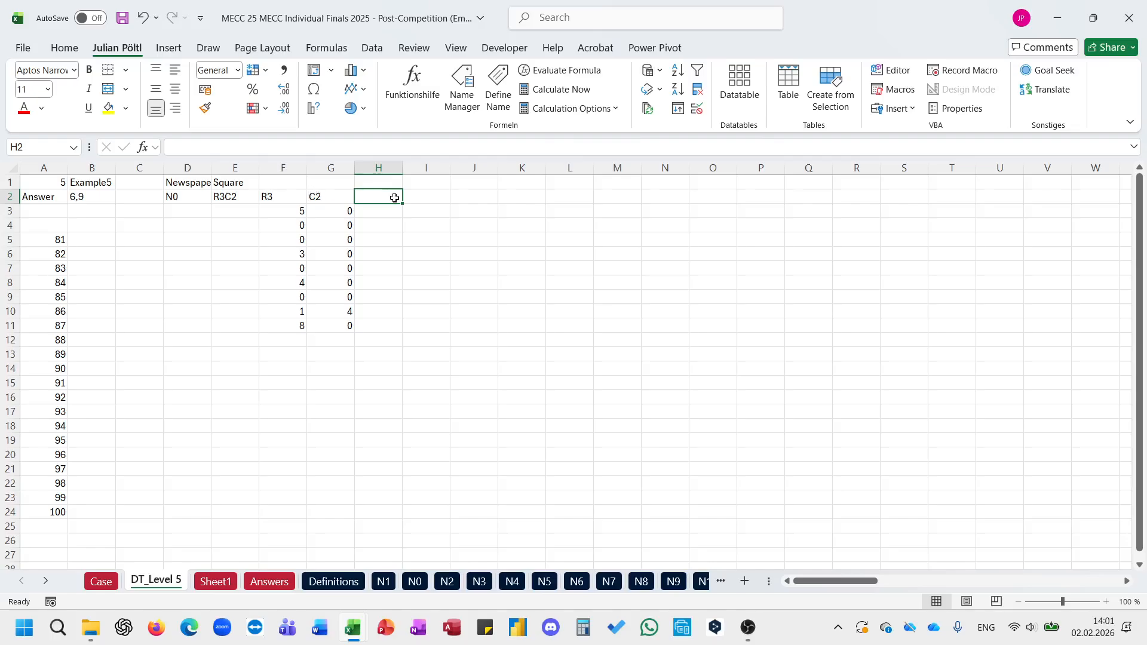
type("=extra")
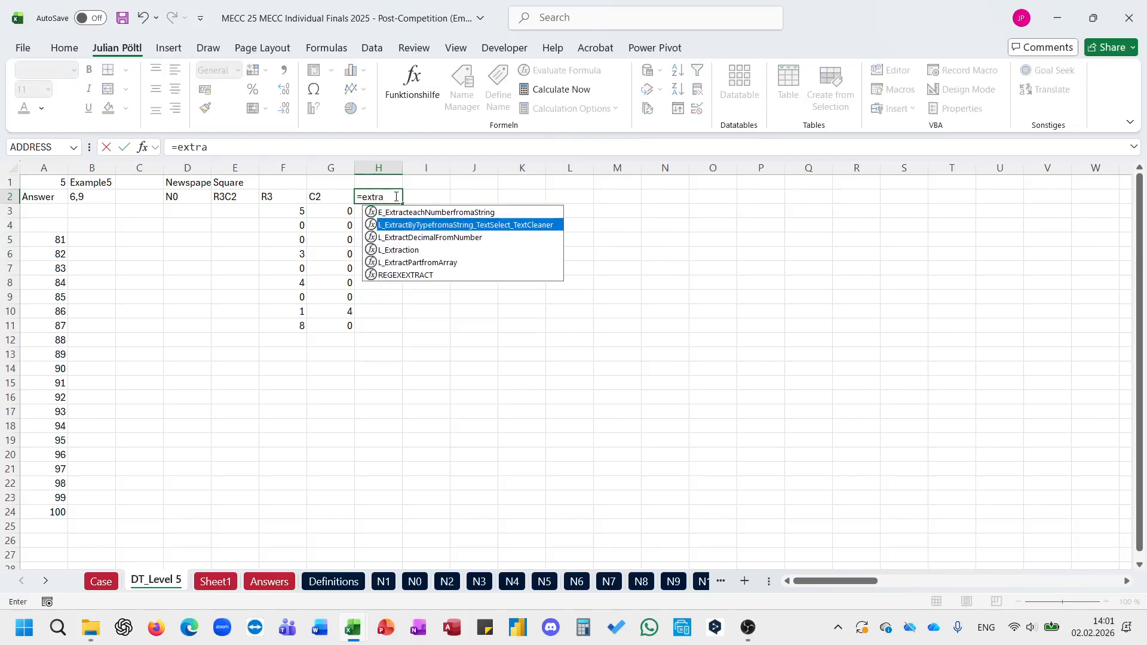
key("Up")
key("Tab")
key("Left")
key("Left")
key("Left")
type(")")
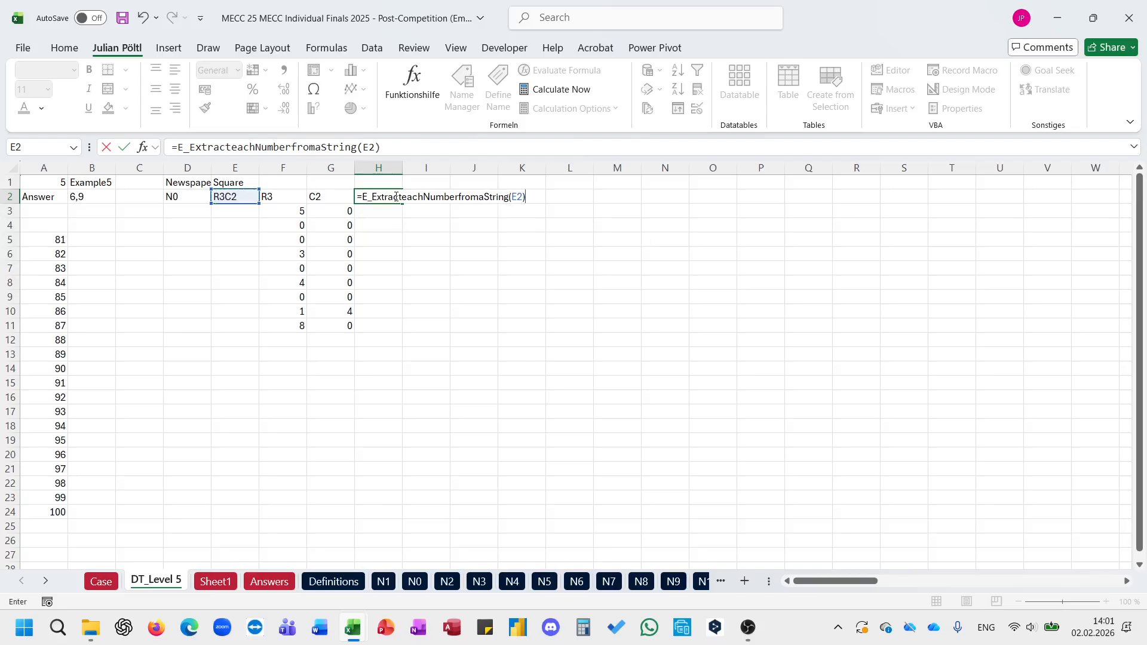
key("Return")
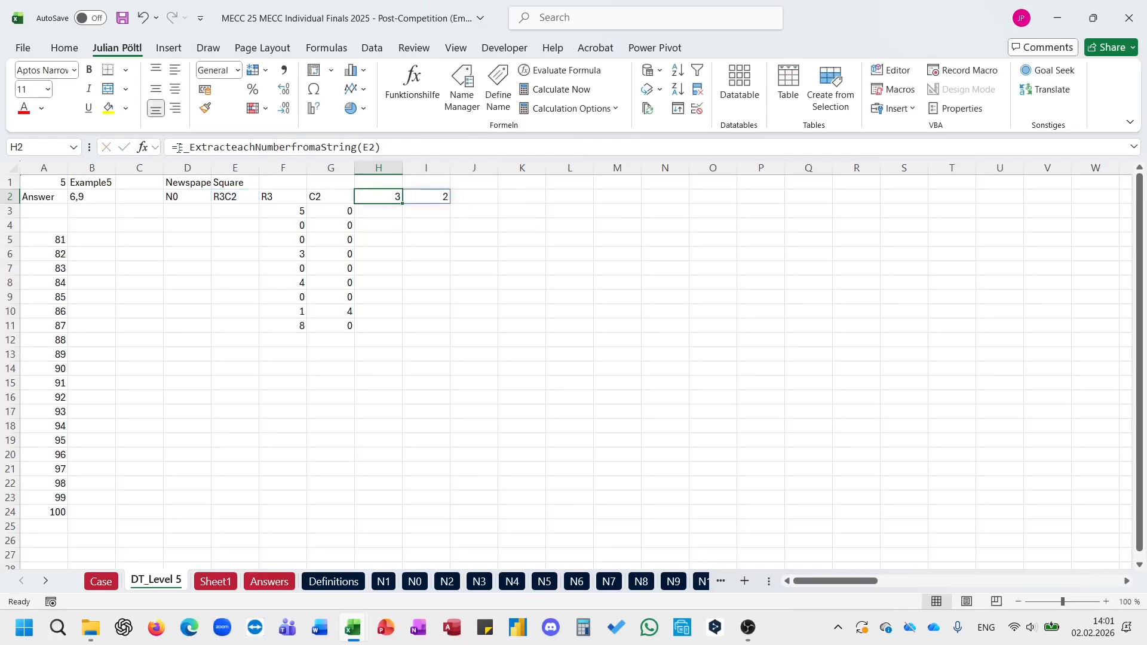
Step: Wrap the H2 formula in an XLOOKUP with the lookup array VSTACK(1;4;7)
left_click(178, 148)
type("x")
key("Tab")
key("End")
type(";")
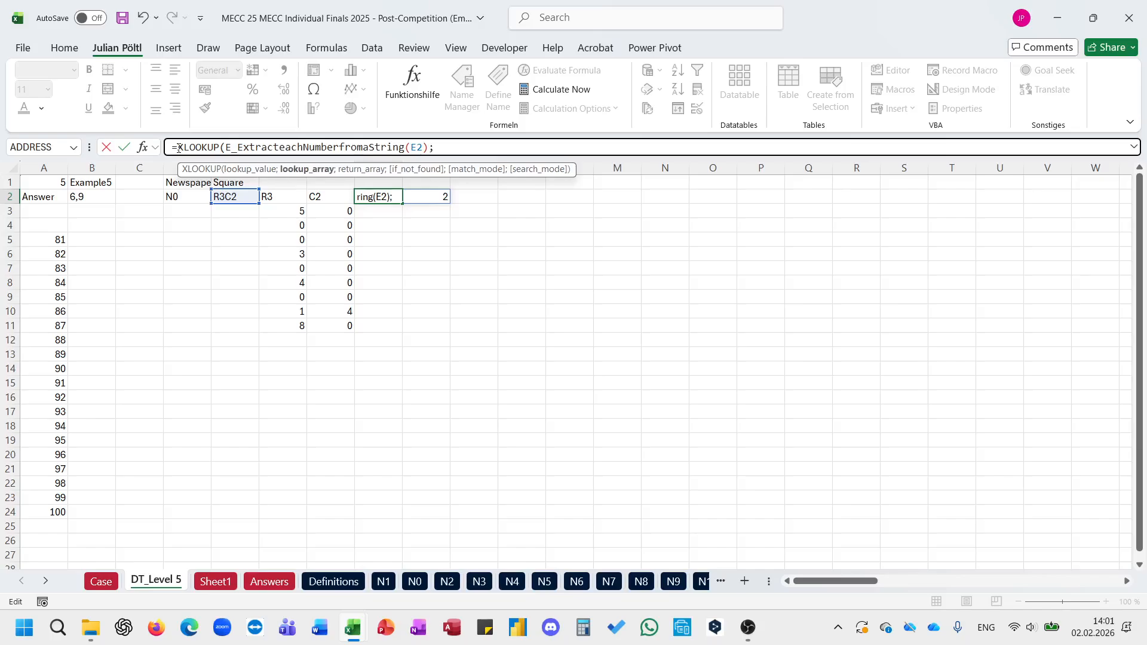
type("VSTACK(1;4;7);vs")
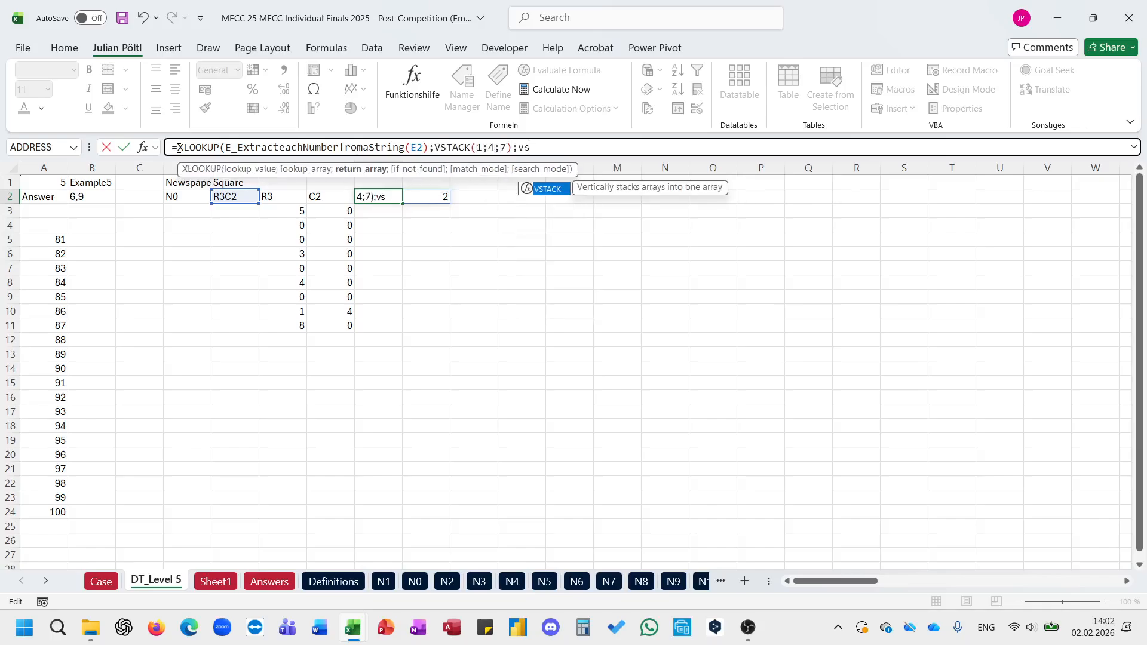
Step: Complete the H2 XLOOKUP with return array VSTACK(1;4;7) and match mode -1, exact match or next smaller item
key("Tab")
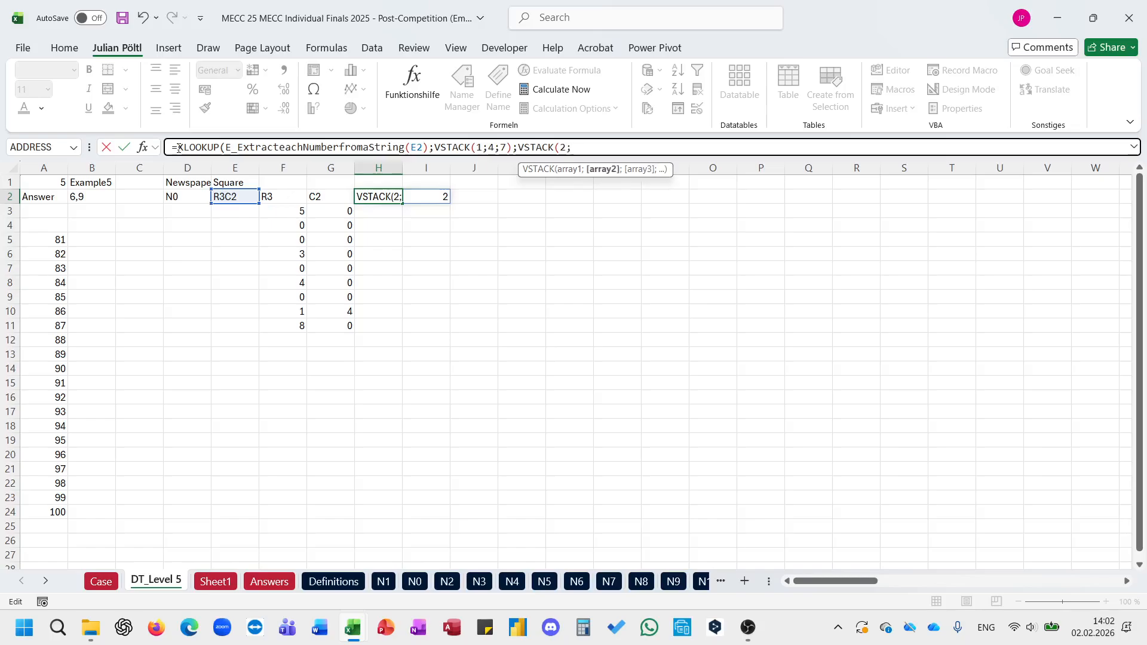
type("1;4;7)")
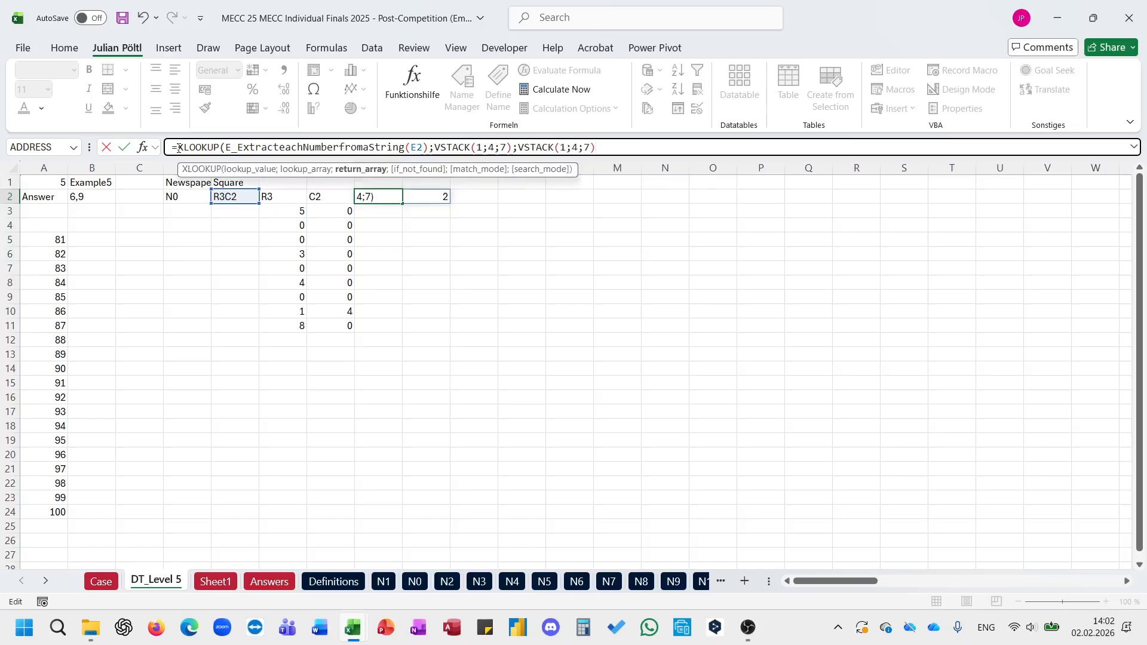
key("BackSpace")
type(");;")
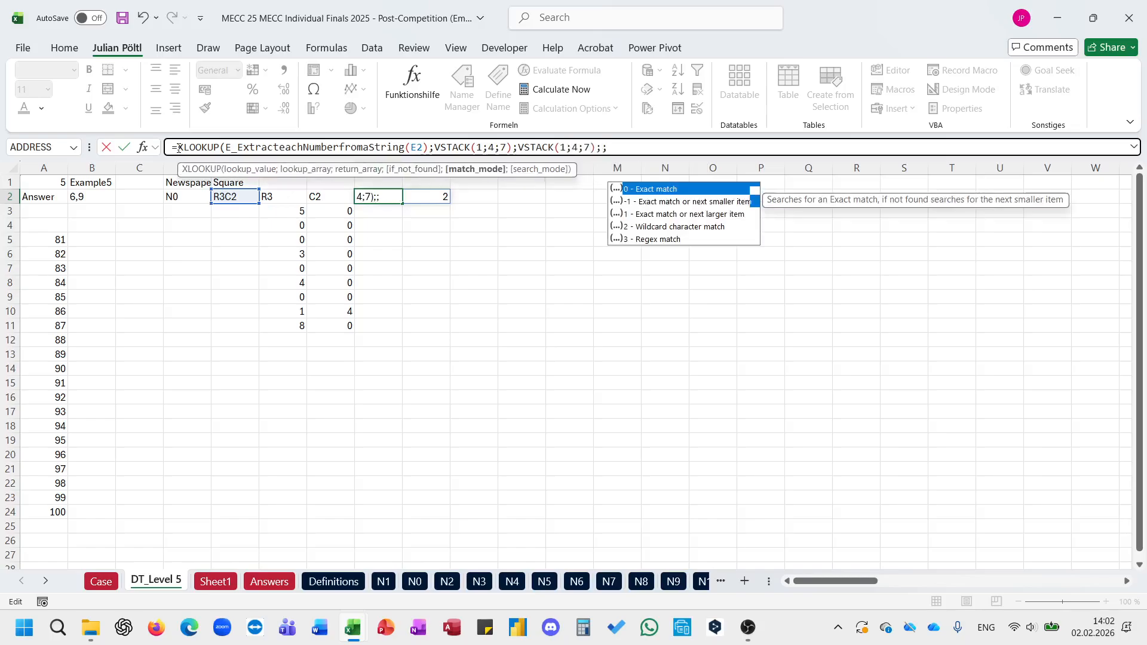
type("-1)")
key("ctrl+Return")
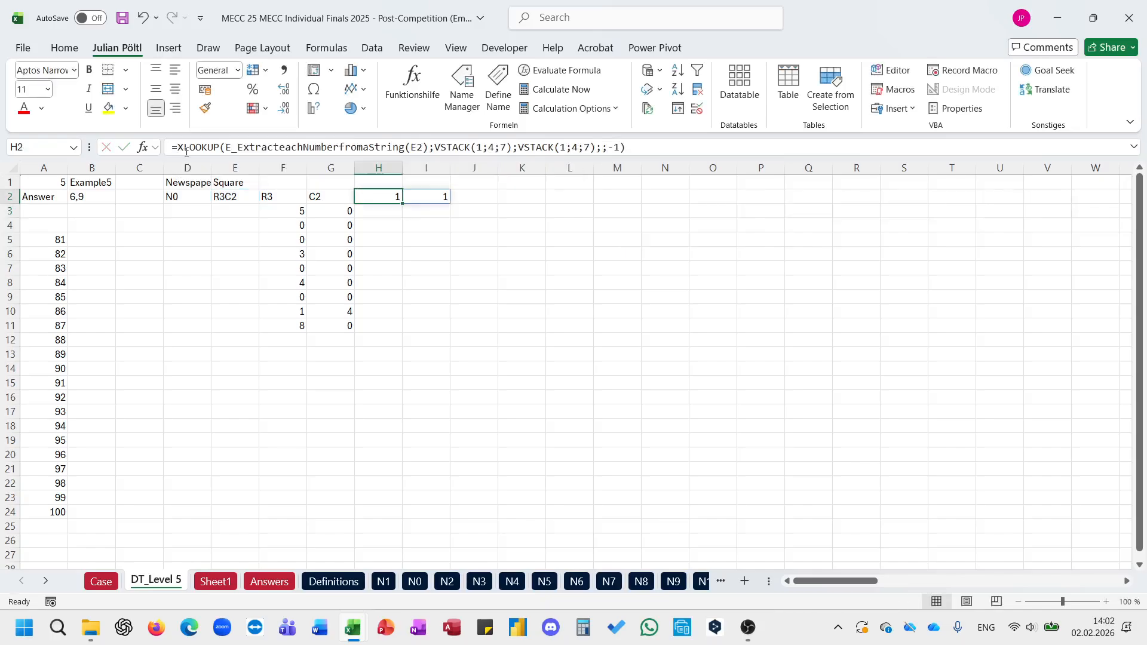
left_click(183, 149)
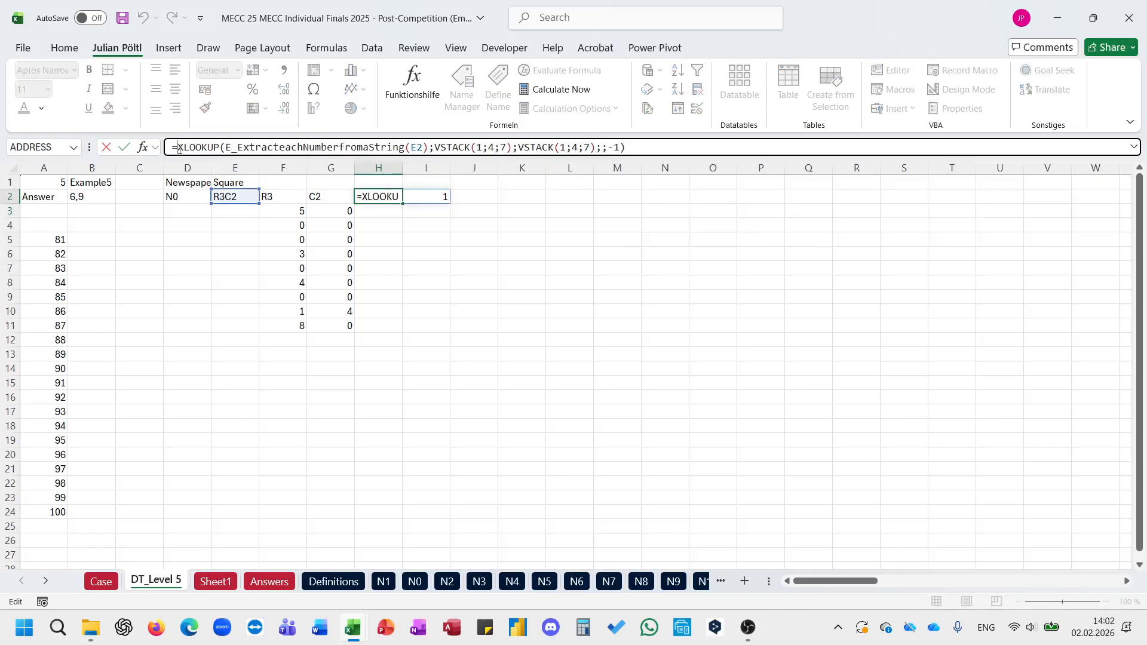
Step: Build the label of the 3x3 block's starting square in J2 with ="R"&H2&"C"&I2
left_click(466, 196)
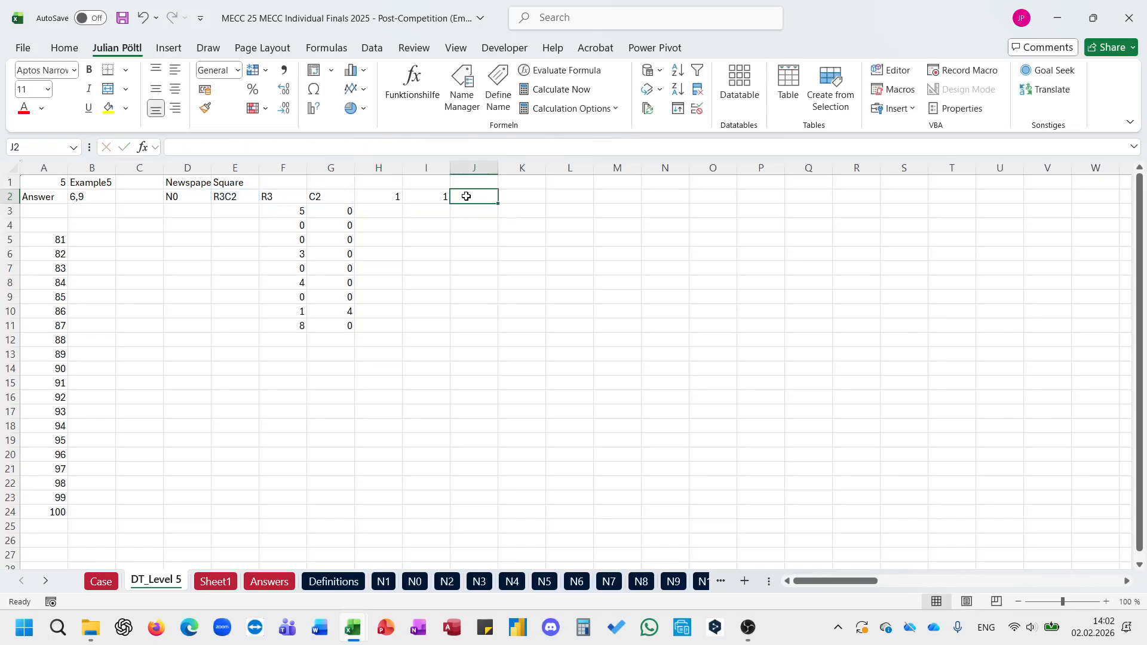
type("=")
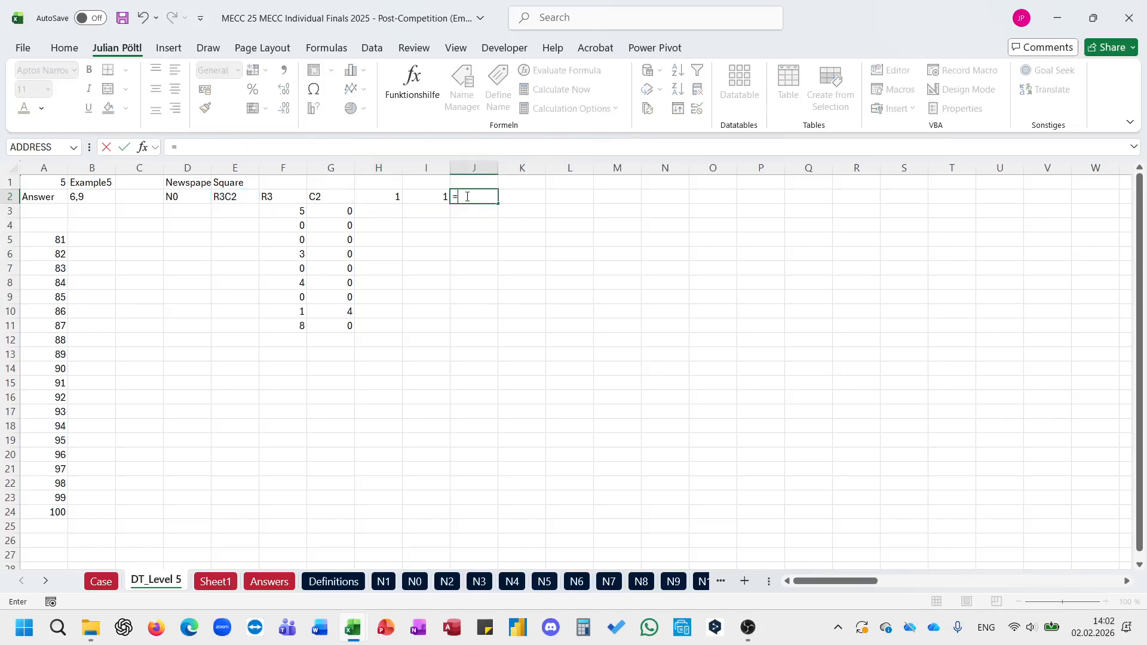
type("\"R\"&")
key("Left")
key("Left")
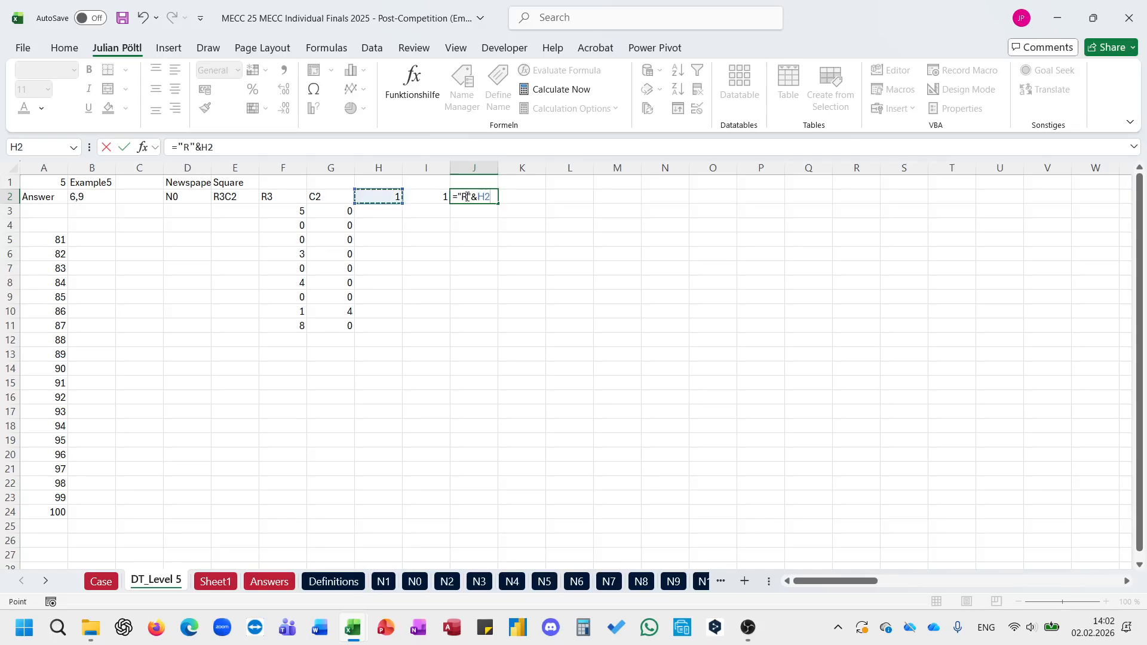
type("&\"C\"&I2")
key("Return")
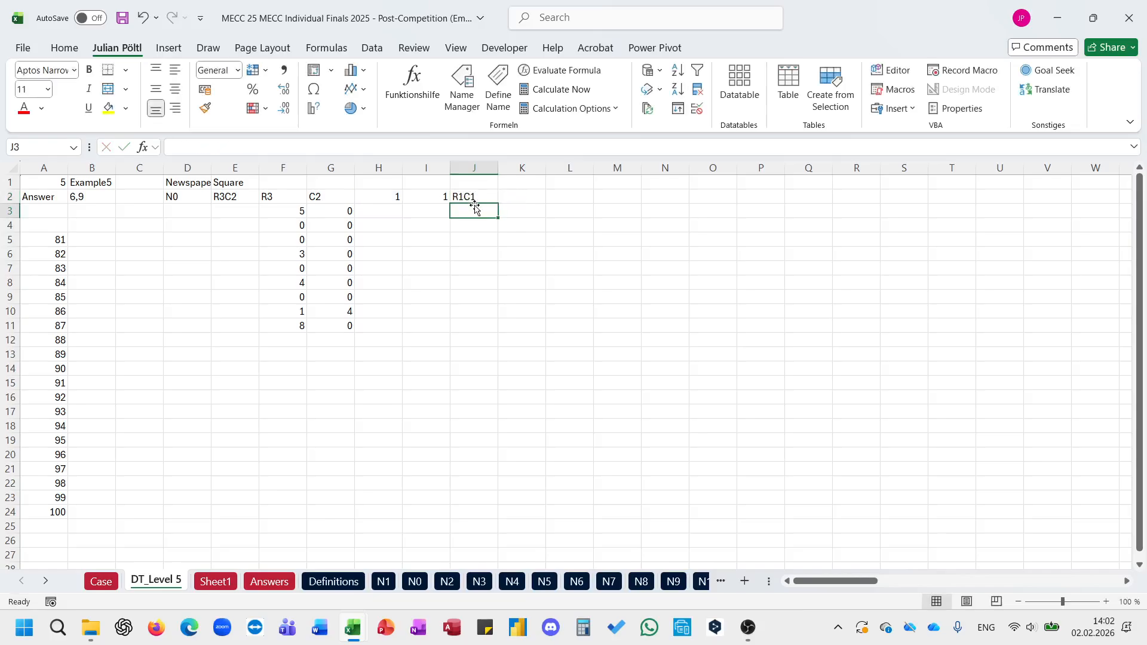
type("=x")
key("Escape")
Step: Copy the full formula text from G3 into J3
key("Escape")
left_click(342, 216)
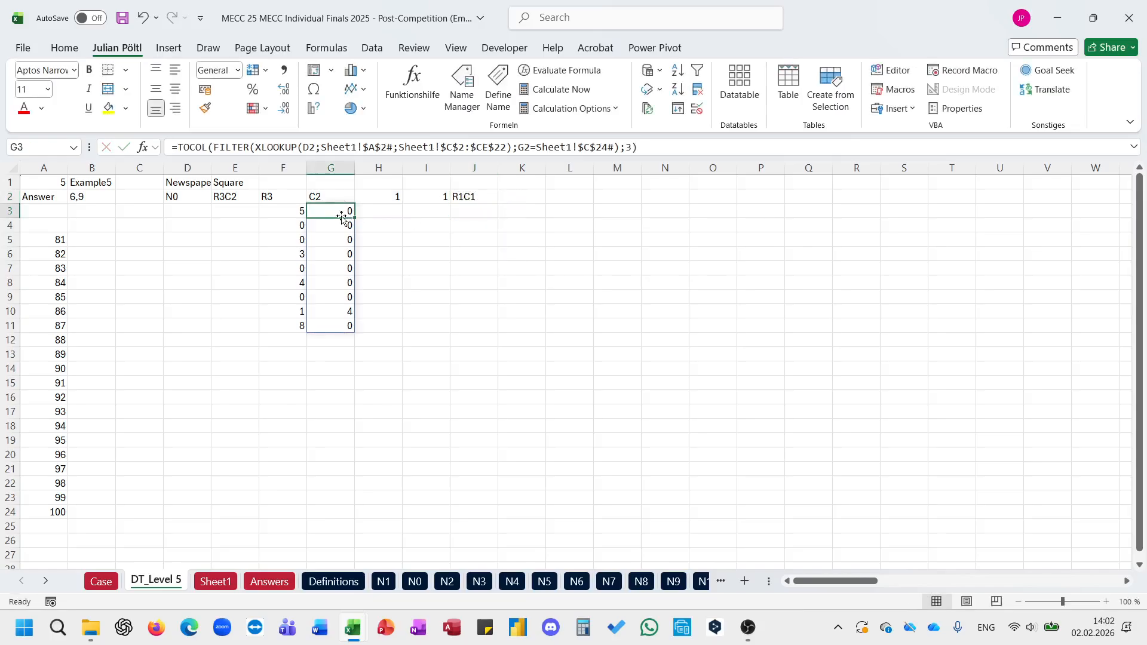
triple_click(328, 143)
key("ctrl+c")
key("Escape")
key("Right")
key("Right")
key("Right")
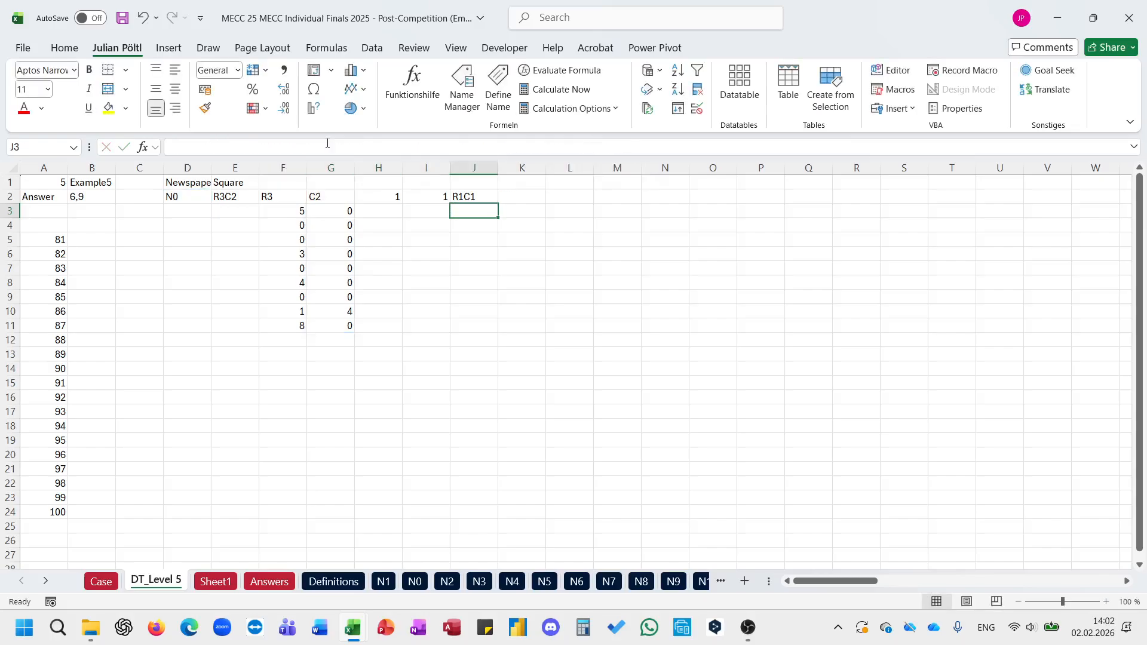
left_click(327, 143)
key("ctrl+v")
Step: Change the FILTER condition of the J3 formula to J2=Sheet1!C30# so it returns the 3x3 block's values
left_click_drag(614, 148, 517, 147)
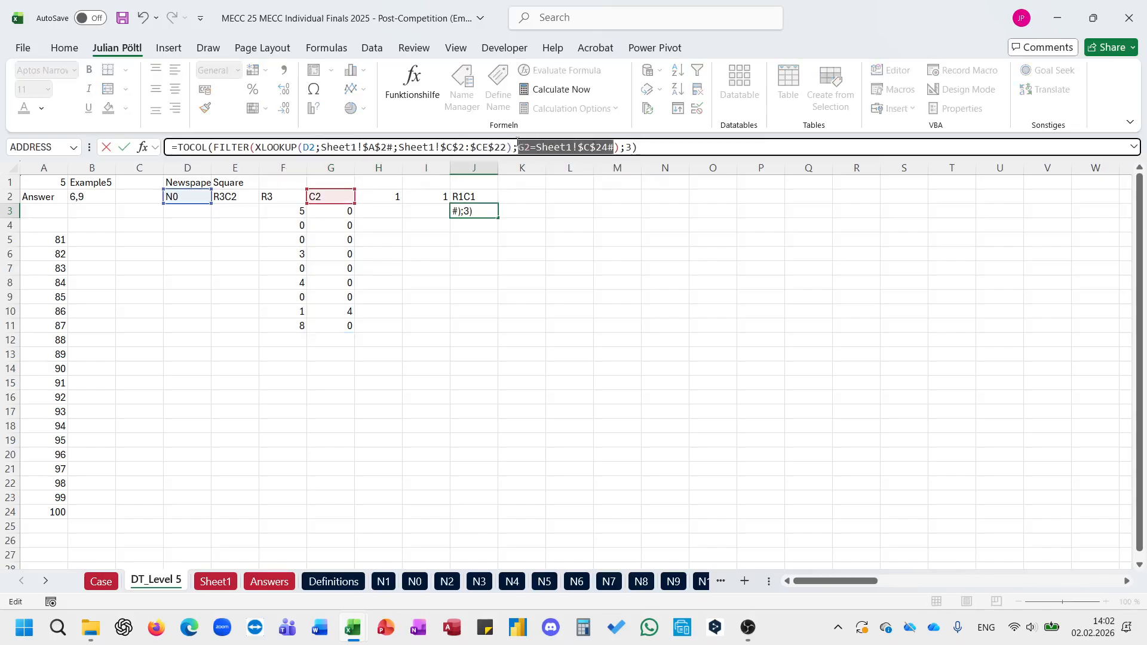
key("BackSpace")
left_click(480, 197)
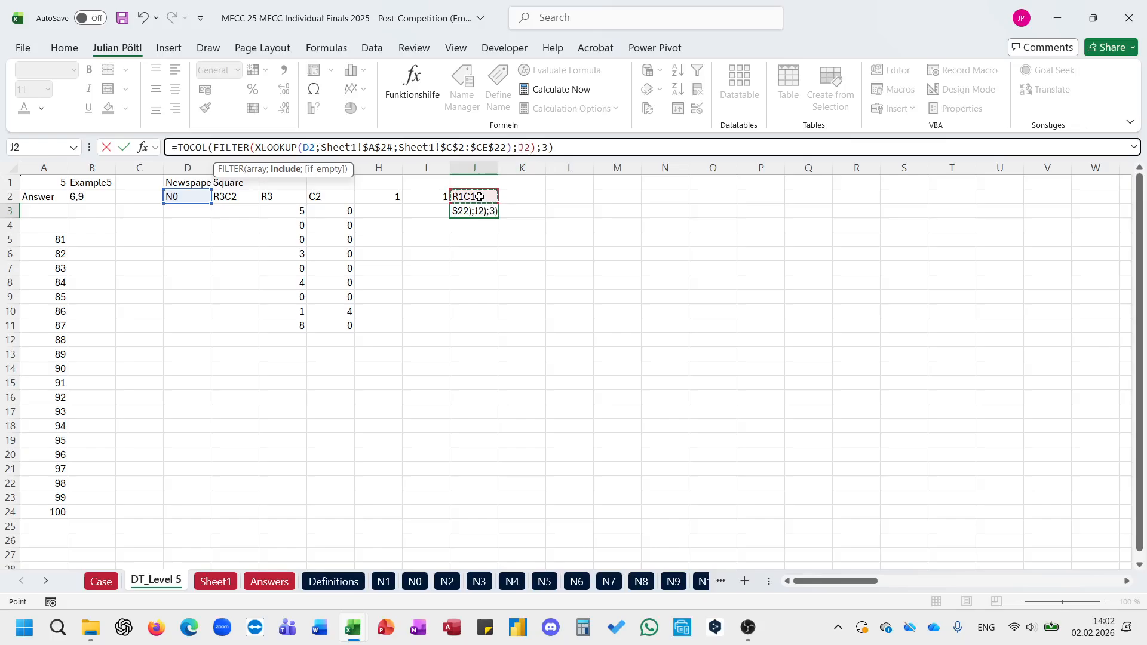
type("=")
left_click(215, 581)
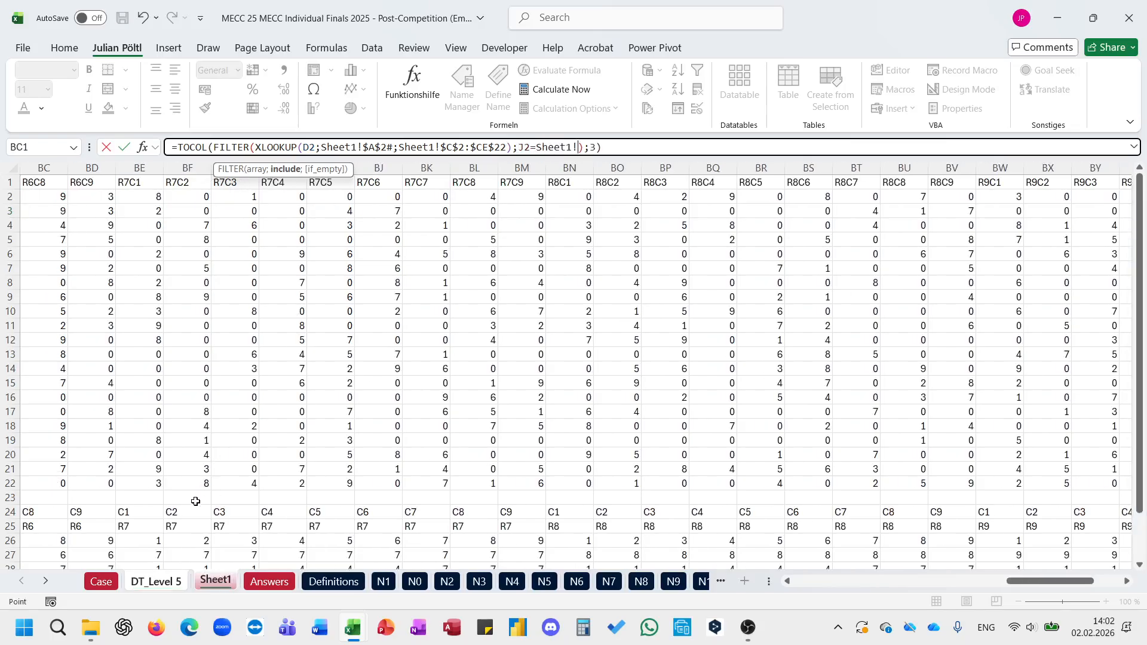
scroll(200, 311, "down", 4)
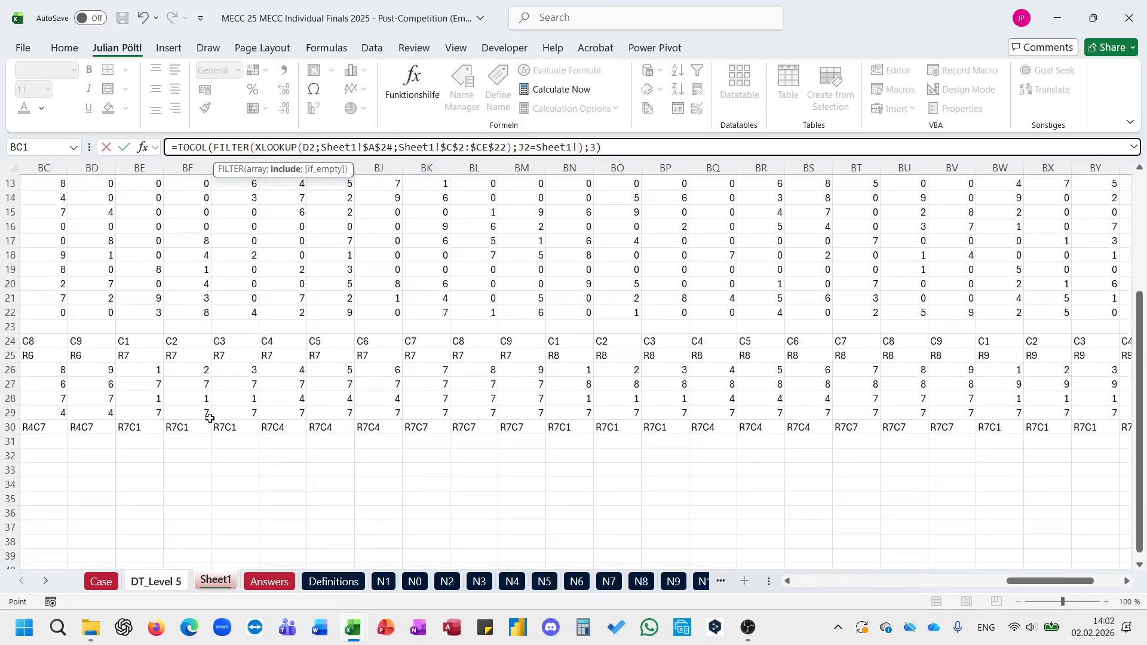
left_click(205, 428)
key("ctrl+Left")
key("ctrl+shift+Right")
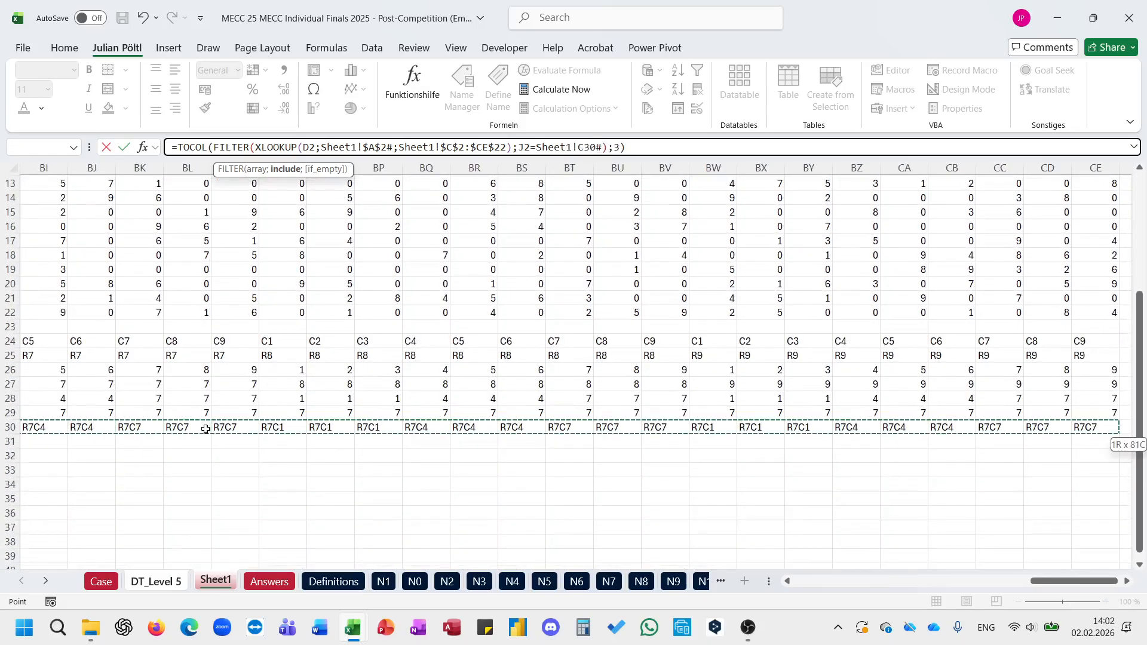
key("Return")
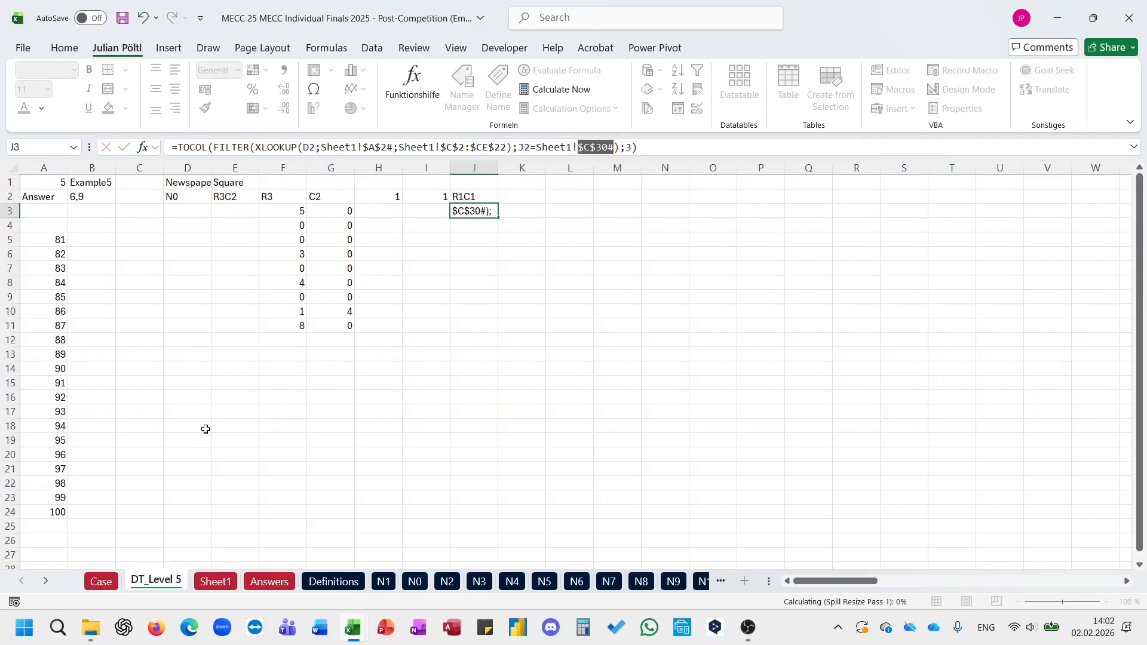
Step: Stack the row, column and block values into one list in L3 with =VSTACK(F3#;G3#;J3#)
left_click(587, 208)
type("=vs")
key("Tab")
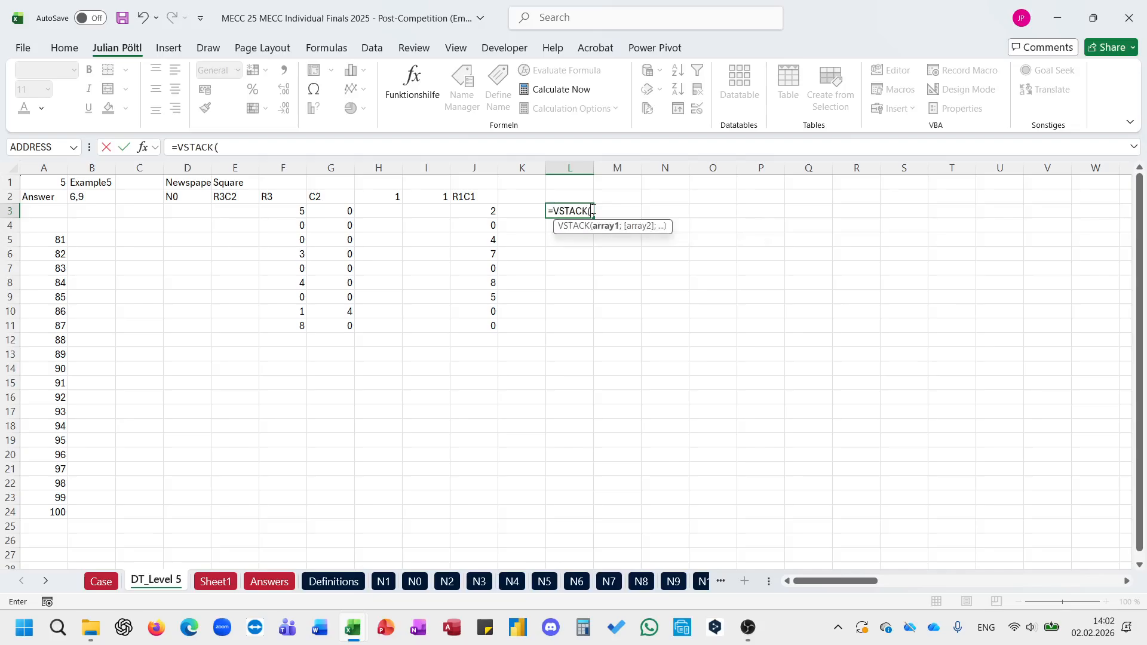
key("Left")
key("Left")
key("Left")
key("Left")
key("Left")
key("Left")
key("ctrl+shift+Down")
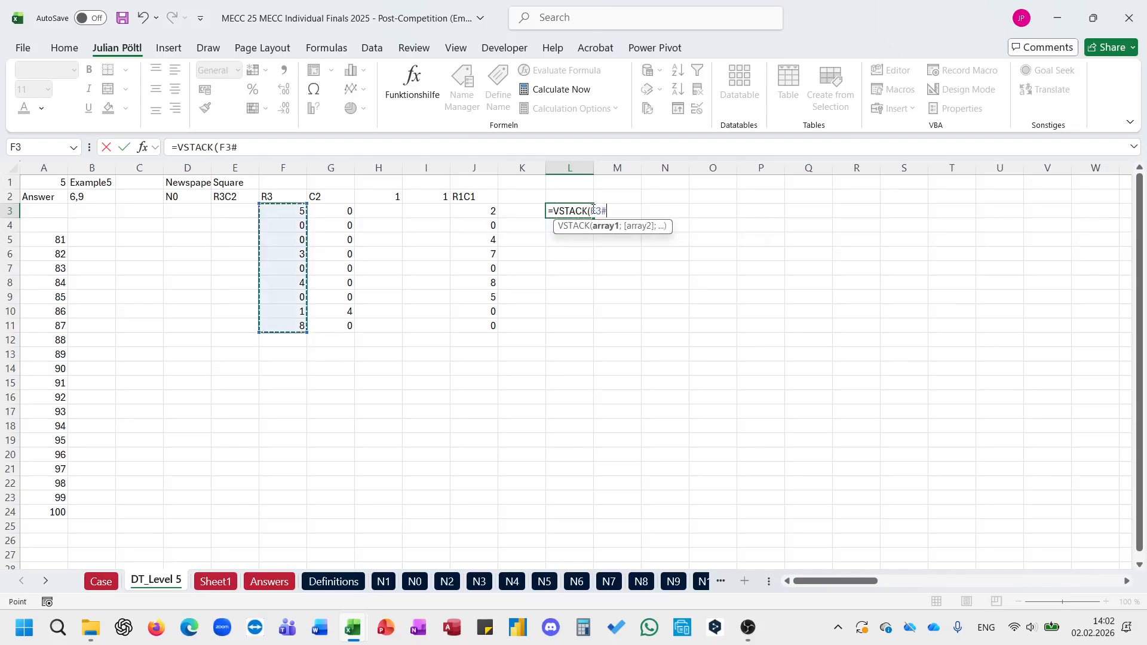
type(";")
key("Left")
key("Left")
key("Left")
key("Left")
key("Left")
key("ctrl+shift+Down")
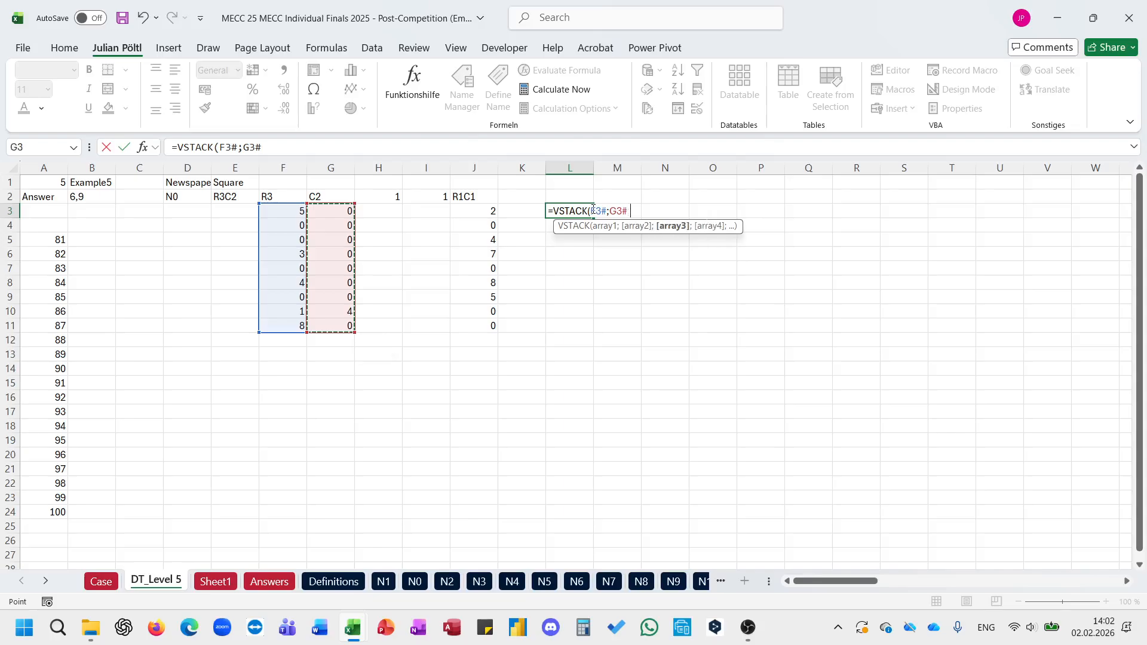
type(";")
key("Left")
key("Left")
key("Left")
key("Right")
key("ctrl+shift+Down")
key("Return")
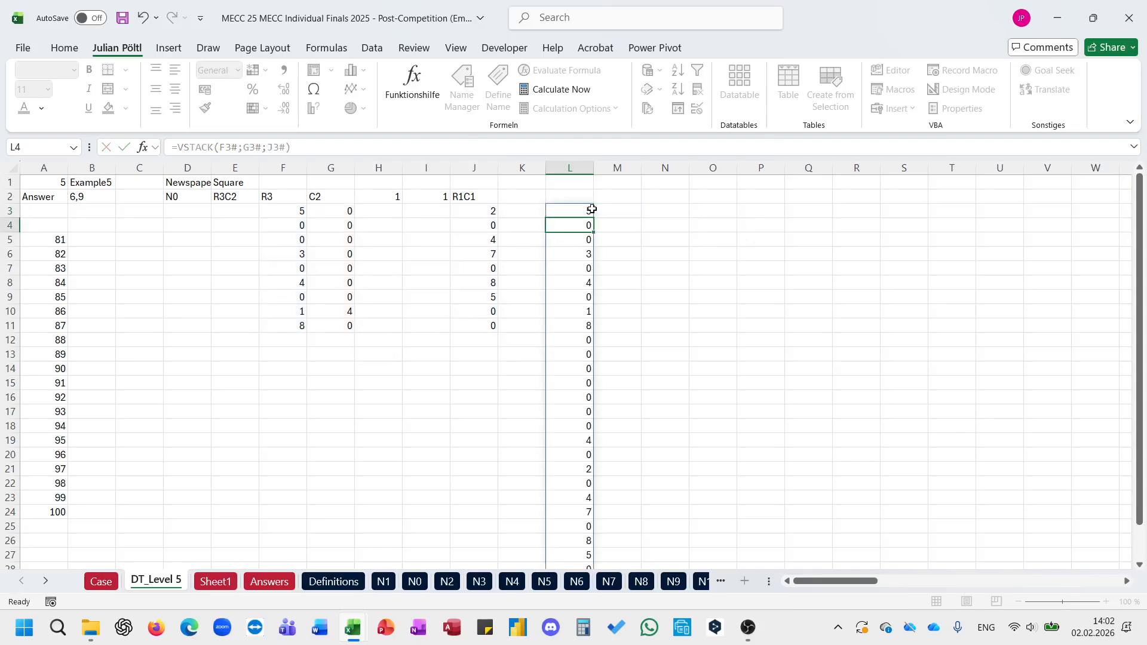
Step: Try wrapping the L3 VSTACK as the large list of E_ListNotinList_Array with SEQUENCE(9) as the second list, and undo it
left_click(589, 209)
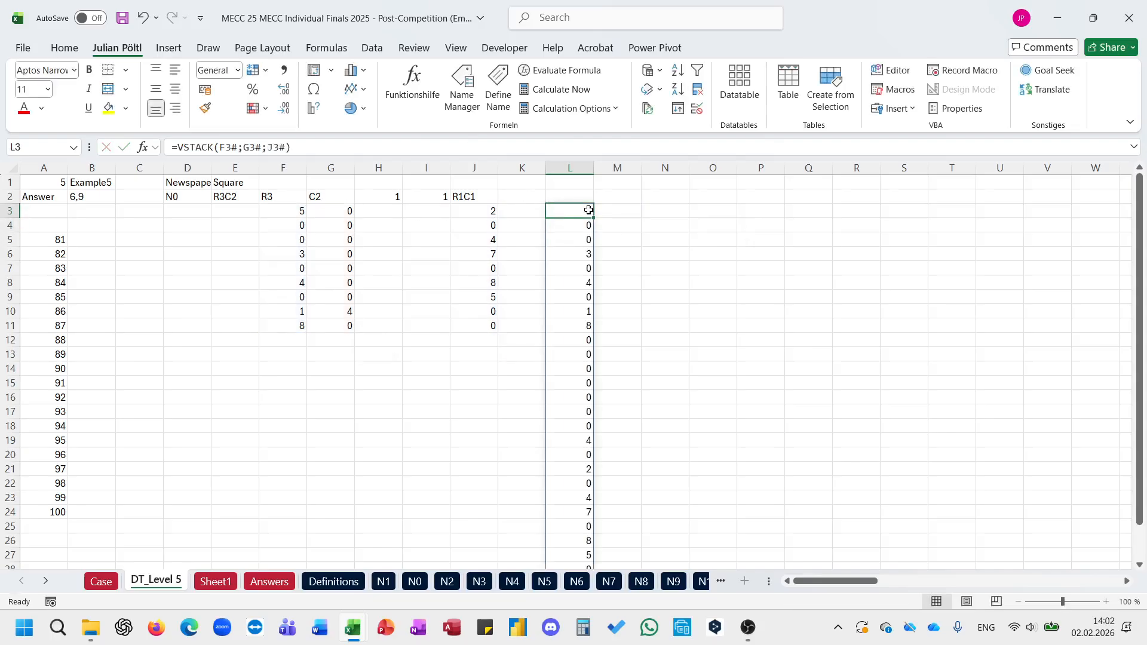
left_click(180, 149)
type("listn")
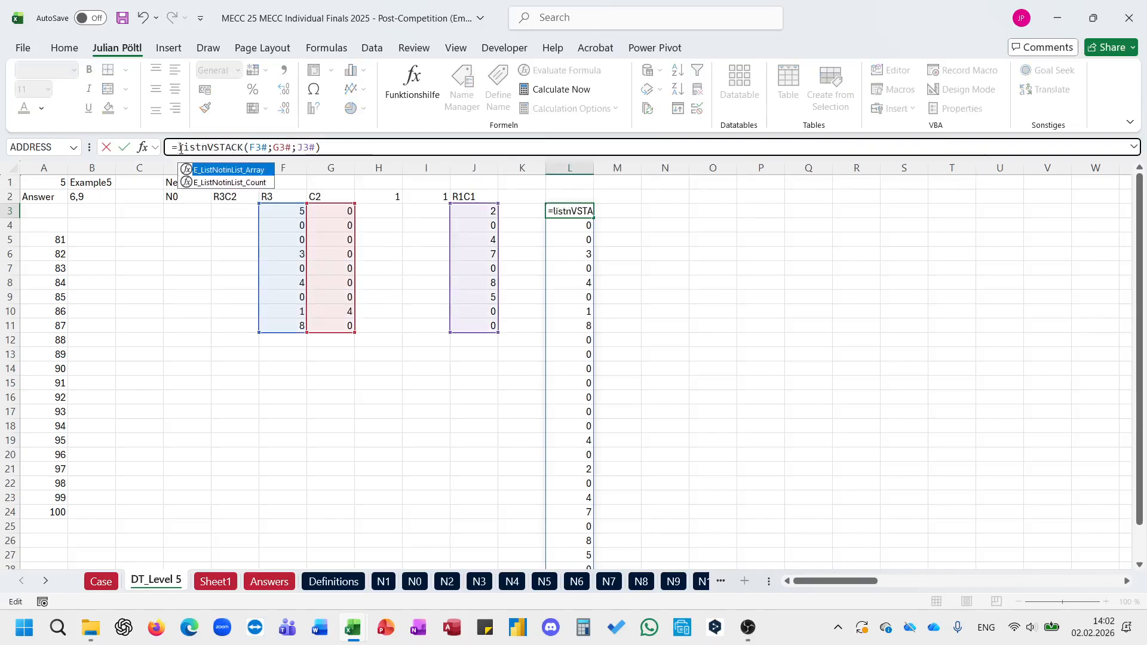
key("Tab")
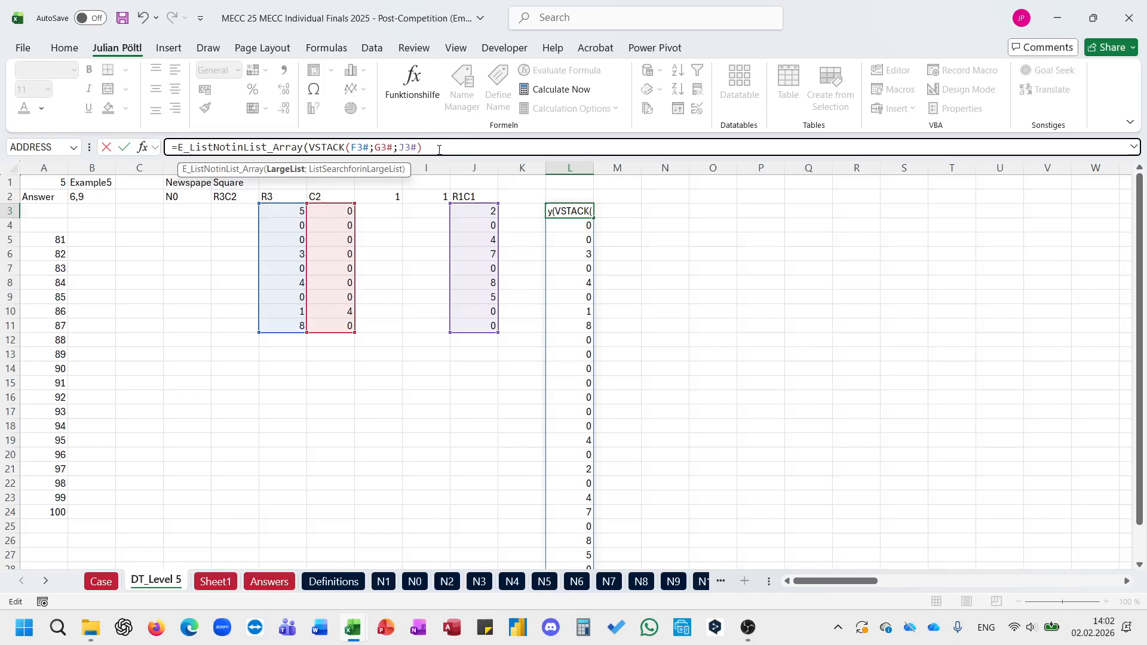
left_click(439, 150)
type(";se")
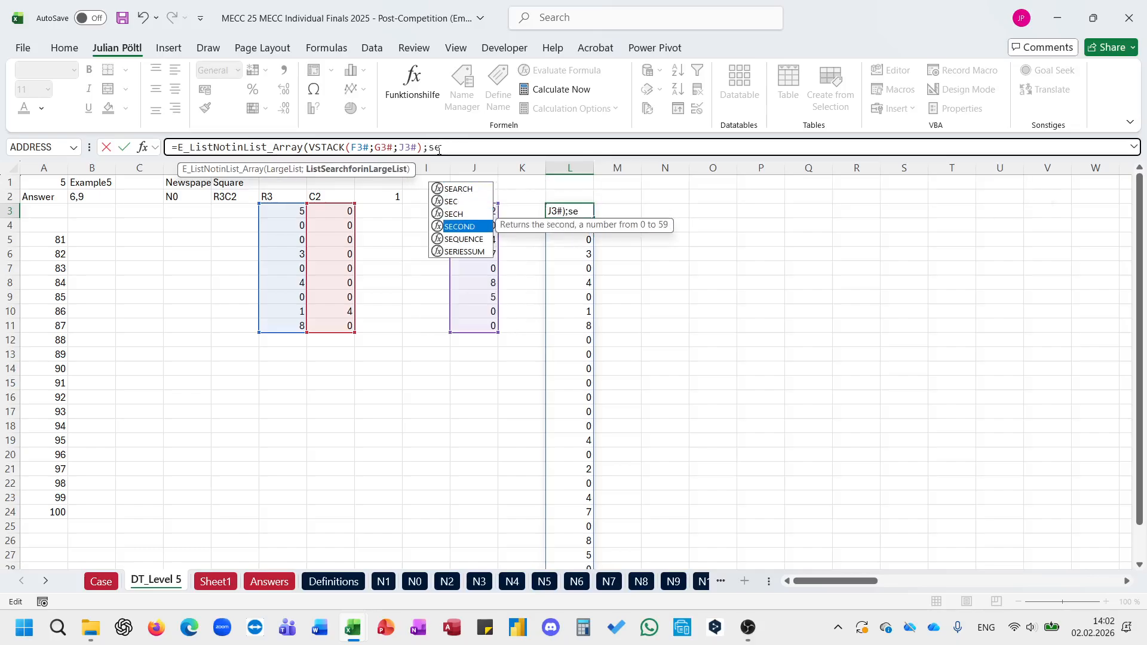
key("Down")
key("Tab")
type("9))")
key("Return")
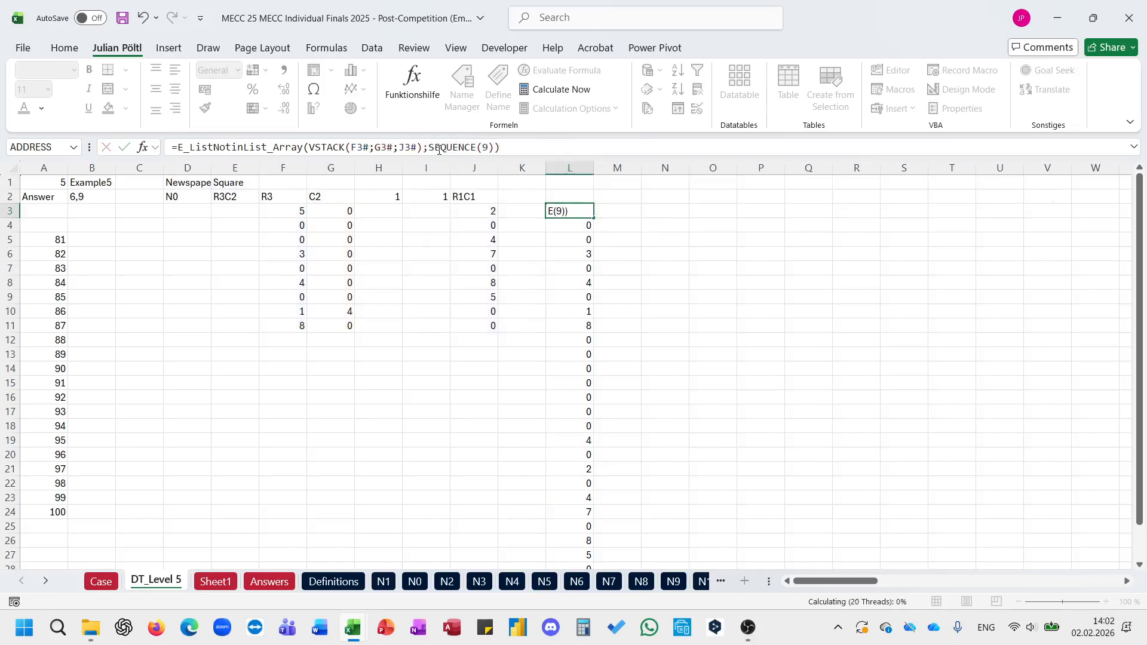
key("Up")
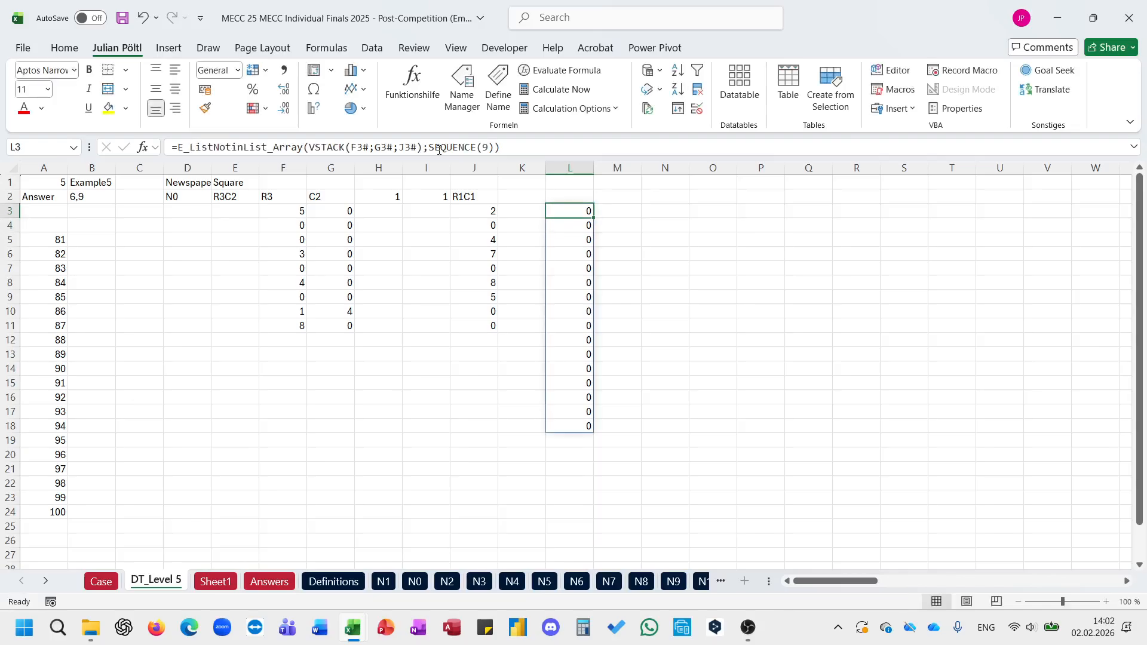
key("ctrl+z")
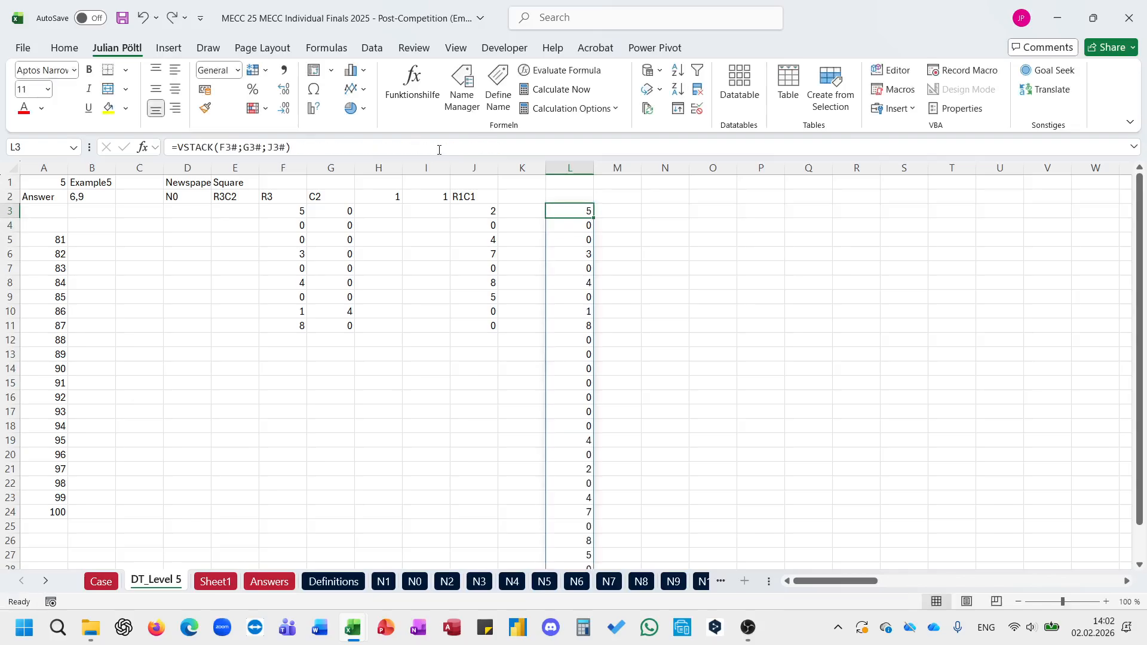
Step: Start an E_ListNotinList_Array formula in M3 with SEQUENCE(9) as the large list
scroll(684, 338, "down", 4)
scroll(684, 338, "up", 4)
left_click(619, 217)
type("=lois")
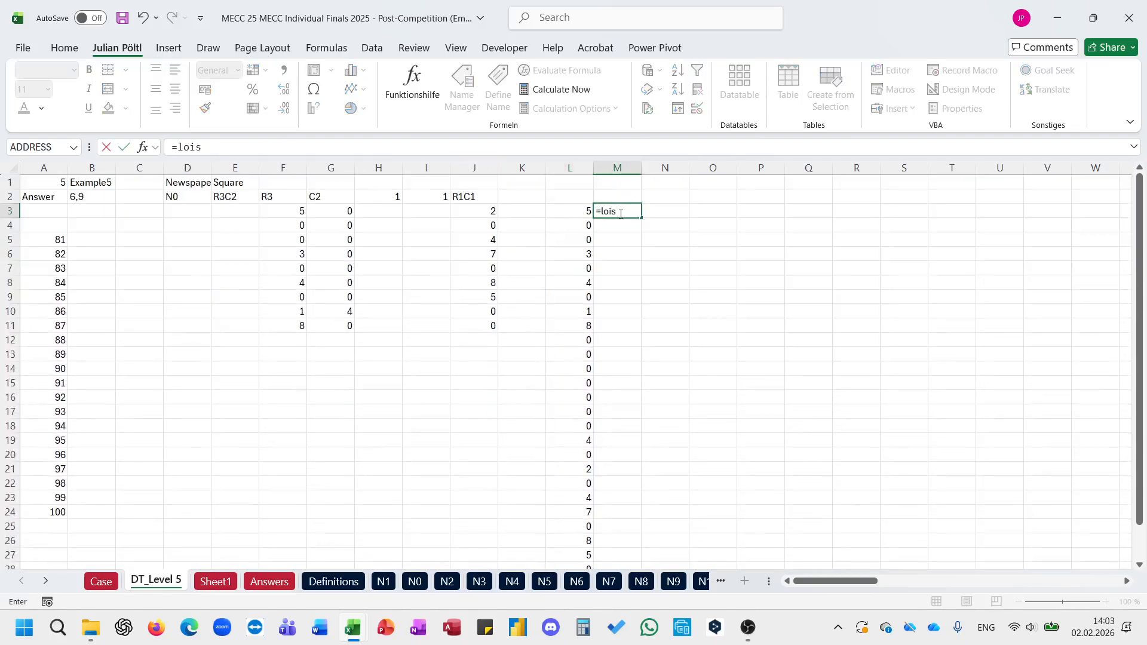
key("BackSpace")
key("BackSpace")
key("BackSpace")
type("istn")
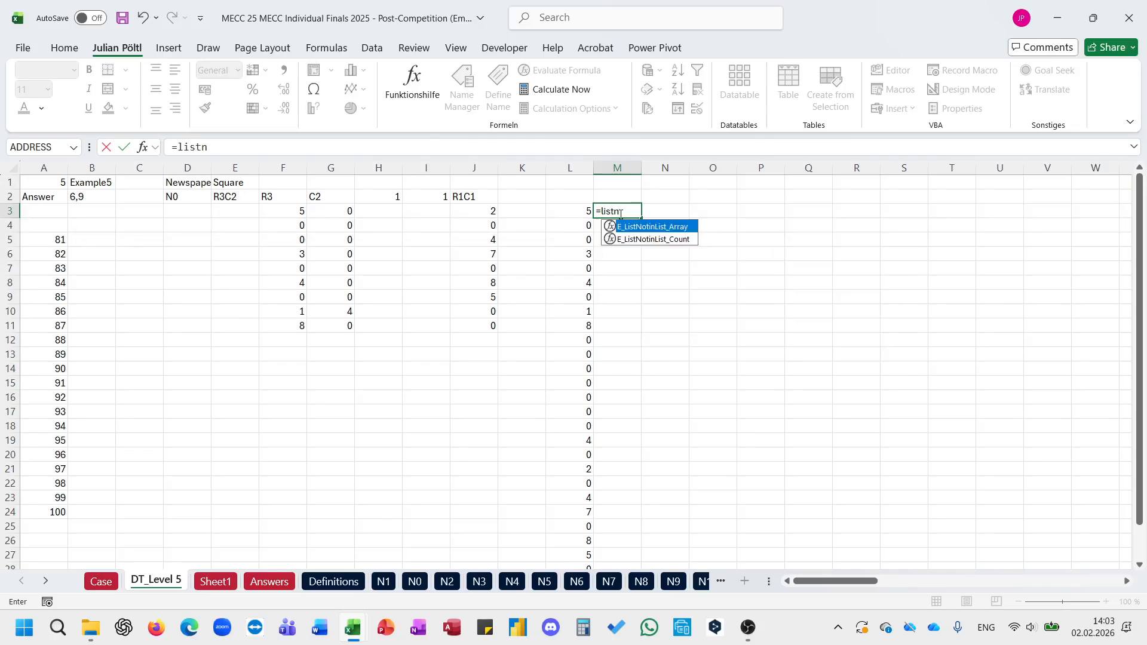
key("Tab")
type("se")
key("Down")
key("Down")
key("Down")
key("Down")
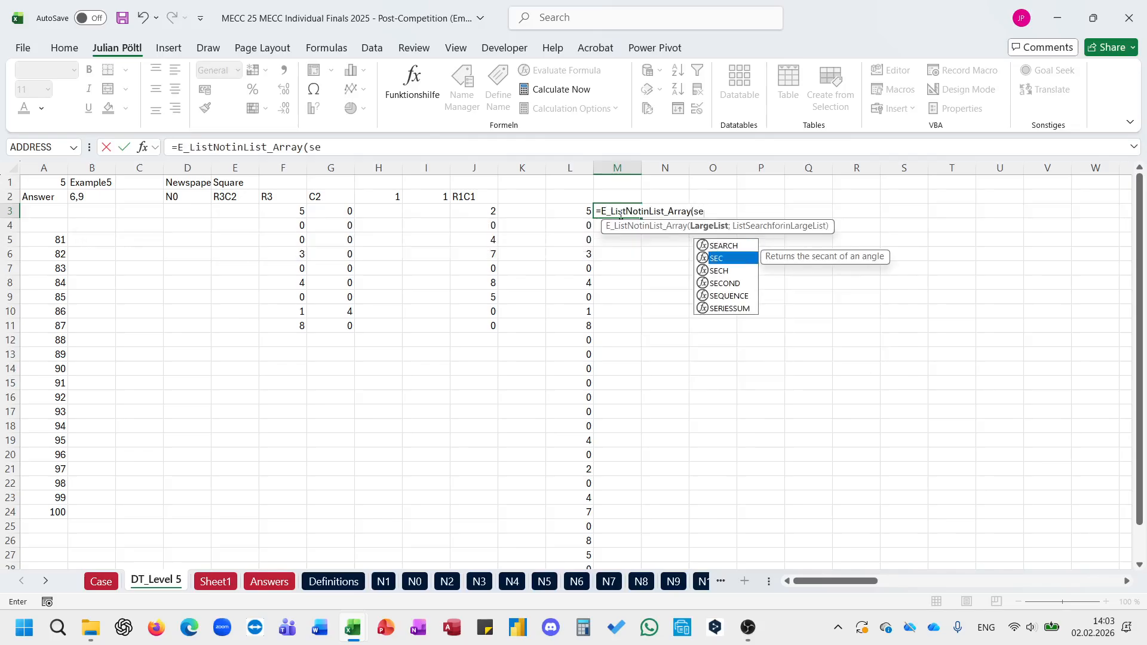
key("Tab")
type("9);")
Step: Complete the M3 formula with L3# as the second list argument
key("Left")
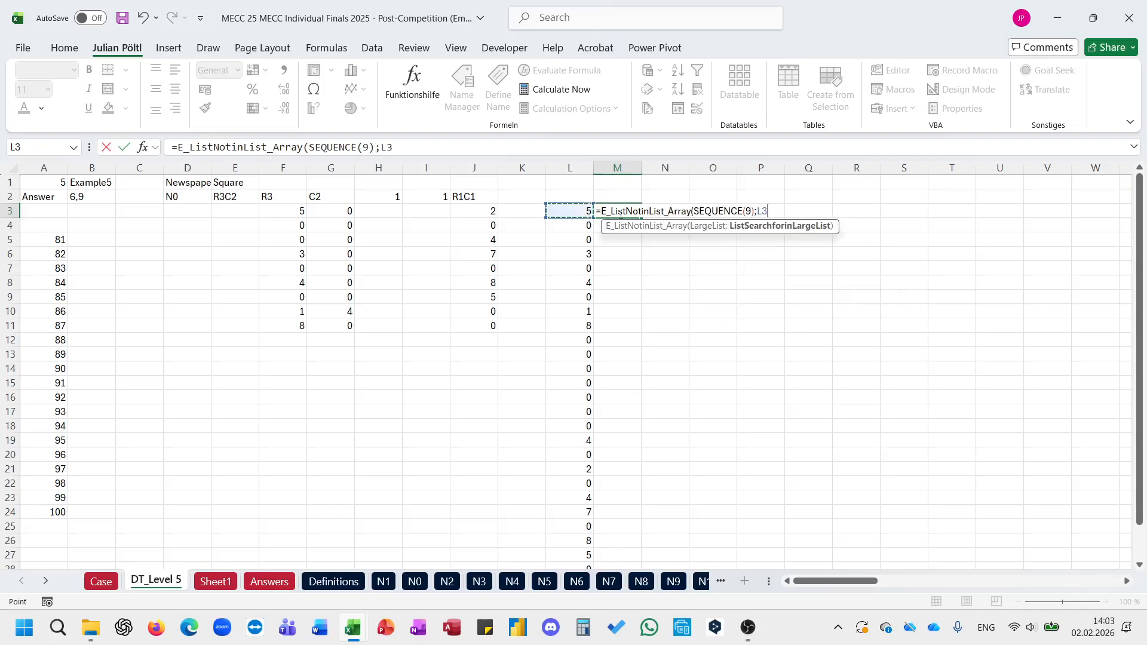
key("ctrl+shift+Down")
key("Return")
key("Return")
key("Right")
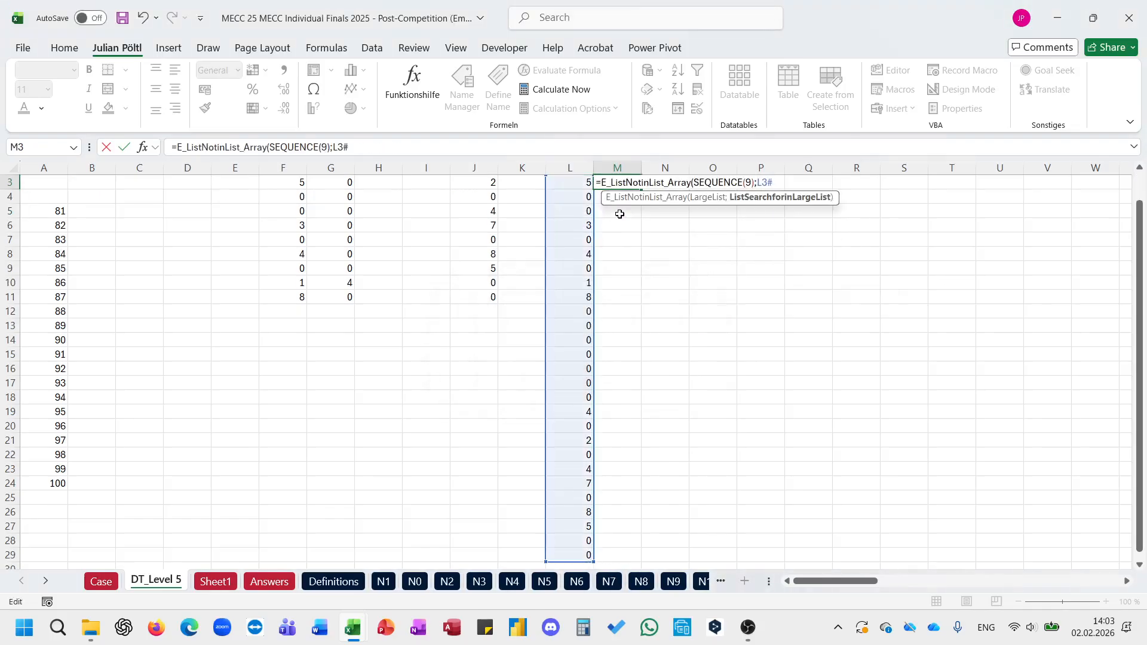
type(")")
key("Return")
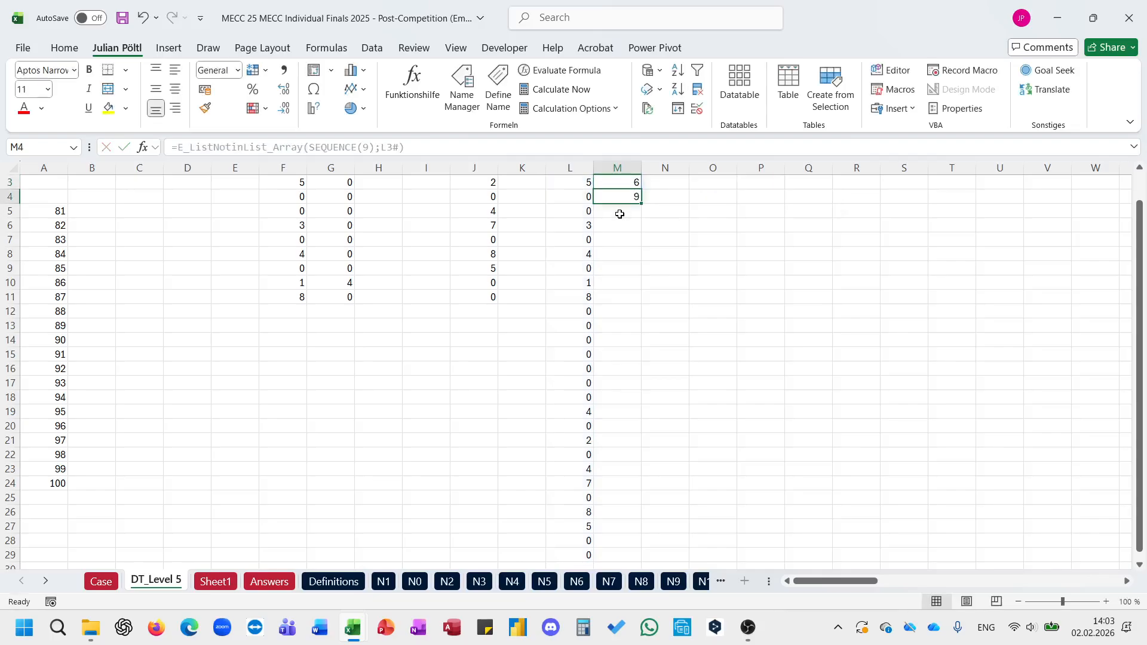
Step: Wrap the M3 formula in SORT to order the possible values
scroll(620, 214, "up", 1)
left_click(101, 227)
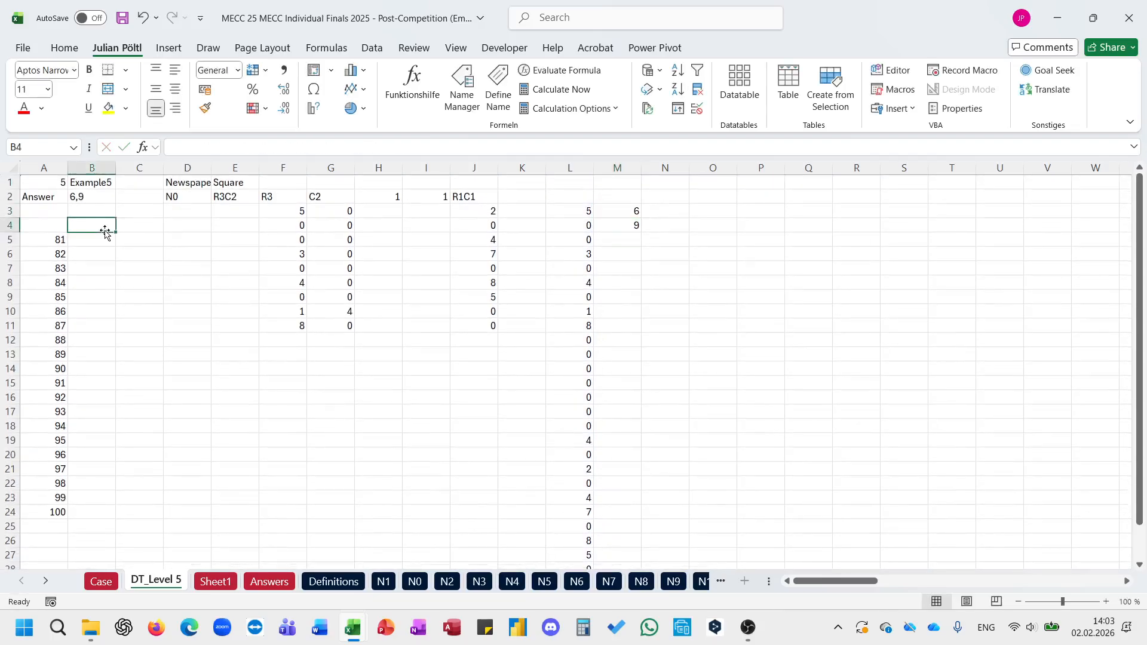
left_click(628, 218)
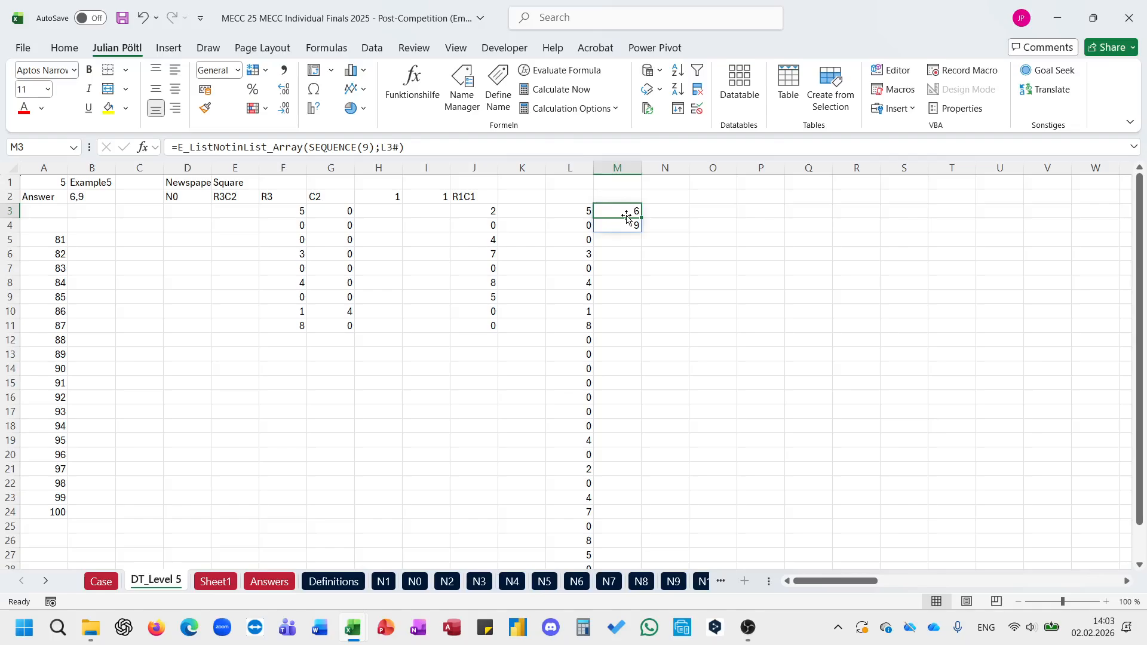
left_click(179, 148)
type("SORT(")
key("Return")
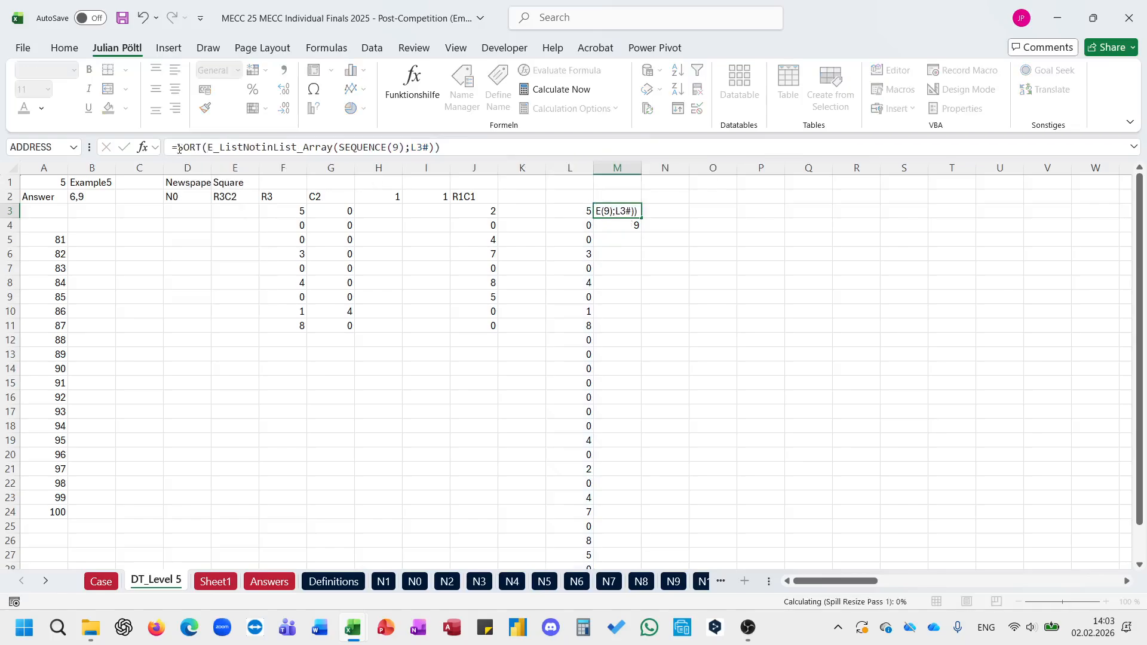
Step: Join the possible values from M3 into one answer in B4 using TEXTJOIN with a comma delimiter
left_click(90, 228)
type("=textj")
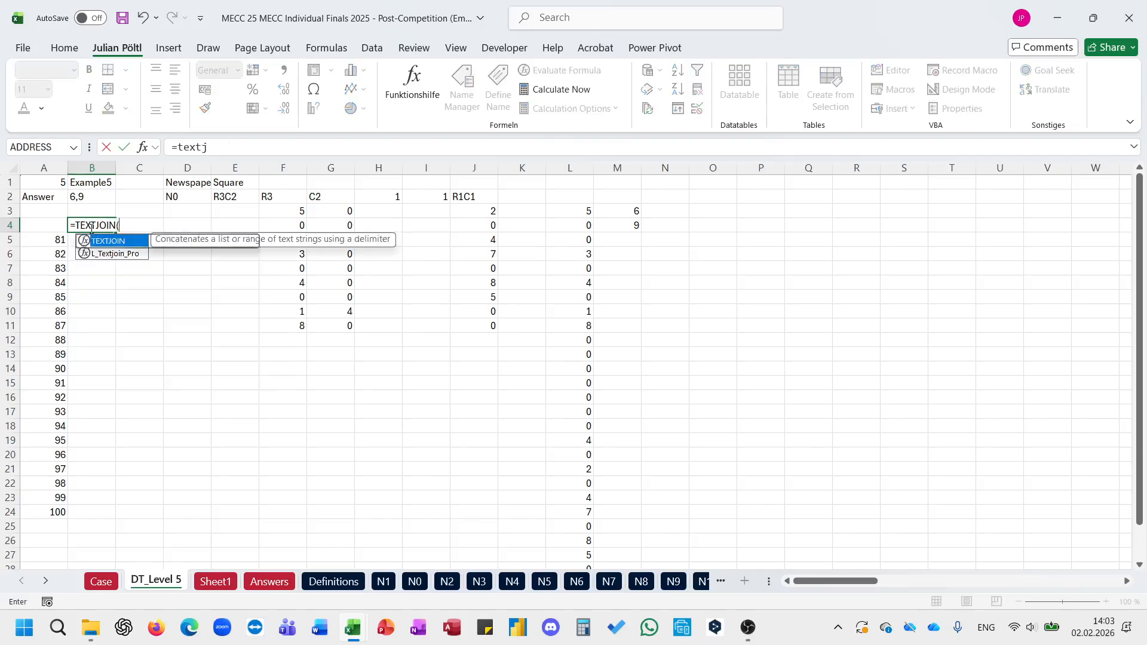
key("Tab")
type("\",\";;")
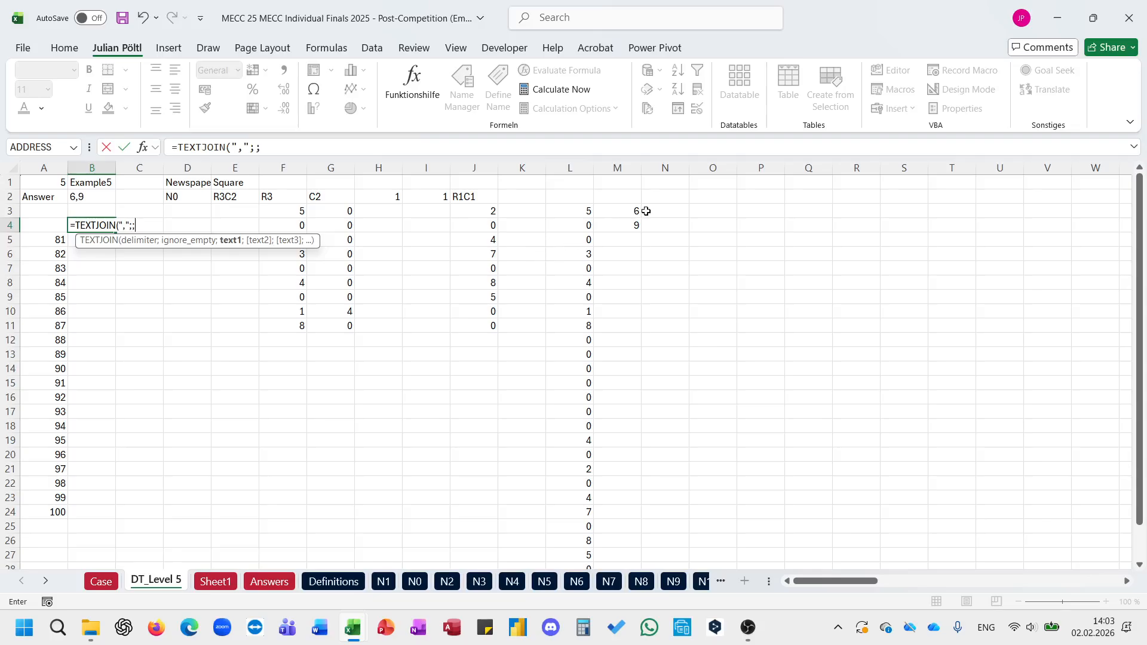
left_click_drag(633, 212, 636, 226)
key("Return")
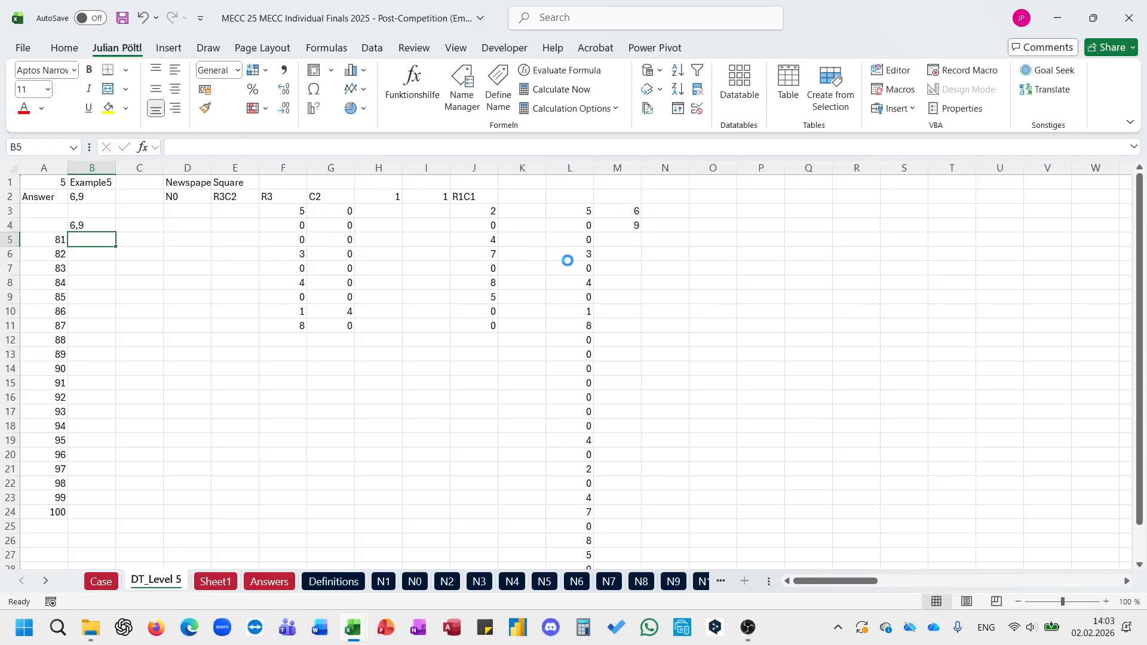
Step: Run the data table macro for games 81 to 100 with B4 as the result cell reference
type("81")
key("Return")
type("100")
key("Return")
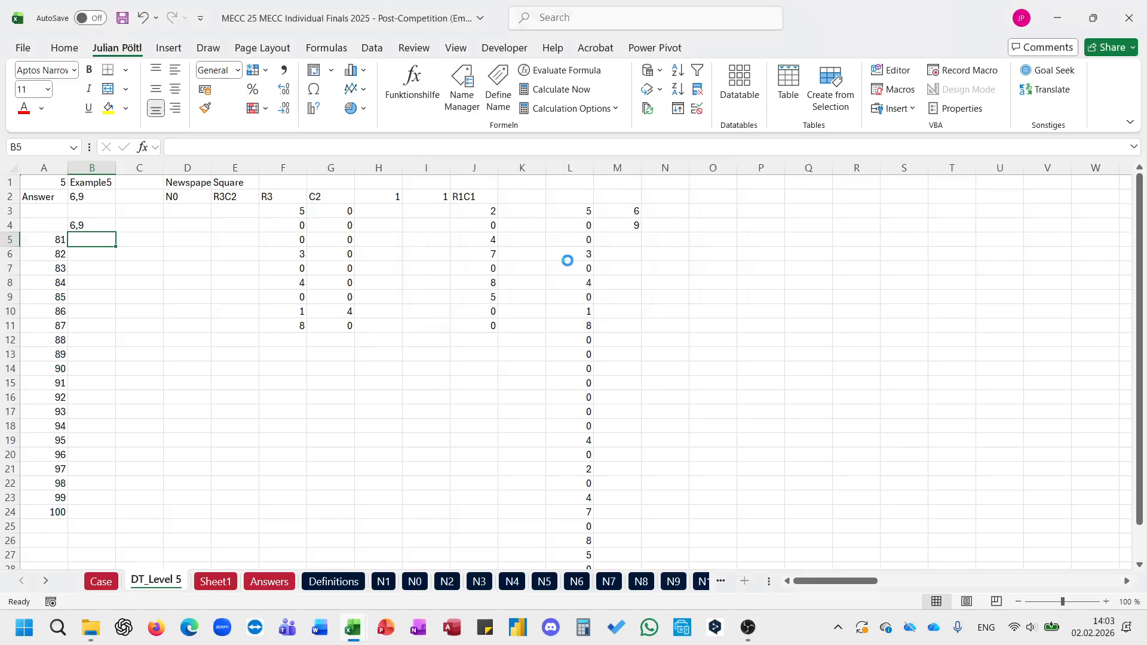
type("1")
key("Return")
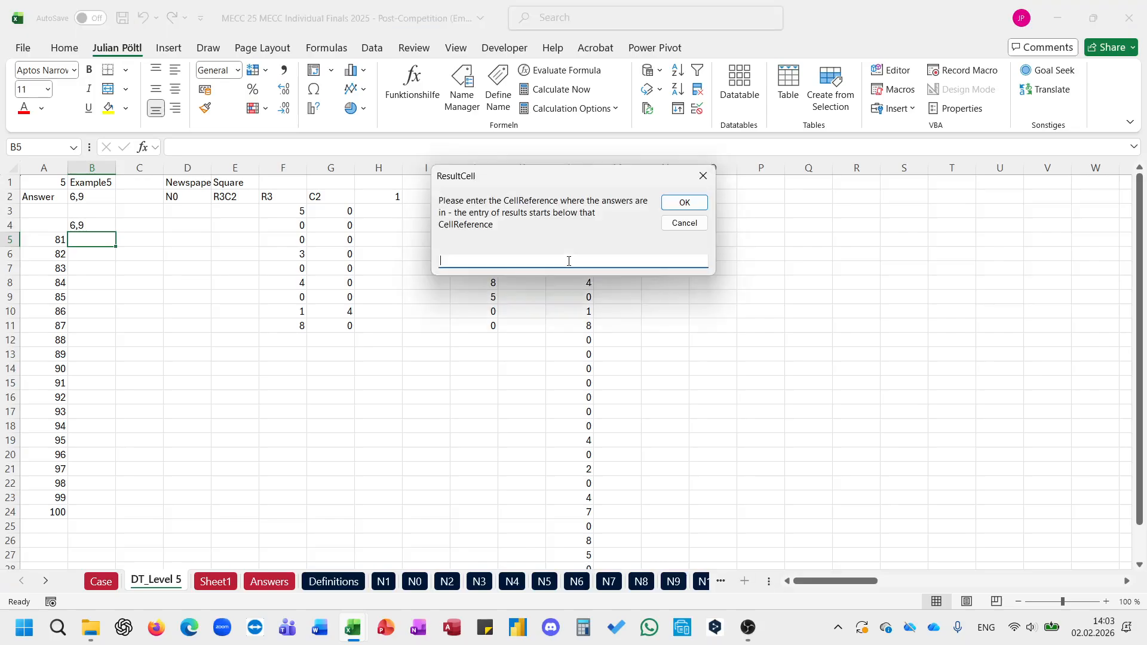
type("b4")
key("Return")
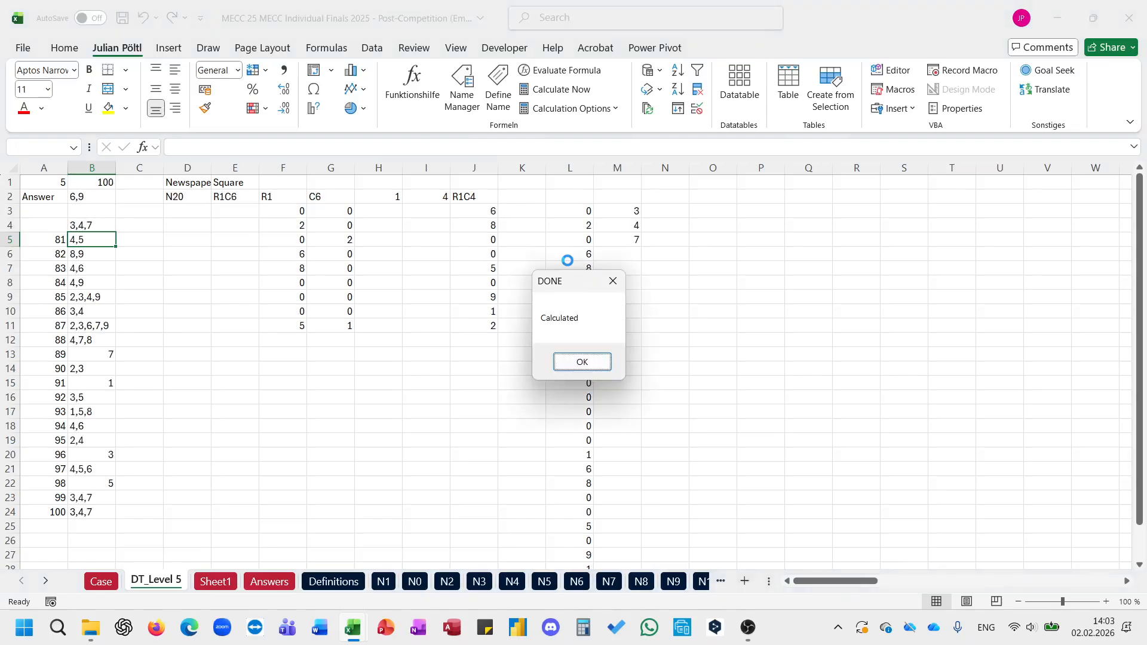
key("Return")
Step: Copy the answers in B5:B24 and paste them as values into the Case sheet's Answer column from game 81
key("ctrl+shift+Down")
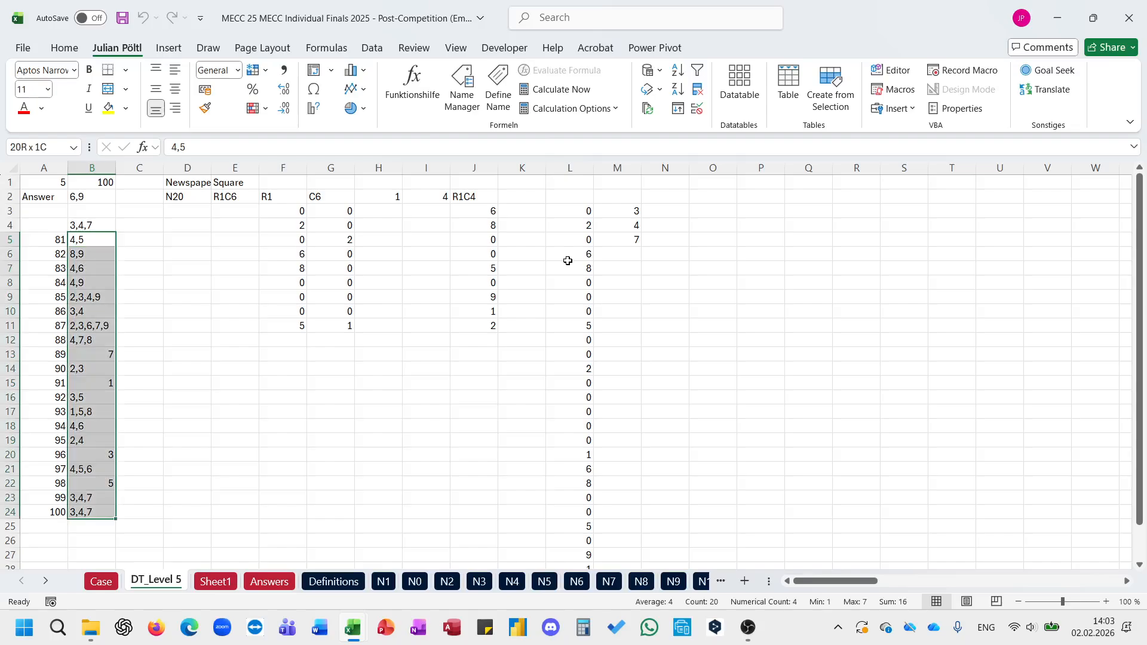
key("ctrl+c")
left_click(115, 582)
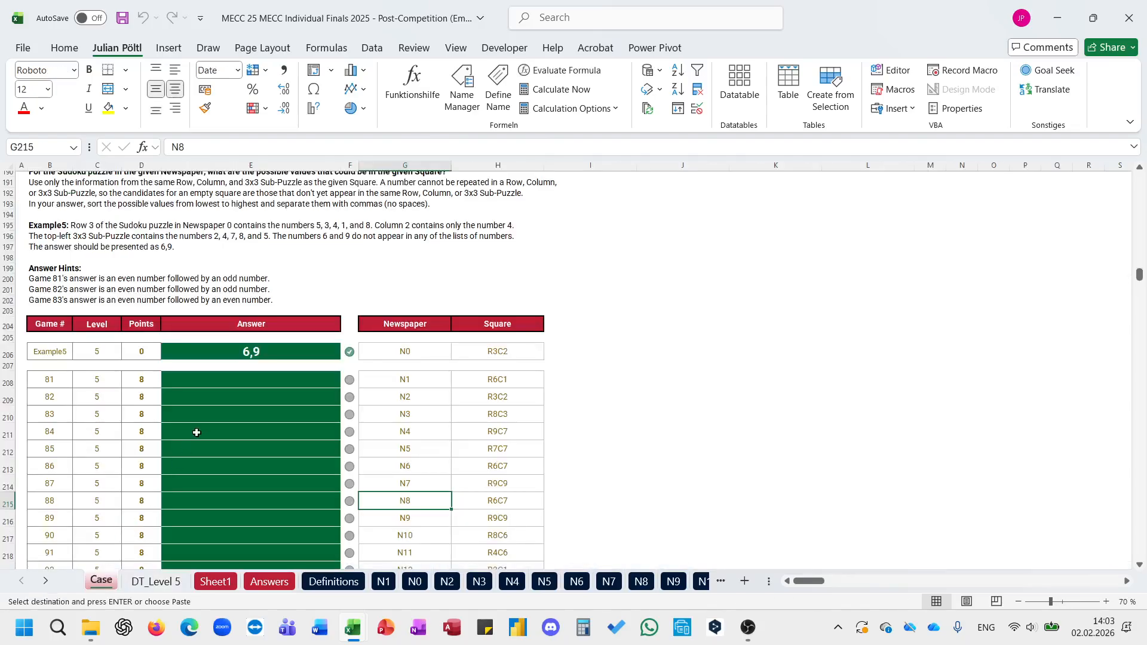
left_click(238, 378)
key("ctrl+shift+v")
scroll(239, 381, "down", 1)
scroll(251, 379, "down", 4)
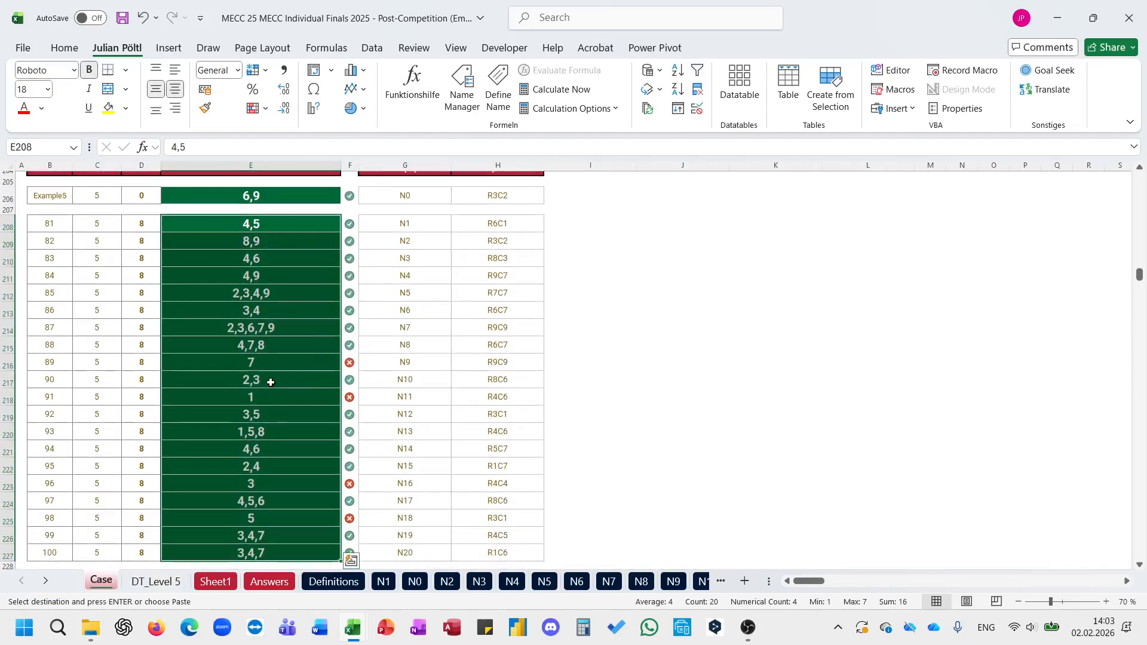
Step: Convert the answers for games 89 and 91 to text by prefixing 7 and 1 with an apostrophe
left_click(287, 362)
key("Escape")
left_click(171, 146)
type("'")
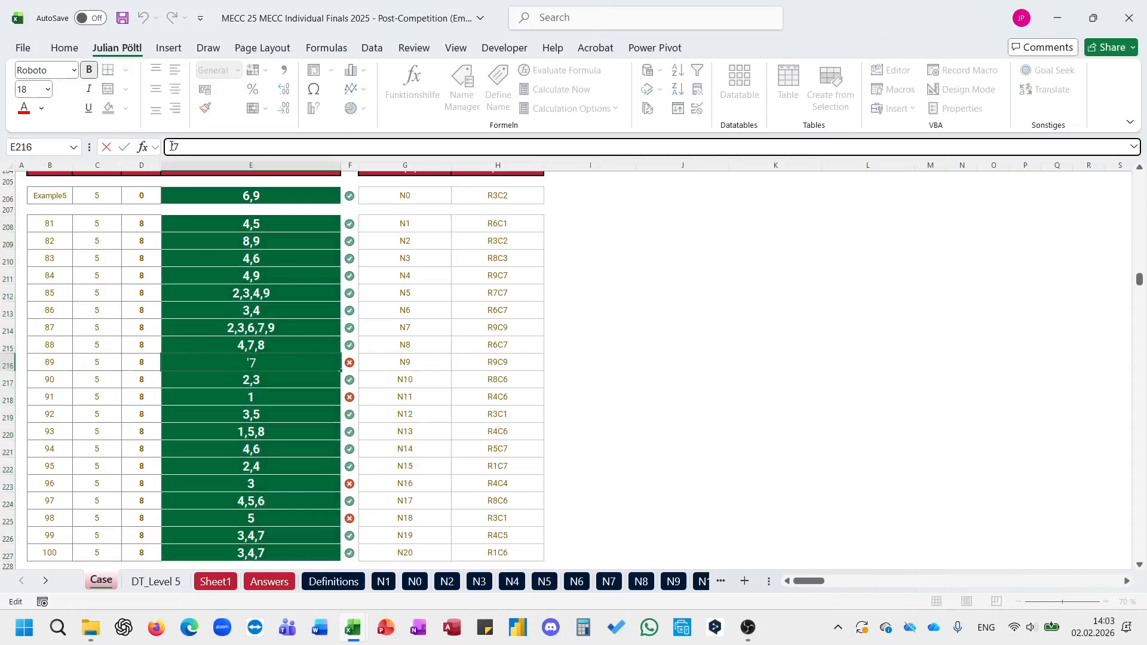
key("Return")
key("Down")
key("Down")
key("Up")
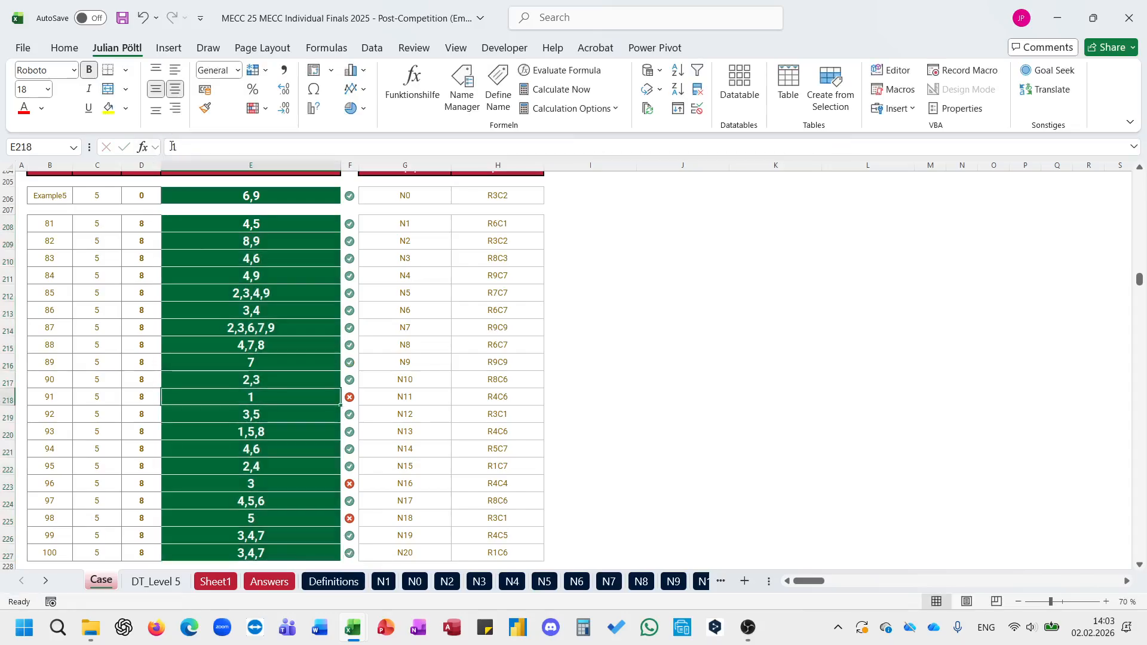
left_click(168, 147)
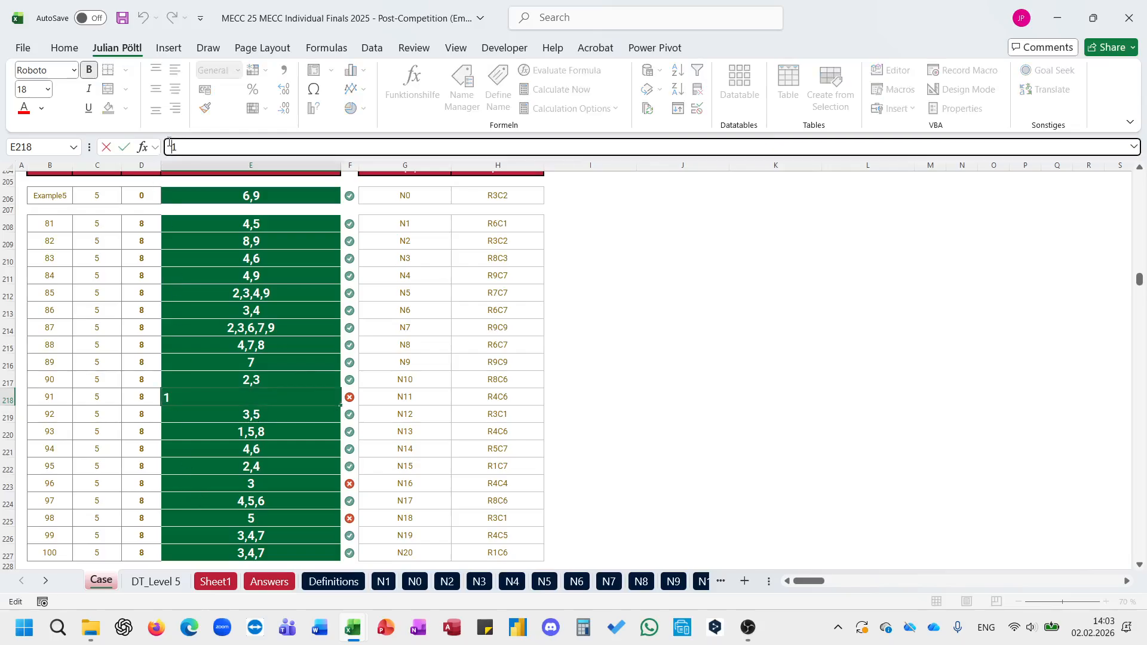
type("'")
key("Return")
Step: Convert the answers for games 96 and 98 to text by prefixing 3 and 5 with an apostrophe
key("Down")
key("Down")
key("Down")
key("Down")
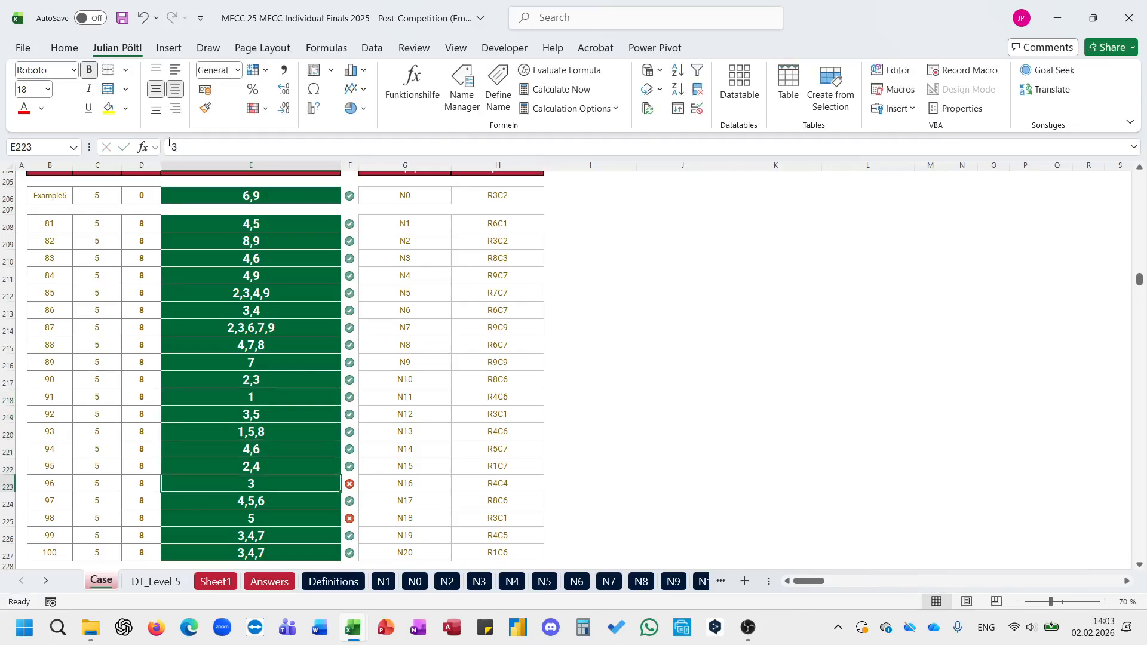
left_click(169, 145)
type("'")
key("Return")
key("Down")
left_click(169, 146)
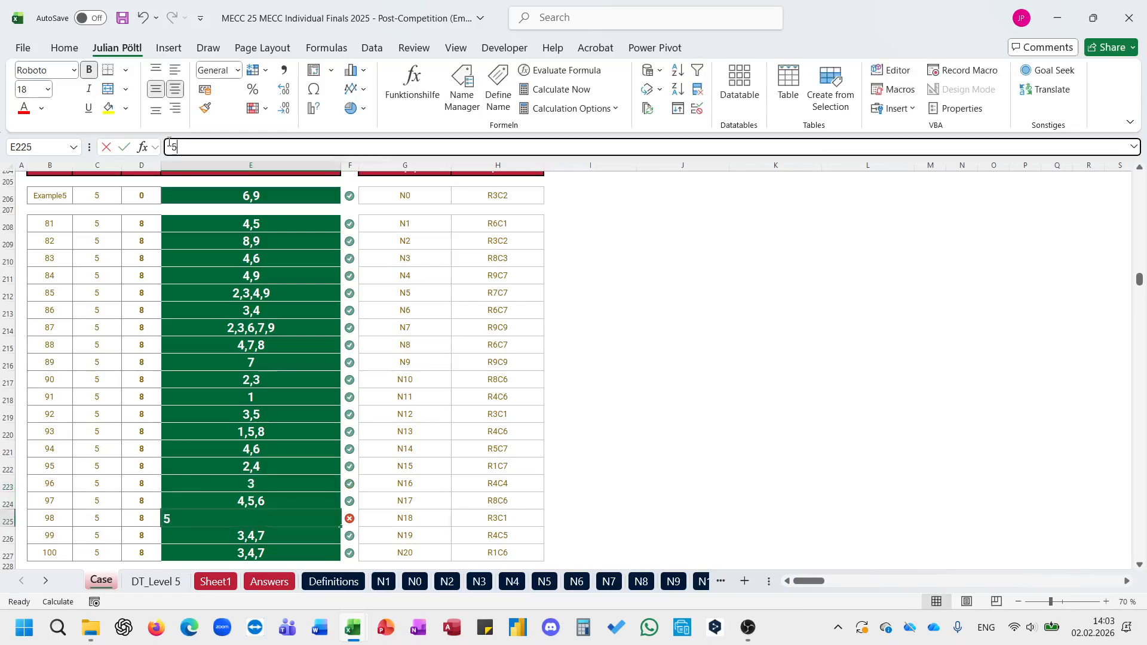
type("'")
key("Return")
Step: Read the Level 6 question, duplicate the DT_Level 5 sheet and rename the copy DT_Level 6
scroll(343, 294, "down", 7)
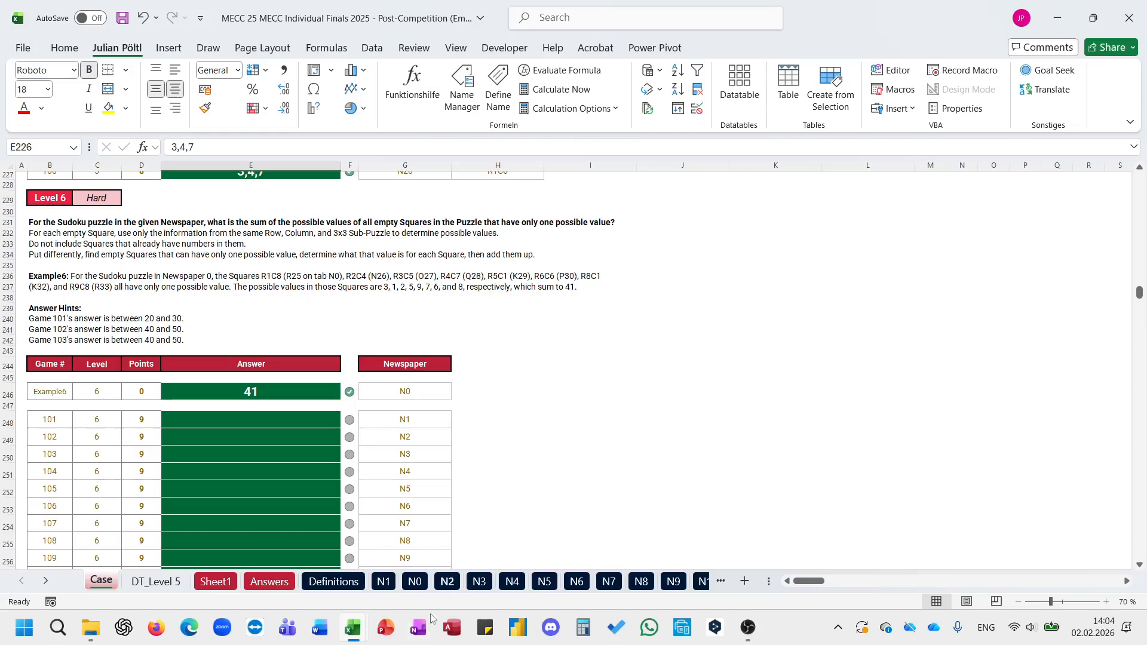
left_click(153, 582)
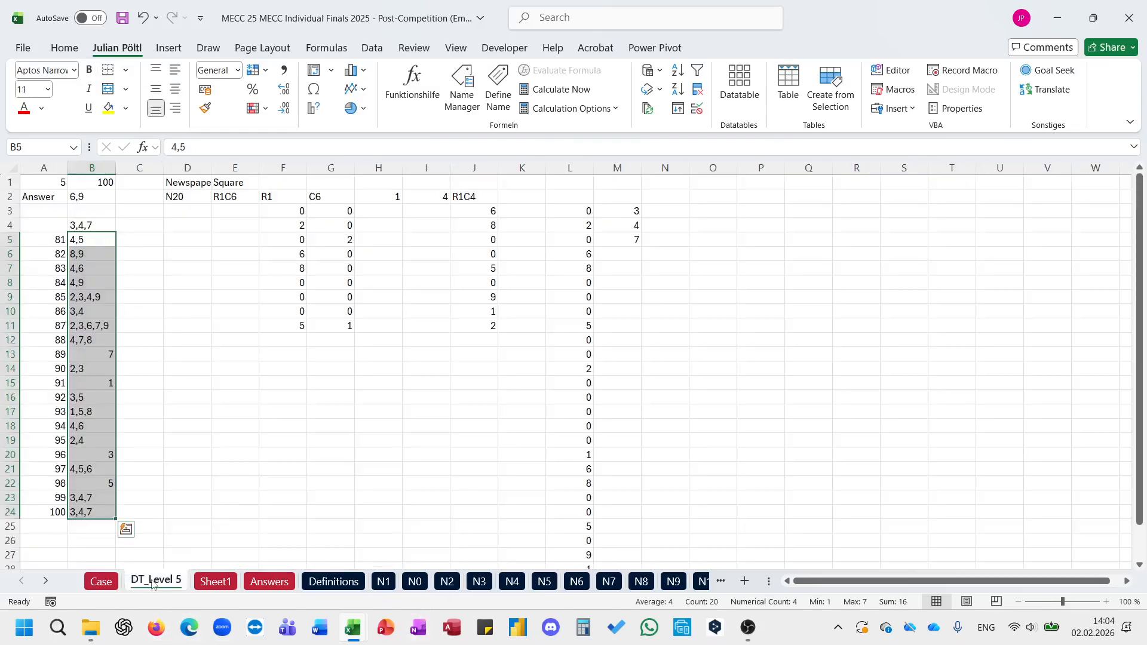
left_click_drag(211, 583, 212, 582)
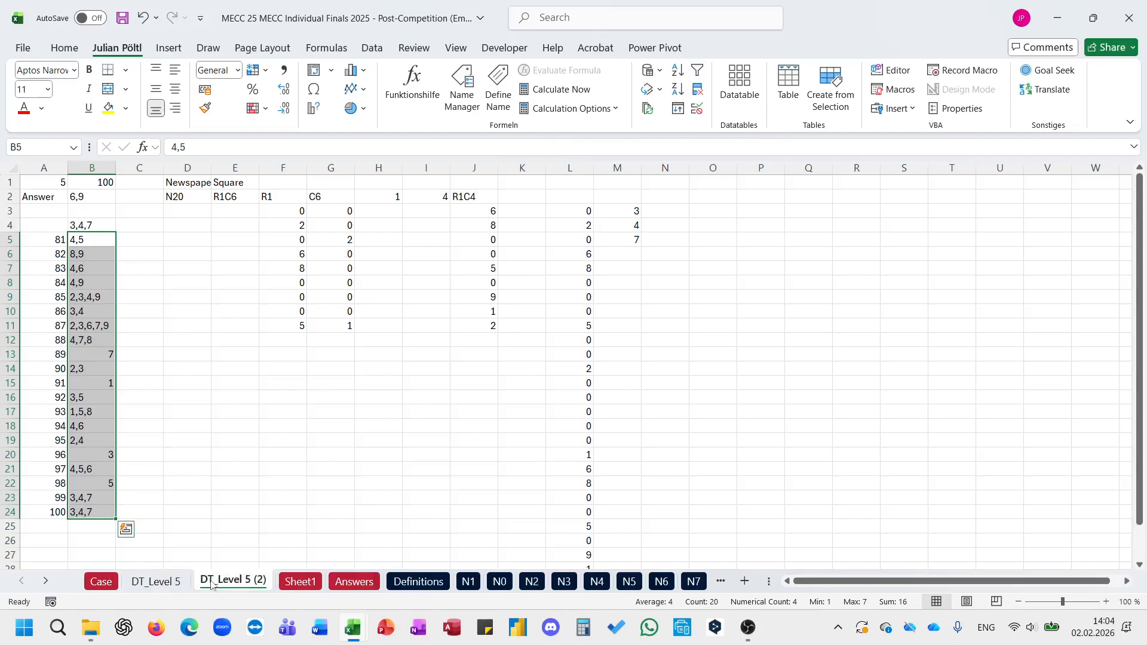
double_click(212, 581)
type("DT_Level 6")
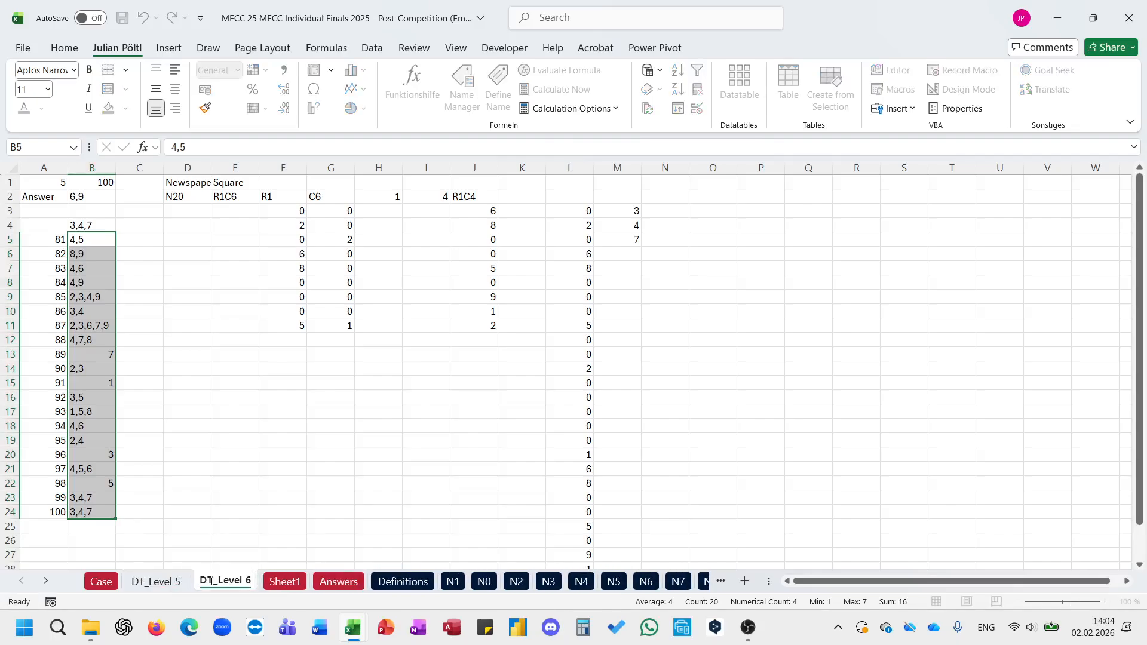
key("Return")
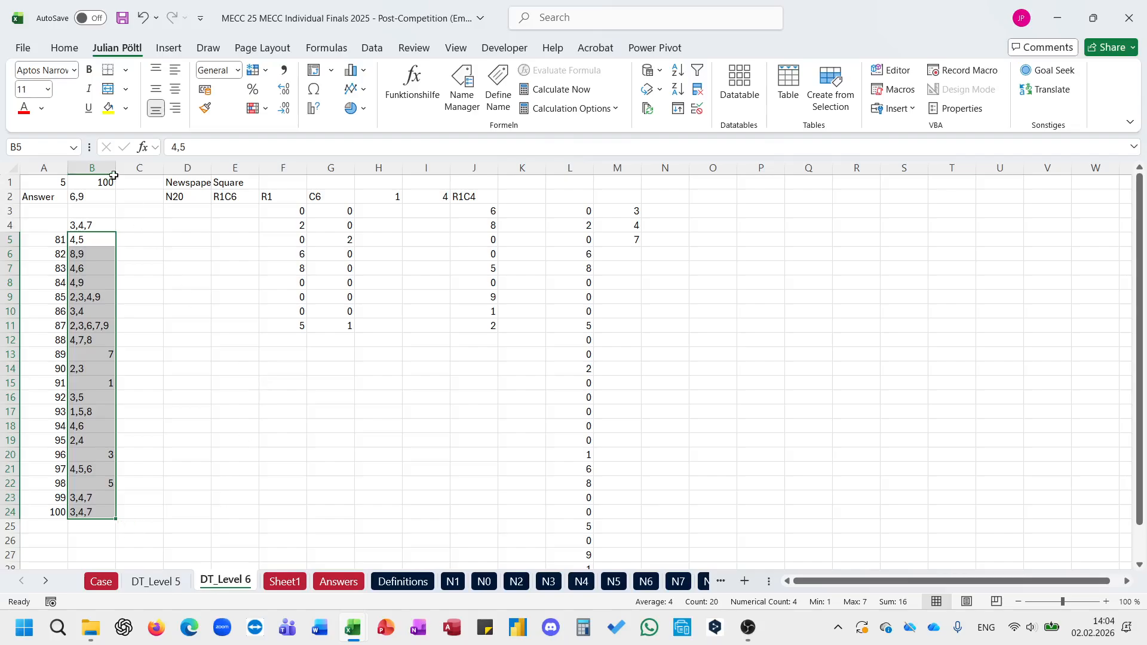
Step: Clear the copied Level 5 results from B4:B24 on the DT_Level 6 sheet
left_click(93, 196)
key("ctrl+shift+Down")
key("ctrl+shift+Down")
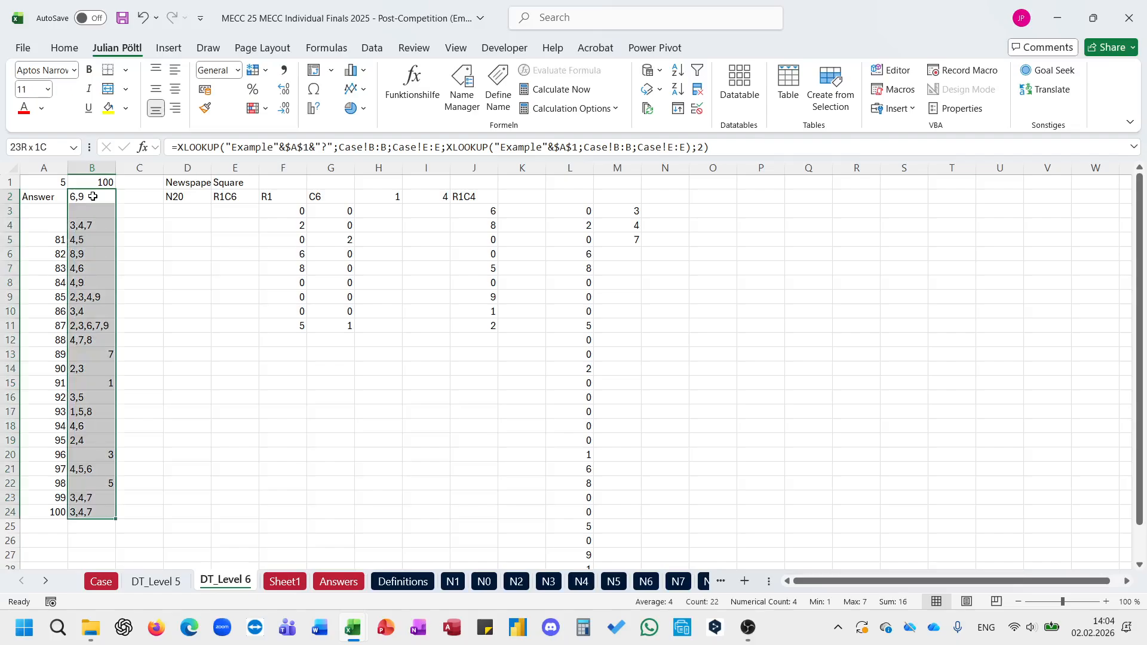
key("Down")
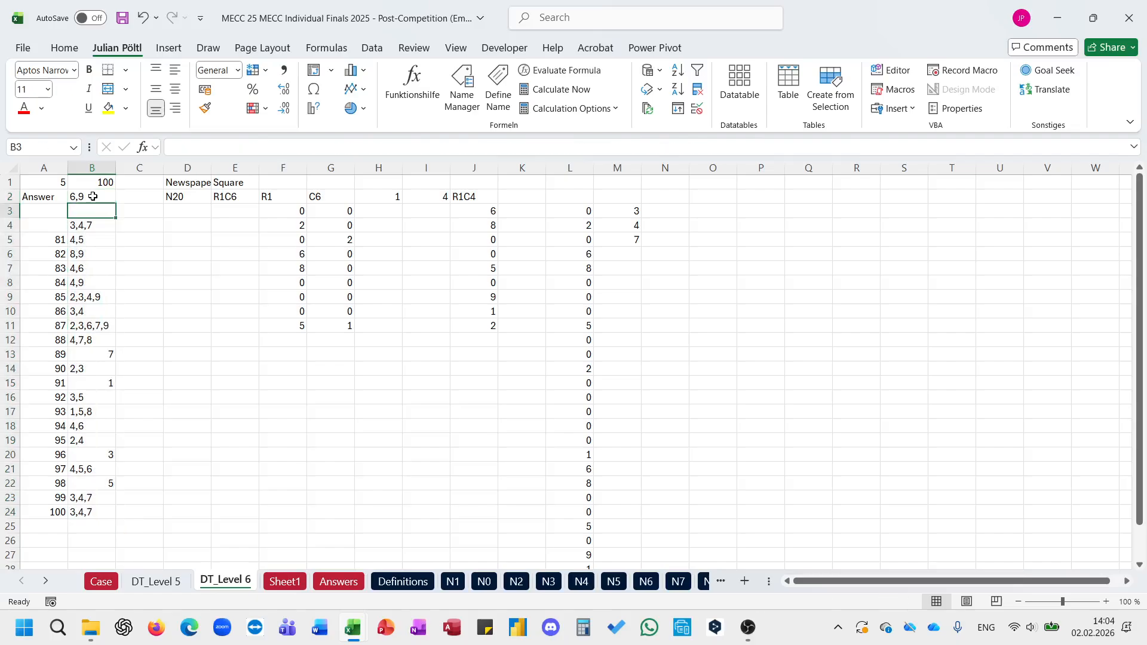
key("Down")
key("ctrl+shift+Down")
key("Delete")
Step: Set the level number in A1 to 6
key("Up")
key("Up")
key("Up")
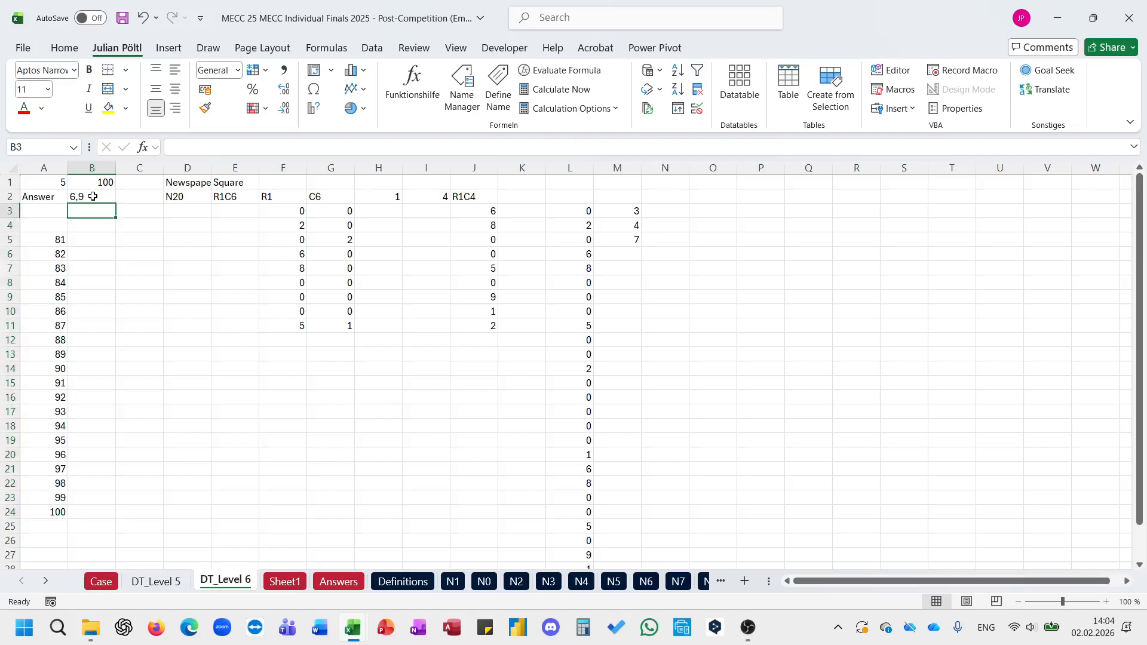
key("Left")
type("6")
key("ctrl+Return")
Step: Try Example6 as the game in B1, inspect the H2 formula and undo the entry
key("Right")
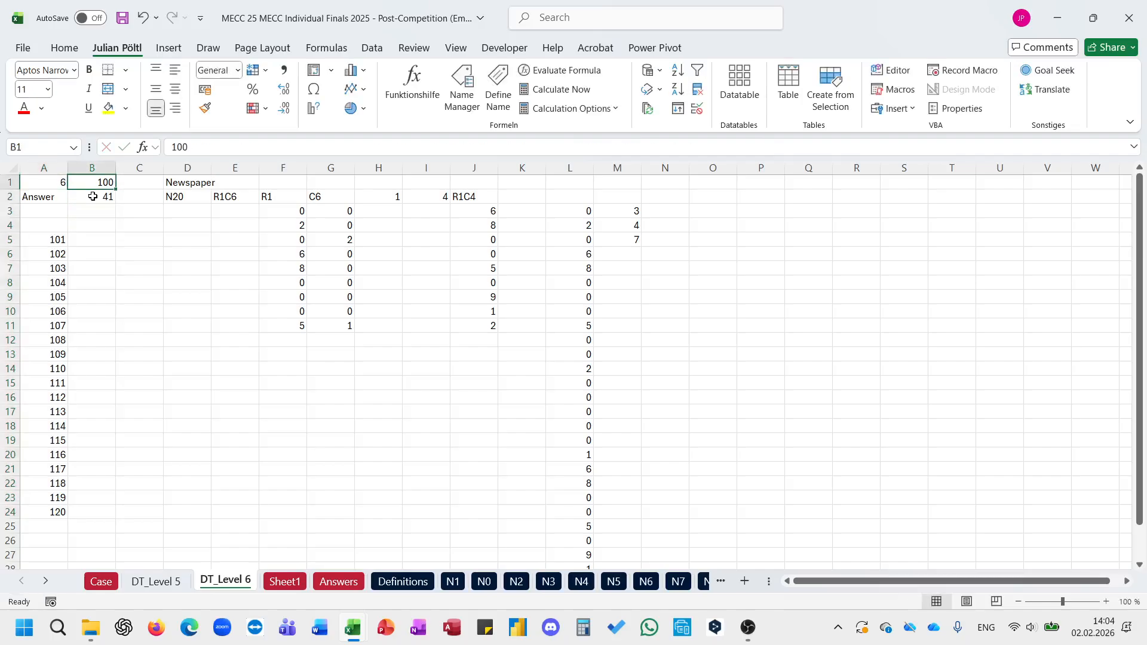
type("Example6")
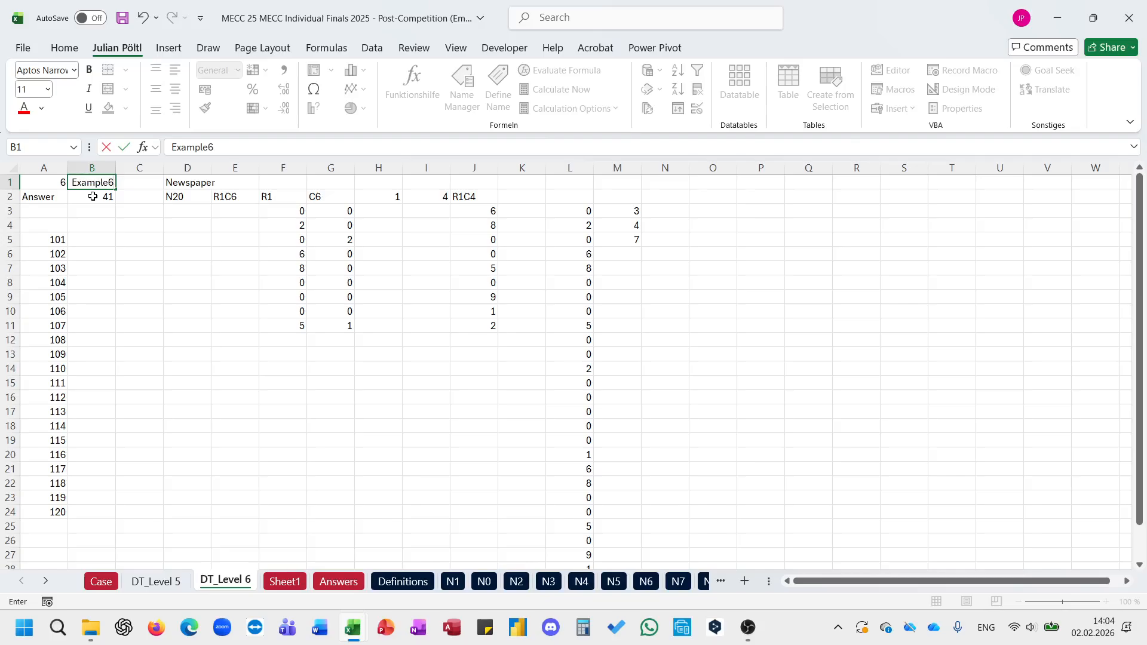
key("Return")
key("Left")
left_click(291, 199)
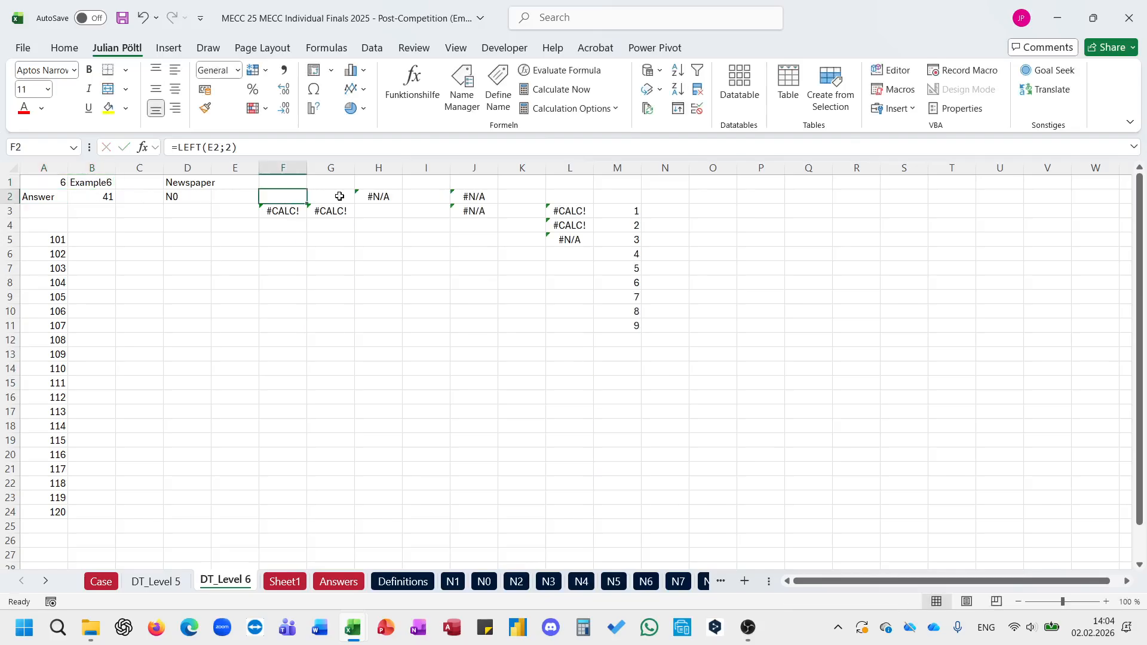
left_click(369, 196)
left_click(342, 147)
key("Escape")
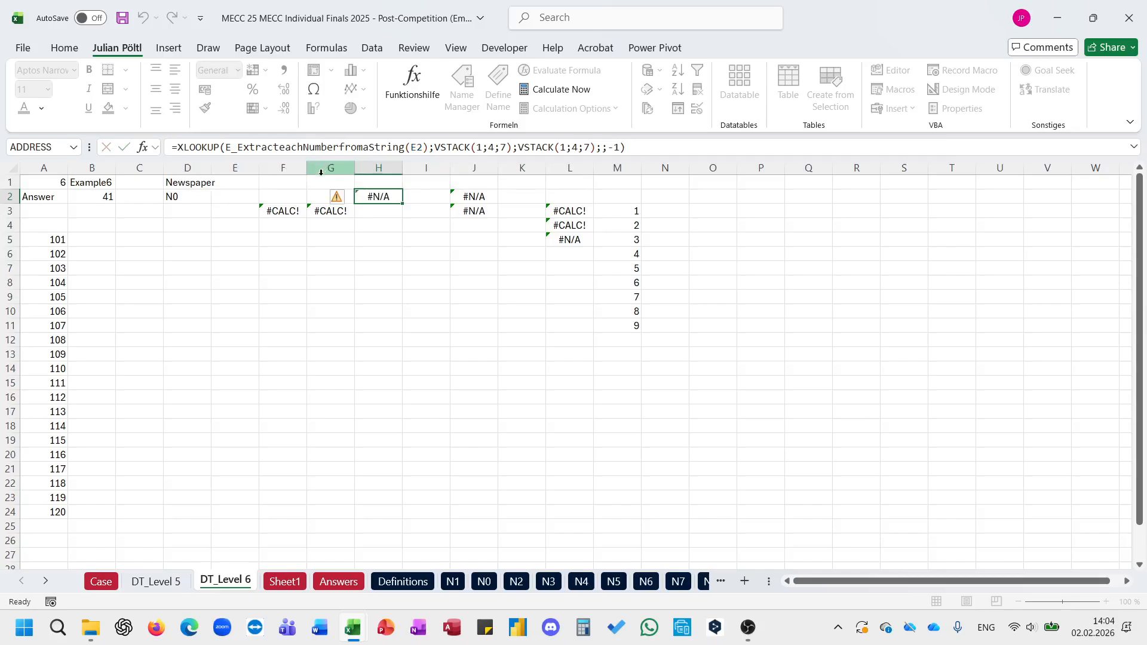
key("ctrl+z")
Step: Examine the helper formulas in F2:J2, F3, J3 and L3 that gather the square's row, column and sub-puzzle values
left_click(284, 191)
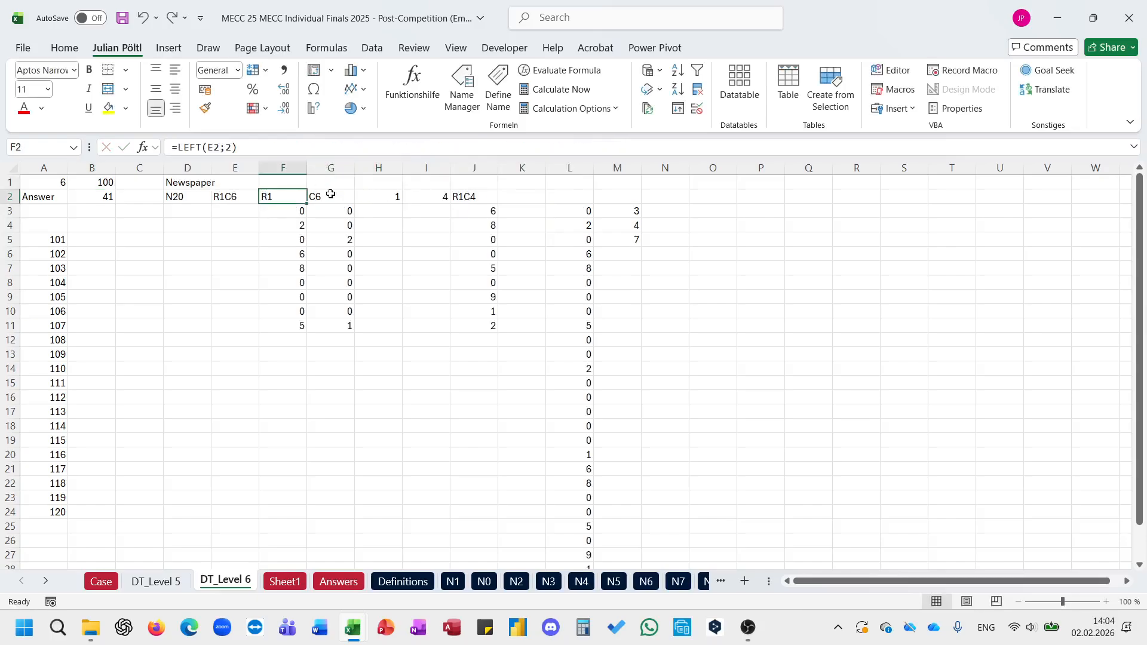
left_click(320, 199)
left_click(385, 198)
left_click(457, 198)
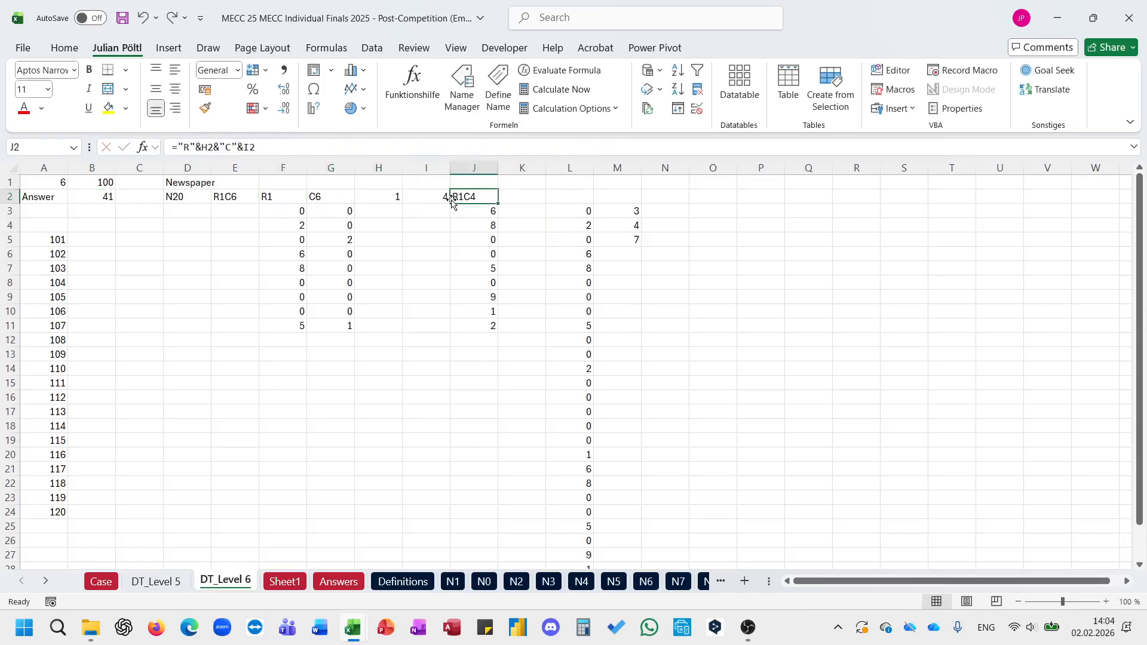
left_click(303, 144)
key("Escape")
left_click(472, 208)
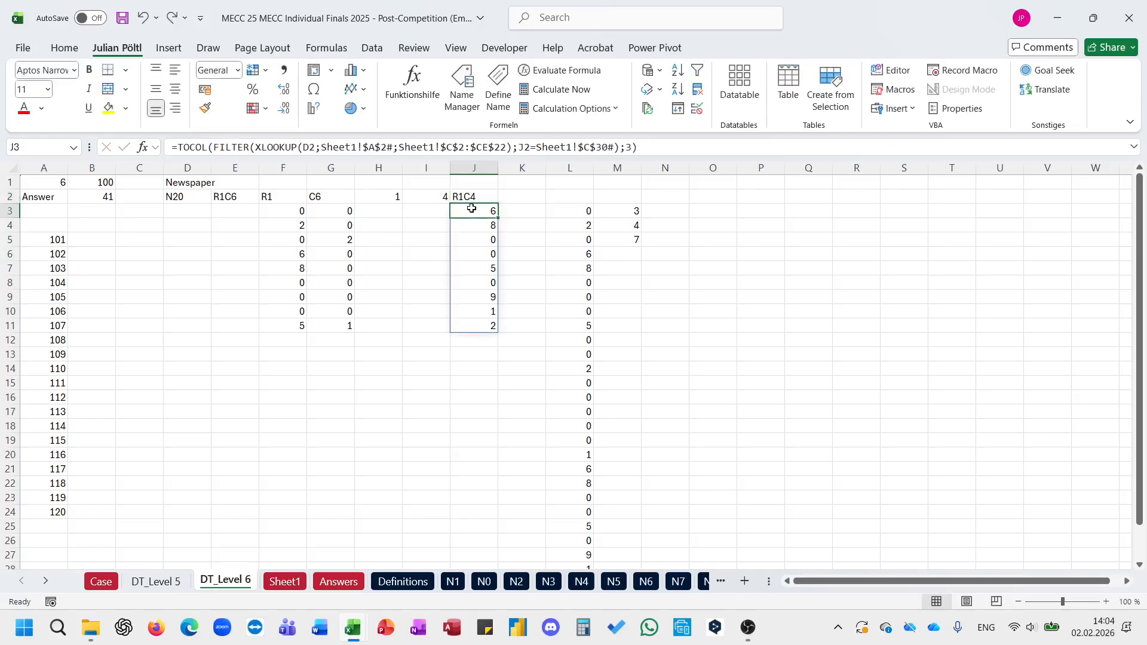
left_click(290, 208)
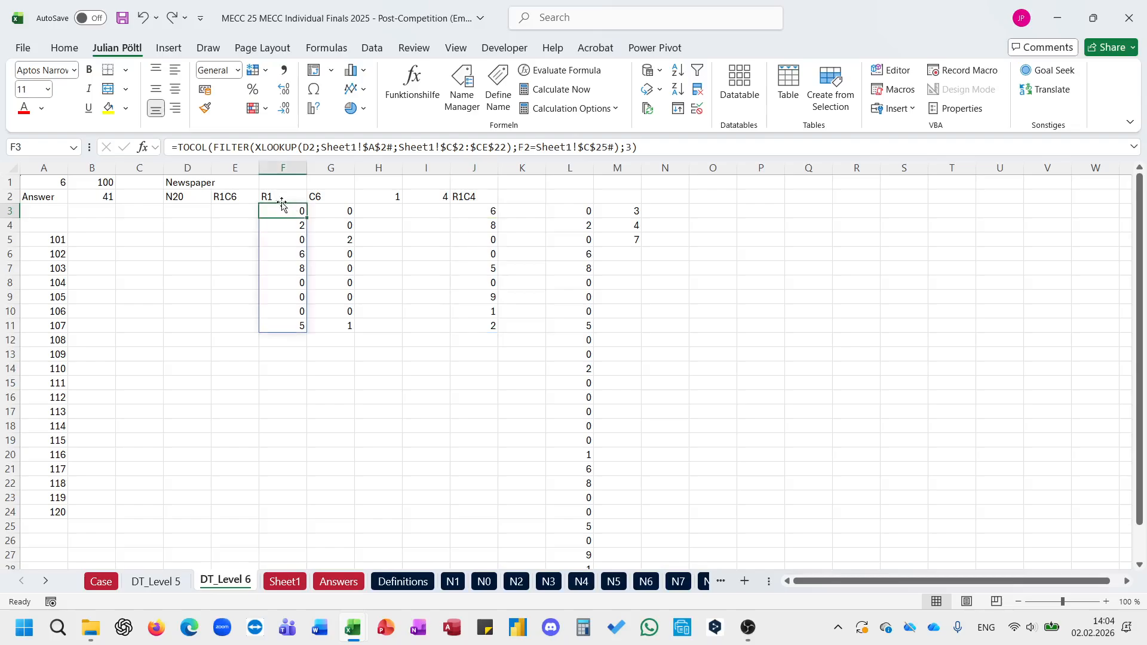
left_click(296, 147)
key("Escape")
left_click(583, 212)
left_click(325, 145)
key("Escape")
left_click(282, 223)
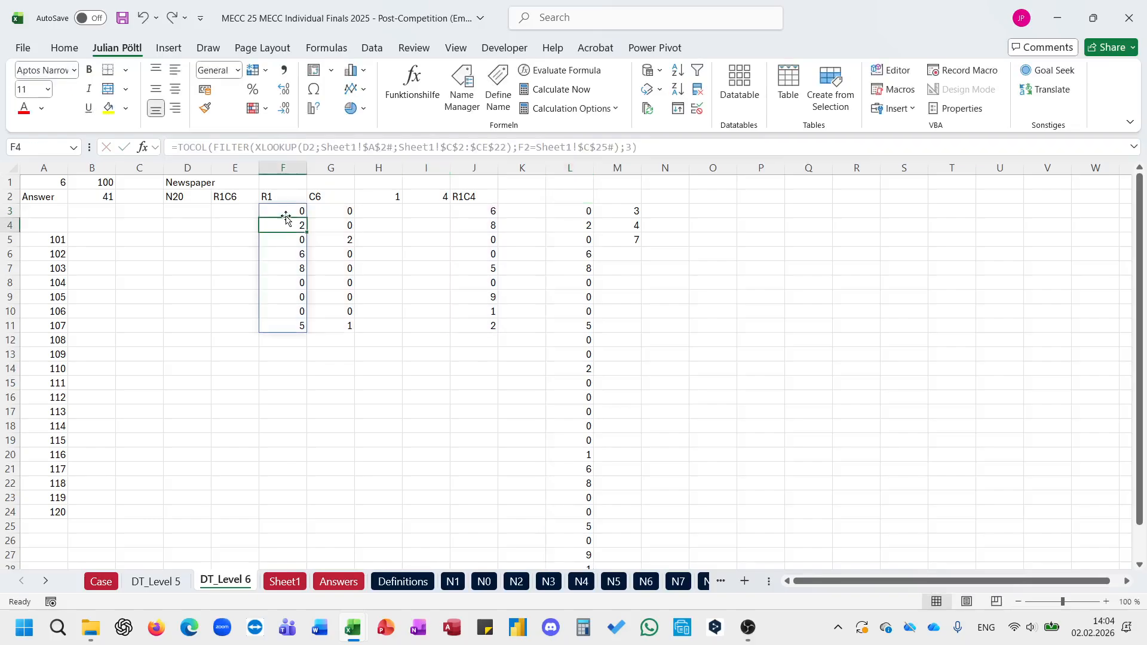
Step: Replace the F3# reference in L3's VSTACK with the TOCOL(FILTER(XLOOKUP())) formula copied from F3
left_click(286, 213)
left_click_drag(645, 147, 161, 168)
key("ctrl+c")
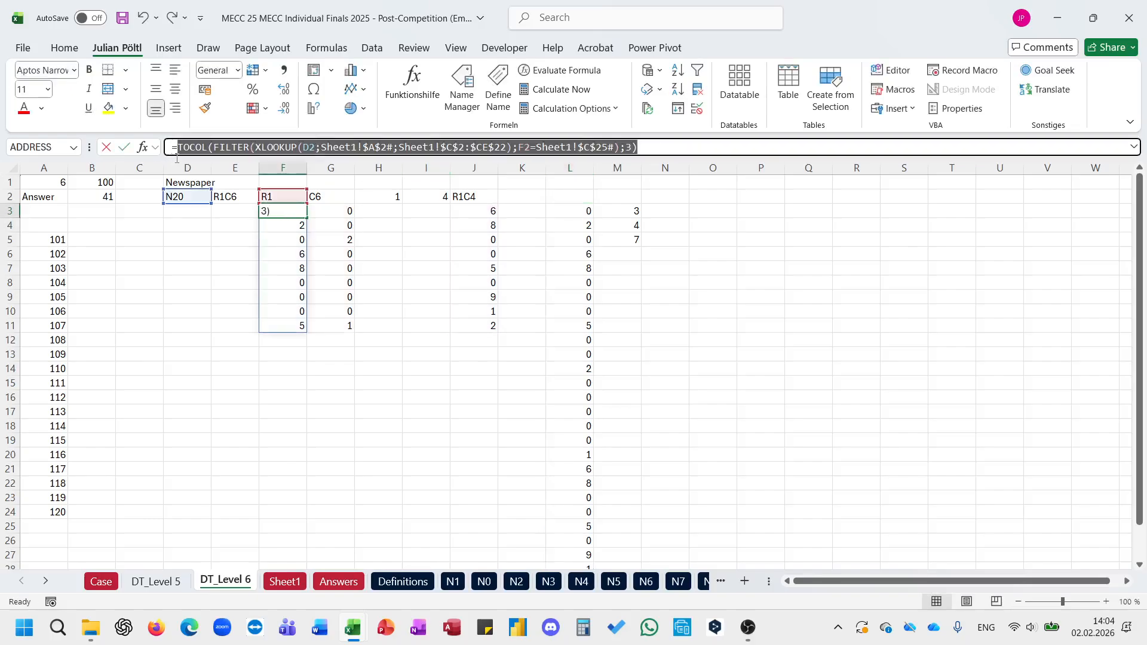
key("Escape")
key("Right")
key("Right")
key("Right")
key("Right")
key("Right")
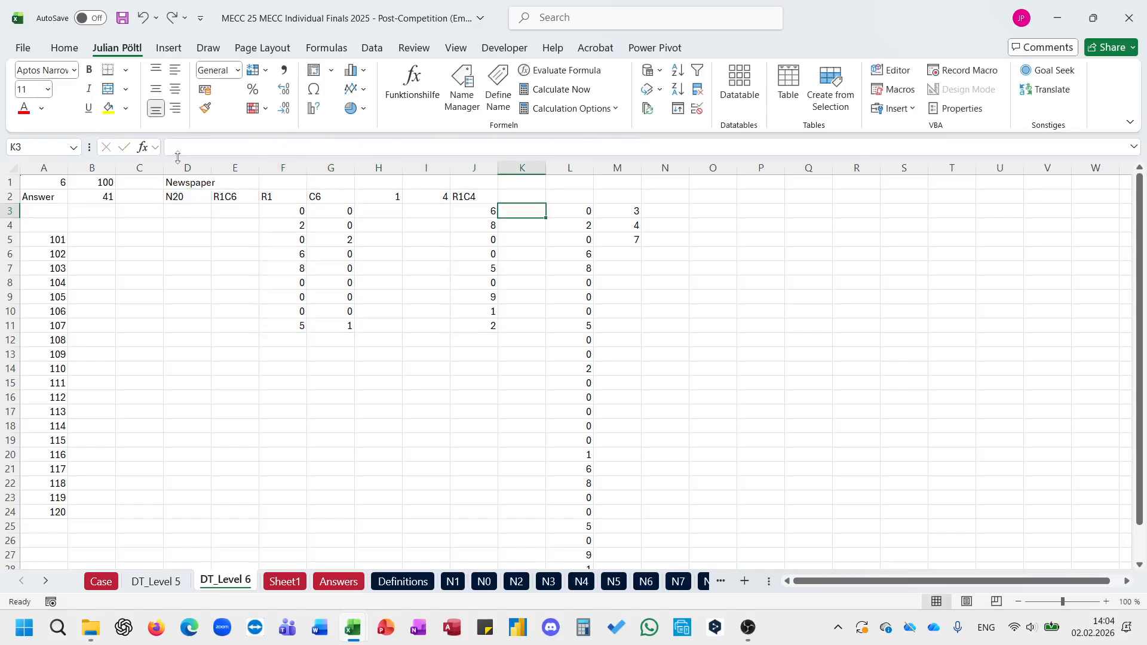
key("Right")
left_click(223, 151)
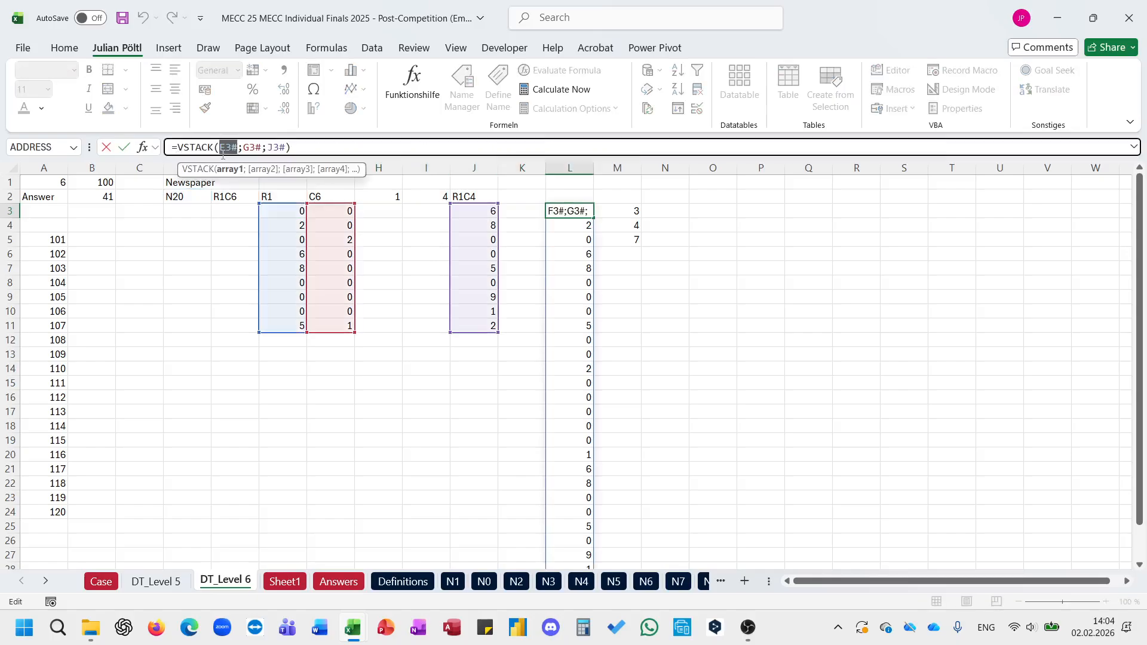
key("ctrl+v")
key("Return")
Step: Clear the redundant row-values formula from F3
left_click(298, 212)
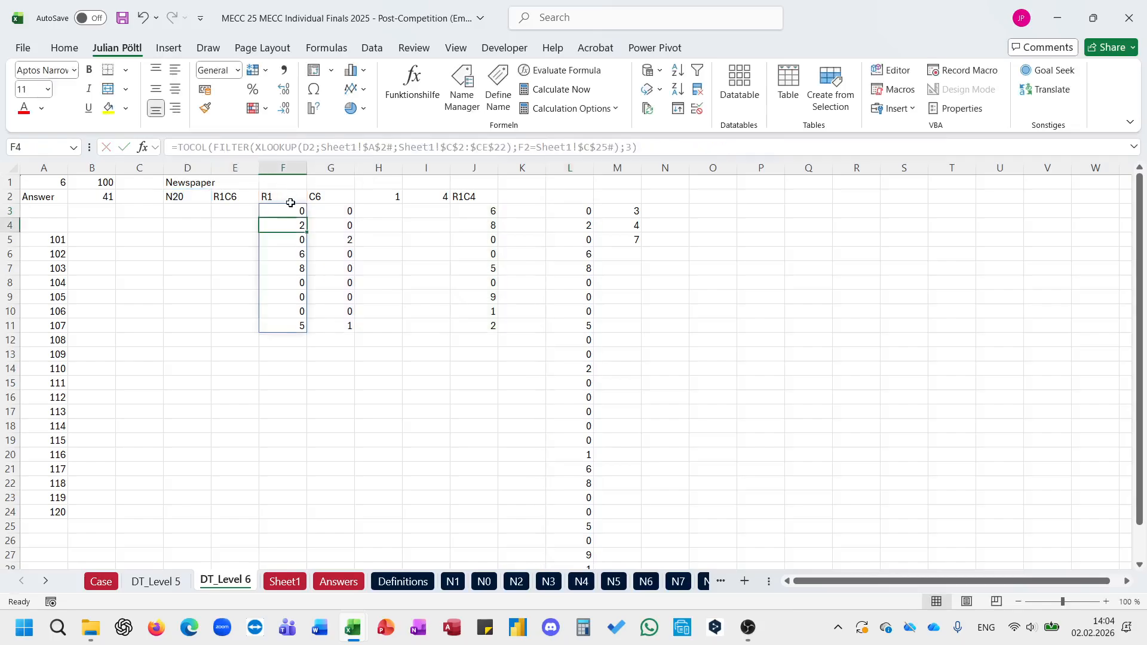
key("Delete")
type("0")
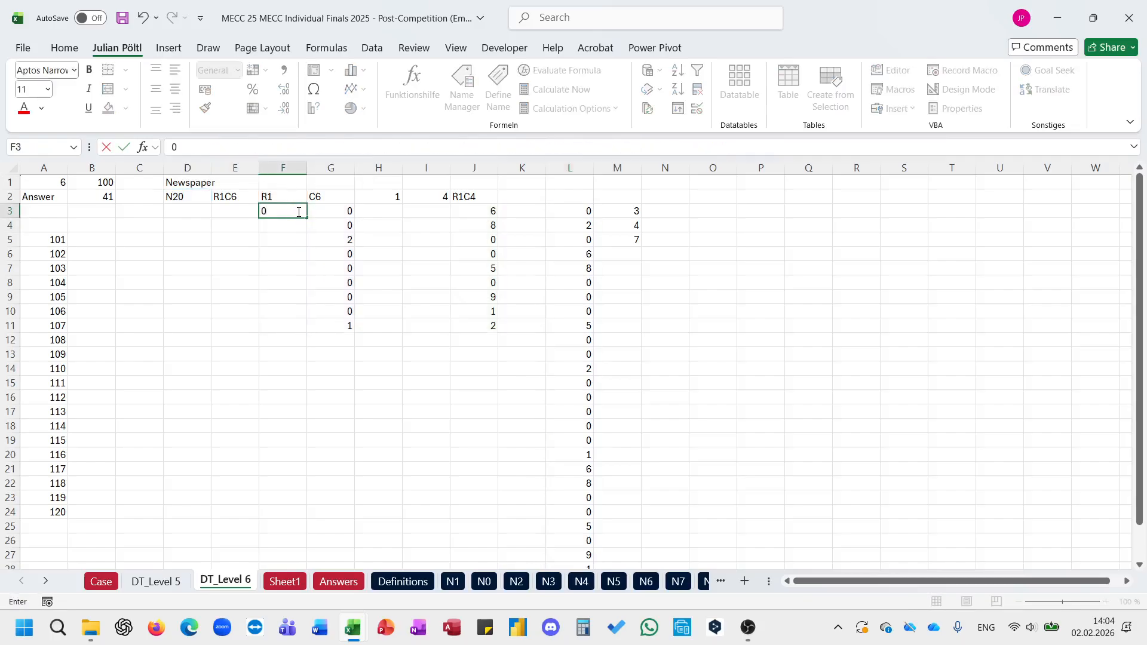
key("Escape")
Step: Replace the G3# reference in L3's VSTACK with the TOCOL formula copied from G3 and clear G3
key("Right")
left_click_drag(634, 142, 182, 144)
key("Escape")
left_click(569, 212)
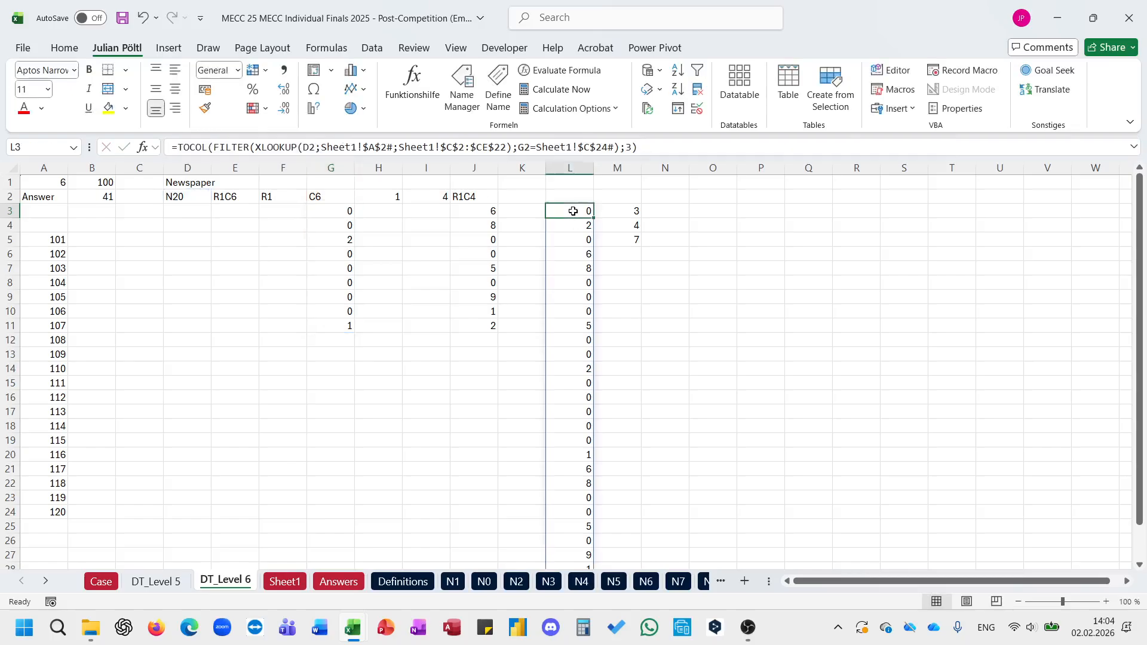
left_click(604, 145)
double_click(697, 147)
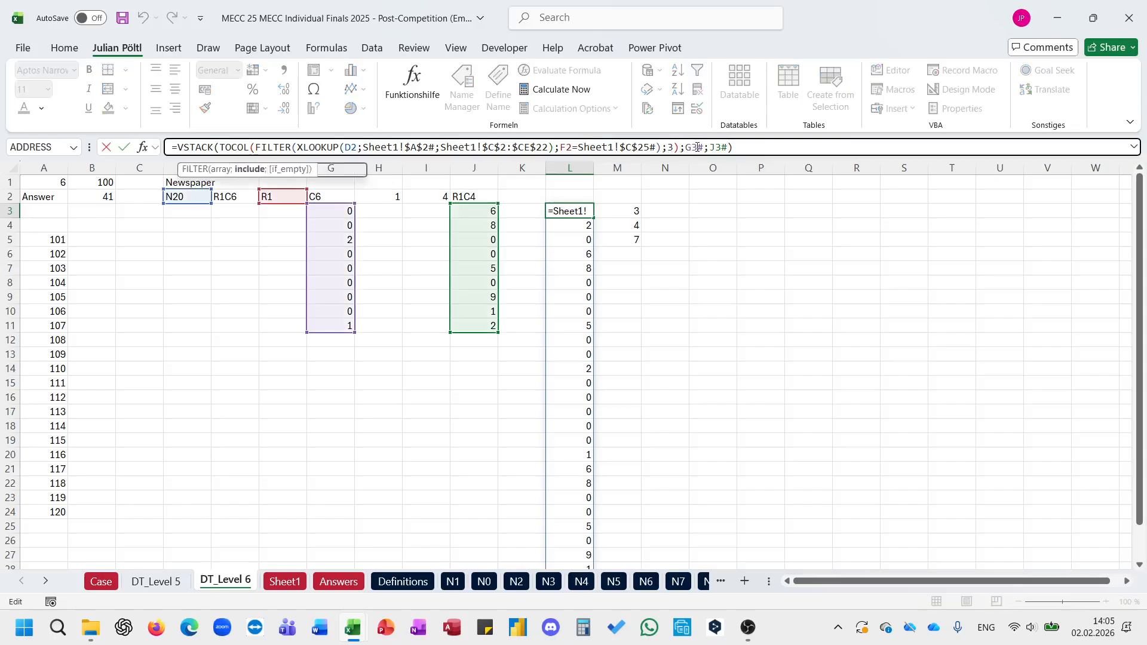
type("TOCOL(FILTER(XLOOKUP(D2;Sheet1!$A$2#;Sheet1!$C$2:$CE$22);G2=Sheet1!$C$24#);3)")
key("Return")
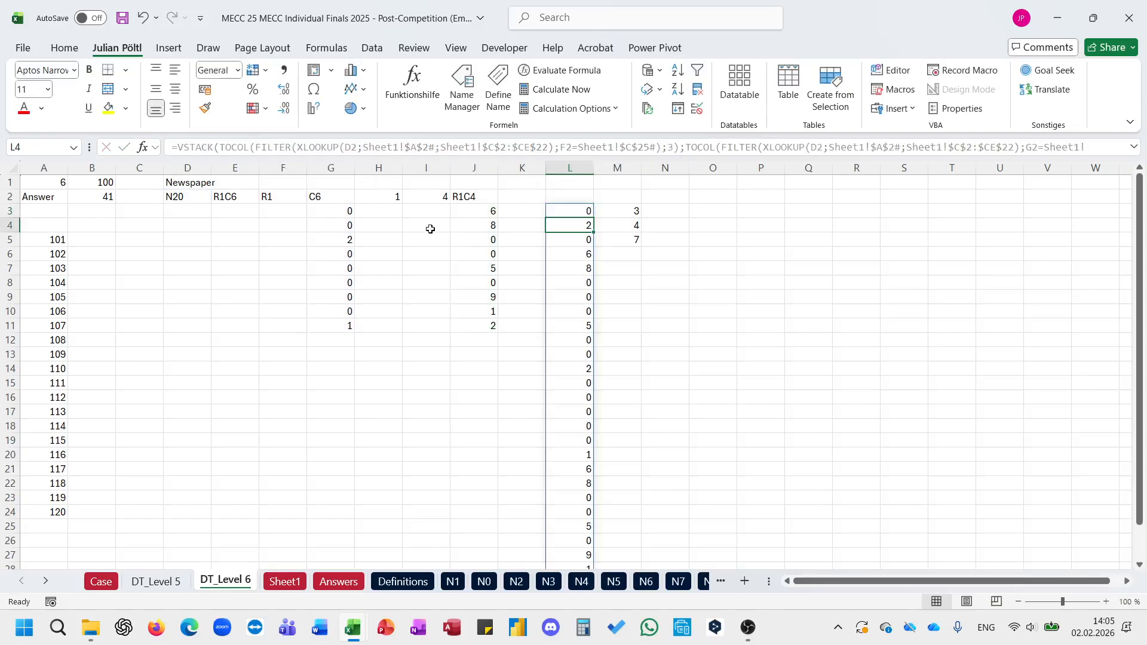
left_click(346, 210)
Step: Enlarge the formula display and replace the J3# reference in L3's VSTACK with the TOCOL formula copied from J3
left_click(490, 210)
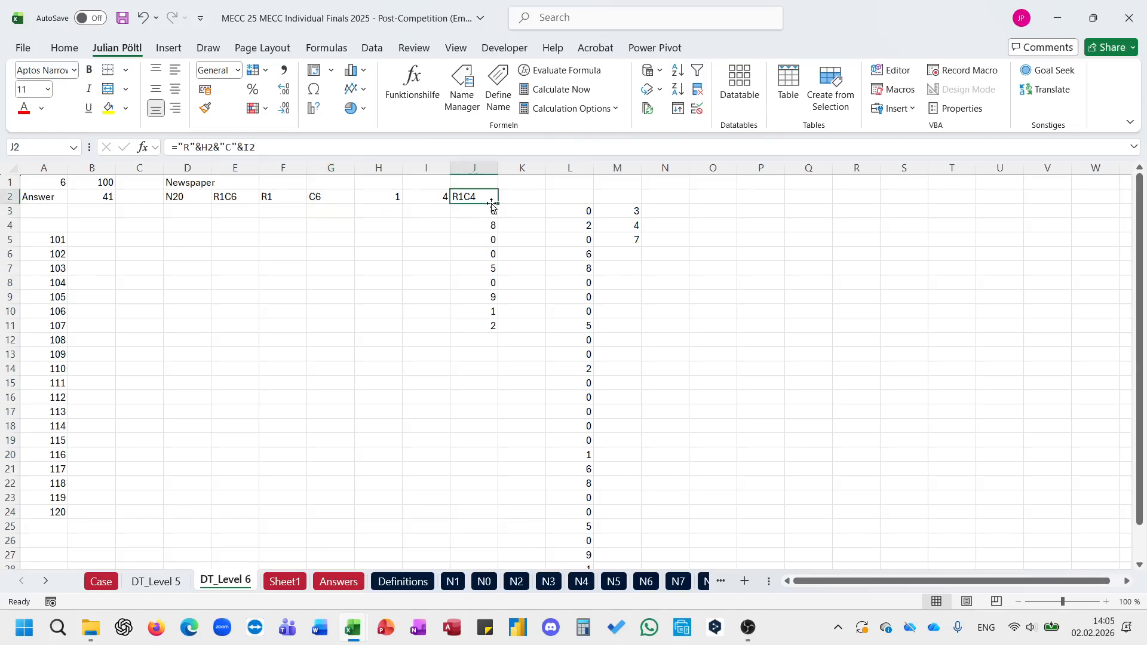
left_click_drag(665, 144, 180, 164)
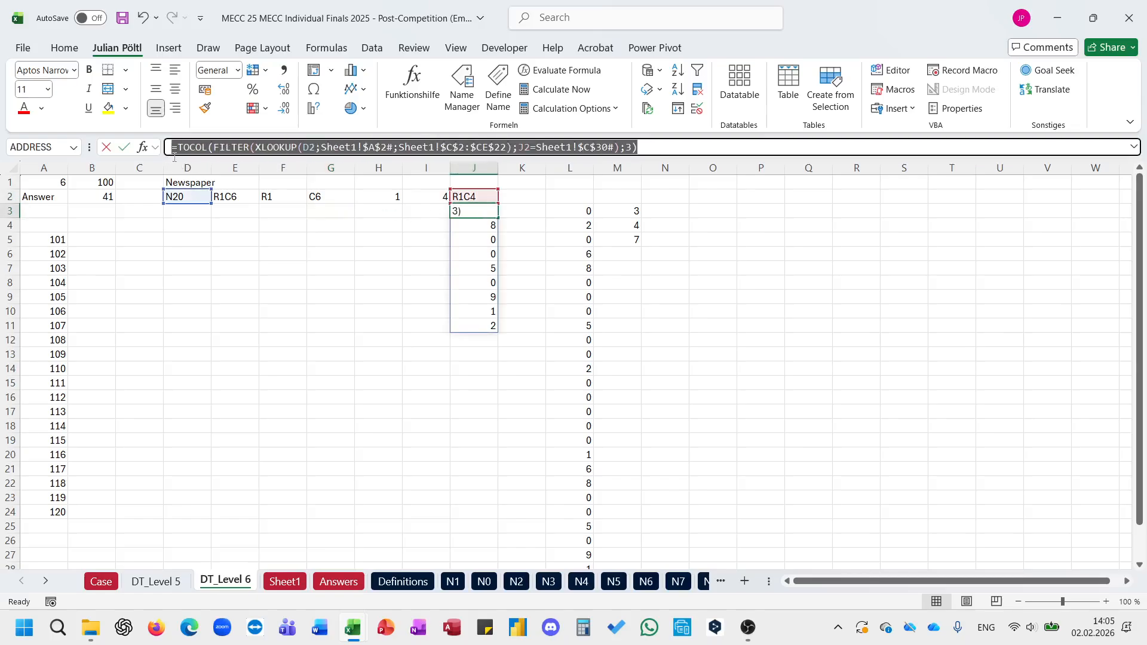
key("Escape")
left_click(582, 211)
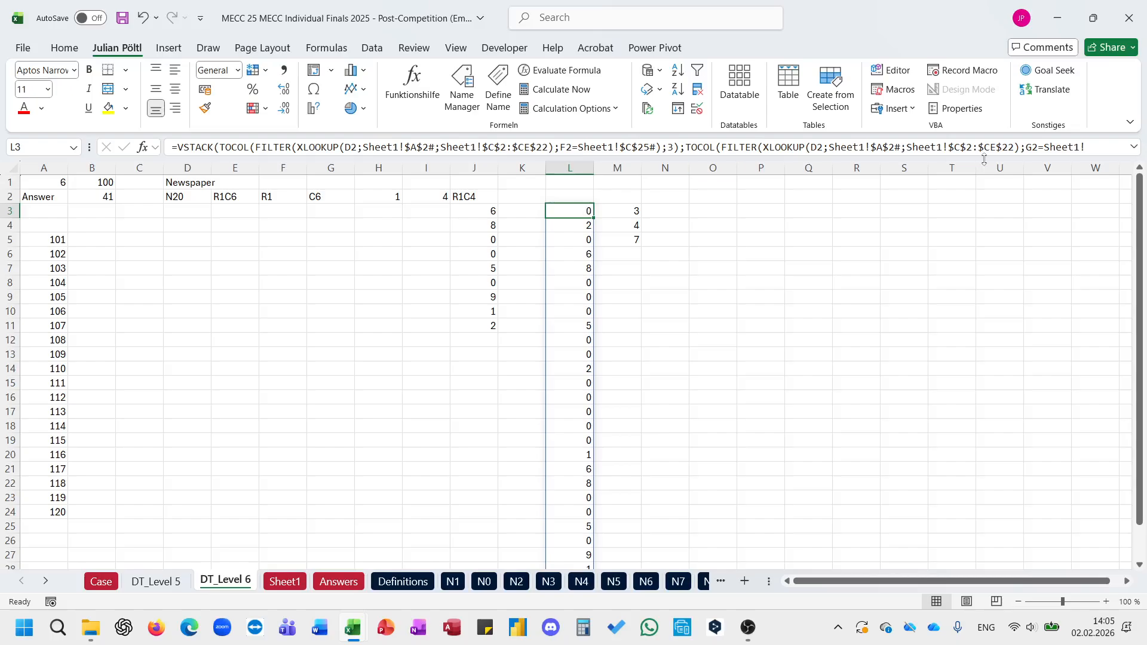
left_click_drag(951, 157, 951, 229)
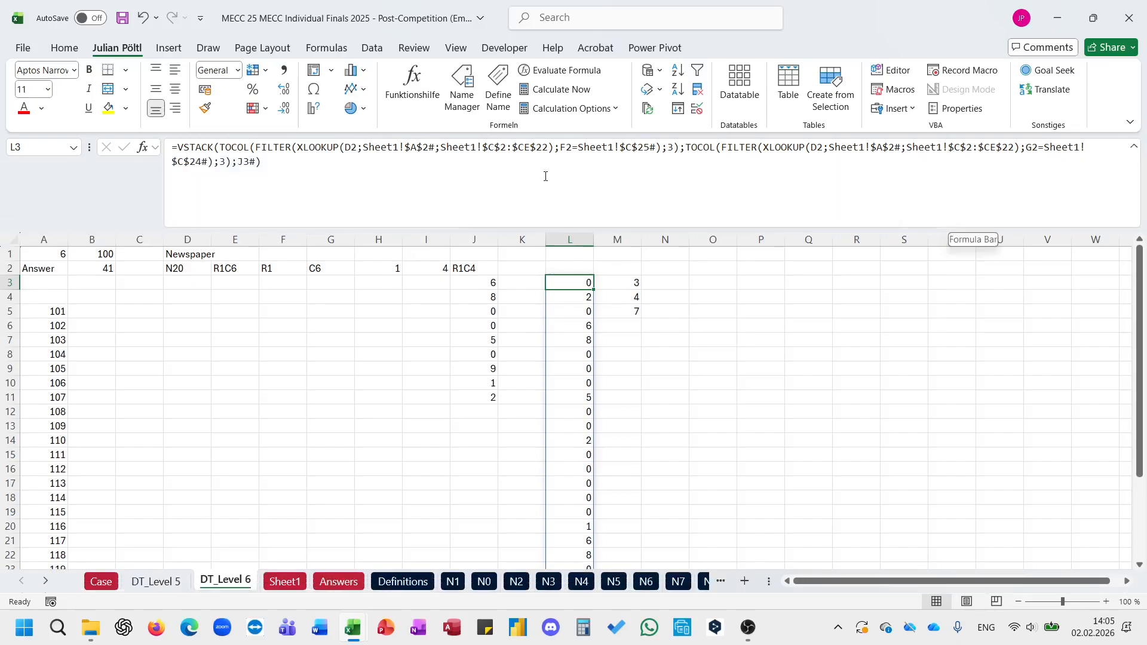
double_click(251, 165)
type("TOCOL(FILTER(XLOOKUP(D2;Sheet1!$A$2#;Sheet1!$C$2:$CE$22);J2=Sheet1!$C$23#);3)")
key("Return")
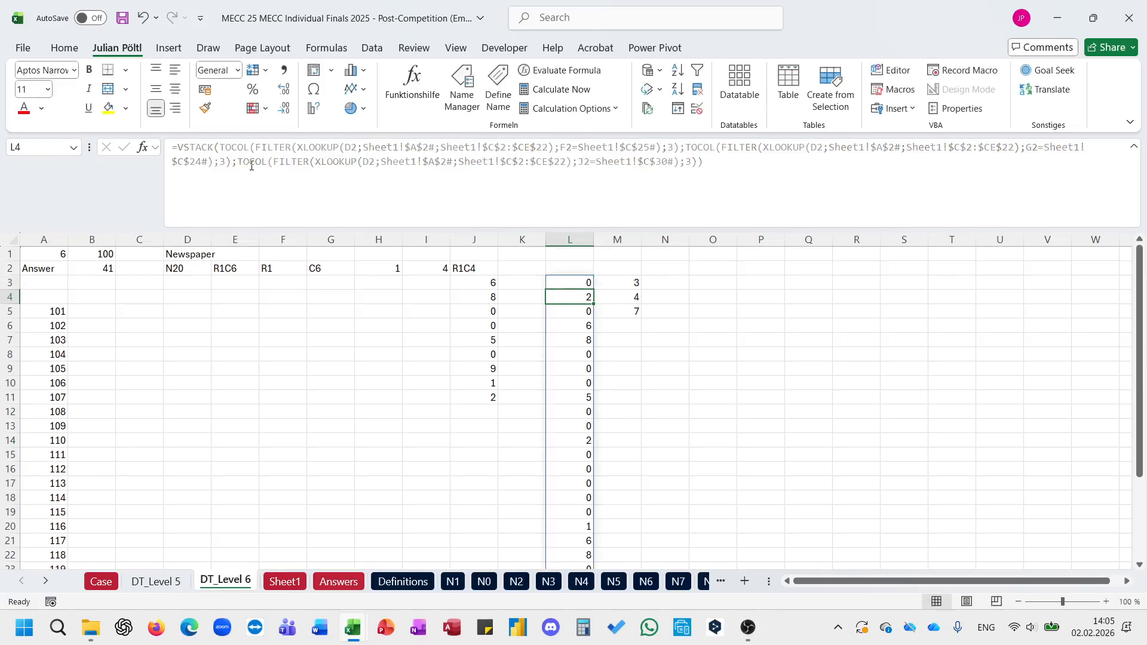
Step: Clear the redundant box-values formula from J3
key("Up")
key("Left")
key("Left")
key("Delete")
key("Right")
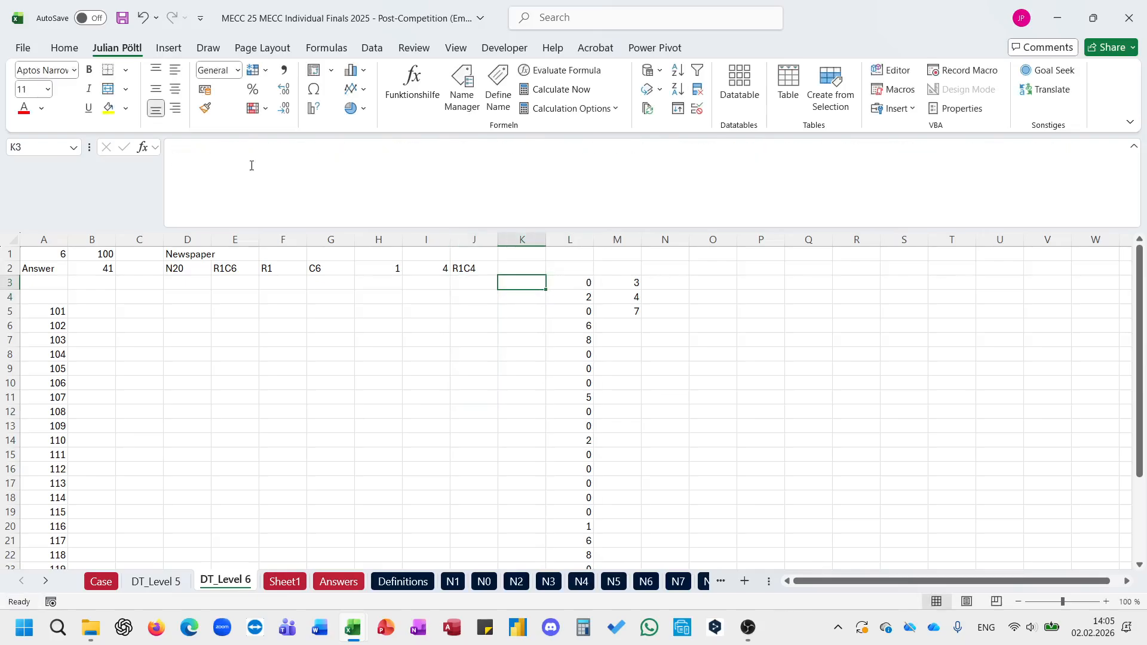
Step: Replace the L3# reference in M3's E_ListNotinList_Array formula with the VSTACK formula copied from L3, and clear L3
key("Right")
key("Right")
left_click(420, 163)
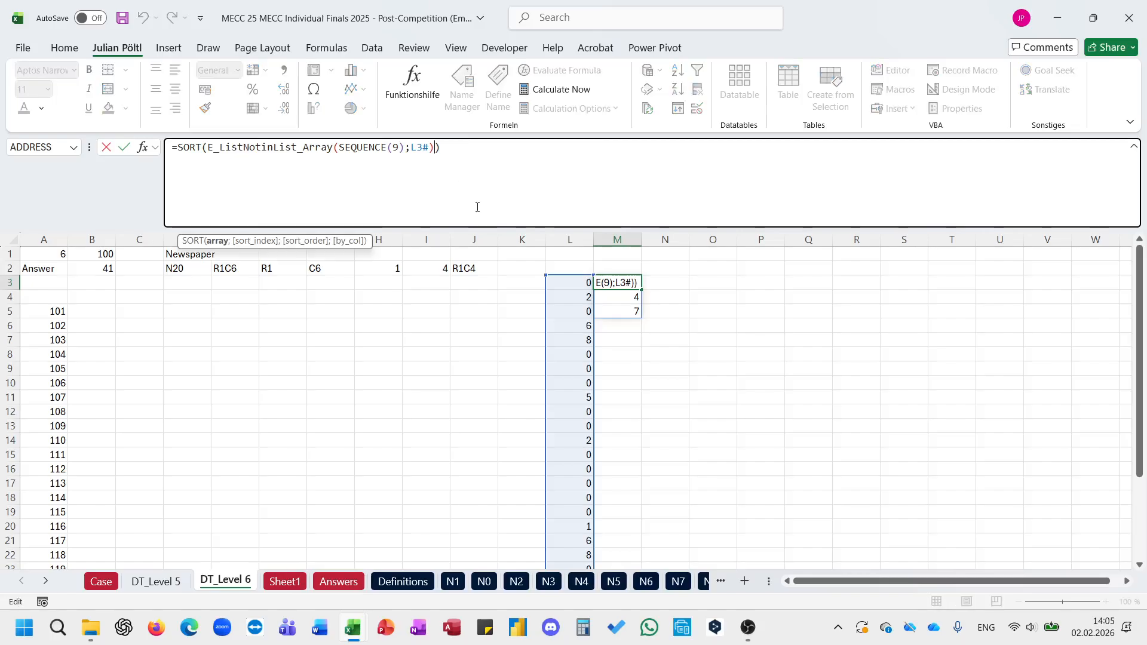
left_click(562, 287)
left_click(492, 178)
key("Escape")
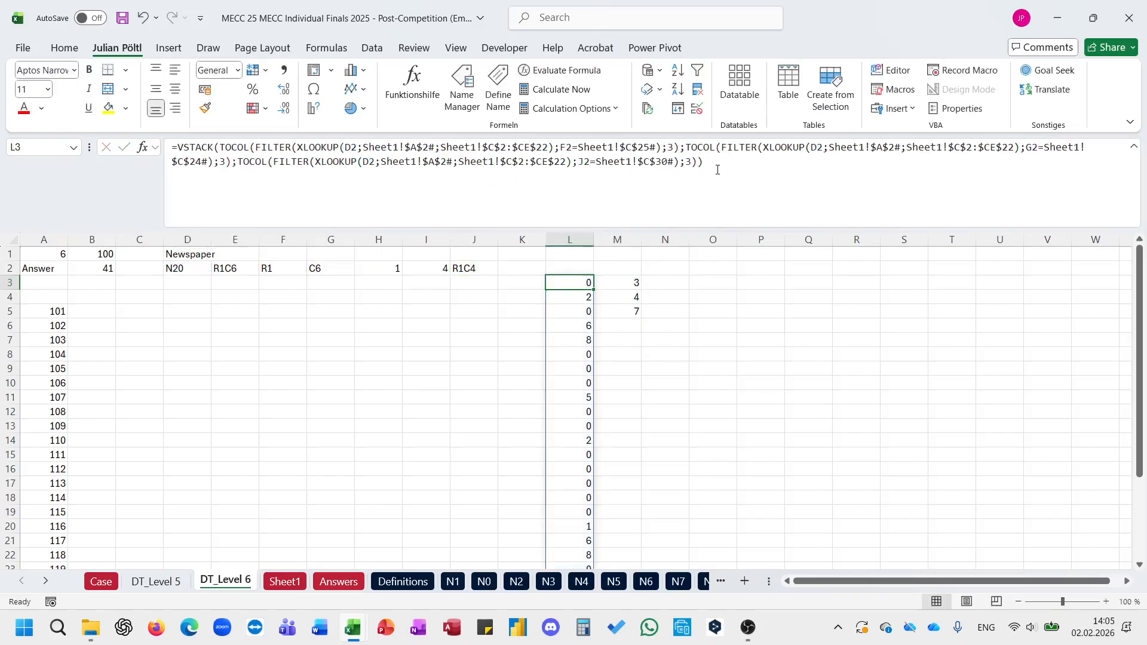
left_click_drag(717, 168, 179, 147)
key("ctrl+c")
key("Escape")
key("Right")
double_click(419, 144)
key("ctrl+v")
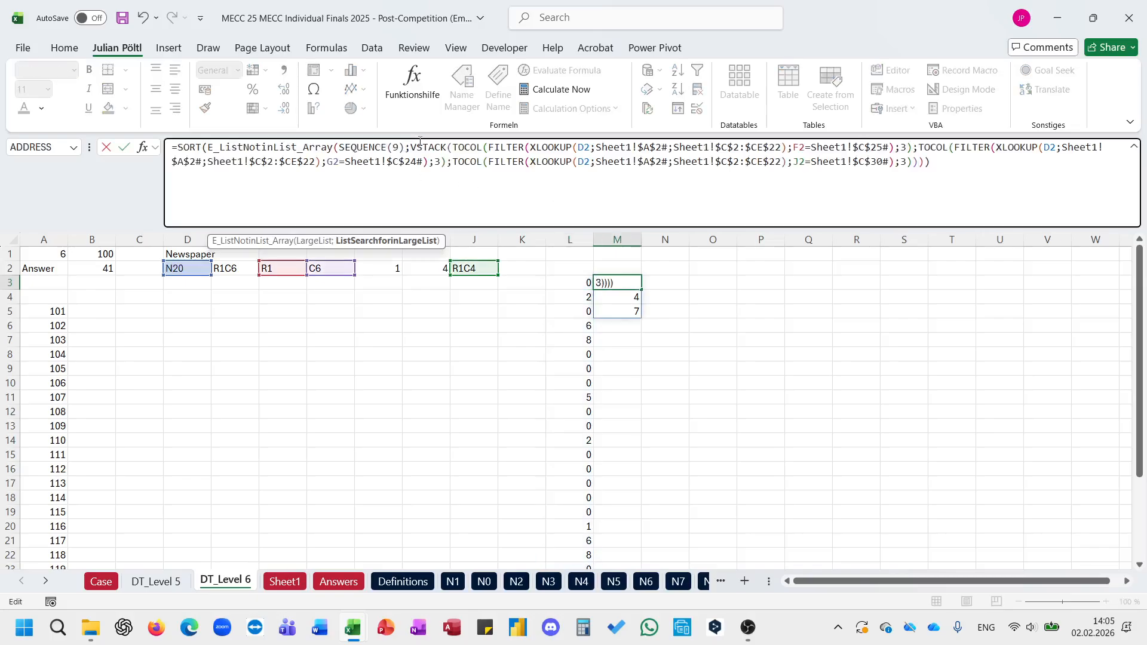
key("ctrl+Return")
key("Left")
key("Delete")
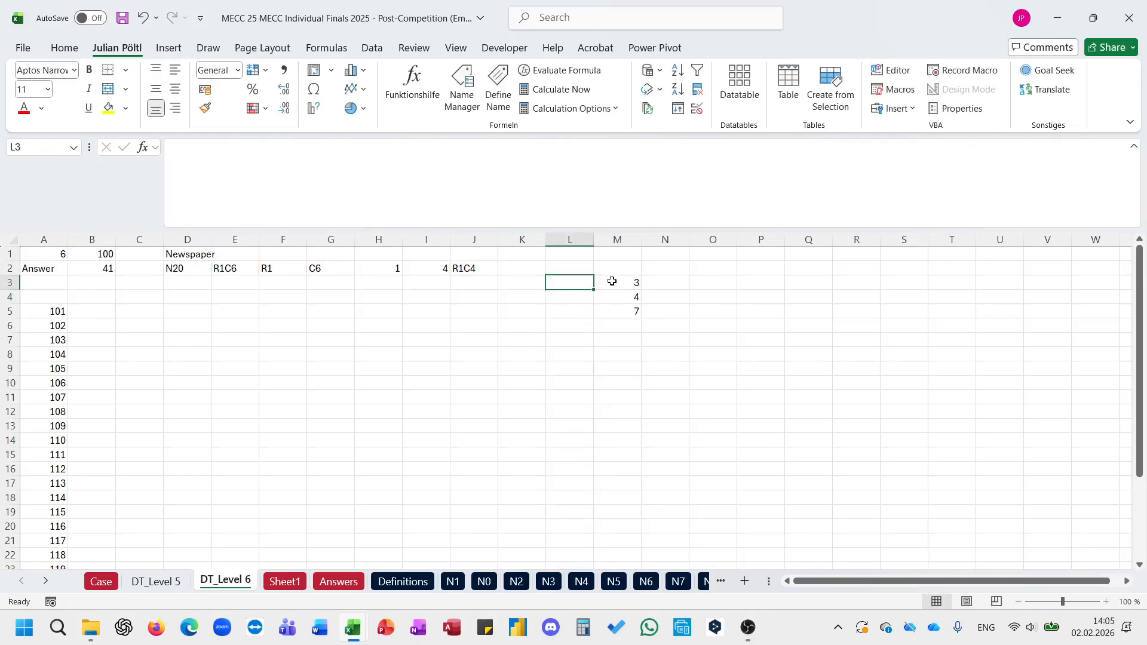
Step: Move the missing-numbers SORT formula from M3 to G4
left_click(632, 284)
left_click_drag(614, 280, 335, 297)
left_click(281, 270)
left_click(460, 269)
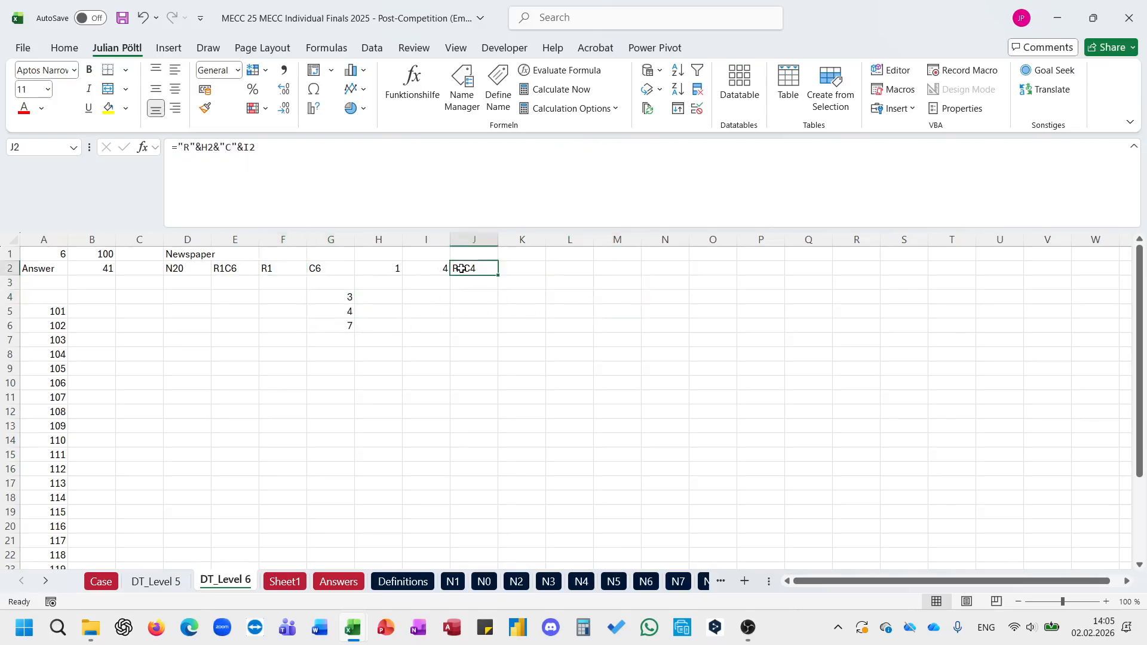
left_click(325, 172)
key("Escape")
left_click(369, 267)
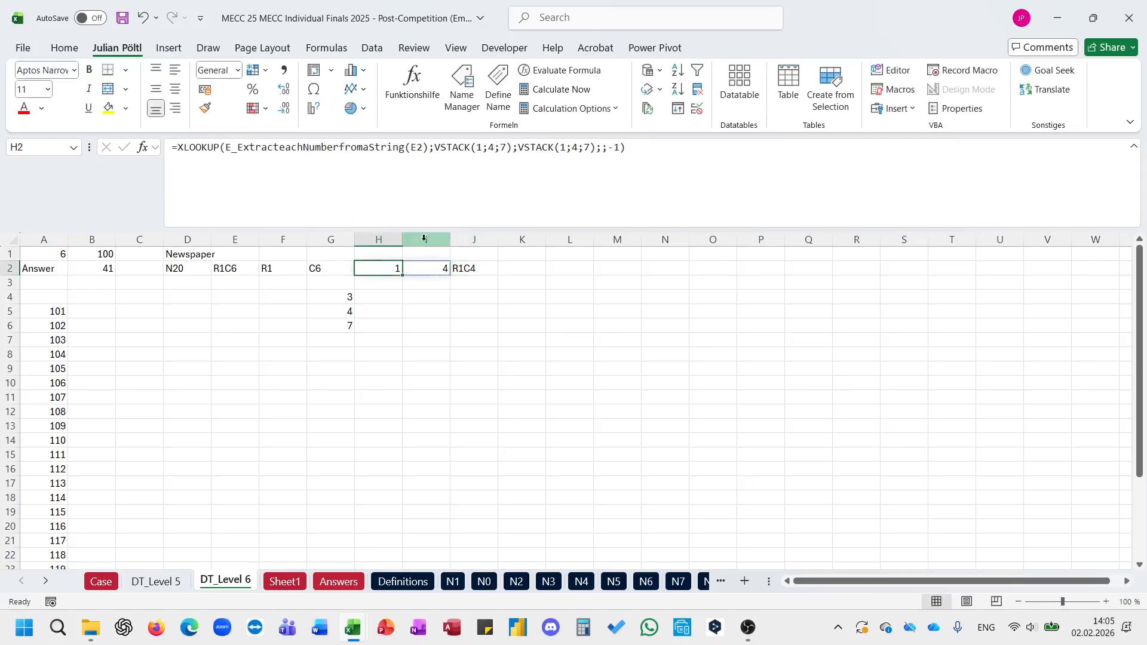
left_click_drag(697, 161, 178, 151)
key("ctrl+c")
key("Escape")
key("Right")
key("Right")
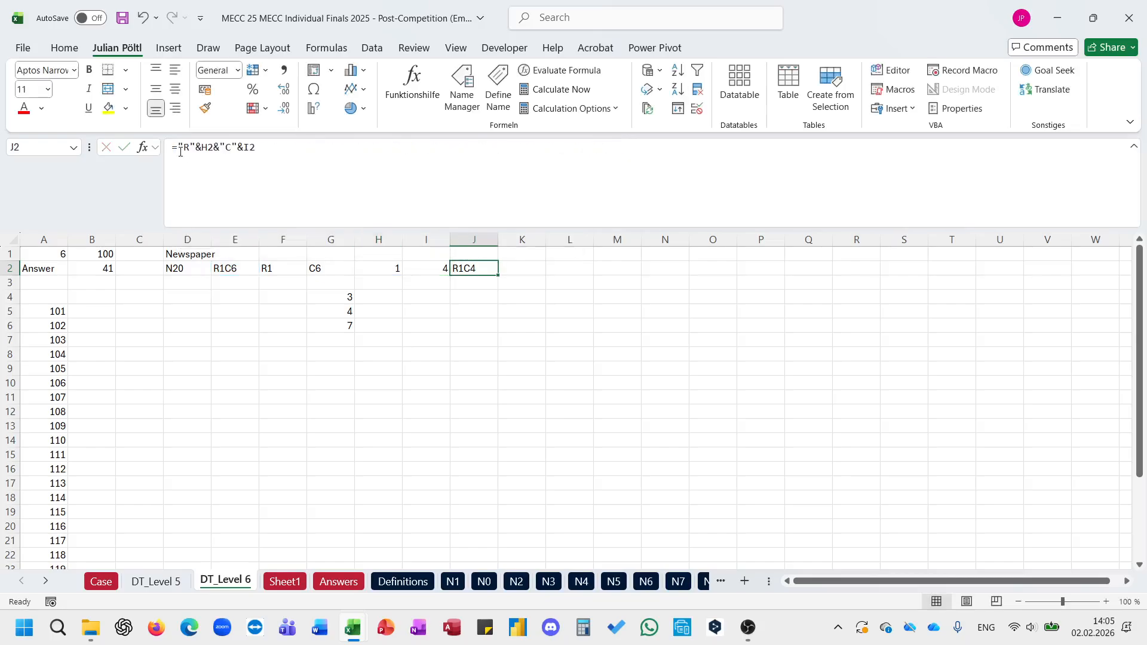
left_click(220, 153)
double_click(203, 149)
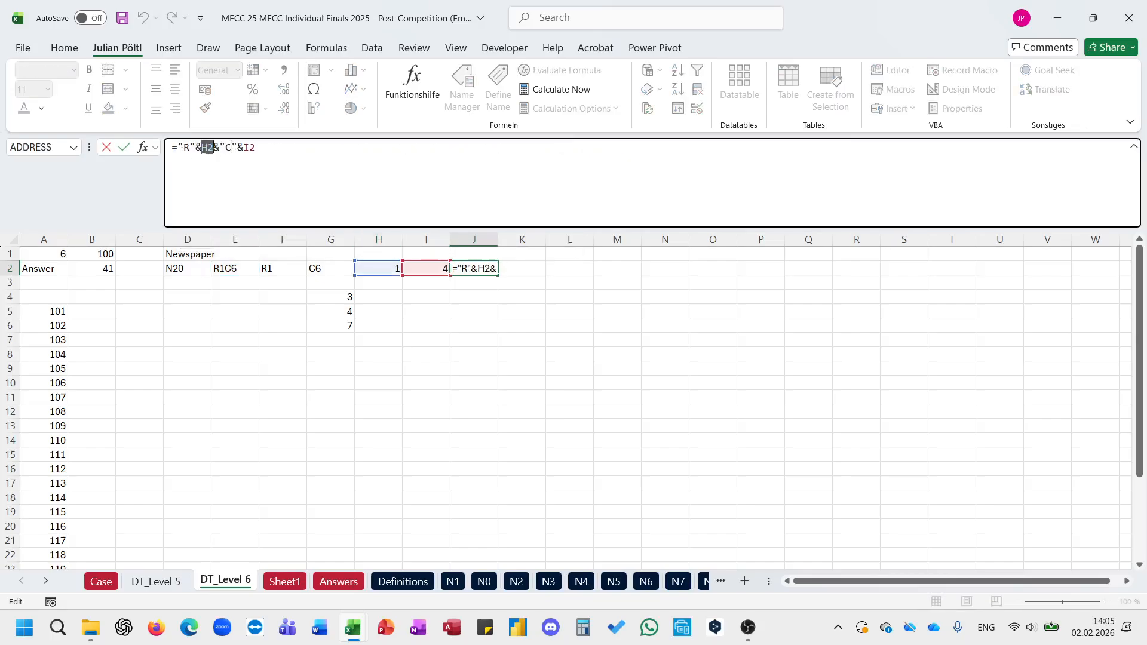
type("@XLOOKUP(E_ExtracteachNumberfromaString(E2);VSTACK(1;4;7);VSTACK(1;4;7);;-1)")
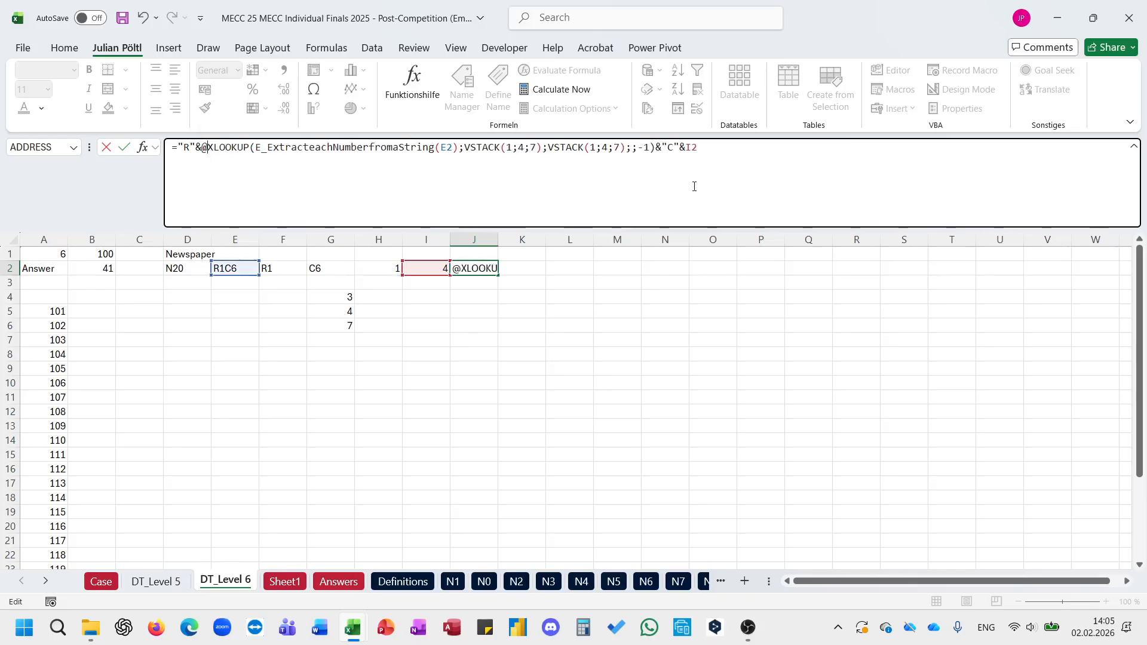
Step: Replace the I2 reference in J2 with the copied XLOOKUP formula wrapped in INDEX, using row 1 and column 2
double_click(692, 148)
type("INDEX(")
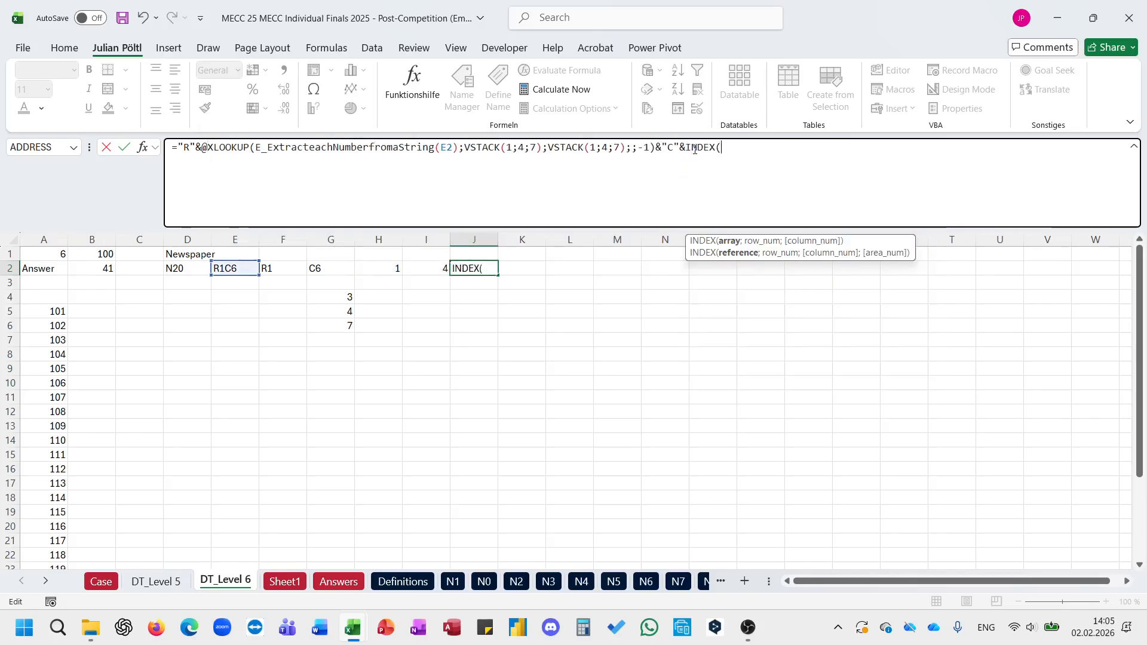
key("ctrl+v")
type(";;")
type("2)")
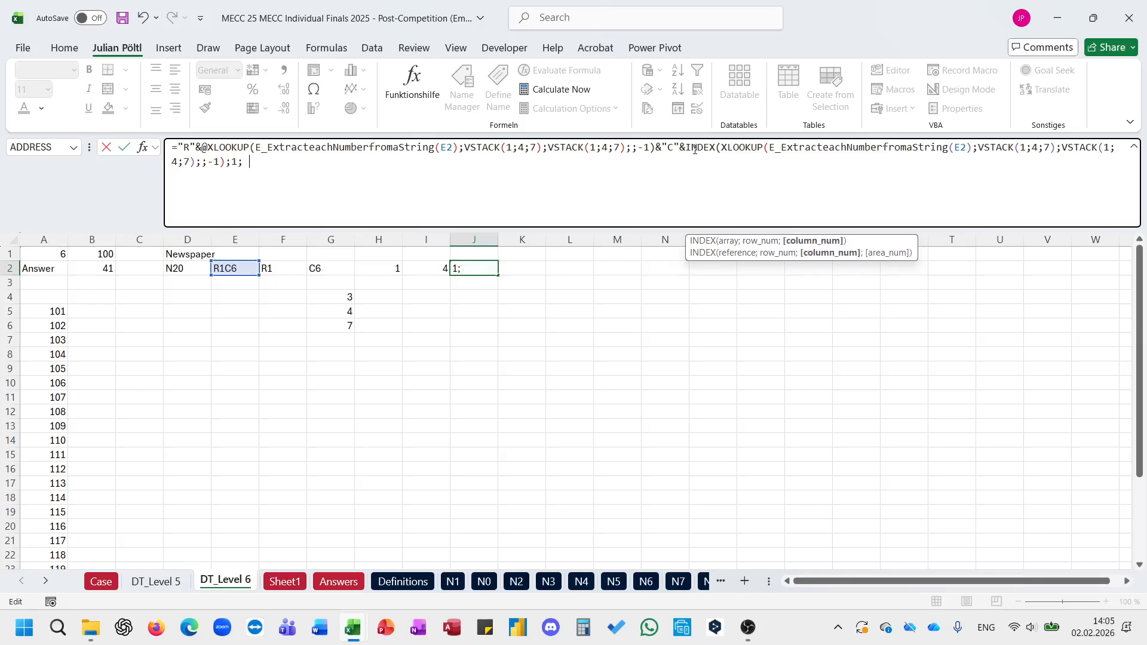
key("ctrl+Return")
Step: Clear the redundant XLOOKUP helper formula from H2:I2
key("Left")
key("Left")
key("Delete")
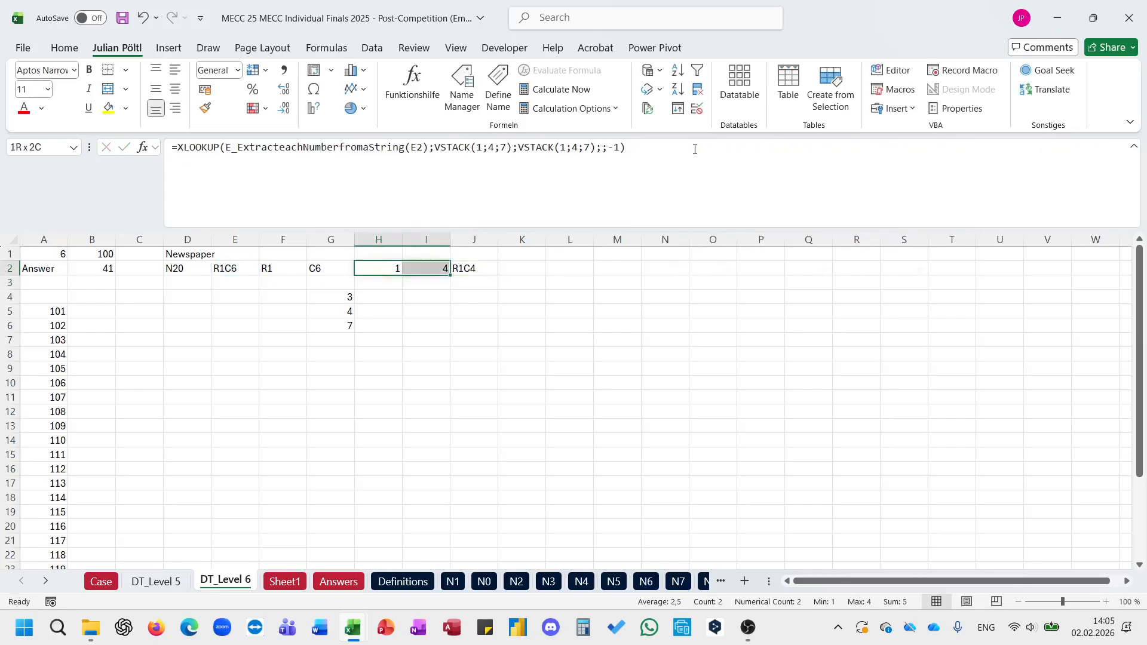
key("Left")
key("Left")
key("Right")
key("Right")
key("Right")
key("Right")
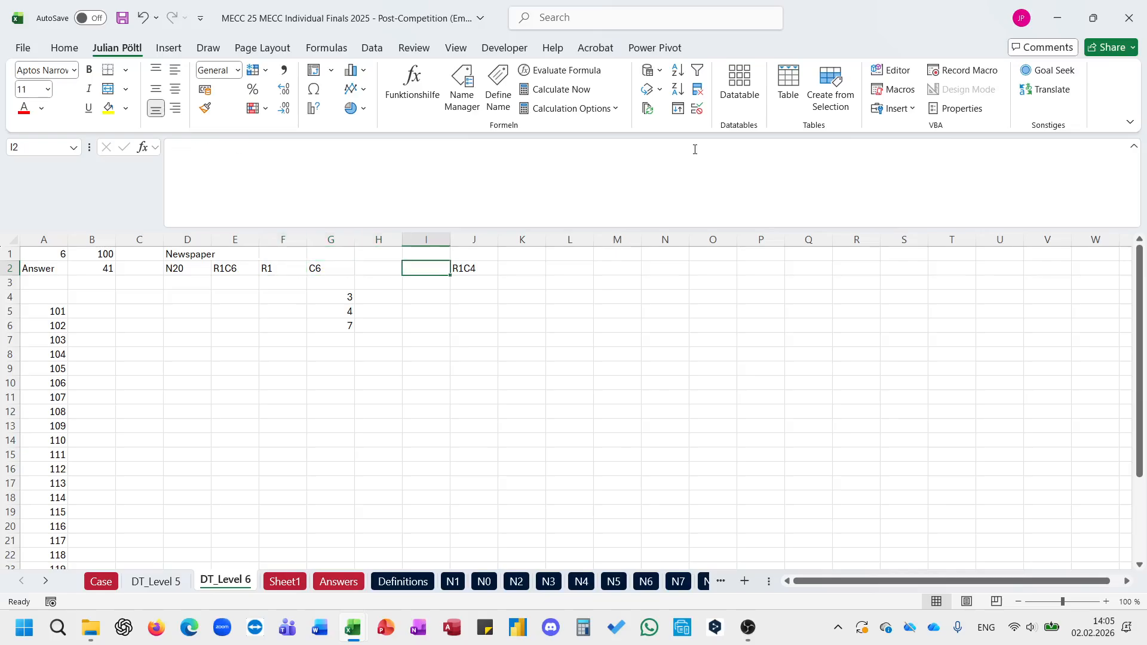
left_click(695, 149)
key("Escape")
Step: Replace the F2 reference in G4's first FILTER condition with LEFT(E2;2) copied from F2
left_click(295, 267)
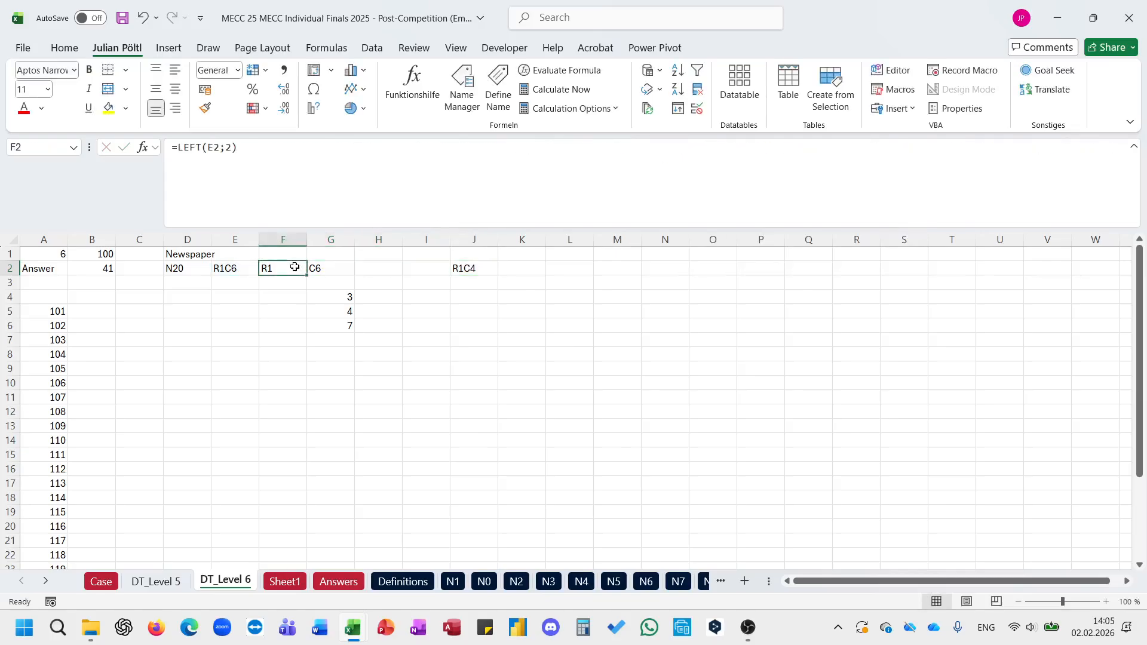
left_click(345, 297)
left_click(377, 175)
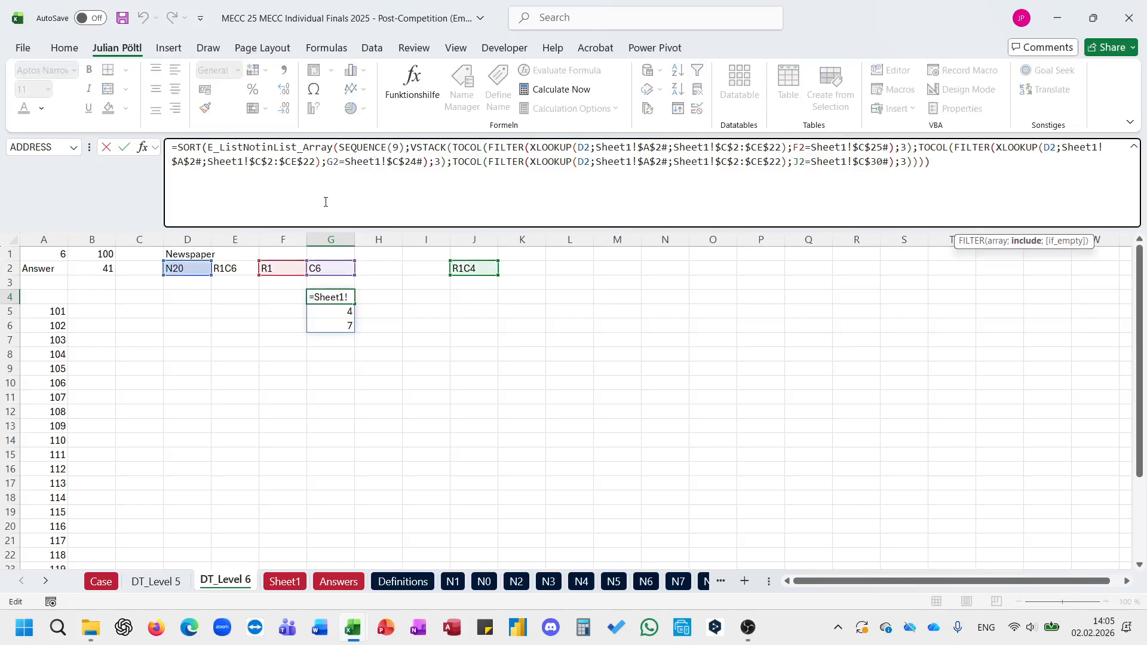
left_click(281, 268)
left_click_drag(305, 185, 180, 160)
key("ctrl+c")
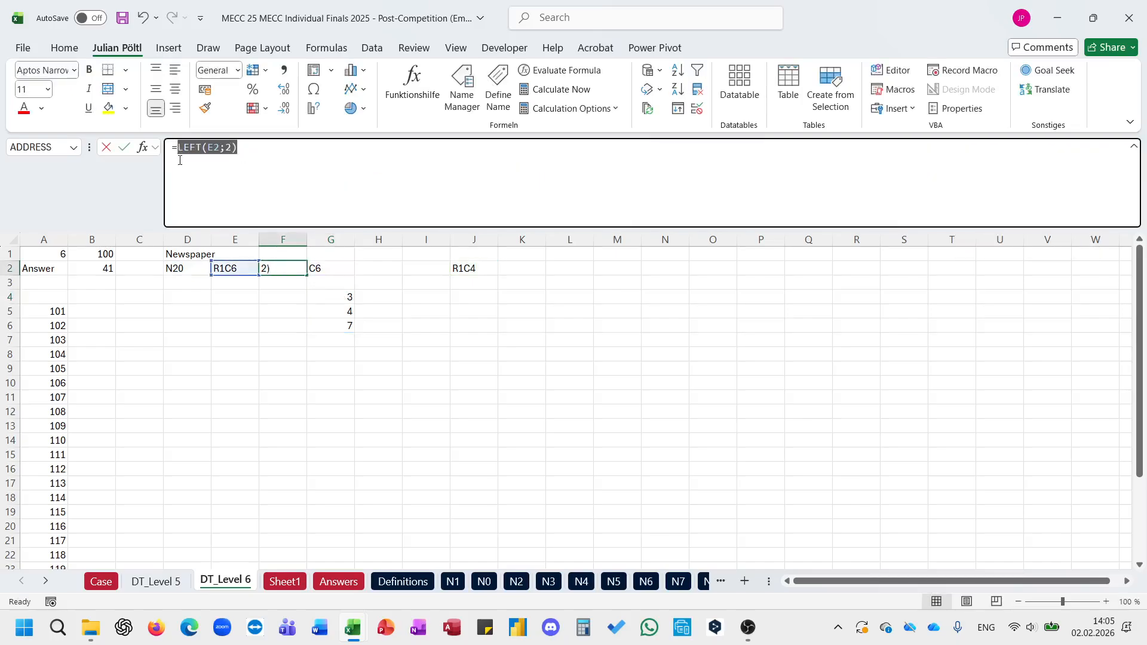
key("Escape")
left_click(349, 296)
left_click(619, 159)
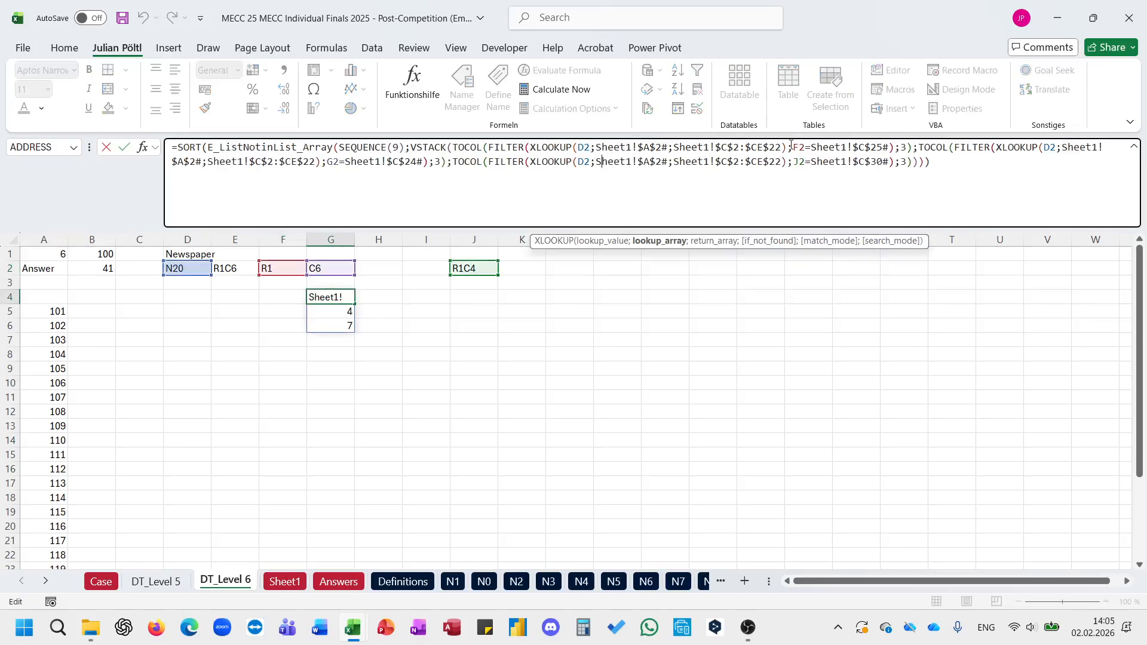
double_click(800, 147)
key("ctrl+v")
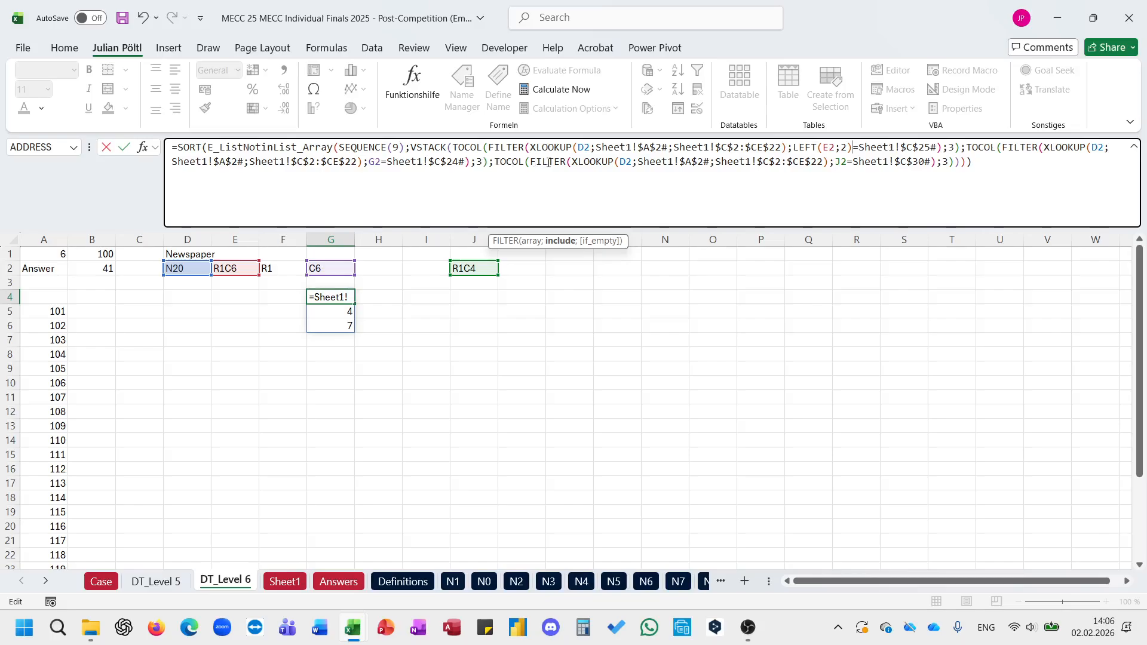
Step: Replace the G2 reference in G4's second FILTER condition with RIGHT(E2;2)
double_click(377, 162)
key("ctrl+v")
double_click(376, 162)
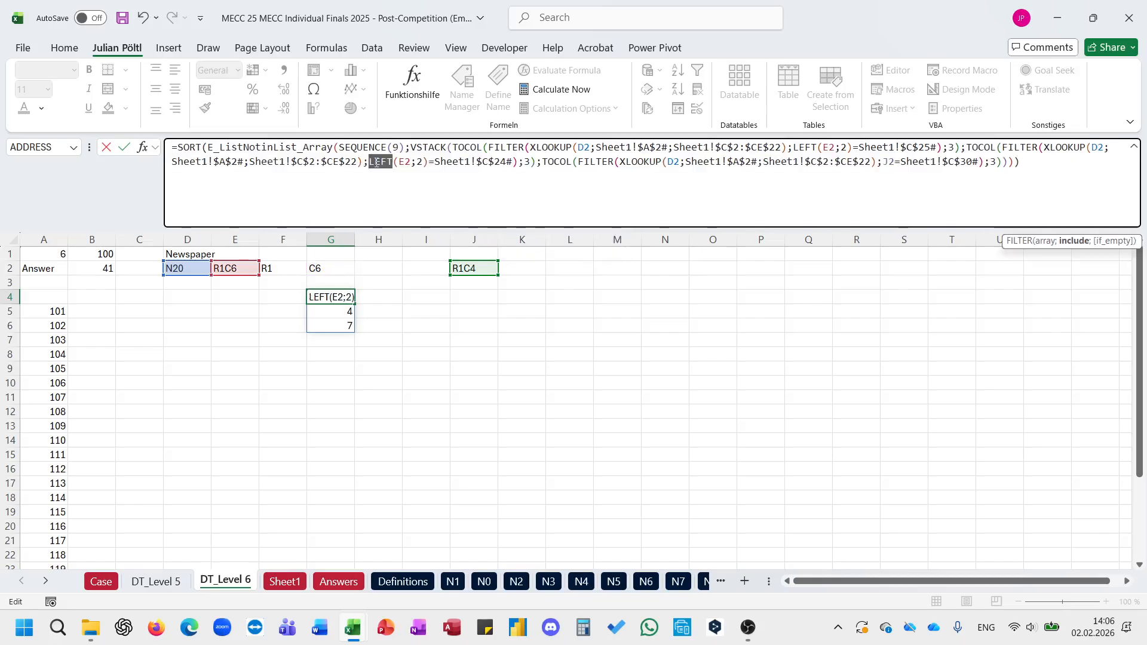
type("RIGHT")
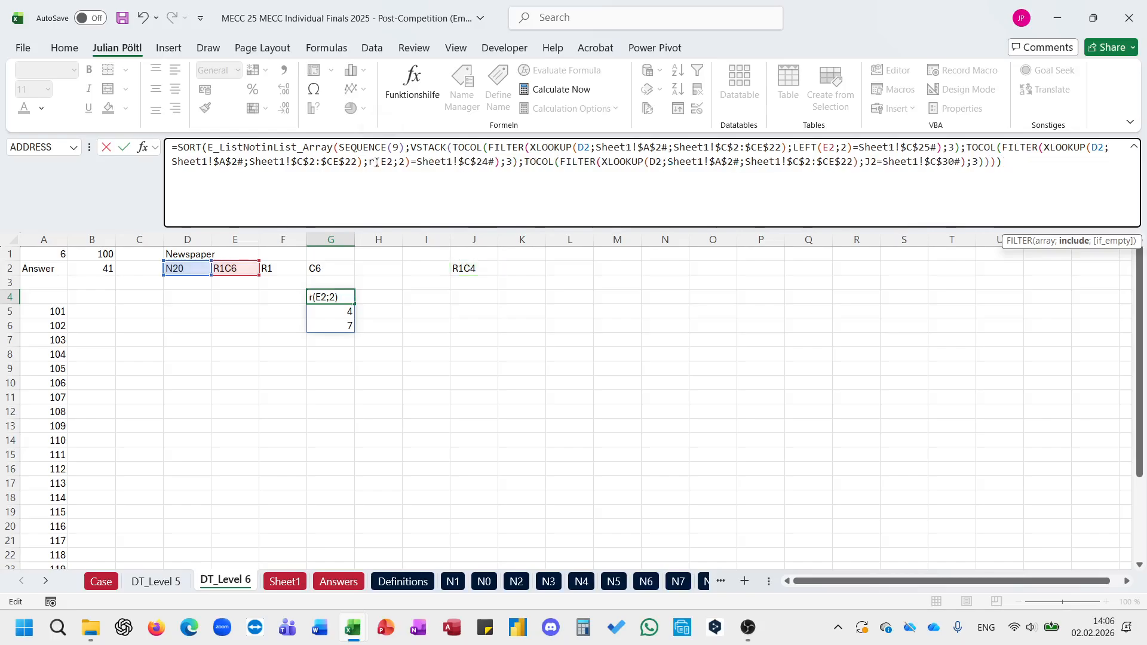
key("Return")
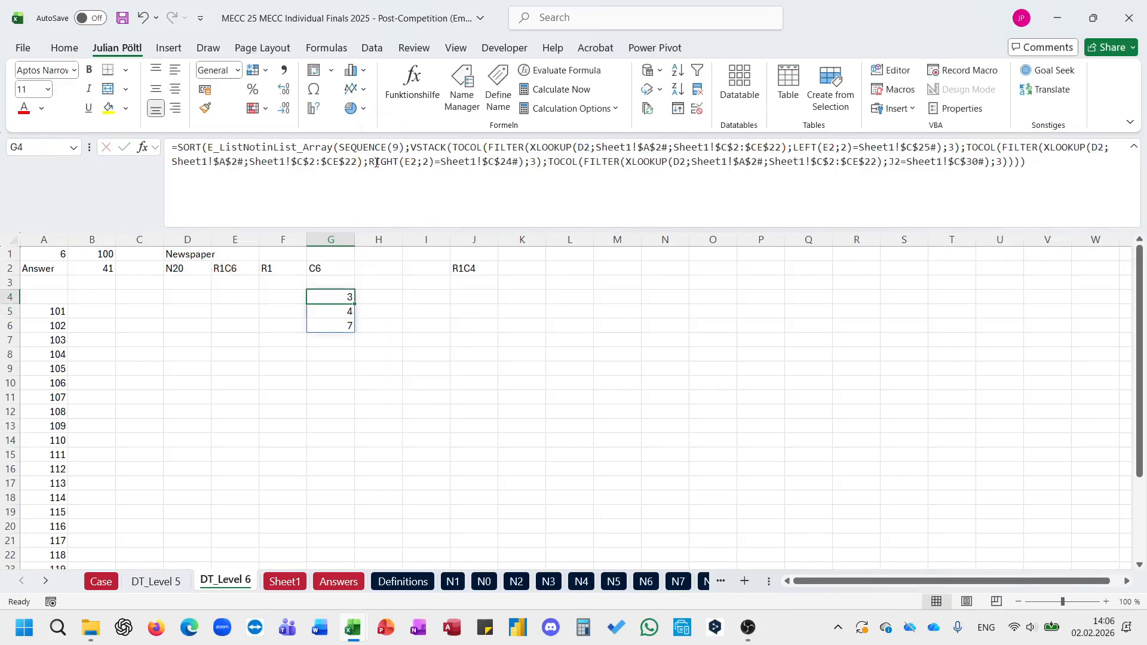
Step: Clear the redundant row and column label formulas from F2:G2
key("Up")
key("Up")
key("Up")
key("shift+Left")
key("Delete")
key("Right")
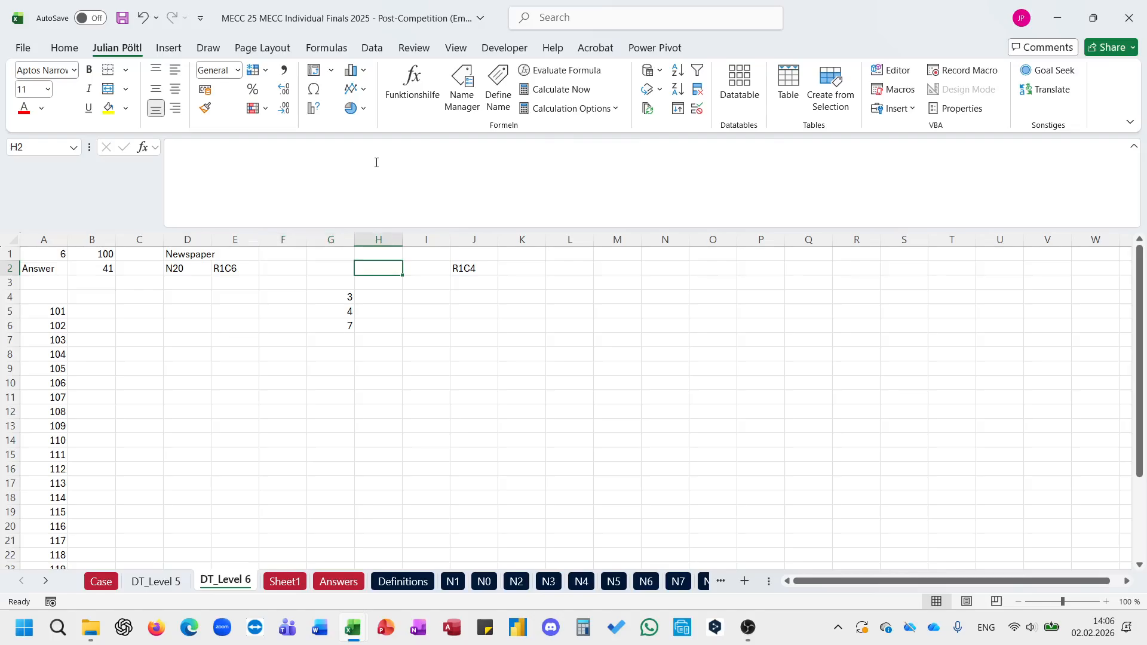
Step: Replace the J2 reference in G4's third FILTER condition with the box label formula copied from J2
key("Right")
key("Right")
key("Right")
key("Left")
left_click(377, 162)
left_click_drag(377, 163, 181, 148)
key("ctrl+c")
key("Escape")
left_click(325, 297)
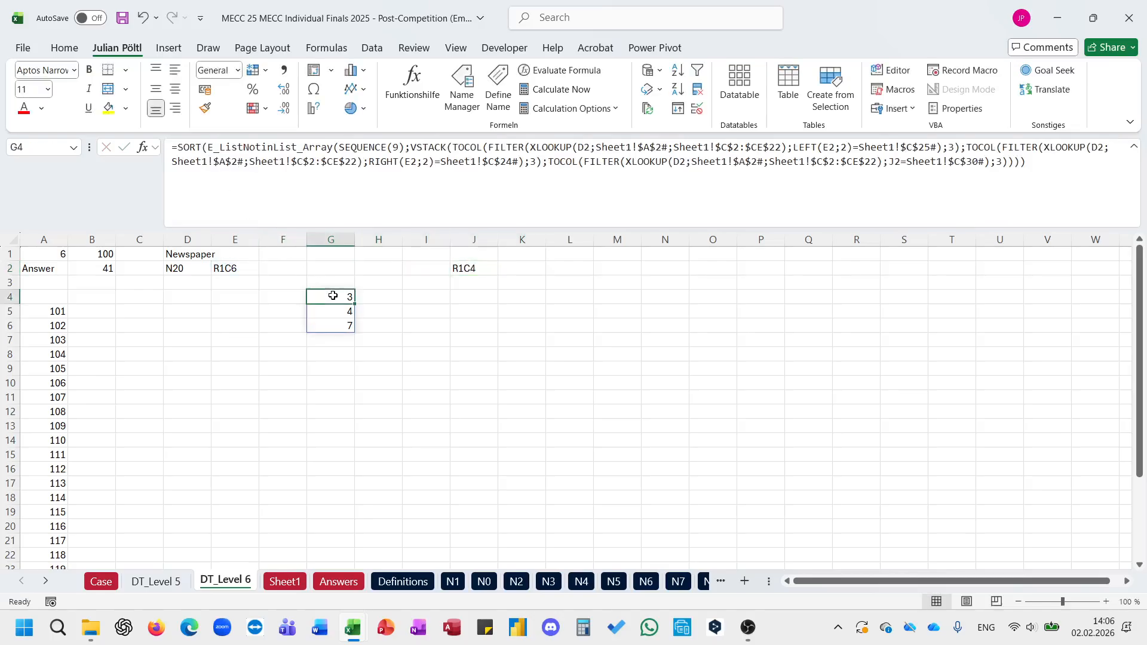
left_click(387, 210)
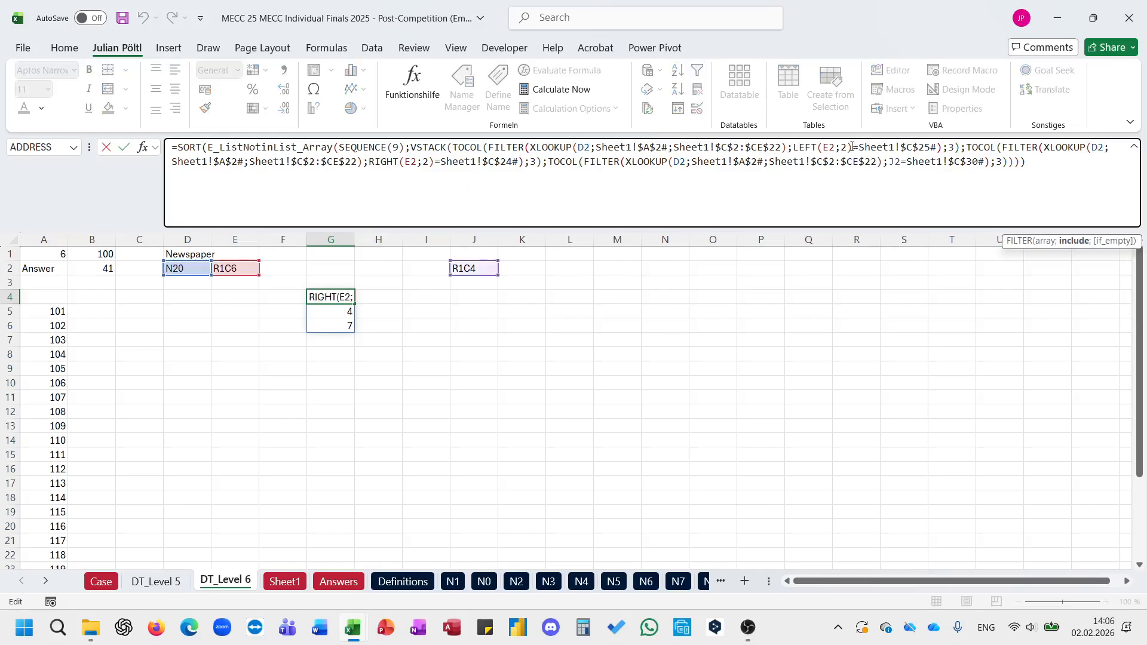
double_click(830, 148)
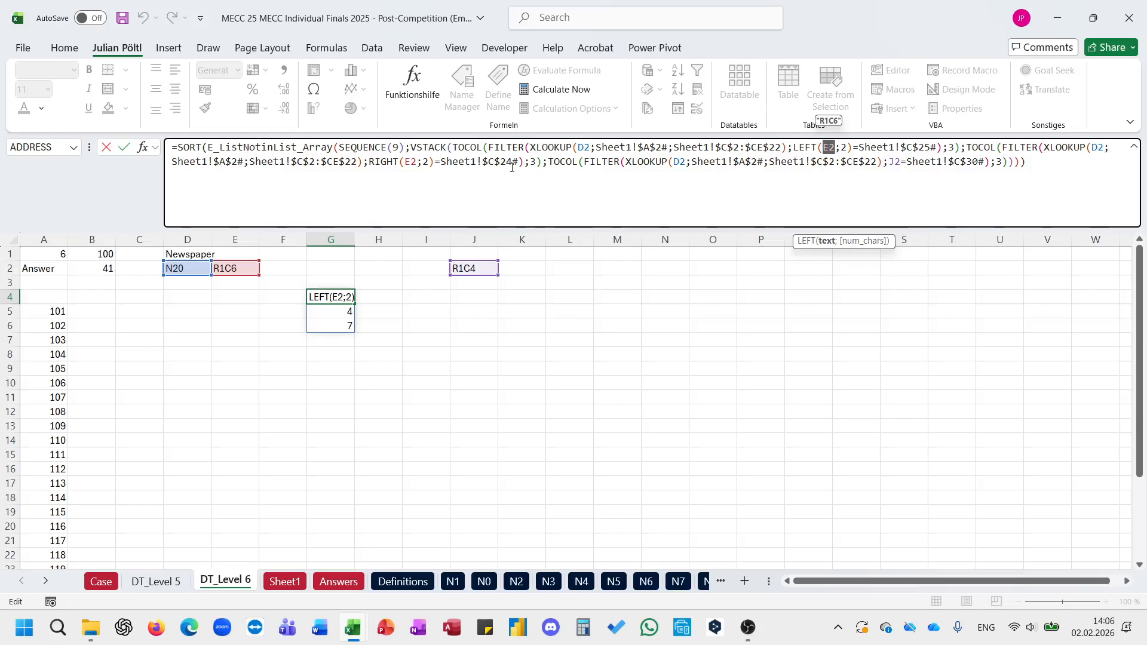
double_click(895, 162)
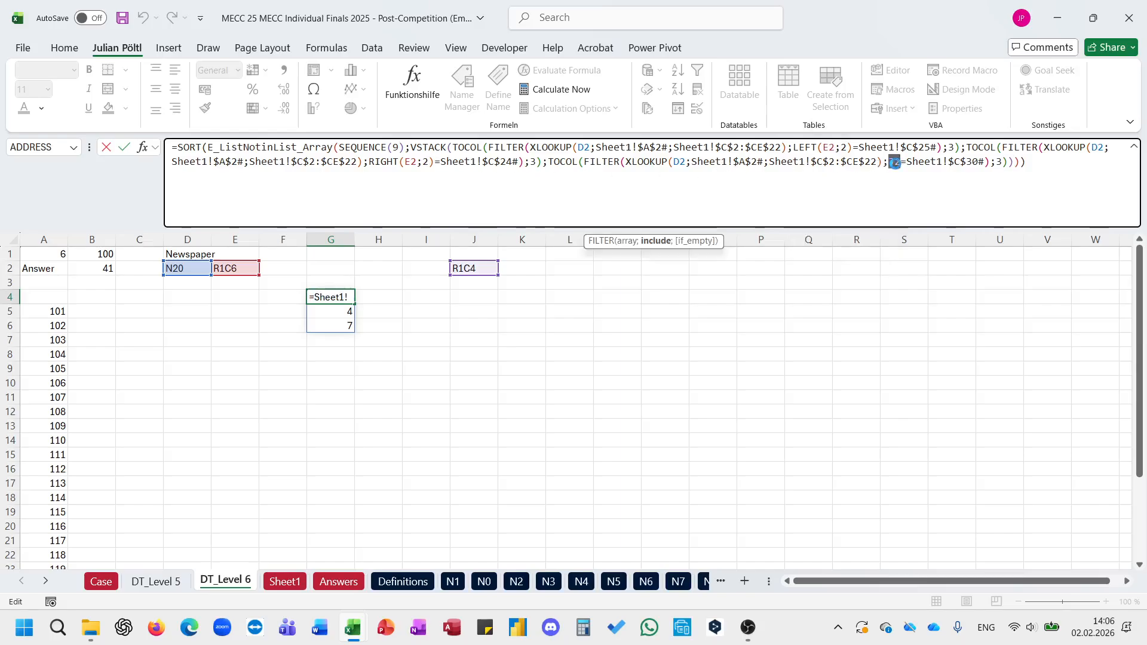
key("ctrl+v")
key("Return")
Step: Clear the redundant box label formula from J2
key("Up")
key("Up")
key("Right")
key("Right")
key("Right")
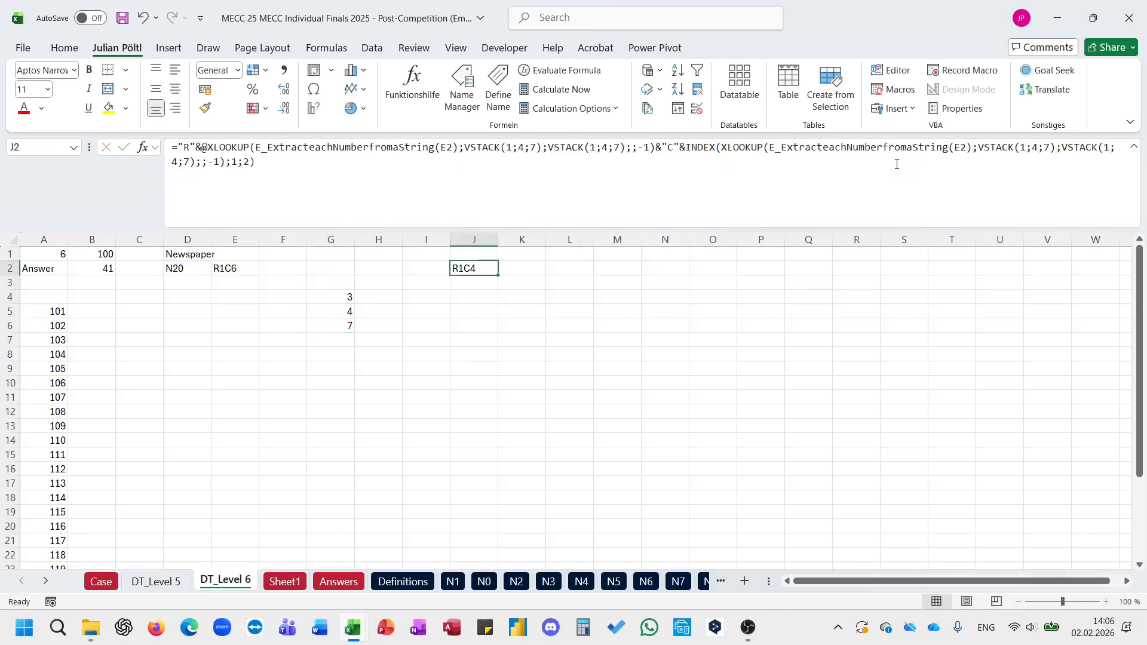
key("Left")
key("Down")
key("Left")
key("Left")
key("Down")
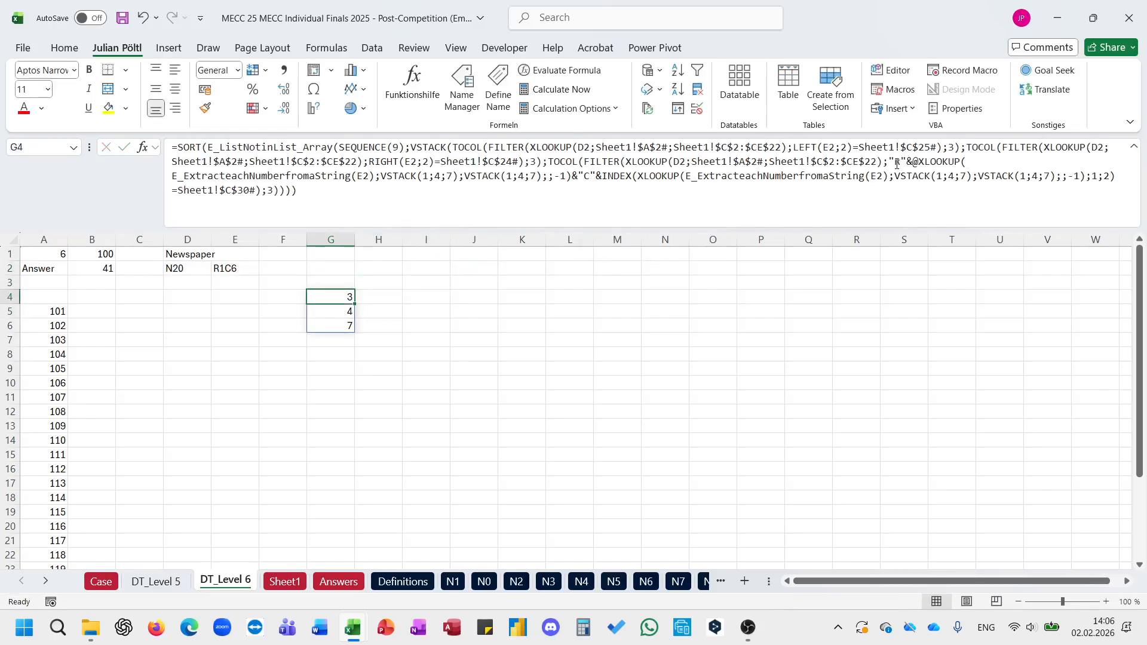
Step: Wrap the SORT formula in G4 in TEXTJOIN with a comma delimiter and the ignore-empty argument left blank
left_click(180, 150)
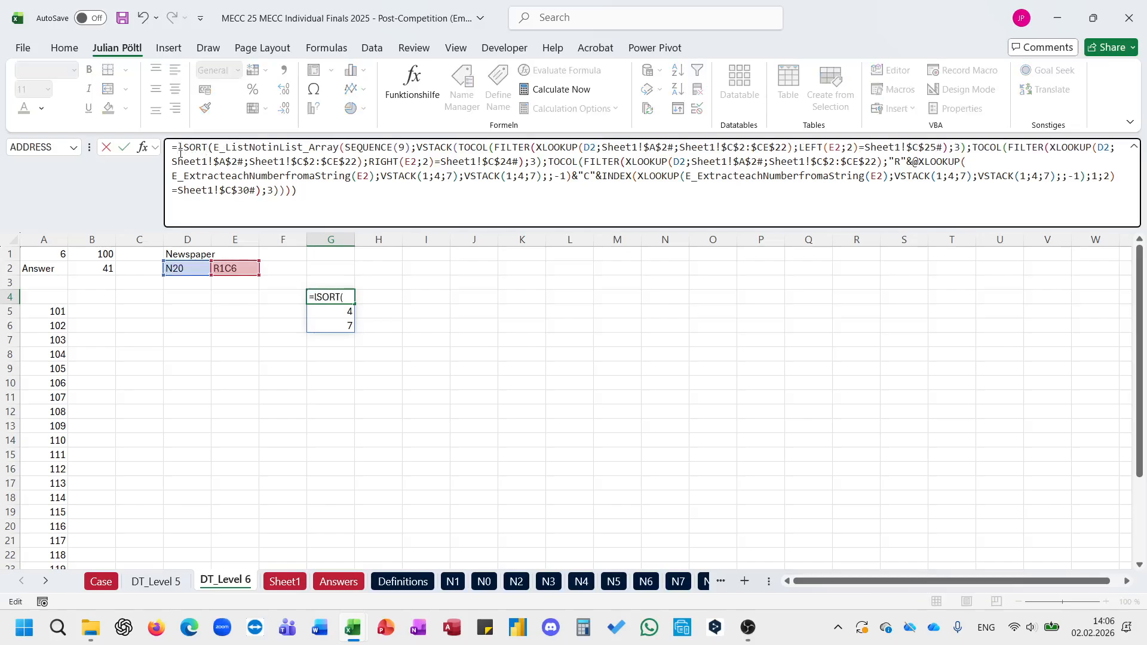
type("len")
key("BackSpace")
key("BackSpace")
key("BackSpace")
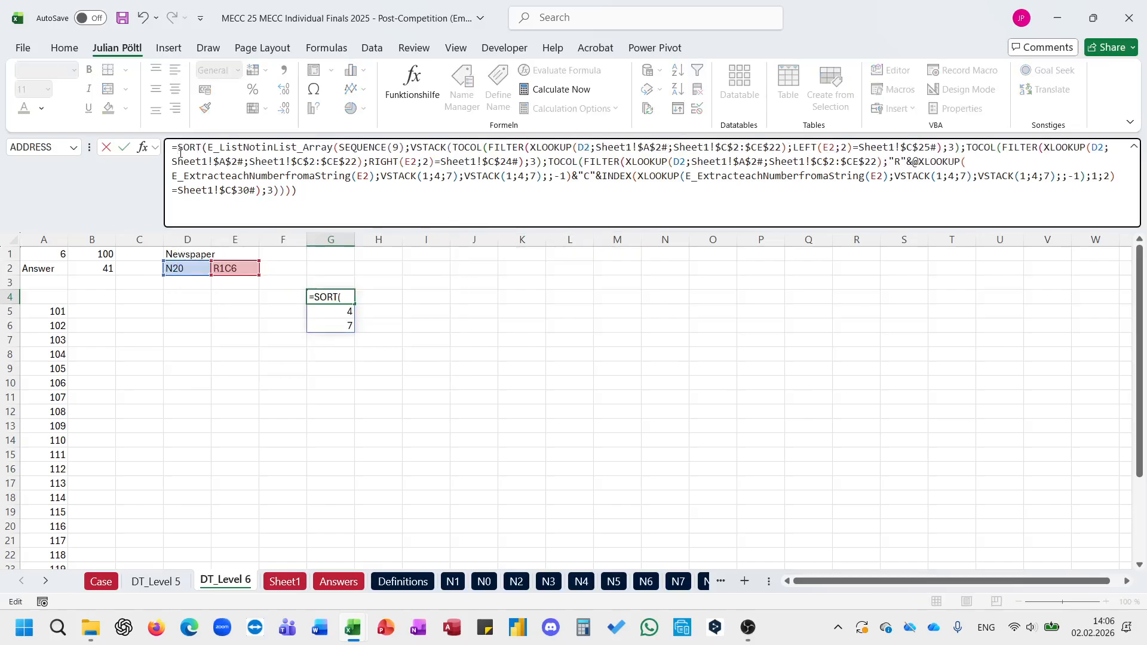
type("textj")
key("Tab")
type("\",\";;")
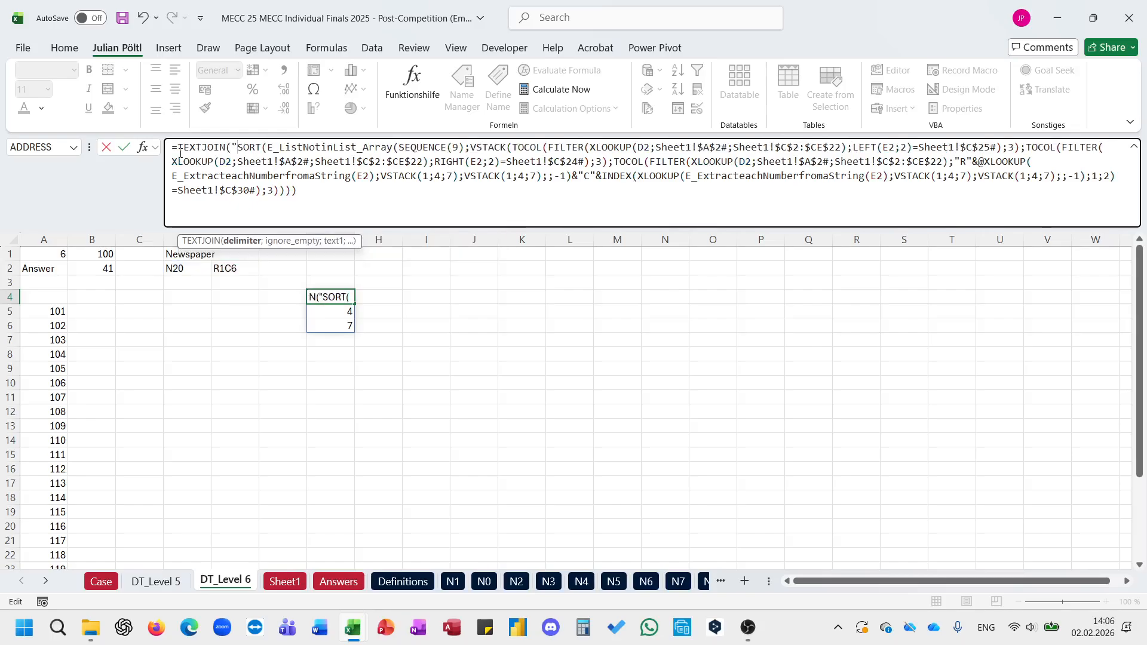
key("ctrl+End")
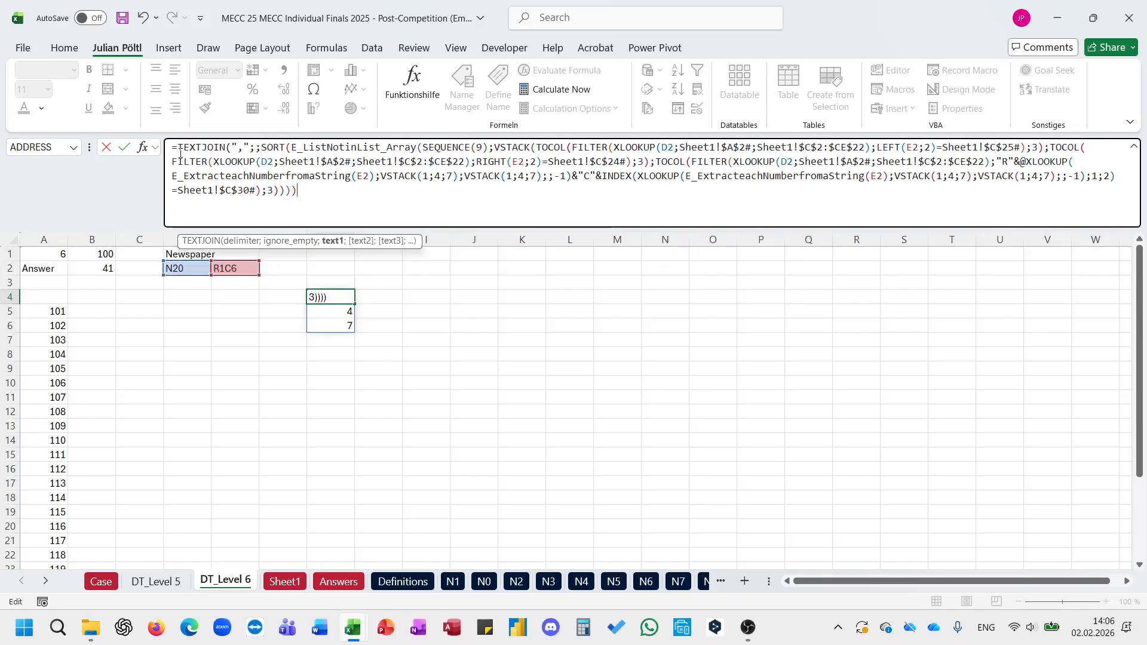
type(")")
key("Return")
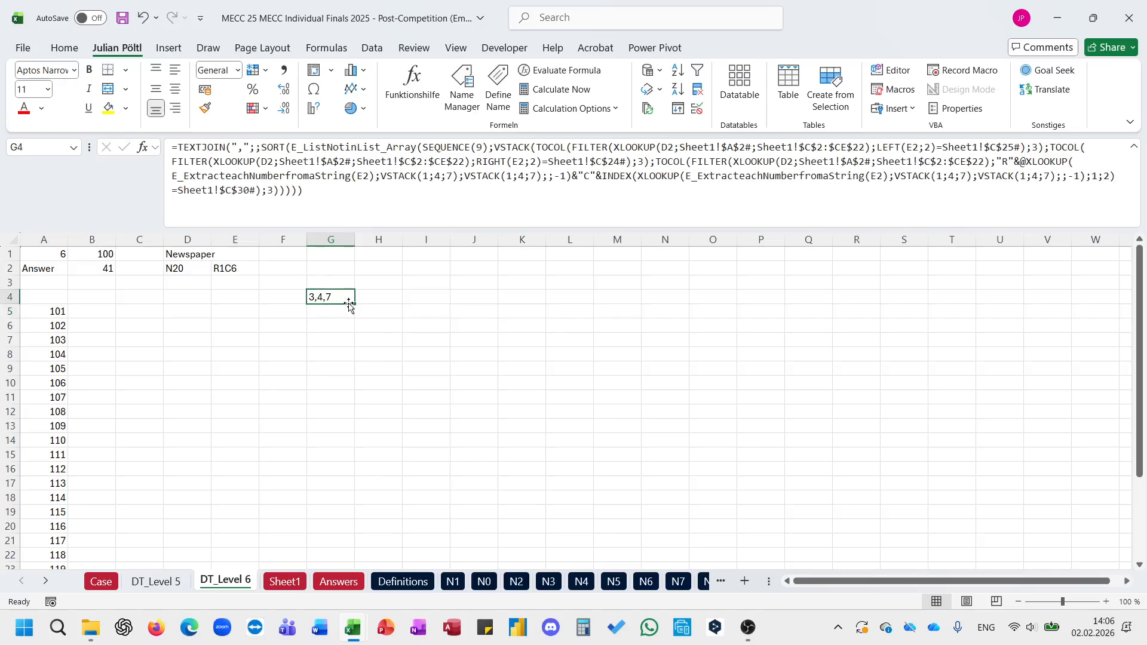
Step: Move the TEXTJOIN formula from G4 to G2
left_click_drag(340, 291, 309, 269)
left_click(244, 266)
left_click(272, 272)
left_click(293, 270)
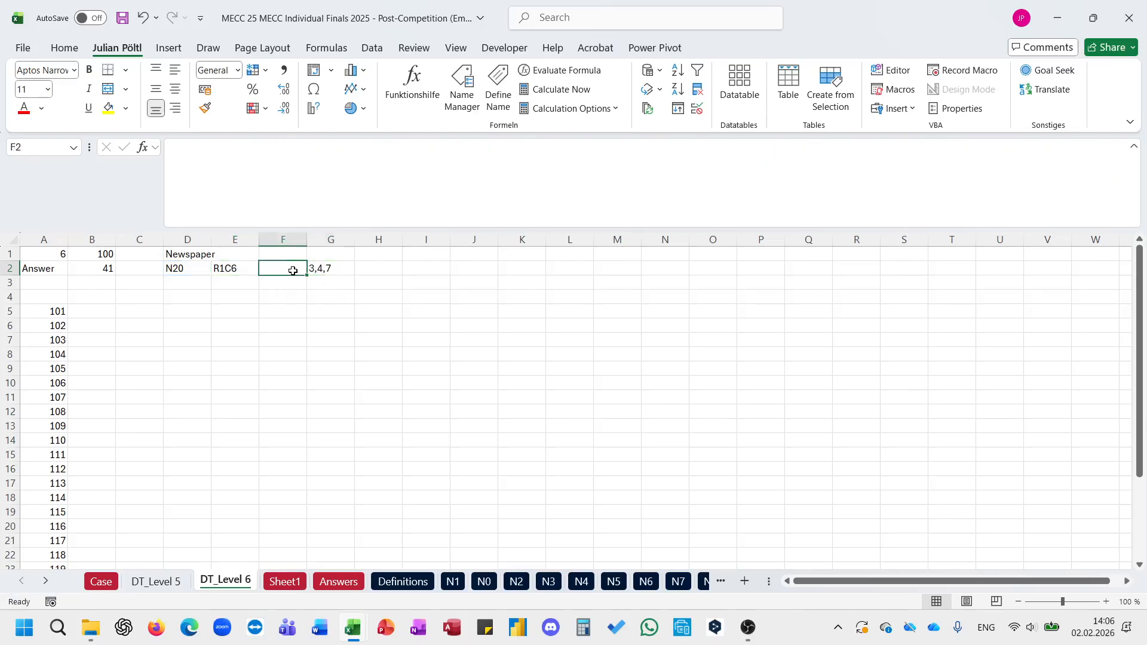
Step: Enter a TOCOL formula in F2 that lists the square labels from Sheet1!C1# in one column
type("=toc")
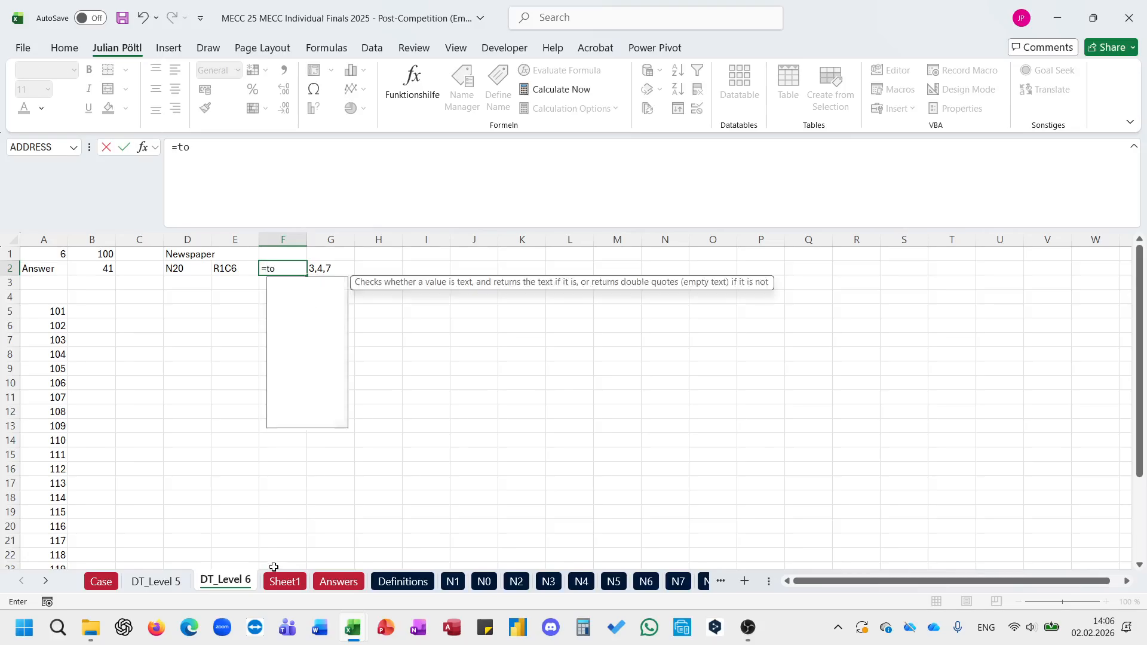
key("Tab")
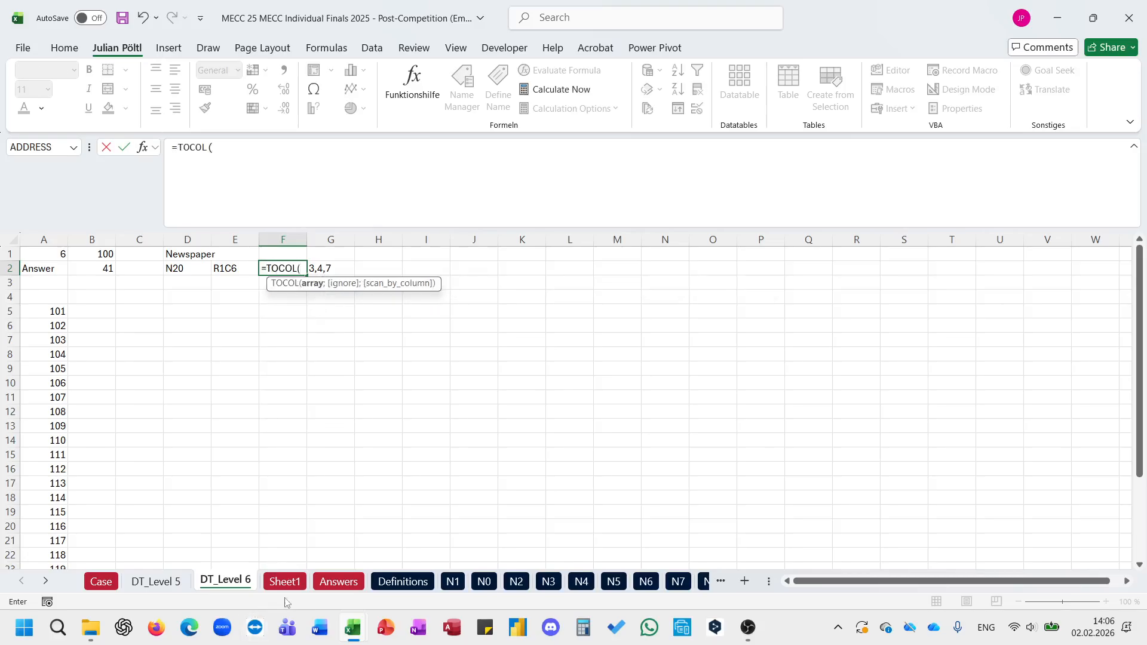
left_click(285, 582)
left_click(238, 514)
key("ctrl+Left")
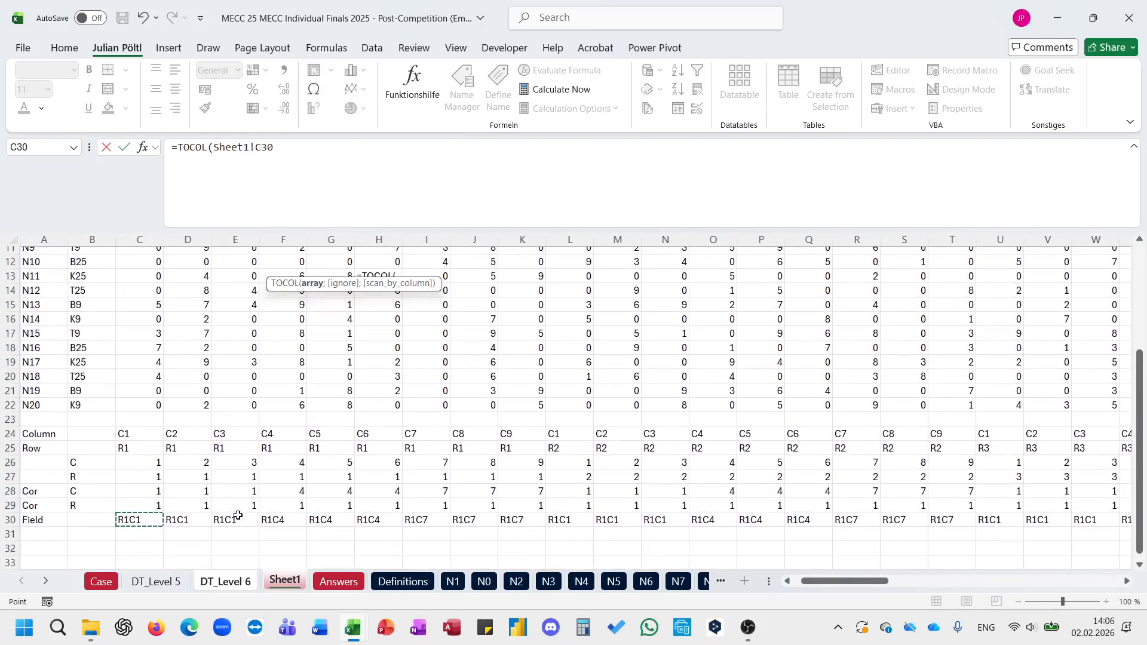
scroll(238, 514, "up", 4)
left_click(147, 258)
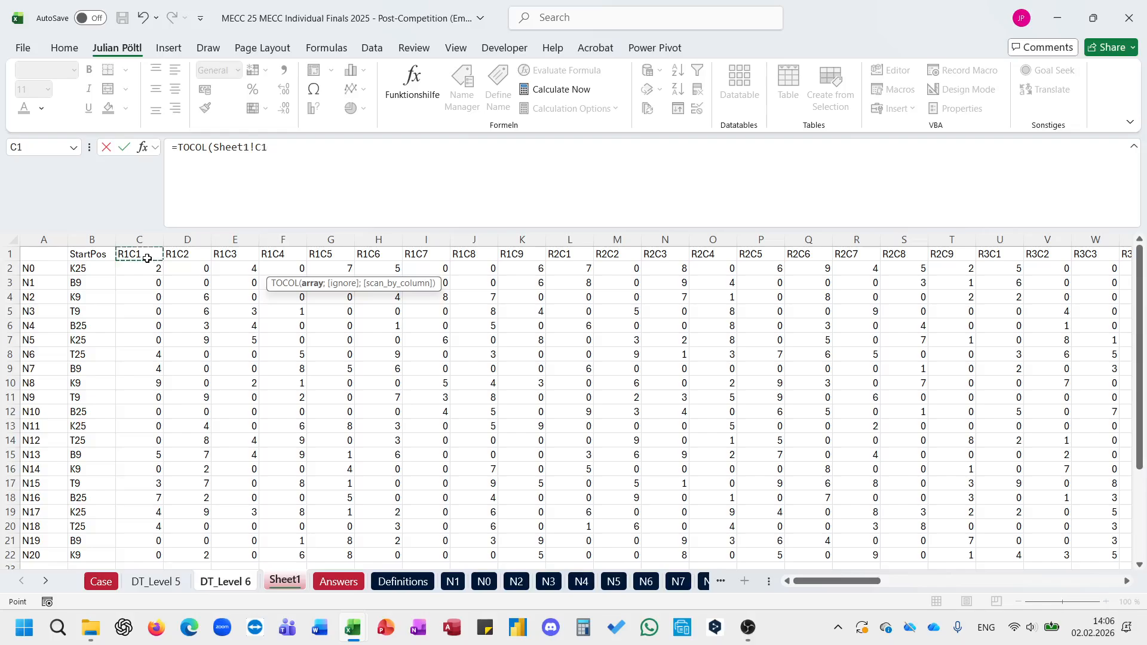
type("#")
key("Return")
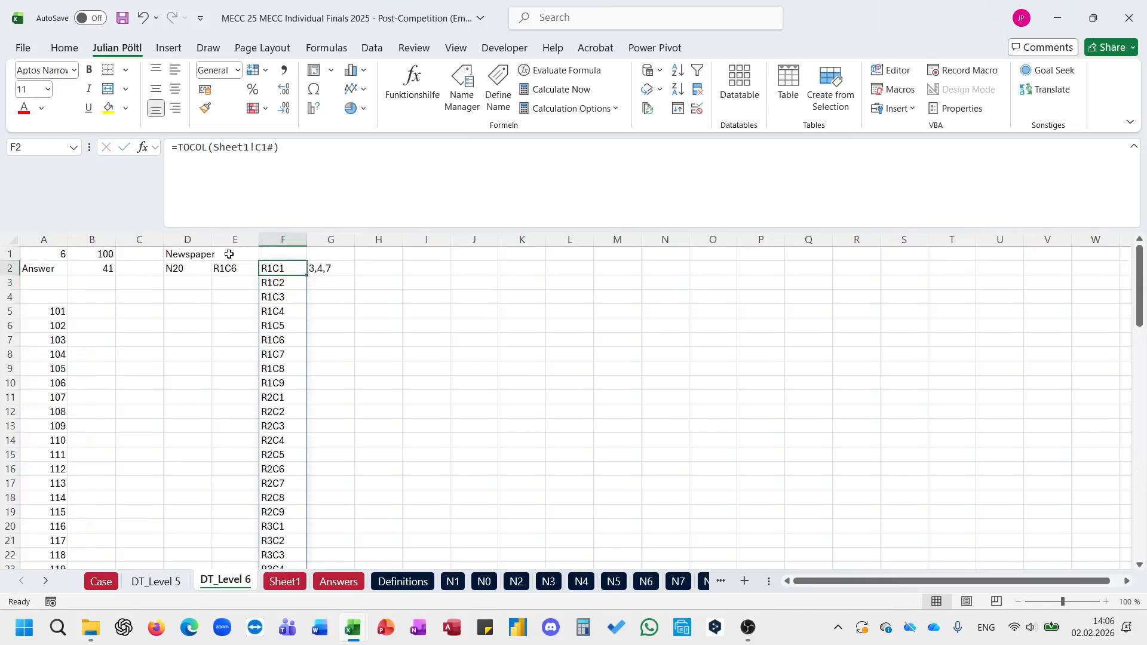
Step: Wrap the TEXTJOIN formula in G2 in MAP over F2# with a LAMBDA that uses parameter A
left_click(325, 269)
left_click(180, 150)
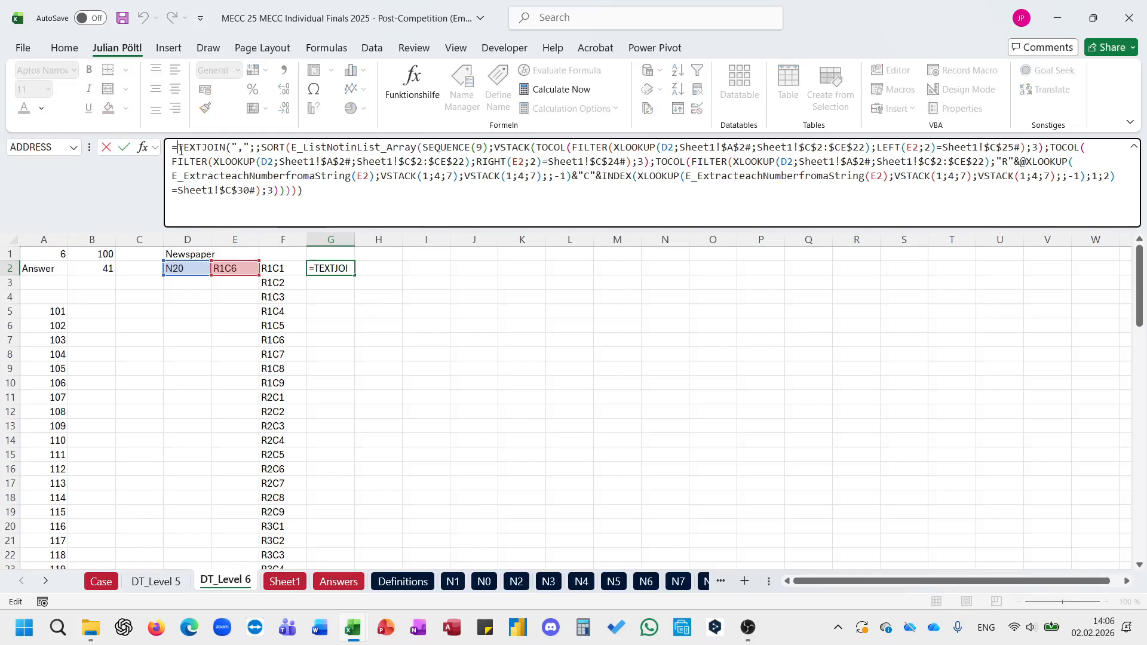
type("MAP(")
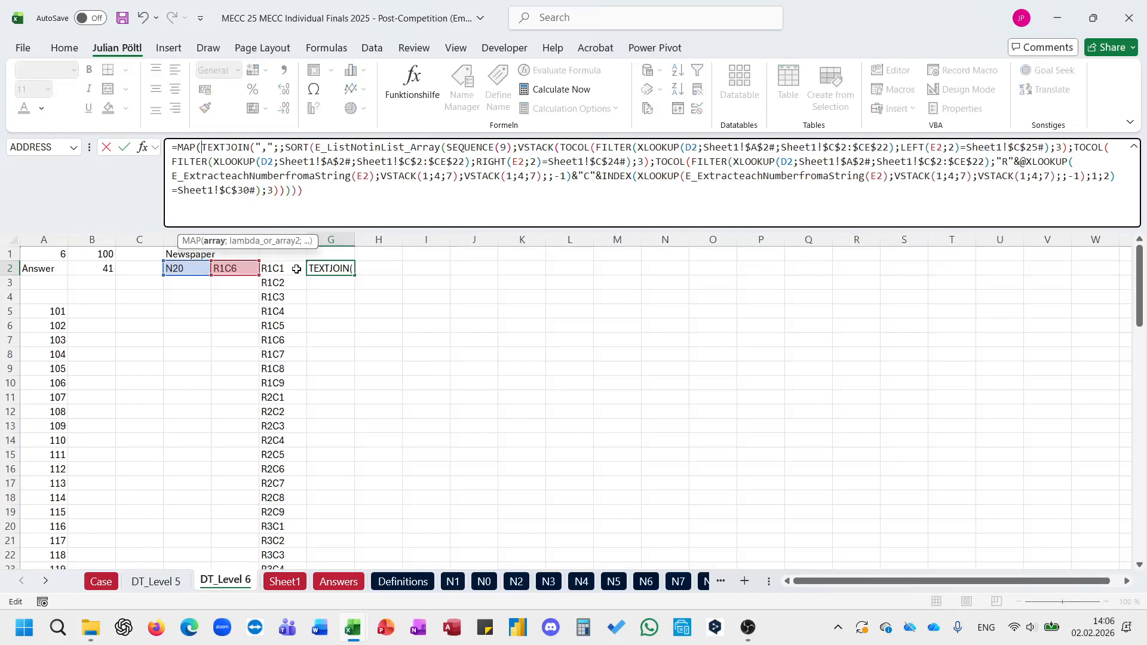
left_click(297, 269)
key("ctrl+shift+Down")
type(";l")
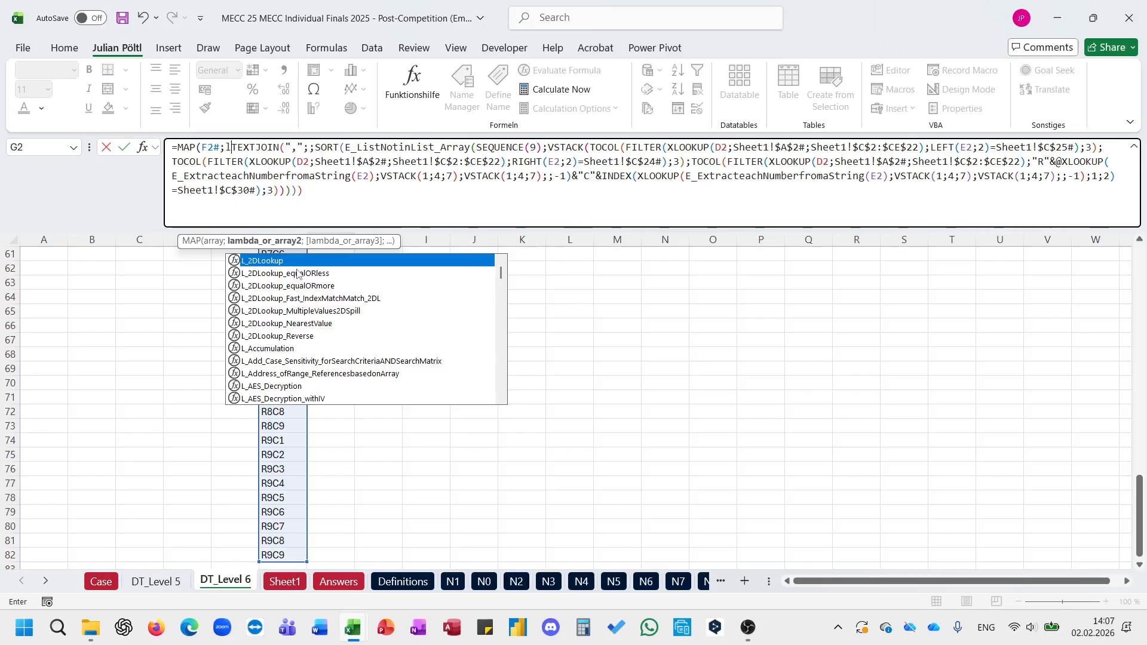
type("a")
double_click(297, 274)
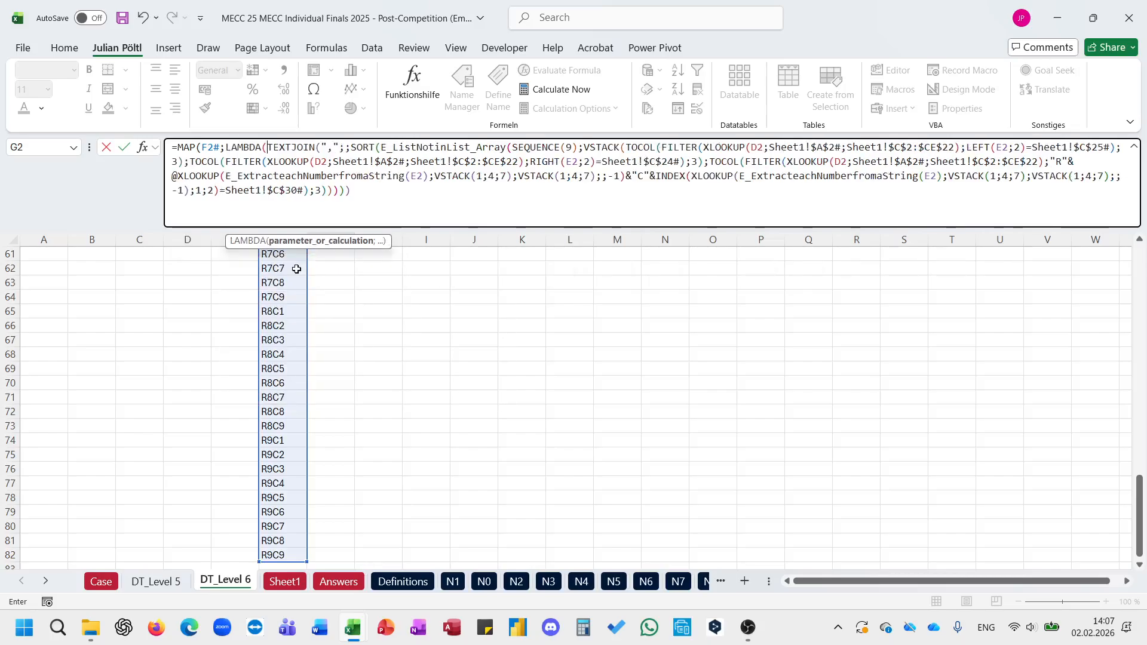
type("A;")
Step: Replace all four E2 references in G2's formula with the LAMBDA parameter A and complete the MAP formula
scroll(464, 300, "up", 20)
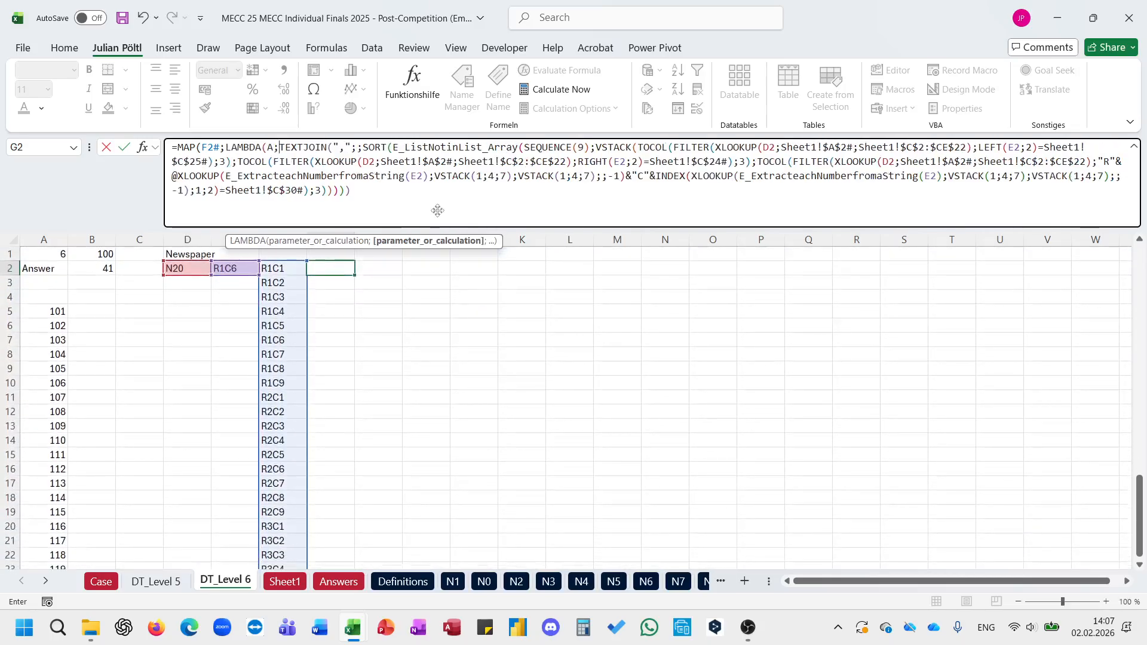
double_click(417, 177)
type("A")
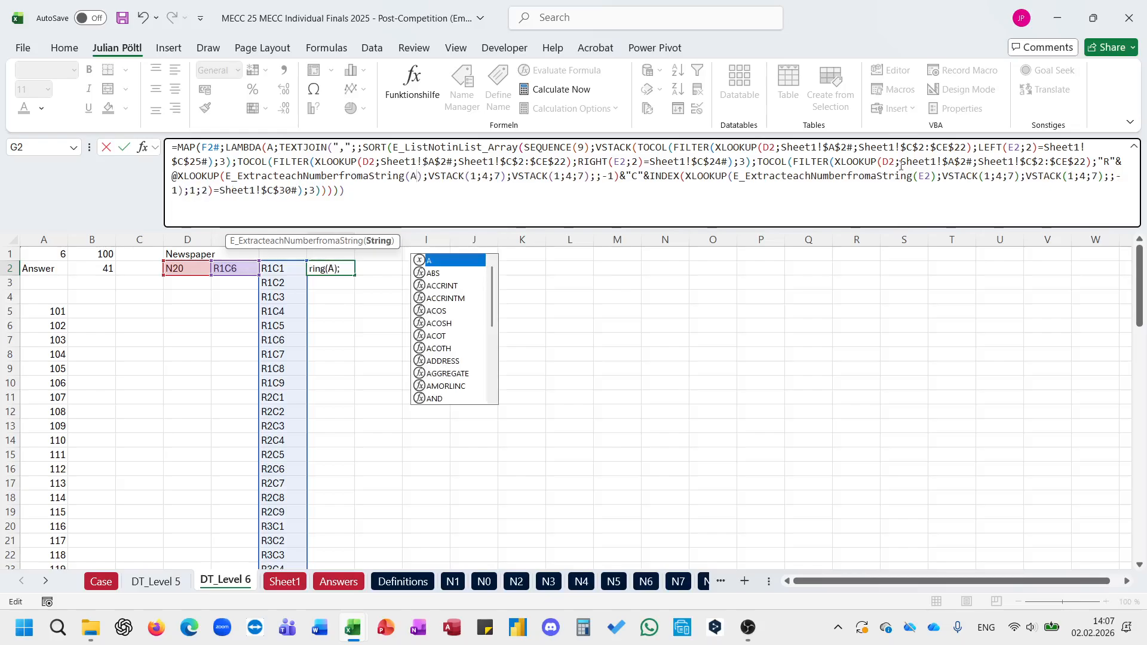
double_click(1016, 147)
type("A")
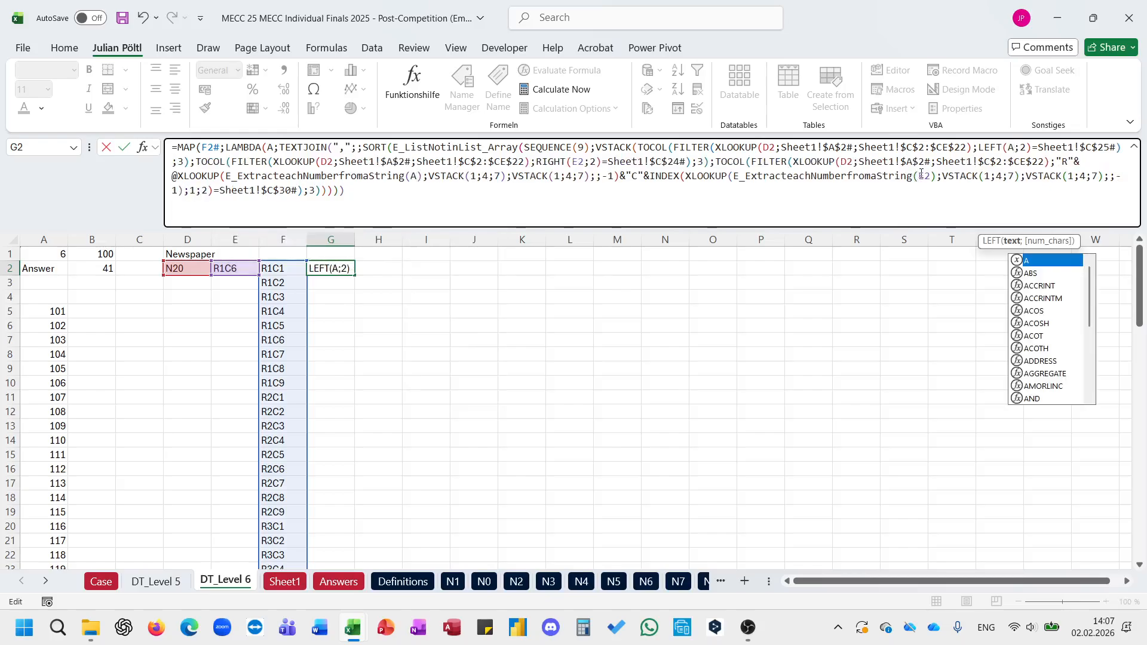
double_click(922, 176)
type("A")
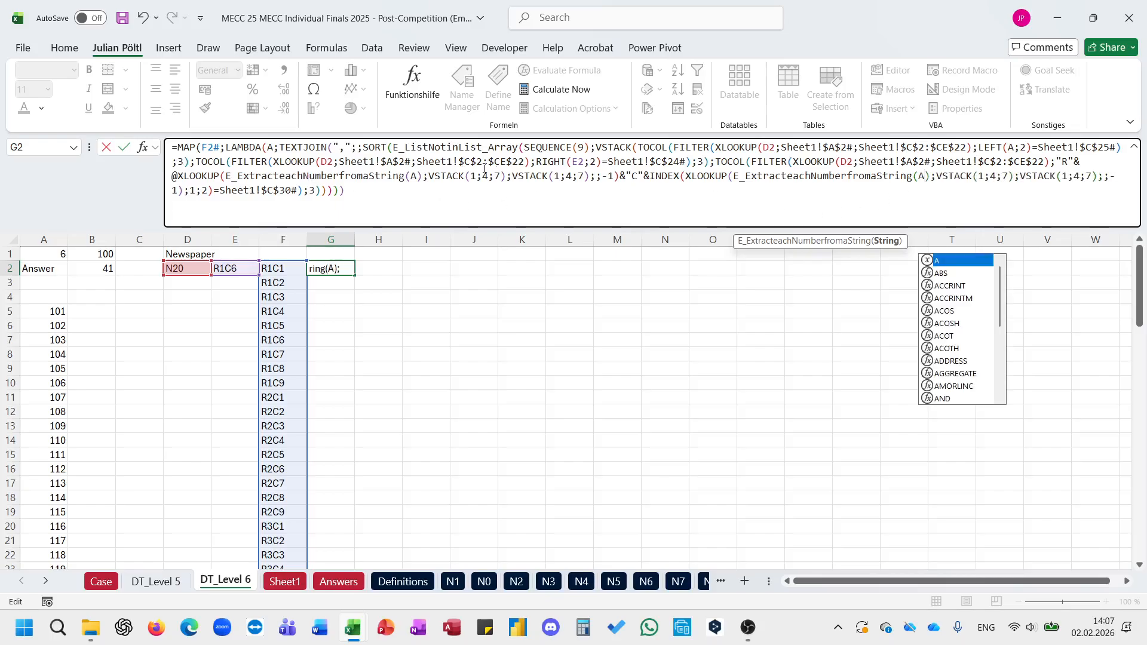
double_click(574, 162)
type("A")
left_click(398, 201)
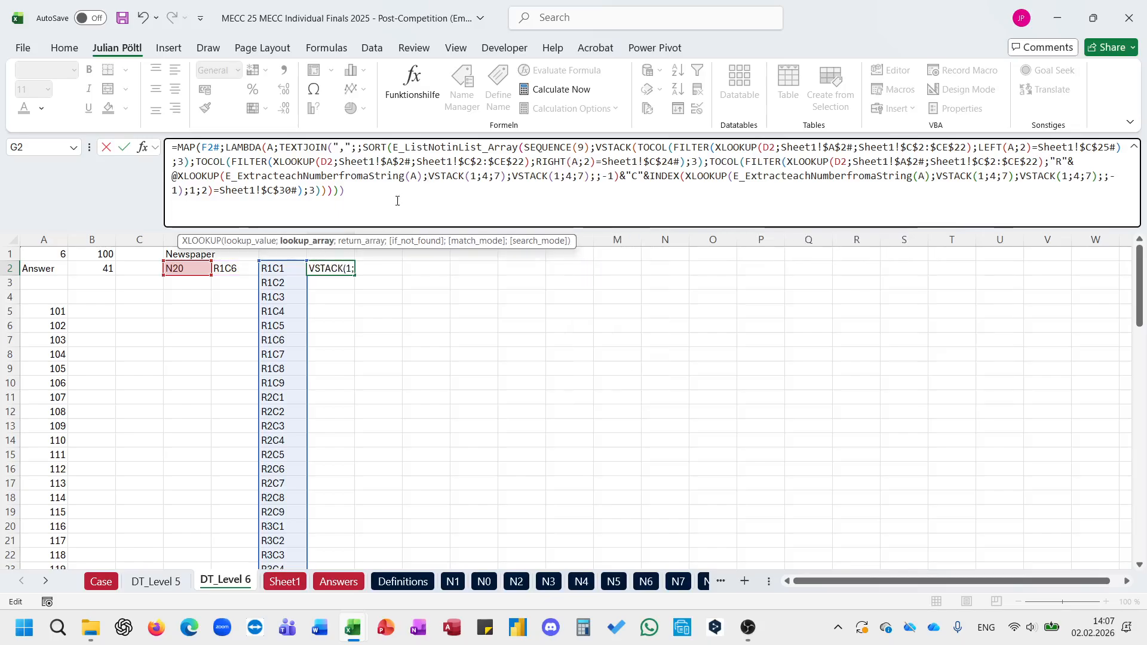
type(")")
key("Return")
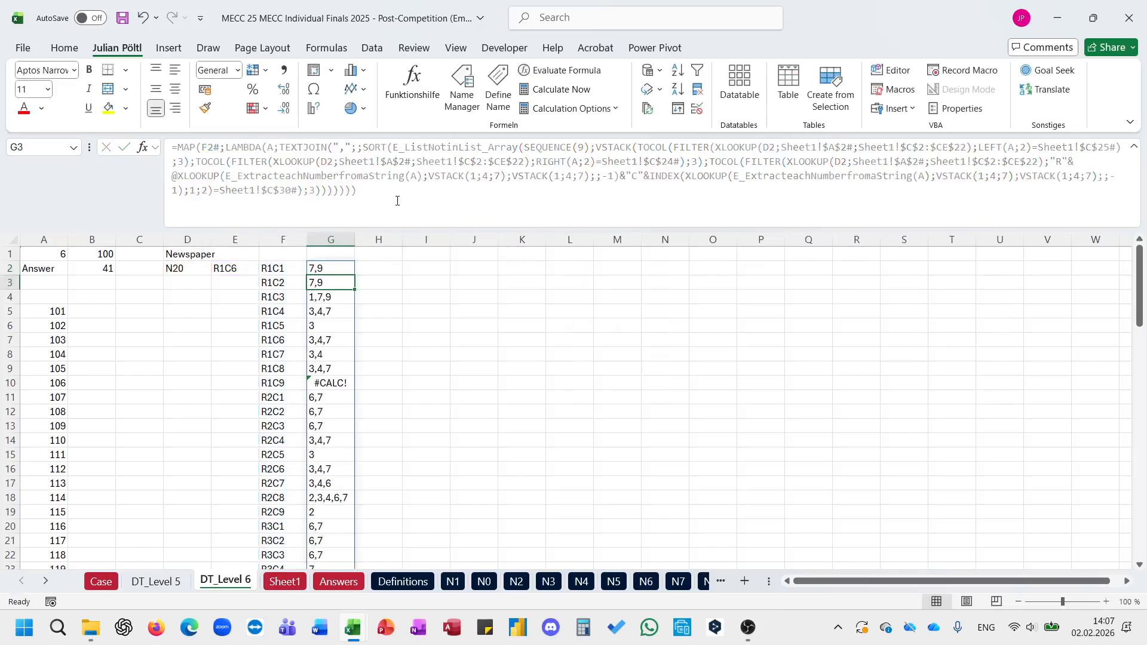
Step: Set the game identifier in B1 to example6
left_click(86, 253)
type("exampl")
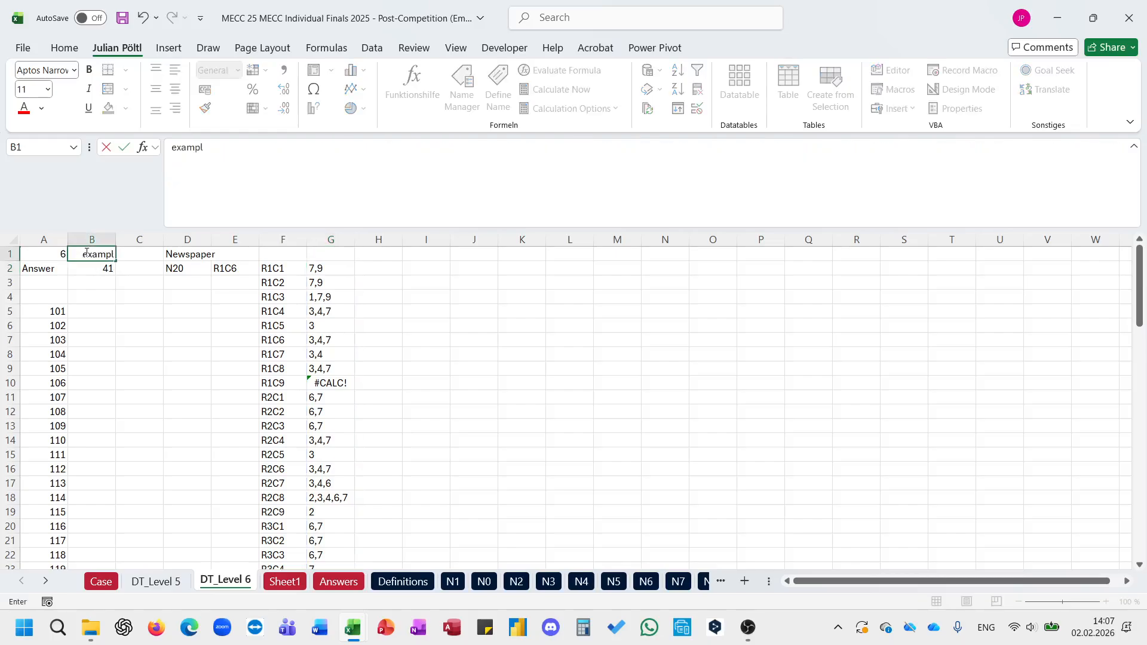
type("e6")
key("Return")
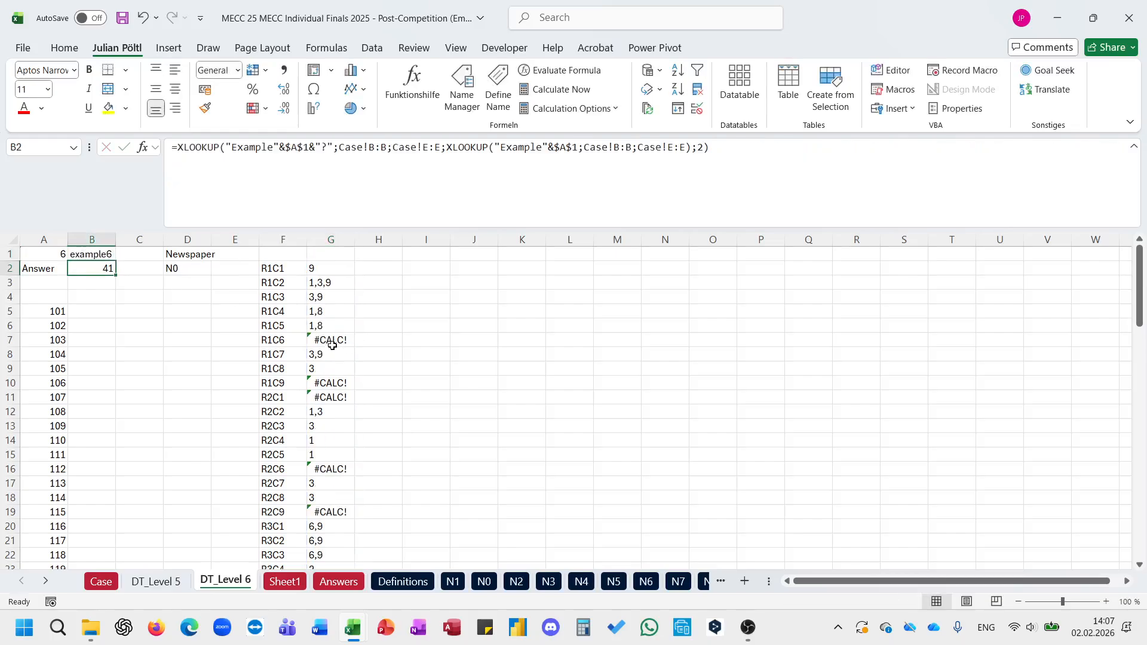
Step: Examine the possible values in column G and compare them with the Level 6 example on the Case sheet
left_click(333, 346)
scroll(332, 341, "down", 15)
scroll(332, 339, "up", 15)
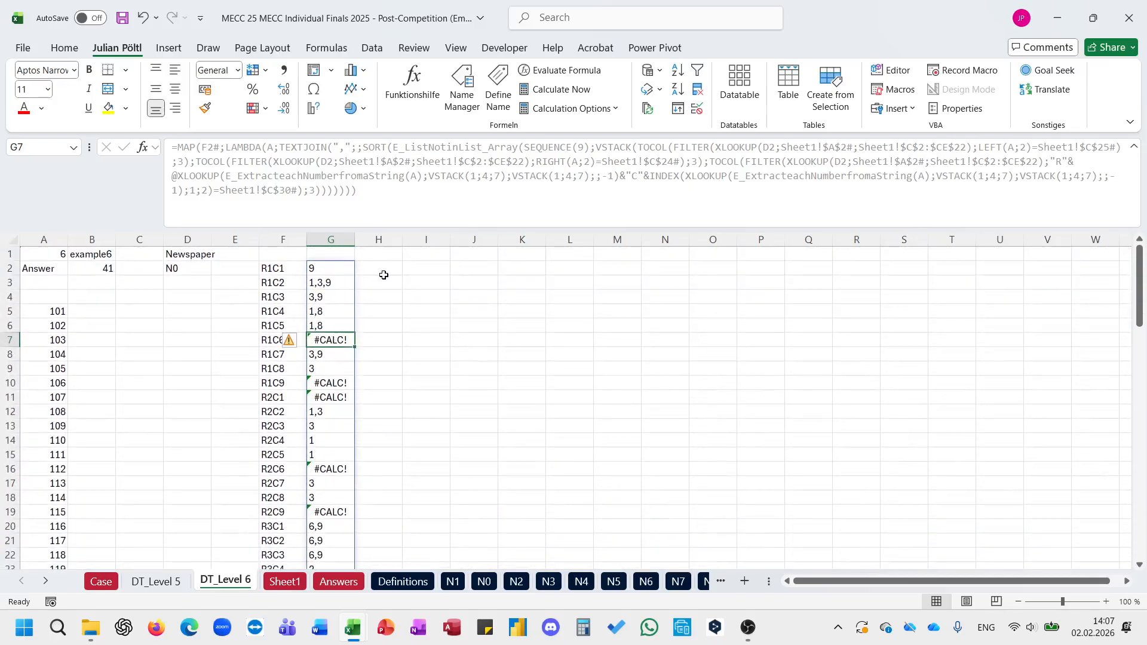
left_click(109, 271)
left_click(101, 582)
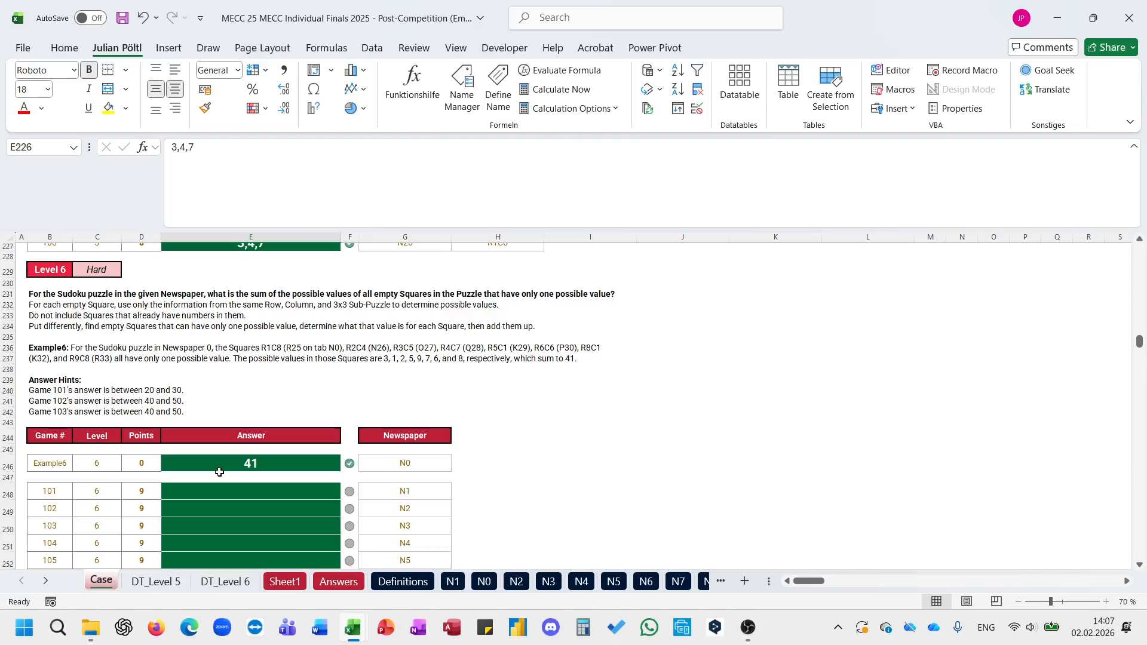
left_click(210, 583)
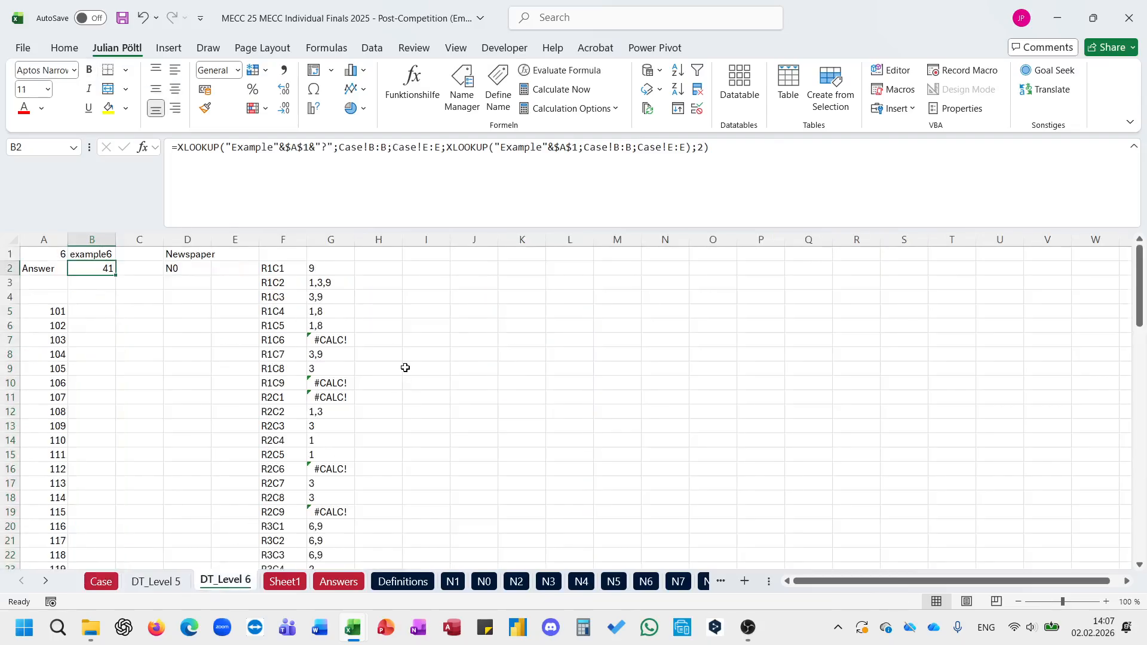
scroll(361, 346, "down", 5)
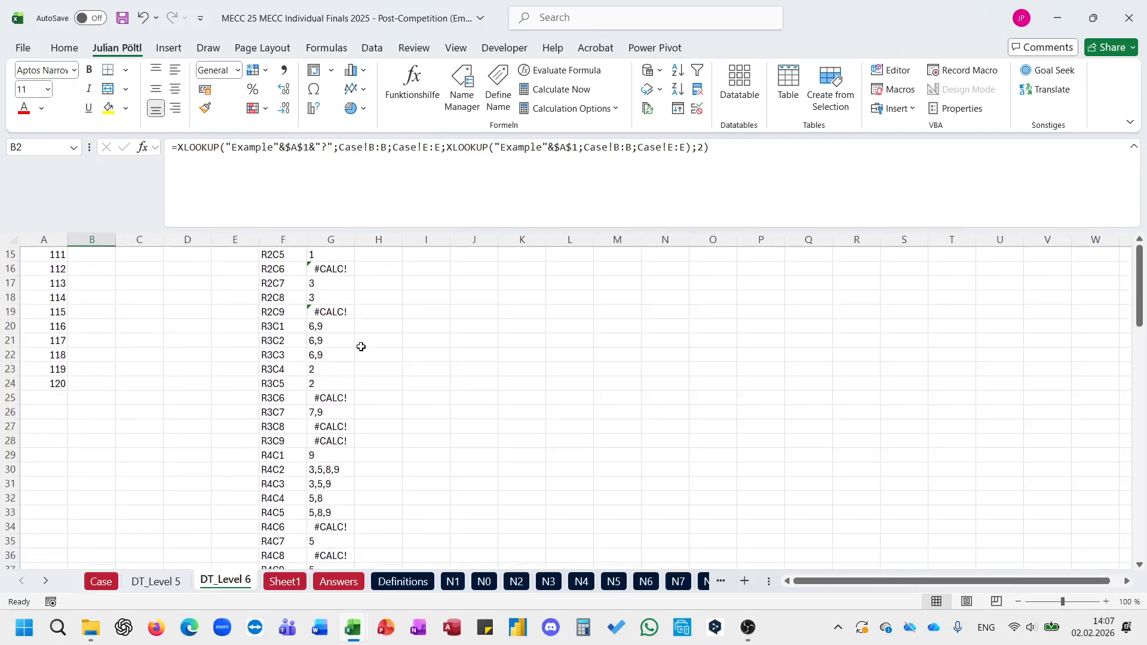
scroll(361, 347, "up", 6)
left_click(329, 269)
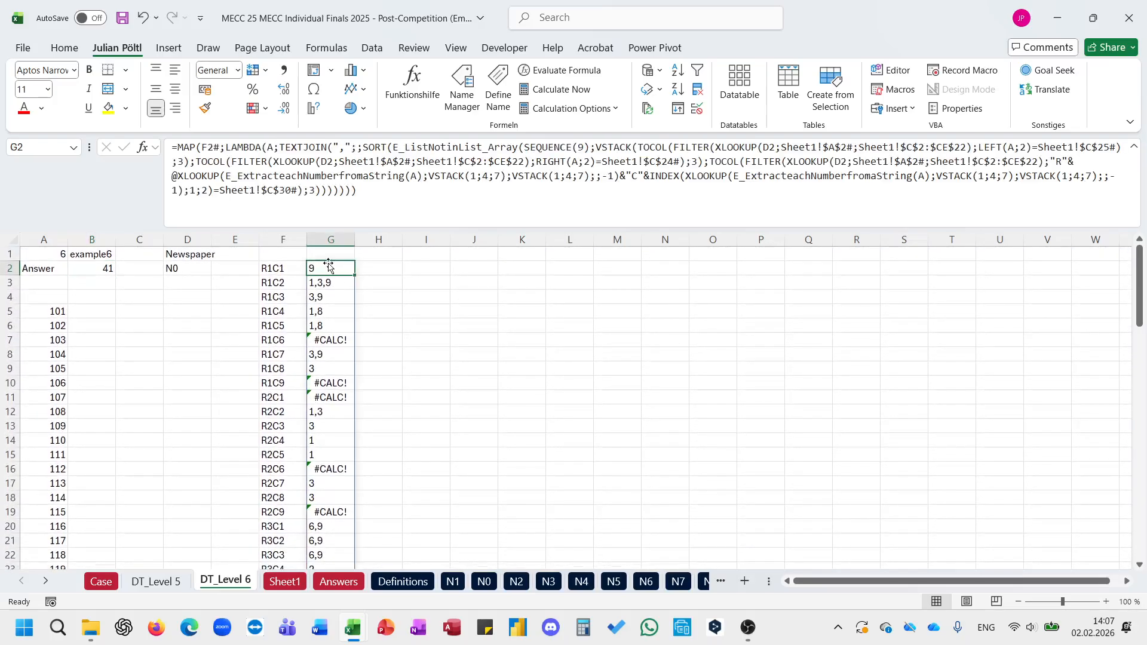
Step: Start an XLOOKUP formula in H2 of DT_Level 6 with D2&F2# as the lookup value
left_click(371, 267)
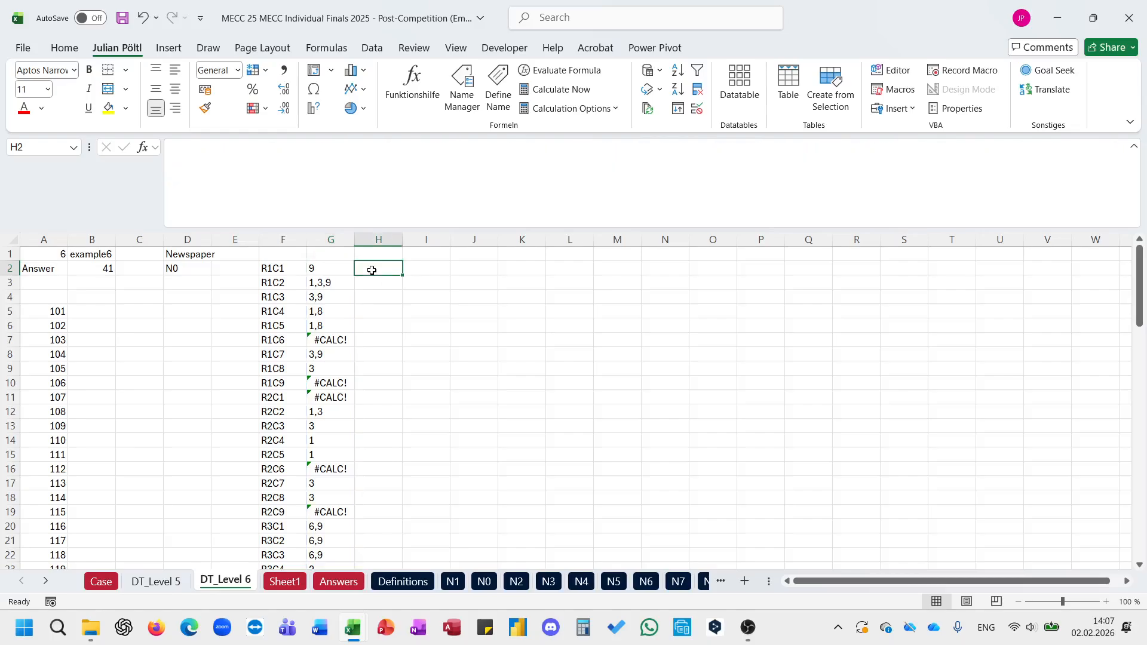
left_click(284, 267)
left_click(376, 265)
left_click(332, 583)
left_click(290, 588)
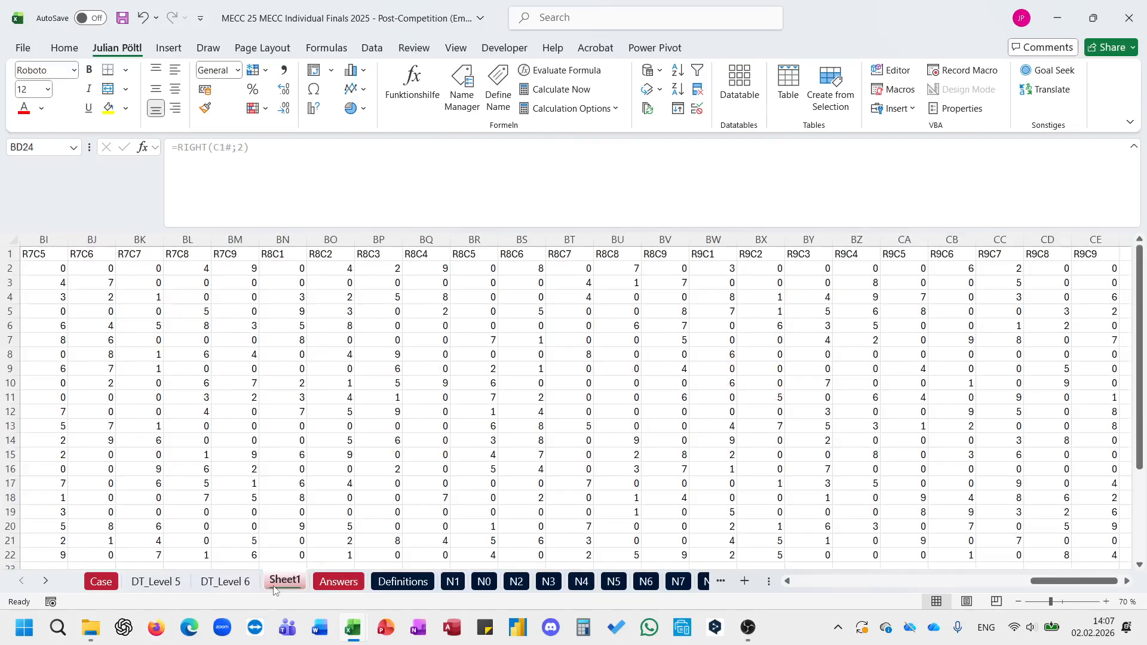
left_click(225, 584)
type("=xl")
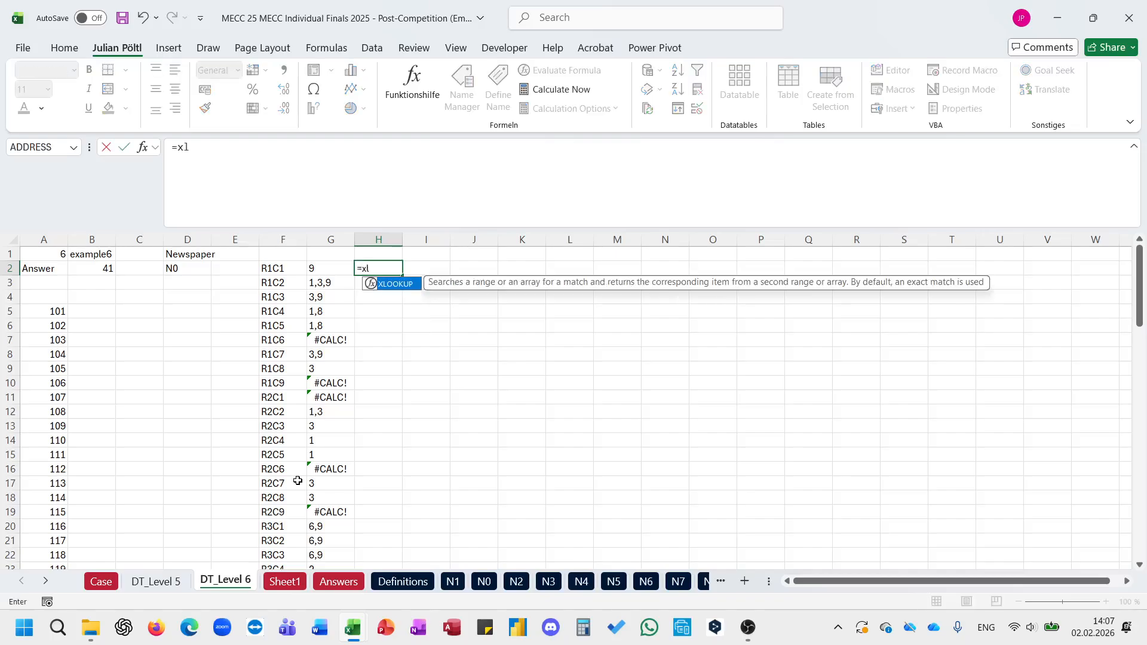
key("Tab")
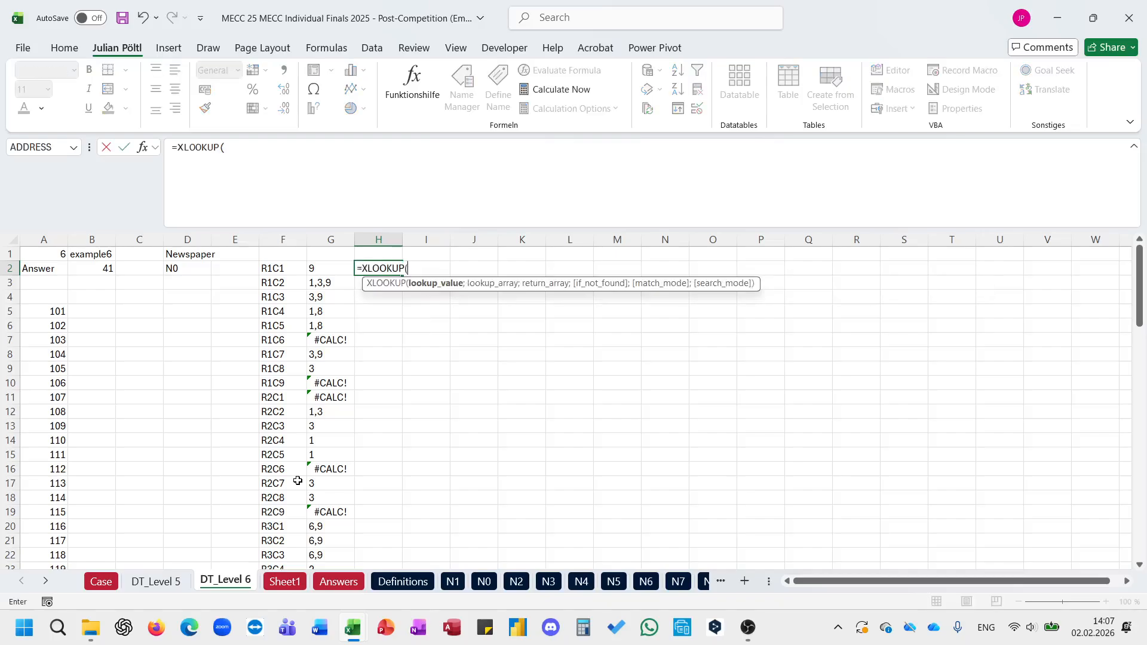
left_click(190, 272)
type("&")
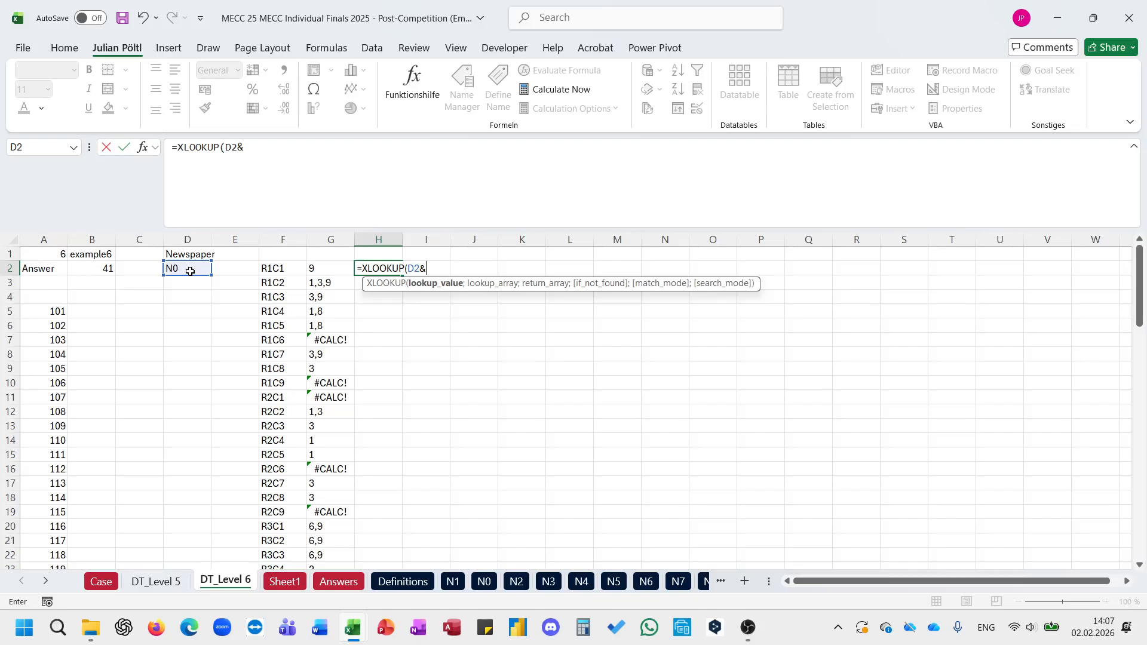
left_click(296, 271)
key("ctrl+shift+Down")
type(";")
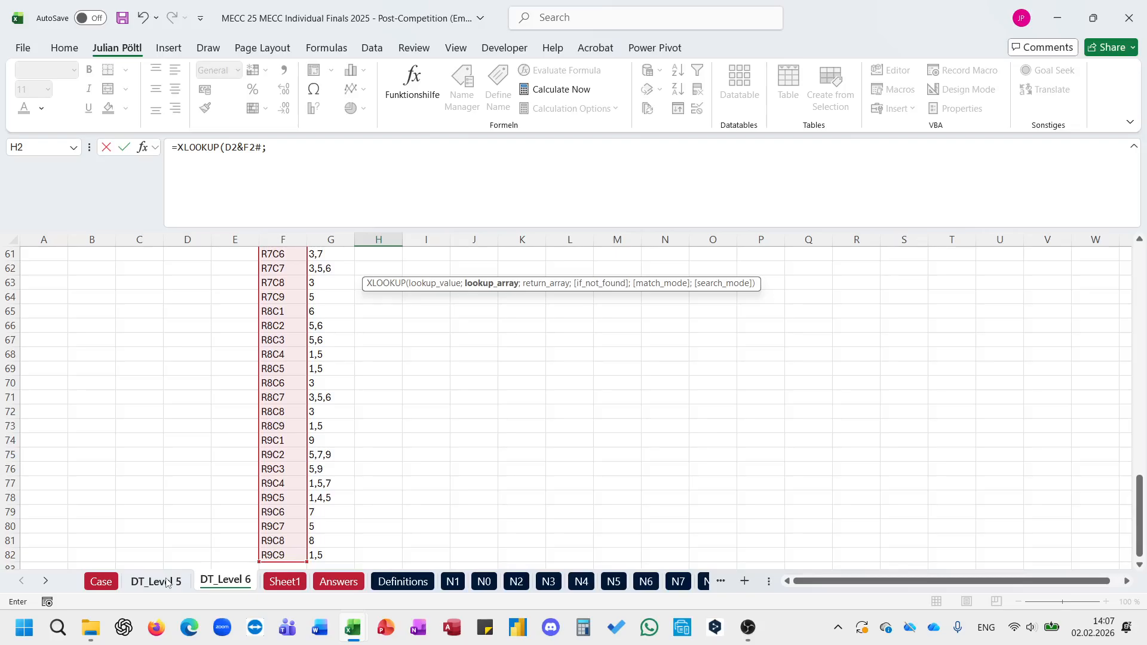
type("TOCOL(")
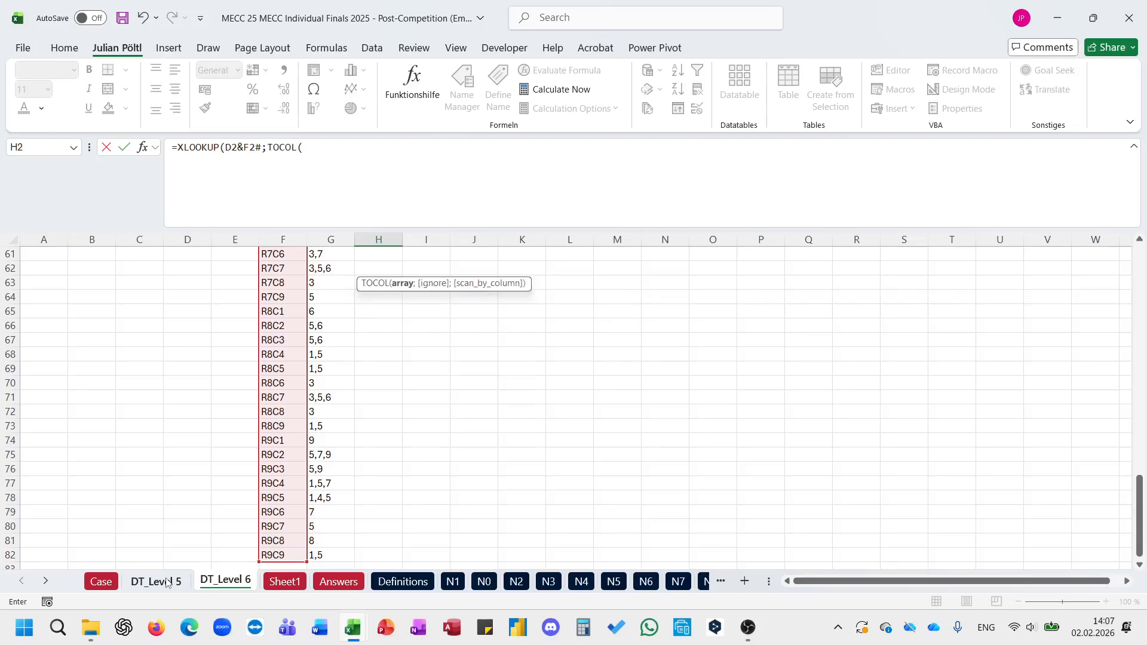
Step: Build the XLOOKUP's lookup array as TOCOL of Sheet1!A2# joined with Sheet1!C1#
left_click(167, 583)
left_click(284, 581)
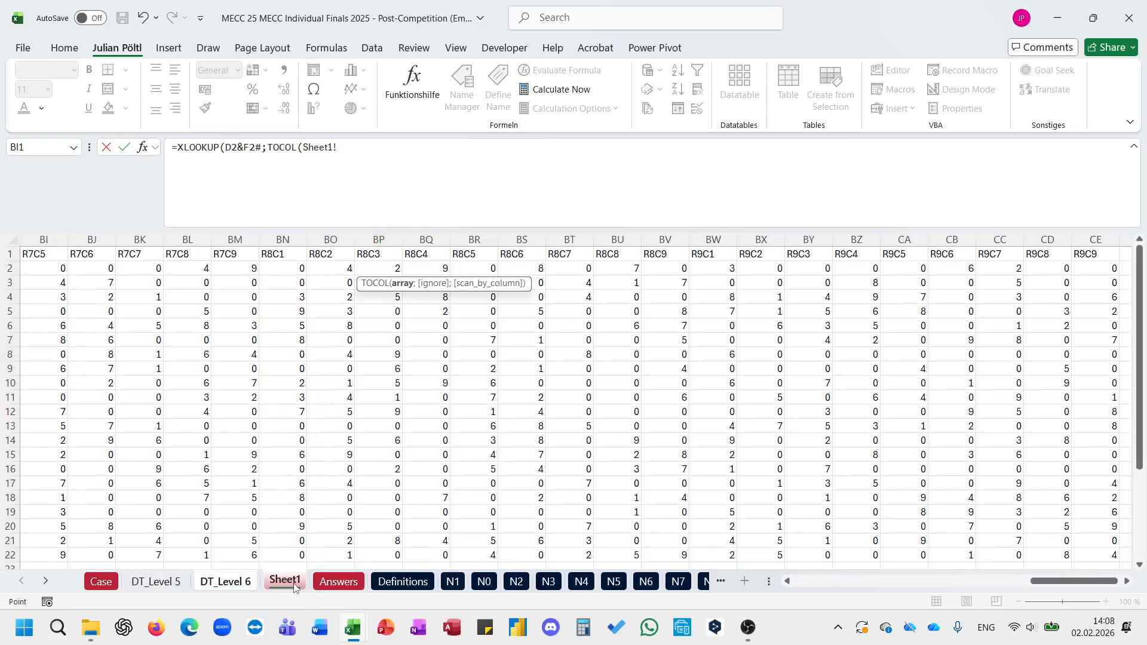
left_click(111, 254)
key("ctrl+Home")
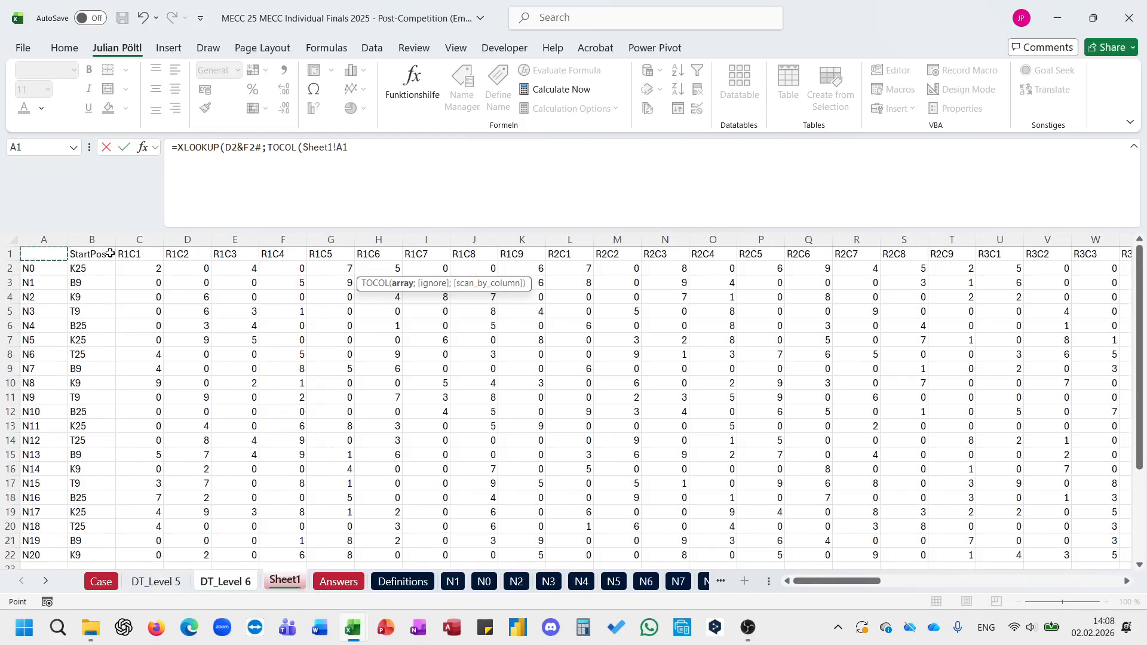
key("Down")
key("ctrl+shift+Down")
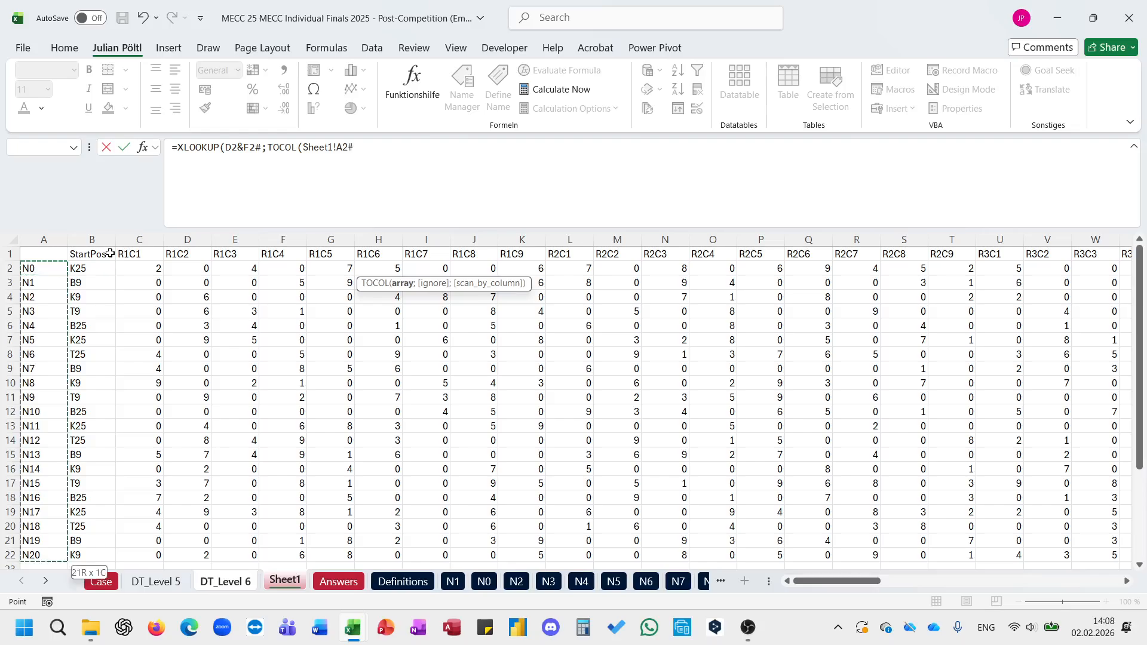
type("&")
left_click(144, 258)
key("ctrl+shift+Right")
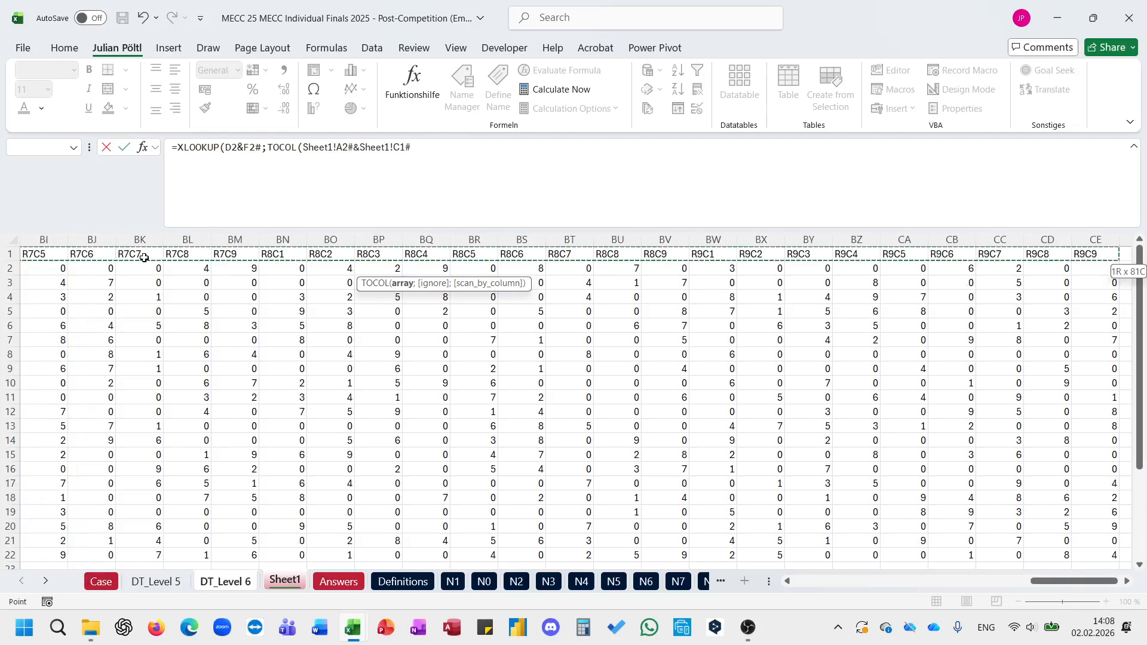
Step: Close the lookup array and start a TOCOL call as the XLOOKUP's return array
type(");TOCOL(")
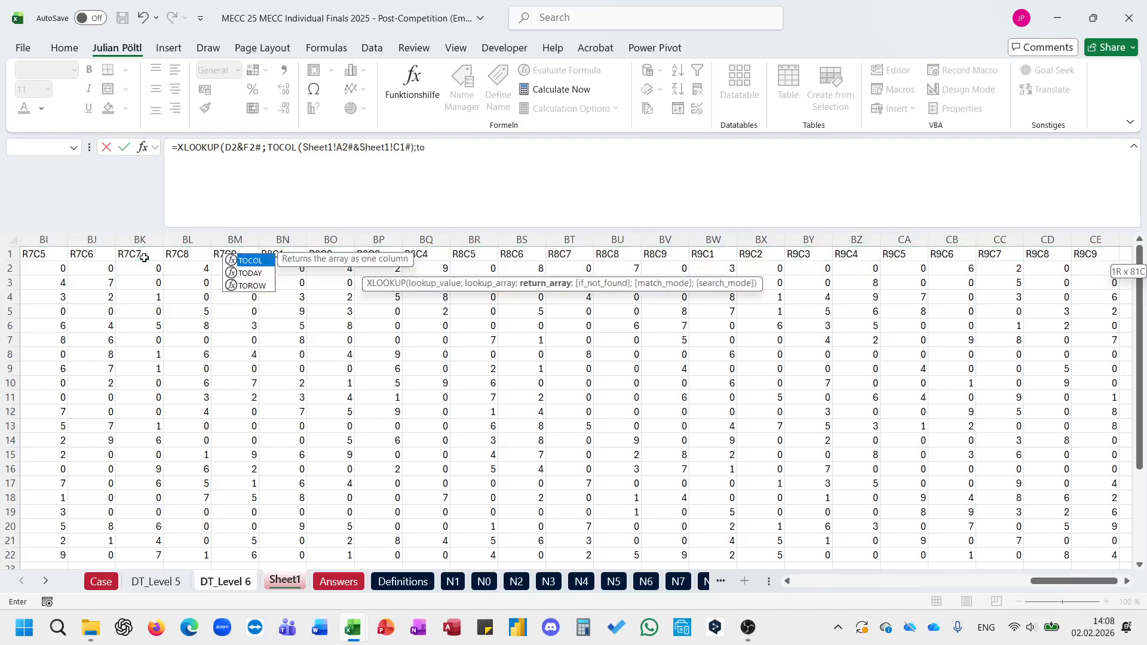
key("ctrl+Home")
key("Down")
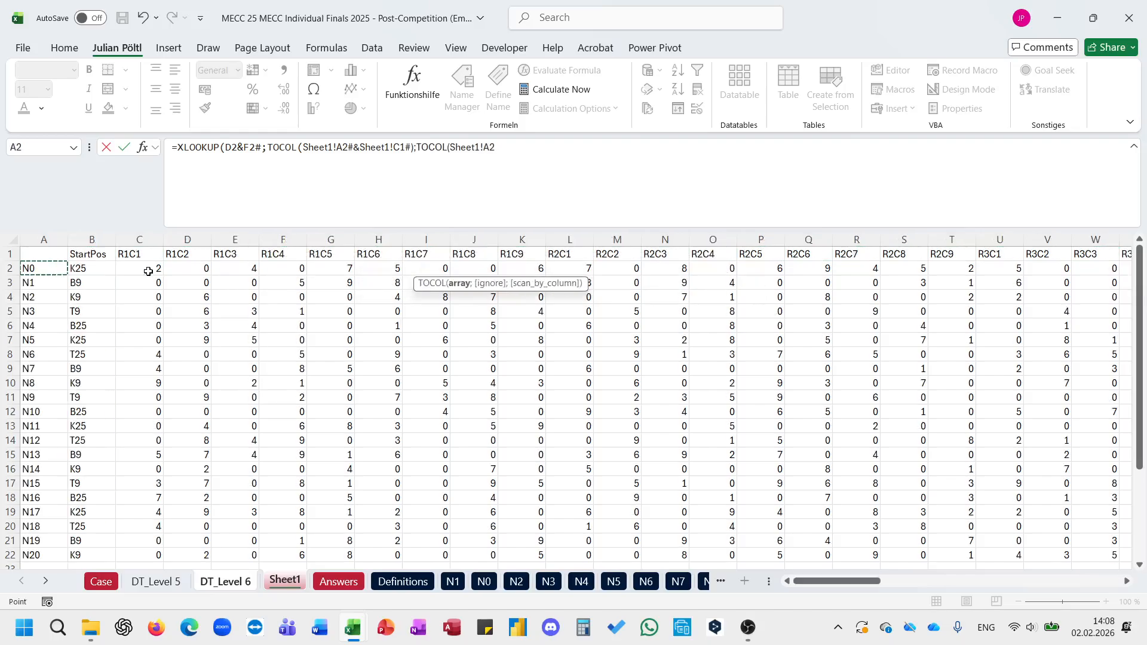
type("0")
key("Return")
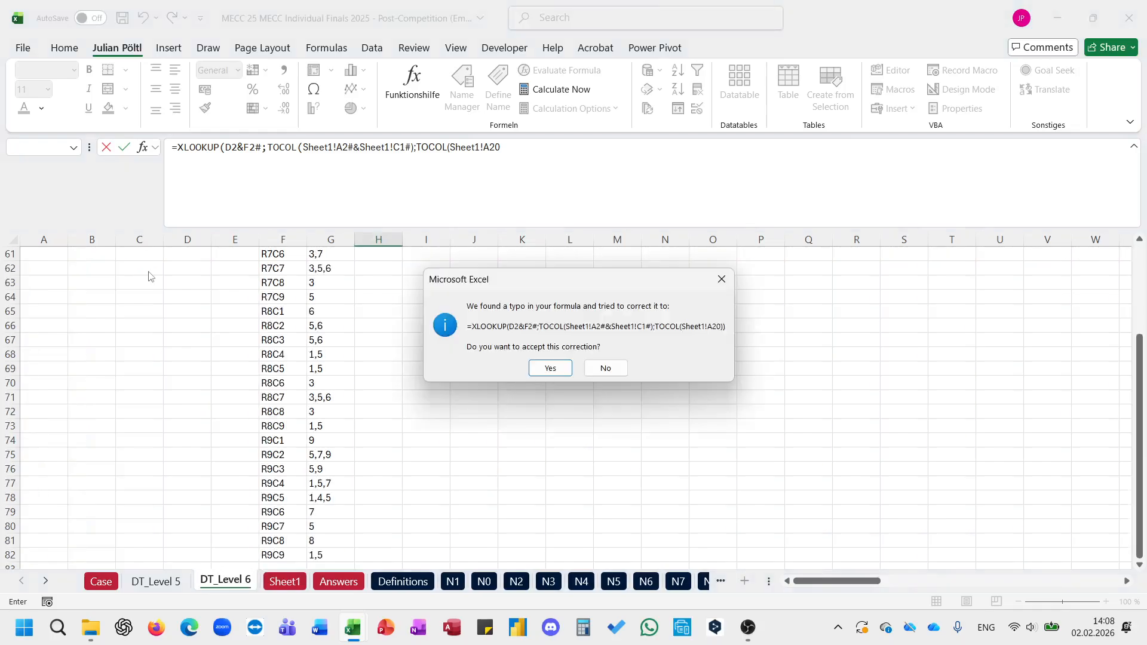
key("Right")
key("Return")
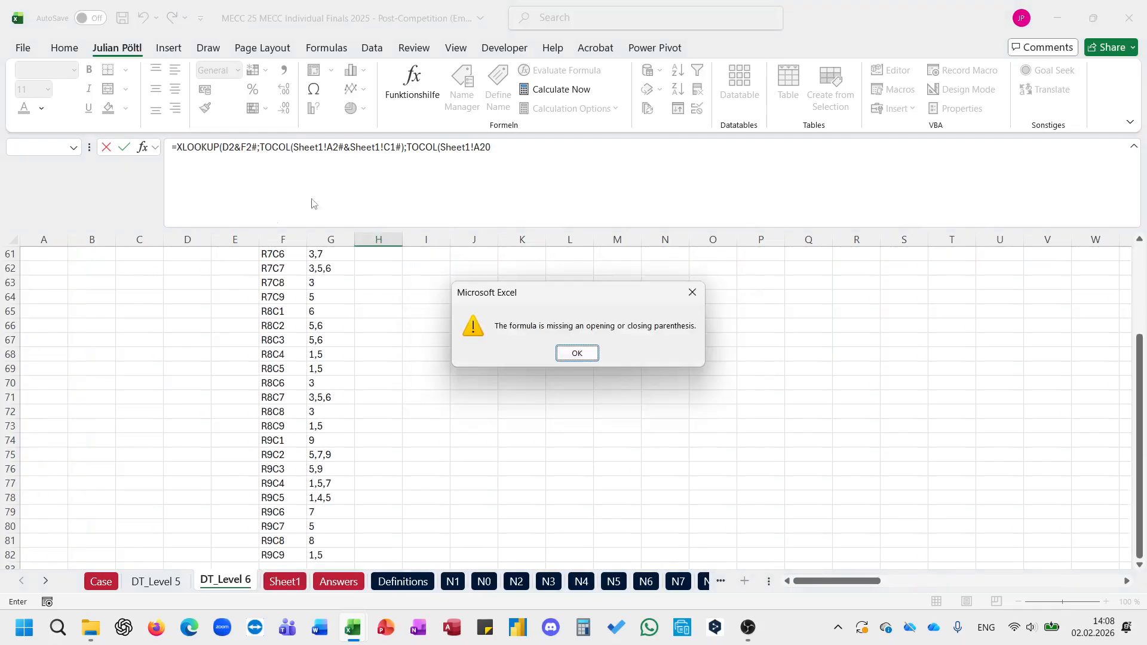
key("Return")
left_click_drag(502, 159, 443, 152)
key("BackSpace")
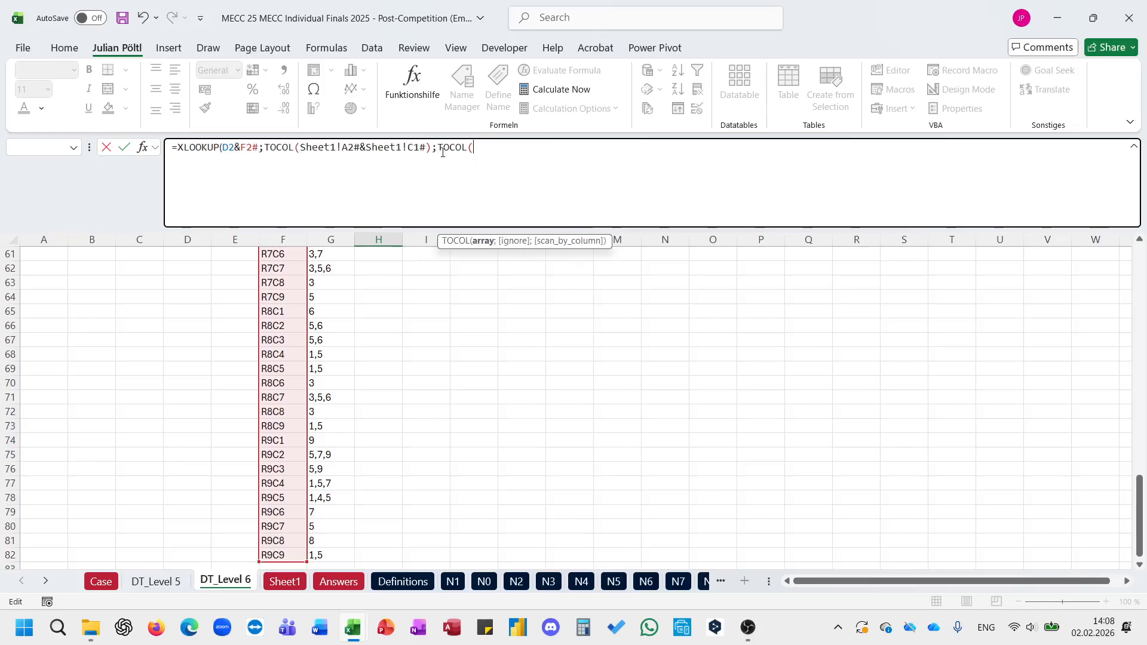
Step: Use Sheet1!C2:CE22 inside TOCOL as the return array and complete the XLOOKUP formula in H2
left_click(297, 575)
left_click(138, 273)
key("ctrl+shift+Right")
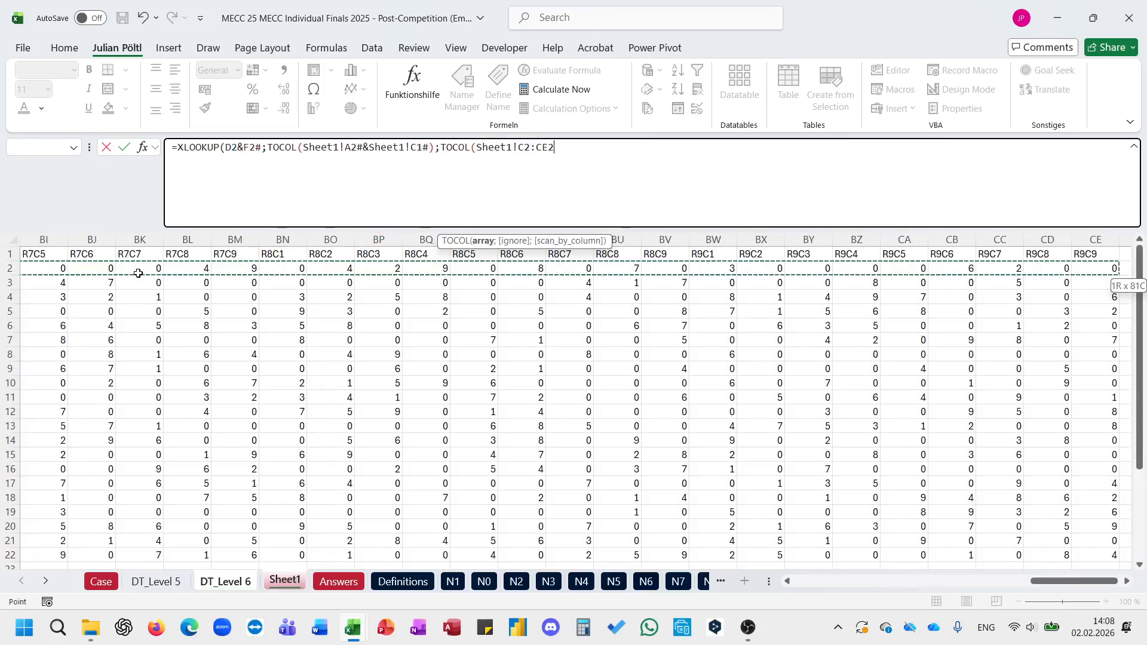
key("ctrl+shift+Down")
type("))")
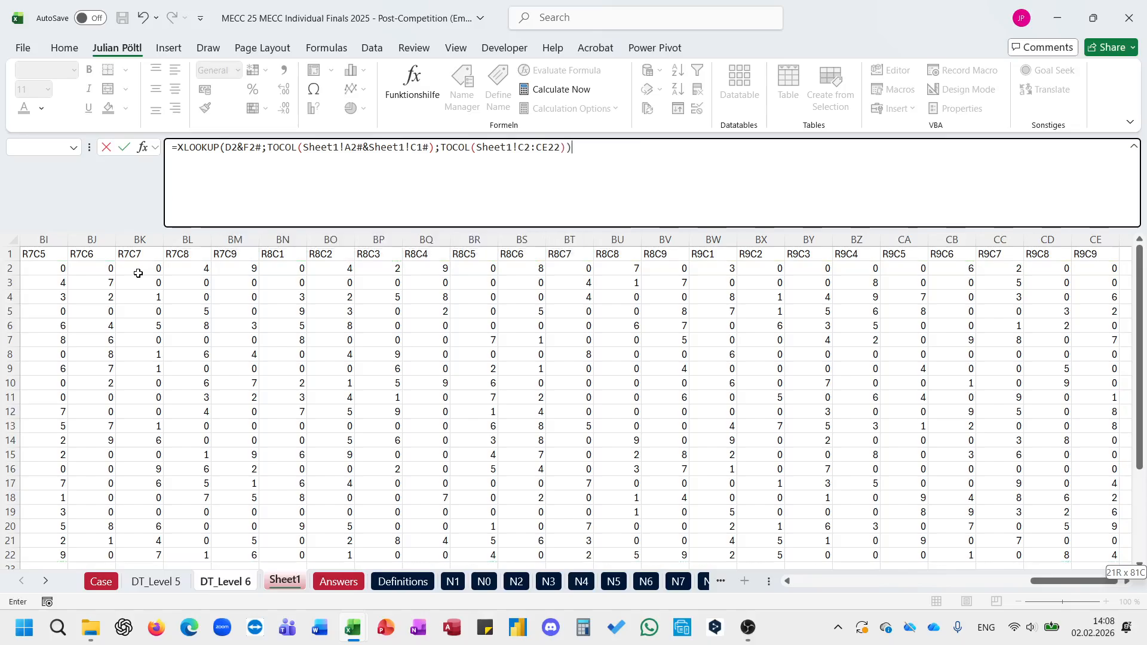
key("Return")
scroll(138, 273, "up", 1)
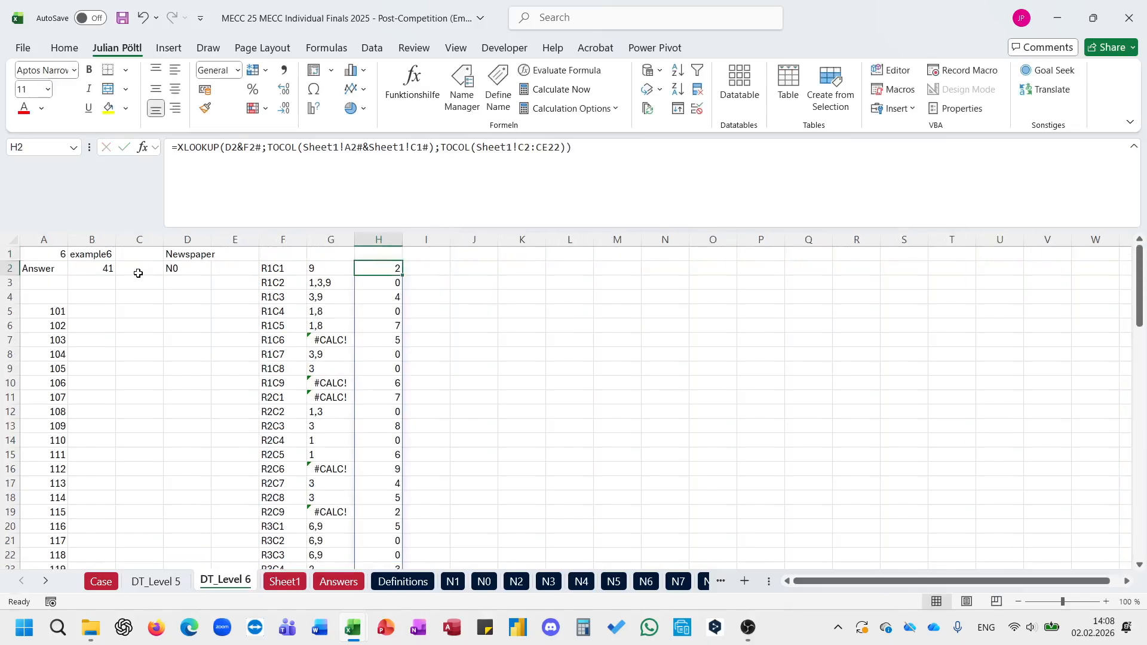
Step: Enter =IF(H2#;X;G2#) in I2 so filled squares give an error and empty squares return their possible values
key("Right")
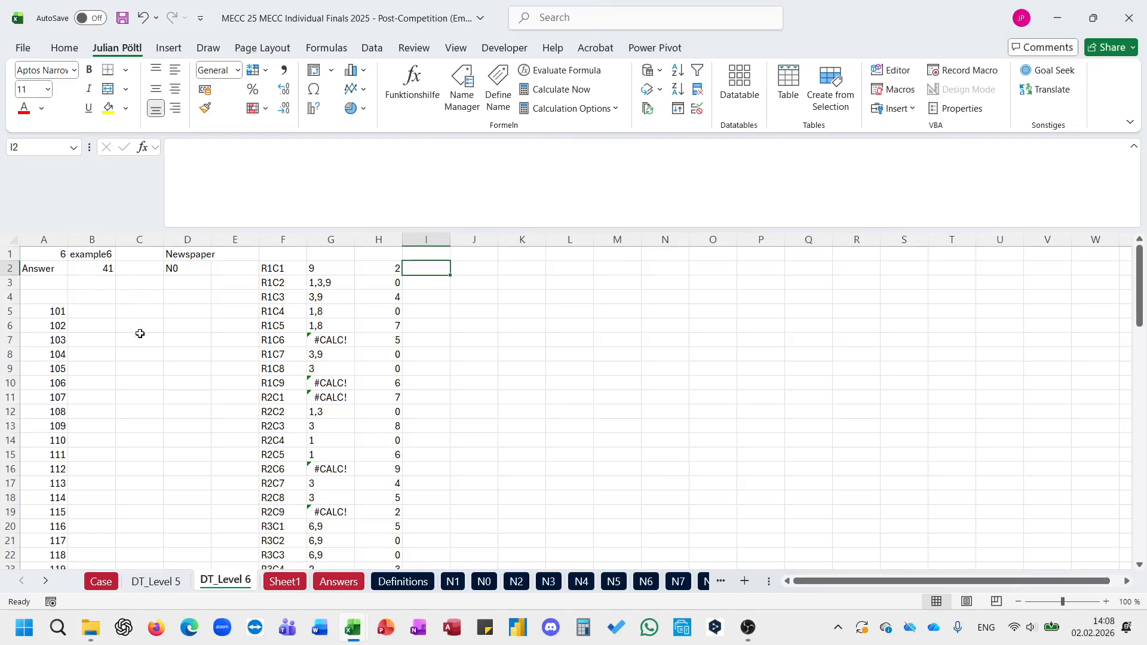
type("=IF(")
key("Left")
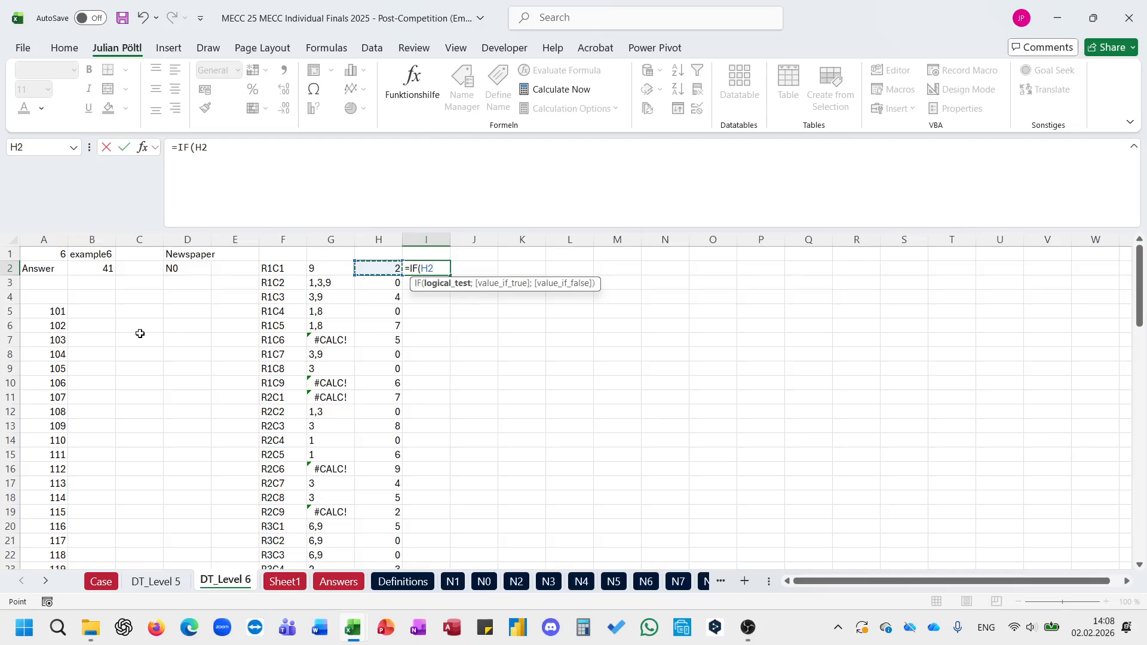
key("ctrl+shift+Down")
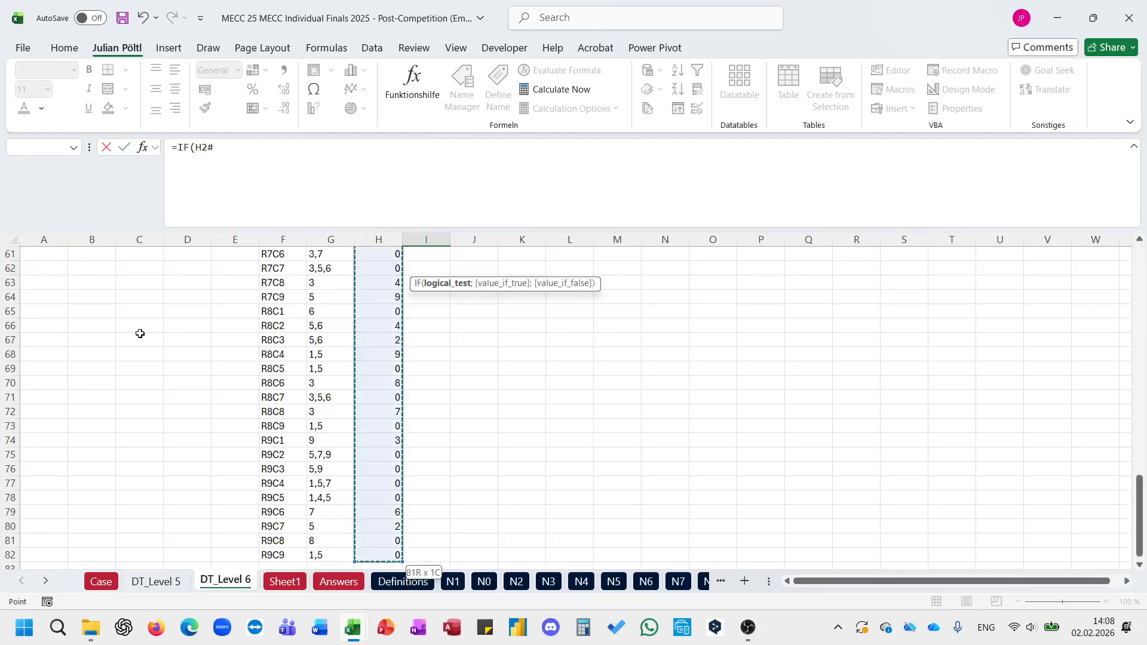
type(";")
key("Left")
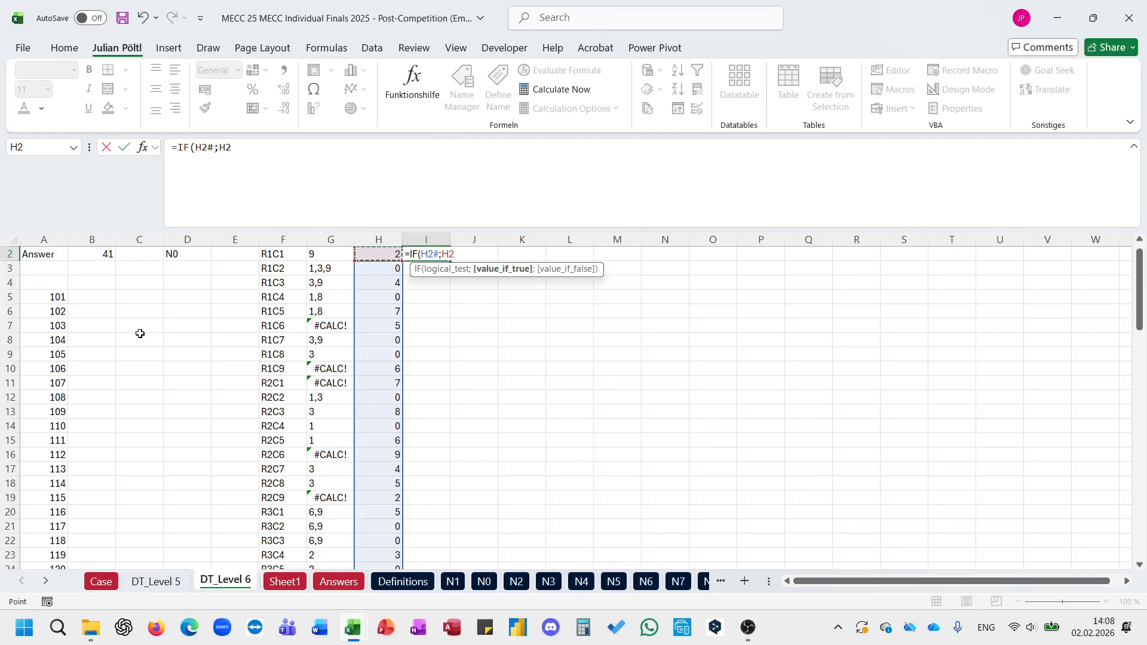
key("BackSpace")
key("BackSpace")
type("X;")
key("Left")
key("Left")
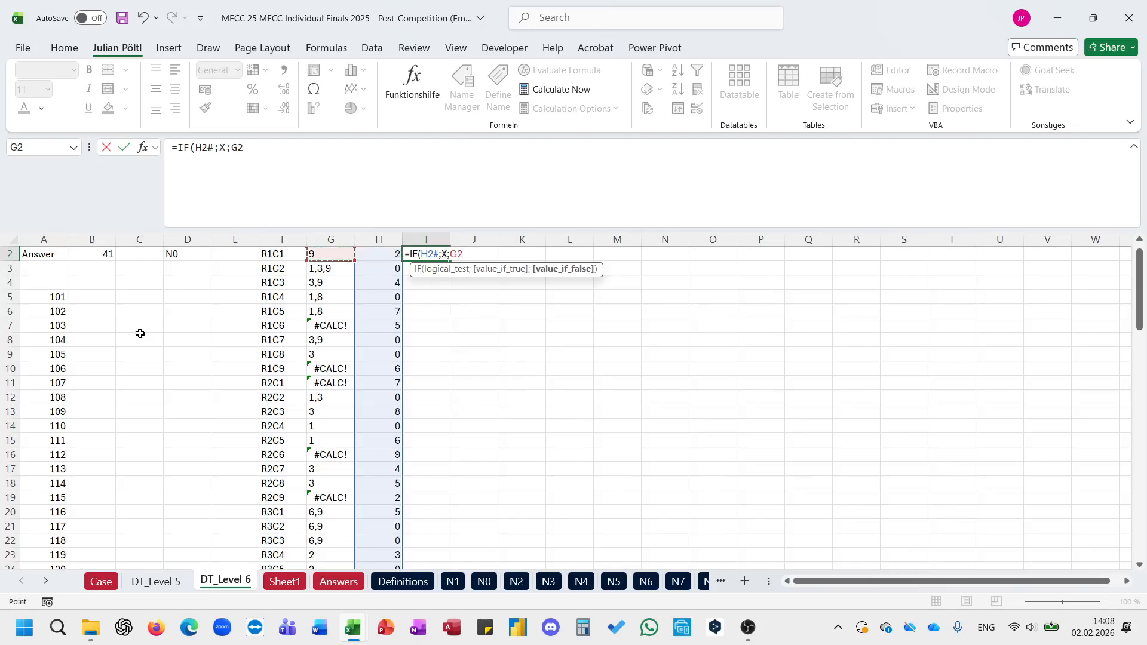
key("ctrl+shift+Down")
type(")")
key("Return")
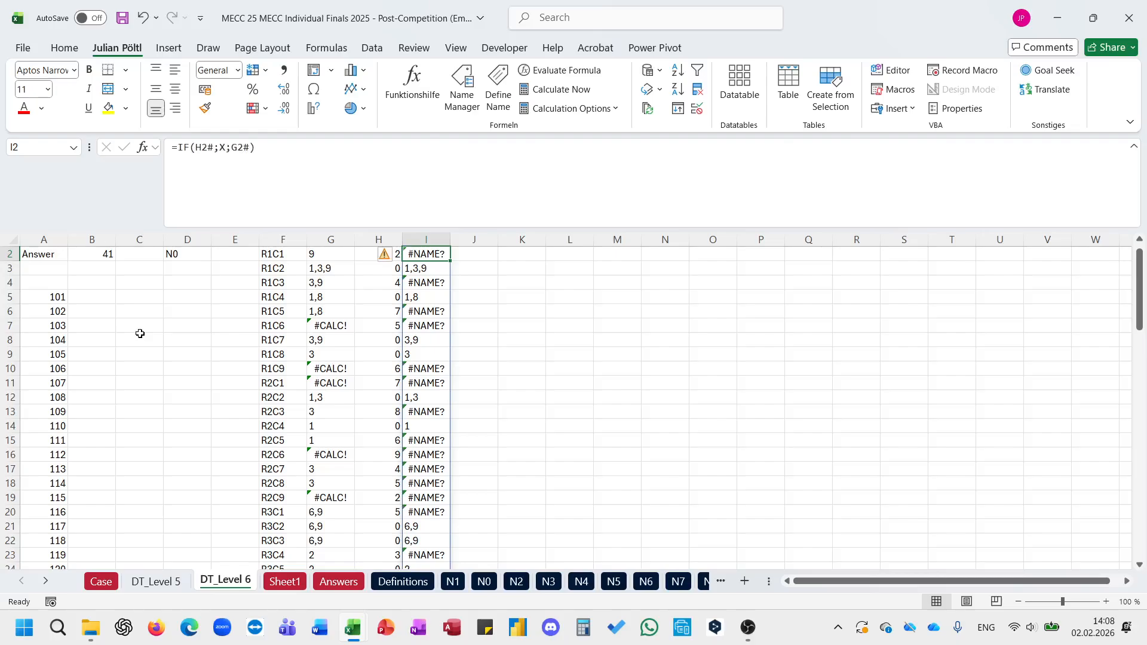
Step: Wrap the IF formula in I2 in TOCOL with ignore option 3 to drop blanks and errors
left_click(181, 154)
type("TOCOL(")
key("End")
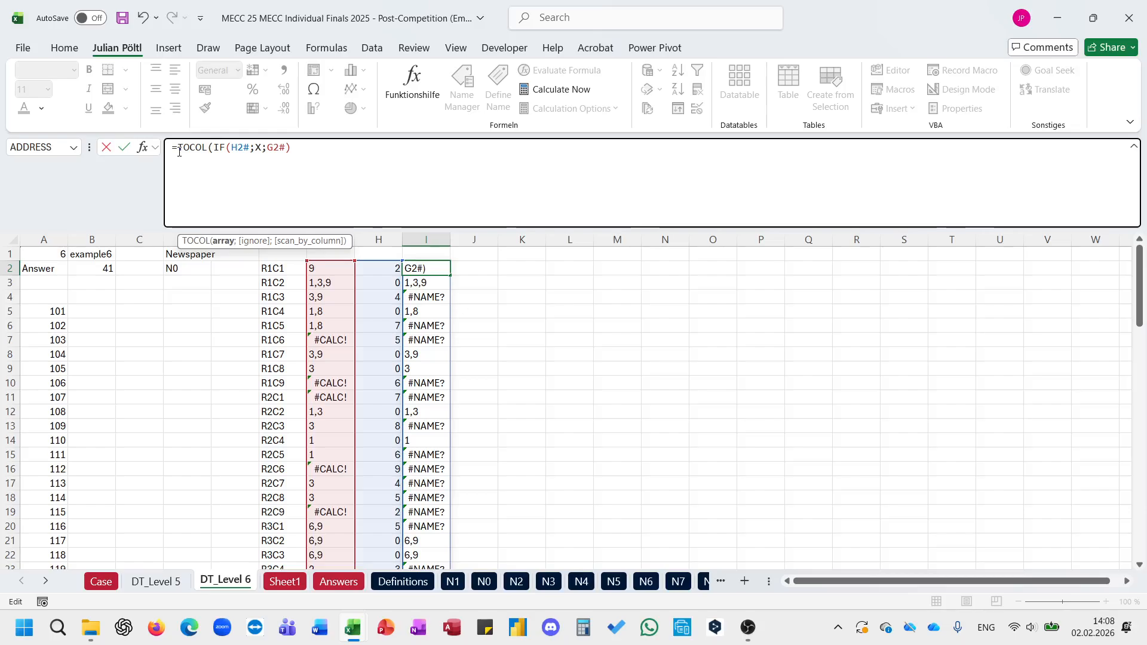
type(")")
key("Return")
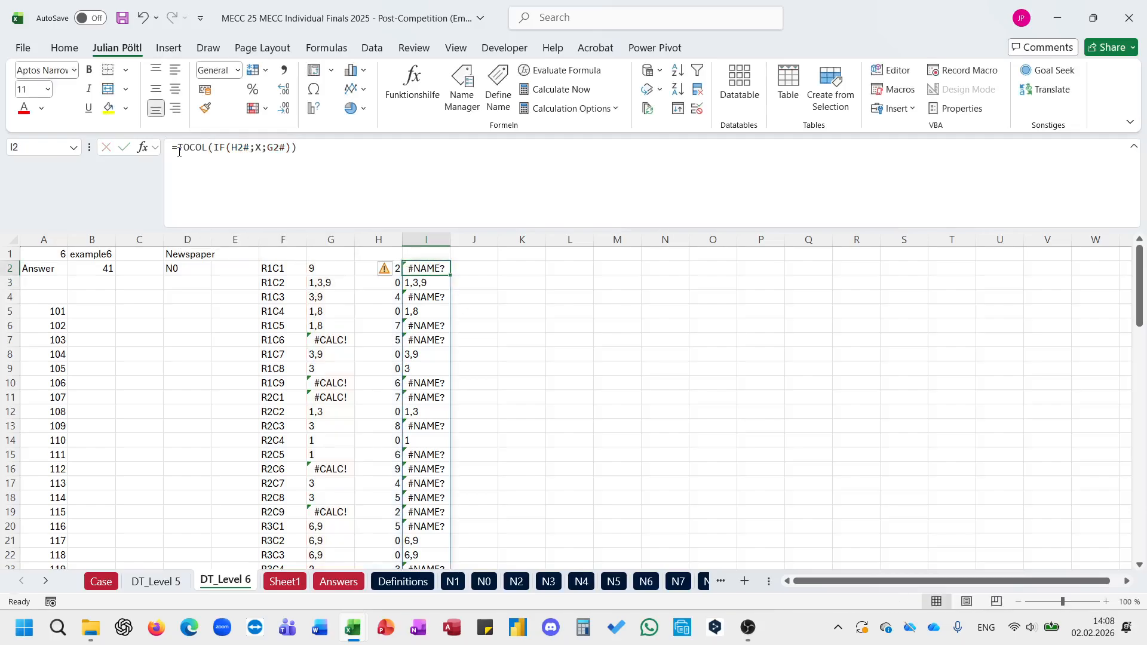
left_click(292, 147)
type(";3")
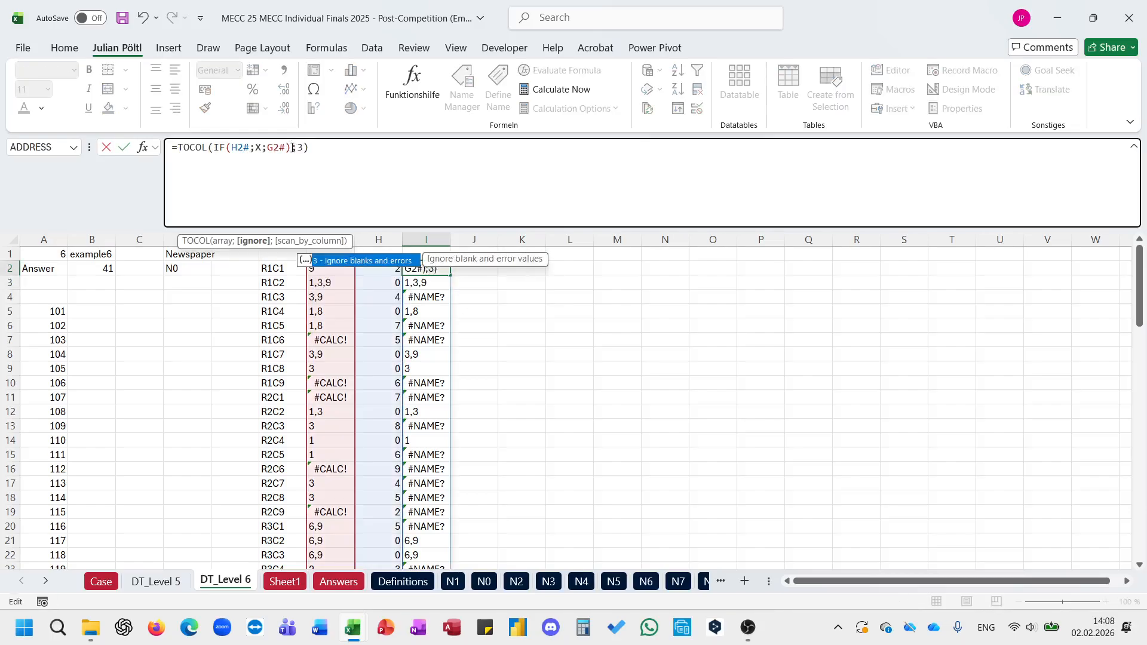
key("Return")
Step: Enter =FILTER(I2#;LEN(I2#)=1) in J2 to keep only the squares with a single possible value
left_click(482, 270)
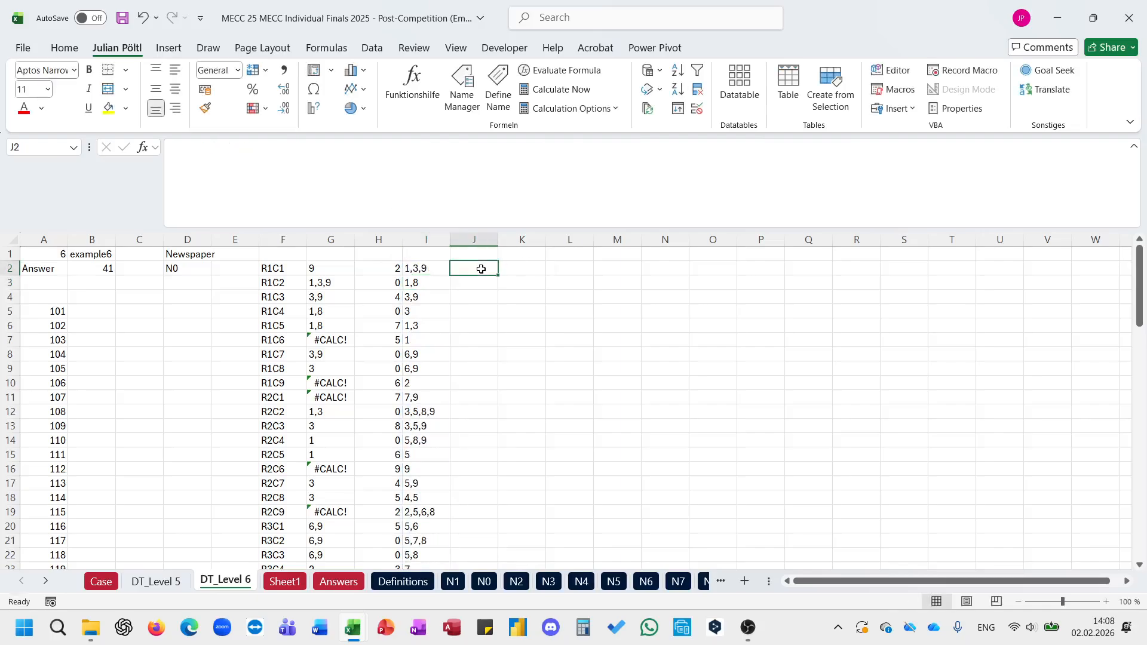
type("=FILTER(I2#;")
scroll(481, 269, "down", 5)
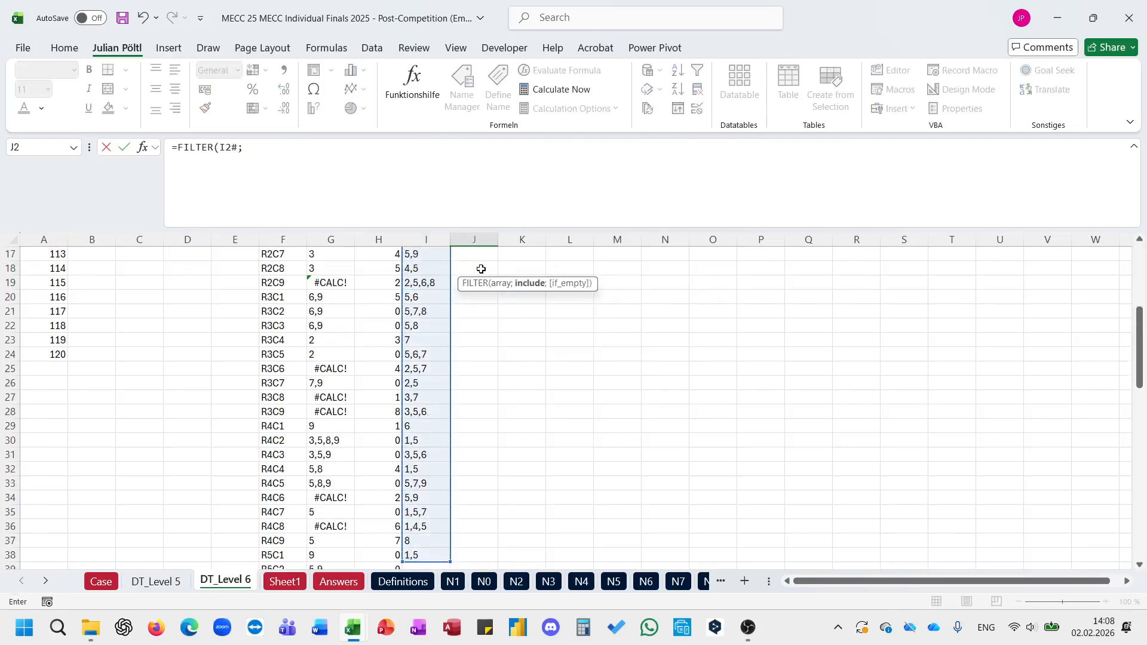
type("LEN(I2#)")
scroll(481, 270, "down", 5)
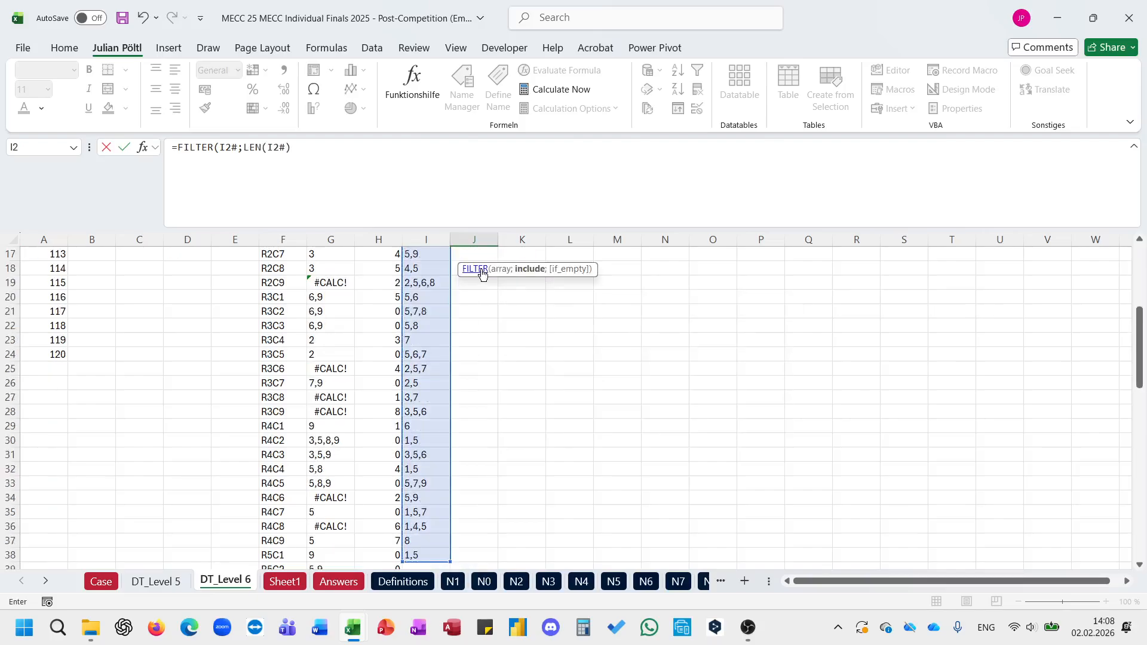
type("=1)")
key("Return")
key("Up")
key("ctrl+shift+Down")
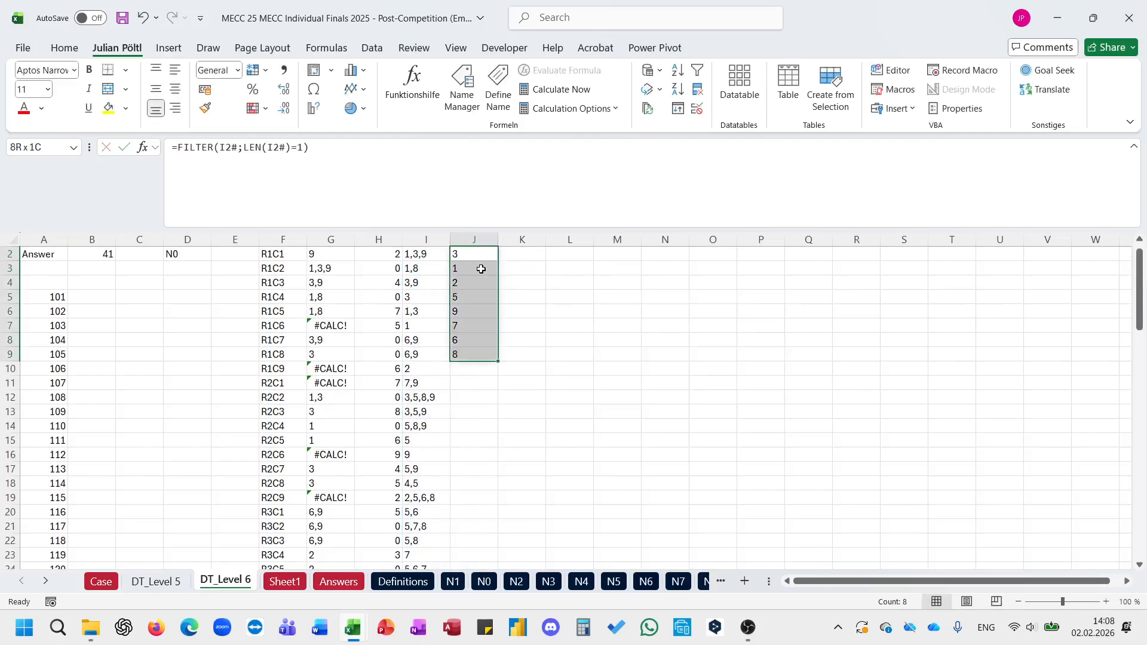
key("Up")
key("Down")
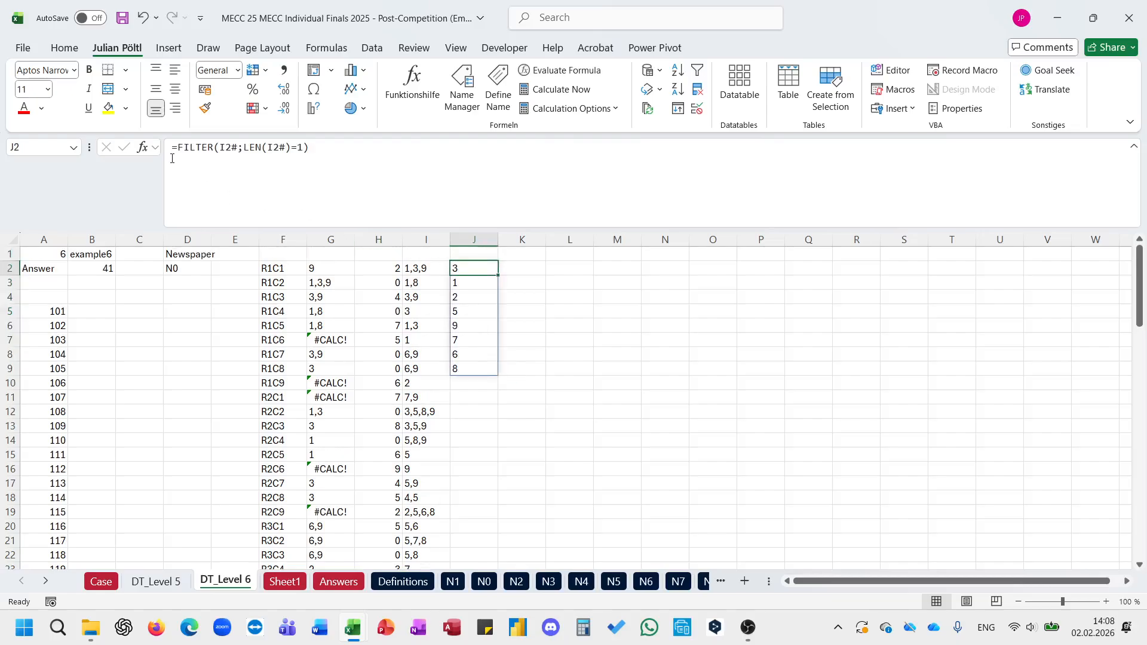
Step: Convert the FILTER results in J2 to numbers with a double minus in front of FILTER
left_click(177, 148)
type("--")
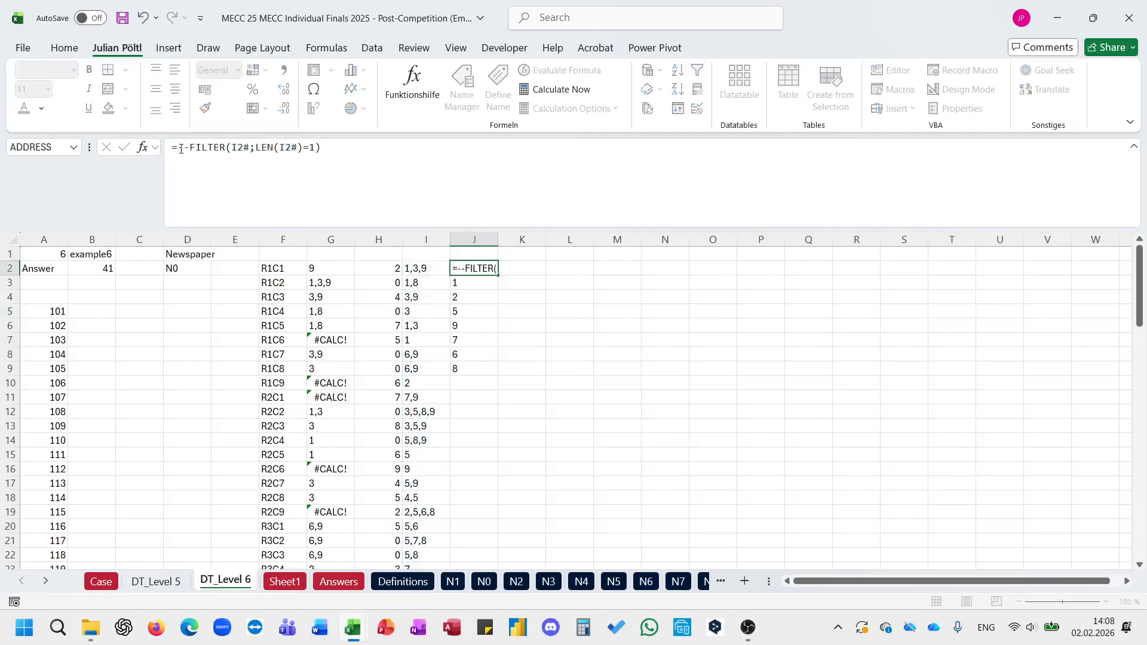
key("Return")
key("Up")
key("ctrl+shift+Down")
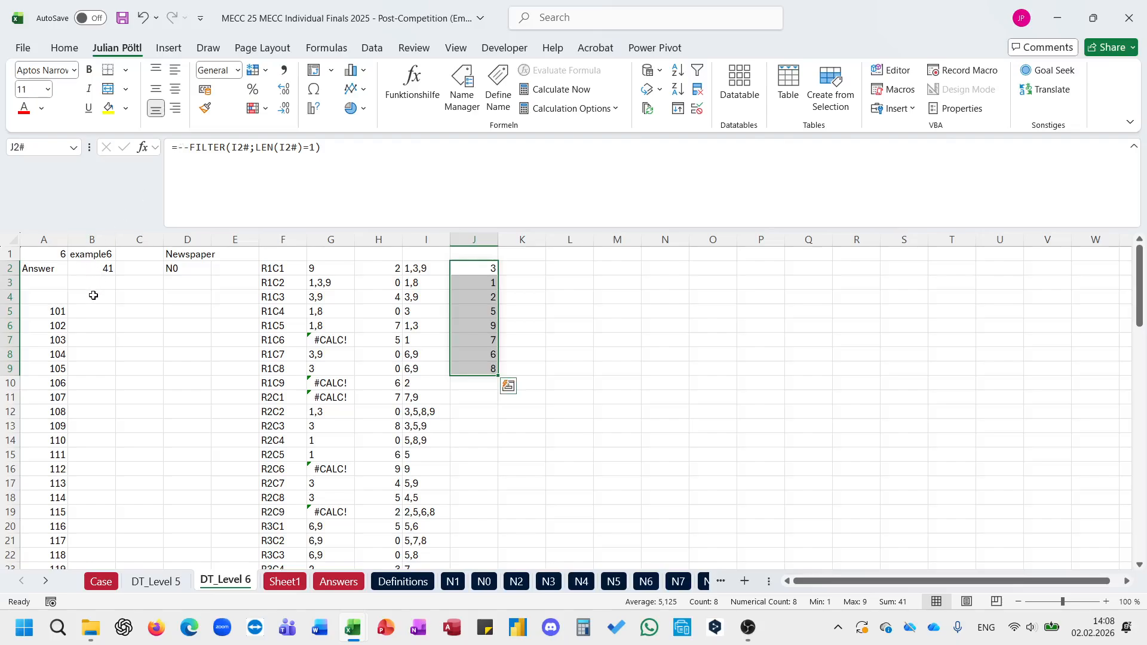
Step: Enter a SUM of J2# in B4 as the Level 6 answer
left_click(94, 295)
type("=SUM(")
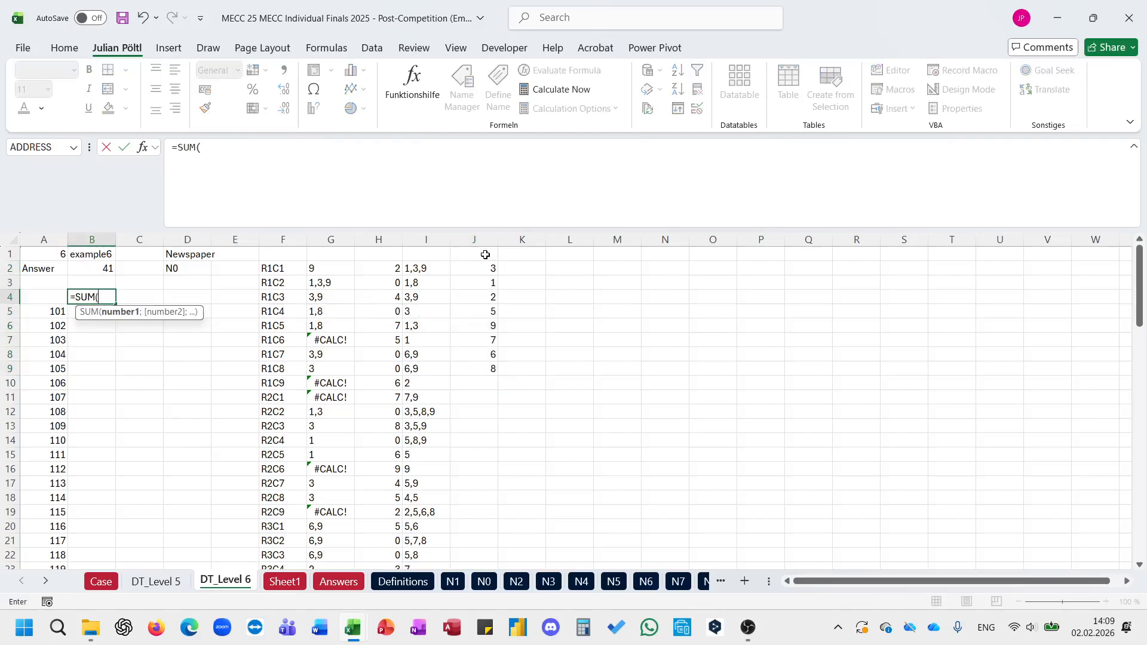
left_click(485, 267)
key("ctrl+shift+Down")
key("Return")
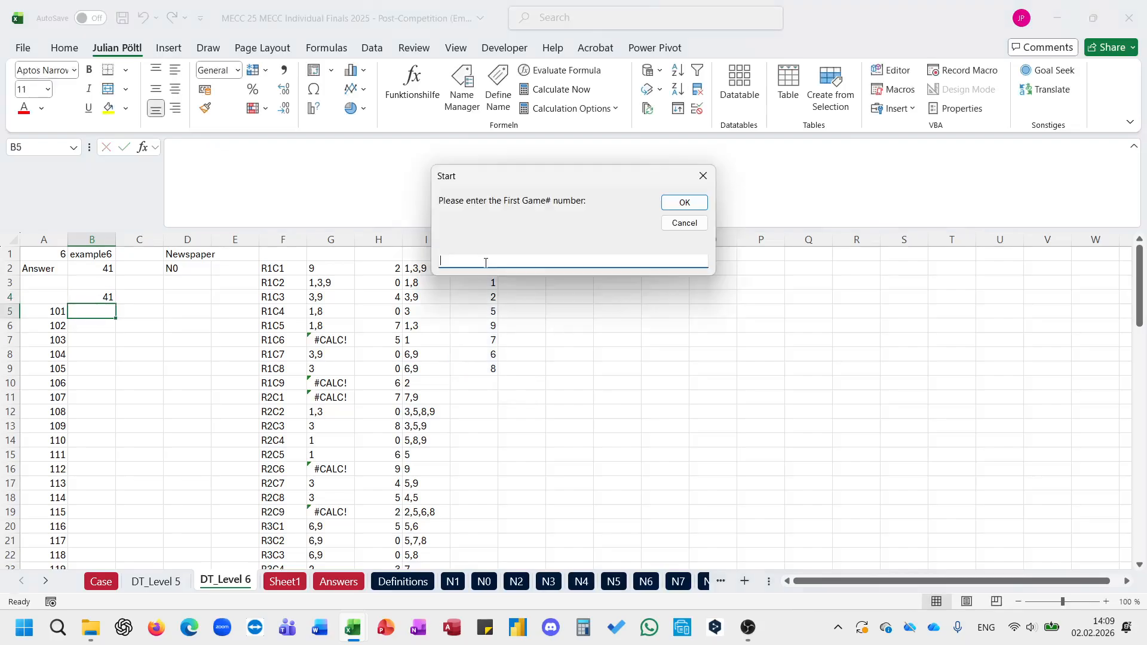
Step: Run the calculation macro for games 101 to 120 with B1 as the game cell and B4 as the result cell
key("Return")
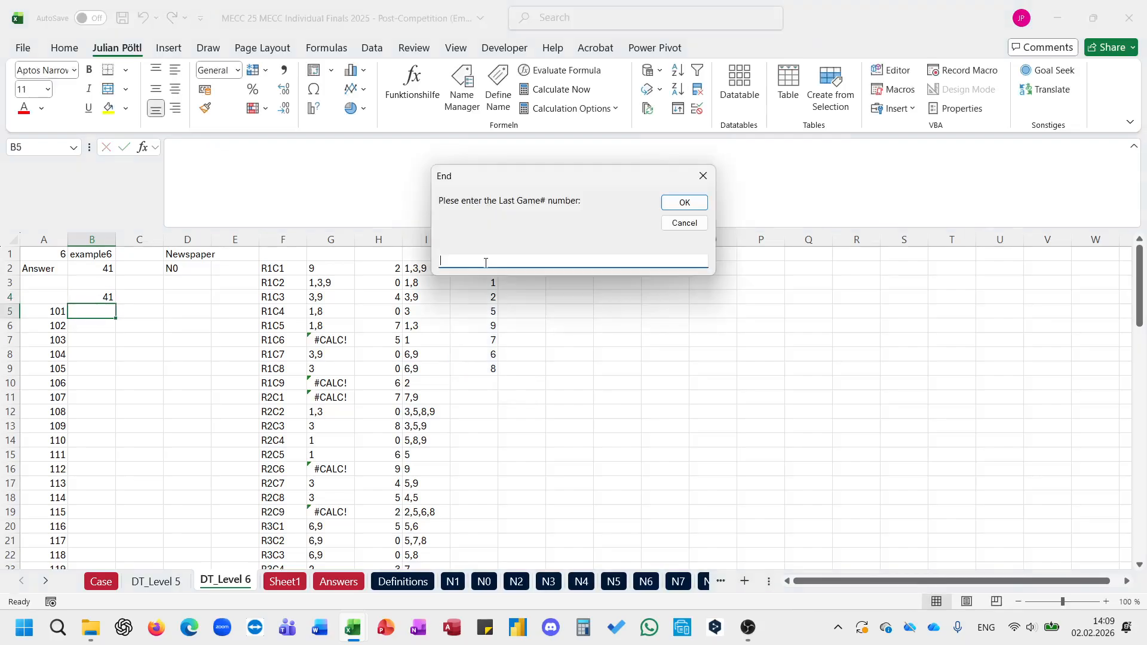
type("130")
key("Return")
type("a1")
key("Return")
type("b4")
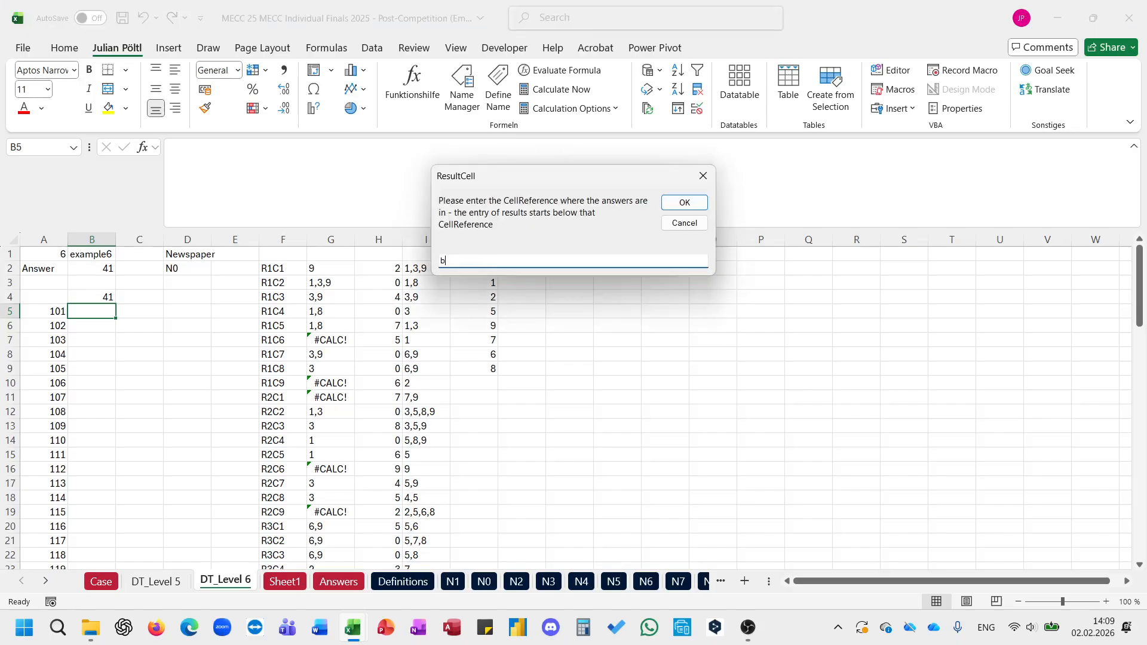
key("Return")
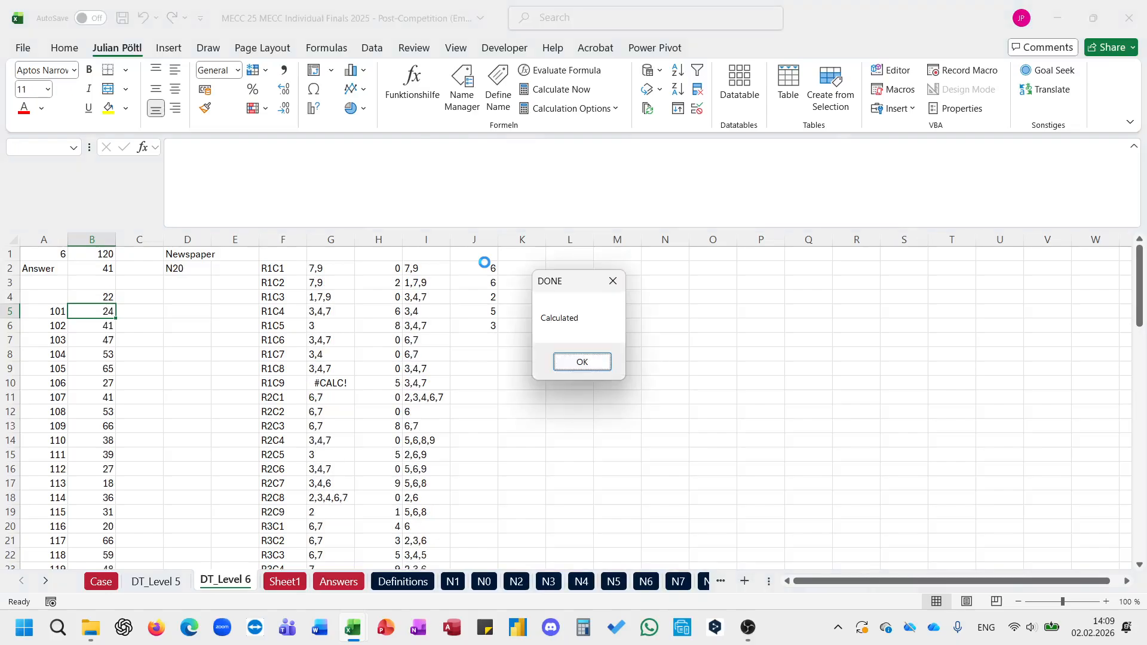
key("Return")
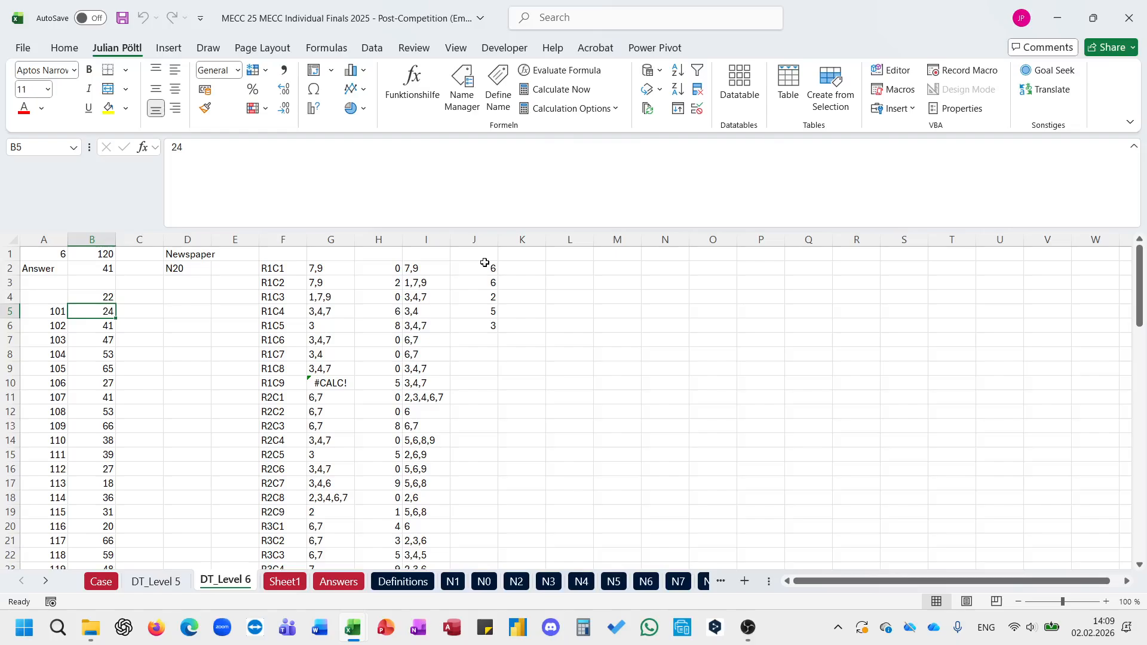
Step: Copy the Level 6 results from B5 downward into the Case sheet's Answer column, starting at game 101
key("ctrl+shift+Down")
key("ctrl+c")
left_click(102, 582)
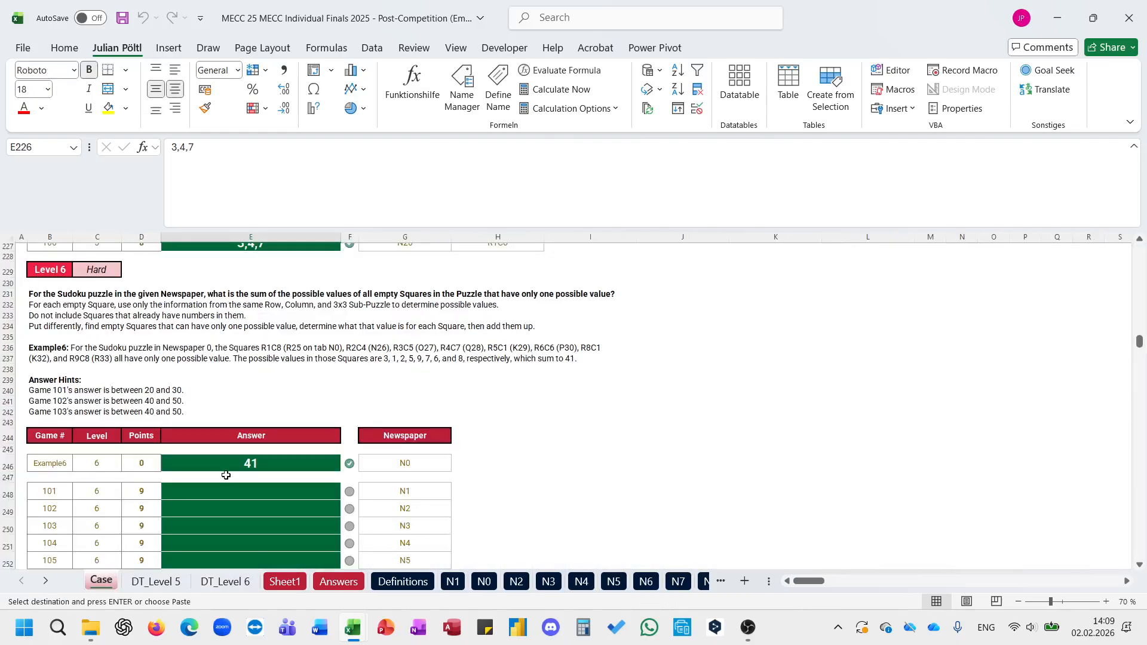
left_click(232, 495)
key("ctrl+v")
scroll(486, 451, "down", 8)
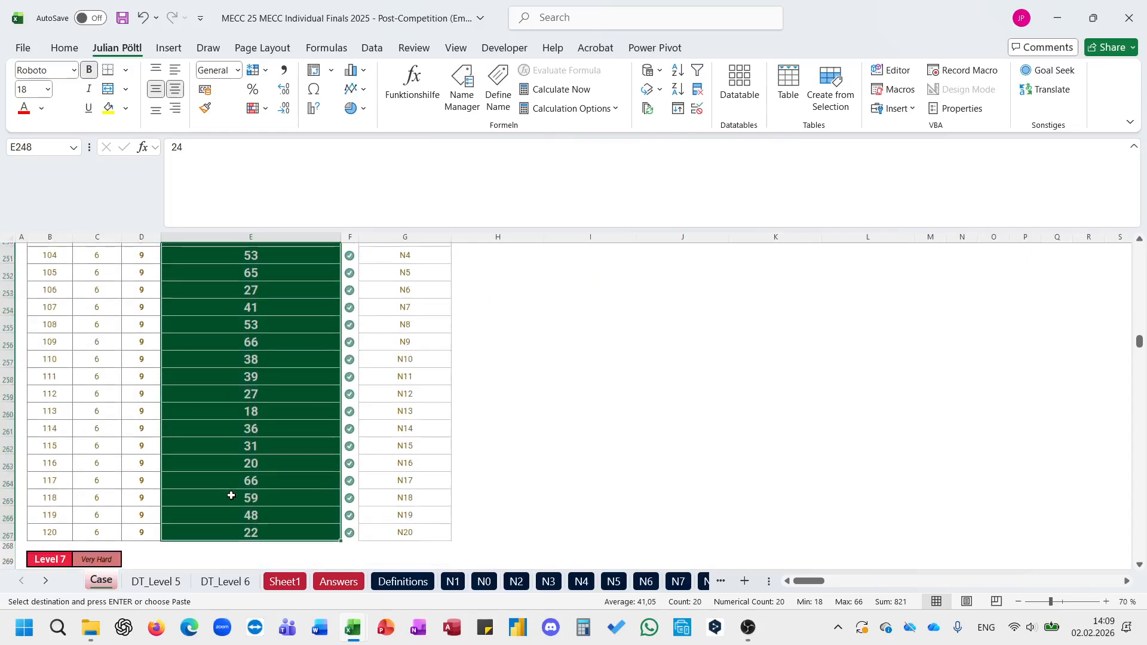
Step: Collapse the enlarged formula bar and read the Level 7 task, example and answer hints on the Case sheet
left_click(486, 450)
scroll(488, 454, "down", 1)
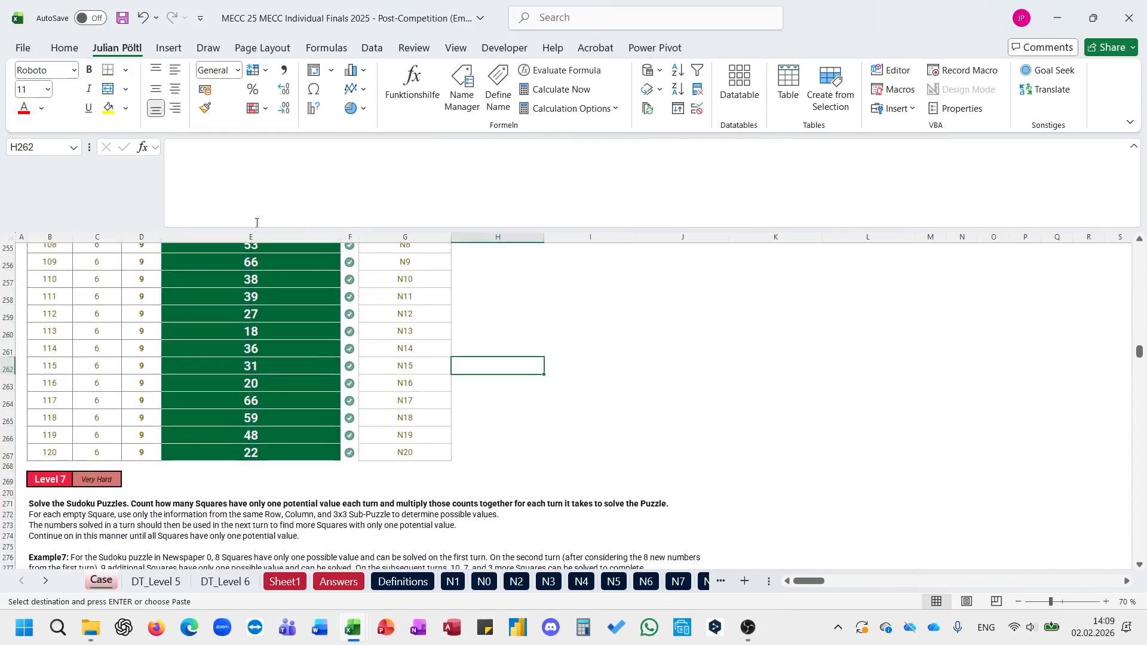
double_click(227, 223)
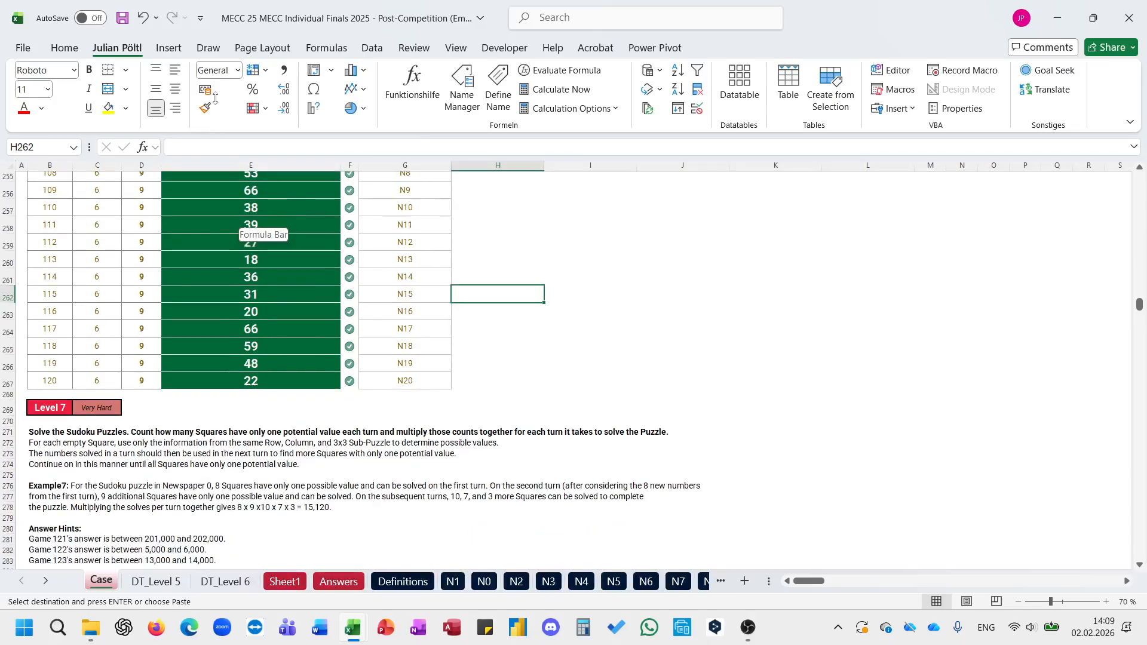
scroll(477, 356, "down", 5)
scroll(476, 356, "up", 1)
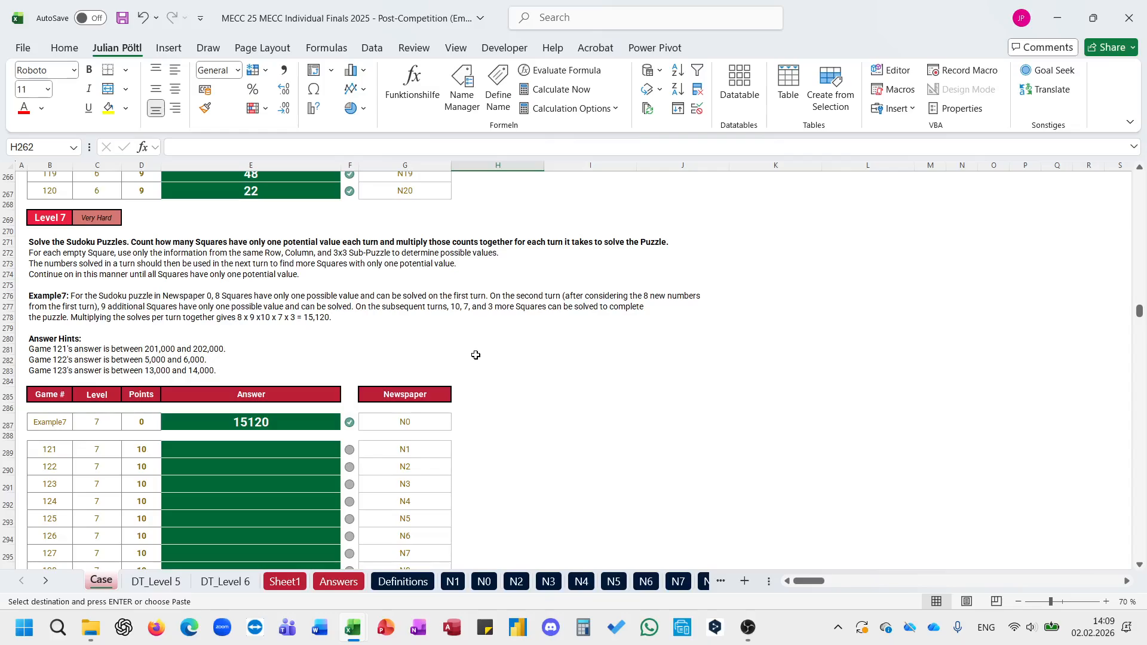
Step: Duplicate the DT_Level 6 sheet beside the original, using the existing versions of all conflicting names
left_click(226, 581)
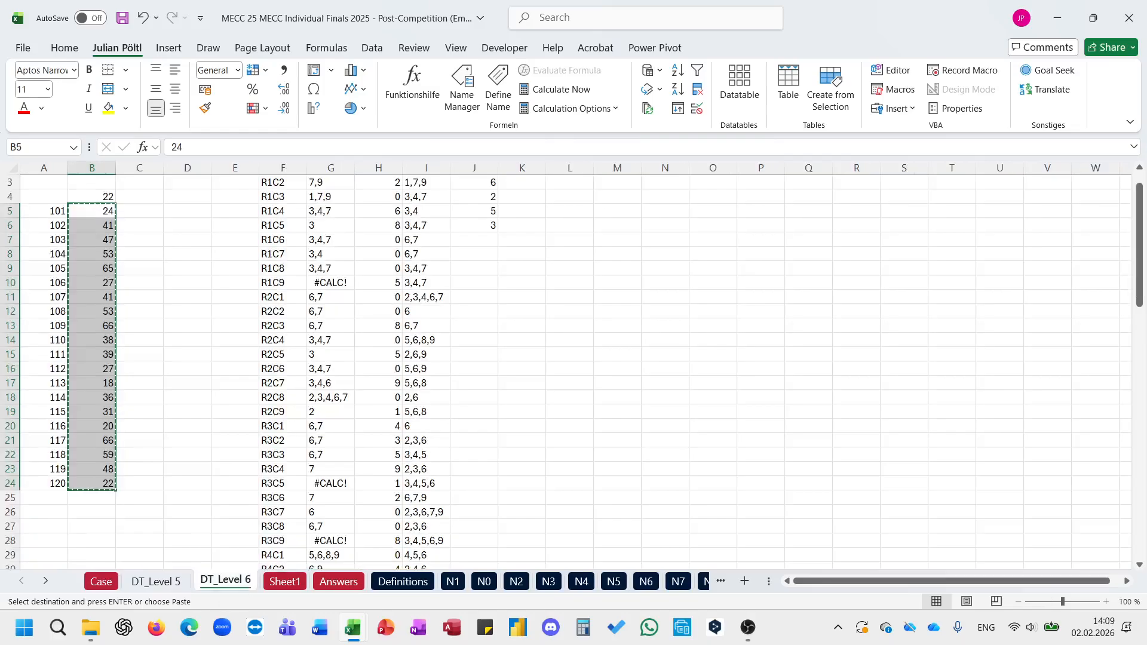
key("Escape")
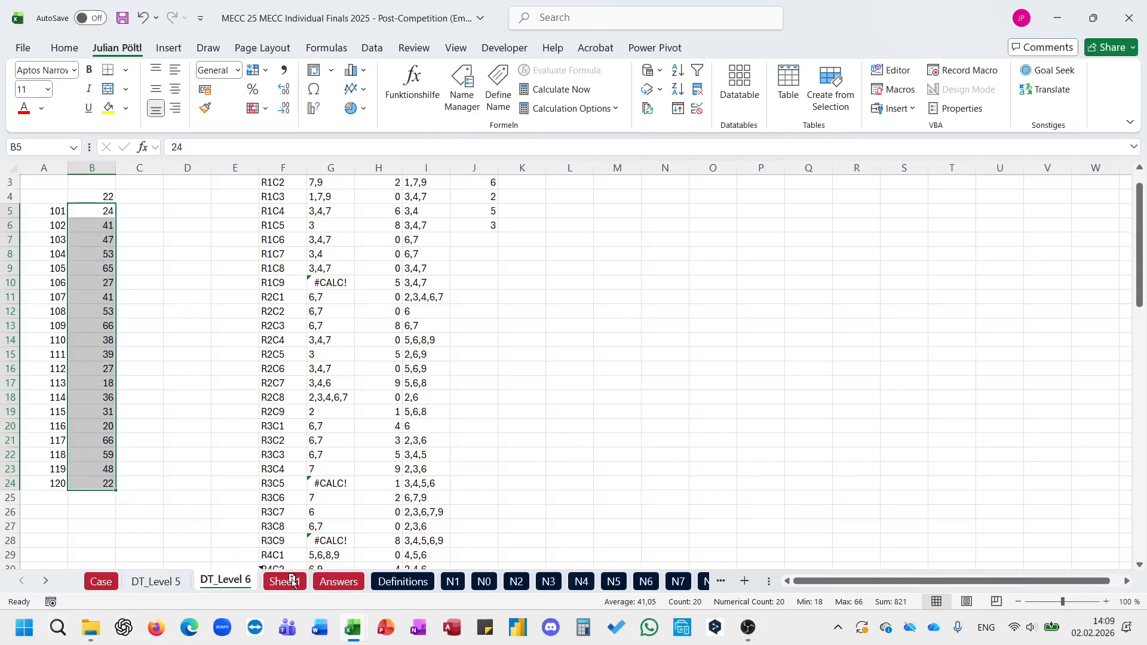
left_click_drag(292, 581, 291, 582)
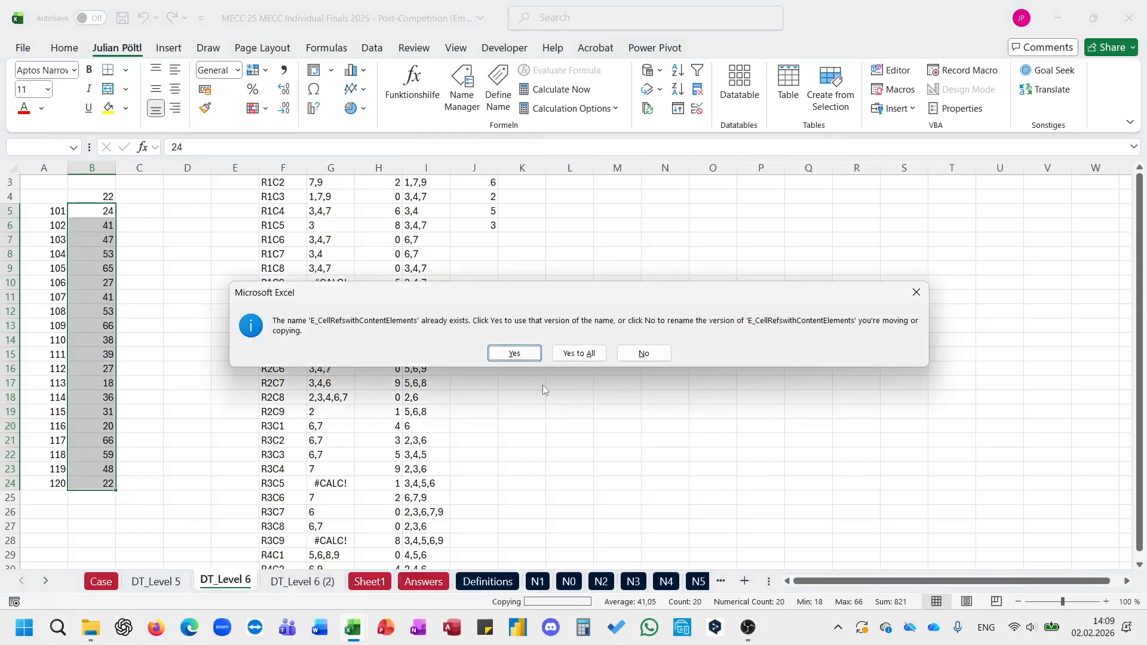
left_click(571, 353)
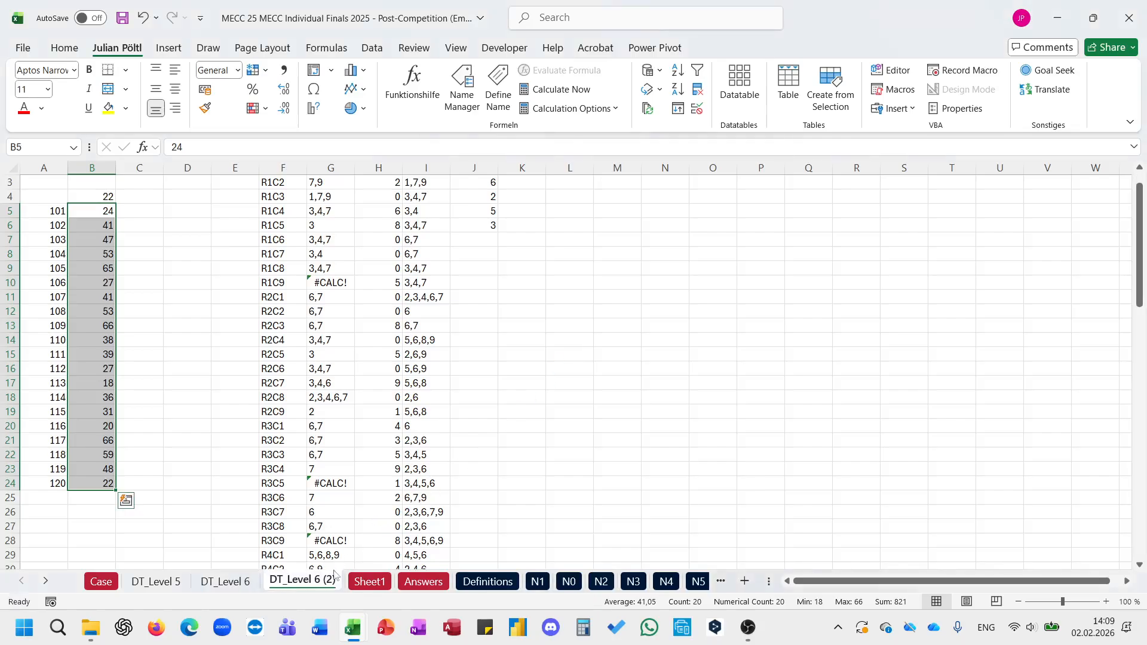
Step: Rename the duplicated sheet as DT_Level 7
double_click(330, 578)
key("End")
key("BackSpace")
key("BackSpace")
key("BackSpace")
key("BackSpace")
key("BackSpace")
key("BackSpace")
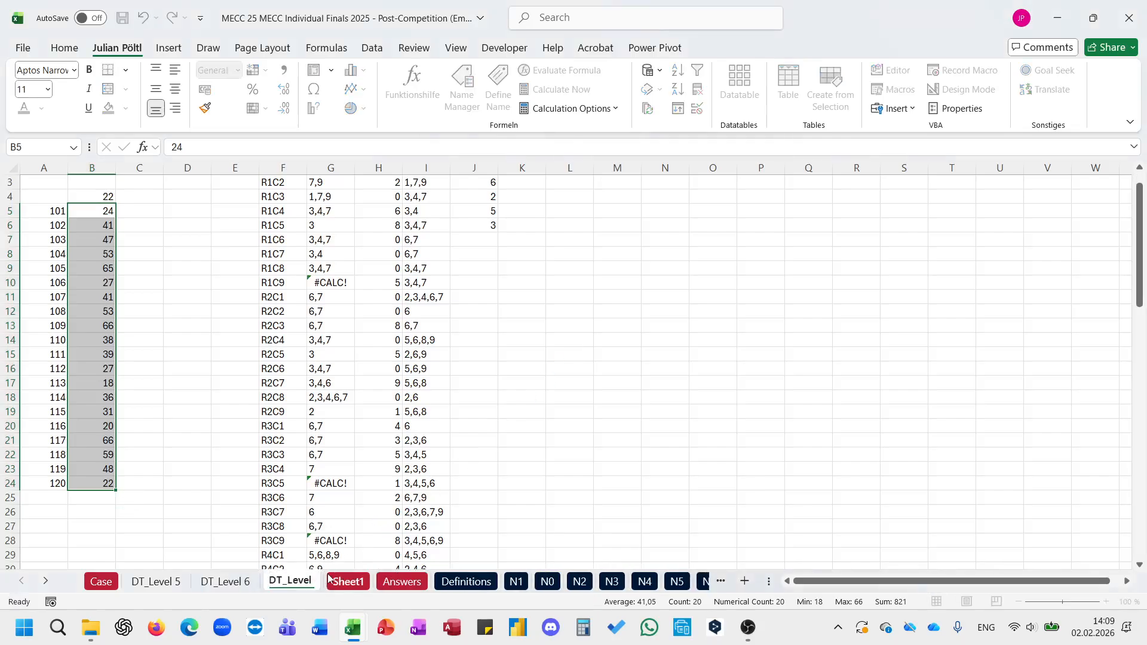
type("7")
key("Return")
left_click(335, 302)
scroll(335, 305, "up", 1)
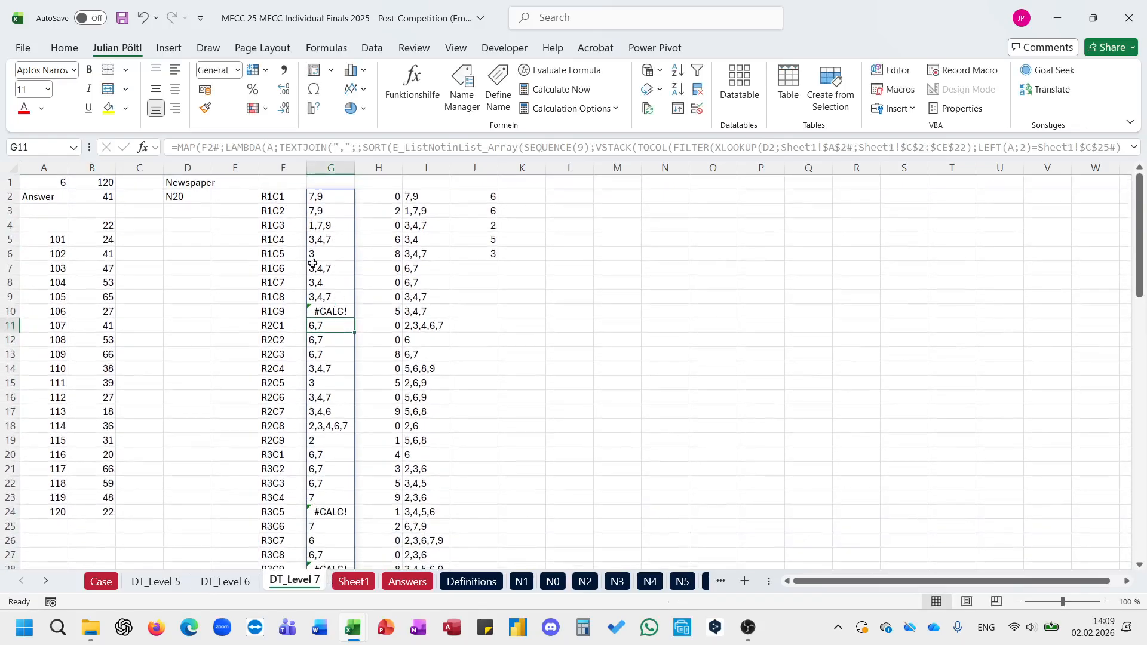
left_click(272, 197)
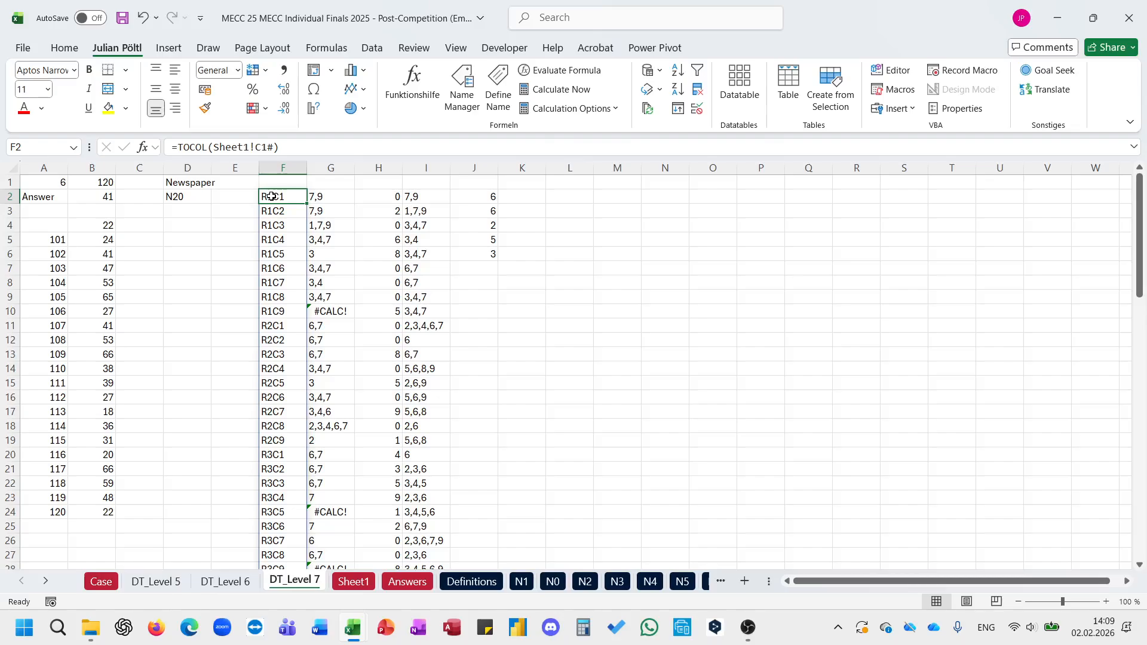
left_click(234, 198)
type("=xl")
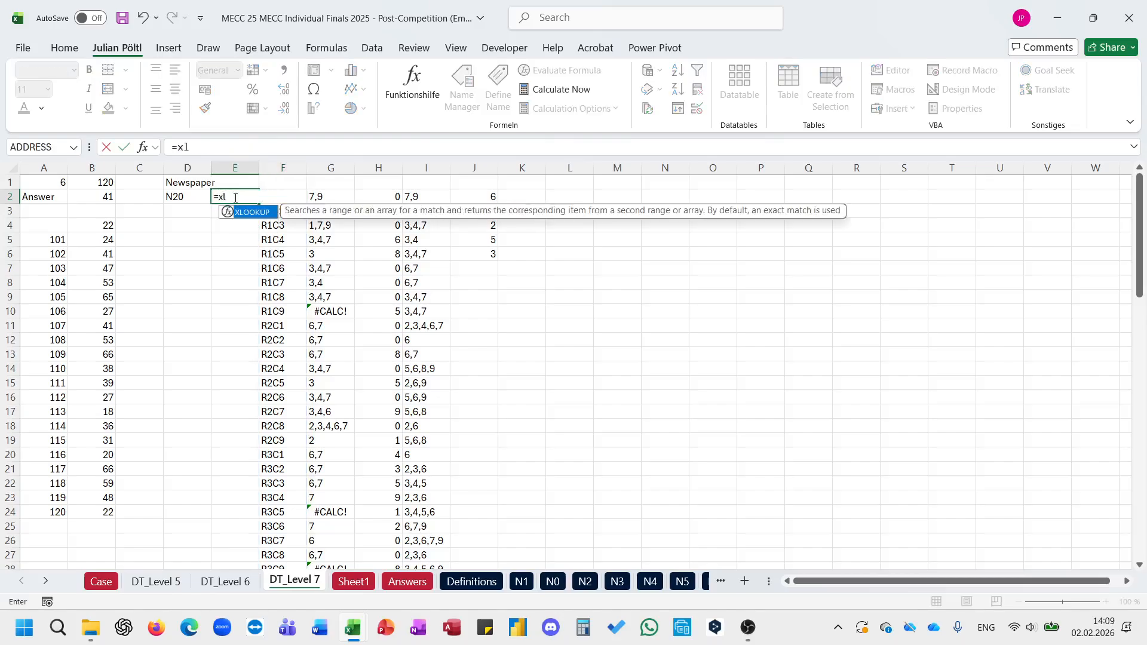
key("Tab")
key("Left")
type(";")
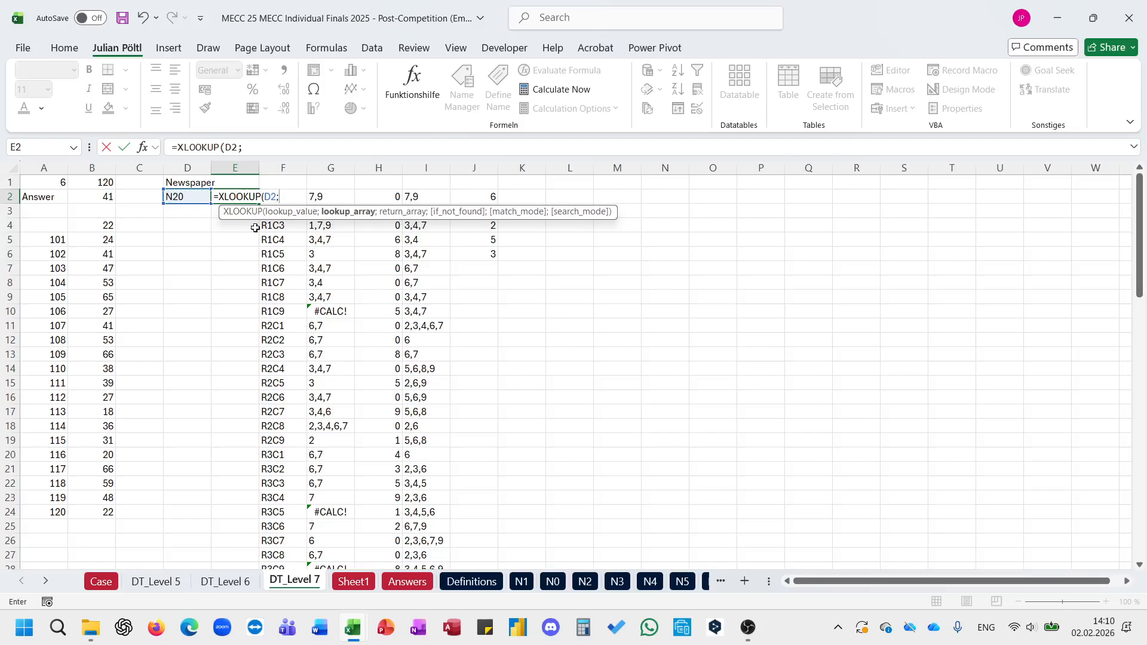
key("Escape")
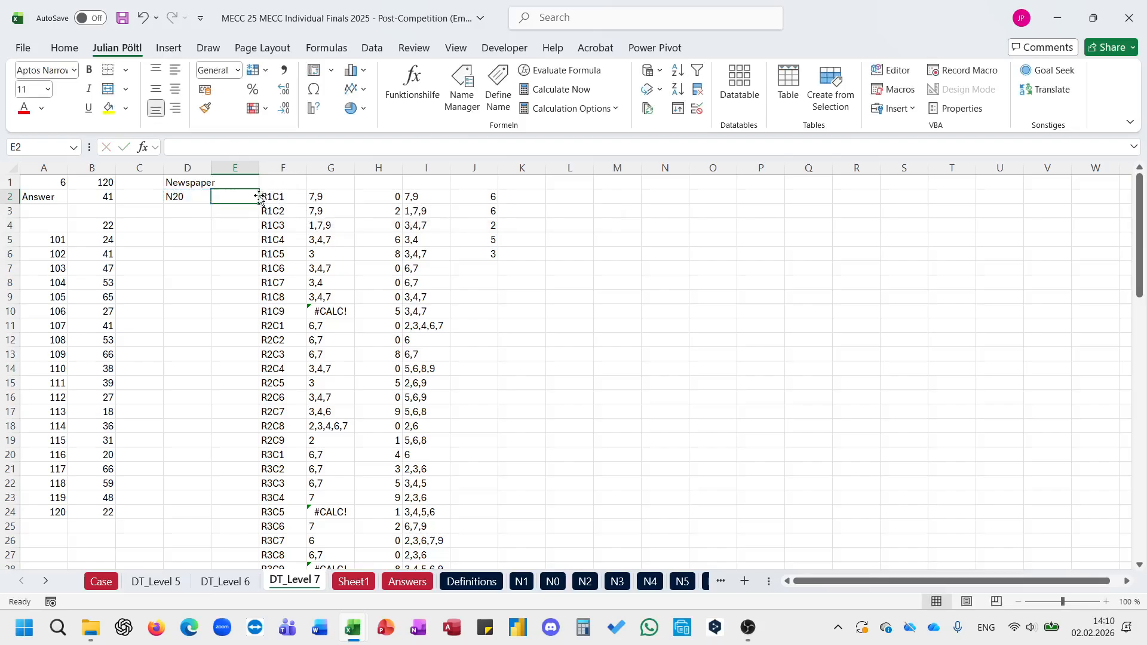
Step: Enter the header "Before" in E1
left_click(240, 184)
type("Before")
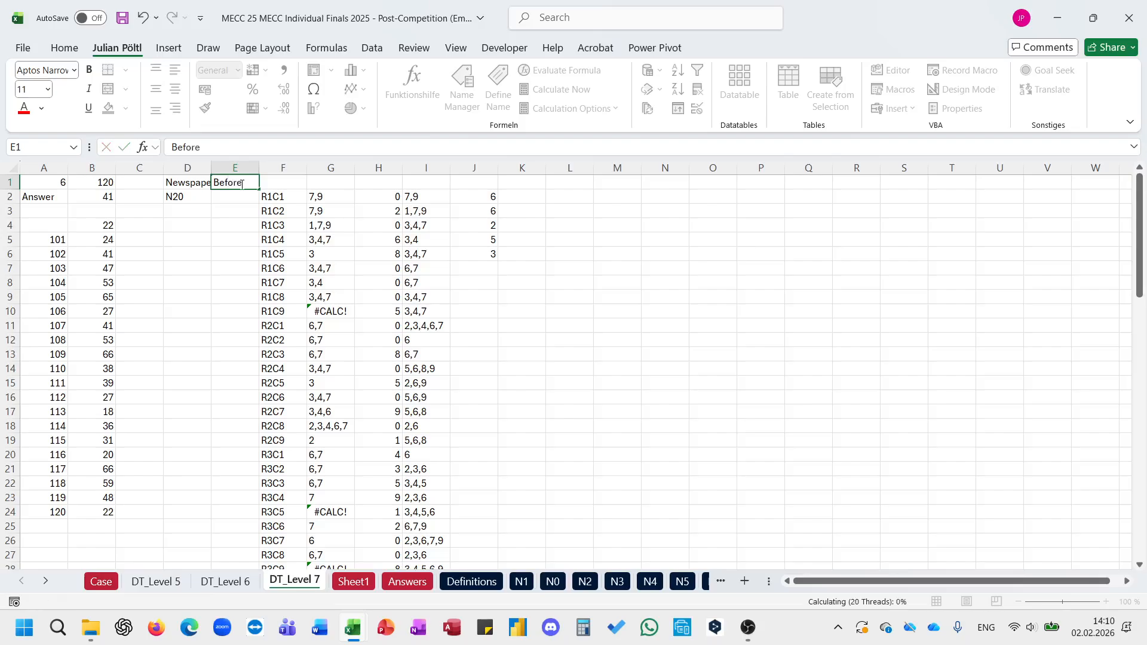
key("Return")
Step: Enter =XLOOKUP(D2;Sheet1!A2#;Sheet1!C2:CE22) in E2 to fetch the newspaper's Sudoku values
type("=XLOOKUP(")
key("Left")
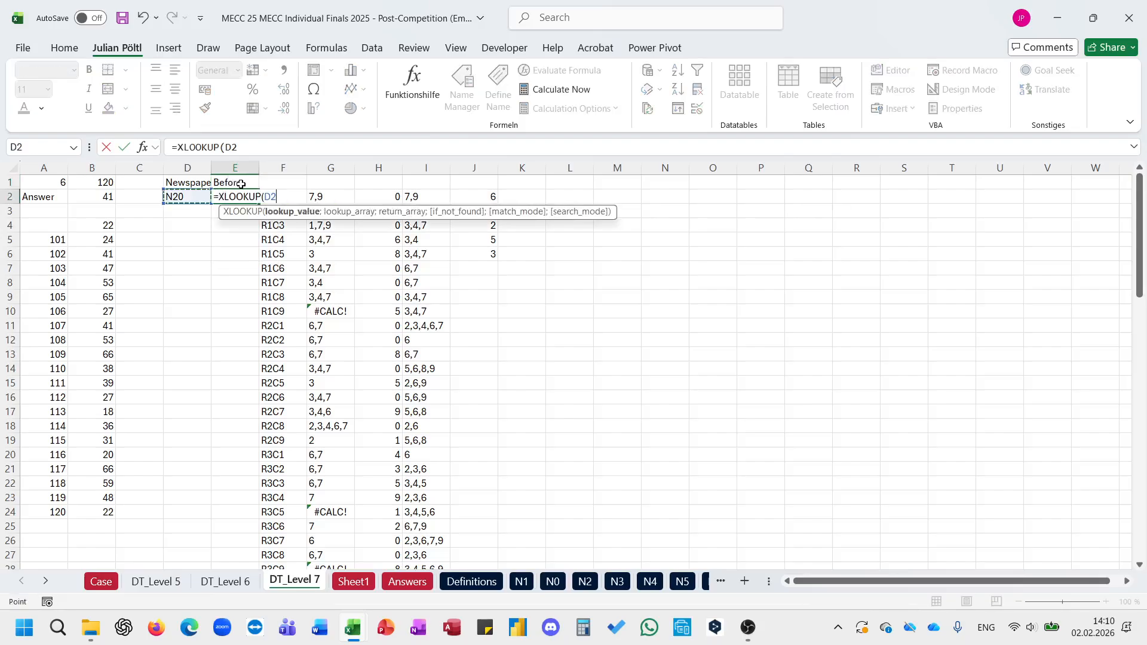
type(";")
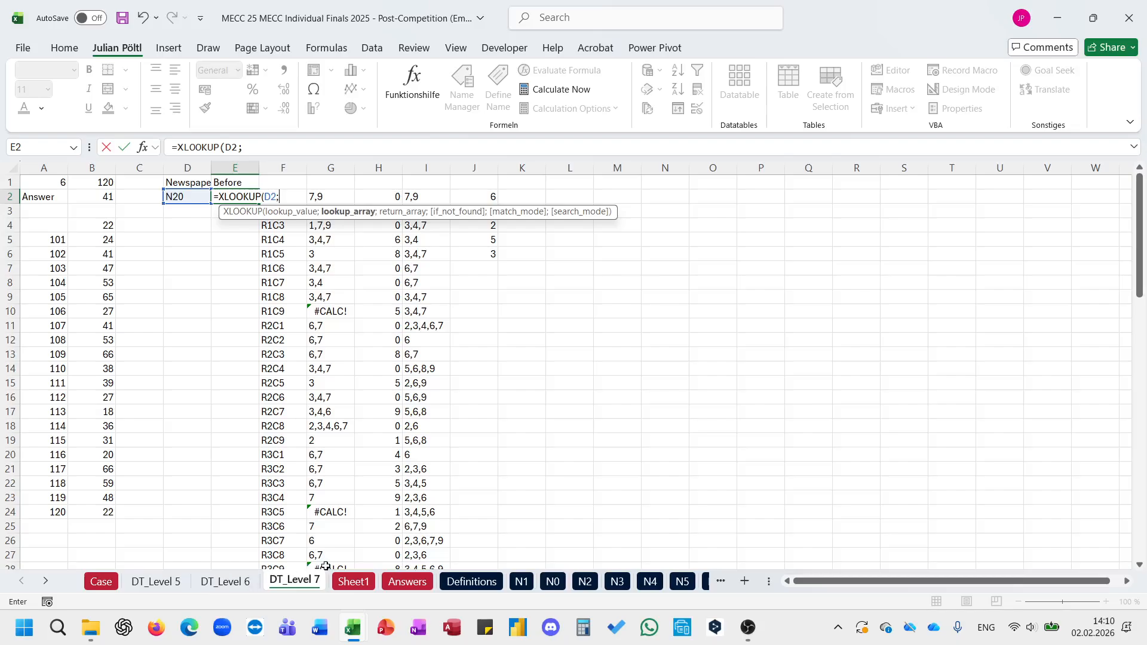
left_click(338, 582)
left_click(82, 259)
key("Home")
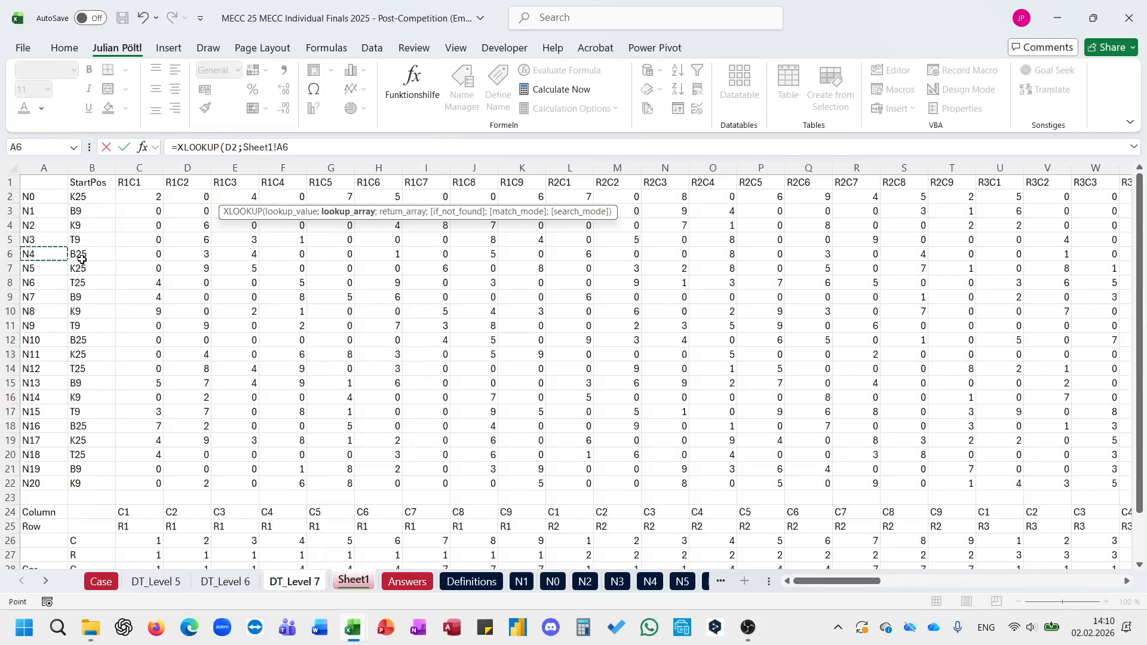
key("Up")
key("Up")
key("Up")
key("Up")
key("ctrl+shift+Down")
type(";")
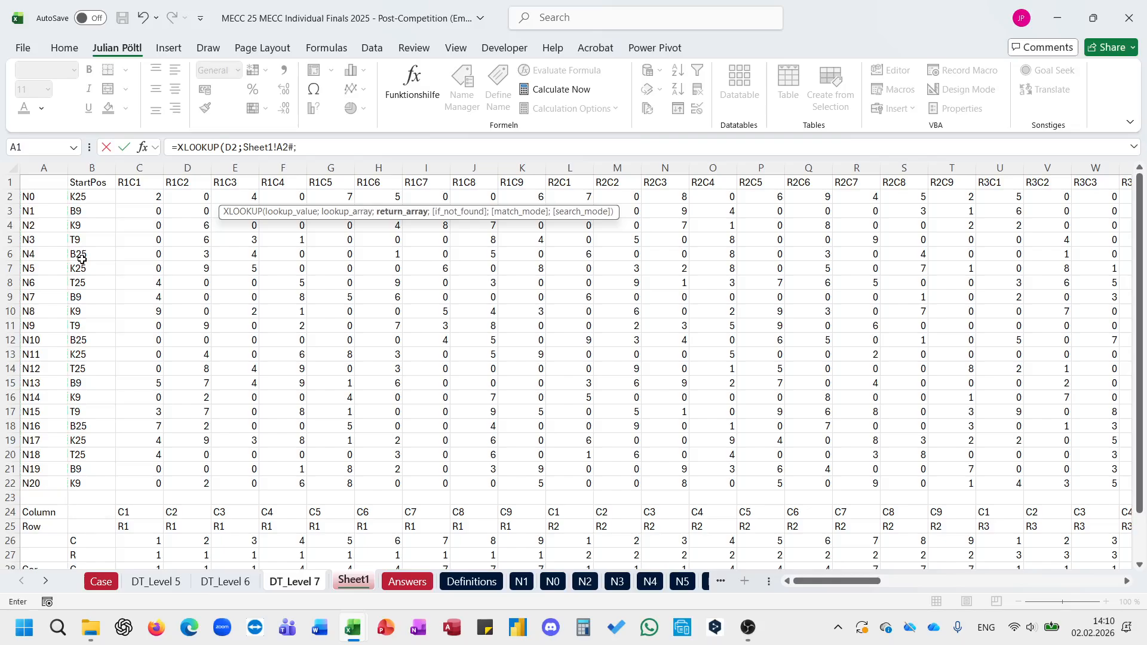
left_click(147, 197)
key("ctrl+shift+Right")
key("ctrl+shift+Down")
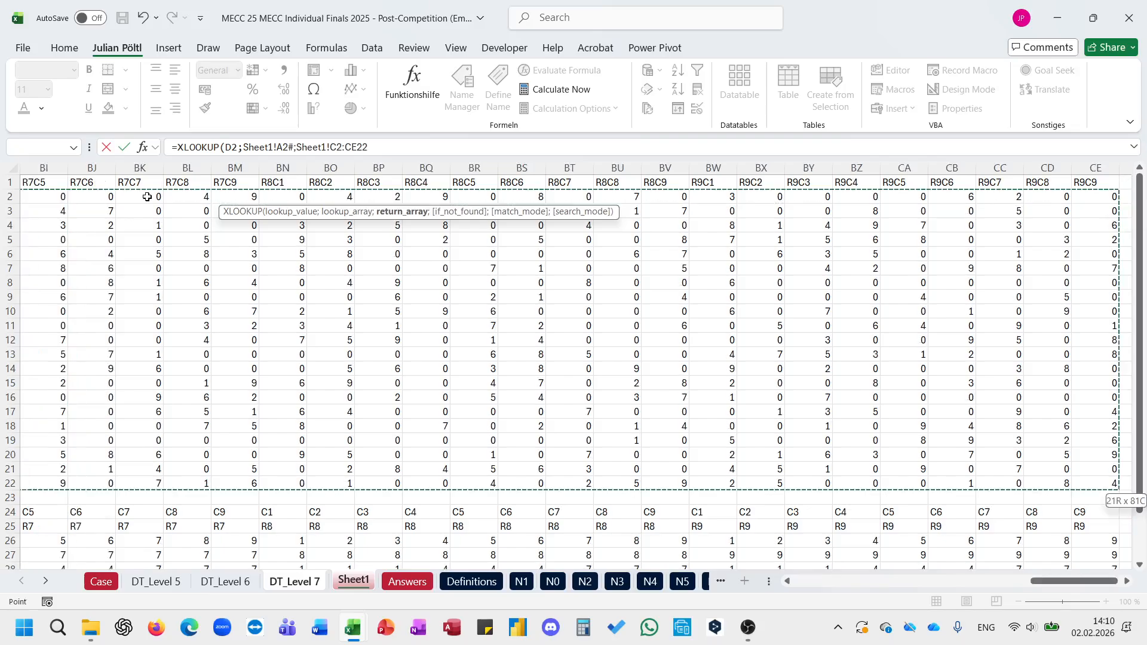
type(")")
key("Return")
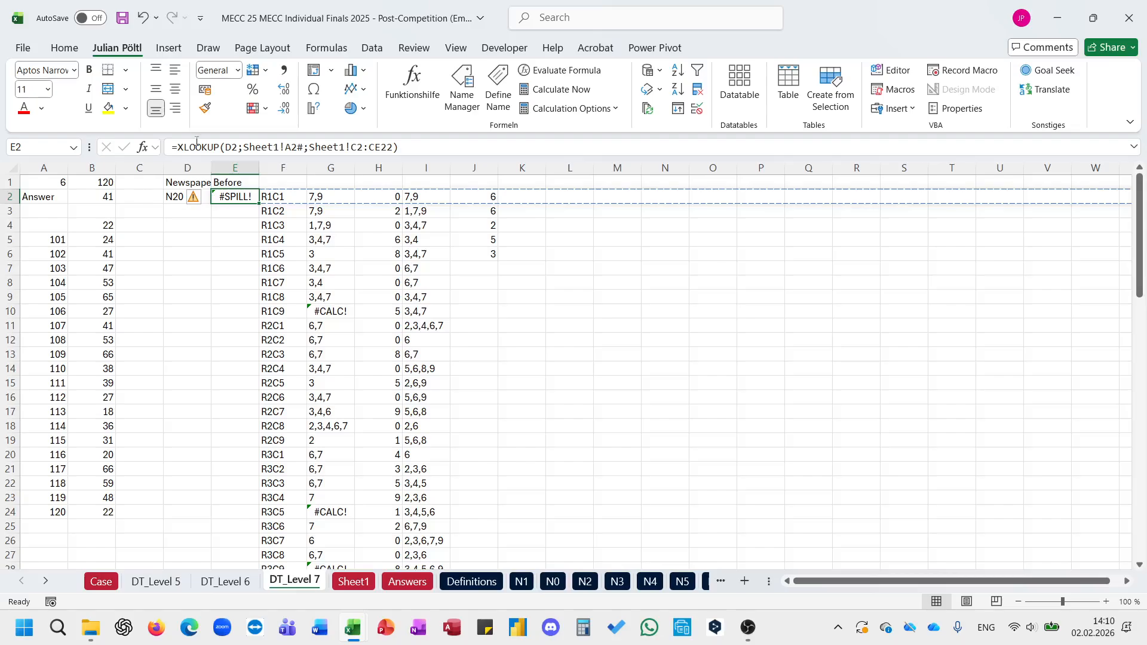
Step: Wrap the XLOOKUP formula in E2 in TOCOL so the puzzle values spill down column E
left_click(179, 147)
type("TOCOL(")
key("End")
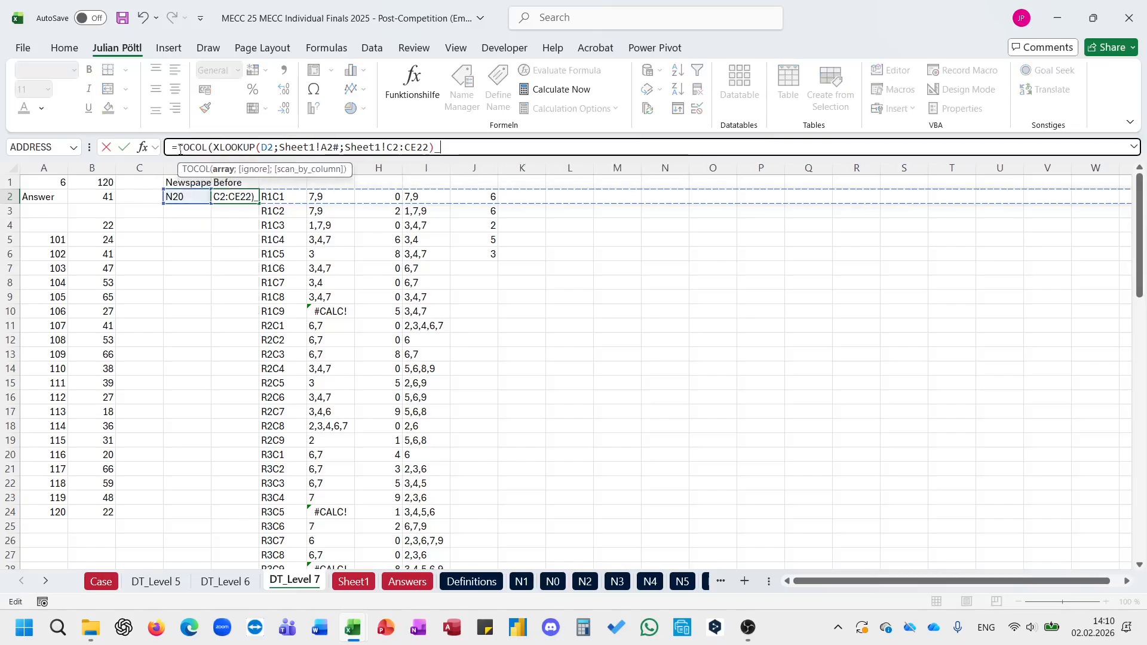
type("\\")
key("BackSpace")
type(")")
key("Return")
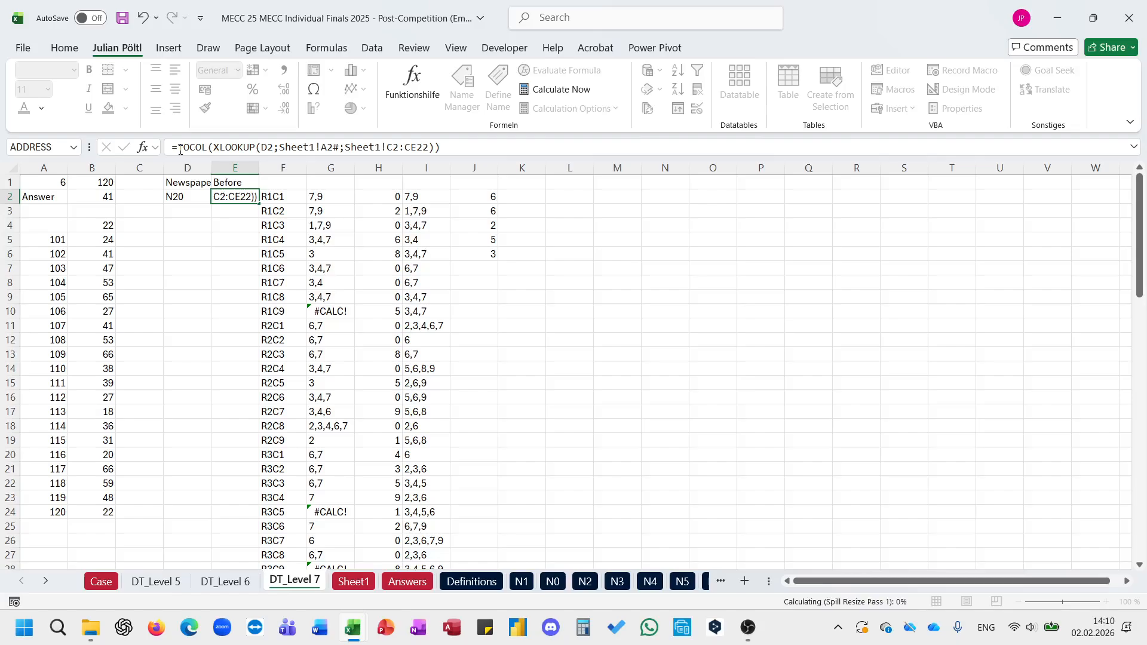
Step: Enter the header "Fields" in F1
key("Up")
key("Up")
key("Right")
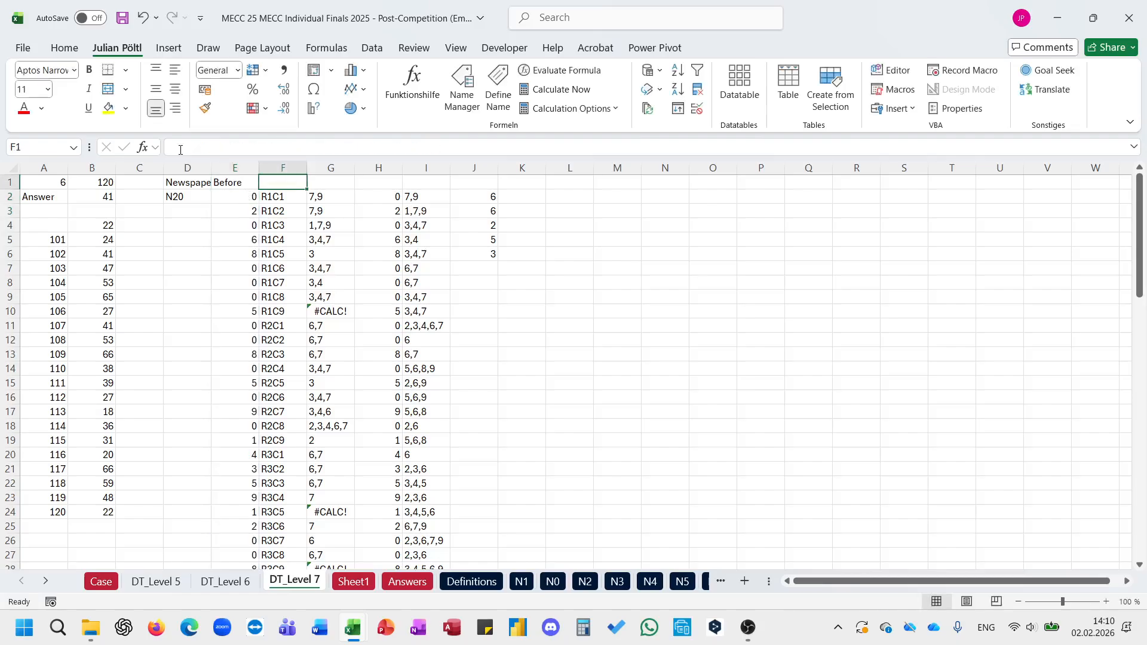
type("Flelds")
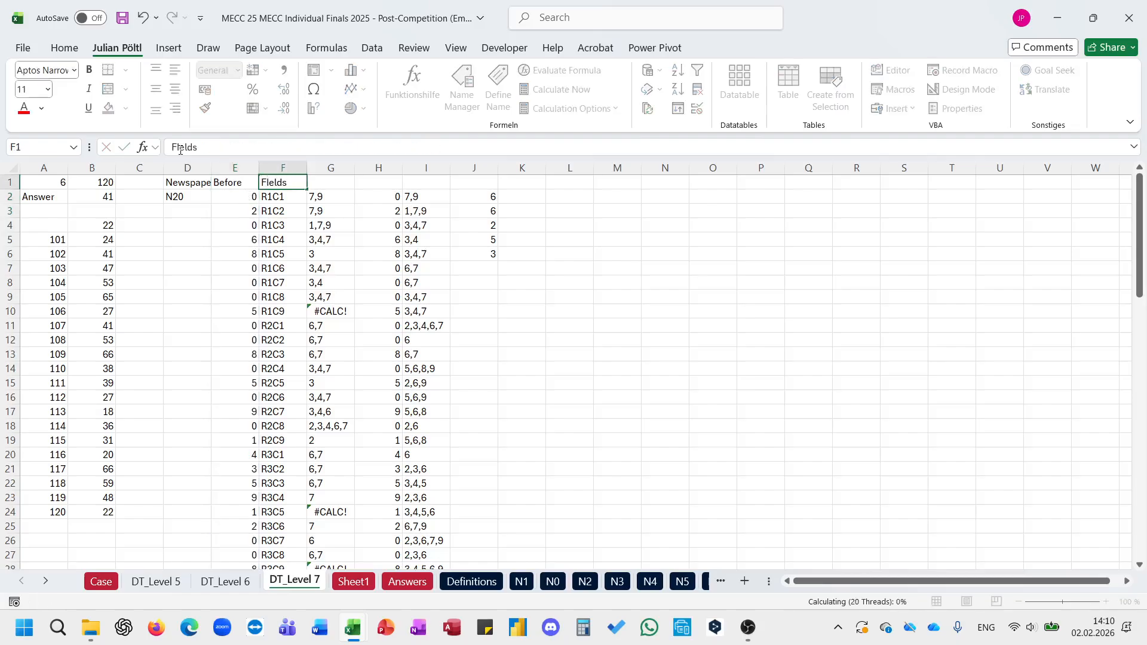
key("Return")
key("Up")
Step: Review the formulas in G2 and H2 and enter the header "Possible Answers" in G1
key("Right")
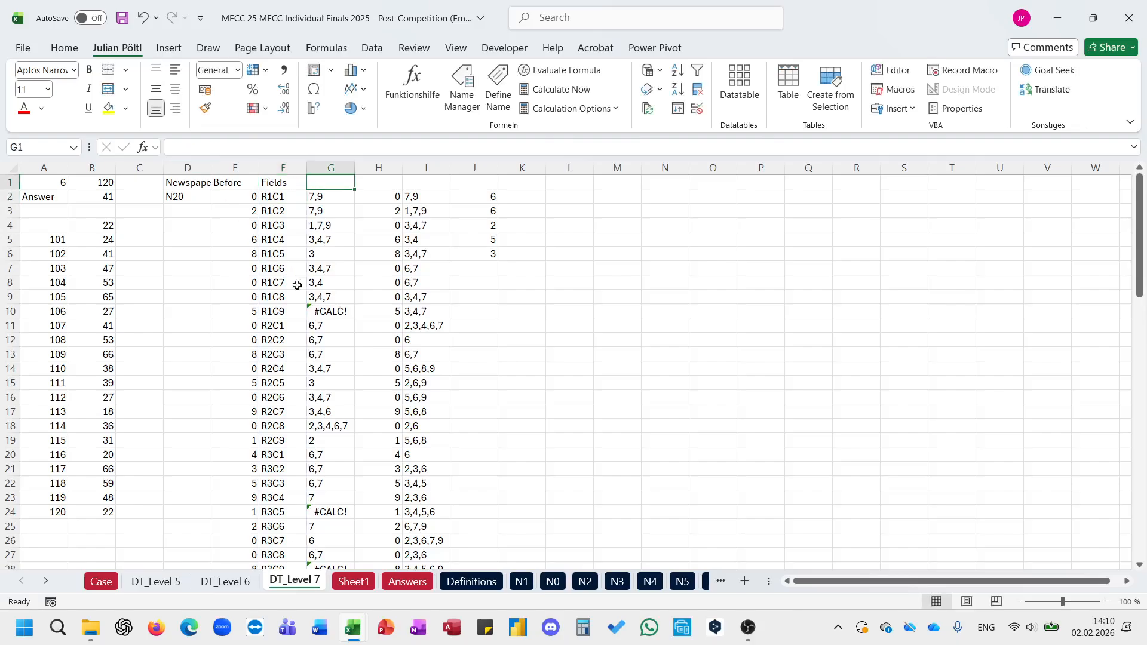
left_click(336, 199)
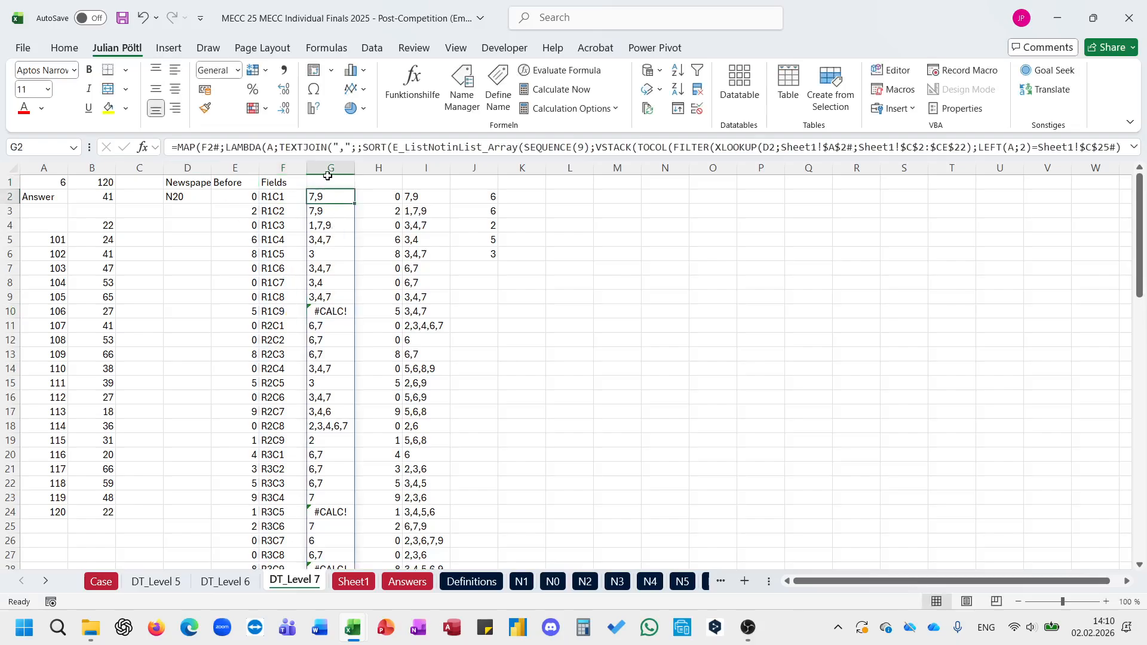
left_click(389, 193)
left_click(406, 147)
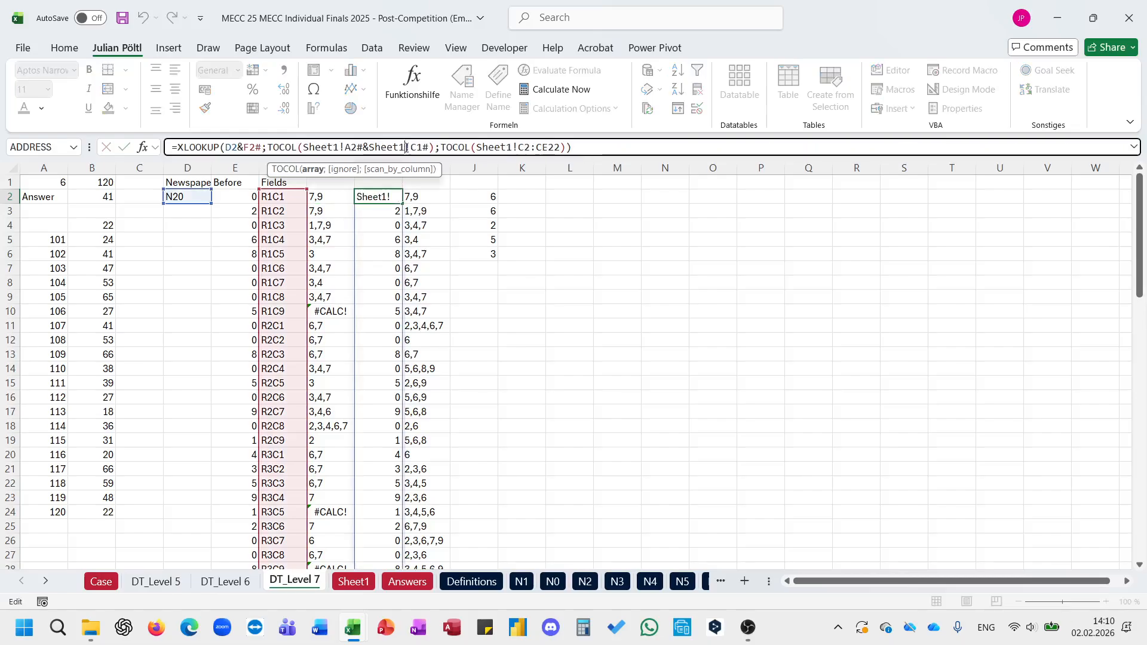
key("Escape")
left_click(334, 182)
type("Possib")
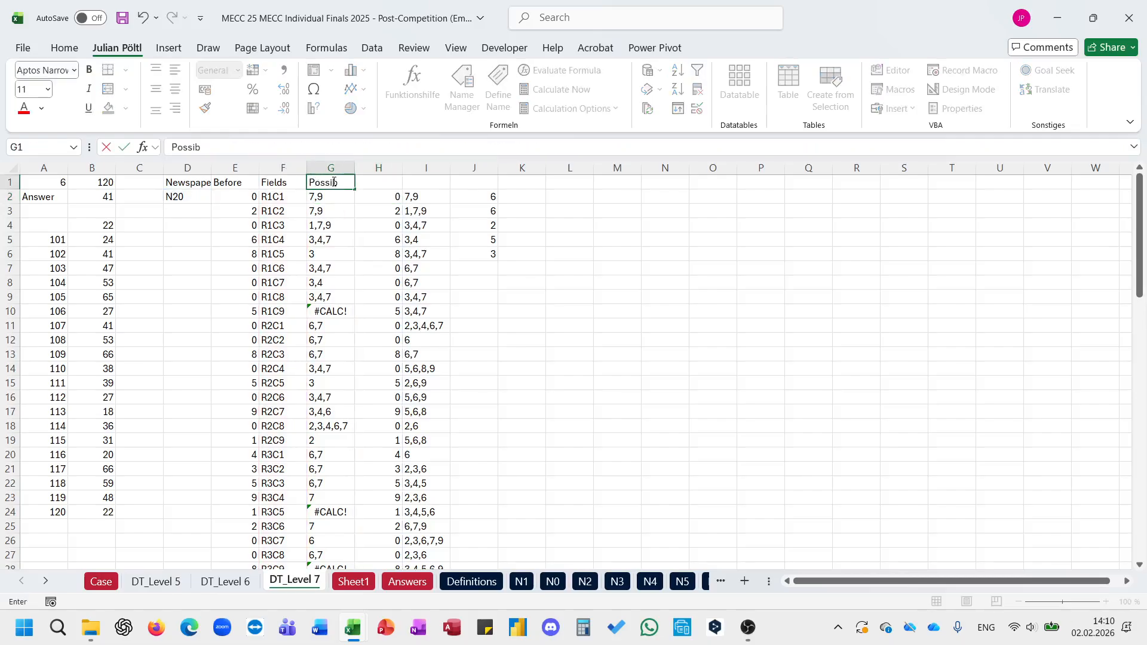
type("le Answers")
key("Return")
Step: Try to replace the H2# reference in I2's formula with the XLOOKUP expression from H2
left_click(382, 195)
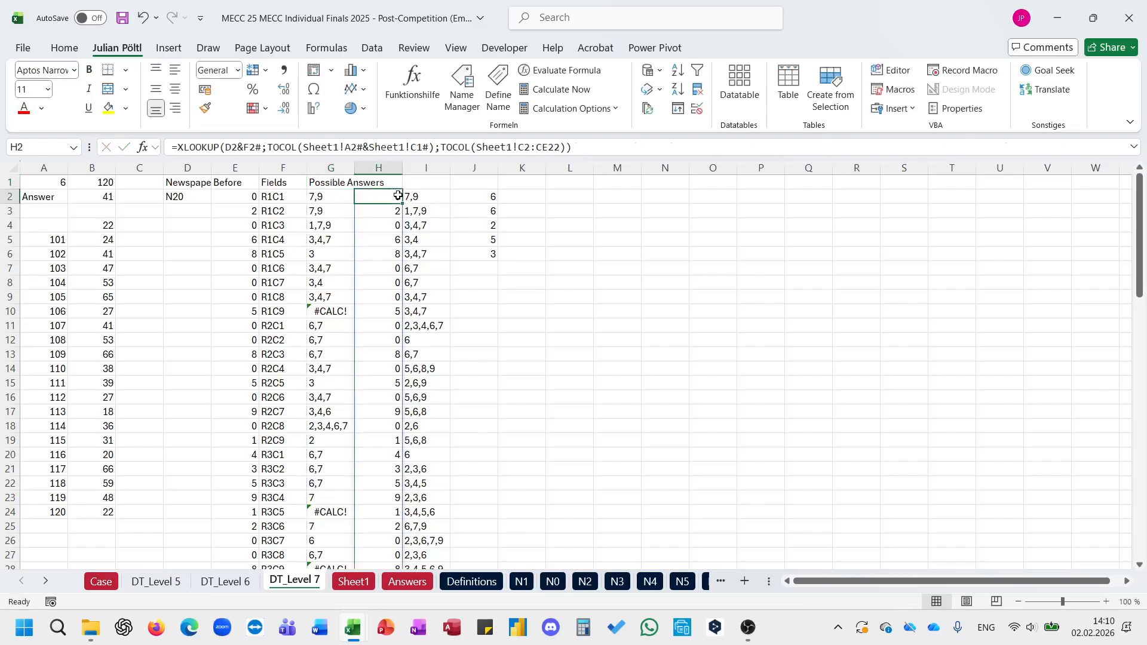
left_click(324, 143)
left_click_drag(598, 146, 171, 147)
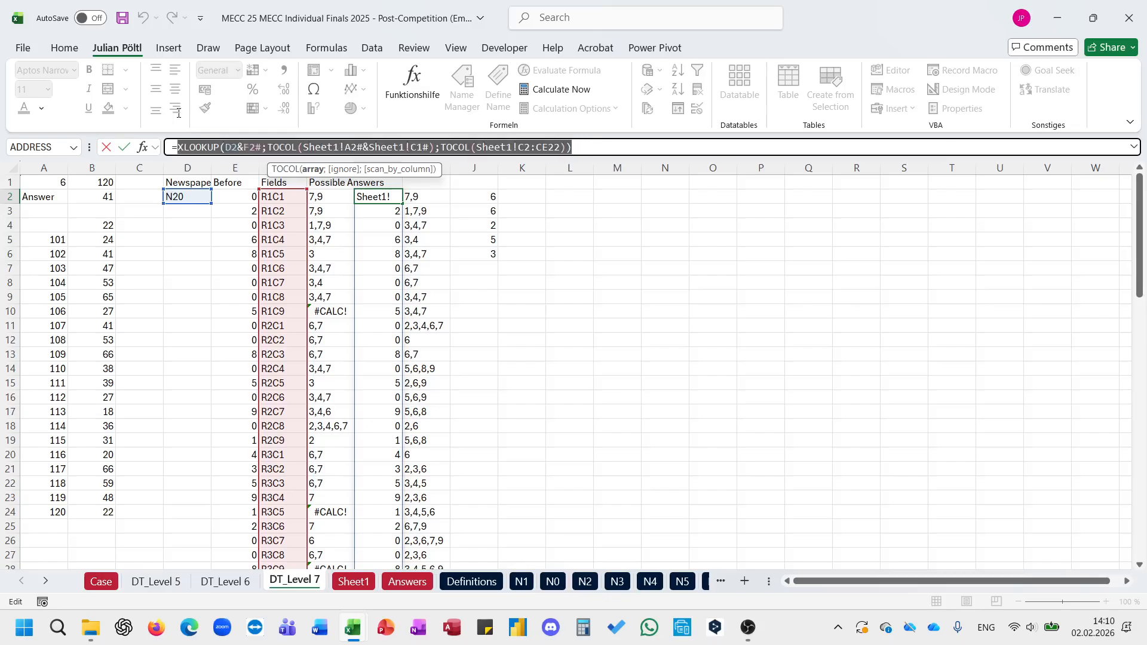
key("Escape")
double_click(438, 195)
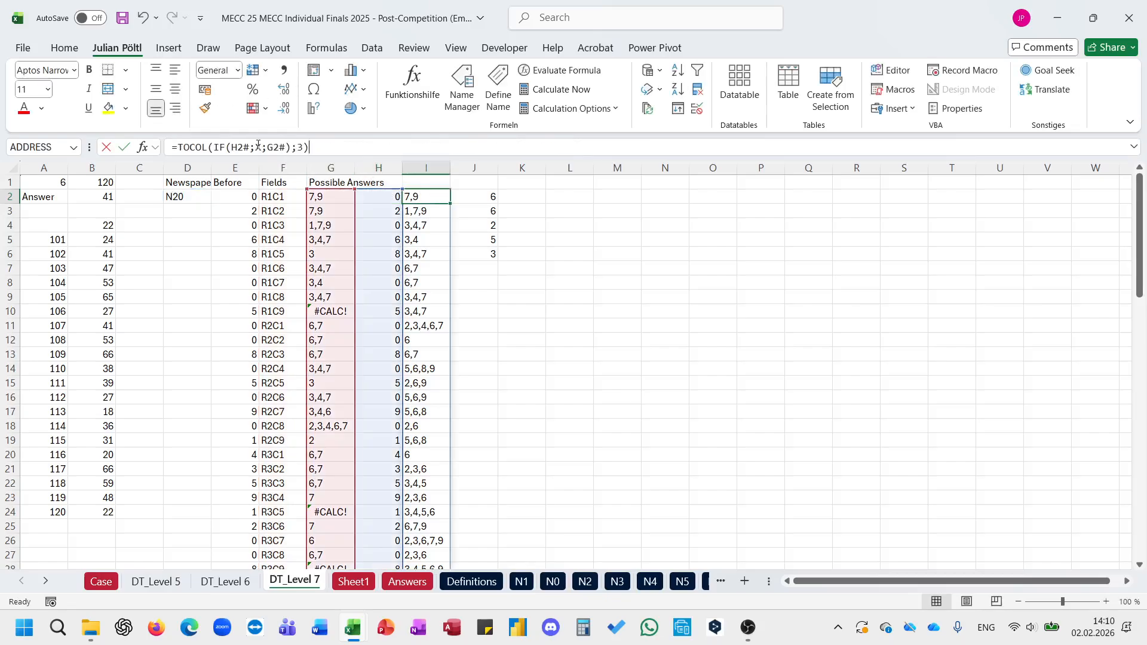
key("Escape")
left_click(370, 194)
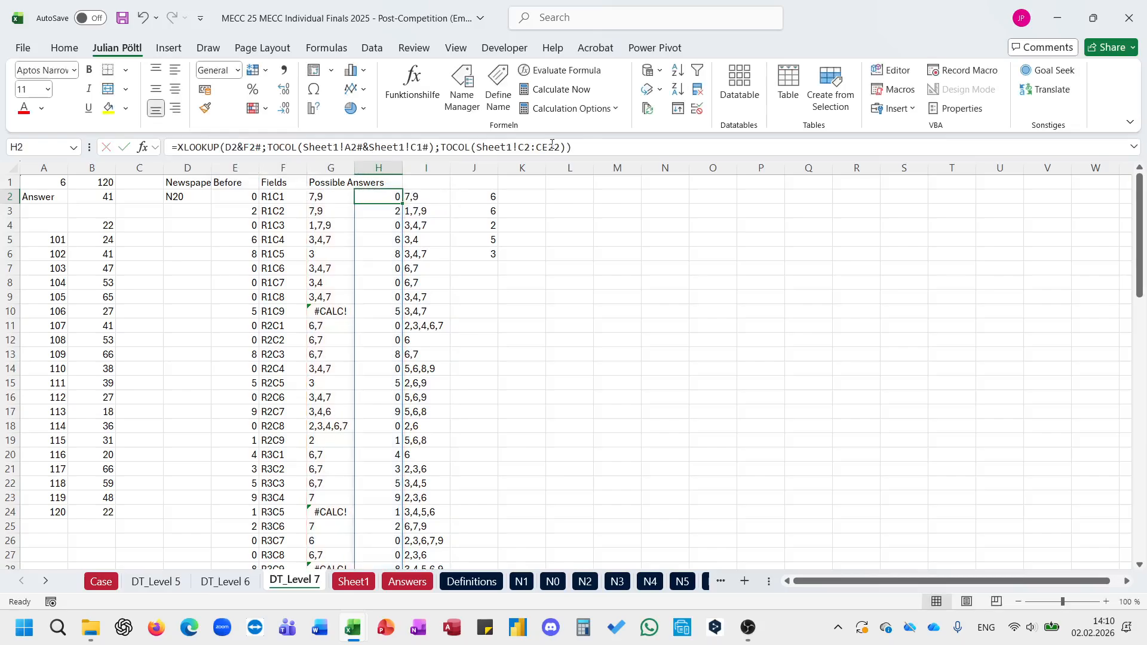
left_click_drag(553, 147, 179, 150)
key("ctrl+c")
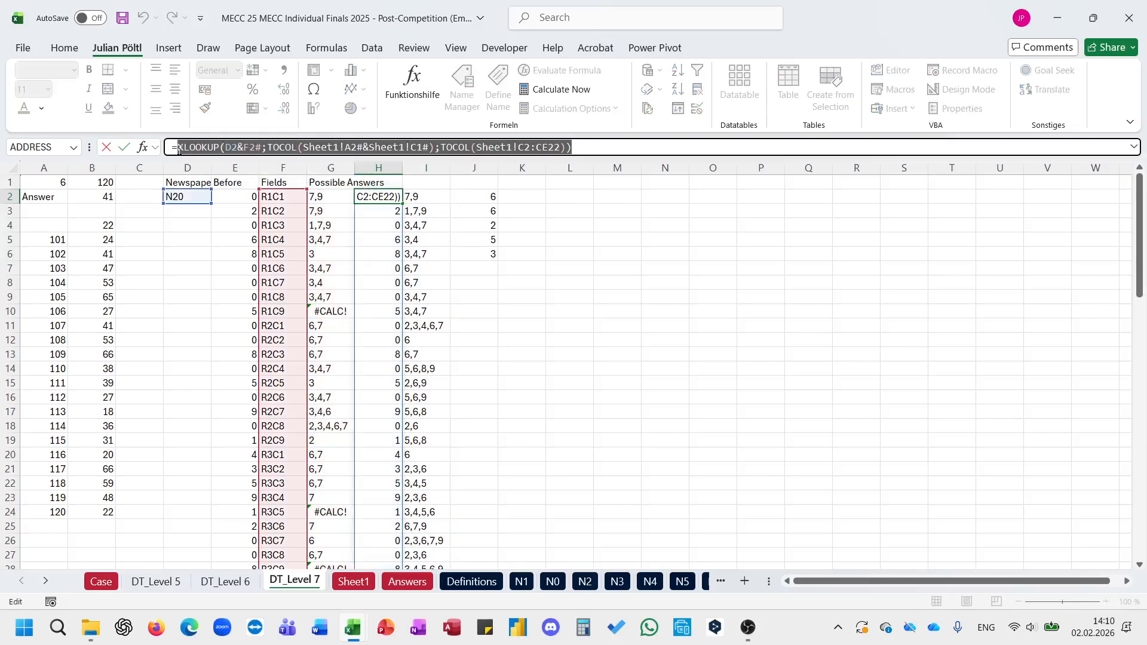
key("Escape")
key("Right")
left_click(240, 147)
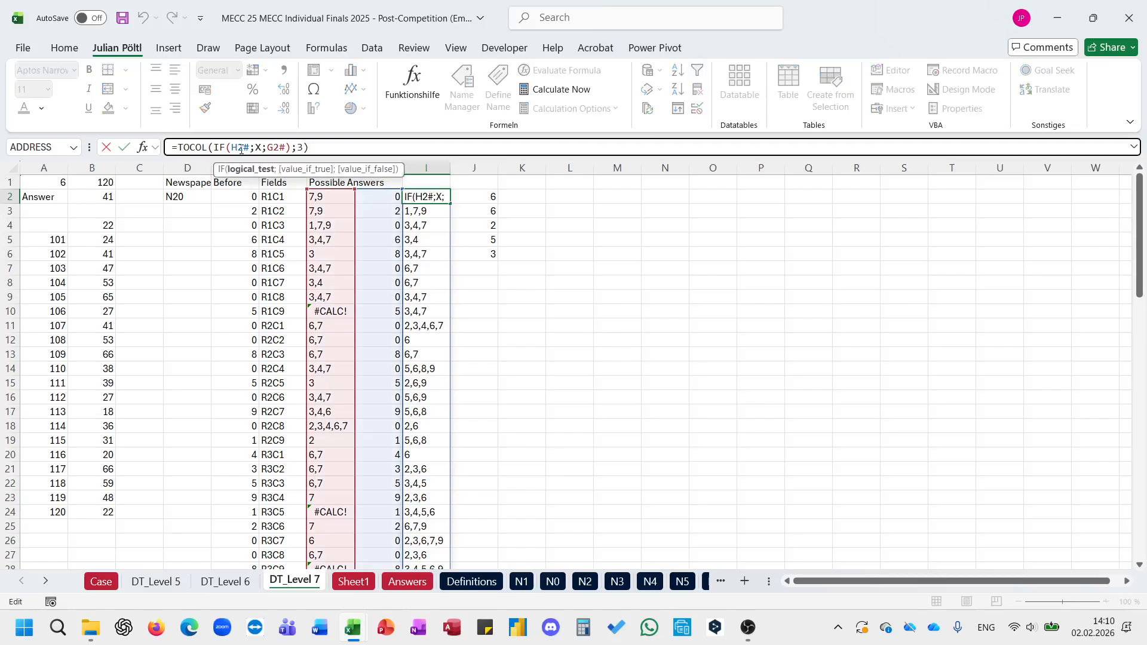
double_click(241, 148)
key("ctrl+v")
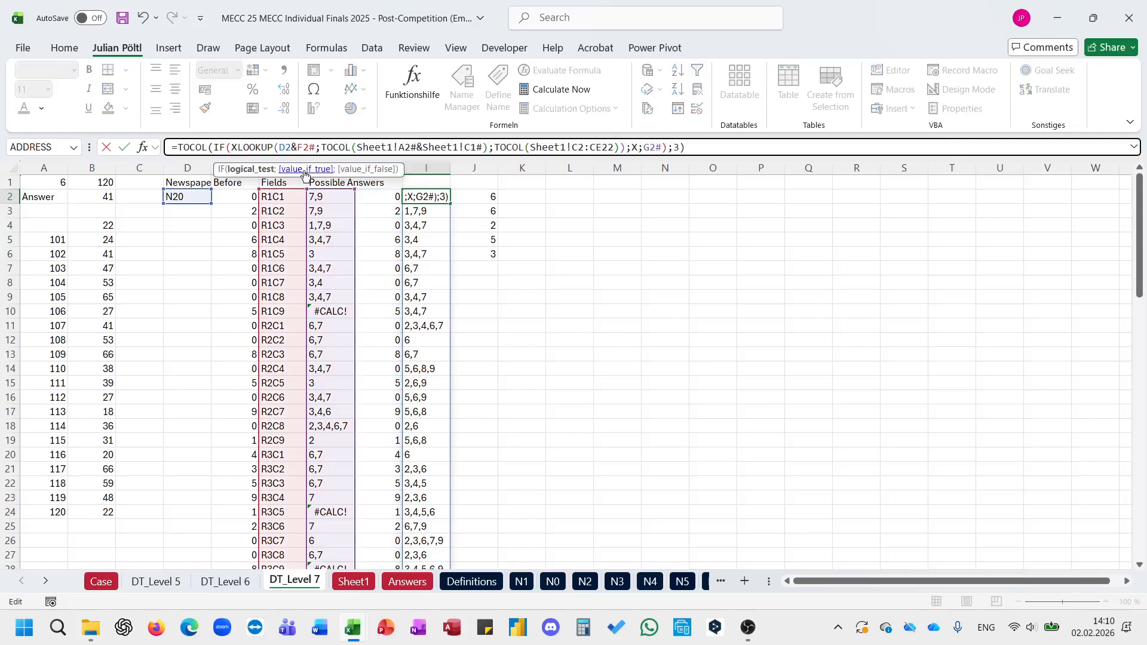
key("Escape")
Step: Enlarge the formula bar and copy the MAP expression from G2's formula, without its equals sign
key("Left")
key("Left")
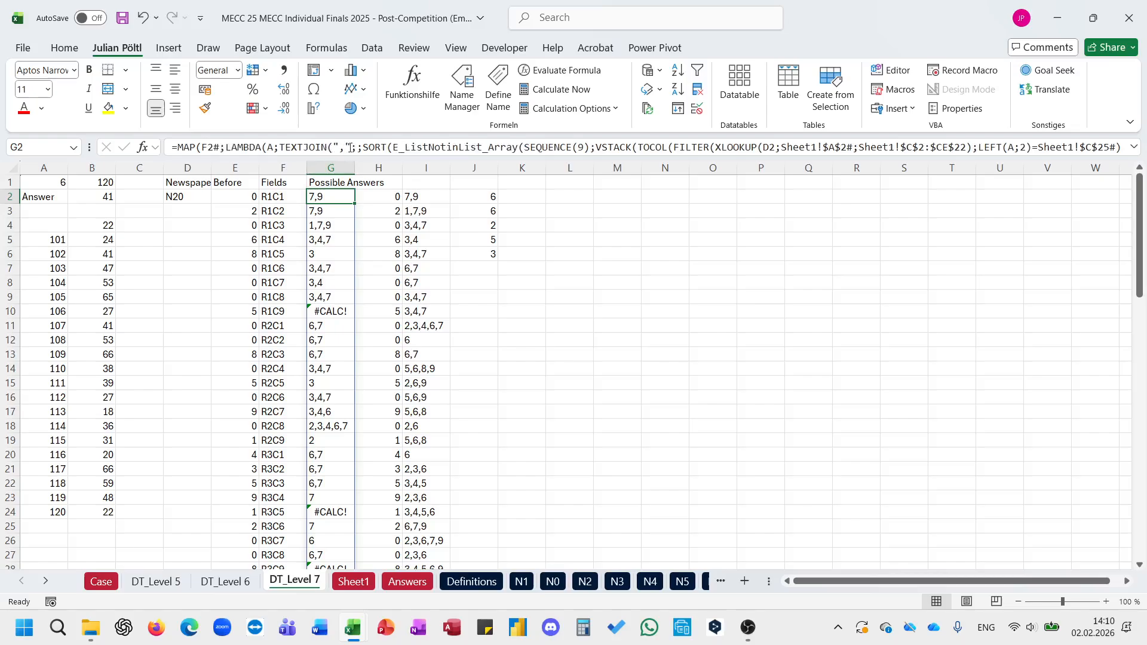
left_click_drag(905, 155, 911, 269)
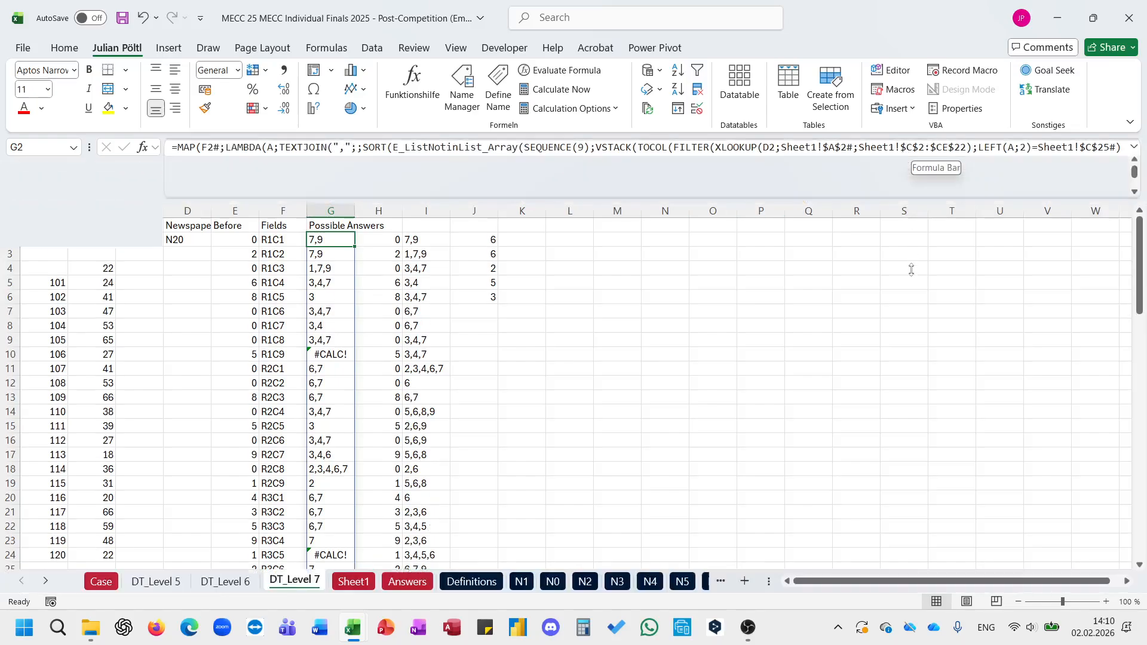
left_click_drag(358, 192, 178, 143)
key("ctrl+c")
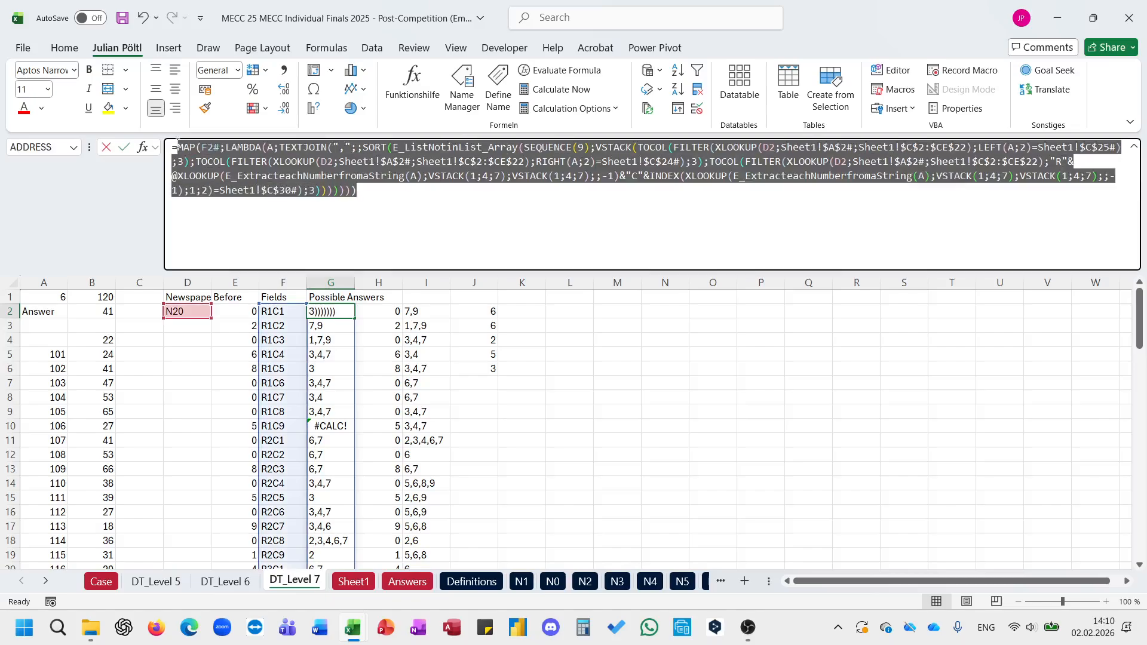
key("Escape")
key("Right")
key("Right")
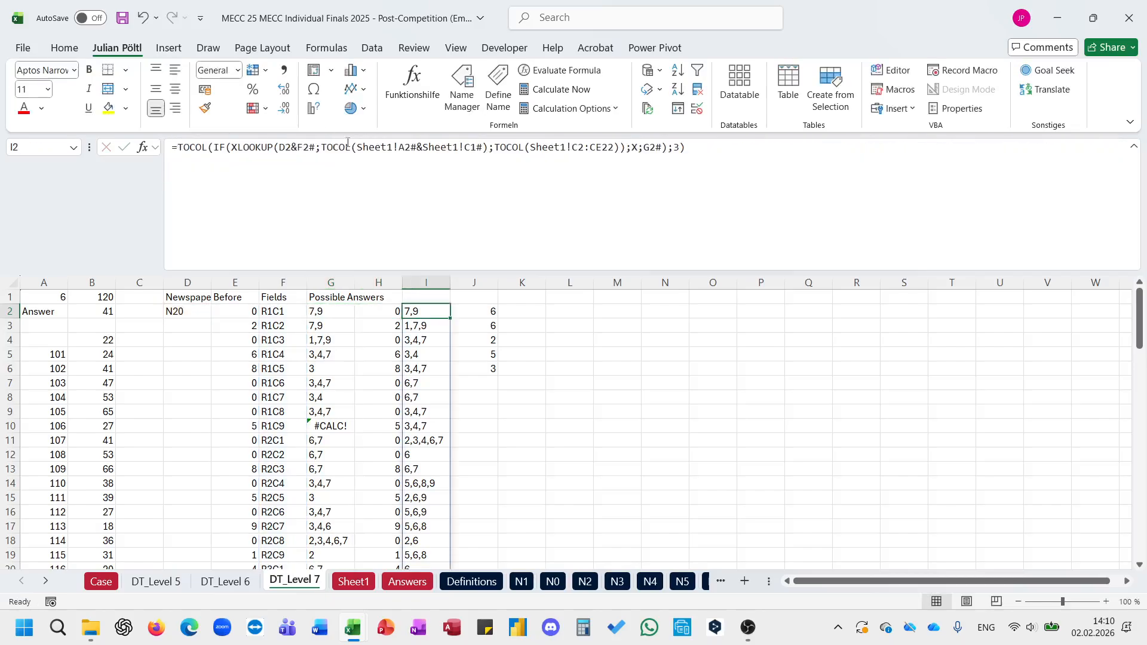
Step: Replace the G2# reference in I2's formula with the MAP expression from G2
left_click(348, 143)
double_click(307, 147)
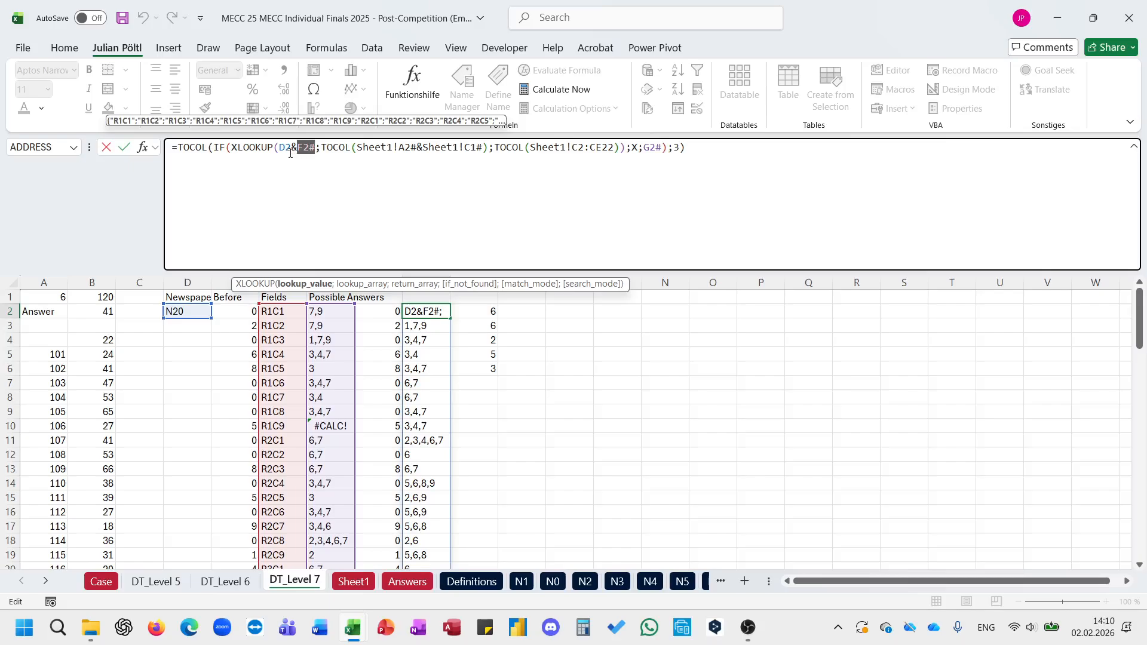
double_click(657, 148)
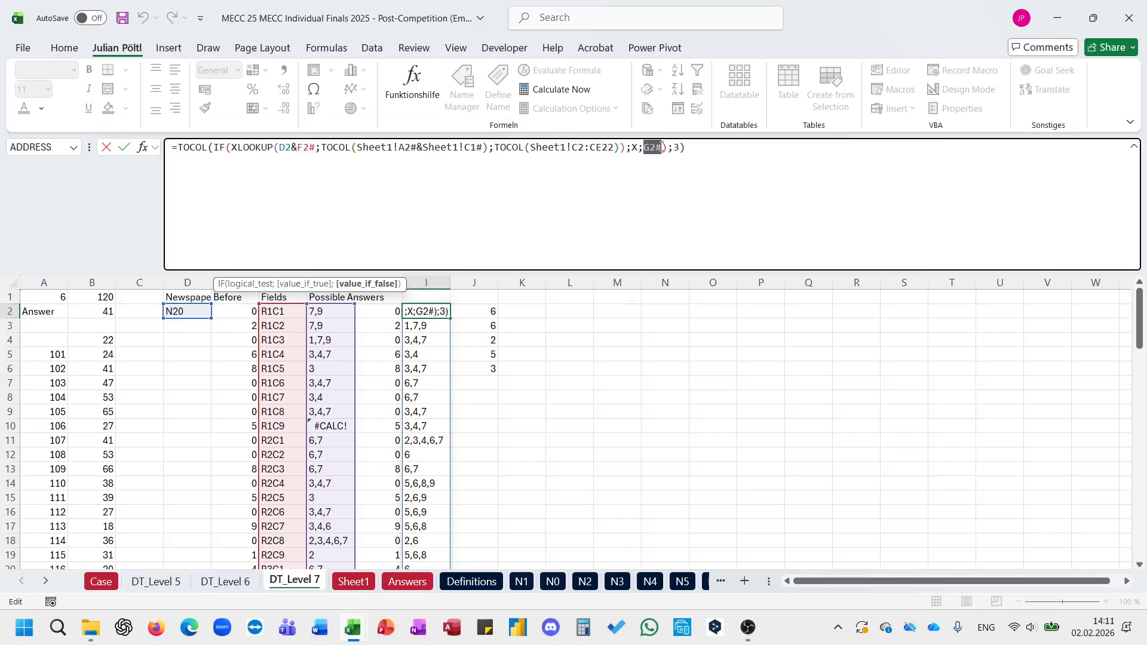
key("ctrl+v")
key("Return")
Step: Try clearing the helper XLOOKUP formula in H2, check the results, and undo the last edits
key("Left")
key("Left")
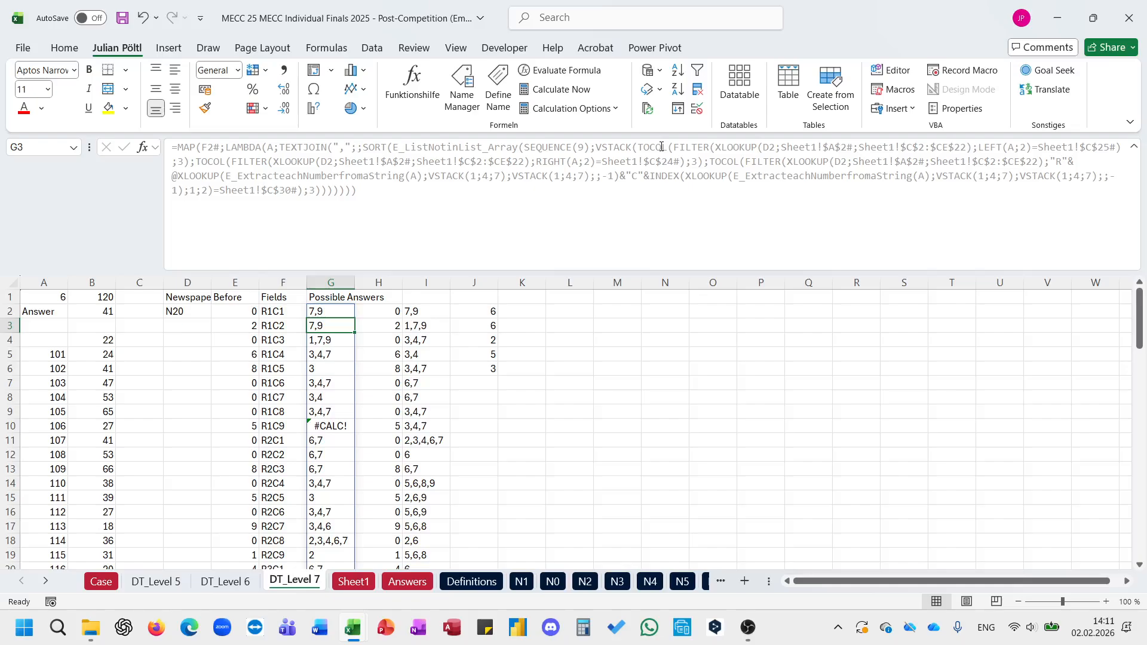
key("Up")
key("Right")
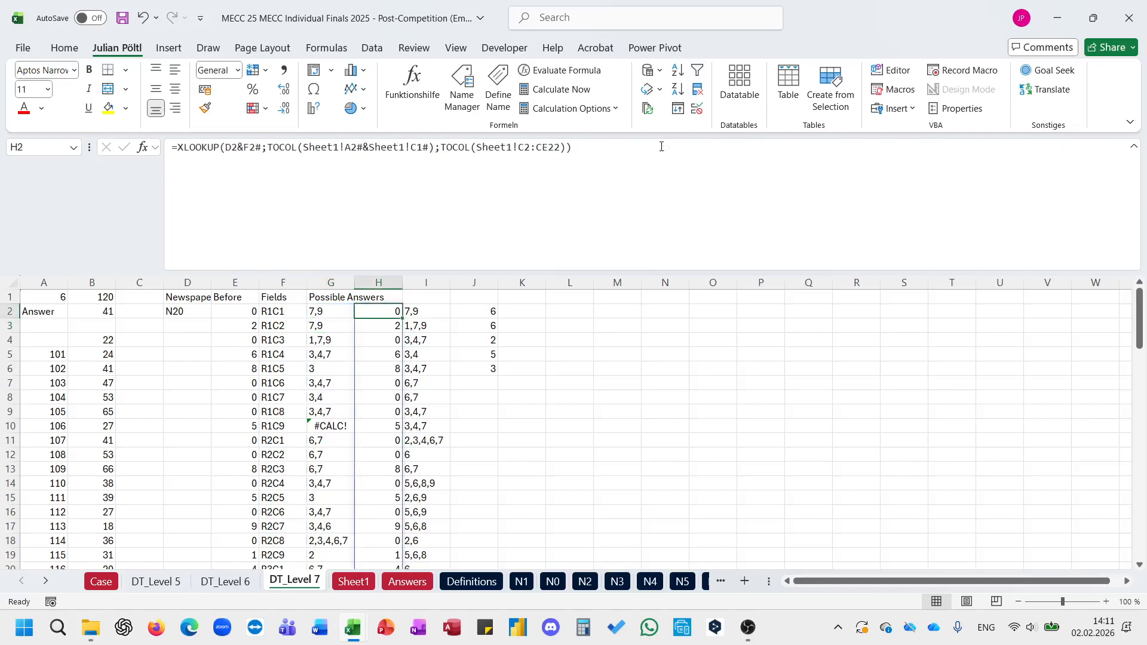
key("Delete")
key("Right")
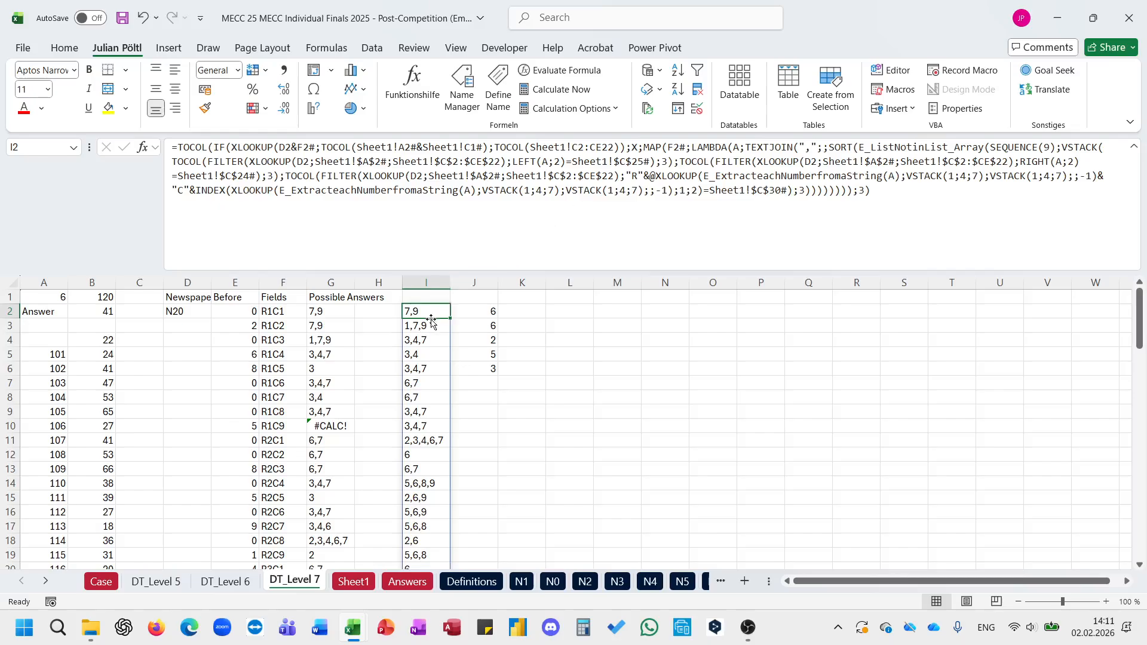
scroll(388, 391, "down", 11)
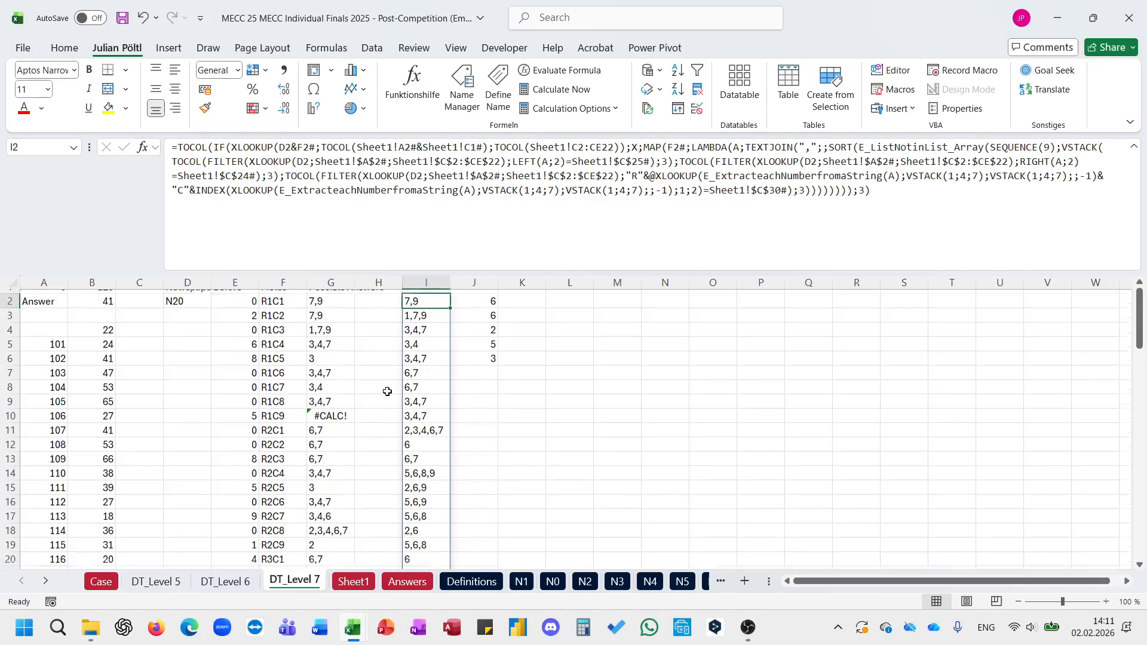
scroll(387, 392, "down", 4)
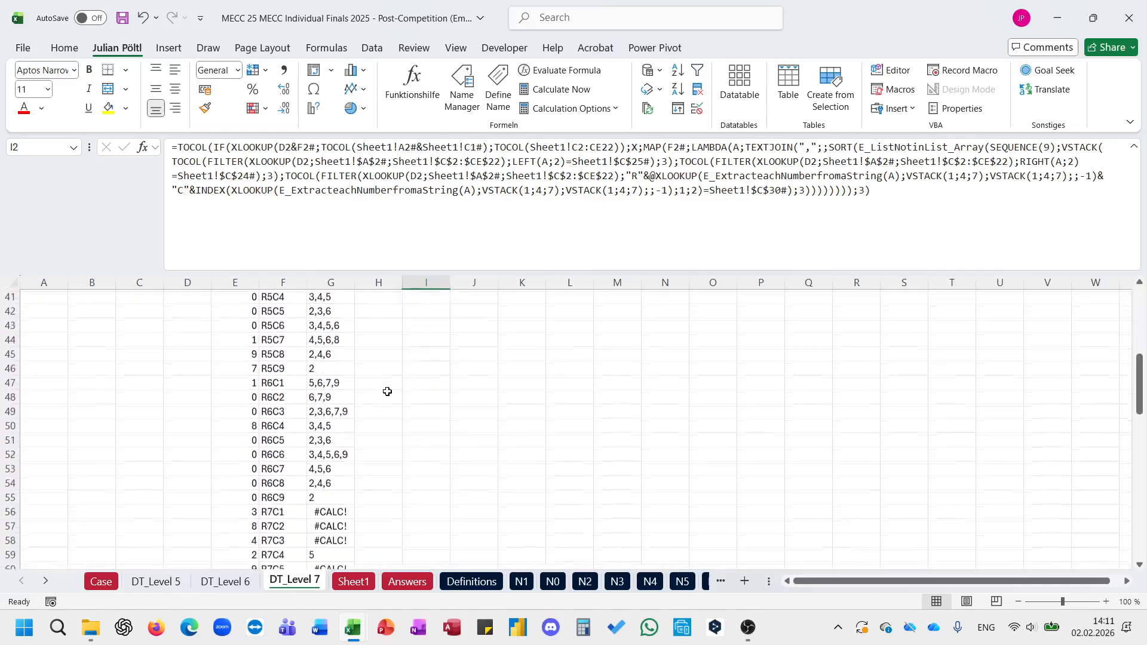
scroll(387, 392, "up", 16)
key("ctrl+z")
key("ctrl+z")
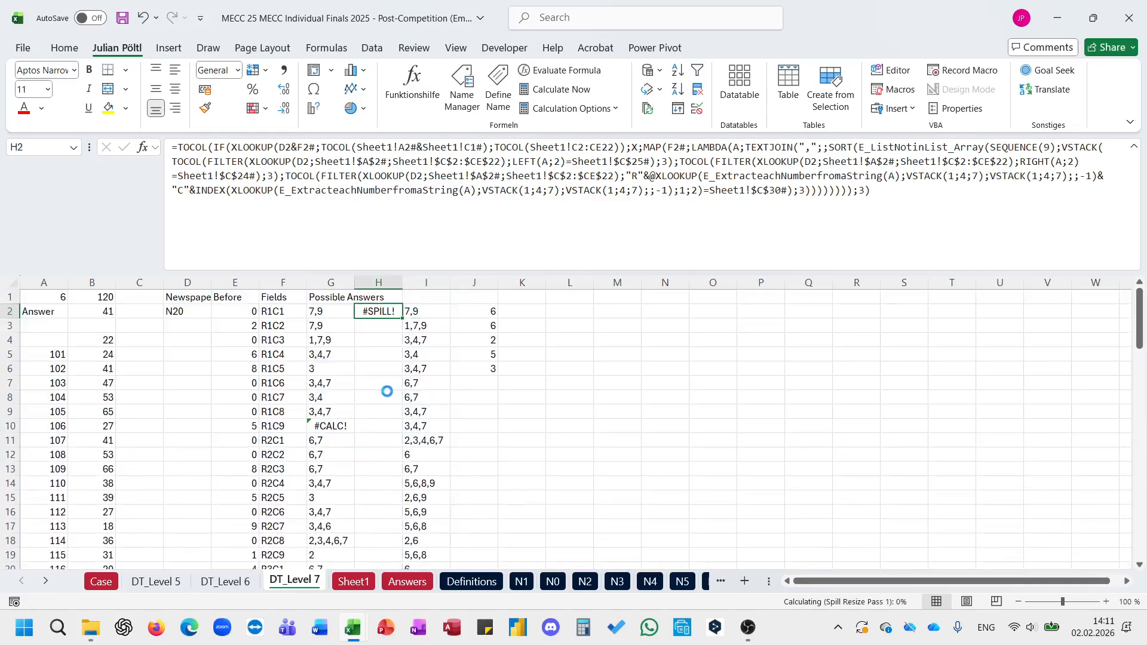
Step: Clear the formulas in G2:J2 and the "Possible Answers" header in G1
key("shift+Right")
key("shift+Right")
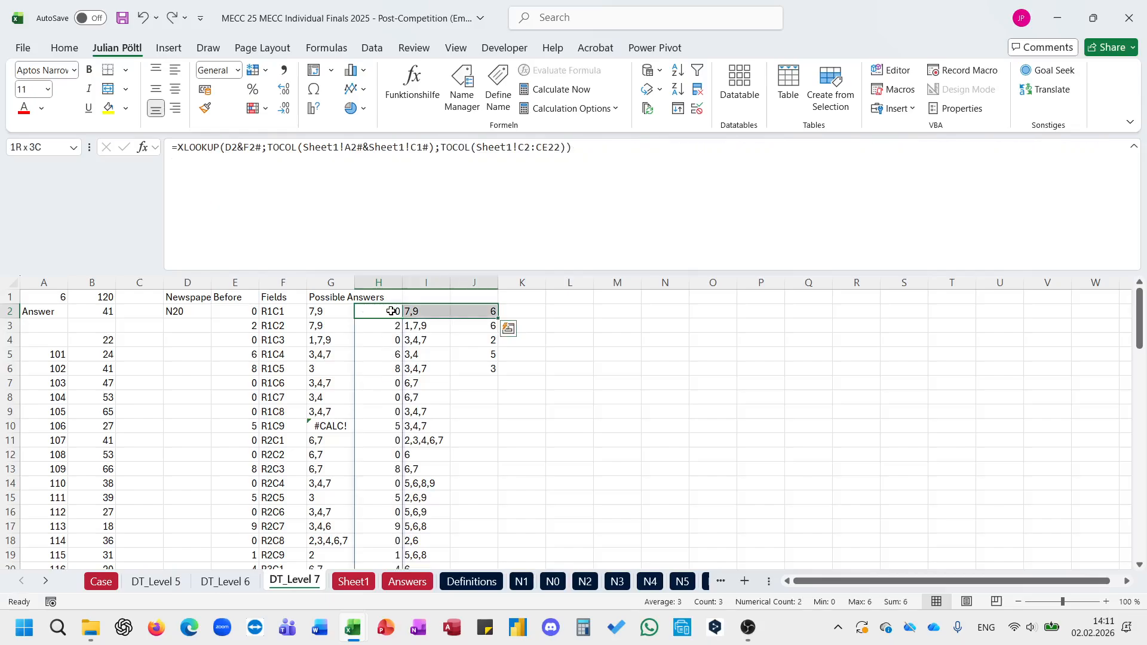
key("Delete")
left_click(330, 303)
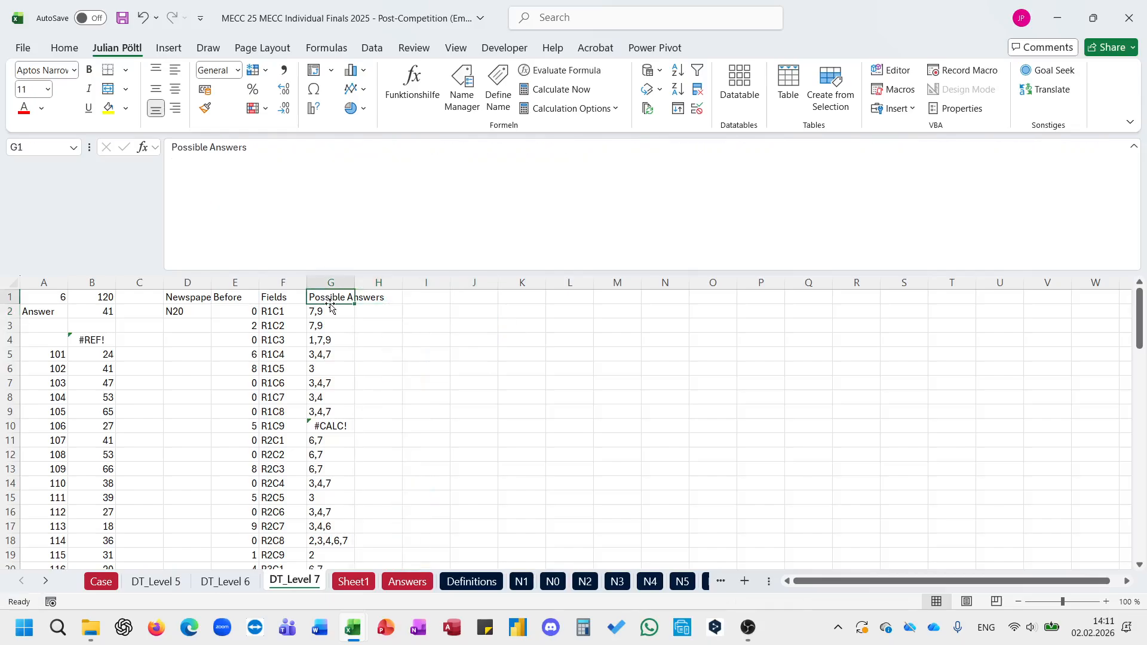
key("Delete")
left_click(332, 307)
key("Delete")
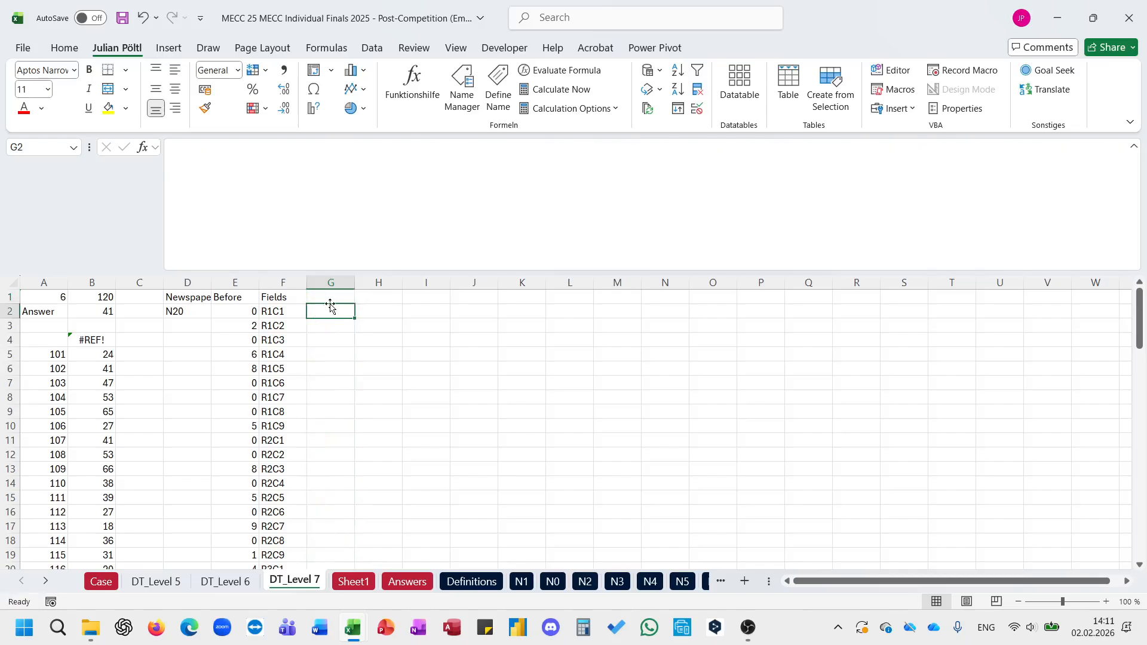
Step: Check the formulas remaining in E2 and B4
key("Left")
key("Left")
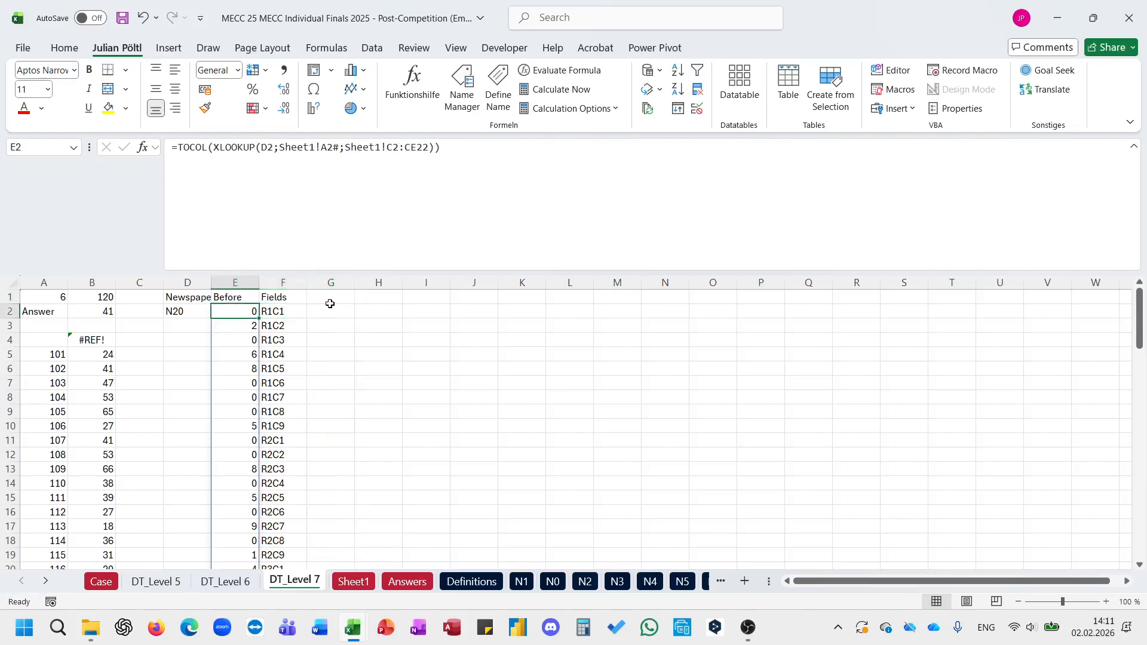
key("Right")
key("Right")
key("Left")
key("Left")
left_click(99, 340)
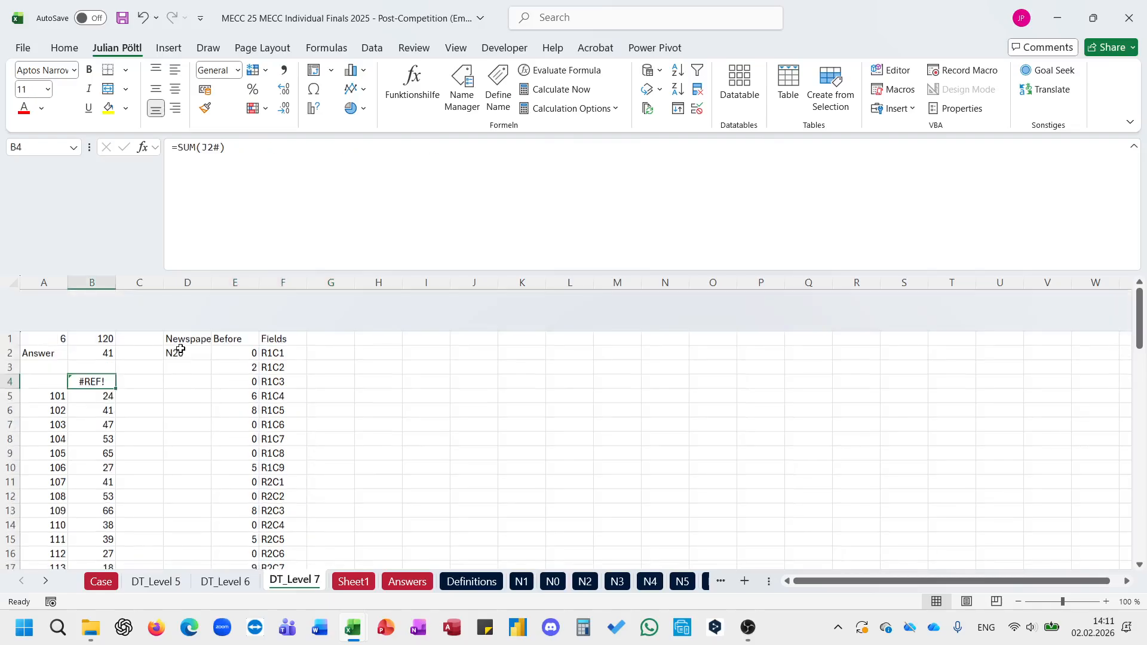
Step: Set the level number in A1 to 7 and the case identifier in B1 to Example7
left_click(53, 302)
type("7")
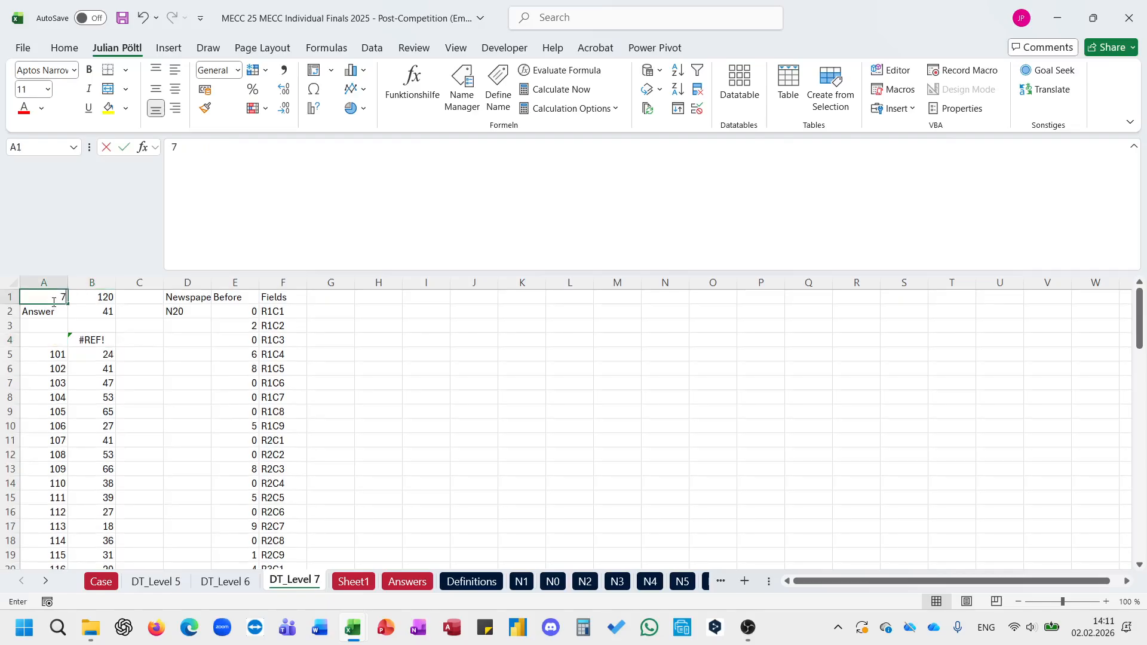
key("Return")
key("Up")
key("Right")
type("Exam")
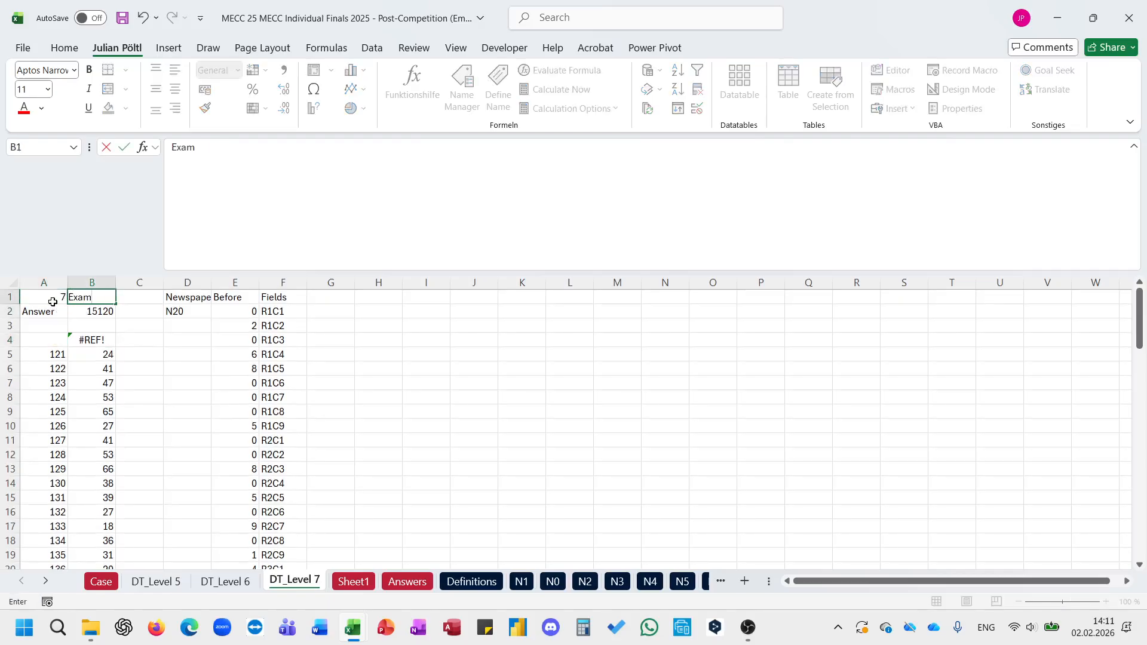
type("ple7")
key("Return")
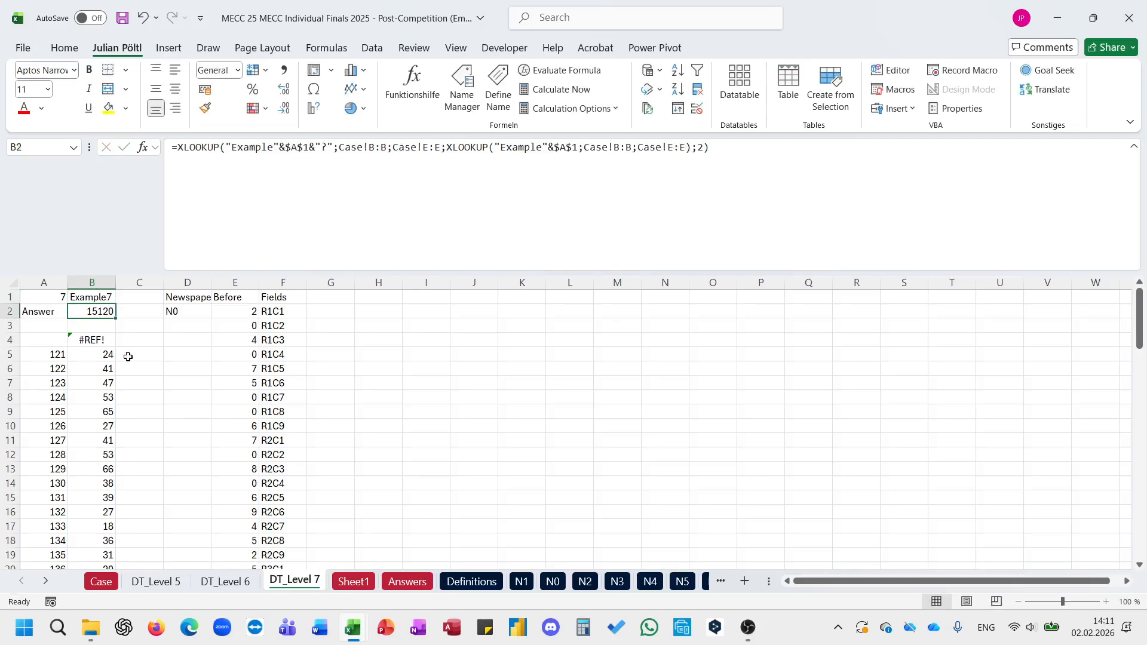
Step: Clear the broken SUM formula in B4 and the old results in B5:B24
left_click(90, 340)
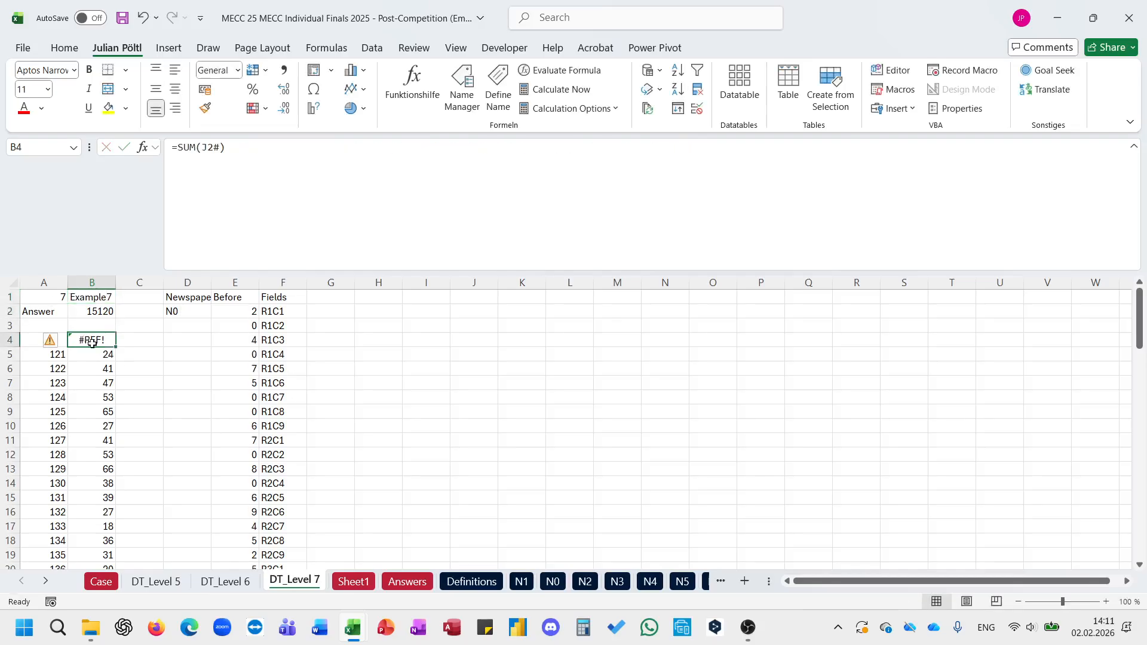
left_click(181, 310)
left_click(99, 340)
type("=")
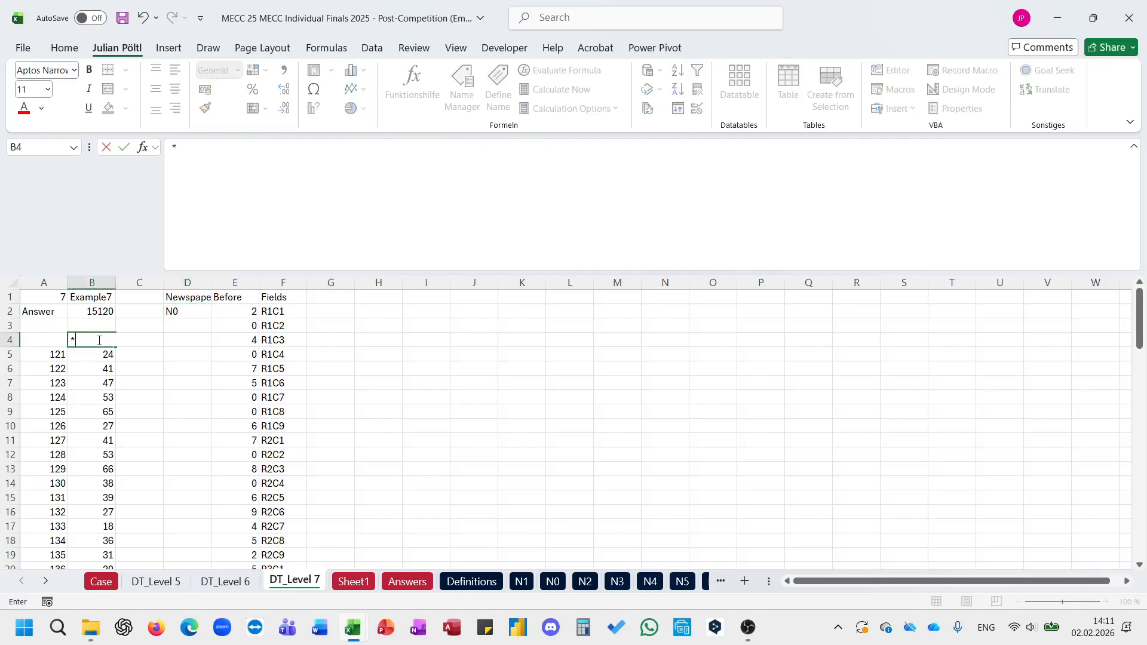
key("Escape")
key("Delete")
key("Down")
key("ctrl+shift+Down")
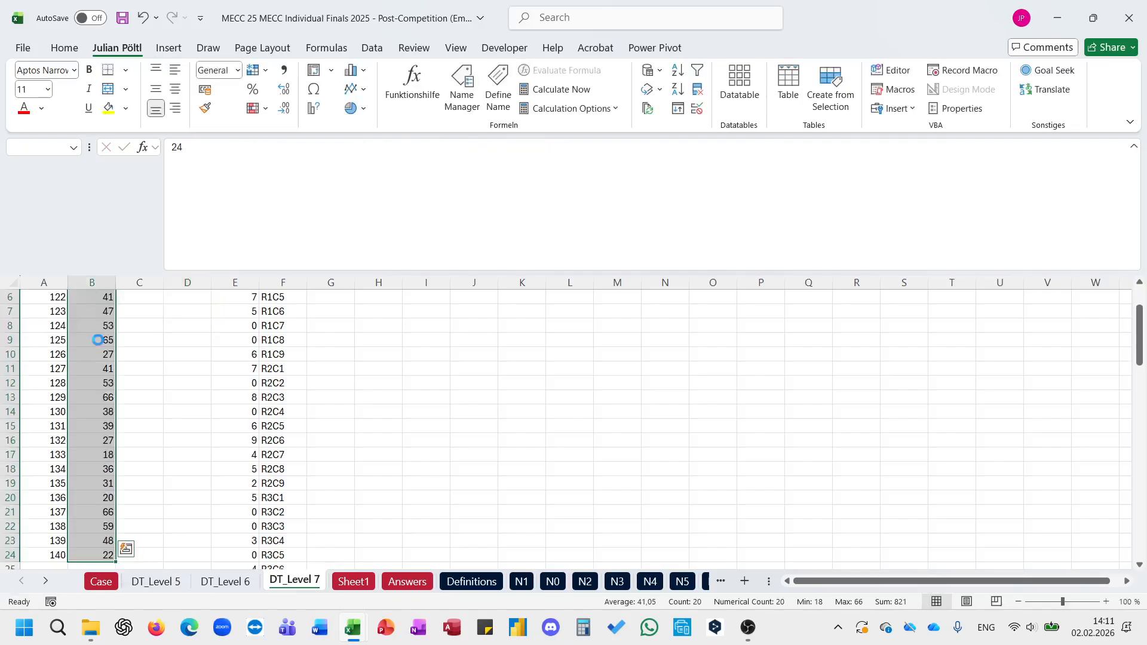
key("Delete")
Step: Review the puzzle values spilled from E2 and reduce the formula bar to a few lines in height
scroll(97, 341, "up", 2)
left_click(267, 299)
left_click(246, 311)
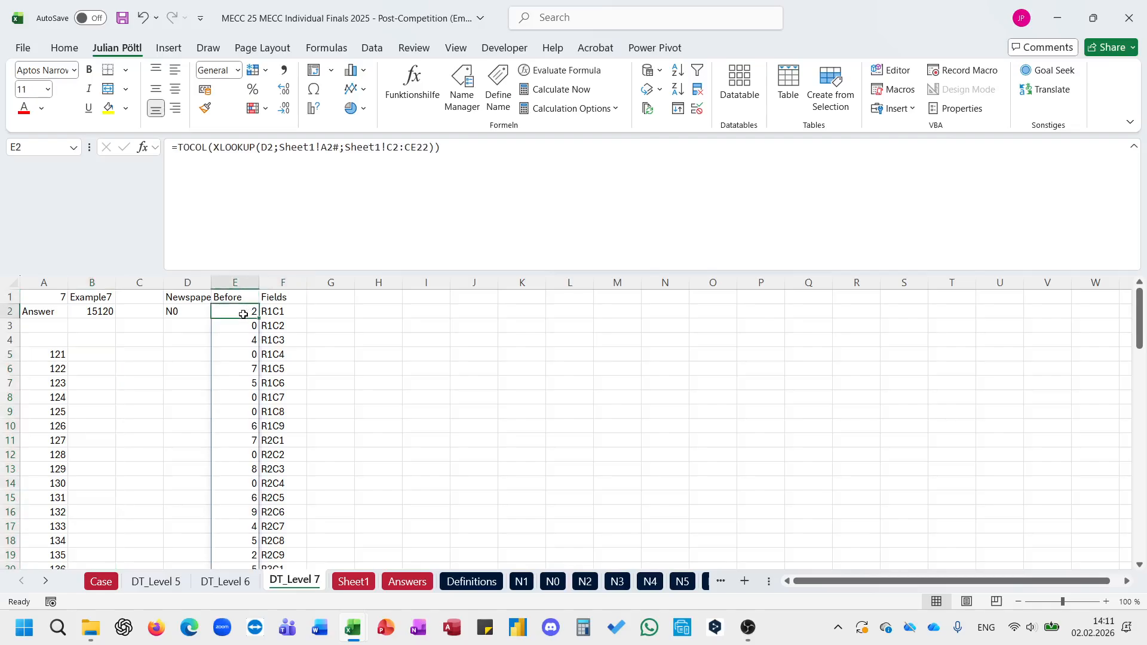
scroll(267, 381, "down", 3)
scroll(257, 334, "up", 3)
key("ctrl+shift+u")
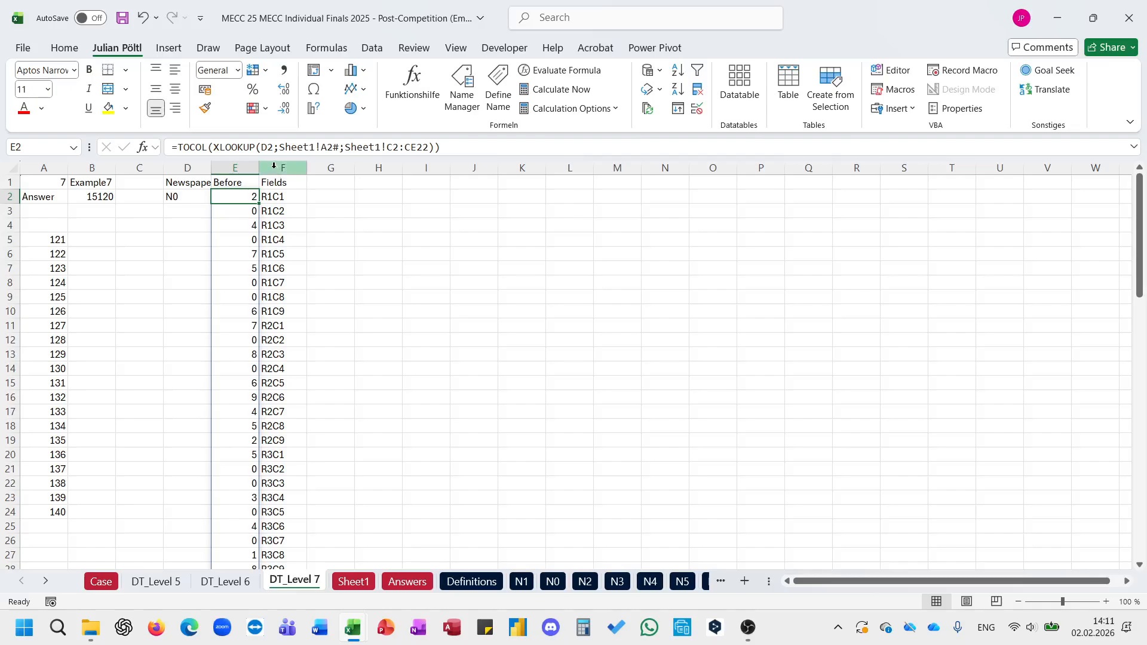
left_click_drag(272, 158, 280, 204)
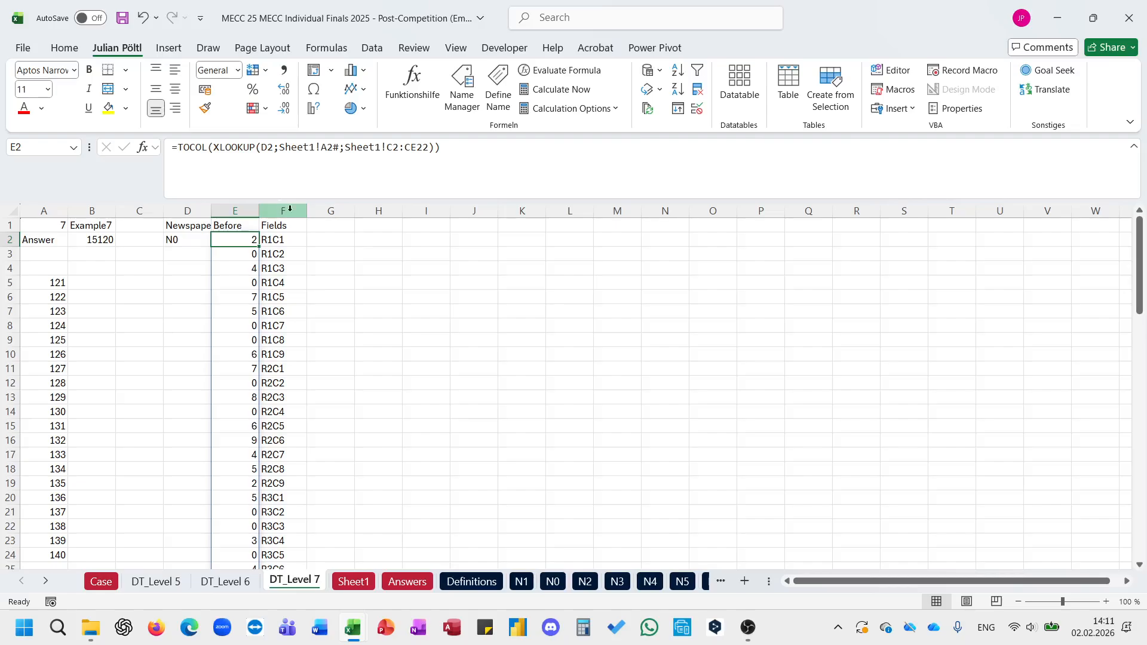
left_click(330, 238)
left_click(242, 239)
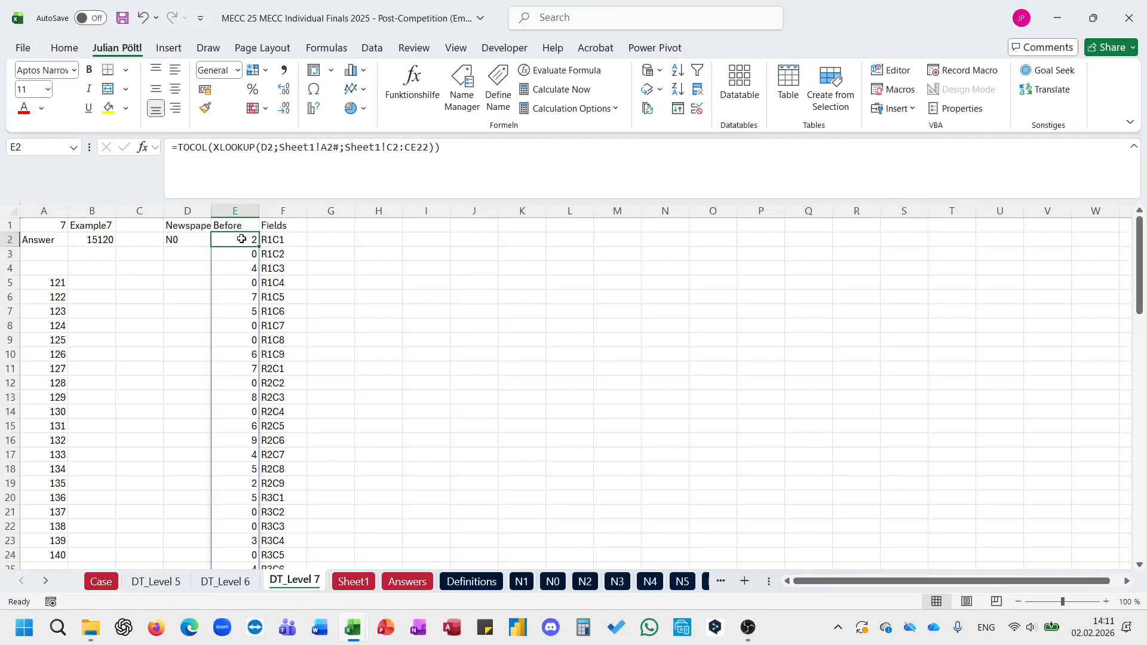
left_click(326, 243)
left_click(241, 239)
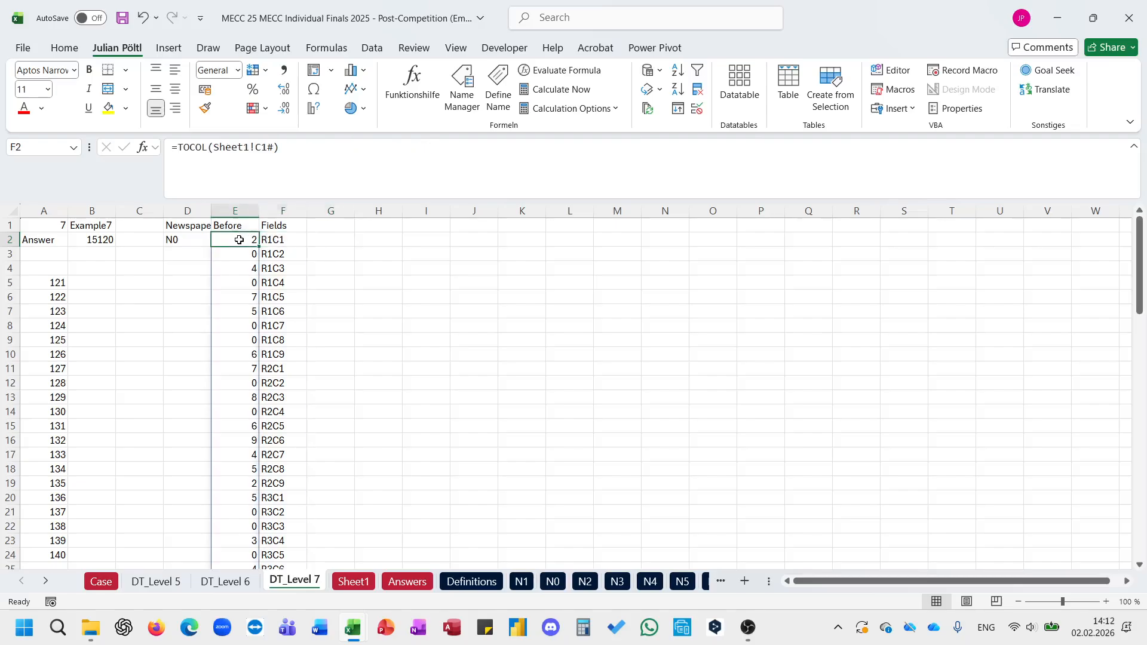
left_click(317, 239)
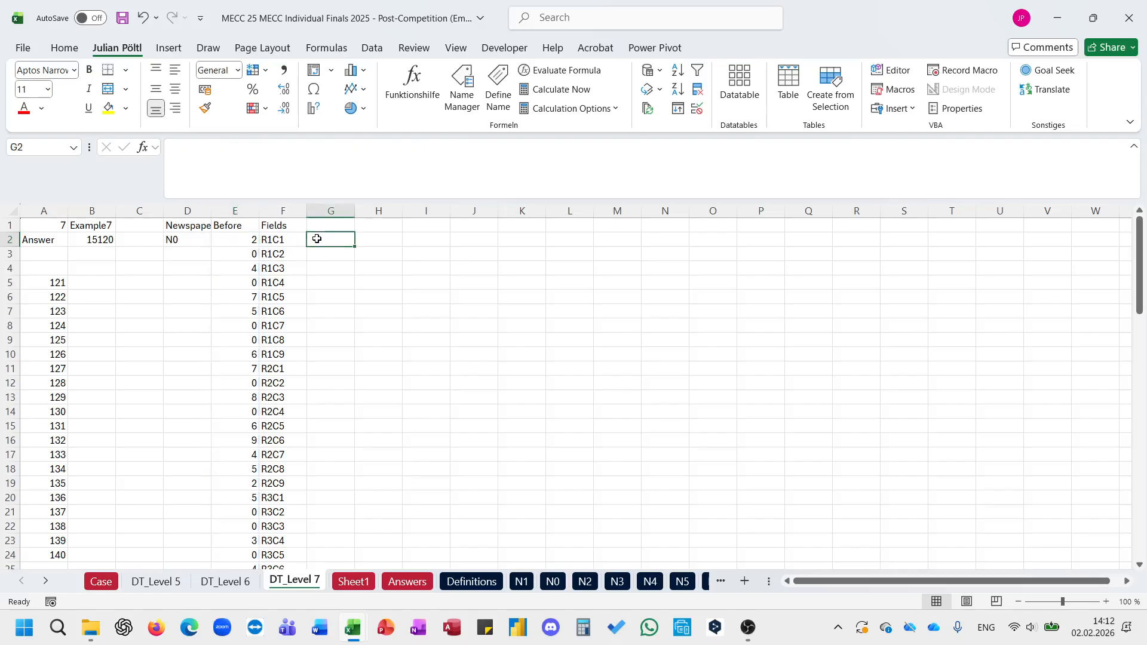
type("=TOCOL(")
left_click(255, 241)
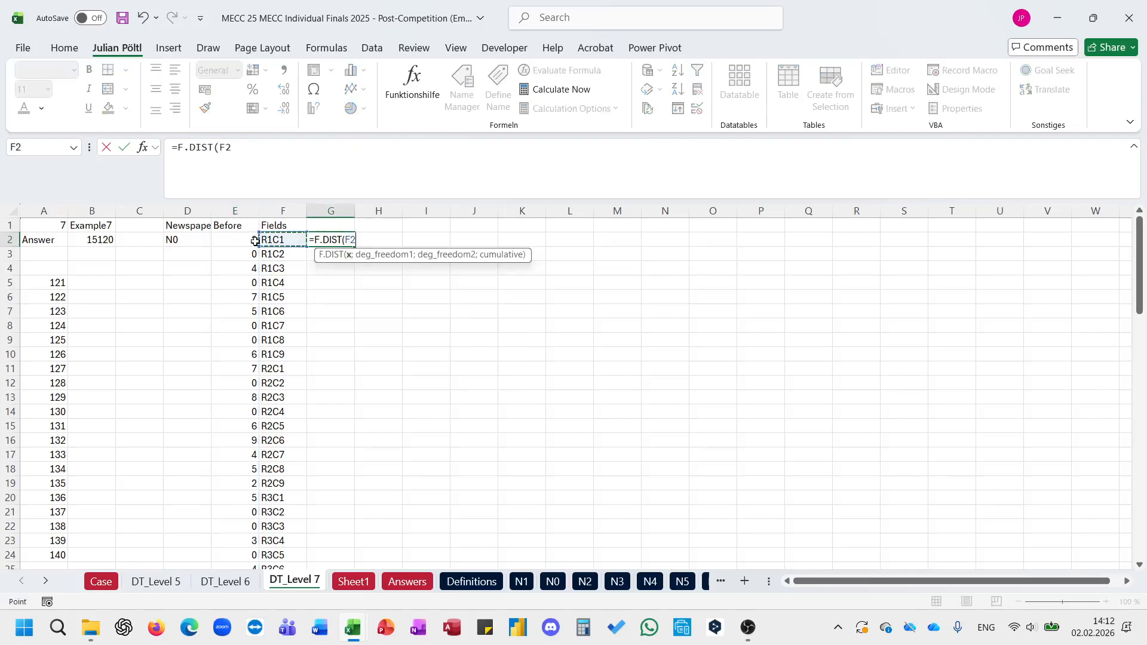
key("Escape")
Step: Enter =IF(E2#;E2#;X) in G2 to keep filled fields and use X as a placeholder for empty ones
type("=IF(")
left_click(255, 241)
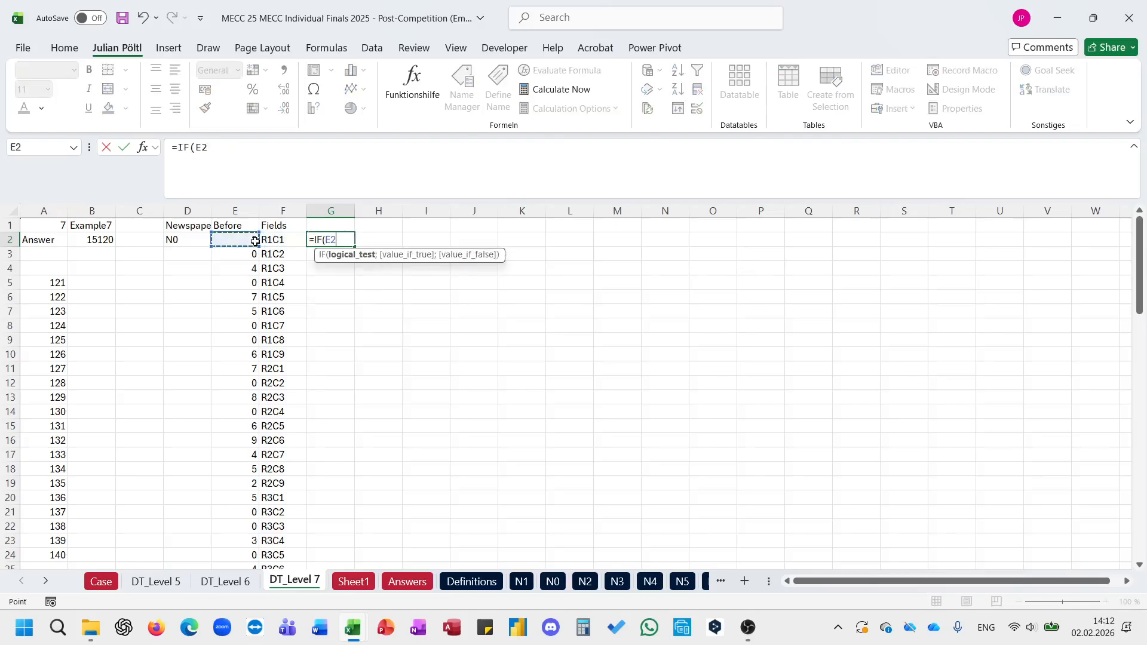
key("ctrl+shift+Down")
type(";")
left_click(255, 240)
key("ctrl+shift+Down")
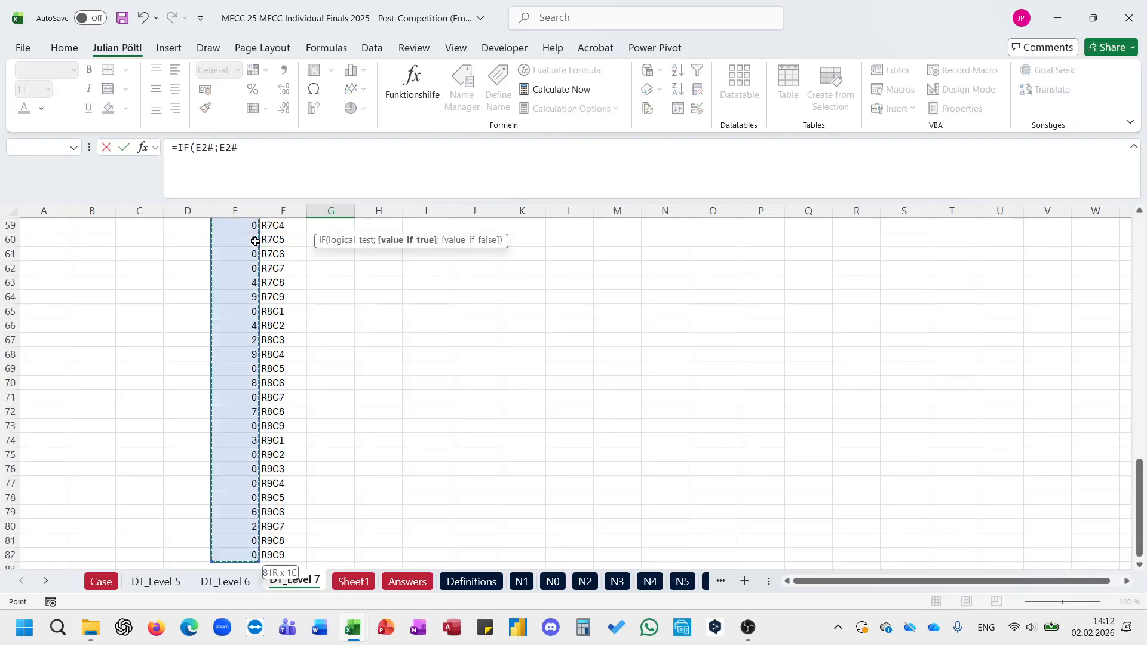
type(";X)")
key("ctrl+Return")
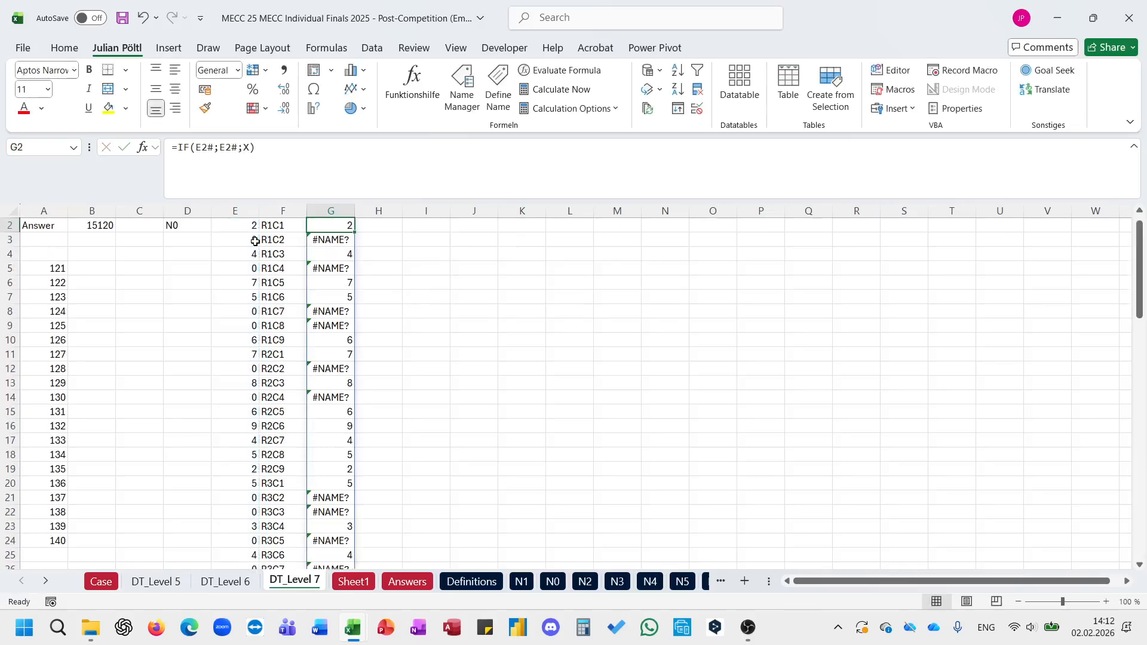
key("Up")
key("ctrl+Down")
key("ctrl+Down")
key("ctrl+Up")
scroll(451, 292, "up", 1)
left_click(282, 163)
key("BackSpace")
key("BackSpace")
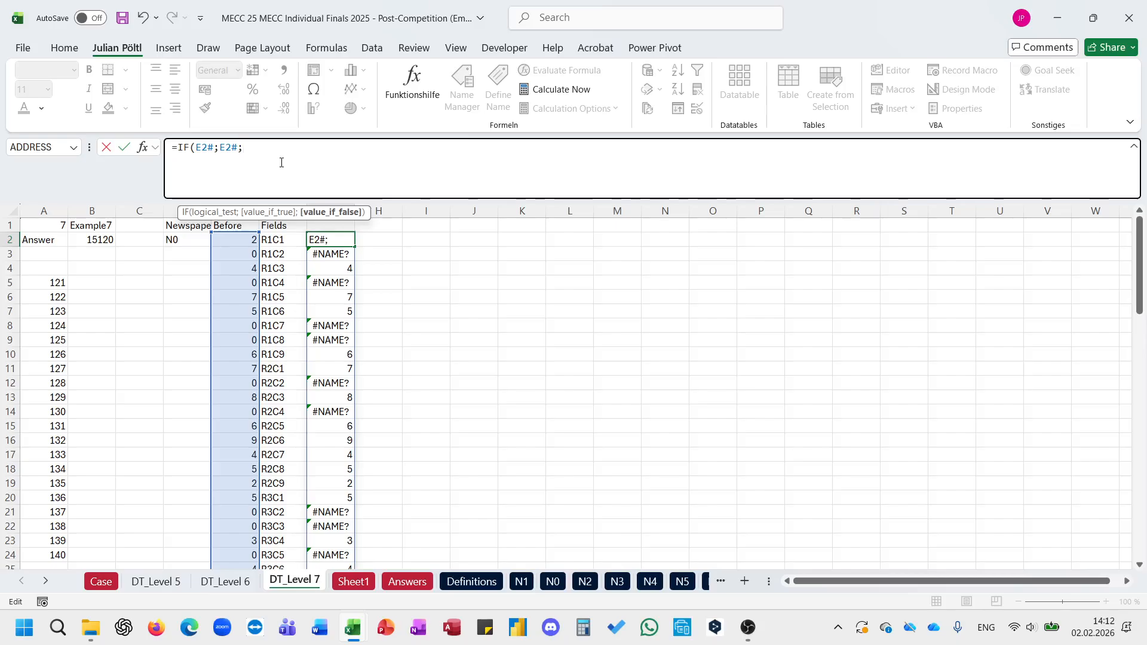
key("Escape")
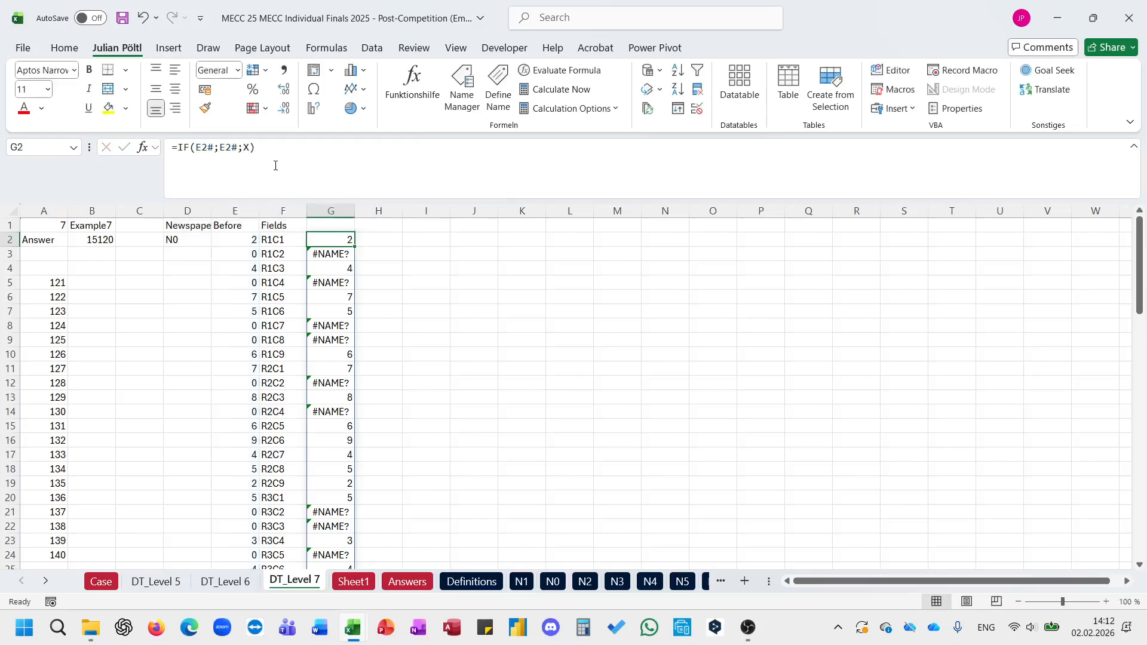
Step: Insert two empty columns before the newspaper column D
left_click(180, 211)
key("ctrl+plus")
key("ctrl+plus")
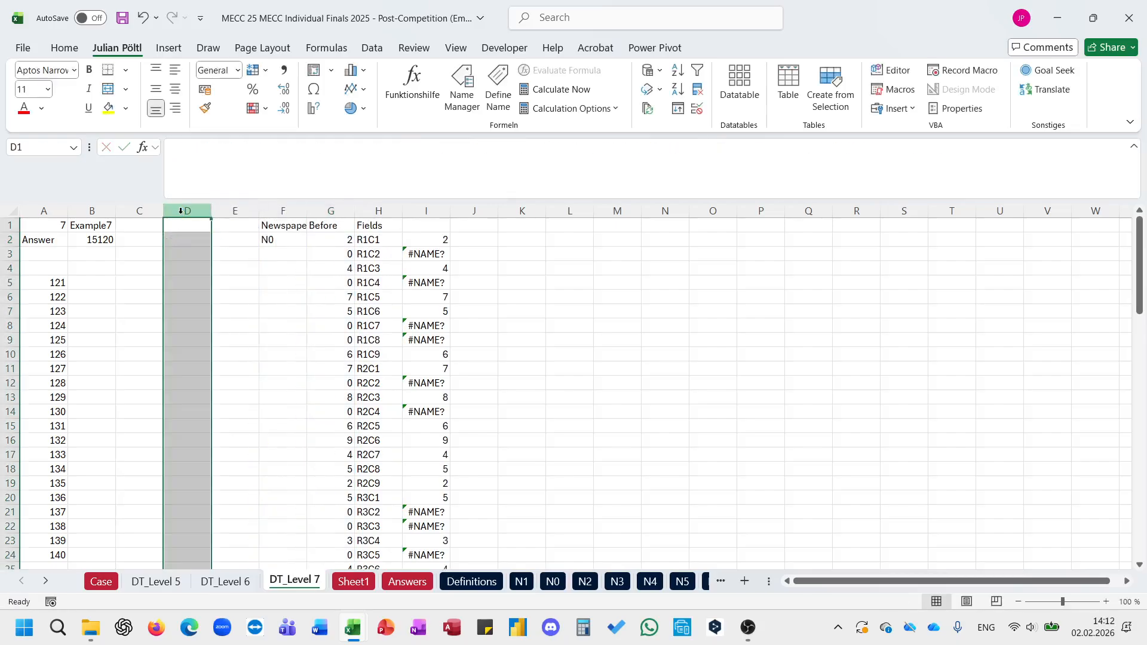
left_click(291, 240)
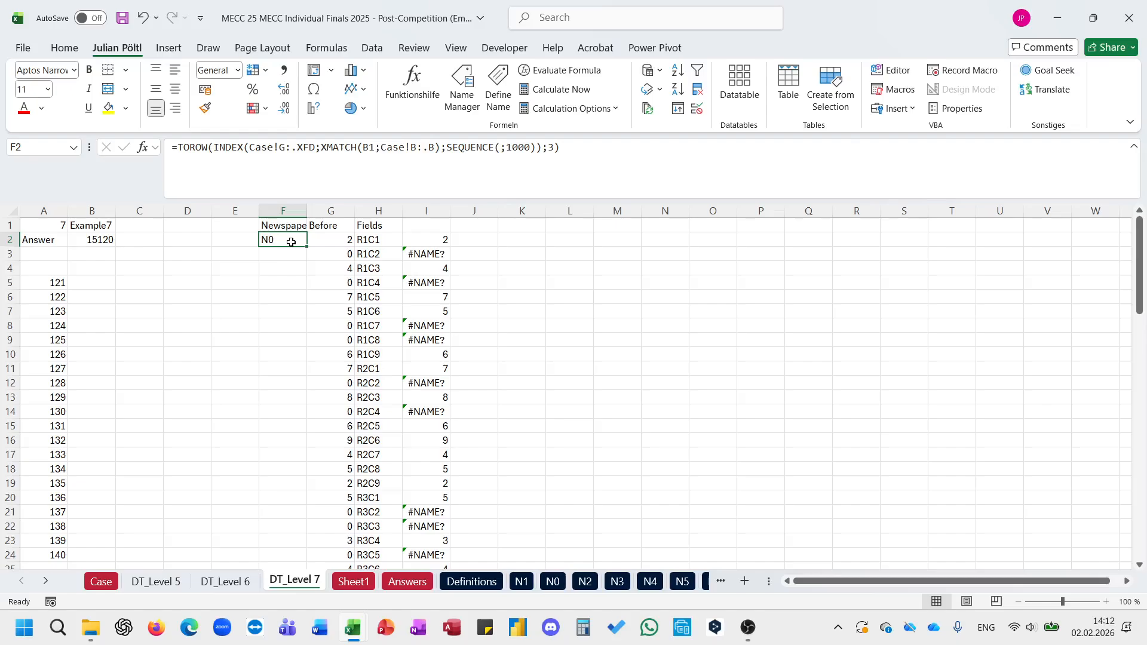
left_click(203, 242)
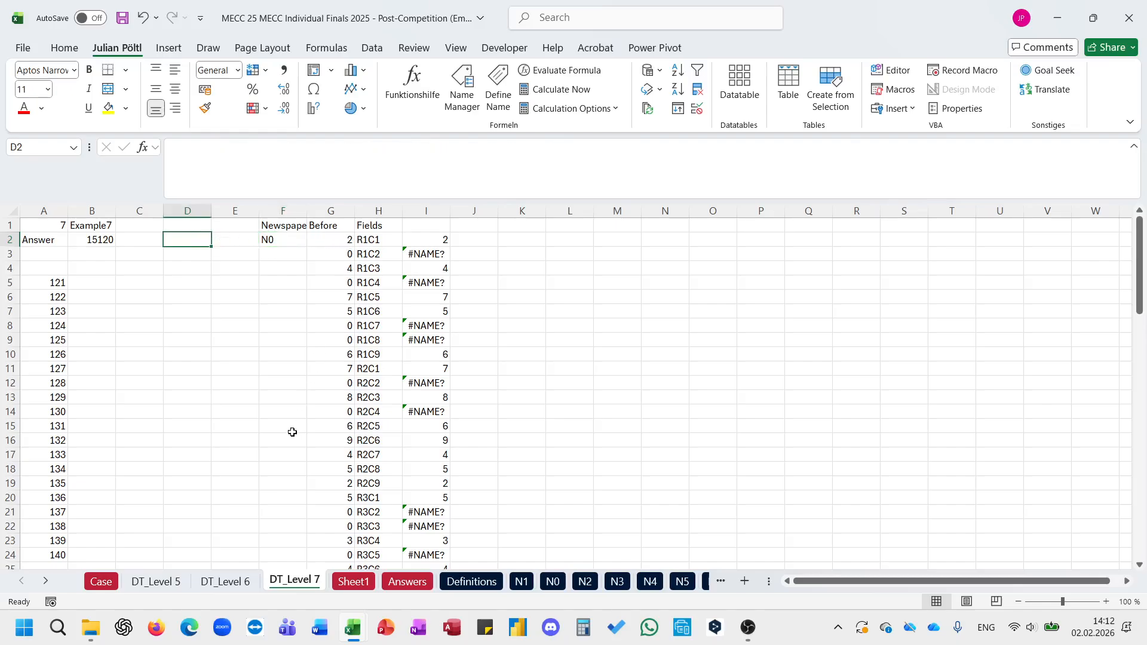
type("=to")
key("Tab")
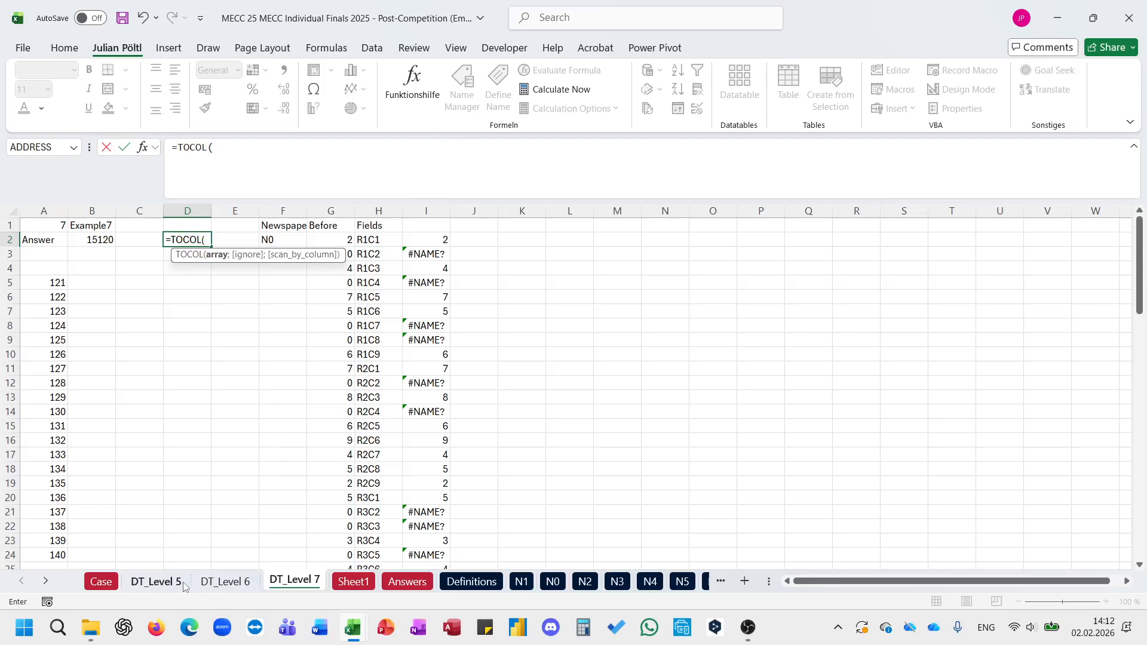
key("Escape")
Step: Insert one more empty column at column E, before the newspaper column
left_click(246, 212)
key("ctrl+plus")
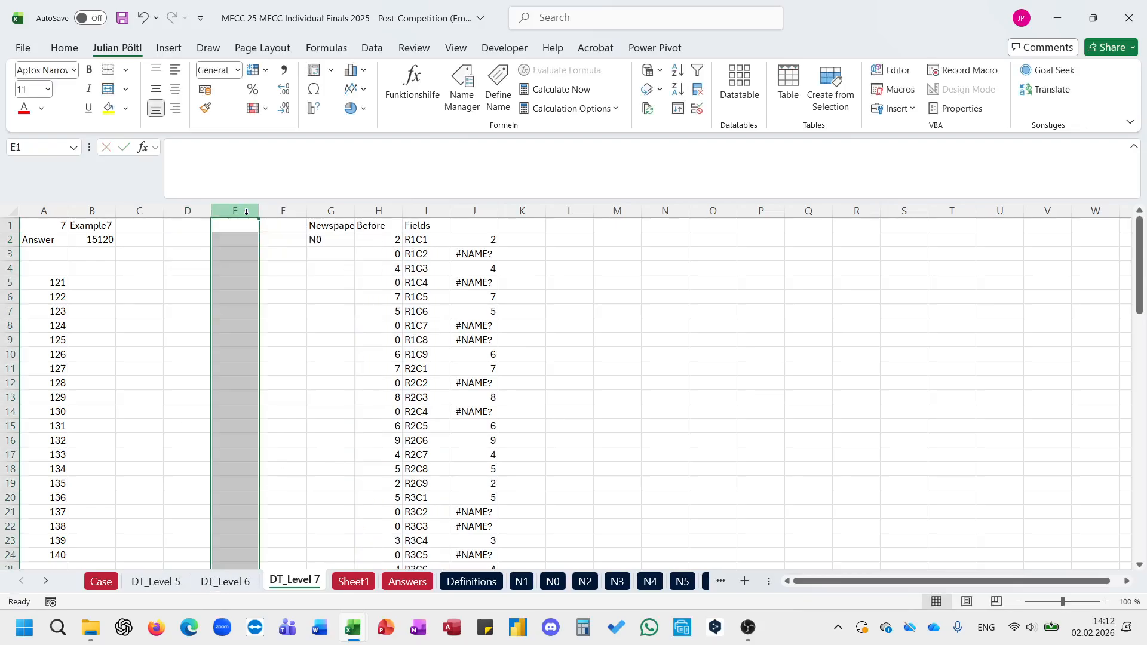
left_click(195, 239)
type("=to")
key("Tab")
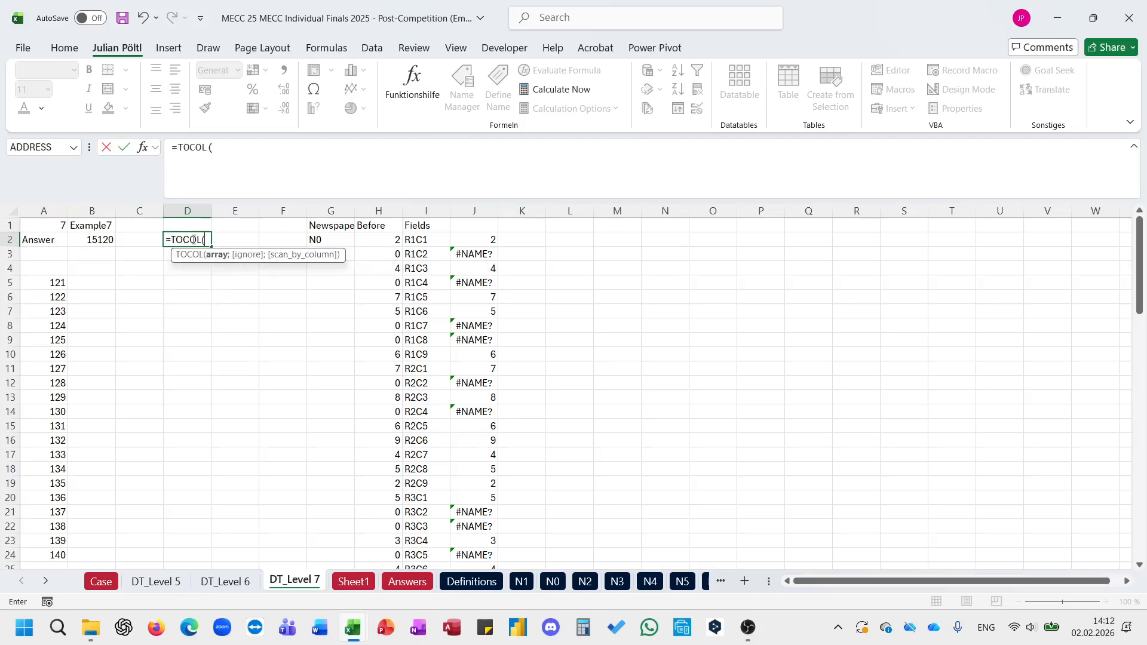
left_click(398, 581)
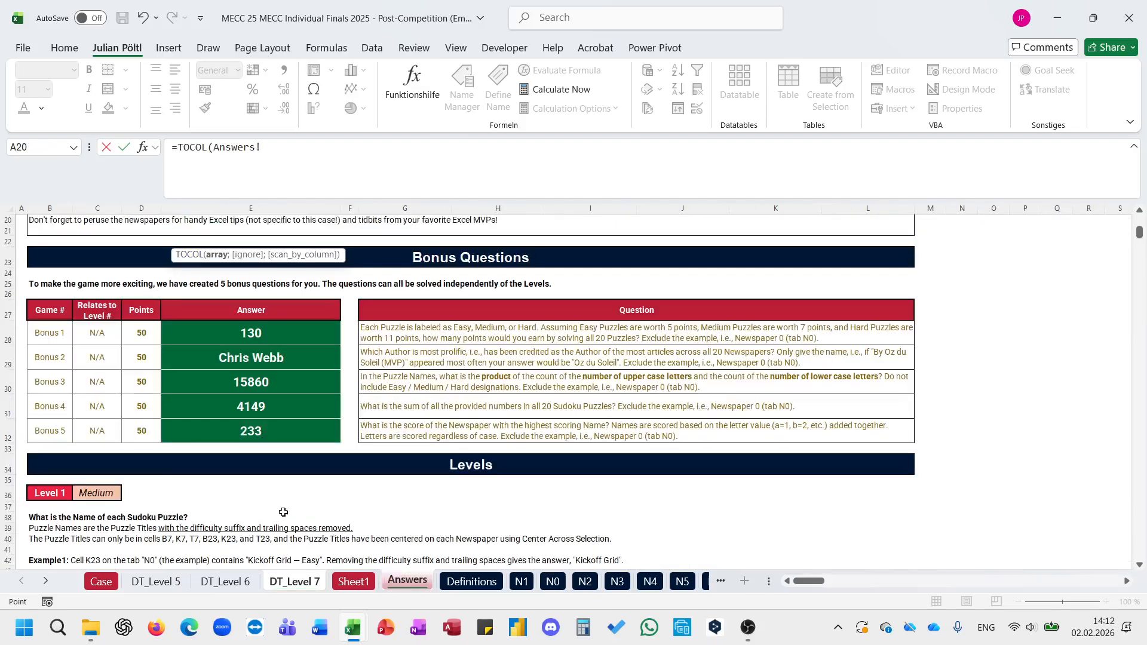
key("Escape")
Step: Start a formula in D2 with TRANSPOSE(VSTACK( and reference the column and row labels in Sheet1!C24:CE25 as the first array
type("=tr")
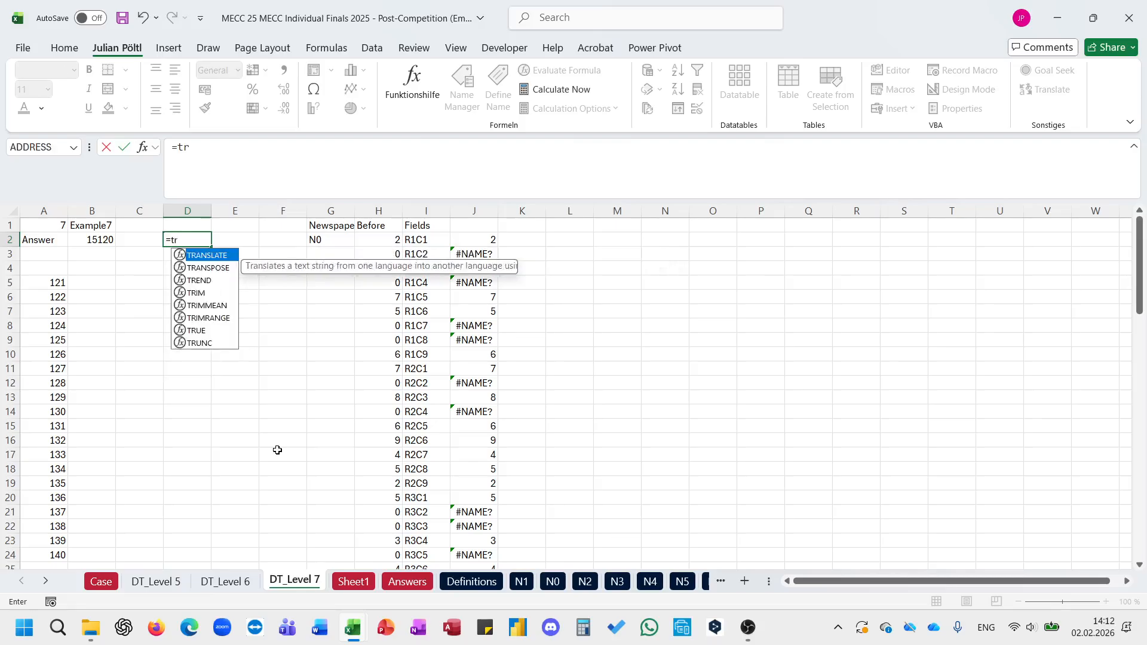
key("Down")
key("Down")
key("Up")
key("Tab")
left_click(408, 582)
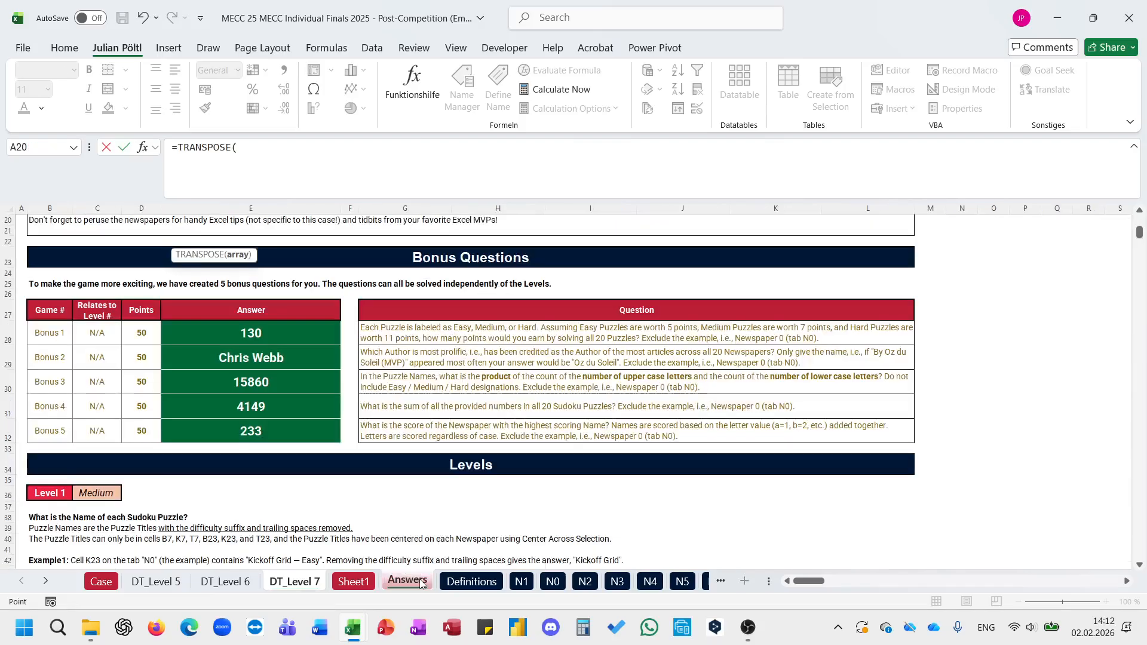
scroll(275, 456, "down", 2)
left_click(354, 582)
scroll(239, 460, "down", 2)
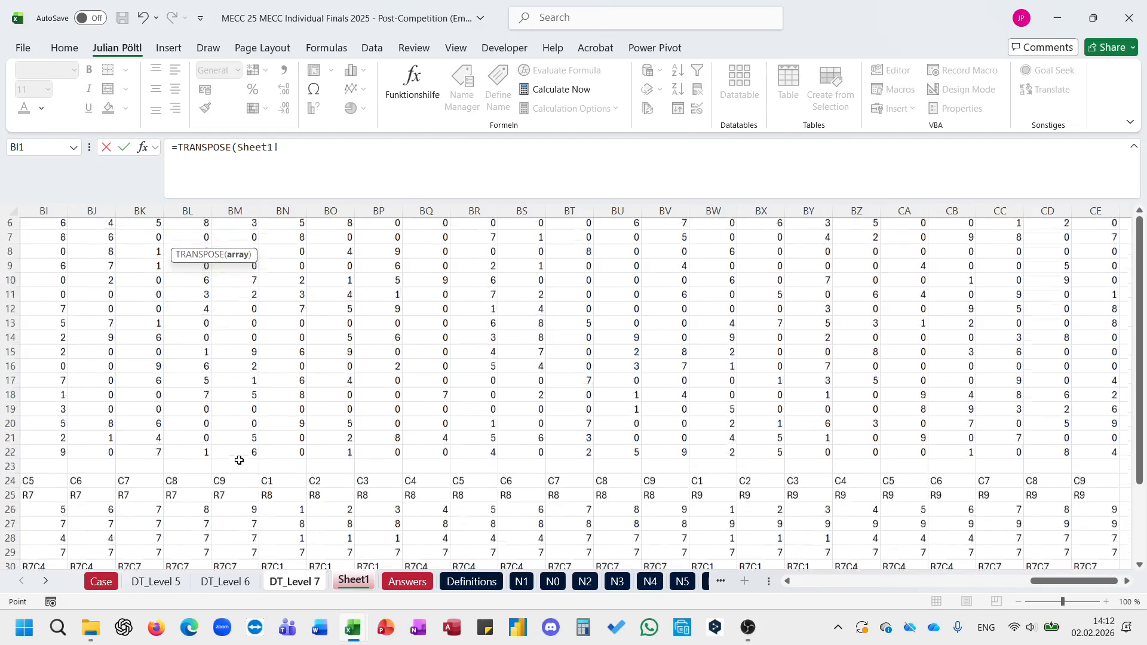
scroll(239, 460, "down", 2)
scroll(239, 460, "left", 15)
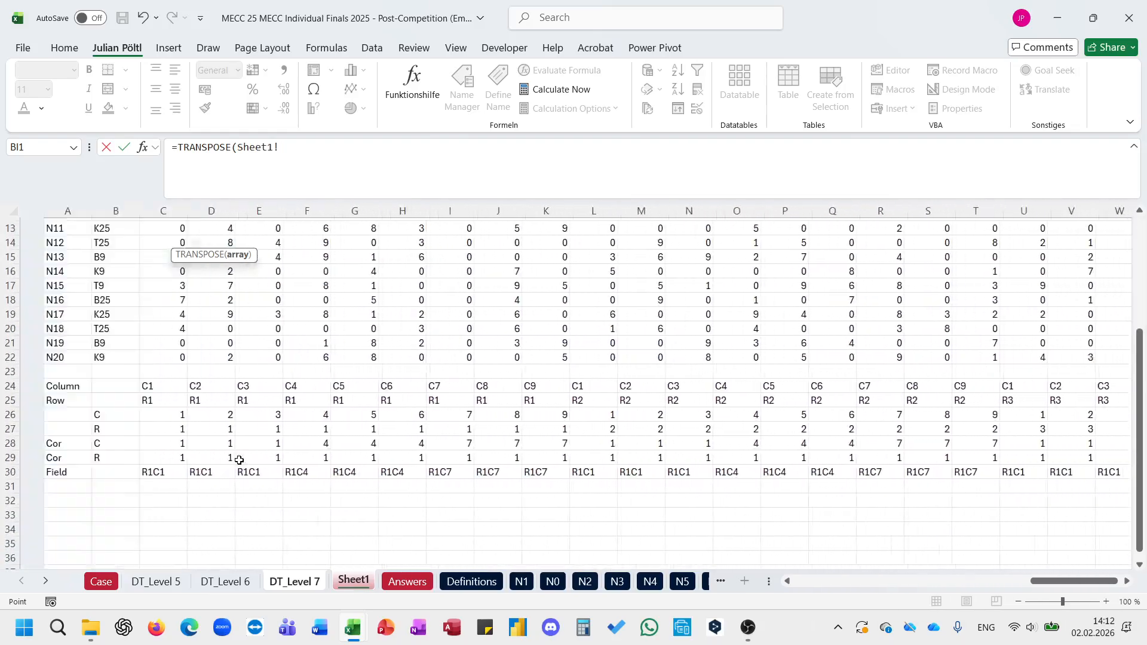
key("BackSpace")
key("BackSpace")
key("BackSpace")
key("BackSpace")
key("BackSpace")
key("BackSpace")
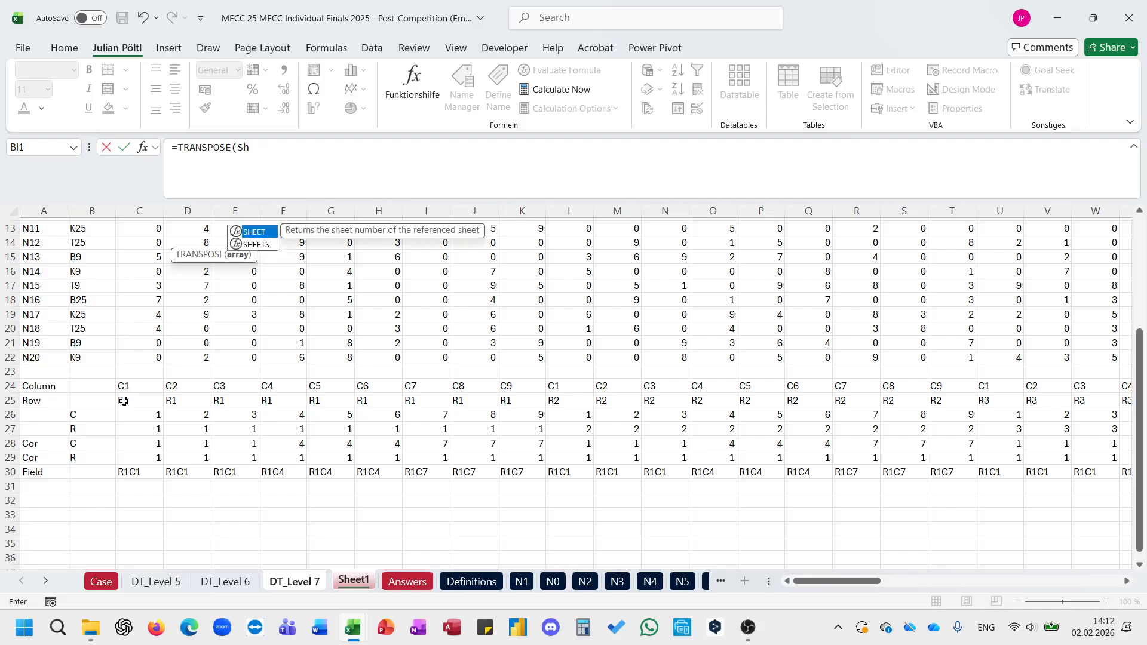
type("VSTACK(")
left_click(129, 388)
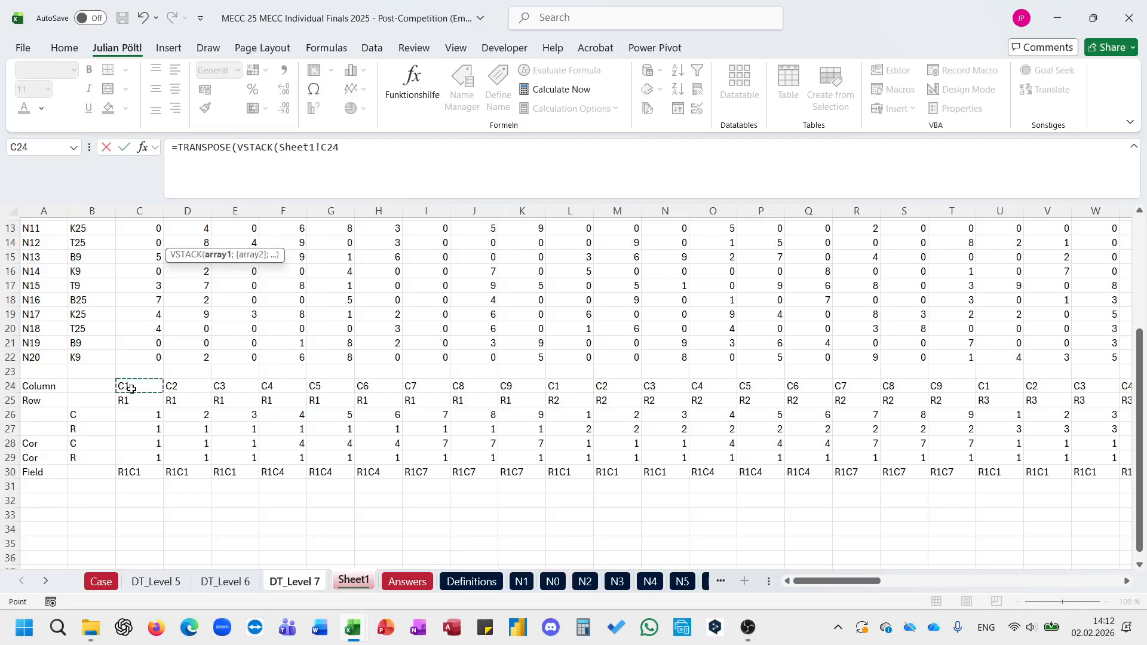
key("ctrl+shift+Right")
key("shift+Down")
type(";")
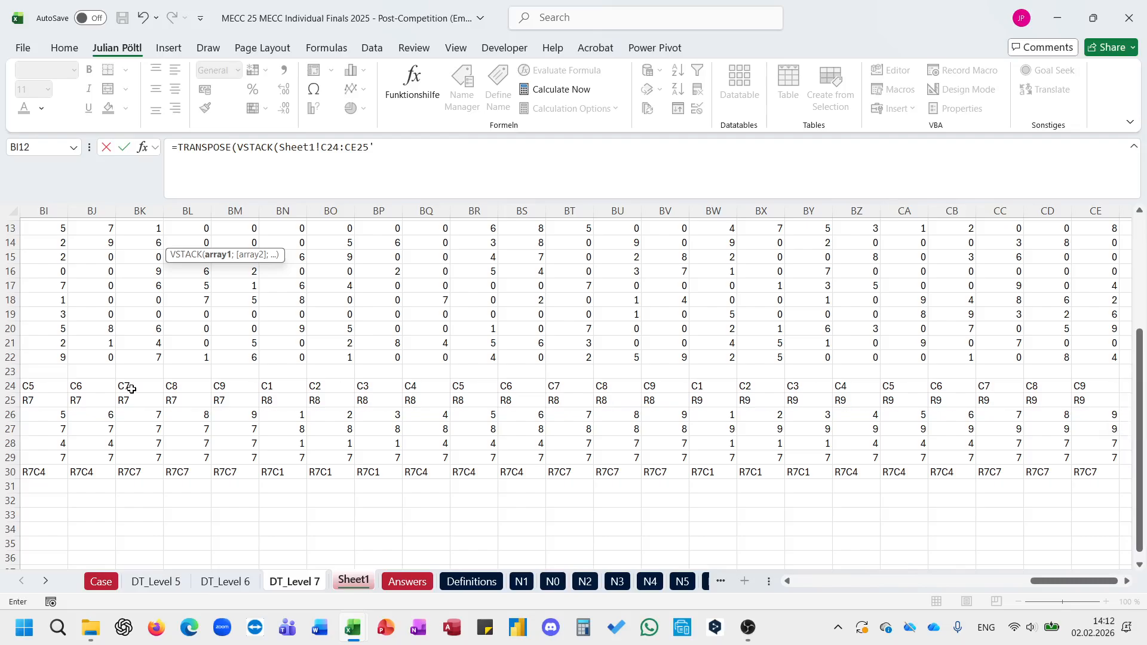
Step: Add the field labels Sheet1!C30# as the second array and complete =TRANSPOSE(VSTACK(Sheet1!C24:CE25;Sheet1!C30#)) in D2
left_click(175, 470)
key("ctrl+Left")
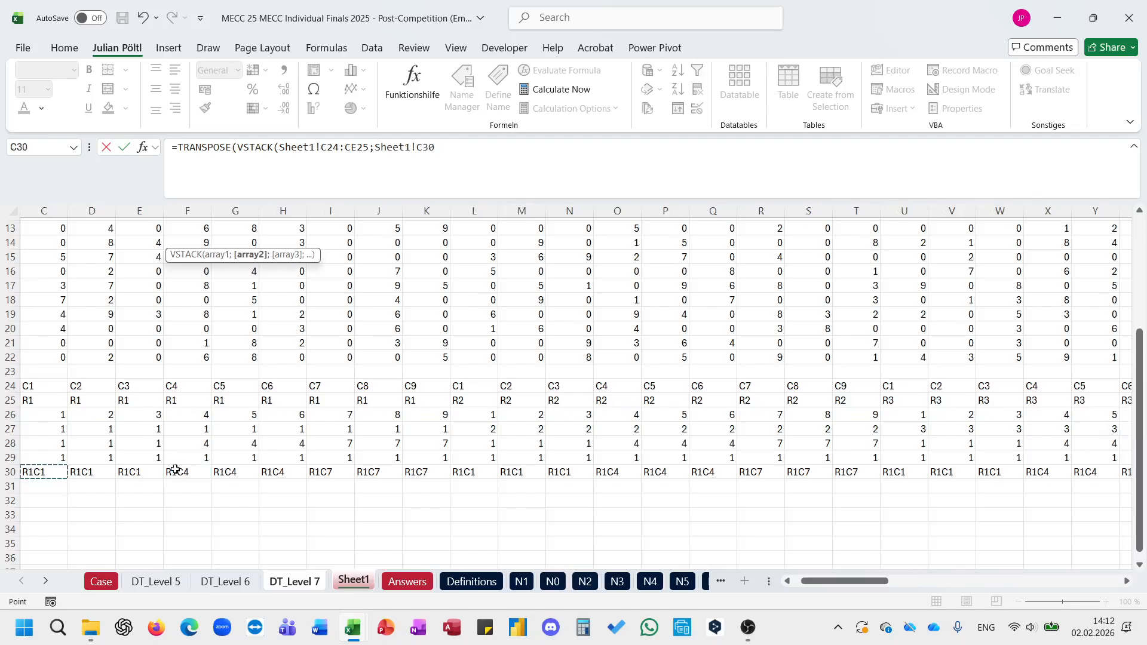
key("ctrl+shift+Right")
type(")")
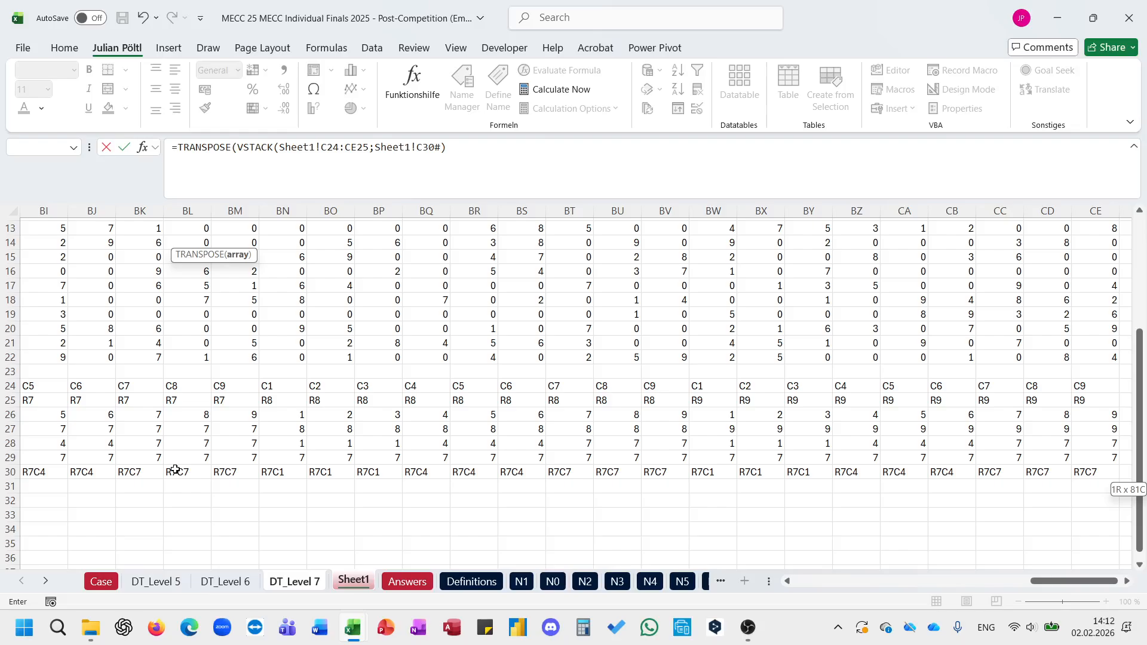
type(")")
key("shift+Return")
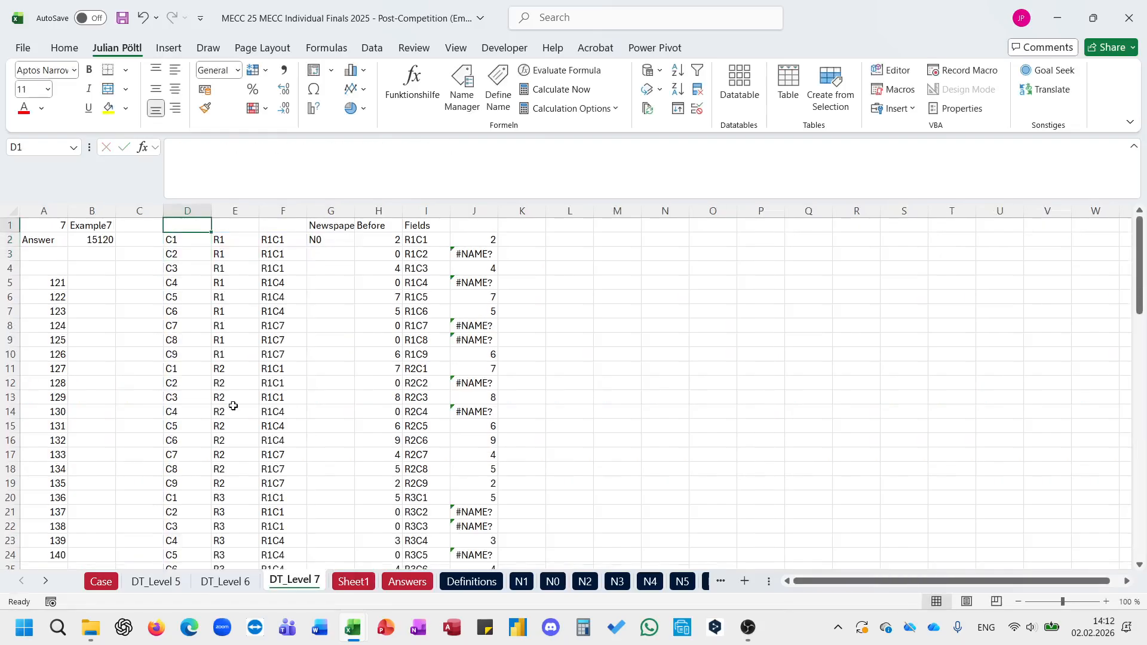
left_click(292, 243)
left_click(182, 242)
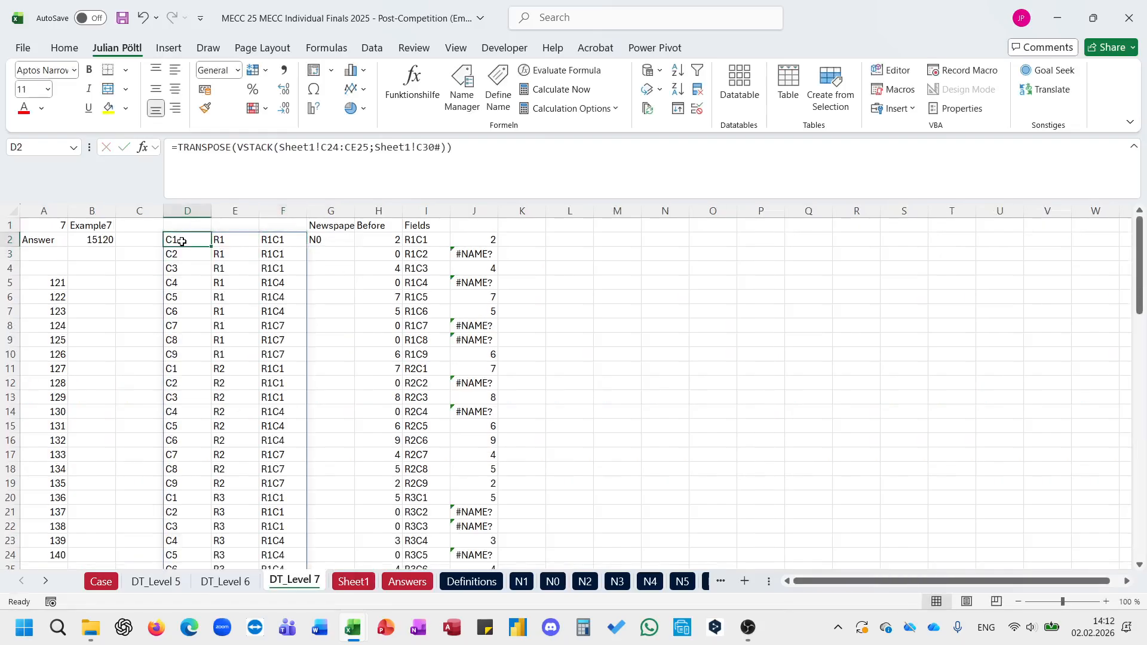
left_click(463, 240)
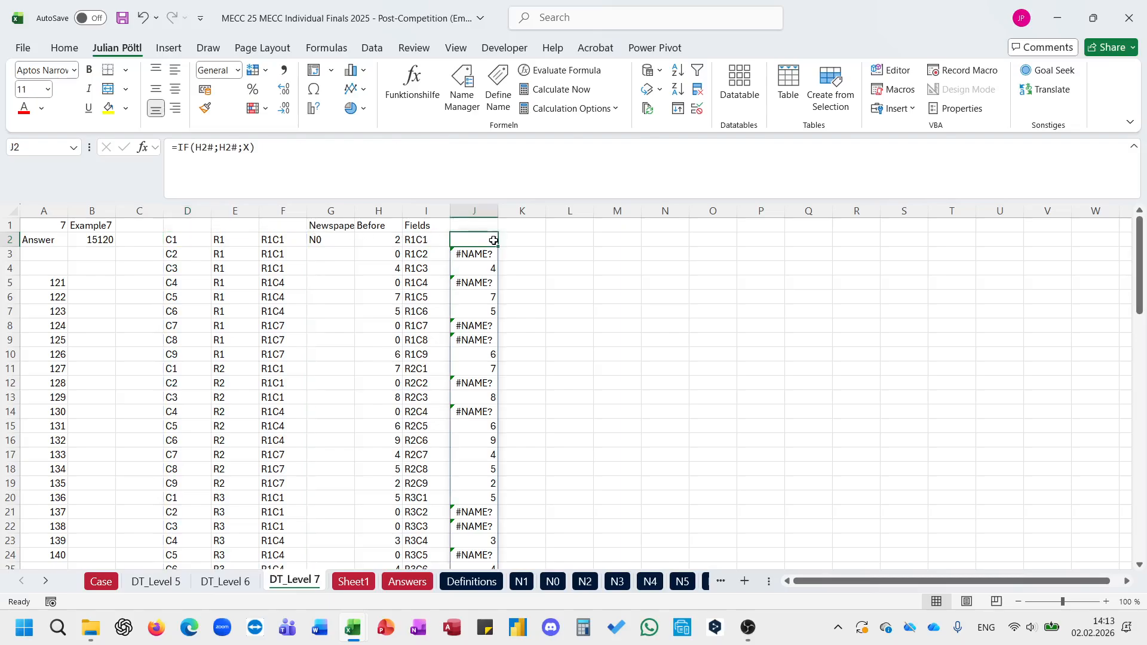
left_click(512, 242)
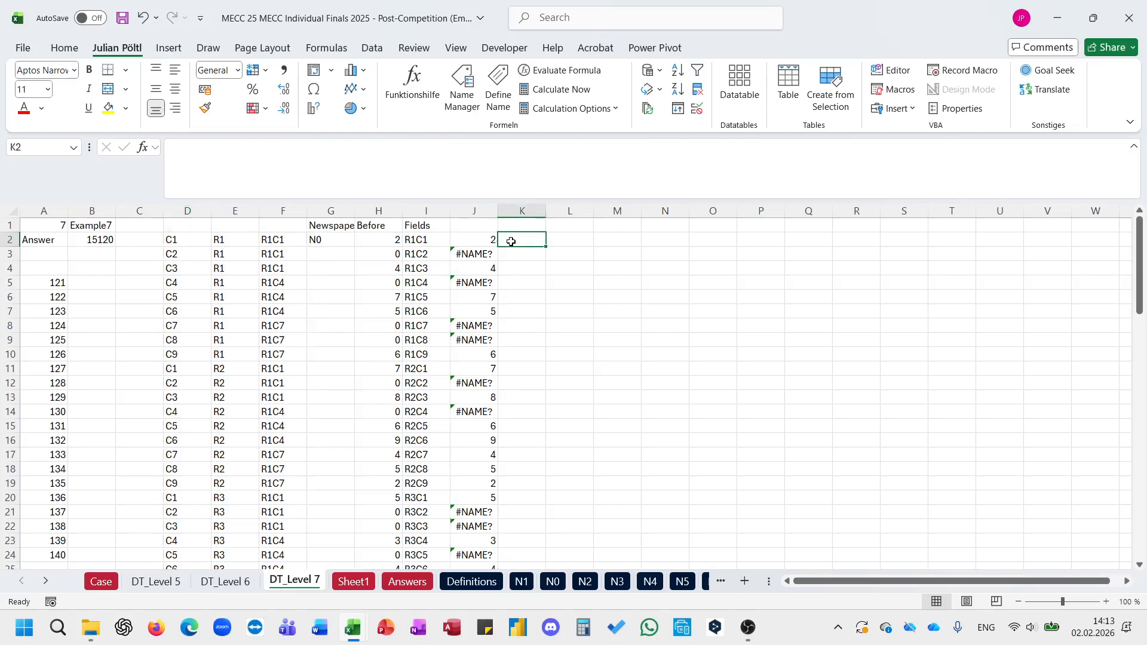
type("=")
key("Escape")
key("Left")
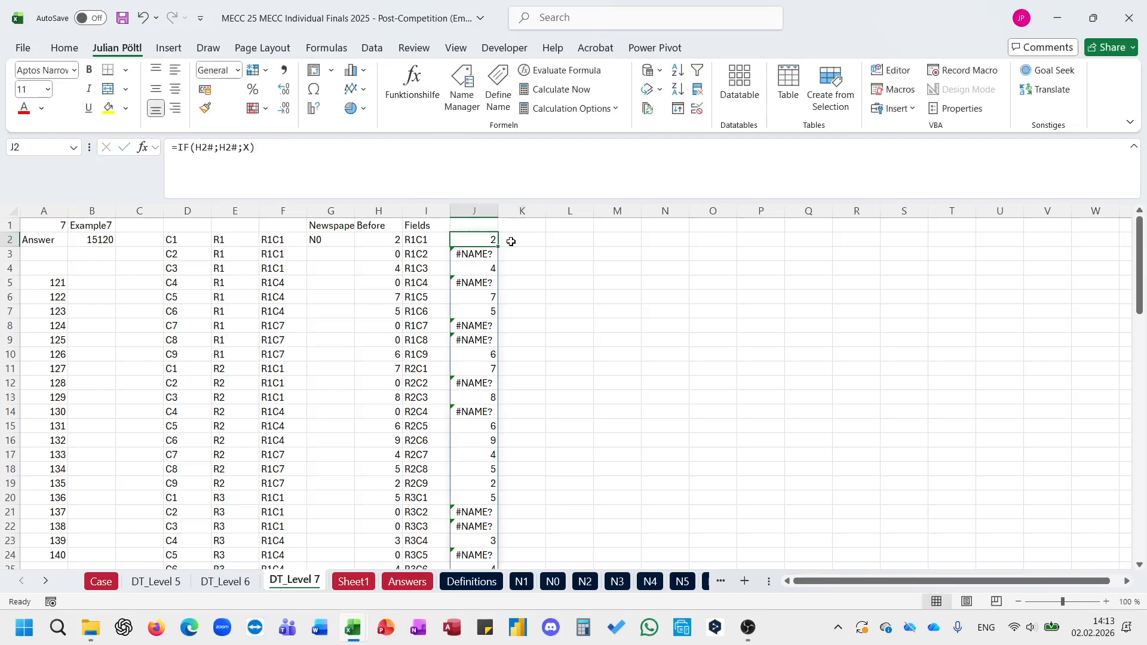
left_click(399, 177)
key("BackSpace")
key("BackSpace")
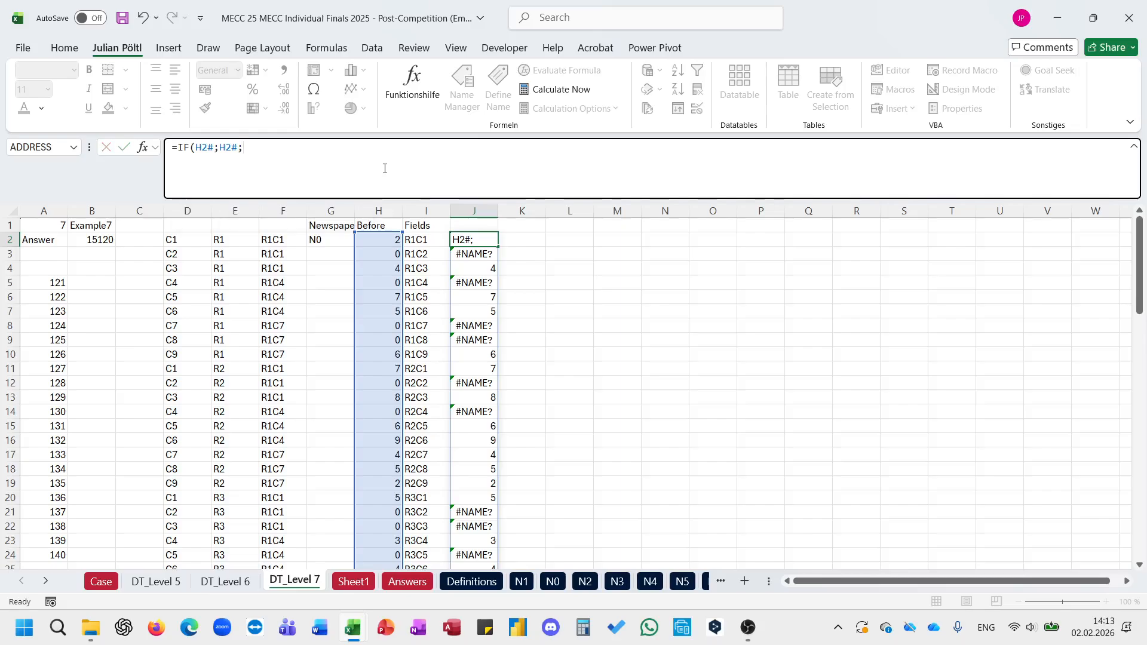
key("ctrl+Return")
Step: Start a formula in K2 with VSTACK(FILTER( and use the Before values H2# as the array to filter
left_click(533, 240)
type("=")
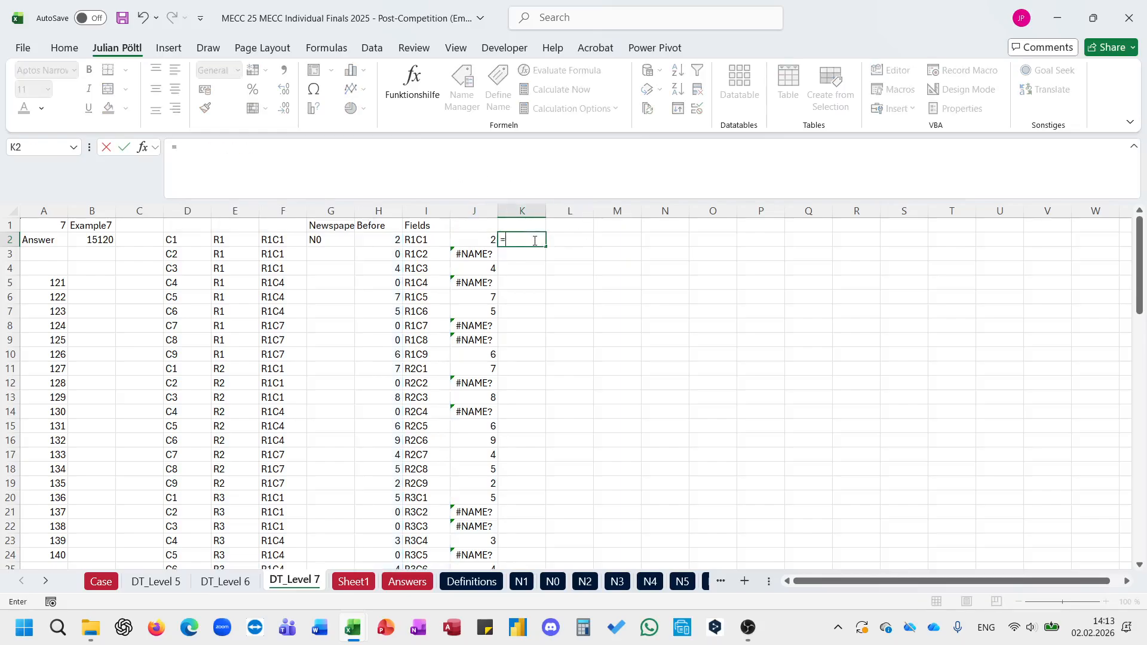
type("FIL")
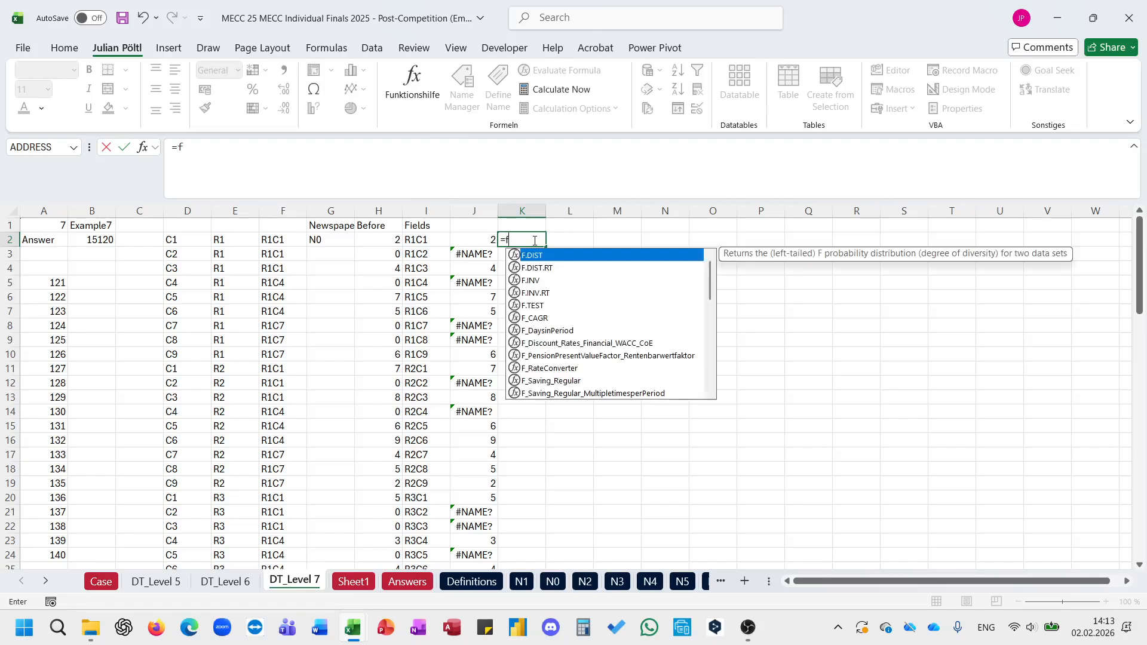
key("BackSpace")
key("BackSpace")
key("BackSpace")
type("vs")
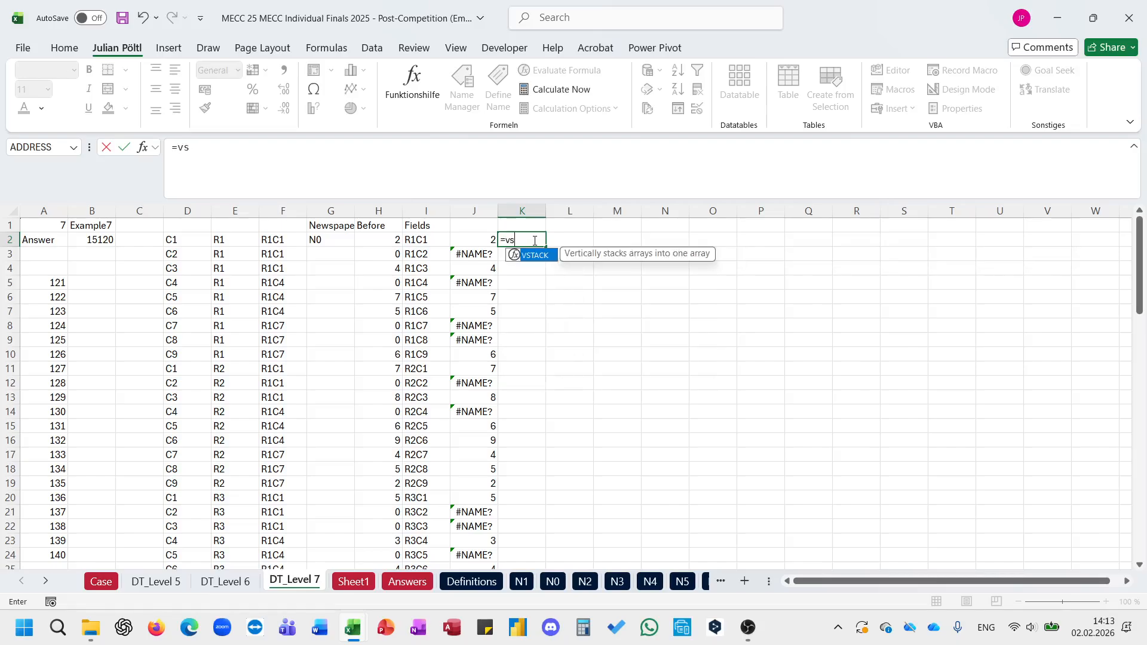
key("Tab")
type("fil")
key("Tab")
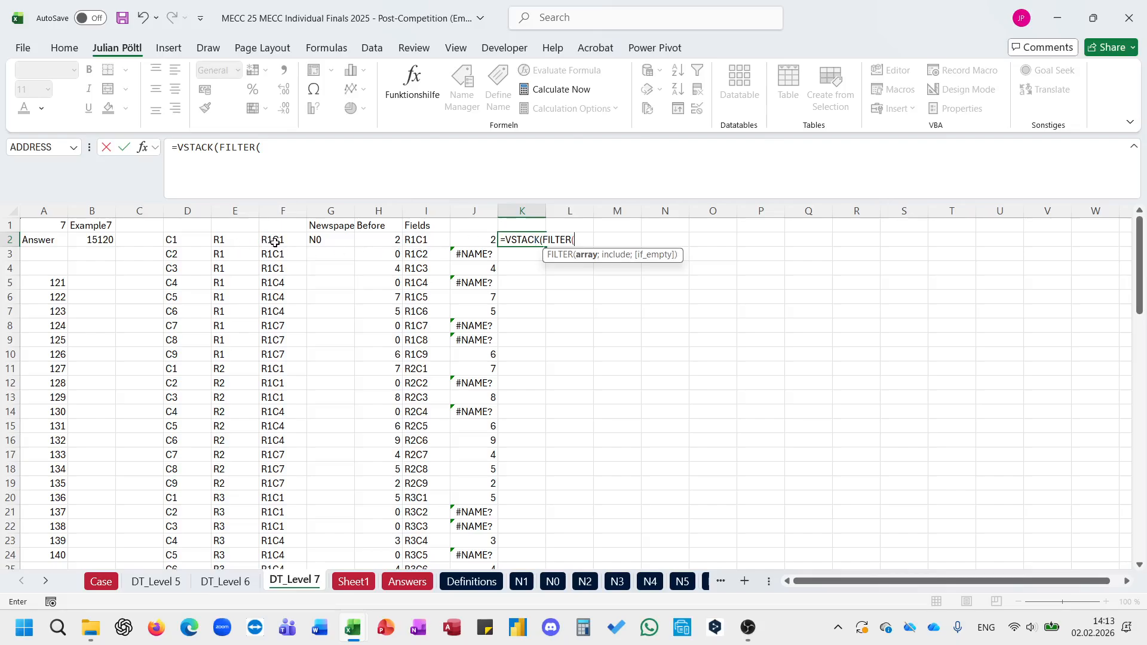
left_click(375, 241)
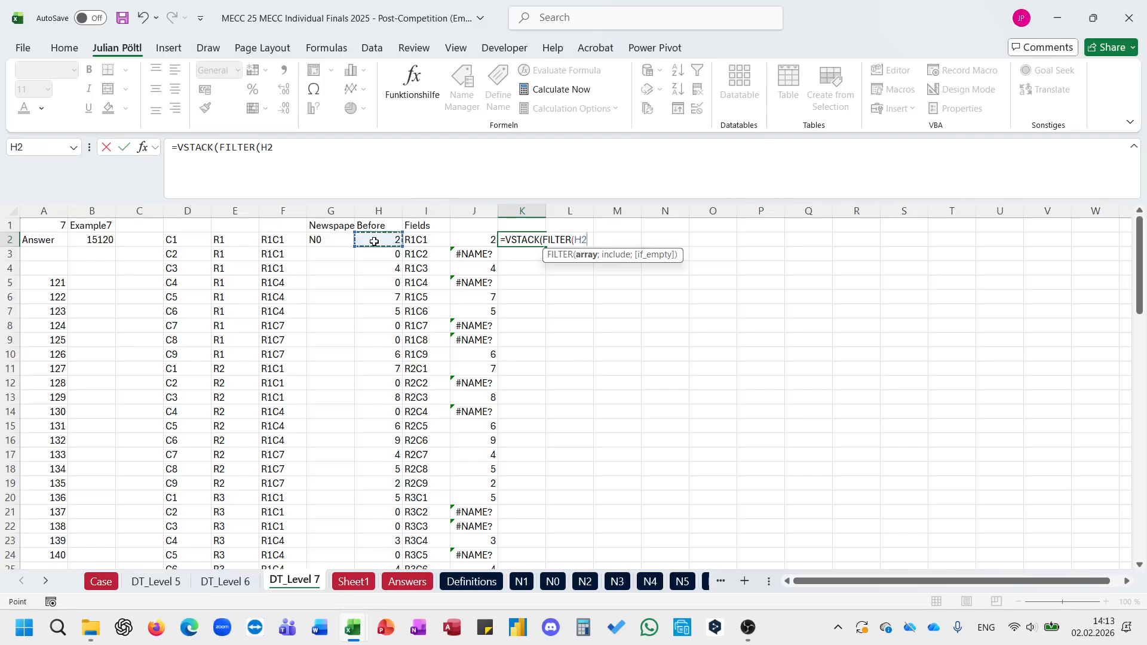
key("ctrl+shift+Down")
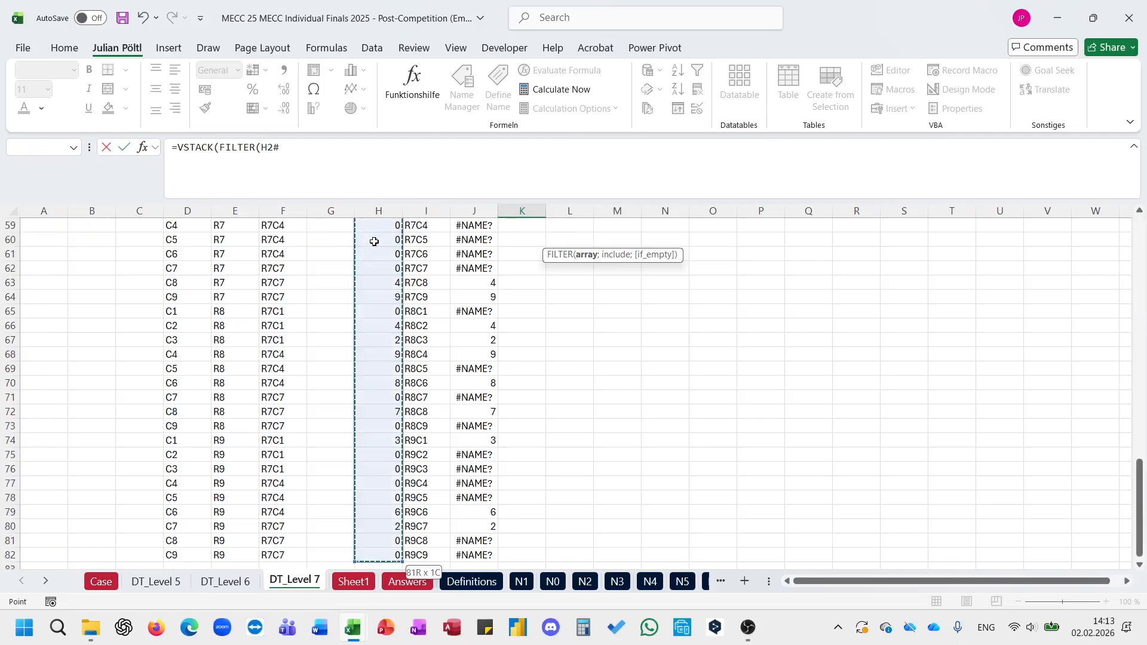
Step: Filter for the first field's column with $D$2:$D$82=D2 and complete =VSTACK(FILTER(H2#;$D$2:$D$82=D2)) in K2
type(";")
key("Left")
key("Left")
key("Left")
key("Left")
key("Left")
key("Left")
key("Left")
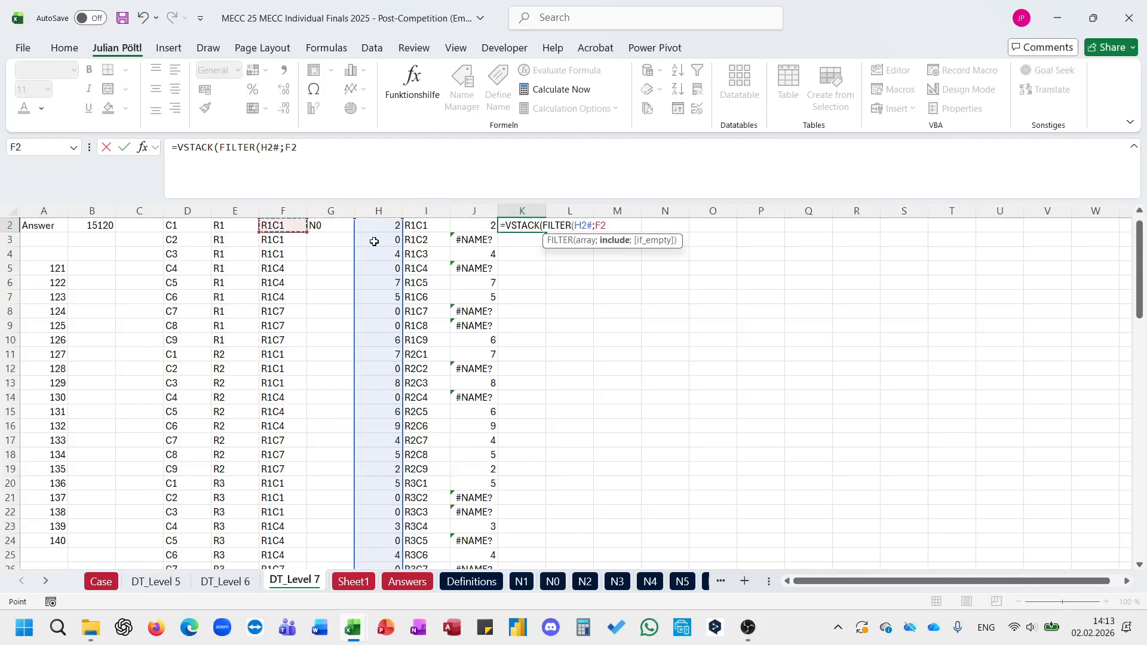
key("ctrl+shift+Down")
key("F4")
type("=")
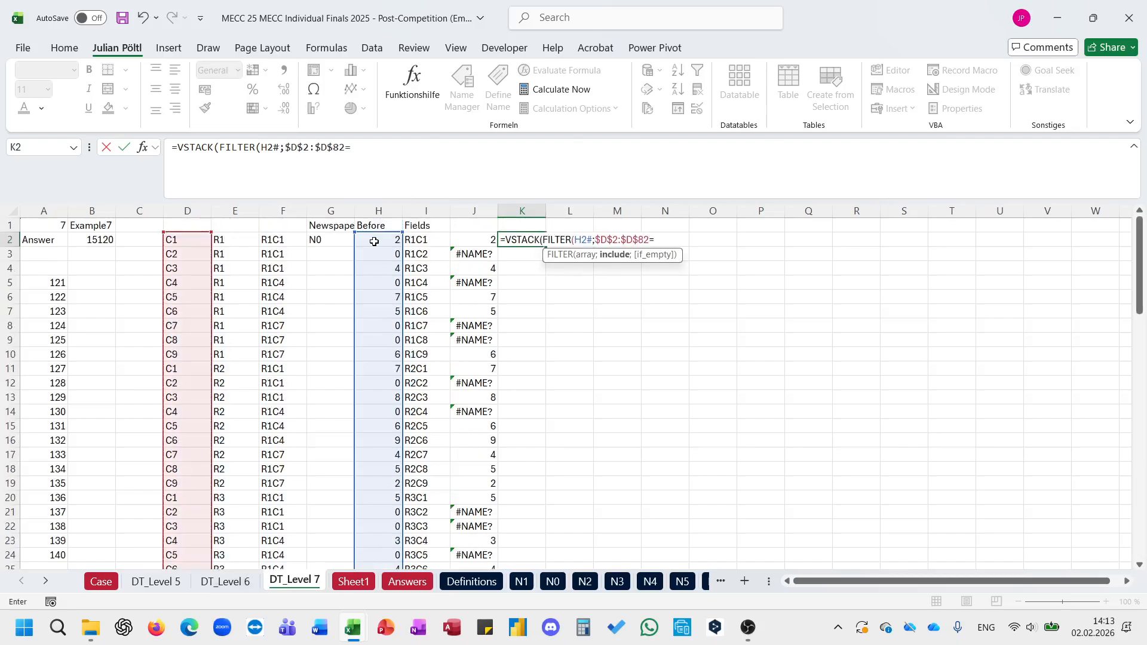
key("Left")
key("Left")
key("Left")
key("Left")
key("Left")
key("Left")
key("Left")
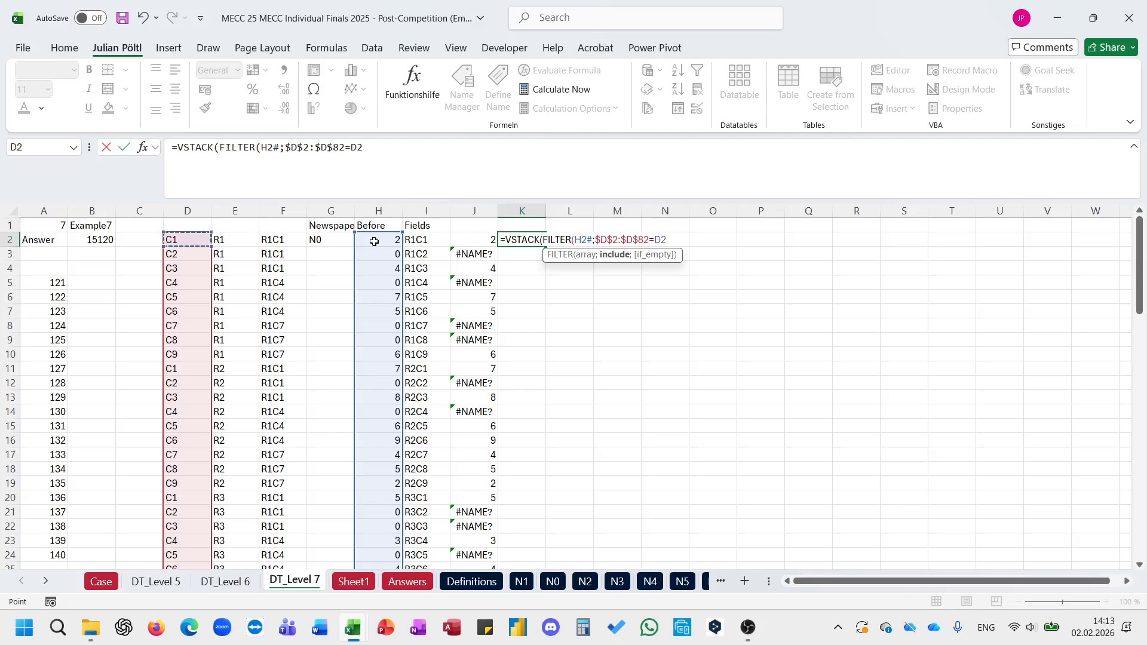
key("Return")
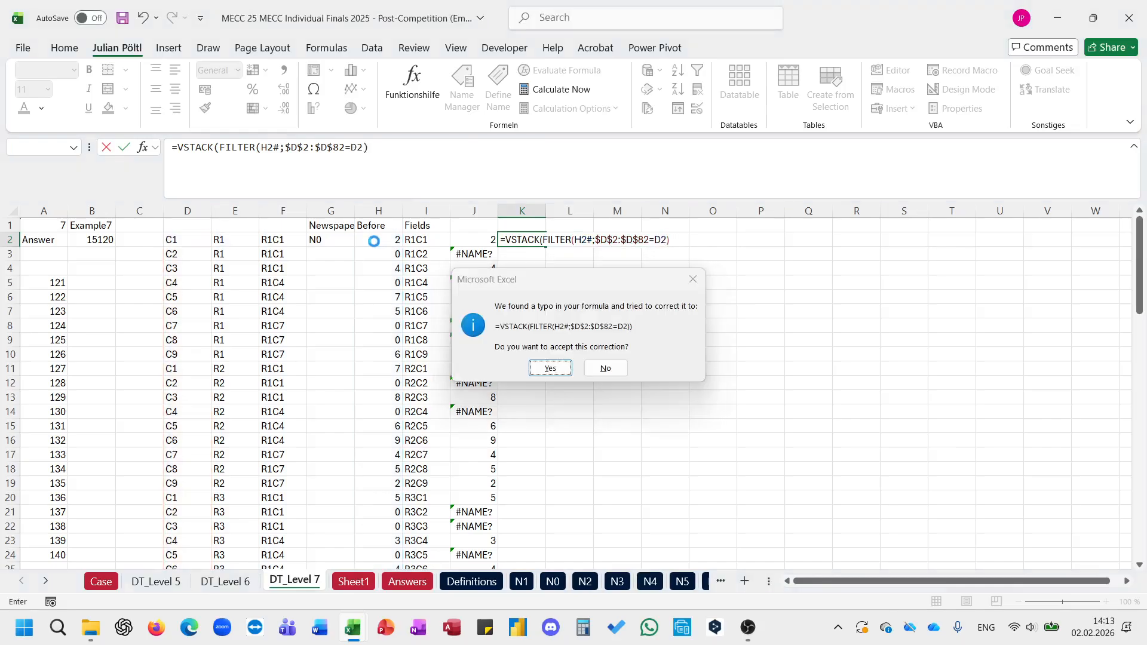
key("Return")
Step: Extend the K2 formula with a second FILTER( inside VSTACK, using the Before values H2# as the array to filter
key("Up")
left_click(429, 157)
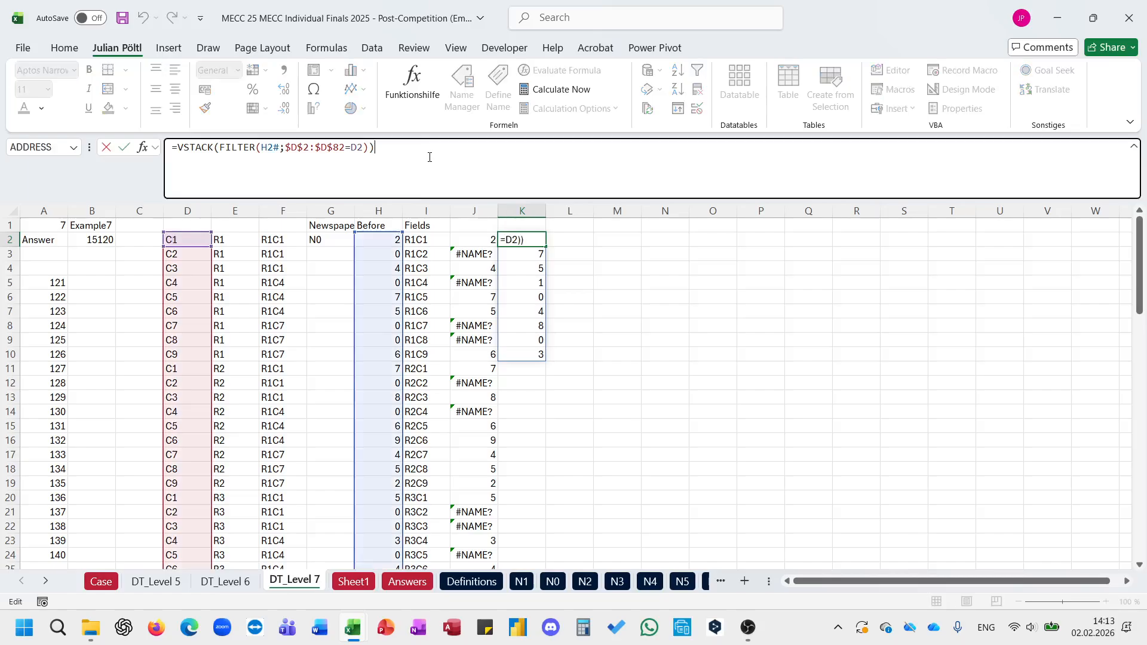
key("BackSpace")
type(";")
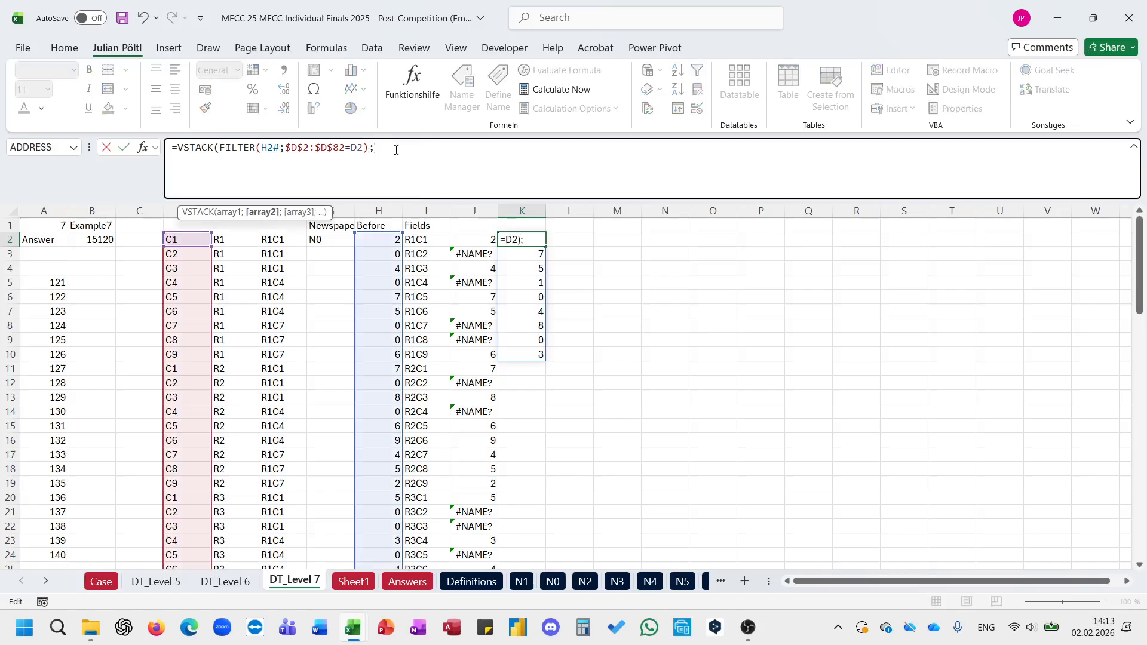
type("fil")
key("Tab")
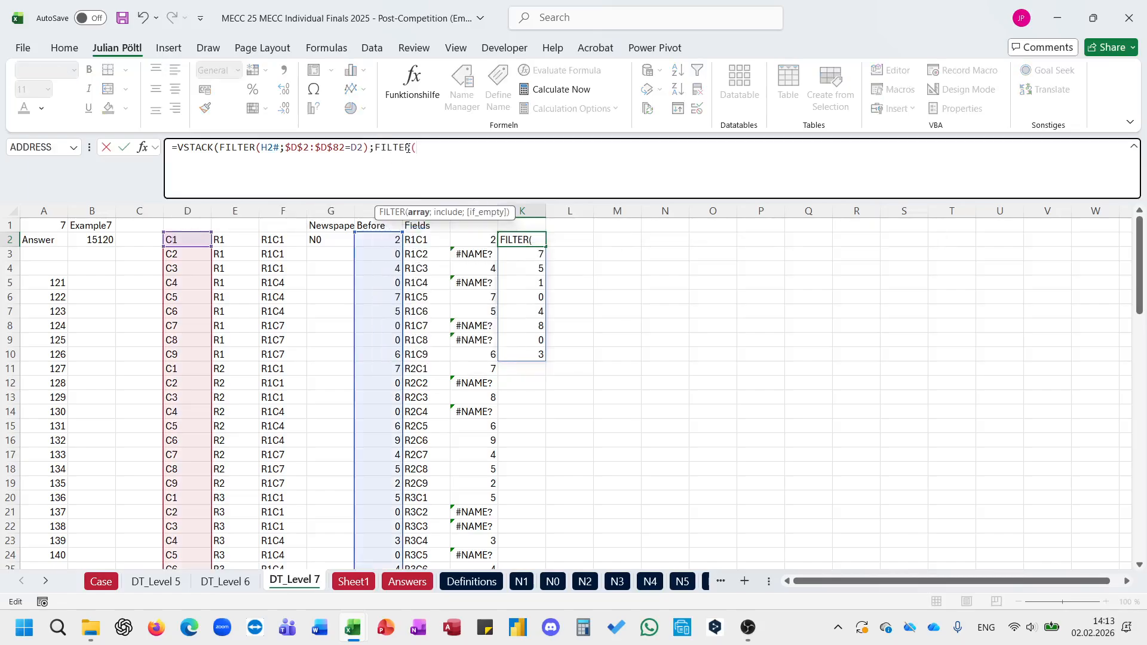
left_click(369, 239)
key("ctrl+shift+Down")
type(";")
Step: Filter the second array by the first field's row with the condition $E$2:$E$82=E2
key("Left")
key("Left")
key("Left")
key("Left")
key("Left")
key("Left")
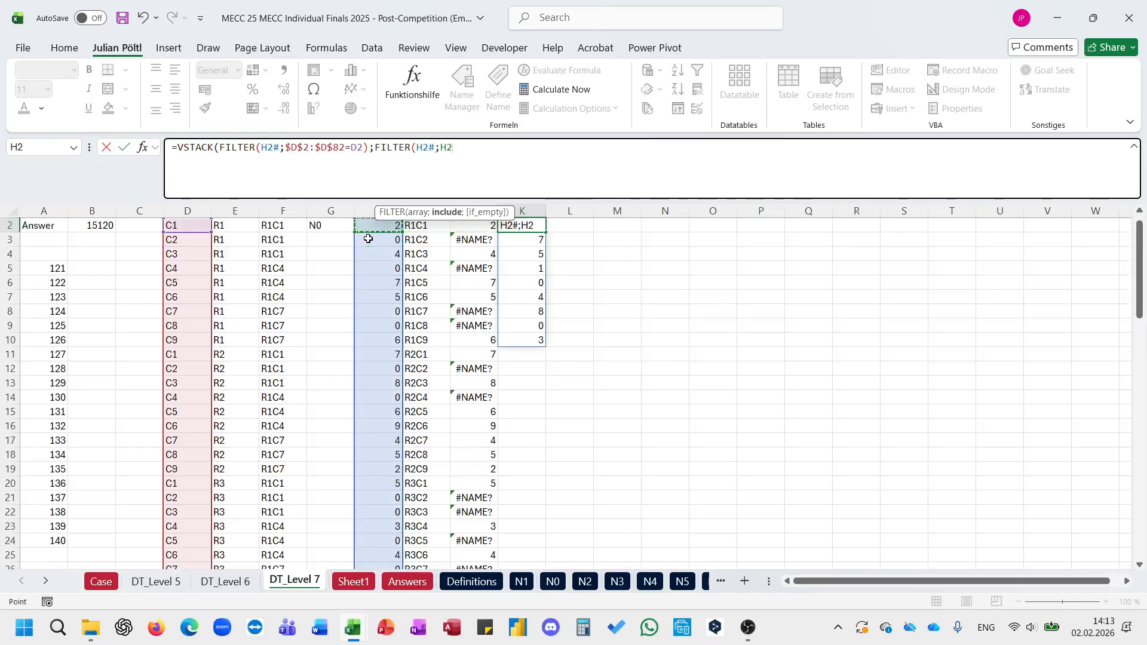
key("Left")
key("Right")
key("Right")
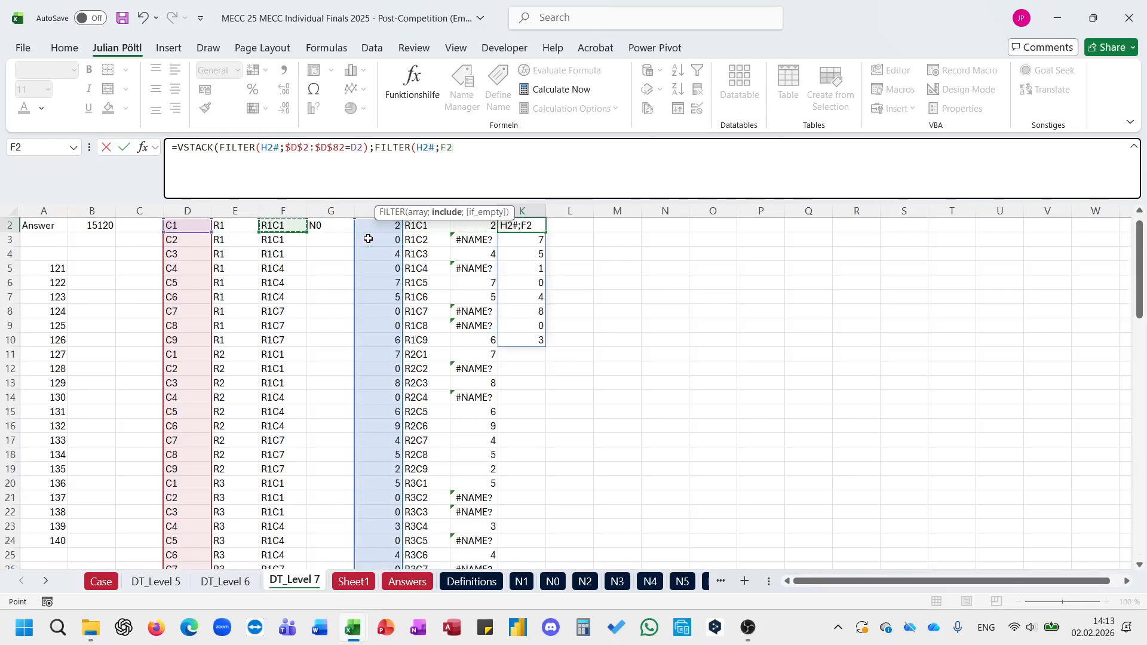
key("Left")
key("ctrl+shift+Down")
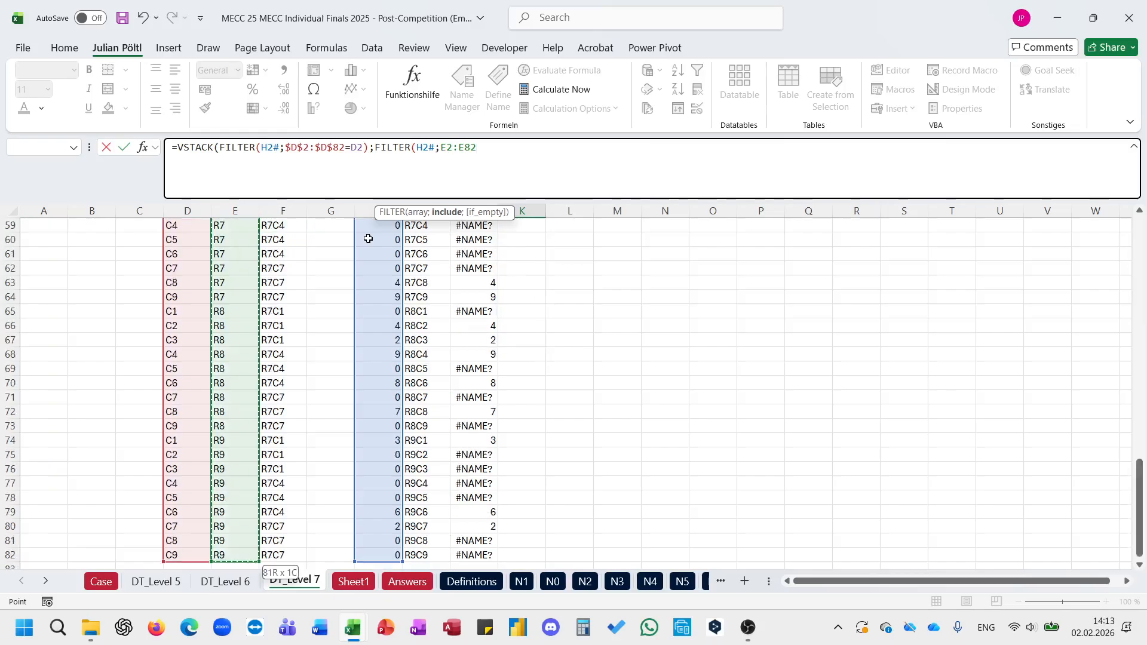
key("F4")
type("=")
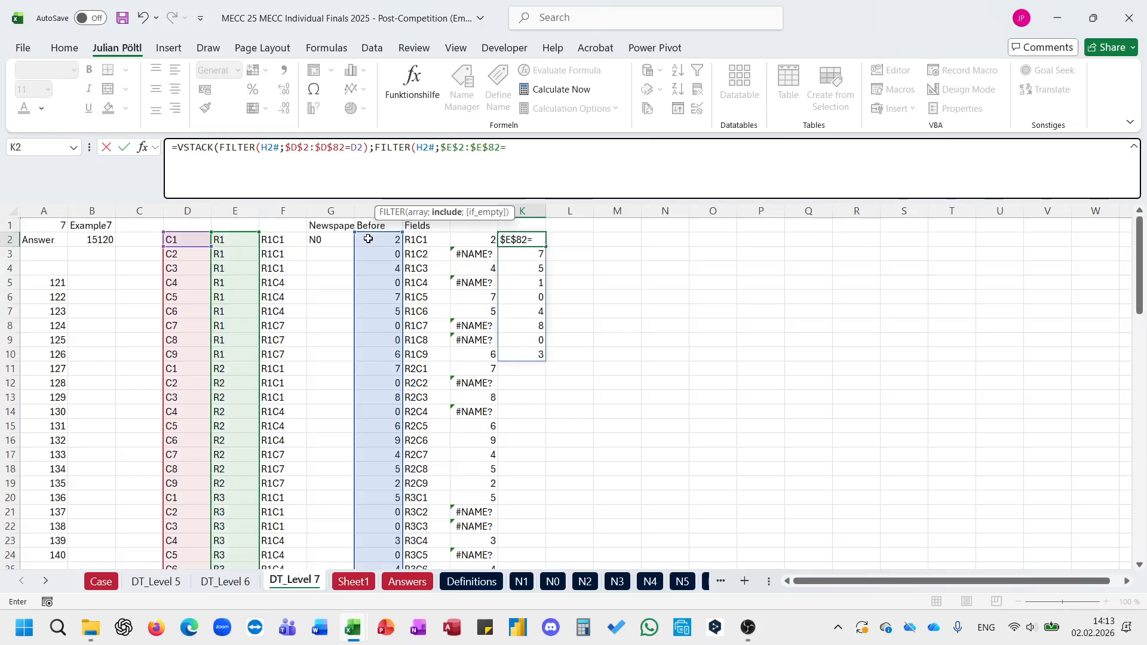
key("Left")
key("Left")
key("Left")
key("Left")
key("Left")
key("Left")
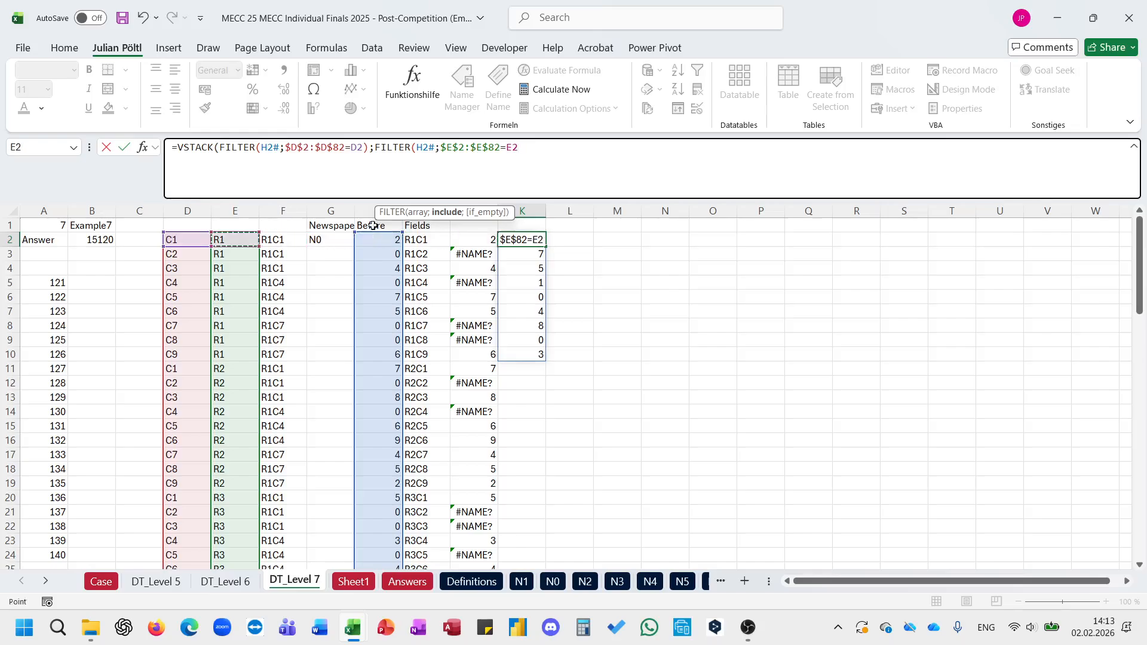
Step: Lock the row of the Before array in both FILTER functions so each reads H$2#
left_click(277, 151)
key("F4")
key("F4")
key("F4")
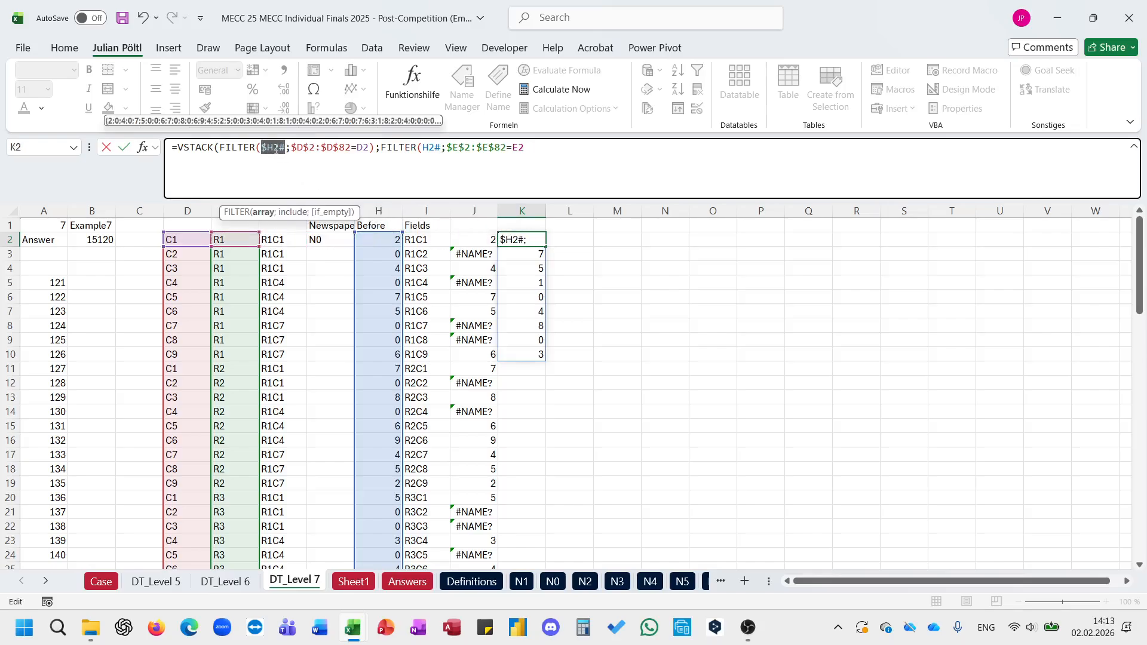
left_click(435, 150)
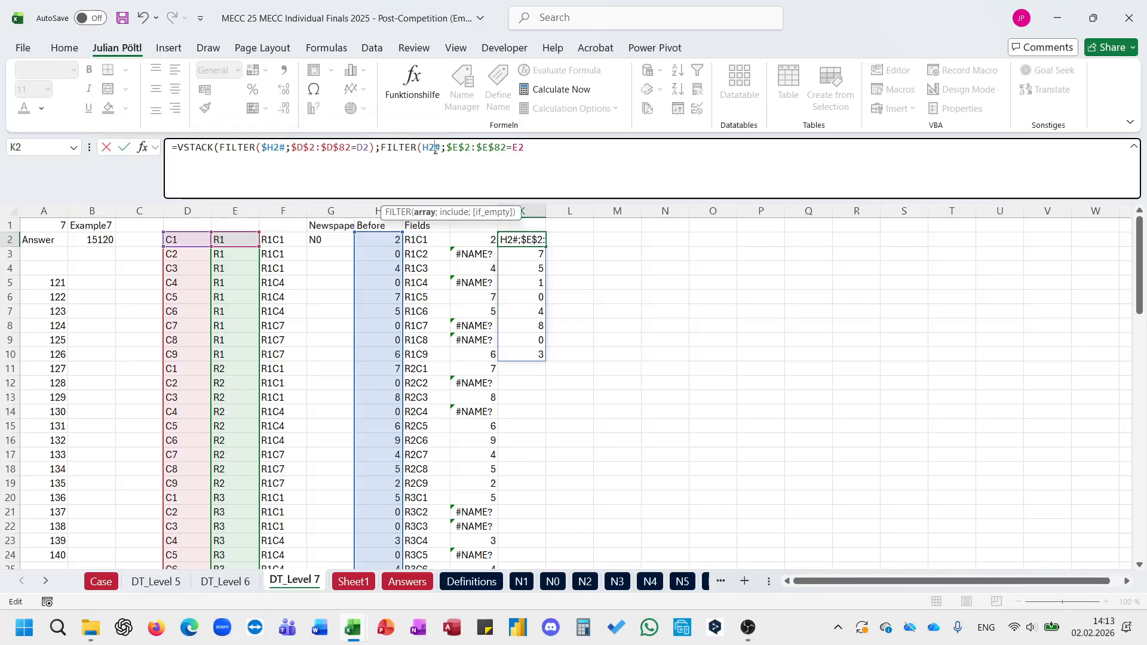
key("F4")
key("F4")
key("F4")
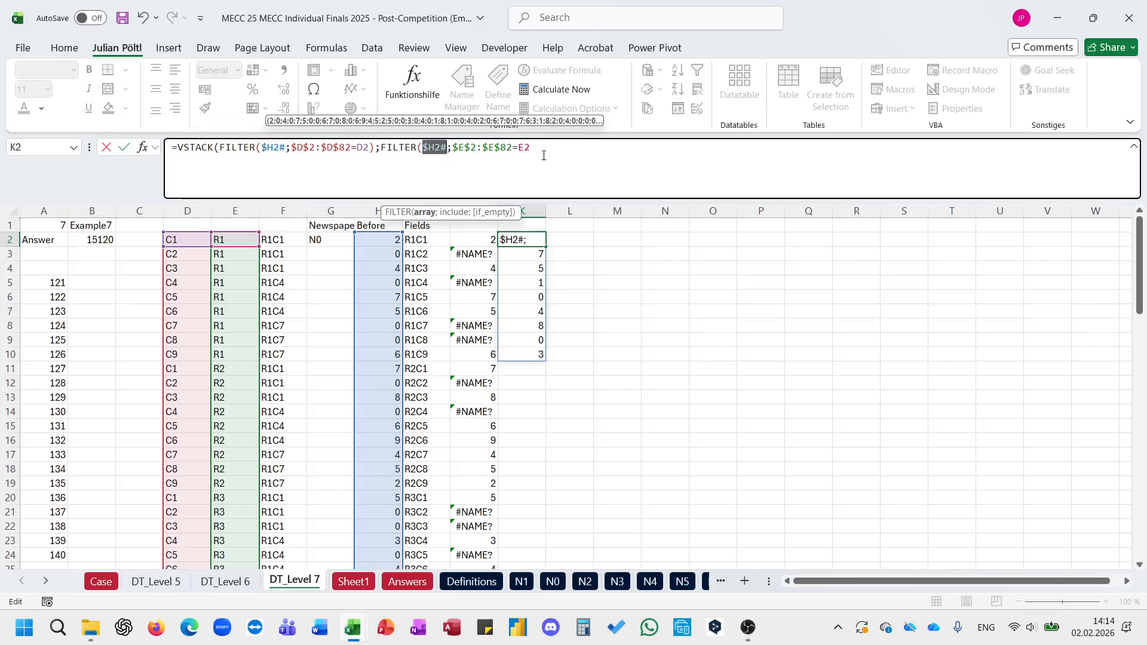
key("F4")
key("F4")
key("F4")
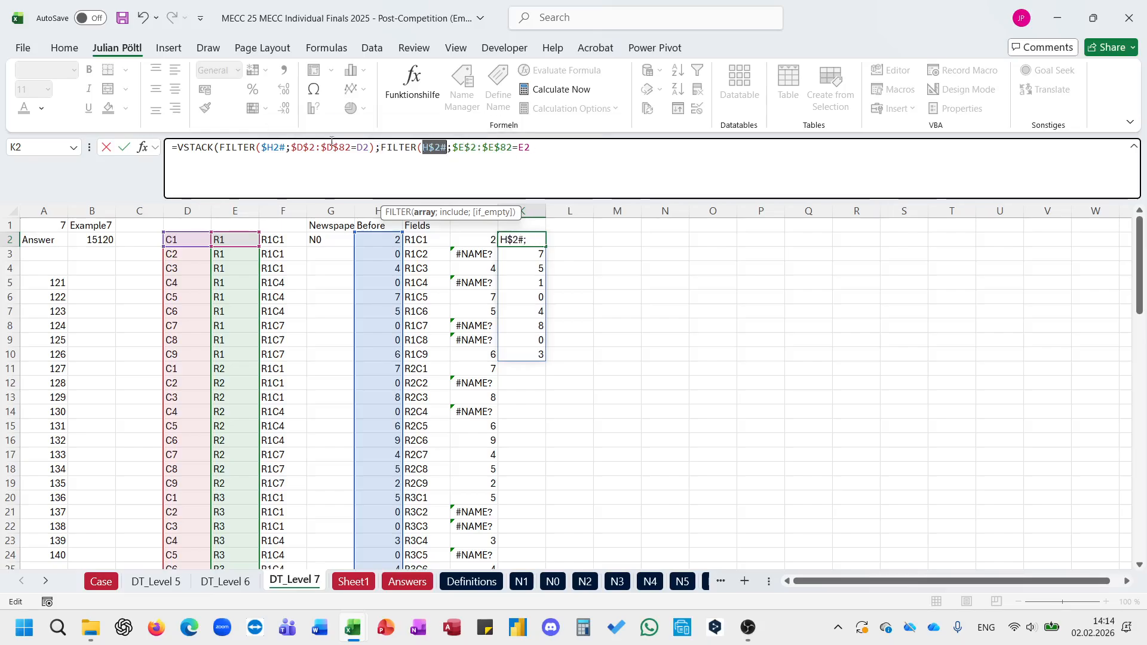
left_click(280, 148)
key("F4")
key("F4")
key("F4")
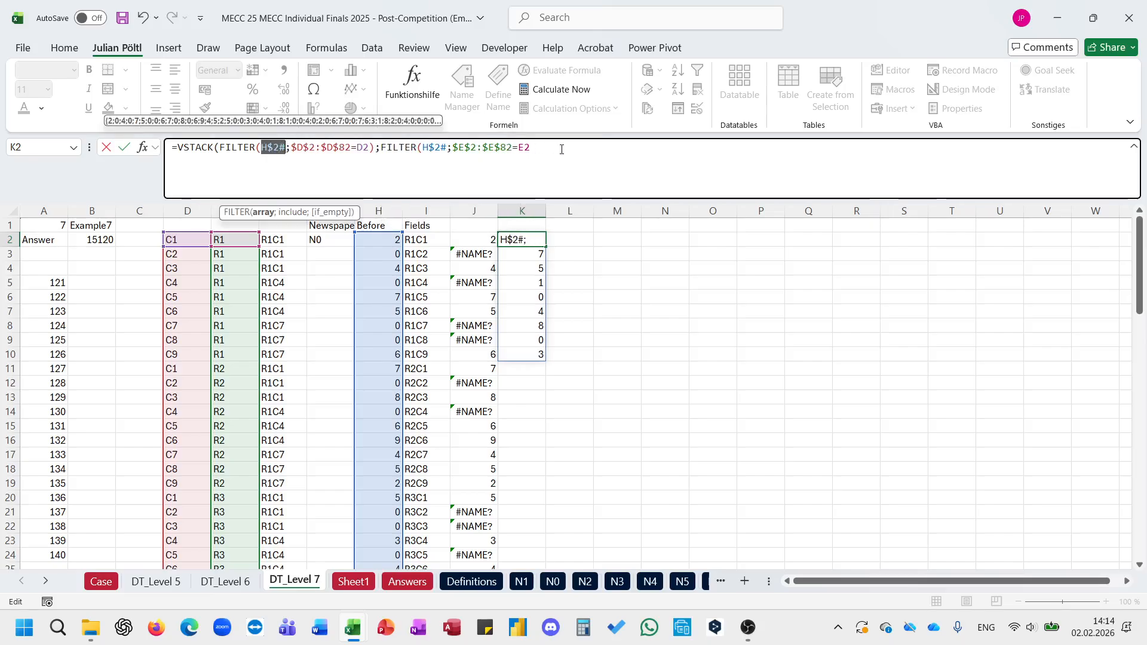
Step: Close the second FILTER and lock the columns of the two criteria cells as $E2 and $D2
left_click(574, 152)
type(")")
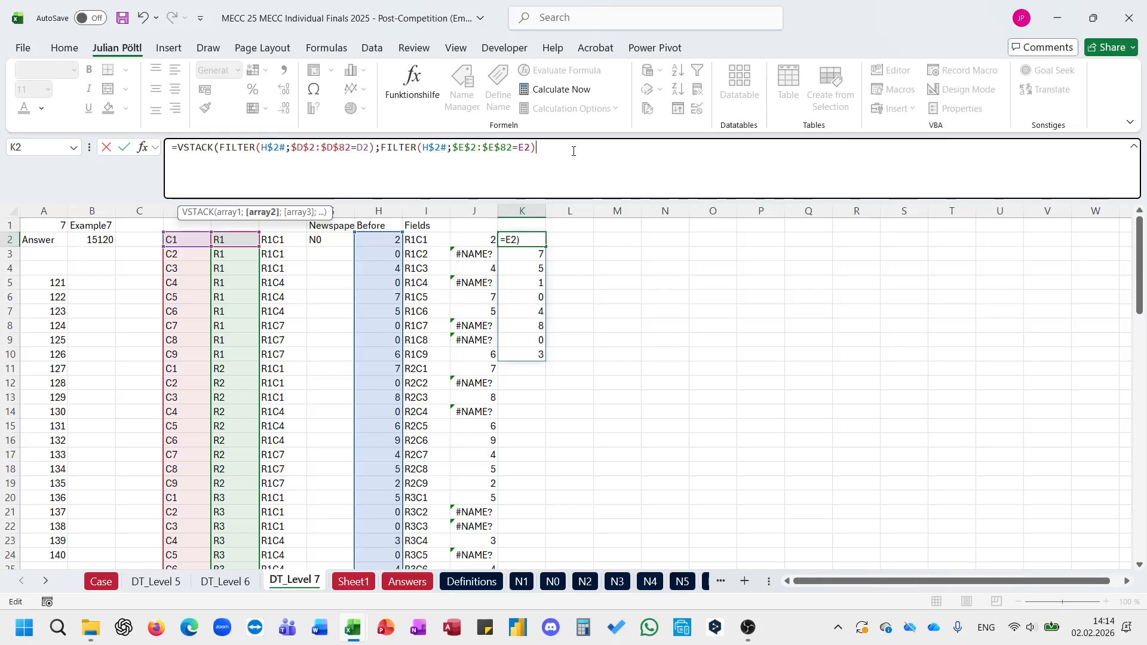
double_click(516, 149)
key("F4")
key("F4")
key("F4")
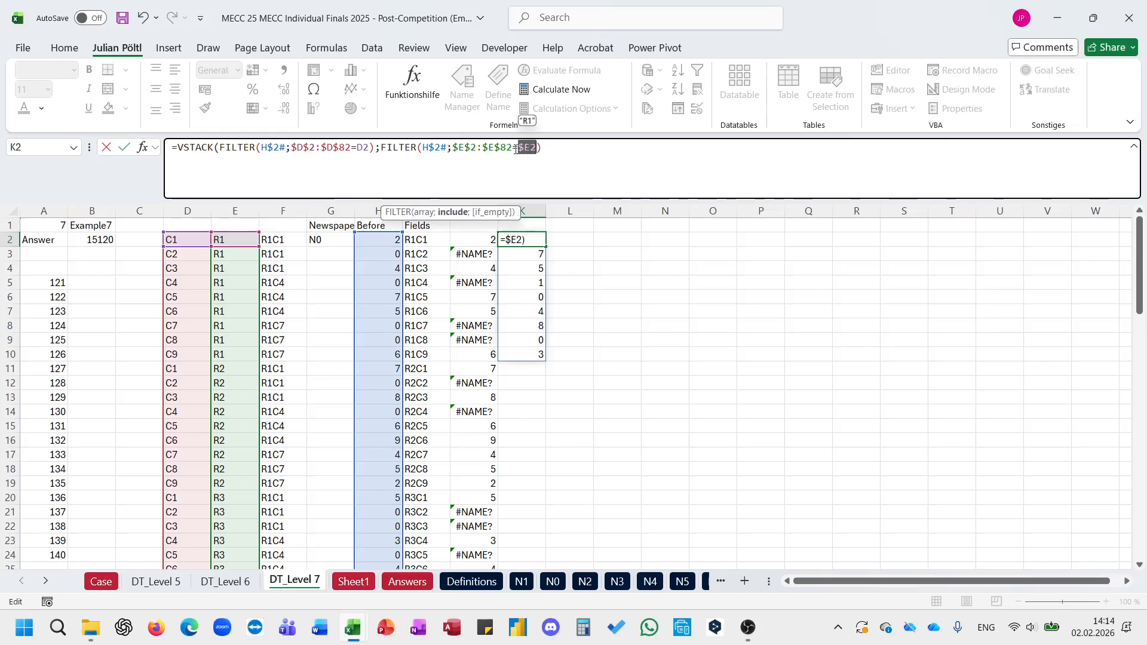
double_click(363, 148)
key("F4")
key("F4")
key("F4")
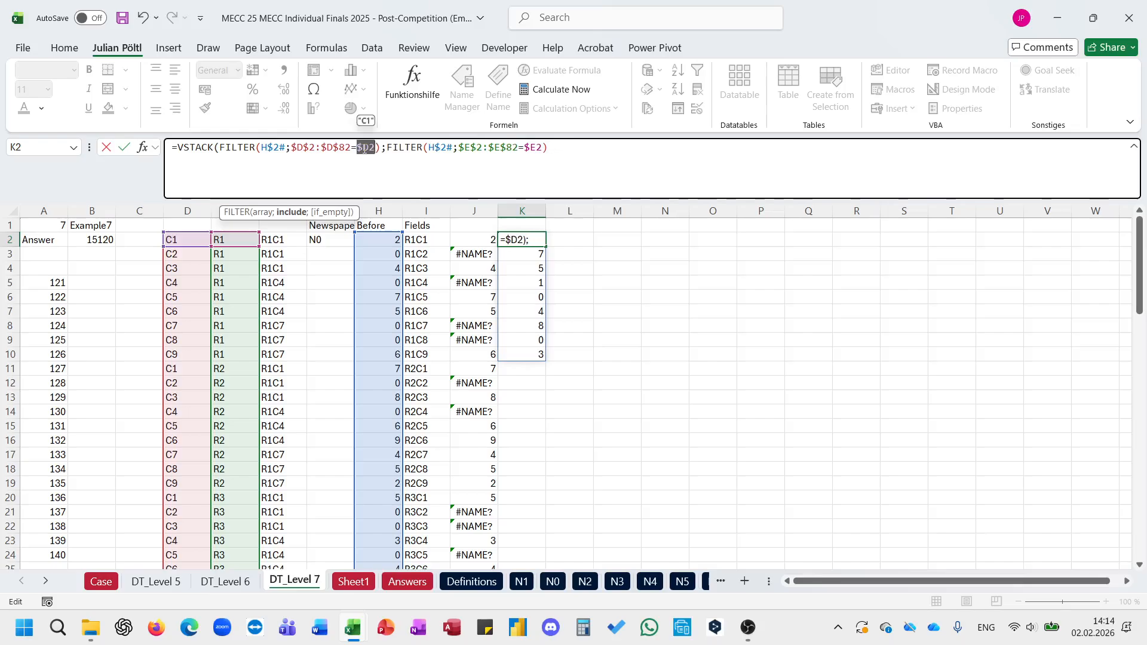
key("Right")
Step: Add a third FILTER( to the VSTACK with the Before values $H$2# as its array
left_click(591, 157)
type(";FILTER(")
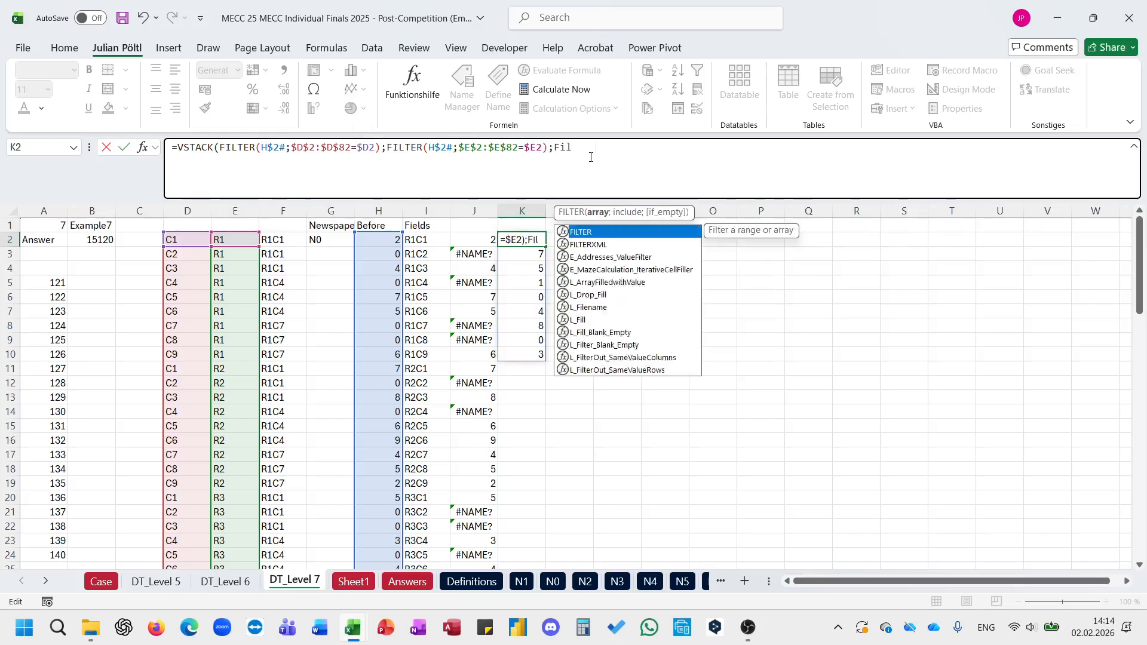
left_click(388, 243)
key("ctrl+shift+Down")
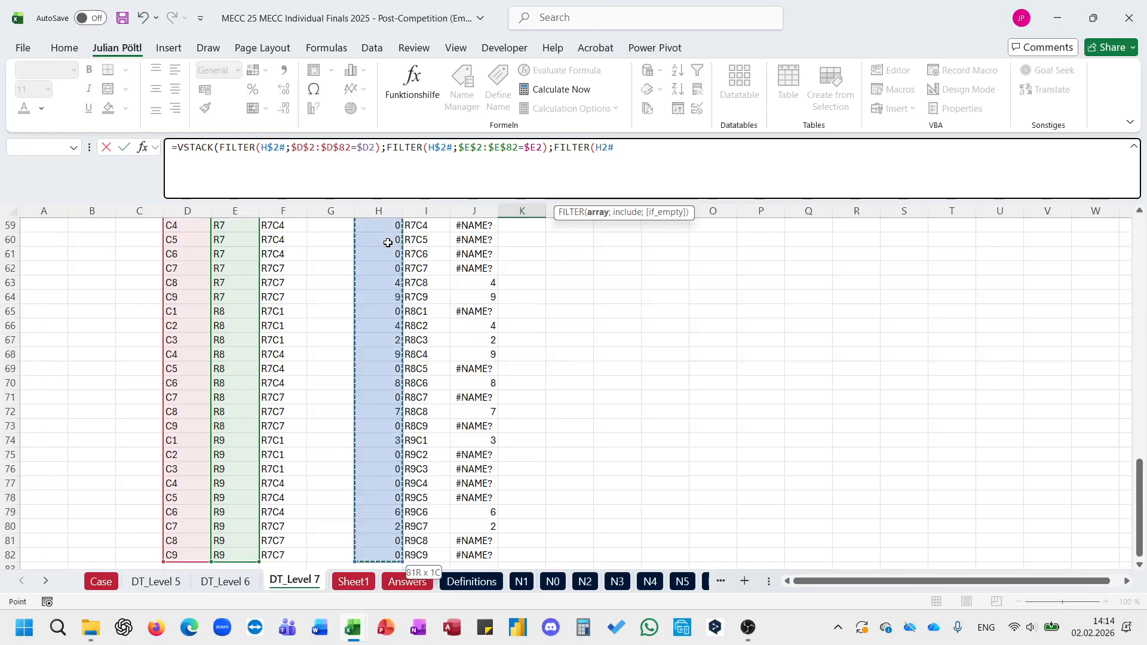
key("F4")
Step: Filter the third array by the first field's block with the condition $F$2:$F$82=$F2
key("Left")
key("Left")
key("Left")
key("Left")
key("Left")
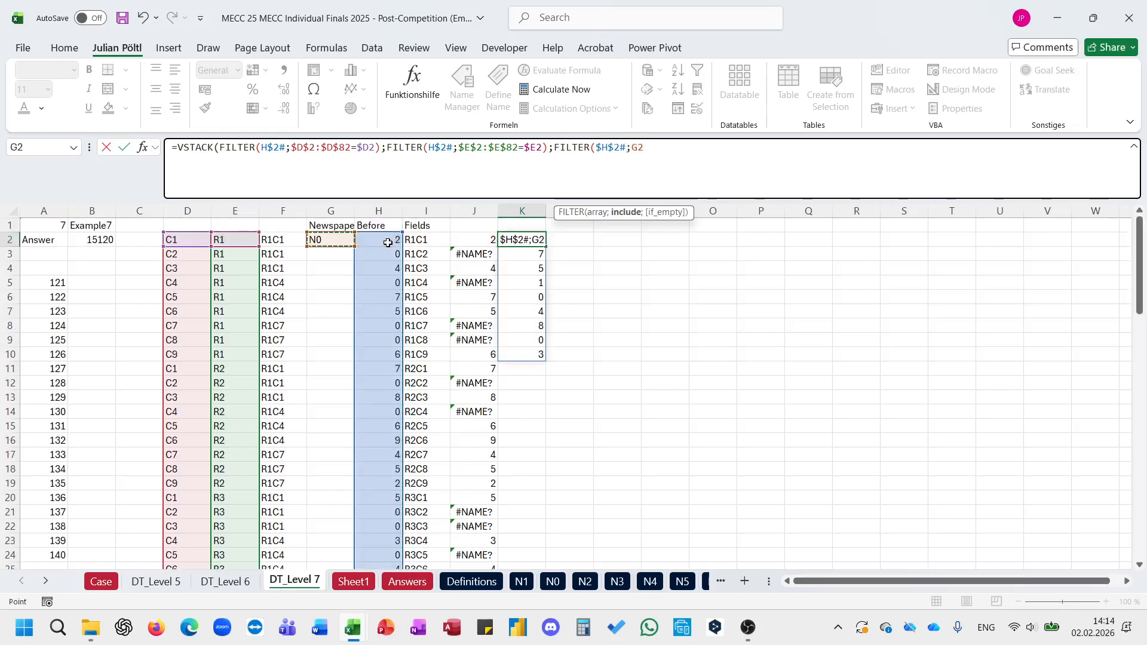
key("ctrl+shift+Down")
key("F4")
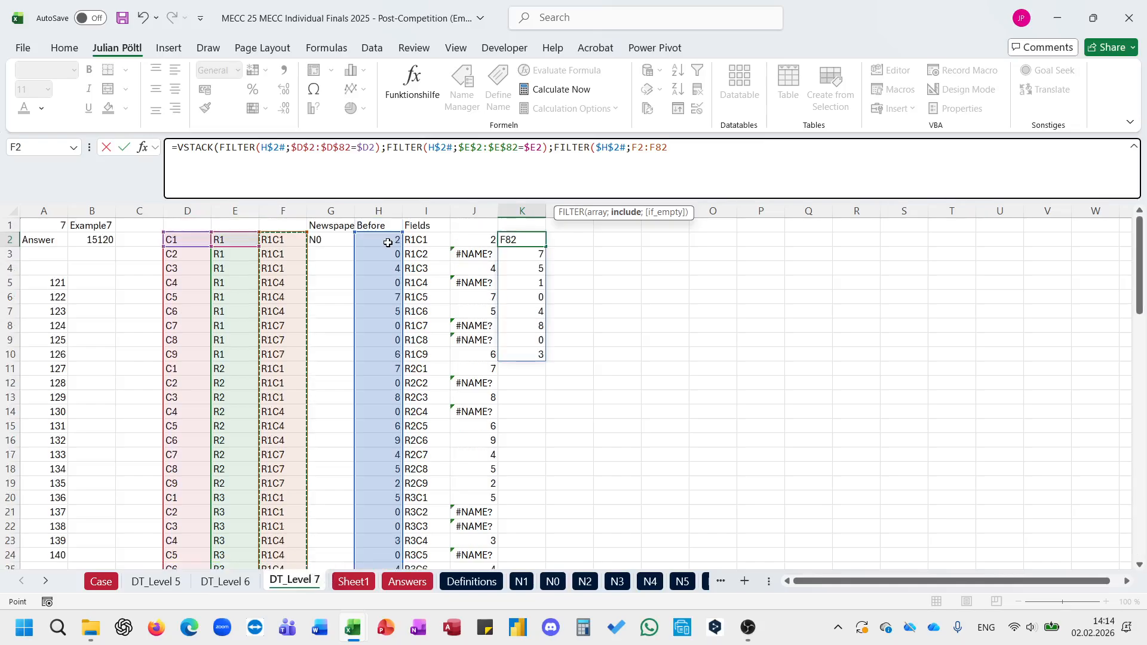
type("=")
key("Left")
key("Left")
key("Left")
key("Left")
key("Left")
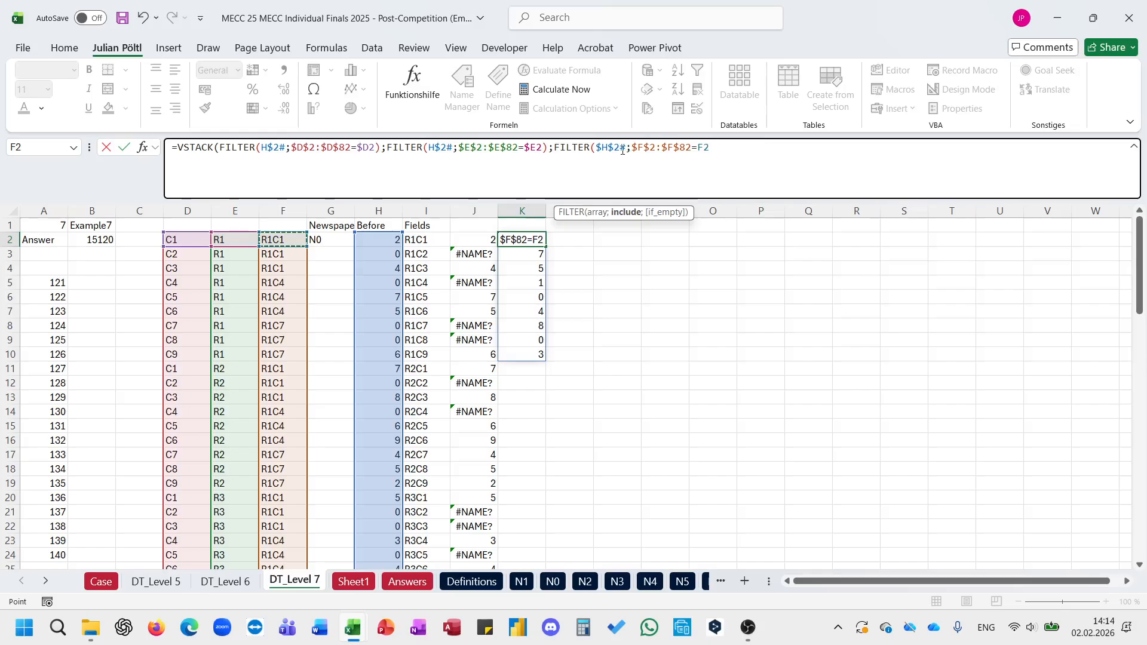
key("F4")
Step: Change the third FILTER's array to H$2# and complete the three-part VSTACK formula in K2
key("F4")
key("F4")
double_click(615, 149)
key("F4")
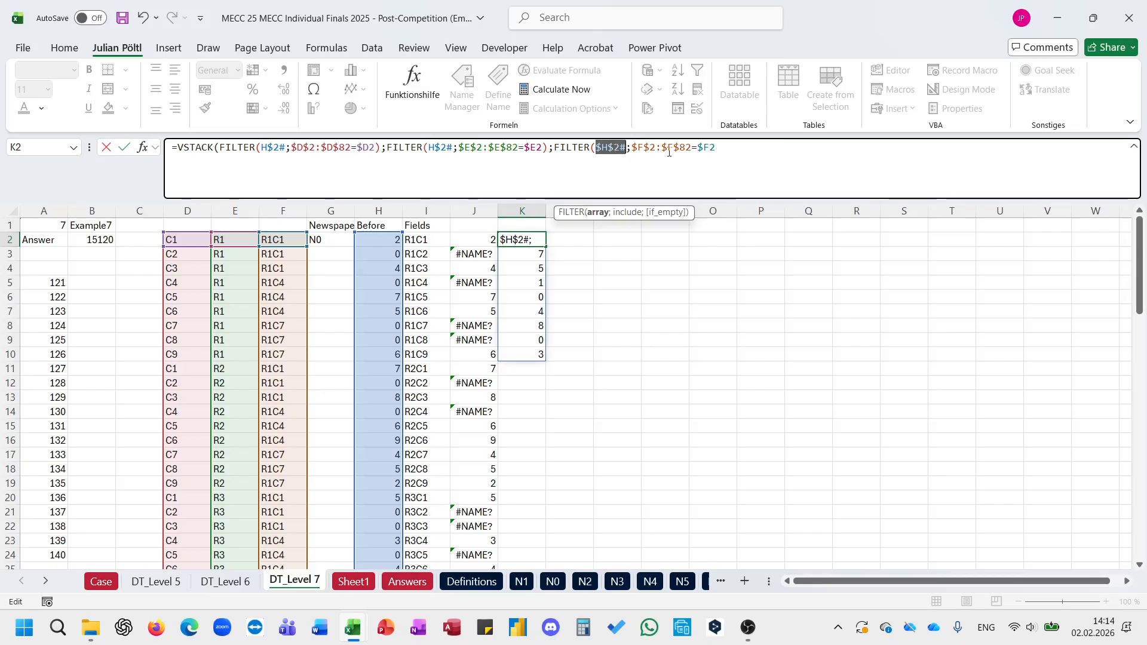
type("))")
key("Return")
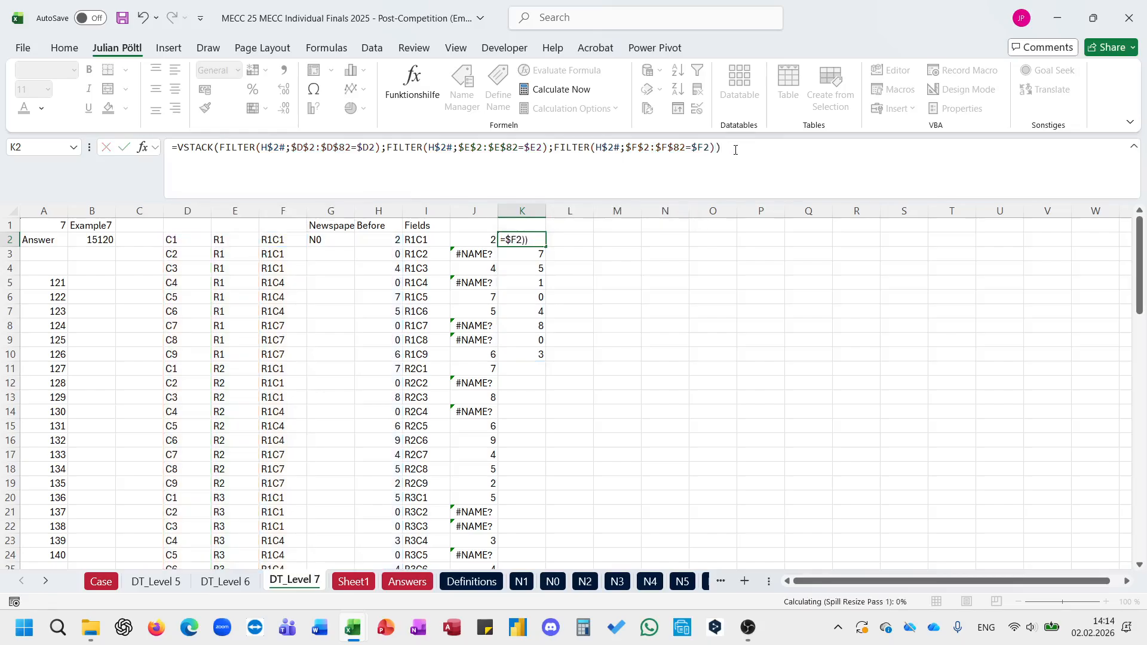
Step: Wrap the VSTACK in E_ListNotinList_Array(SEQUENCE(9);…) and complete the K2 formula to list the digits missing from column, row and block
left_click(177, 153)
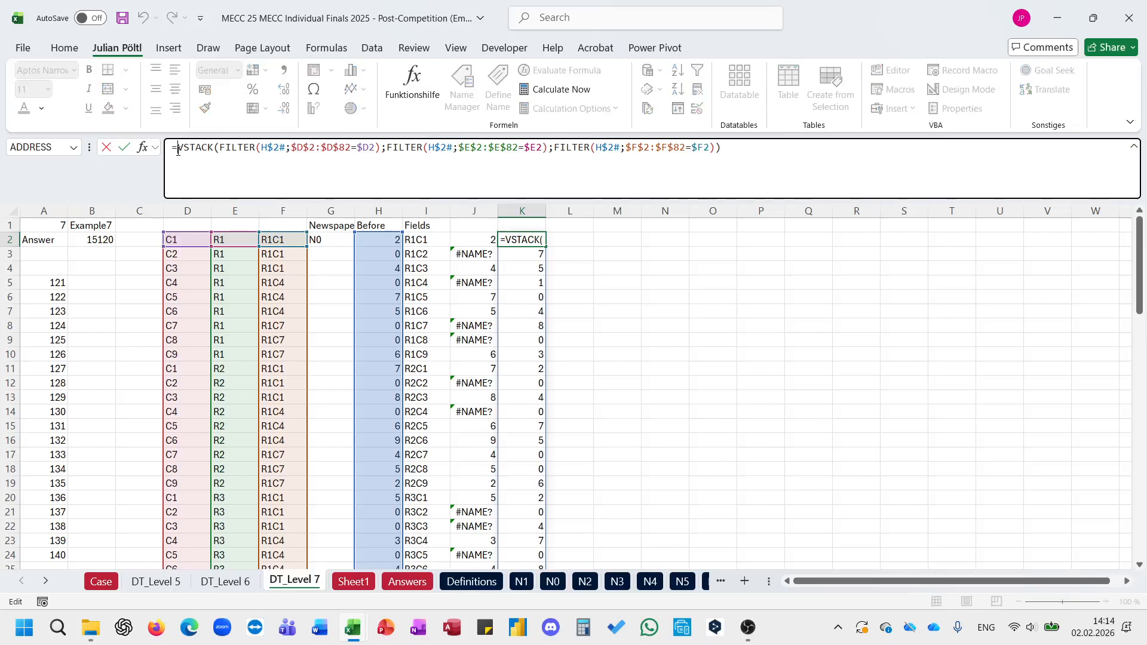
type("listn")
key("Tab")
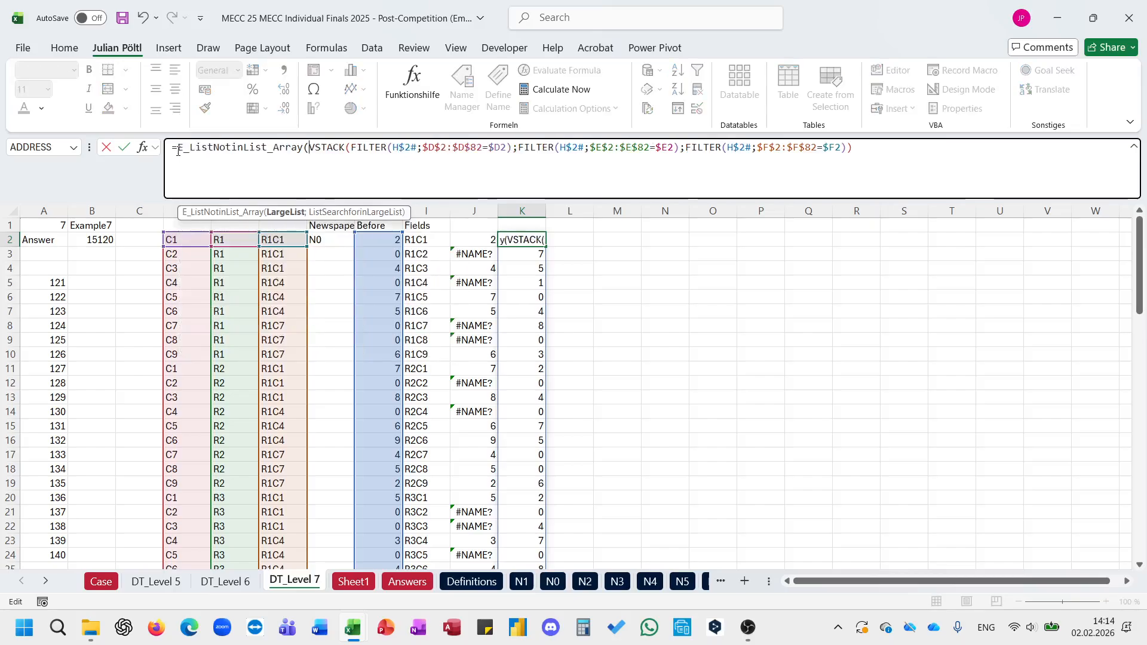
type("seq")
key("Tab")
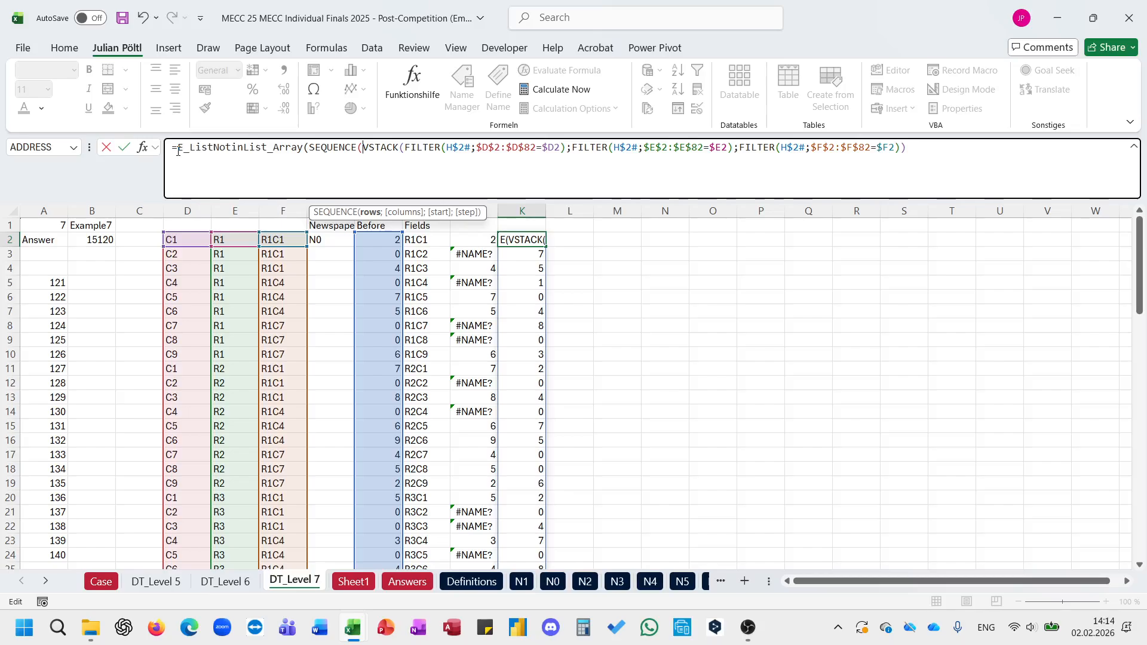
type("9;")
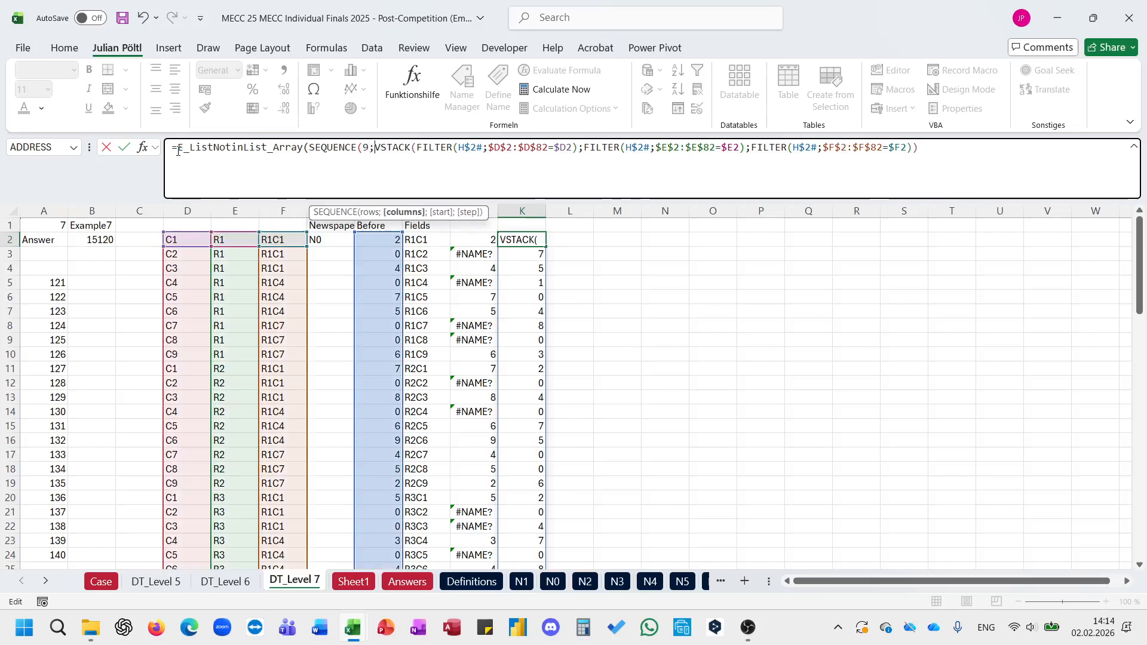
key("BackSpace")
type(");")
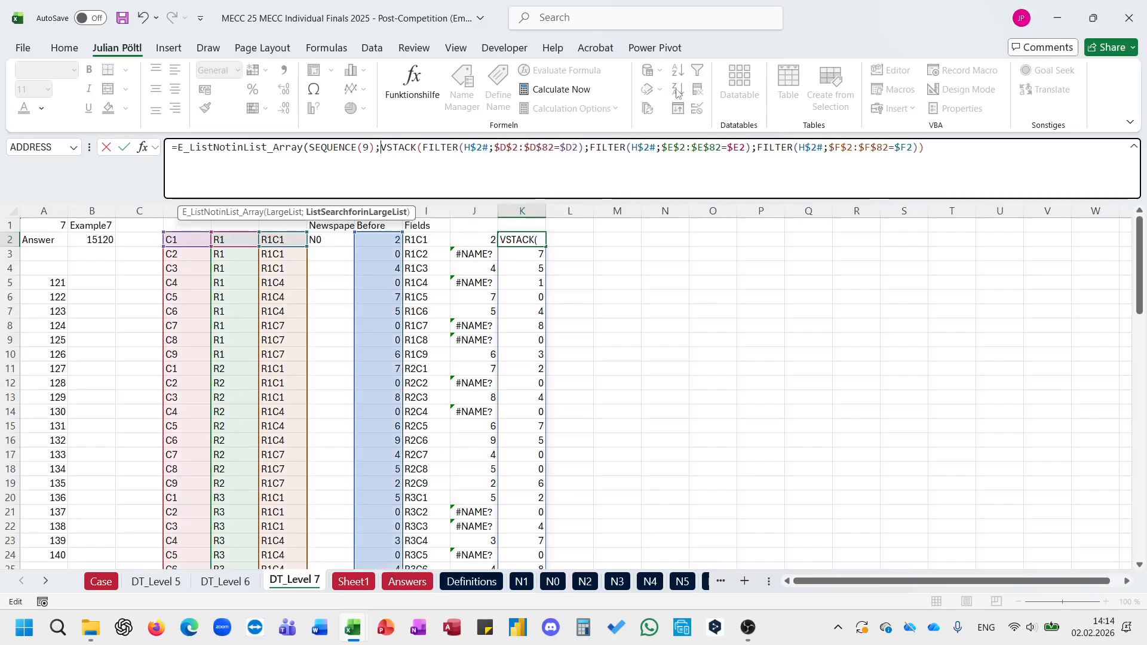
left_click(941, 174)
type(")")
key("BackSpace")
key("Return")
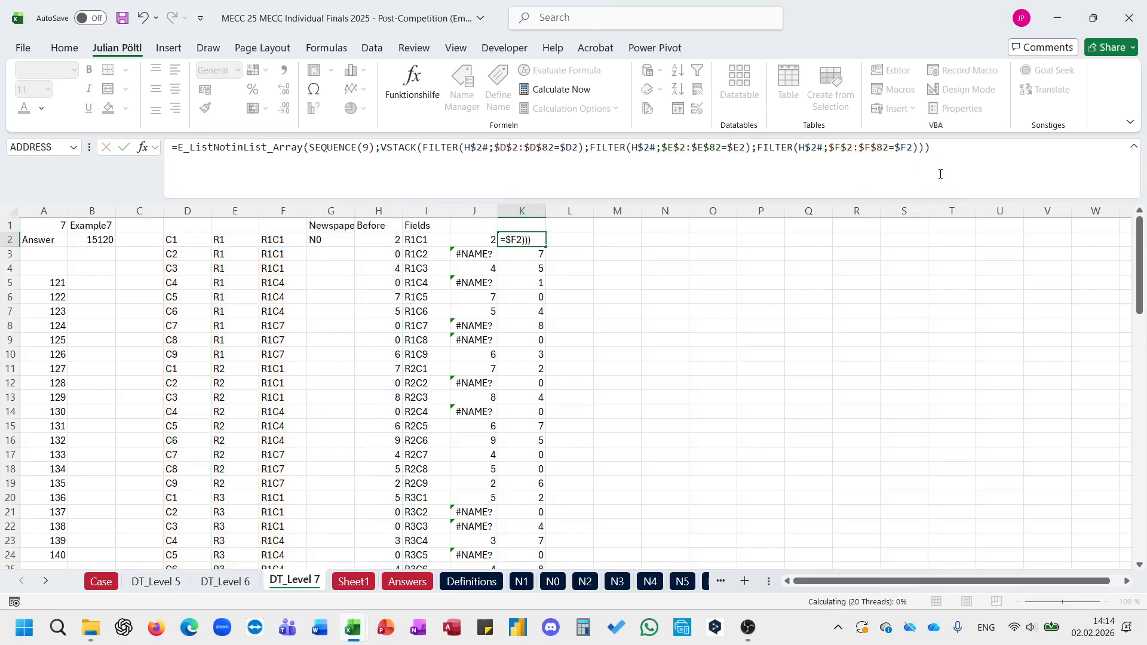
Step: Fill the K2 formula down into K3 and inspect the copied formula for the second field
key("Up")
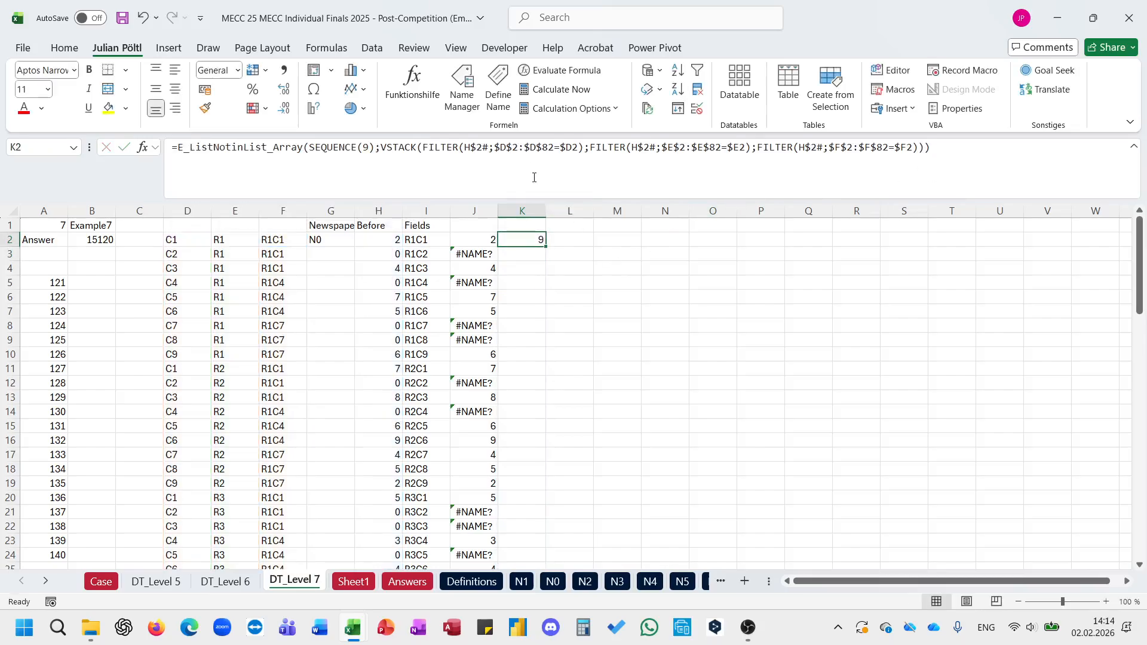
left_click(529, 170)
key("Escape")
left_click_drag(545, 248, 544, 288)
left_click(531, 254)
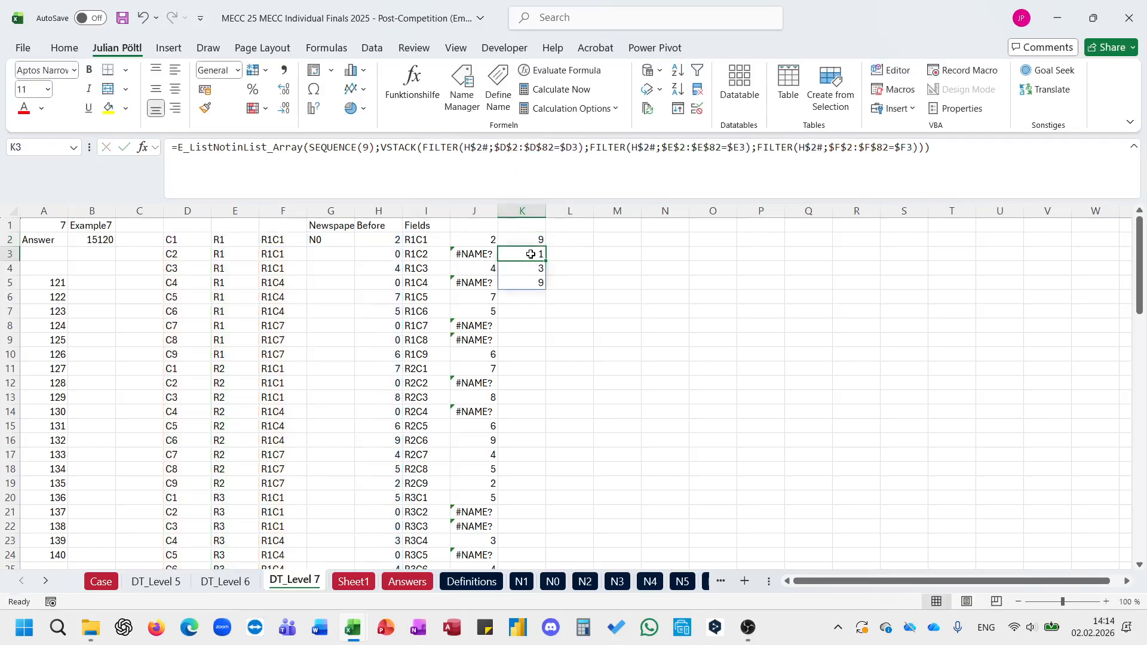
left_click(530, 181)
key("Escape")
Step: Check the IF formula in J2 and clear the test copy of the missing-digits formula below K2
left_click(482, 237)
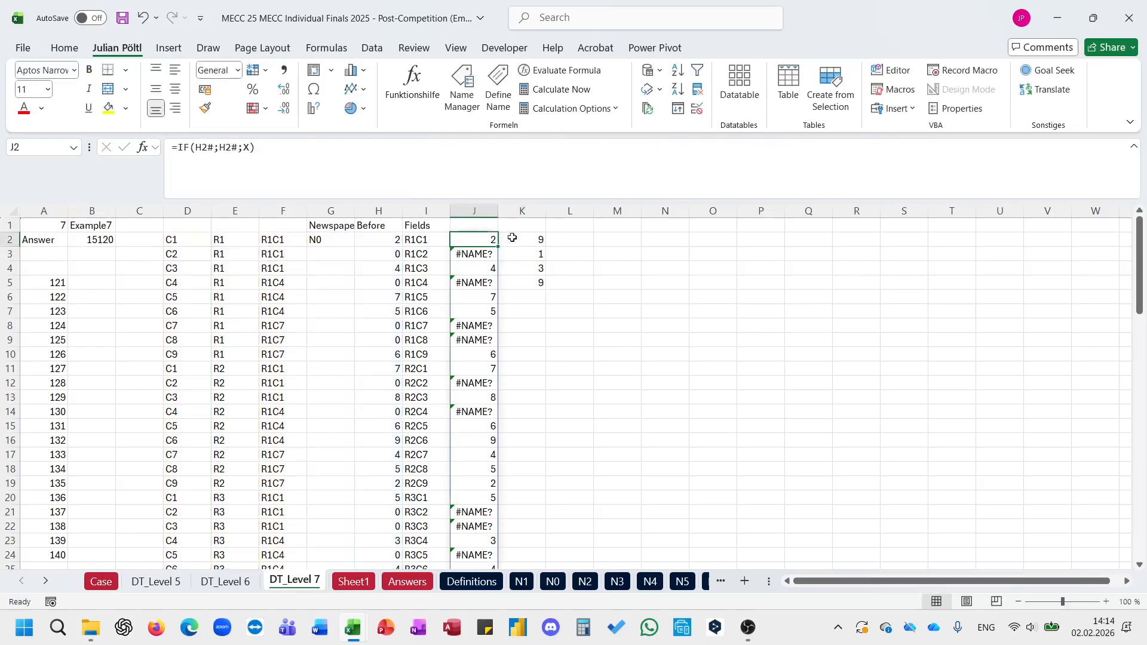
left_click(529, 237)
left_click_drag(537, 256, 537, 283)
key("Delete")
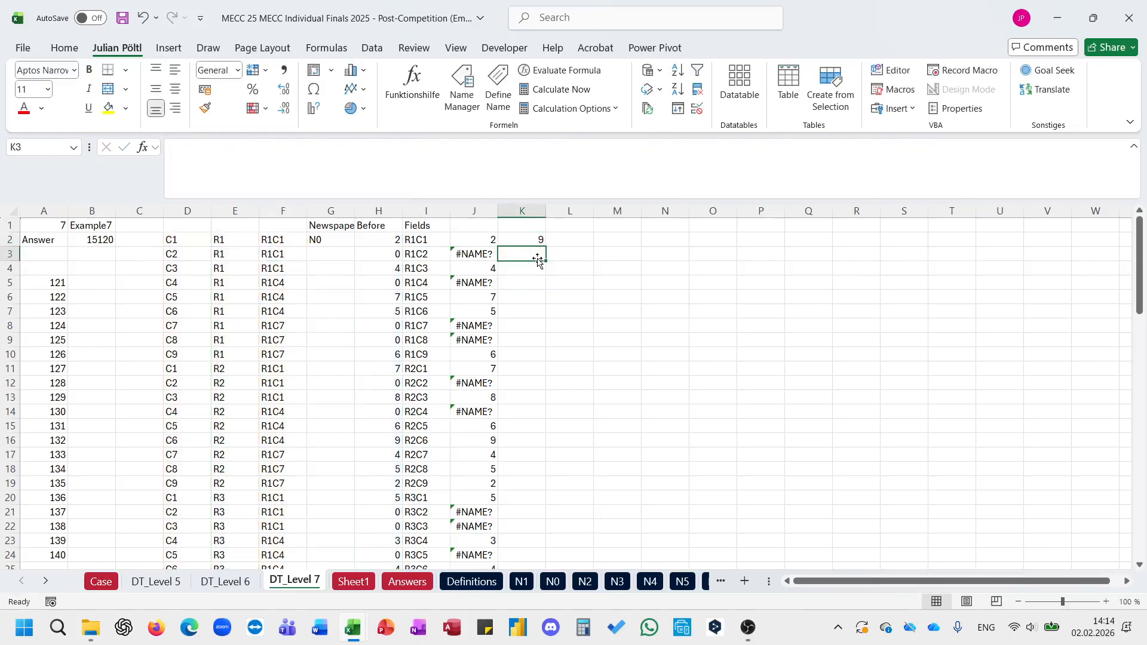
Step: Replace the placeholder in J2's IF formula with the E_ListNotinList_Array formula from K2 and clear K2
key("Up")
left_click_drag(936, 155, 171, 185)
key("Escape")
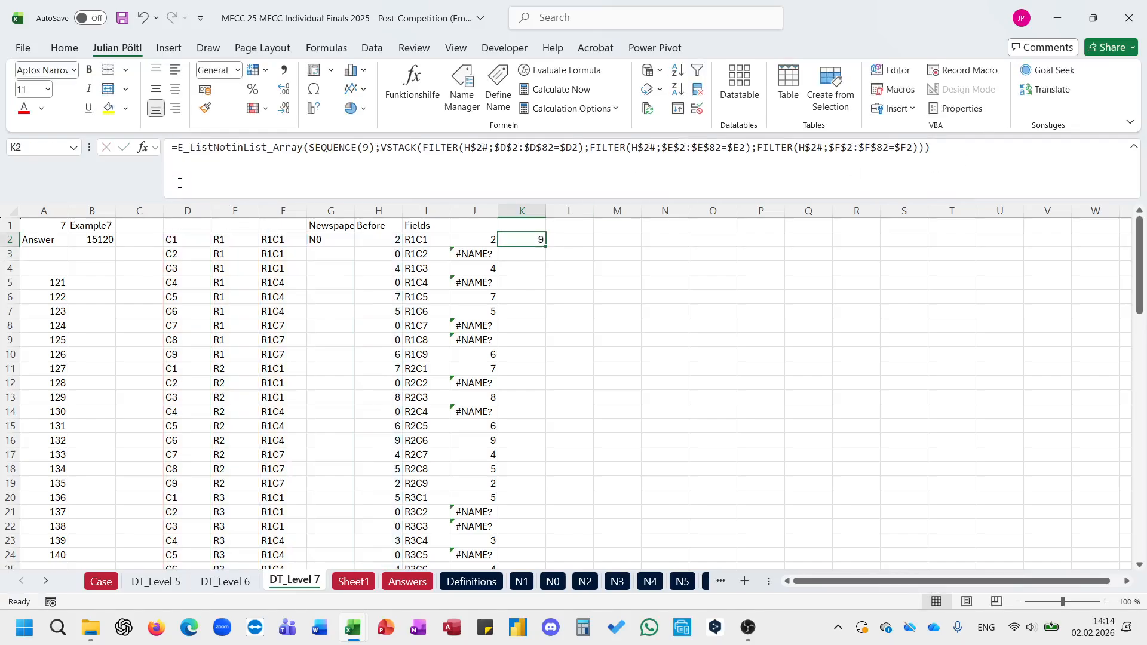
key("Left")
double_click(246, 150)
type("F_ListNotinList_Array(SEQUENCE(9);VSTACK(FILTER(H$2#;$D$2:$D$82=$D2);FILTER(H$2#;$E$2:$E$82=$E2);FILTER(H$2#;$F$2:$F$82=$F2)))")
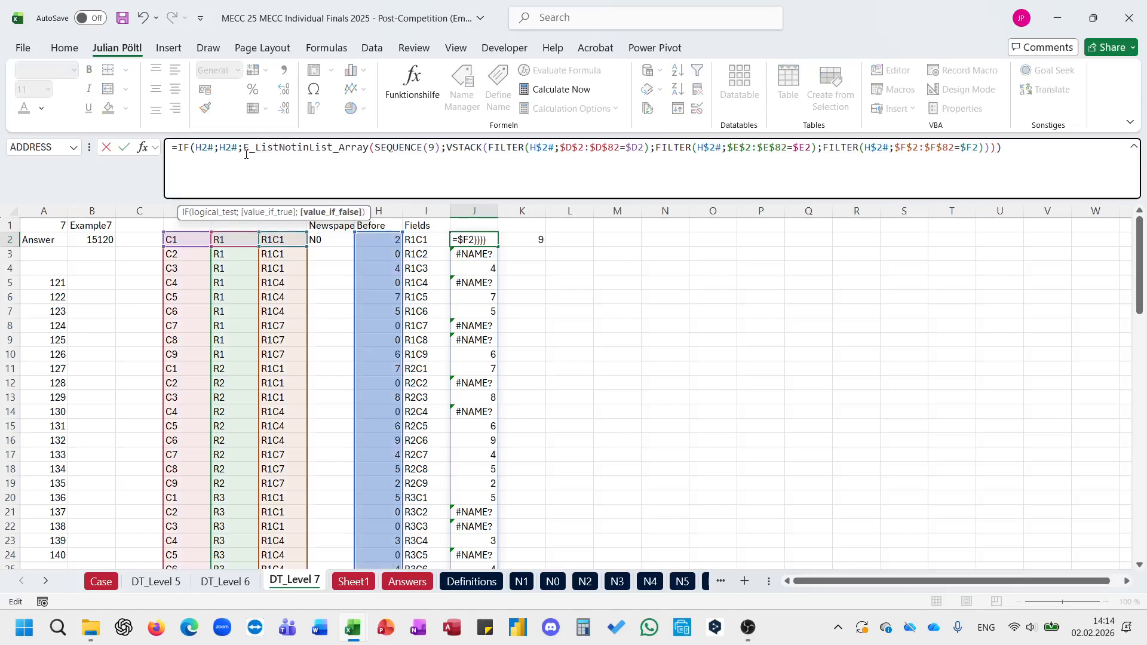
key("ctrl+Return")
key("Right")
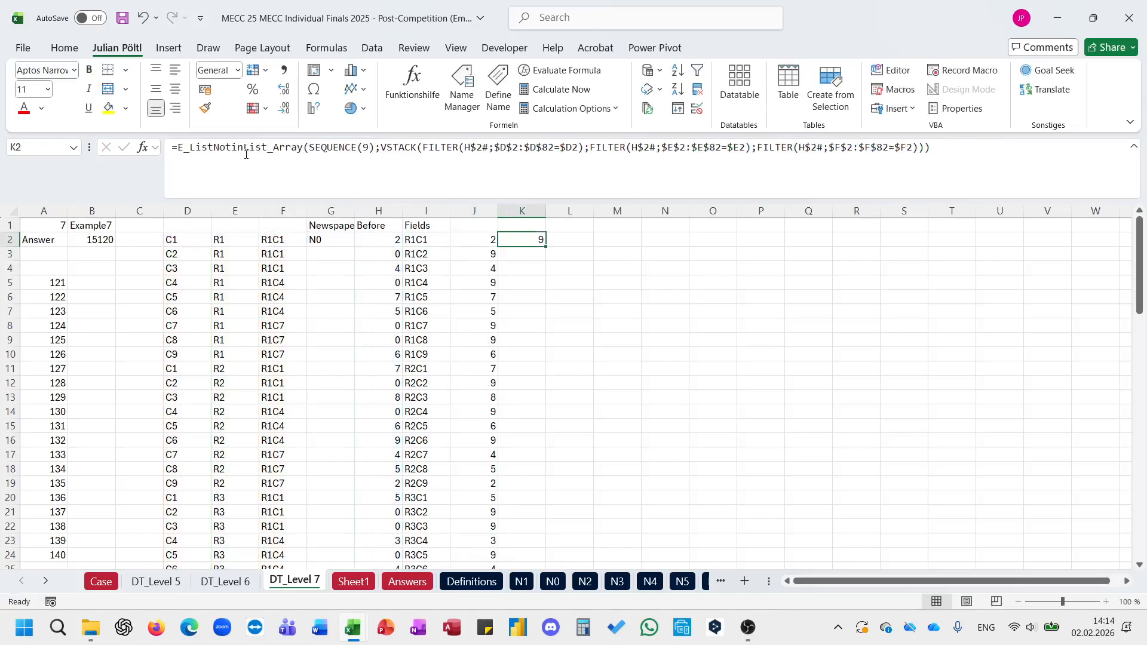
key("Left")
Step: Wrap the E_ListNotinList_Array part of J2's formula in TEXTJOIN with a comma delimiter and check the spilled results
left_click(346, 159)
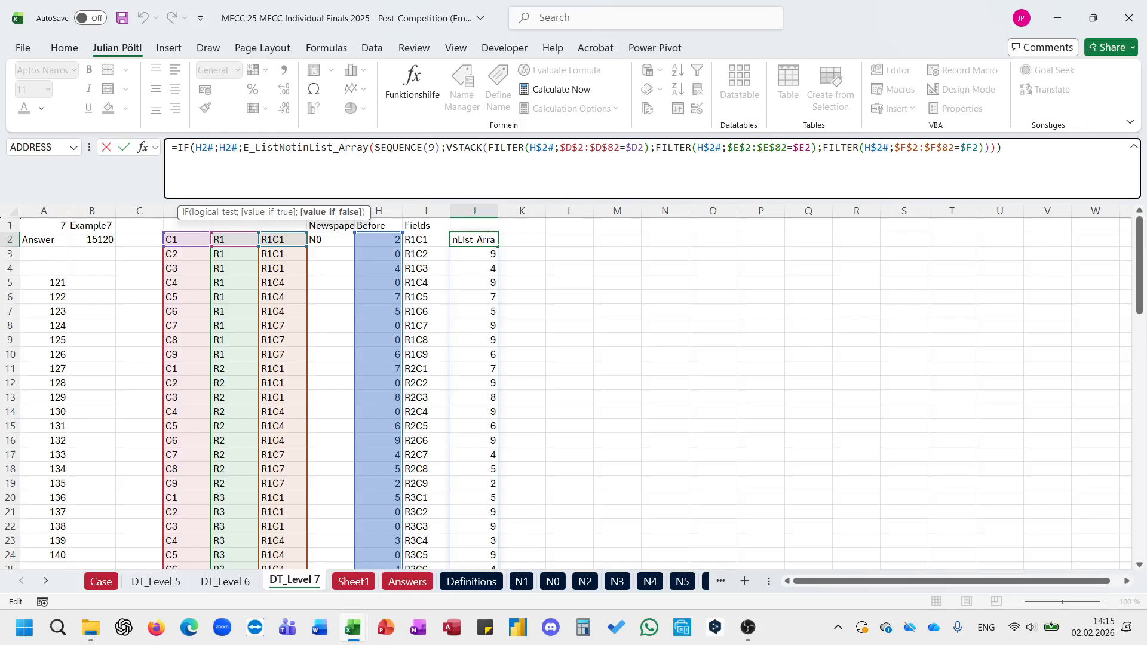
left_click(247, 150)
type("textj")
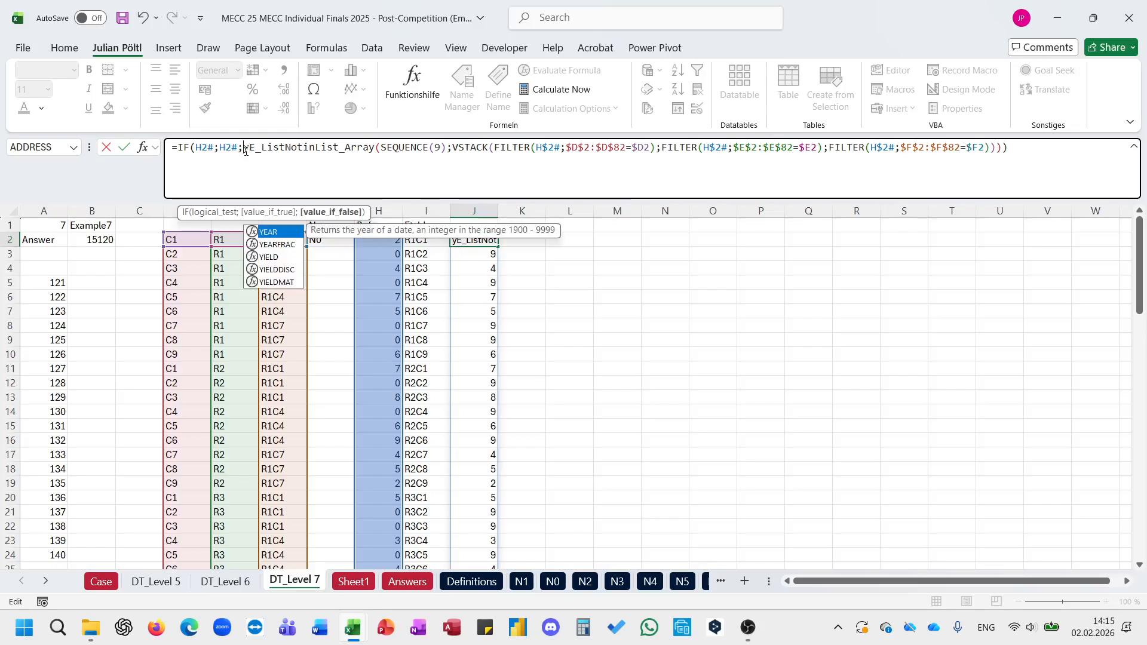
key("Tab")
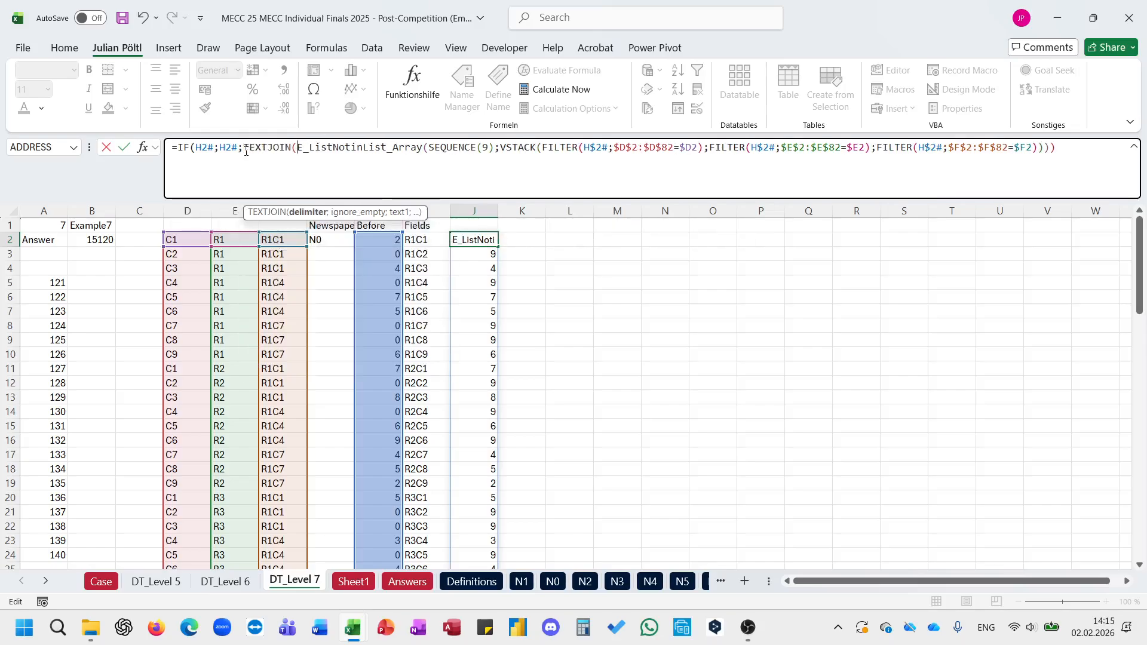
type("\",\";;")
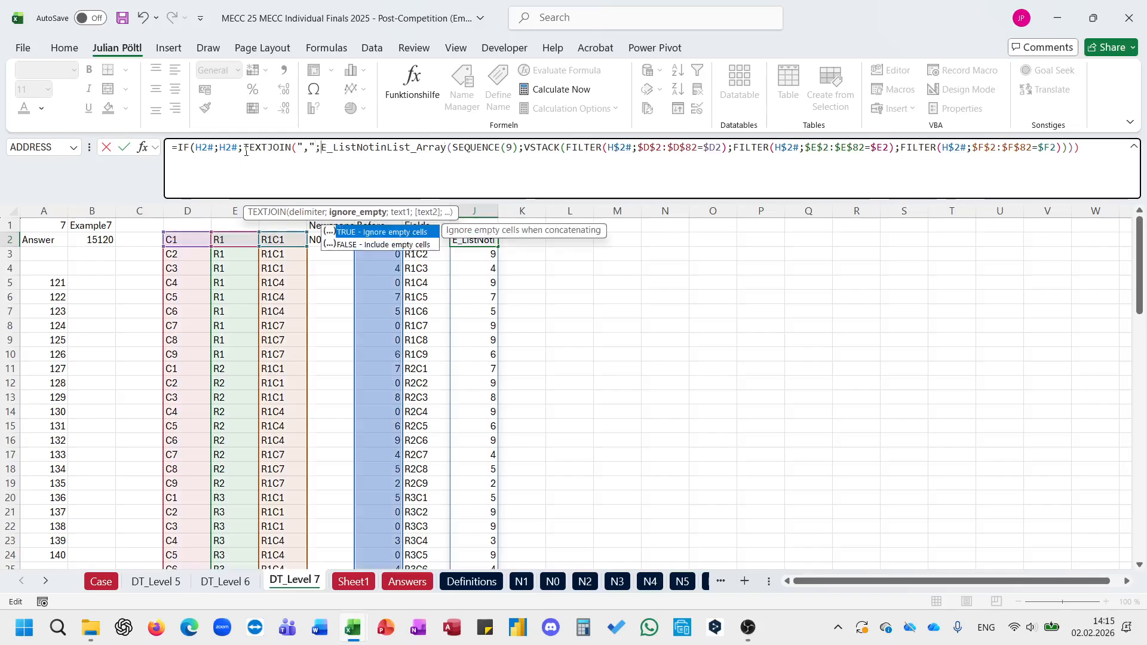
key("End")
type(")")
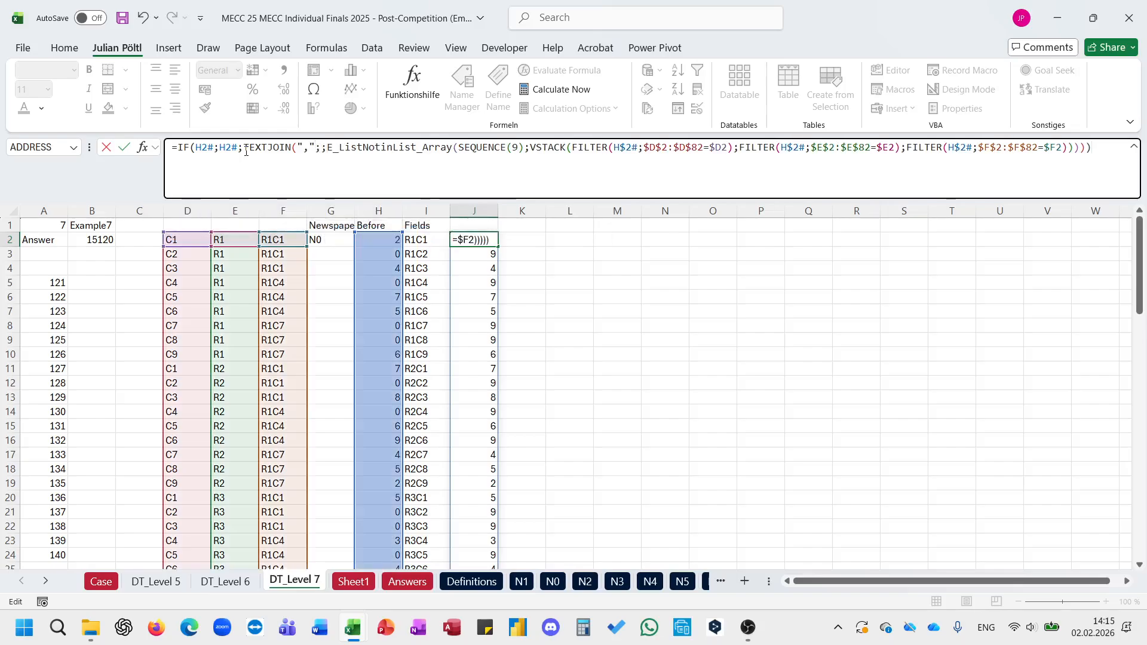
key("ctrl+Return")
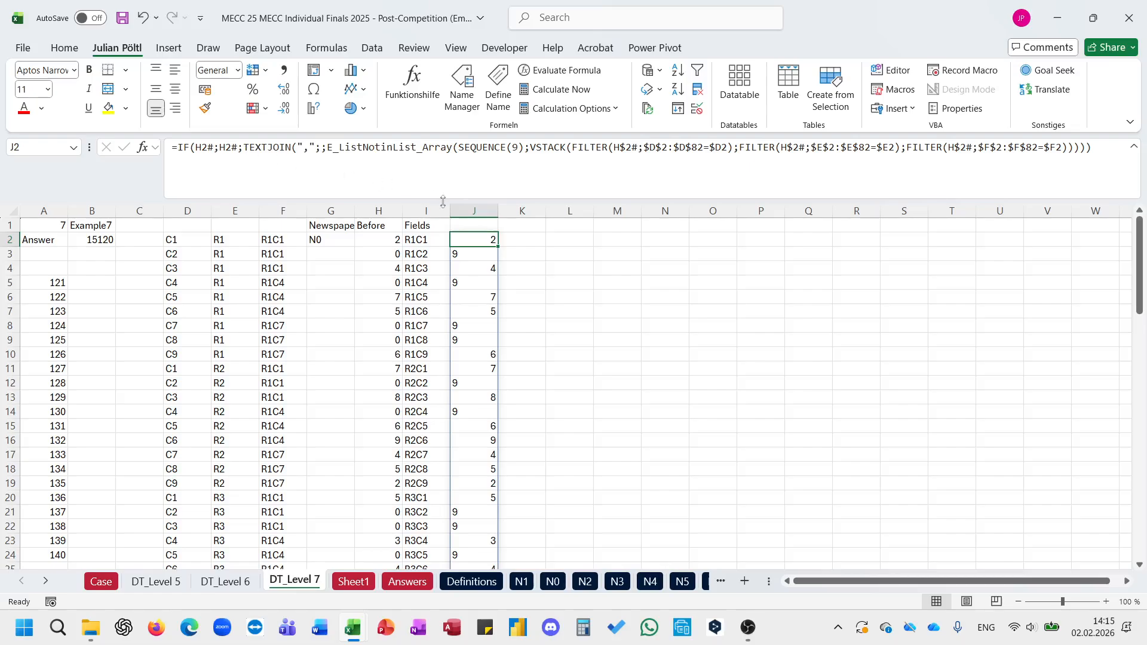
scroll(474, 277, "down", 5)
scroll(474, 276, "up", 5)
Step: Start wrapping J2's IF formula in MAP, with $D$2:$D$82 and $E$2:$E$82 as the first two arrays
left_click(179, 146)
type("MAP(")
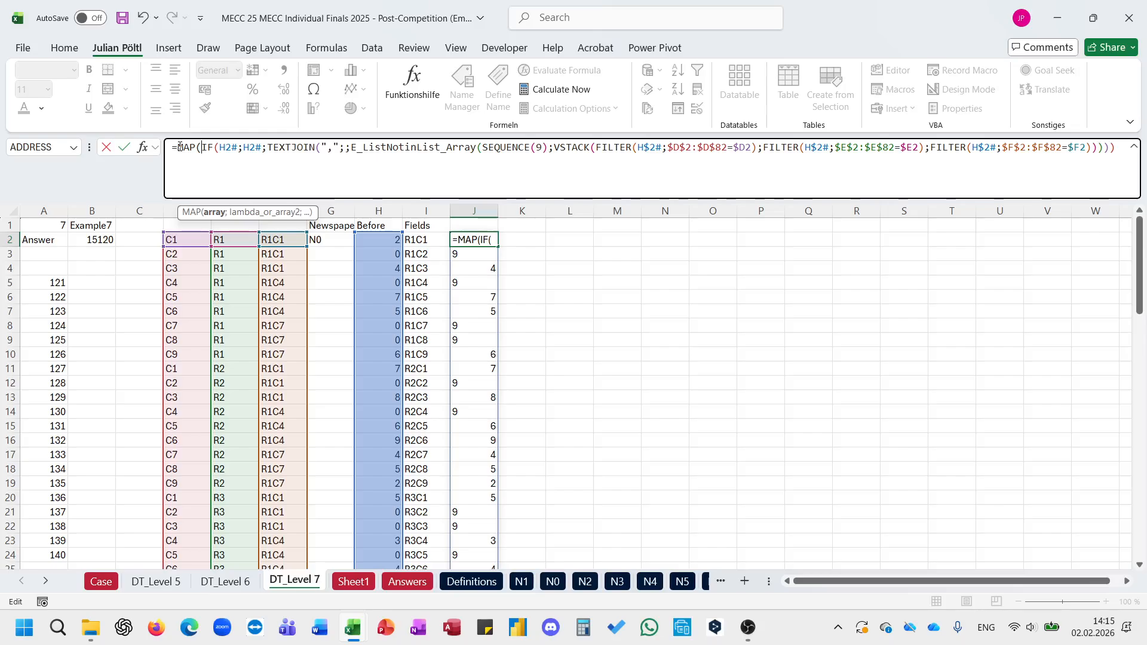
left_click(185, 239)
key("ctrl+shift+Down")
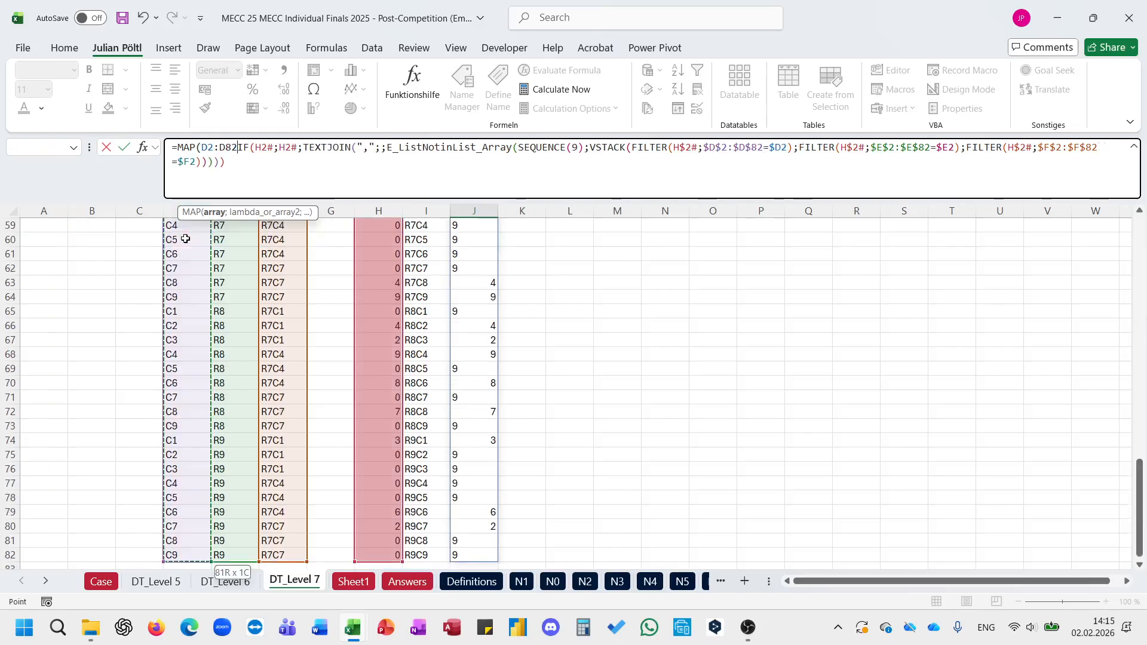
key("F4")
type(";")
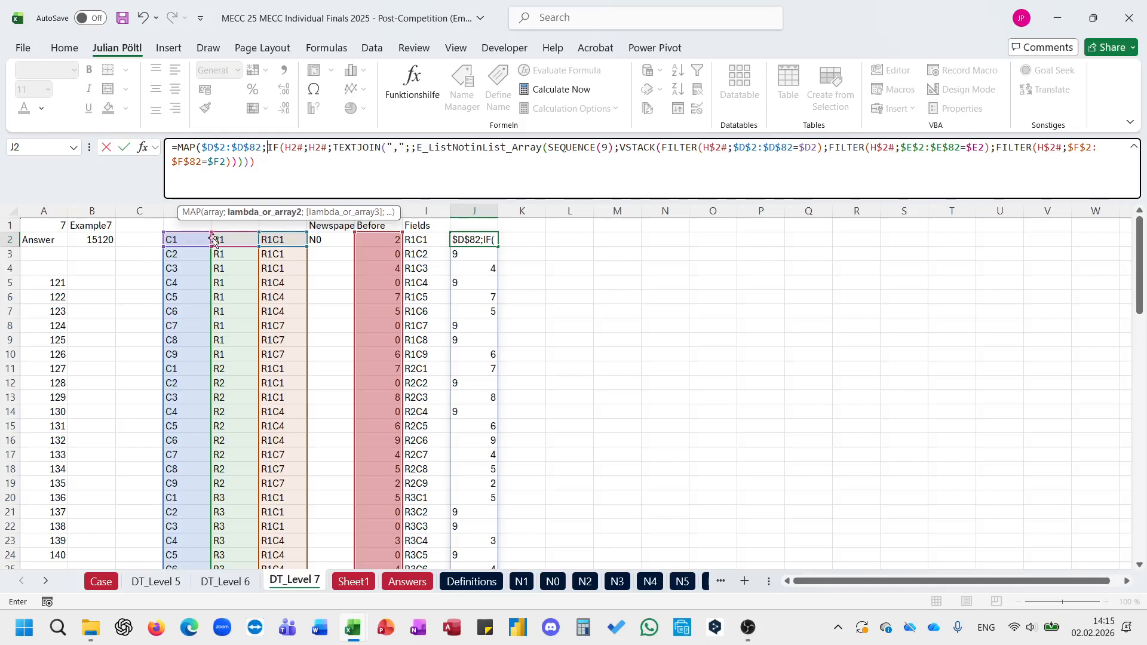
left_click(245, 238)
key("ctrl+shift+Down")
key("F4")
type(";")
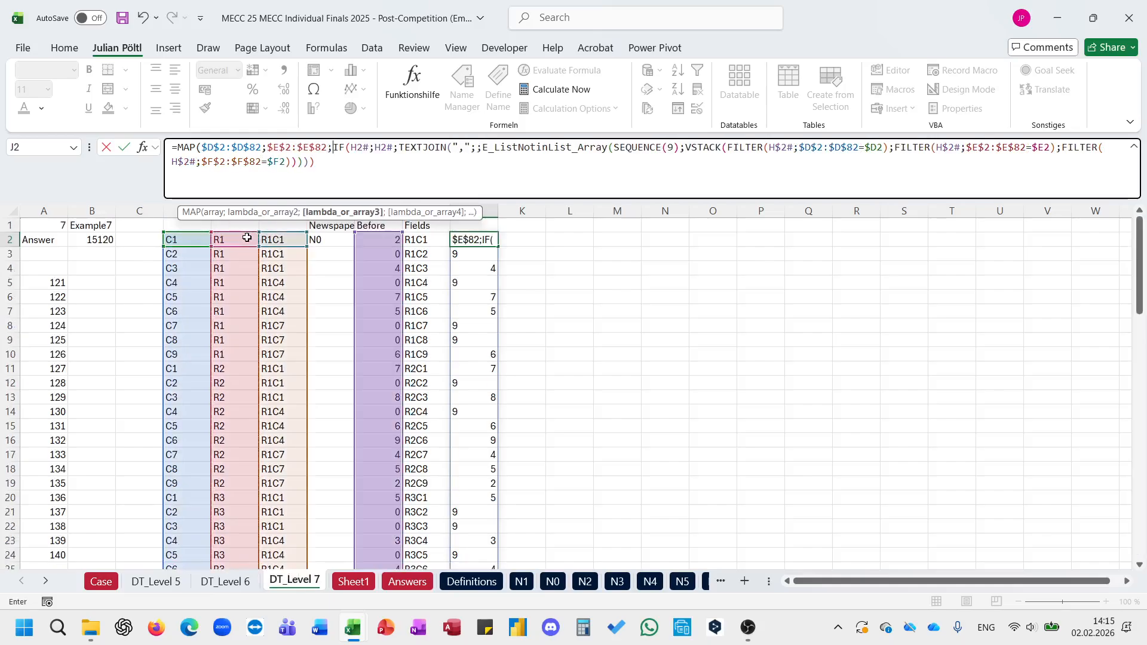
Step: Add the absolute range $F$2:$F$82 as the third array of the MAP function in J2
left_click(277, 240)
key("ctrl+shift+Down")
type(";")
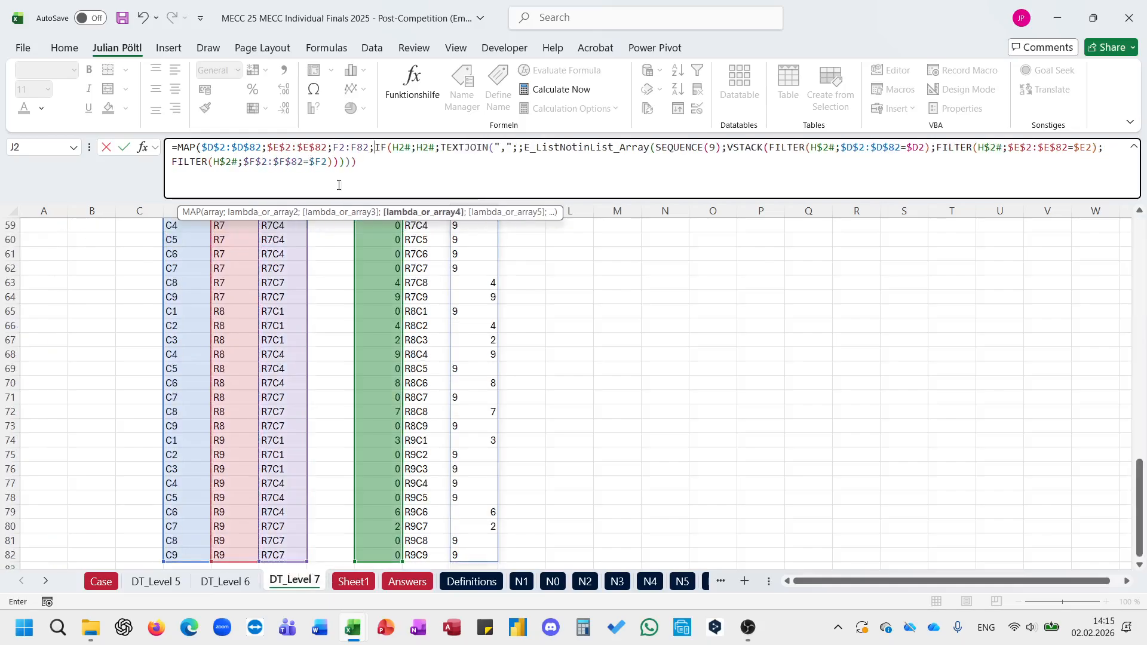
left_click(362, 146)
key("F4")
left_click(356, 148)
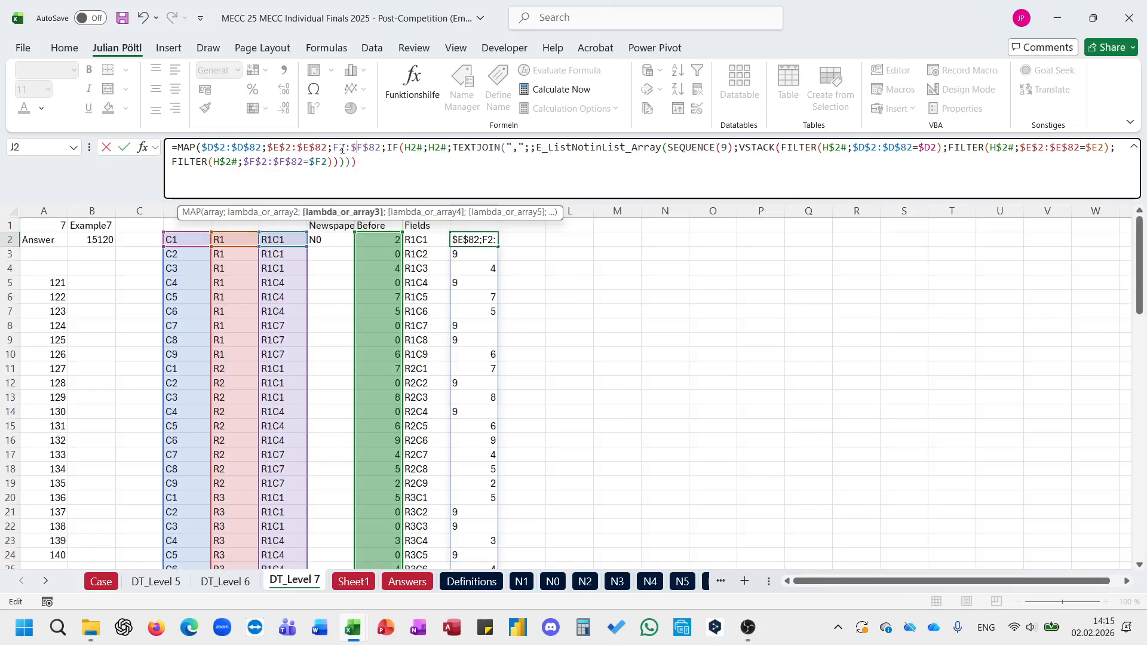
left_click(342, 148)
key("F4")
Step: Insert LAMBDA with the parameters r, c and f before the IF in J2's MAP formula
left_click(398, 147)
type("lam")
key("Return")
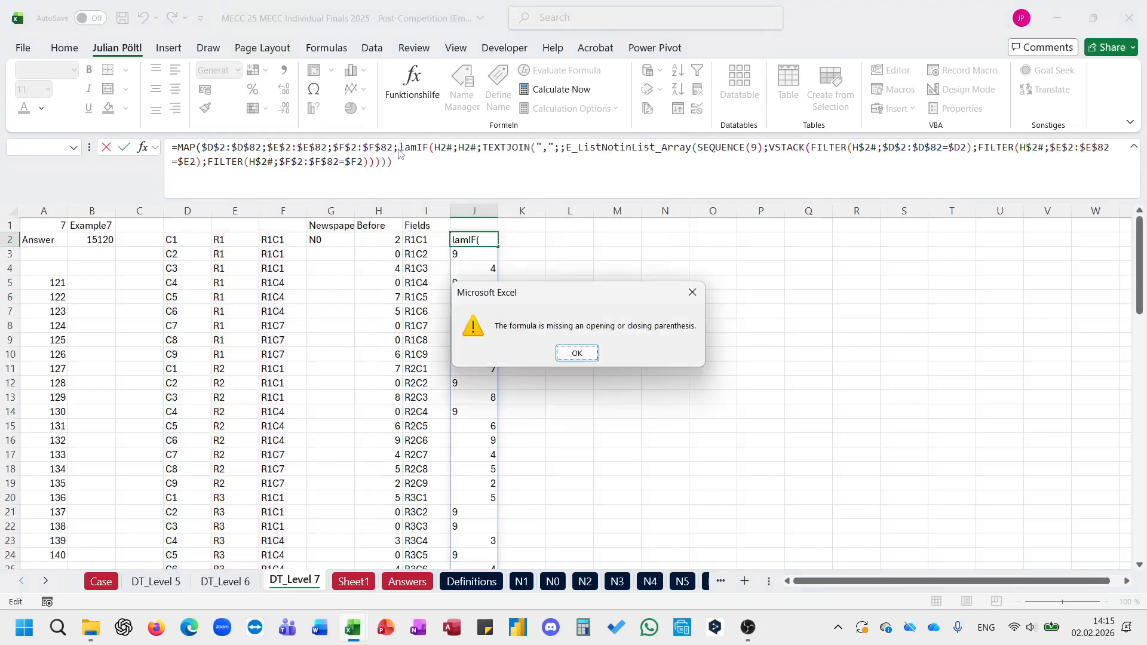
key("Return")
type("b")
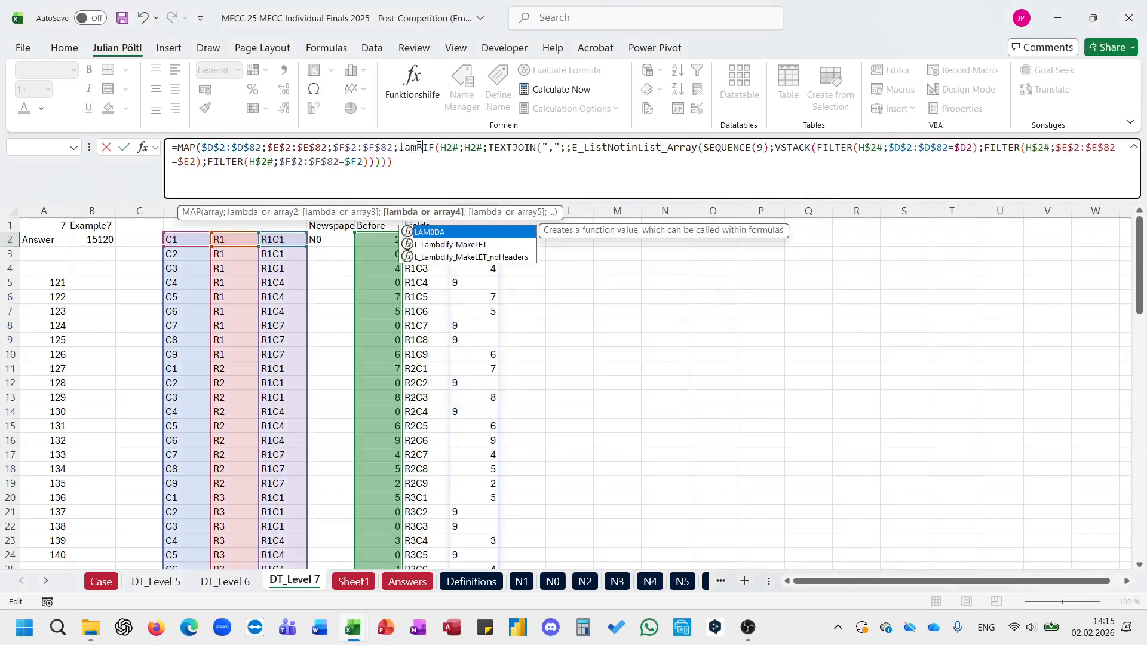
key("Tab")
type("r;c;")
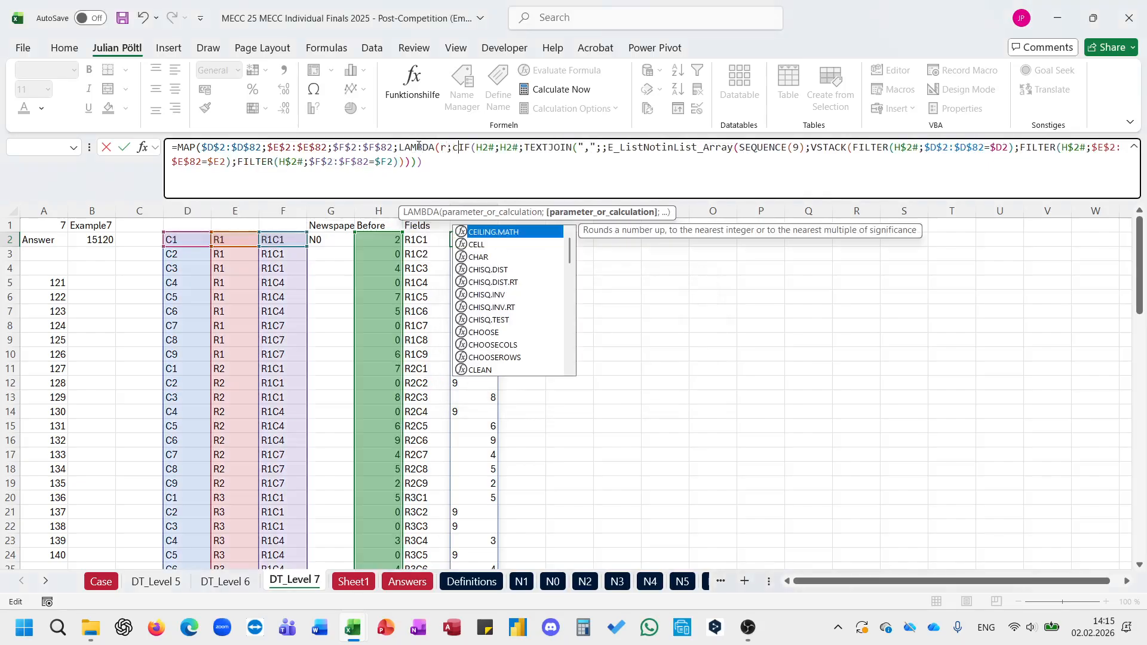
type("f;")
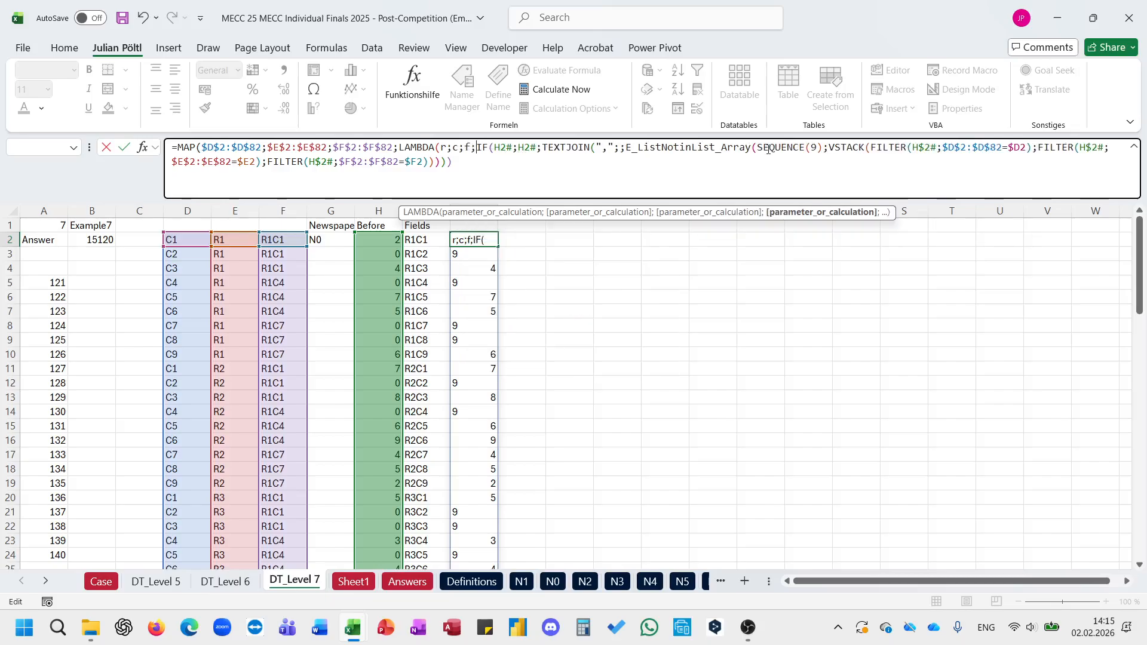
Step: Set the comparison values of the three FILTER conditions to the LAMBDA parameters: C for $D$2:$D$82, R for $E$2:$E$82, F for $F$2:$F$82
double_click(1018, 148)
type("R")
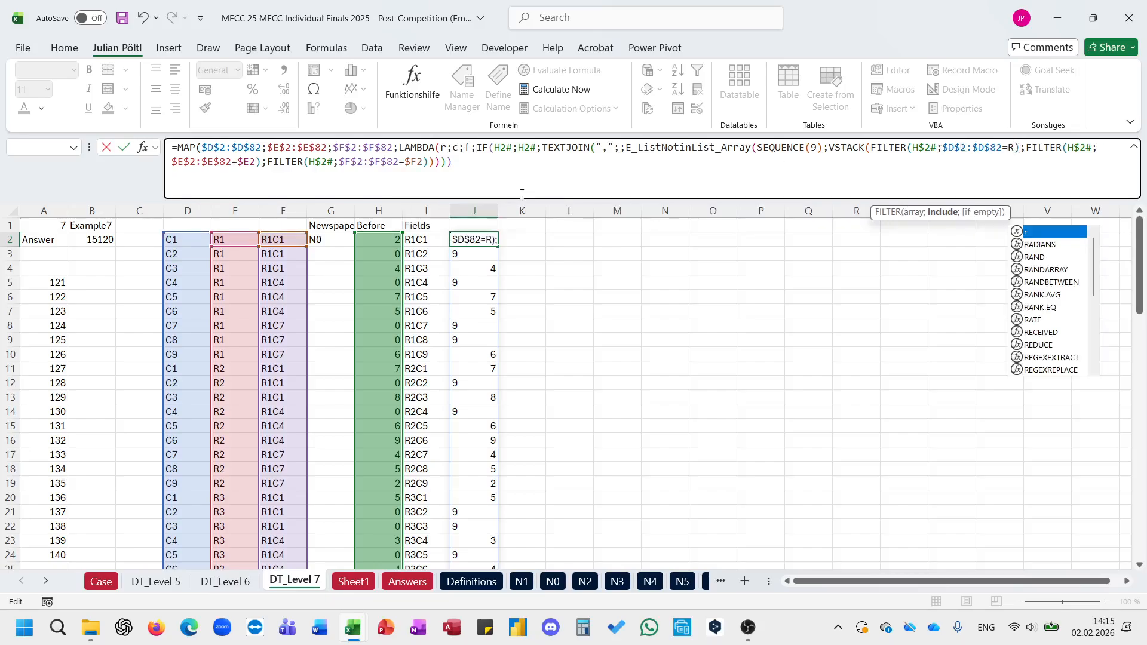
double_click(249, 163)
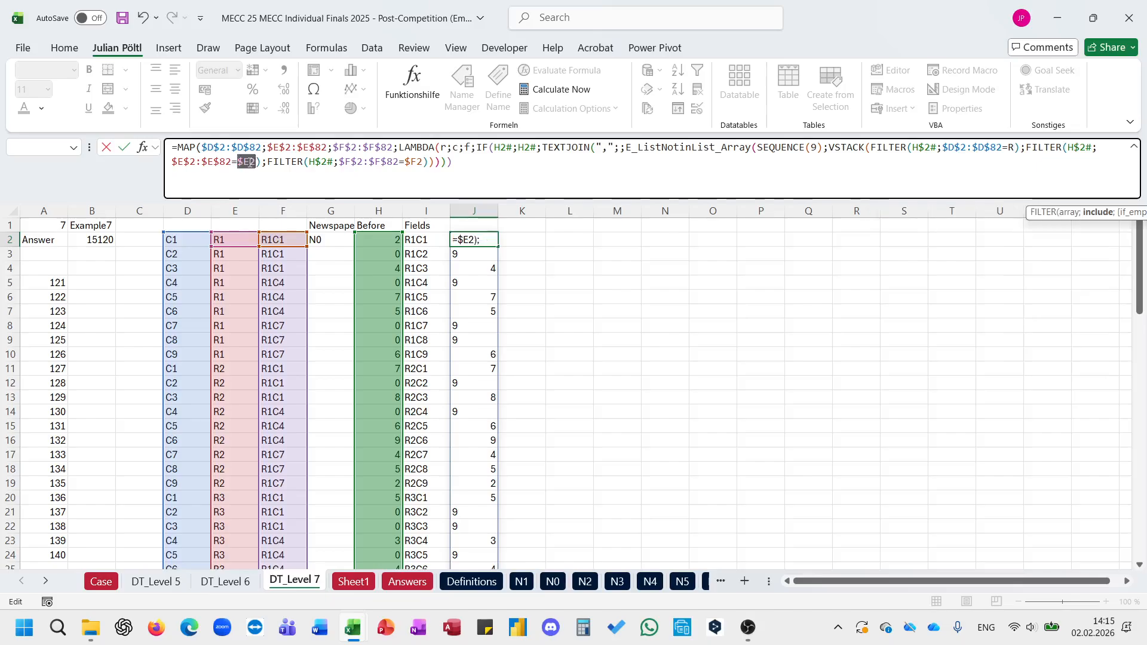
double_click(1011, 149)
type("C")
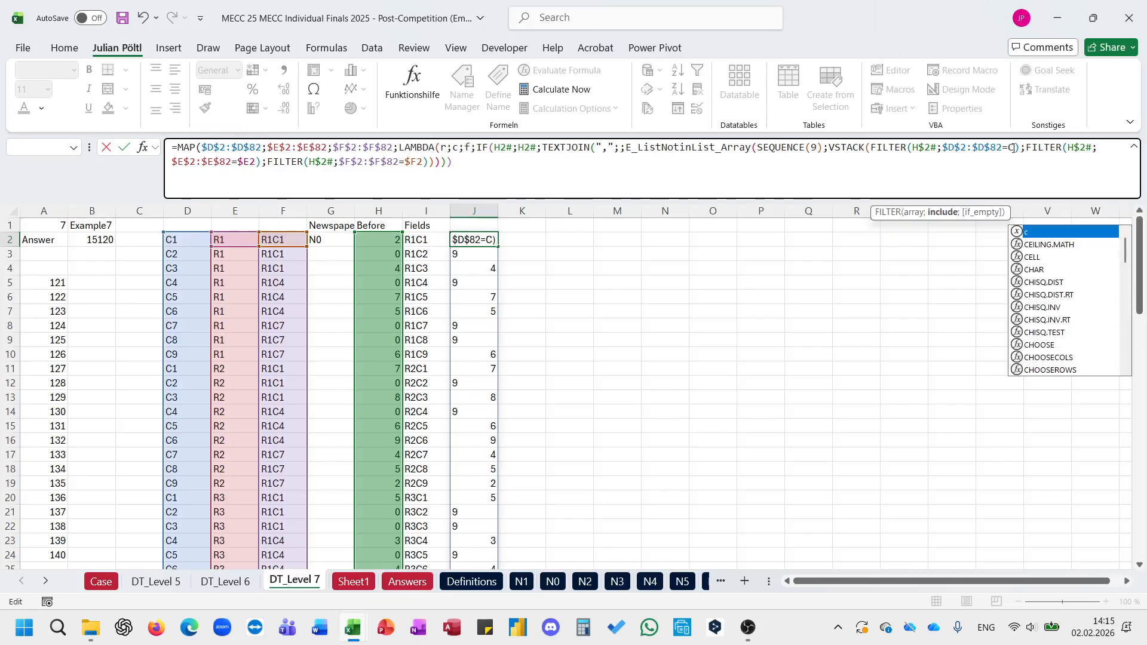
left_click(246, 168)
double_click(246, 167)
type("R")
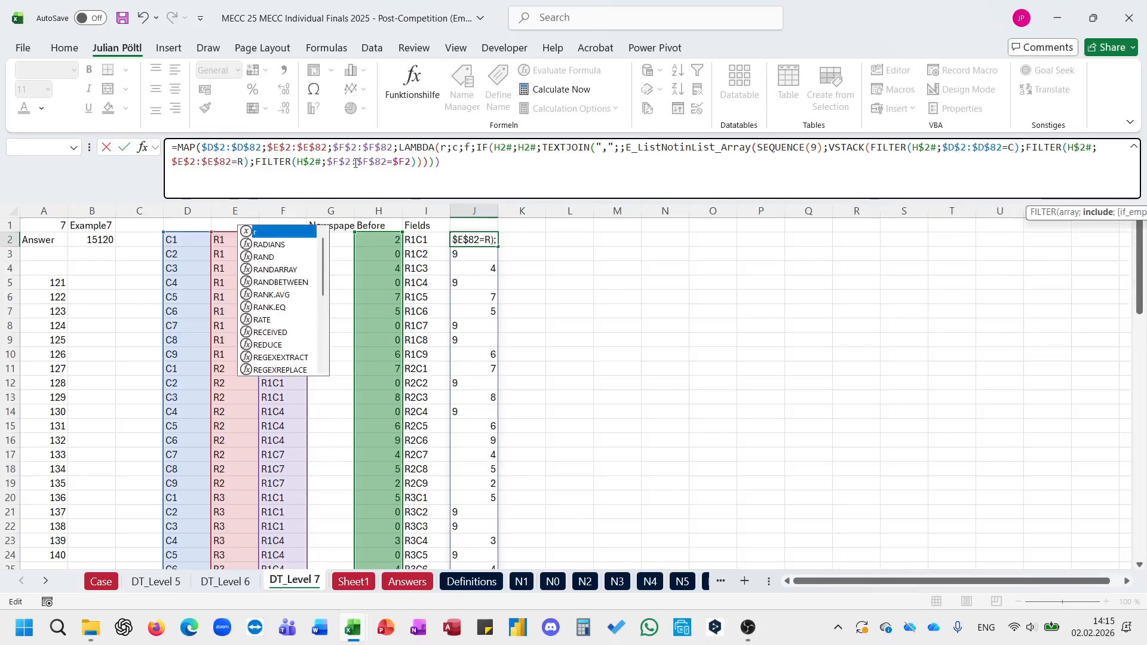
double_click(401, 163)
type("F")
Step: Close the LAMBDA and MAP parentheses, enter the formula in J2, and reopen it to check it
left_click(467, 174)
type(")(")
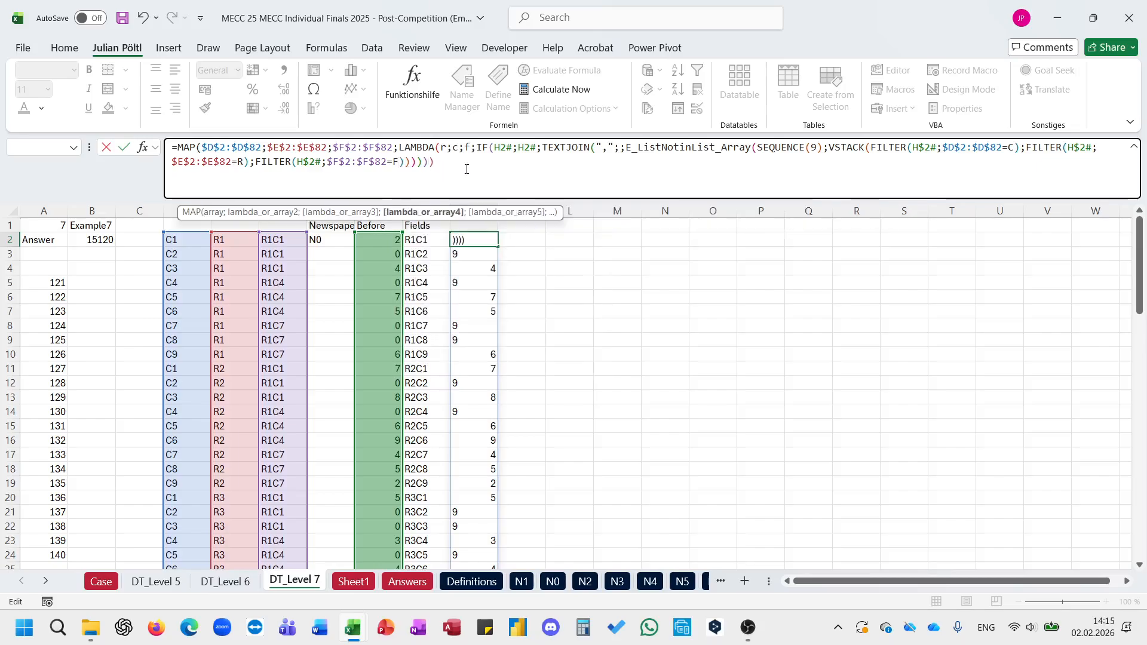
key("Return")
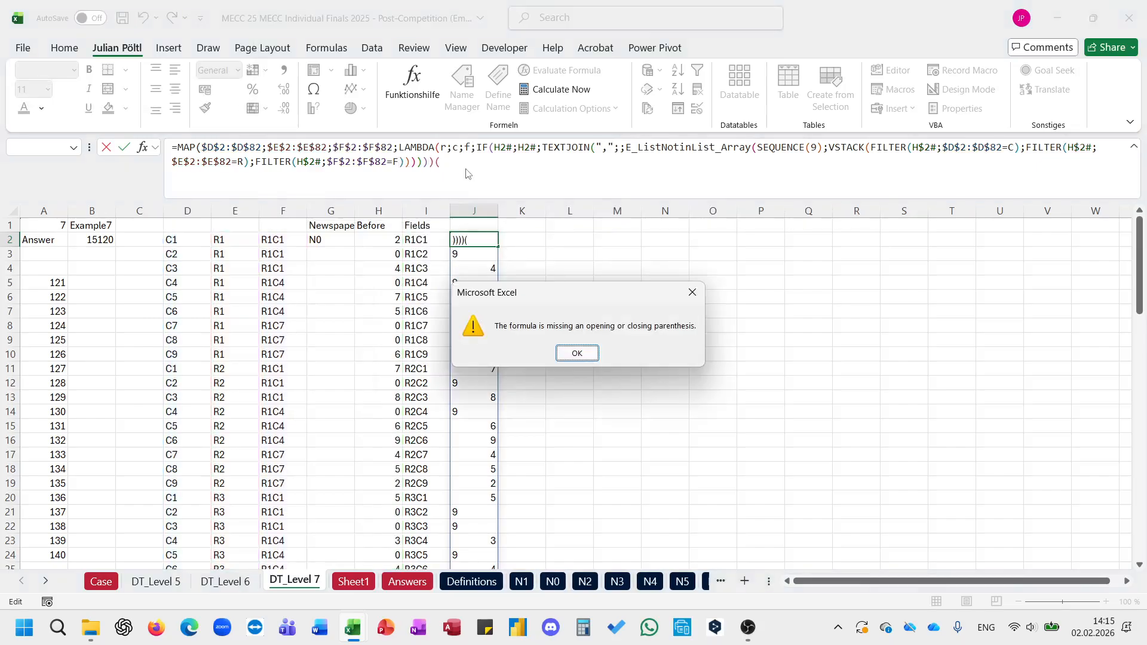
key("Return")
key("BackSpace")
type(")")
key("Return")
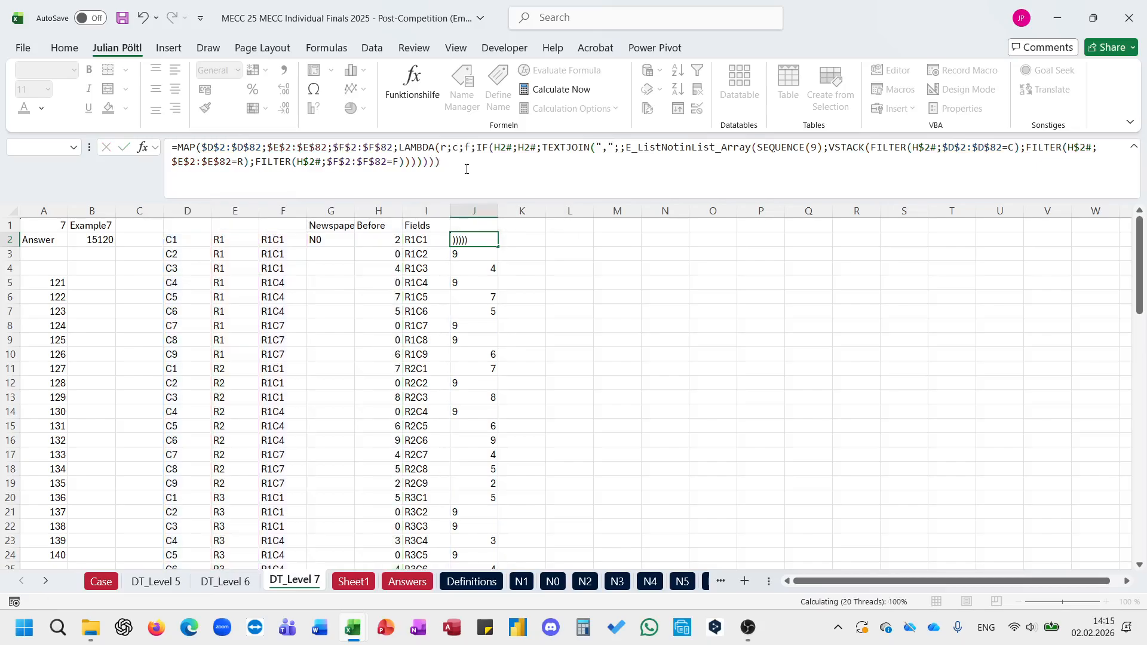
left_click(467, 170)
key("Return")
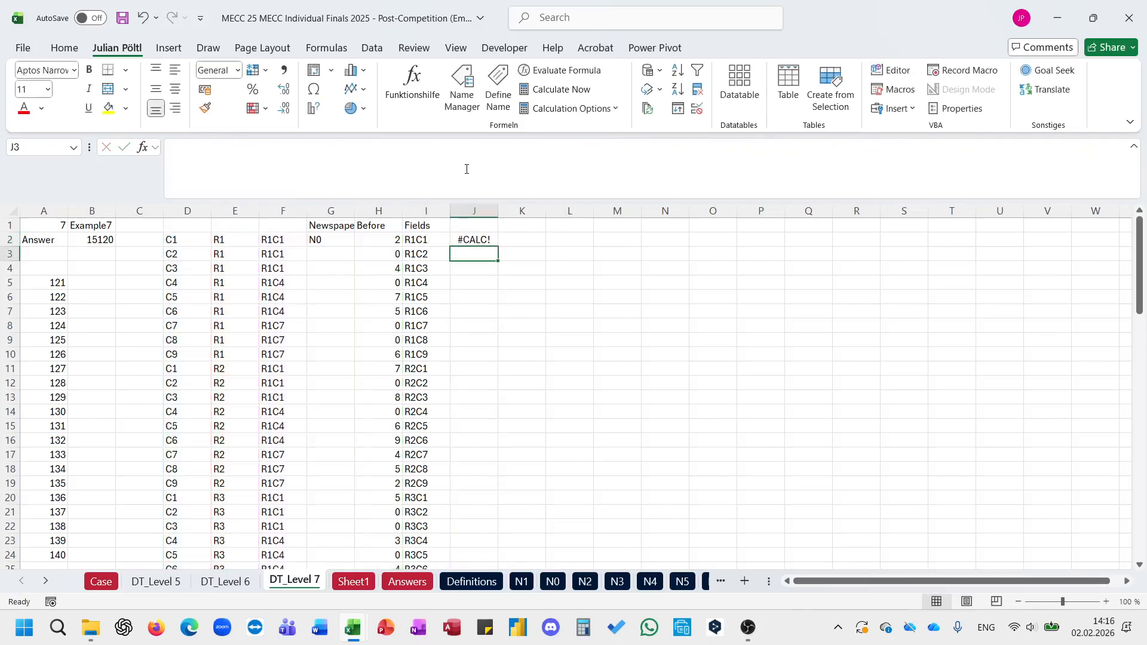
key("Up")
left_click(466, 170)
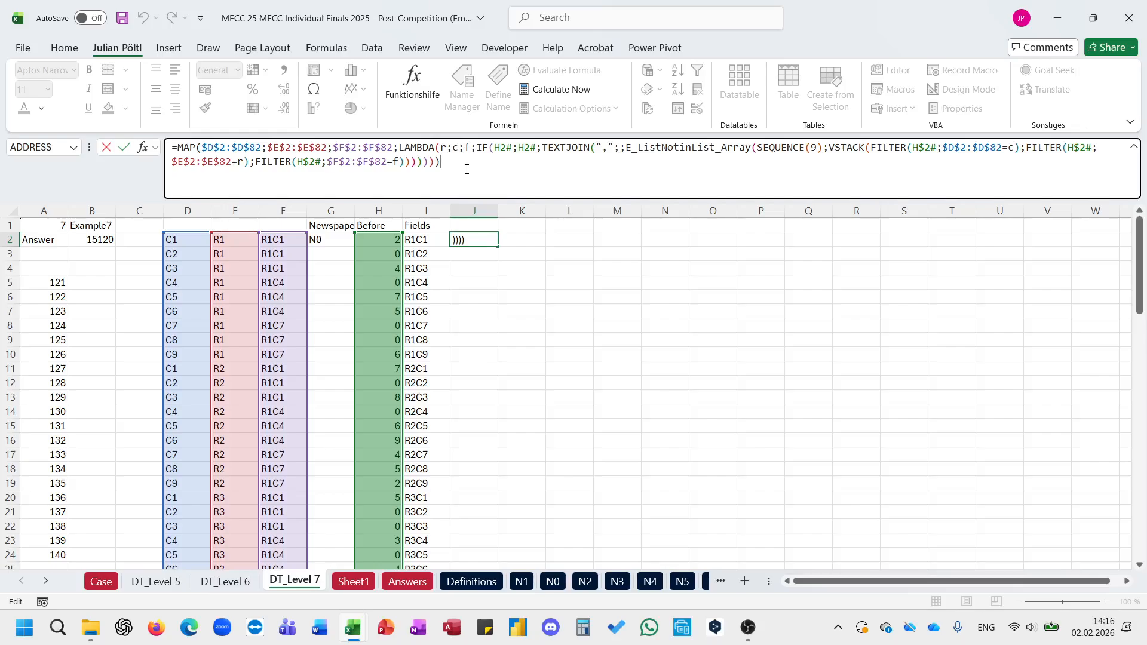
key("ctrl+Return")
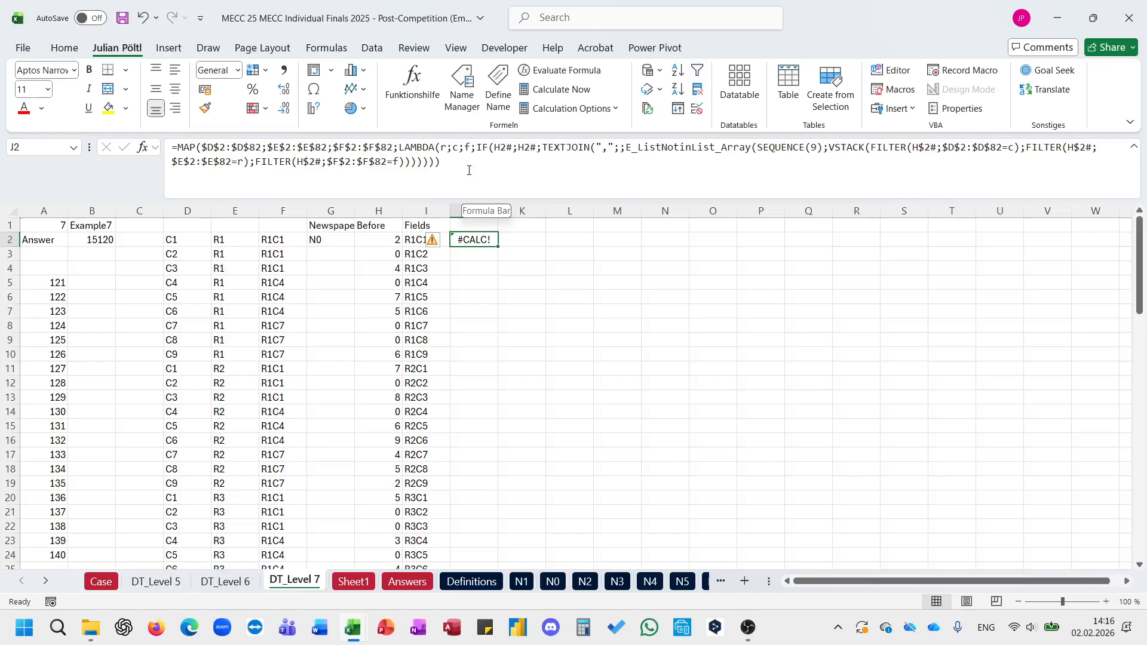
Step: Undo the MAP/LAMBDA and TEXTJOIN wrappers in J2's formula
key("ctrl+z")
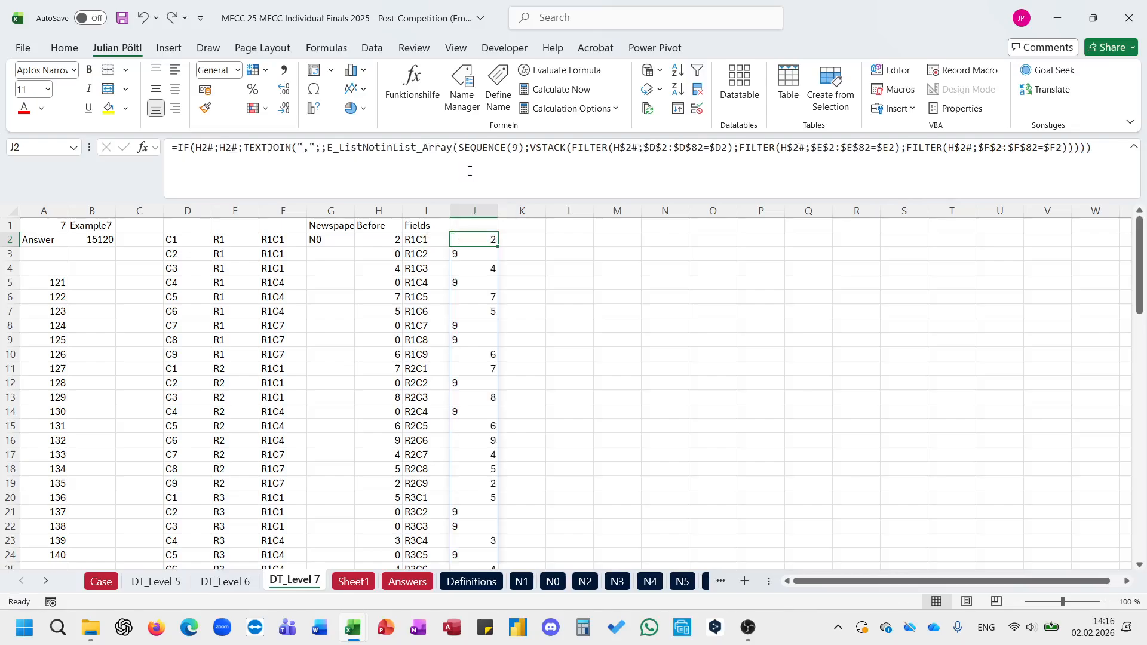
scroll(531, 381, "down", 7)
scroll(531, 380, "up", 7)
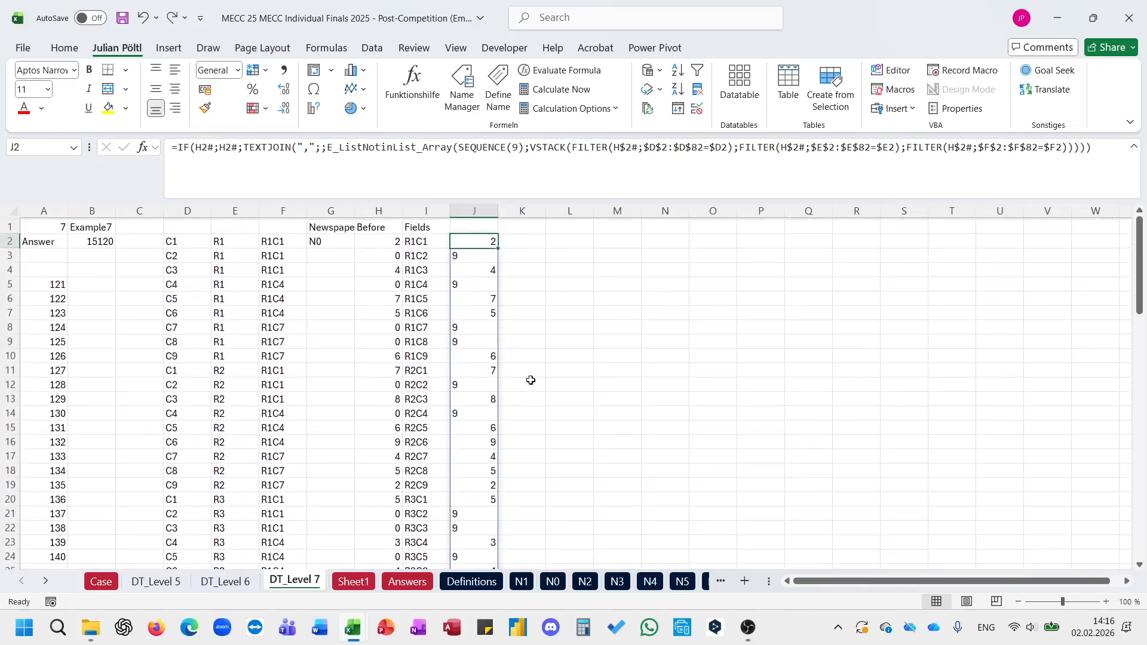
key("ctrl+z")
key("ctrl+z")
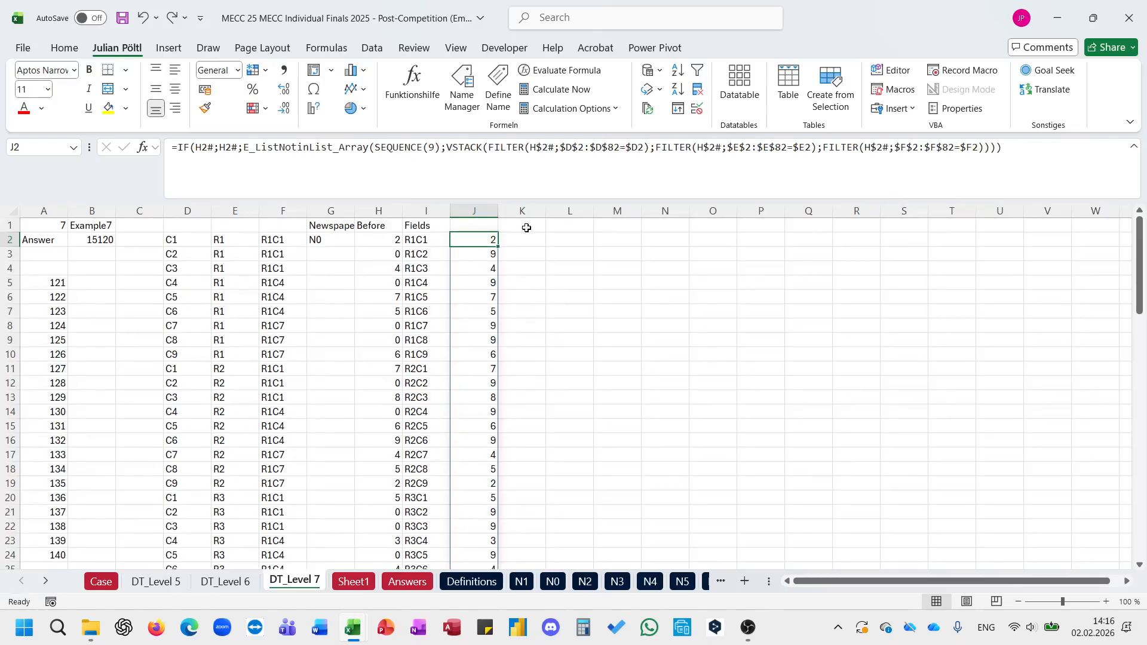
Step: Change both H2# references in J2's IF test and true value to the single cell H2
left_click(238, 147)
key("BackSpace")
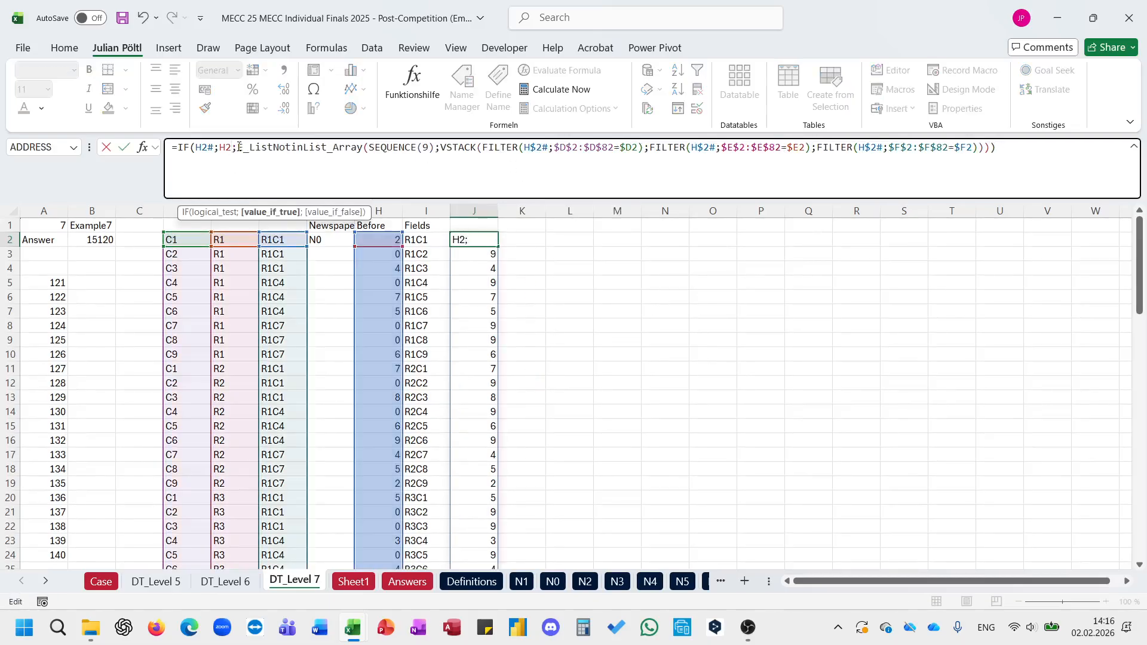
left_click(214, 147)
key("BackSpace")
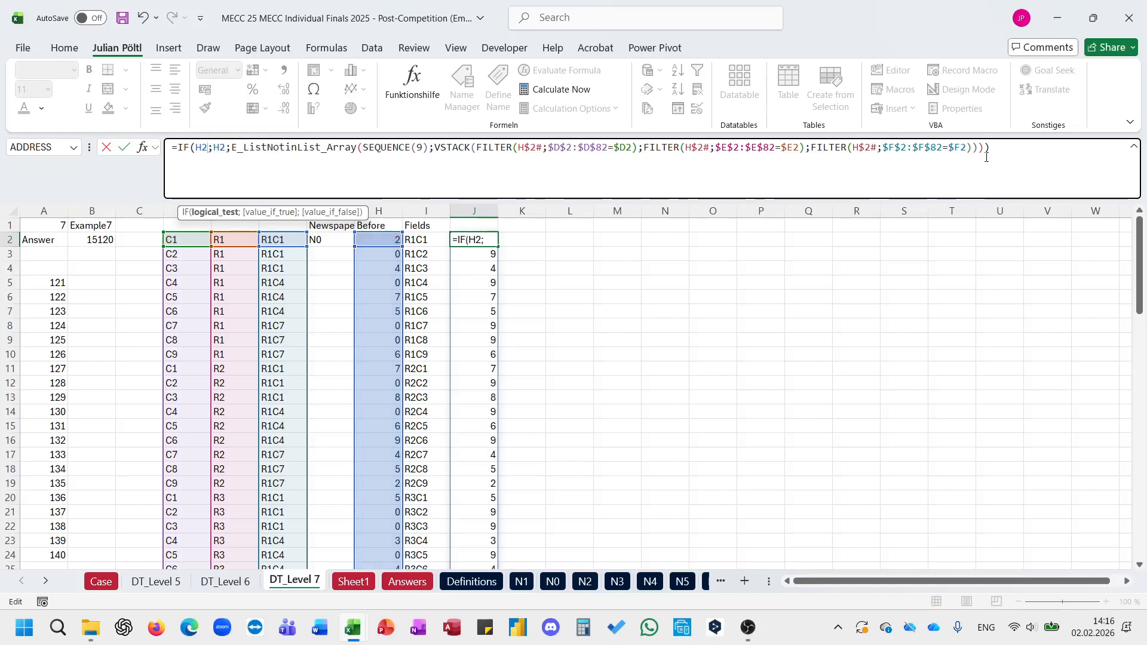
key("ctrl+Return")
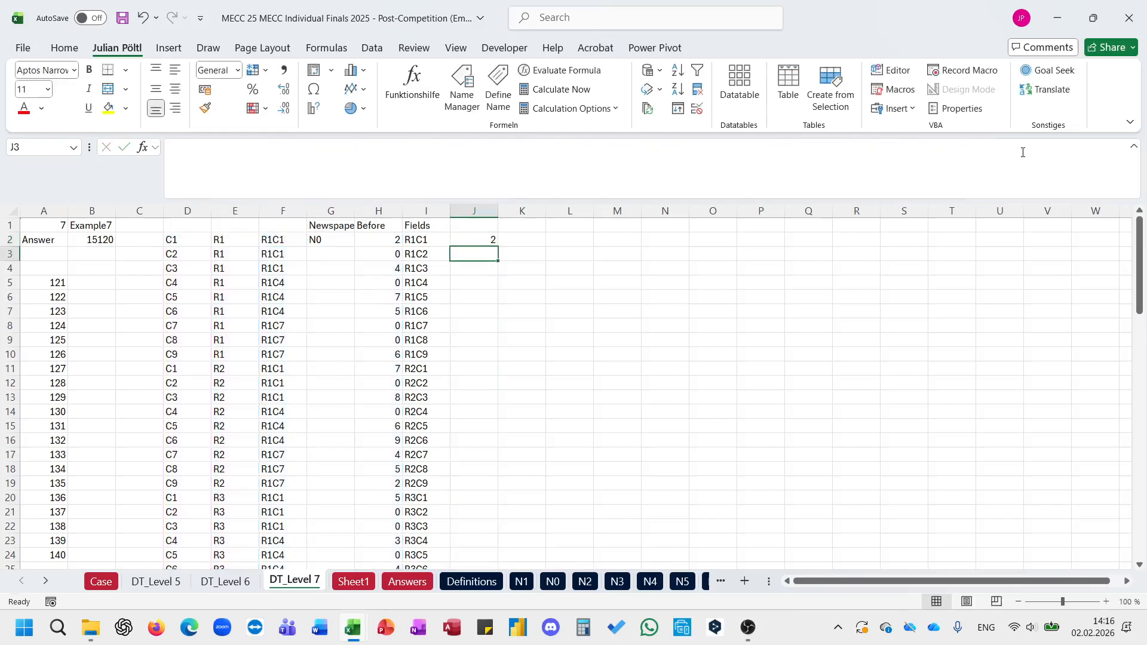
Step: Fill J2's formula down column J and check the copied results
double_click(498, 246)
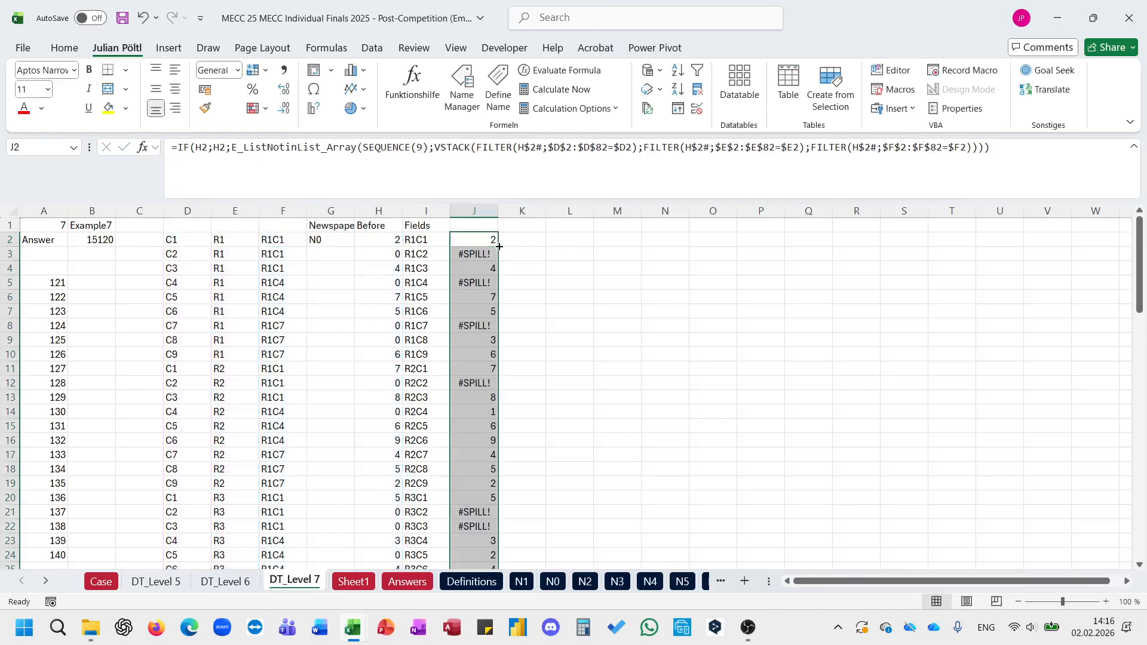
left_click(478, 255)
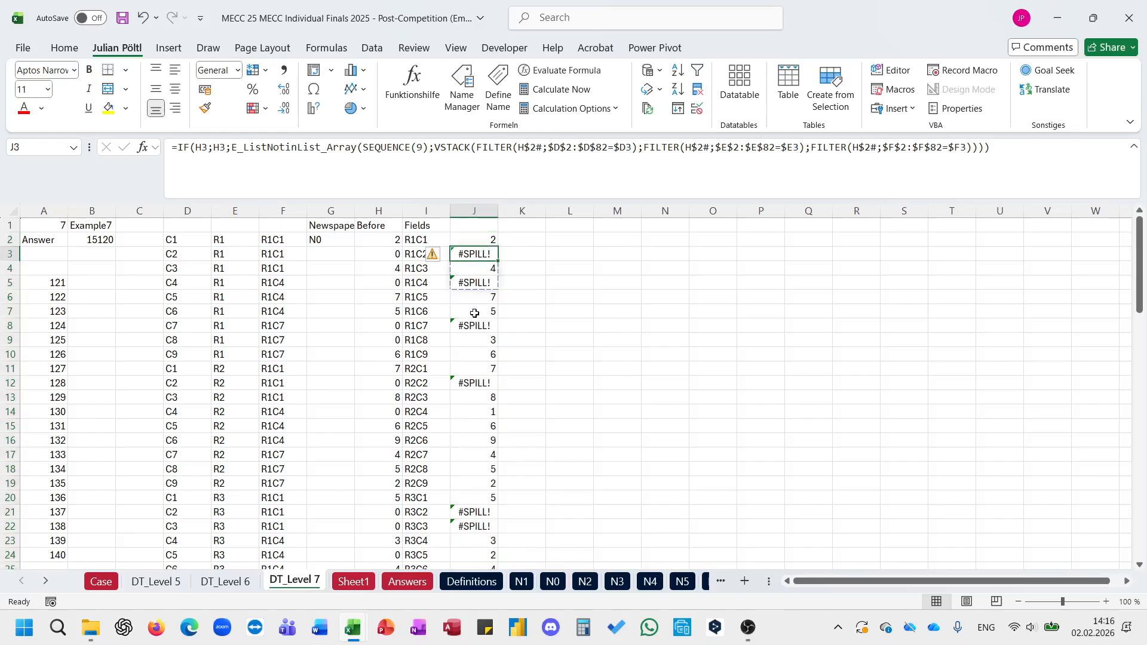
scroll(474, 314, "down", 20)
scroll(475, 313, "up", 17)
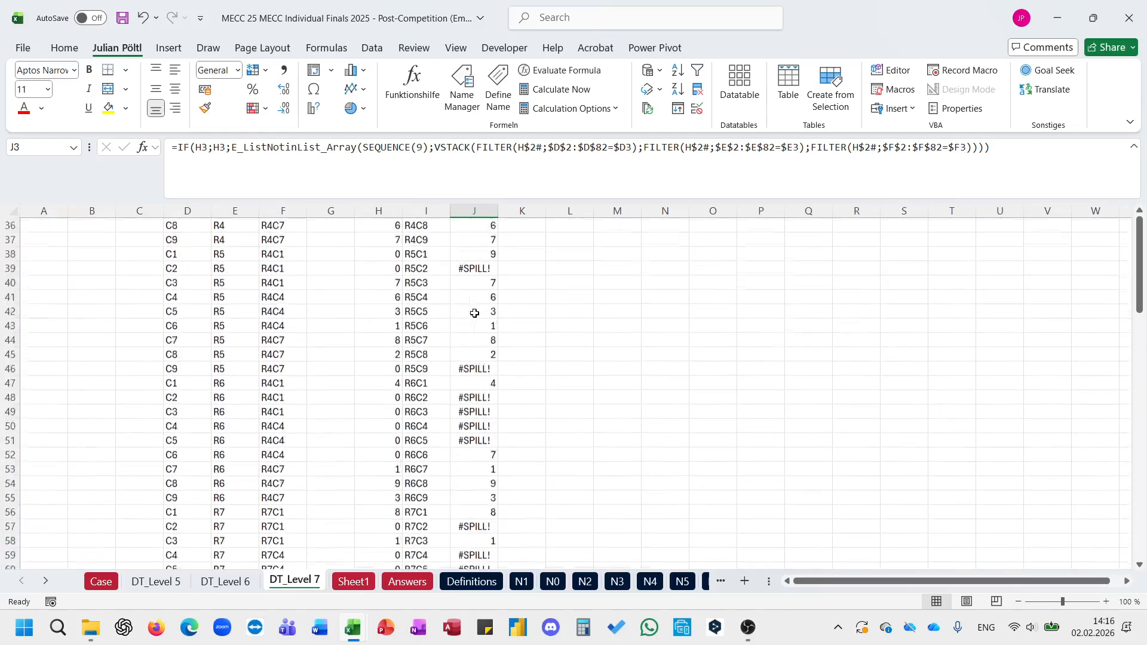
scroll(474, 313, "up", 12)
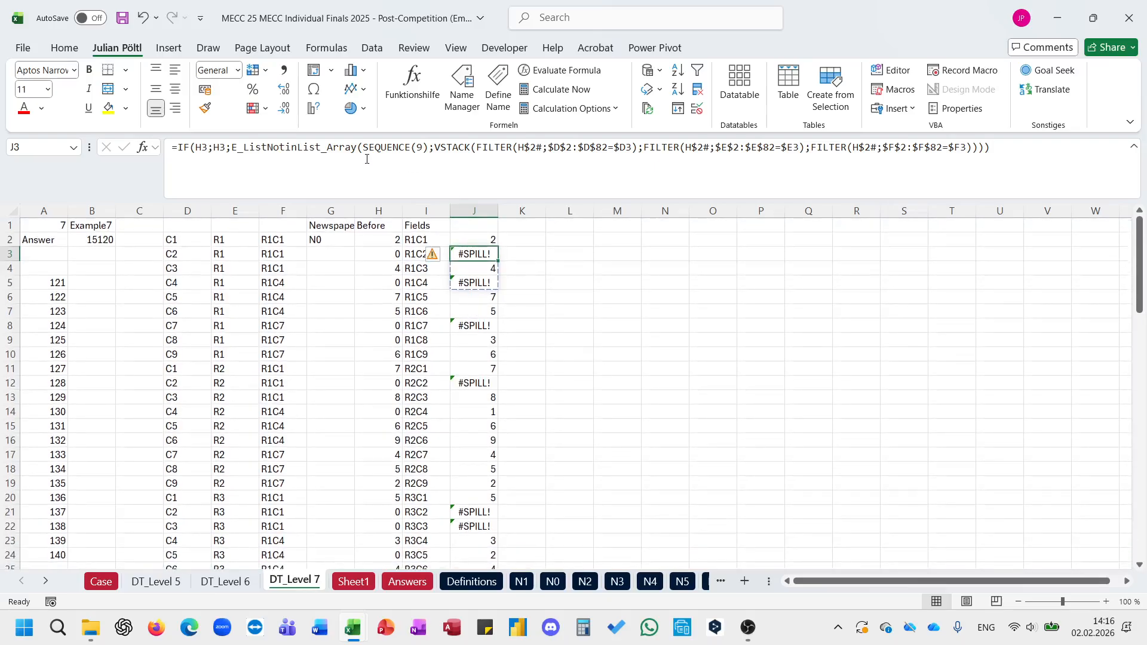
Step: Wrap the false value of J3's IF in a LET that assigns the E_ListNotinList_Array expression to the name e
left_click(232, 152)
type("IF(")
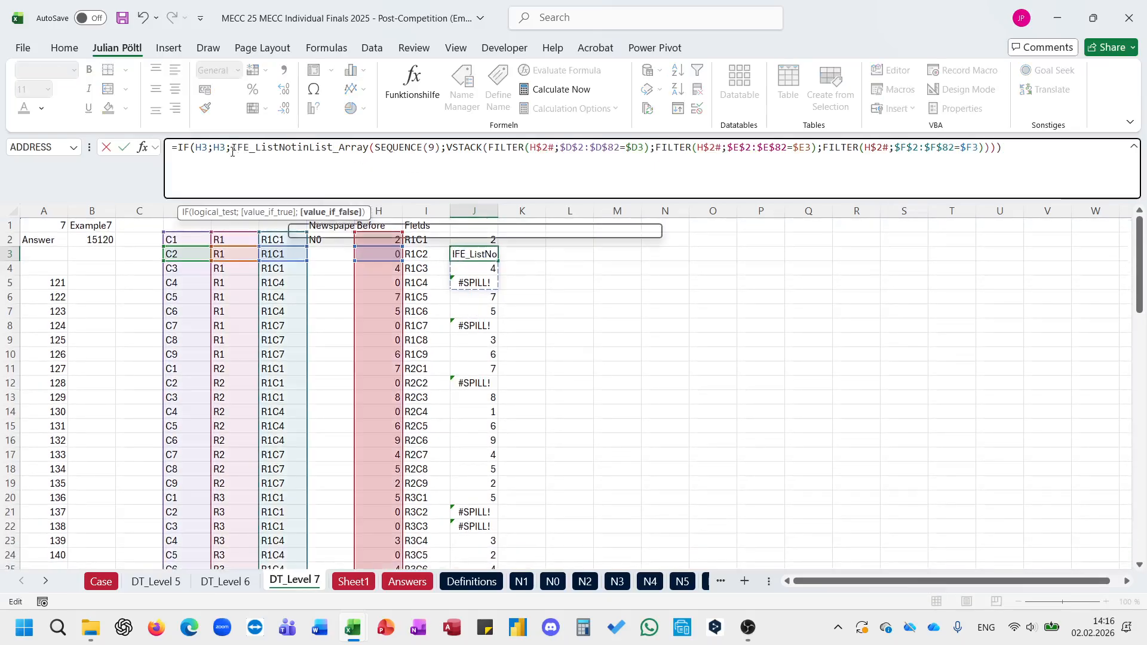
key("BackSpace")
key("BackSpace")
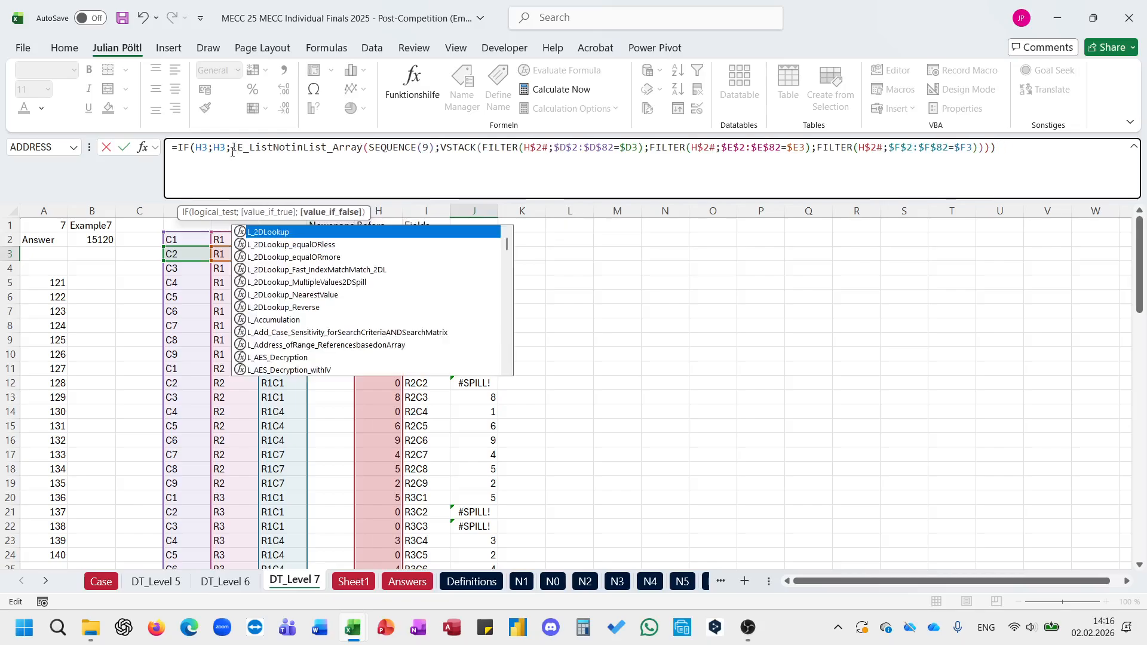
type("Et(")
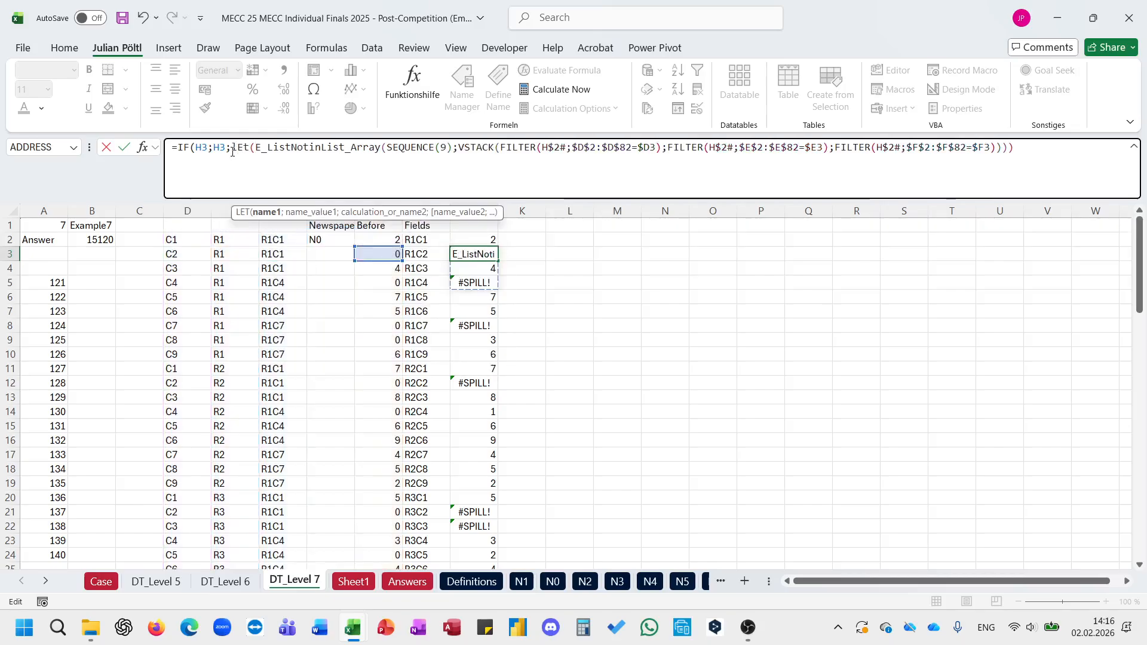
type("e;L")
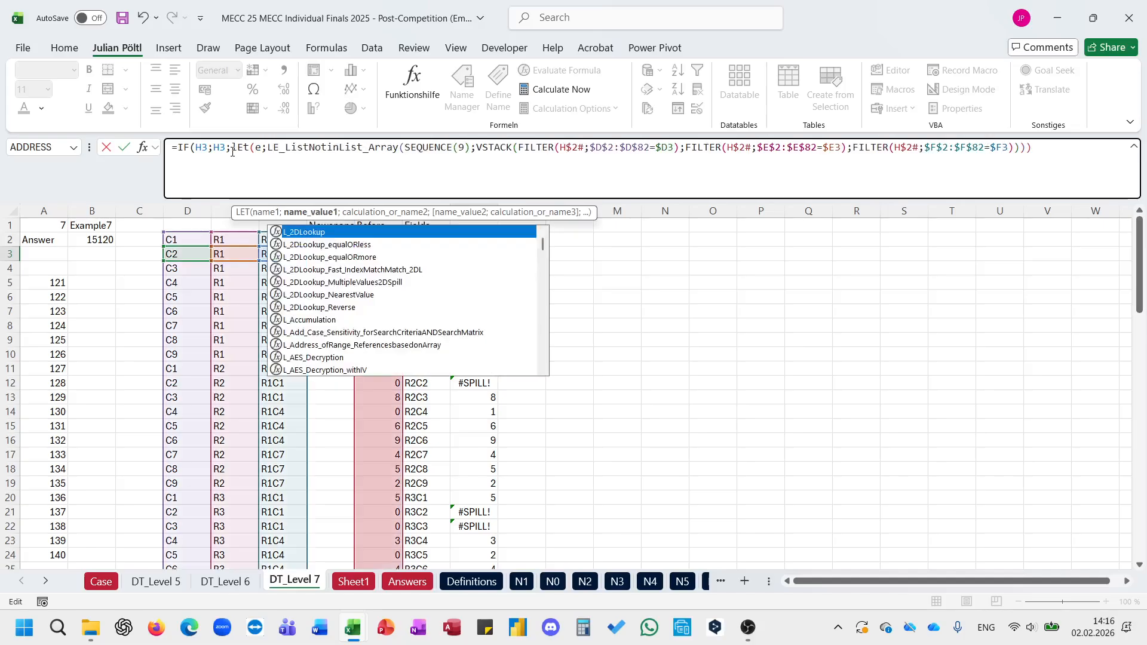
left_click(233, 150)
left_click(275, 147)
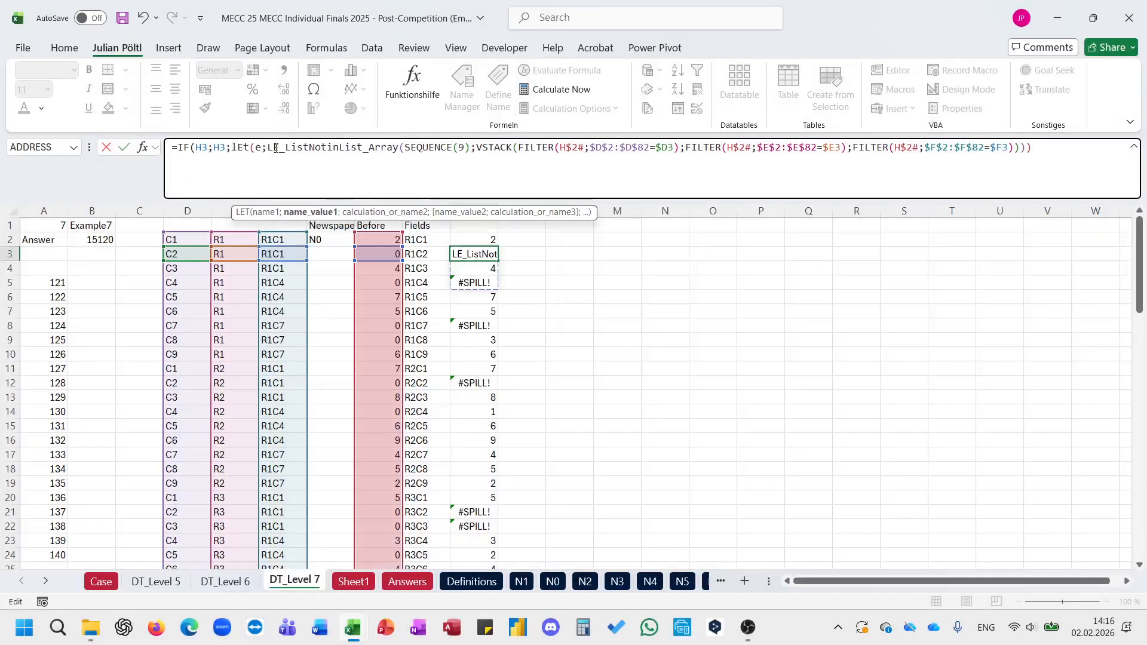
key("BackSpace")
Step: Complete J3's LET with the result IF(ROWS(e)>1;0;e), close the parentheses and enter the formula
left_click(1028, 147)
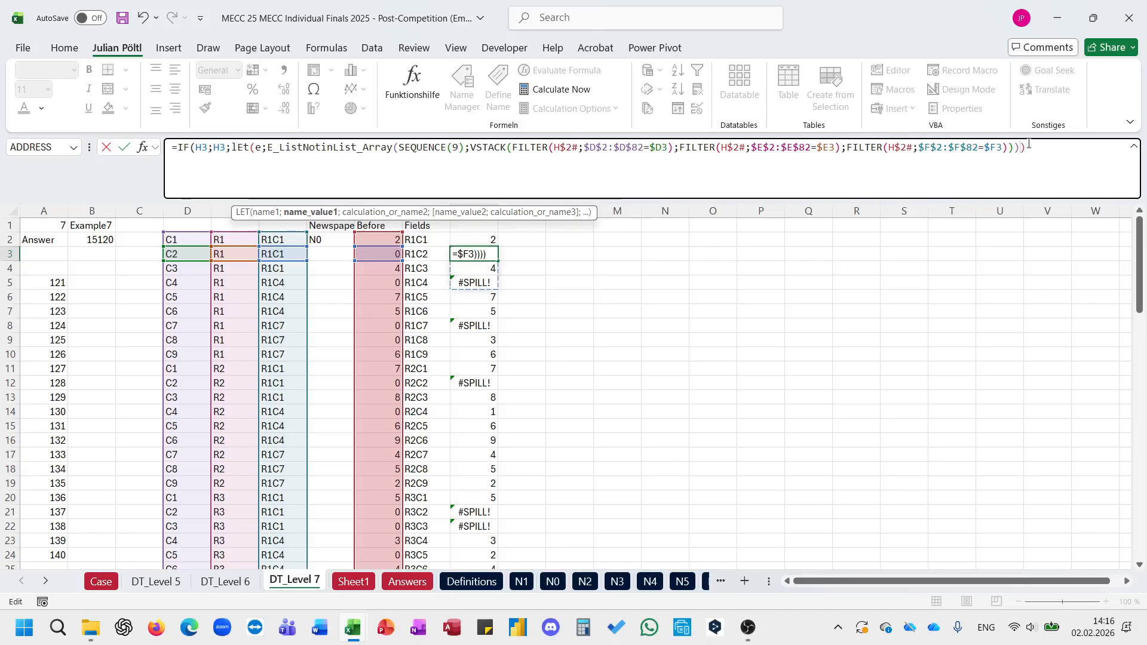
key("BackSpace")
type(";IF(")
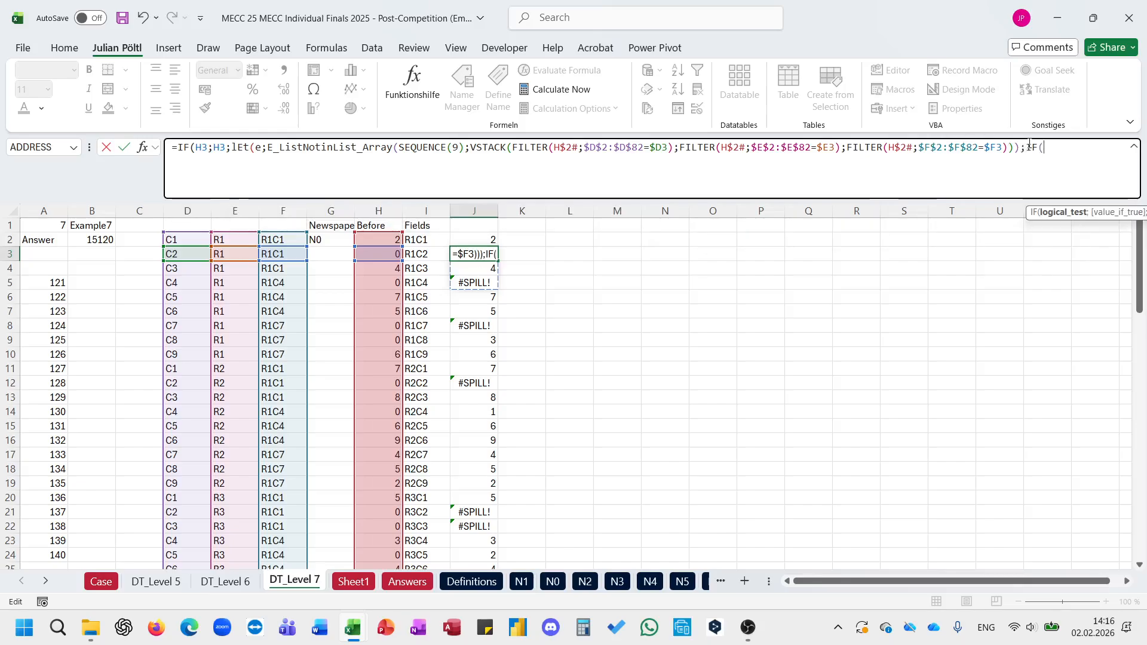
type("rOWS(")
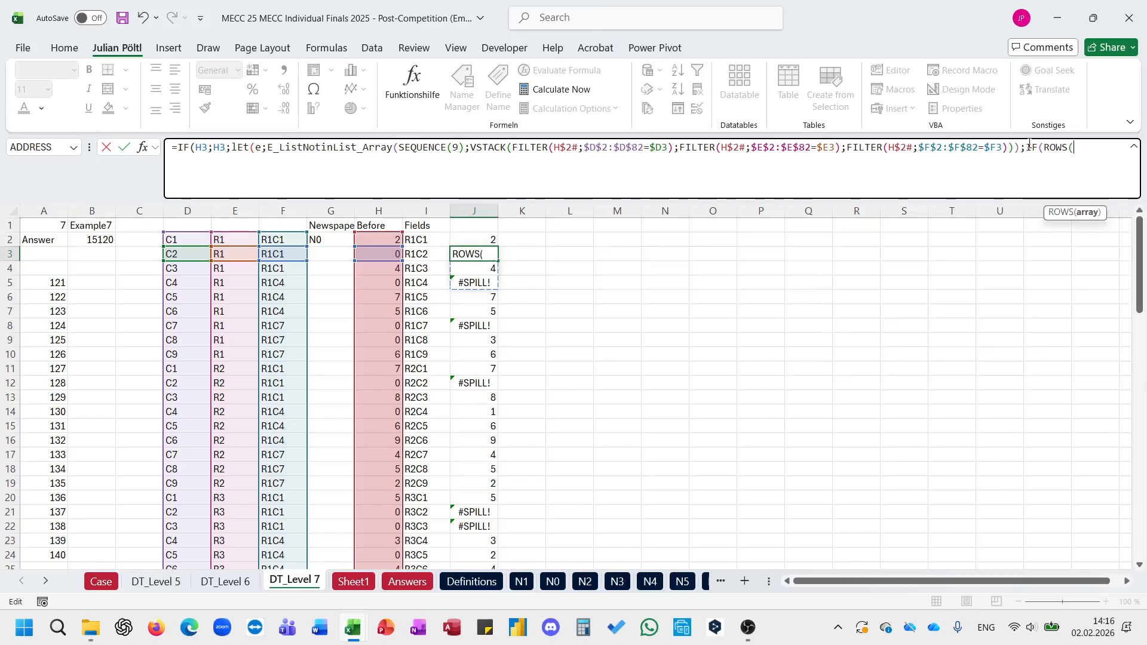
type("r")
key("BackSpace")
type("e)")
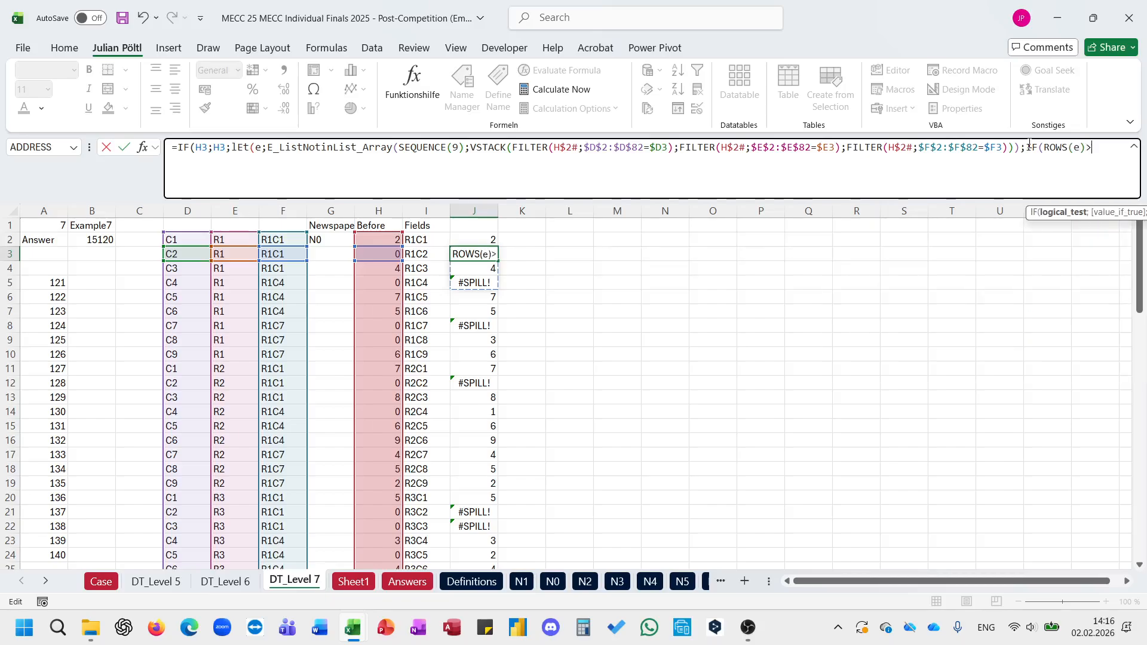
type(">1;0")
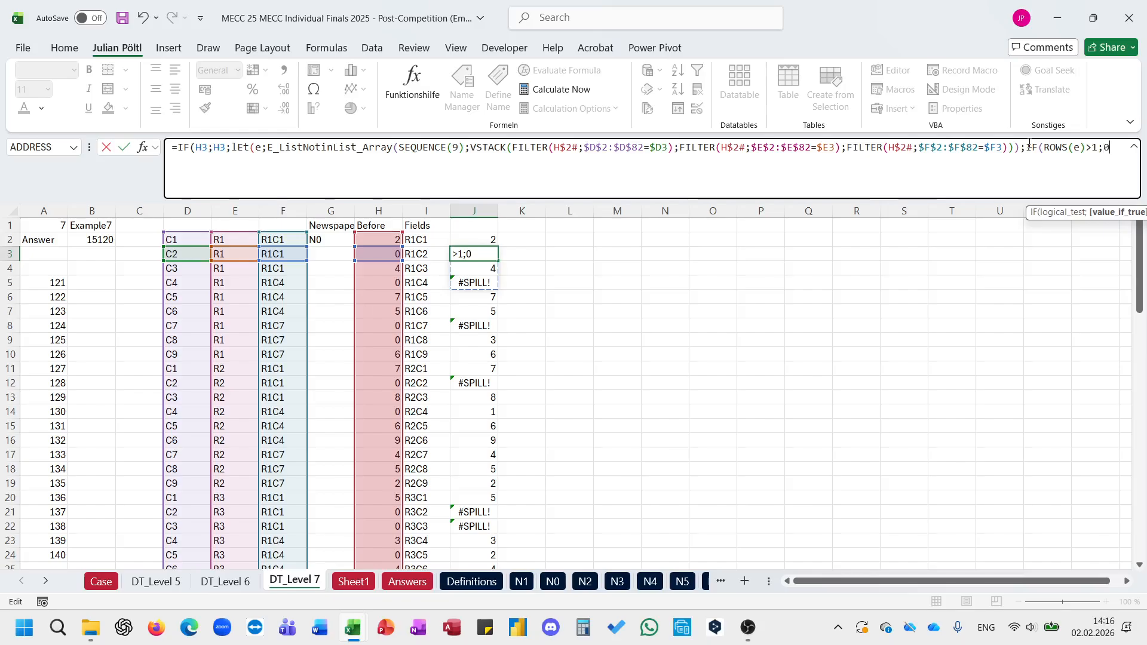
type(";E))")
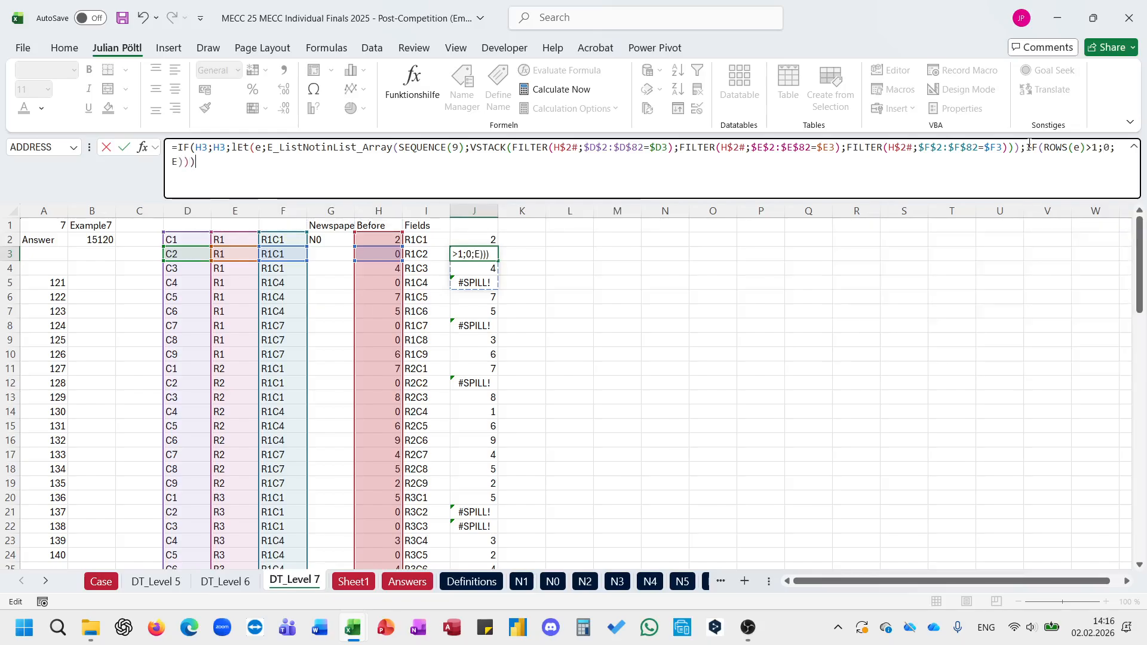
key("ctrl+Return")
Step: Copy J3's LET formula into J2 and fill it down column J
key("Up")
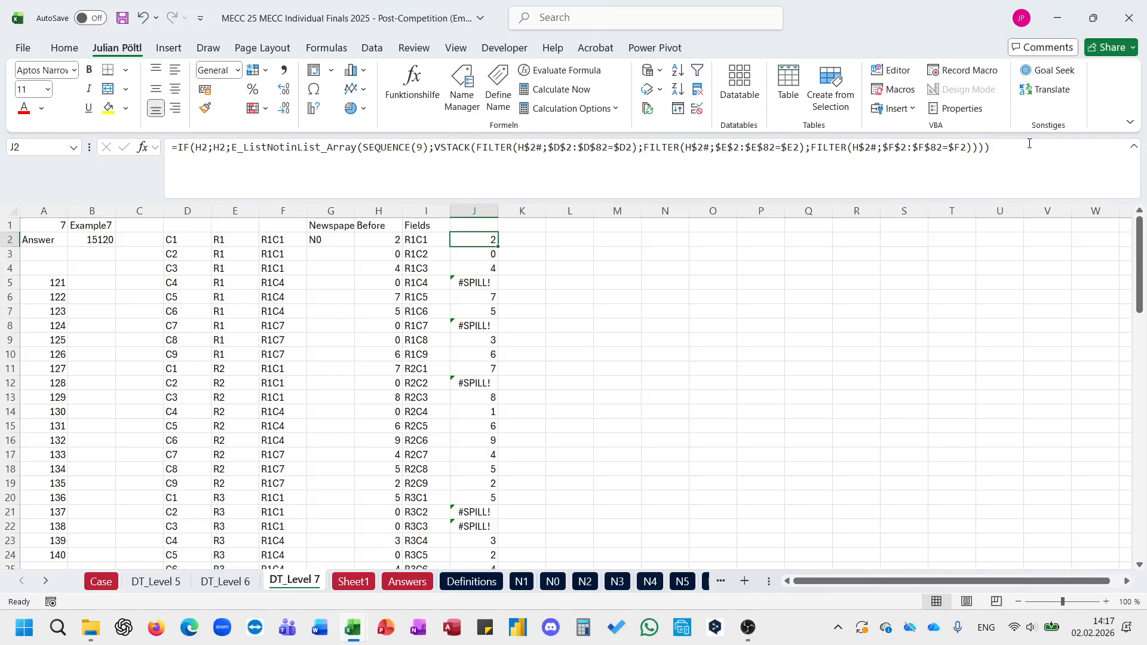
key("Down")
key("ctrl+c")
key("Up")
key("Return")
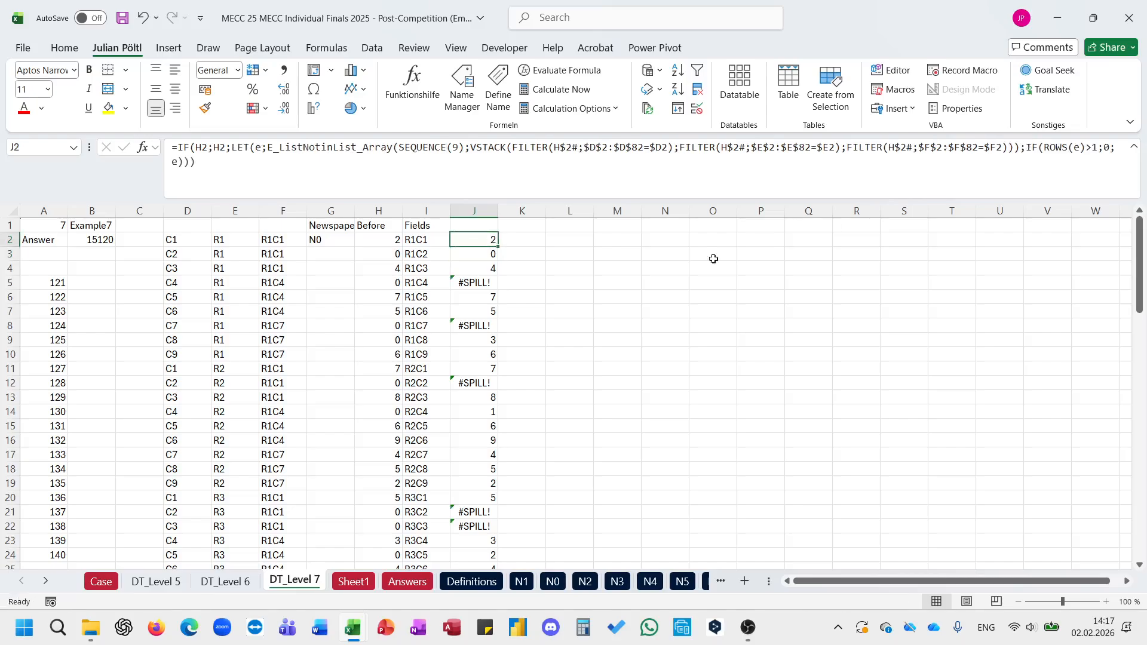
double_click(498, 247)
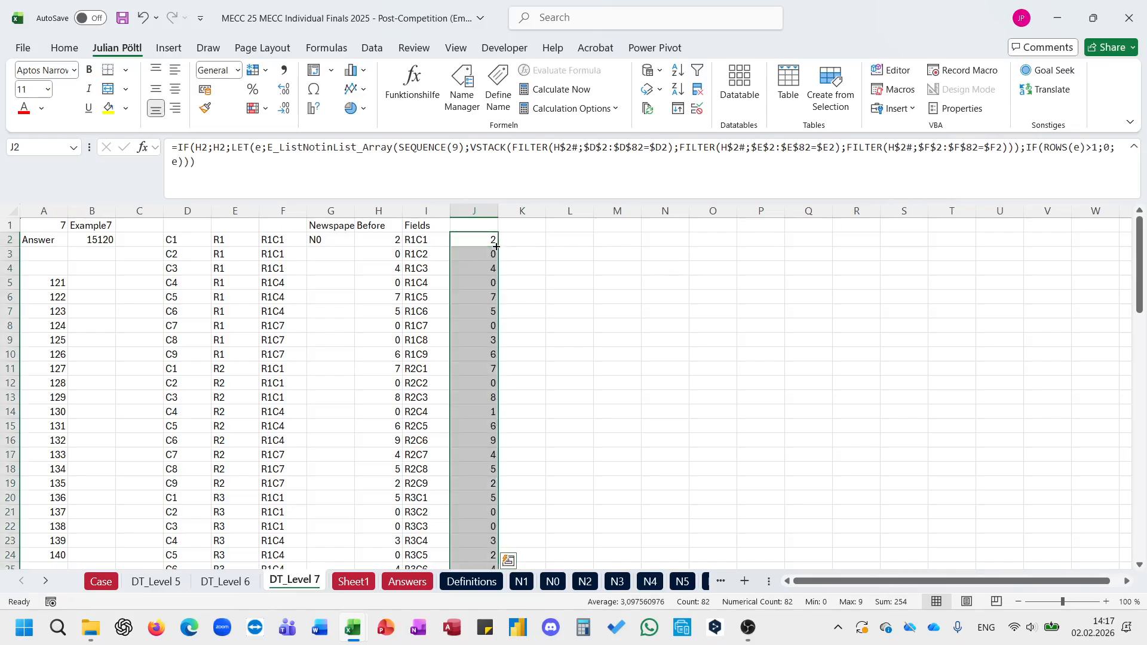
Step: Label column J with the header After in J1
left_click(522, 228)
left_click(478, 225)
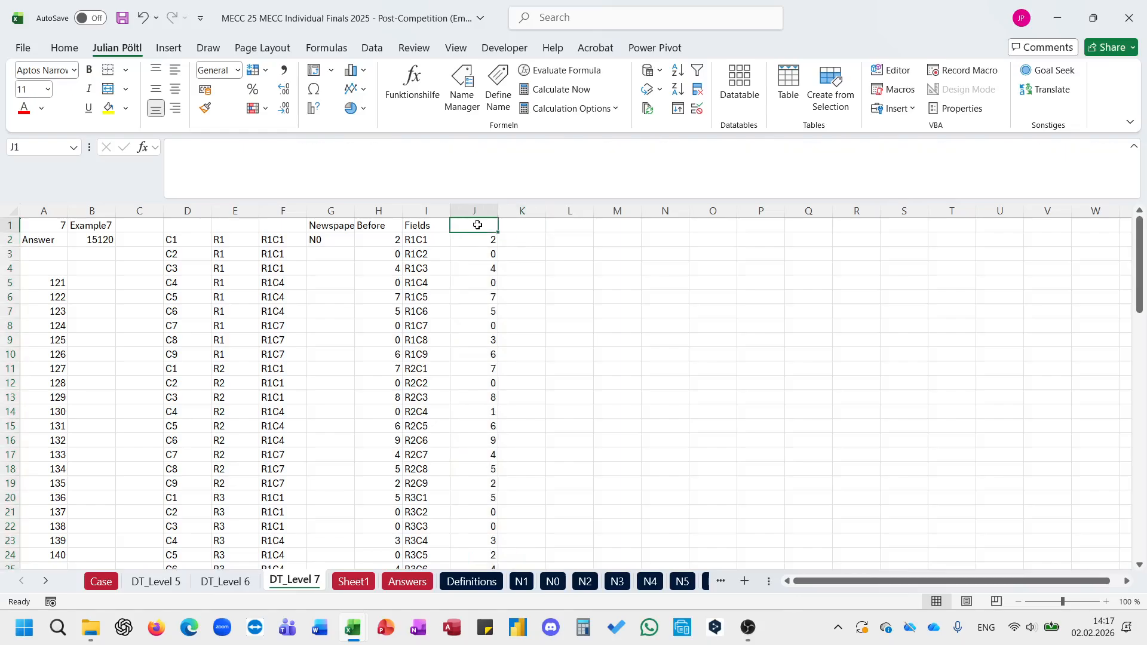
type("After")
key("Tab")
type("=s")
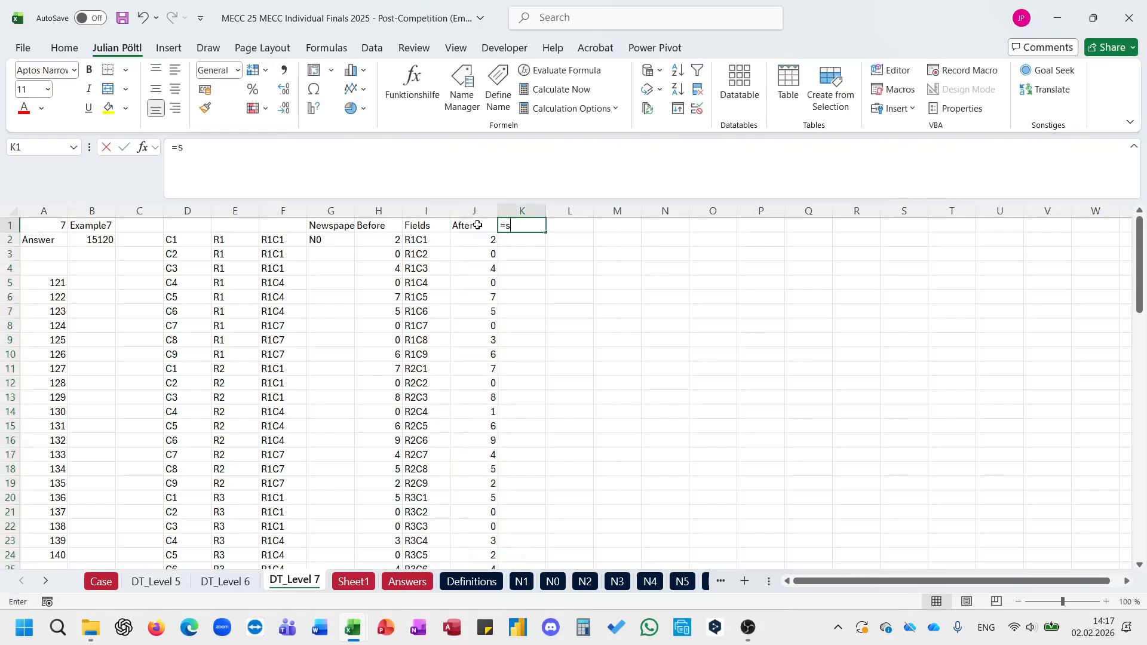
type("um")
key("Tab")
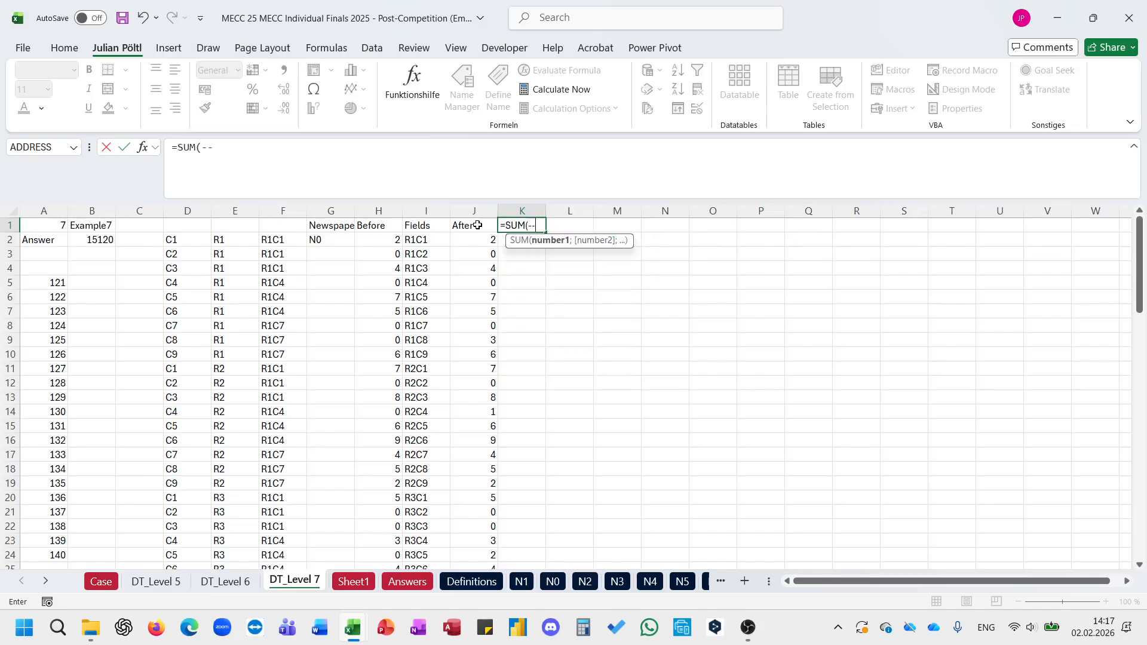
key("Escape")
Step: Enter =H2#<>J2:J83 in K2 to compare the Before values with the After values
key("Down")
type("=")
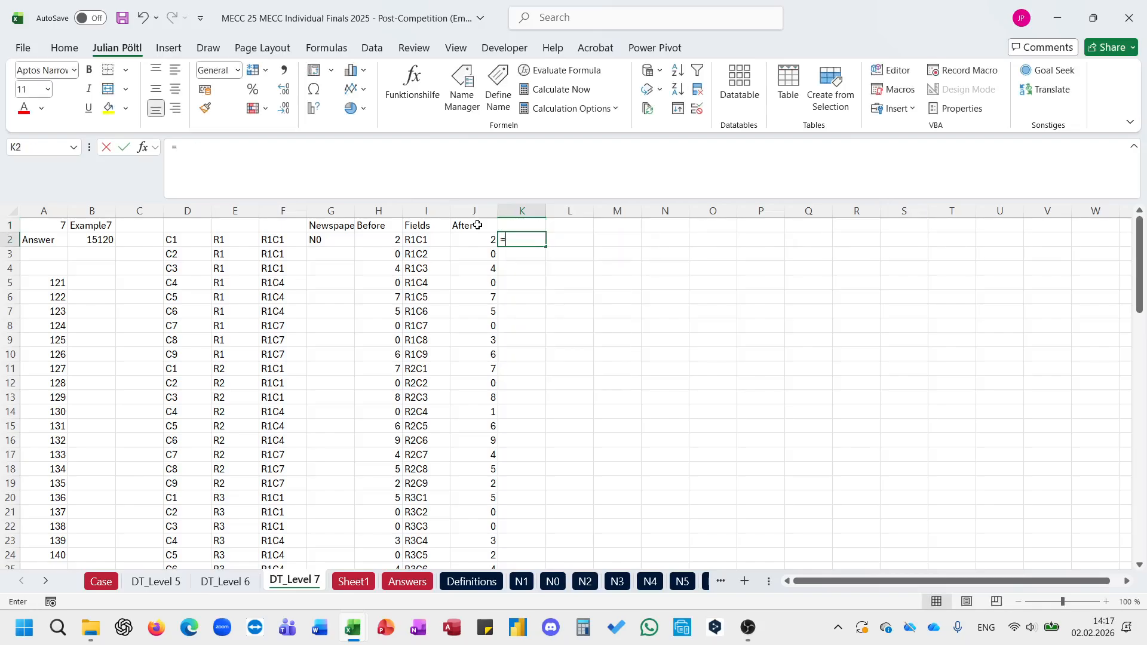
key("Left")
key("Left")
key("Left")
key("ctrl+shift+Down")
type("<>")
Step: Check the end of columns J and K, and shorten the comparison range in K2 to J2:J82
key("Left")
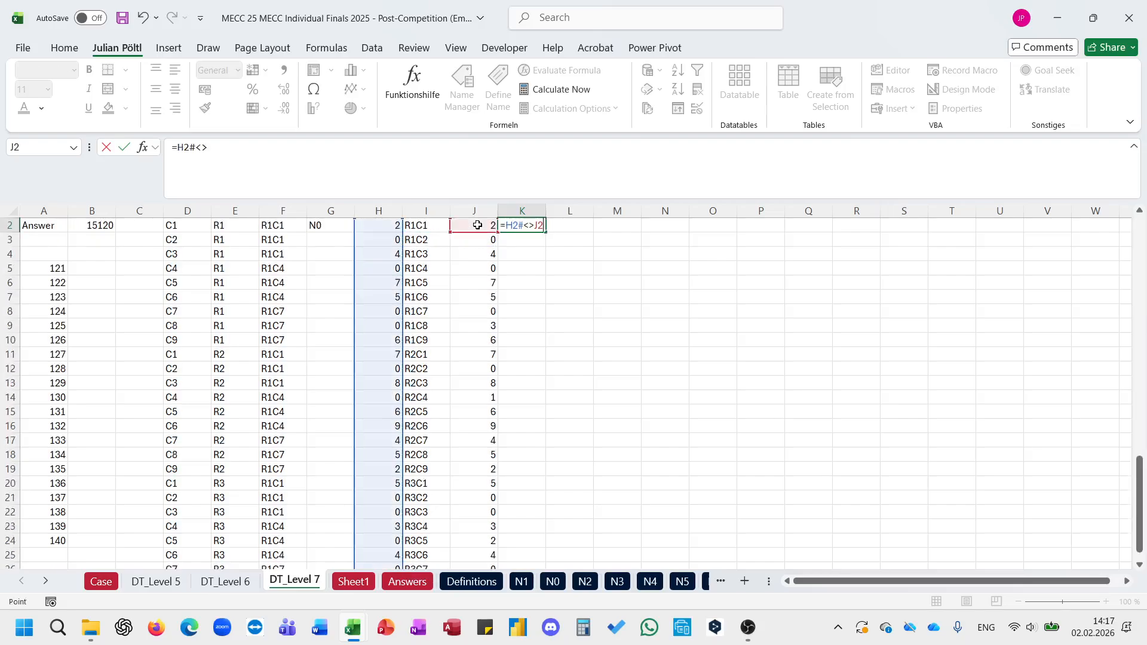
key("ctrl+shift+Down")
key("Return")
key("Up")
key("Left")
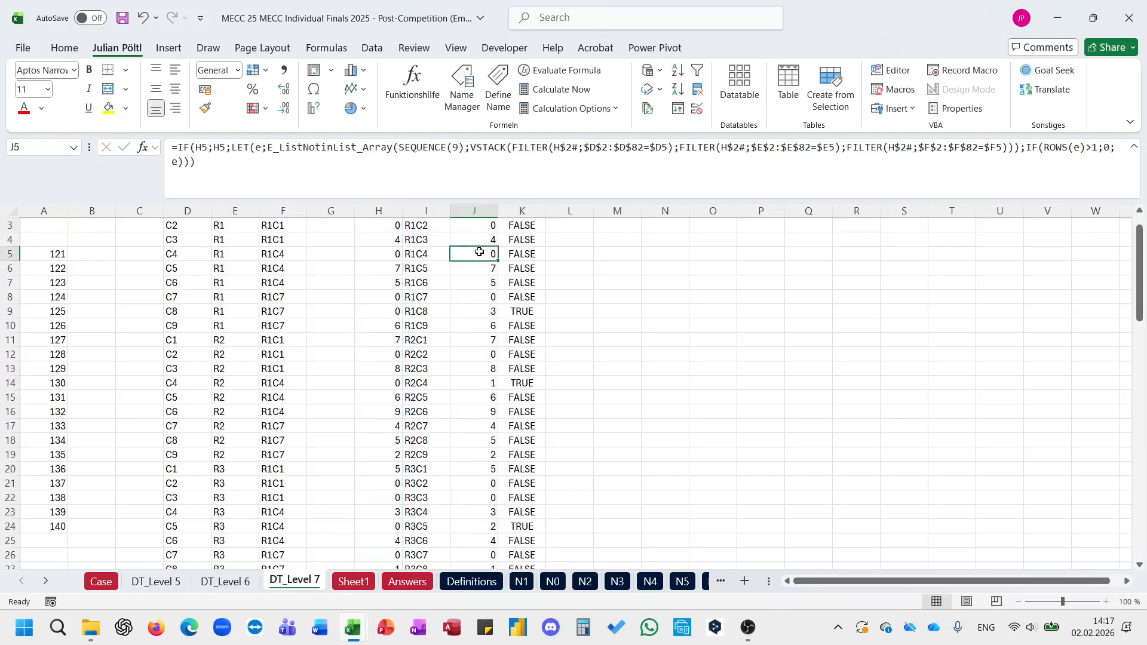
key("ctrl+Down")
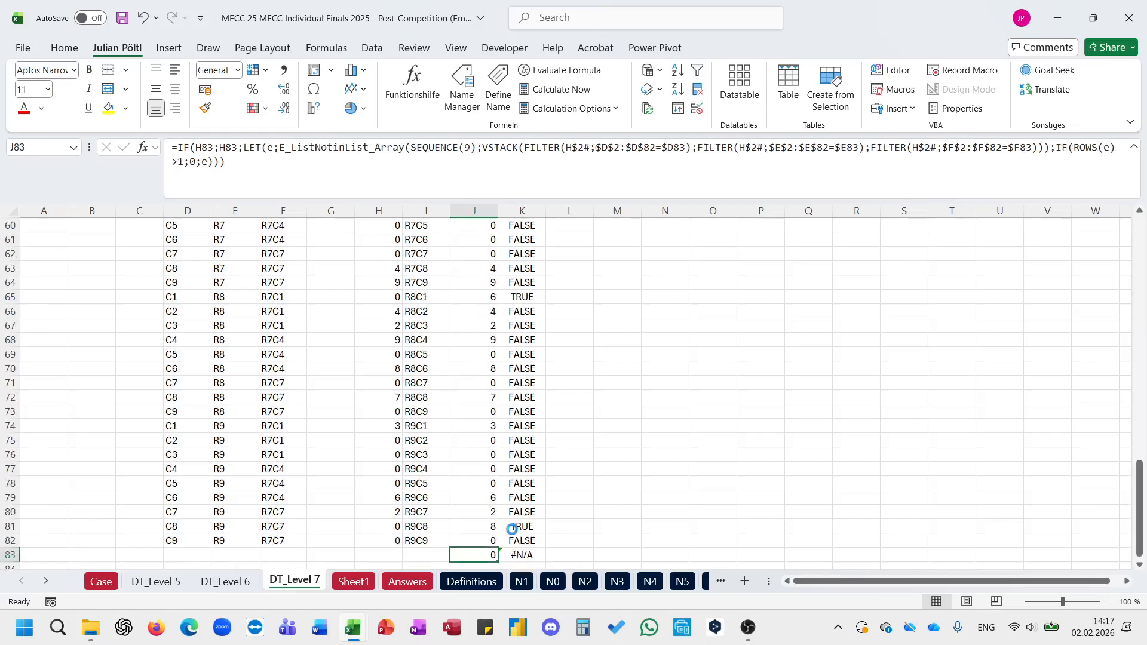
key("Right")
key("ctrl+Up")
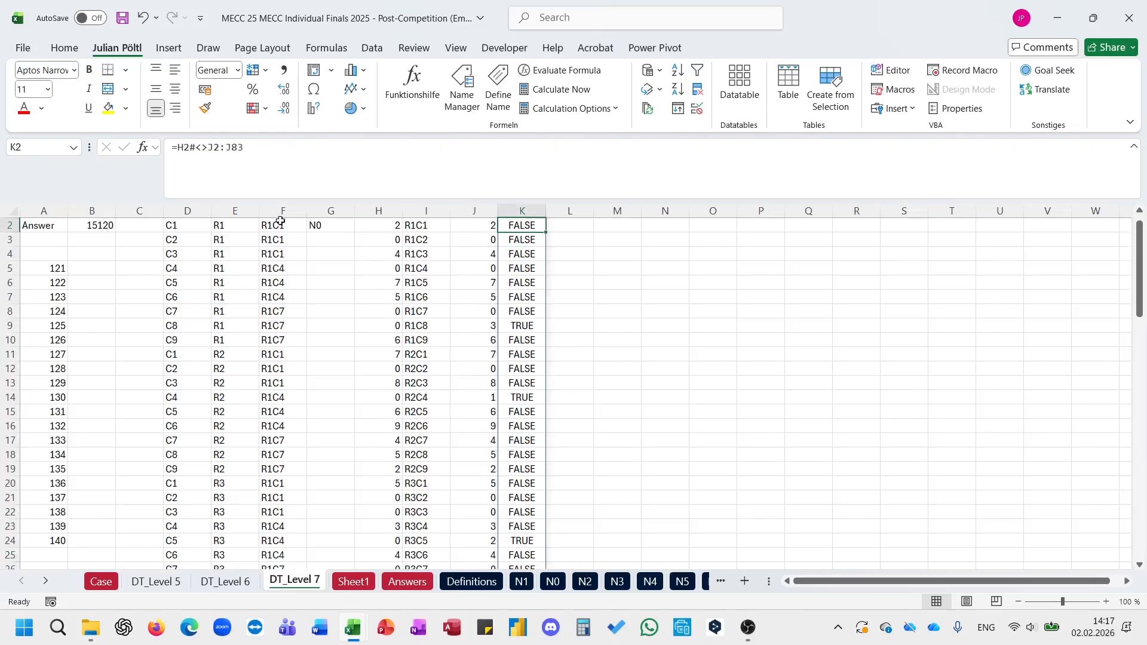
key("F2")
key("BackSpace")
type("2")
key("Return")
key("Up")
key("ctrl+Down")
key("ctrl+Up")
scroll(398, 214, "up", 1)
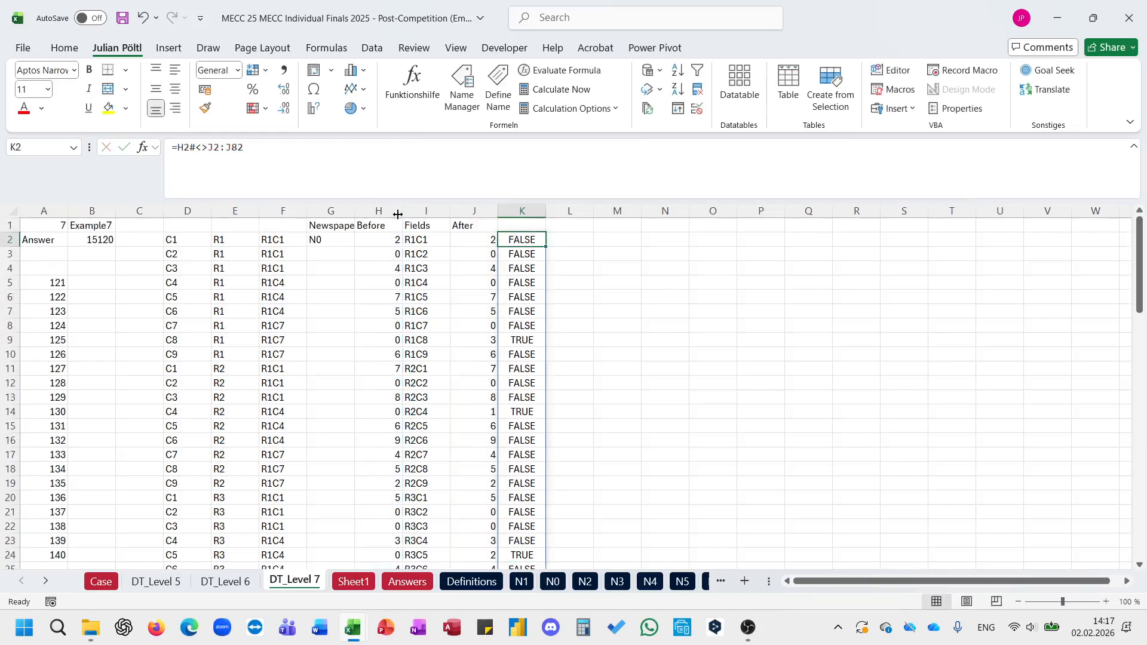
Step: Enter =SUM(--K2#) in K1 to count the changed fields
left_click(536, 225)
type("=Sum")
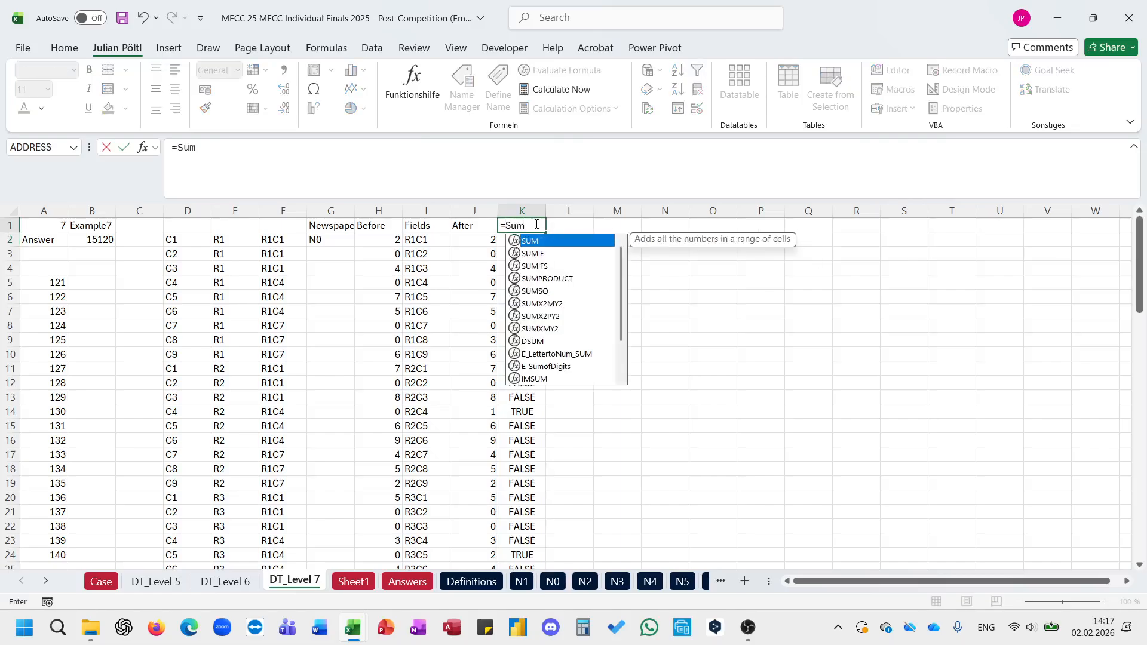
type("(--")
key("Down")
key("ctrl+shift+Down")
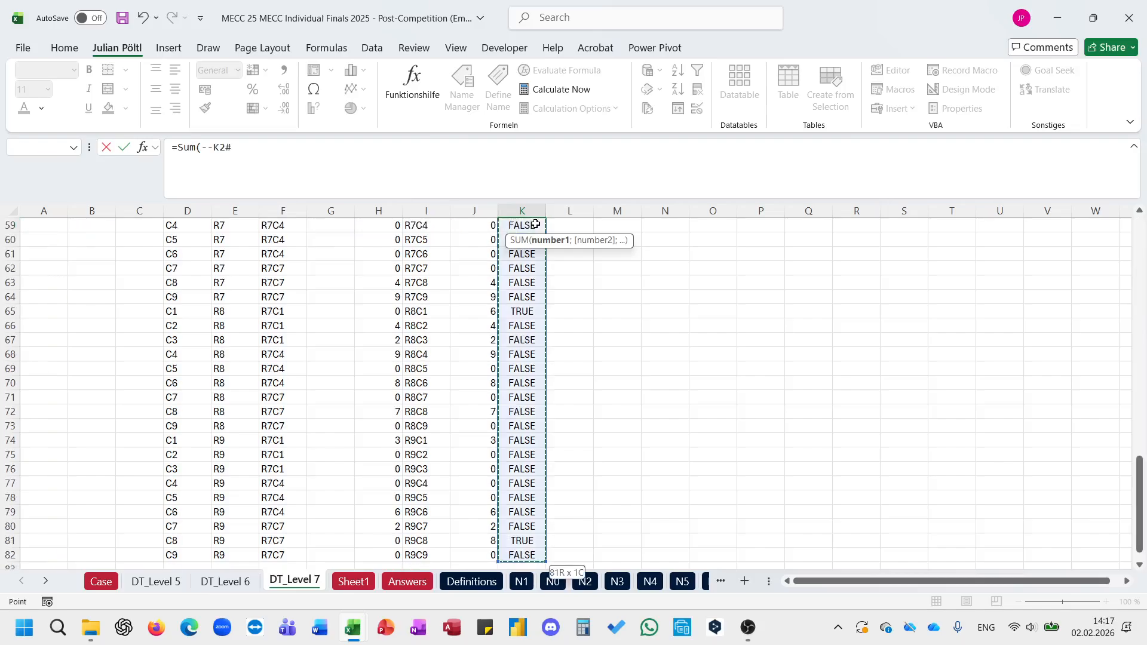
key("ctrl+Return")
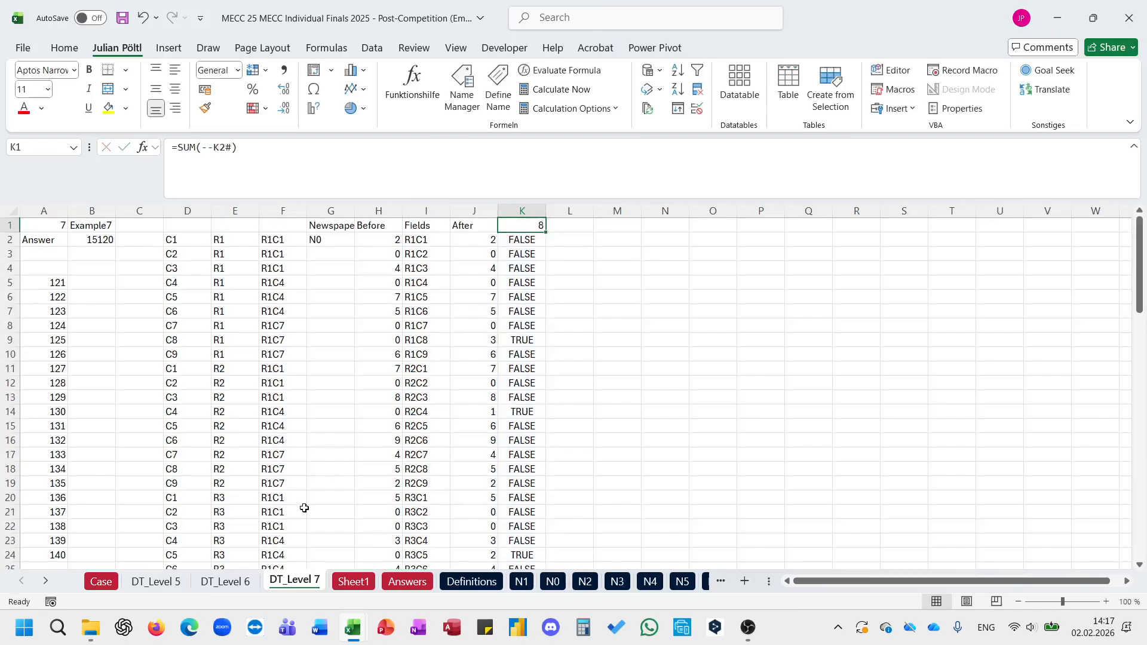
Step: Check the Example7 explanation of solves per turn on the Case sheet, and return to DT_Level 7
left_click(106, 581)
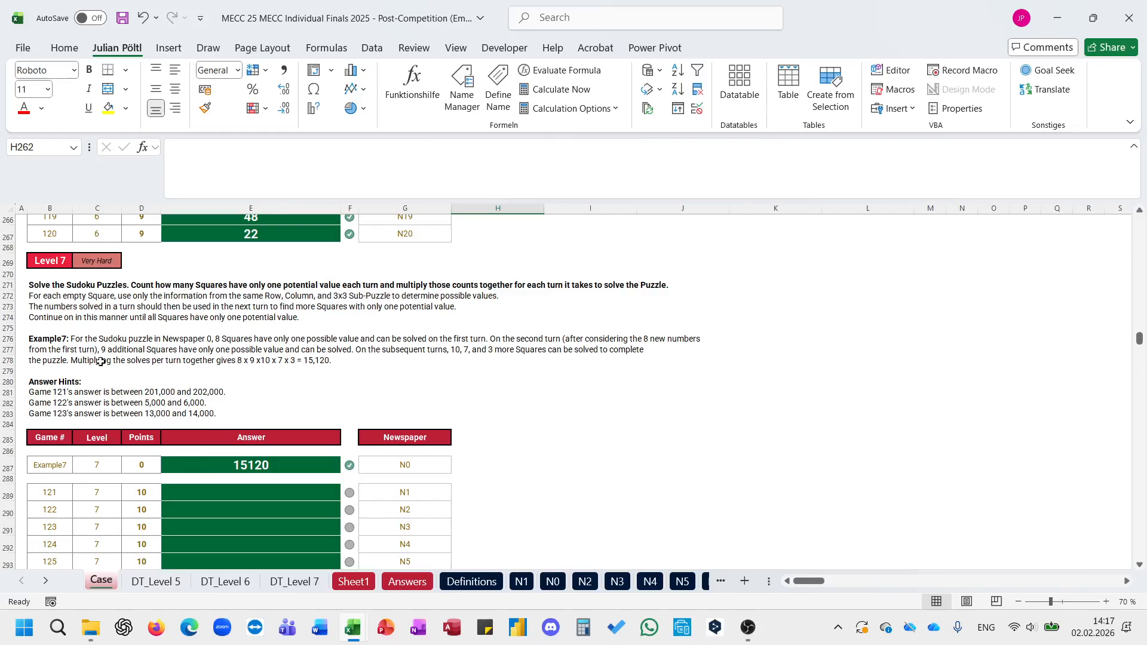
left_click(51, 361)
left_click(295, 581)
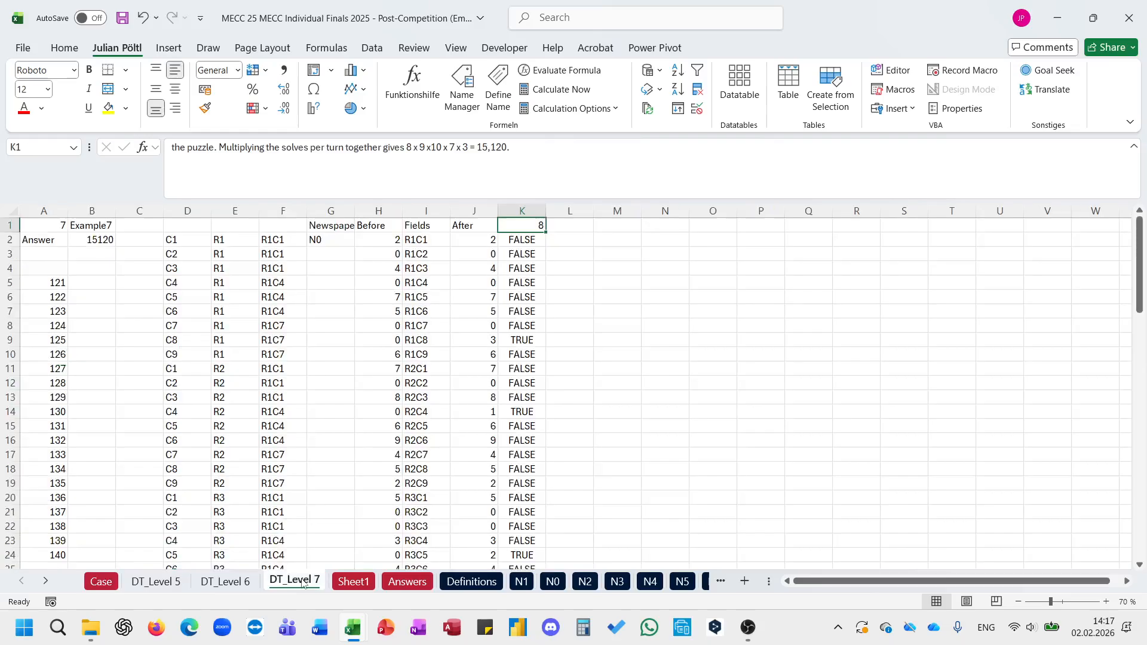
Step: Extend the After block in J1:K2 into L1:M2 for the second turn
left_click(429, 230)
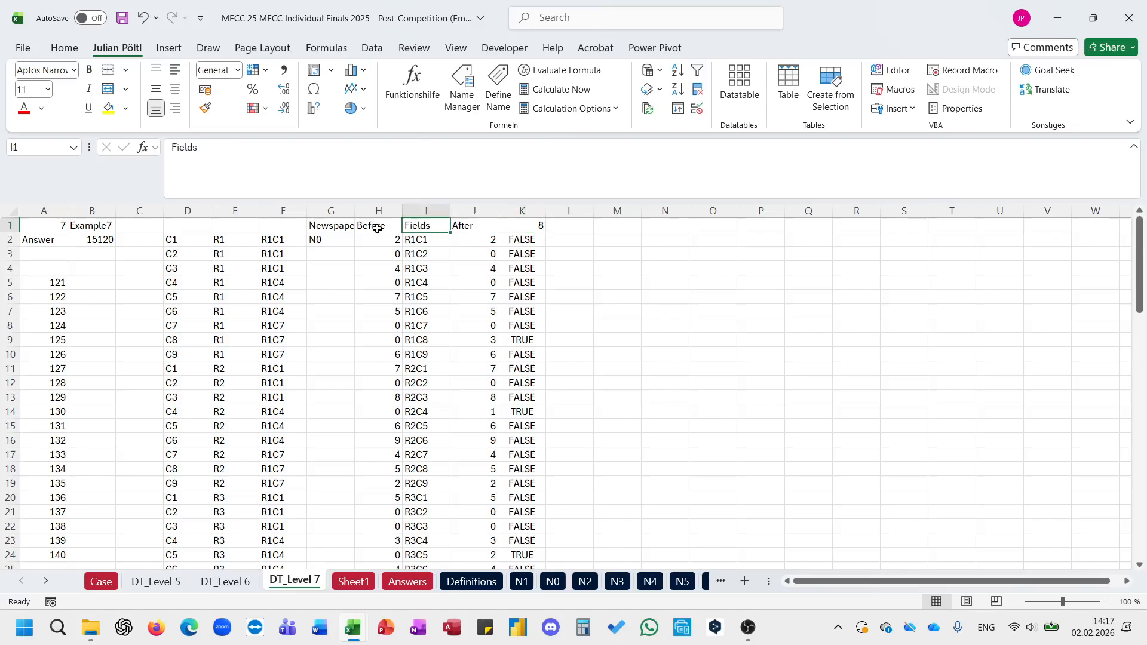
left_click(487, 239)
left_click_drag(473, 224, 627, 240)
Step: Fill the second-turn formula in L2 down column L to row 82
left_click(579, 238)
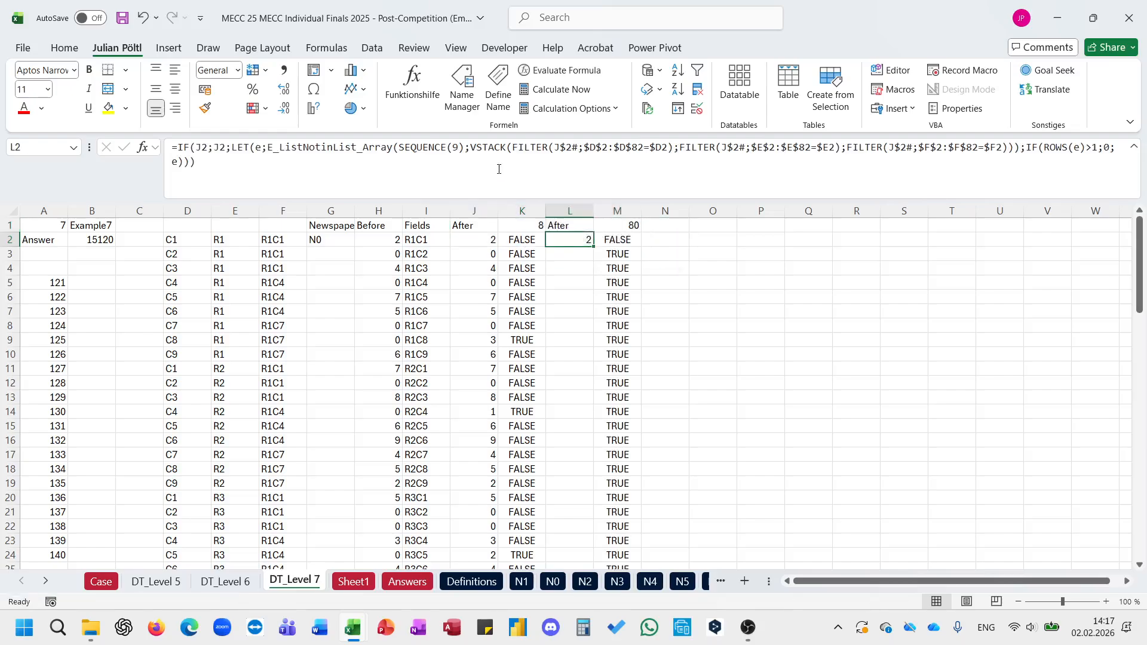
left_click(499, 169)
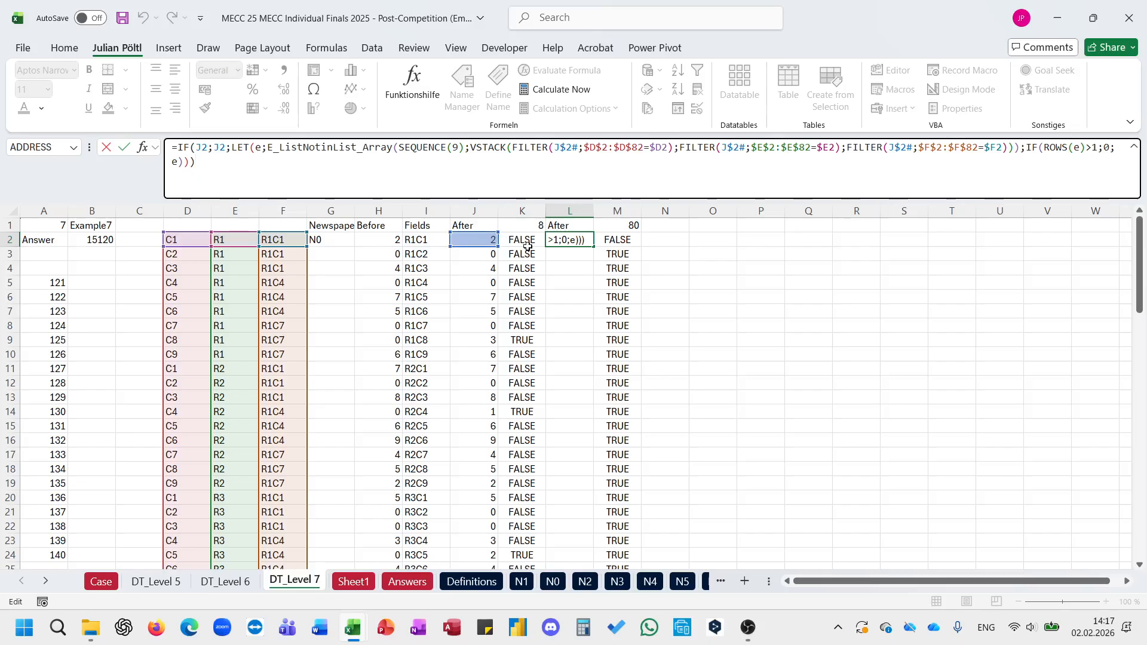
key("ctrl+Return")
double_click(594, 246)
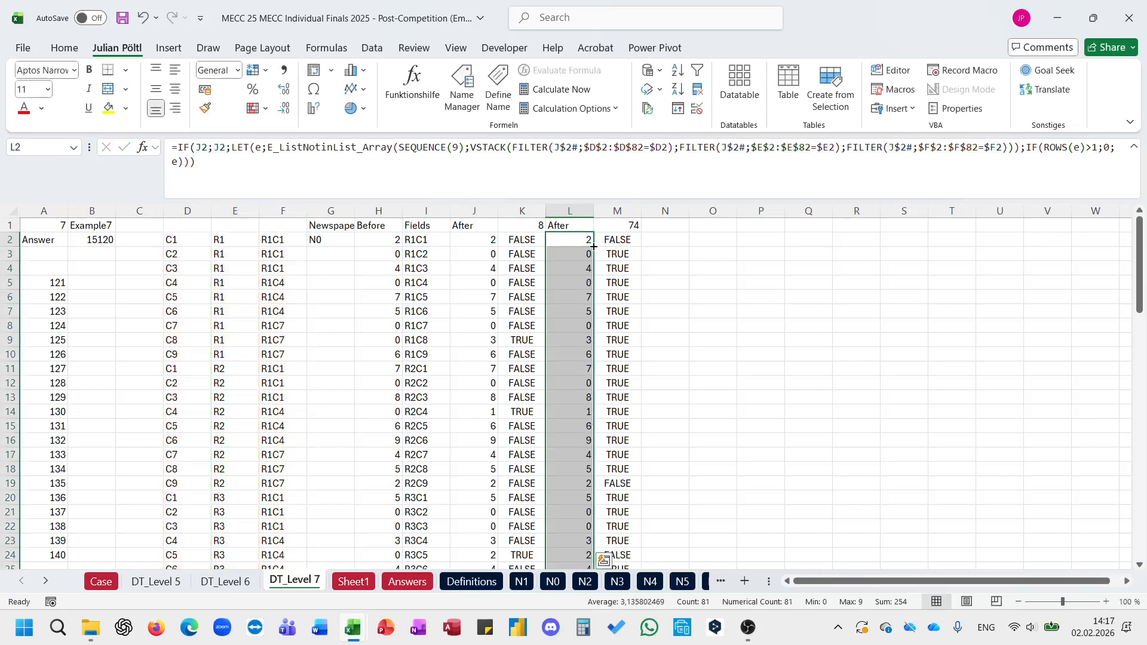
Step: Change the comparison in M2 to =J2:J82<>L2:L82
left_click(618, 241)
left_click(577, 161)
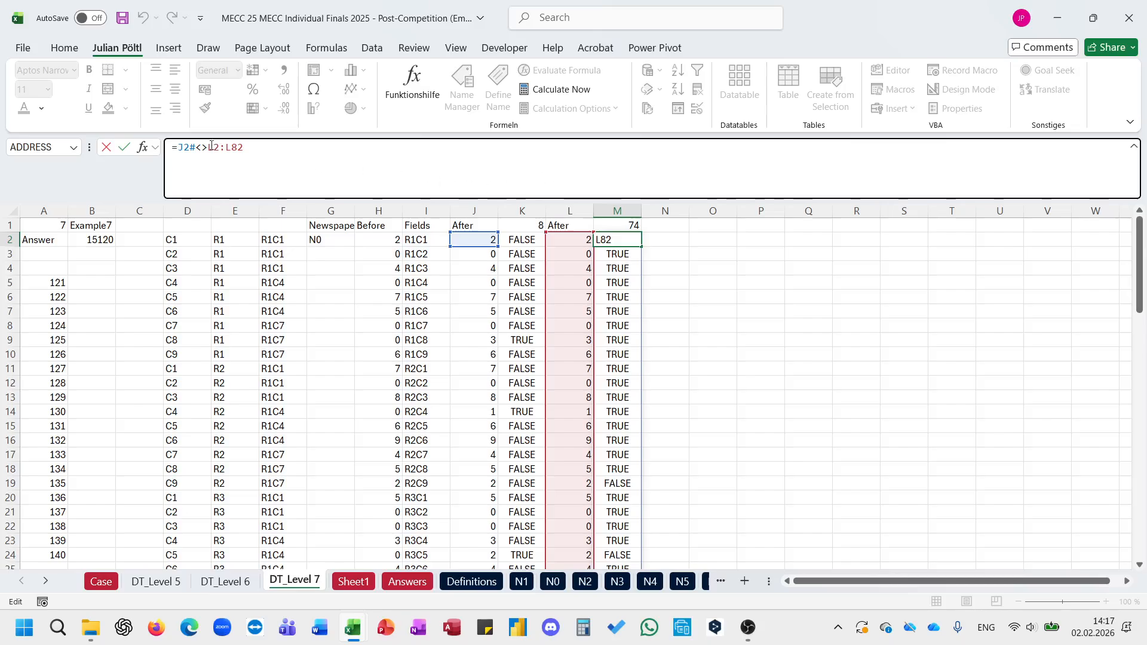
left_click(186, 147)
key("Delete")
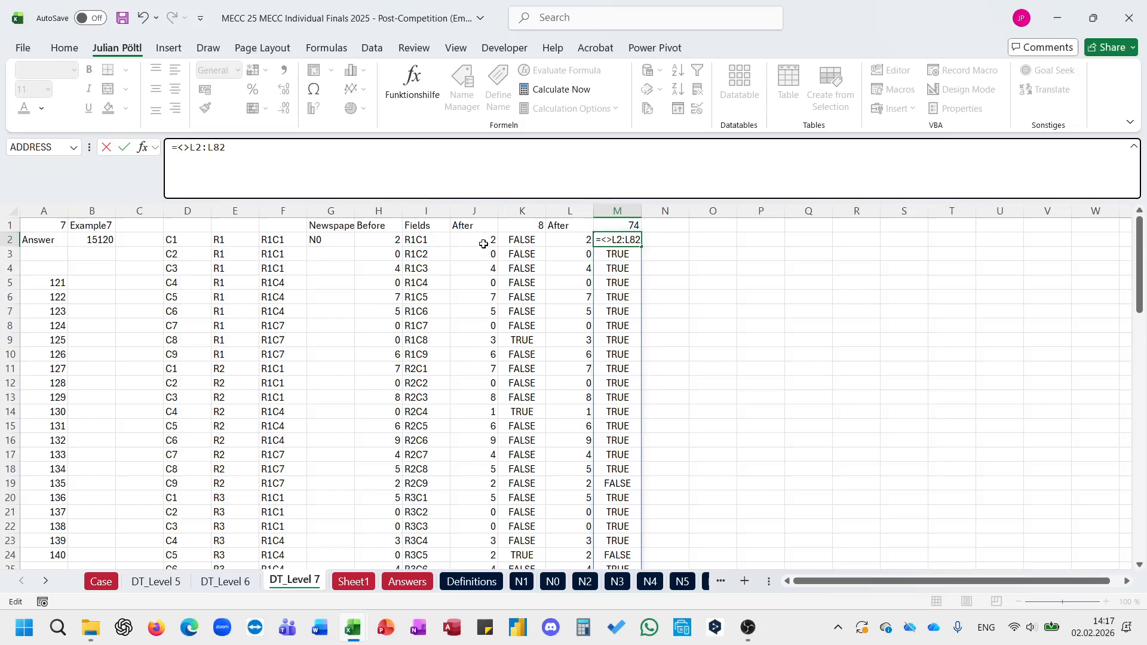
left_click(481, 239)
key("ctrl+shift+Down")
key("Return")
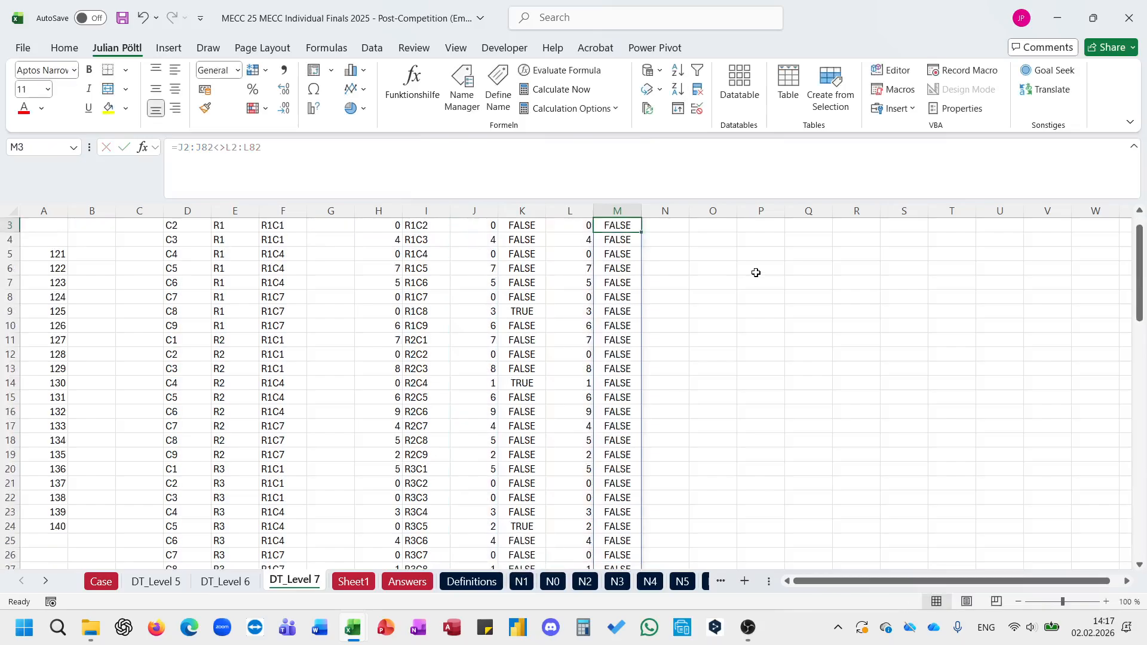
Step: Check the count formula in M1 and the references of the fill formula in L2
left_click(631, 227)
left_click(528, 171)
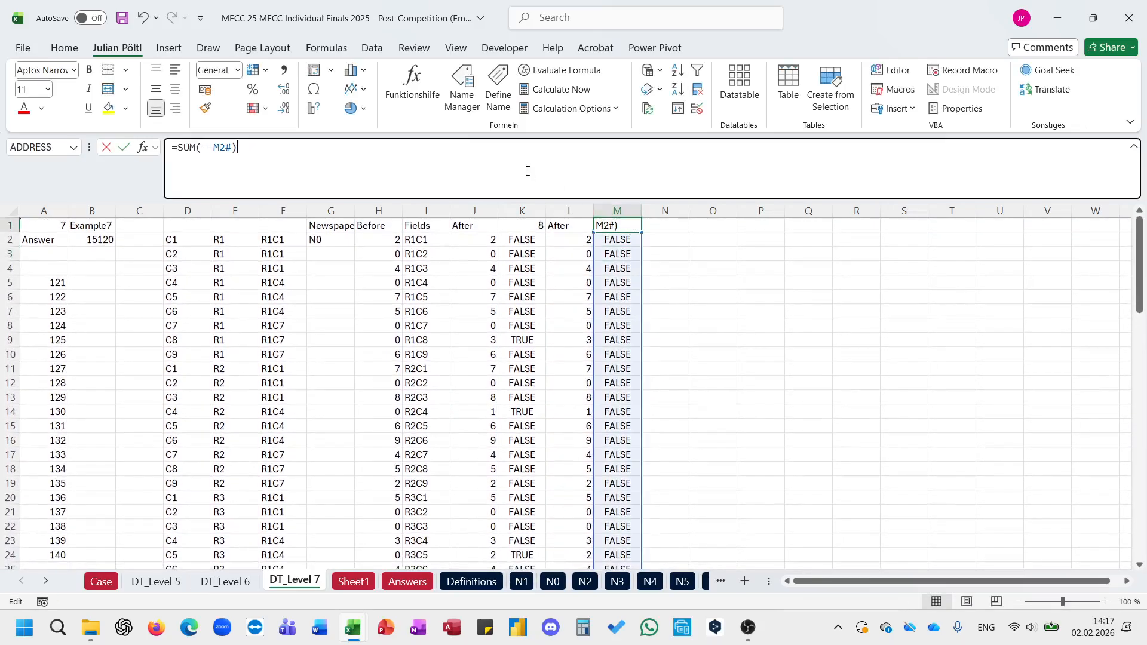
key("Return")
key("Left")
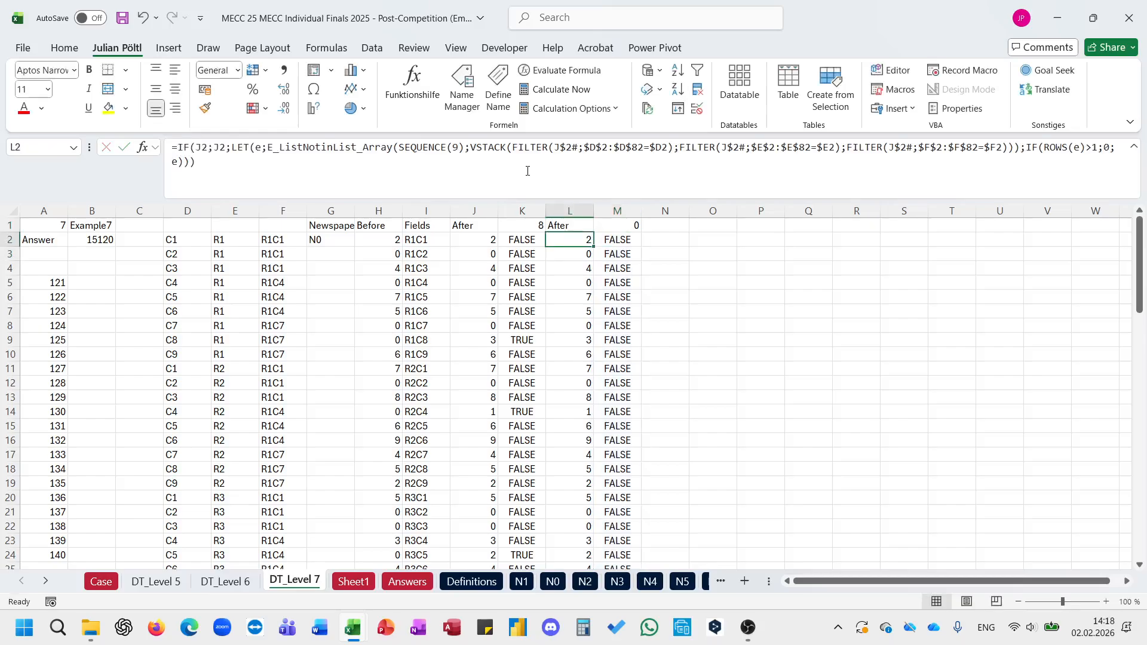
left_click(528, 171)
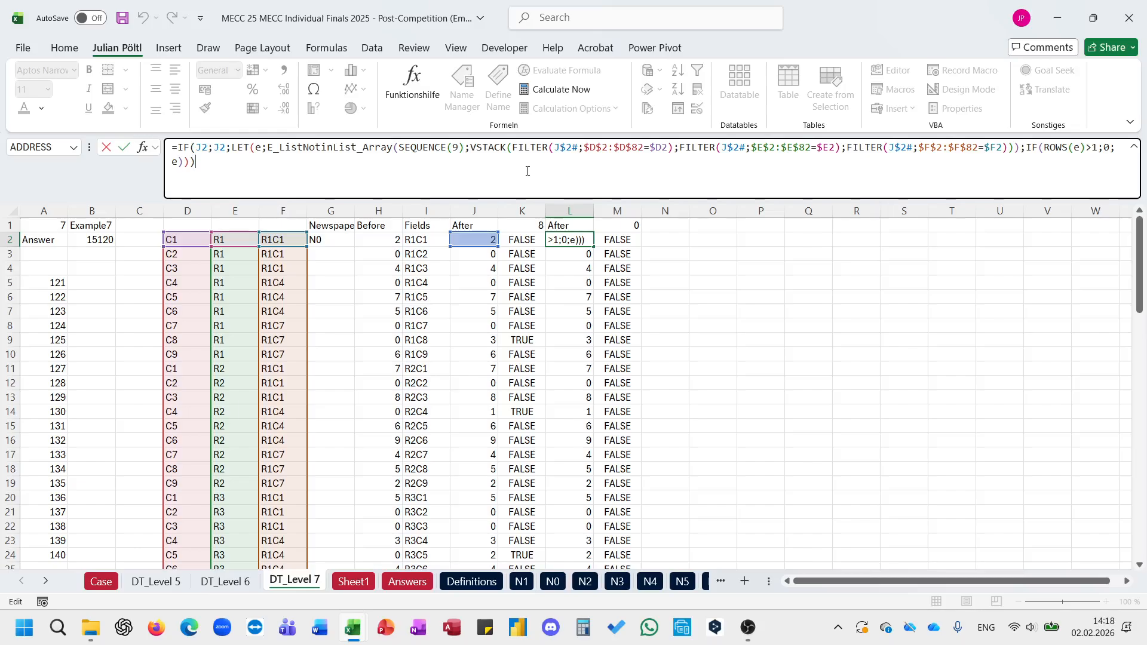
key("Escape")
Step: Refill the L2 formula down column L and look over the rows below
double_click(593, 242)
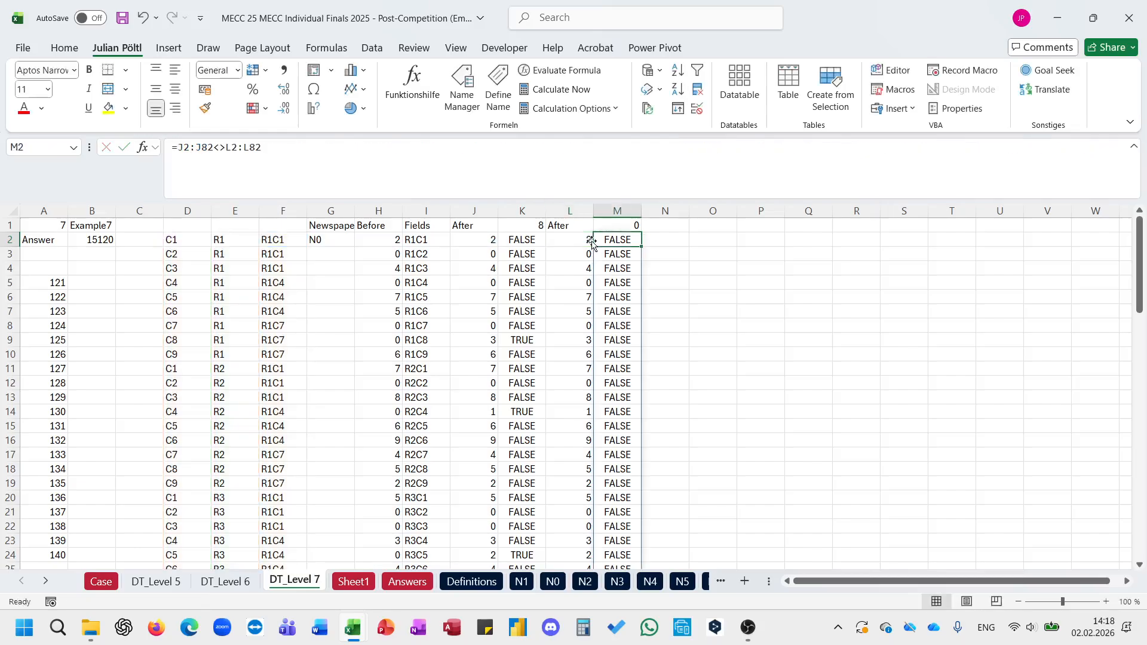
left_click(586, 240)
double_click(594, 245)
scroll(593, 245, "down", 20)
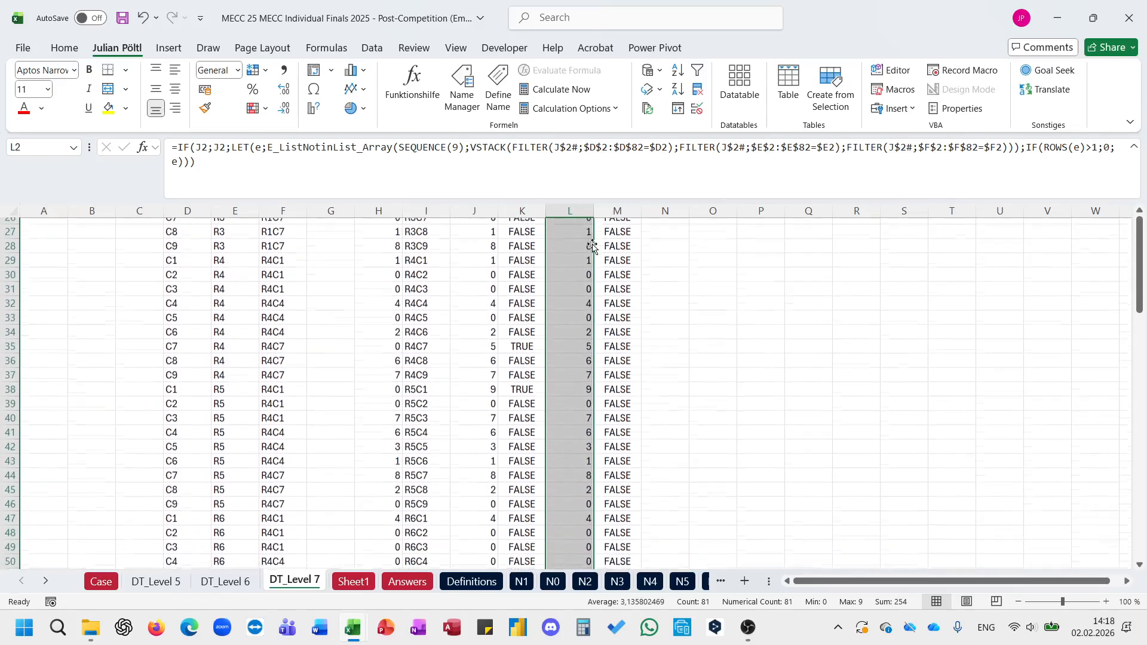
scroll(592, 243, "up", 20)
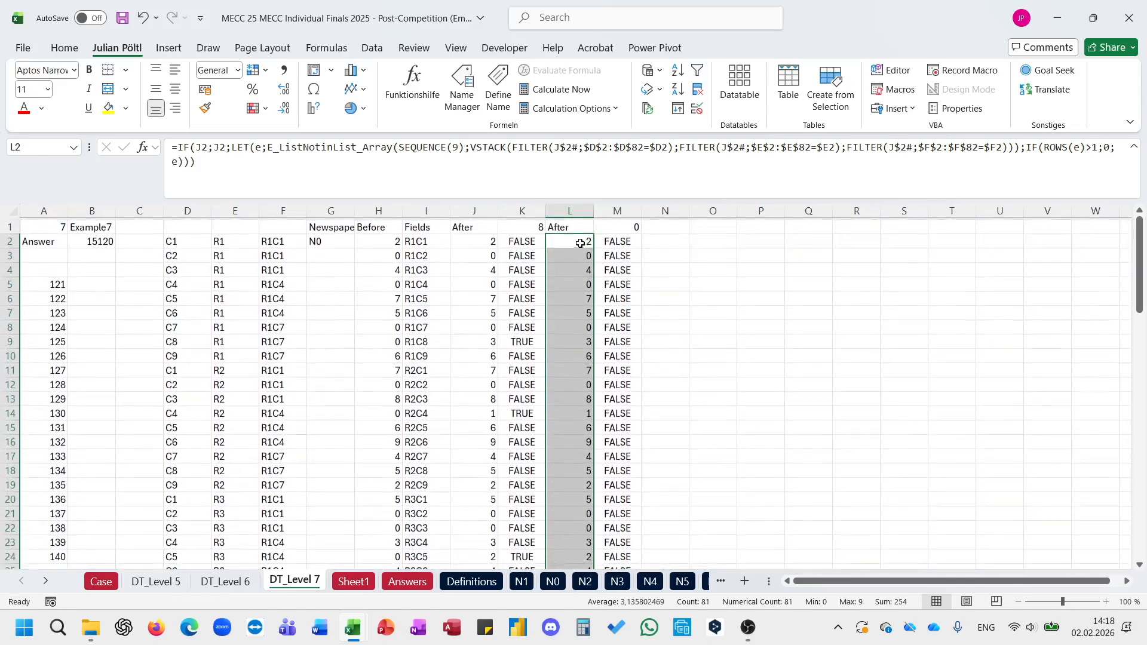
Step: Compare the references inside the formulas in L2 and L4 with those in column J to find the faulty range
left_click(584, 241)
left_click(541, 178)
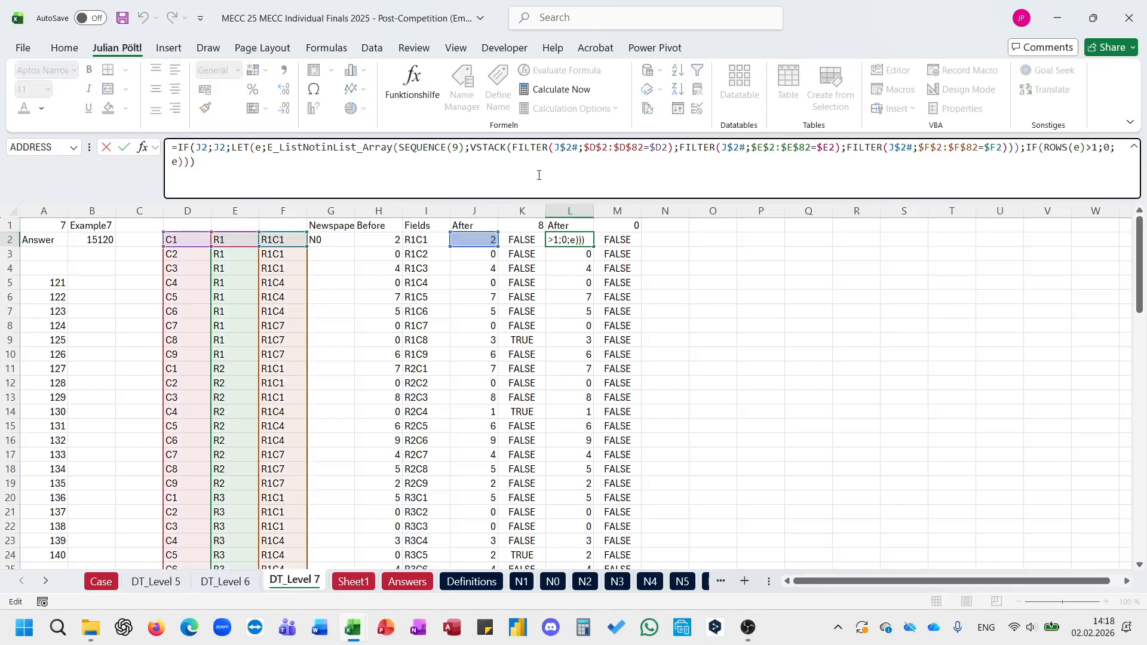
left_click(577, 267)
left_click(639, 183)
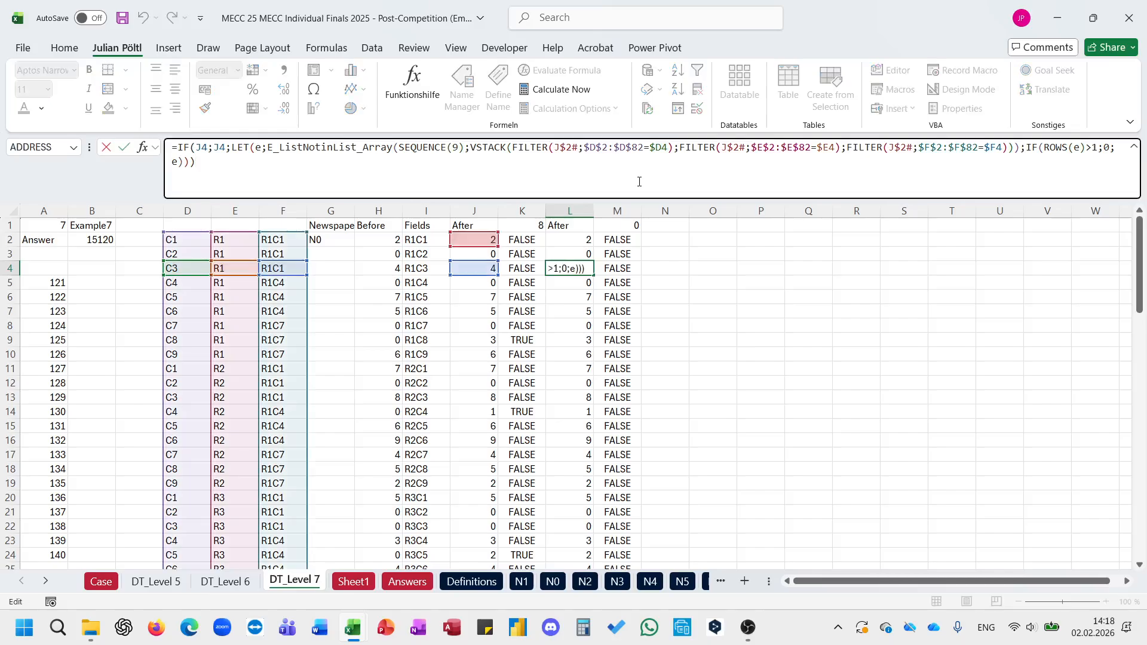
left_click(577, 240)
left_click(564, 147)
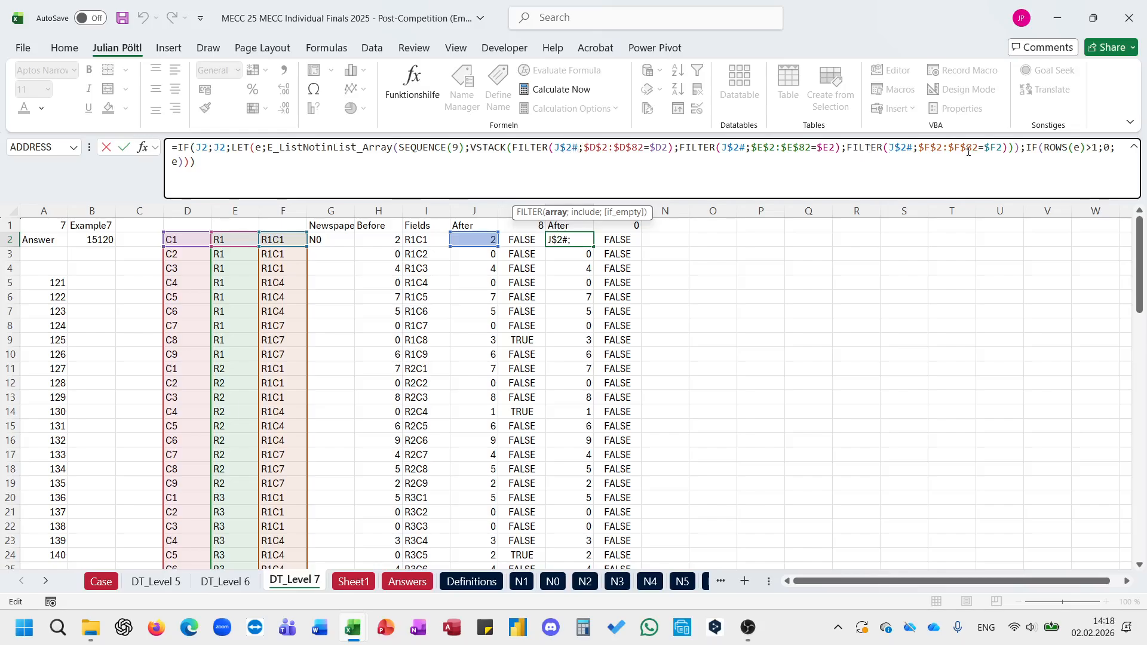
key("Escape")
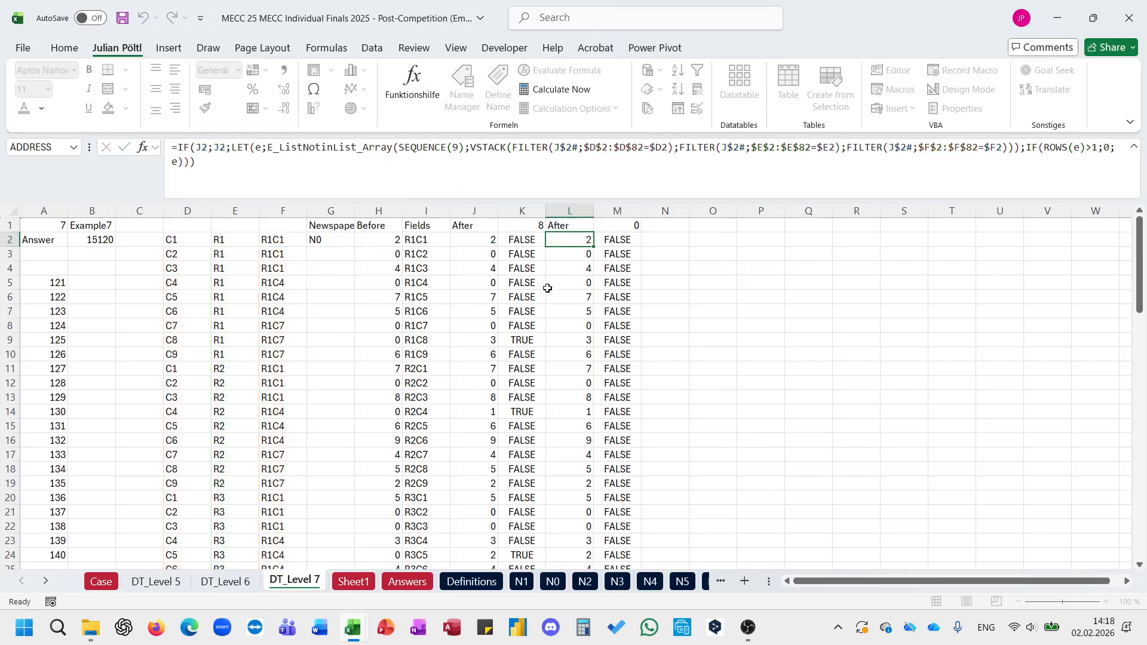
left_click(569, 268)
left_click(553, 176)
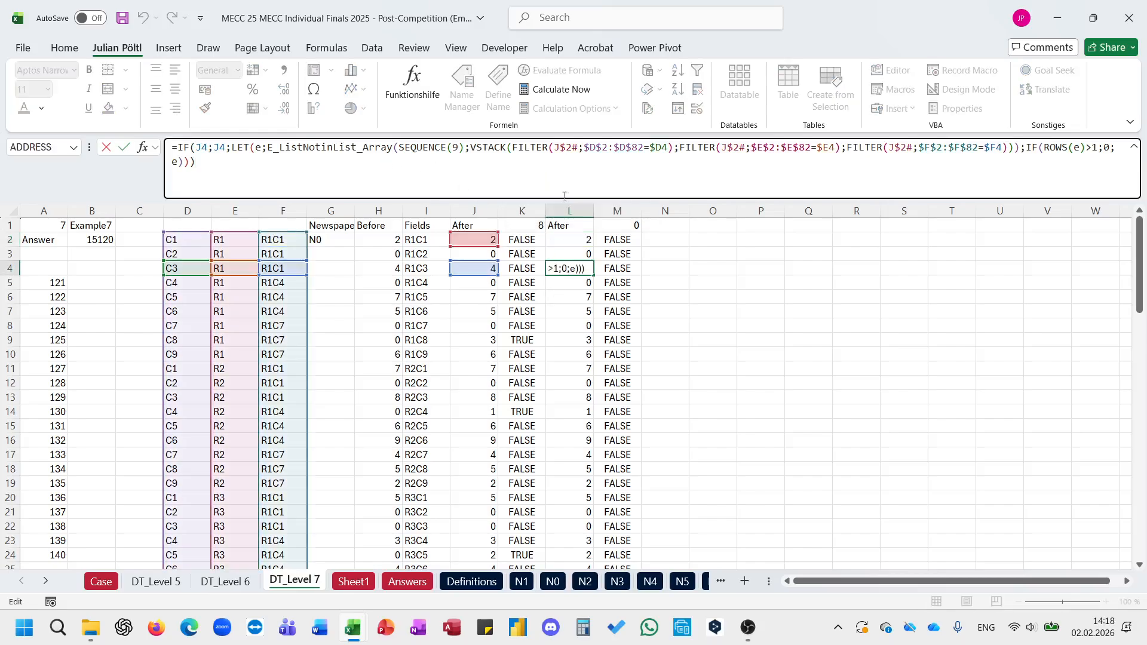
left_click(573, 239)
left_click_drag(577, 148, 555, 148)
key("Escape")
left_click(487, 258)
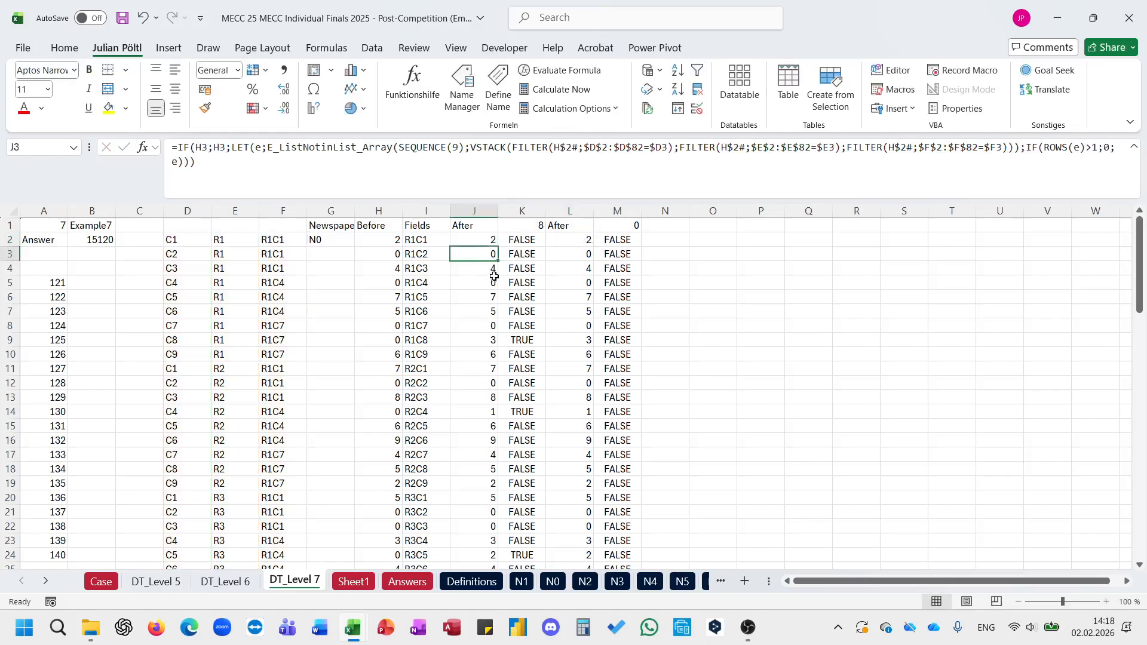
left_click(494, 276)
left_click(580, 191)
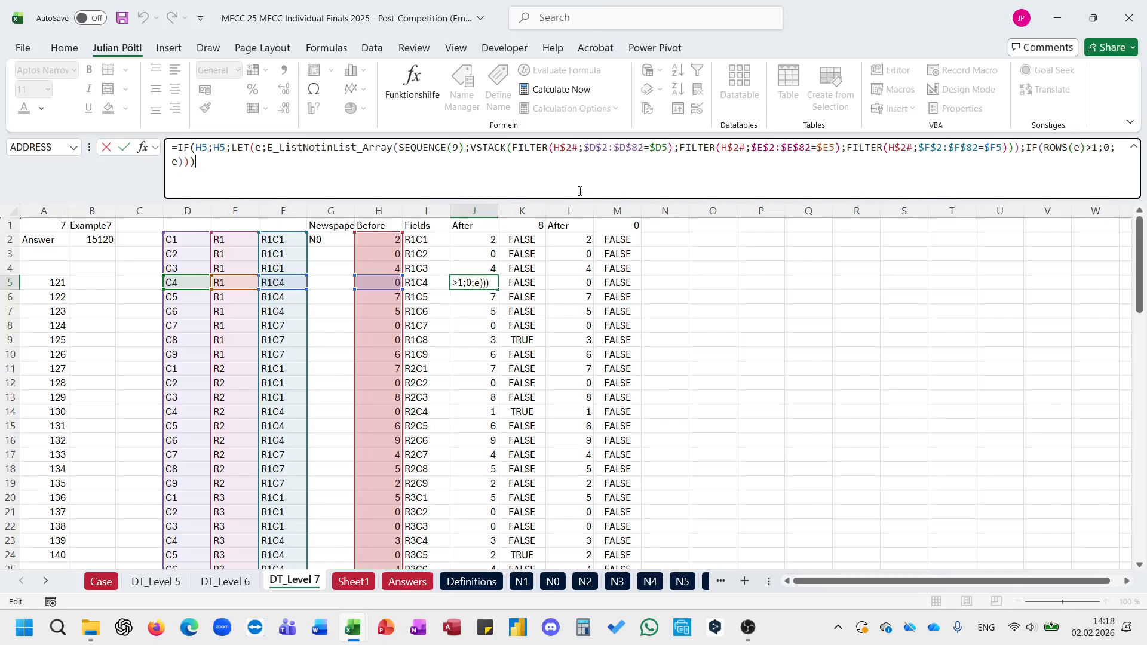
Step: Replace J$2# with the range J$2:J$82 in the first FILTER of L2
left_click(567, 239)
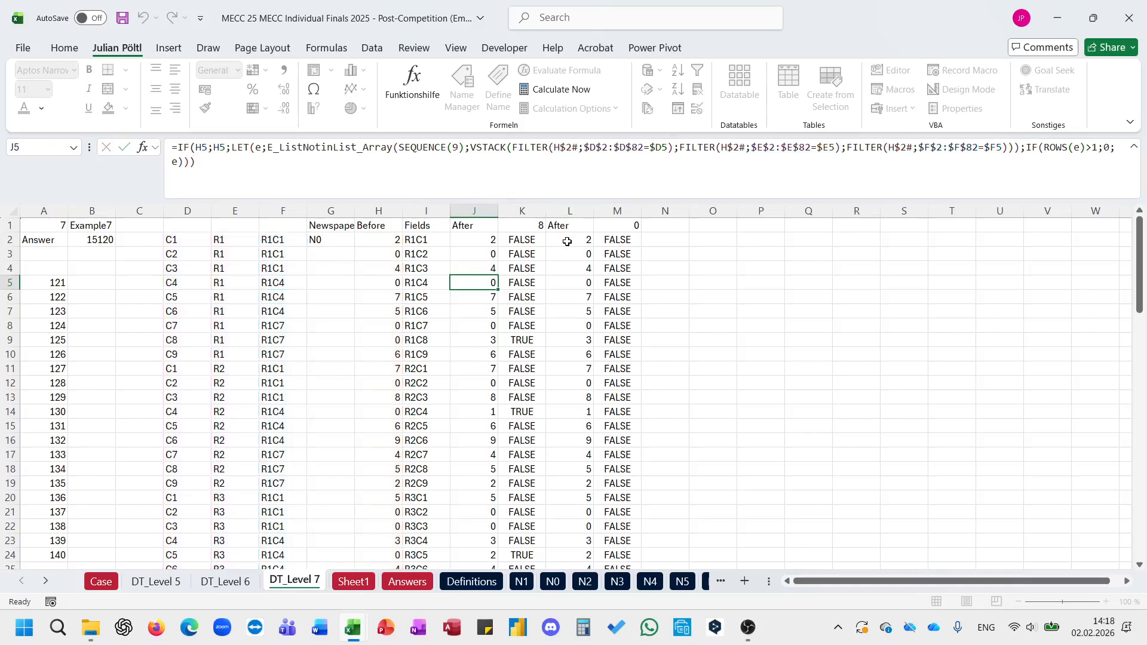
left_click(590, 175)
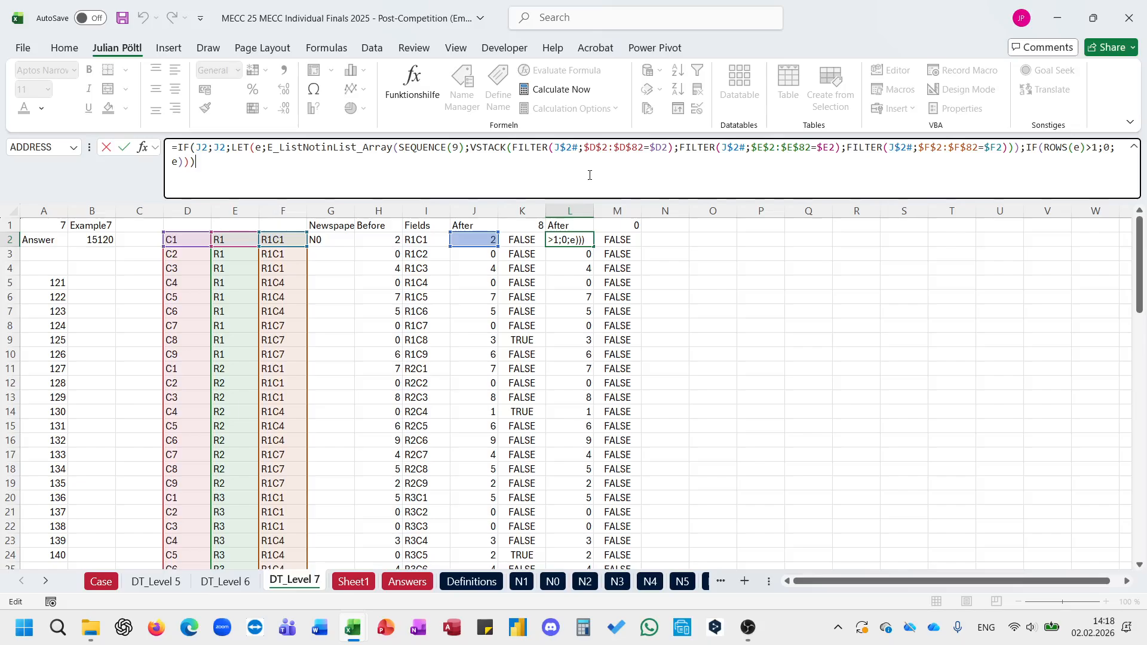
double_click(566, 148)
key("BackSpace")
left_click(481, 239)
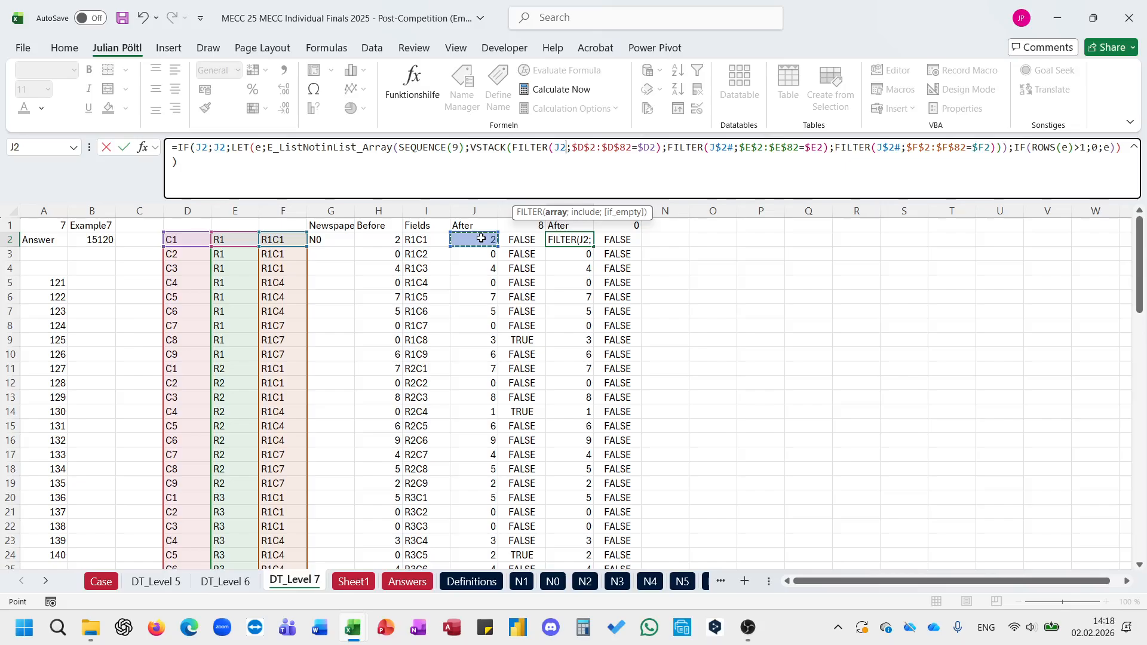
key("ctrl+shift+Down")
key("F4")
key("F4")
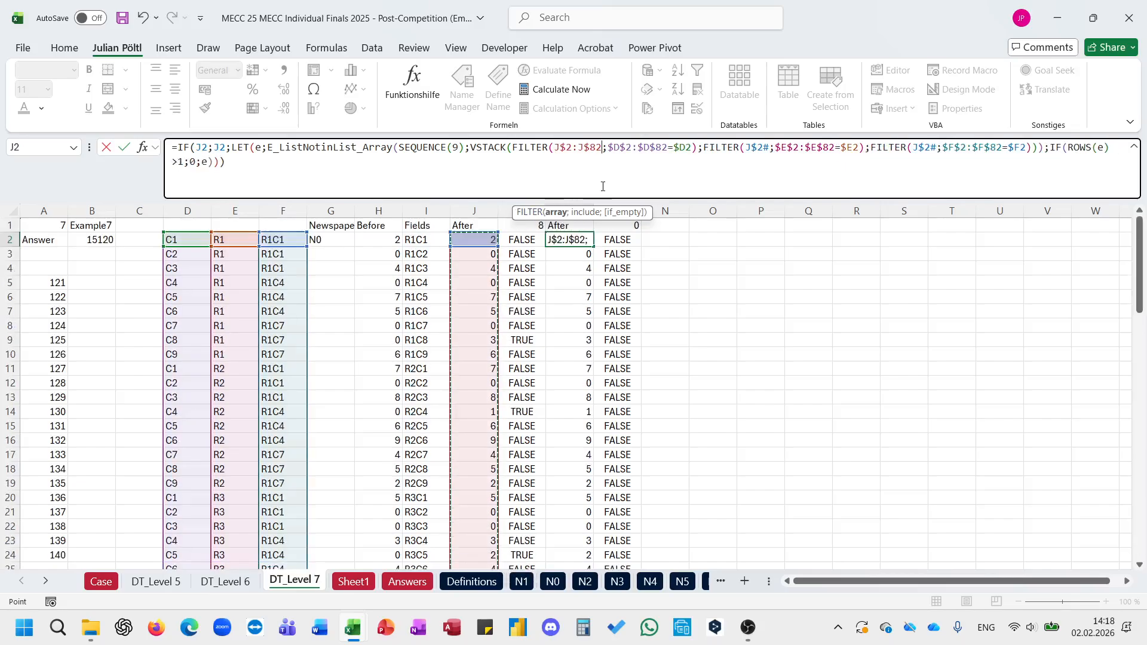
Step: Use J$2:J$82 in the other two FILTERs of L2 as well, and fill the corrected formula down to L82
double_click(579, 147)
key("ctrl+c")
double_click(771, 148)
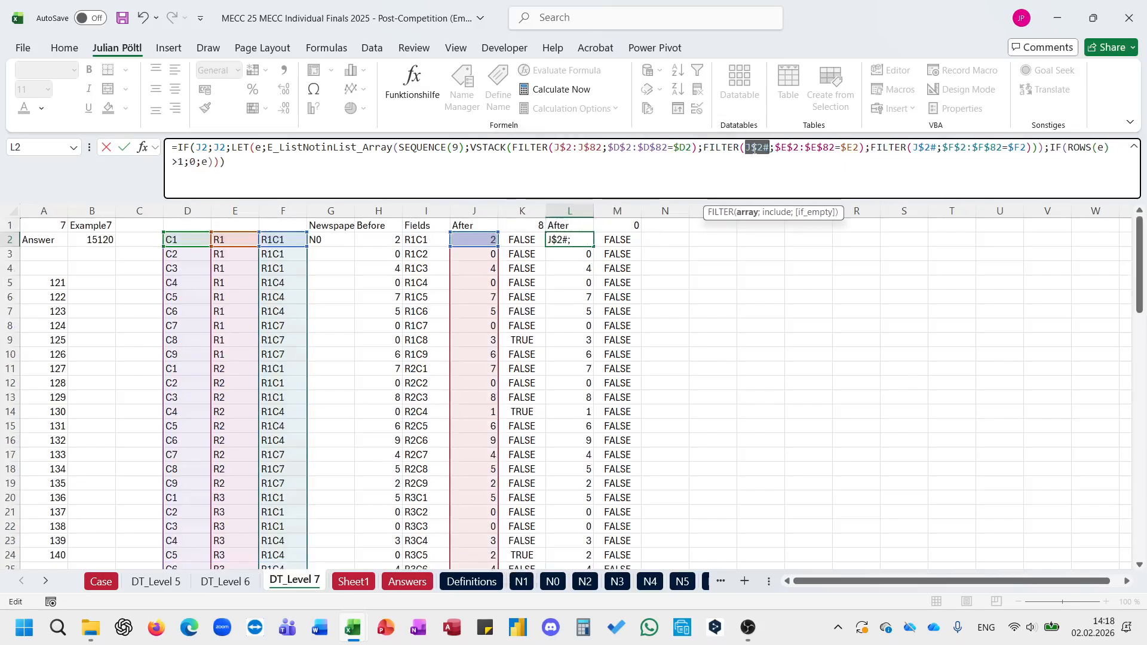
key("ctrl+v")
double_click(947, 148)
key("ctrl+v")
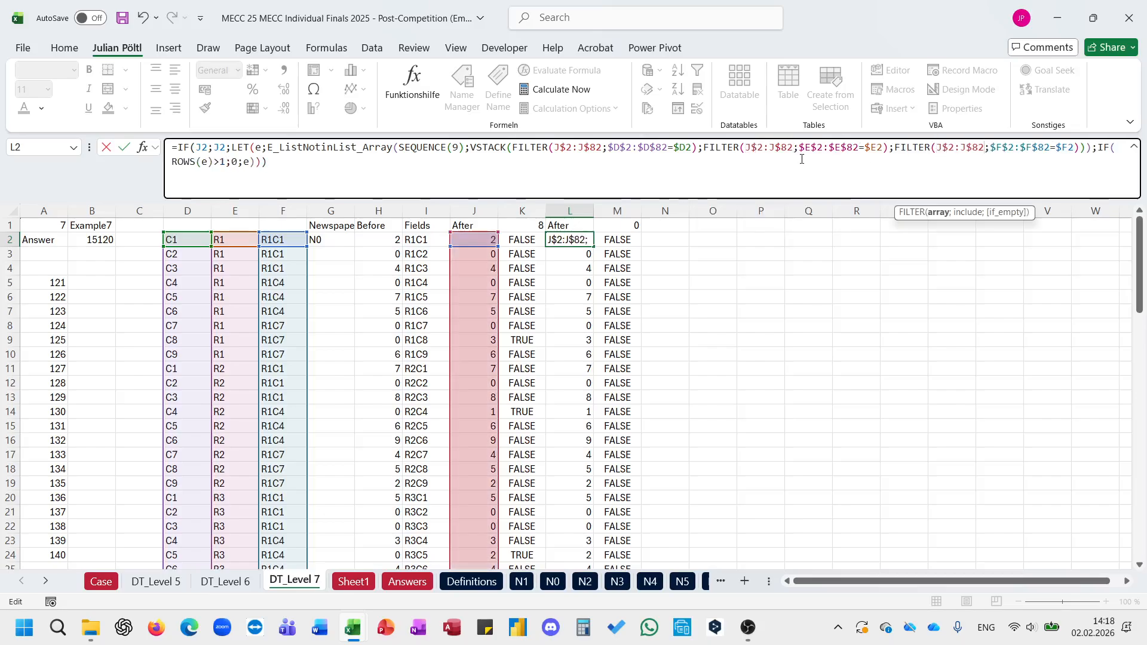
key("ctrl+Return")
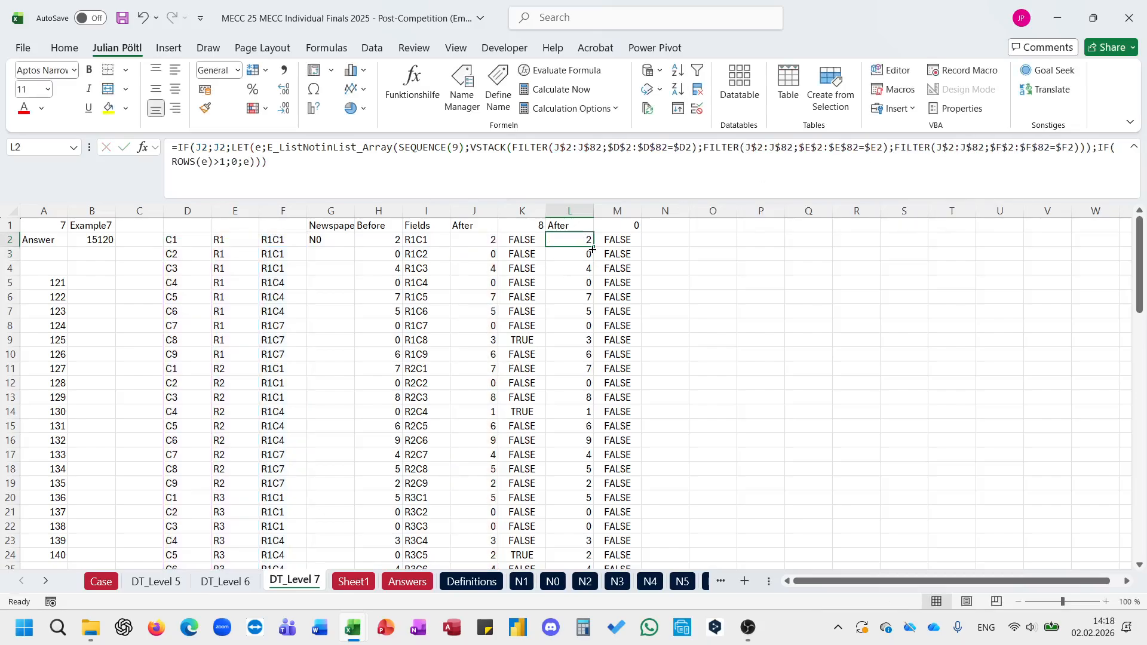
double_click(593, 249)
left_click(606, 231)
left_click(572, 226)
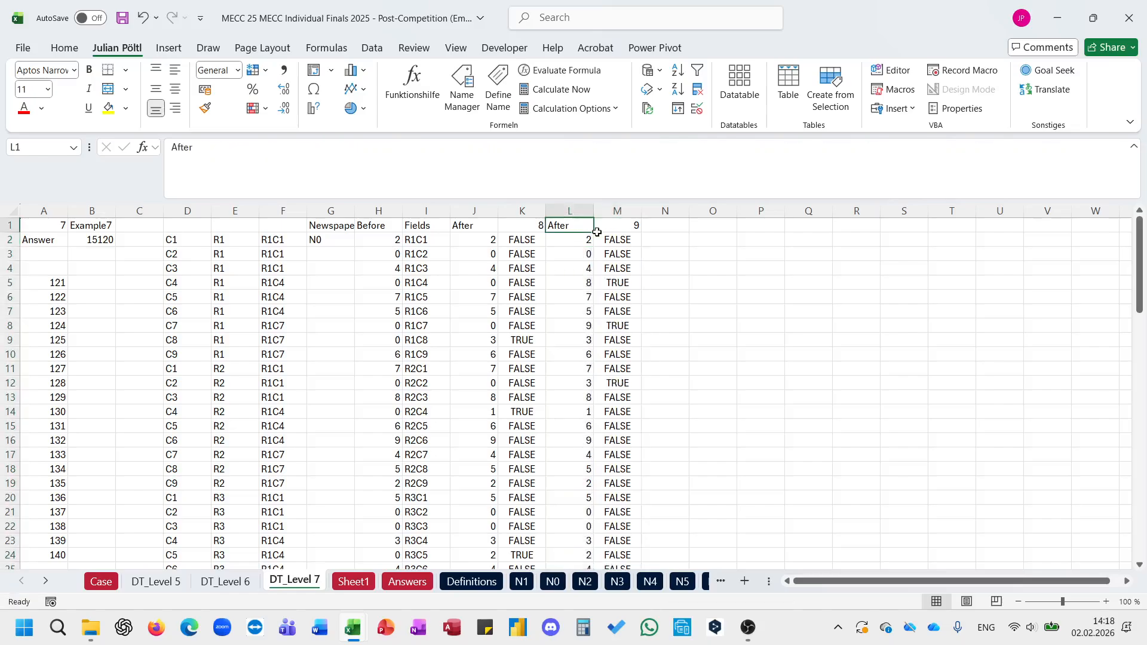
Step: Extend the After and comparison columns L1:M82 across to column BU, and review the changed-field counts per turn
left_click_drag(597, 232, 617, 240)
key("ctrl+shift+Down")
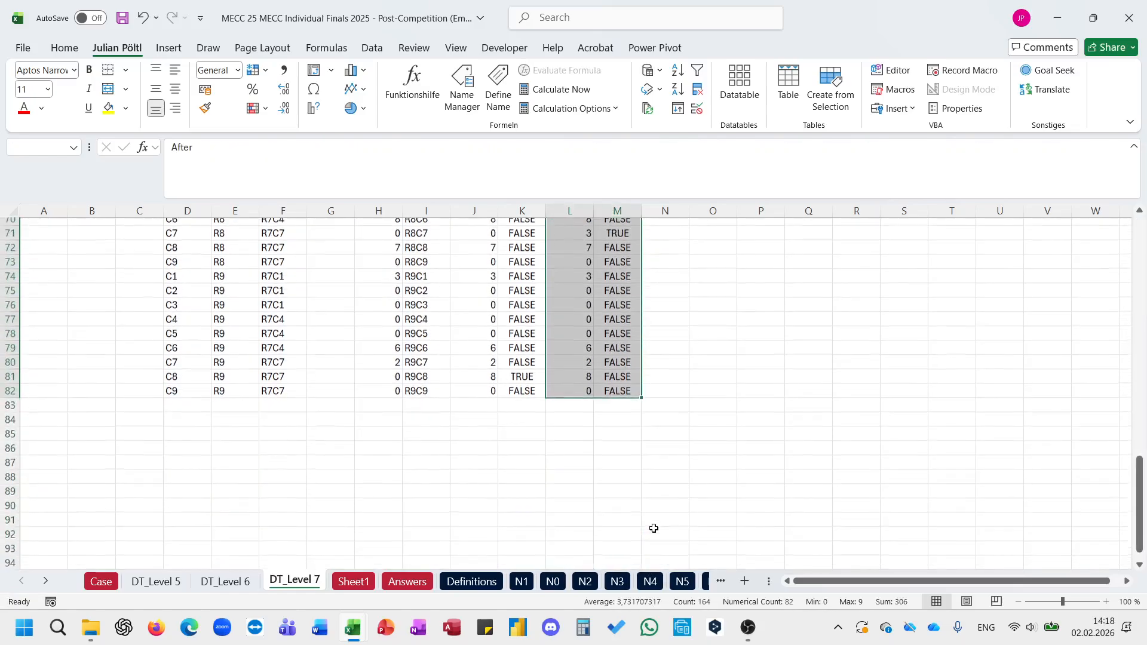
left_click_drag(643, 394, 1052, 388)
scroll(1004, 371, "up", 20)
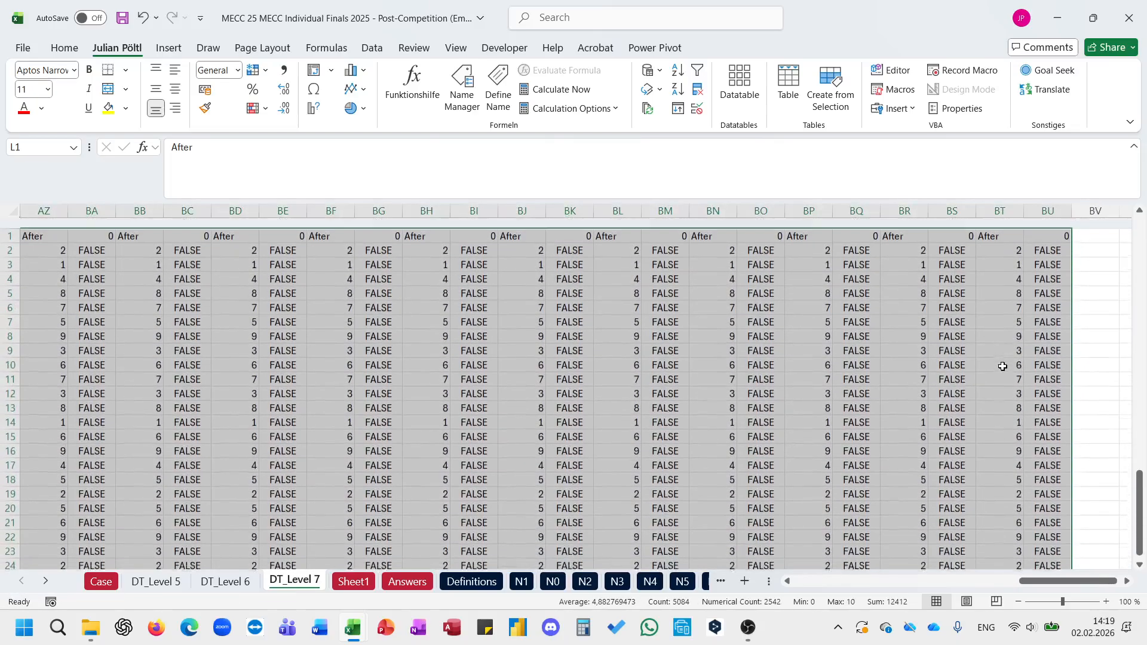
scroll(1004, 369, "left", 10)
scroll(1004, 367, "left", 3)
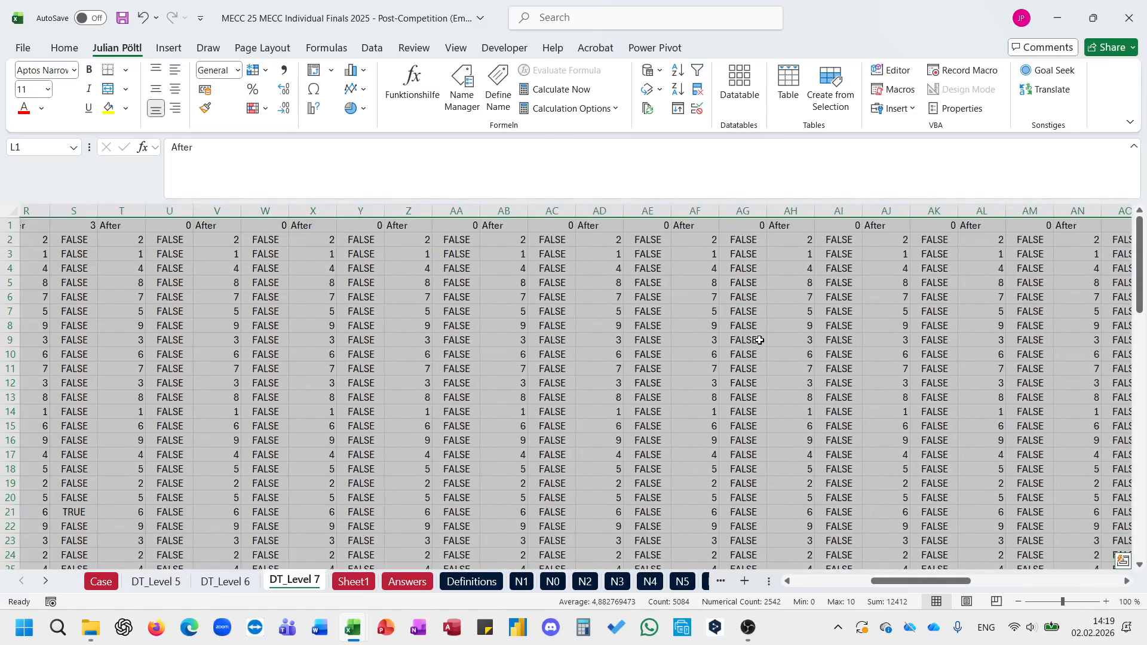
scroll(422, 365, "left", 9)
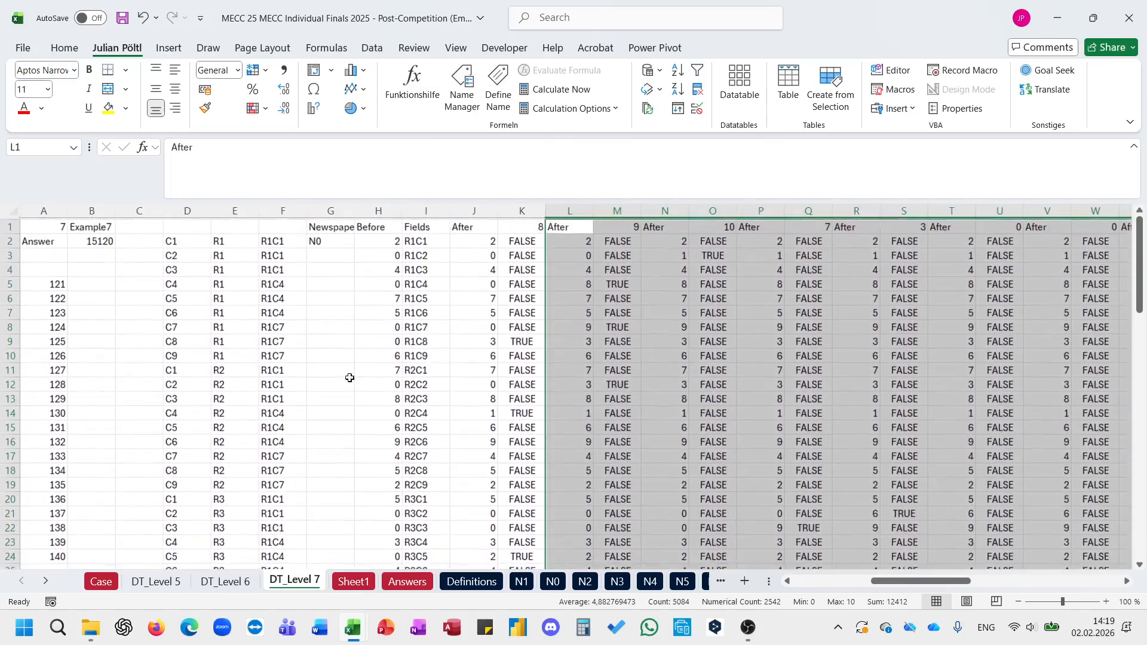
scroll(349, 378, "down", 7)
scroll(317, 379, "up", 7)
Step: Start a formula in B4 with TOCOL around a FILTER of the header range J1:BU1
left_click(103, 271)
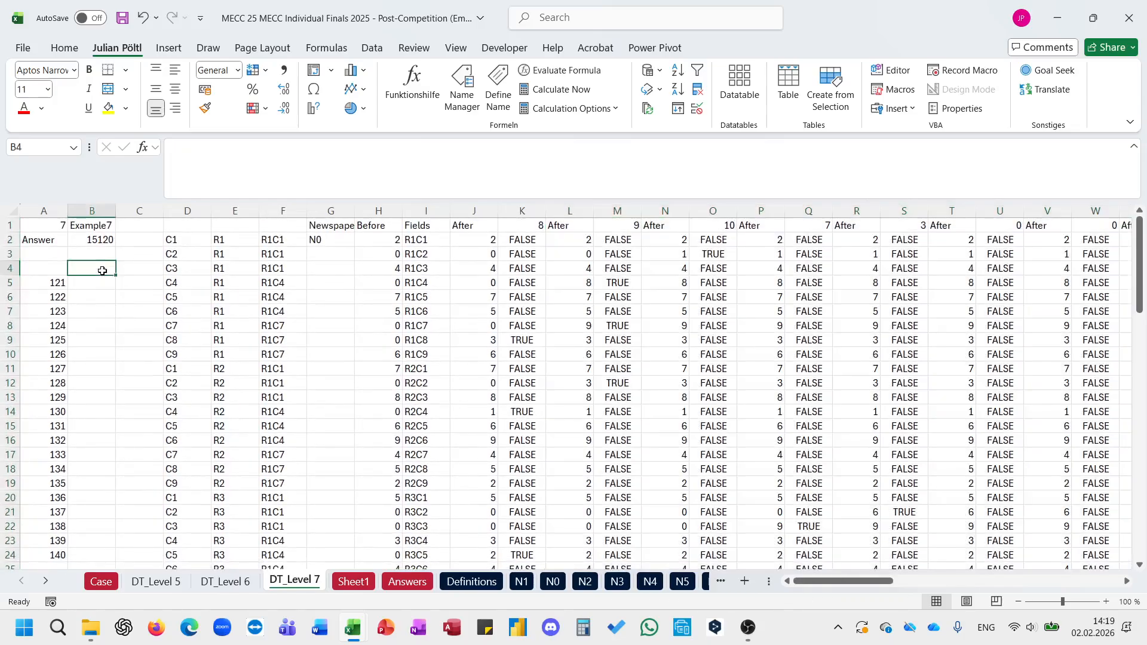
type("=TOCOL(")
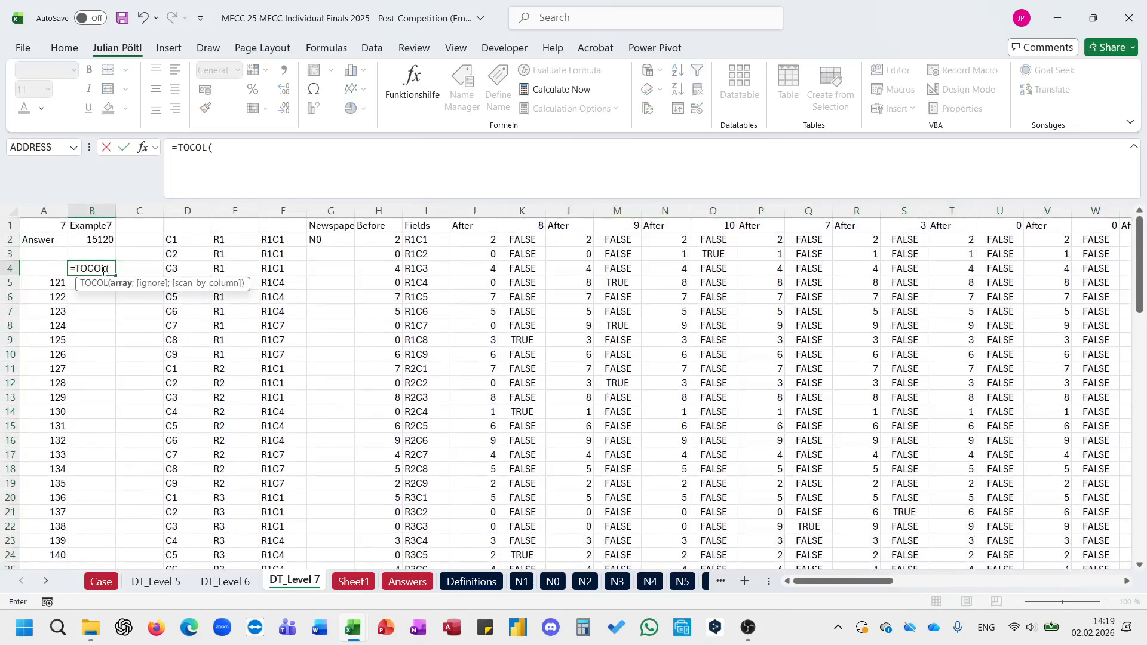
type("FILTER(")
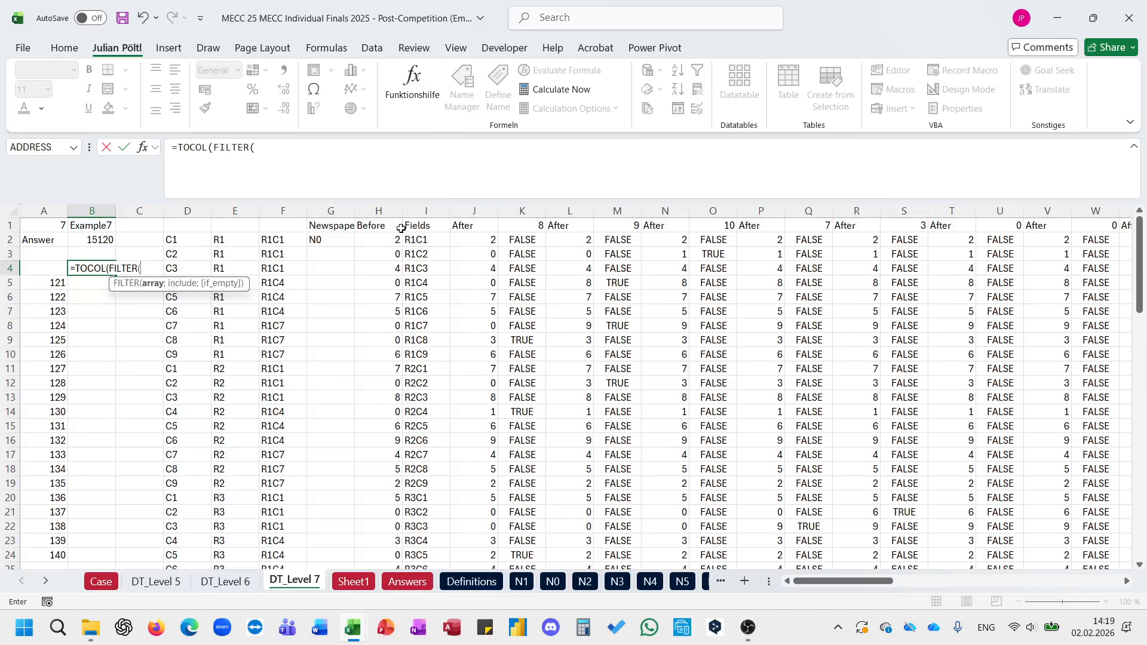
left_click(457, 225)
key("ctrl+shift+Right")
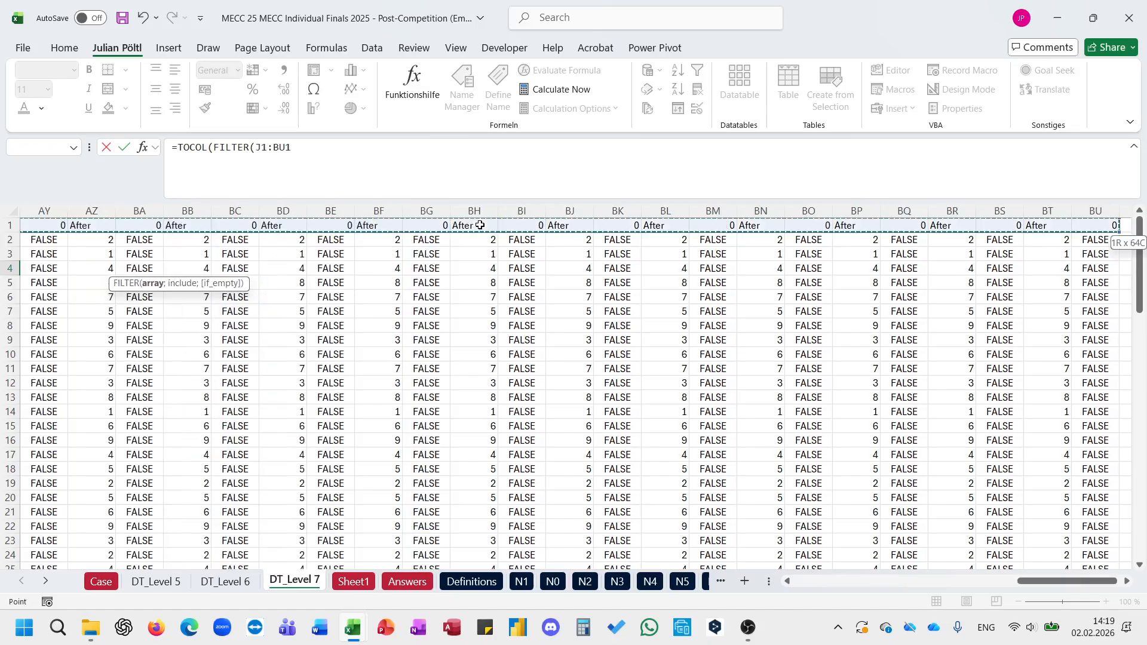
type(");")
key("BackSpace")
key("BackSpace")
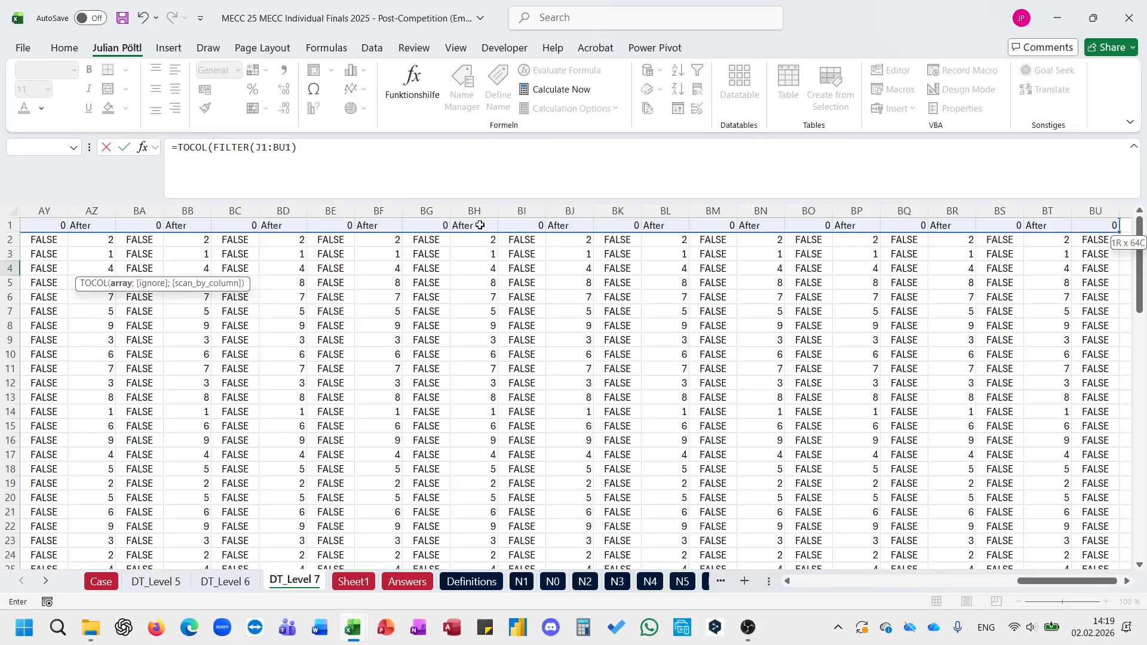
Step: Add ISNUMBER(J1:BU1) as the FILTER's include condition in the B4 formula
type(";isn")
key("Tab")
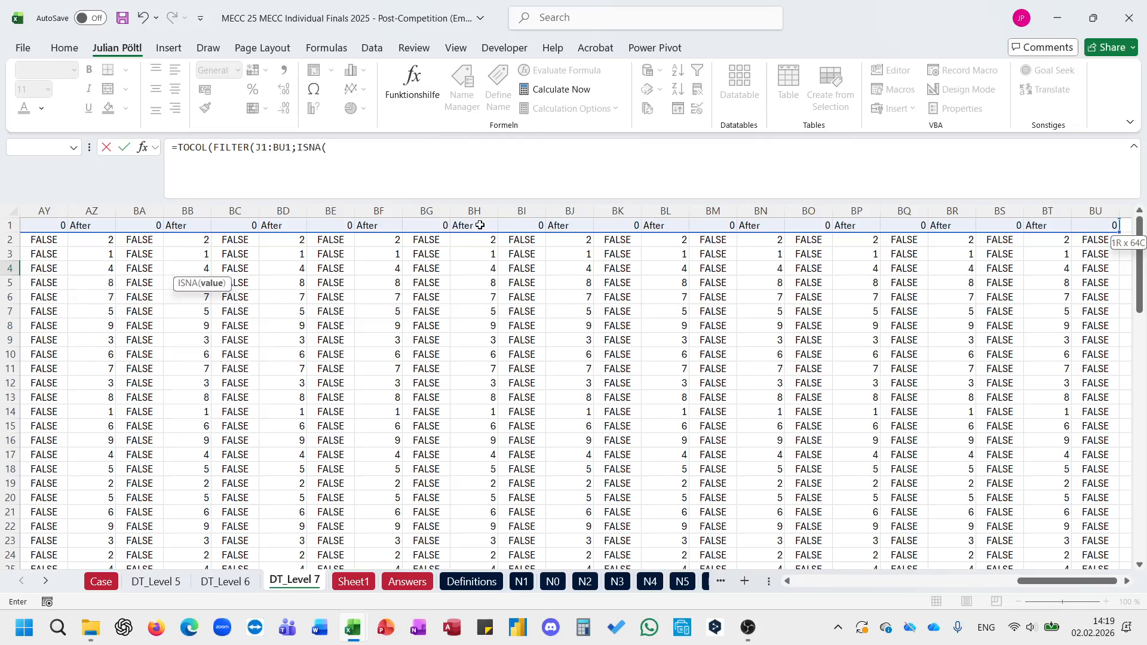
key("BackSpace")
key("BackSpace")
key("BackSpace")
type("nu")
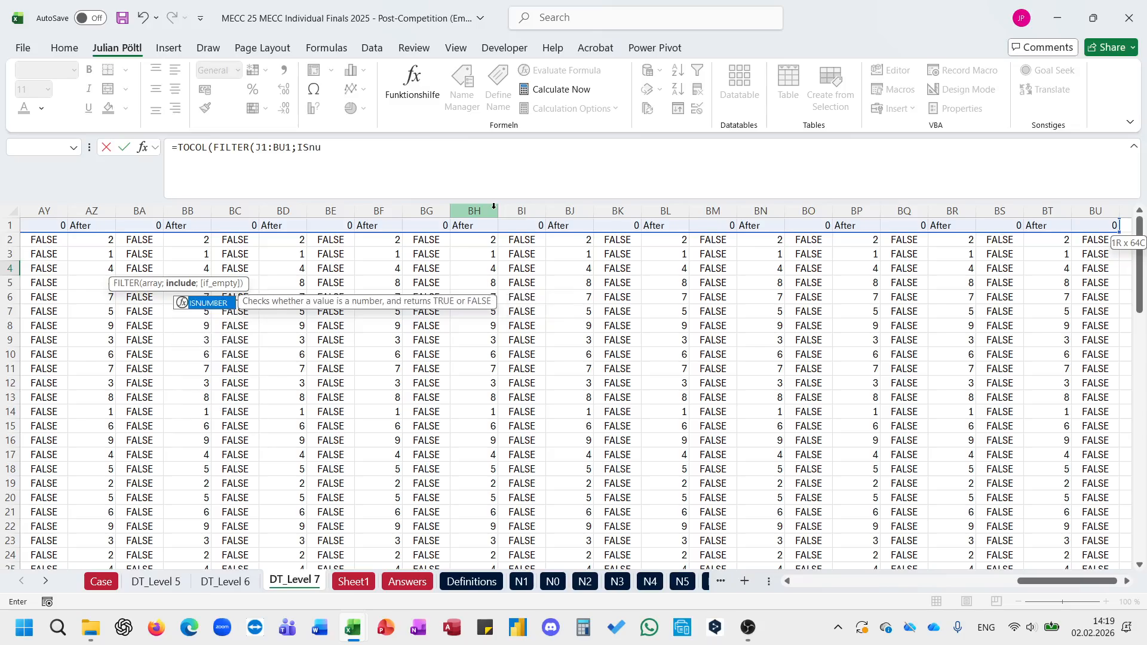
key("Tab")
double_click(287, 148)
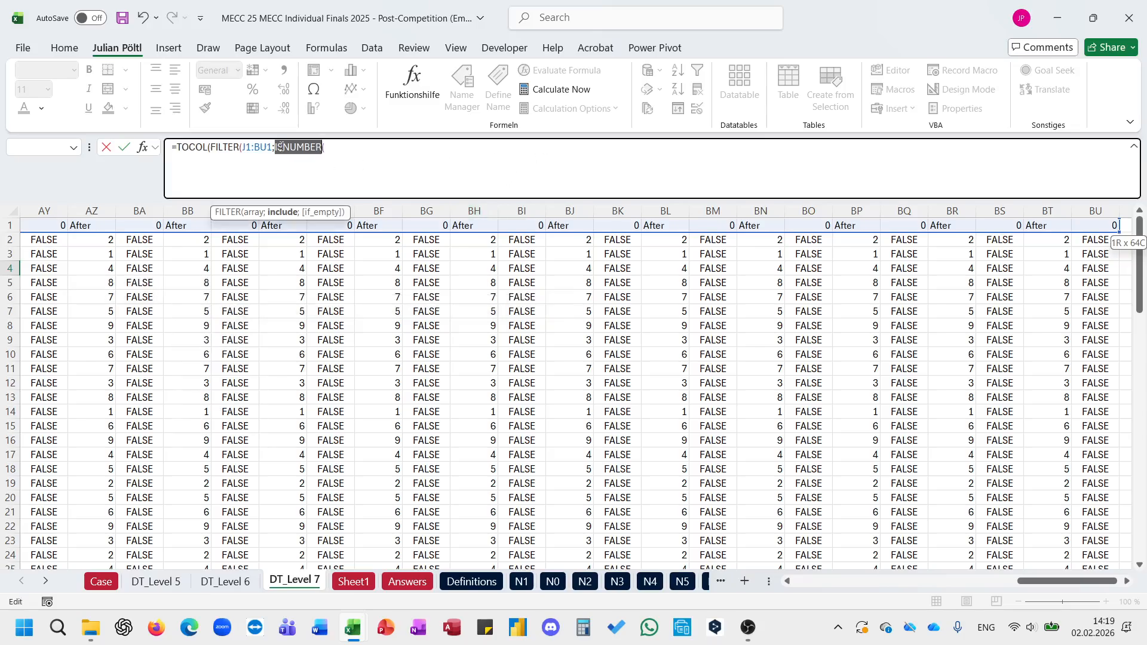
double_click(263, 148)
key("ctrl+c")
left_click(365, 150)
key("ctrl+v")
type(")")
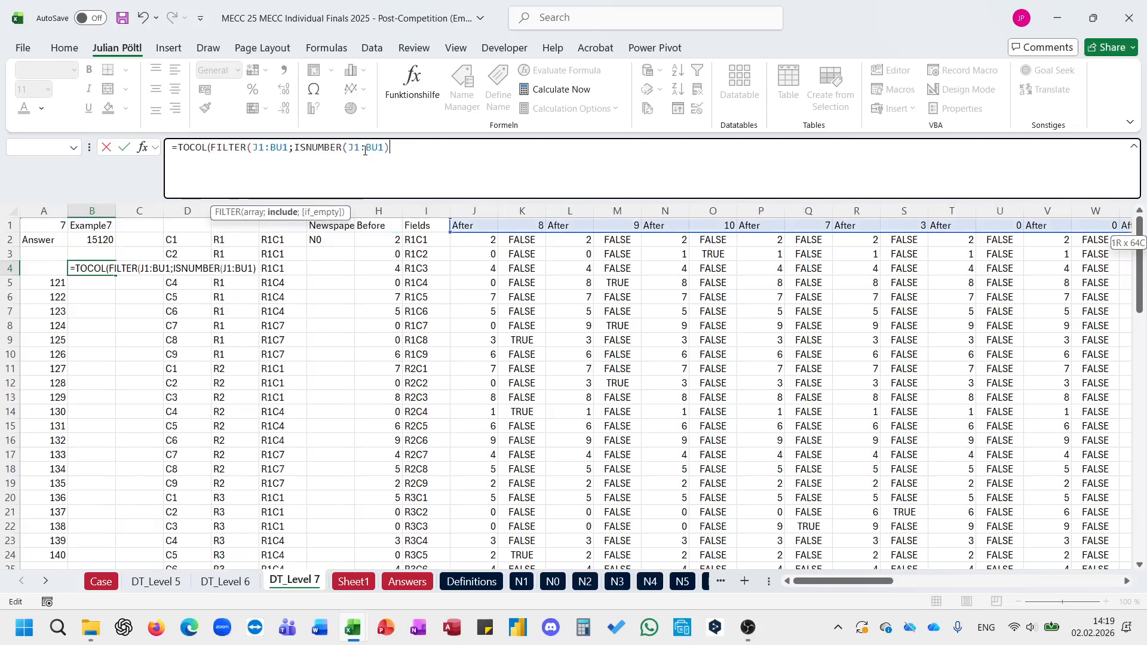
type("*(")
Step: Multiply the include condition by (J1:BU1>0) and enter the B4 formula to list the nonzero per-turn counts
key("ctrl+v")
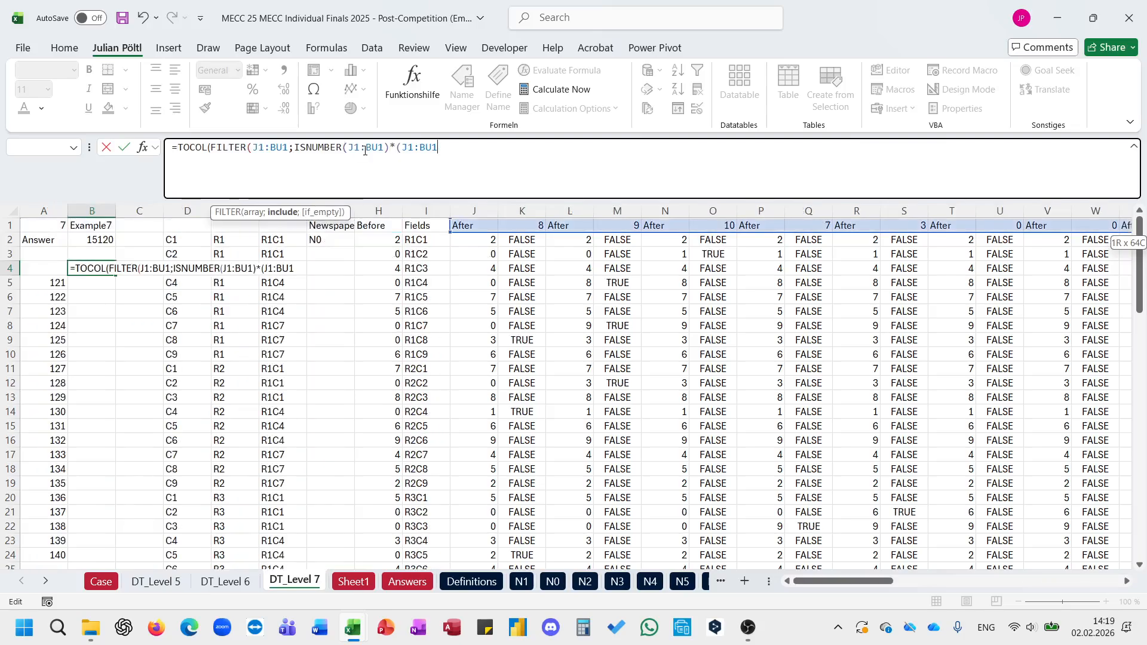
type(">0)))")
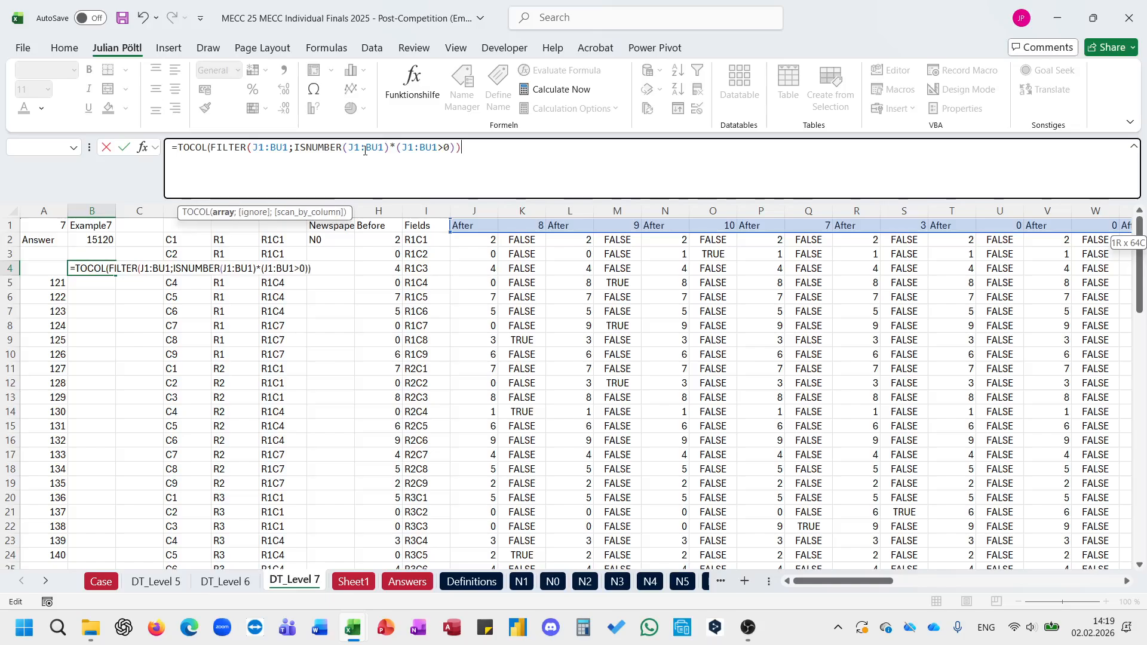
key("ctrl+Return")
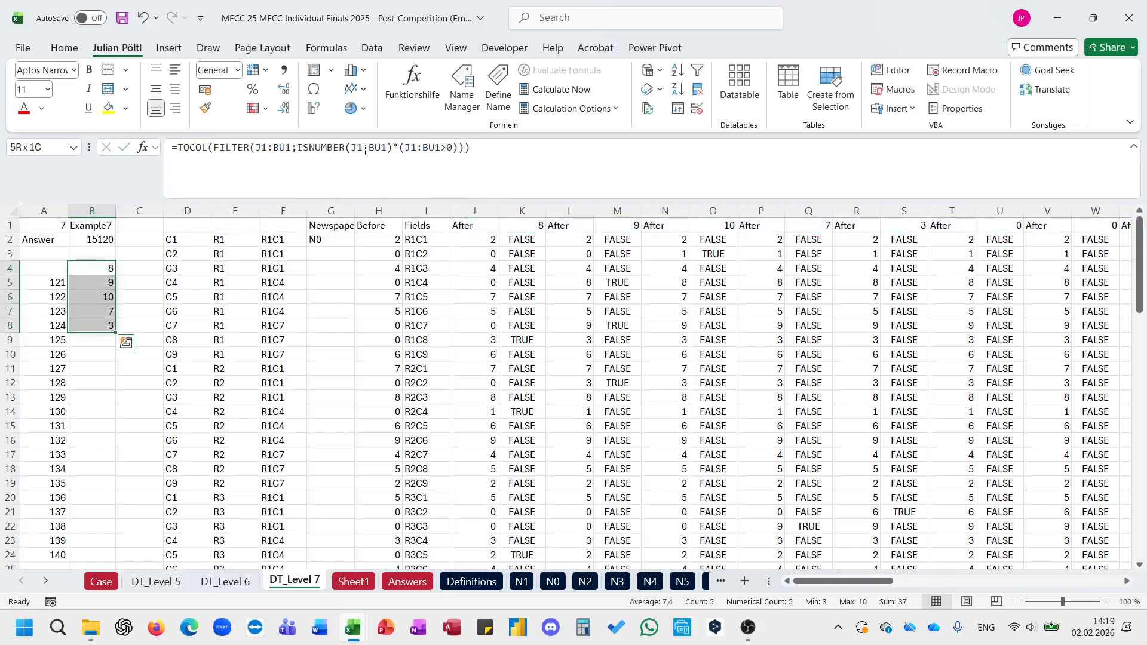
Step: Wrap the TOCOL formula in B4 in PRODUCT to multiply the per-turn counts
left_click(177, 146)
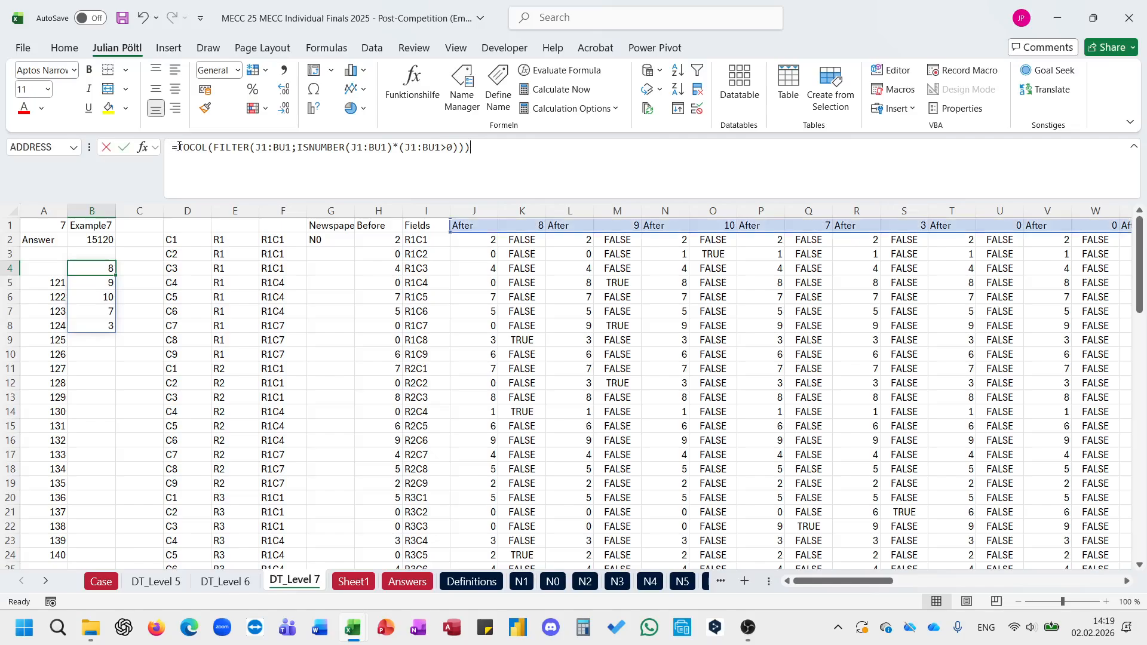
type("pro")
key("Tab")
key("End")
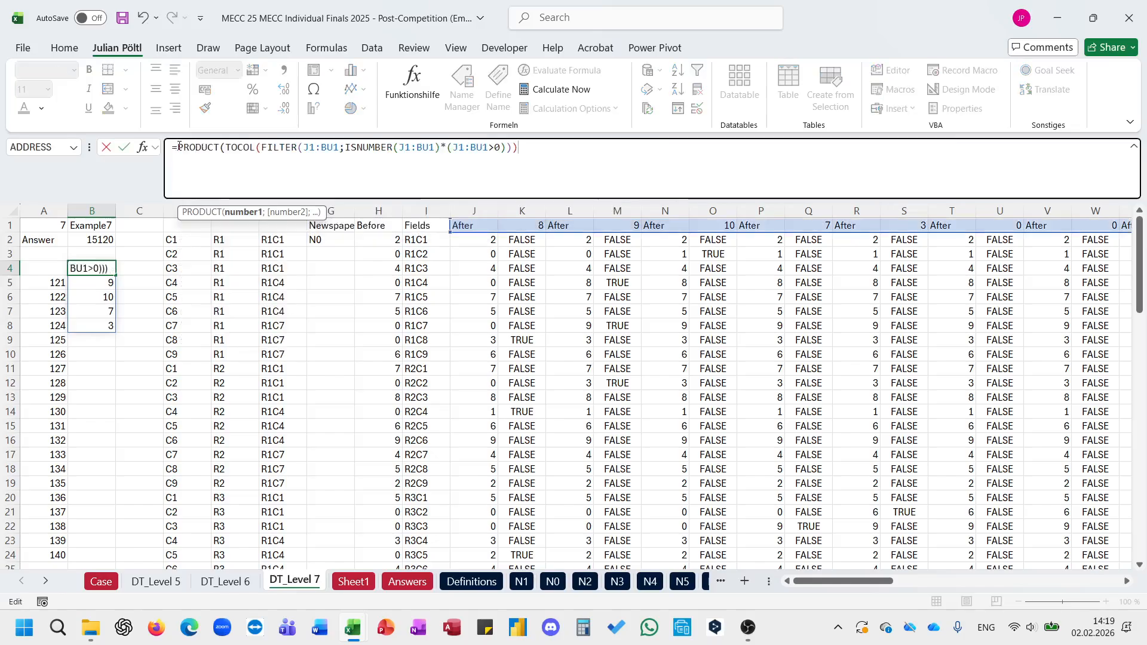
type(")")
key("ctrl+Return")
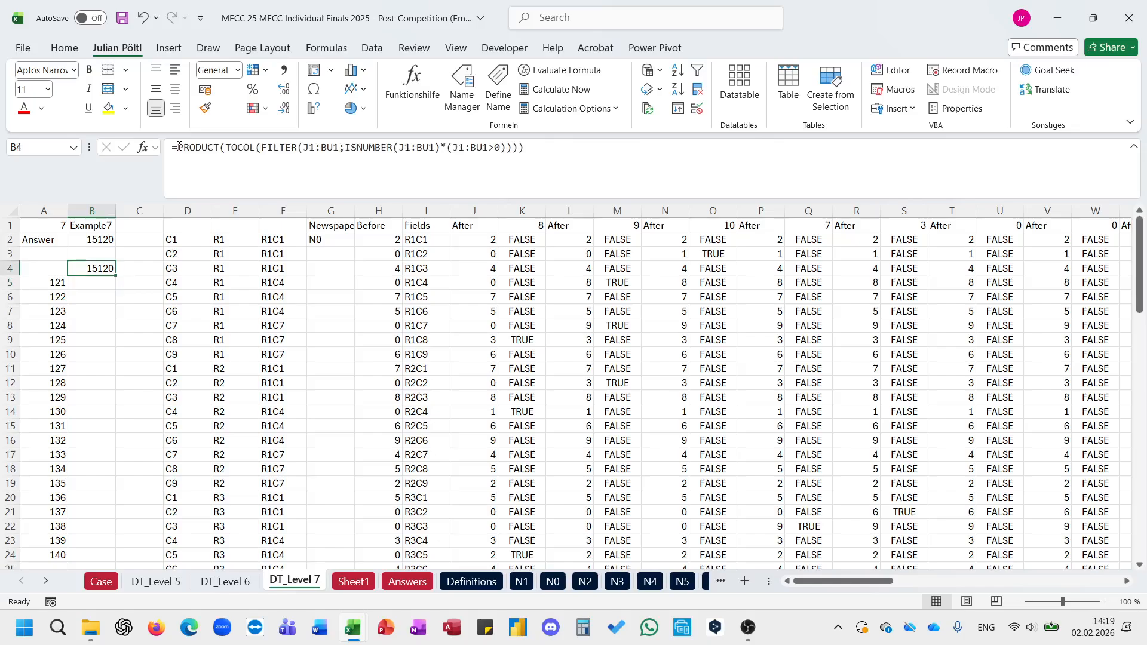
Step: Run the game macro for games 121 to 140, with A1 and B4 as the requested cell references
key("ctrl+shift+d")
type("121")
key("Return")
type("140")
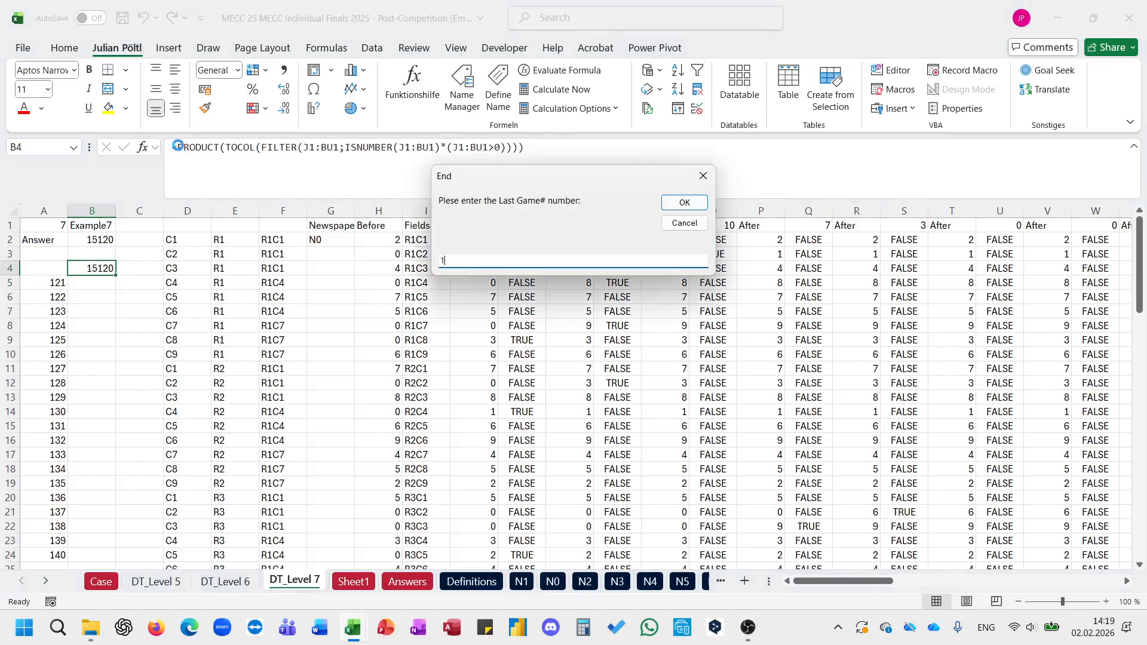
key("Return")
type("a1")
key("Return")
type("b4")
key("Return")
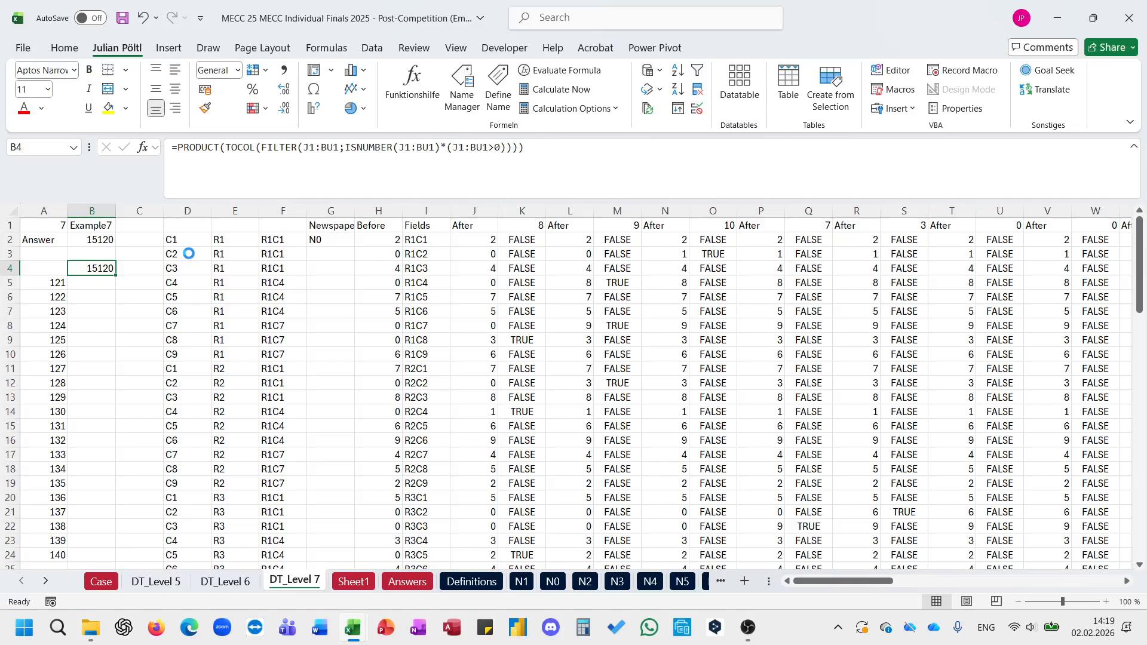
Step: Copy the calculated results for games 121 to 140 into the Level 7 answer cells on the Case sheet, starting at game 121
key("Return")
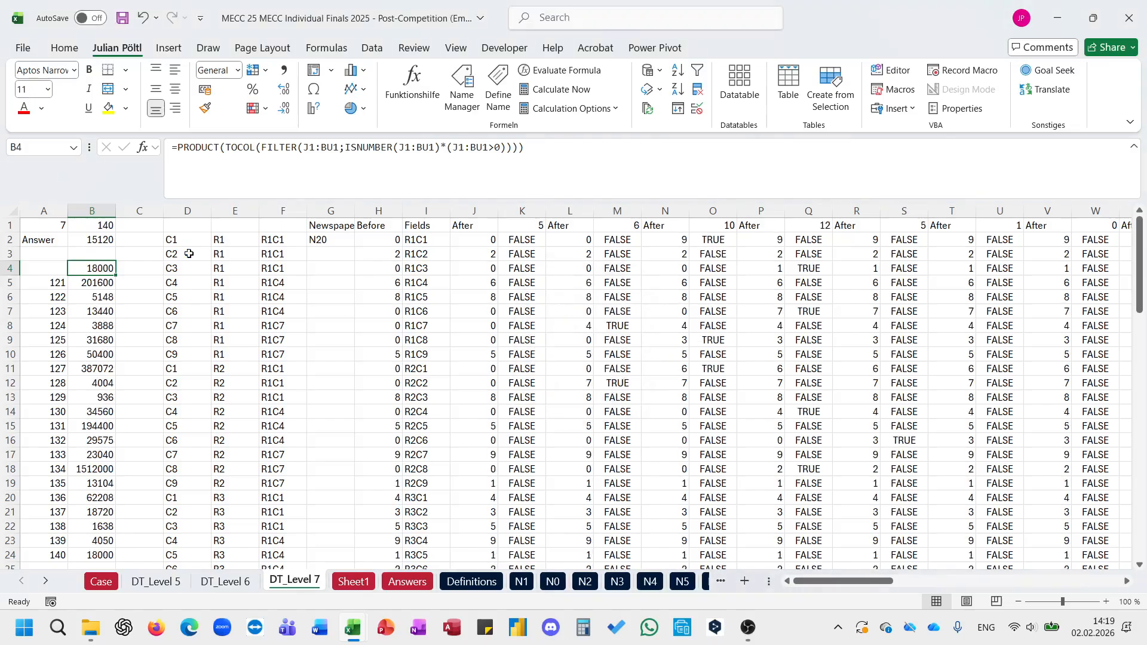
key("Down")
key("ctrl+shift+Down")
key("ctrl+c")
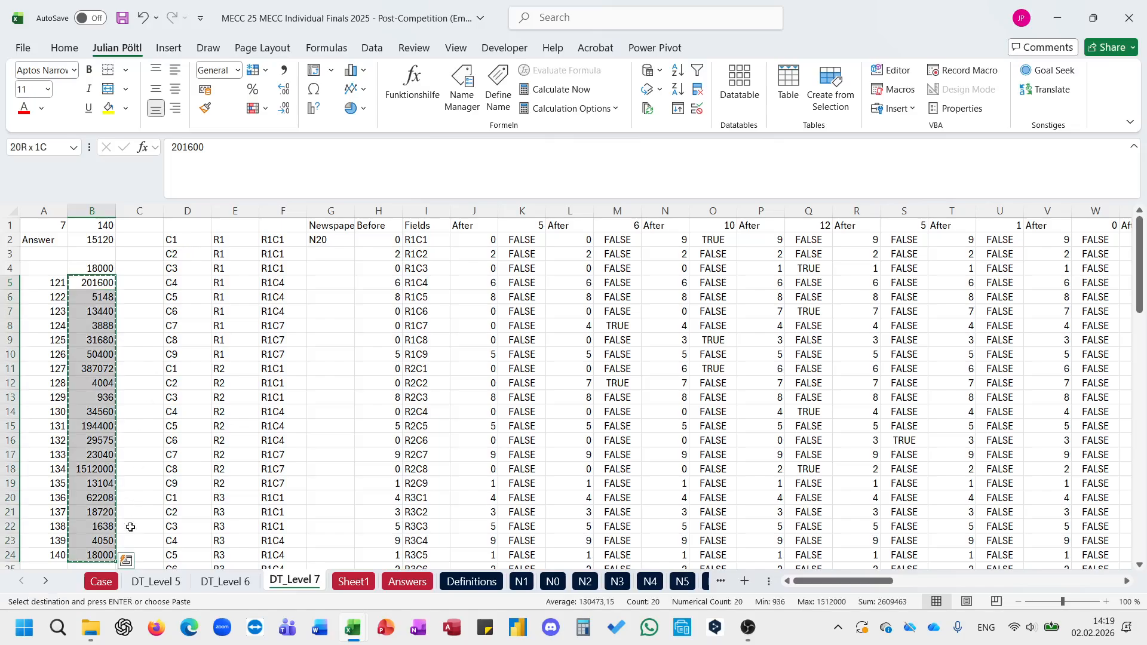
left_click(107, 578)
left_click(217, 495)
key("ctrl+v")
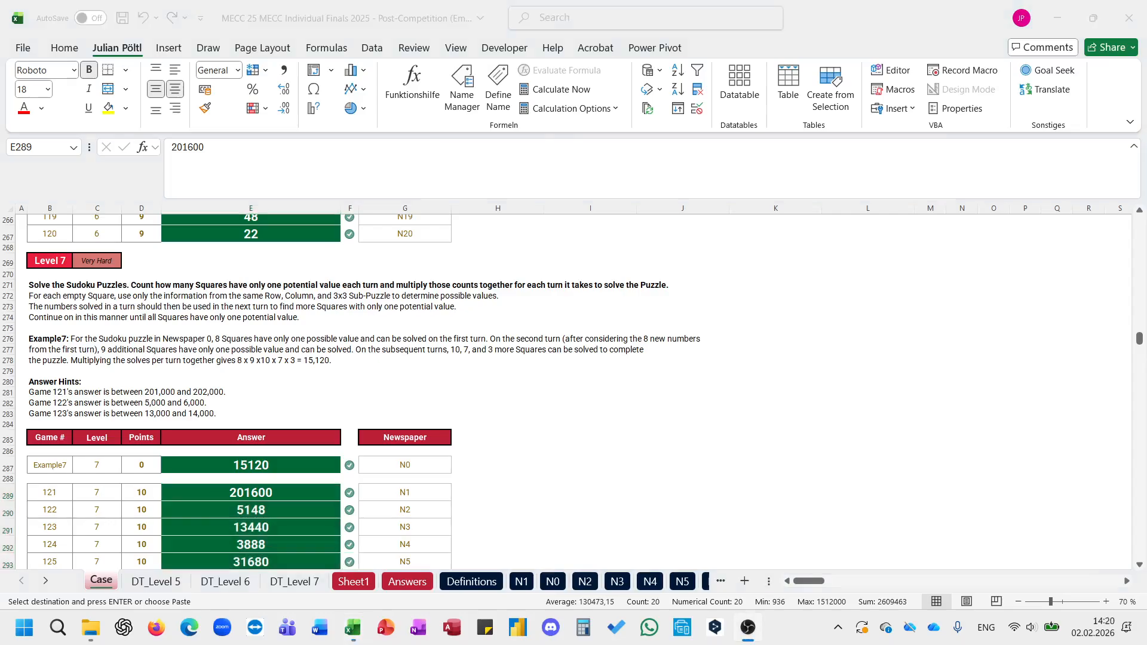
Step: Examine the Bonus 1 question on the Case sheet and how the difficulty is written in the puzzle title on sheet N1
left_click(1054, 366)
scroll(692, 428, "up", 20)
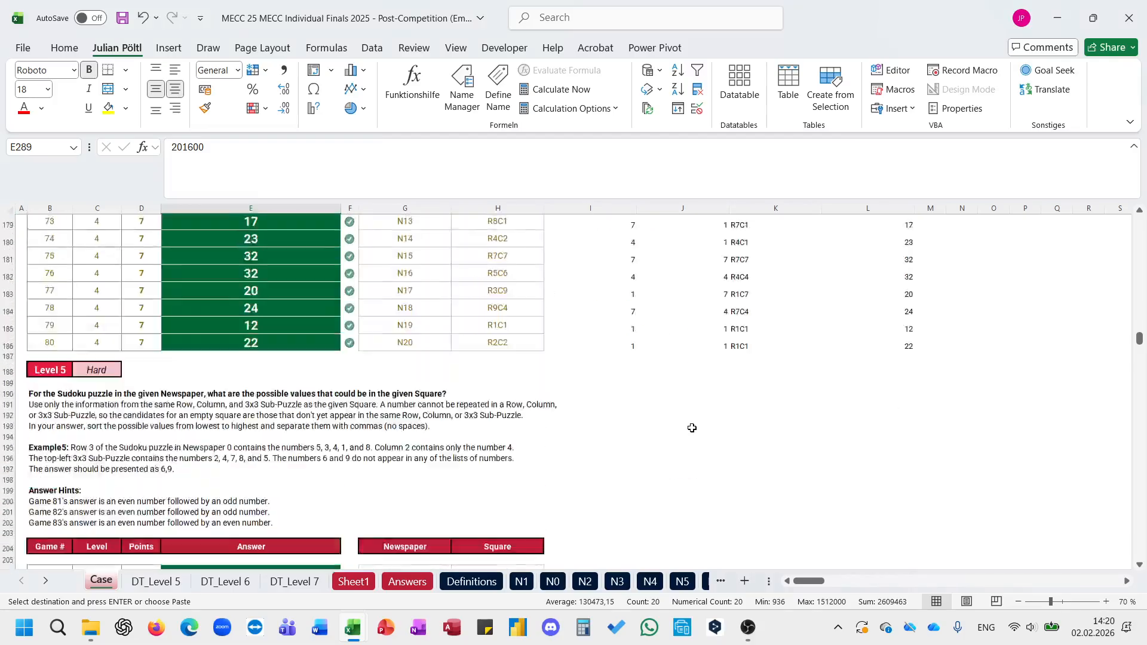
scroll(692, 428, "up", 10)
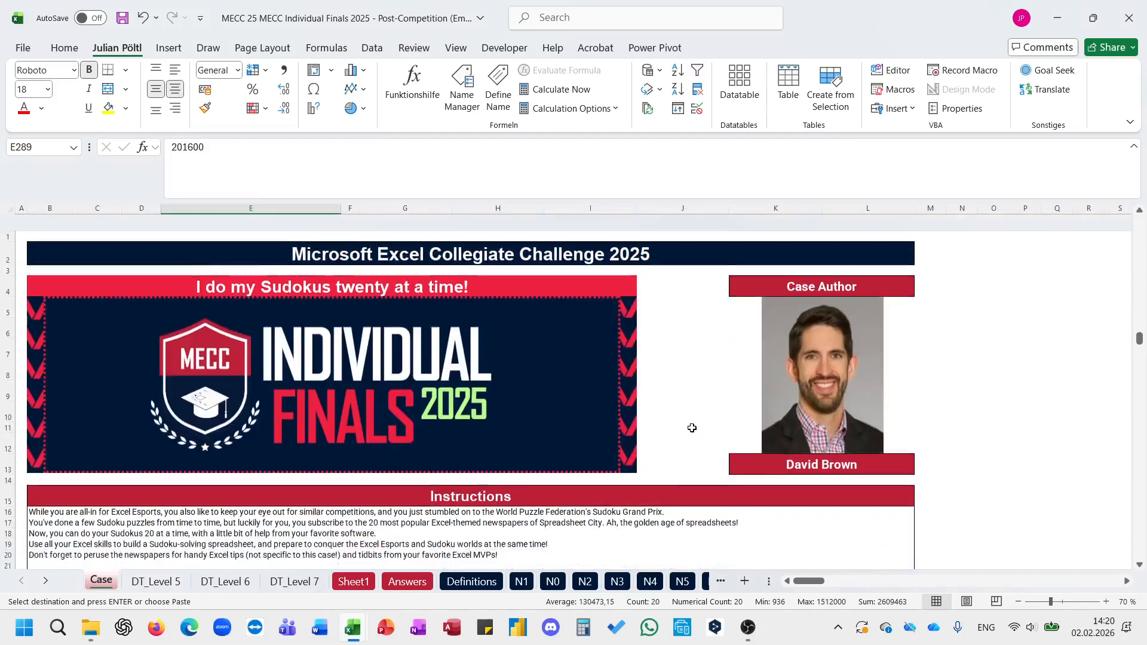
scroll(692, 428, "down", 5)
left_click(619, 367)
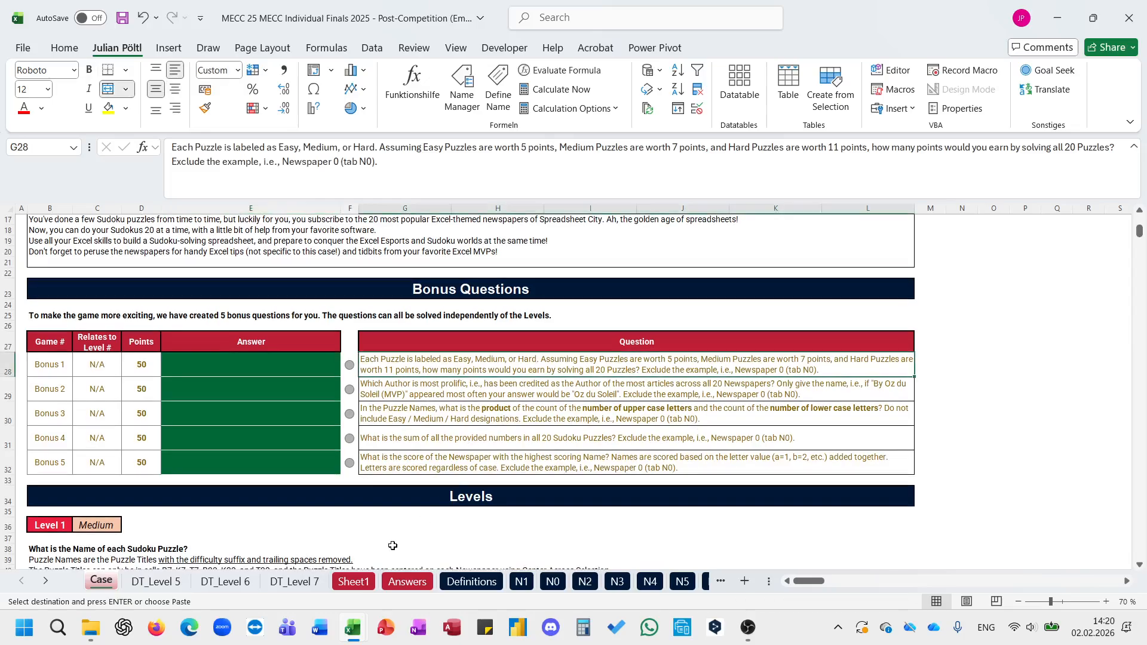
left_click(463, 582)
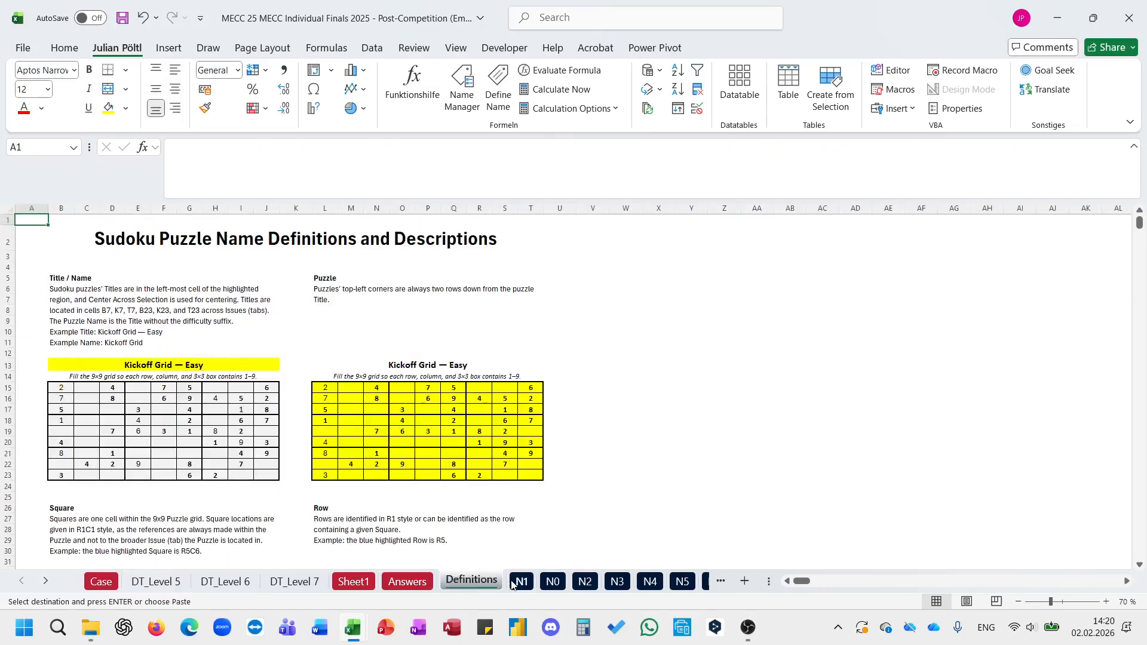
left_click(520, 582)
left_click(89, 295)
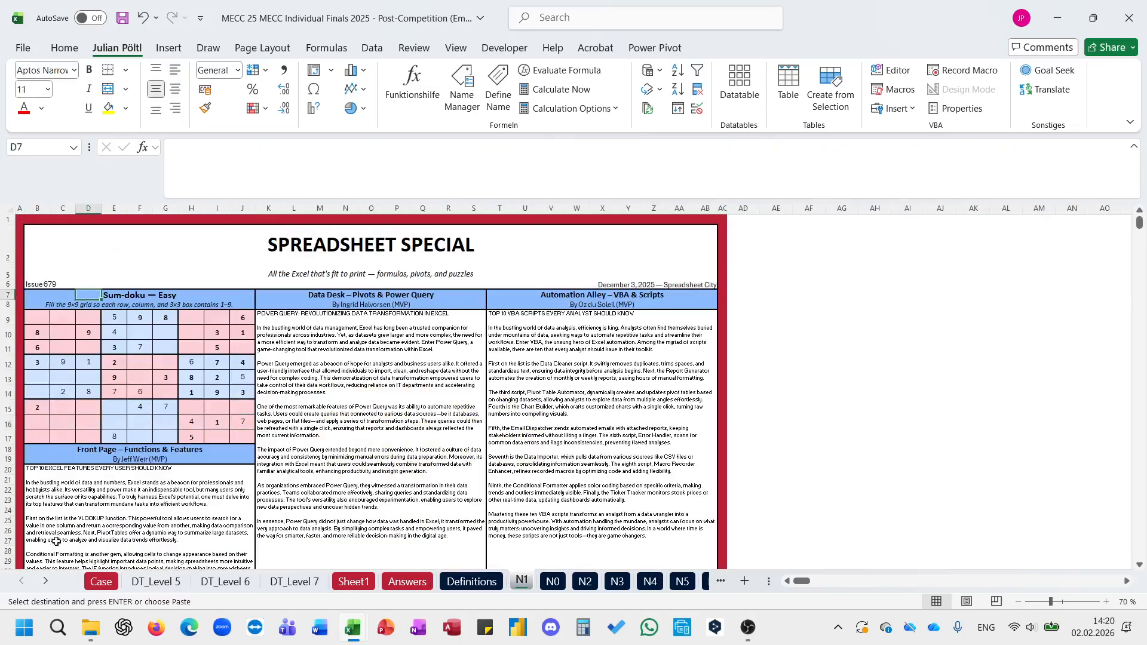
Step: On the Case sheet, adapt the I53 formula in J53 to =TEXTAFTER(L_Indirect_Easy(G53;H53);" — ") to extract the puzzle's difficulty
left_click(91, 584)
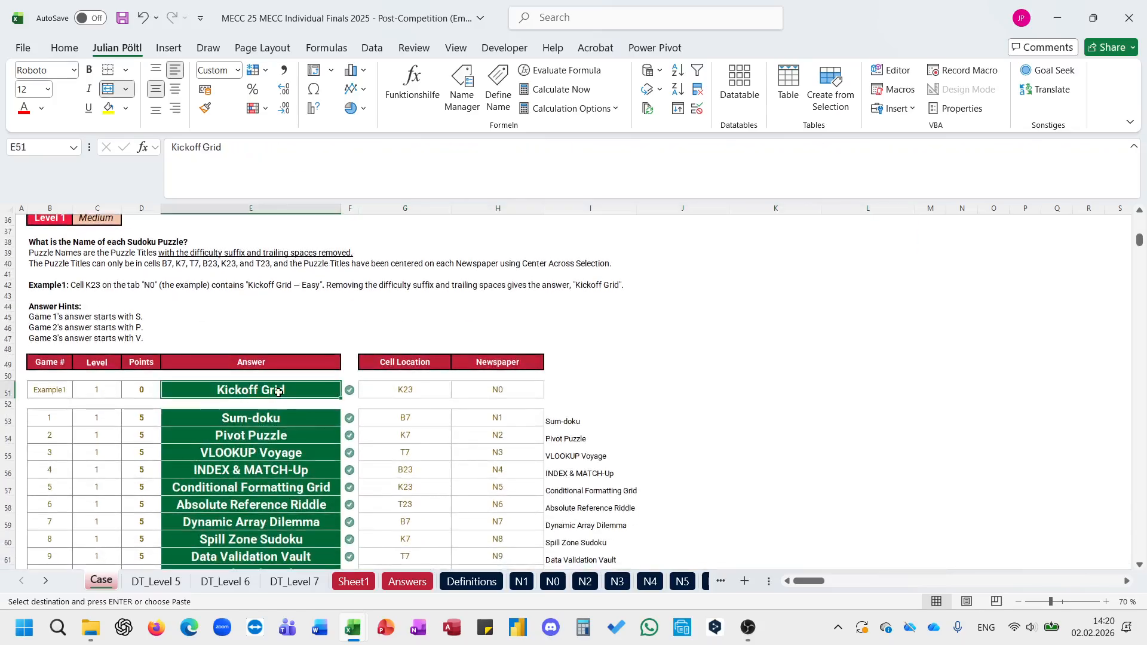
left_click(595, 418)
left_click(382, 163)
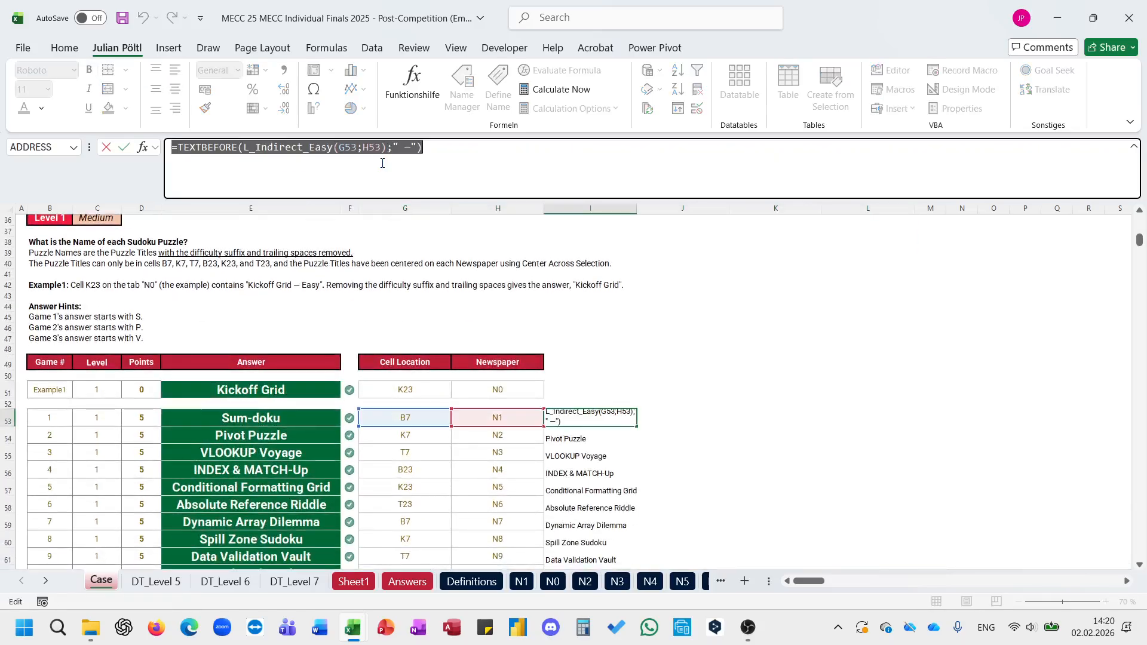
key("Tab")
left_click(383, 163)
key("ctrl+v")
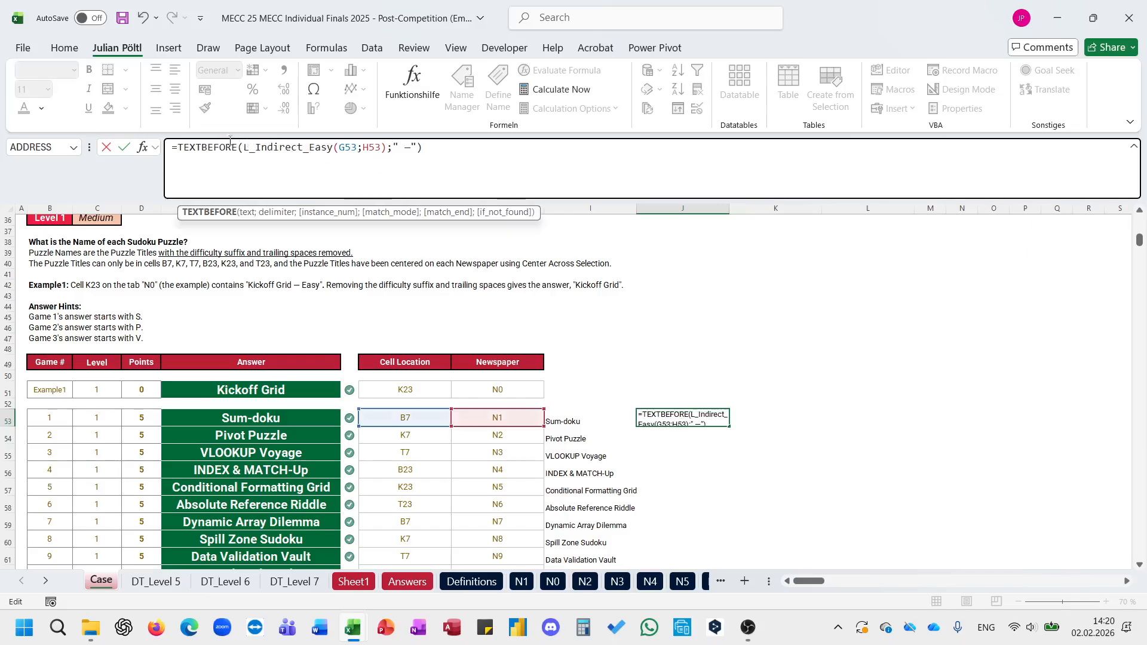
double_click(230, 143)
type("TEXTAFTER")
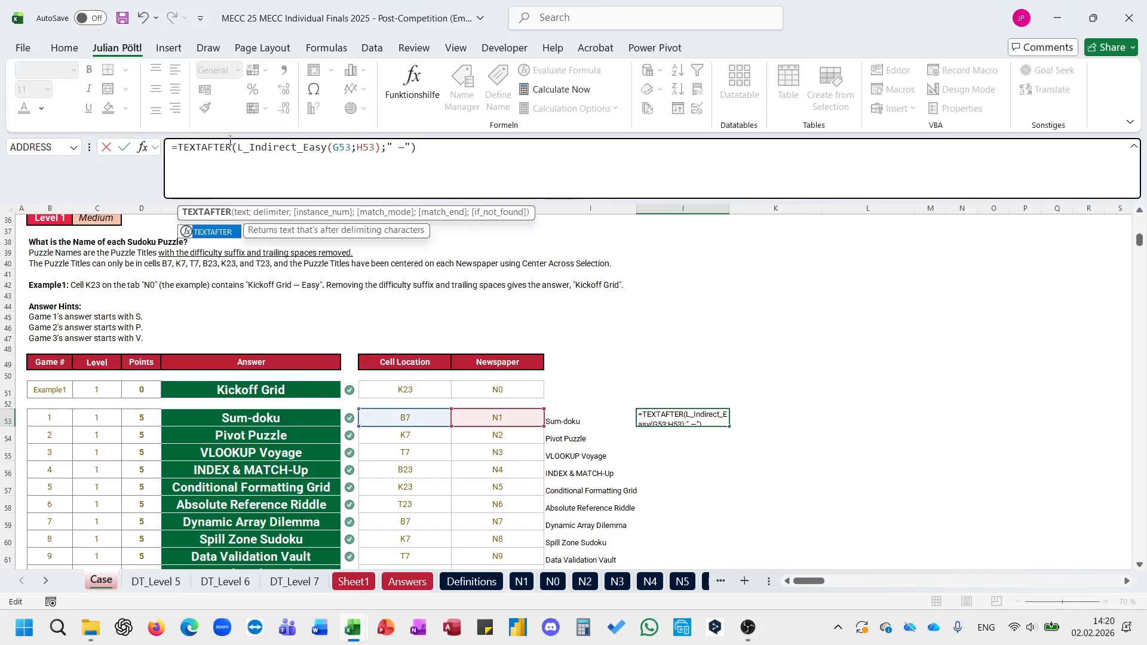
left_click(405, 150)
key("Return")
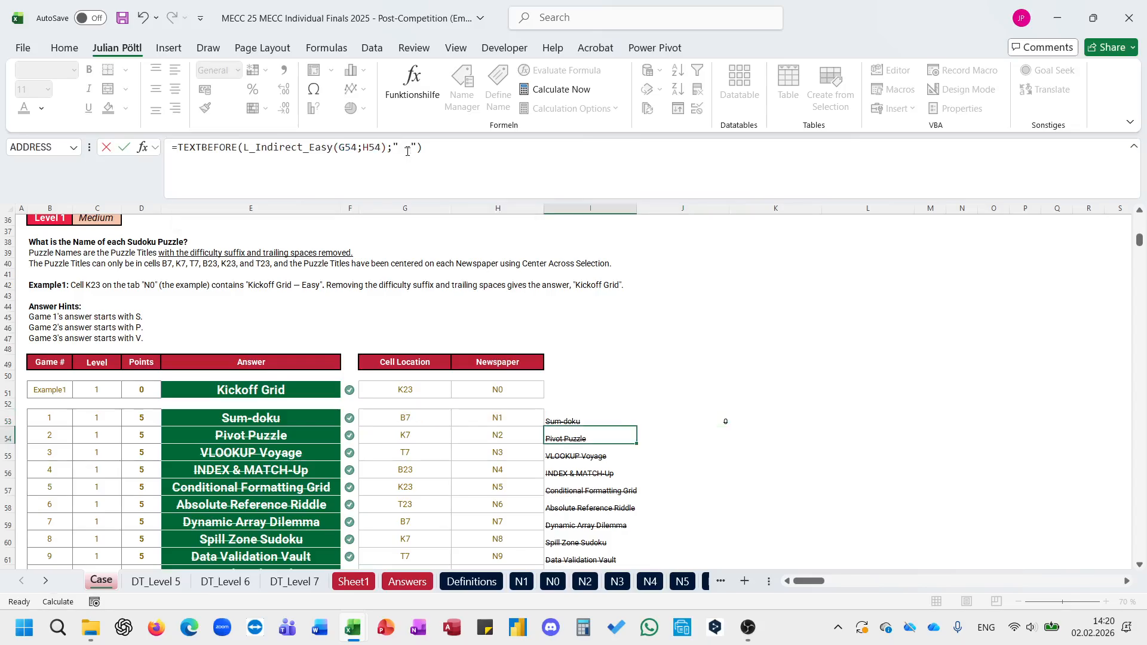
type("\\")
key("Up")
key("Right")
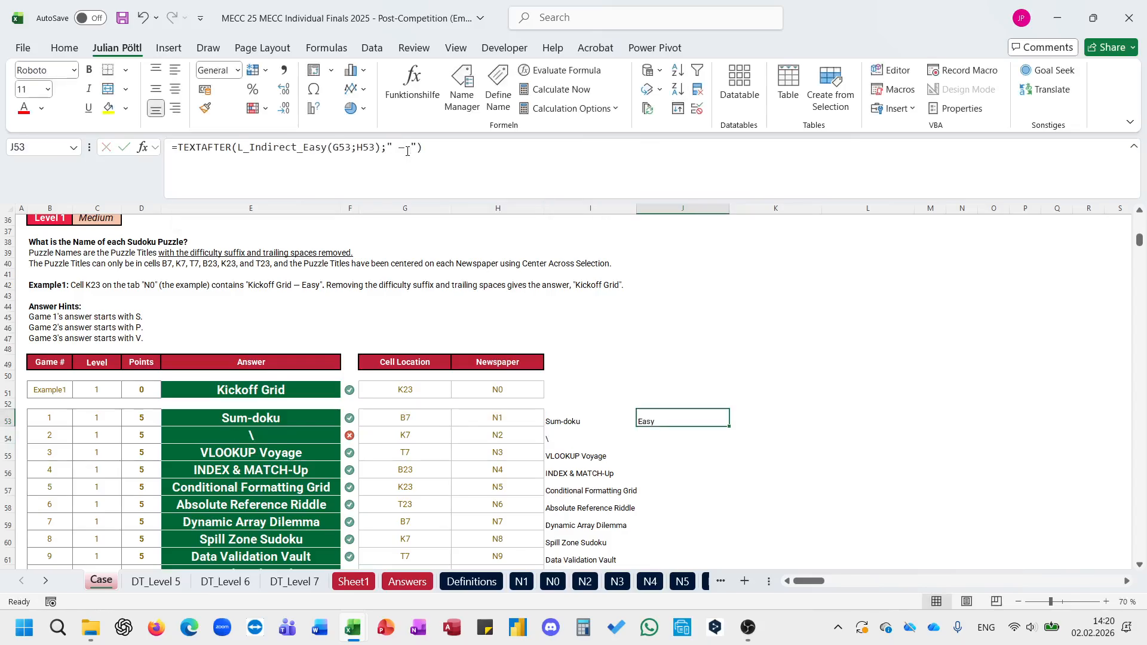
key("ctrl+z")
Step: Fill the difficulty formula in J53 down through J72 for all 20 puzzles
key("Up")
key("Right")
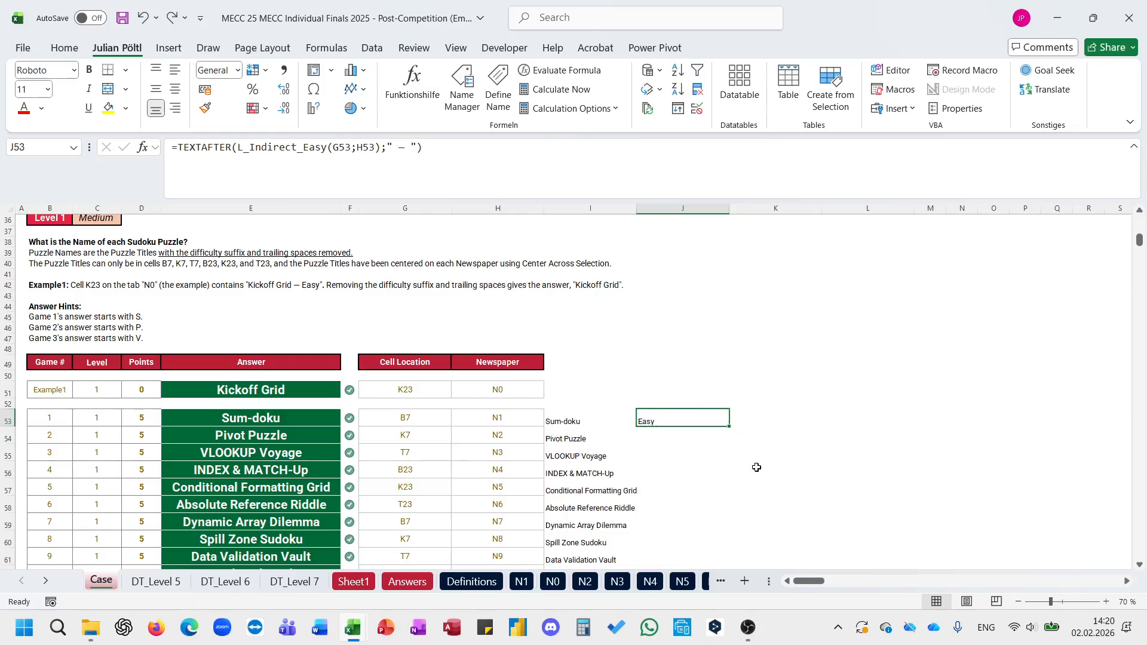
double_click(730, 428)
Step: Start a GROUPBY formula in K53 with J53:J72 as the row fields
left_click(774, 419)
type("=rgu")
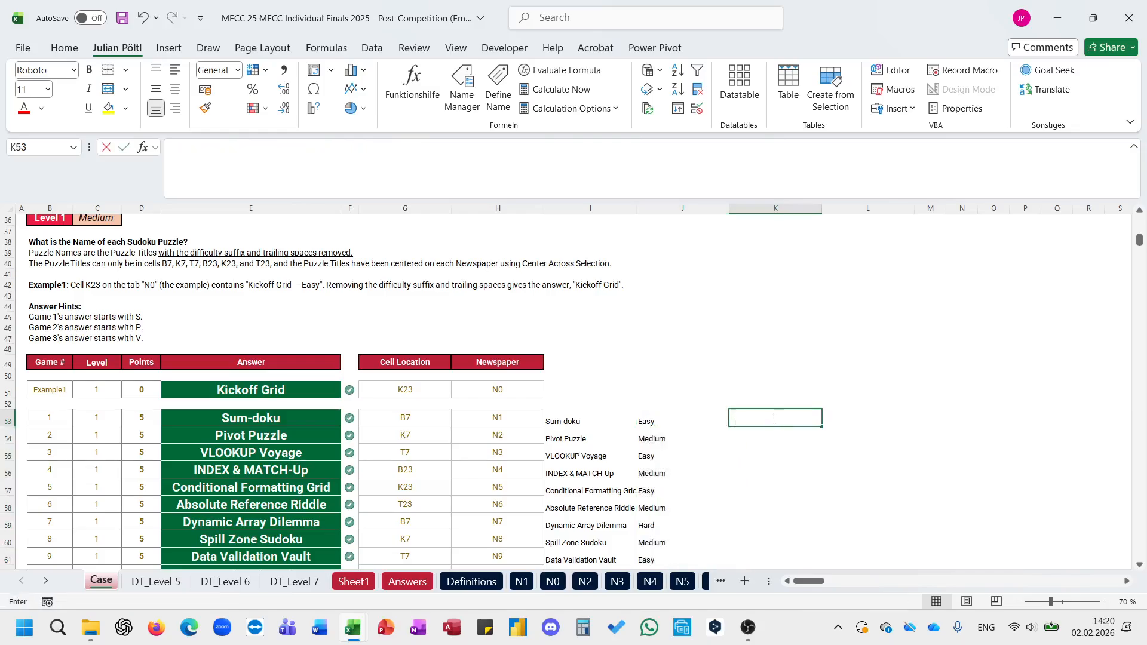
key("Escape")
type("=gr")
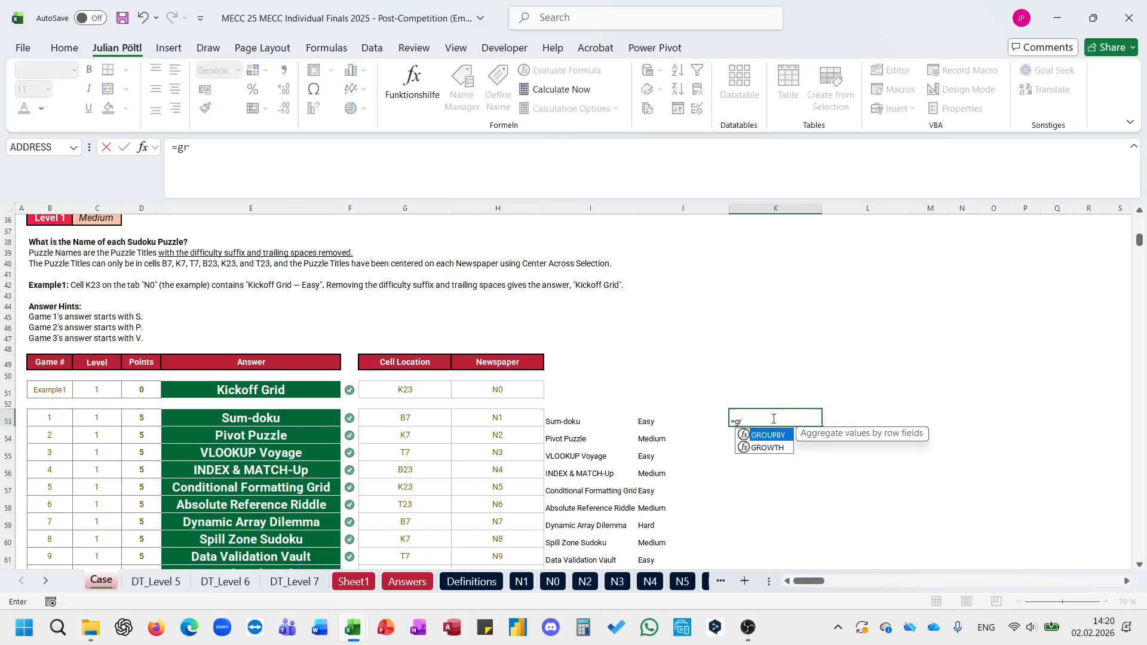
key("Tab")
key("Left")
key("ctrl+shift+Down")
type(";")
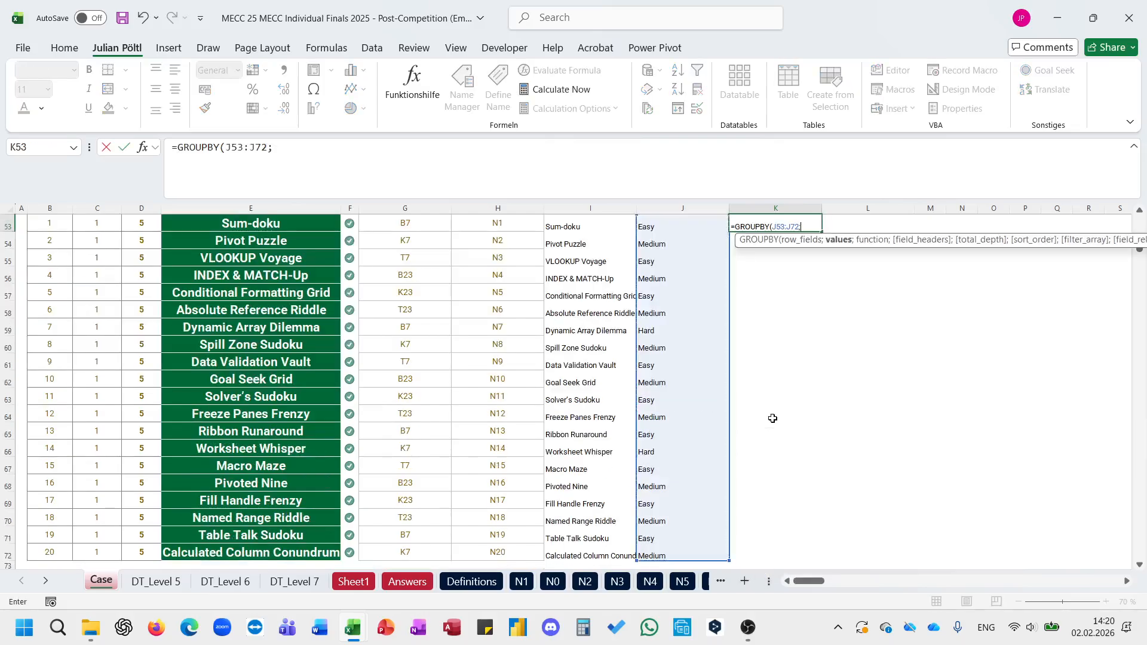
Step: Set J53:J72 as the GROUPBY values with COUNTA as the function and enter the formula to count puzzles per difficulty
key("Left")
key("ctrl+shift+Down")
type(";co")
key("Down")
key("Tab")
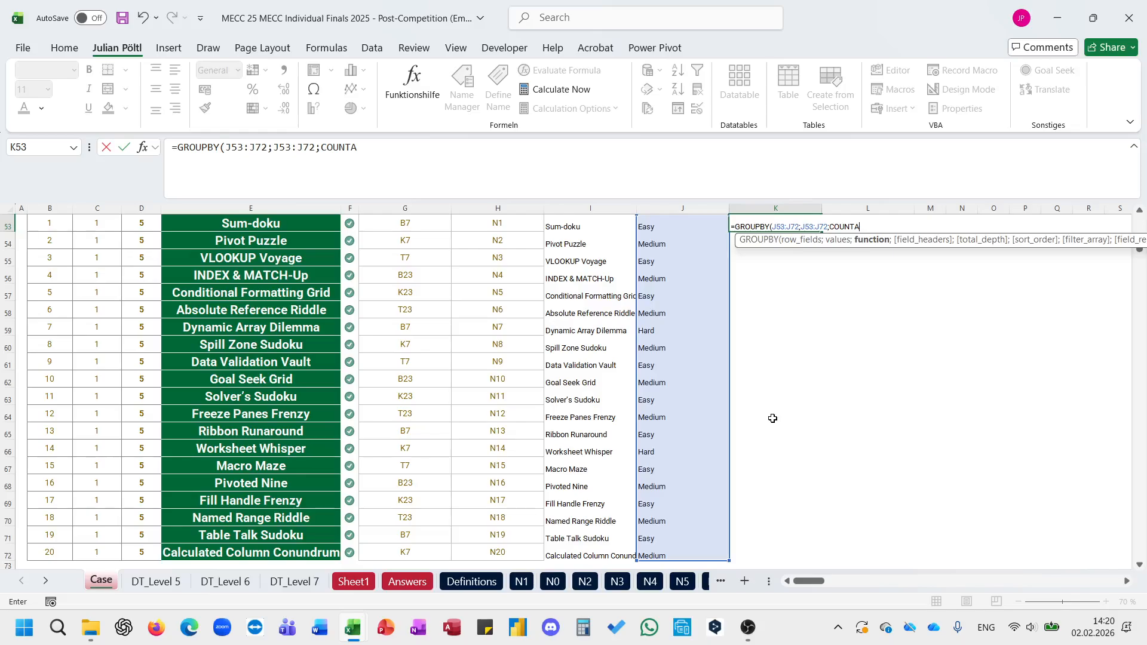
type(")")
key("ctrl+Return")
Step: Enter the point values 5 for Easy, 11 for Hard and 7 for Medium in M53:M55 beside the counts
key("Right")
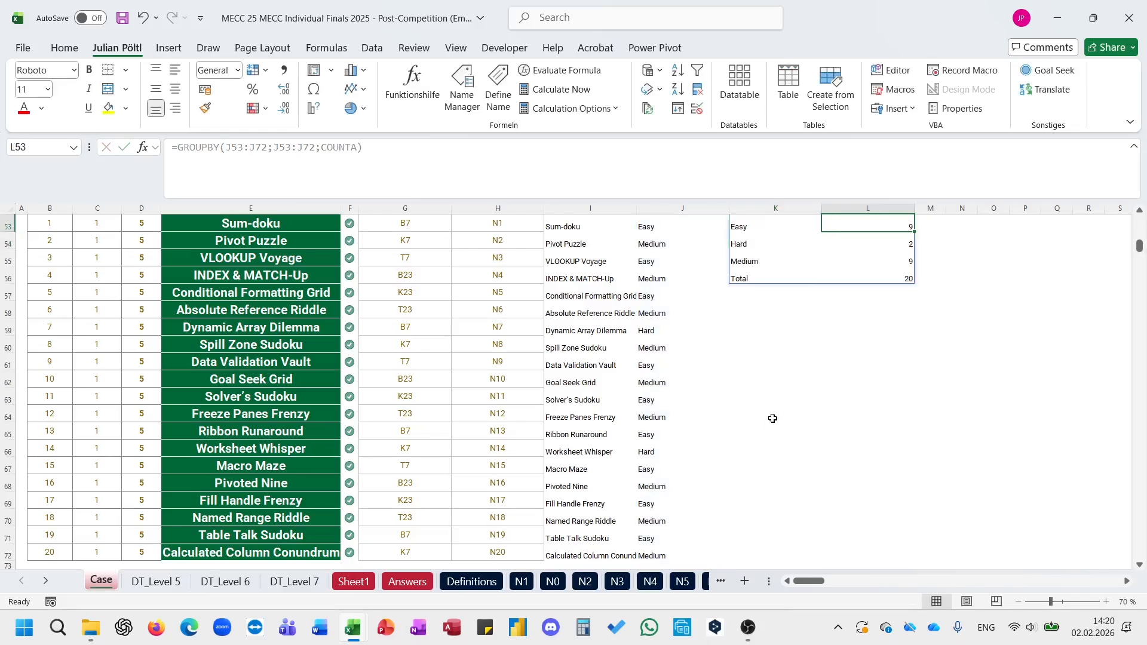
key("Right")
scroll(773, 419, "up", 9)
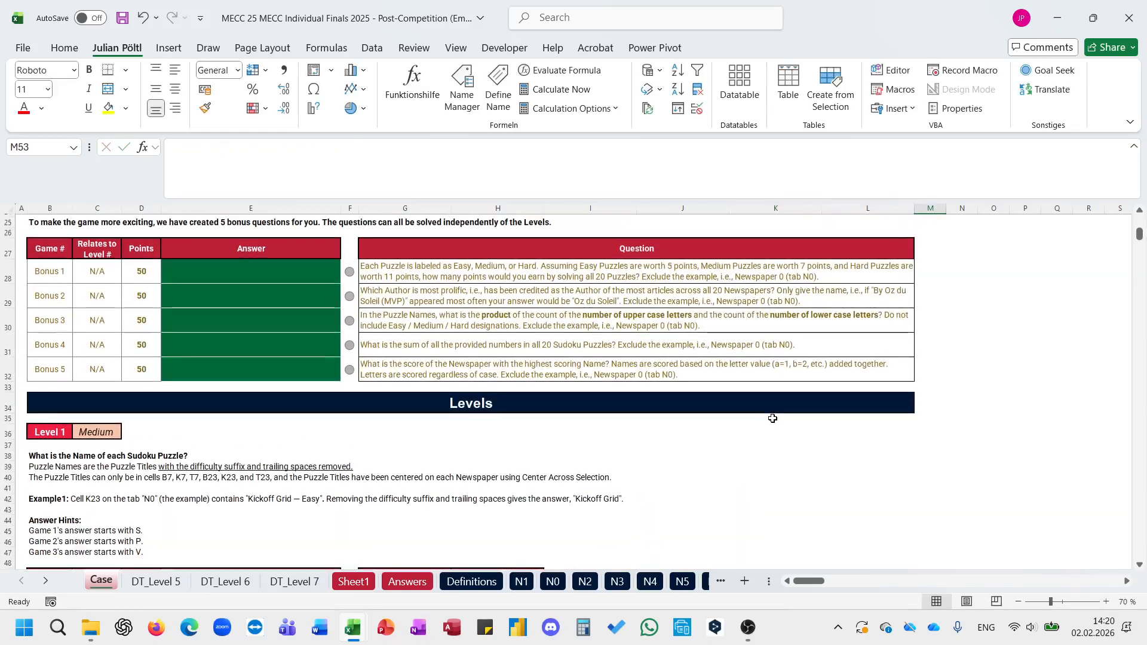
type("5")
key("Return")
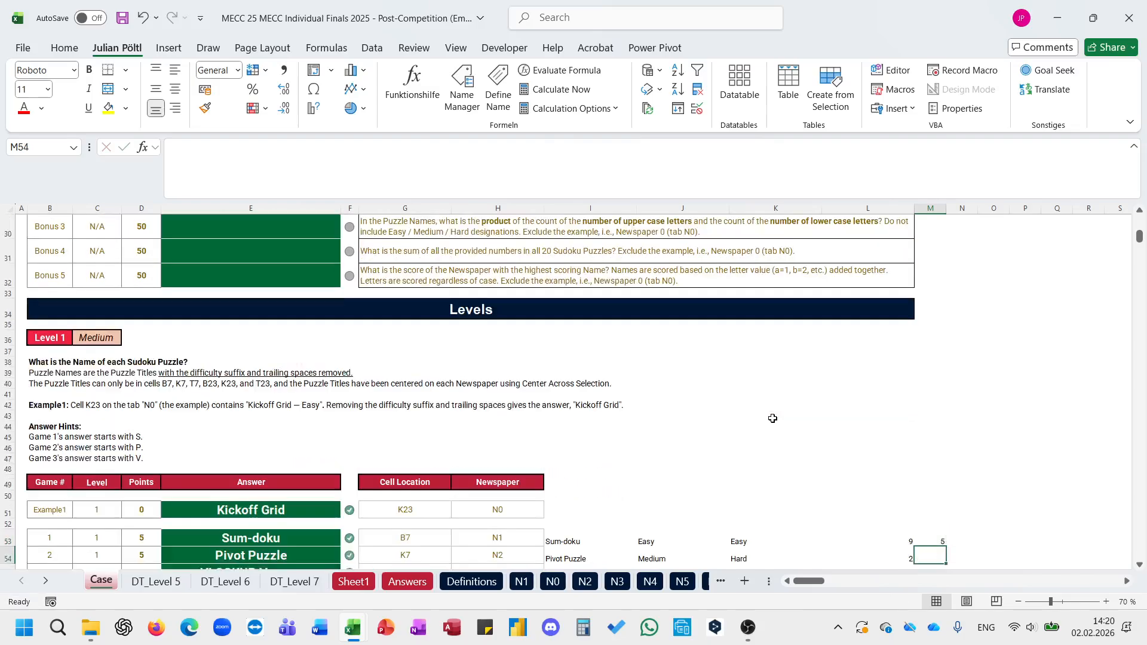
type("11")
key("Return")
type("7")
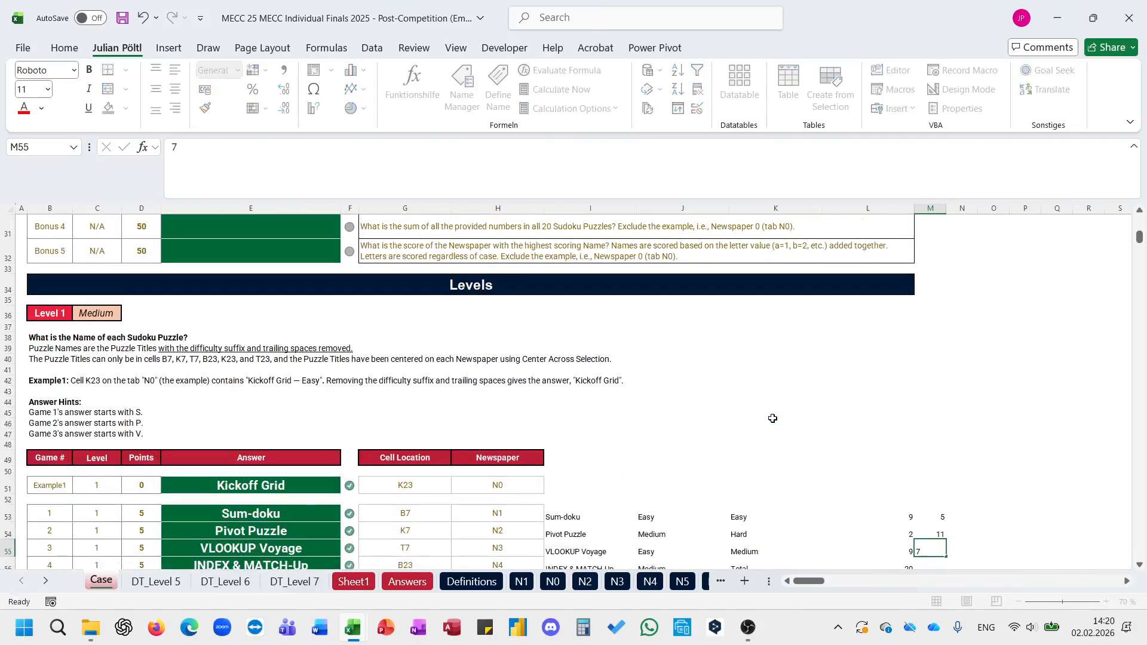
key("ctrl+Return")
key("Up")
key("Up")
key("Right")
type("=SUM(PROB(")
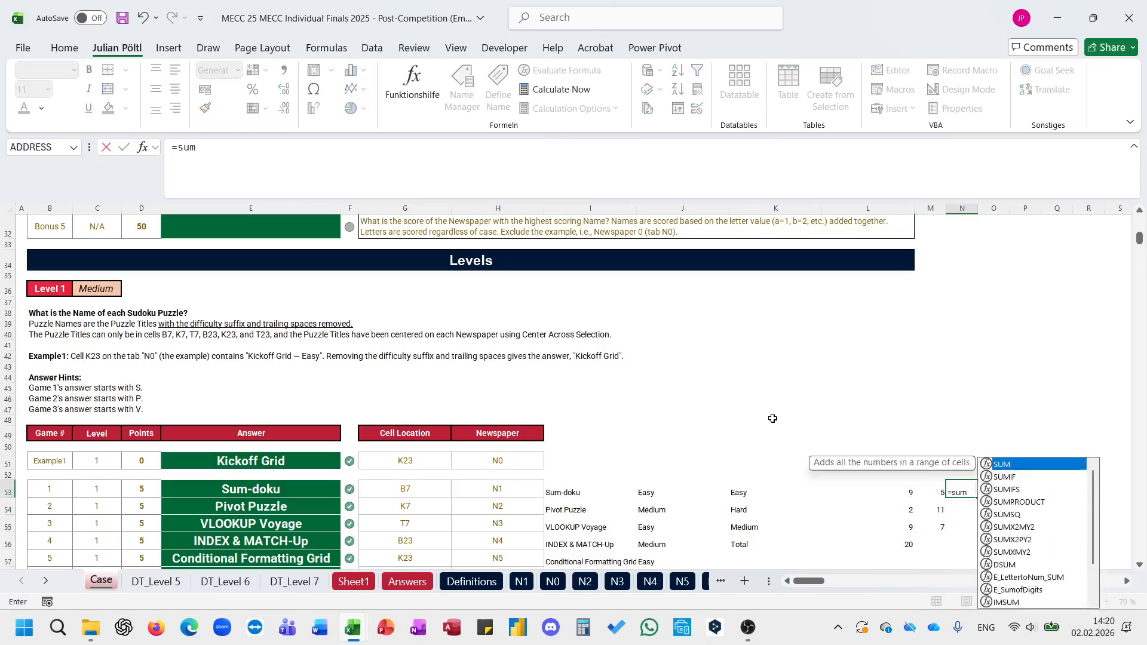
key("BackSpace")
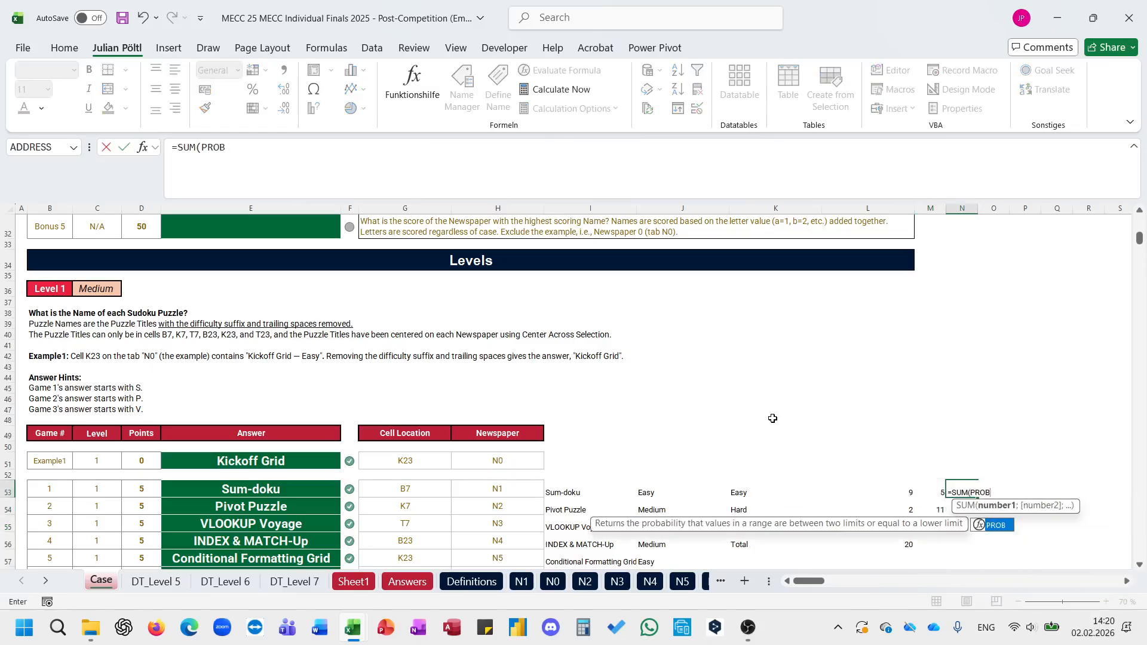
key("BackSpace")
key("Right")
key("Right")
key("Left")
key("Left")
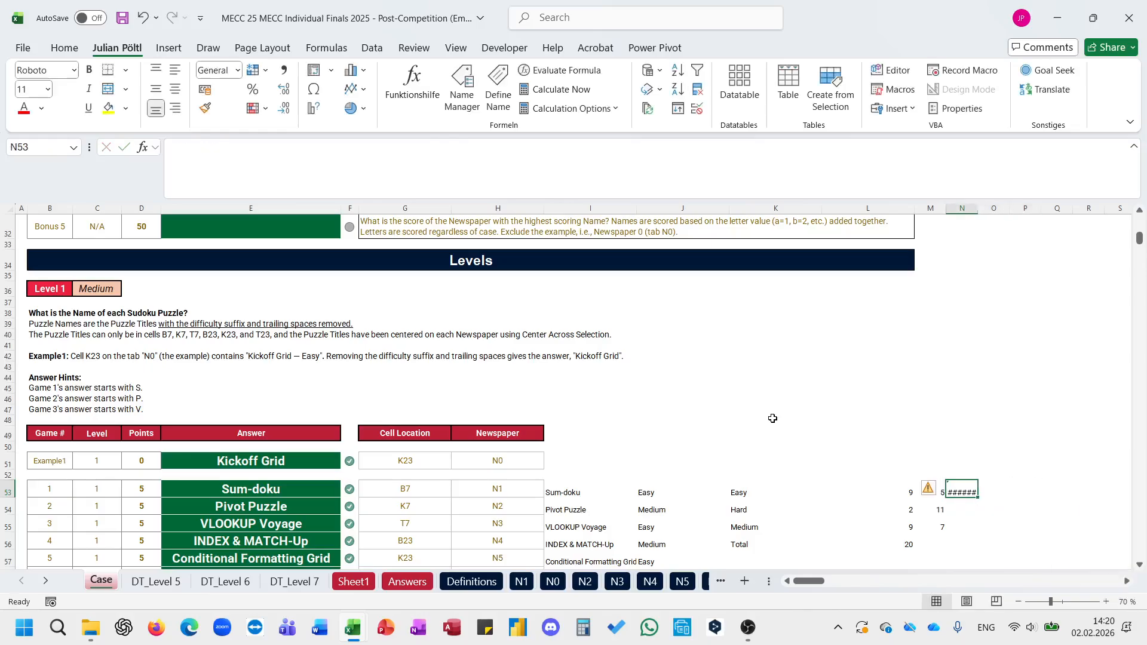
Step: Start a SUM formula in N53, trying PRODUCT over L53:L55 as its argument
type("=s")
key("BackSpace")
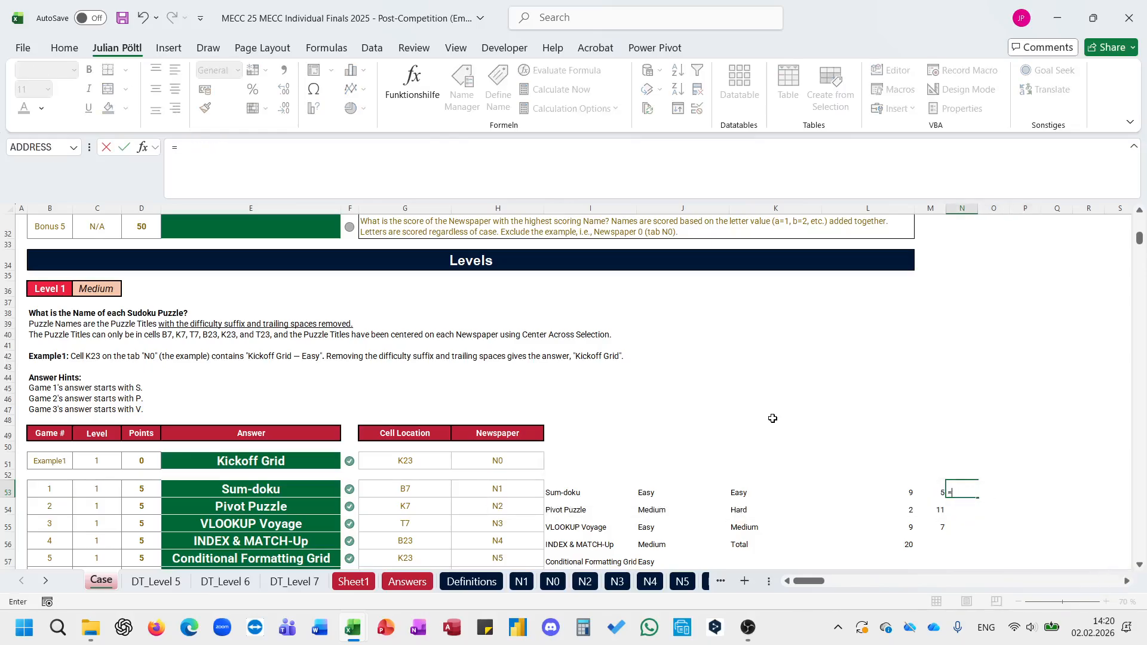
type("SUM(pro")
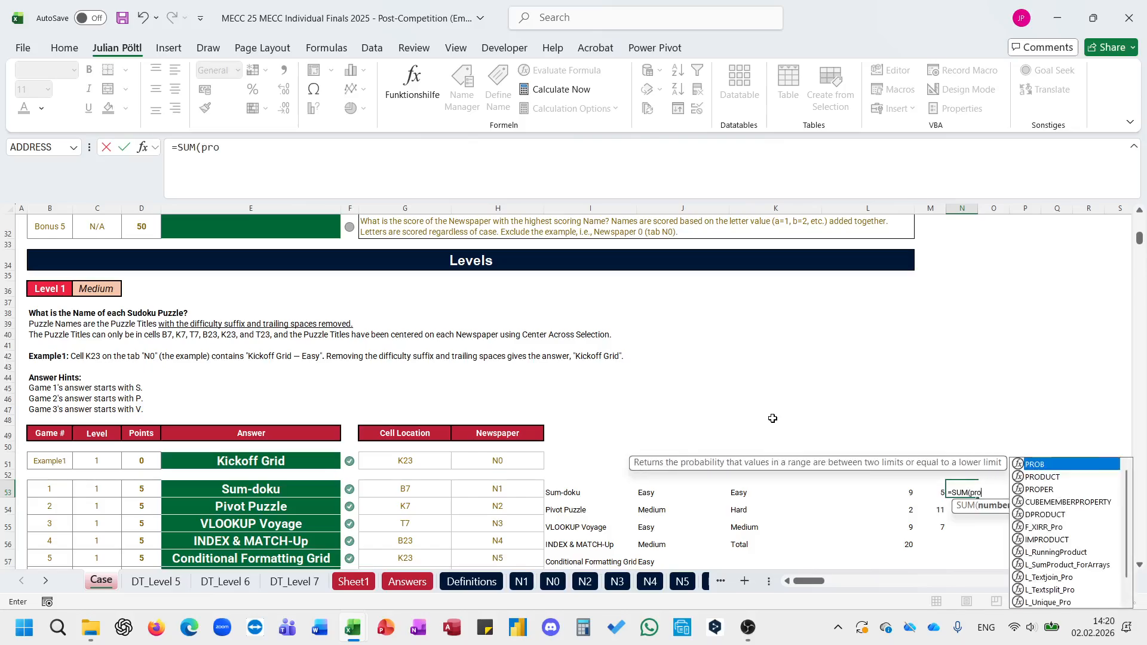
key("Tab")
key("Left")
key("Left")
key("shift+Down")
key("shift+Down")
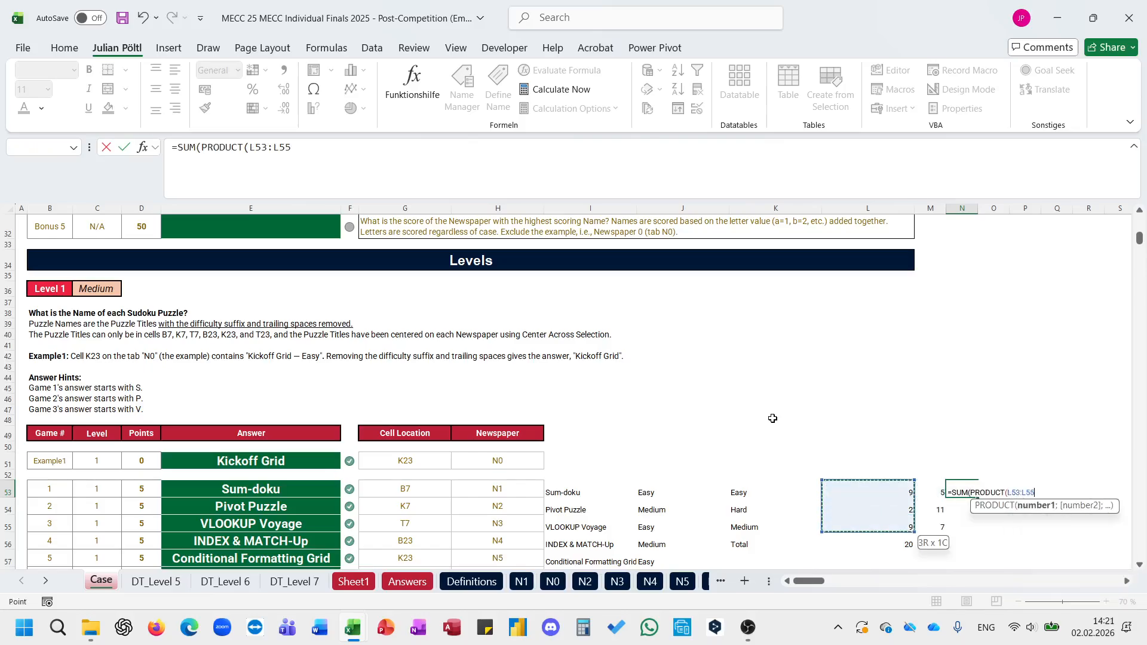
type("*")
key("BackSpace")
key("BackSpace")
key("BackSpace")
key("BackSpace")
key("BackSpace")
key("BackSpace")
key("BackSpace")
key("BackSpace")
key("BackSpace")
key("BackSpace")
key("BackSpace")
key("BackSpace")
key("BackSpace")
key("BackSpace")
key("BackSpace")
key("BackSpace")
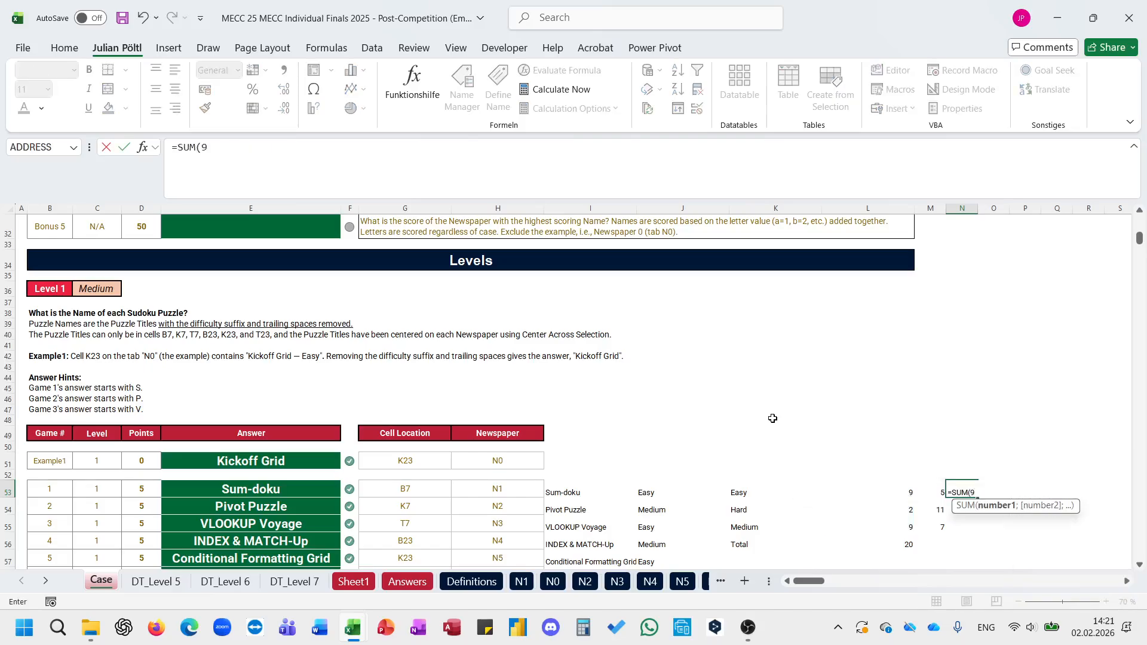
Step: Complete the N53 formula as =SUM(L53:L55*M53:M55) to total the points of all puzzles
key("Left")
key("Left")
key("shift+Down")
key("shift+Down")
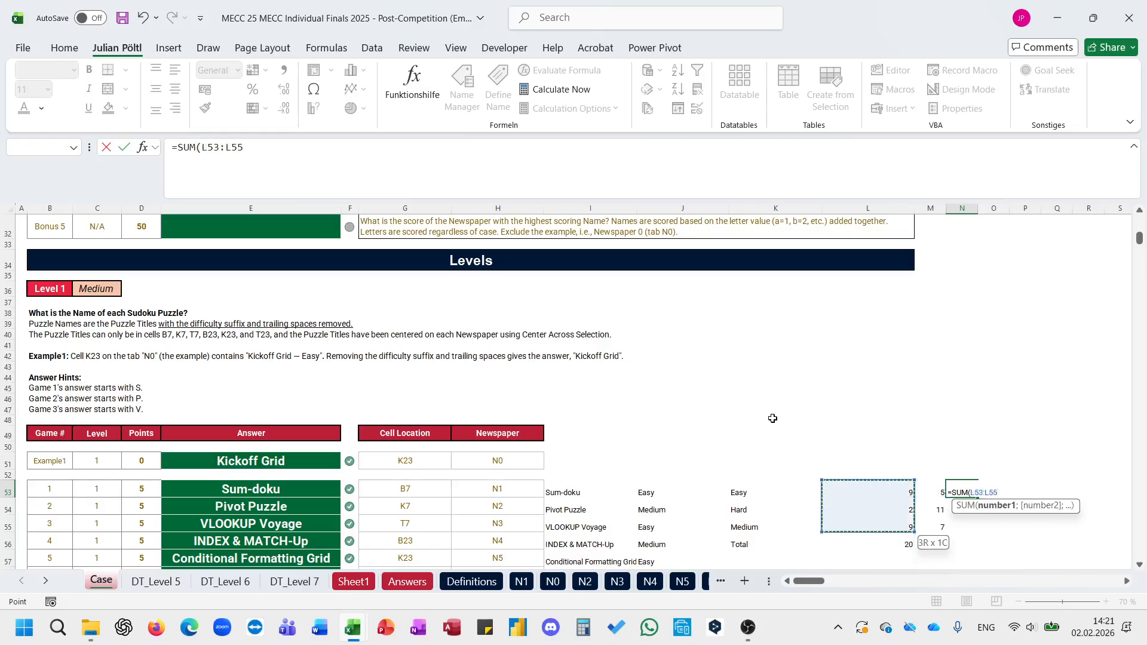
type("*")
key("Left")
type(")")
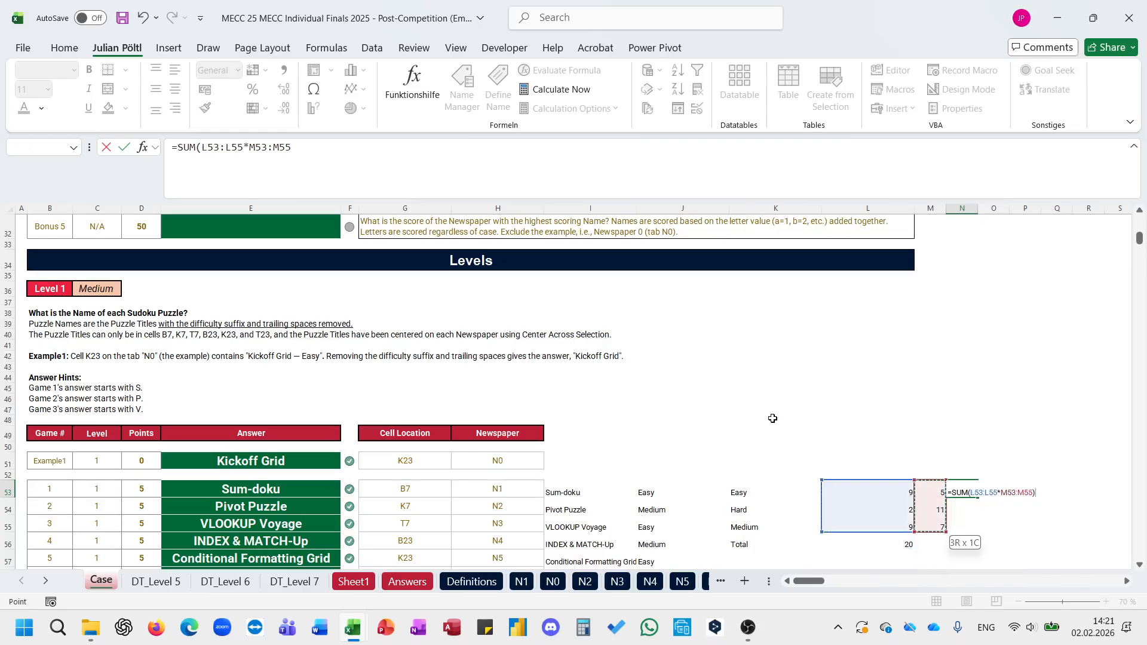
key("ctrl+Return")
Step: Copy the points total from N53 and paste it as a value into the Bonus 1 answer cell E28
key("ctrl+c")
scroll(514, 293, "up", 1)
scroll(514, 293, "up", 3)
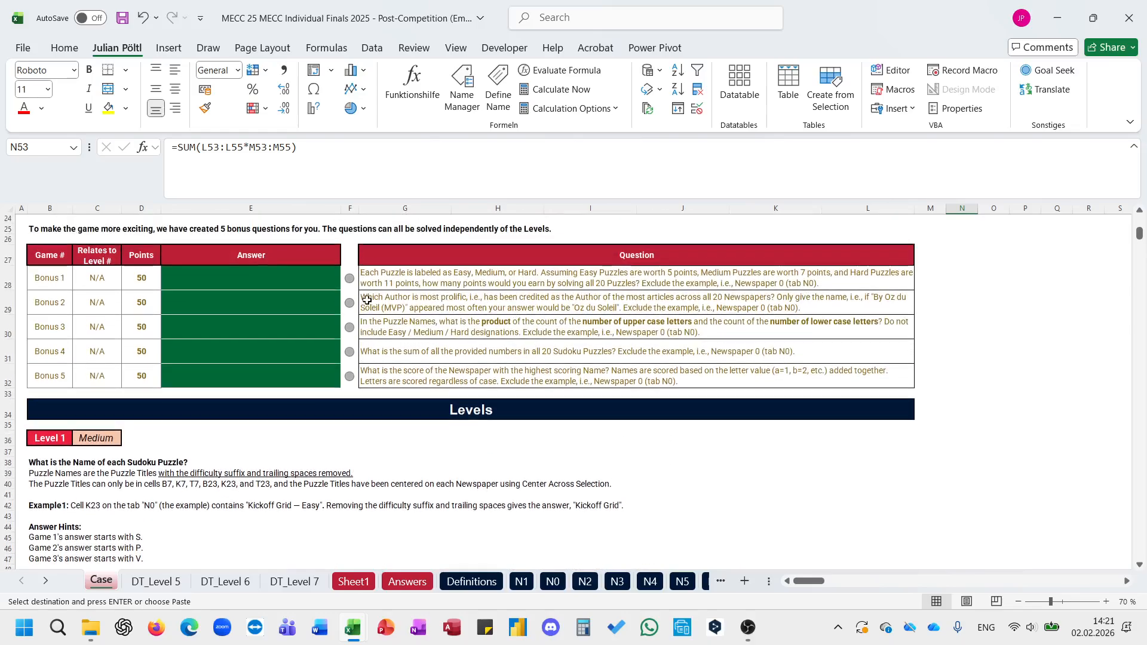
left_click(319, 280)
key("ctrl+shift+v")
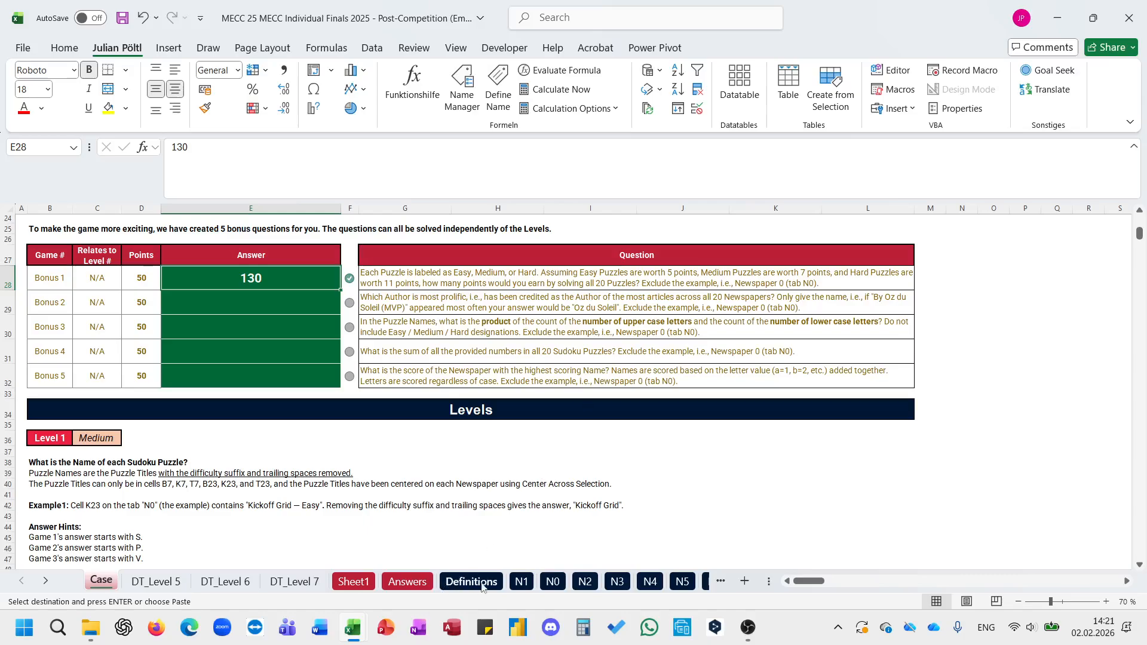
Step: Review newspaper N1, then list the newspaper names in P28 of the Case sheet with =Sheet1!A3:A22
left_click(522, 582)
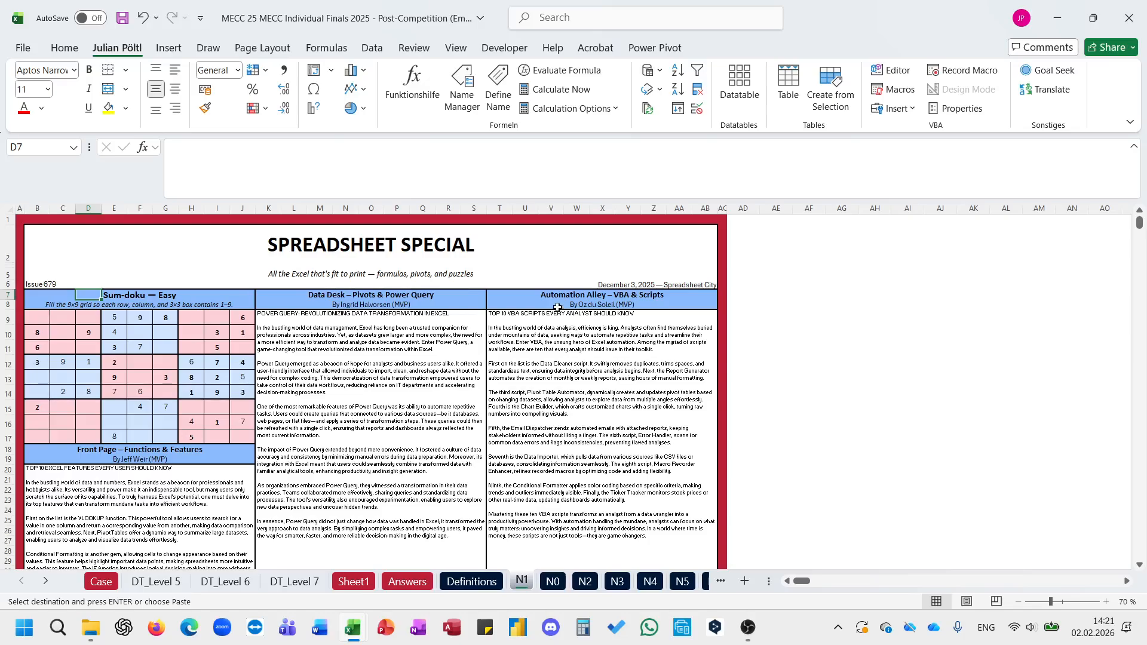
scroll(545, 307, "down", 1)
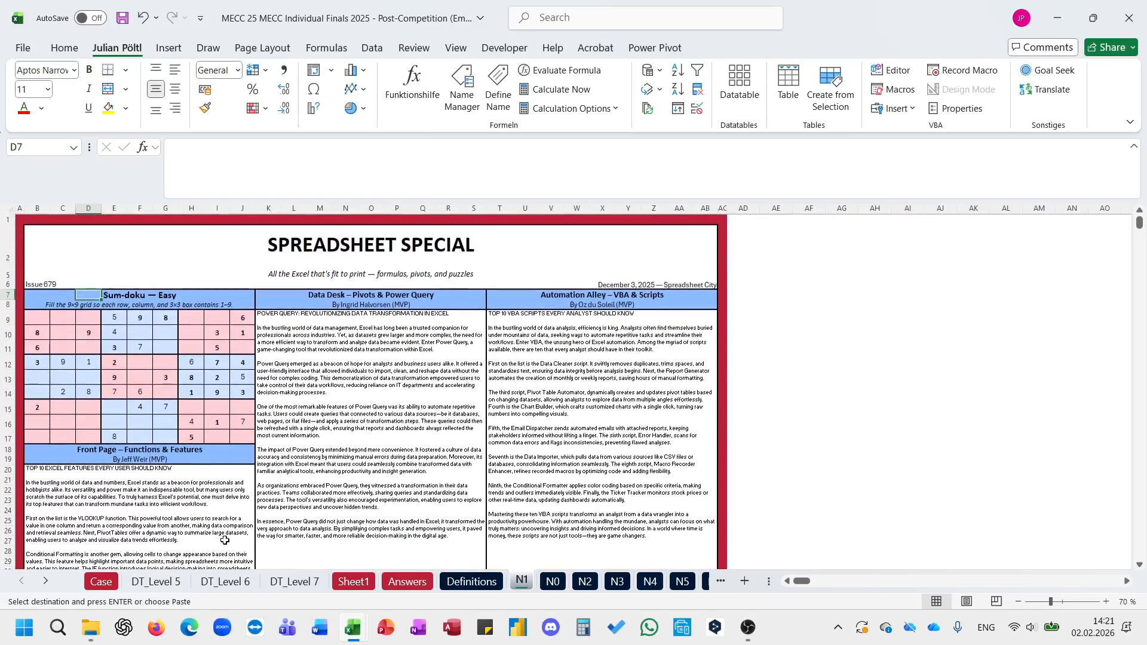
left_click(101, 581)
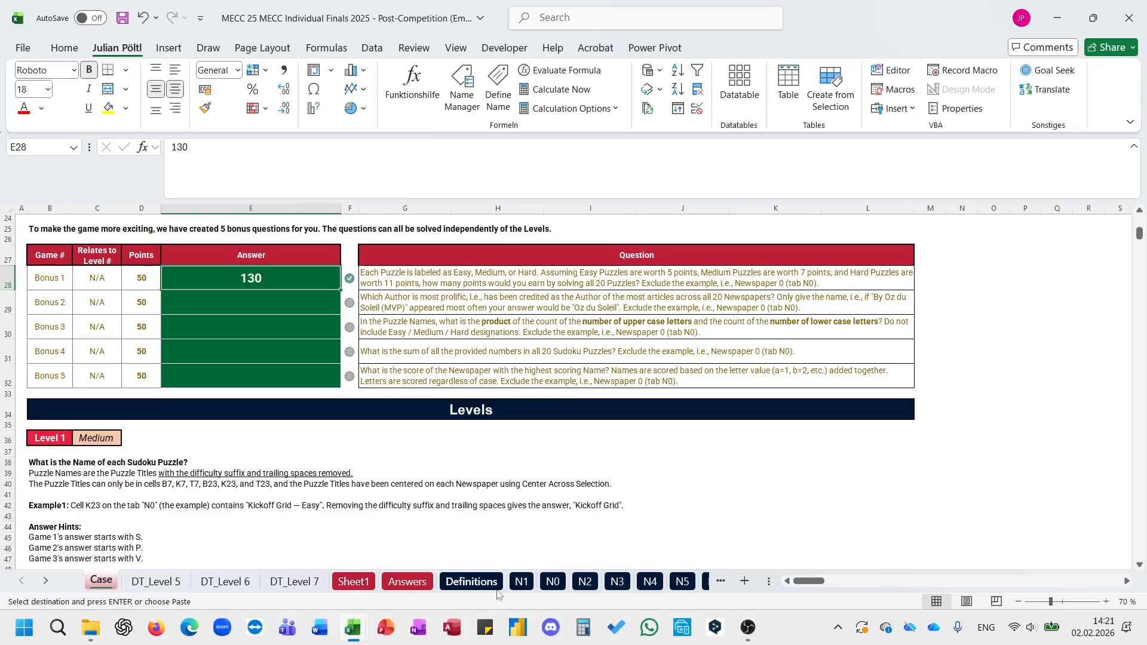
scroll(697, 396, "right", 3)
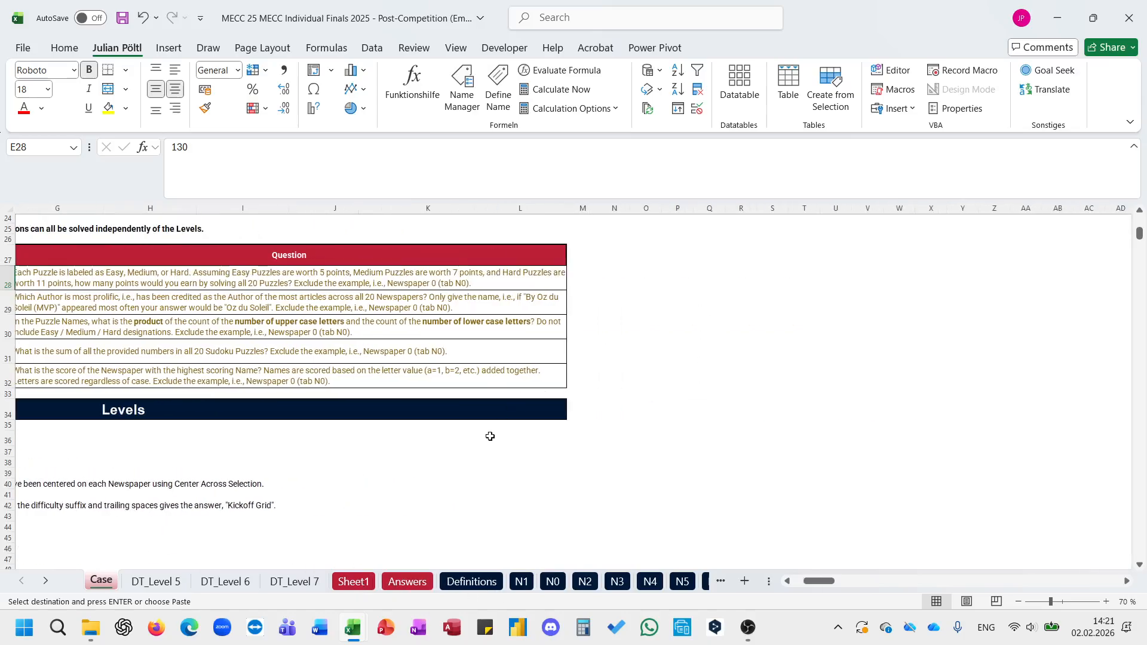
left_click(680, 277)
type("=")
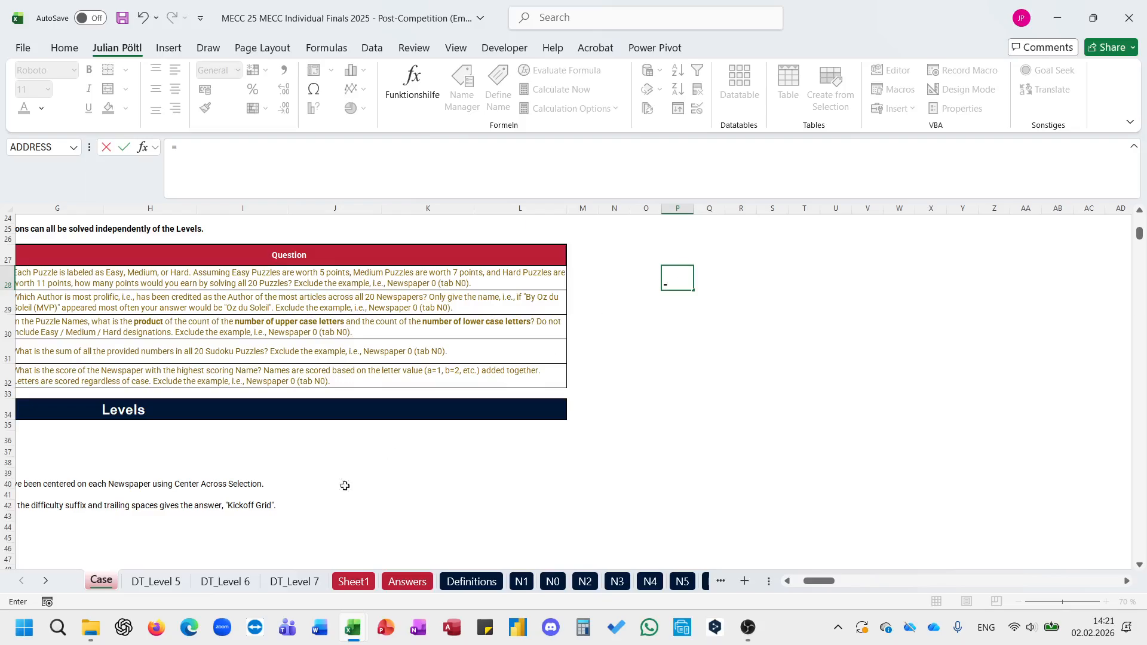
left_click(356, 581)
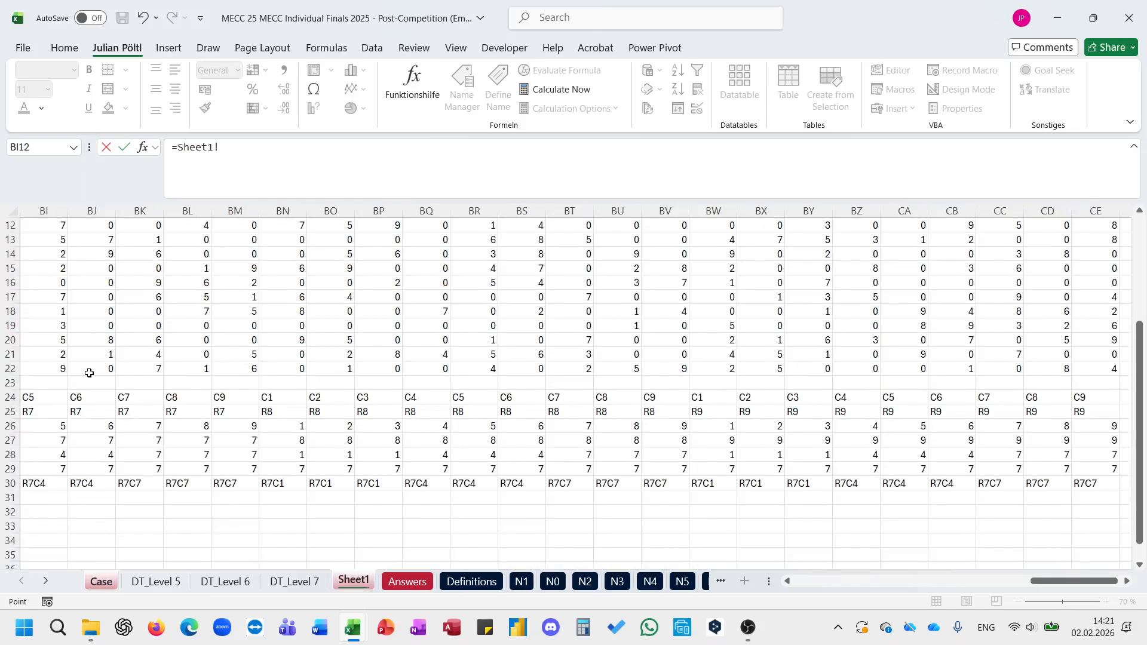
scroll(90, 371, "left", 5)
scroll(62, 370, "left", 8)
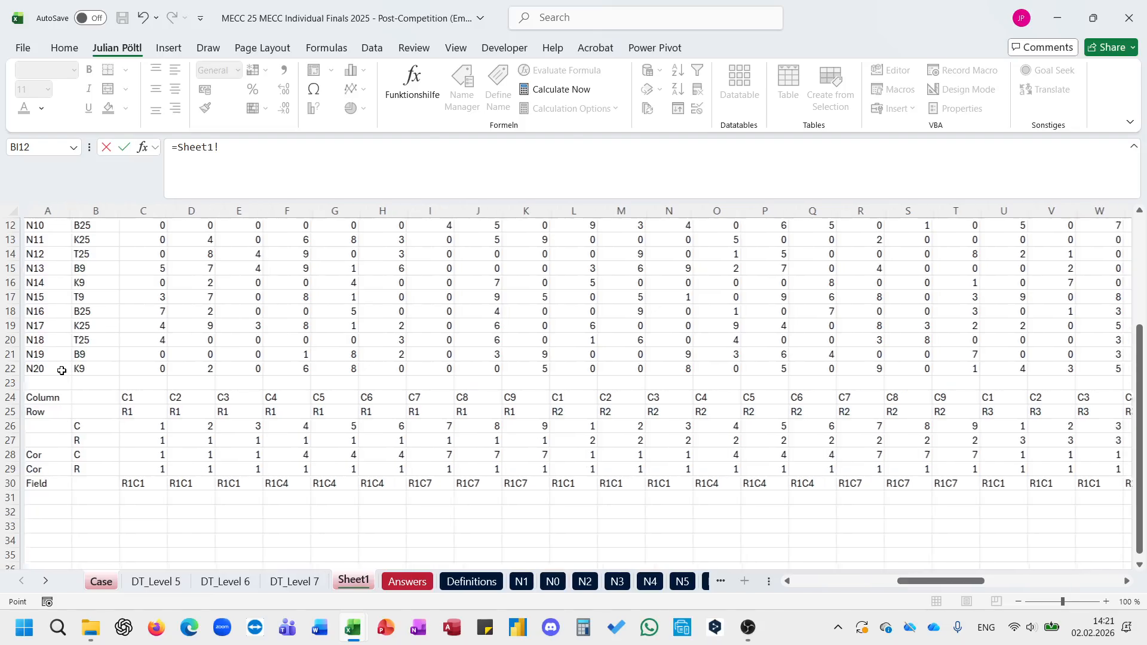
left_click(40, 368)
key("ctrl+shift+Up")
key("shift+Down")
key("Return")
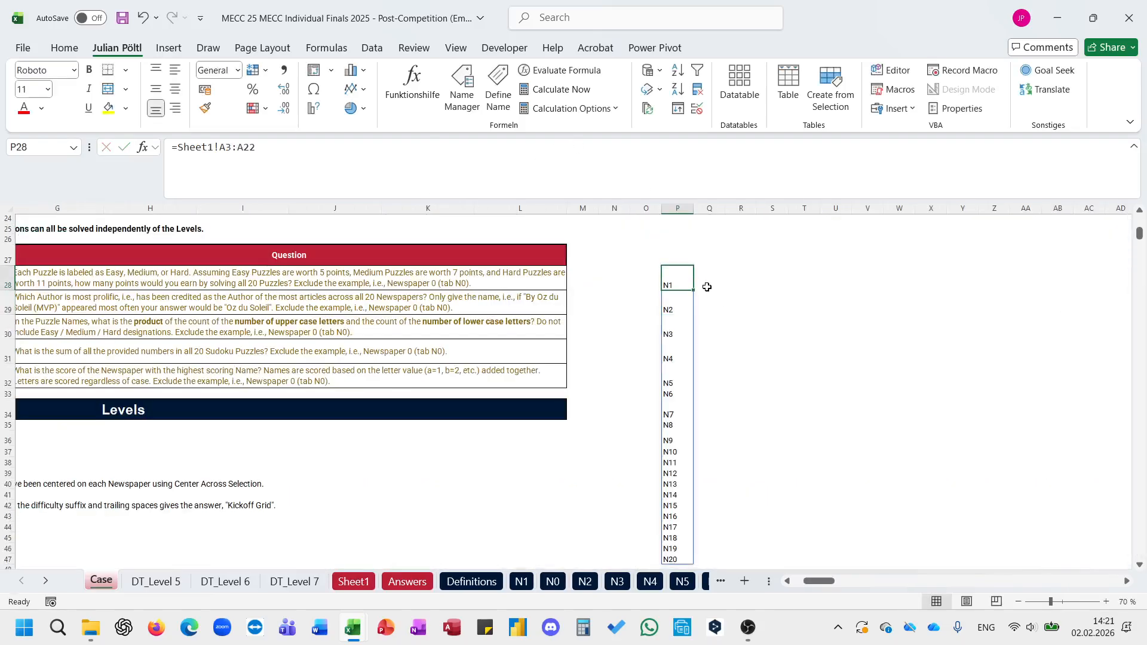
Step: Try starting an L_Indirect_Easy formula in Q28, testing P28 and then a text address starting at A1 as its cell argument
left_click(708, 280)
type("=")
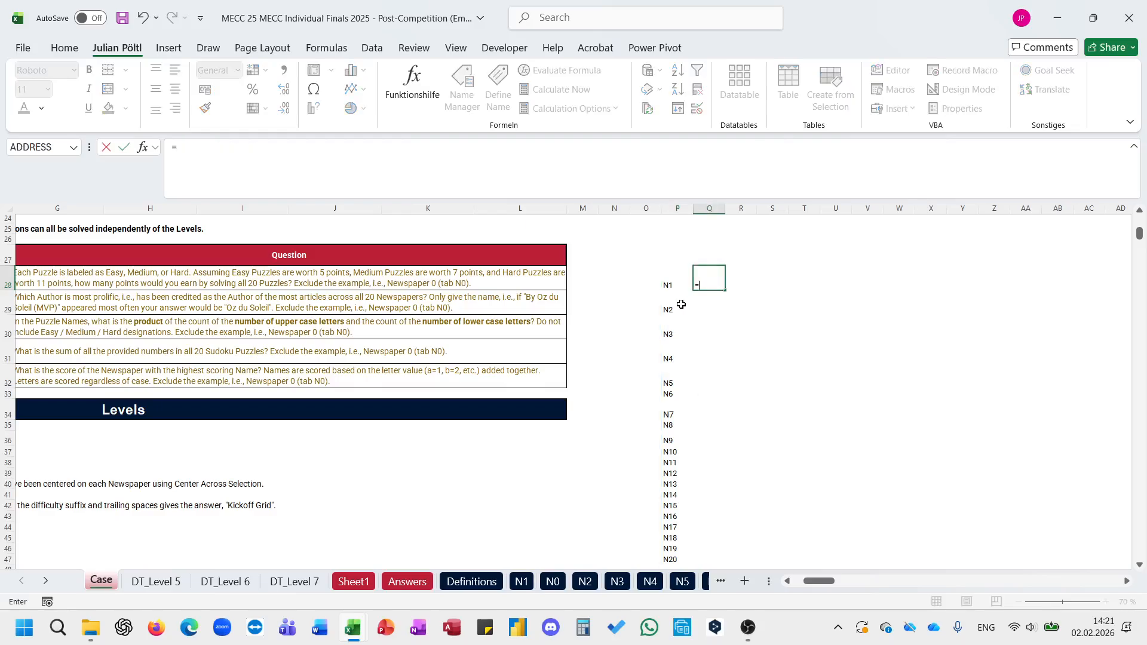
type("eas")
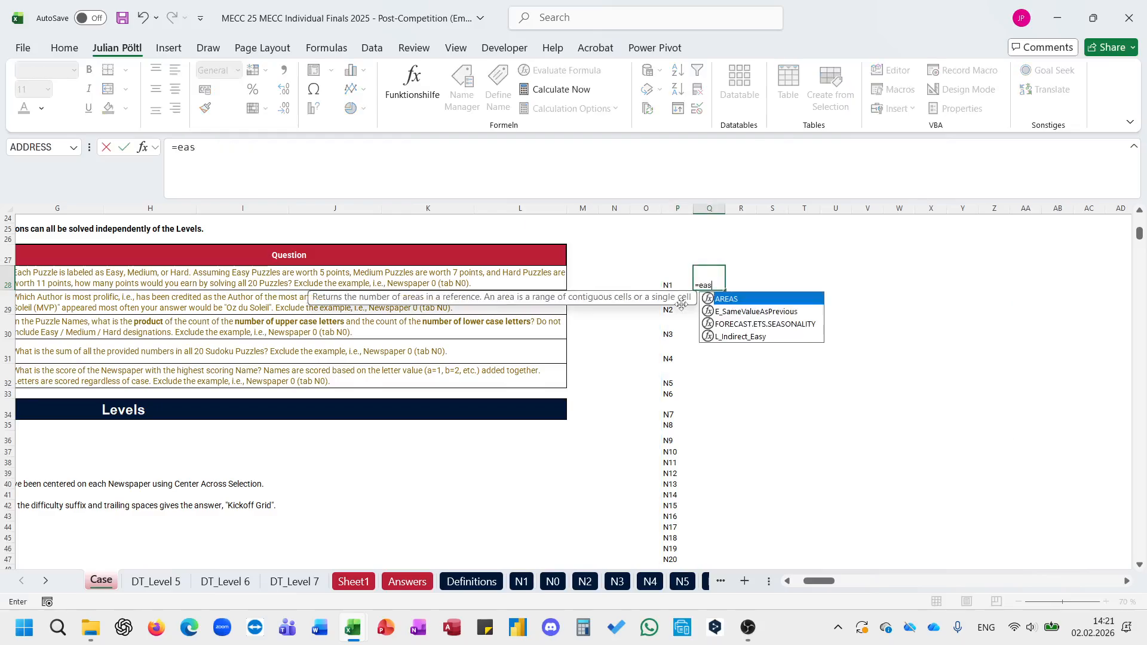
key("Down")
key("Down")
key("Tab")
key("Left")
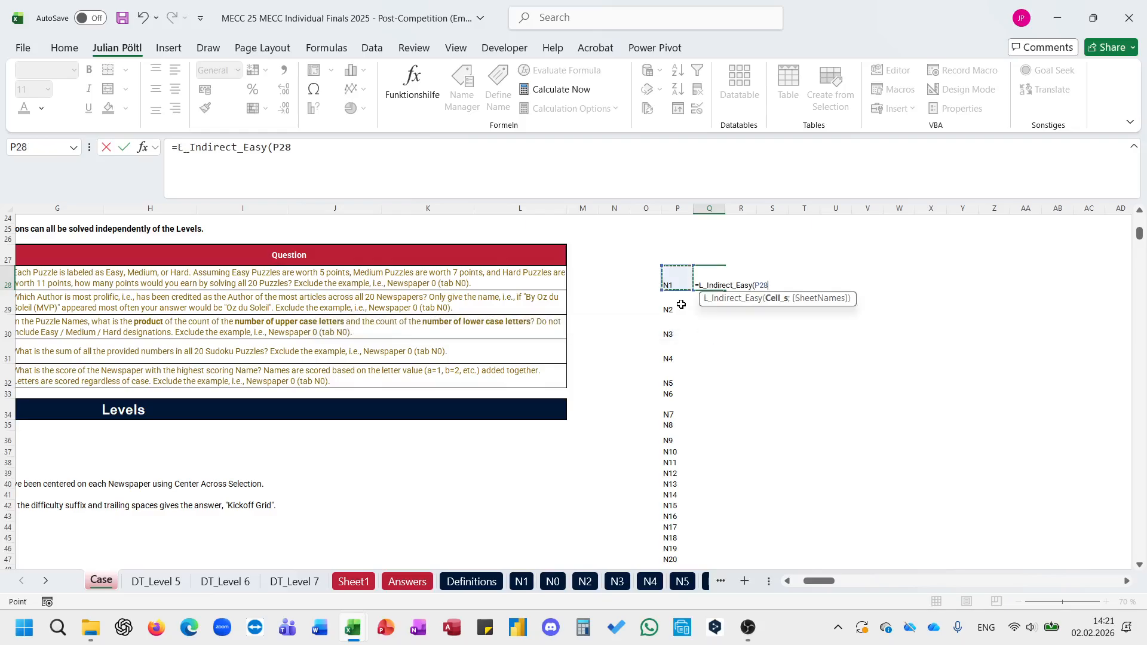
key("BackSpace")
key("BackSpace")
key("BackSpace")
type("\"A1")
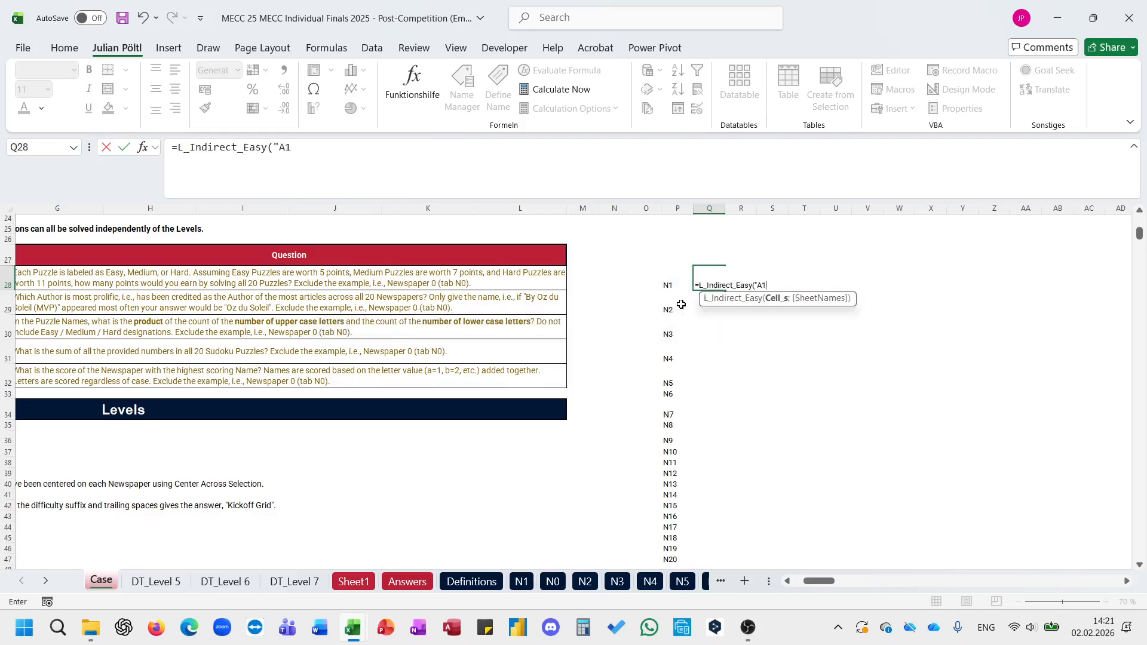
type(":\"")
key("BackSpace")
type("(")
Step: Try the newspaper area on N1 as the cell argument, written as the text range "A1:AC34" without the sheet name
left_click(521, 581)
scroll(610, 469, "down", 9)
scroll(611, 470, "up", 5)
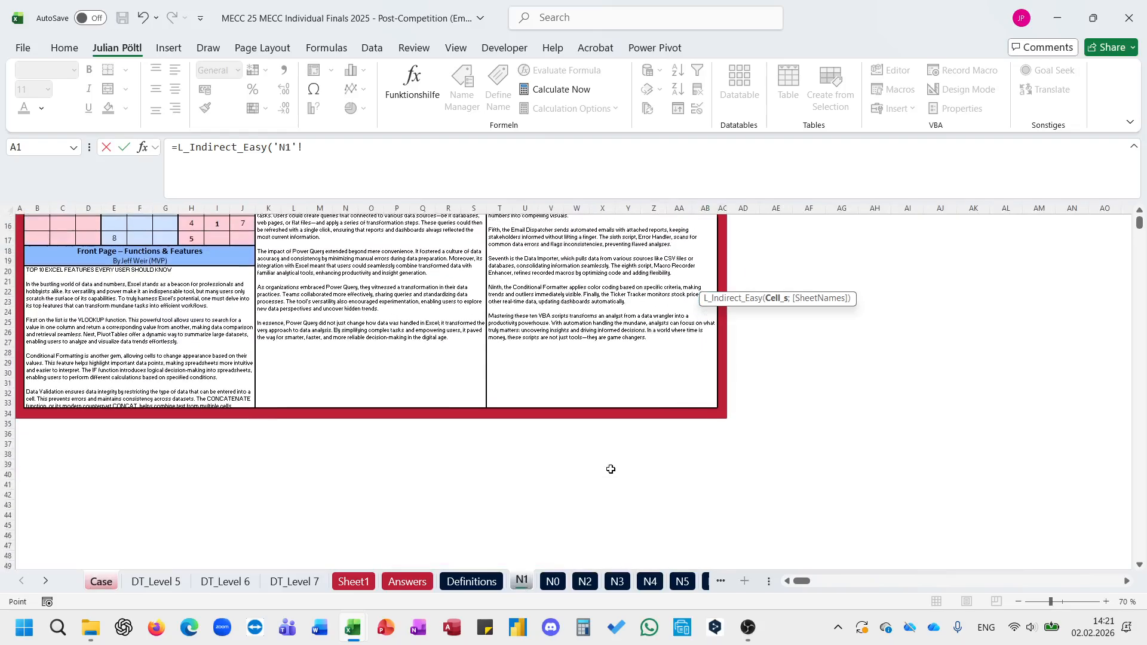
left_click_drag(719, 412, 21, 209)
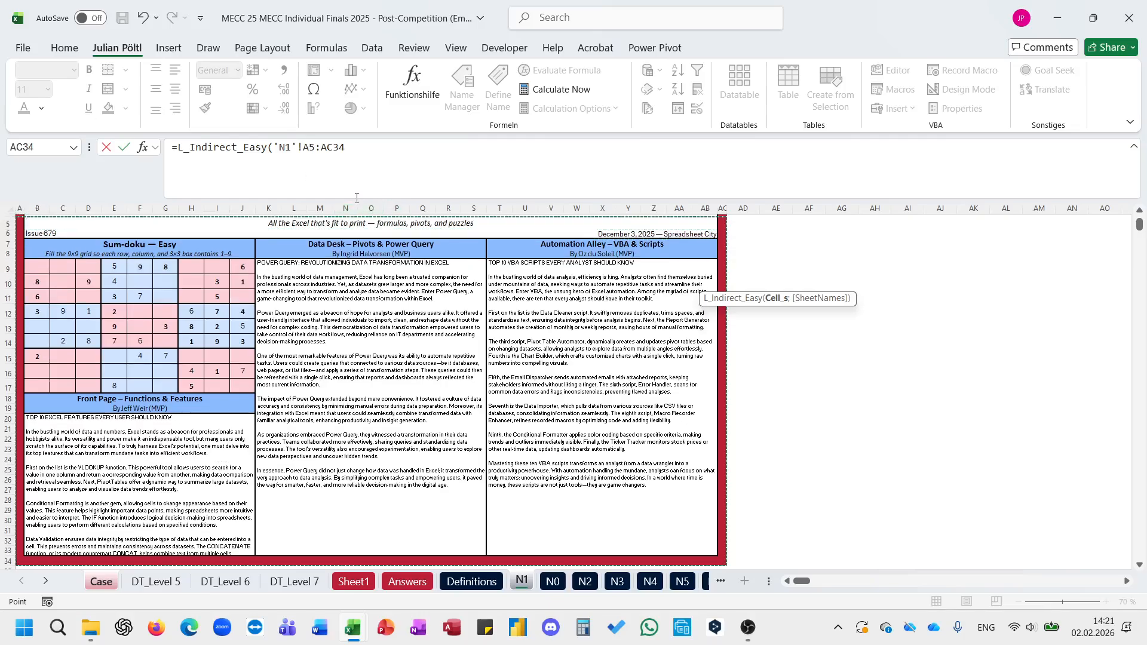
scroll(371, 209, "up", 1)
left_click(314, 147)
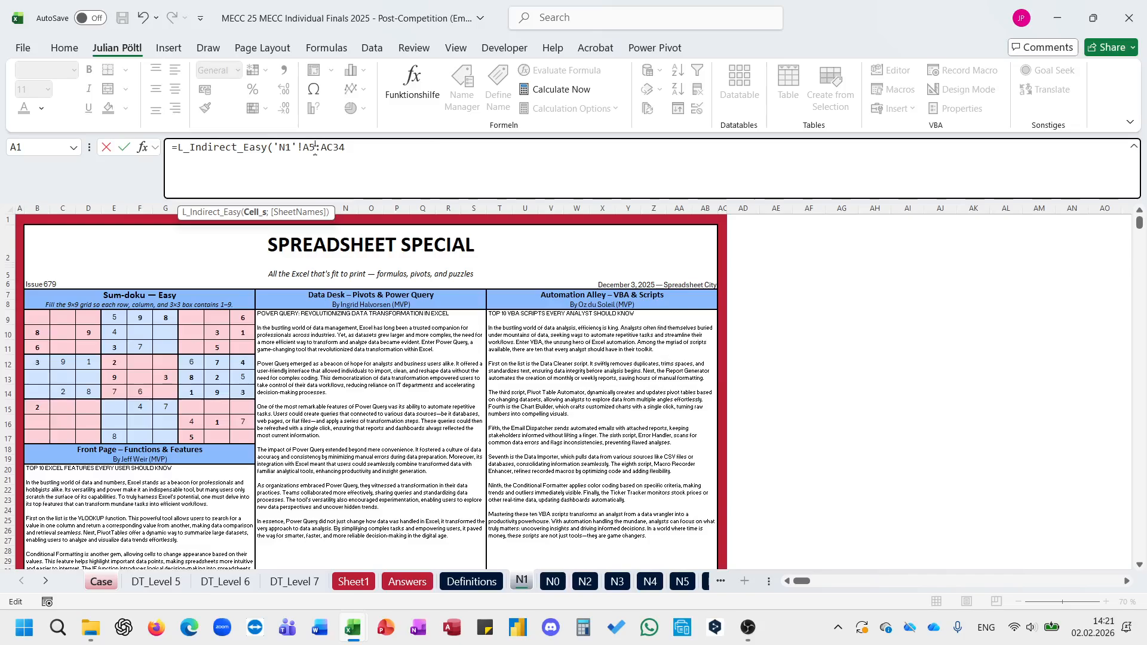
key("BackSpace")
type("1")
left_click(301, 147)
key("BackSpace")
key("BackSpace")
key("BackSpace")
key("BackSpace")
key("BackSpace")
type("\"")
type(":")
type("\";")
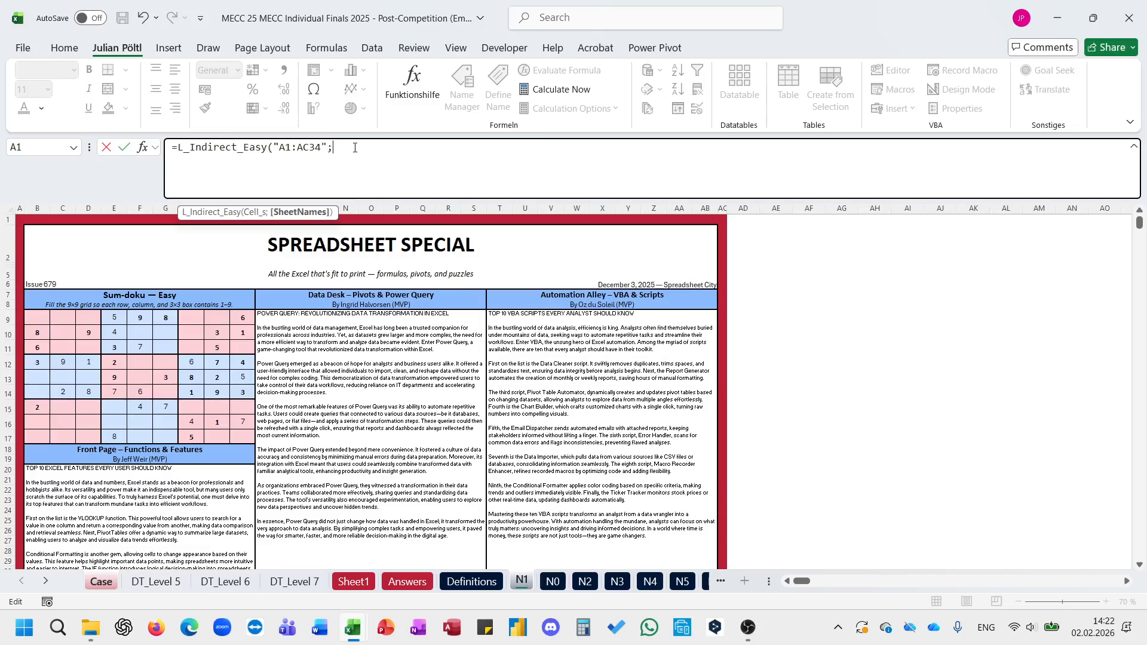
Step: Try completing the Q28 formula as =L_Indirect_Easy("A1:AC34";Case!P28) with P28 as the sheet name
left_click(107, 577)
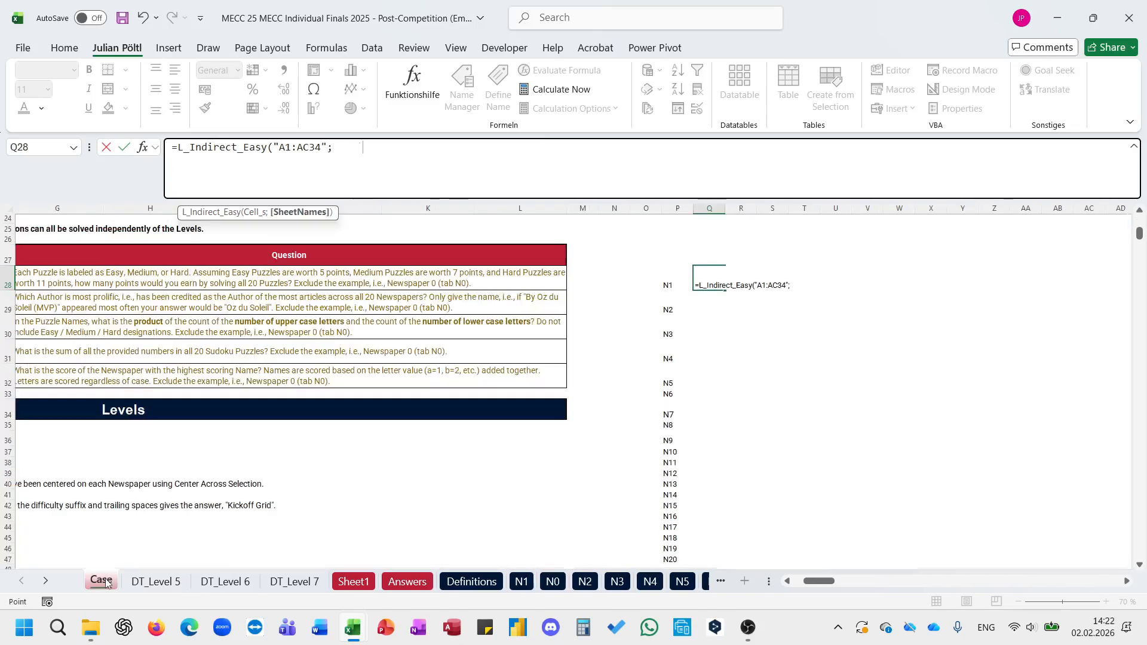
left_click(668, 283)
type("_")
key("BackSpace")
type(")")
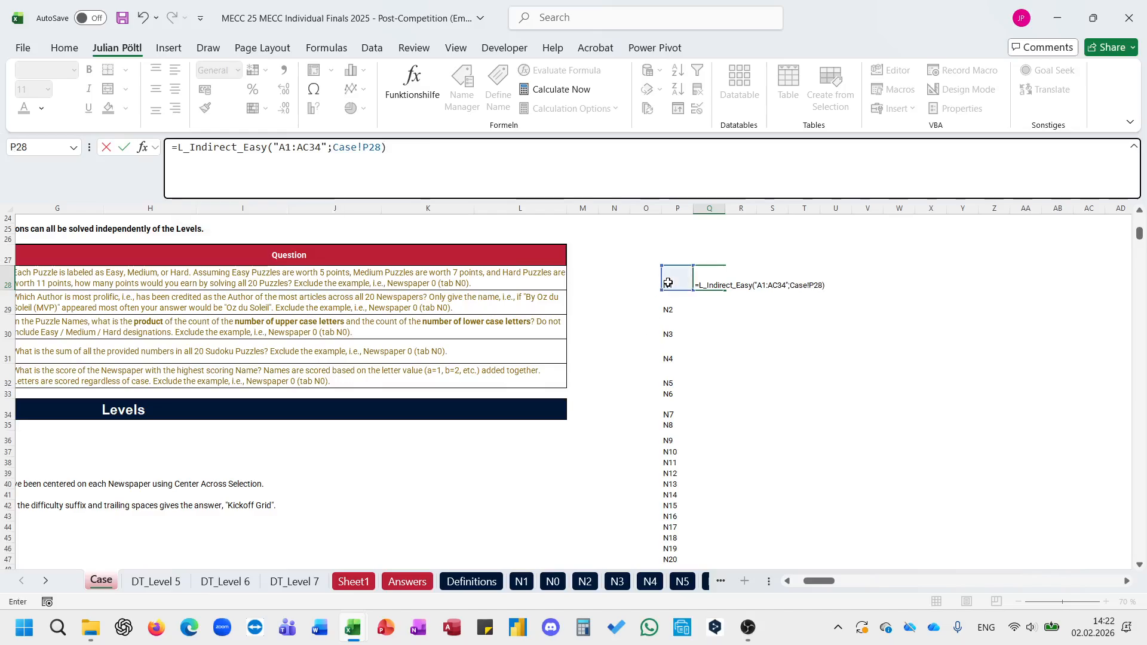
key("Return")
left_click(593, 182)
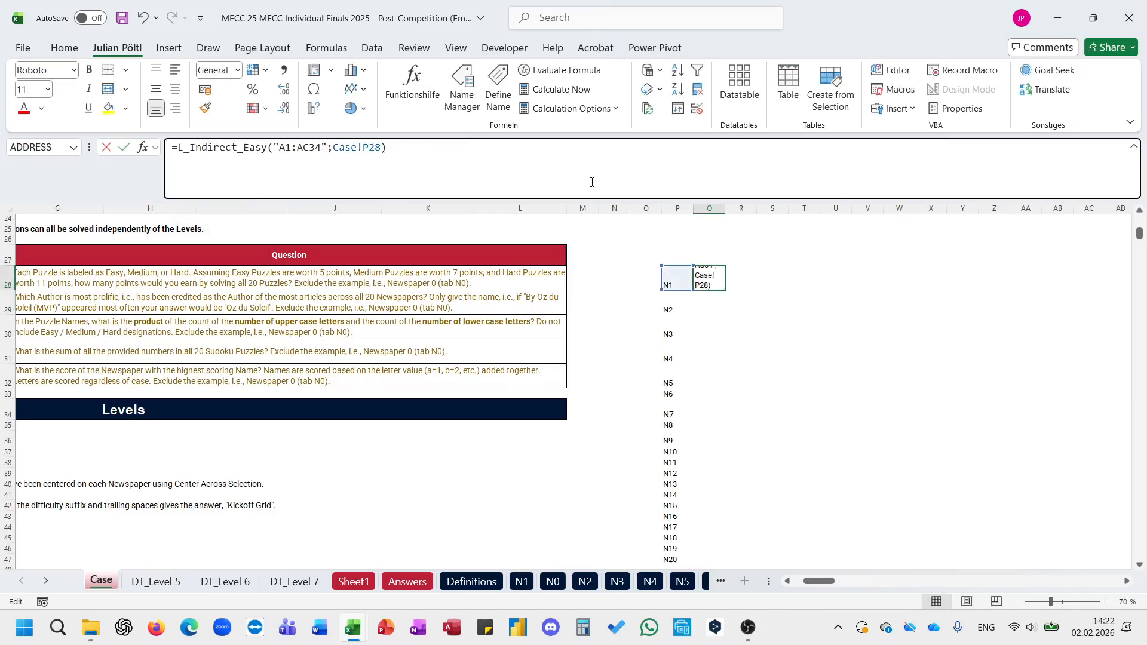
key("Return")
key("Up")
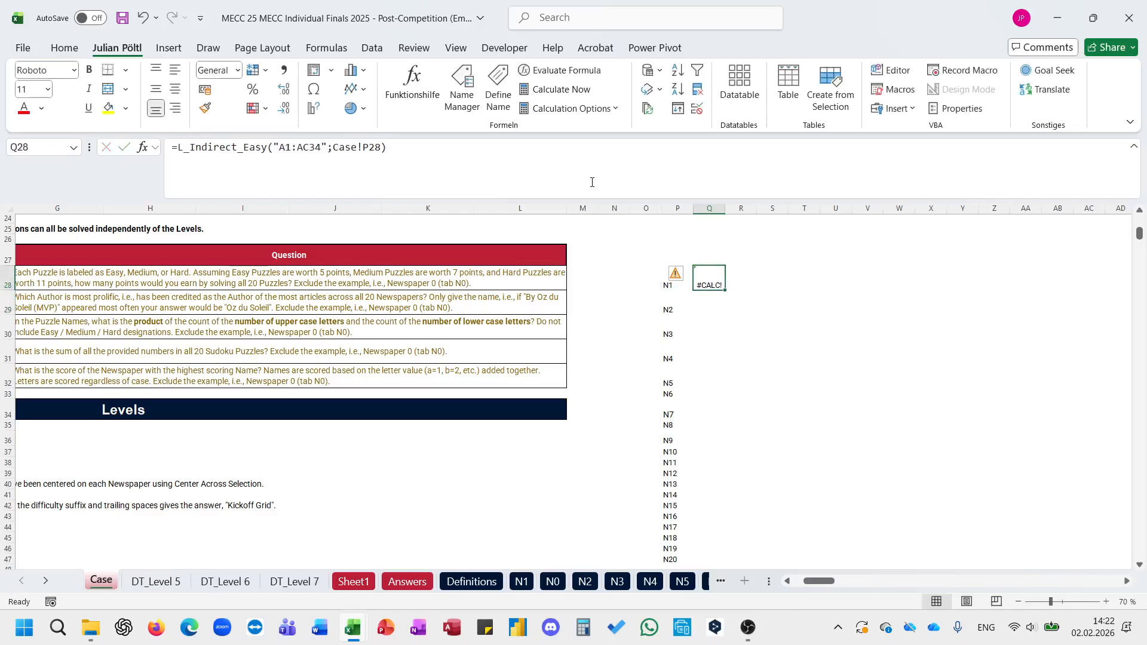
Step: Inspect the L_Indirect_Easy formula in Q28 and delete it from the cell
left_click(327, 147)
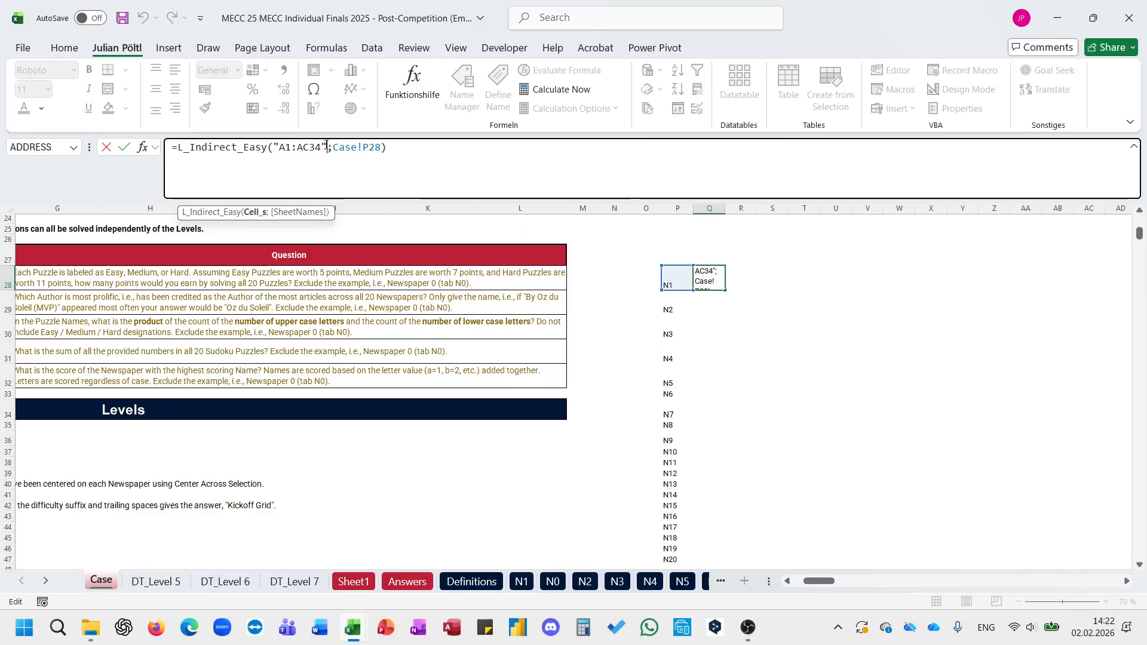
left_click(179, 151)
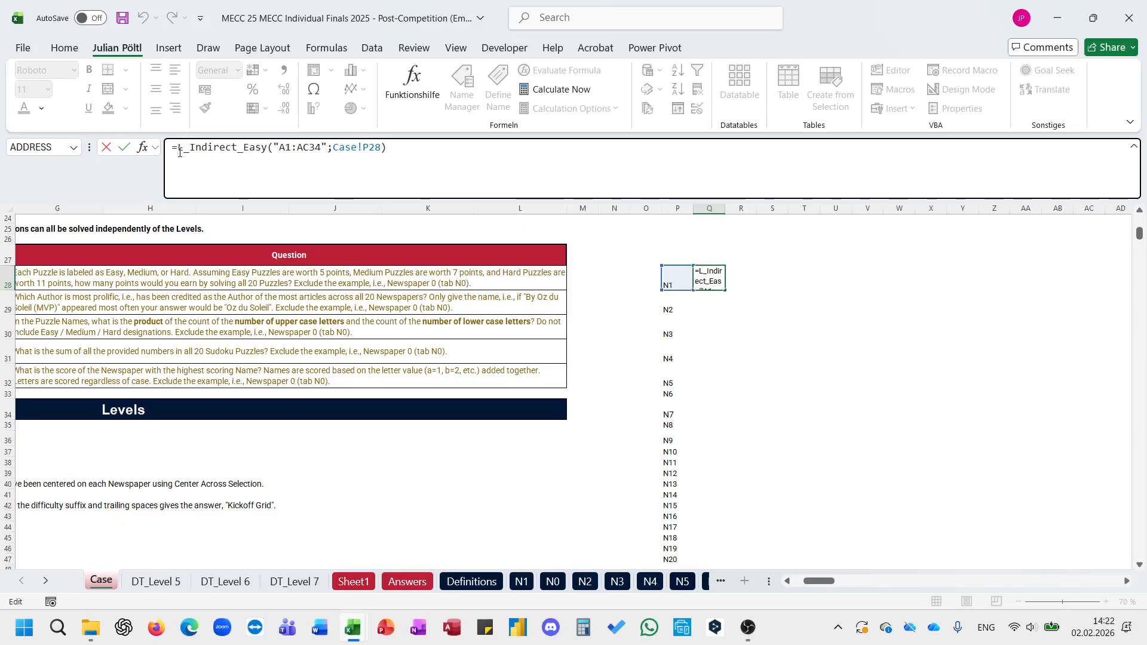
key("ctrl+Return")
key("Delete")
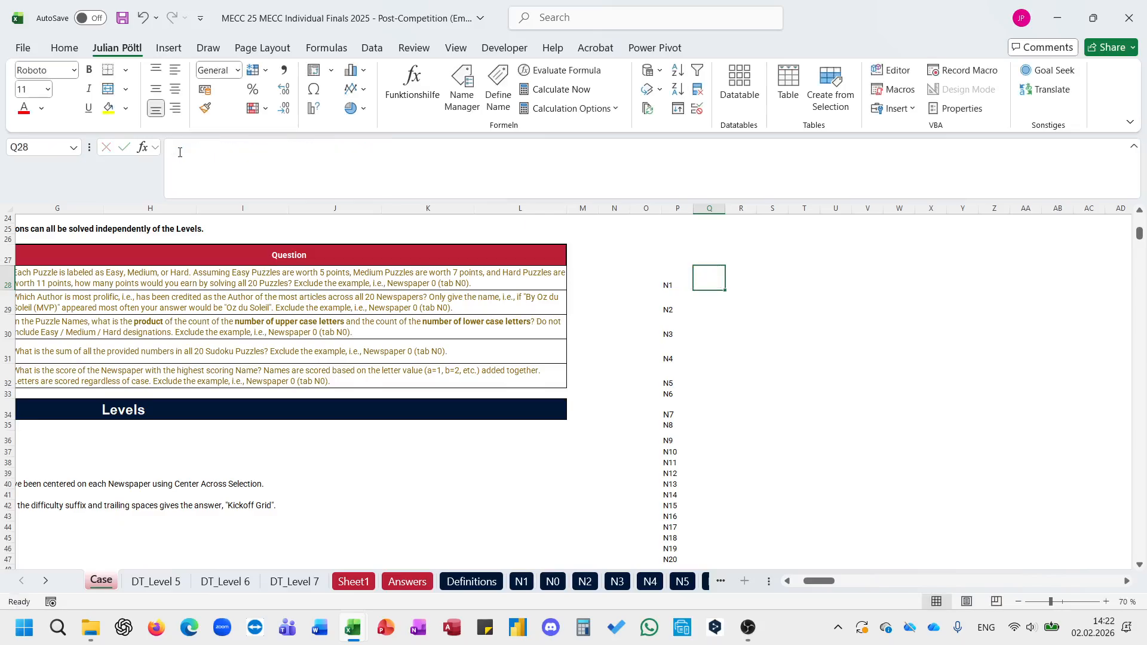
type("=")
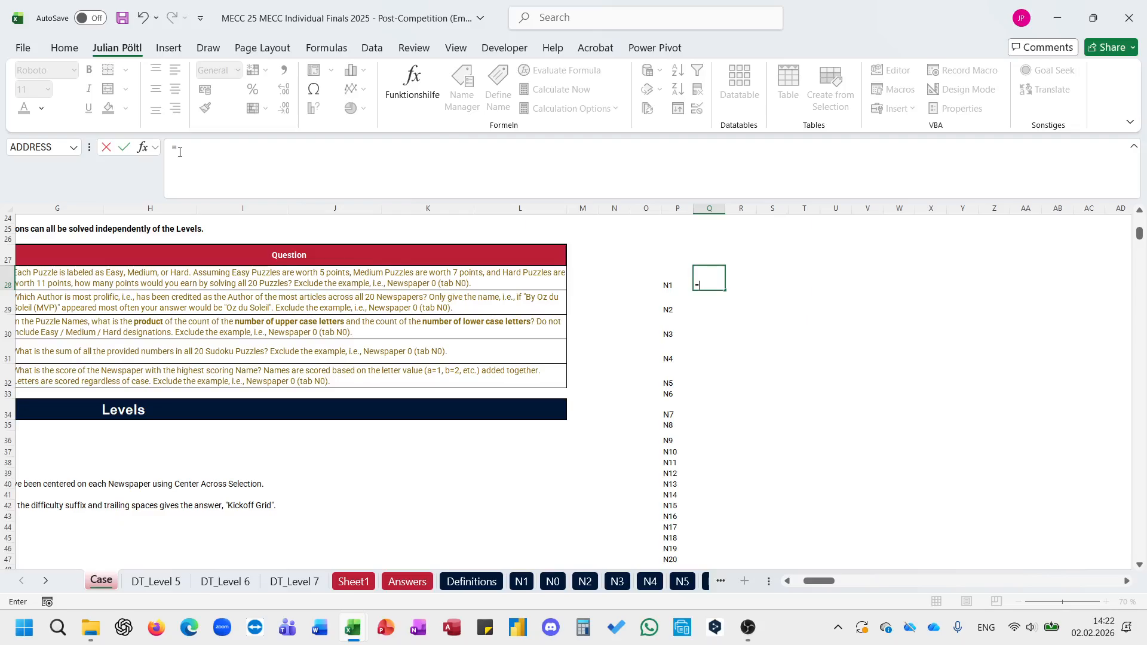
type("a")
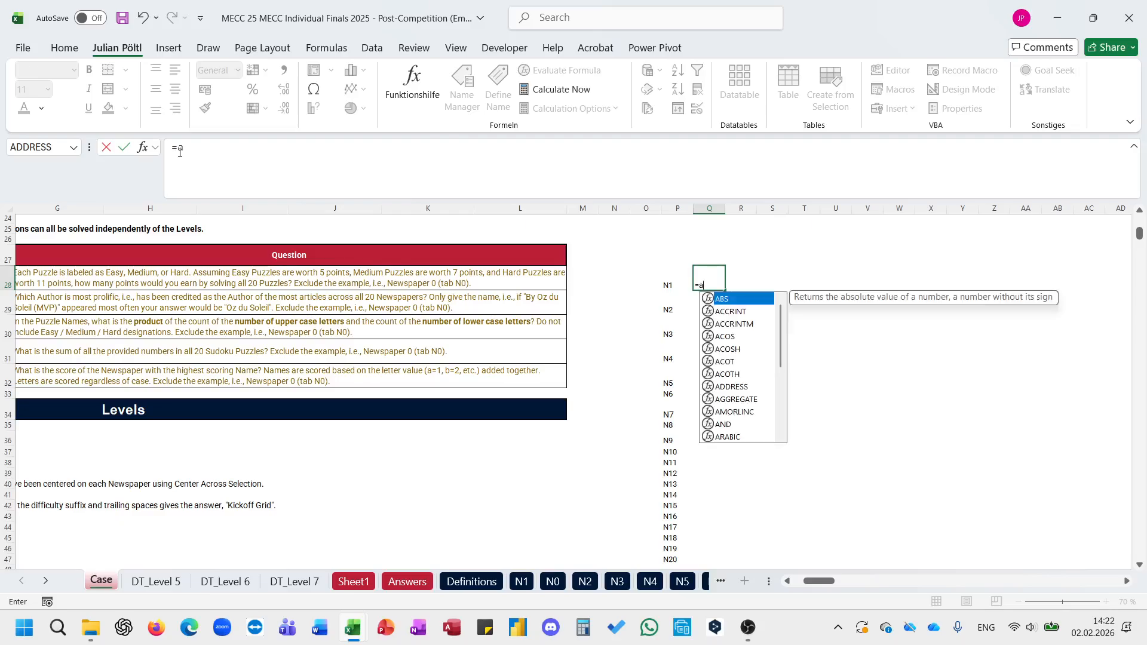
key("BackSpace")
type("ea")
key("BackSpace")
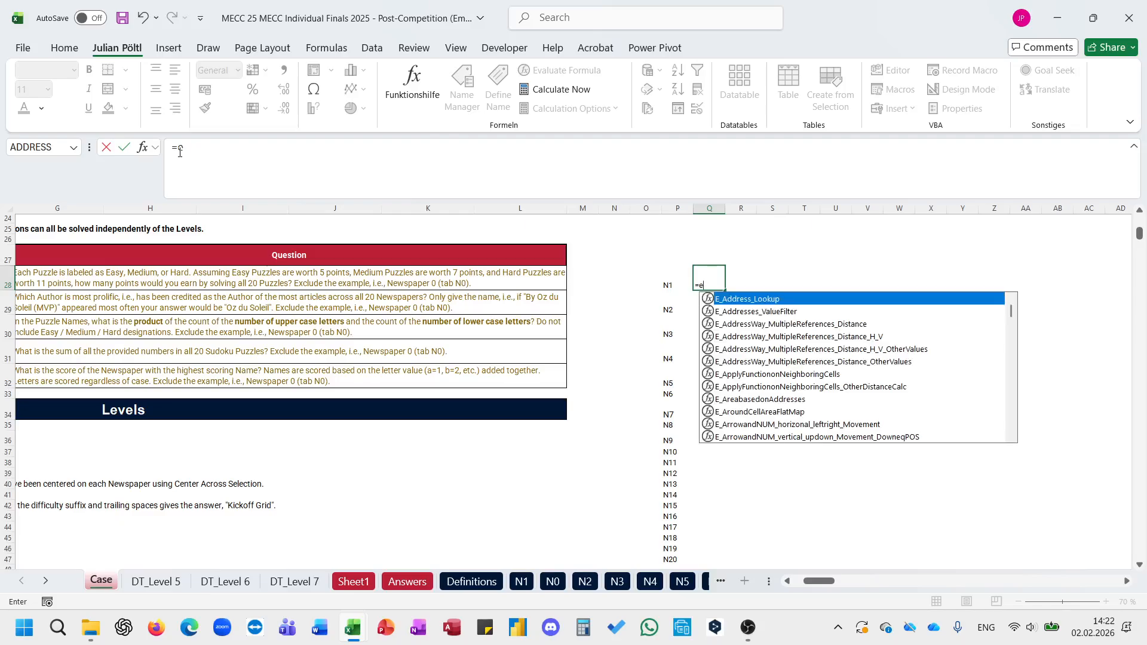
type("sy")
key("BackSpace")
key("BackSpace")
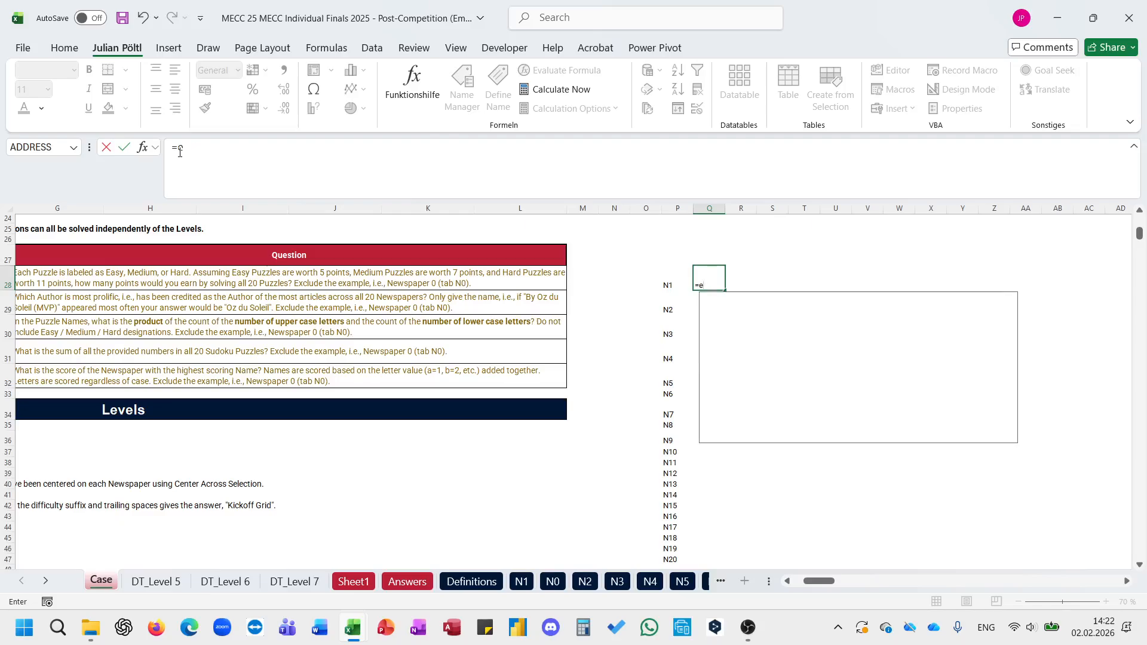
type("ay")
key("BackSpace")
key("BackSpace")
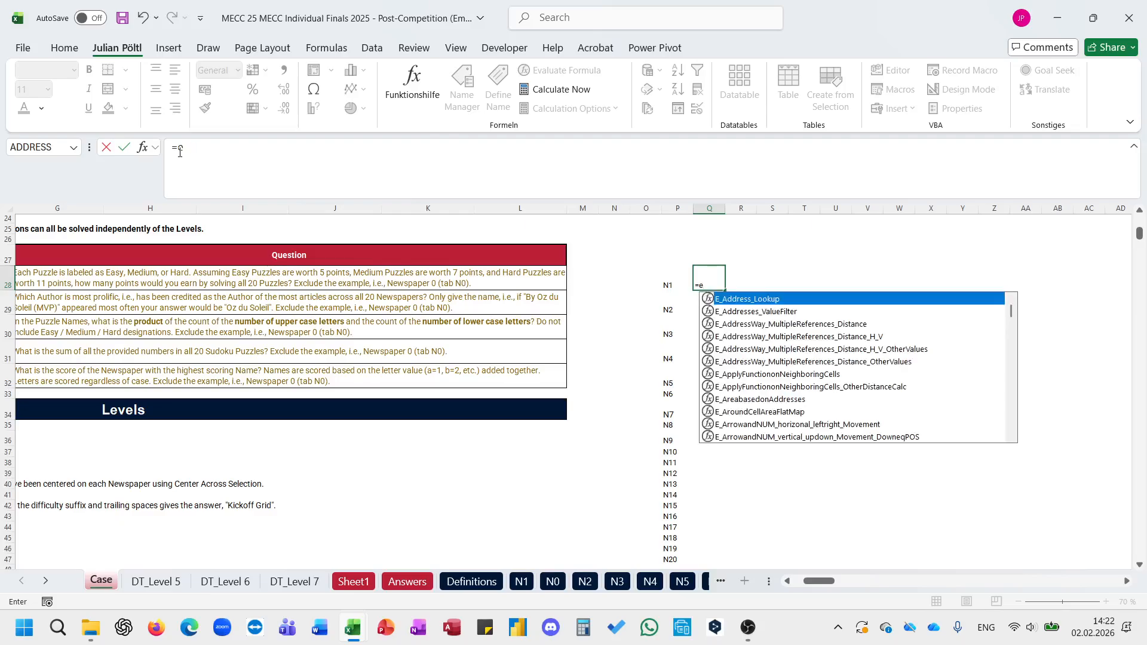
key("BackSpace")
key("Escape")
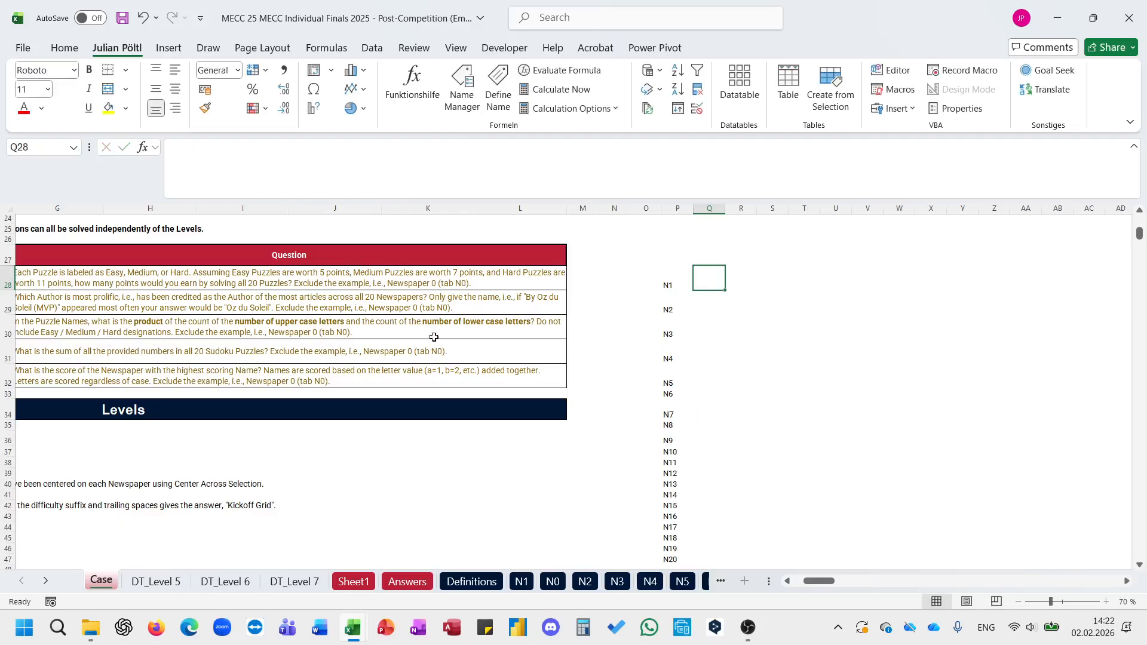
Step: Enter =E_AreabasedonAddresses("A1";"AE35";P28;1) in Q28 to pull in the whole content of newspaper N1
type("=area")
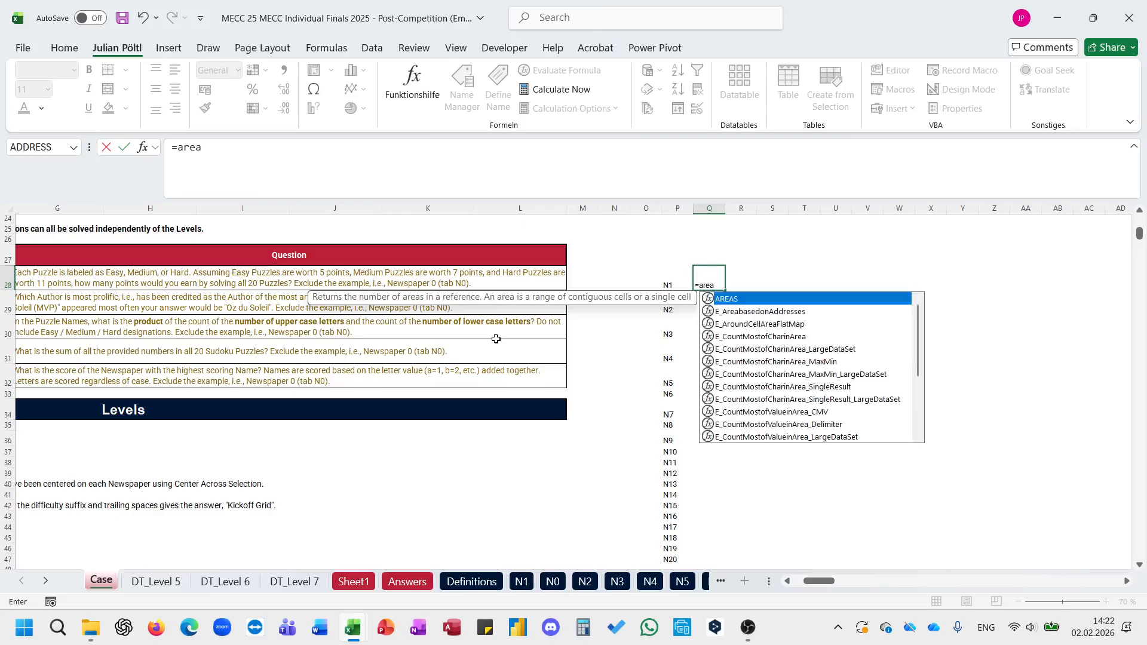
key("Down")
key("Tab")
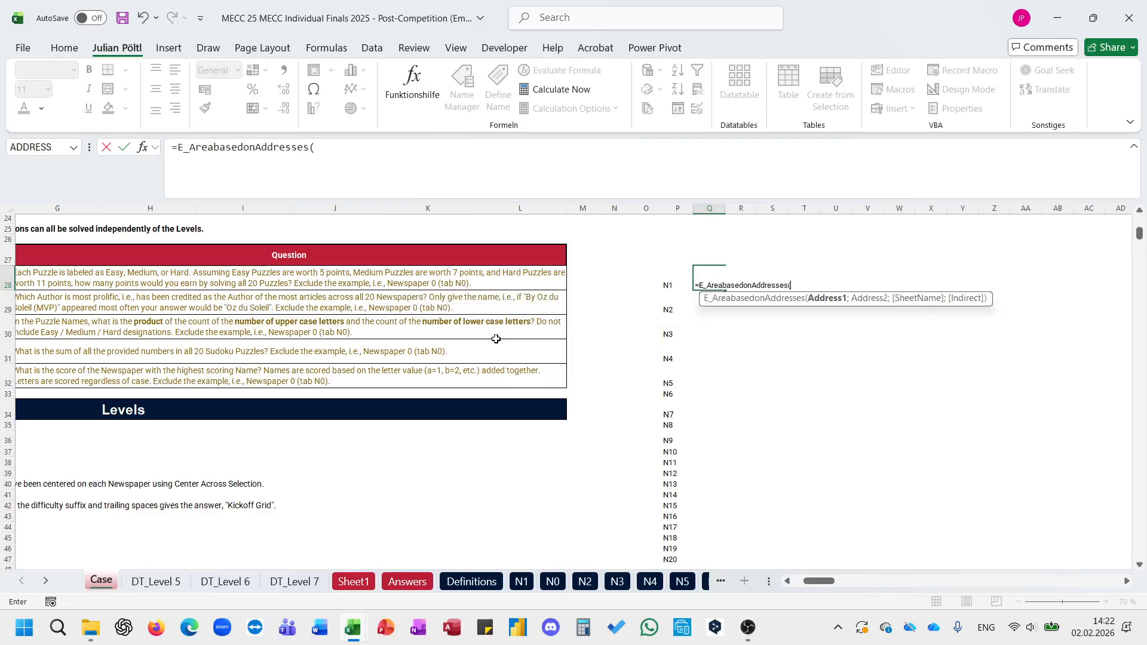
type("\"A1\";\"A")
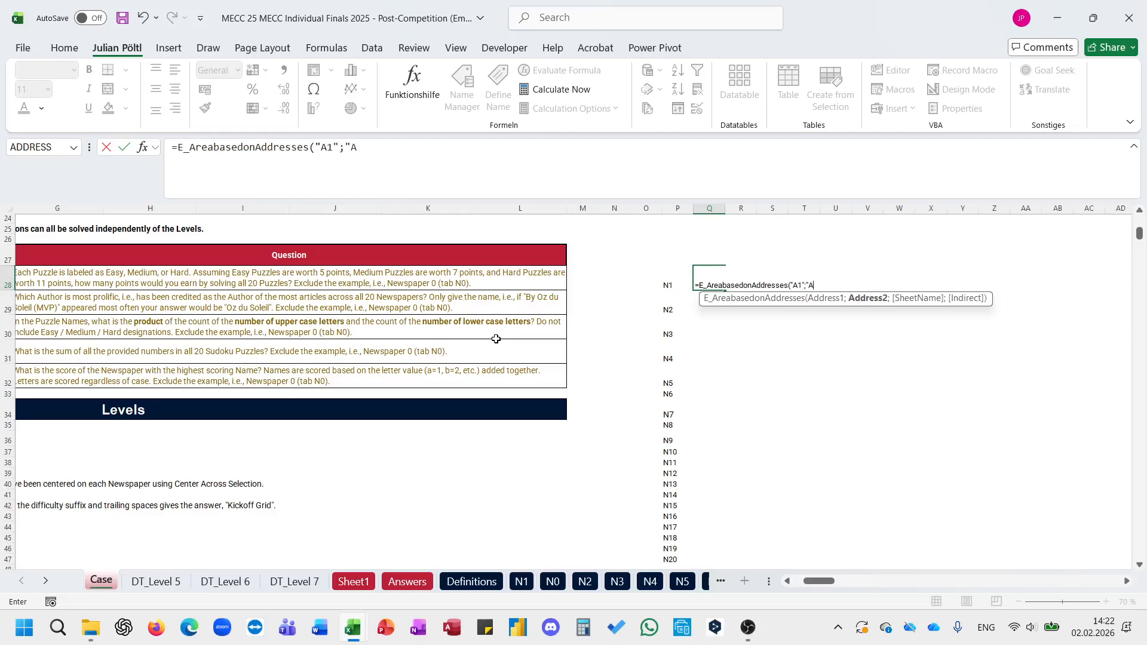
type("E35\";")
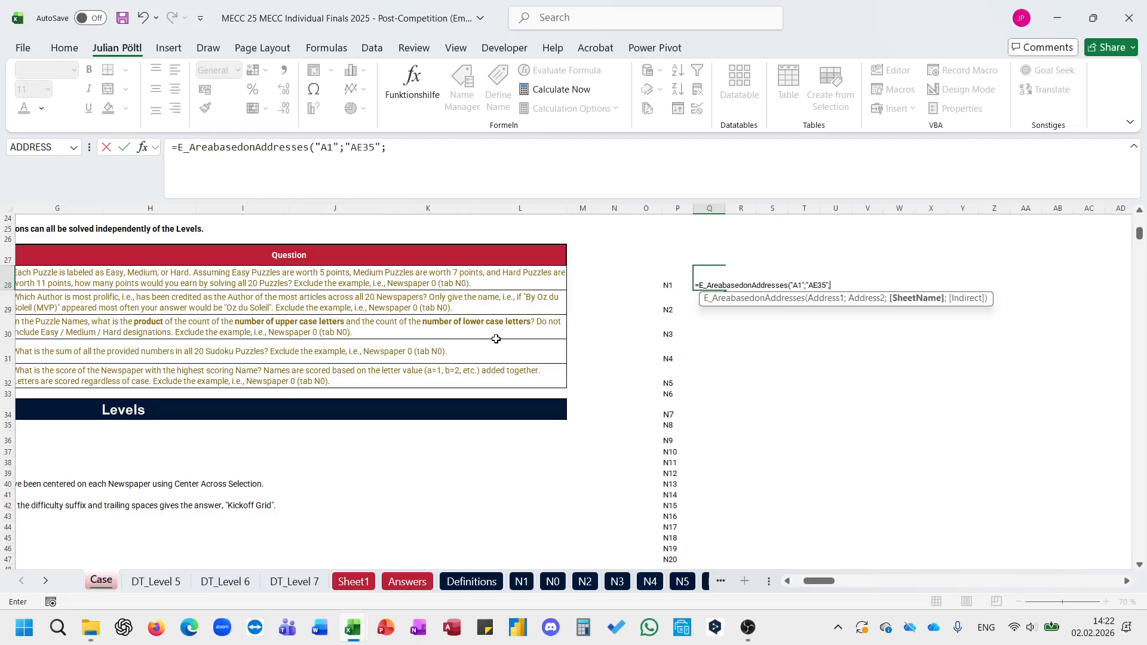
key("Left")
type(";1)")
key("Return")
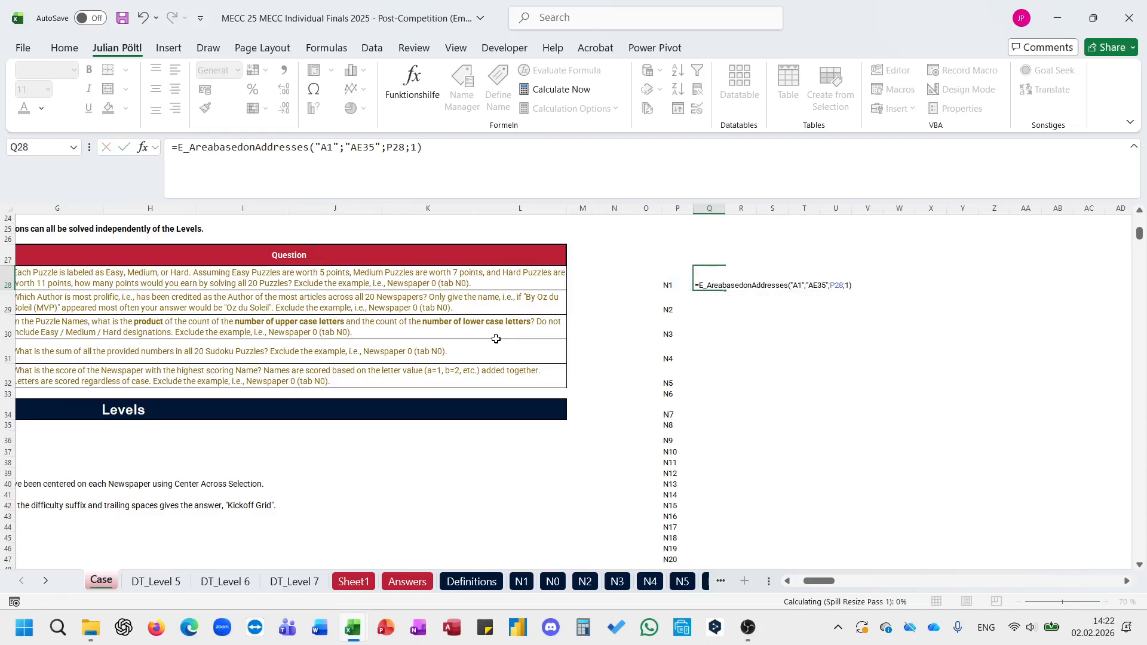
Step: Wrap the Q28 formula as =CONCAT(E_AreabasedonAddresses("A1";"AE35";P28;1)) and fill it down to Q47 for all 20 newspapers
left_click(177, 148)
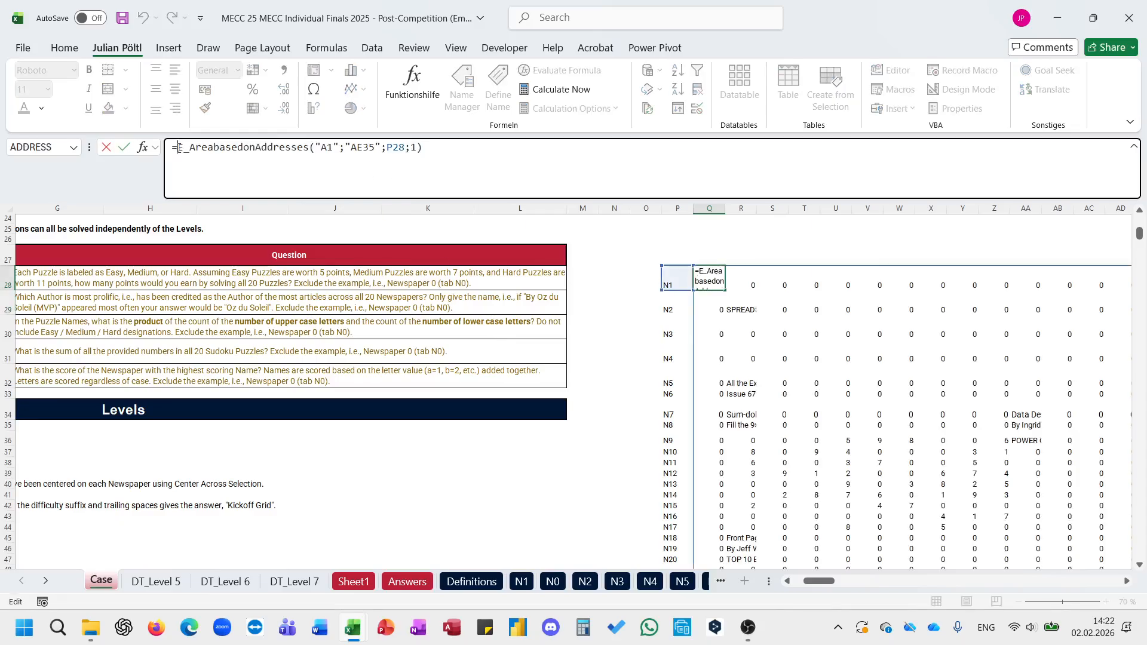
type("CONCAT(")
key("End")
type("(")
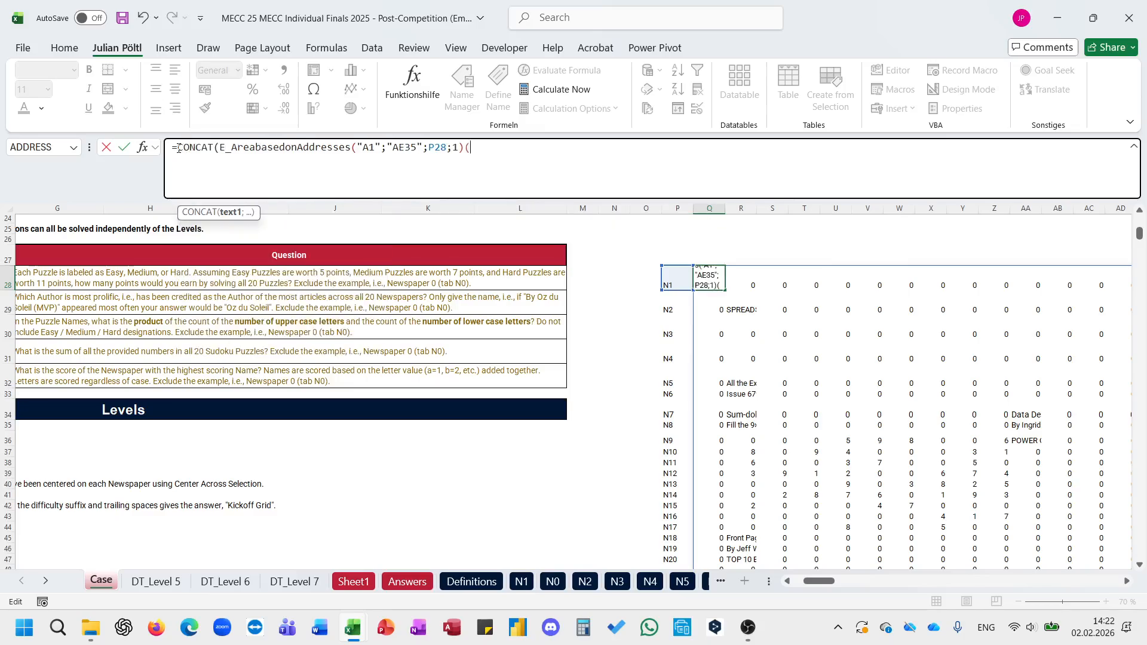
key("BackSpace")
type(")")
key("ctrl+Return")
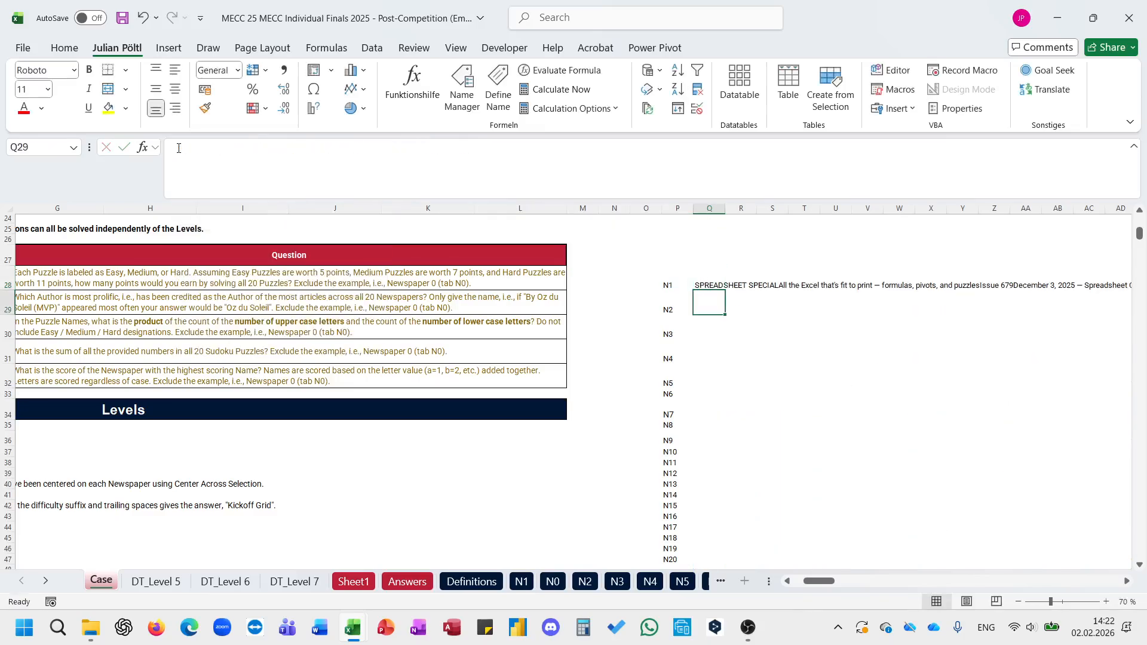
double_click(726, 292)
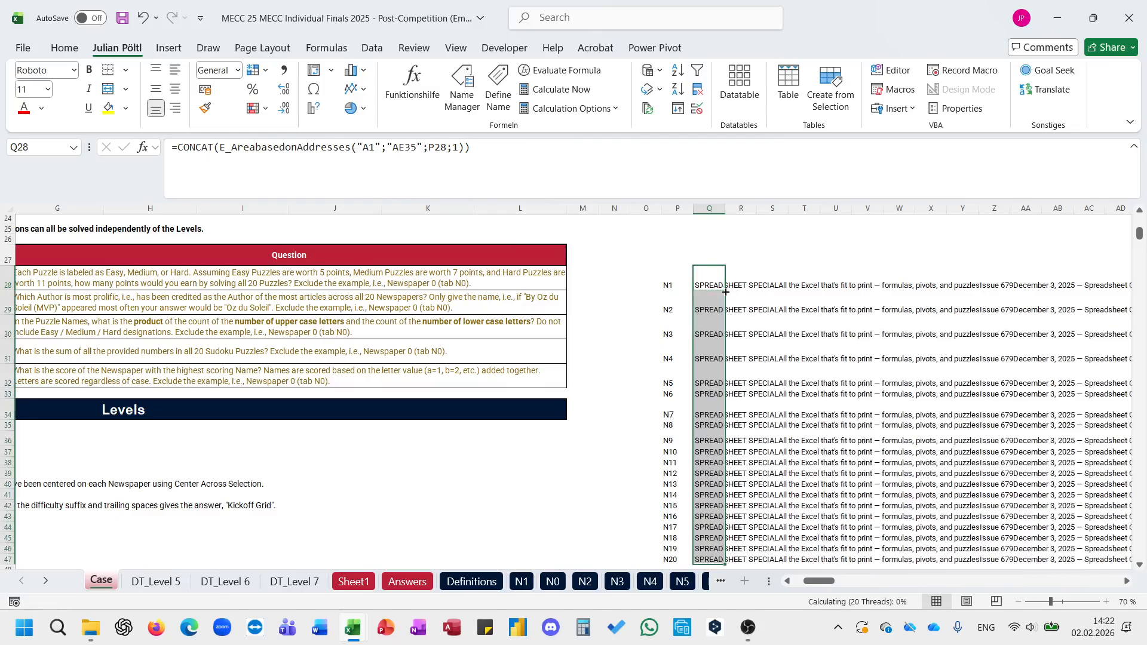
Step: Enter =TEXTSPLIT(Q28;"By ";;;0) in R28 to split the newspaper text at each byline
left_click(754, 284)
type("=text")
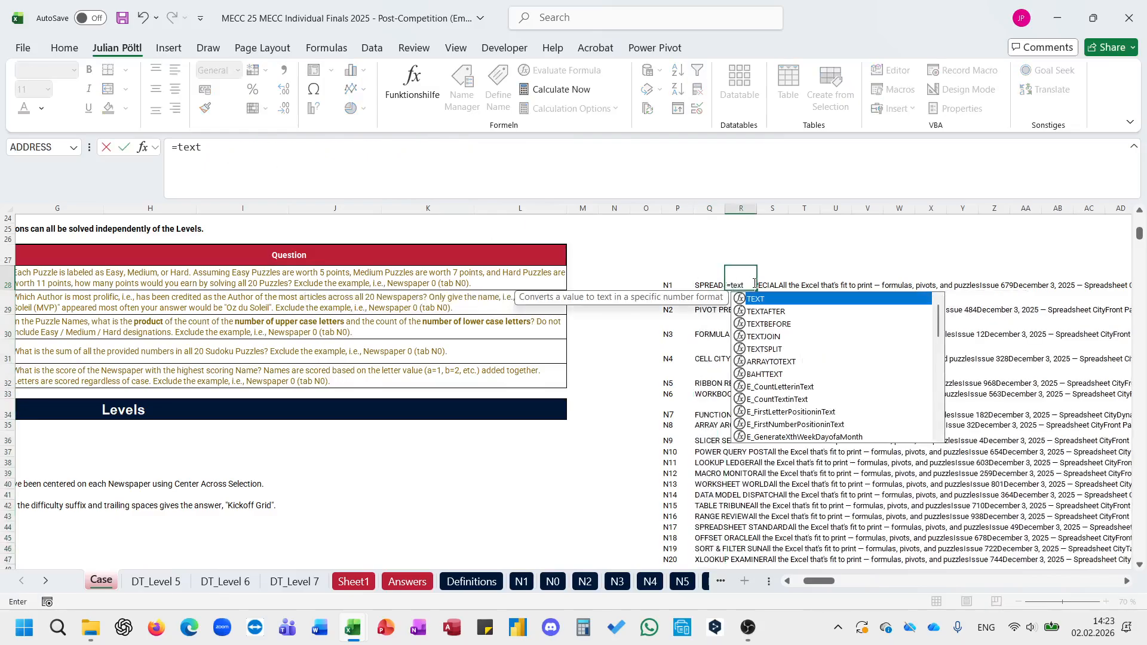
type("s")
key("Tab")
key("Left")
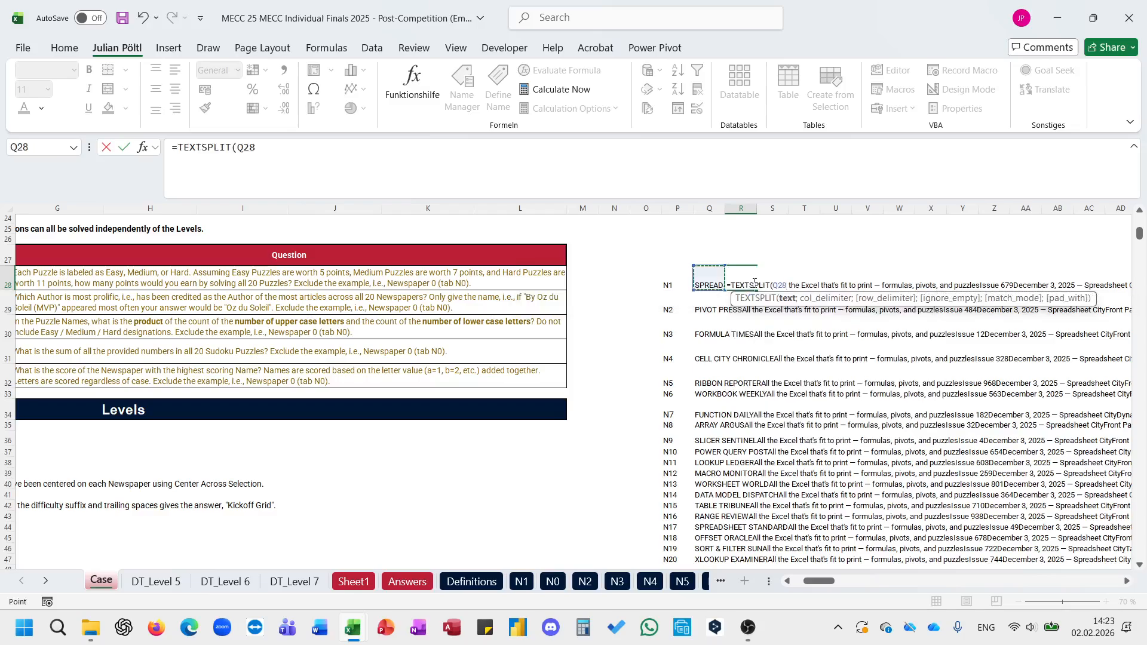
type(";\"By")
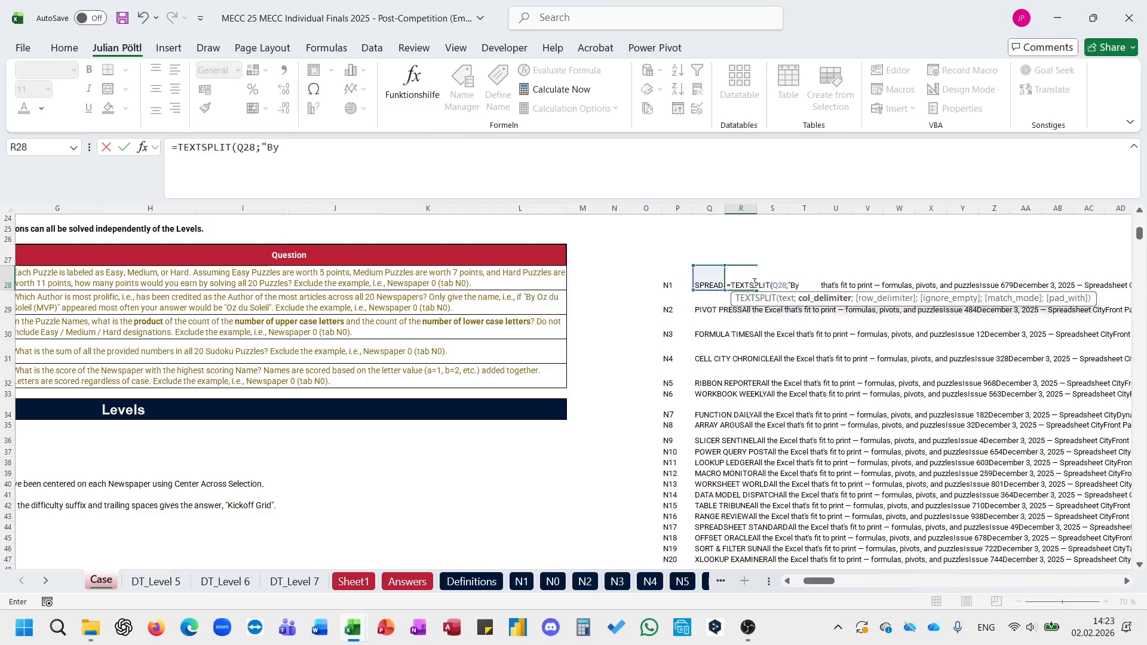
type(" \";;;;")
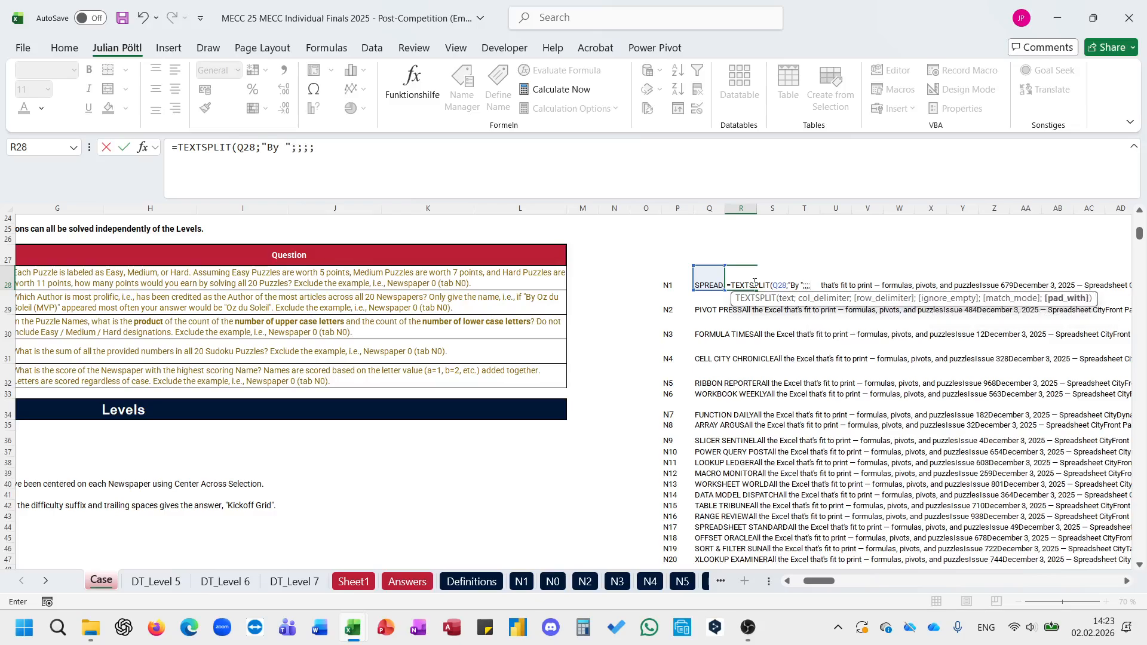
key("BackSpace")
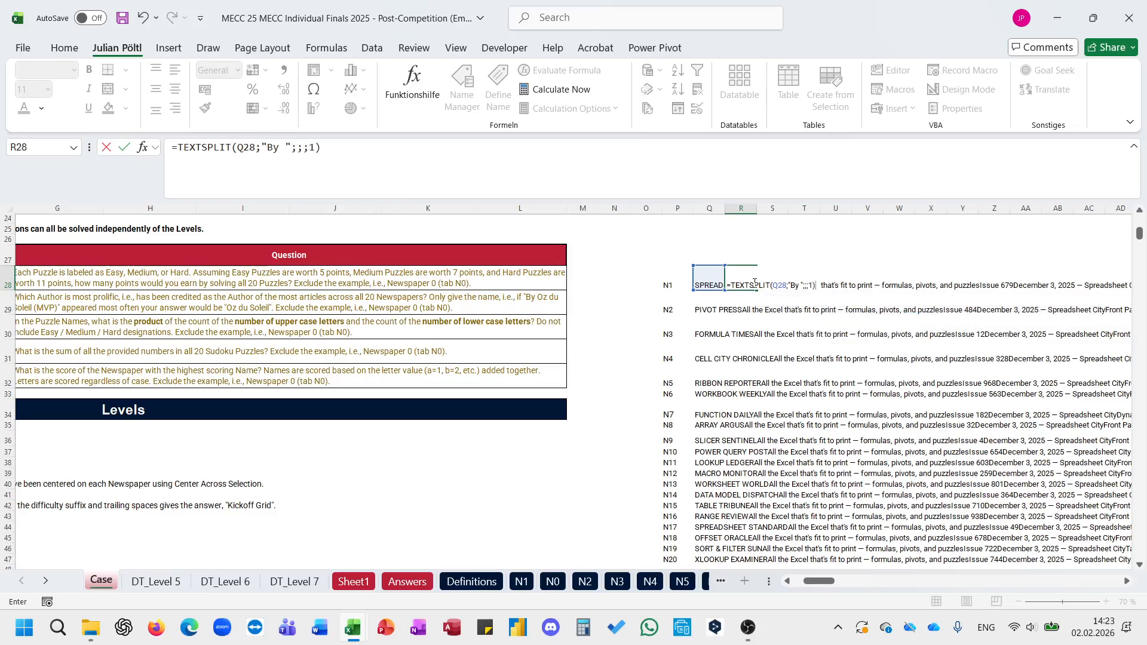
type("0")
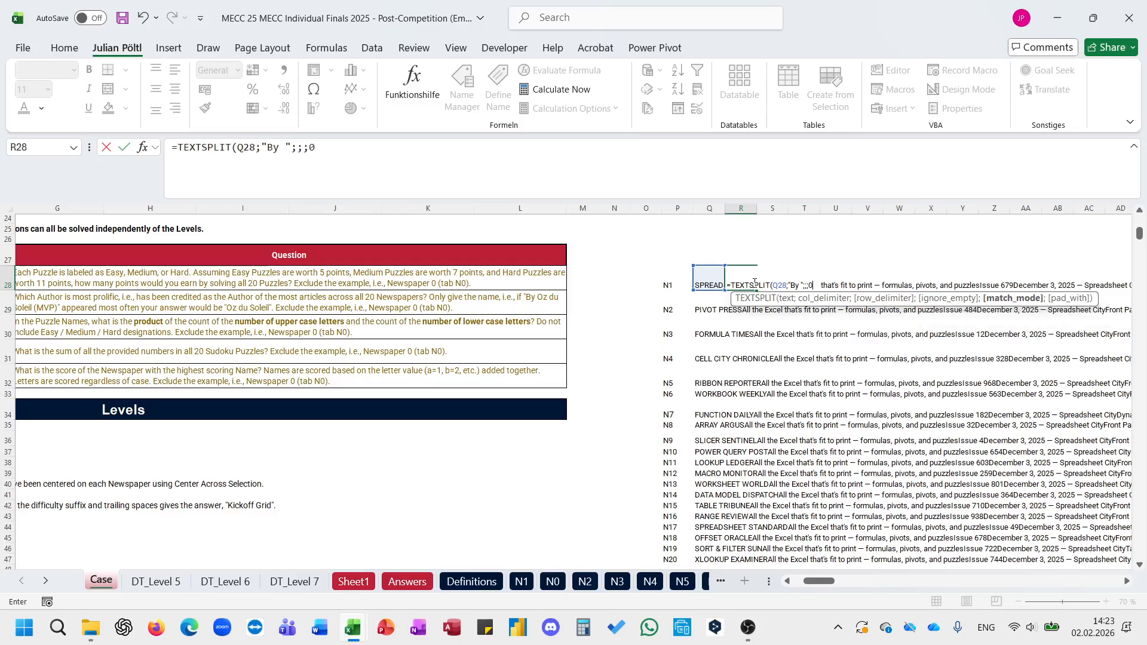
key("ctrl+Return")
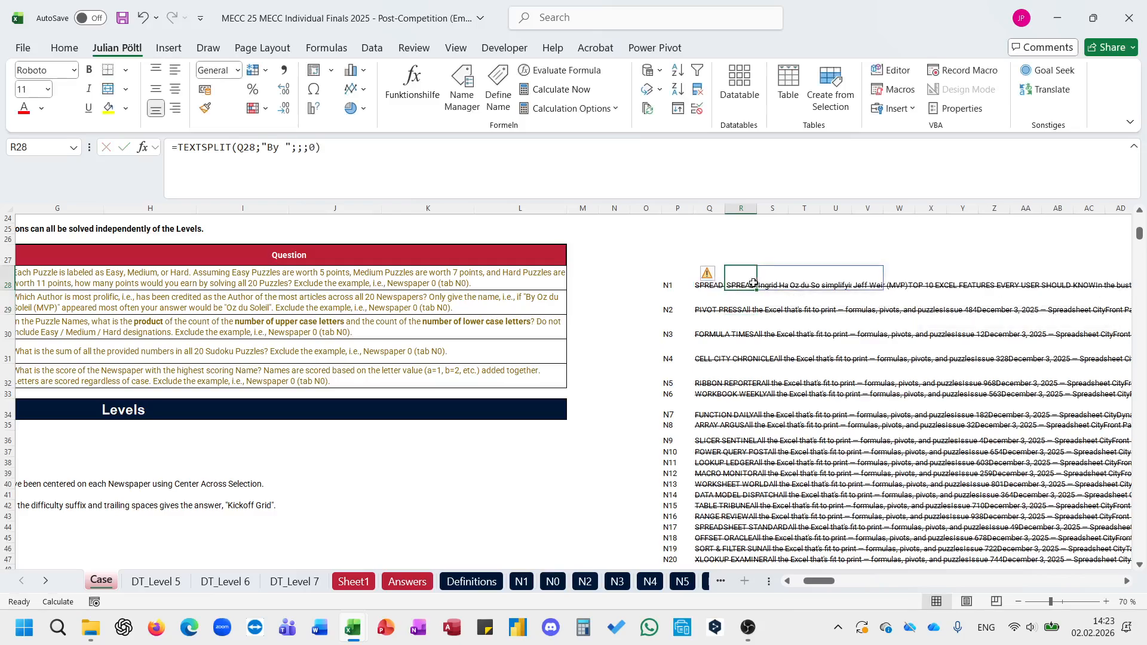
Step: Fill the TEXTSPLIT formula from R28 down to R47 and change the workbook's calculation option
left_click_drag(757, 289, 686, 375)
scroll(686, 375, "up", 3)
left_click(326, 48)
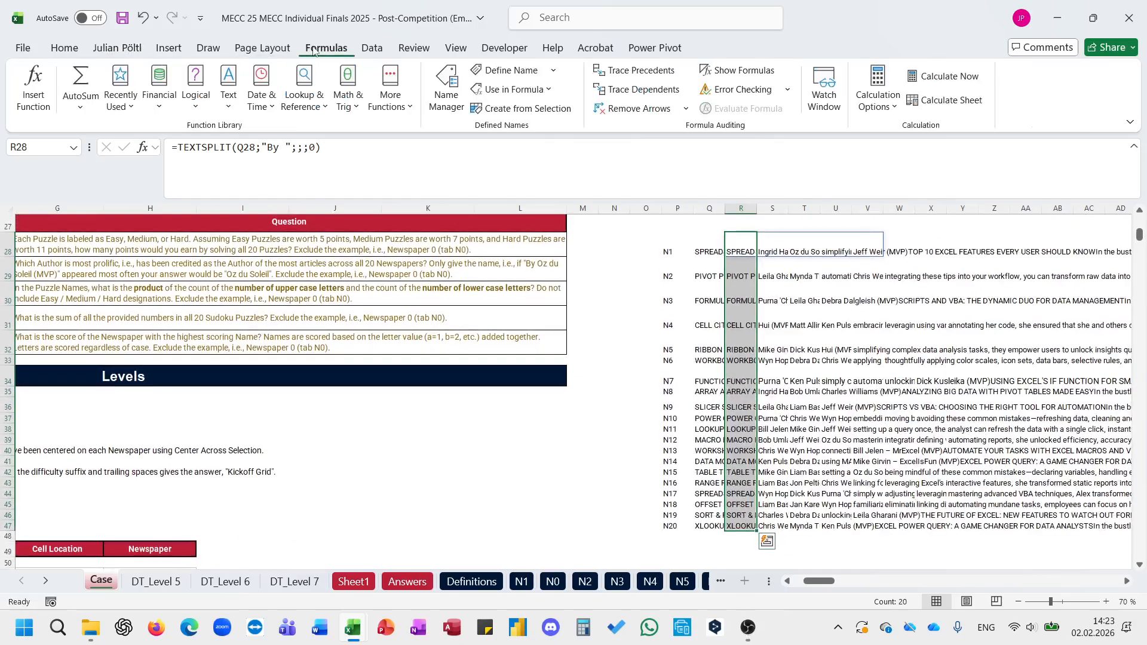
left_click(878, 99)
left_click(884, 128)
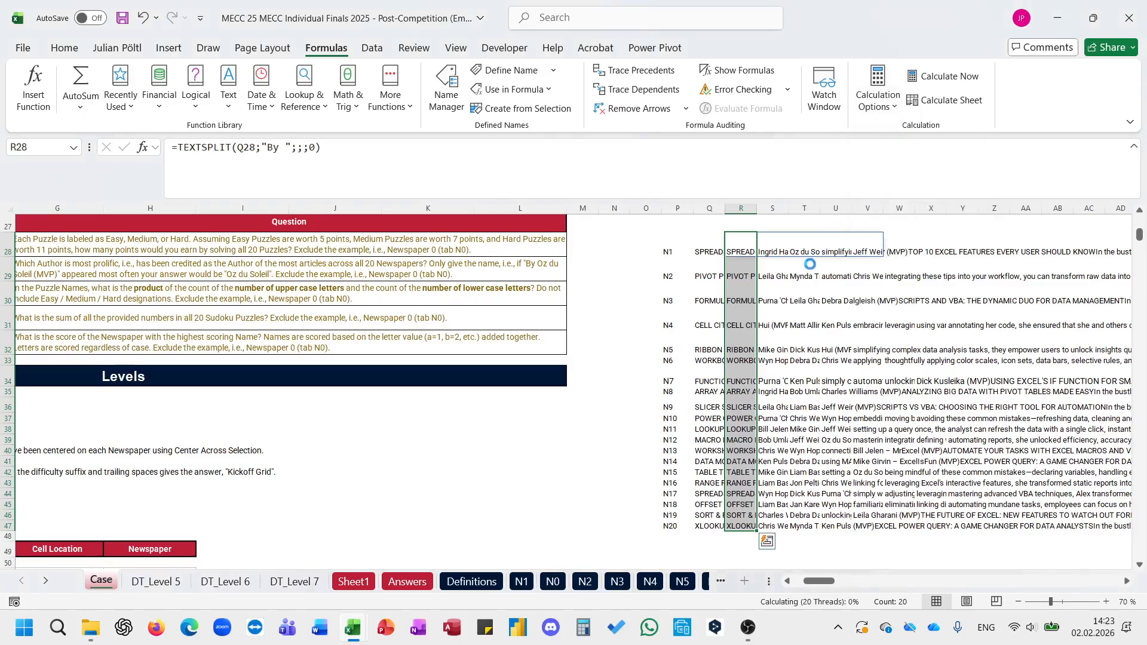
Step: Start a TEXTBEFORE formula in W28 with the spilled range R28# as its text argument
left_click(836, 270)
left_click(841, 242)
left_click(905, 247)
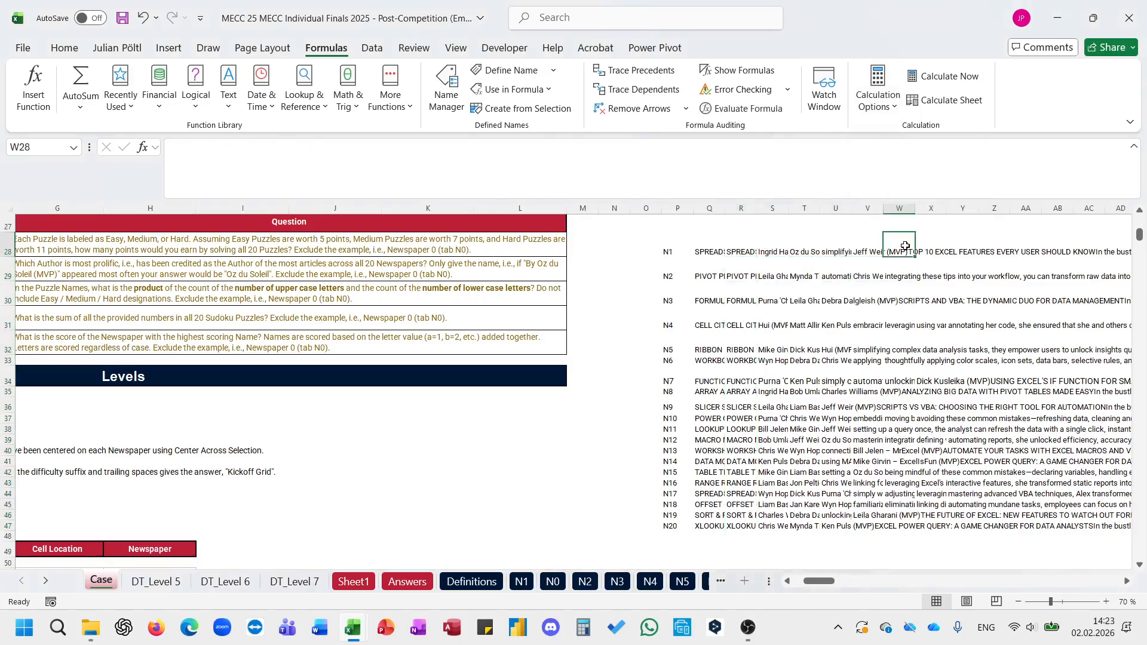
type("=textb")
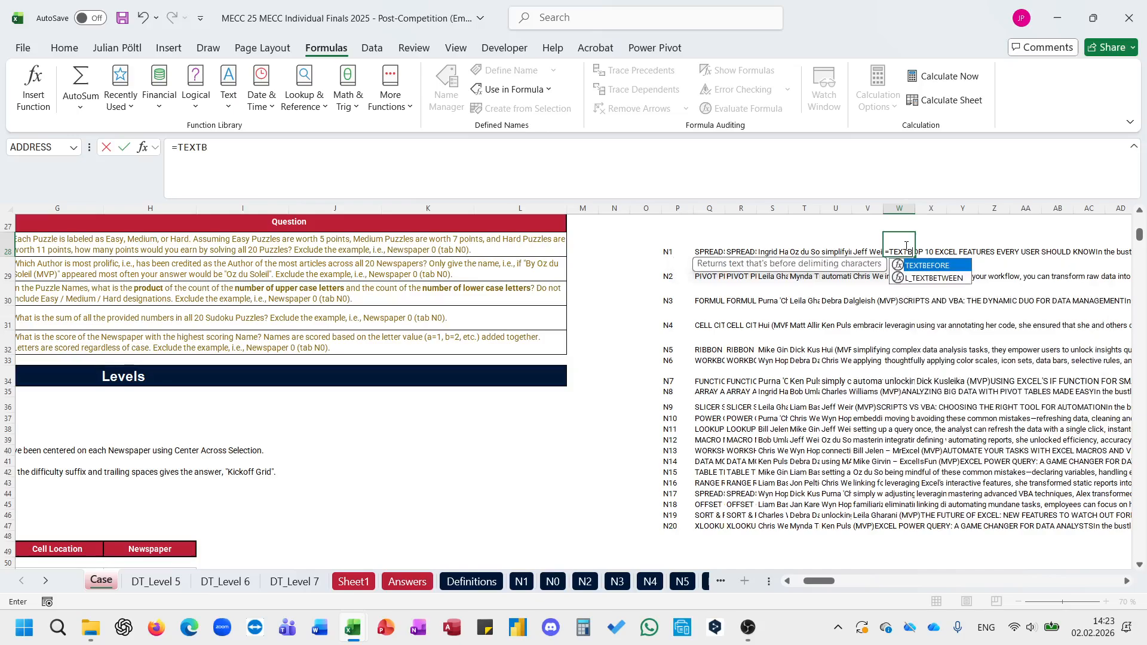
key("Tab")
key("Left")
key("Left")
key("Left")
key("Left")
key("Left")
key("shift+Right")
key("shift+Right")
key("shift+Right")
key("shift+Right")
key("shift+Right")
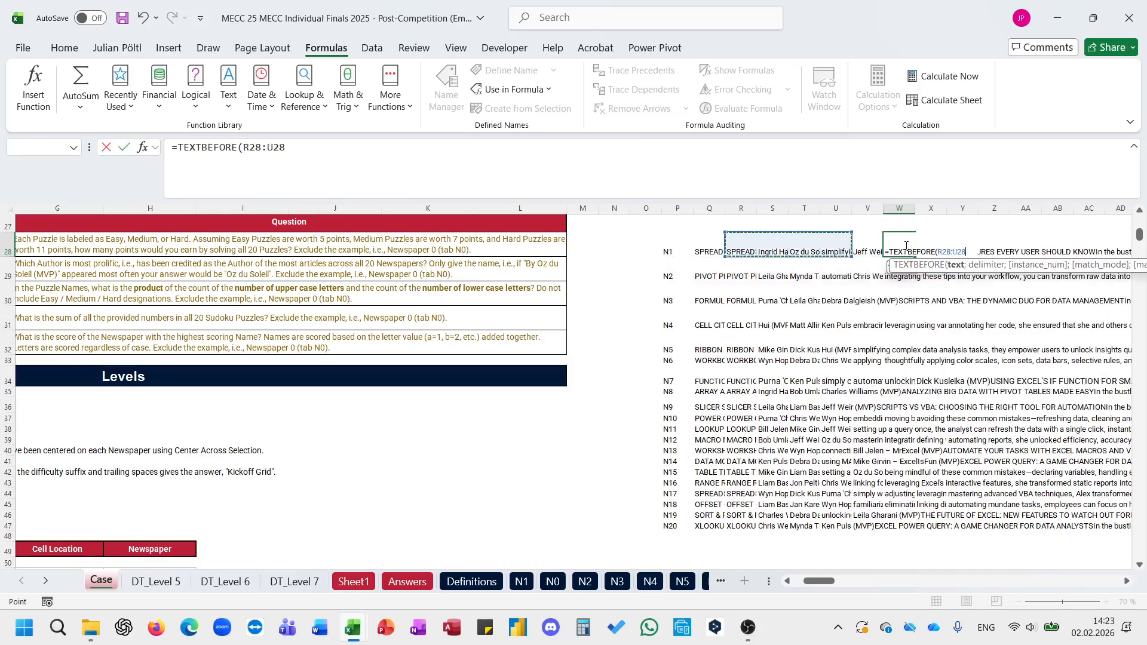
type("#;\"(mvp")
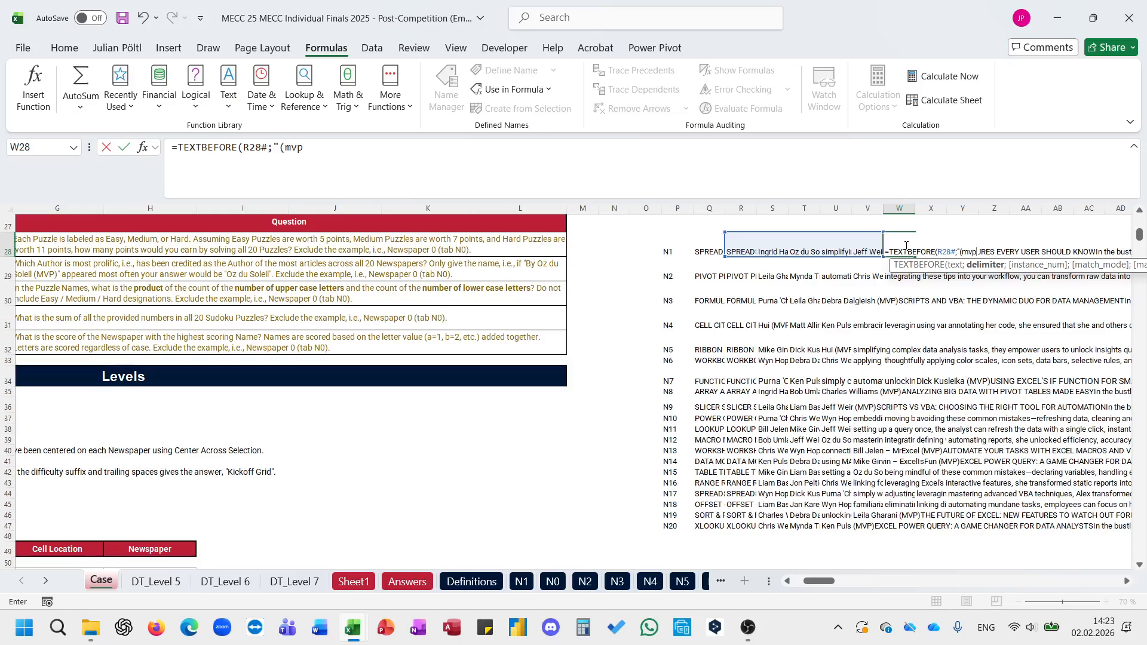
Step: Complete the W28 formula as =TEXTBEFORE(R28#;" (MVP)") and fill it down to W47
key("BackSpace")
key("BackSpace")
key("BackSpace")
type("VP)\"")
key("ctrl+Return")
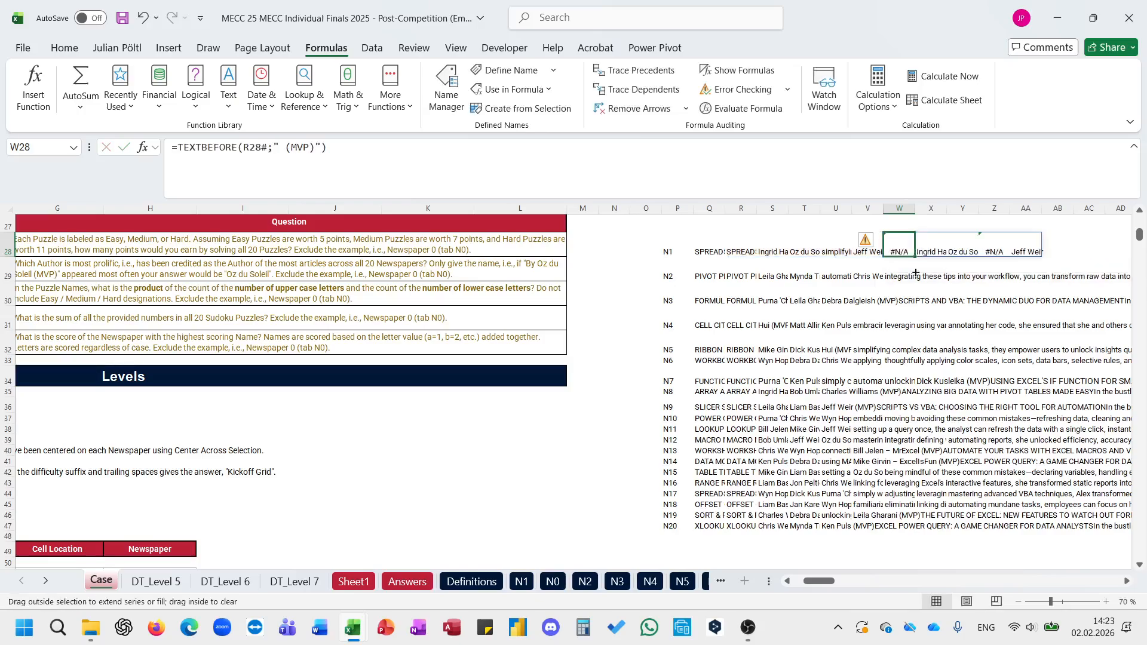
left_click_drag(916, 272, 901, 531)
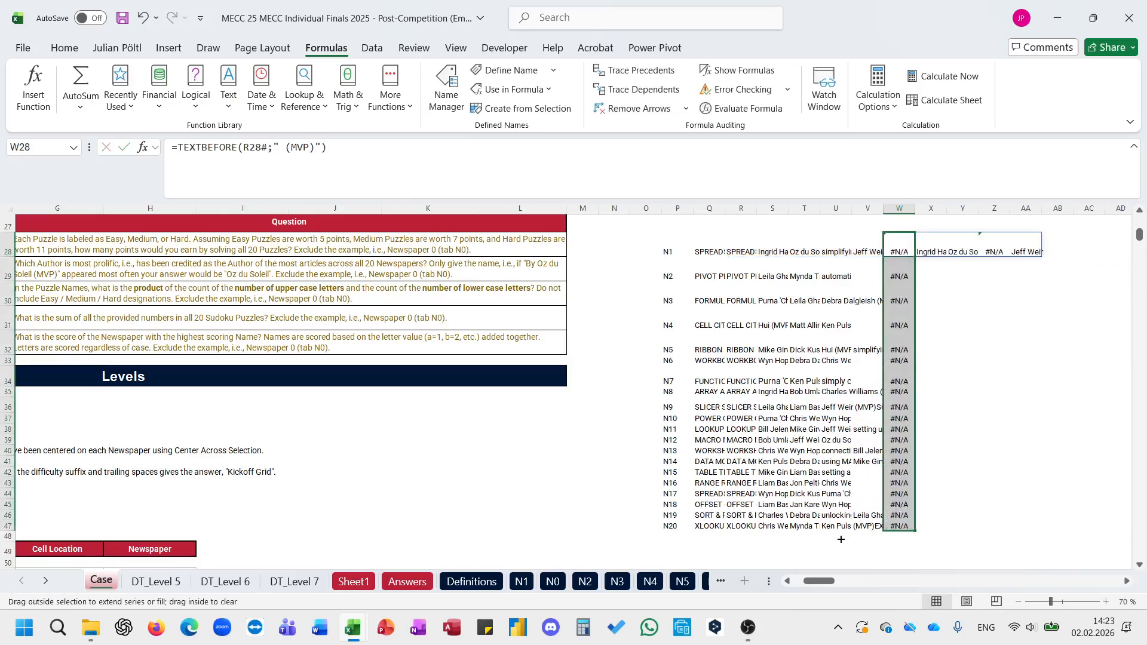
Step: Review the extracted author rows for all newspapers and compare them with the article bylines on sheet N1
left_click(839, 536)
scroll(839, 536, "down", 1)
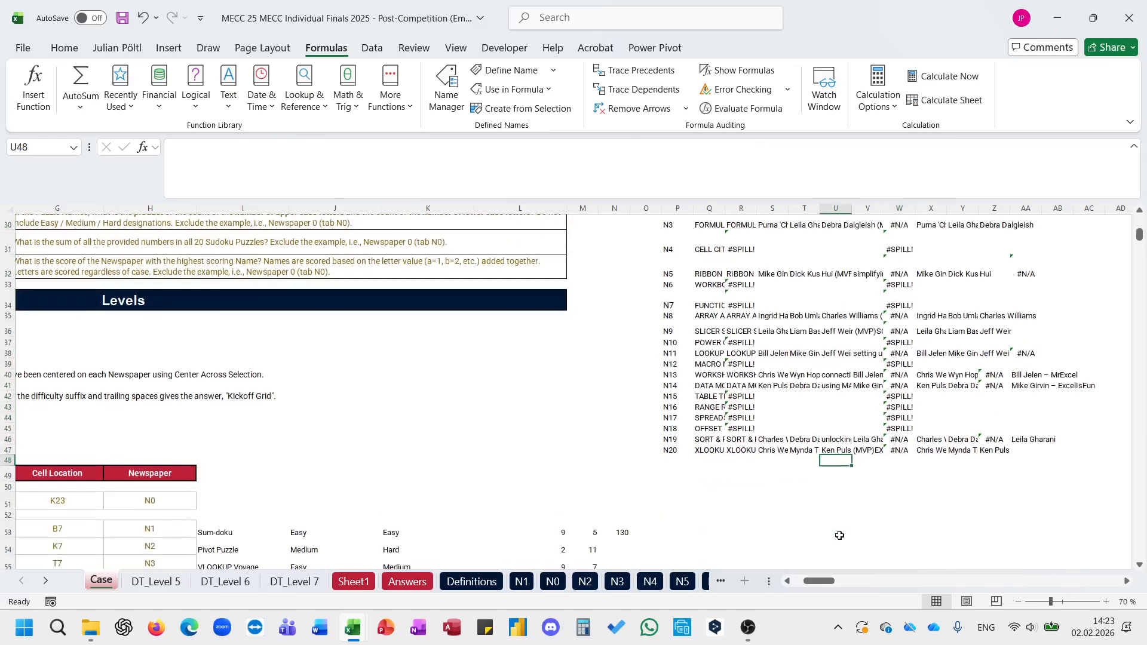
scroll(840, 536, "right", 2)
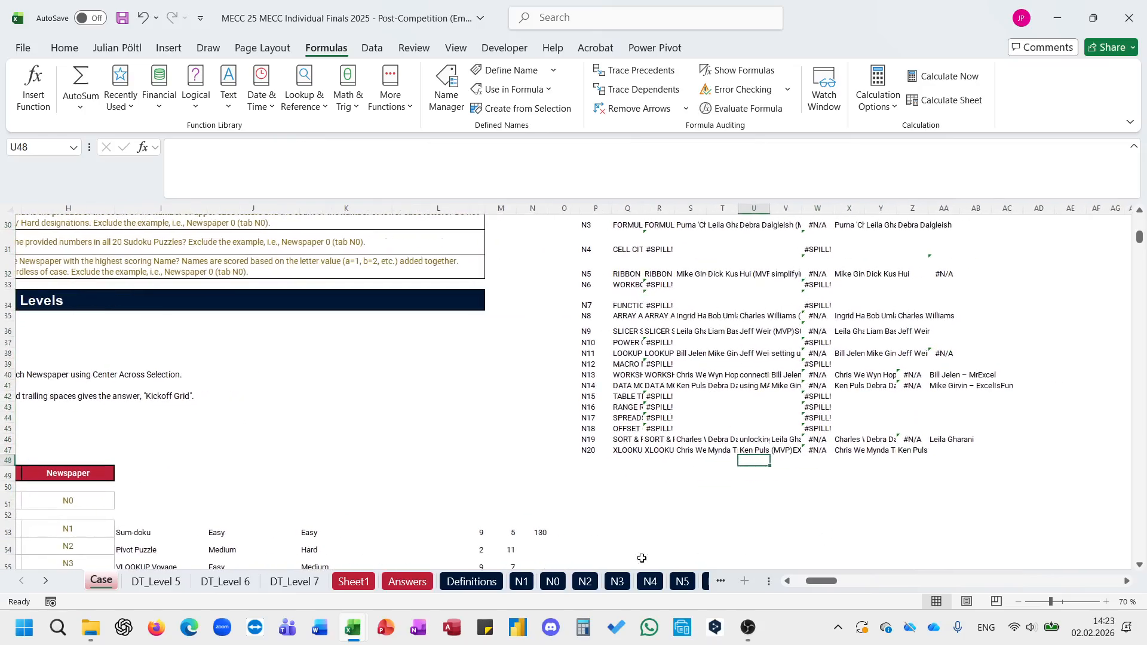
left_click(523, 582)
scroll(555, 408, "down", 3)
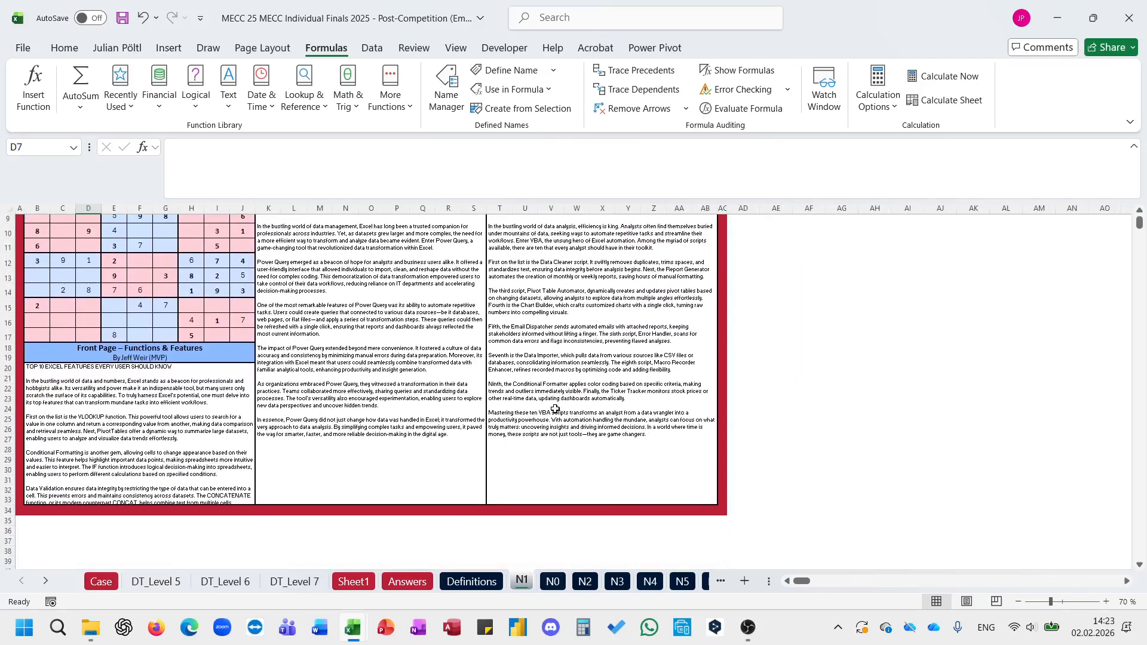
Step: Enter =TOCOL(W28:AC47;3) in U48 on the Case sheet to stack the extracted authors without blanks and errors
left_click(102, 583)
type("=to")
key("Tab")
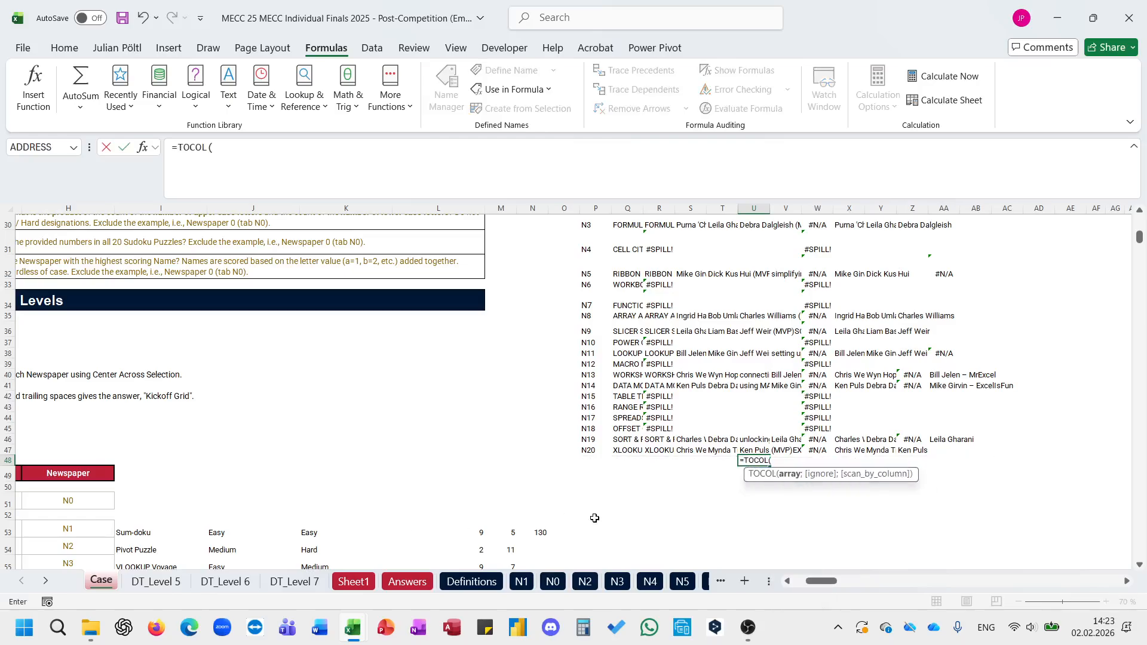
key("Right")
key("Up")
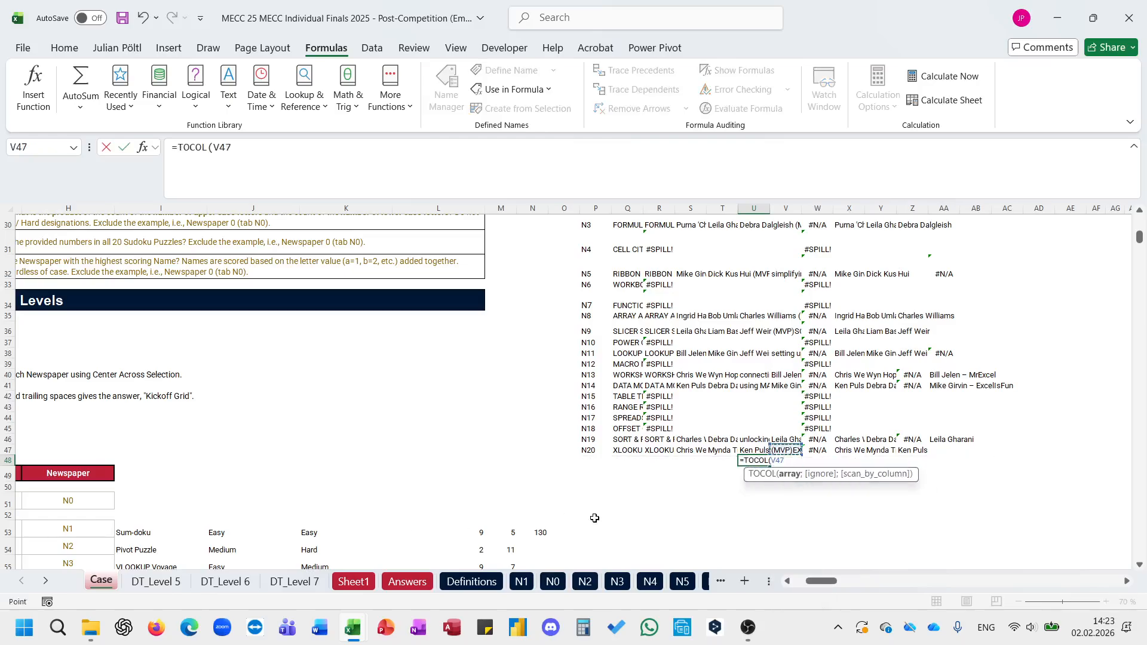
key("Left")
key("shift+Up")
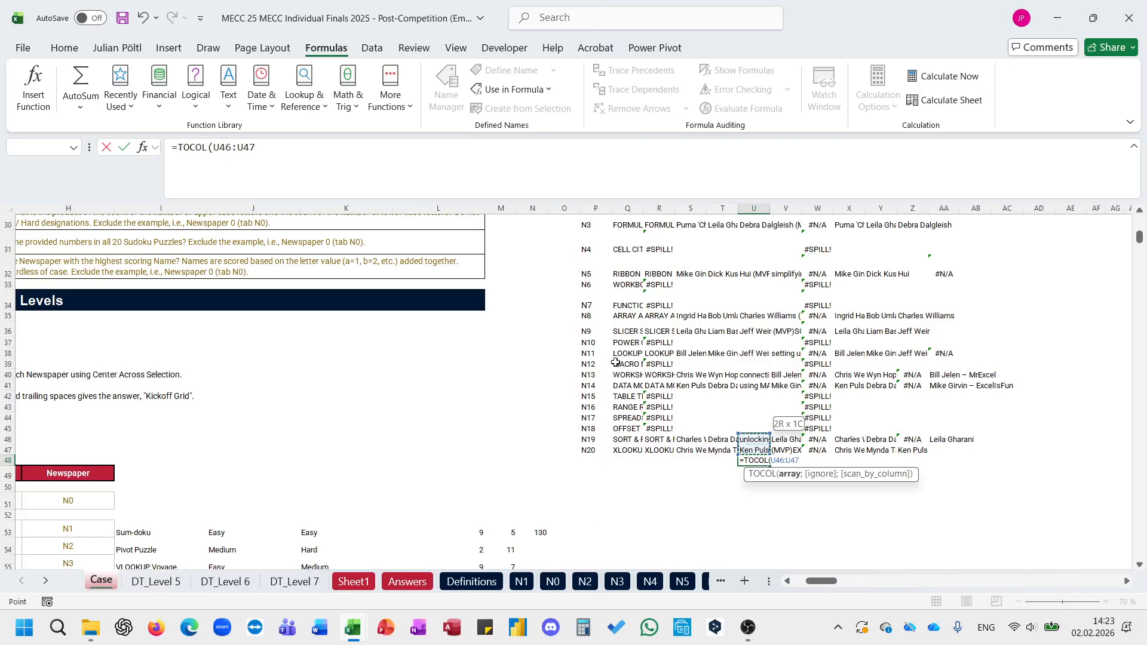
scroll(616, 363, "up", 3)
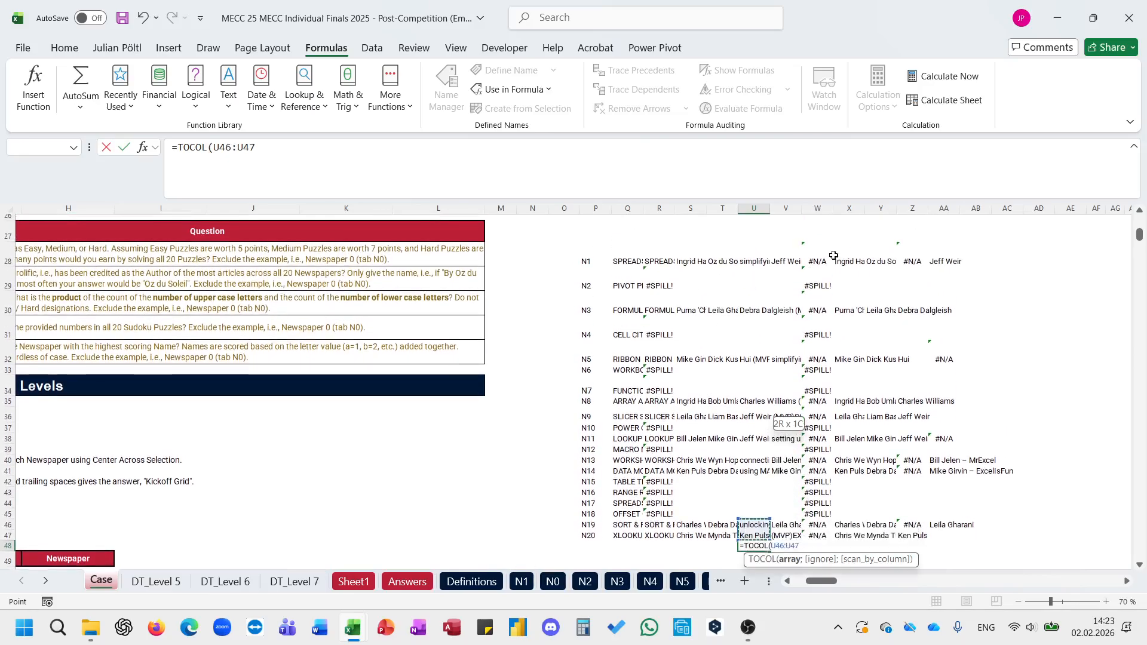
left_click_drag(820, 259, 1007, 537)
type(";3)")
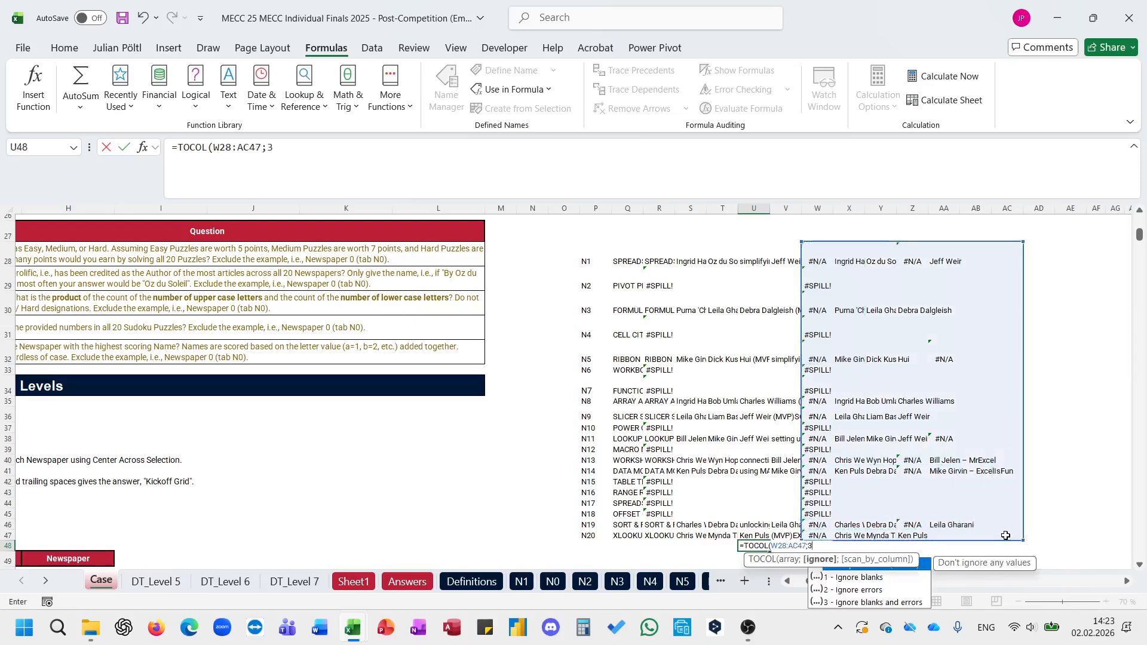
key("ctrl+Return")
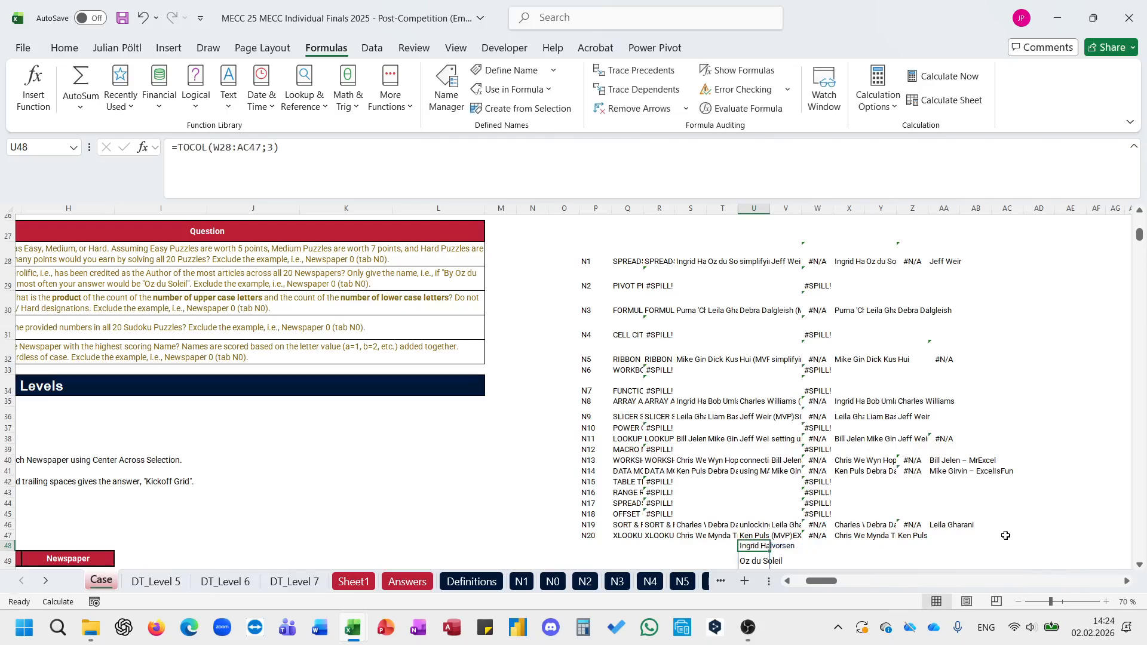
Step: Enter =GROUPBY(U48#;U48#;COUNTA;;;-2) in V48 to count articles per author in descending order
key("Right")
type("=gro")
key("Tab")
key("Left")
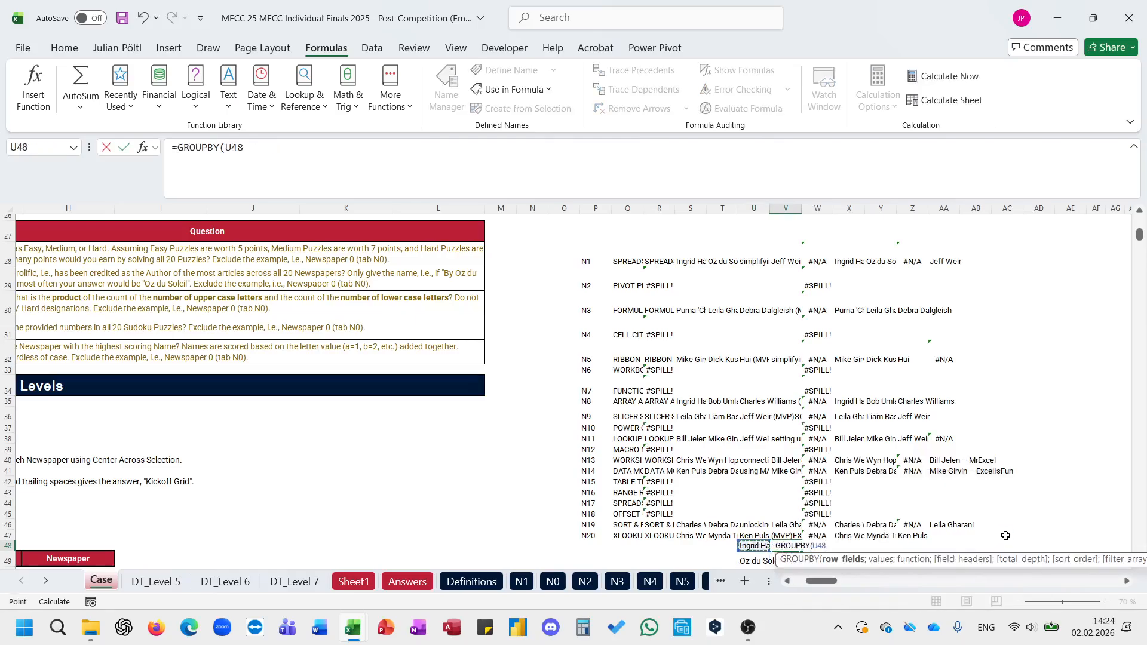
key("ctrl+shift+Down")
type(";")
key("Left")
key("ctrl+shift+Down")
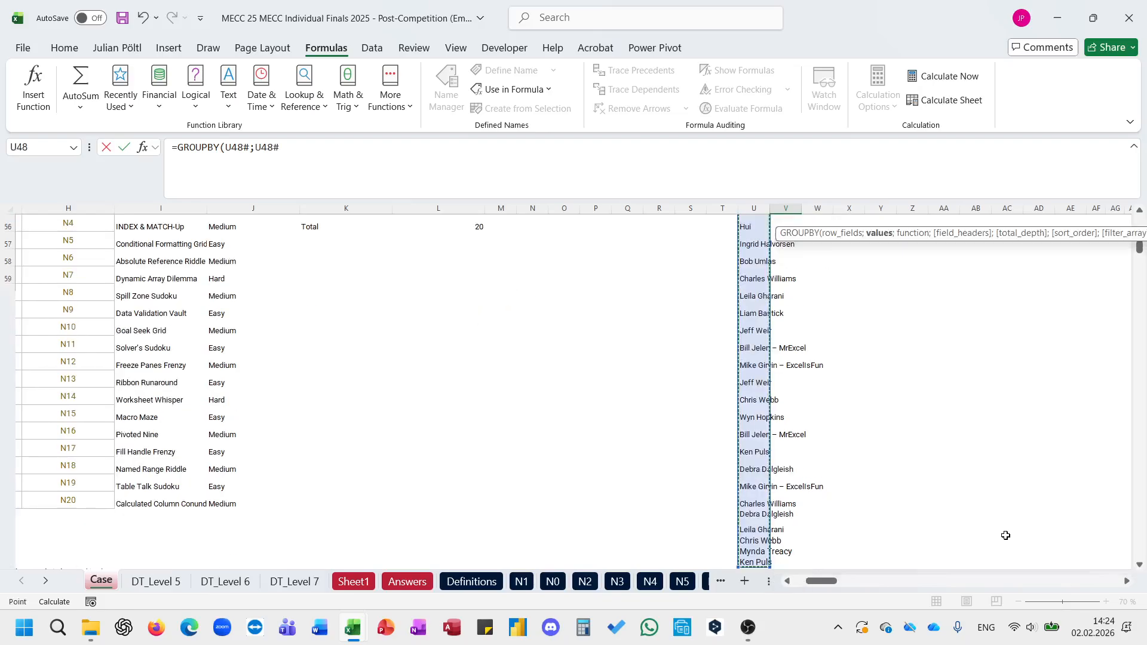
type(";co")
key("Down")
key("Tab")
type(";;")
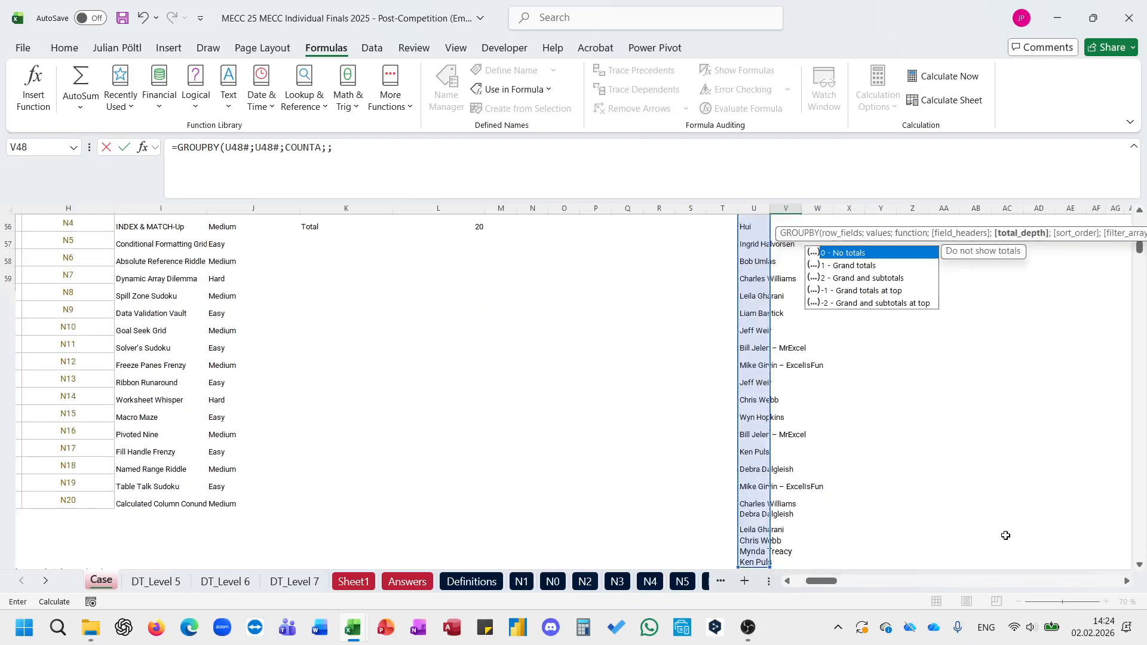
type(";-2")
key("Return")
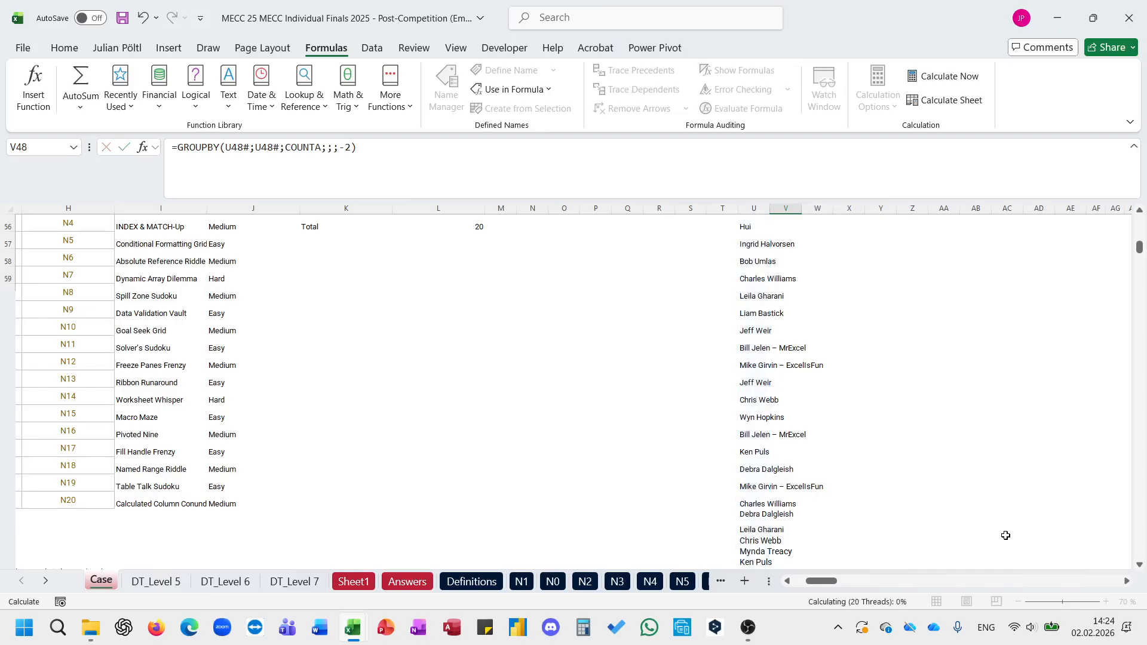
Step: Delete the GROUPBY formula in V48 and the TOCOL formula in U48
key("Up")
key("Up")
key("Down")
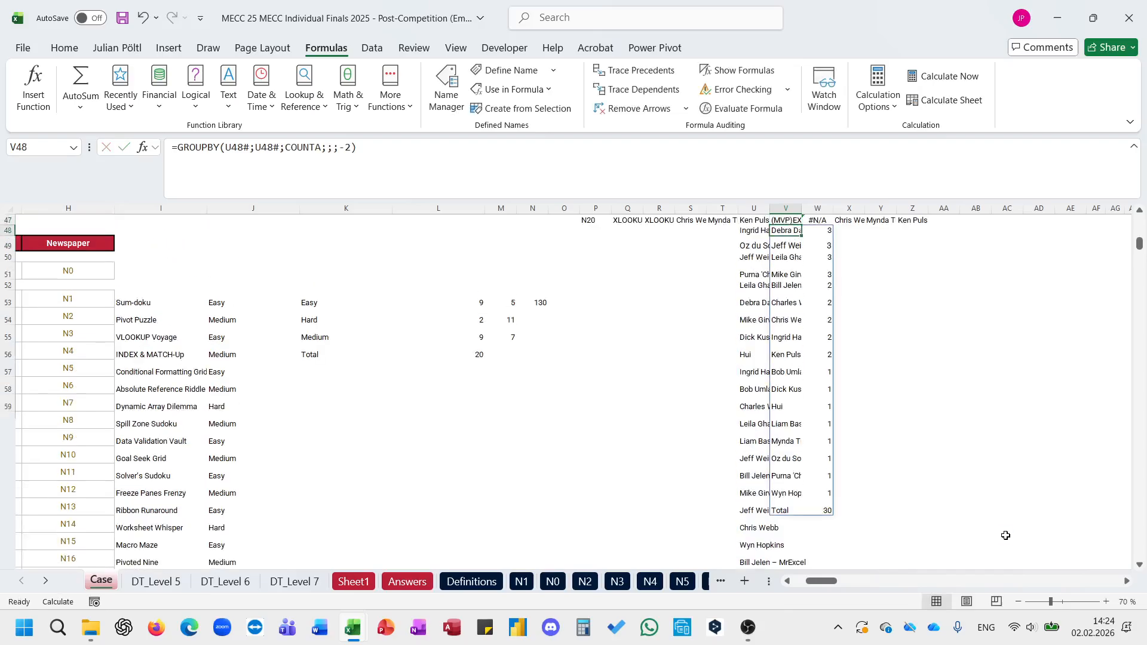
key("Delete")
key("Left")
key("Delete")
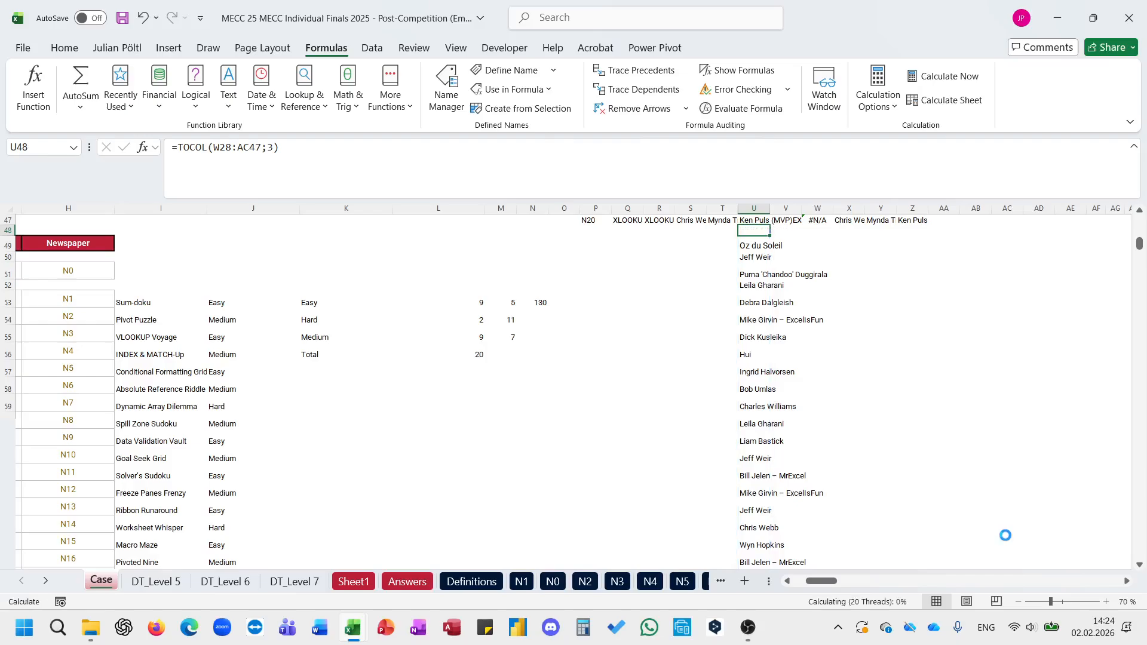
scroll(1006, 535, "up", 1)
scroll(1006, 536, "up", 7)
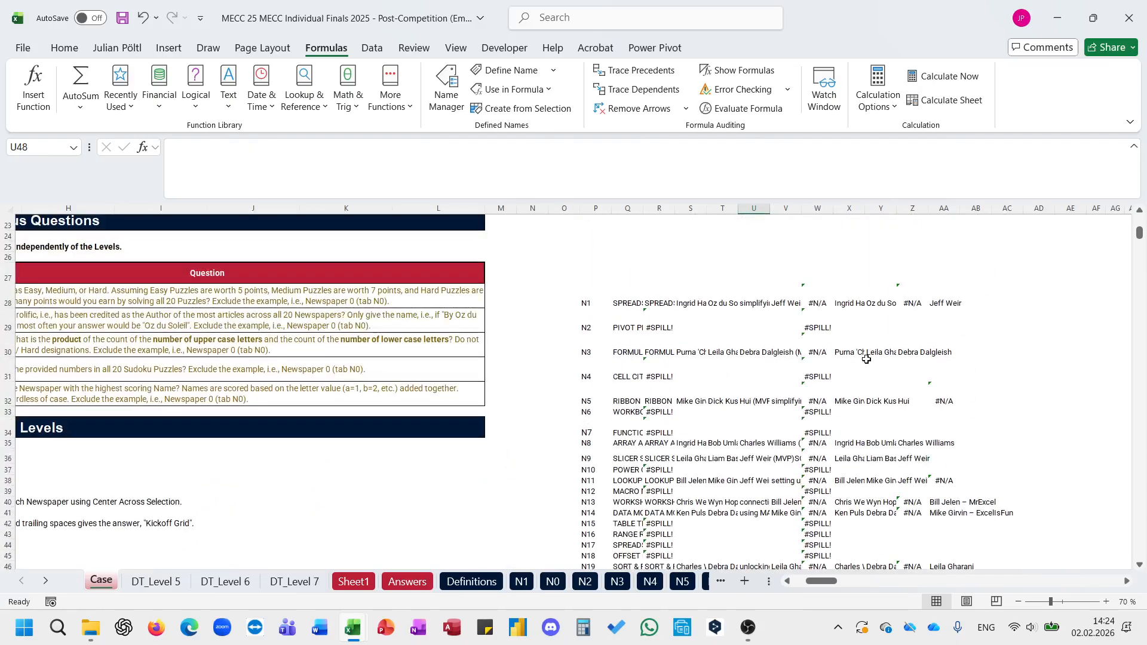
Step: Check the formulas in W33 and R33, and delete the TEXTBEFORE formulas in W29:W47 that block the spilled text splits
left_click(824, 412)
left_click(690, 161)
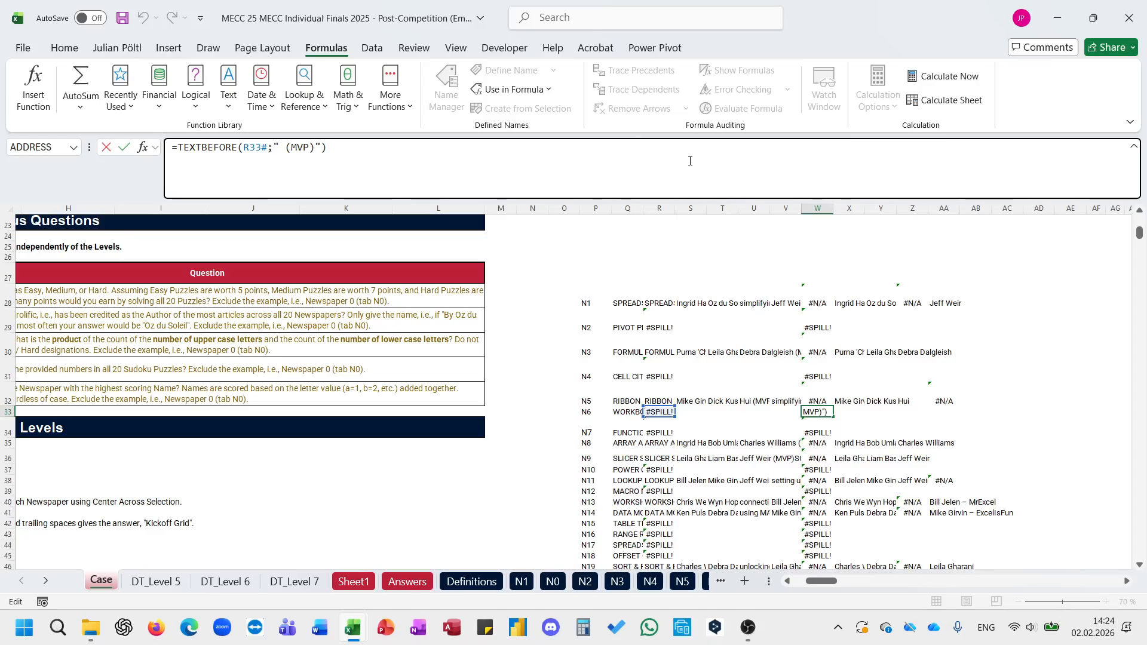
key("Escape")
left_click(657, 412)
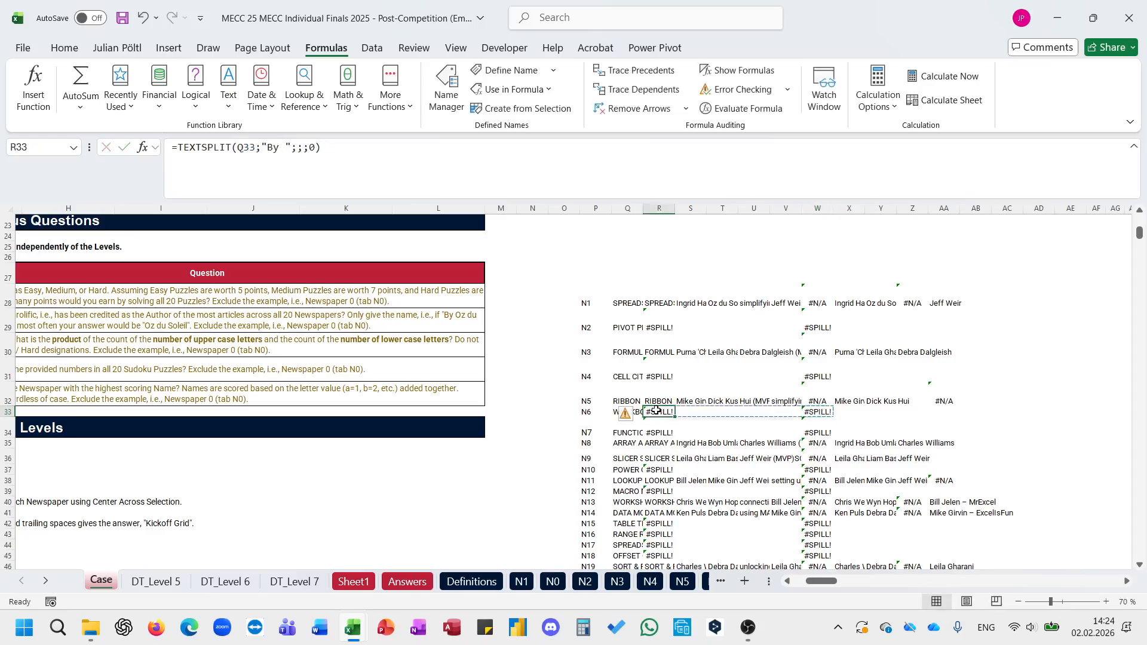
left_click(816, 301)
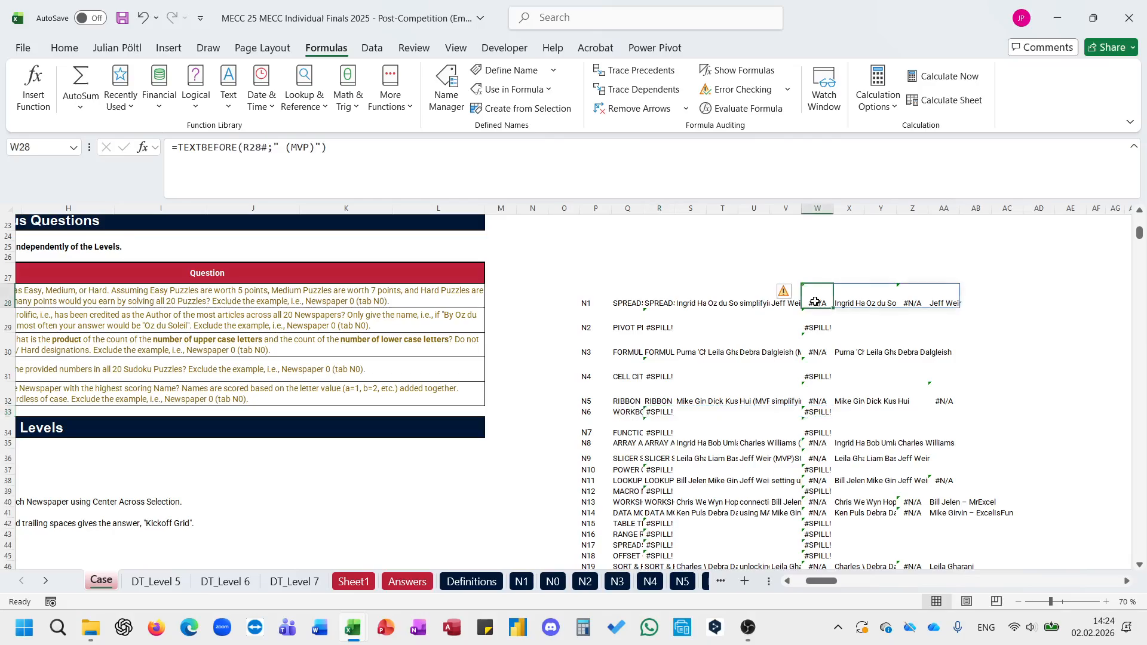
key("ctrl+shift+Down")
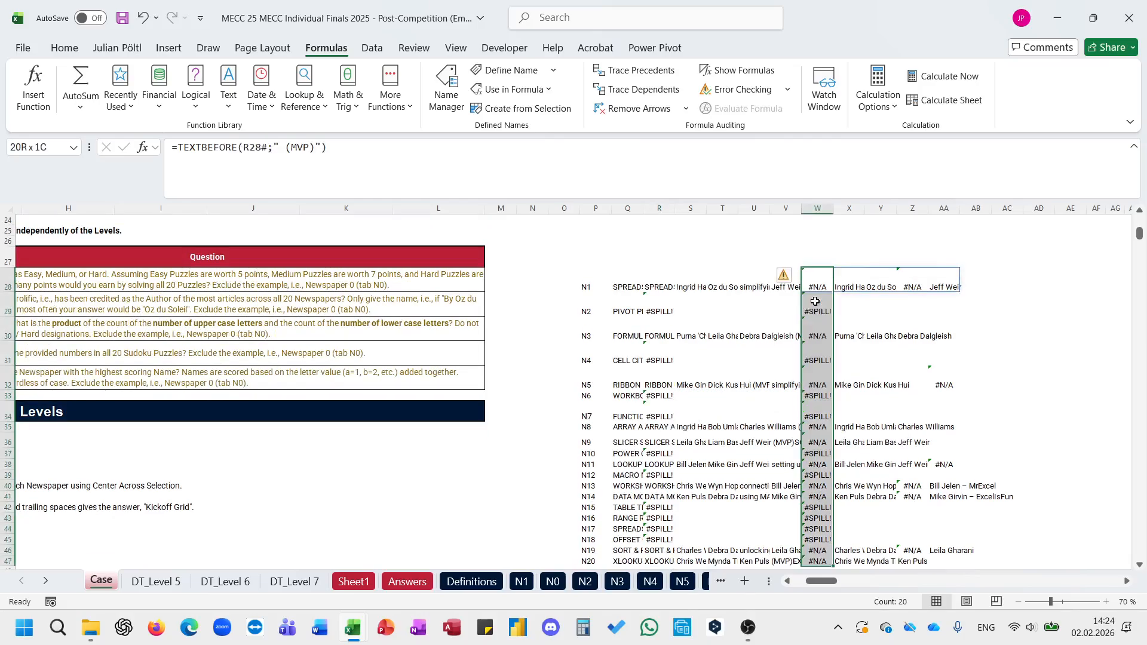
key("ctrl+Down")
key("shift+Up")
key("shift+Up")
key("shift+Up")
key("shift+Up")
key("shift+Up")
key("shift+Up")
key("shift+Up")
key("shift+Up")
key("shift+Up")
key("shift+Up")
key("shift+Up")
key("shift+Up")
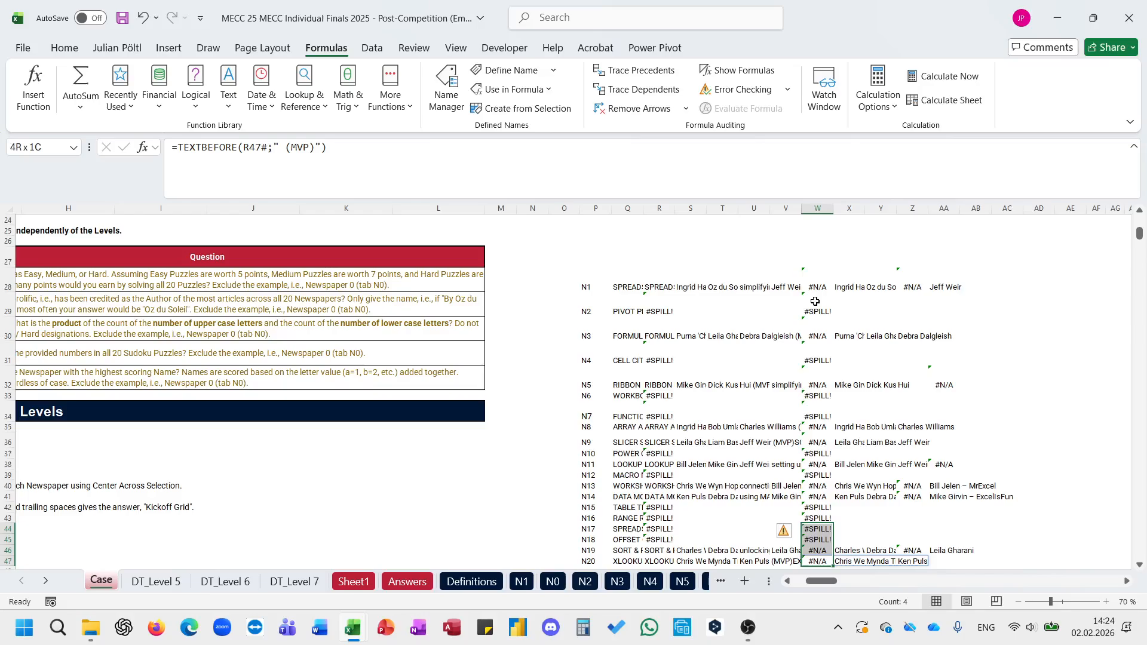
key("shift+Up")
key("shift+Up")
key("shift+Up")
key("shift+Up")
key("shift+Up")
key("shift+Up")
key("shift+Up")
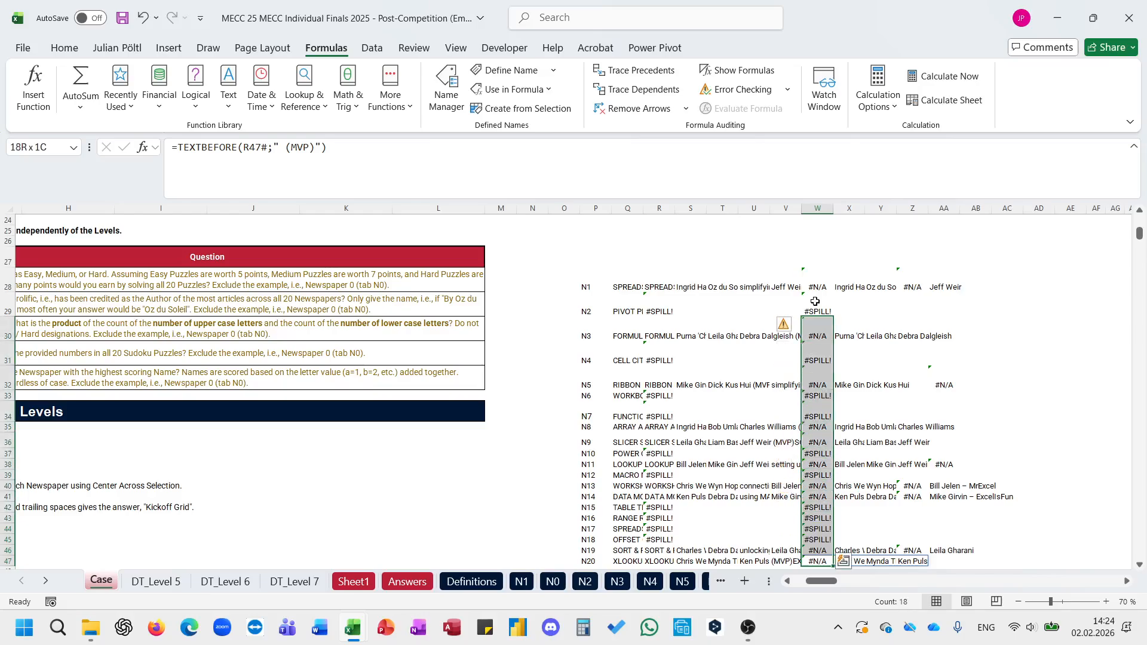
key("Delete")
key("Up")
key("Up")
key("Up")
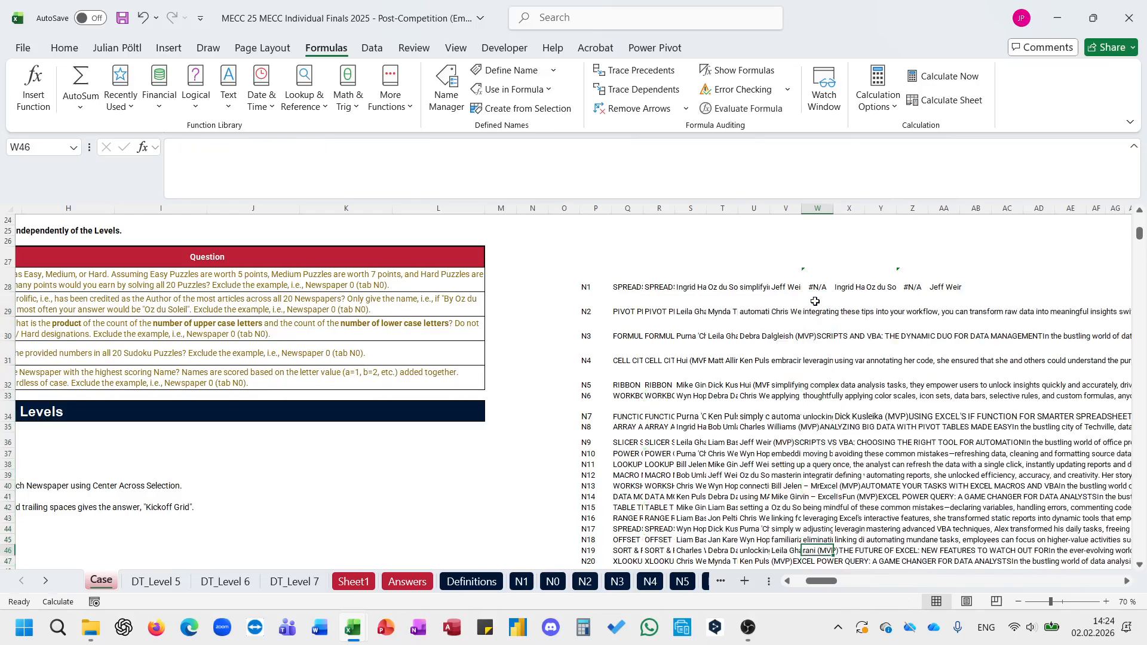
Step: Move the TEXTBEFORE formula from W28 to AB28 and fill it down to AB47
left_click(814, 289)
left_click_drag(816, 291, 988, 276)
left_click(813, 410)
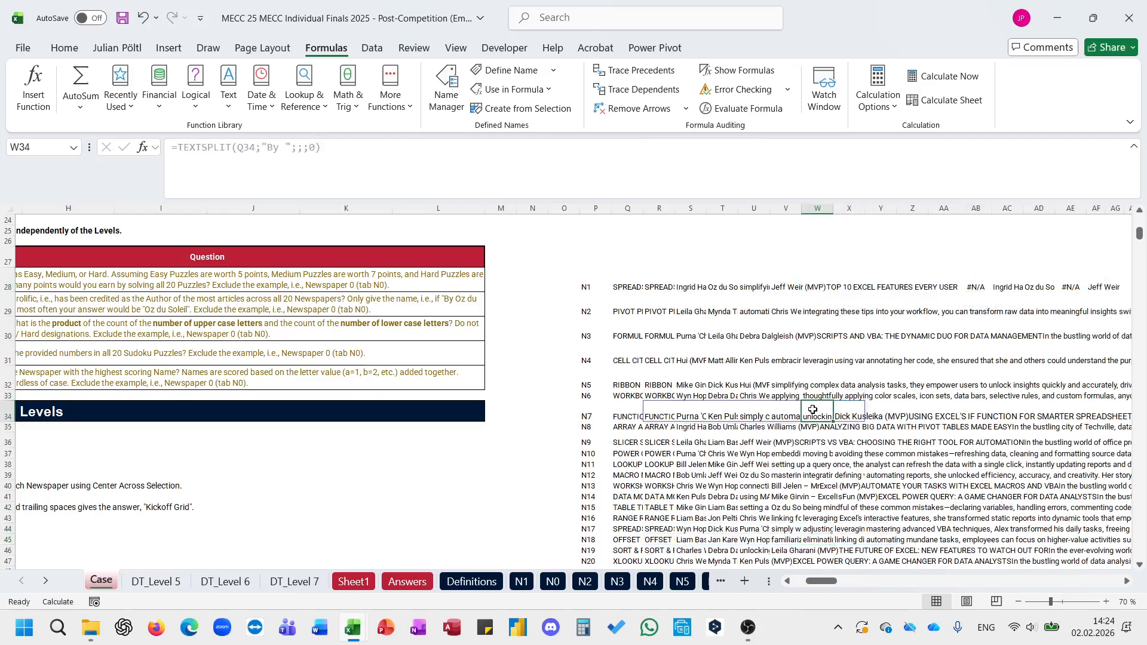
left_click(979, 289)
left_click(814, 158)
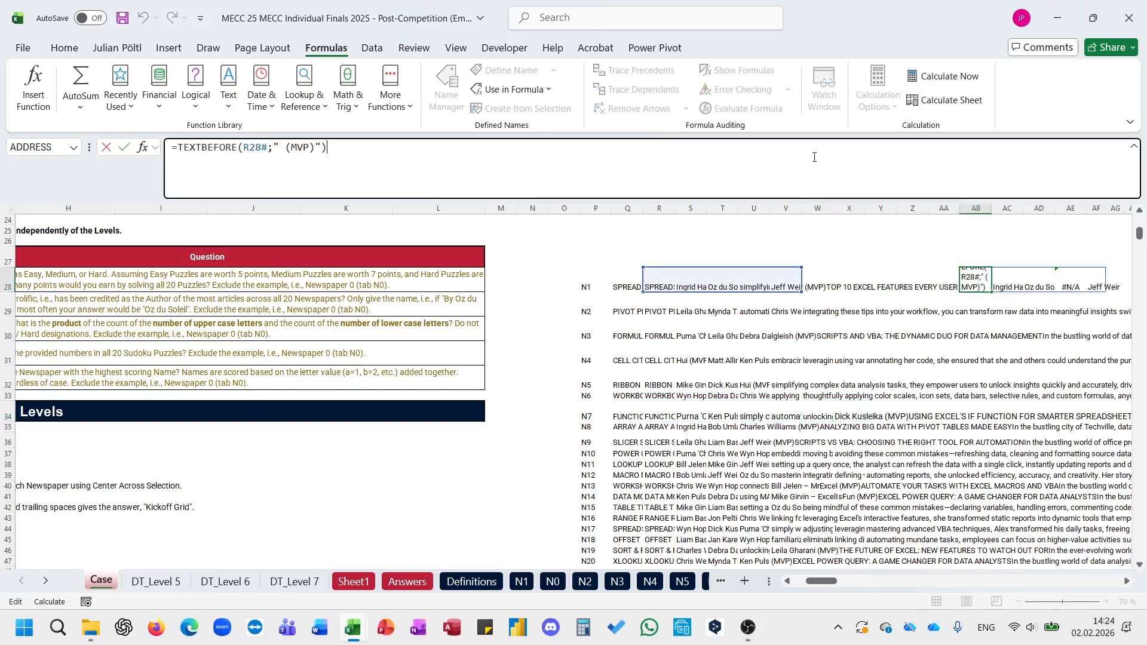
key("Escape")
left_click_drag(992, 296, 973, 464)
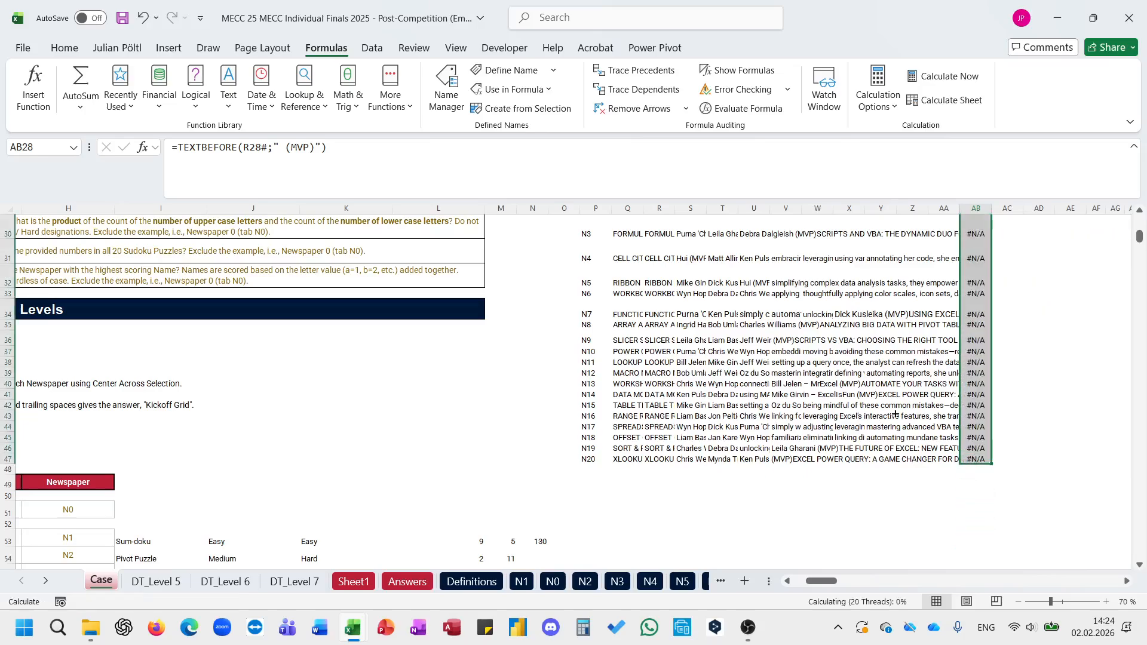
Step: Enter =TOCOL(AB28:AJ47;3) in Z49 to stack all extracted authors without blanks and errors
scroll(894, 413, "up", 2)
scroll(894, 413, "right", 2)
scroll(895, 413, "down", 2)
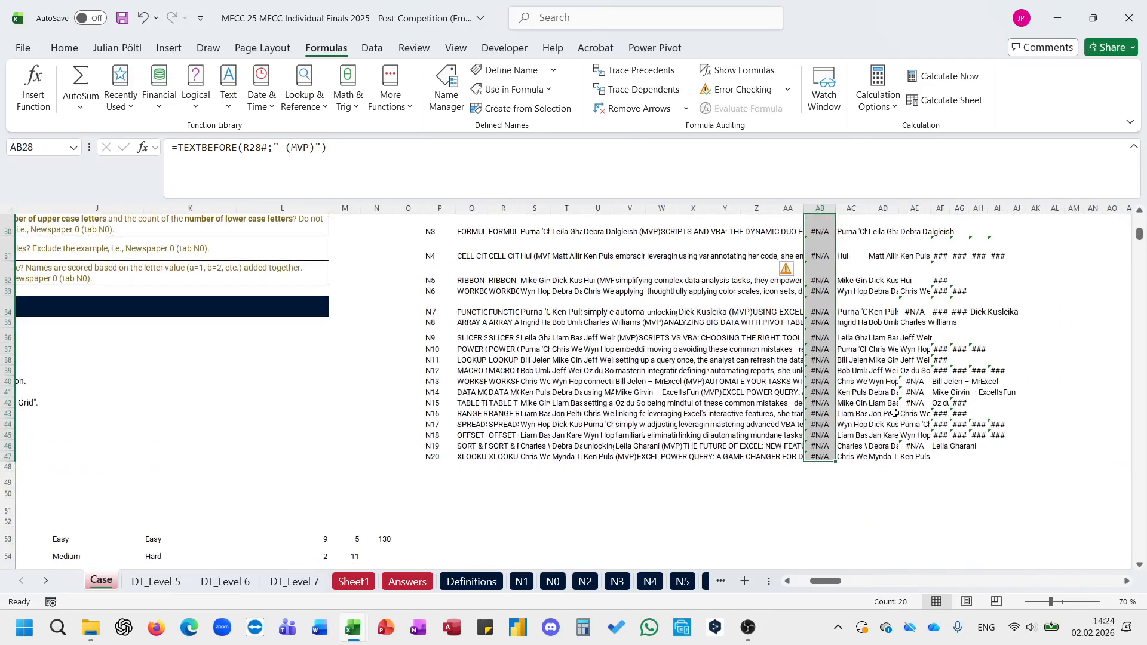
left_click(753, 480)
type("=to")
key("Tab")
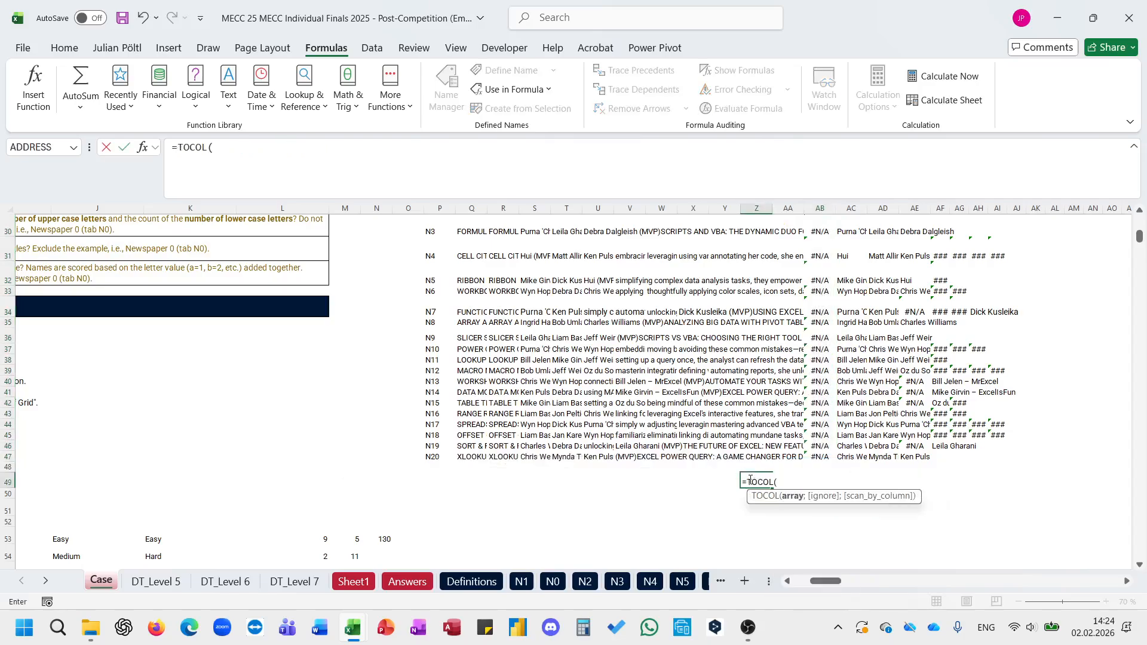
left_click_drag(810, 456, 1024, 260)
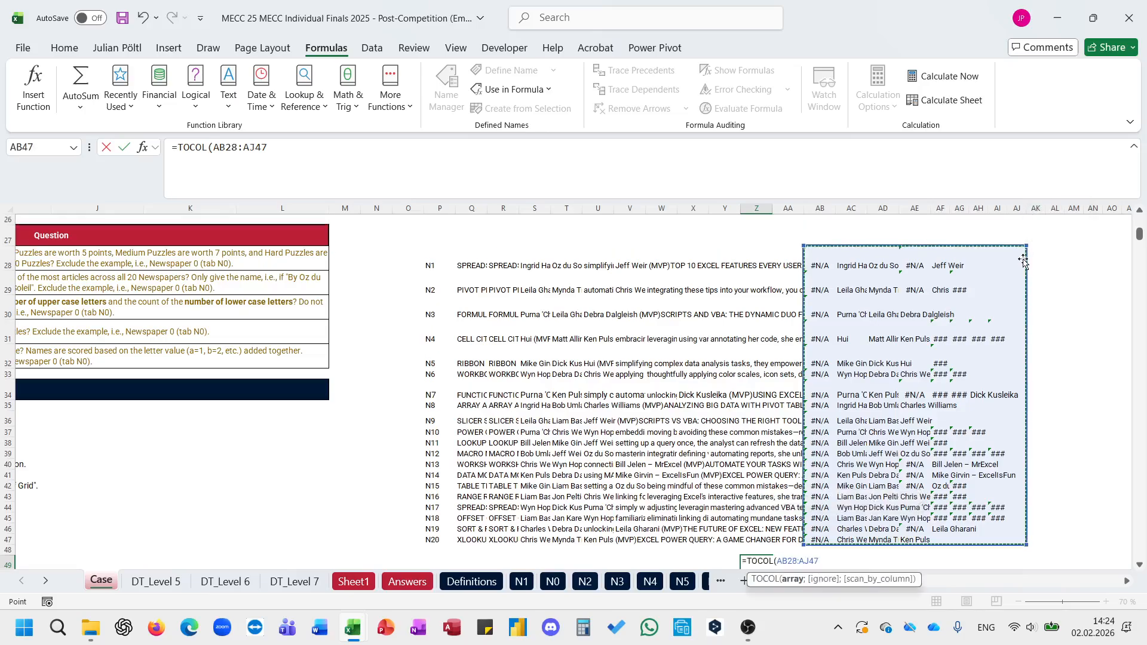
type(";3")
key("Return")
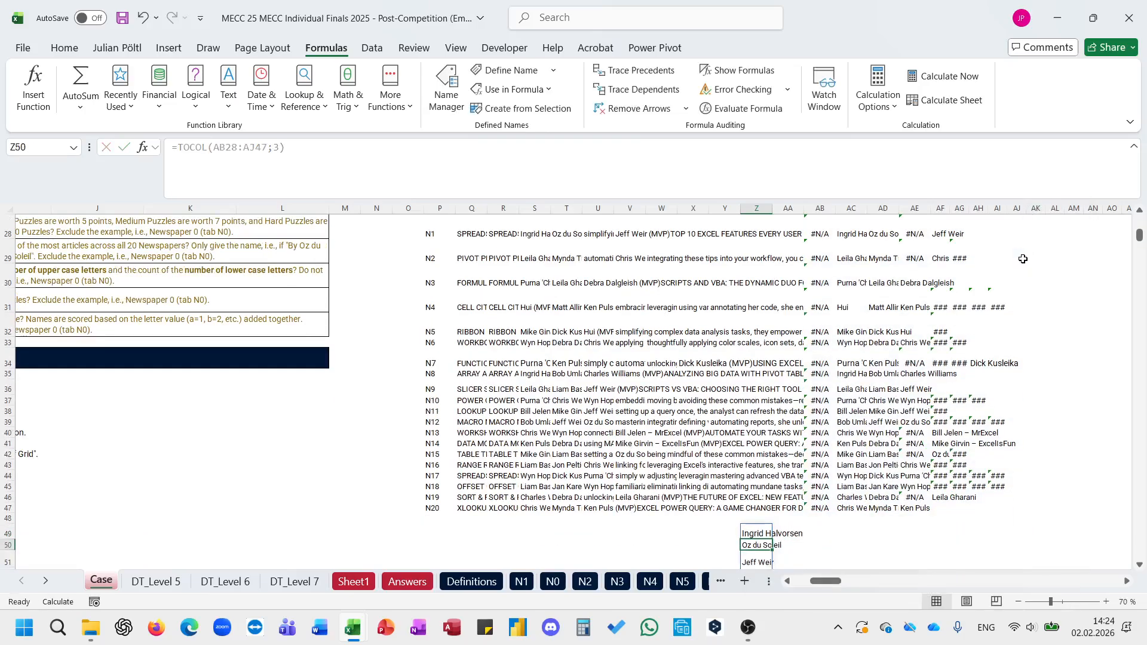
Step: Enter =GROUPBY(Z49#;Z49#;COUNTA;;;-2) in AA49 to count articles per author in descending order
key("Up")
key("Right")
type("=gro")
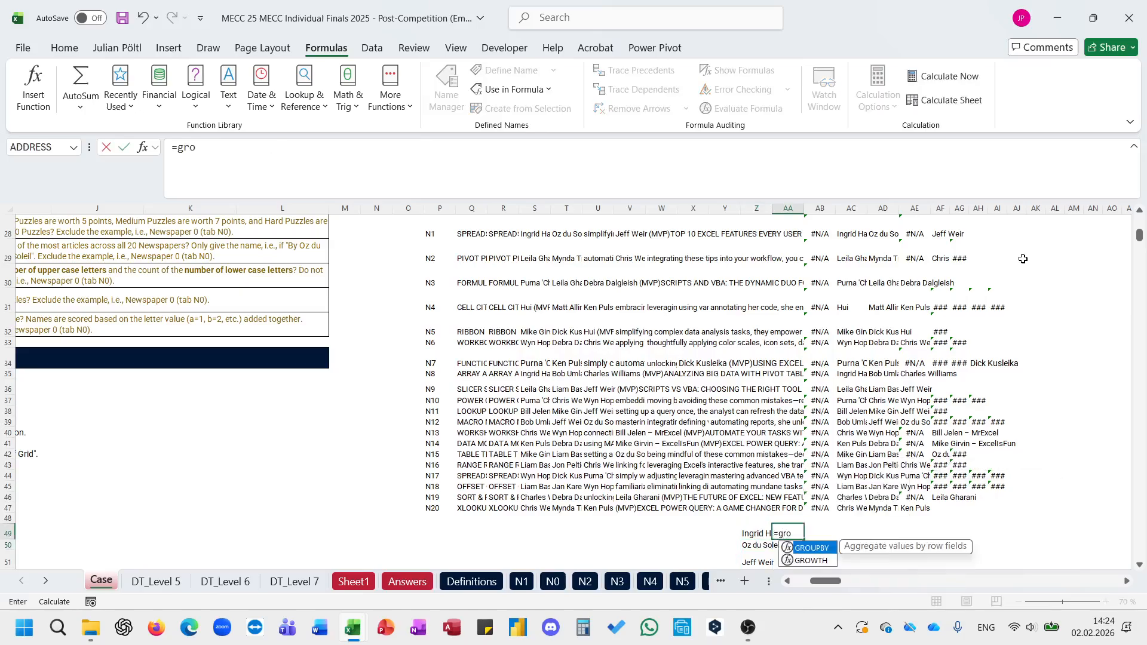
key("Tab")
key("Left")
key("ctrl+shift+Down")
type(";")
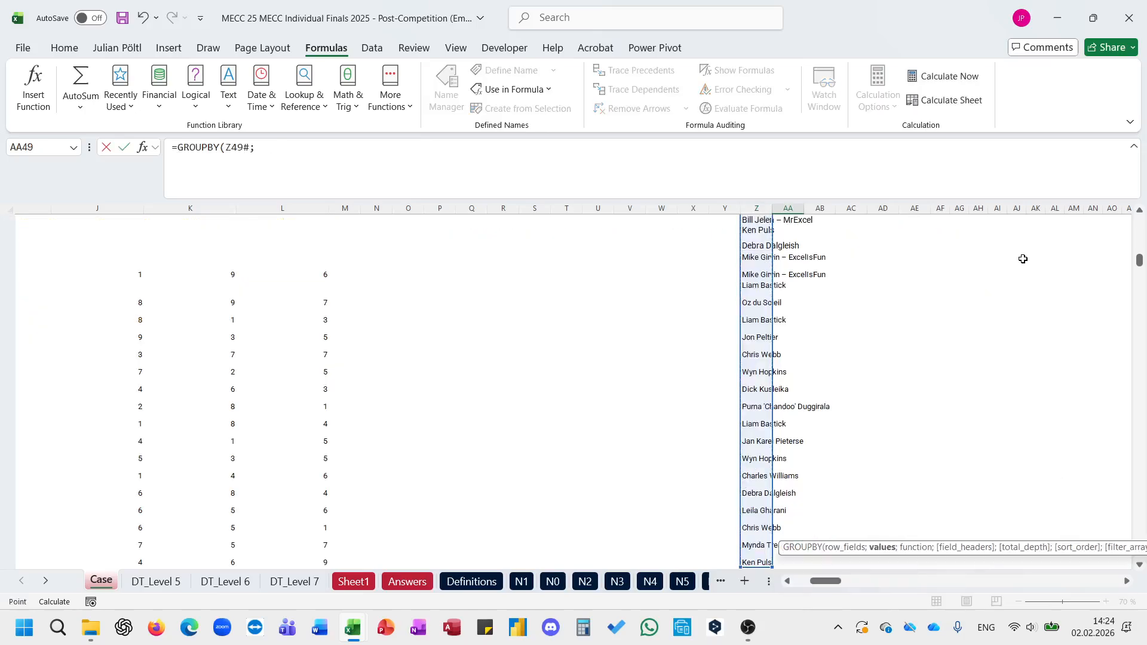
key("Left")
key("ctrl+shift+Down")
type(";co")
key("Down")
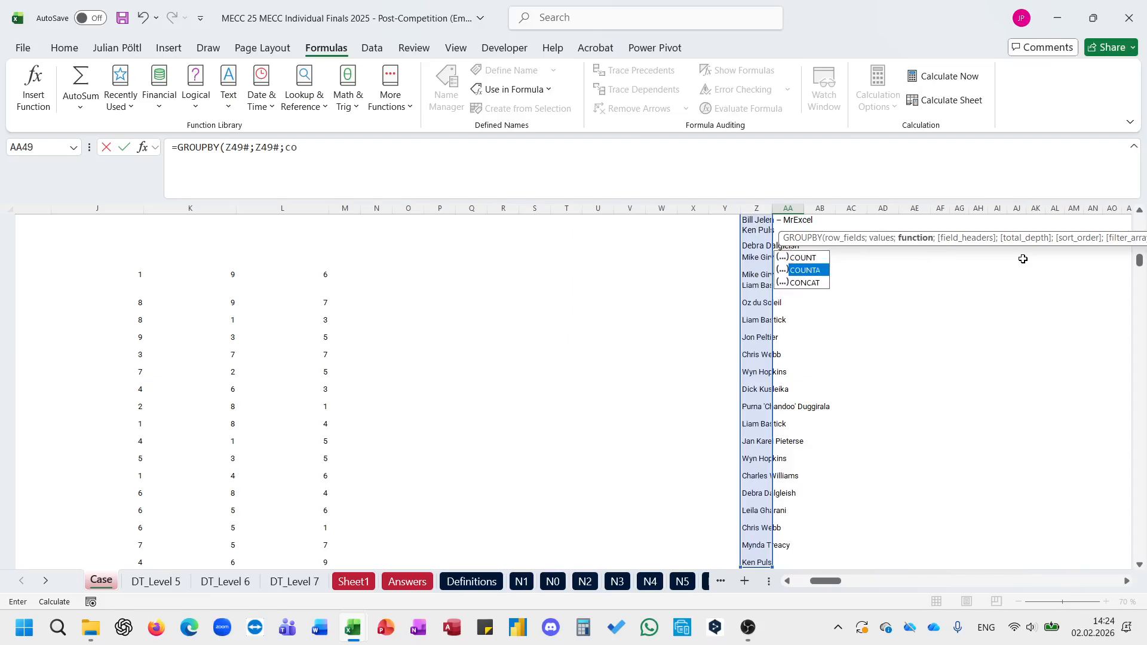
key("Tab")
type(";;;-2)")
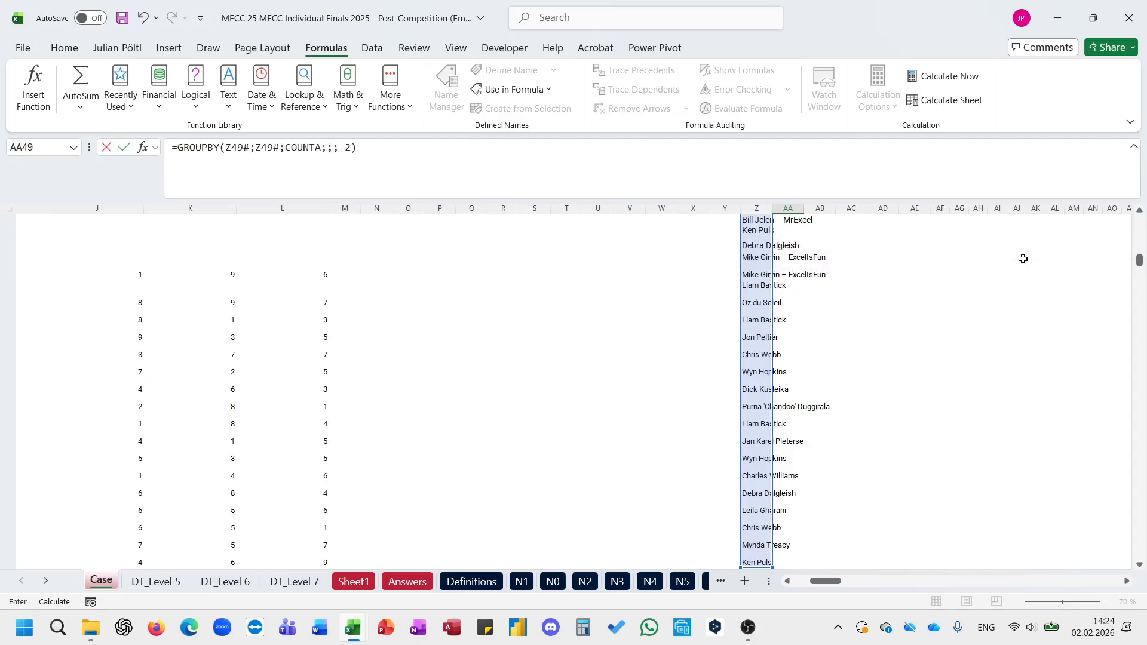
key("ctrl+Return")
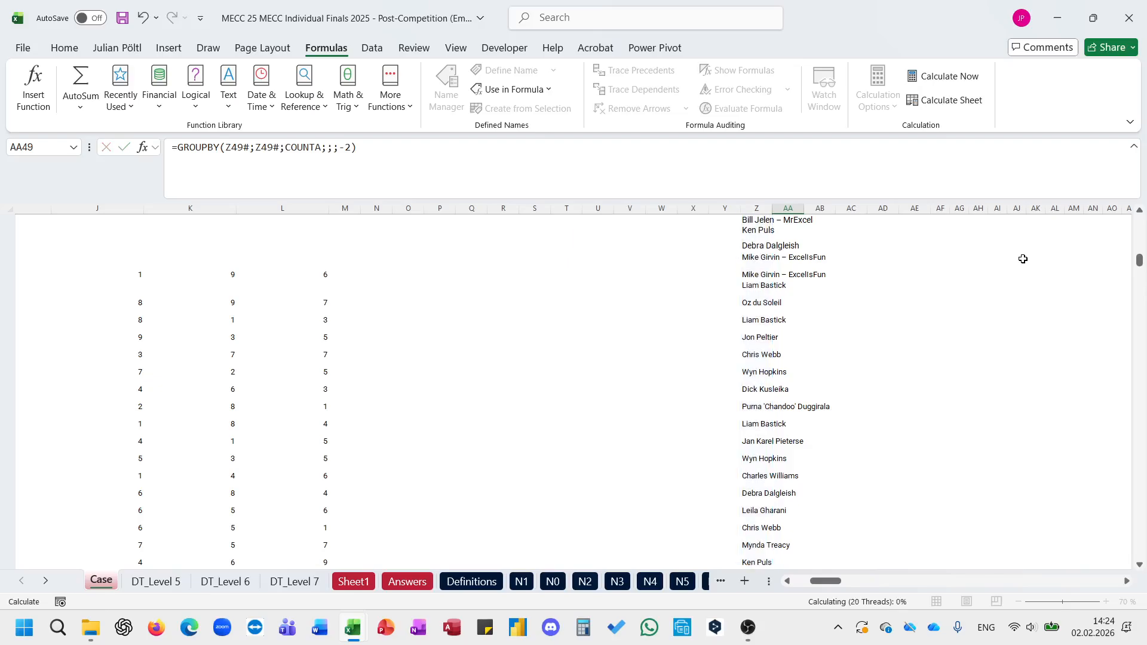
Step: Copy the top-ranked author from AA49 and paste it as a value into the Bonus 2 answer cell E29
key("ctrl+c")
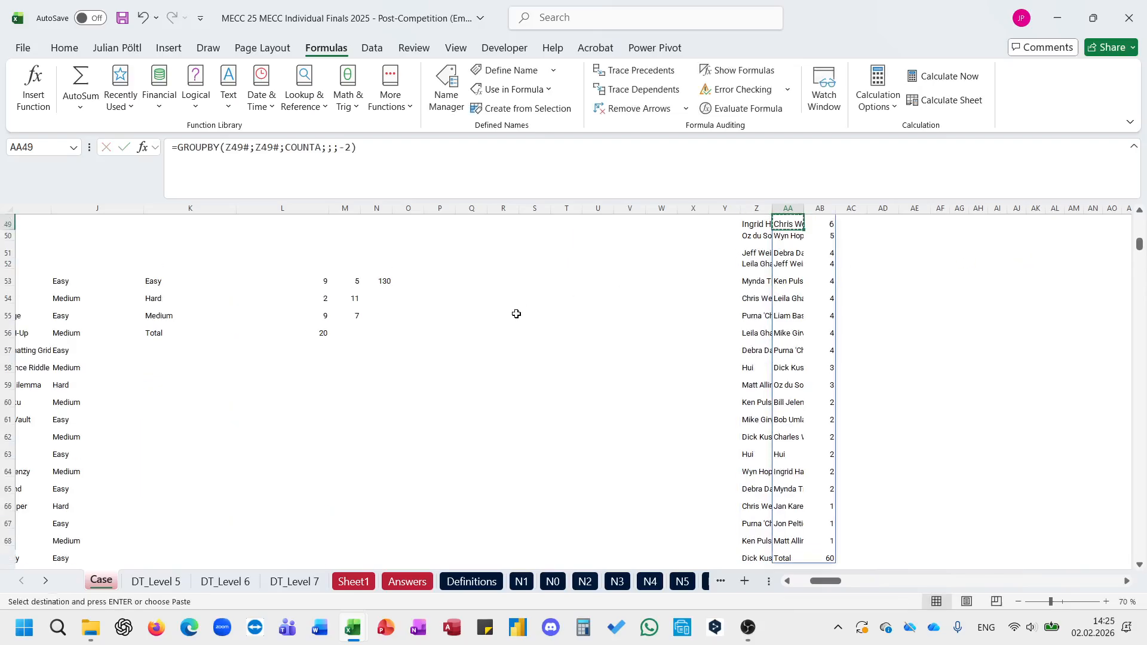
scroll(517, 314, "up", 8)
scroll(516, 314, "left", 5)
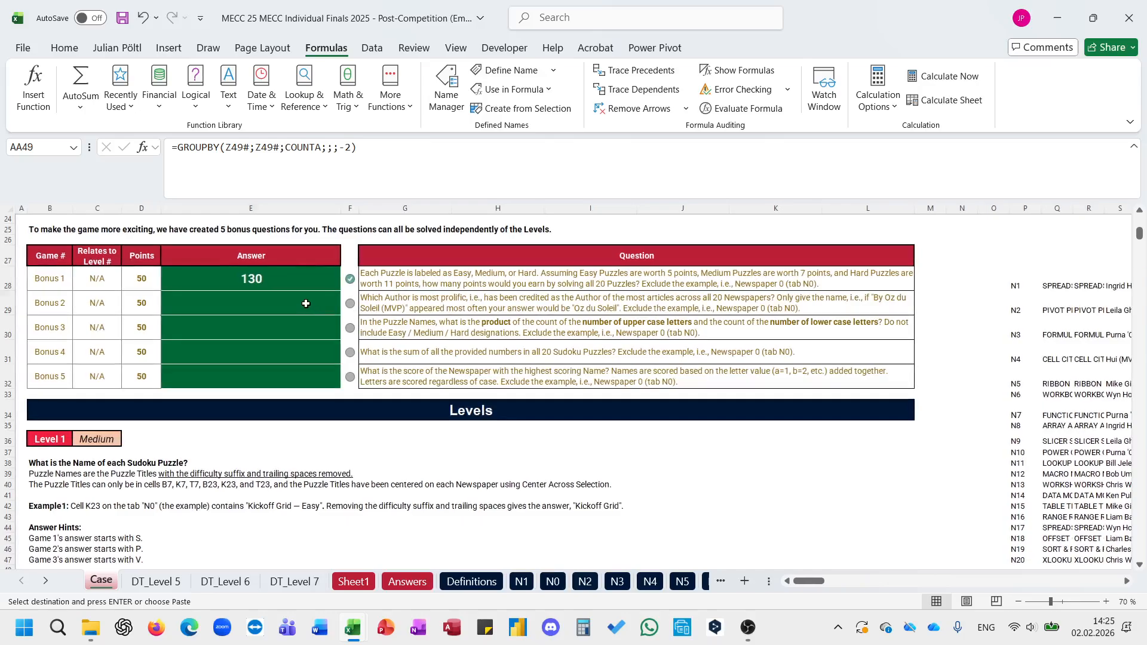
left_click(306, 304)
key("ctrl+shift+v")
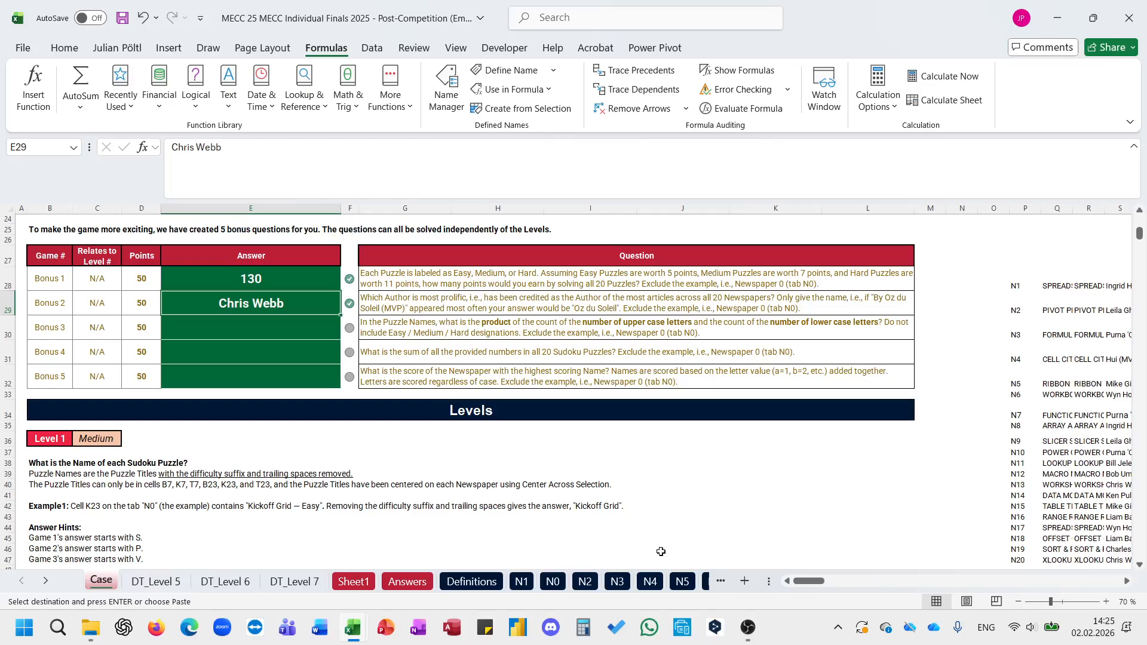
Step: Add a new blank worksheet after the Case sheet and return to the Case sheet's Level 1 answers
left_click(744, 581)
left_click(101, 580)
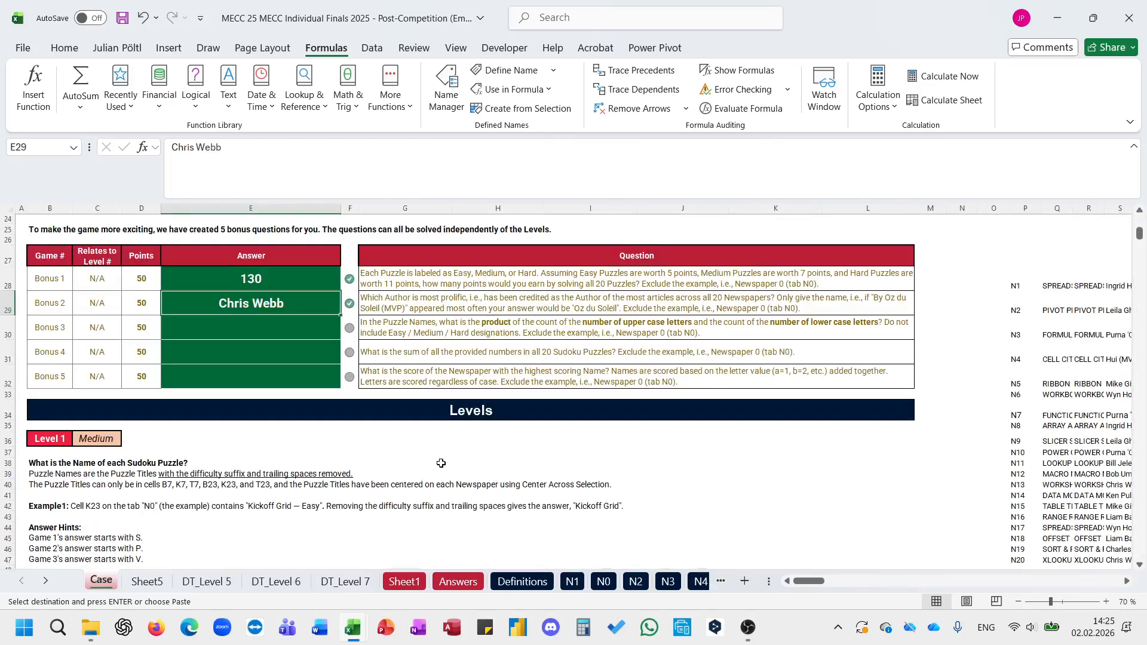
scroll(441, 463, "down", 8)
left_click(320, 260)
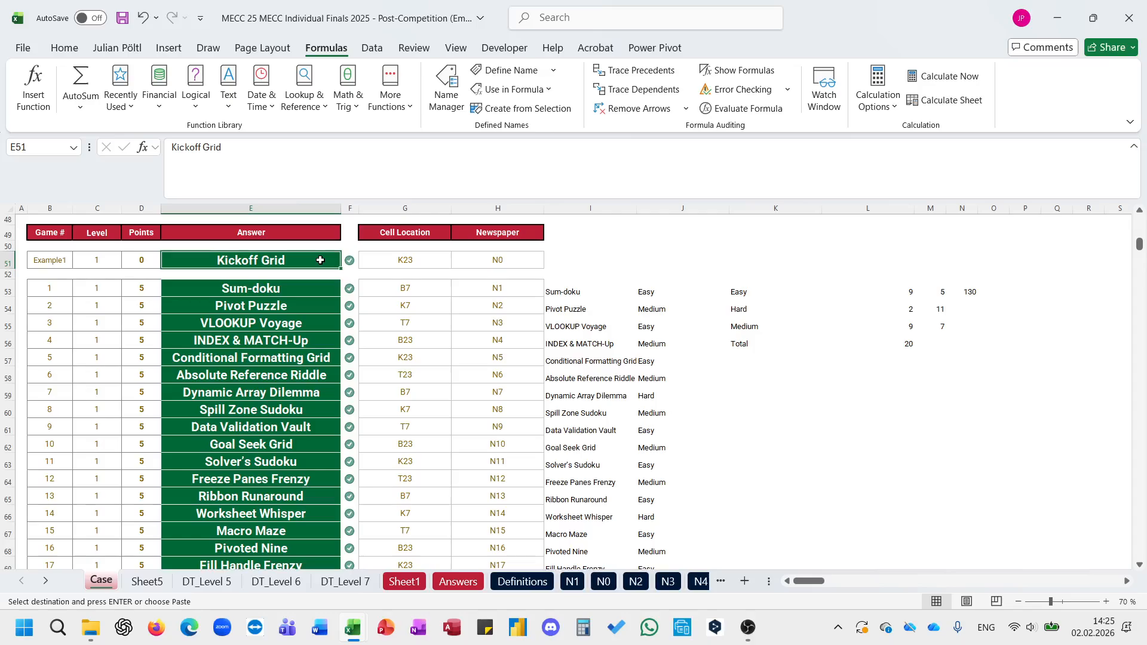
key("ctrl+shift+Down")
key("ctrl+shift+Down")
key("ctrl+c")
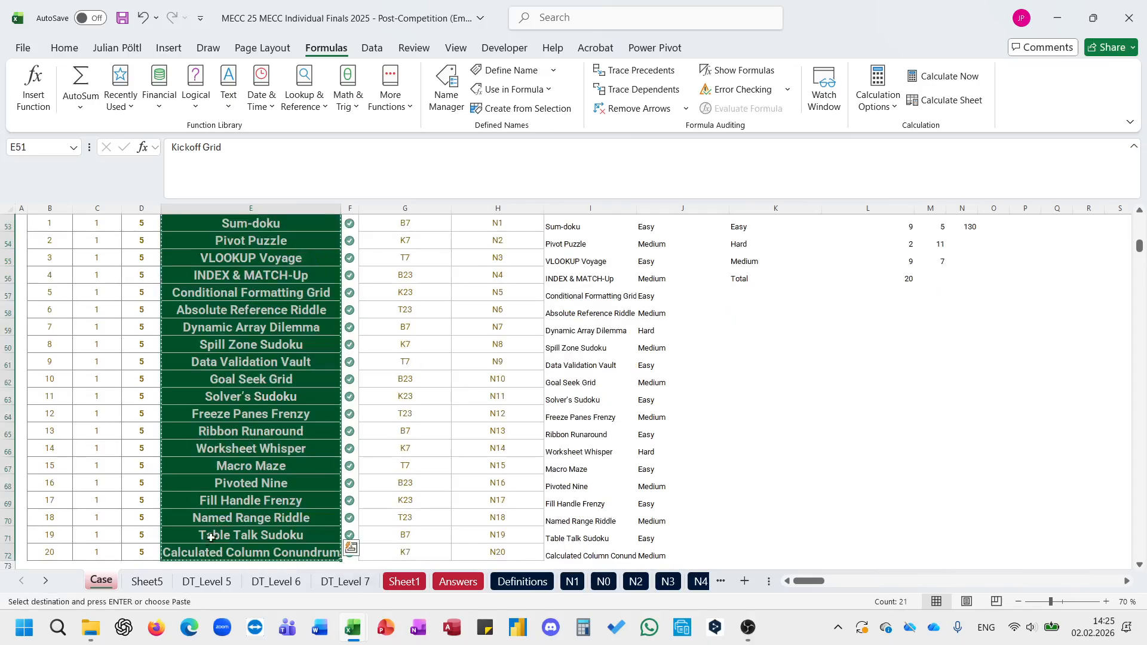
key("Escape")
key("ctrl+BackSpace")
Step: Copy the 20 puzzle names from E53:E72 and paste them as values into Sheet5 starting at A1
left_click(245, 422)
key("ctrl+shift+Down")
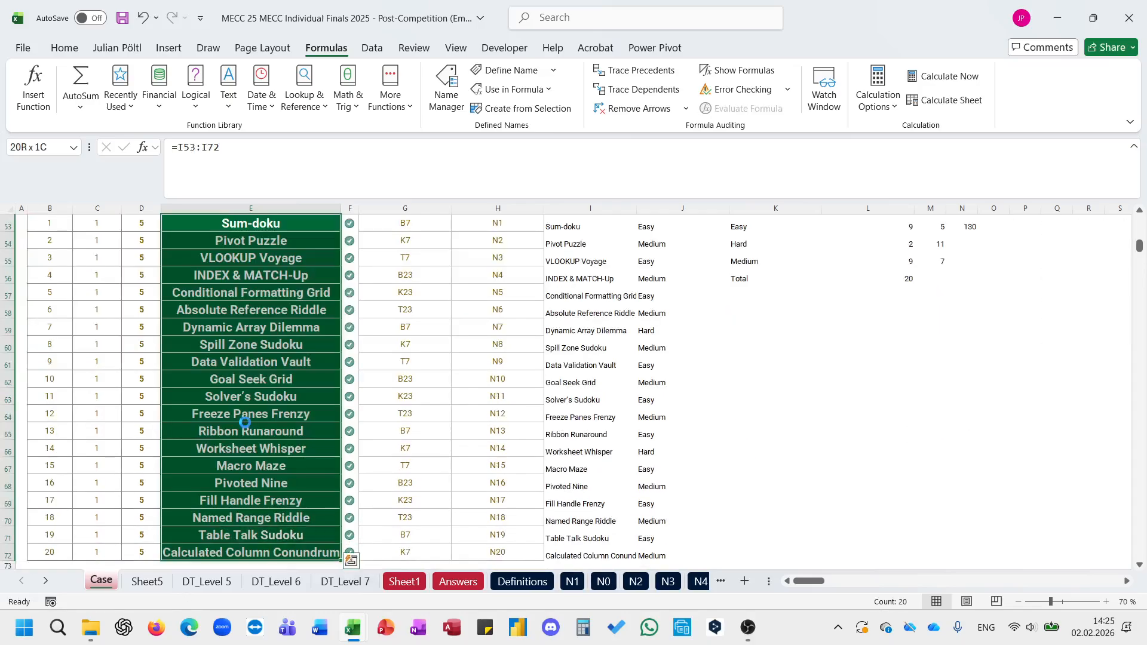
key("ctrl+c")
left_click(170, 583)
key("ctrl+shift+v")
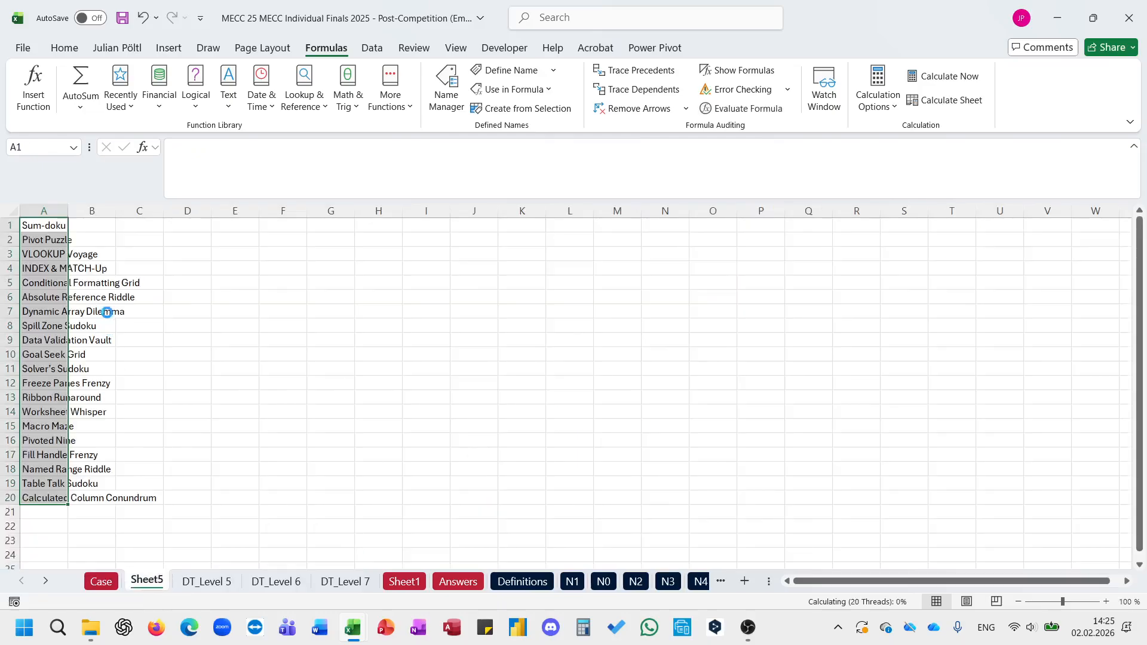
Step: Enter =L_ExtractByTypefromaString_TextSelect_TextCleaner(A1;3) in B1 to extract the upper case letters of the first puzzle name
left_click(91, 232)
left_click(92, 230)
type("=extra")
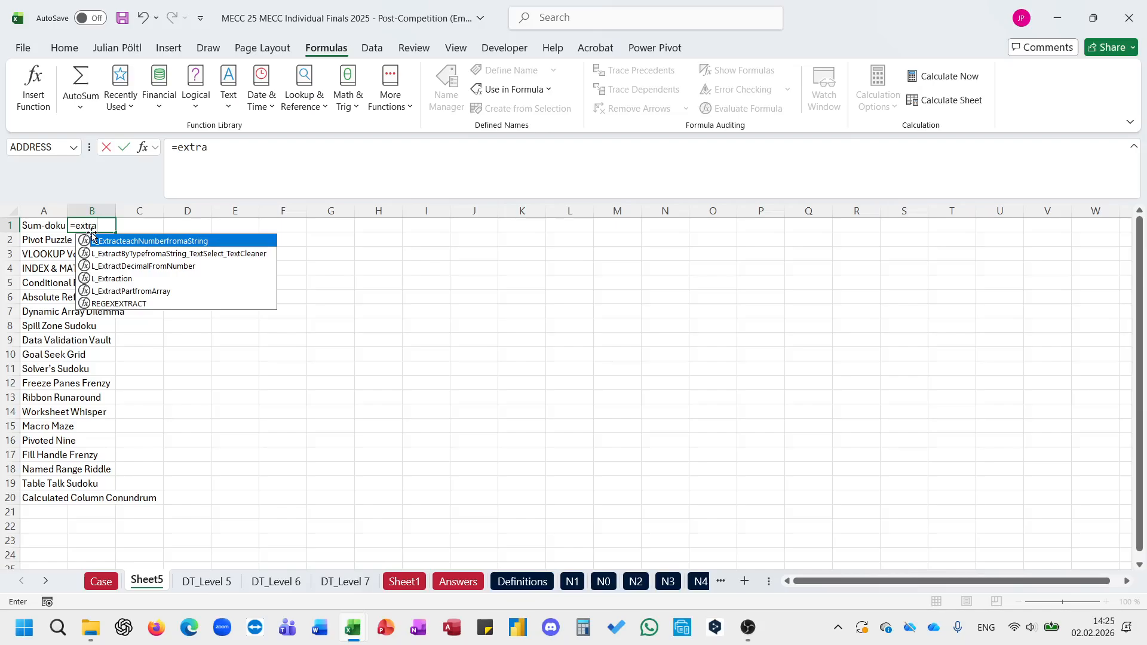
key("Down")
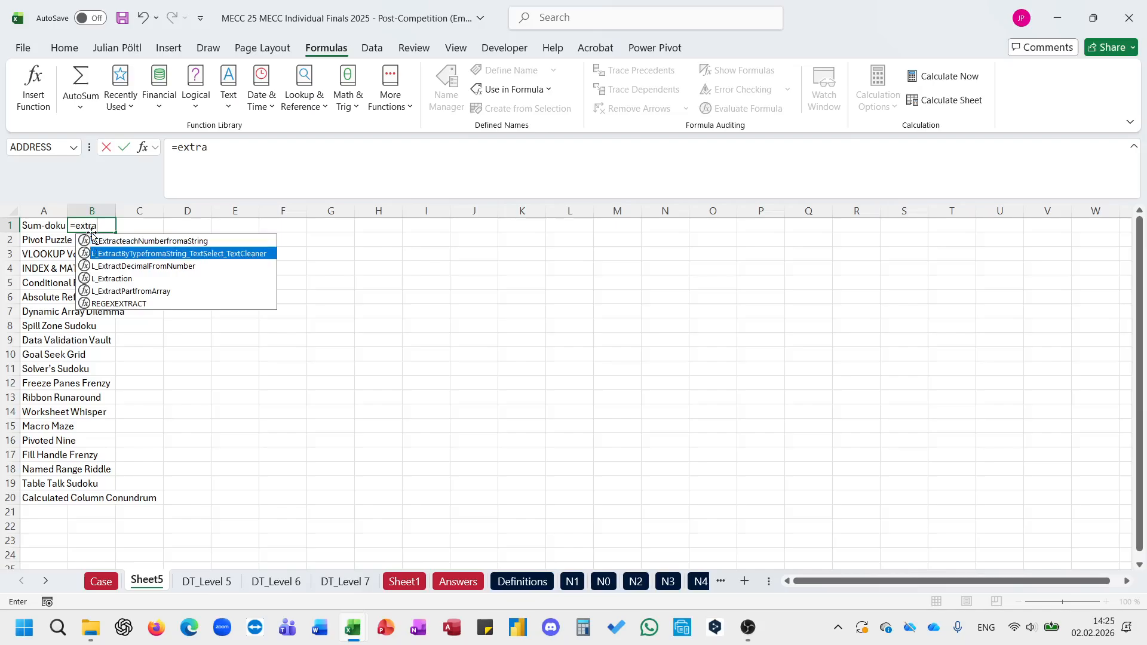
key("Tab")
key("Left")
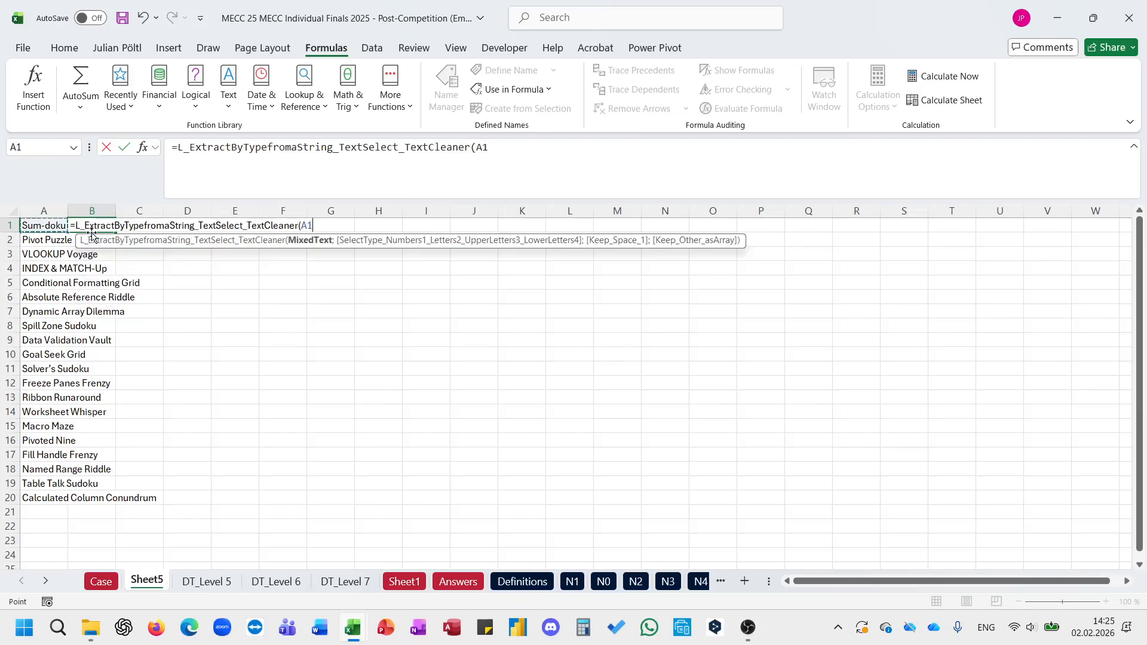
type(";")
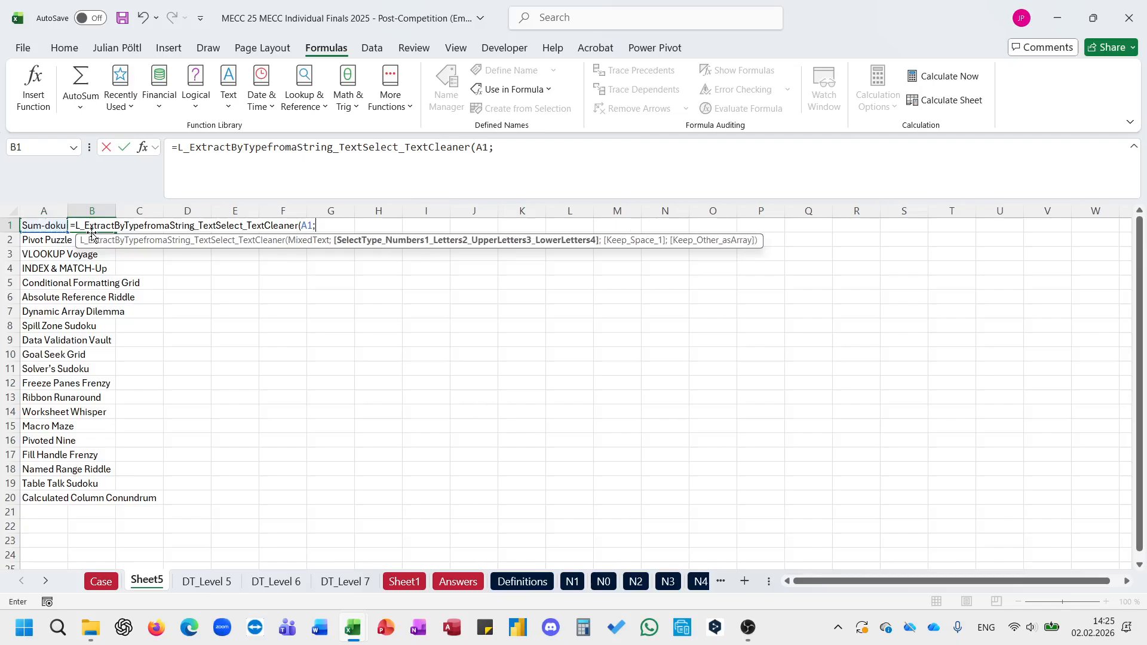
type("3)")
key("Return")
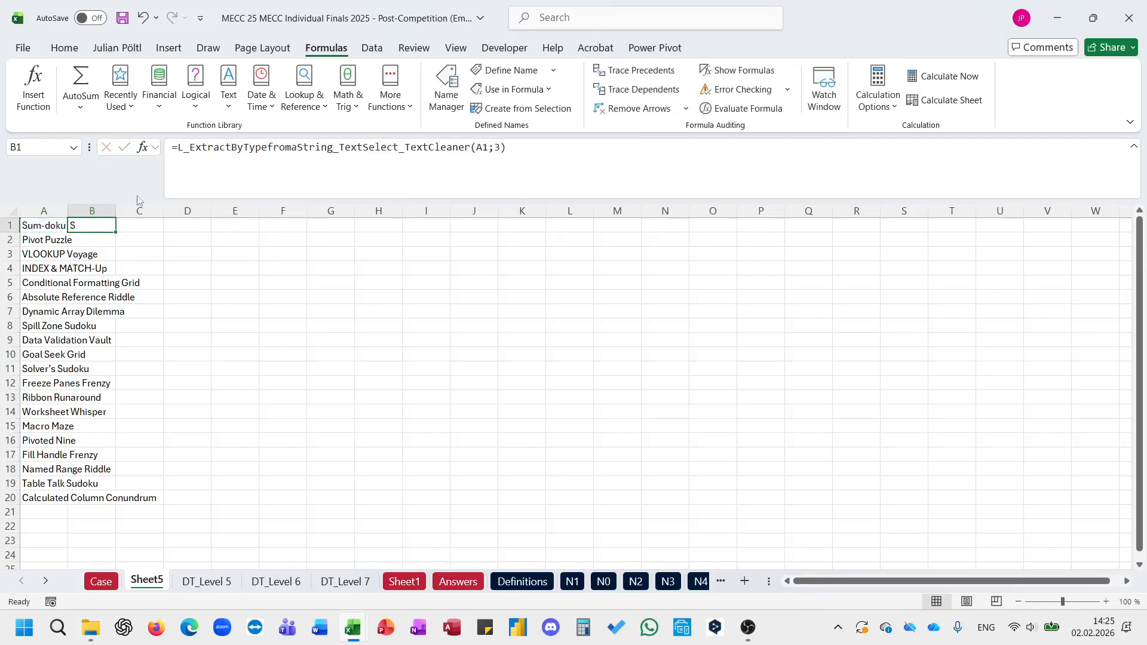
Step: Reread the Bonus 3 question about upper and lower case letter counts on the Case sheet
left_click(114, 583)
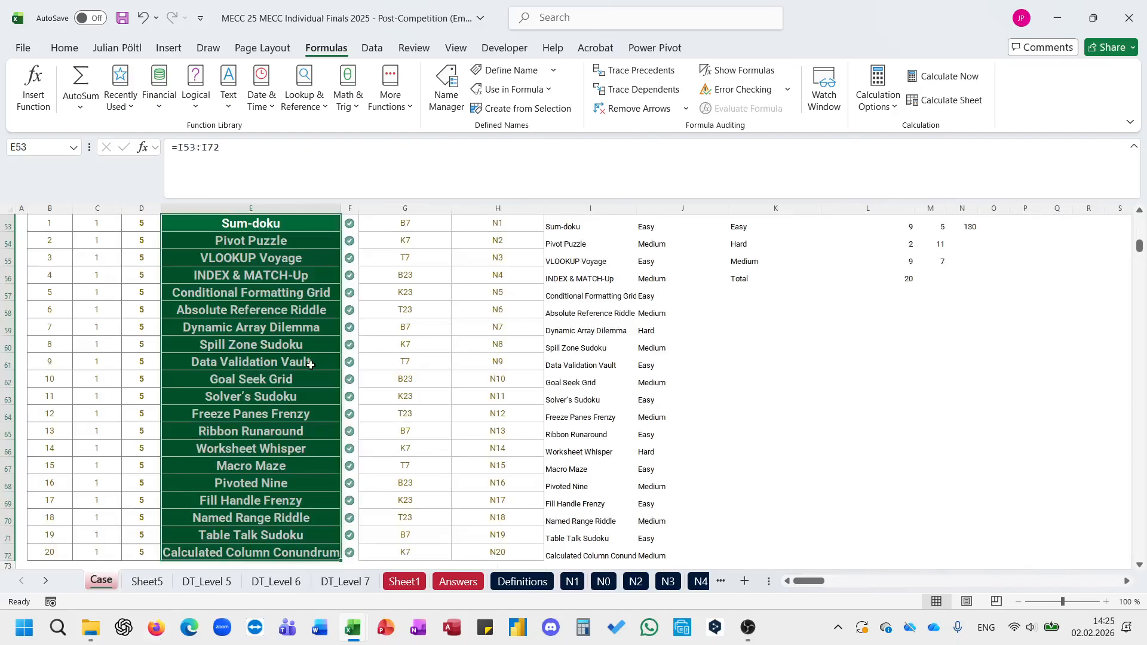
scroll(540, 346, "up", 9)
left_click(540, 346)
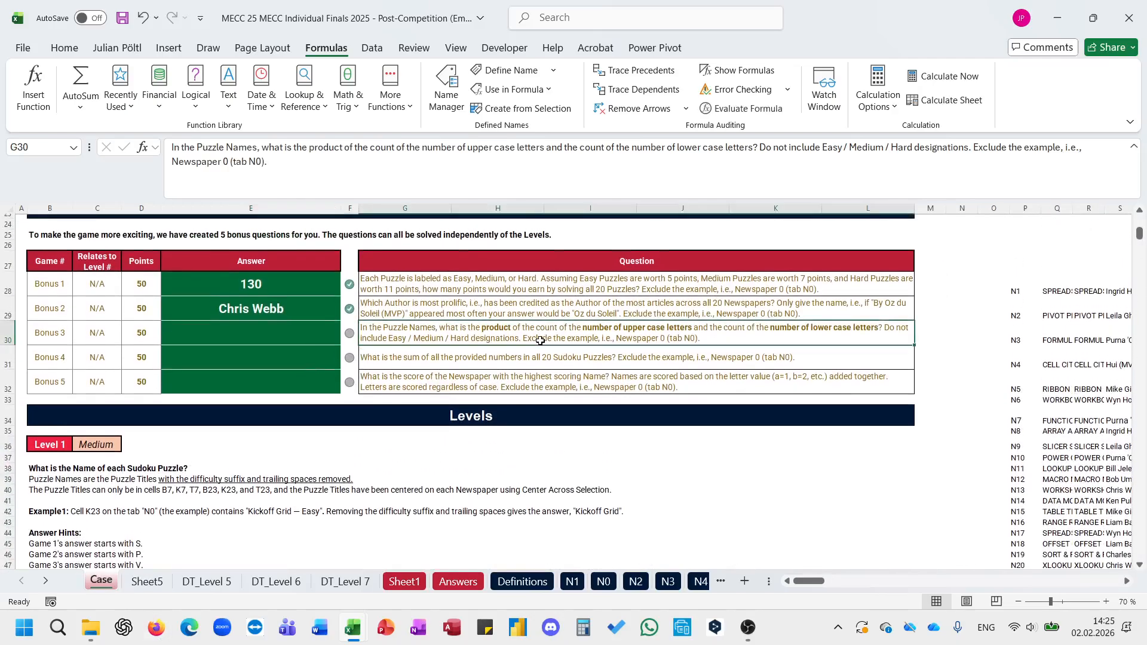
left_click(291, 583)
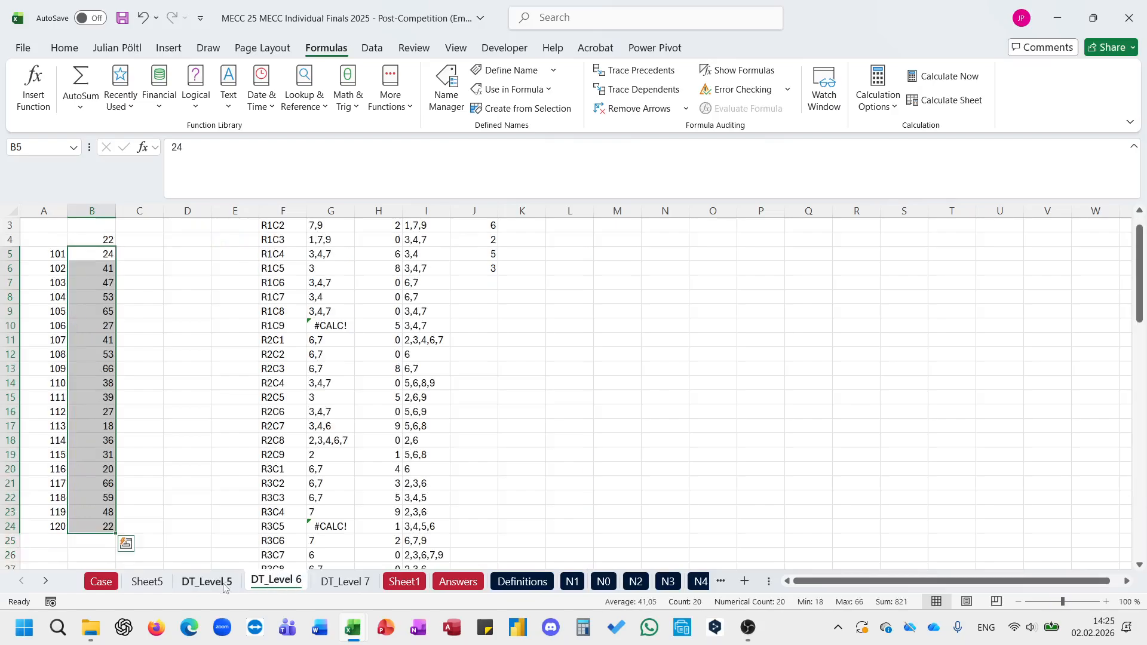
Step: On Sheet5, wrap the B1 letter-extraction formula in LEN and fill it down to B20 to count upper case letters
left_click(147, 581)
left_click(177, 149)
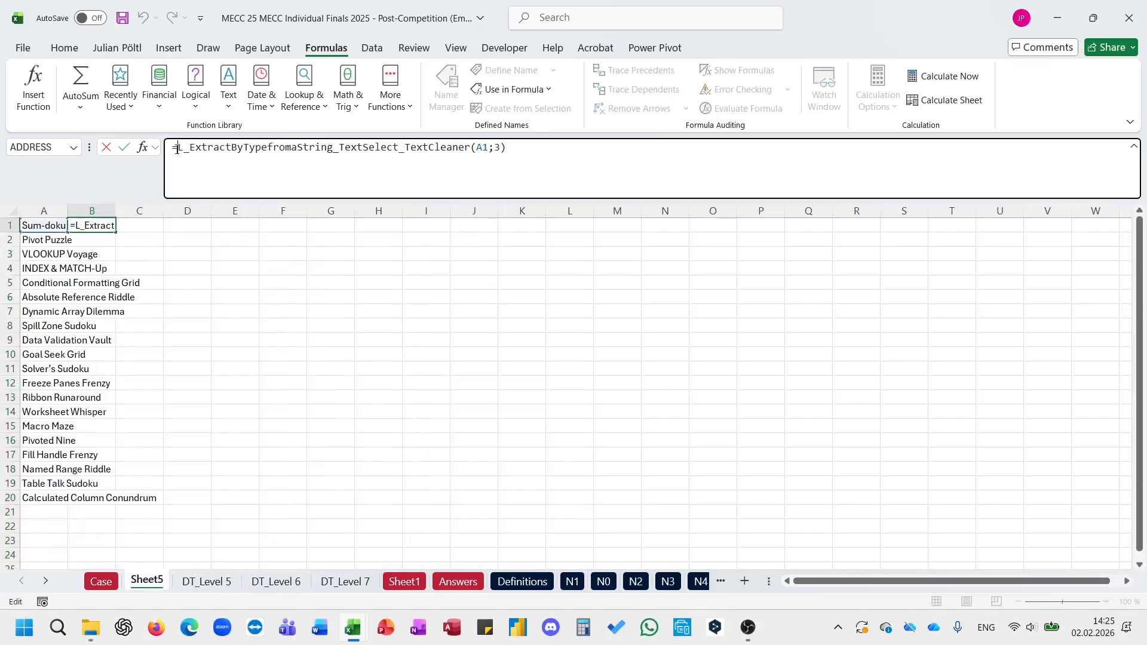
type("LEN(")
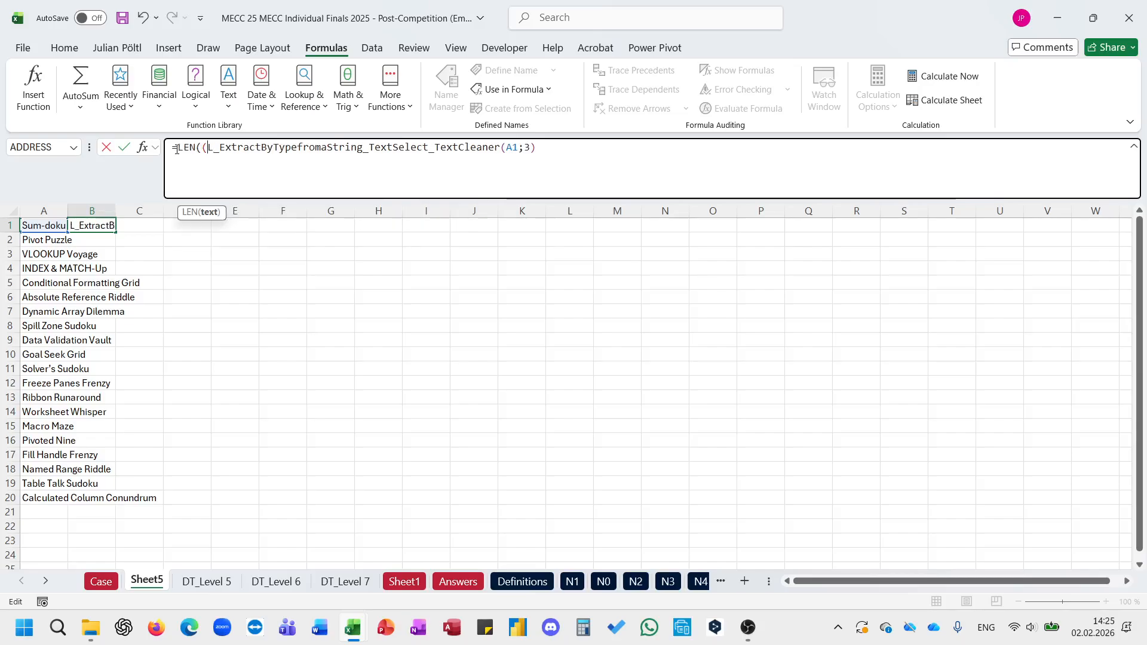
key("End")
type(")")
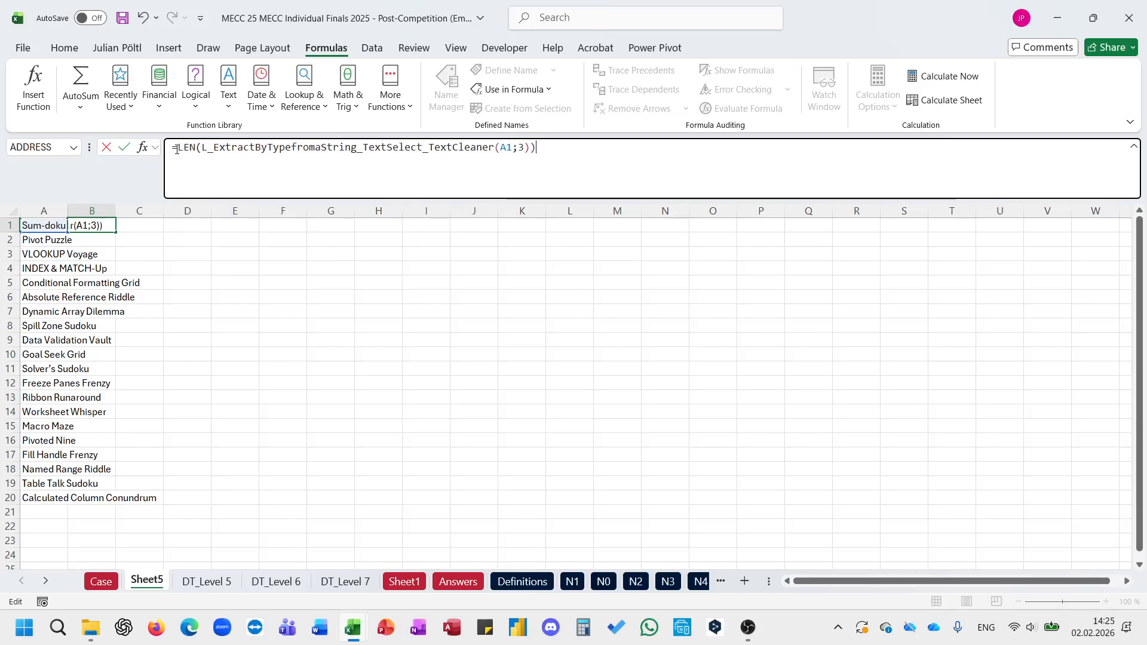
key("ctrl+Return")
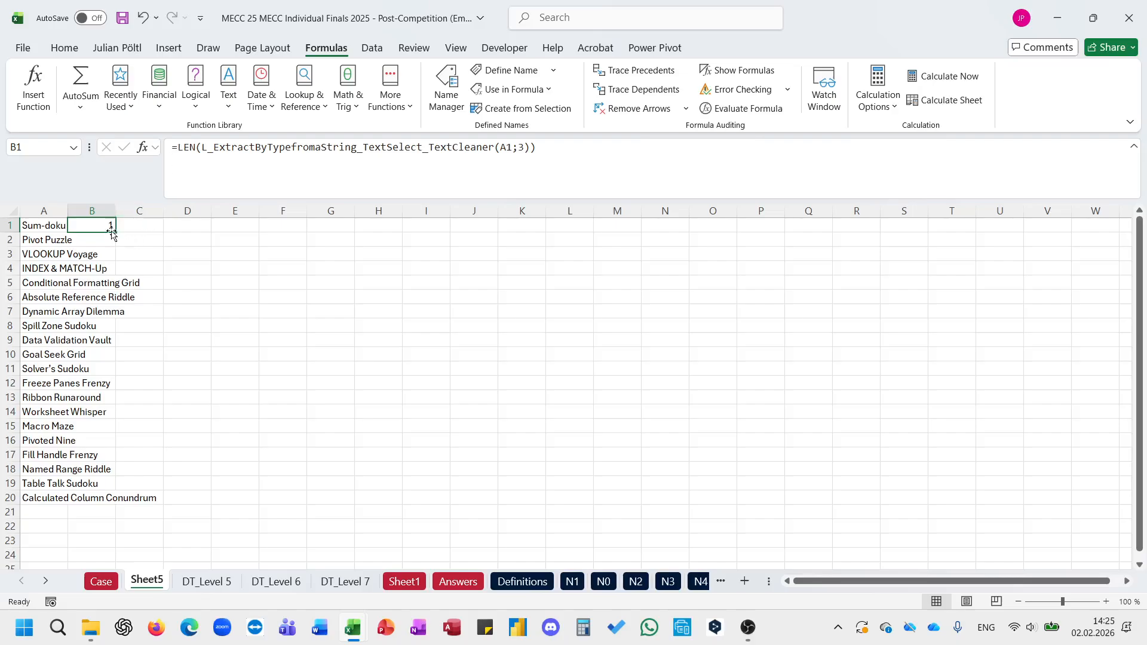
double_click(113, 232)
Step: Enter =LEN(L_ExtractByTypefromaString_TextSelect_TextCleaner(A1;4)) in C1, reusing the B1 formula, to count the first name's lower case letters
left_click(102, 225)
triple_click(251, 144)
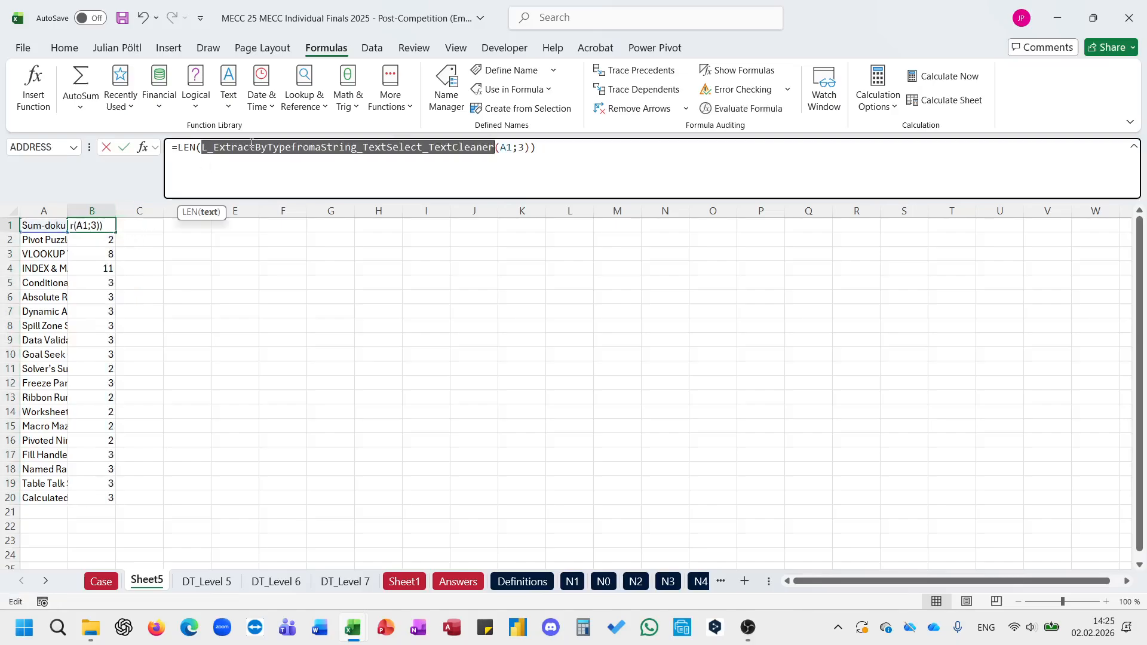
key("ctrl+c")
key("Escape")
key("Right")
left_click(251, 144)
key("ctrl+v")
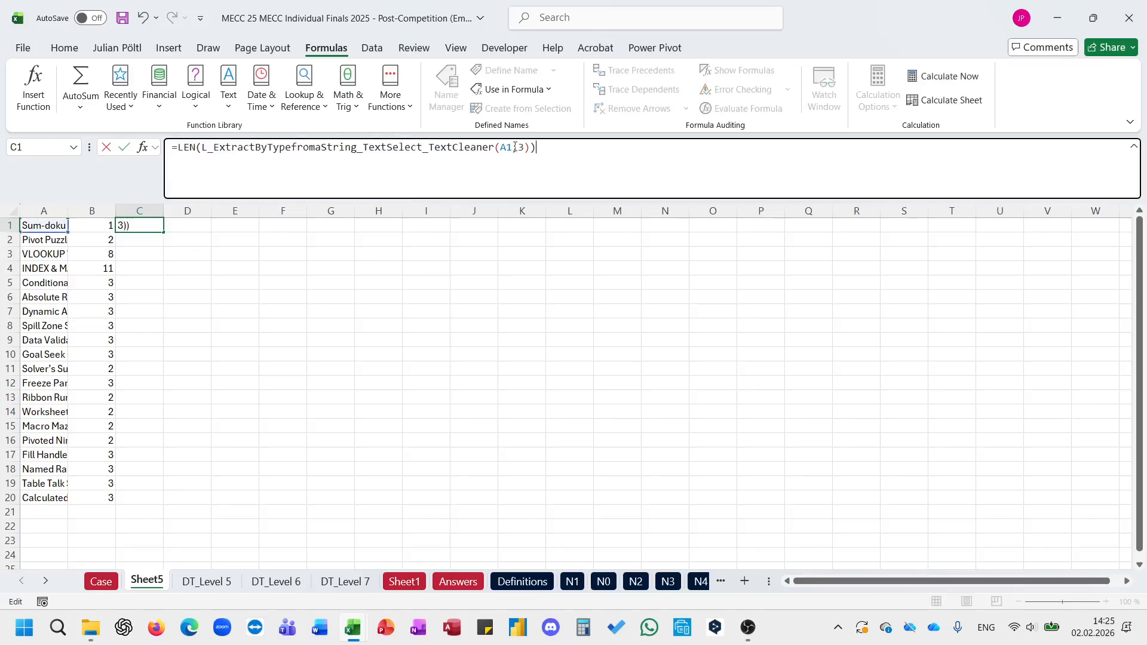
left_click(526, 149)
key("BackSpace")
type("4")
key("Return")
Step: Fill the lower case letter-count formula from C1 down to C20
key("Left")
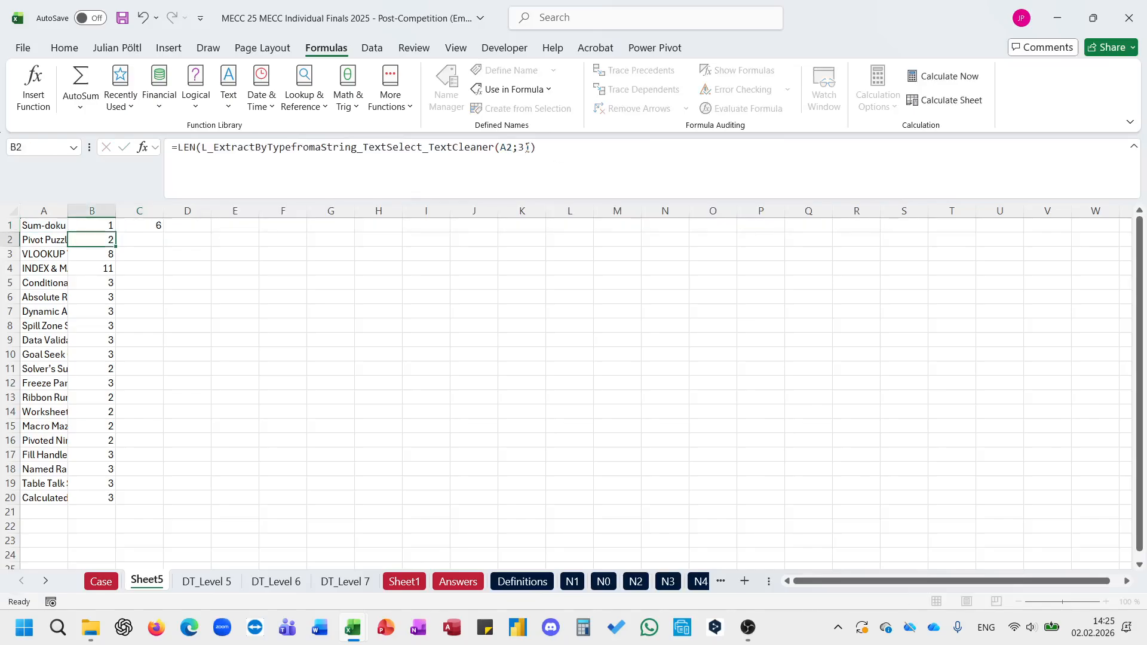
key("Up")
key("Right")
double_click(163, 232)
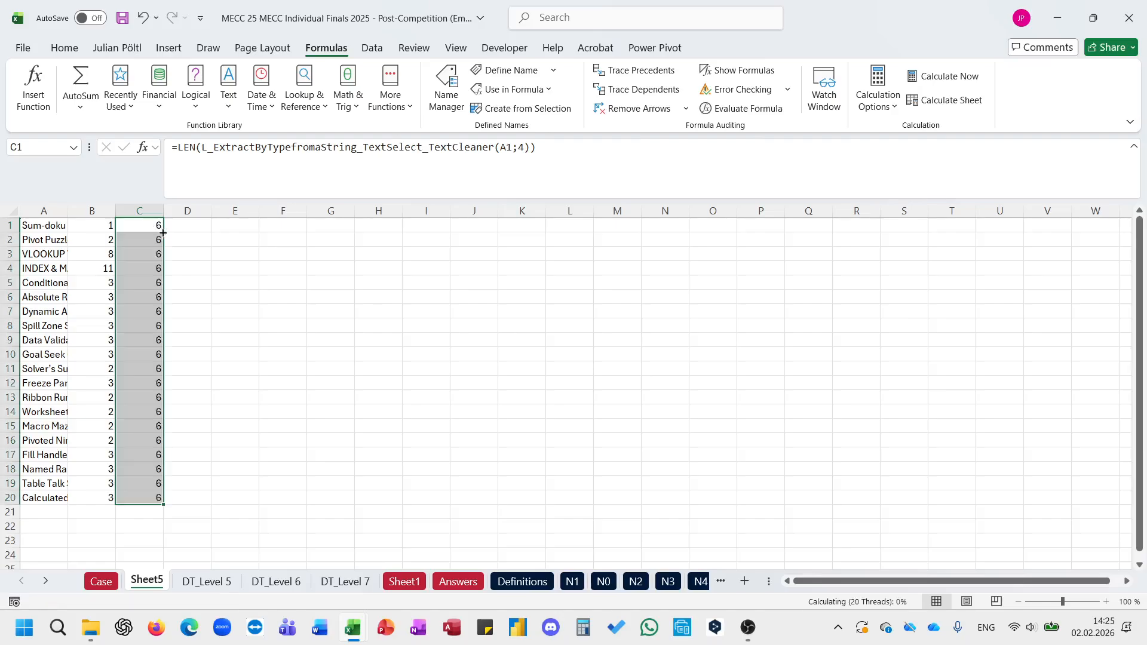
left_click(105, 512)
type("=sum")
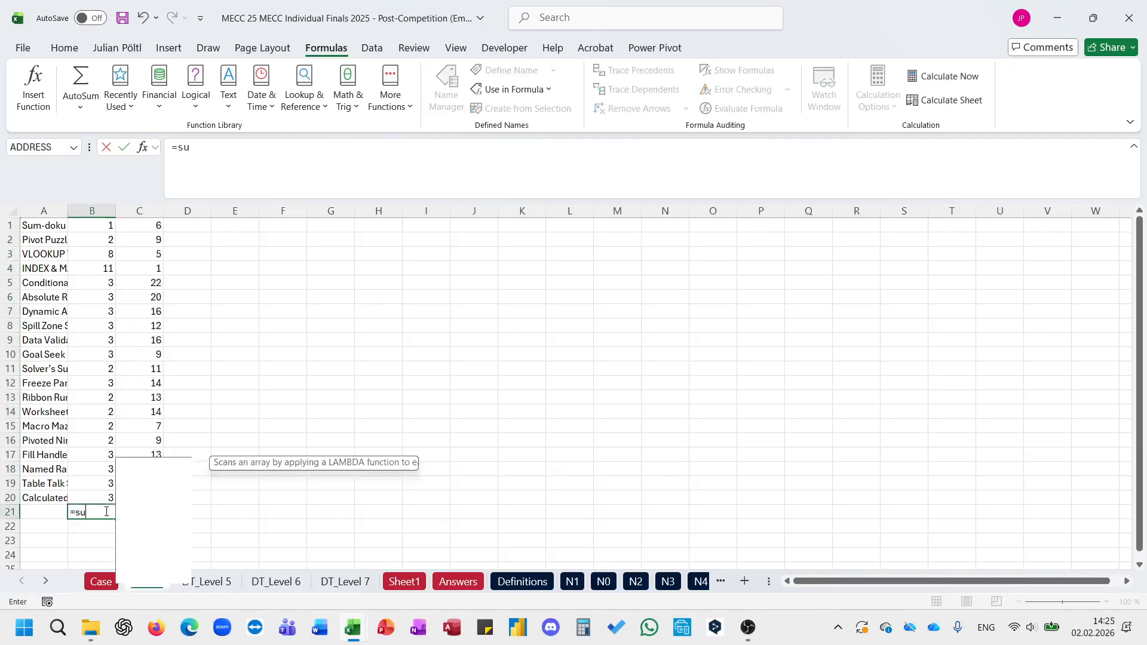
key("Tab")
Step: Total the upper case counts in B21 with a SUM of B1:B20 and copy the formula to C21
left_click(105, 512)
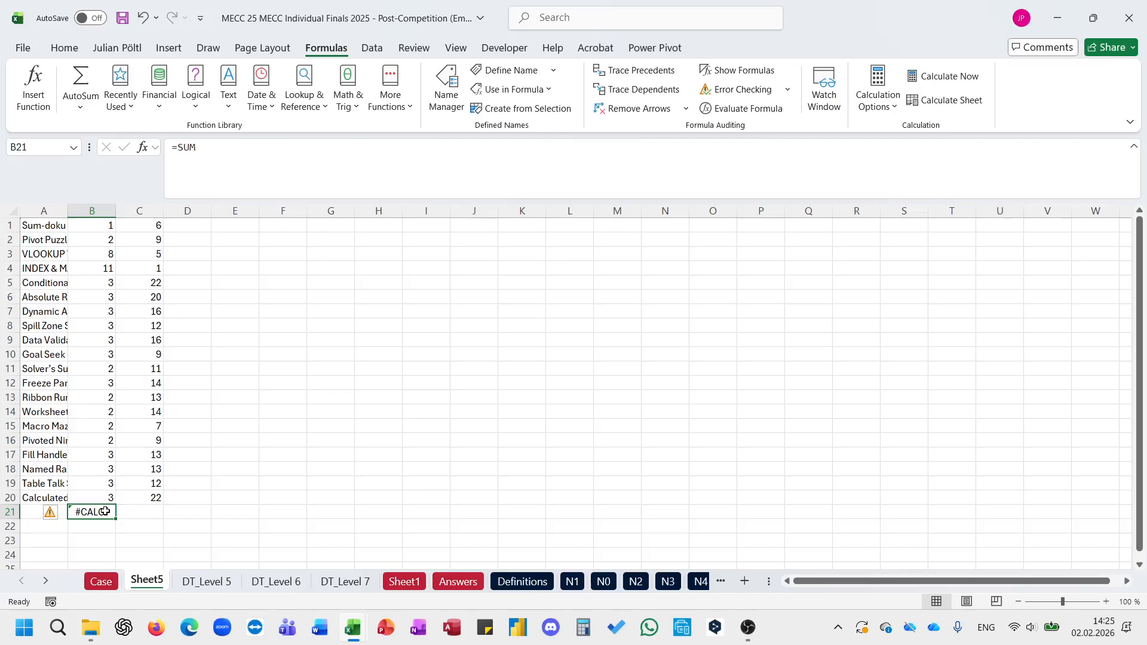
type("=sum")
key("Tab")
key("Up")
key("ctrl+shift+Up")
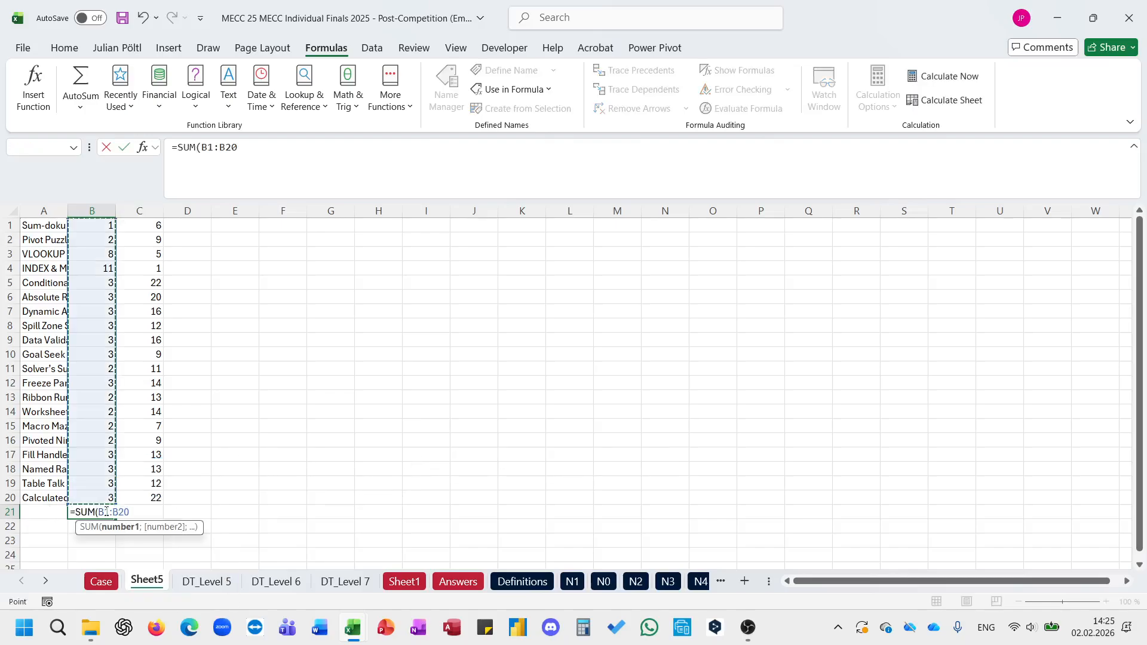
key("ctrl+Return")
key("ctrl+c")
key("Right")
key("ctrl+v")
key("Return")
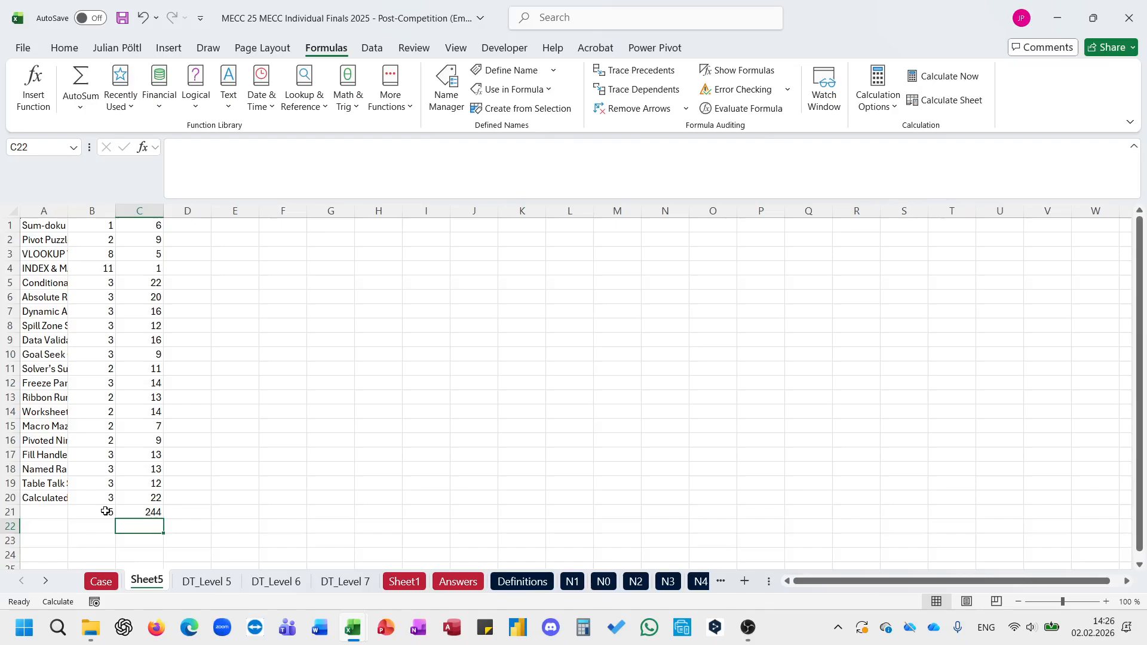
type("=rpo")
key("Escape")
key("Escape")
Step: Multiply the two letter totals in C22 with the formula =B21*C21
type("=")
key("Up")
key("Left")
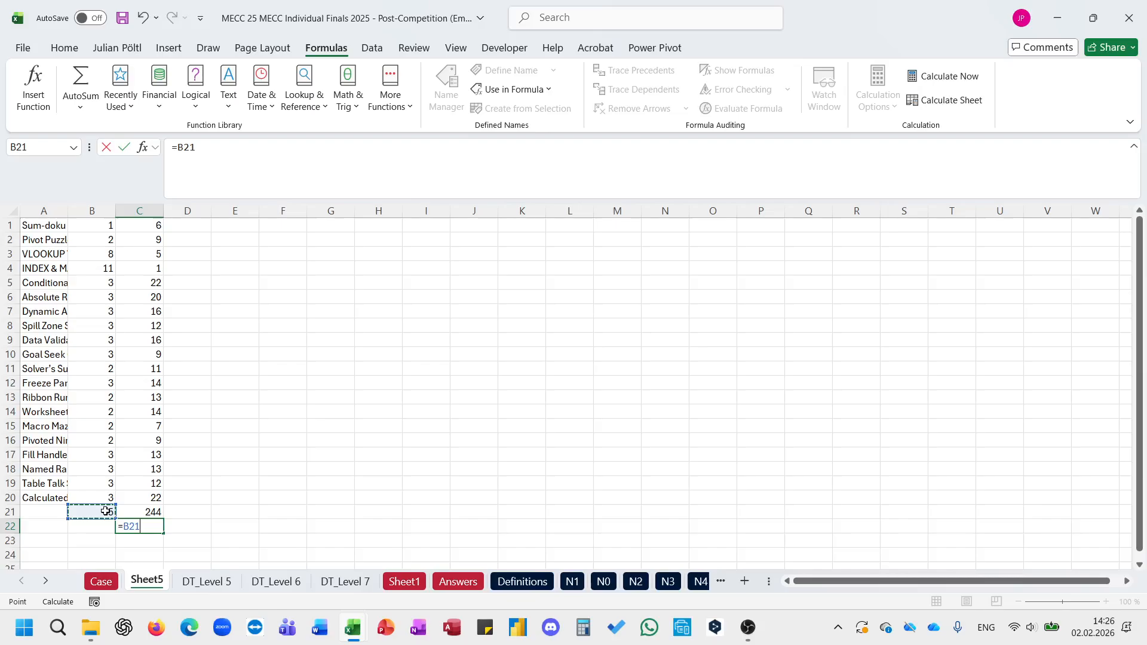
type("*")
key("Up")
key("Return")
Step: Copy the product in C22 and paste it as a value into the Bonus 3 answer cell E30 on the Case sheet
key("Up")
key("ctrl+c")
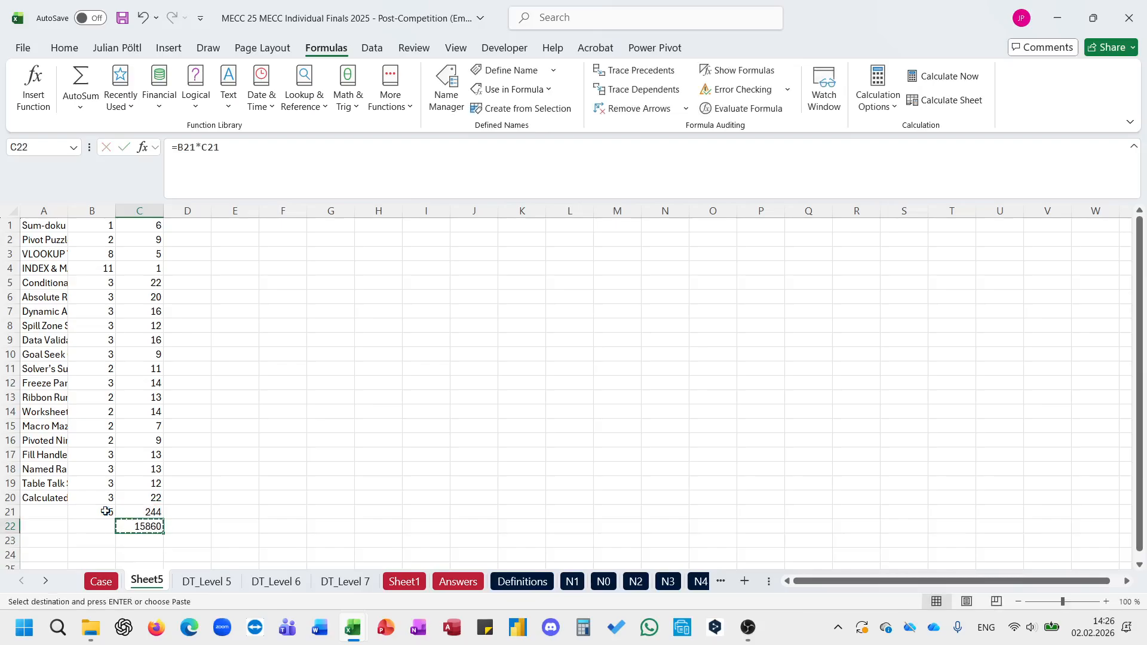
left_click(101, 581)
left_click(251, 333)
key("ctrl+shift+v")
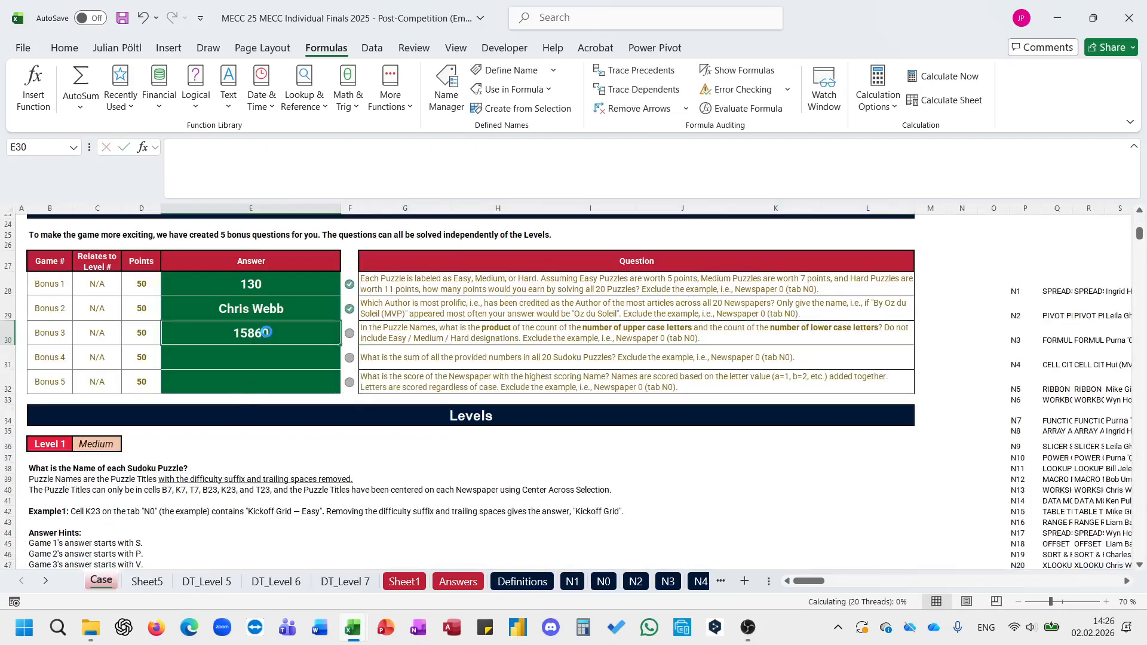
Step: Answer Bonus 4 in E31 with =SUM(Sheet1!C3:CE22), adding the given numbers of puzzles N1 to N20
left_click(406, 365)
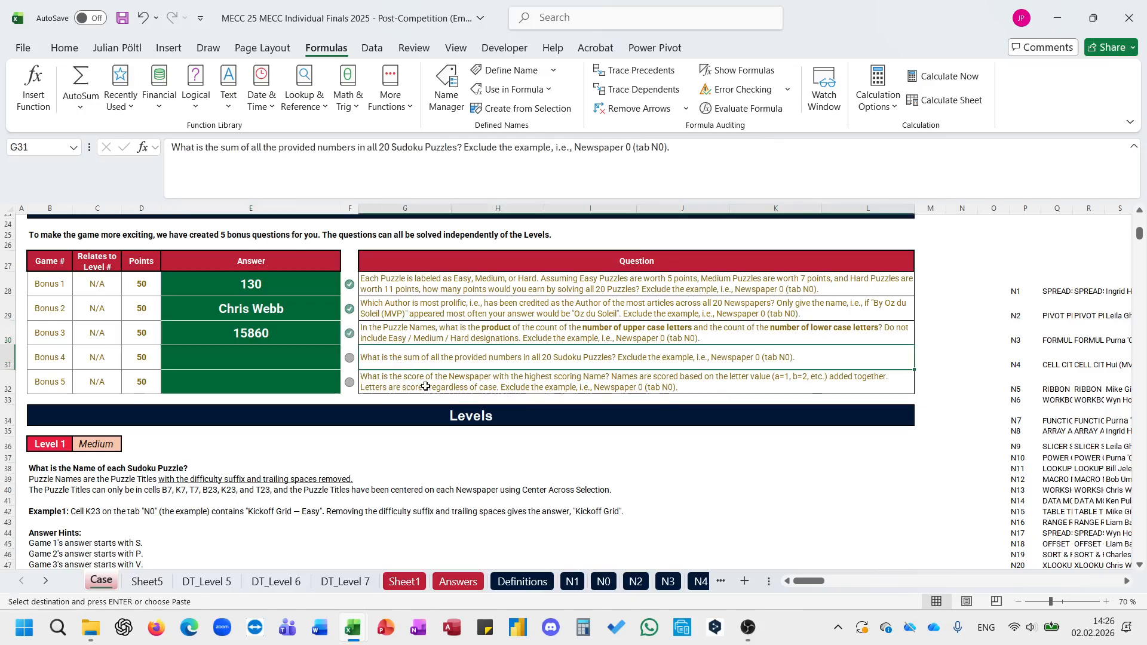
left_click(318, 352)
type("=SUM(")
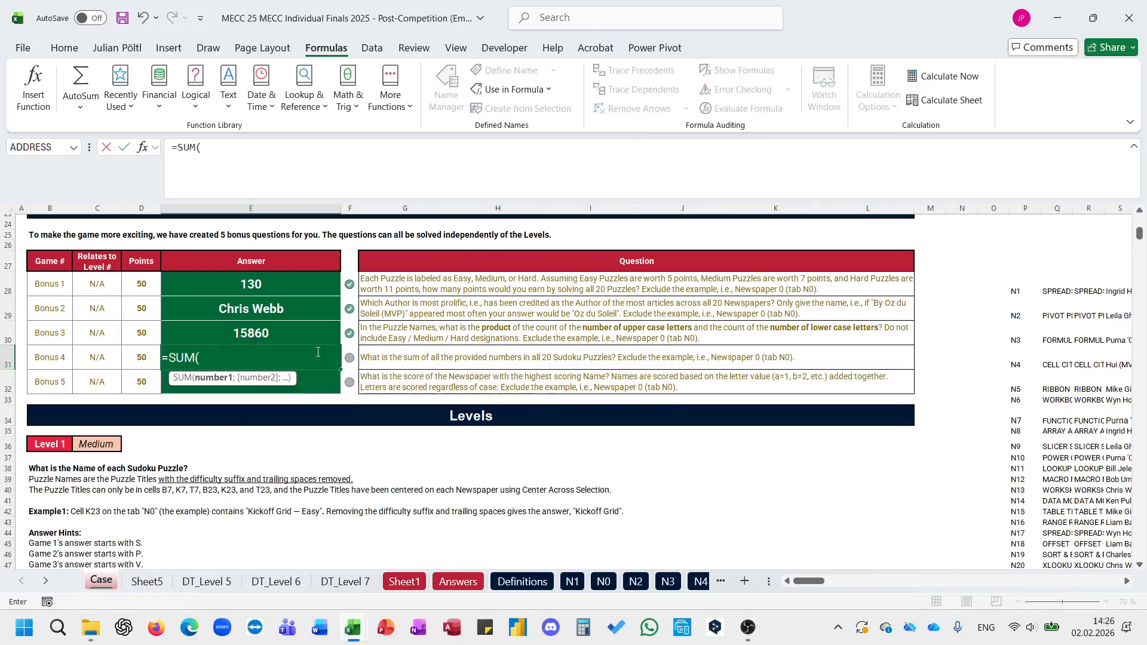
left_click(405, 581)
scroll(228, 335, "up", 2)
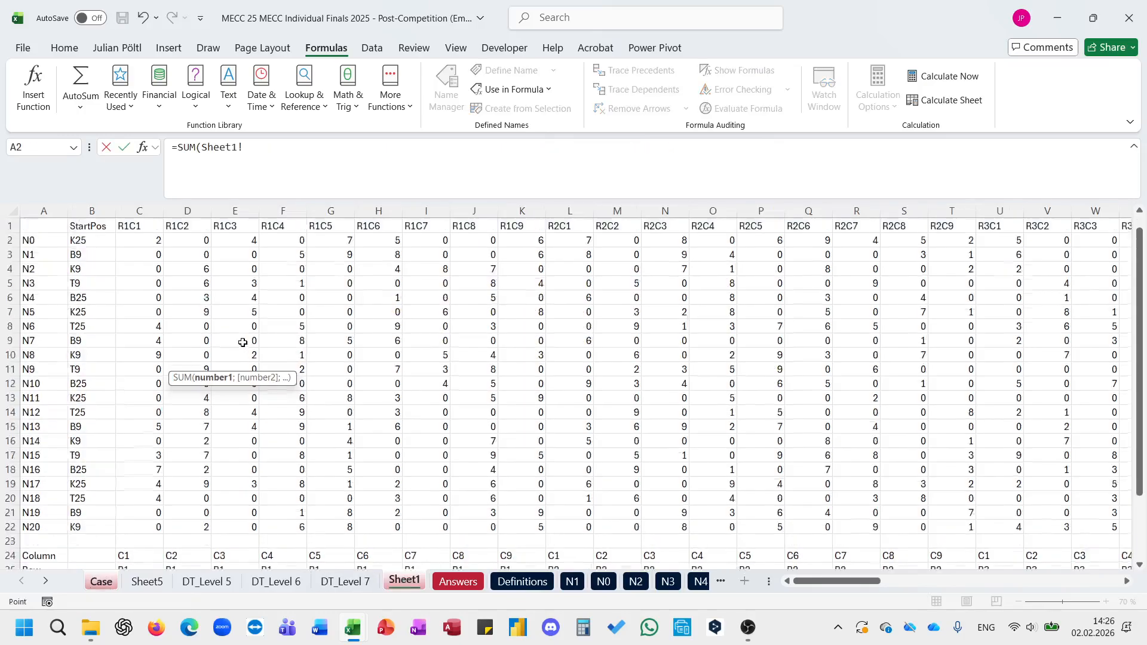
left_click(145, 251)
key("ctrl+shift+Right")
key("ctrl+shift+Down")
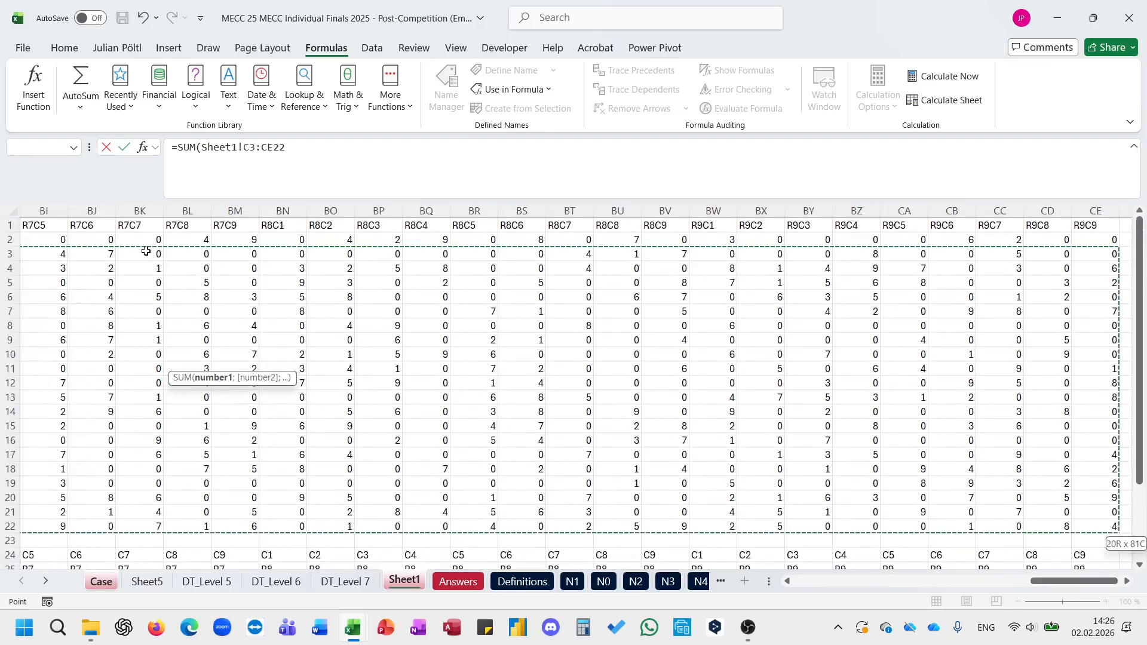
key("Return")
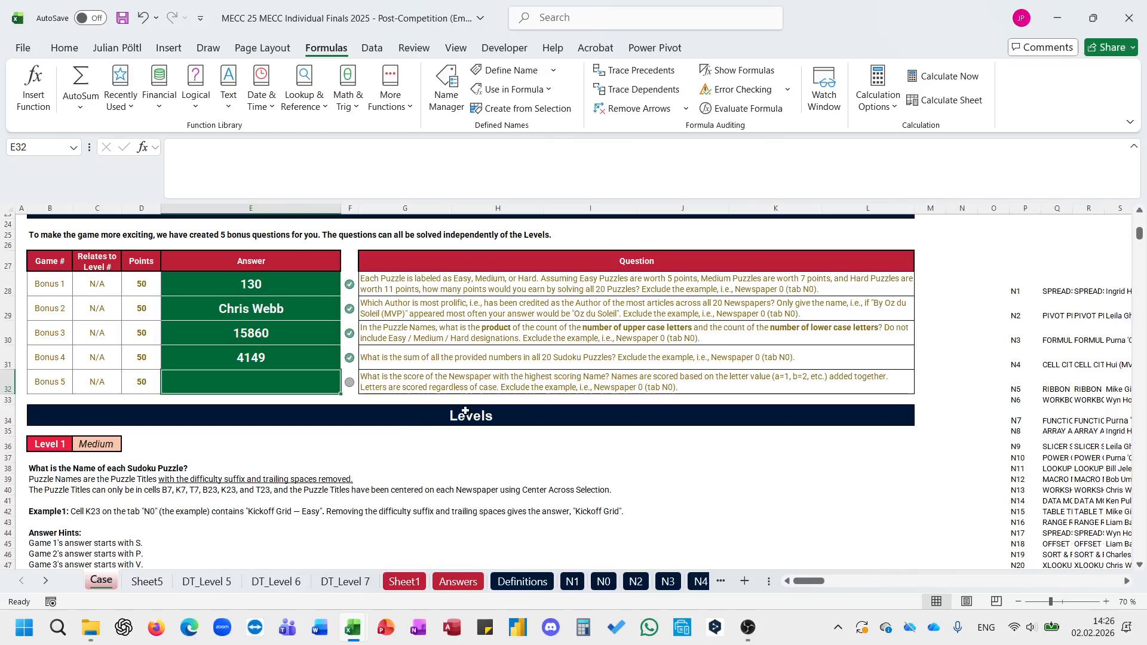
Step: Examine the newspaper sheets N1, N0 and N2 to find which cell holds the newspaper name
scroll(465, 413, "down", 3)
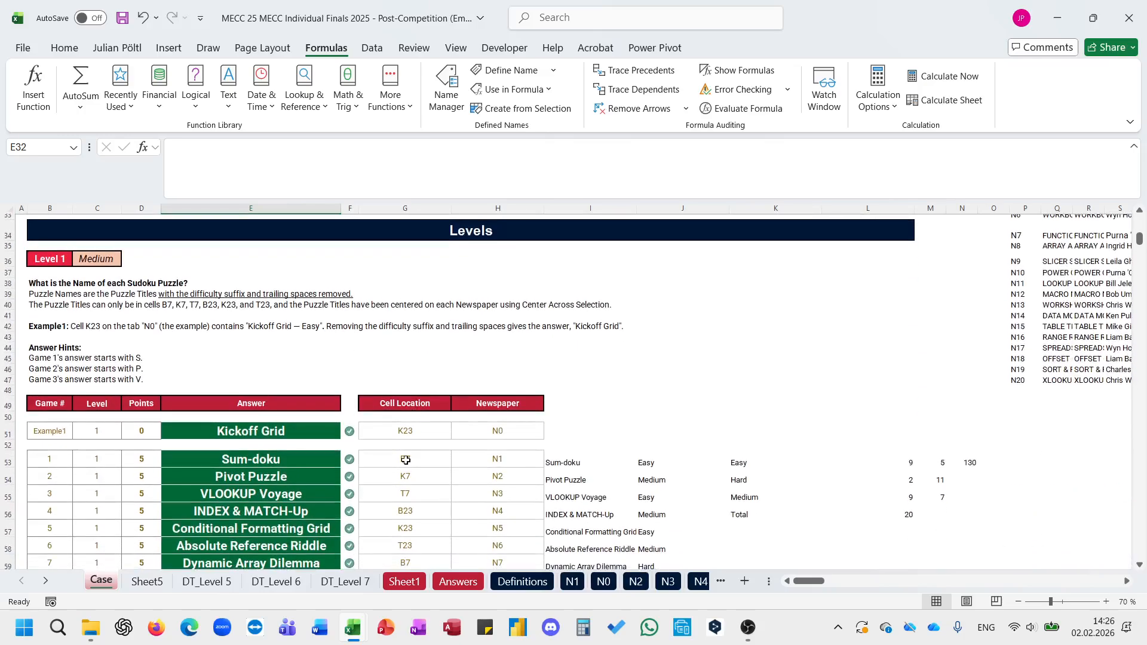
left_click(572, 582)
scroll(469, 352, "up", 3)
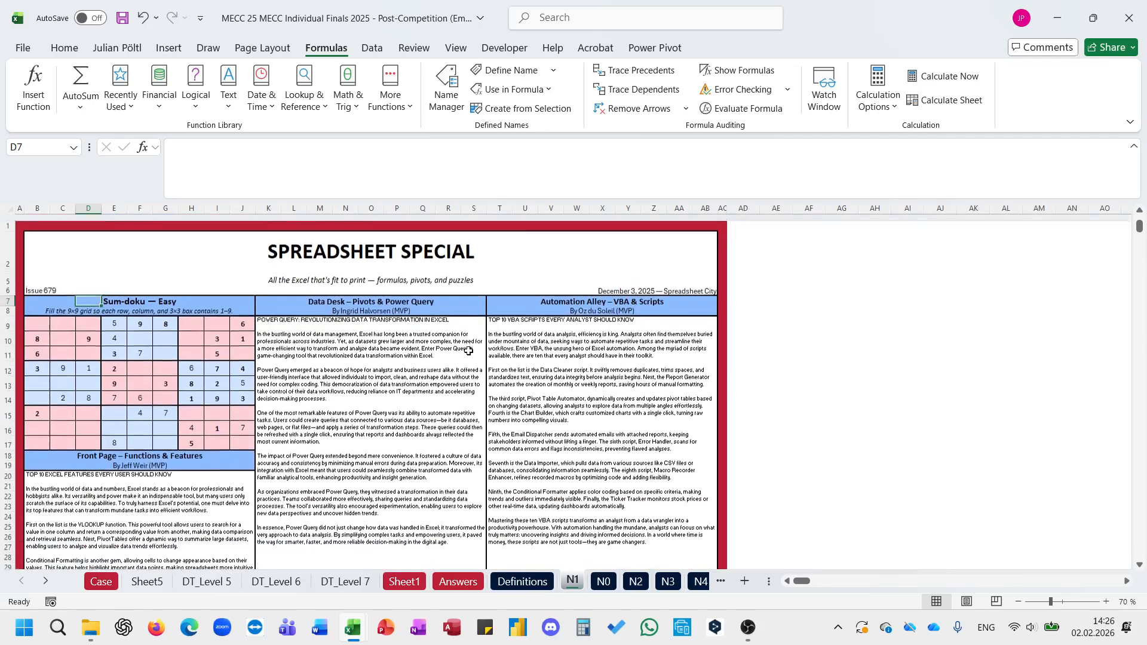
left_click(469, 351)
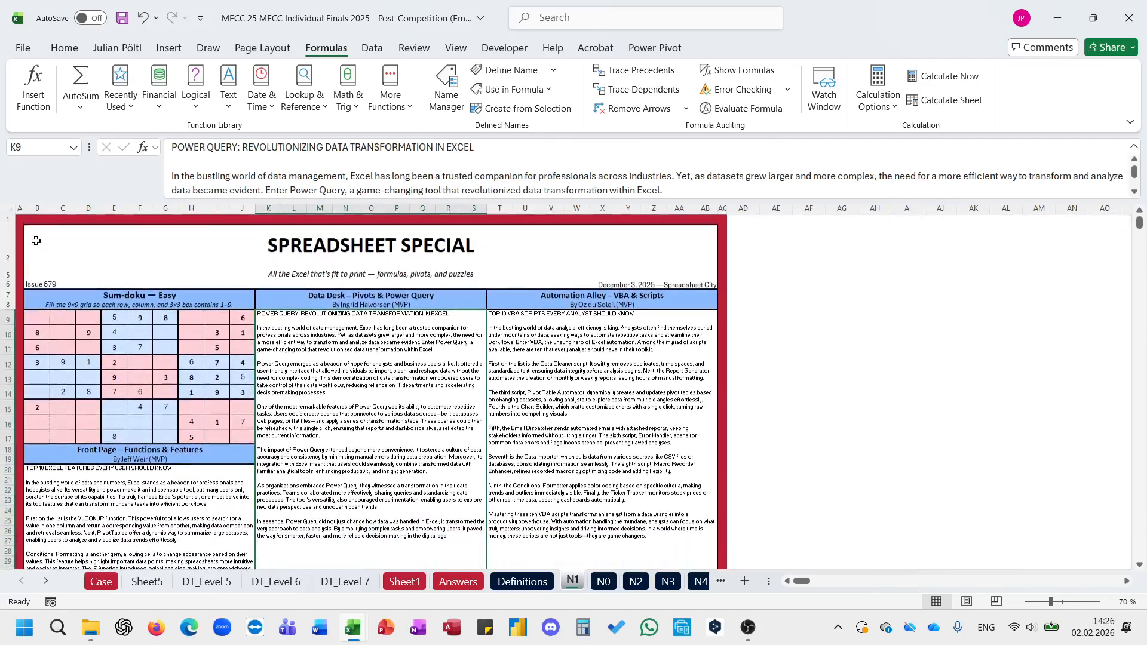
left_click(34, 240)
left_click(224, 182)
key("Escape")
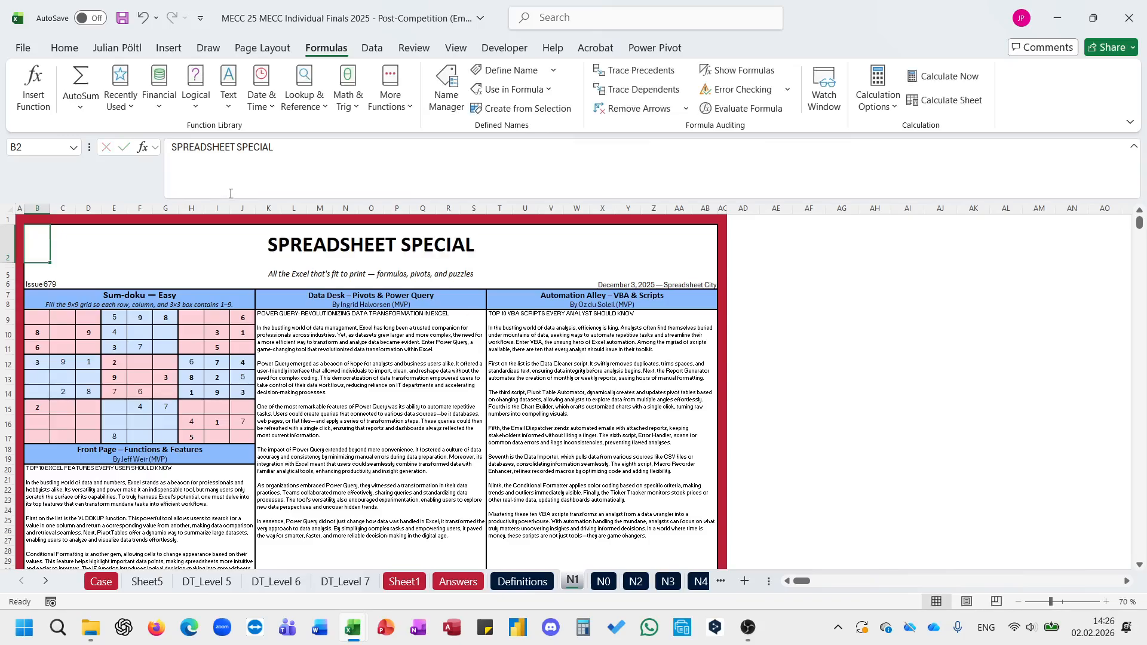
left_click(604, 581)
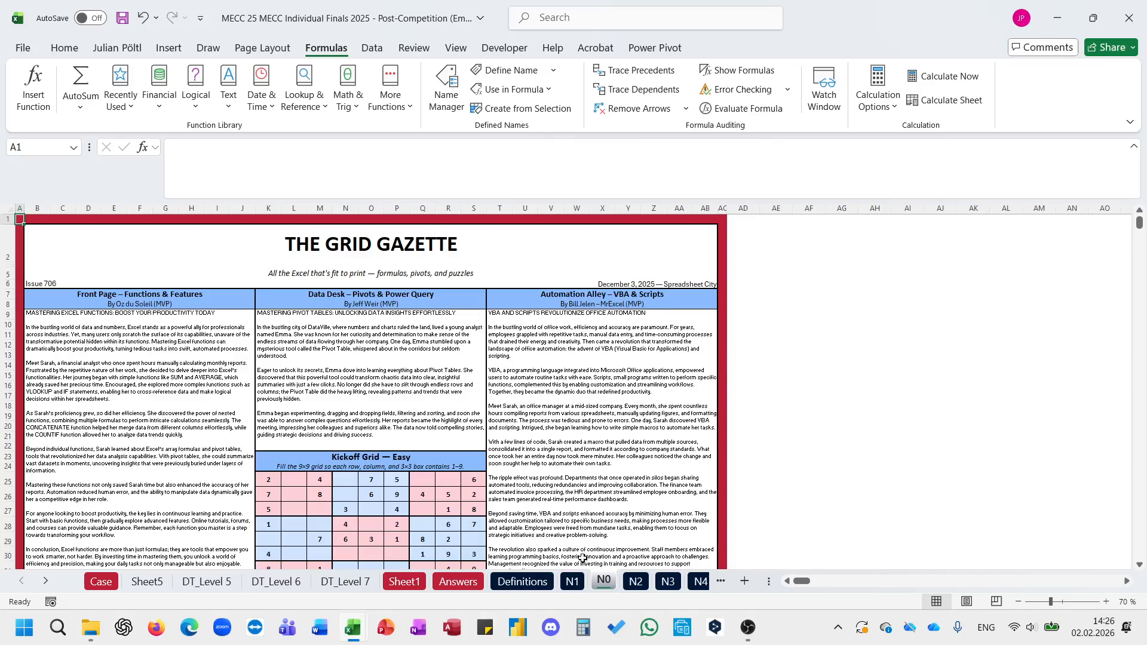
left_click(634, 582)
Step: Rename Sheet5 as B3
left_click(147, 582)
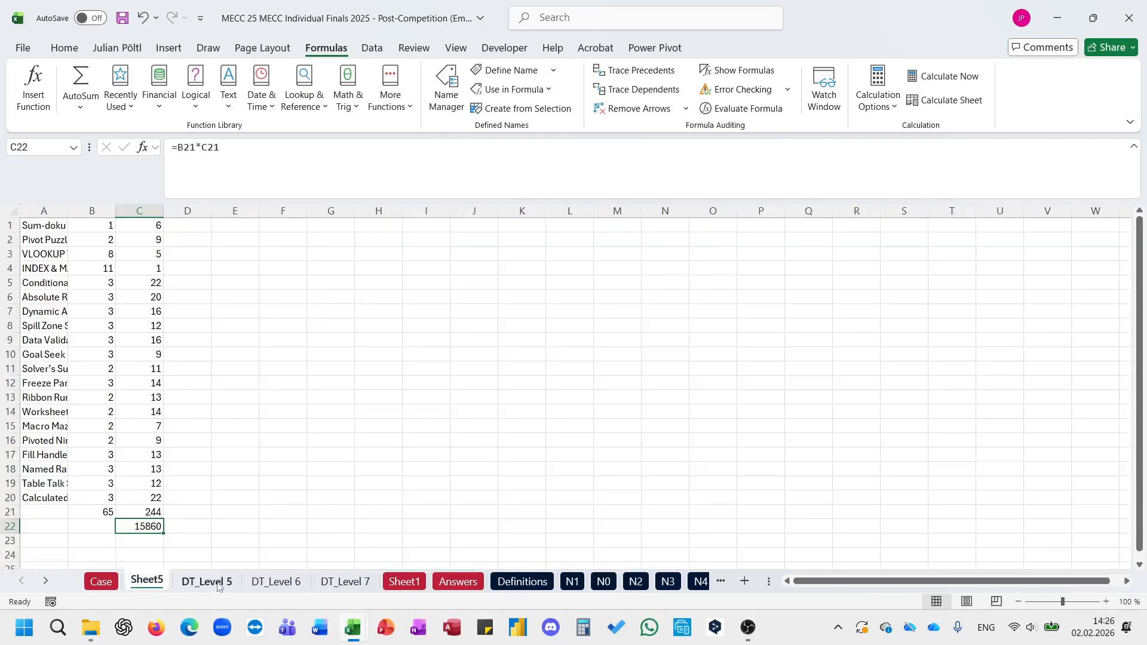
double_click(147, 581)
type("B3")
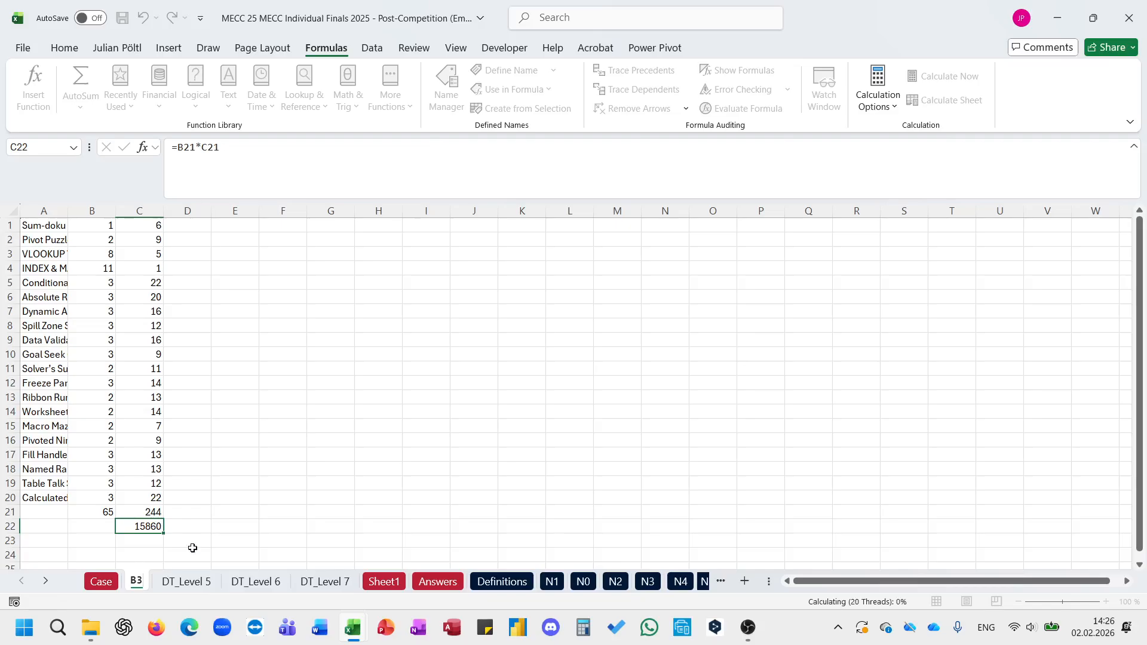
left_click(192, 548)
Step: Add a new blank worksheet after B3 and name it B5
left_click(745, 582)
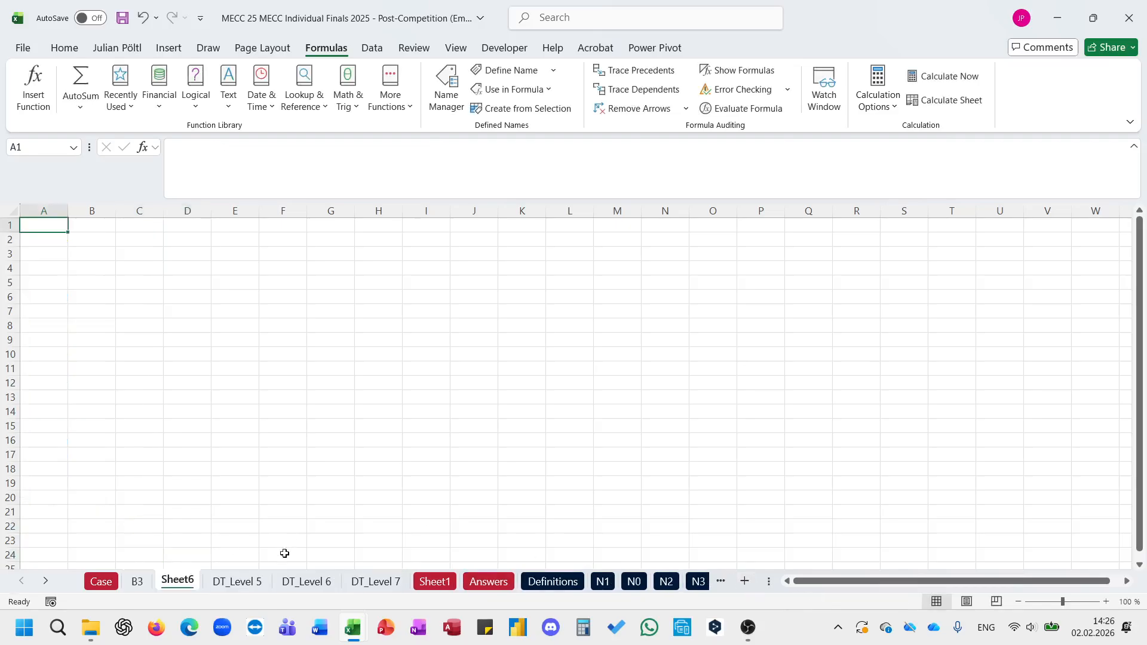
double_click(182, 582)
type("B5")
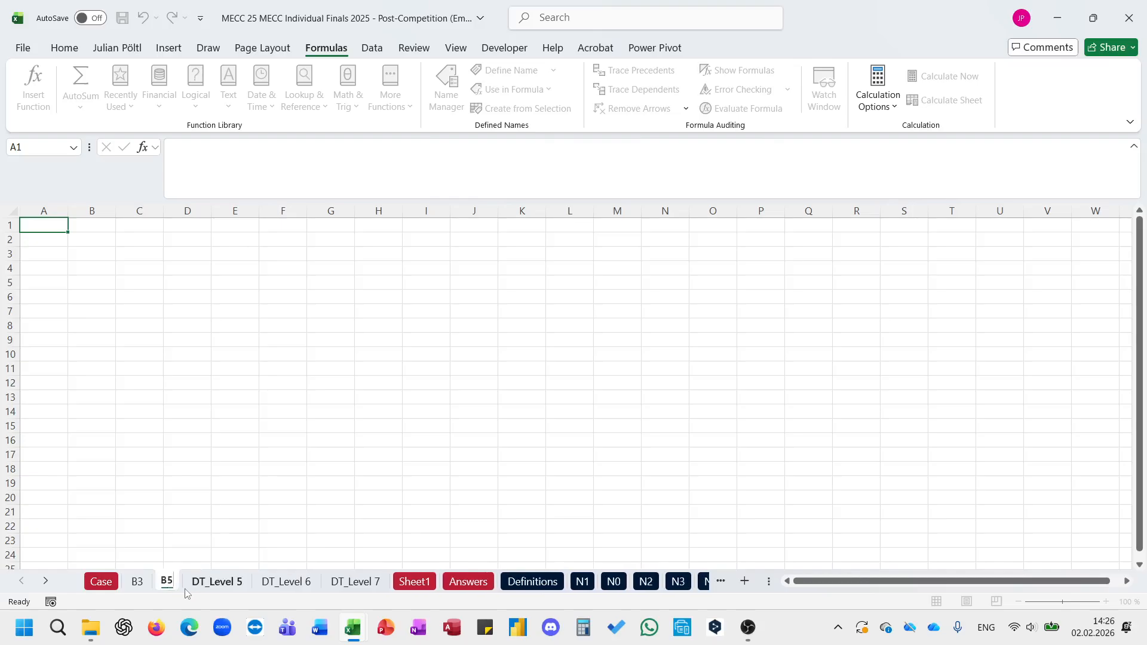
left_click(228, 524)
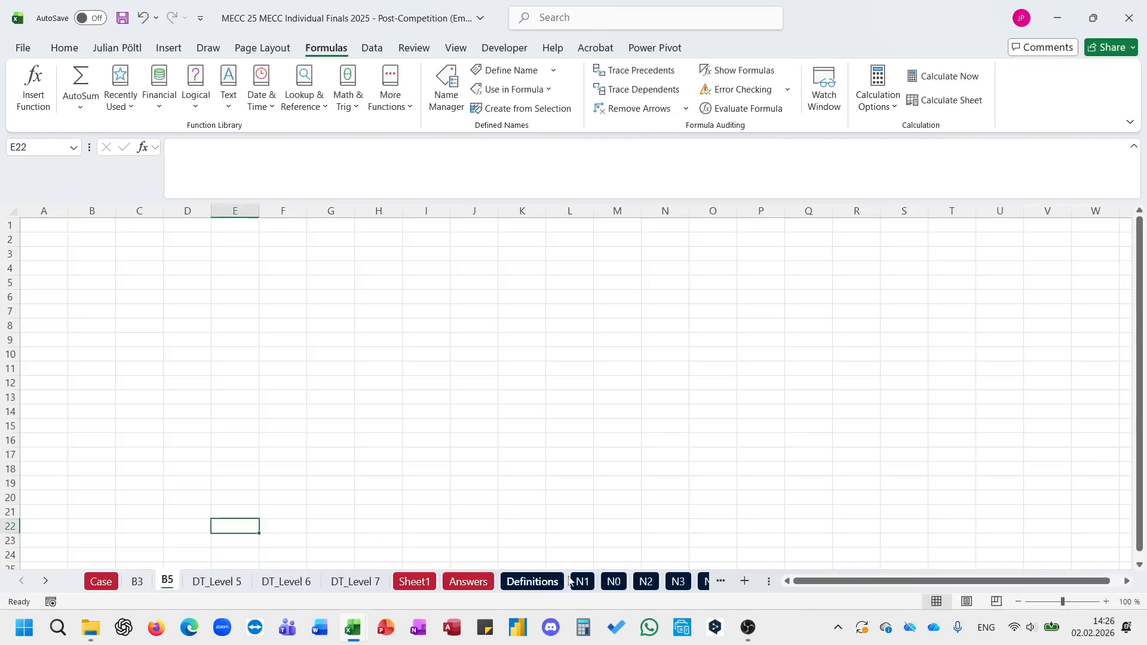
Step: Copy the newspaper sheet names N0 to N20 from Sheet1 A2:A22 and paste them into sheet B5 starting at A1
left_click(432, 583)
left_click(119, 357)
key("Home")
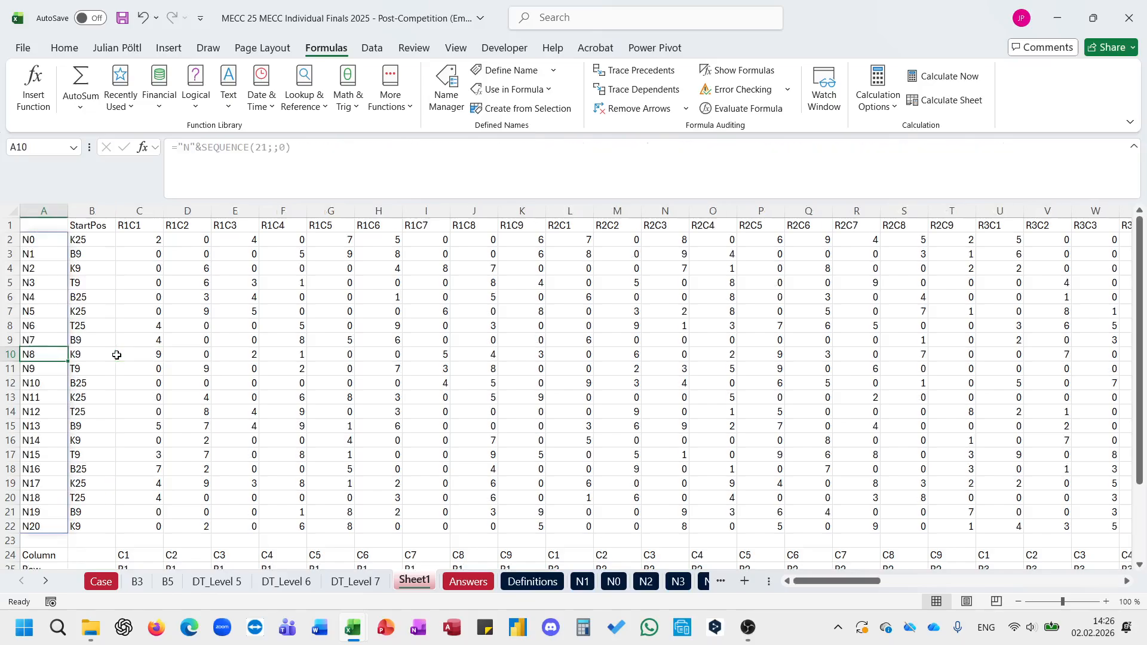
left_click(32, 242)
key("ctrl+shift+Down")
key("ctrl+c")
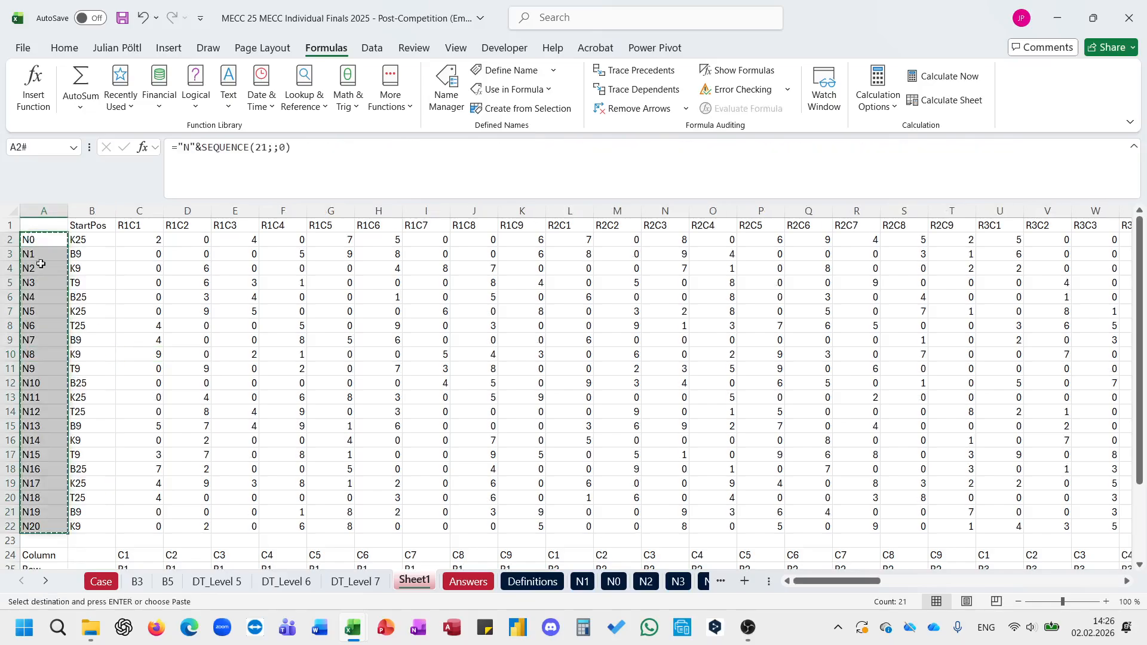
left_click(167, 582)
left_click(56, 226)
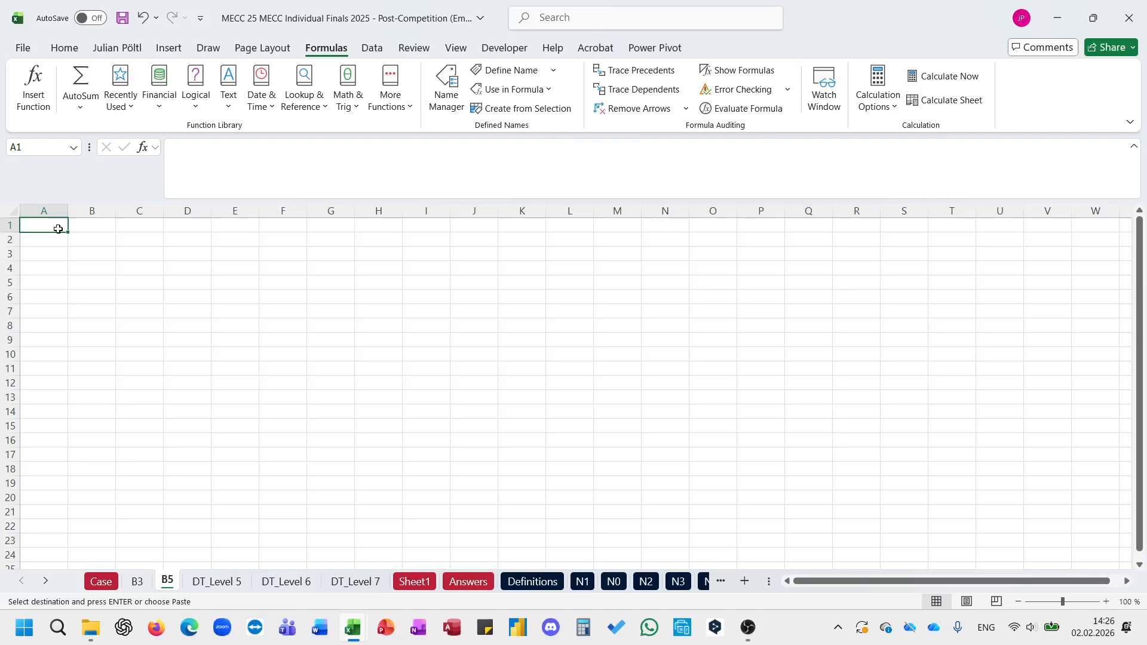
key("ctrl+v")
Step: Enter an L_Indirect_Easy formula in B2 of sheet B5 that retrieves cell "B1" from the sheets named in A2:A21
left_click(106, 246)
type("=eas")
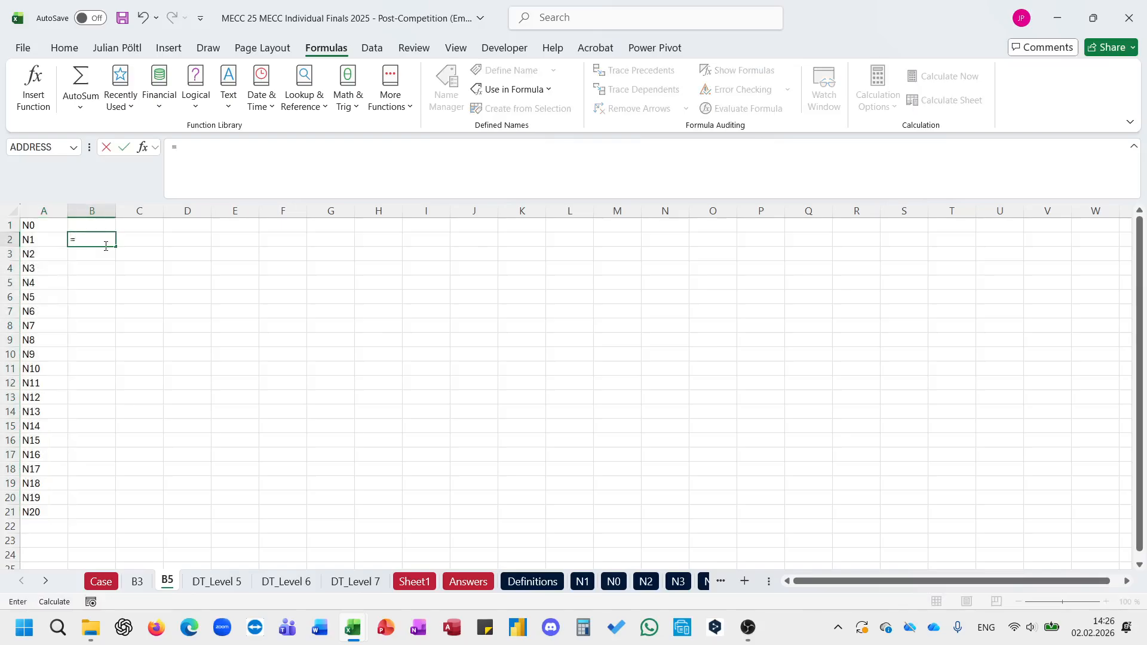
key("Down")
key("Down")
key("Down")
key("Tab")
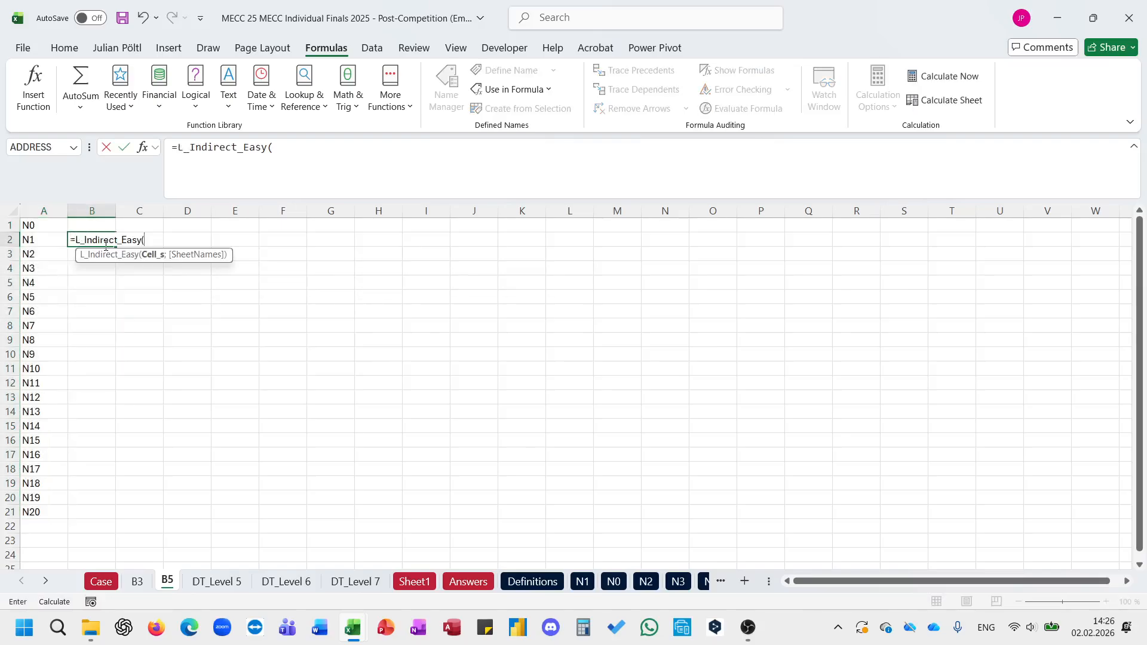
key("Left")
key("BackSpace")
key("BackSpace")
type("\"B1\";")
key("Left")
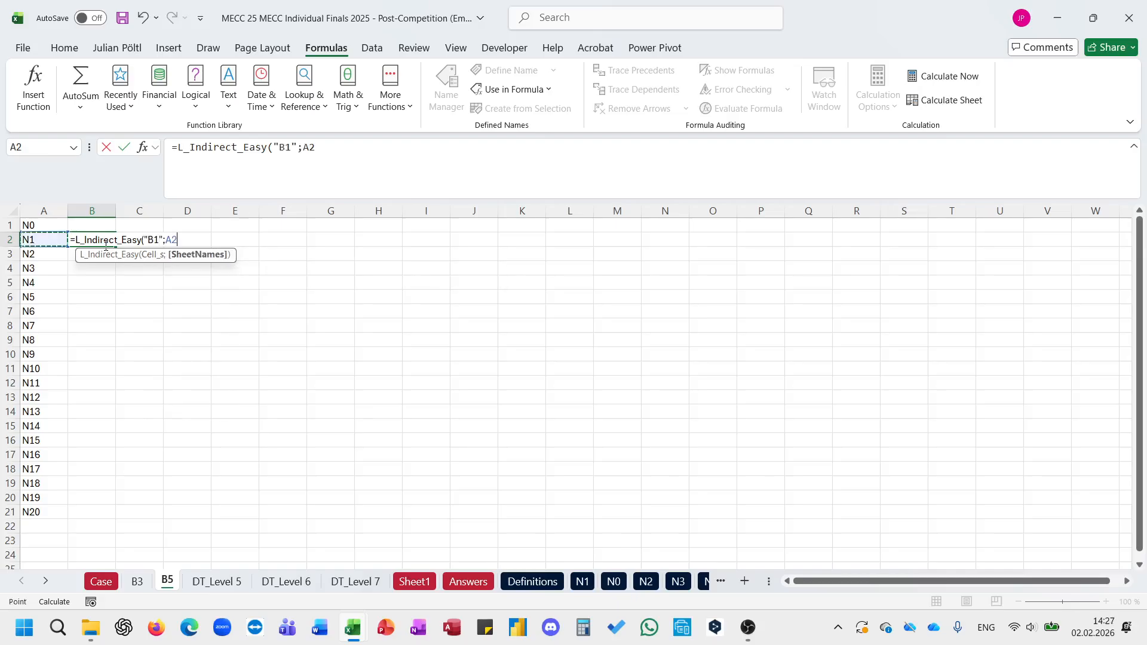
key("ctrl+shift+Down")
key("ctrl+Return")
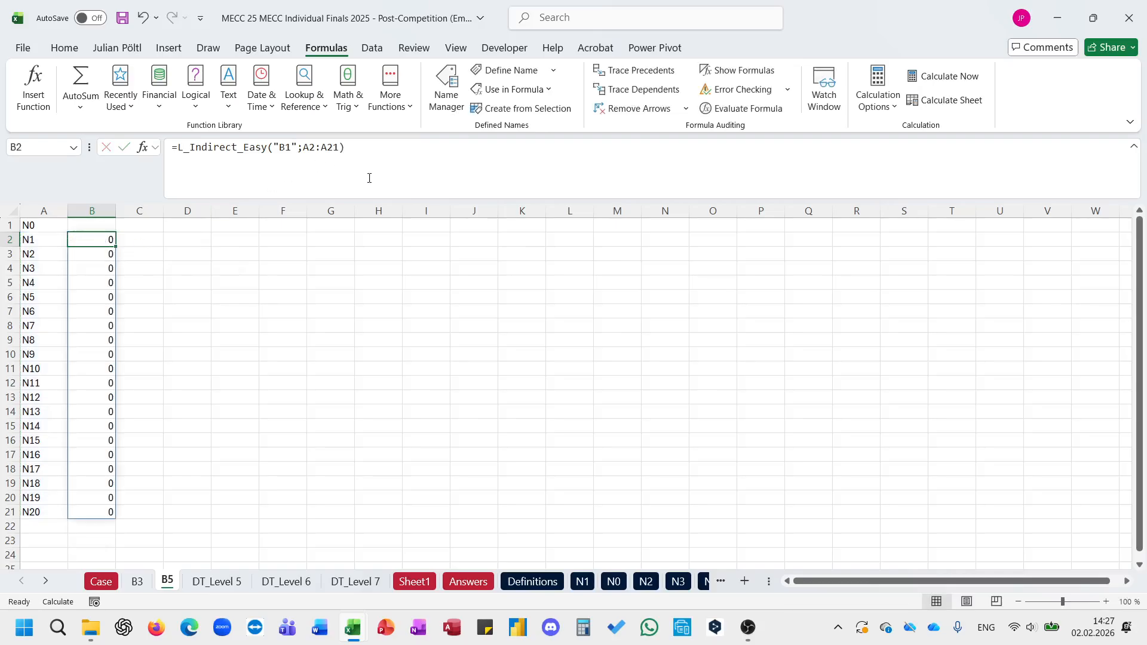
Step: Change the retrieved cell in the B2 formula to "B2", giving =L_Indirect_Easy("B2";A2:A21)
left_click(369, 177)
key("ctrl+Return")
left_click(291, 148)
key("BackSpace")
type("2")
key("ctrl+Return")
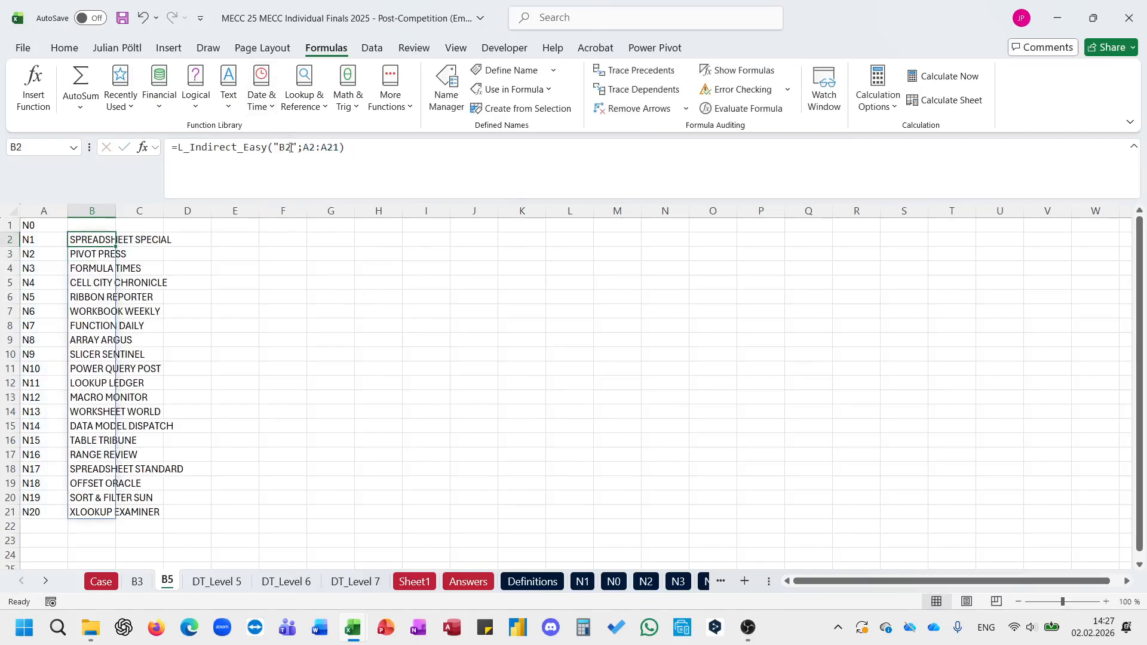
left_click(101, 581)
scroll(267, 450, "up", 5)
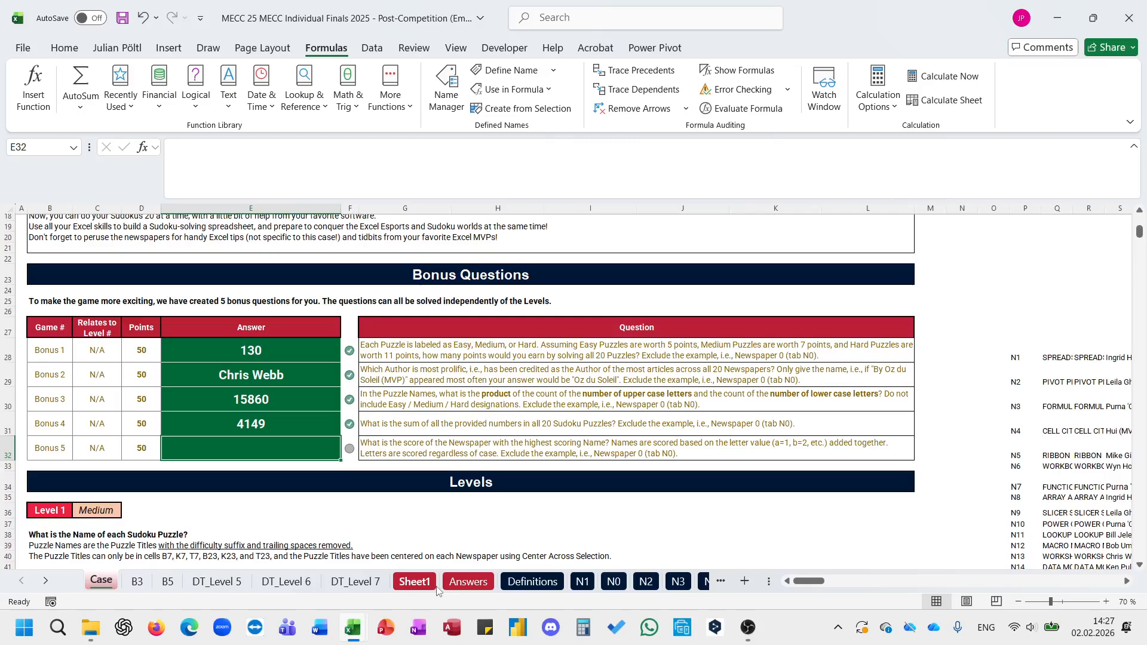
left_click(171, 582)
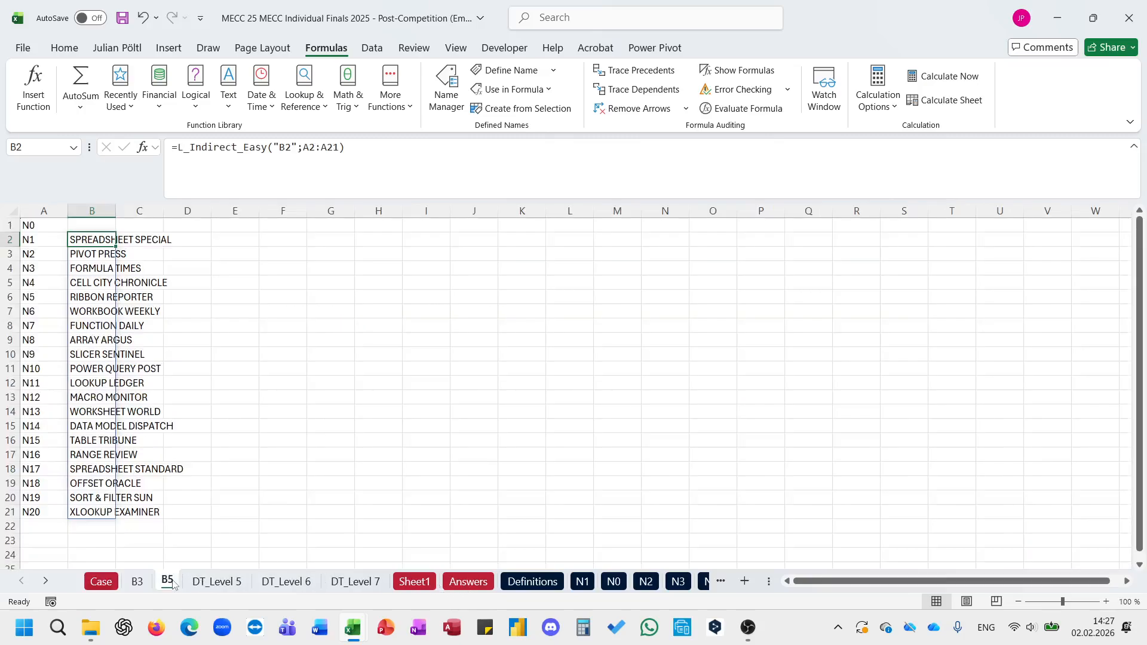
left_click(131, 241)
type("=")
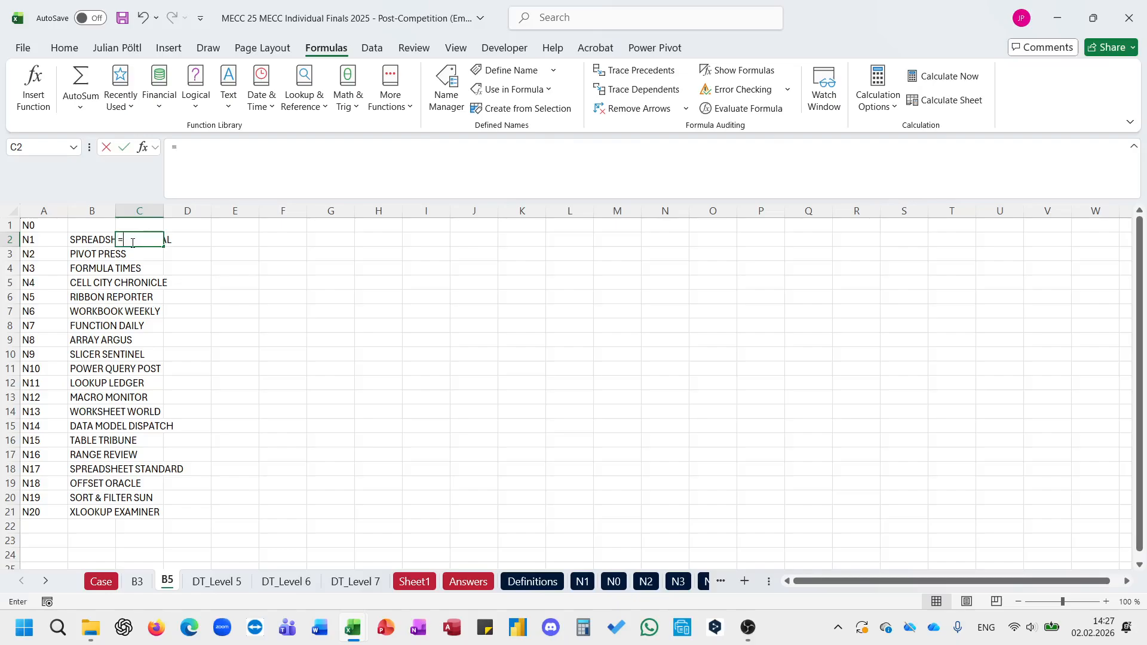
type("spli")
key("Tab")
key("Left")
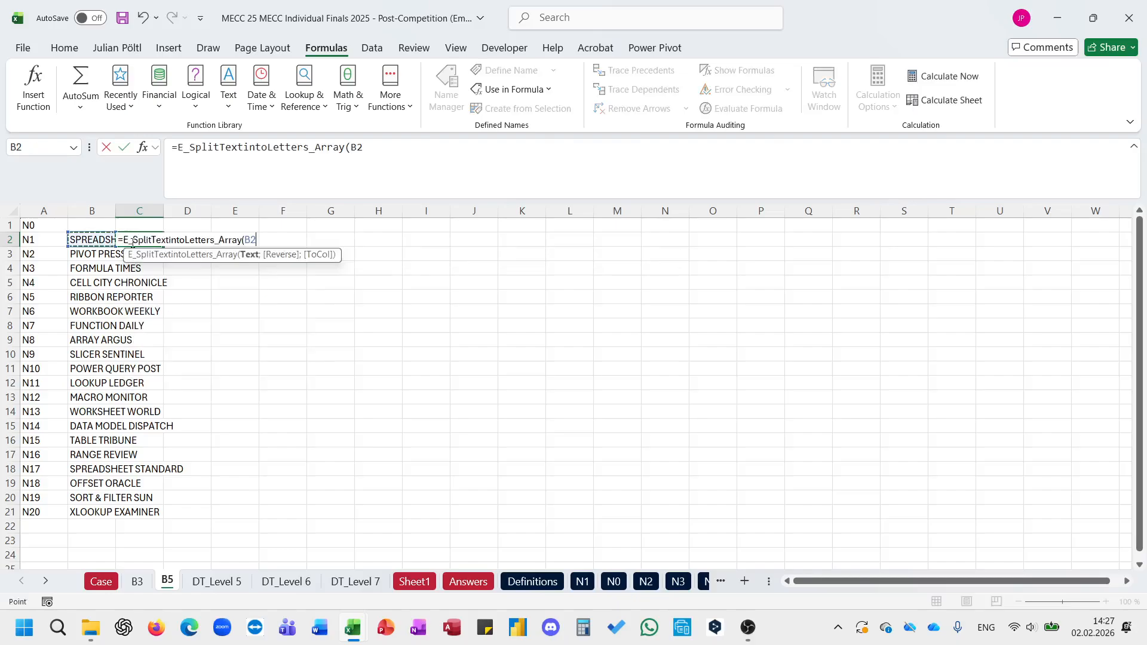
key("Escape")
key("Down")
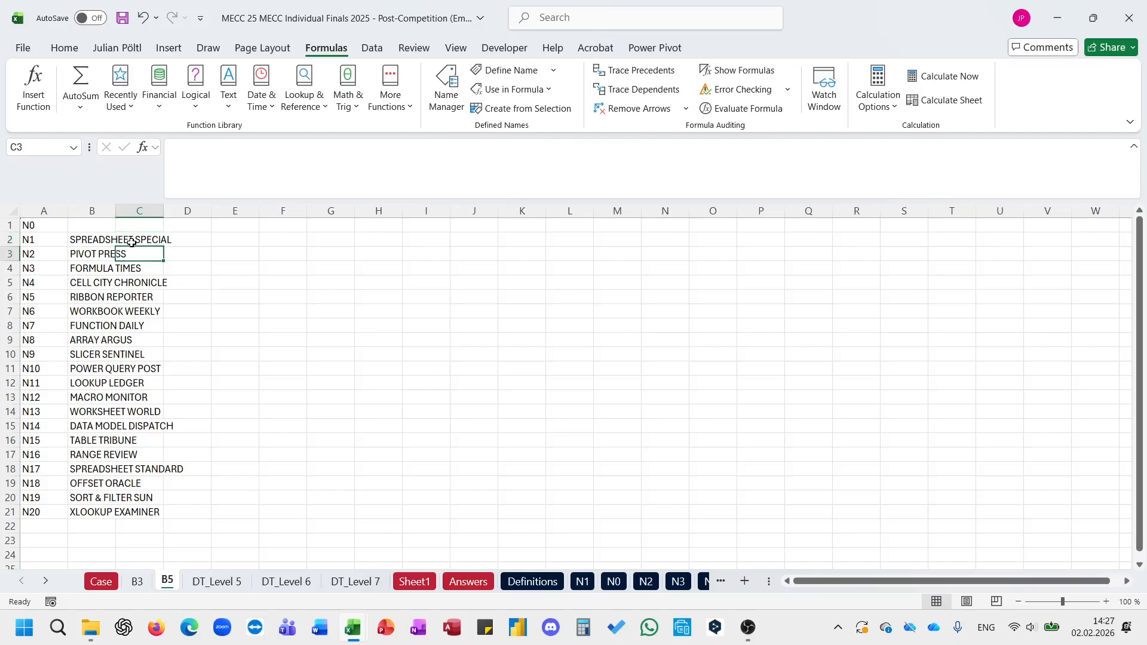
key("Up")
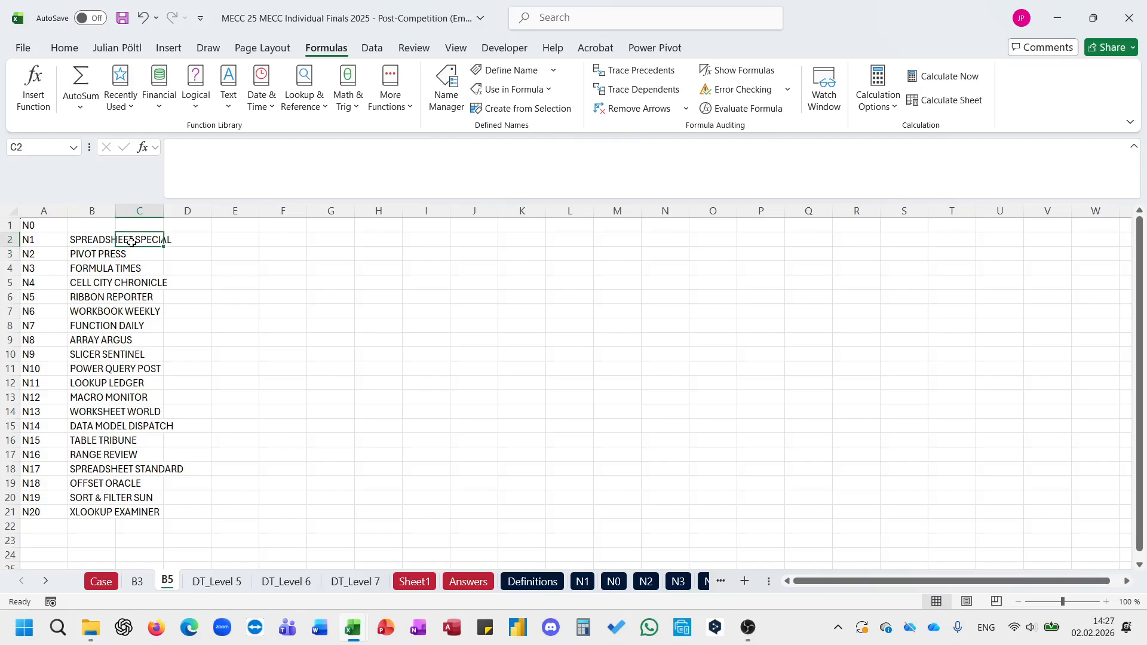
left_click(93, 498)
Step: Split the newspaper name in B2 into single letters with =E_SplitTextintoLetters_Array(B2) in C2
left_click(147, 241)
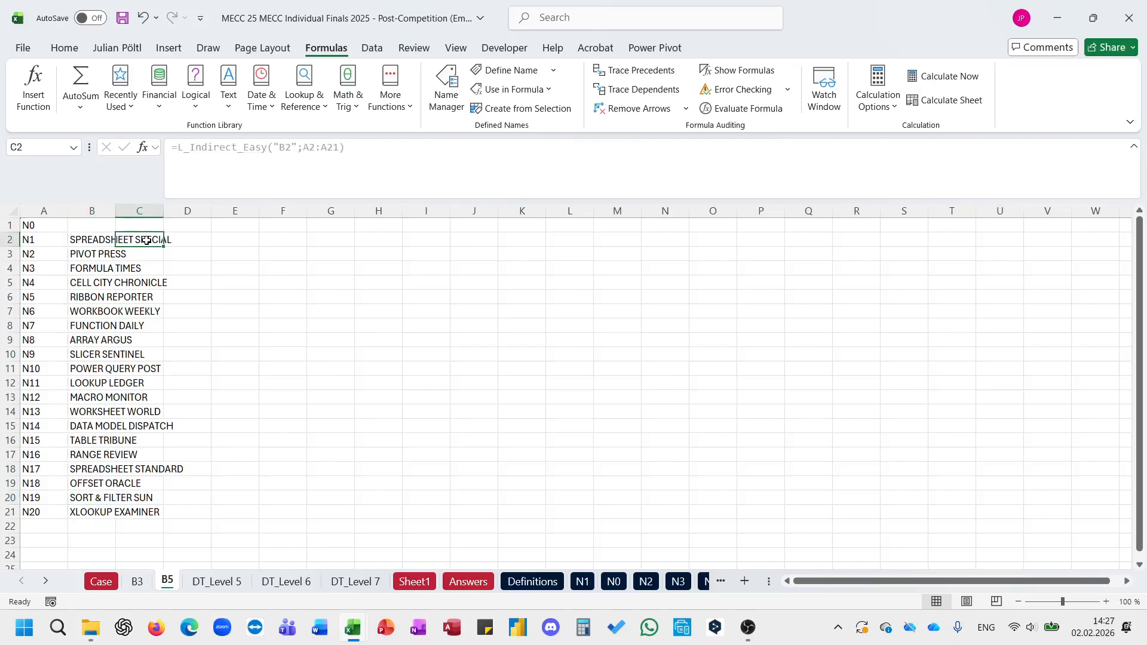
type("=spl")
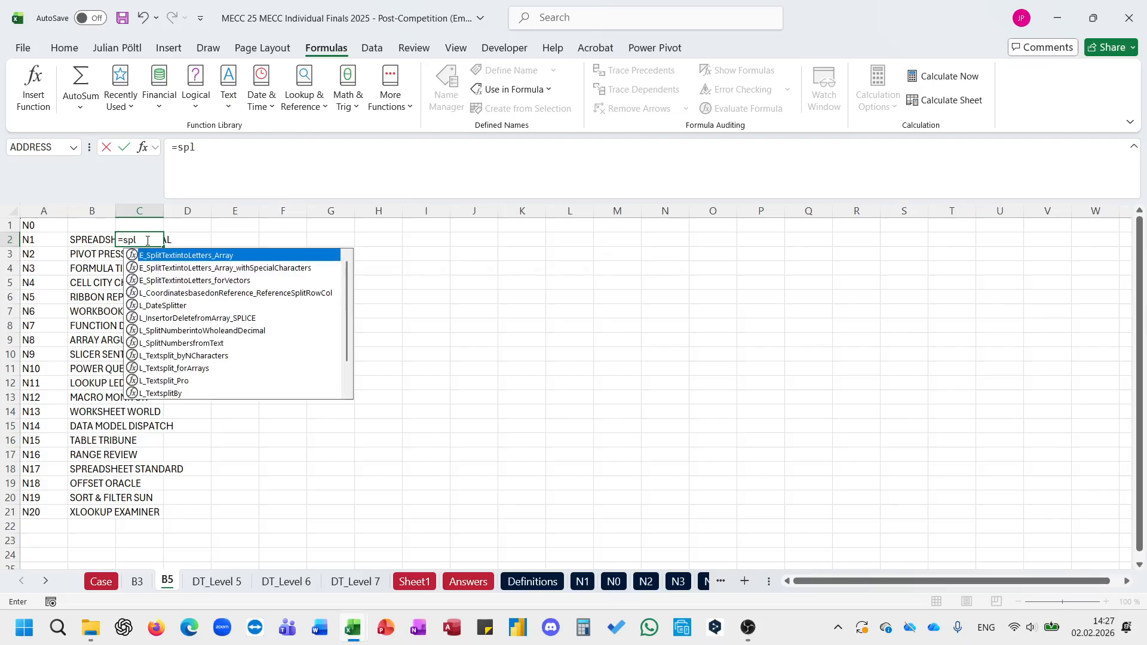
key("Tab")
key("Left")
type(")")
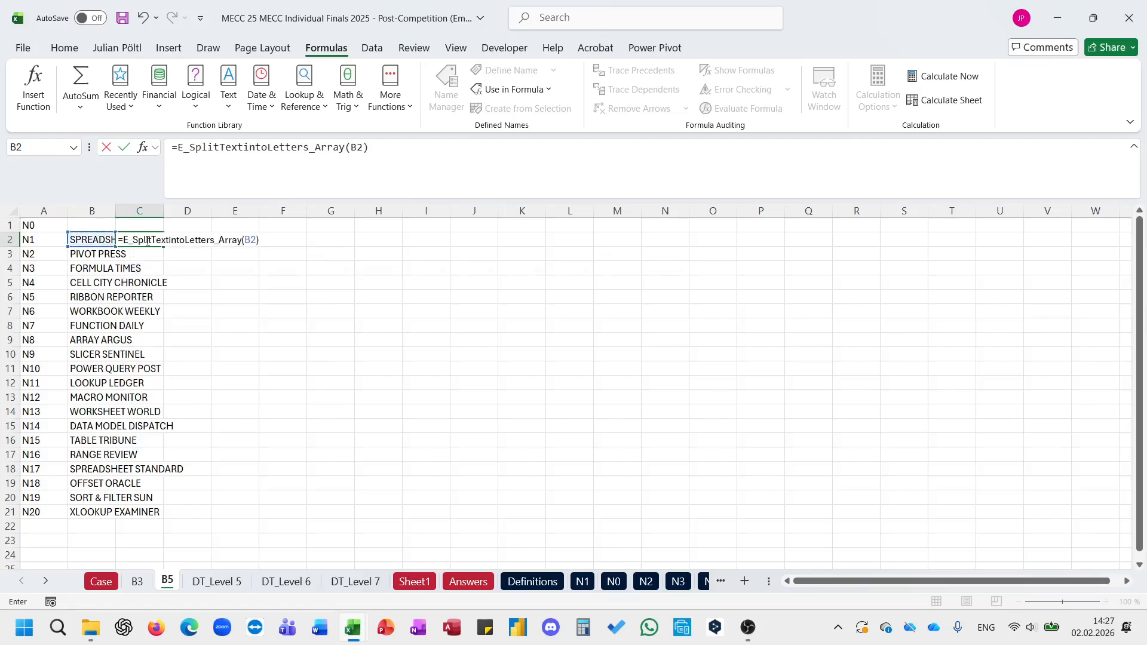
key("Return")
Step: Convert the split letters to alphabet values by wrapping the C2 formula in CODE and subtracting 64
left_click(175, 152)
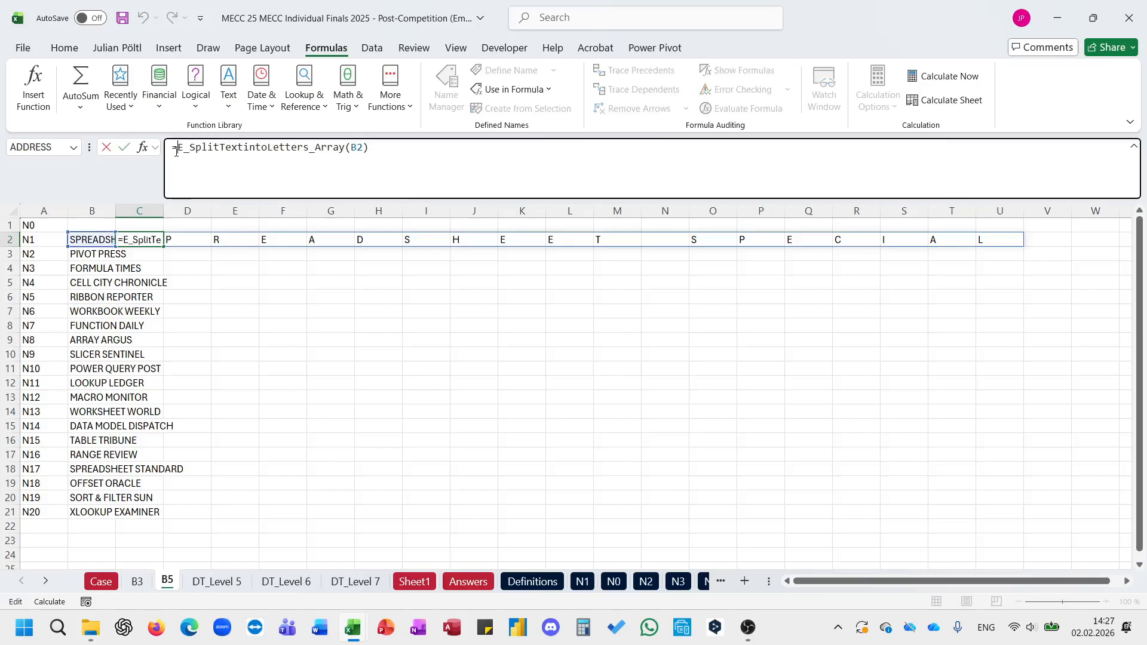
type("CODE(")
key("End")
type(")")
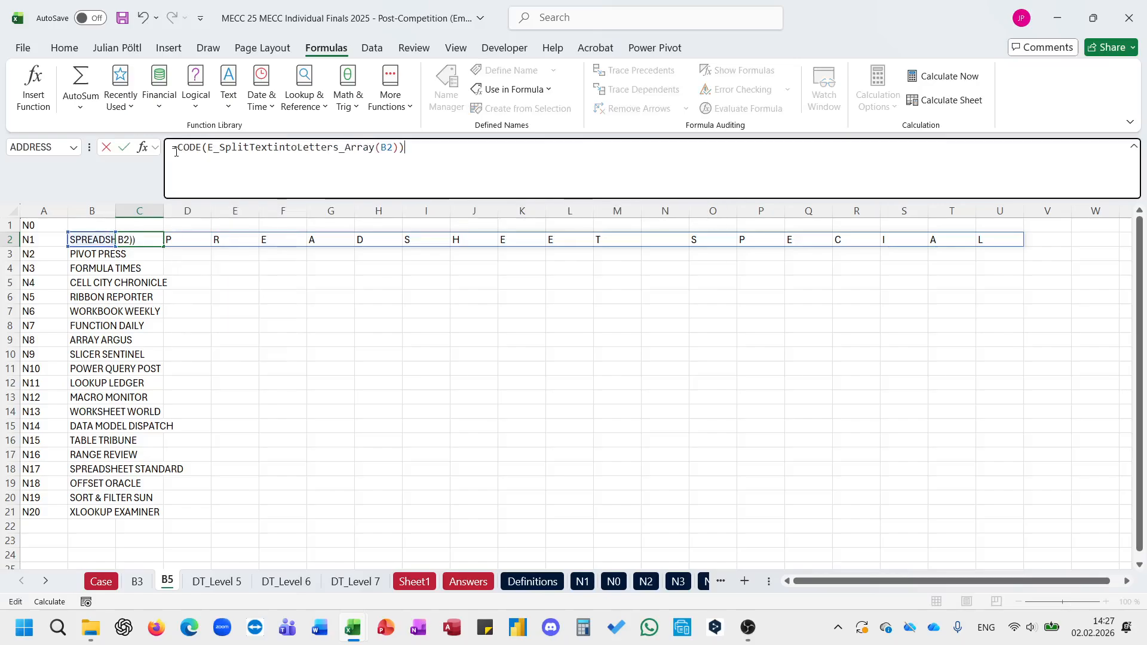
type("-64")
key("Return")
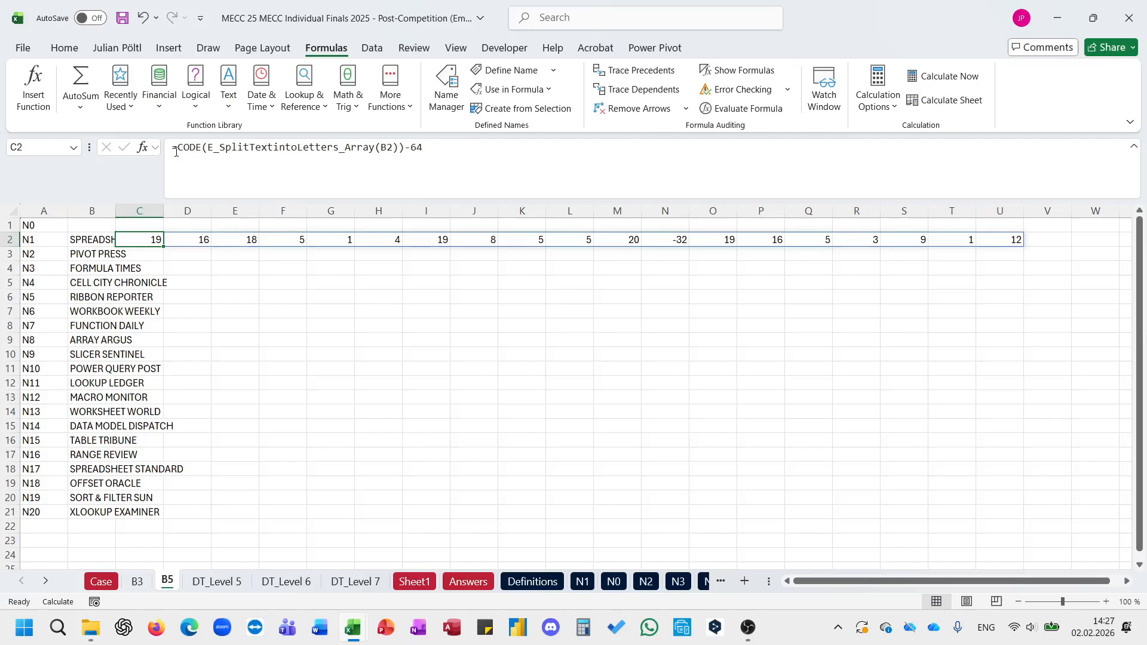
Step: Wrap the C2 formula in SUM to score the whole name and fill it down to C21
left_click(181, 152)
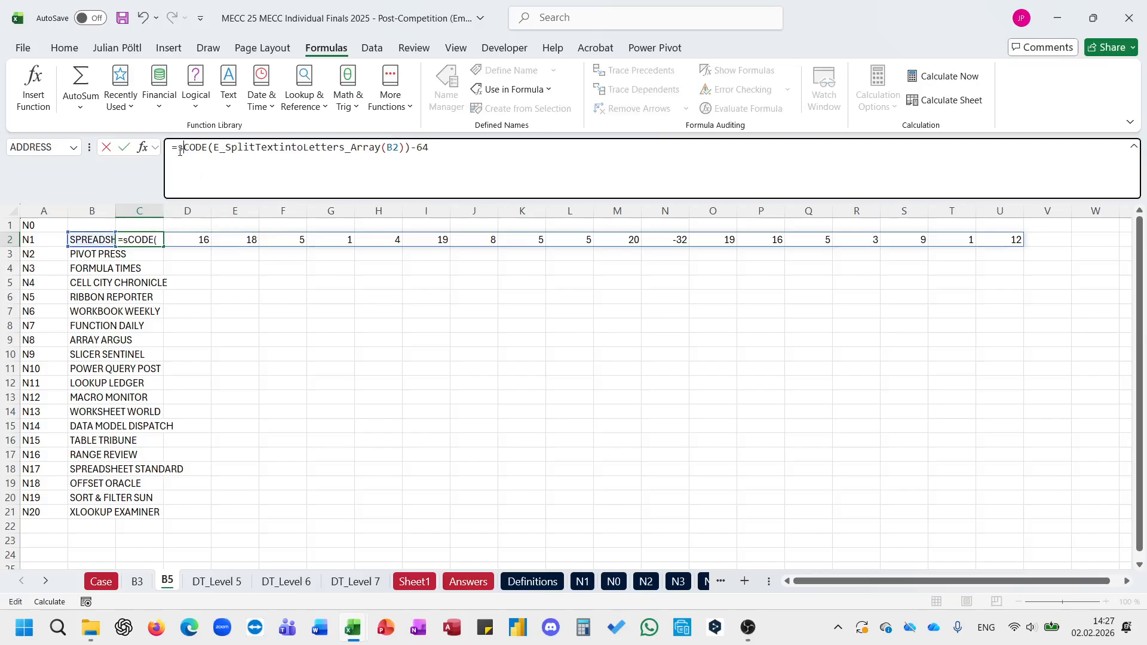
type("sum")
type("(")
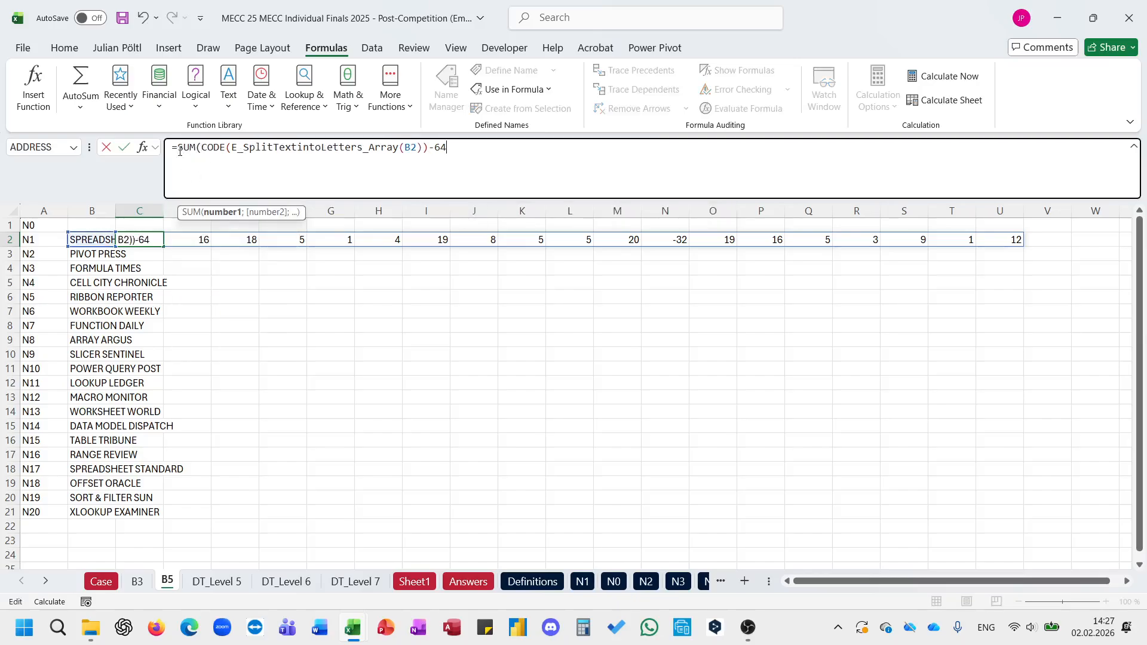
key("ctrl+Return")
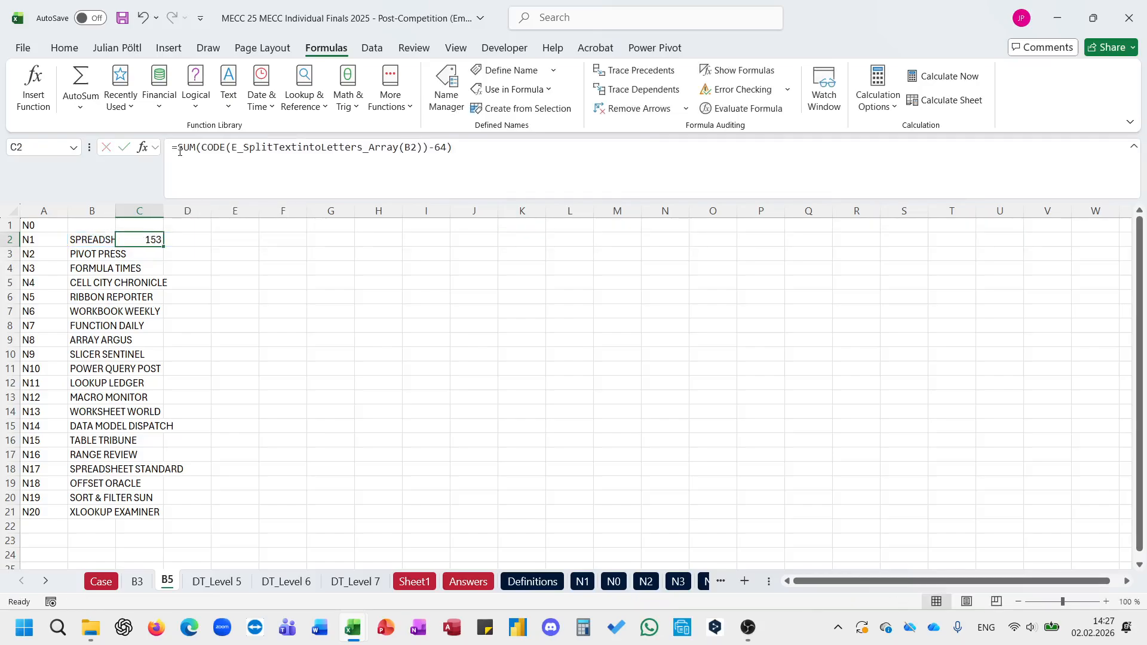
double_click(164, 246)
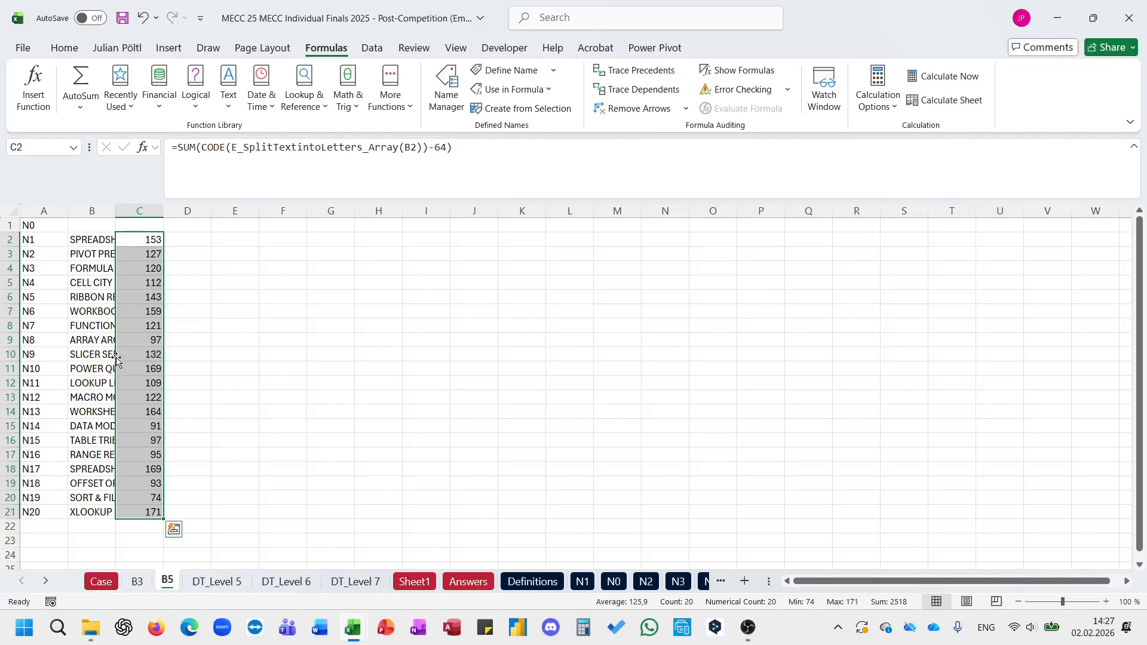
Step: Try 171 as the Bonus 5 answer in E32 of the Case sheet and clear the cell again
left_click(109, 581)
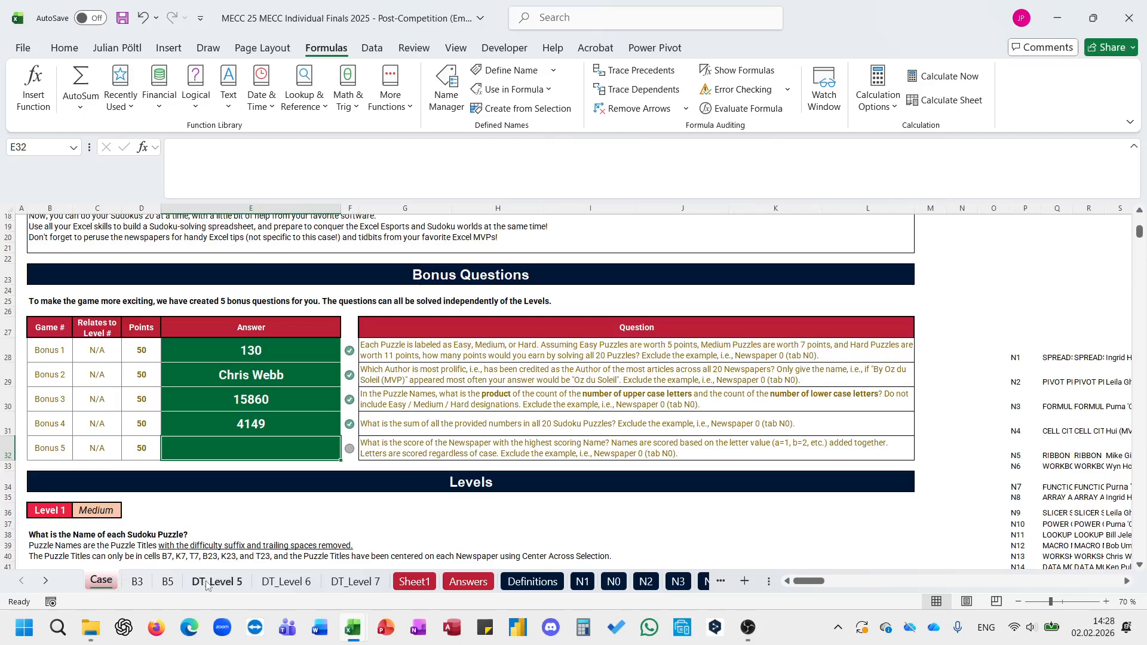
left_click(168, 581)
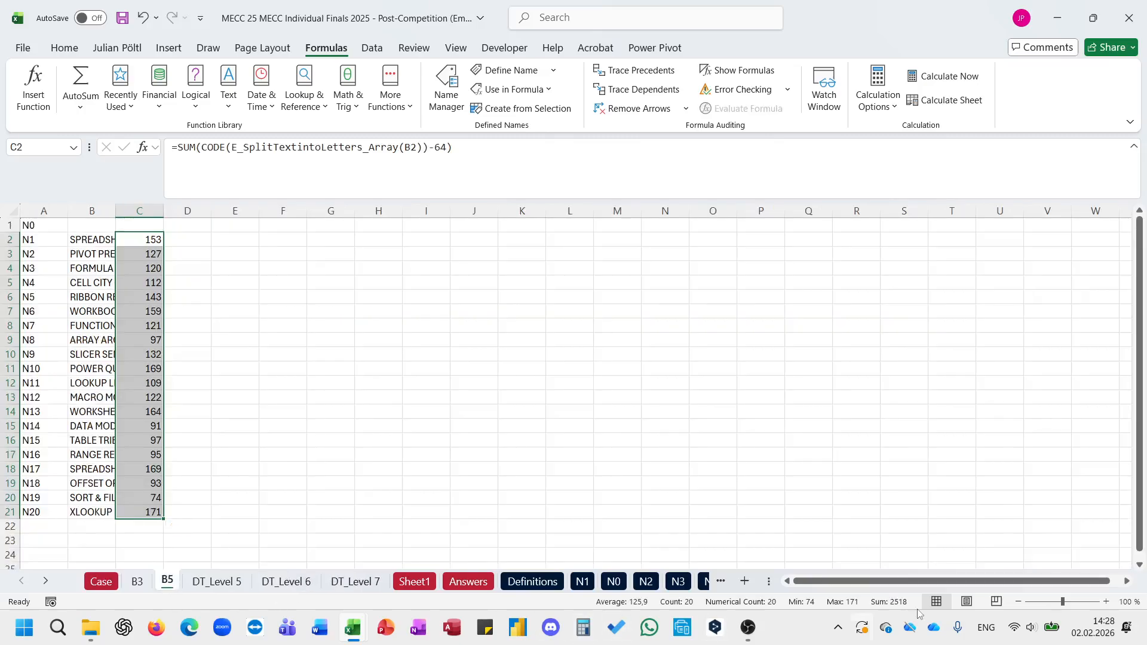
left_click(101, 582)
type("171")
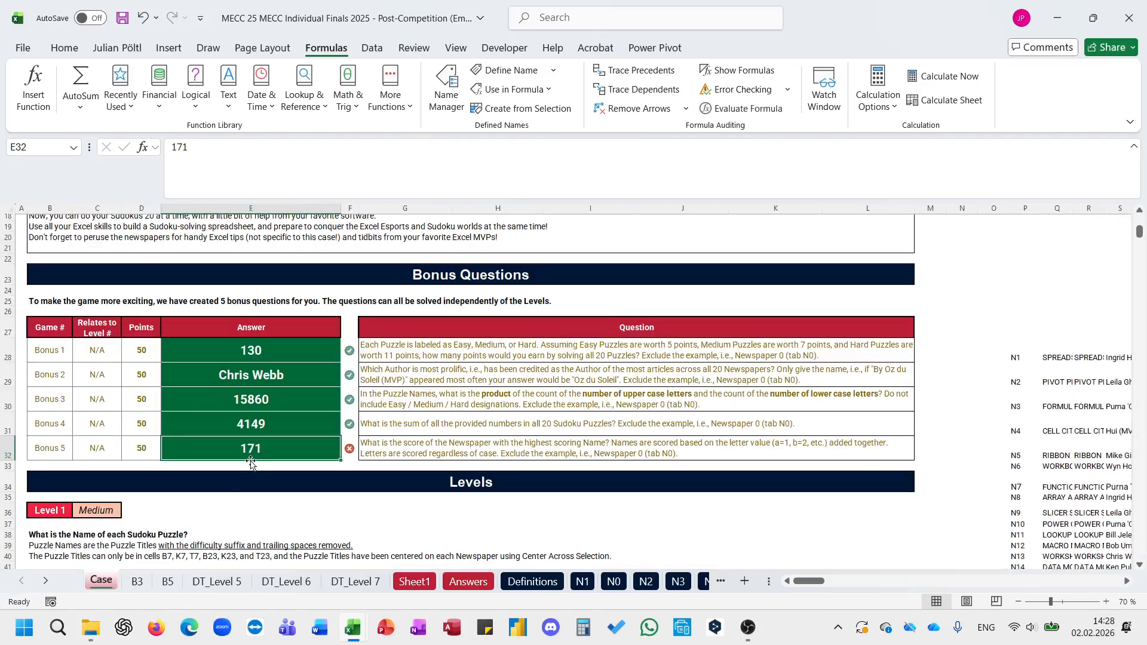
left_click(317, 444)
key("Delete")
Step: Fit the width of column B on sheet B5 to the newspaper names
left_click(167, 580)
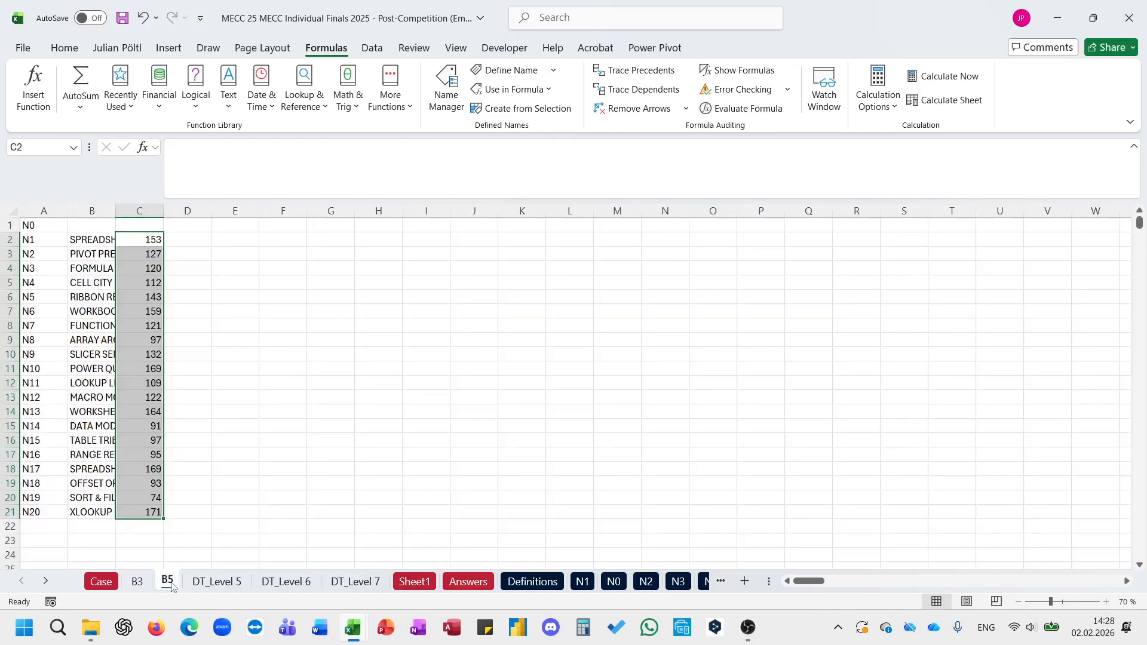
double_click(139, 242)
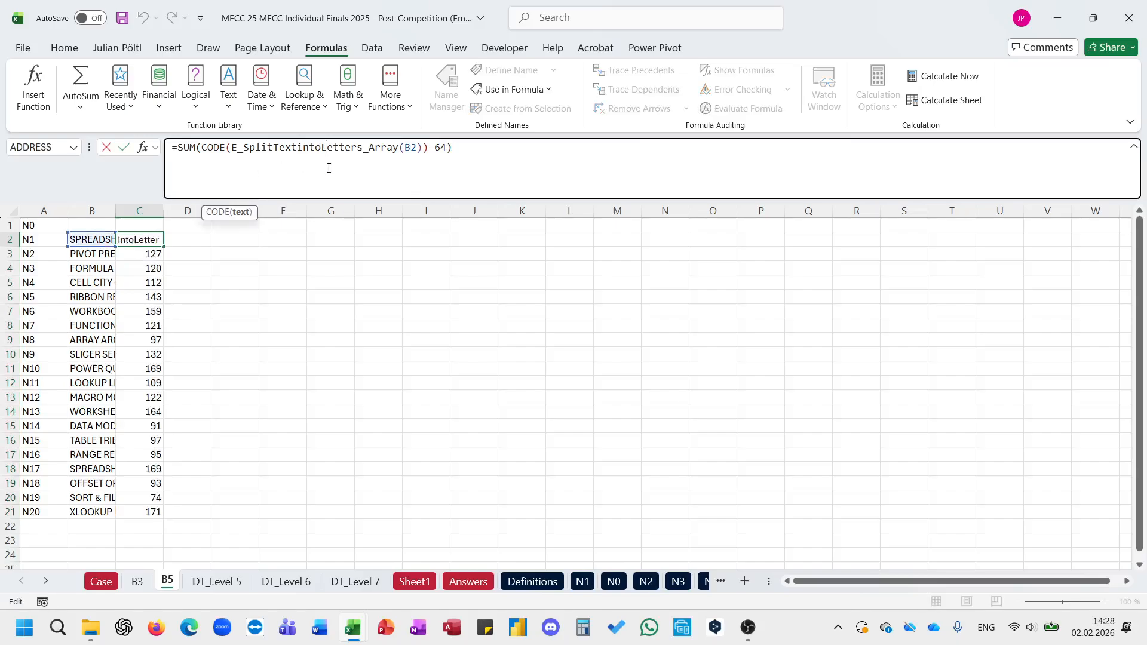
key("Escape")
double_click(116, 211)
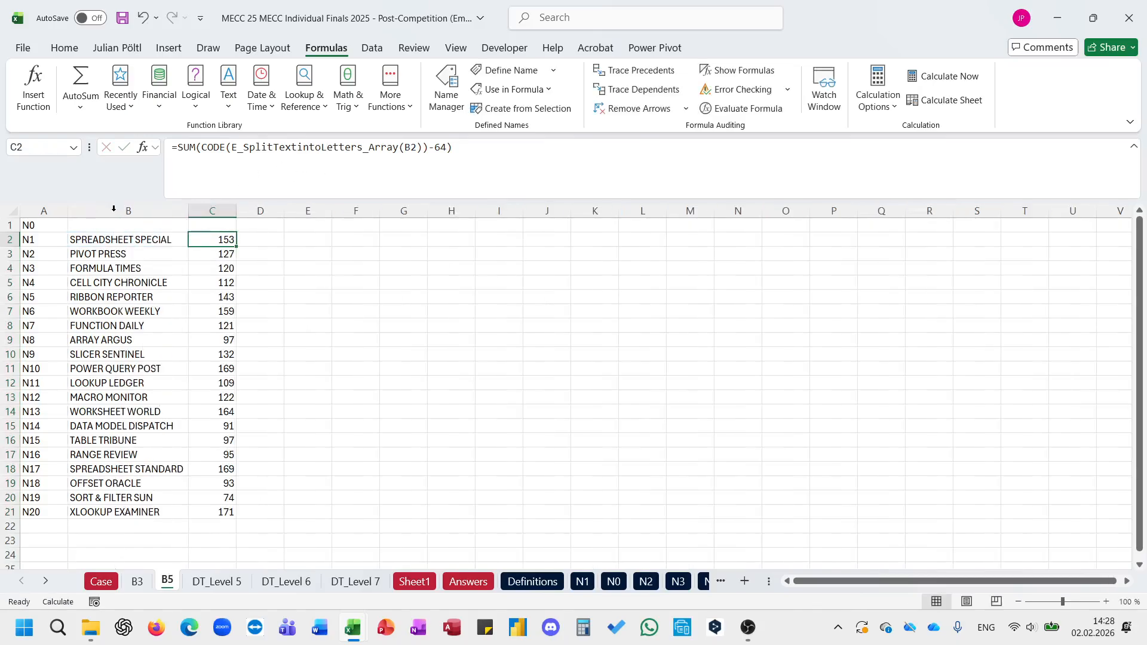
Step: On sheet B5, wrap B2 in the C2 formula with L_ExtractByTypefromaString_TextSelect_TextCleaner using type 2 and fill it down to C21
left_click(111, 585)
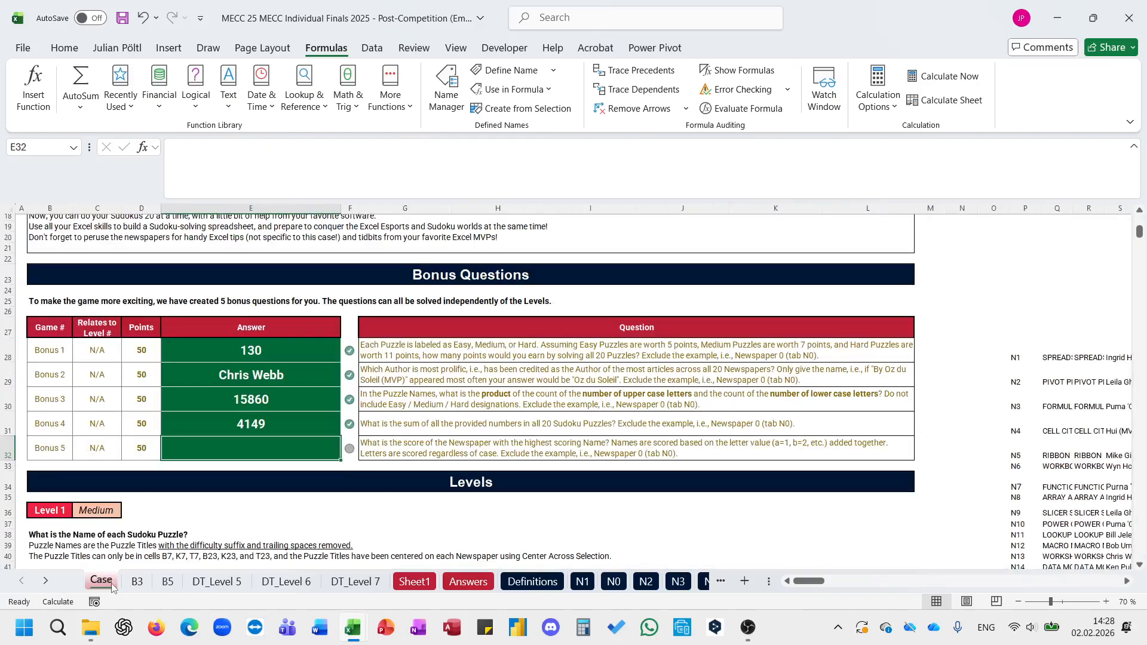
left_click(167, 582)
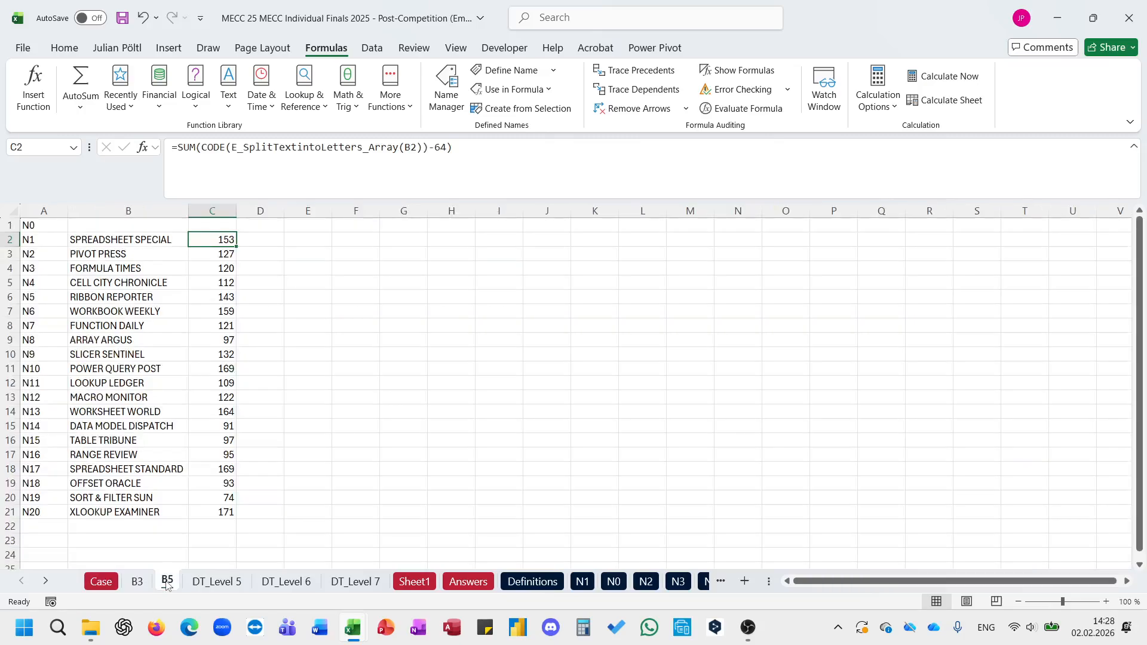
left_click(346, 184)
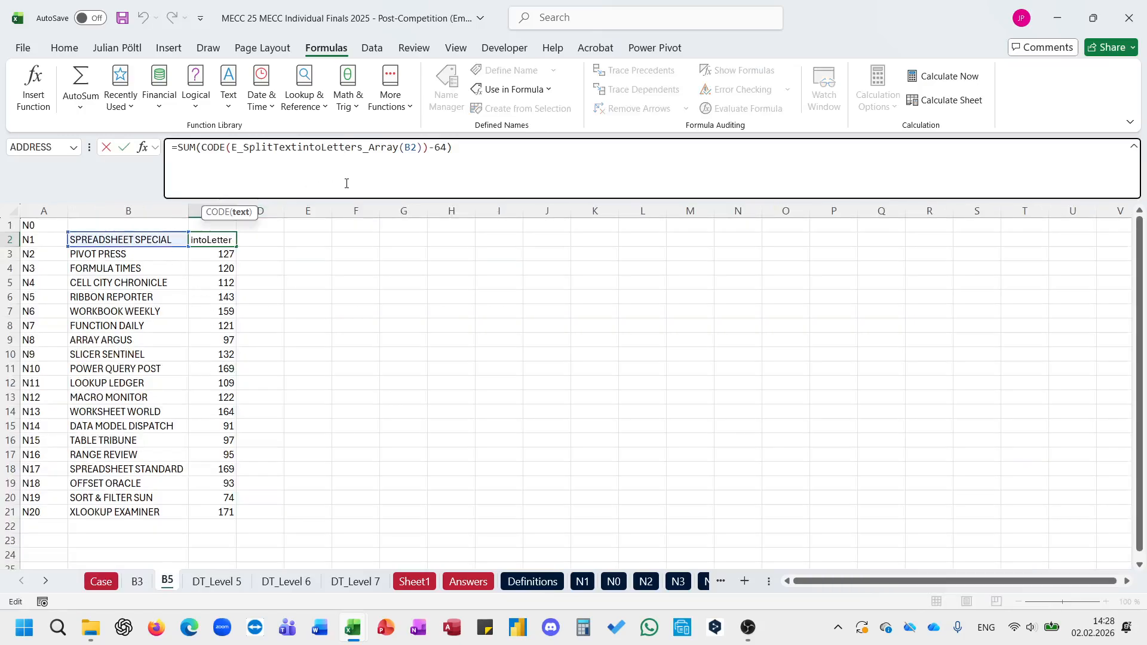
left_click(417, 148)
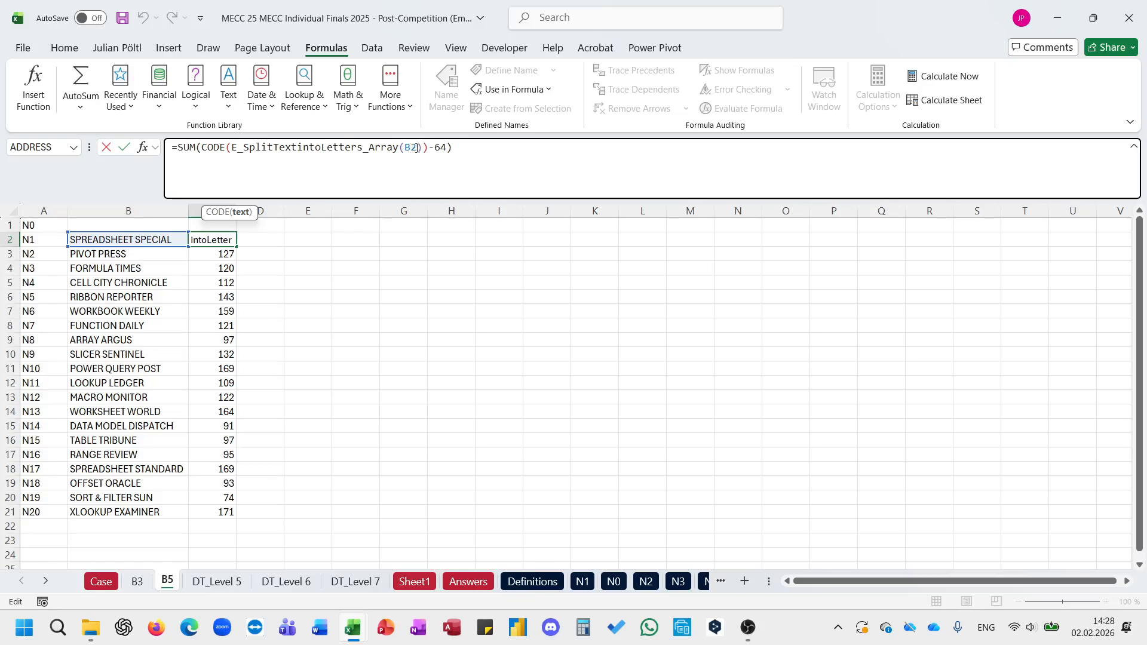
type(")")
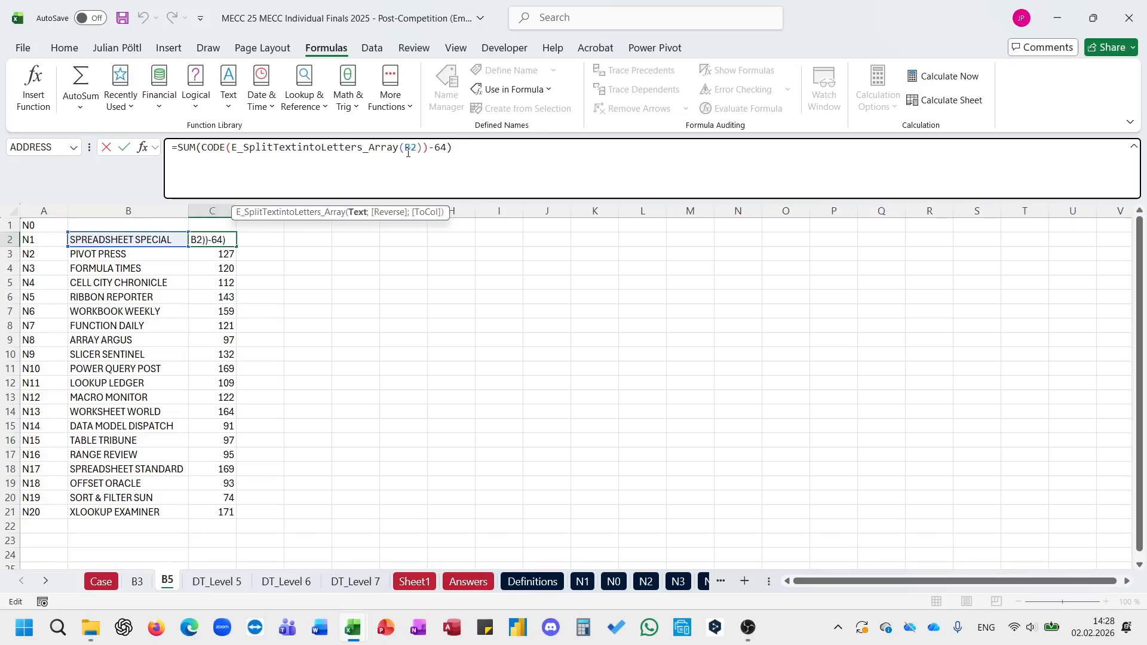
type("extr")
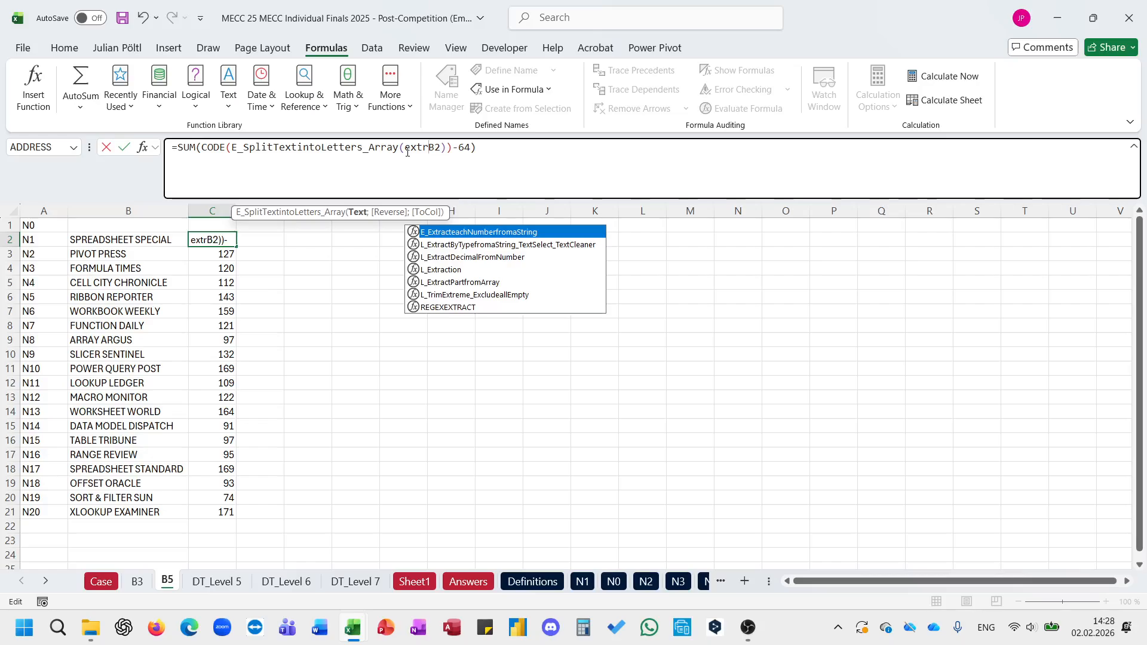
key("Down")
key("Tab")
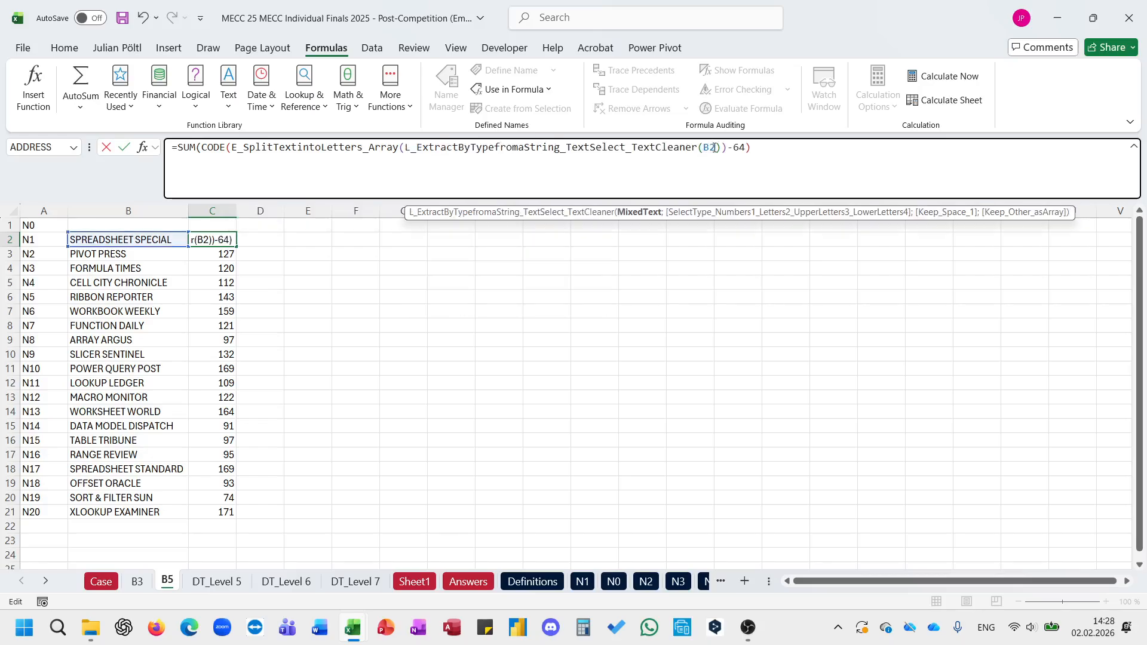
type(";2")
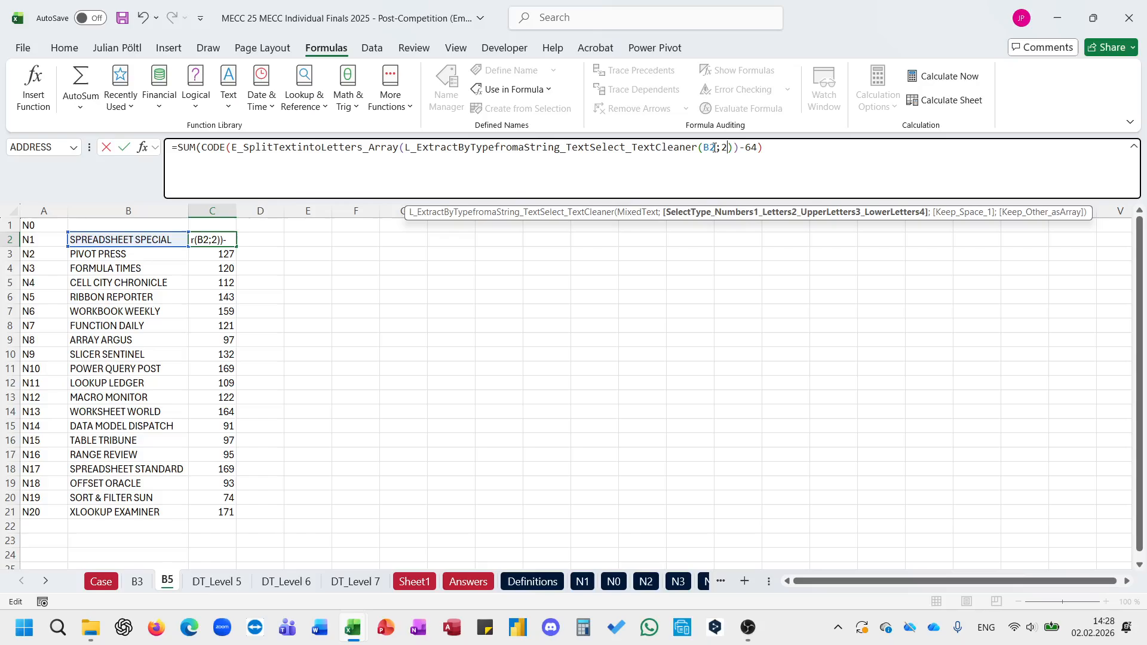
type(")")
key("ctrl+Return")
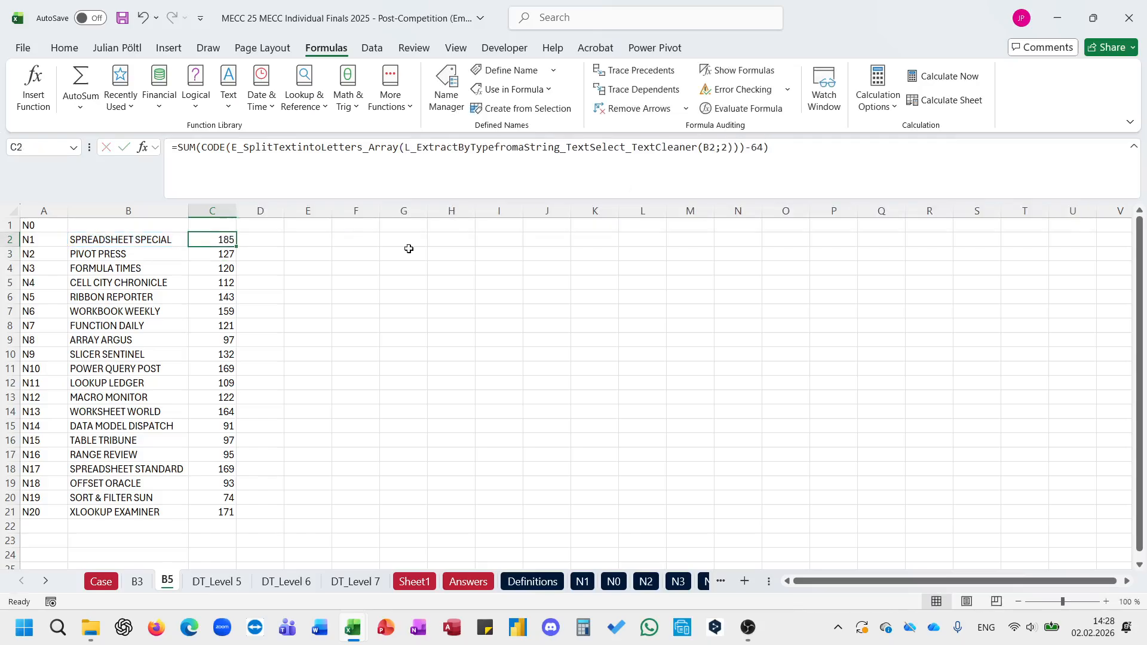
double_click(237, 246)
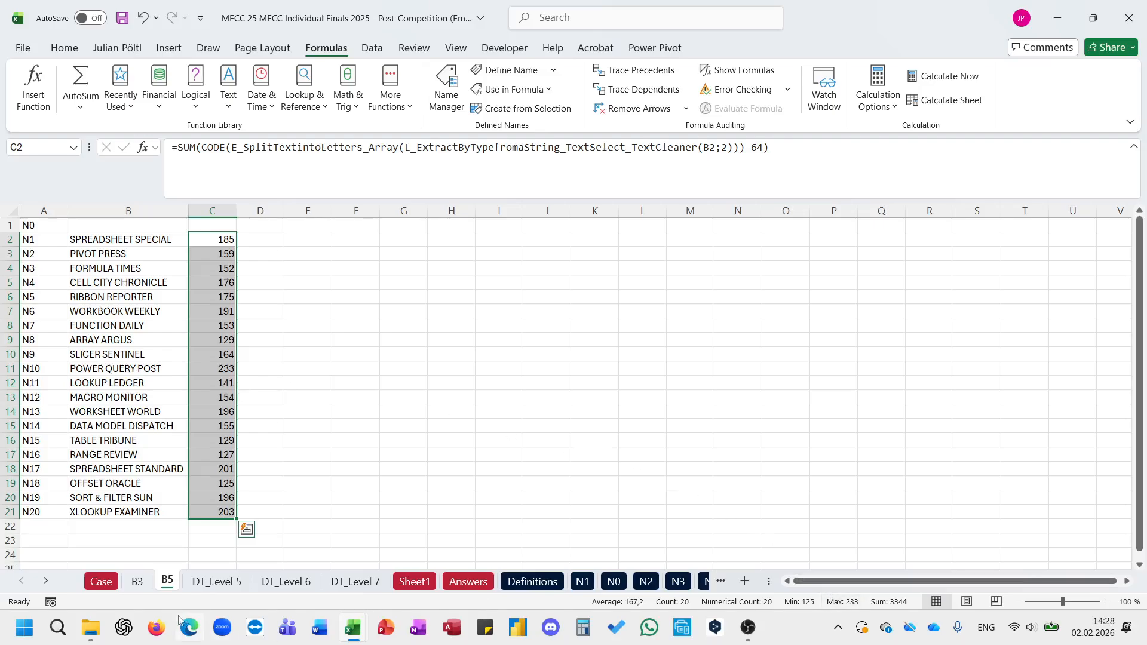
Step: Enter 233 as the Bonus 5 answer in E32 of the Case sheet and shrink the formula bar to one line
left_click(107, 588)
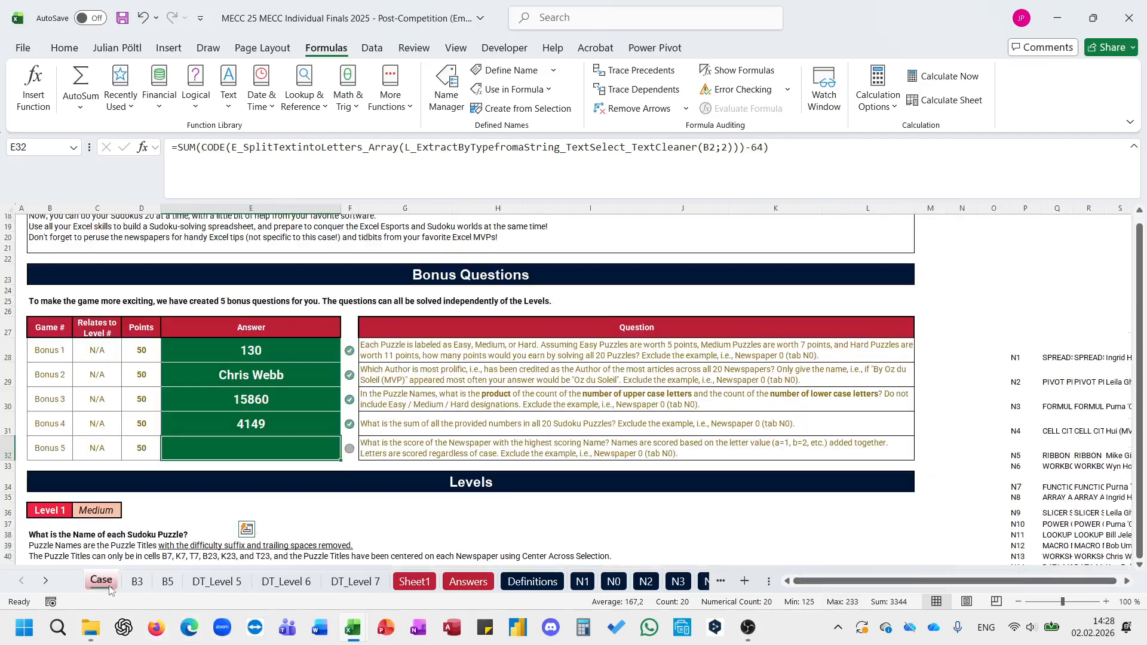
left_click(413, 447)
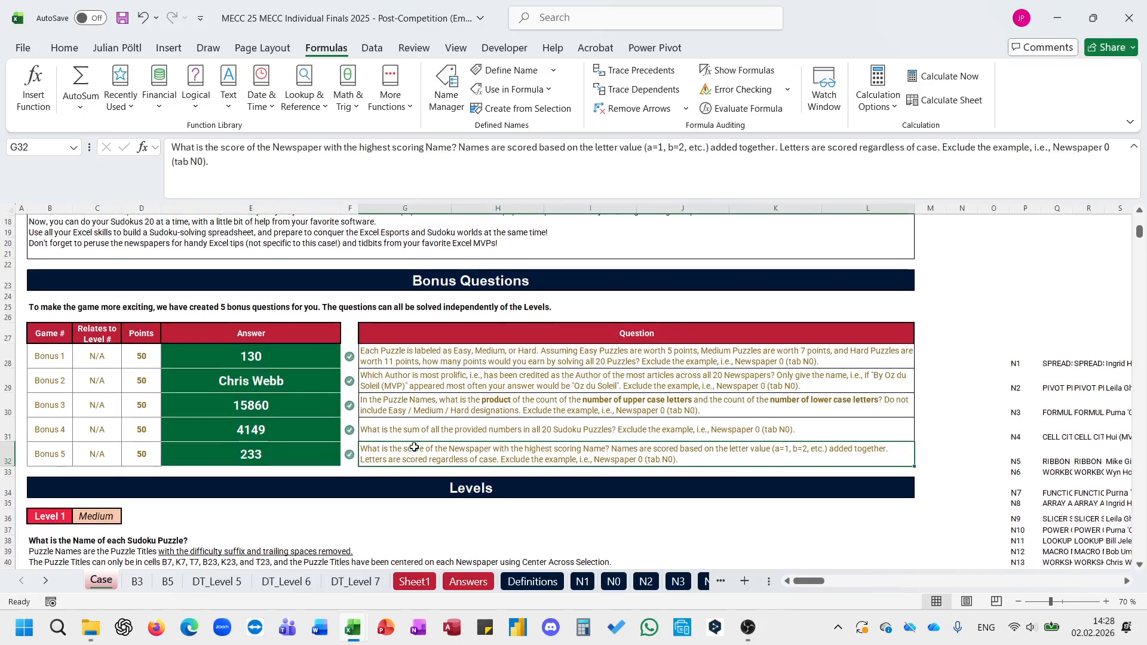
scroll(414, 447, "up", 5)
scroll(414, 447, "down", 18)
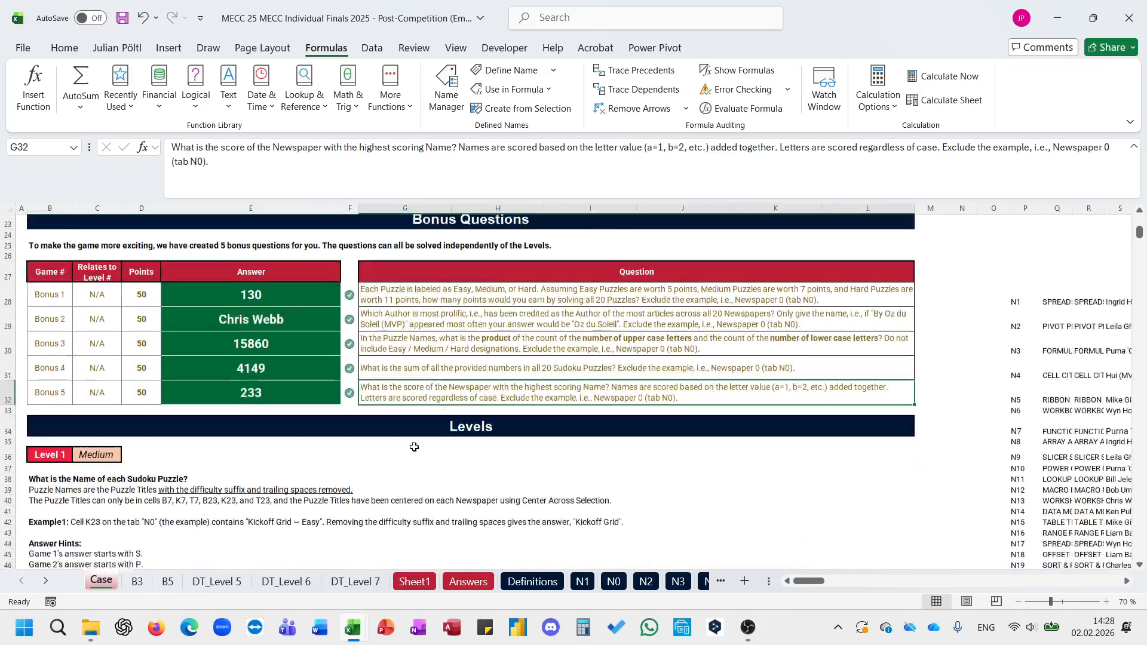
scroll(414, 447, "up", 18)
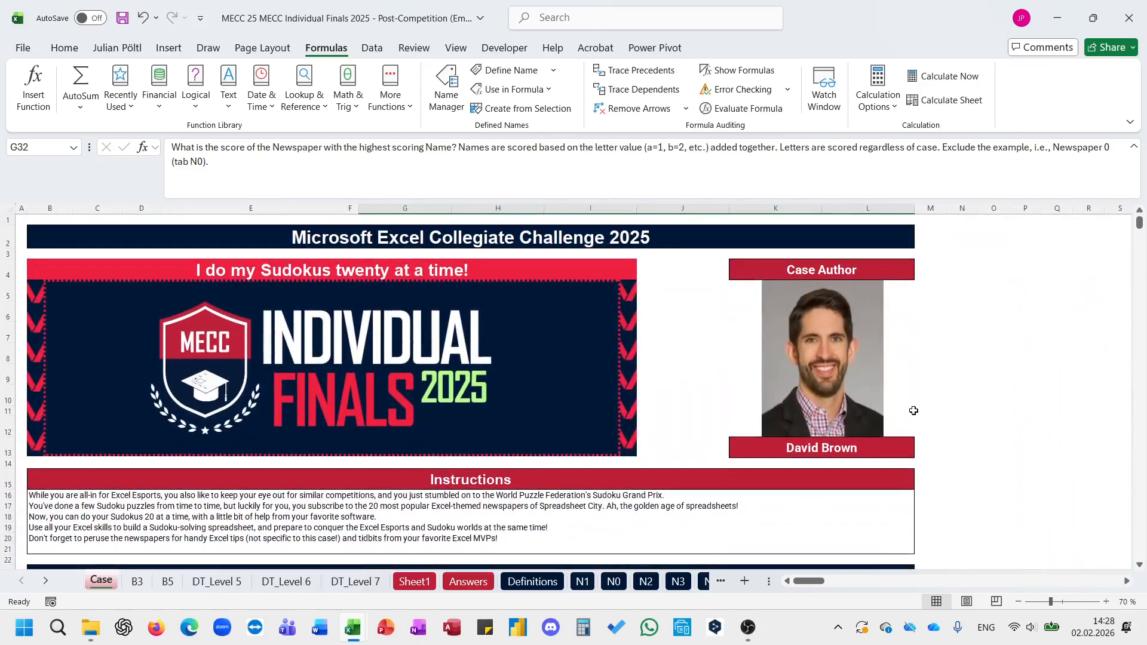
left_click_drag(450, 187, 449, 157)
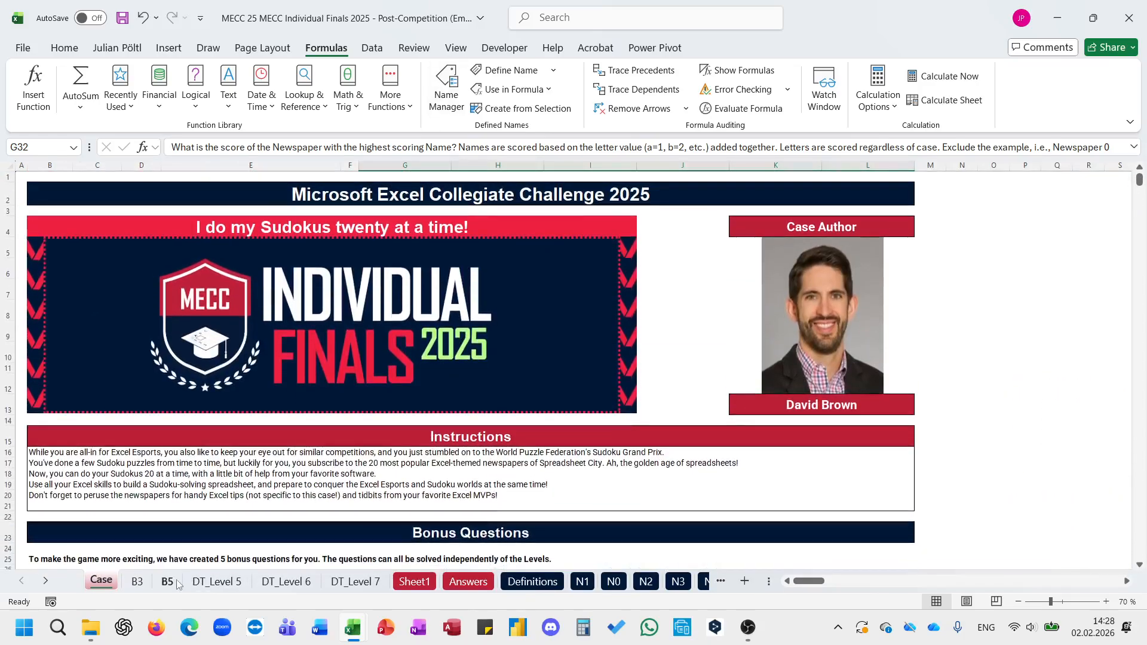
Step: Review the working sheets Sheet1, DT_Level 5, DT_Level 6 and DT_Level 7, and return to the start of the Case sheet
left_click(414, 582)
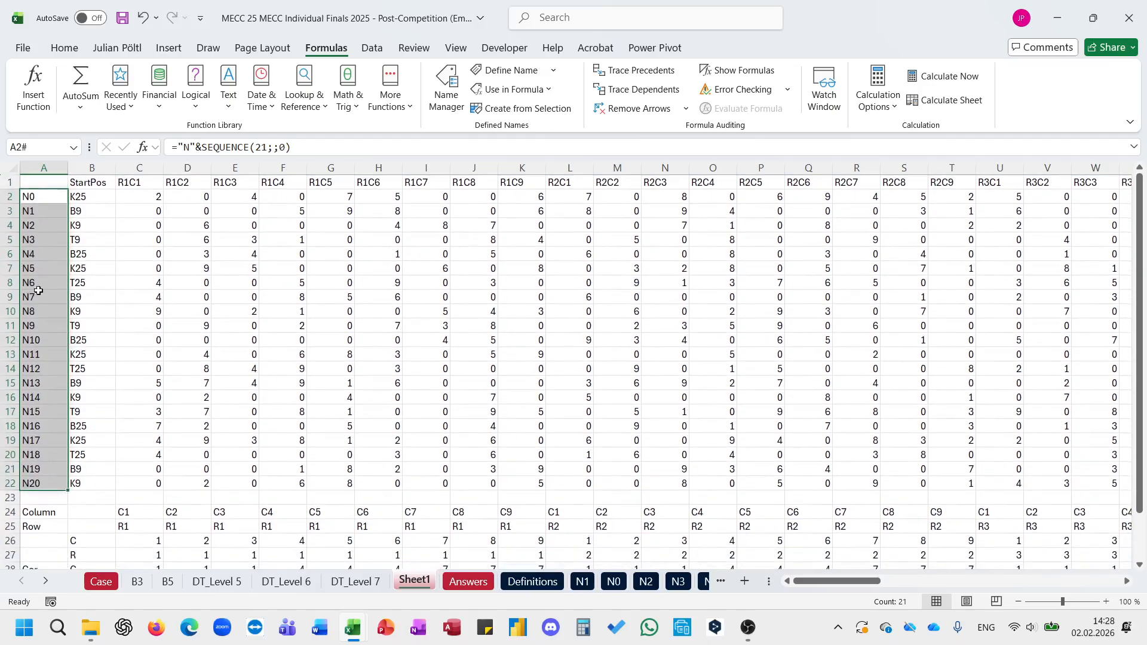
left_click(192, 380)
scroll(194, 380, "down", 10)
scroll(193, 380, "up", 11)
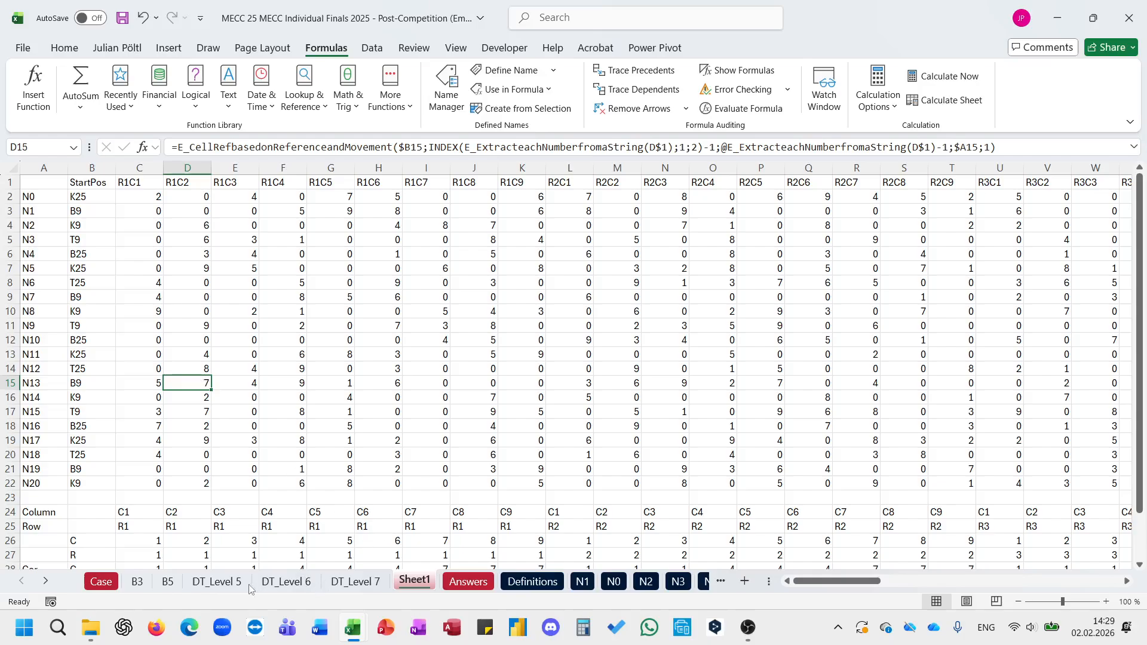
left_click(217, 581)
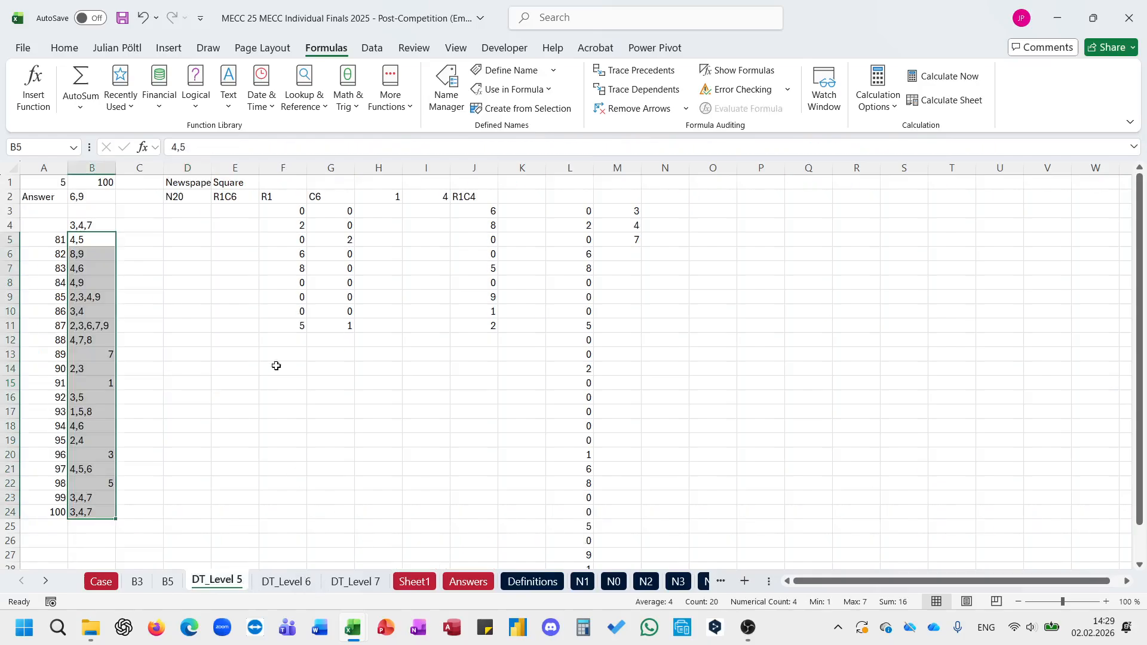
left_click(286, 582)
scroll(380, 335, "up", 1)
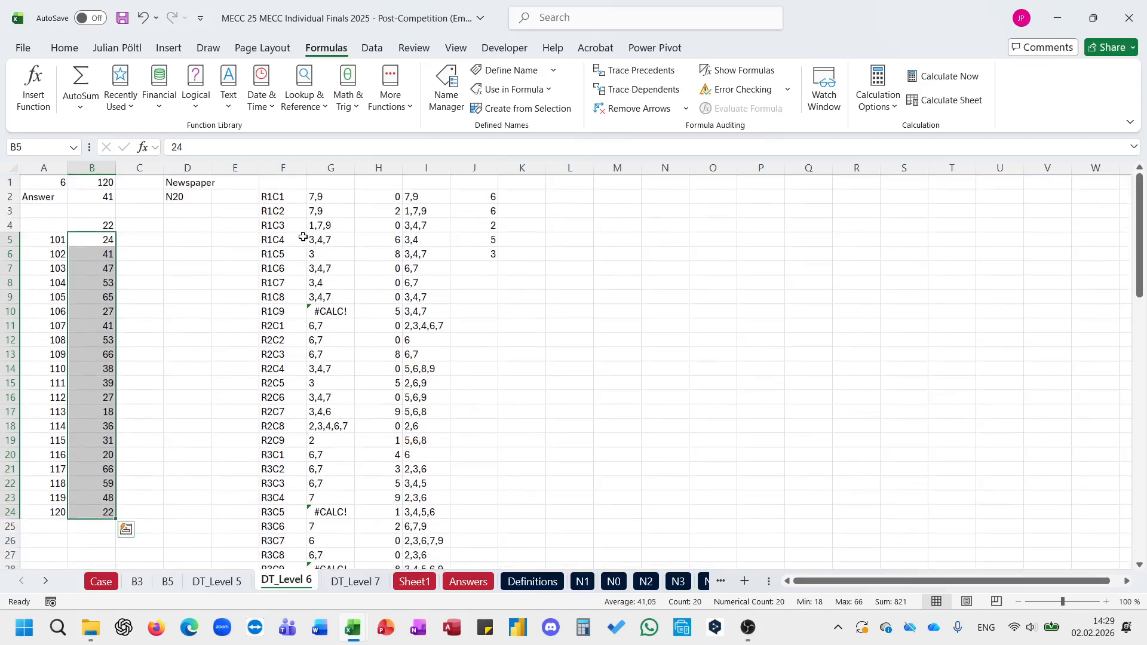
left_click(356, 582)
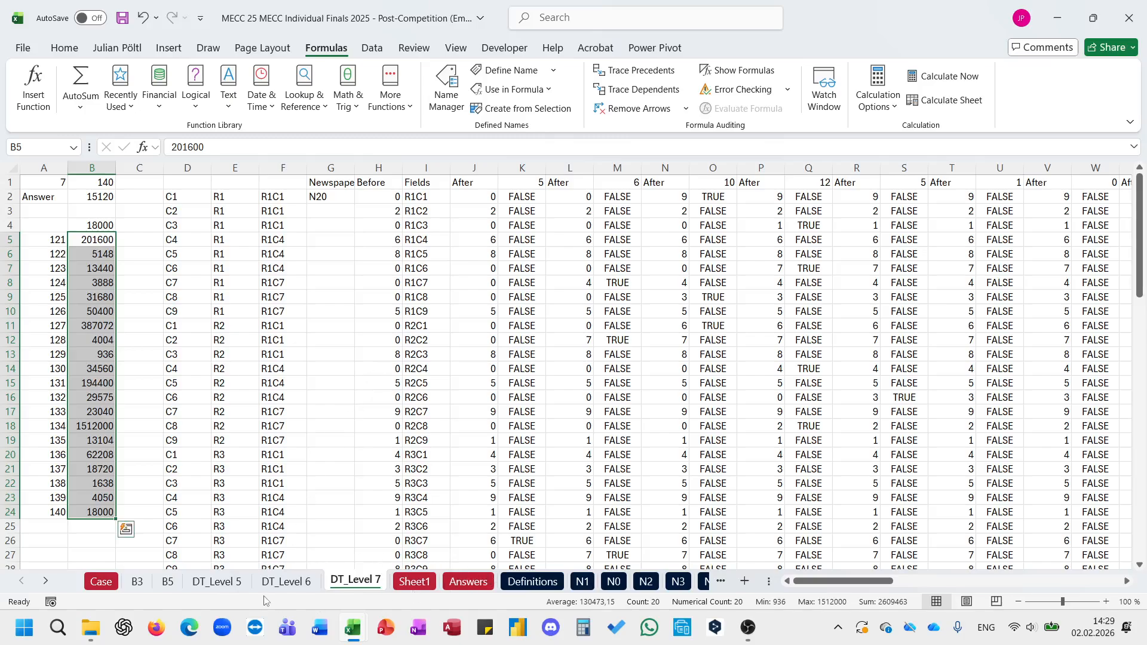
left_click(115, 585)
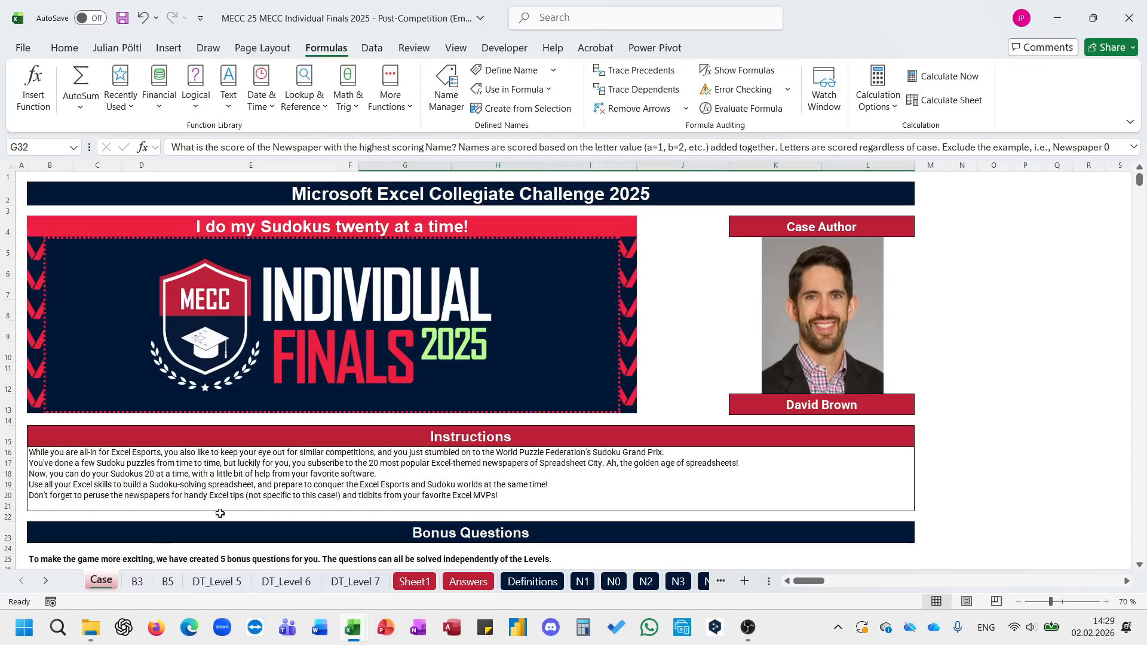
scroll(437, 424, "down", 7)
scroll(437, 423, "up", 7)
left_click(695, 399)
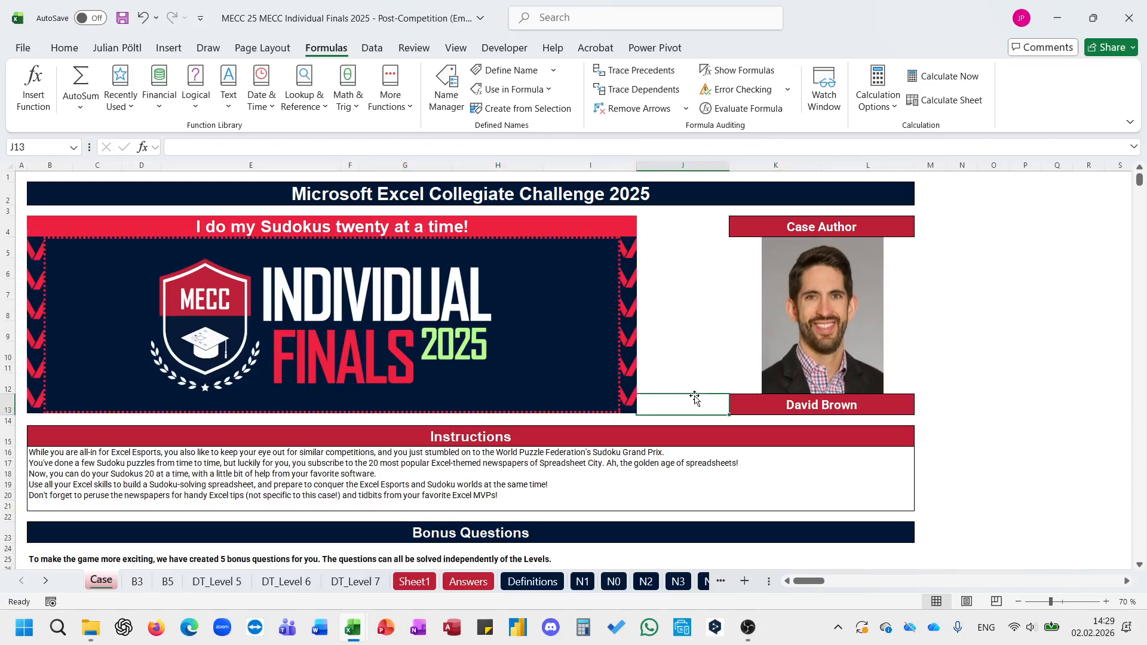